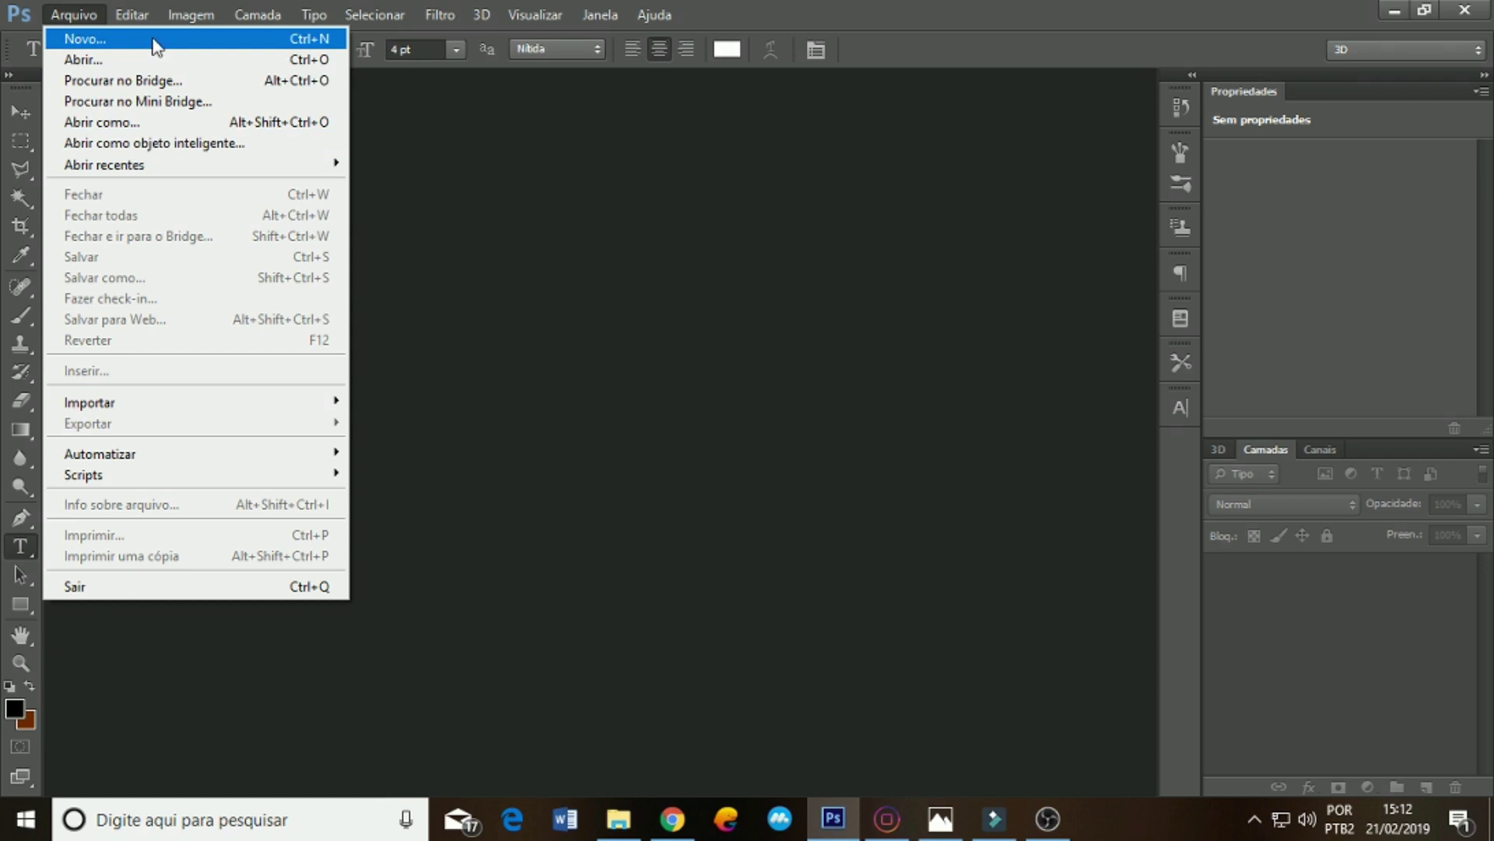
- Start a new document in centimetres, 10 cm wide by 10 cm tall at 300 ppi
{"action": "left_click", "coordinate": [158, 46]}
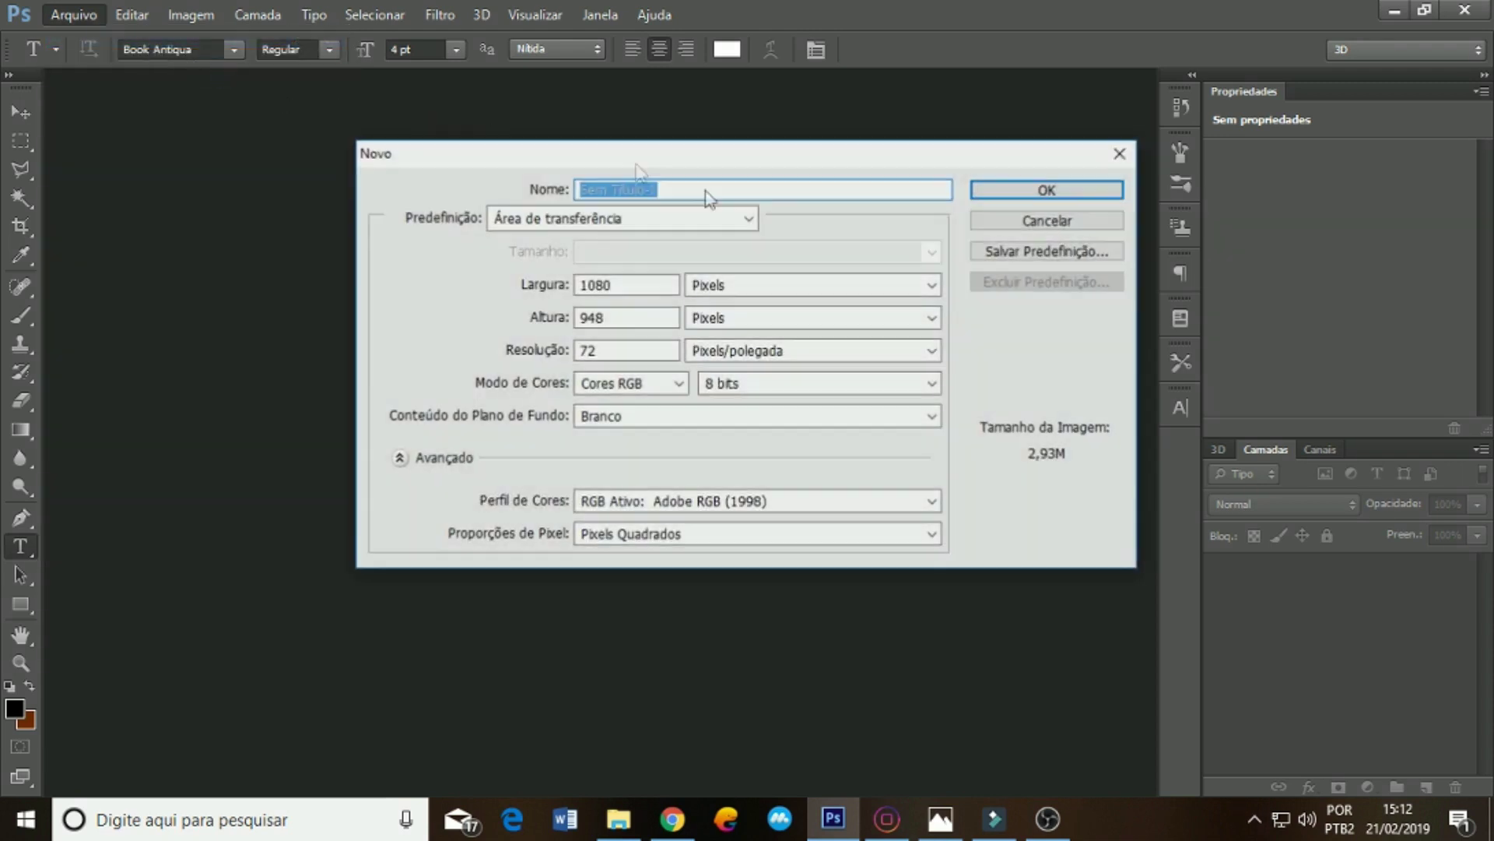
{"action": "left_click", "coordinate": [743, 288]}
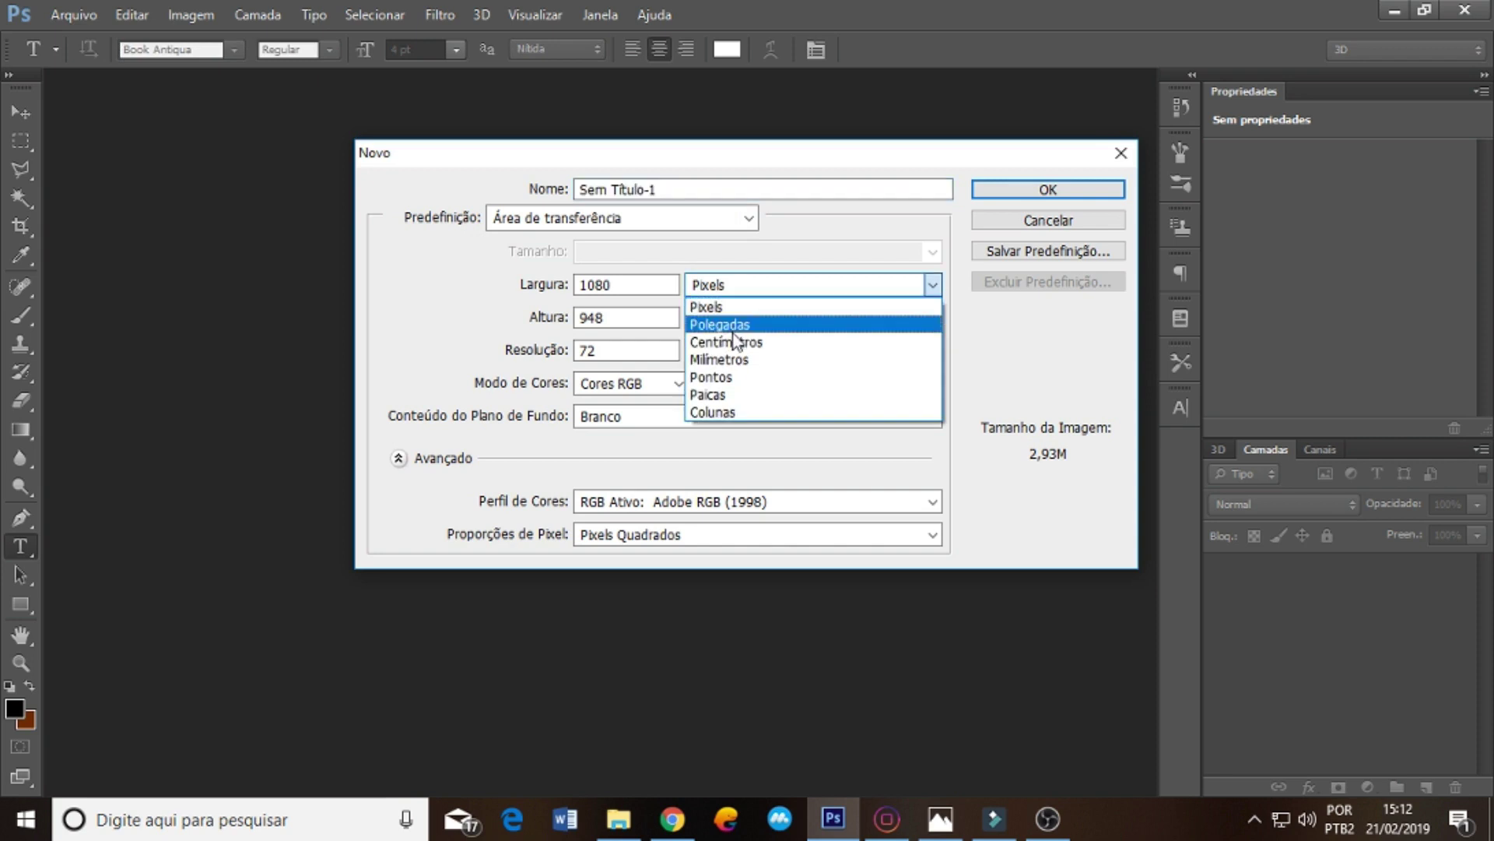
{"action": "left_click", "coordinate": [704, 342]}
{"action": "type", "text": "10"}
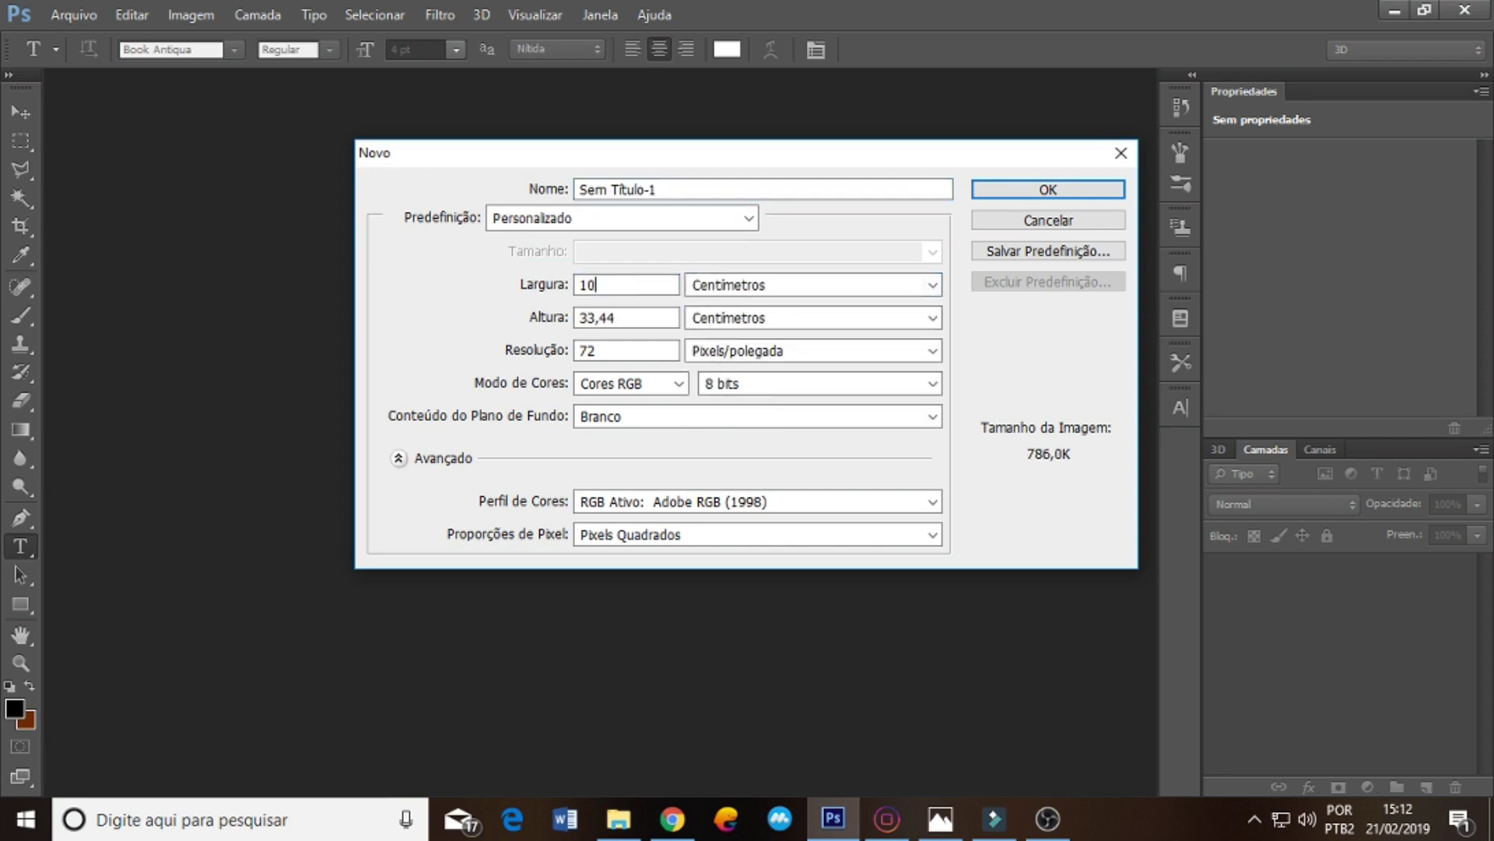
{"action": "key", "text": "Tab"}
{"action": "key", "text": "Tab"}
{"action": "type", "text": "1"}
{"action": "type", "text": "300"}
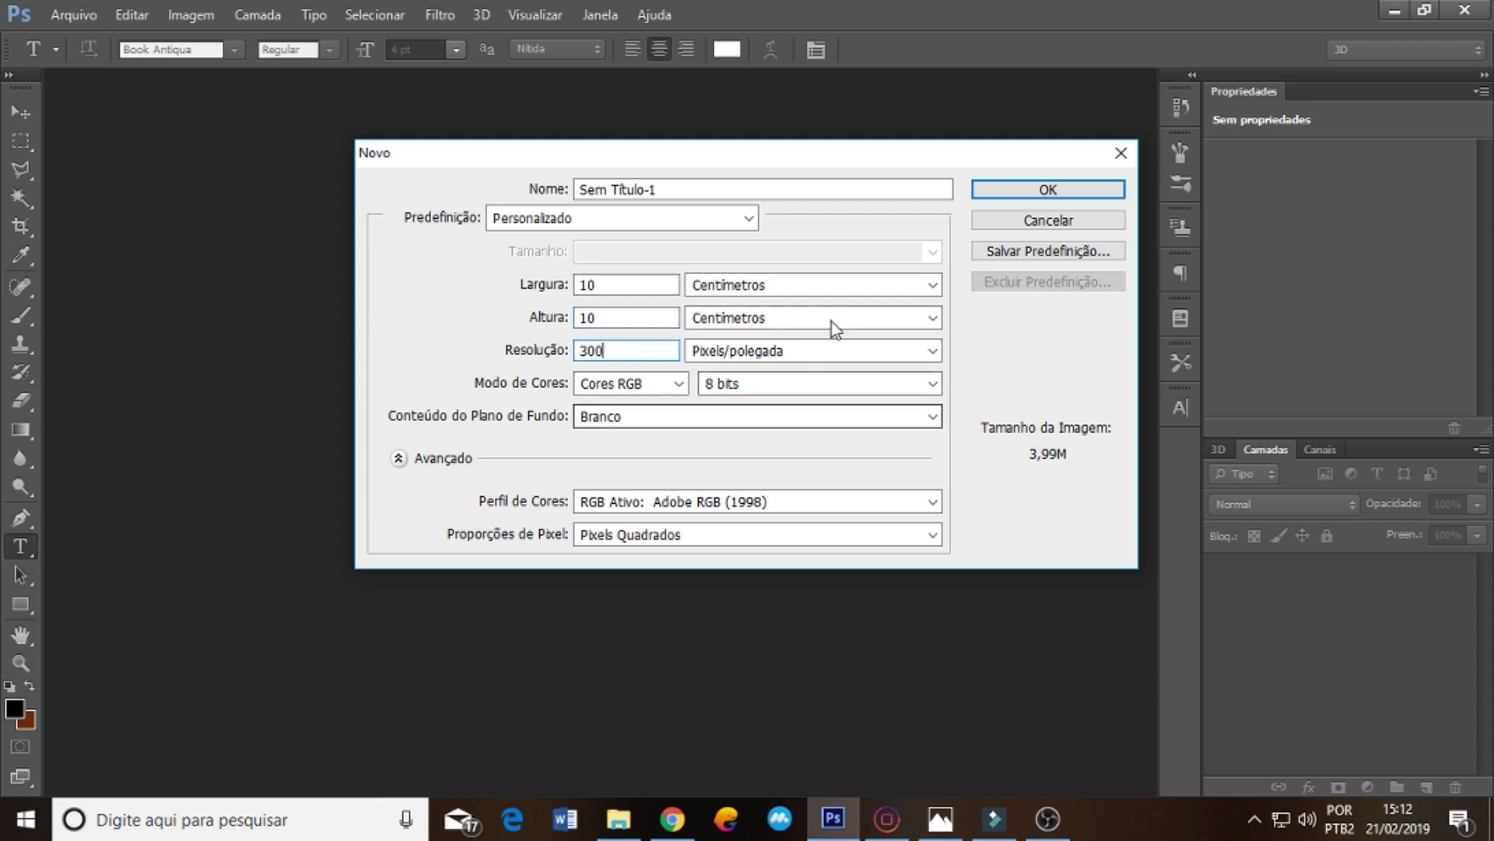
{"action": "left_click", "coordinate": [1048, 190]}
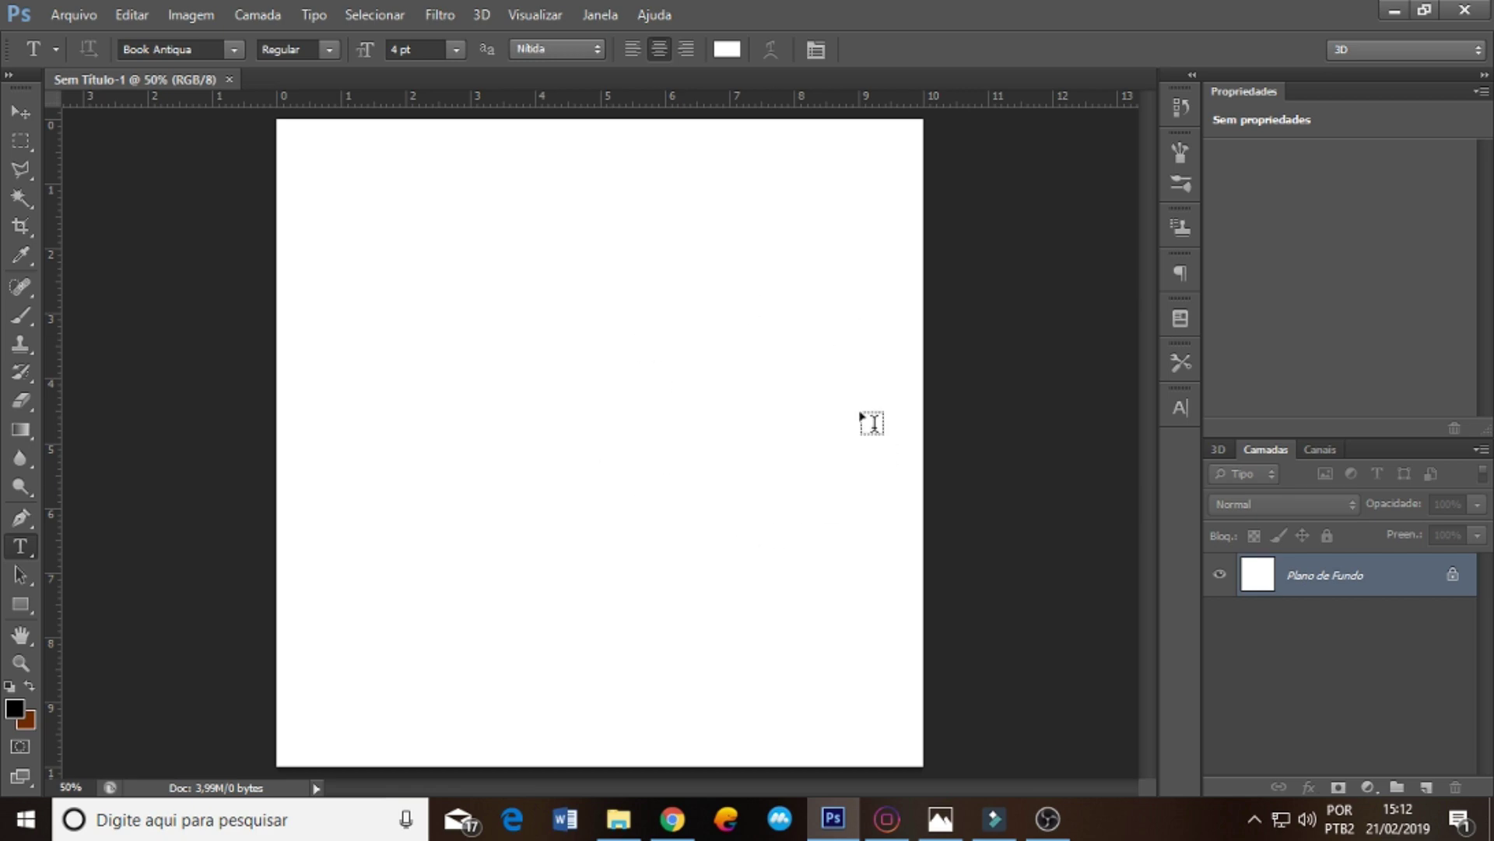
- Drag glitter photo 699673 into the document, enlarge it slightly and nudge it lower
{"action": "key", "text": "alt+Tab"}
{"action": "key", "text": "alt+Tab"}
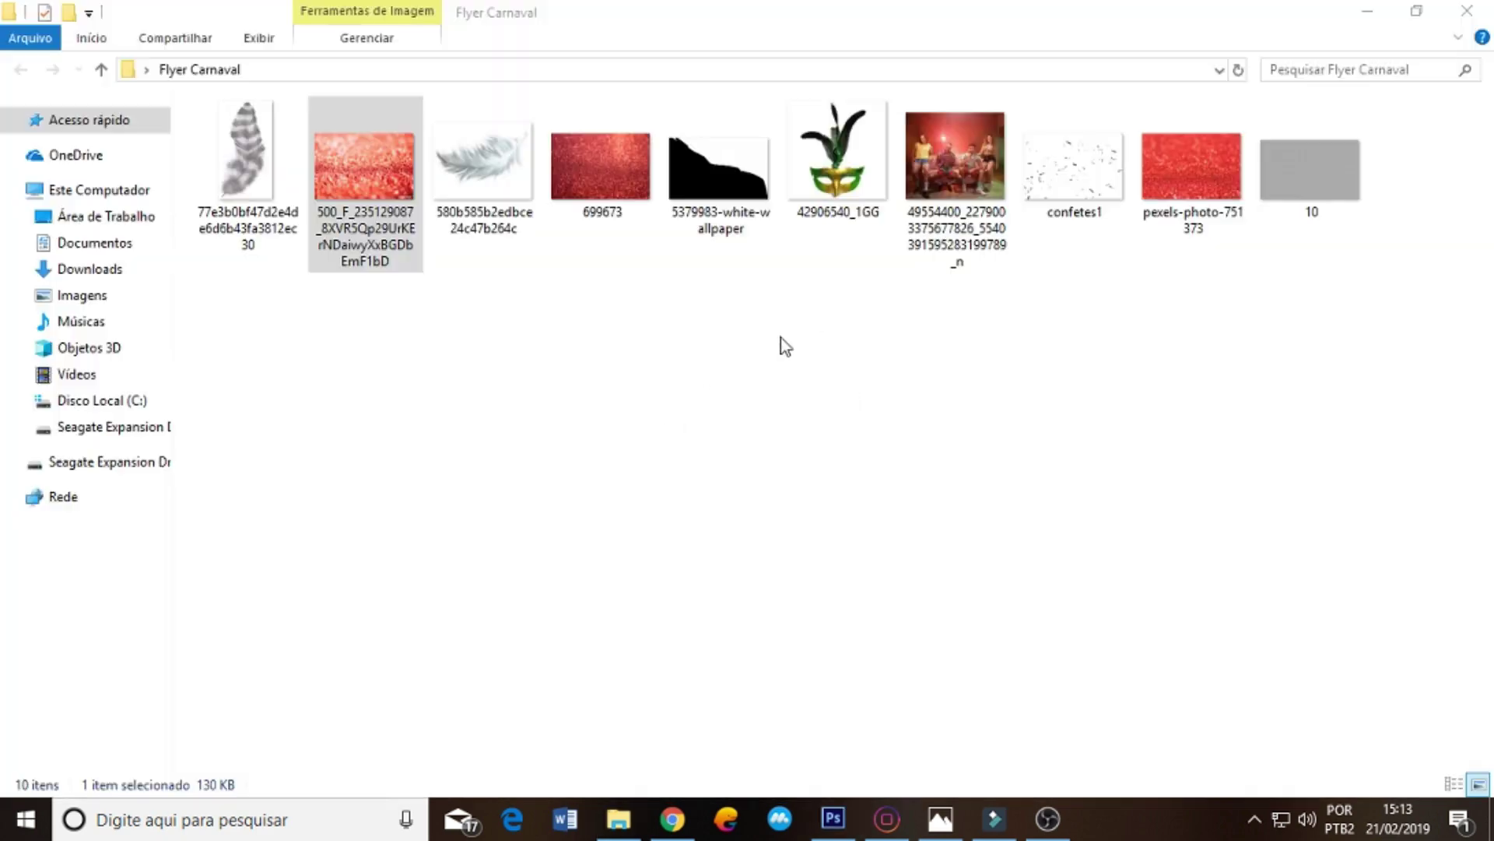
{"action": "left_click", "coordinate": [1197, 186]}
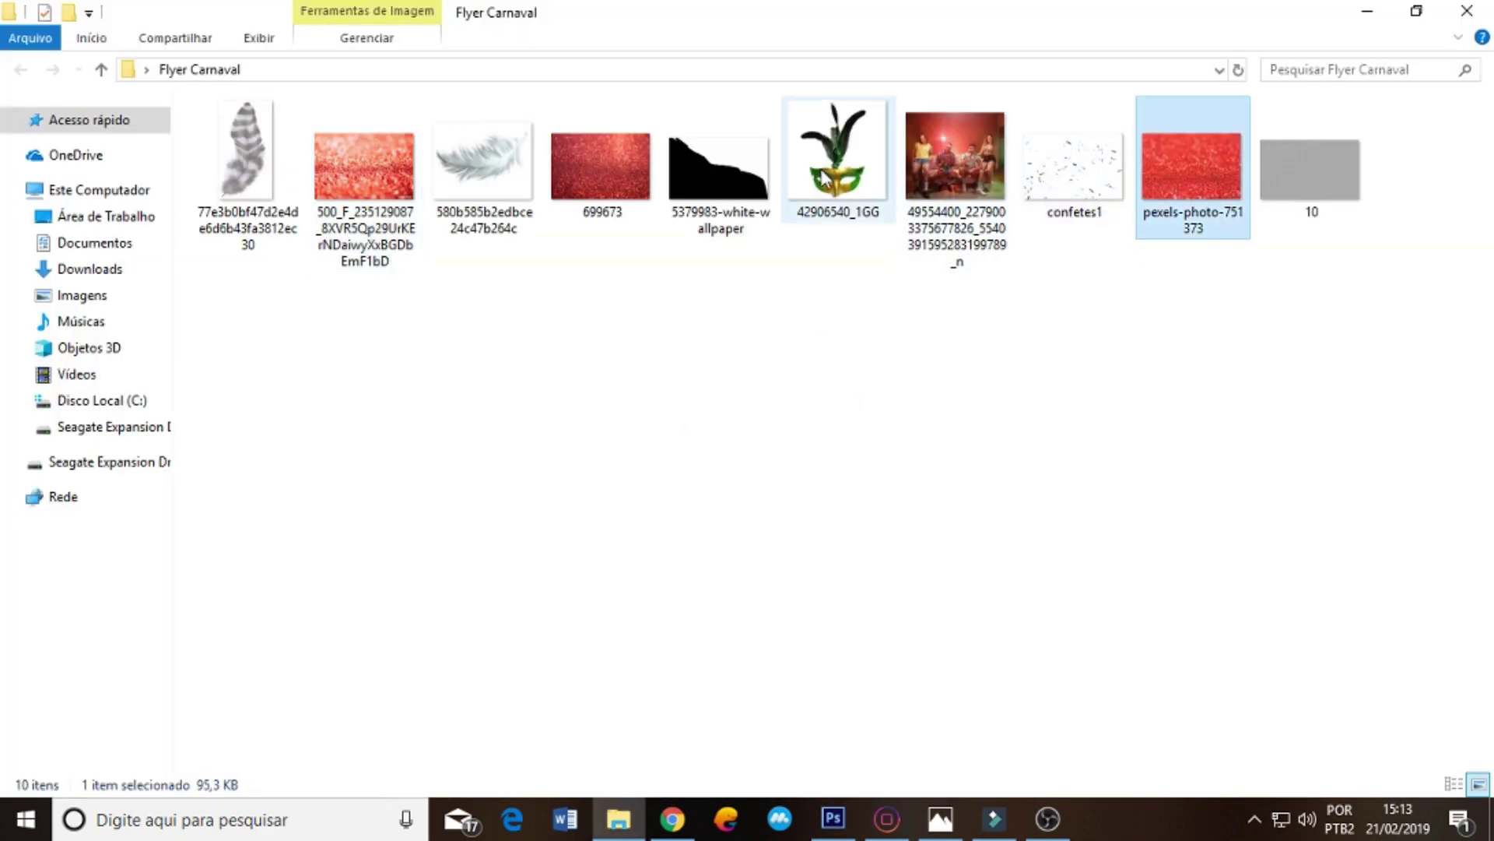
{"action": "mouse_move", "coordinate": [612, 173]}
{"action": "left_mouse_down"}
{"action": "mouse_move", "coordinate": [791, 663]}
{"action": "mouse_move", "coordinate": [652, 501]}
{"action": "left_mouse_up"}
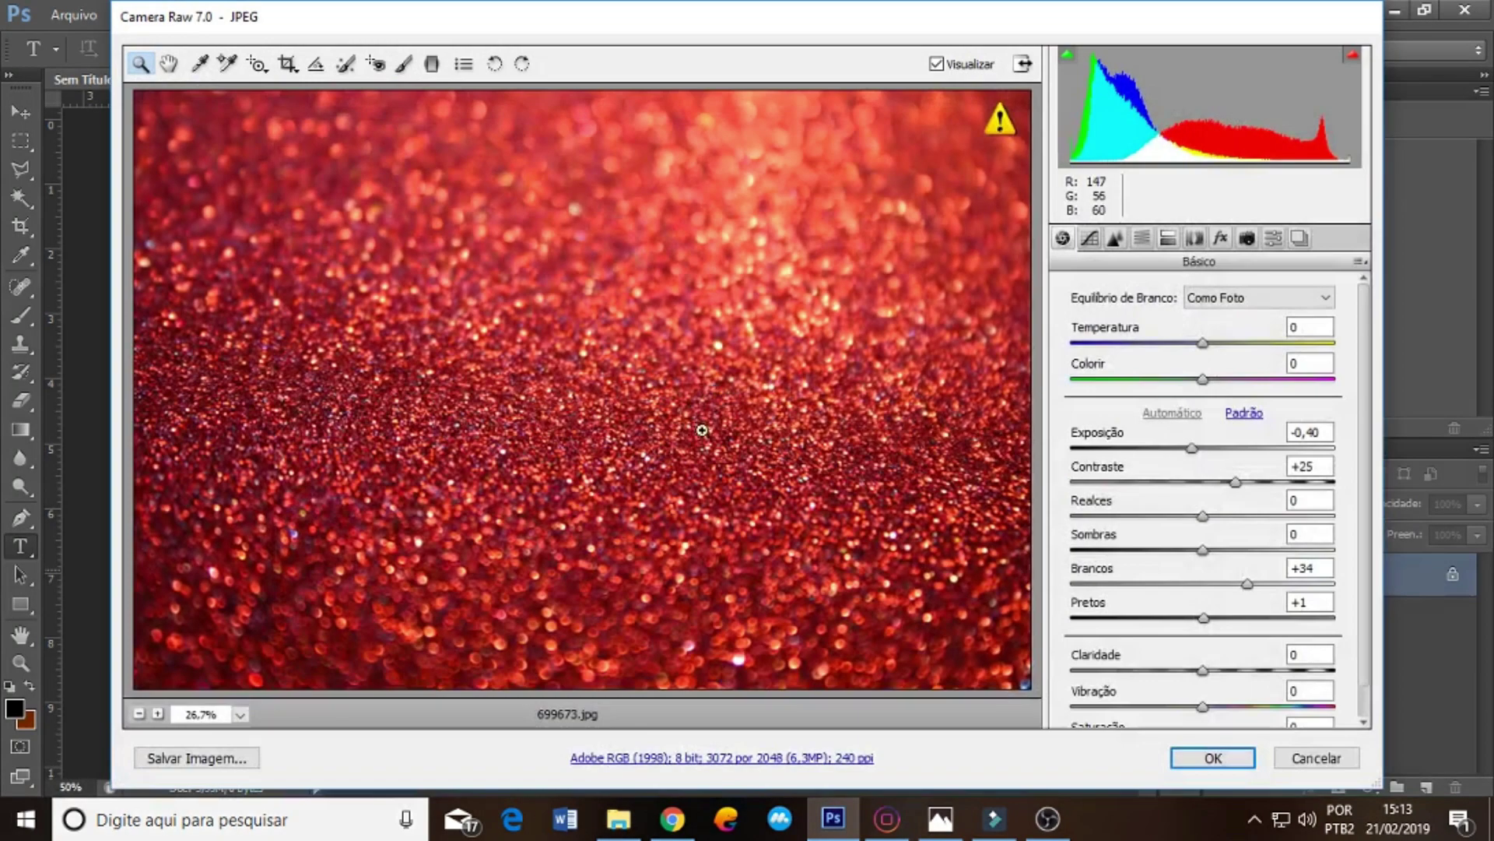
{"action": "left_click", "coordinate": [1199, 764]}
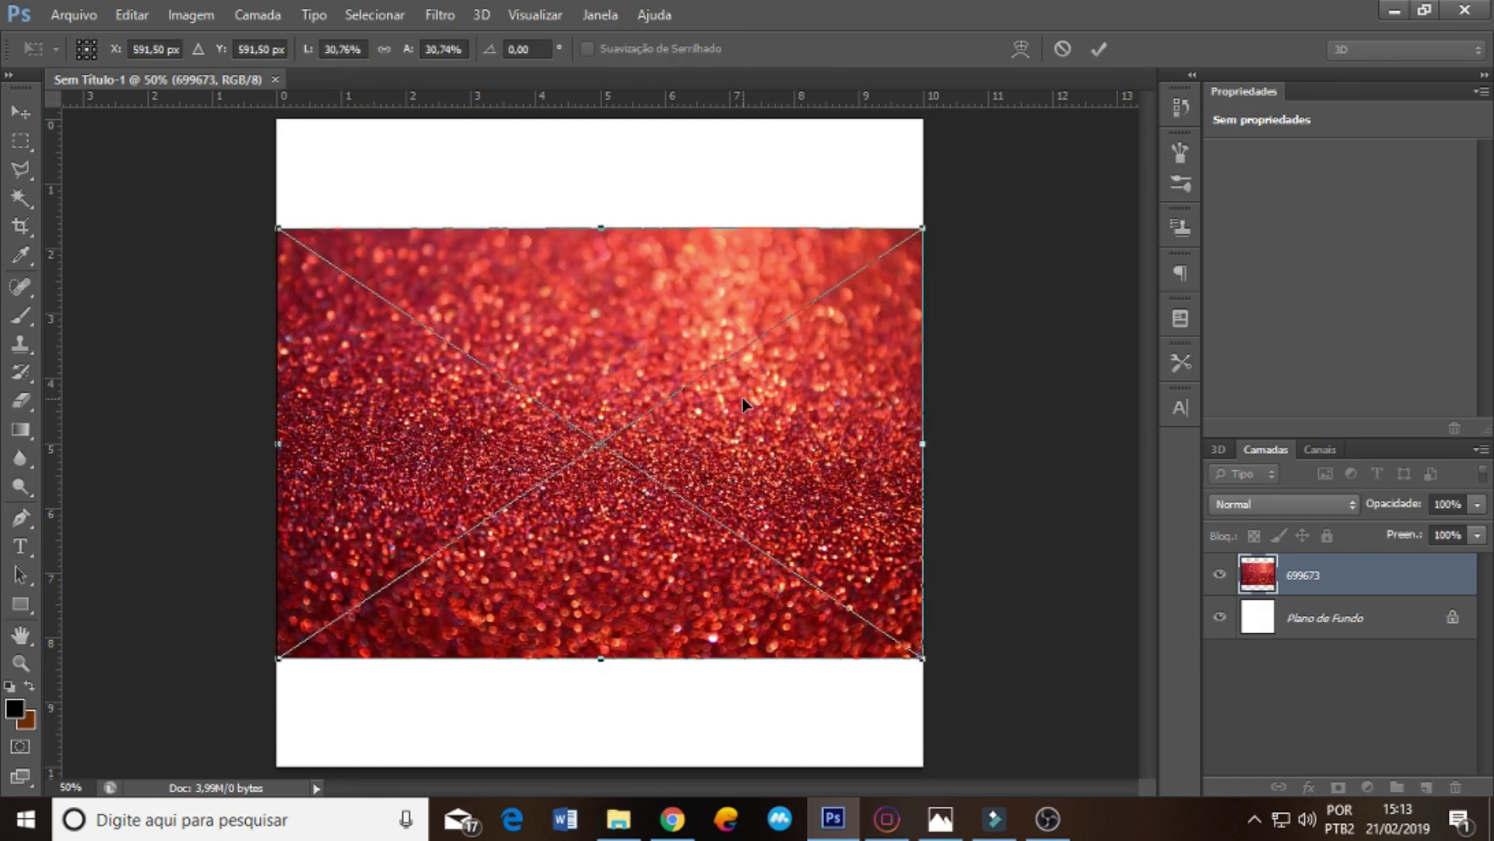
{"action": "key", "text": "t"}
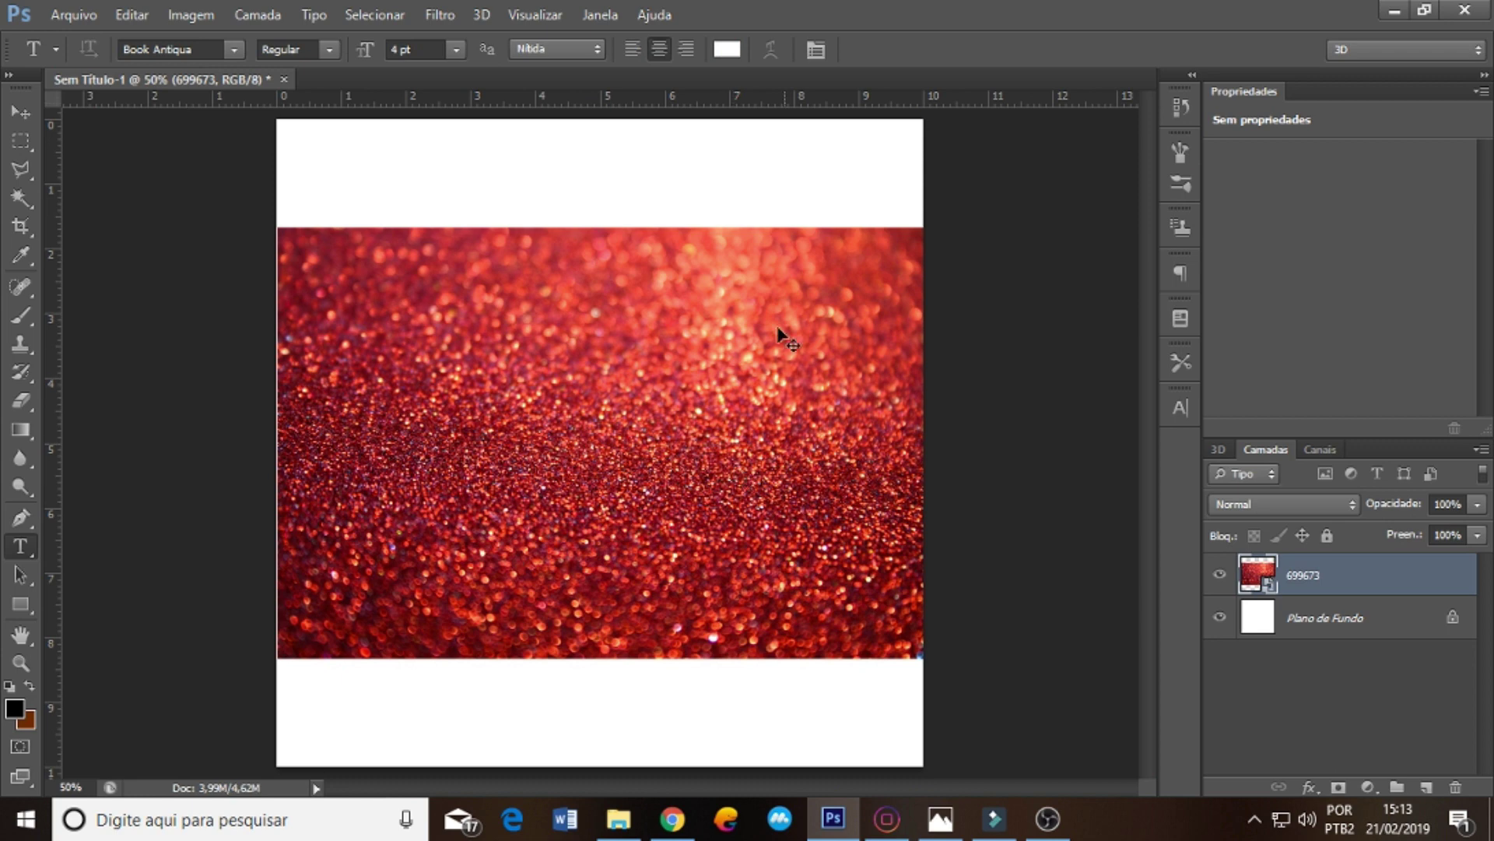
{"action": "left_click_drag", "start_coordinate": [923, 228], "coordinate": [932, 226]}
{"action": "mouse_move", "coordinate": [809, 354]}
{"action": "left_mouse_down"}
{"action": "mouse_move", "coordinate": [796, 365]}
{"action": "mouse_move", "coordinate": [819, 388]}
{"action": "left_mouse_up"}
{"action": "key", "text": "Return"}
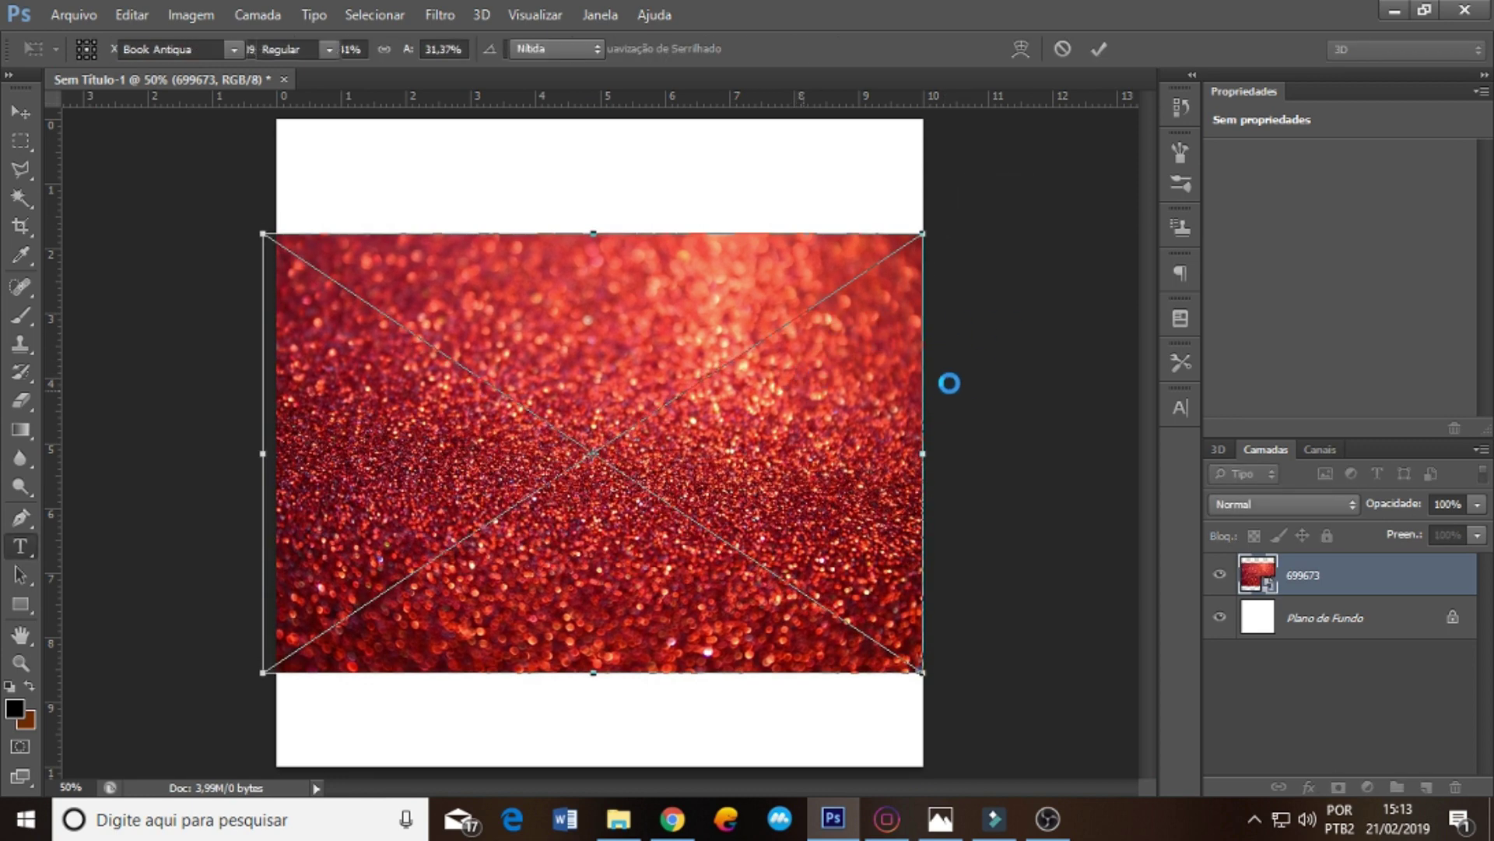
- Add a Gradient Map adjustment layer using the Black, White preset
{"action": "left_click", "coordinate": [1369, 791]}
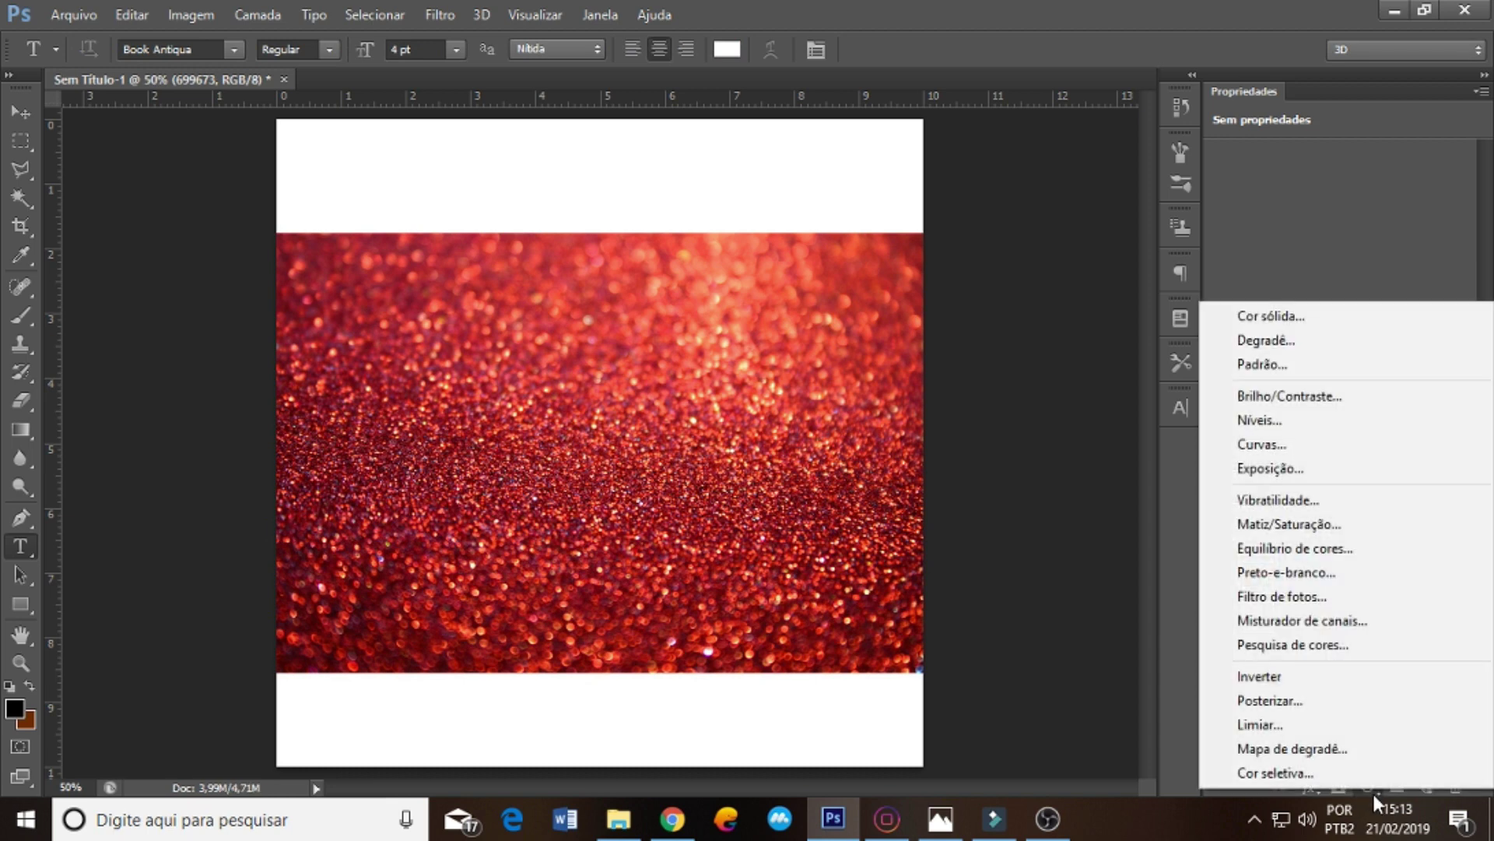
{"action": "left_click", "coordinate": [1333, 749]}
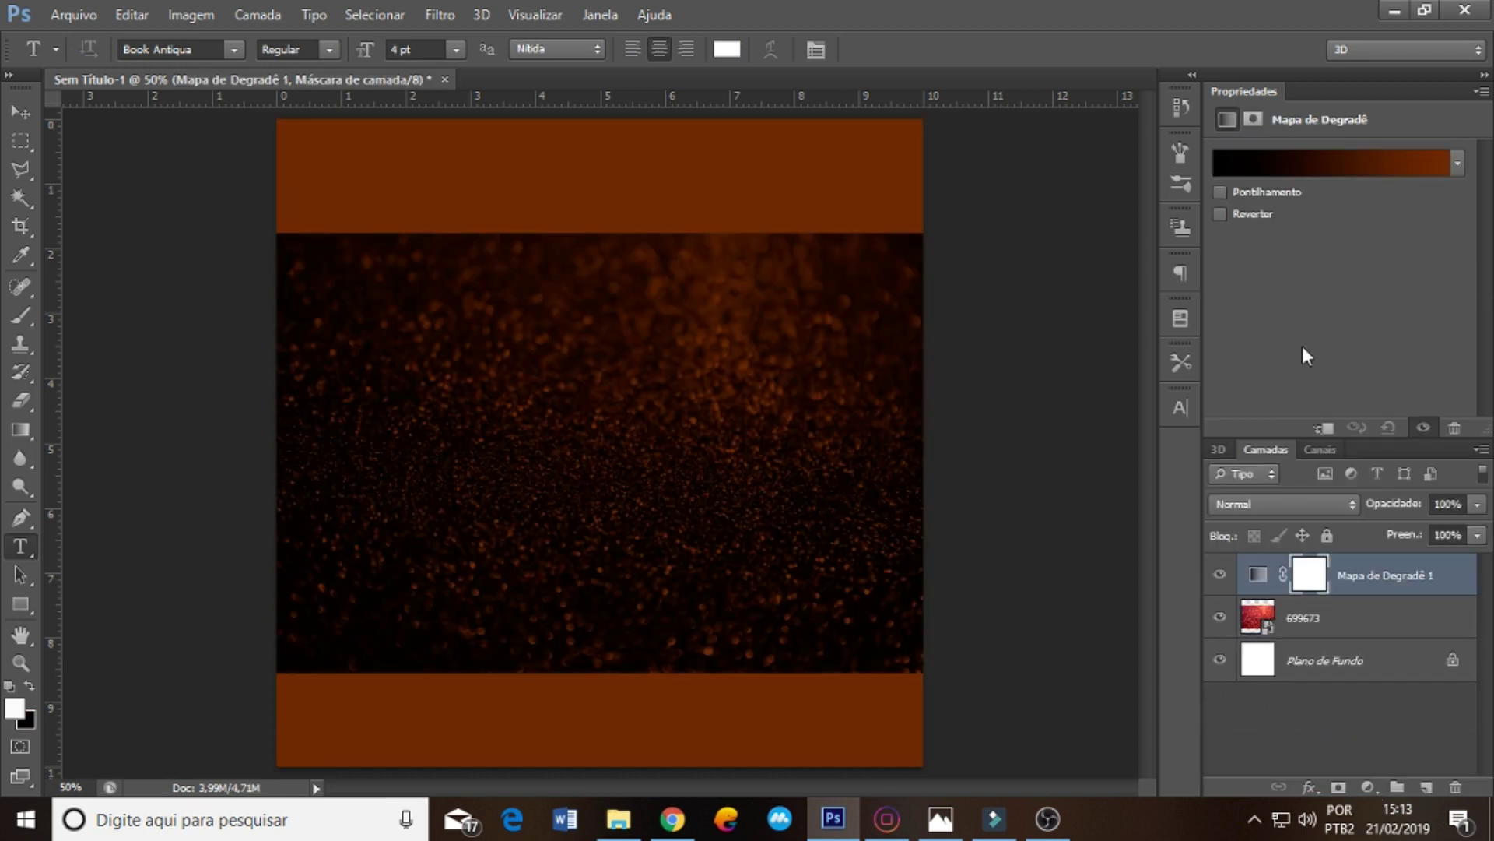
{"action": "left_click", "coordinate": [1301, 168]}
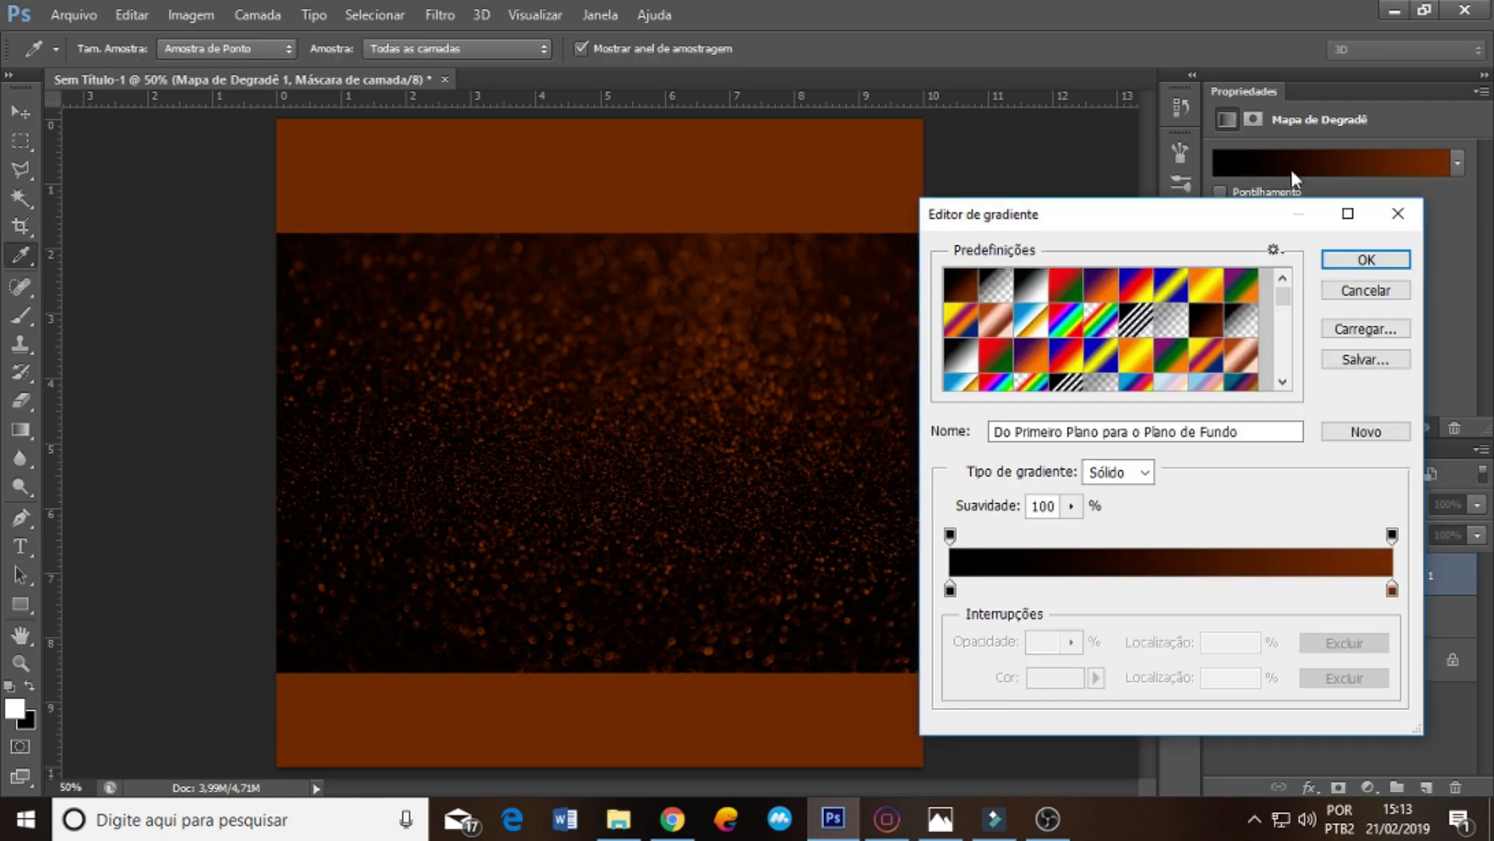
{"action": "left_click", "coordinate": [1027, 294]}
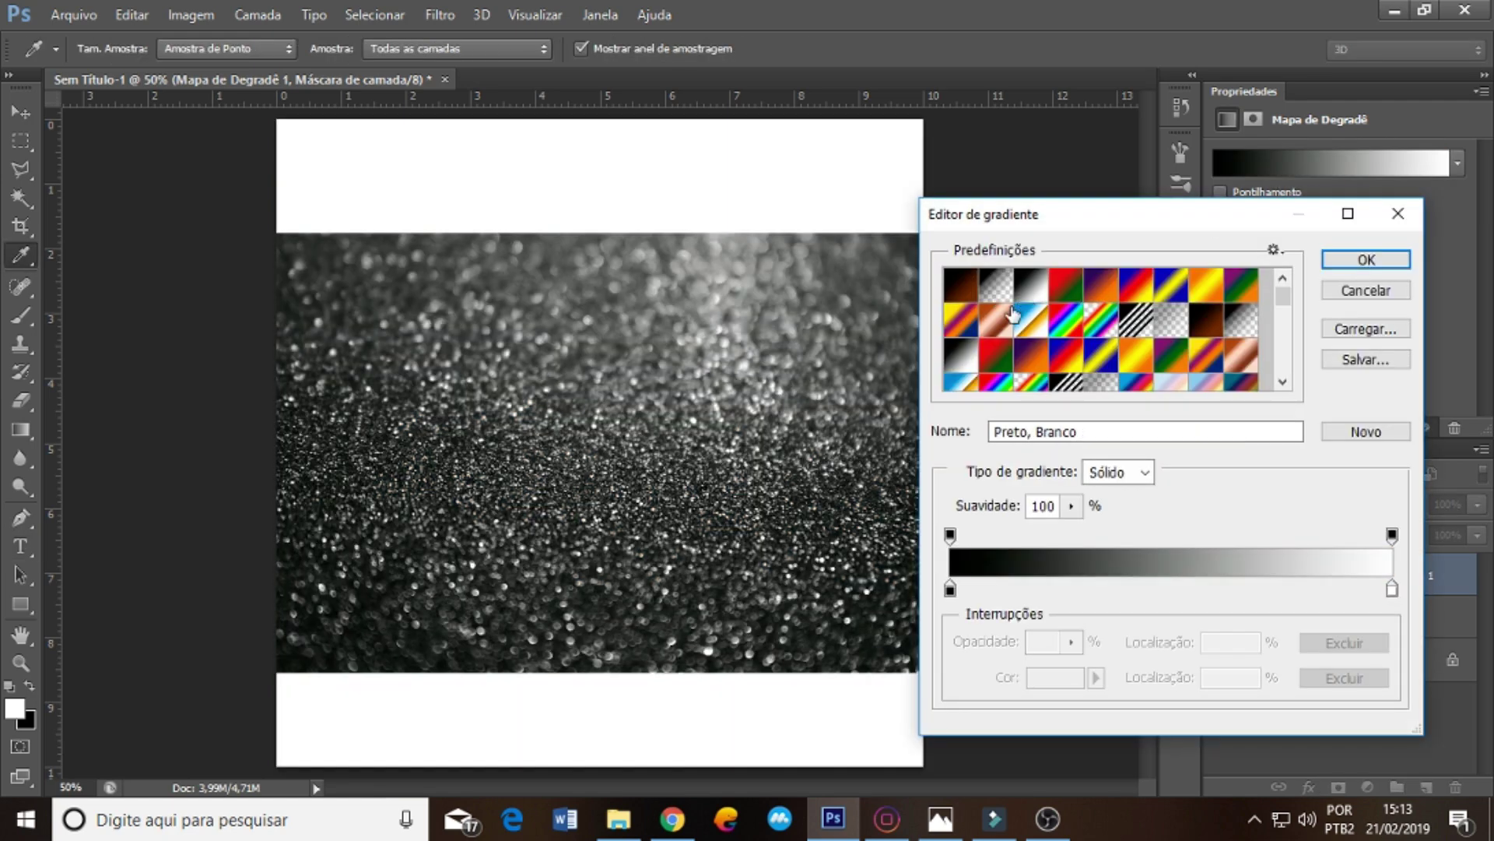
- Change the gradient's black stop to light grey cfd0ce and confirm, then return to the image folder
{"action": "left_click", "coordinate": [951, 589]}
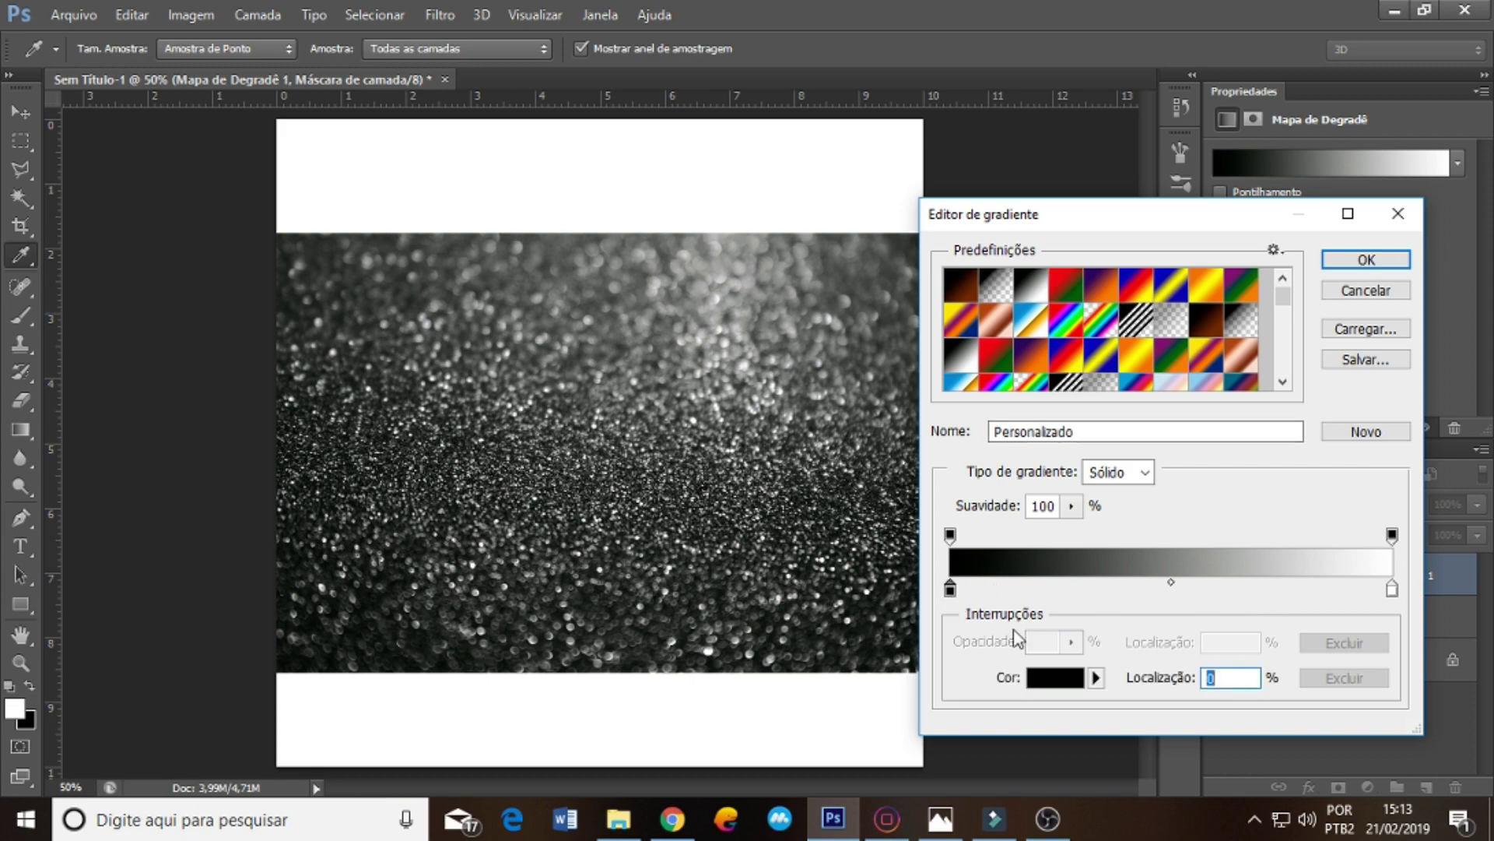
{"action": "left_click", "coordinate": [1038, 685]}
{"action": "left_click", "coordinate": [677, 575]}
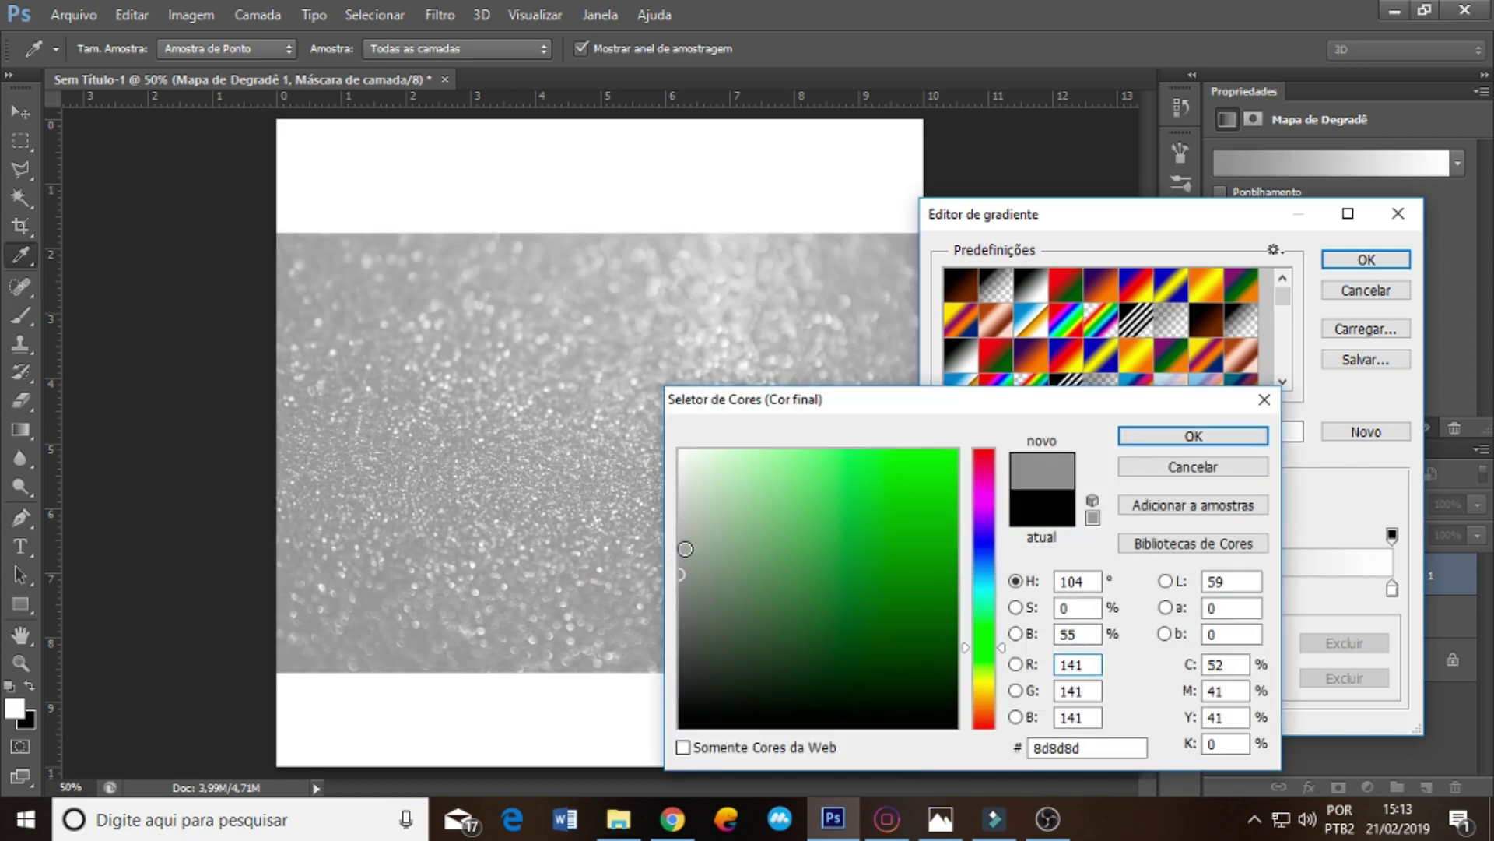
{"action": "left_click_drag", "start_coordinate": [685, 548], "coordinate": [682, 504]}
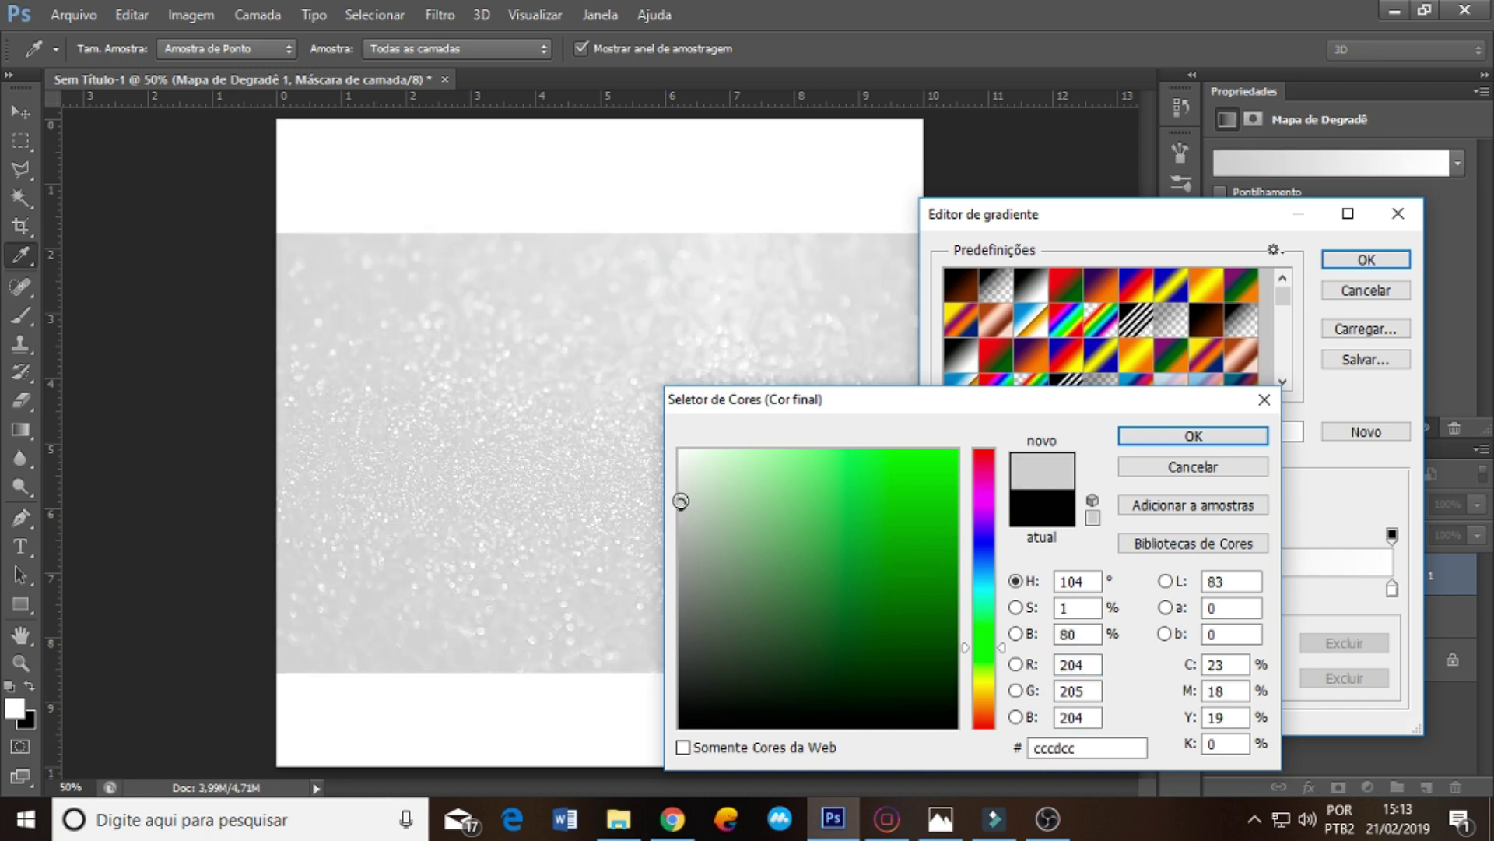
{"action": "left_click", "coordinate": [681, 500]}
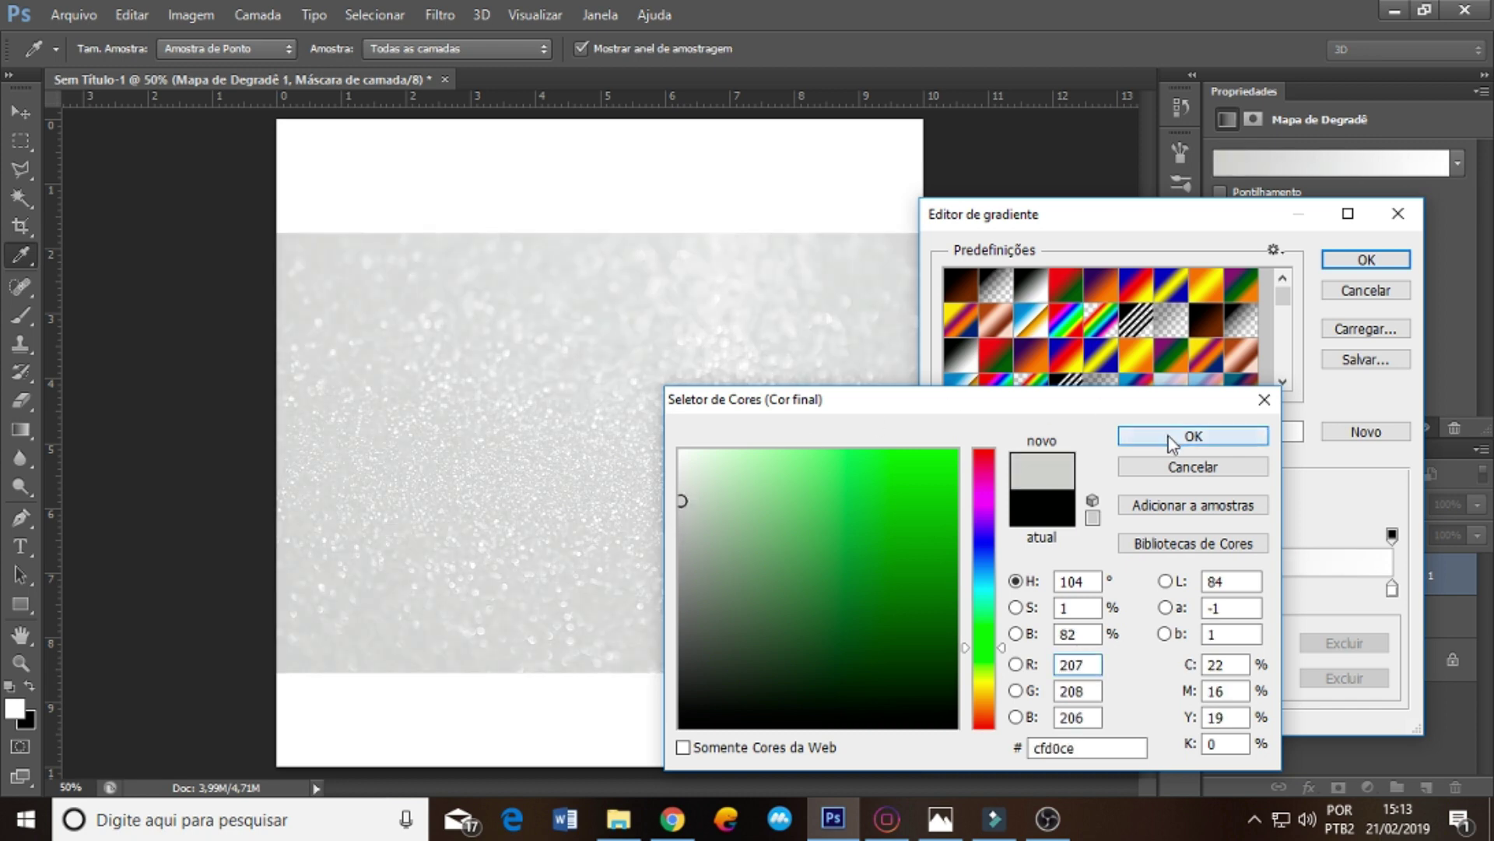
{"action": "left_click", "coordinate": [1194, 436]}
{"action": "left_click", "coordinate": [1367, 259]}
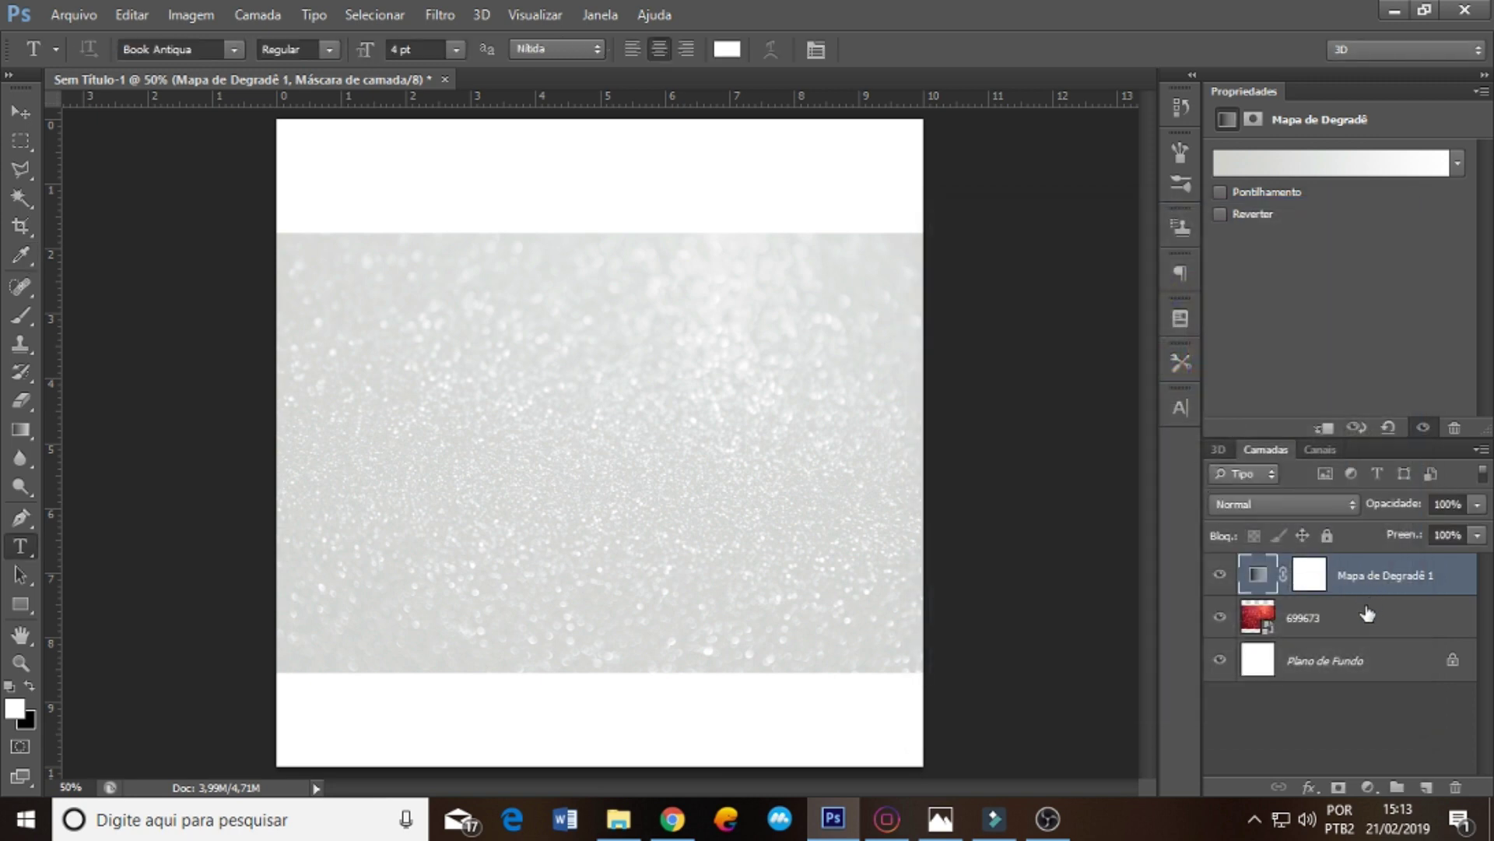
{"action": "left_click", "coordinate": [1343, 619]}
{"action": "key", "text": "alt+Tab"}
- Place 5379983-white-wallpaper in the flyer and shrink it into the lower-left corner
{"action": "left_click", "coordinate": [716, 183]}
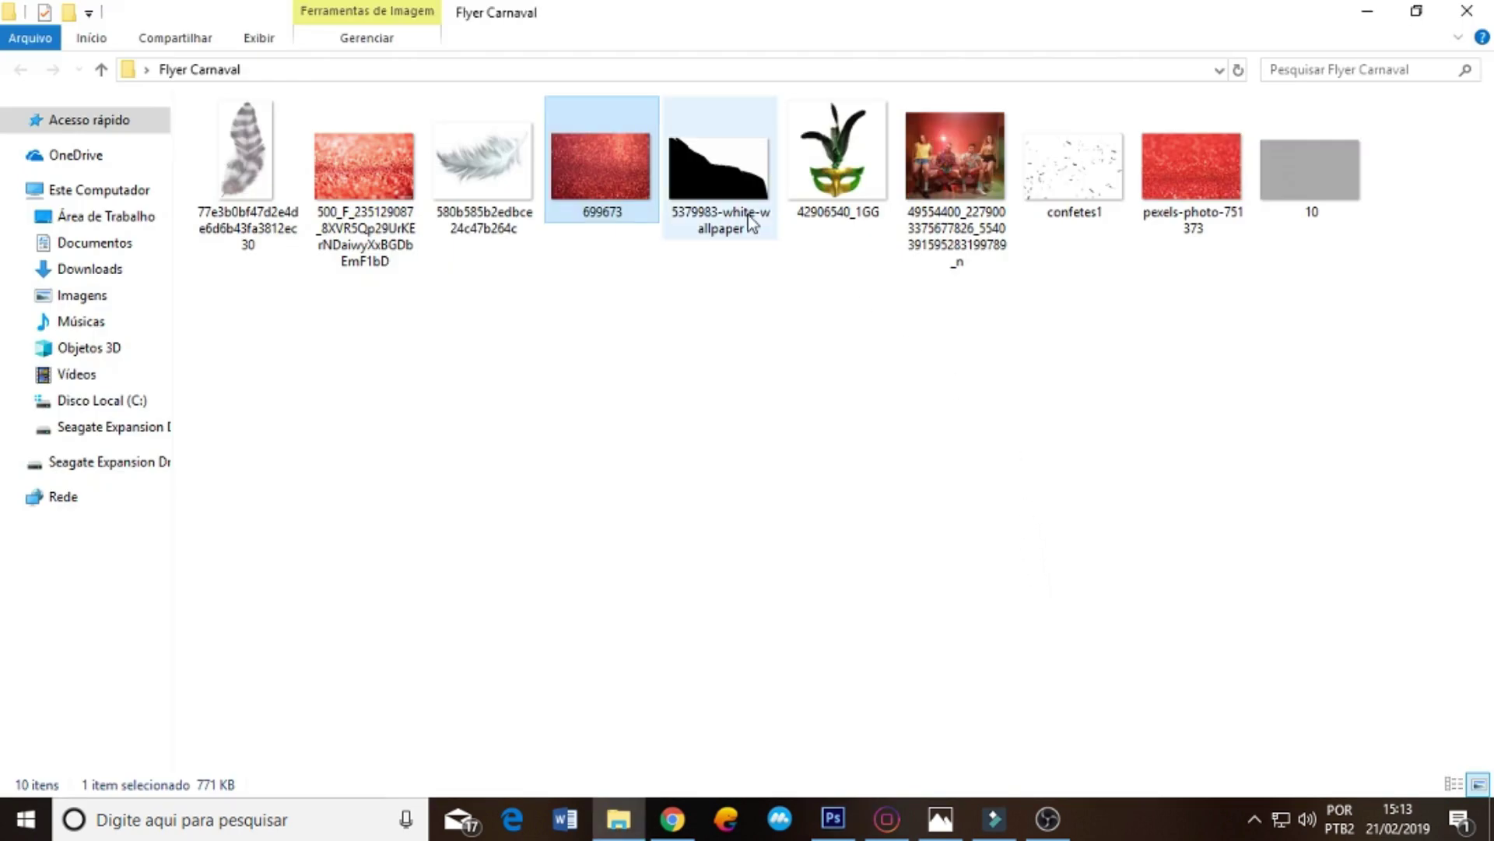
{"action": "mouse_move", "coordinate": [693, 194]}
{"action": "left_mouse_down"}
{"action": "mouse_move", "coordinate": [831, 824]}
{"action": "mouse_move", "coordinate": [454, 330]}
{"action": "left_mouse_up"}
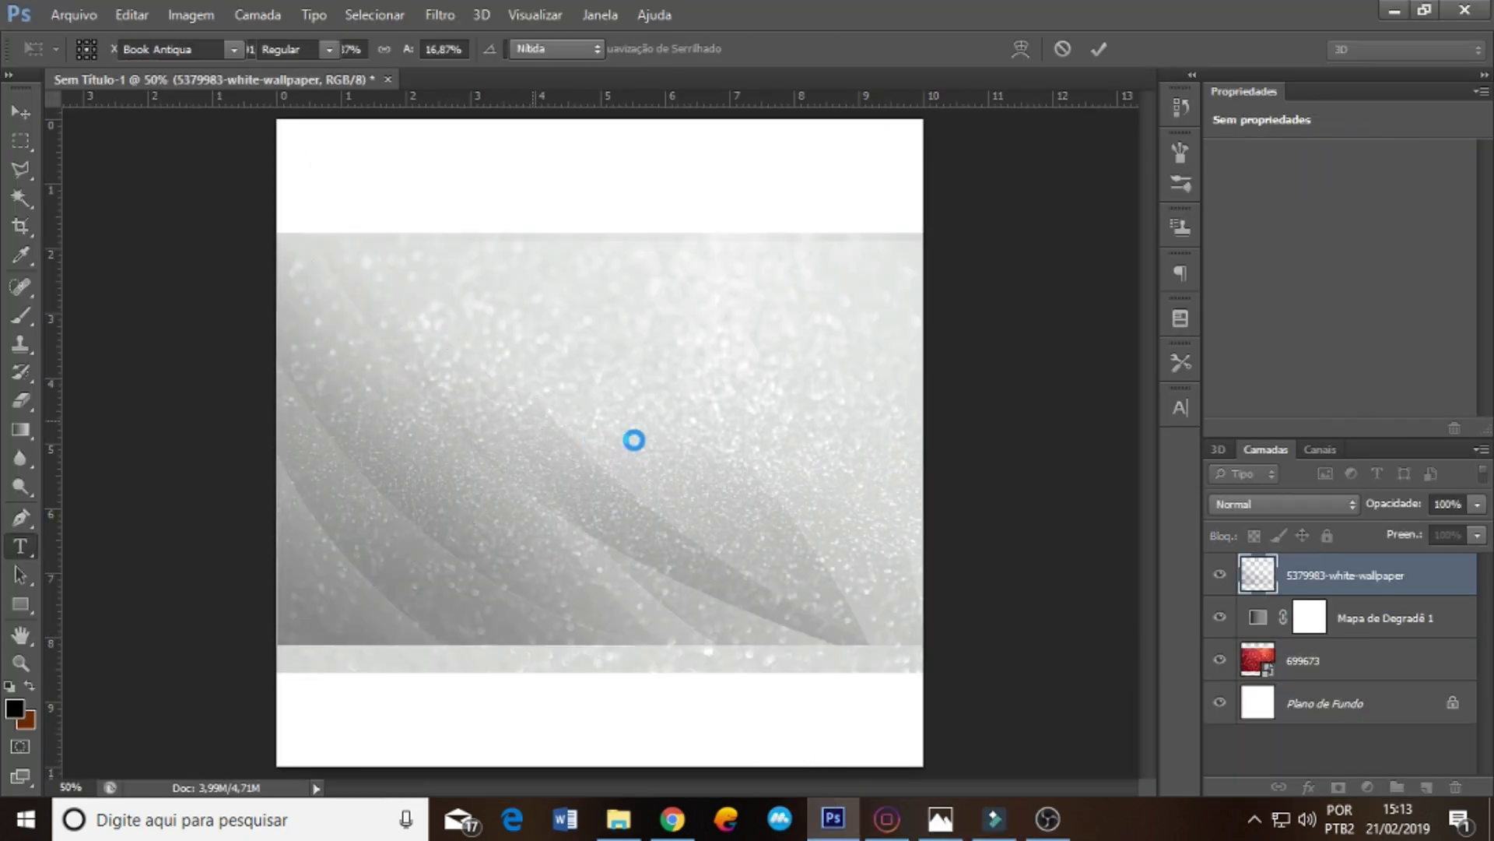
{"action": "key", "text": "Return"}
{"action": "left_click_drag", "start_coordinate": [634, 437], "coordinate": [586, 541]}
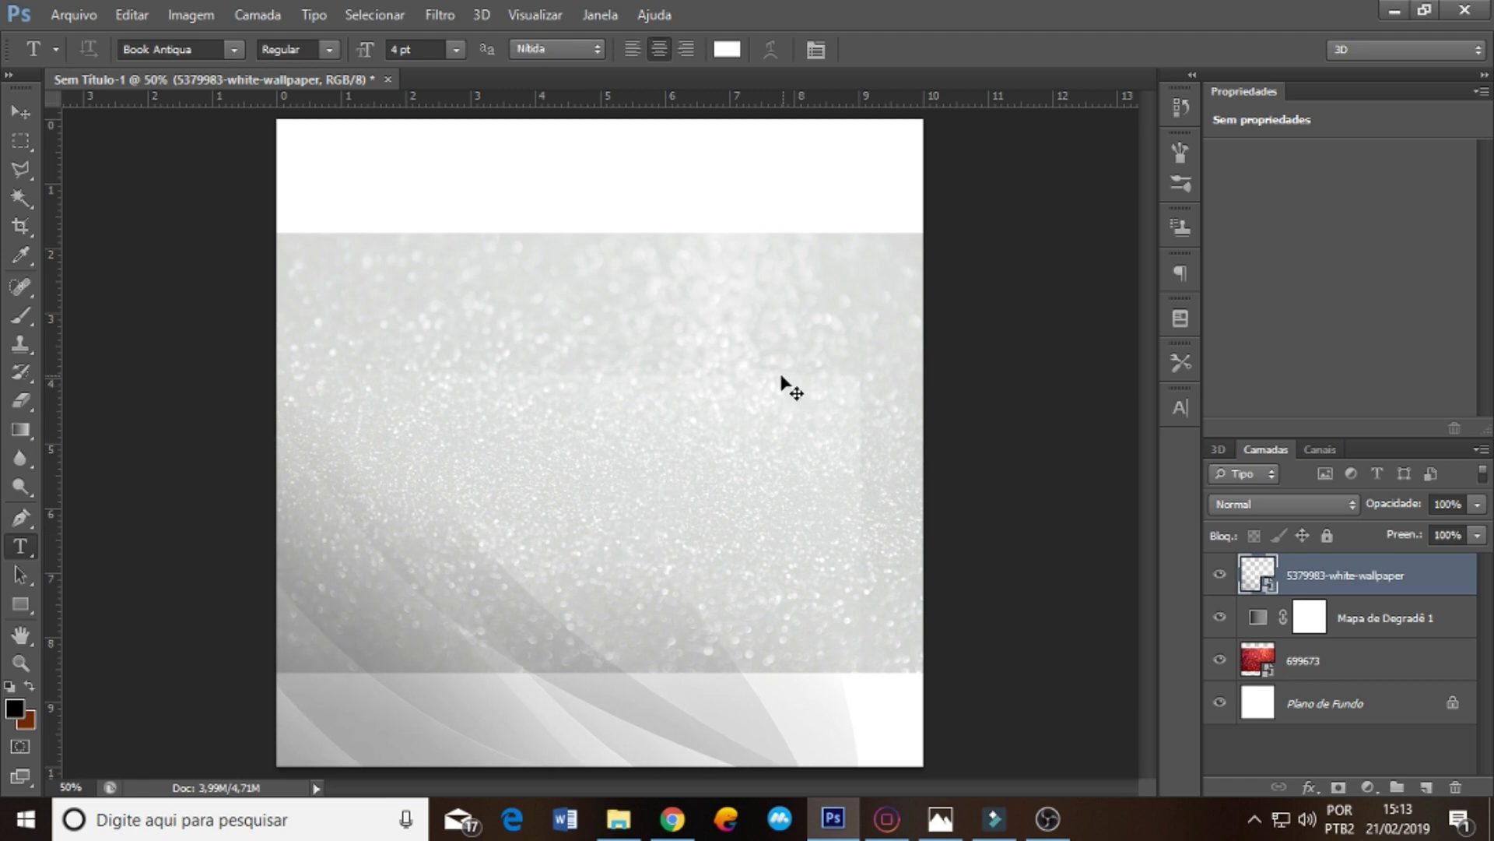
{"action": "key", "text": "ctrl+t"}
{"action": "left_click_drag", "start_coordinate": [866, 375], "coordinate": [644, 514]}
{"action": "left_click_drag", "start_coordinate": [498, 607], "coordinate": [549, 613]}
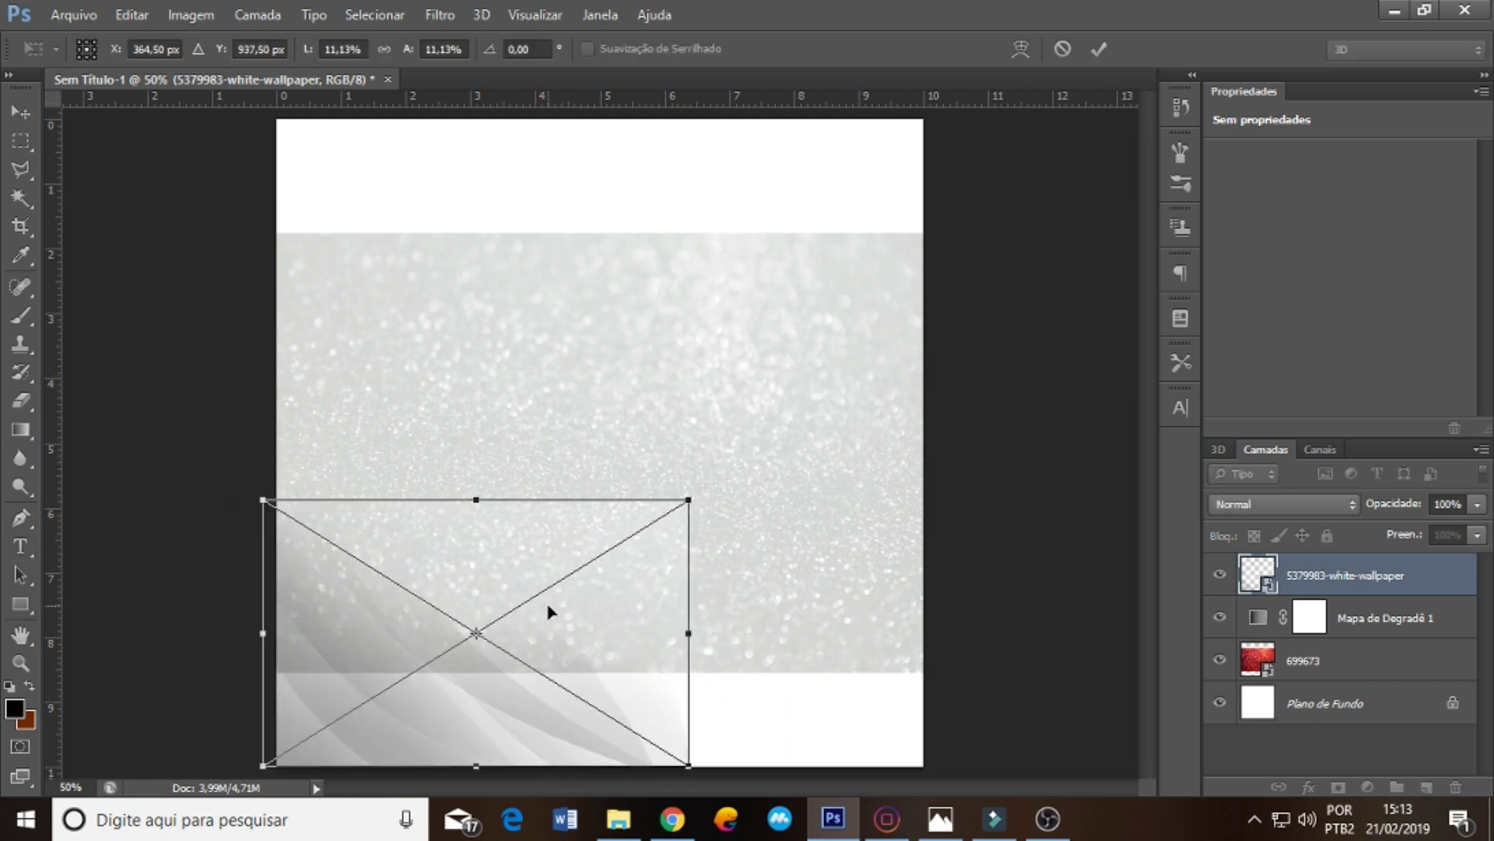
{"action": "left_click_drag", "start_coordinate": [691, 500], "coordinate": [616, 546]}
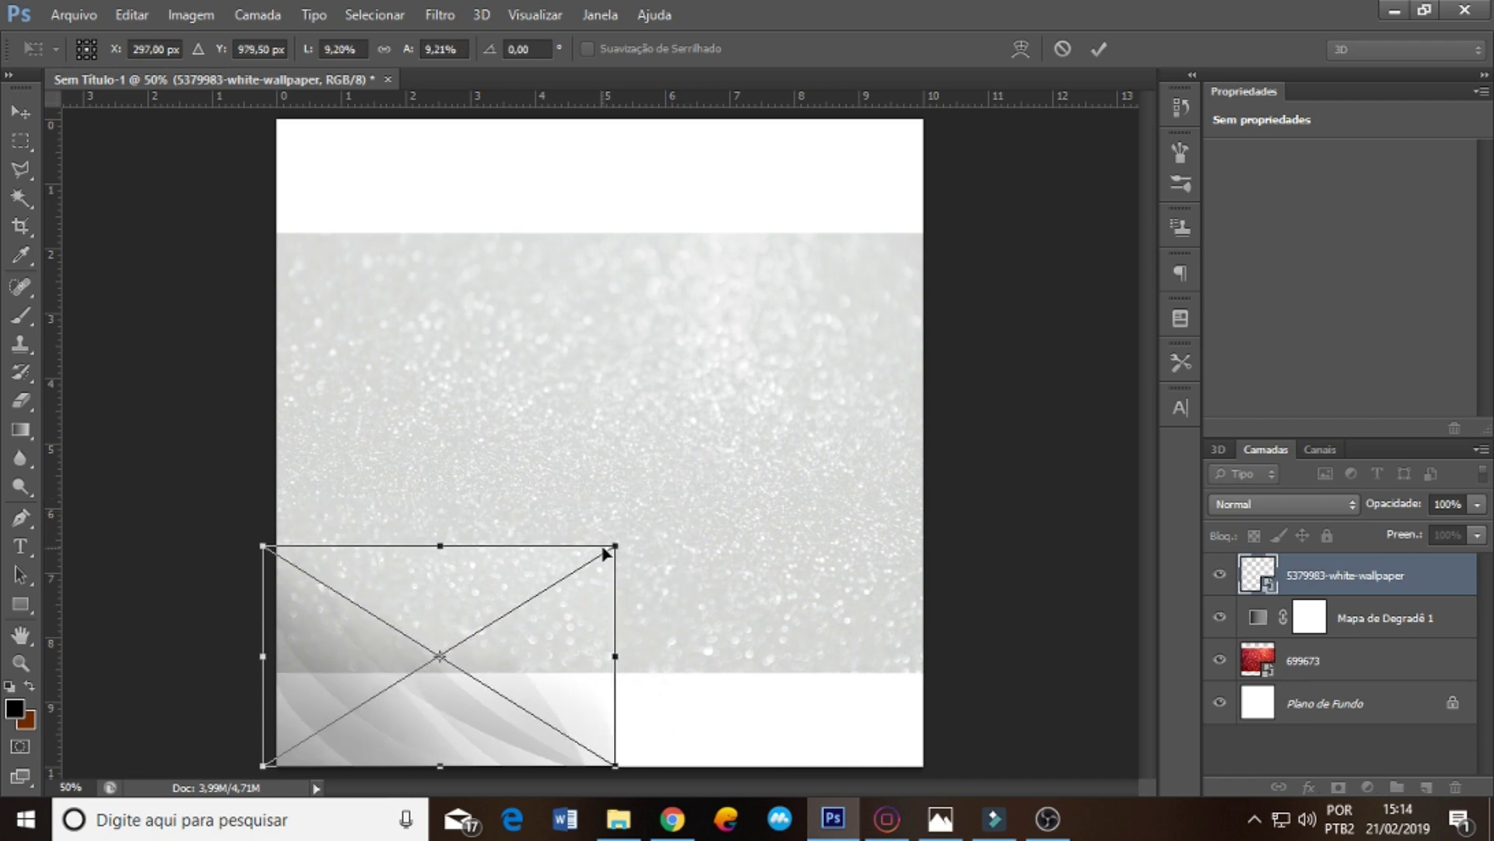
{"action": "key", "text": "t"}
{"action": "key", "text": "Return"}
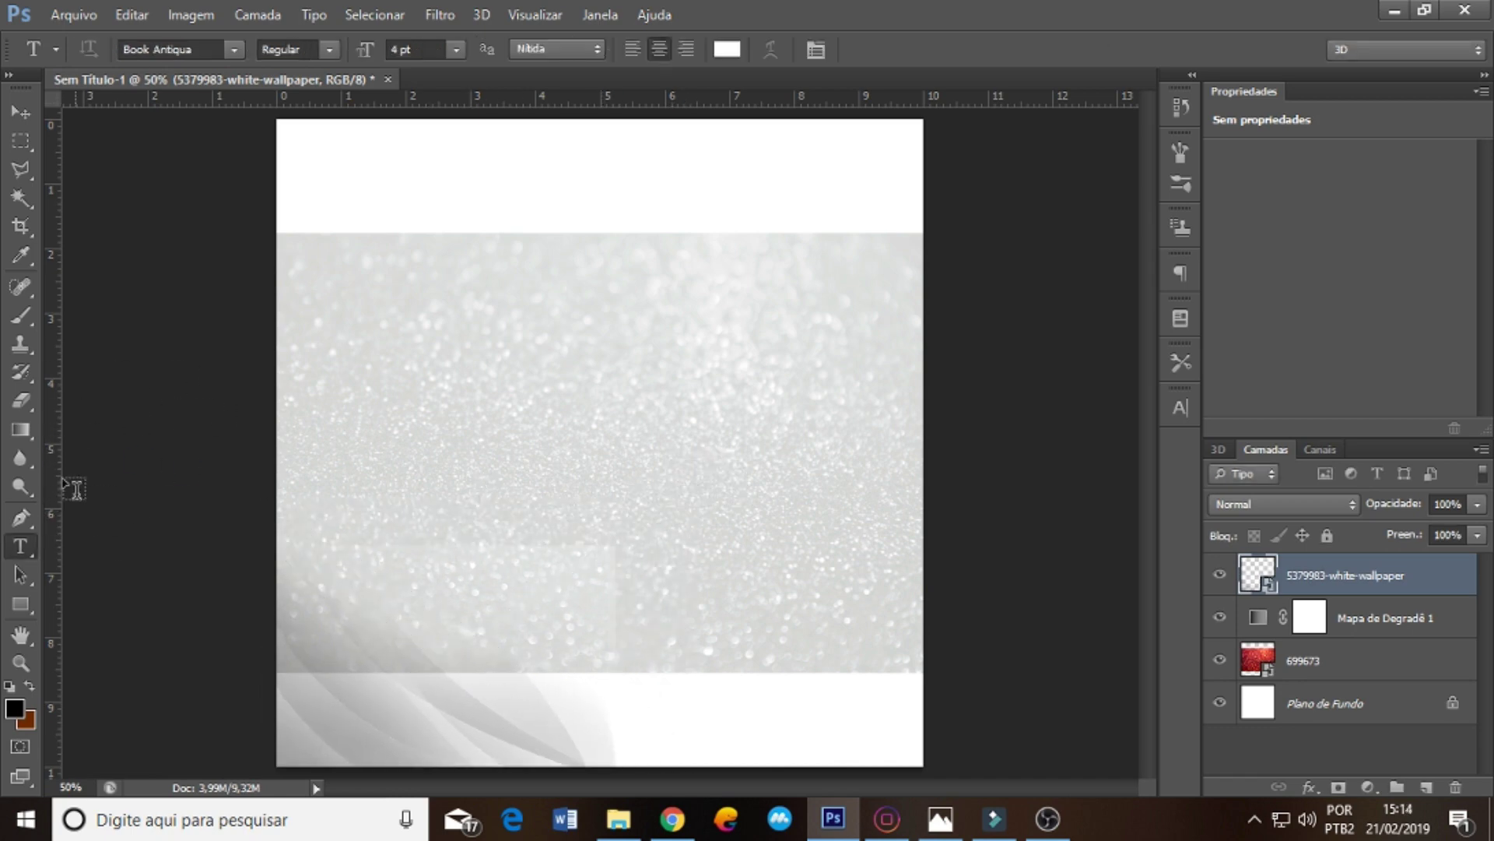
- Add centre guides at 5 cm, then duplicate the swoosh, flip it horizontally and move it right
{"action": "left_click_drag", "start_coordinate": [52, 389], "coordinate": [607, 354]}
{"action": "left_click_drag", "start_coordinate": [699, 109], "coordinate": [671, 442]}
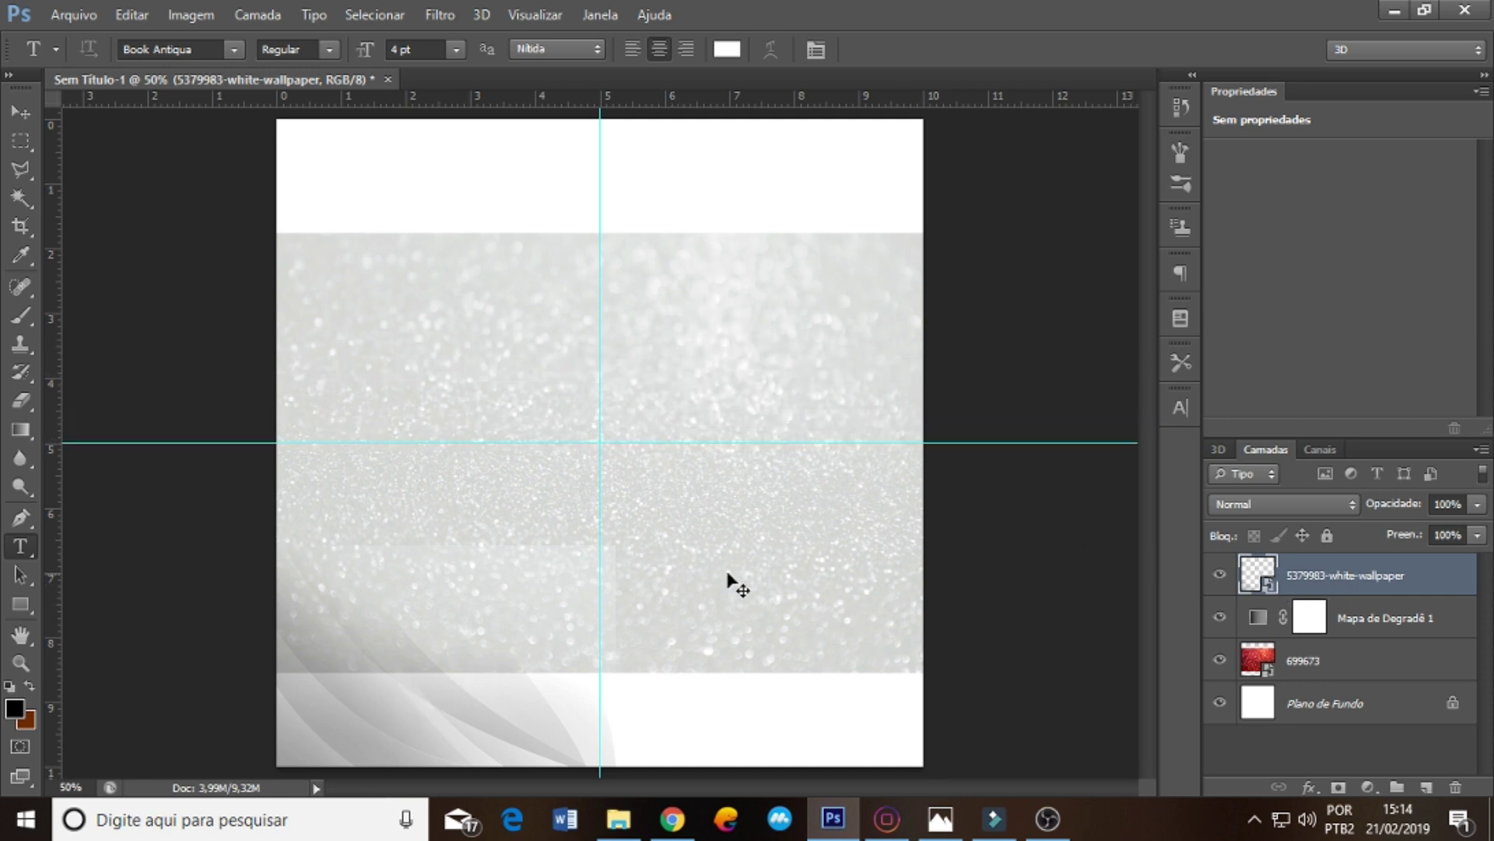
{"action": "key", "text": "ctrl+j"}
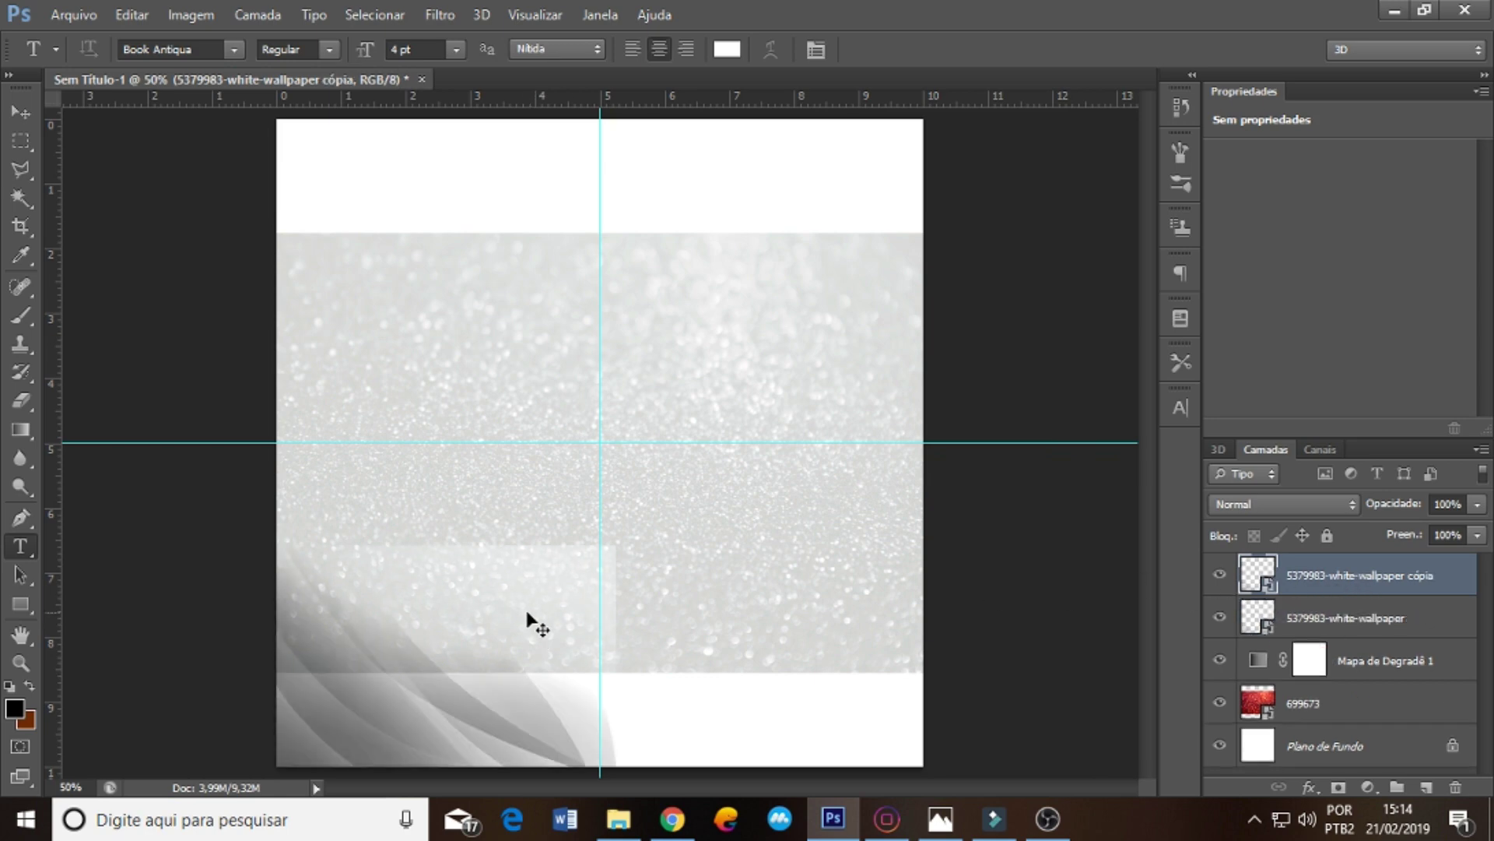
{"action": "key", "text": "ctrl+t"}
{"action": "right_click", "coordinate": [504, 625]}
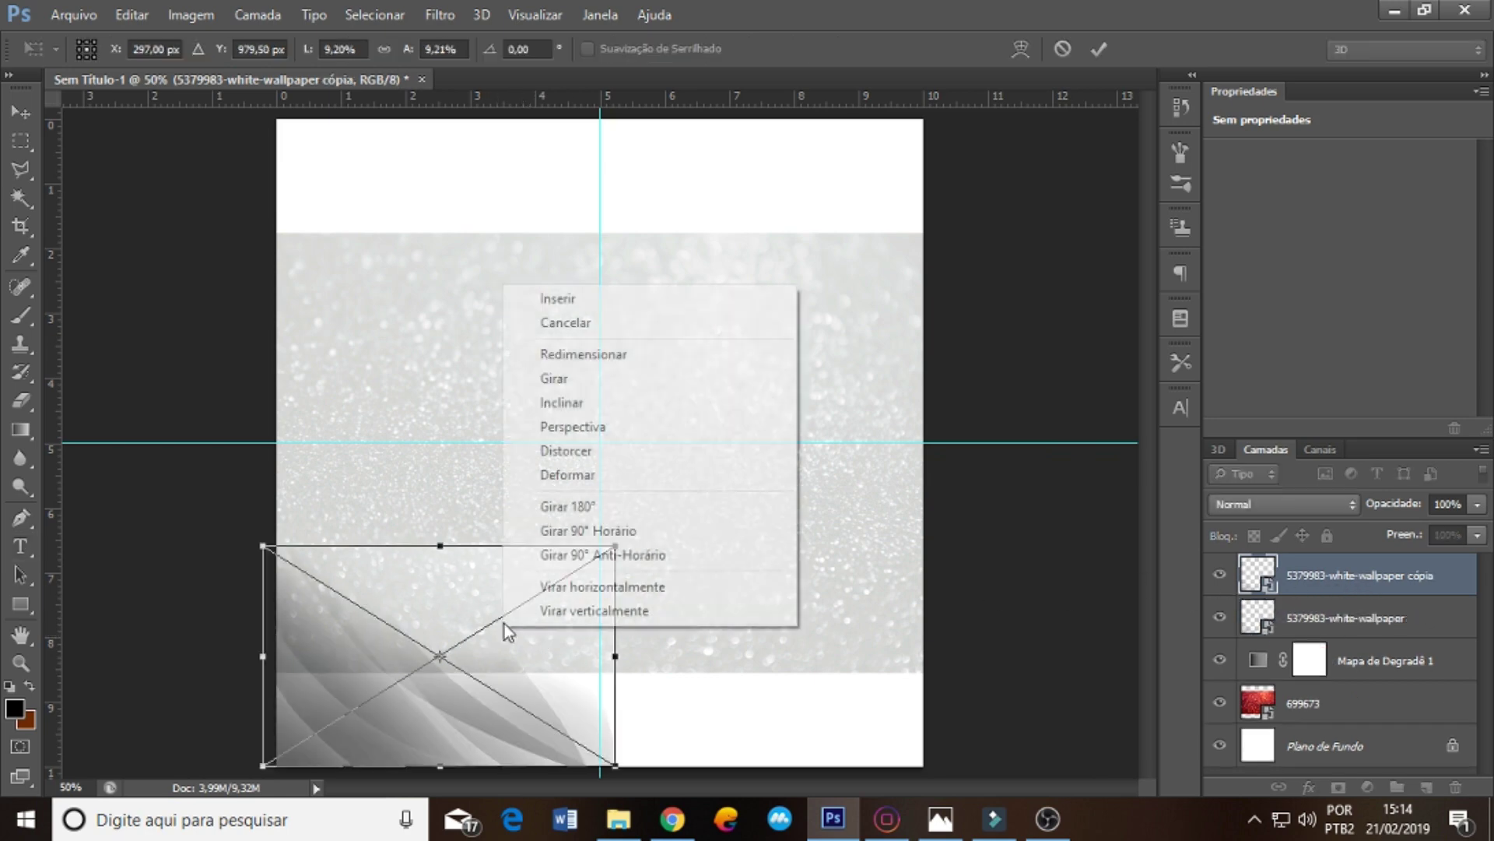
{"action": "left_click", "coordinate": [590, 588]}
{"action": "key", "text": "Return"}
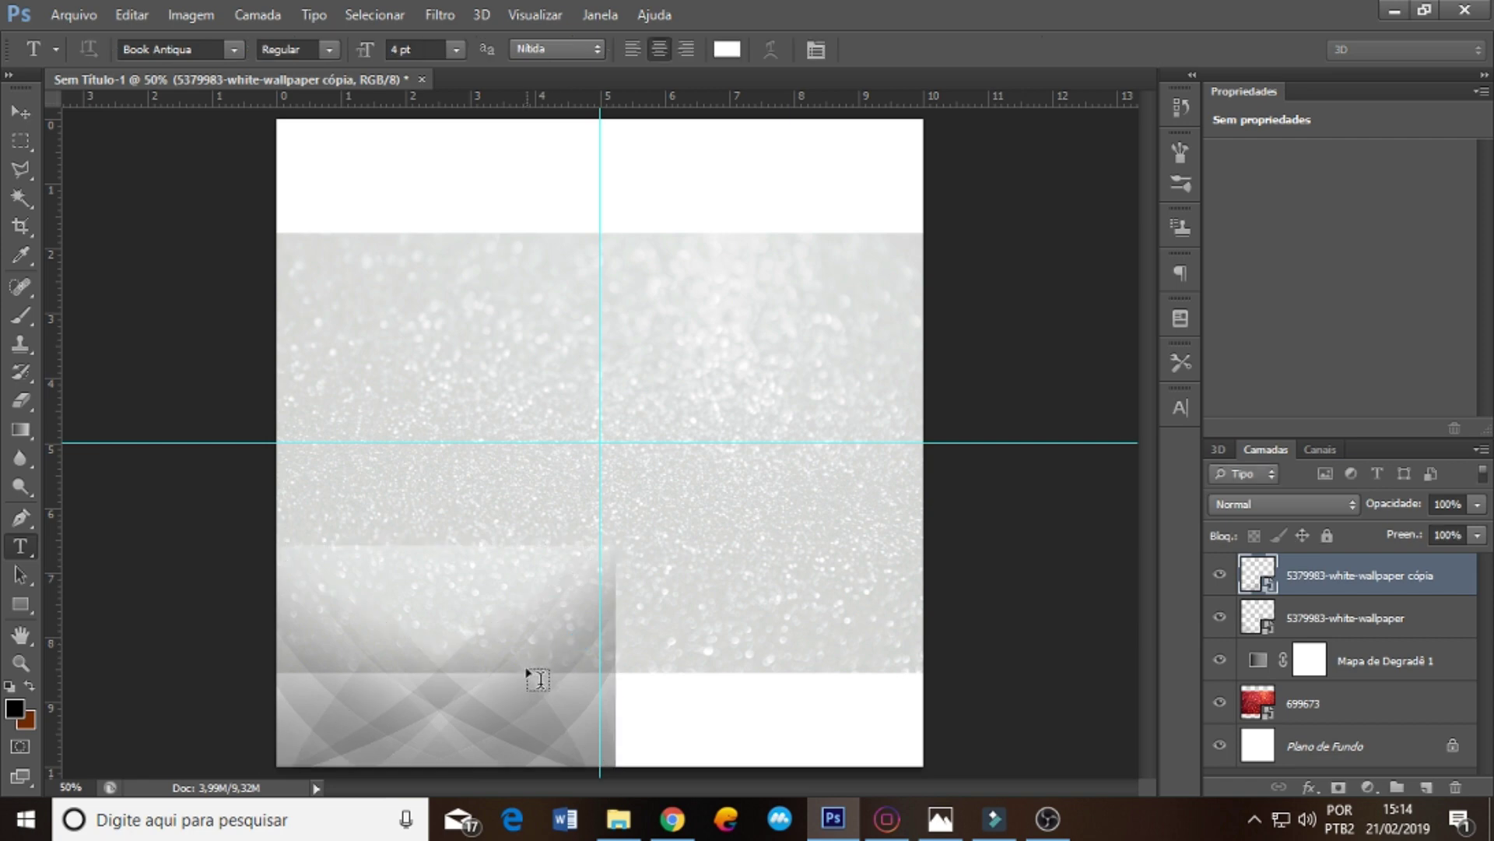
{"action": "left_click_drag", "start_coordinate": [492, 684], "coordinate": [828, 676]}
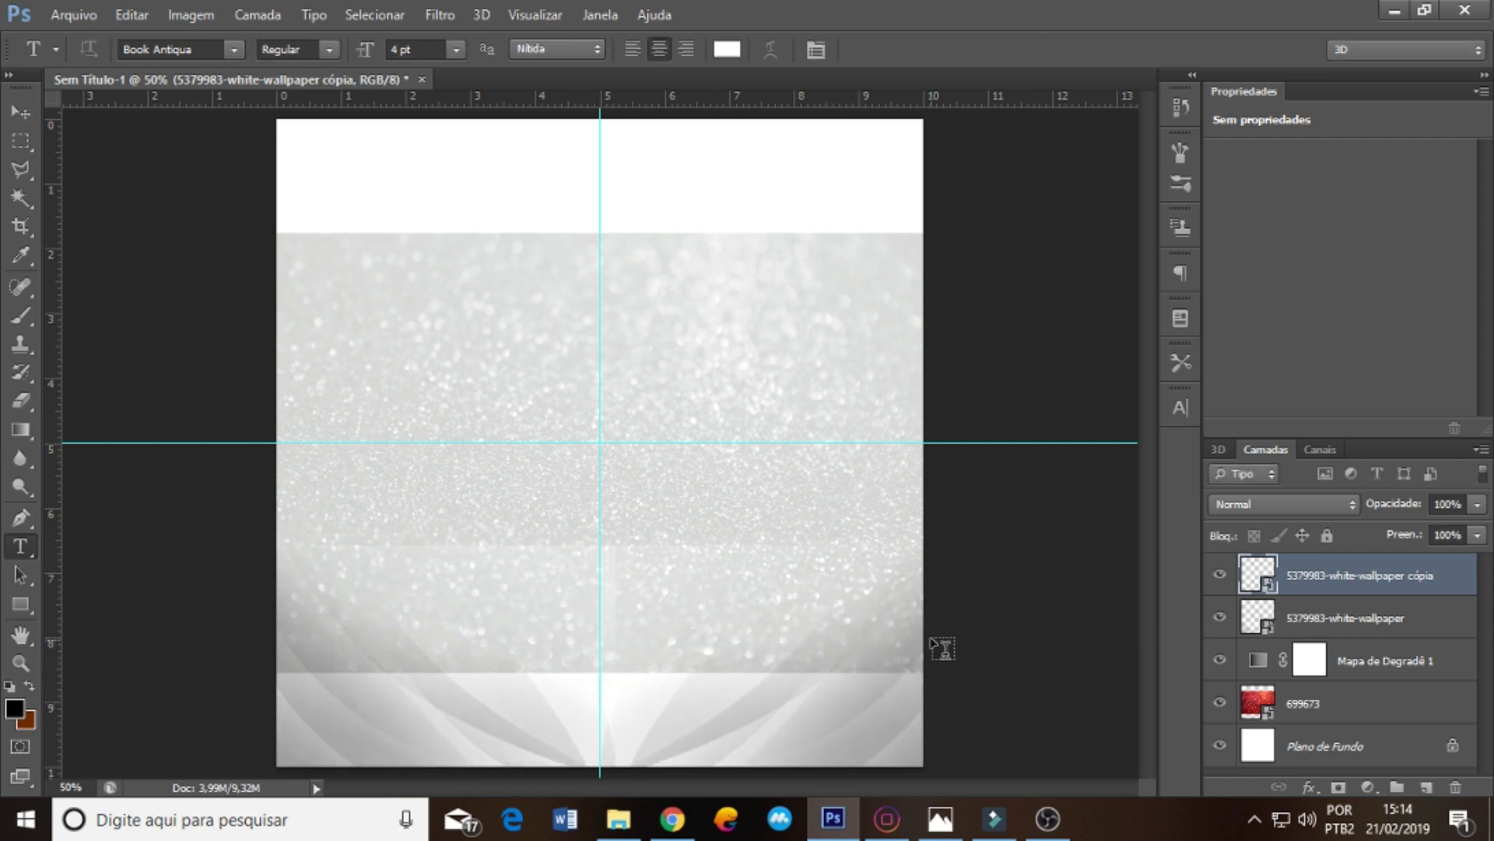
- Group the two wallpaper layers and add a layer mask to the group
{"action": "left_click", "coordinate": [1323, 627], "text": "shift"}
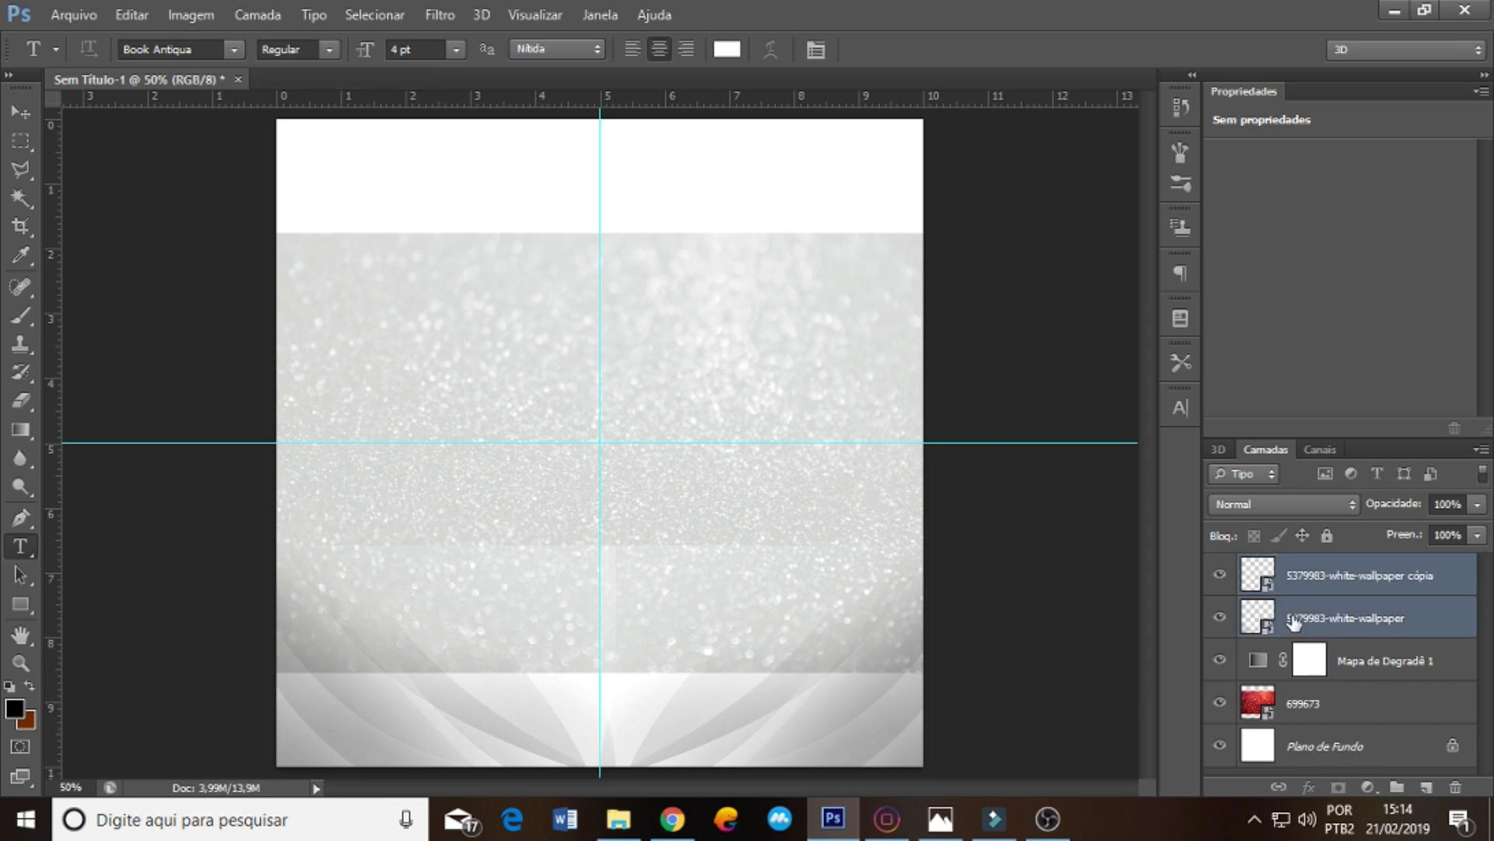
{"action": "key", "text": "ctrl+g"}
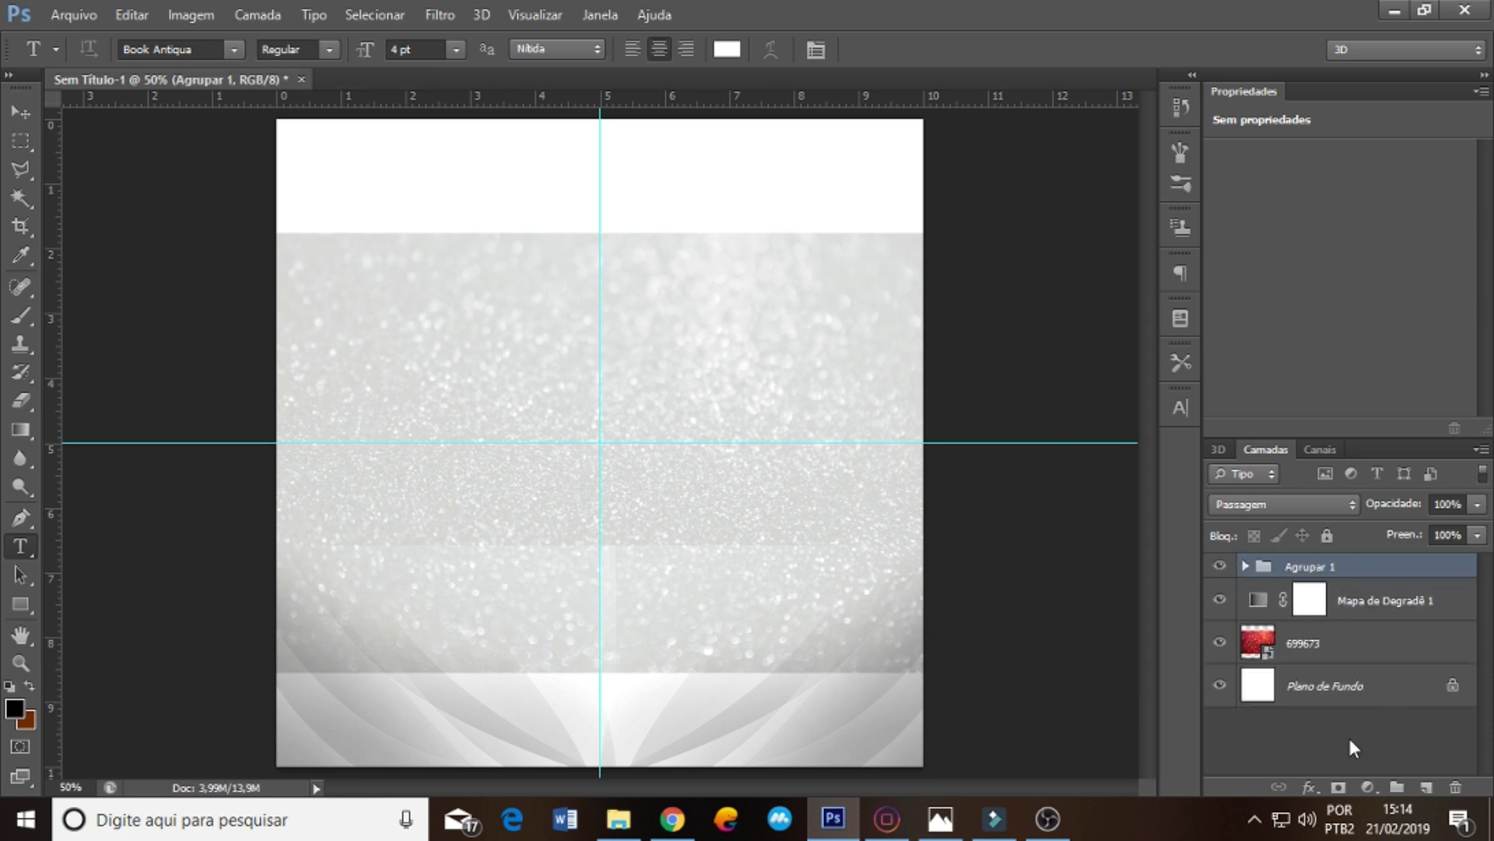
{"action": "left_click", "coordinate": [1338, 788]}
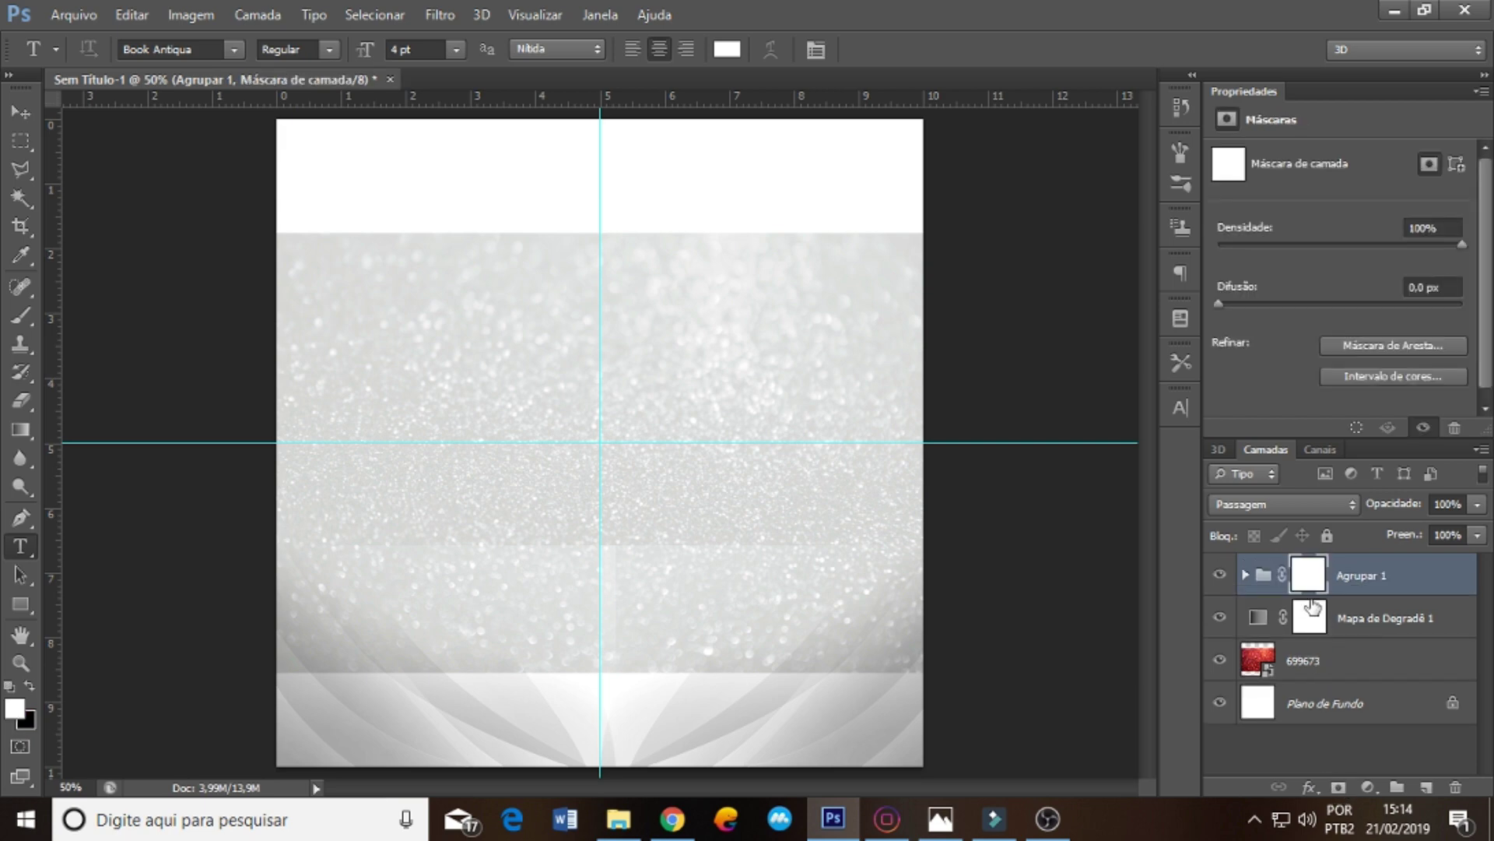
- Paint black with a 158 px brush to hide the curves' middle band, then move 699673 lower
{"action": "left_click", "coordinate": [21, 315]}
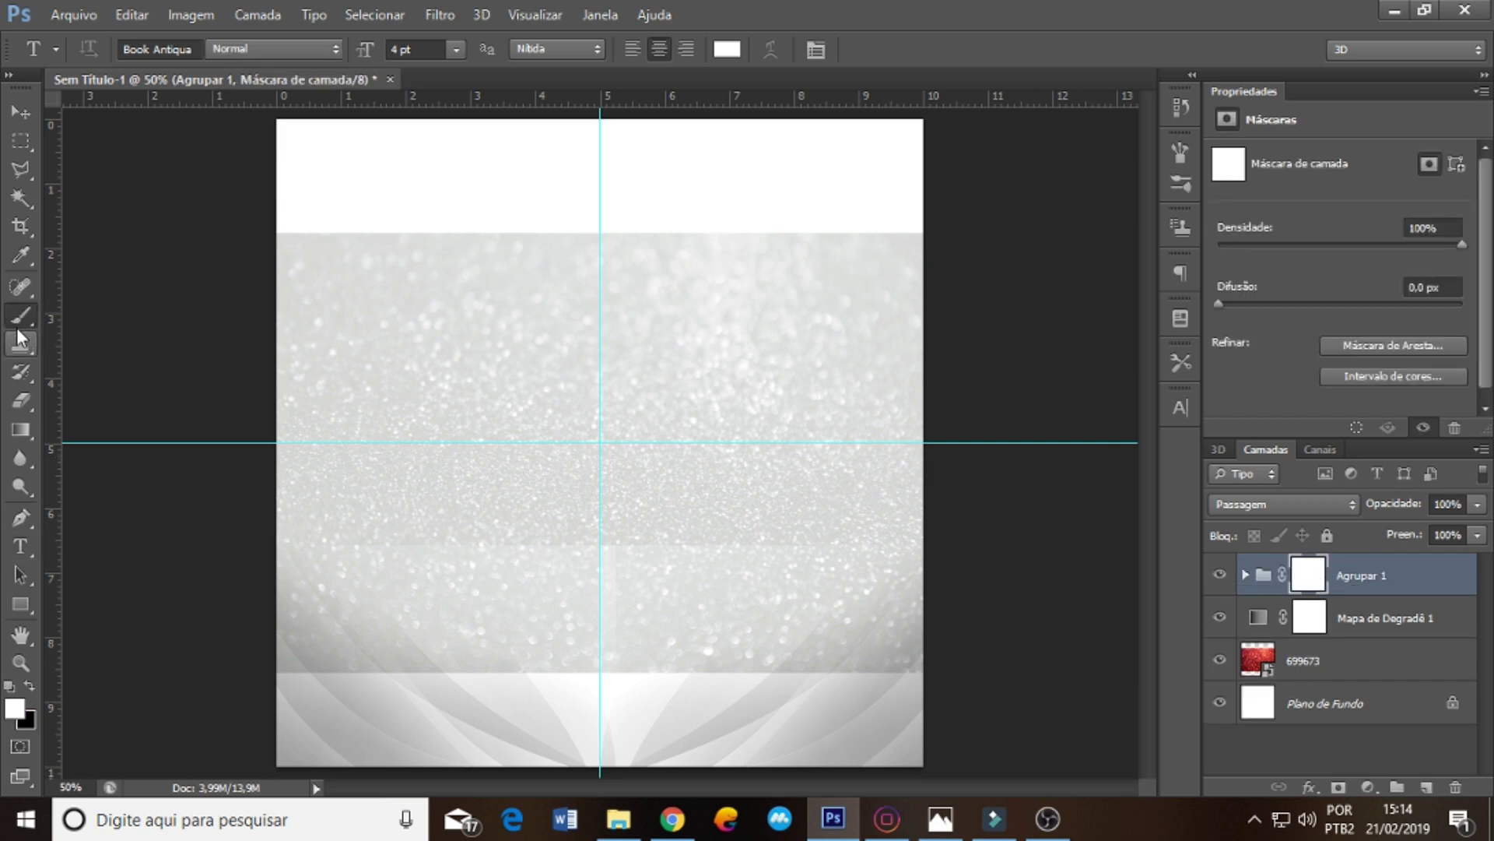
{"action": "left_click", "coordinate": [109, 50]}
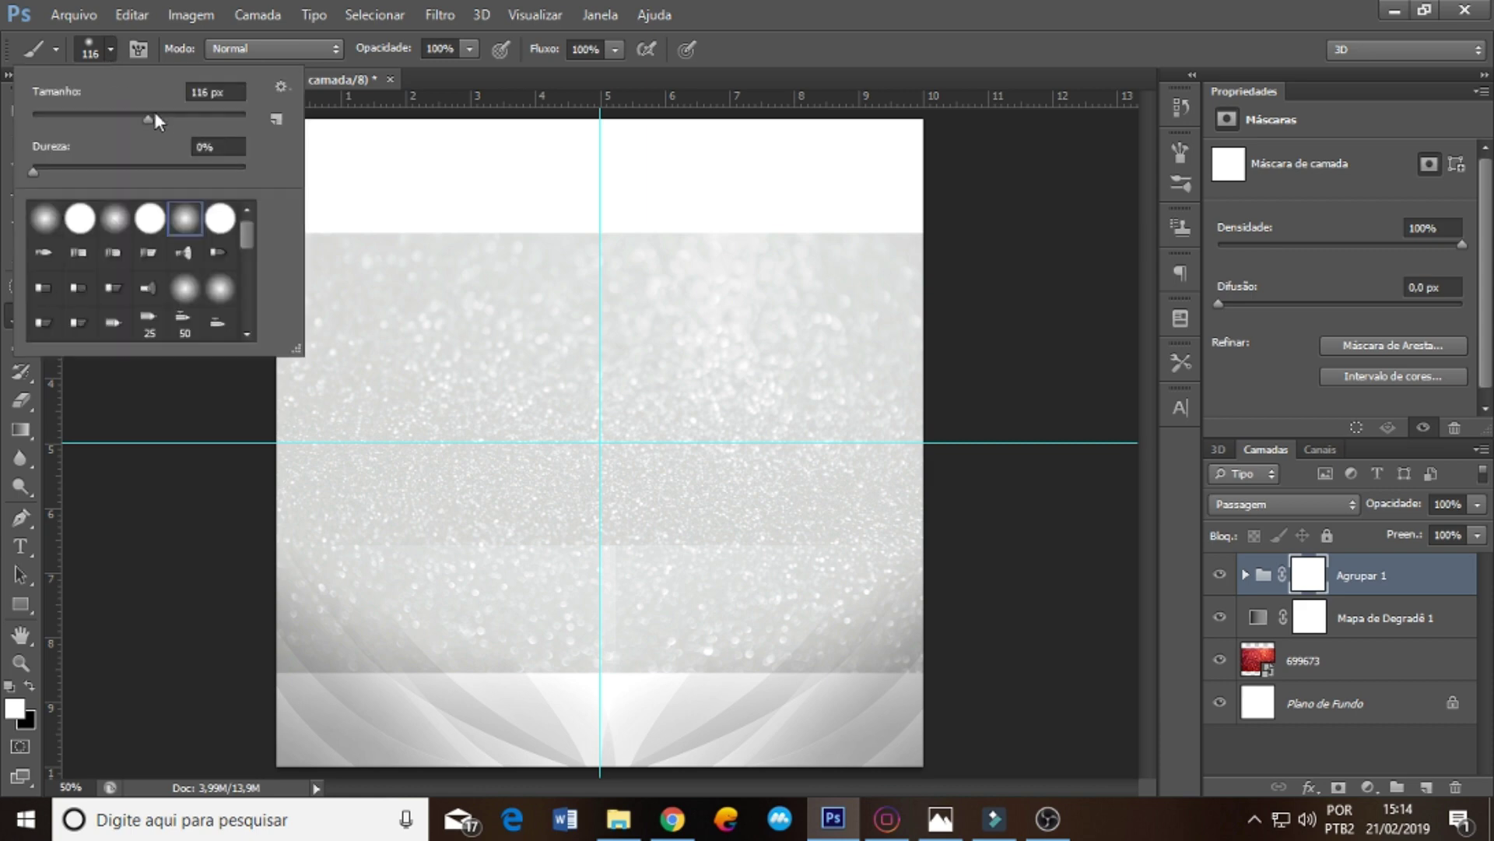
{"action": "left_click_drag", "start_coordinate": [160, 124], "coordinate": [177, 124]}
{"action": "left_click", "coordinate": [28, 687]}
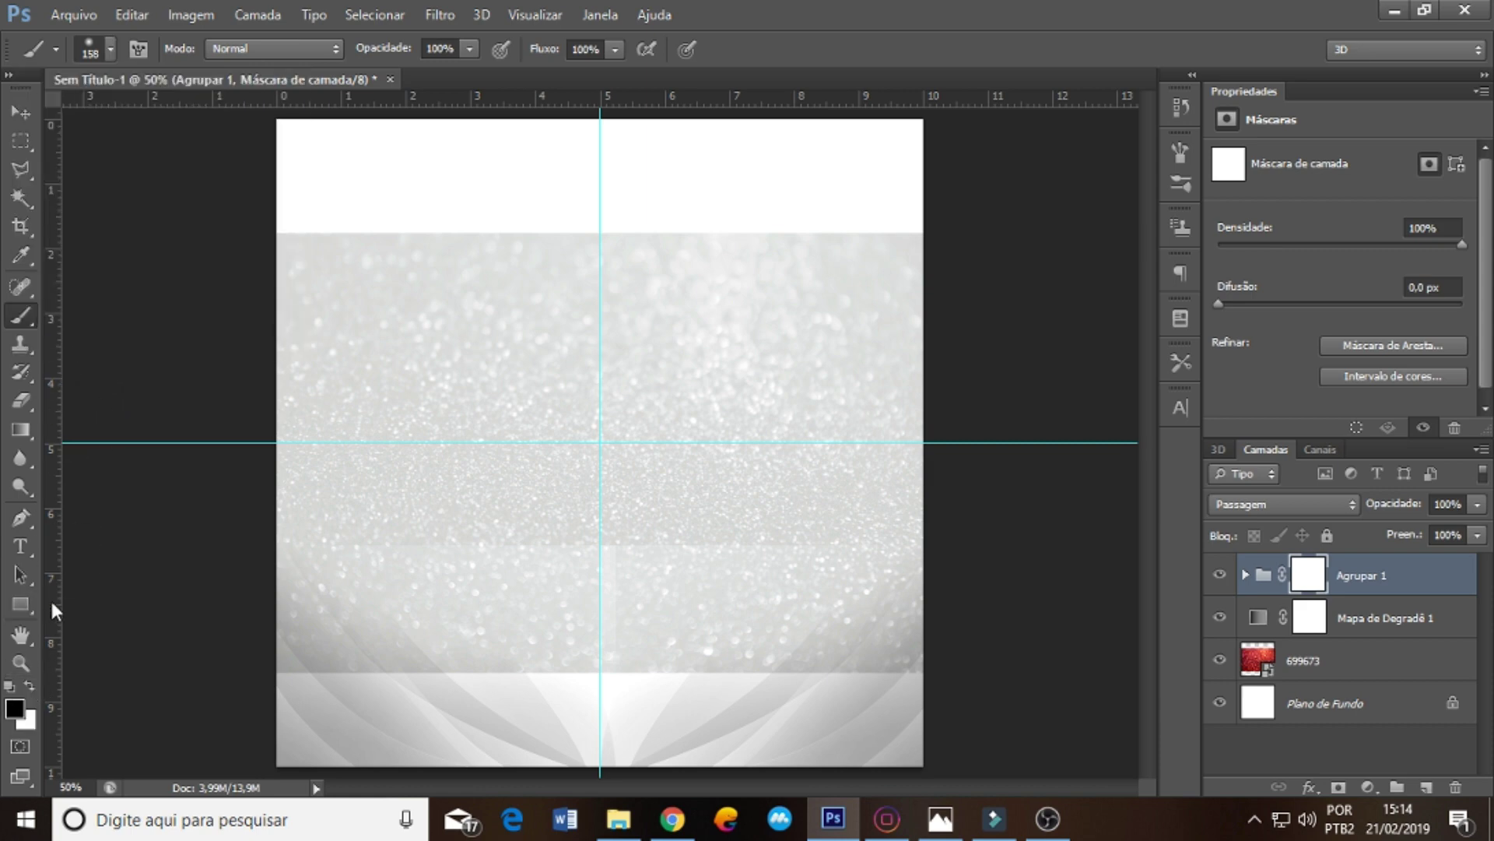
{"action": "left_click", "coordinate": [15, 709]}
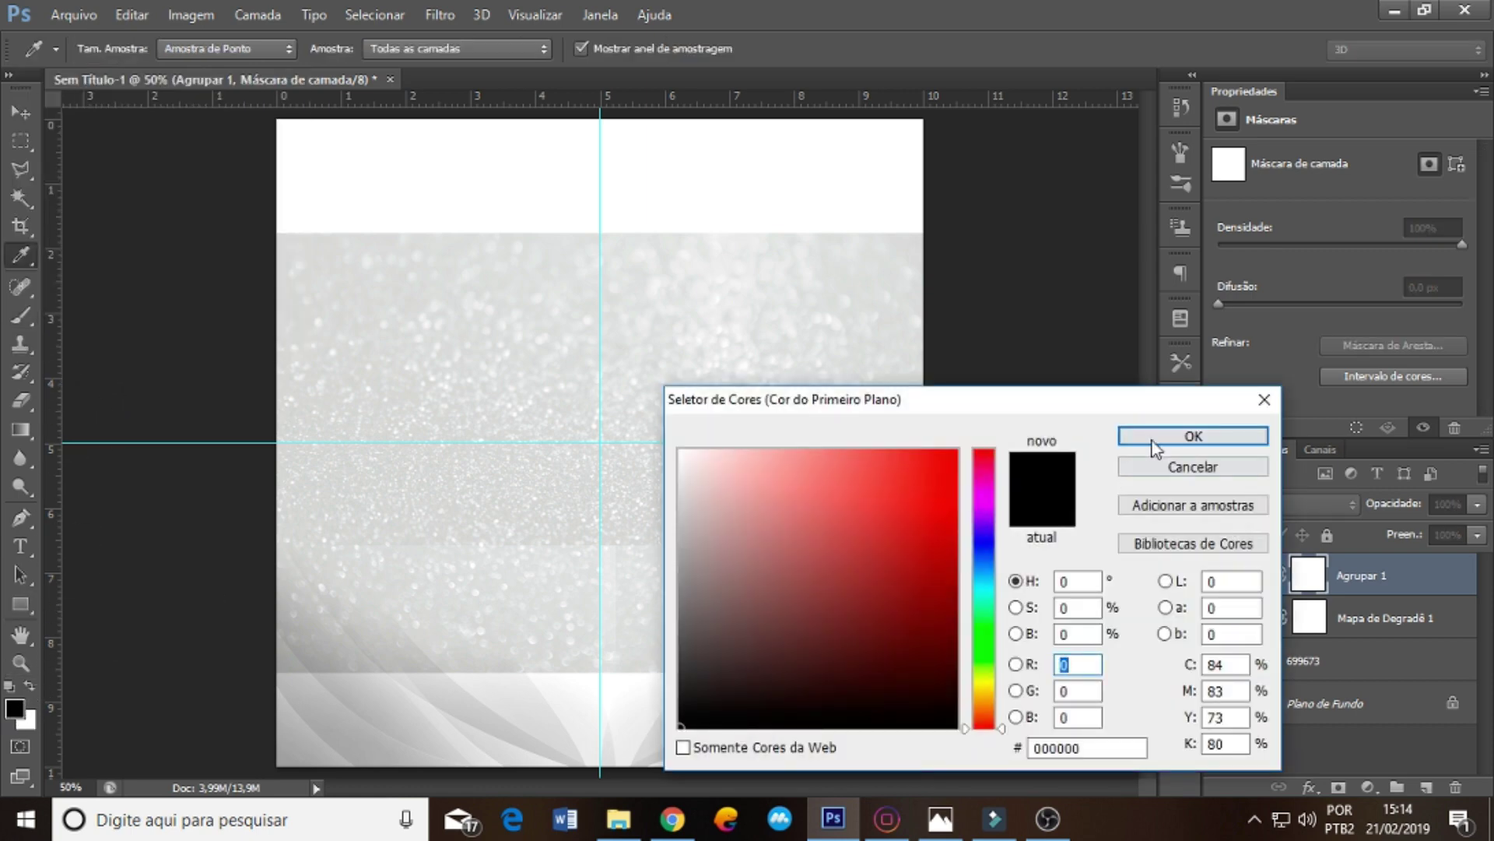
{"action": "left_click", "coordinate": [1155, 438]}
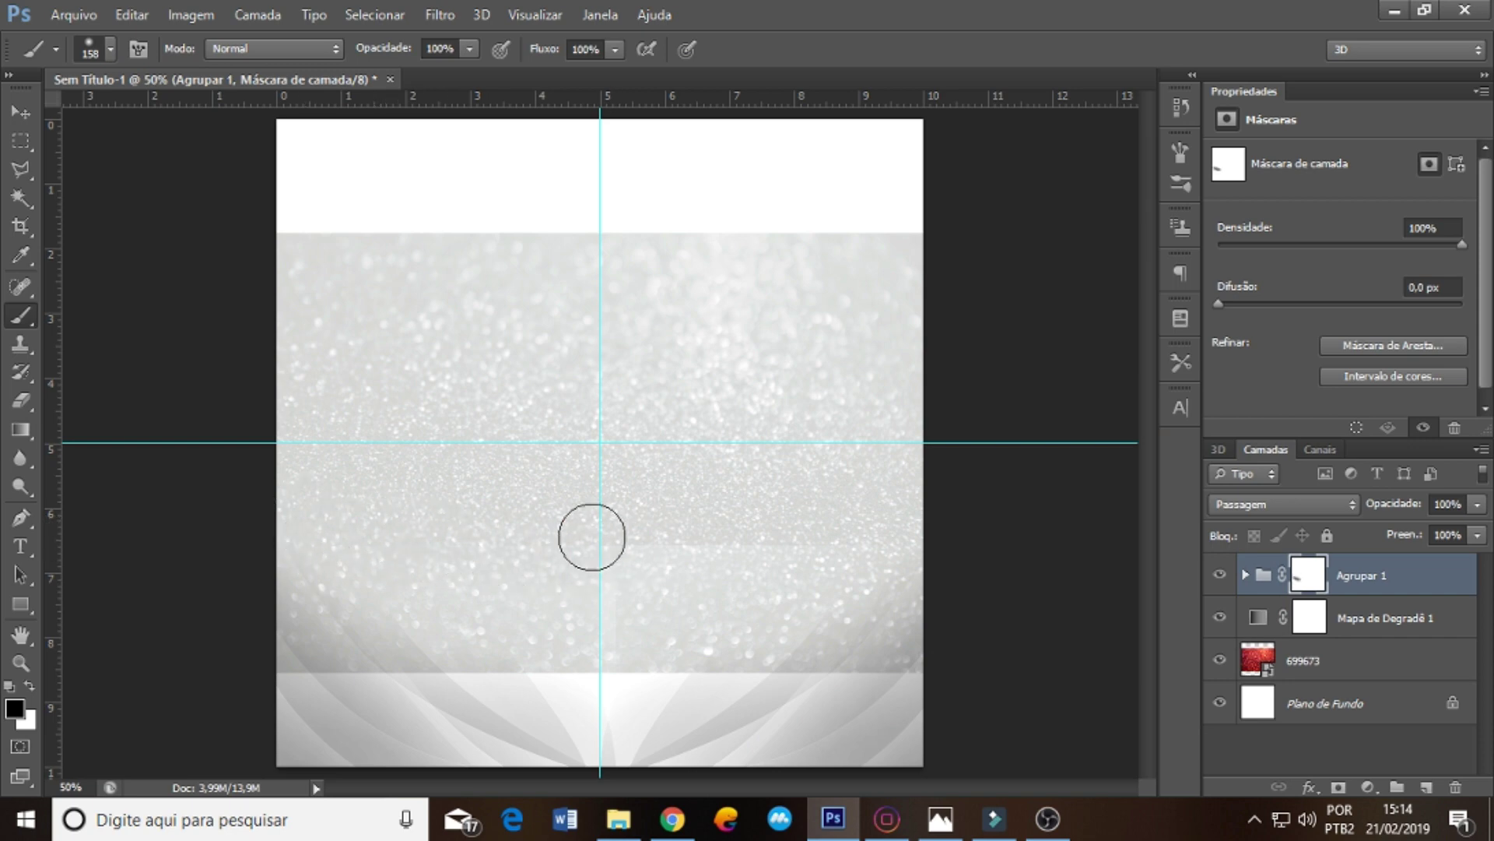
{"action": "mouse_move", "coordinate": [591, 537]}
{"action": "left_mouse_down"}
{"action": "mouse_move", "coordinate": [784, 521]}
{"action": "mouse_move", "coordinate": [710, 560]}
{"action": "mouse_move", "coordinate": [801, 516]}
{"action": "left_mouse_up"}
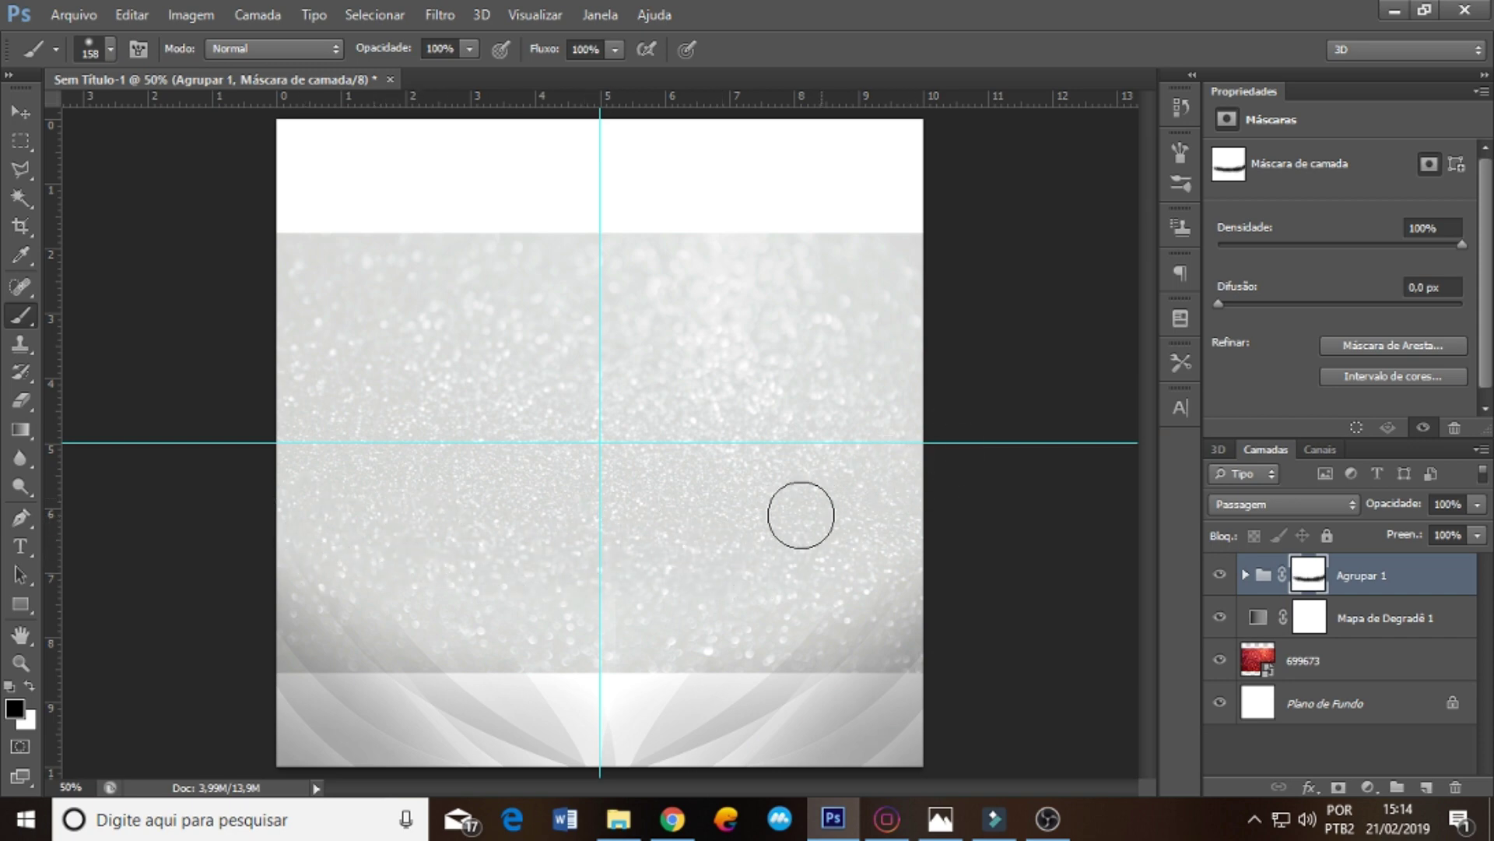
{"action": "left_click", "coordinate": [1344, 667]}
{"action": "left_click_drag", "start_coordinate": [754, 574], "coordinate": [750, 665]}
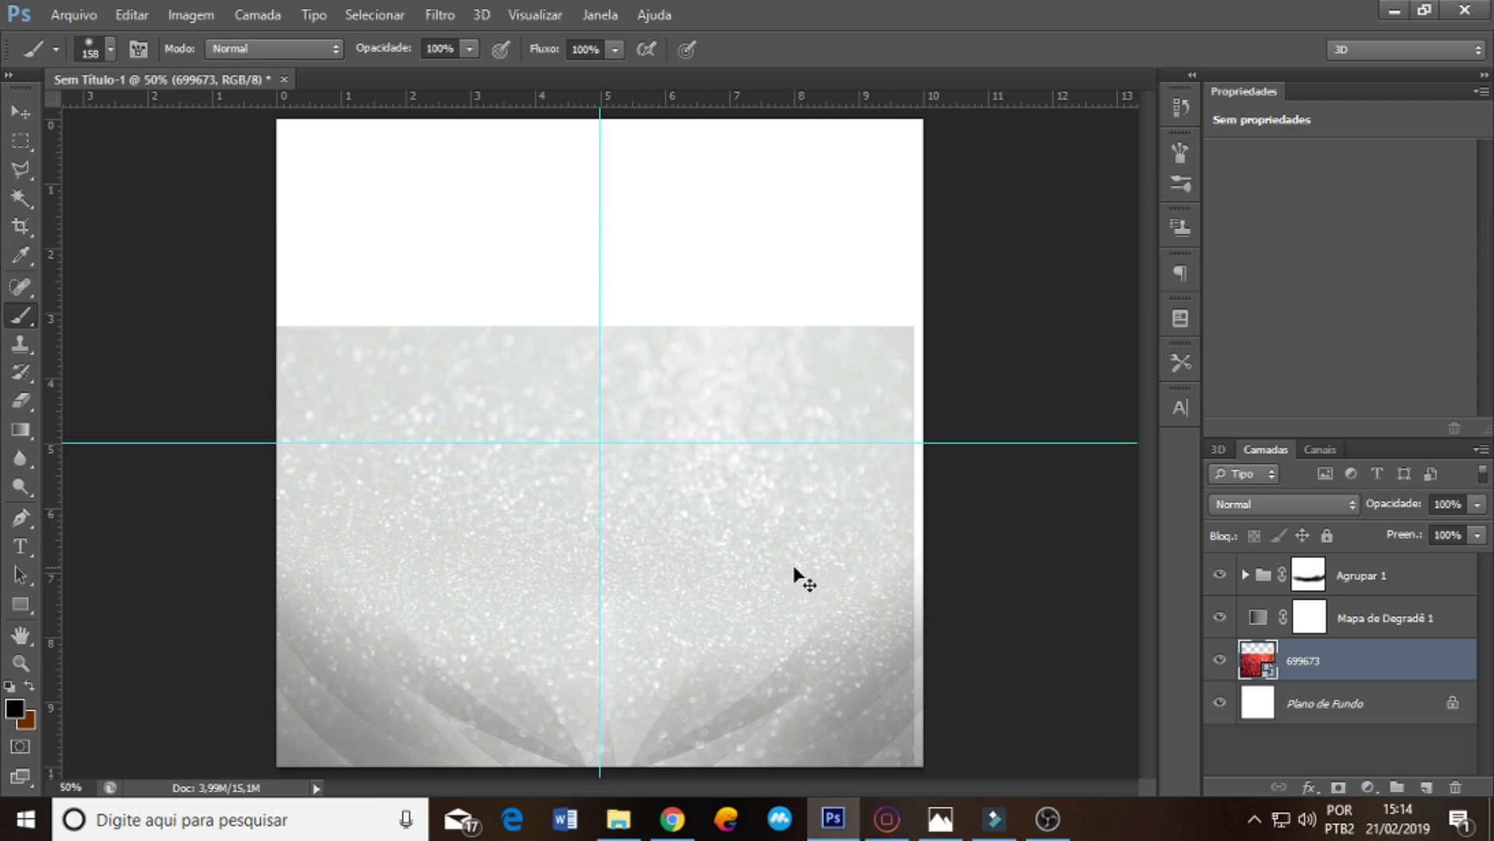
- Enlarge bokeh layer 699673, duplicate it and move the copy up over the white top
{"action": "key", "text": "ctrl+t"}
{"action": "left_click_drag", "start_coordinate": [924, 330], "coordinate": [934, 313]}
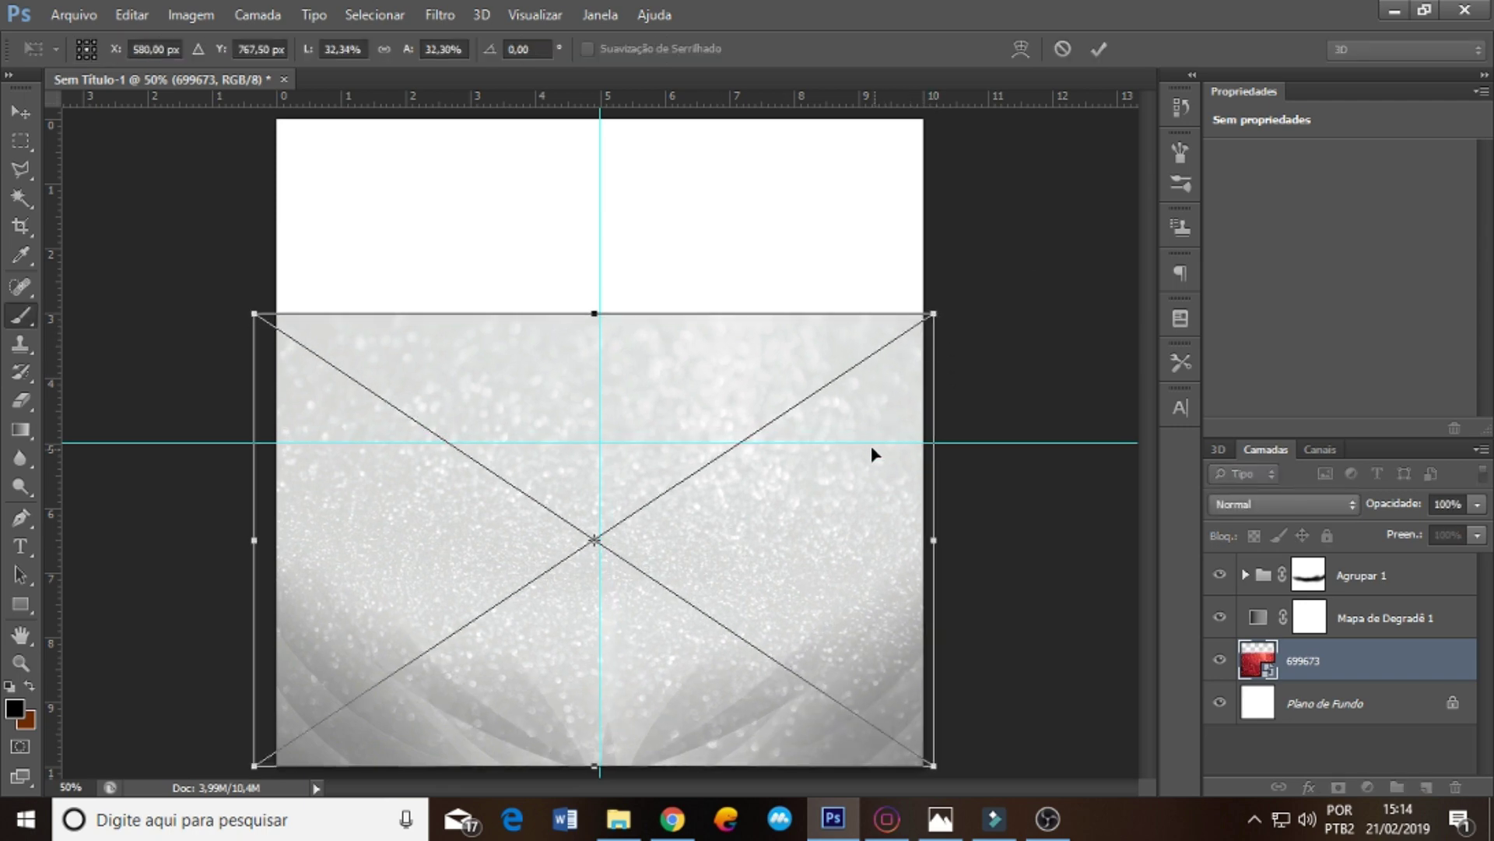
{"action": "double_click", "coordinate": [820, 446]}
{"action": "key", "text": "ctrl+j"}
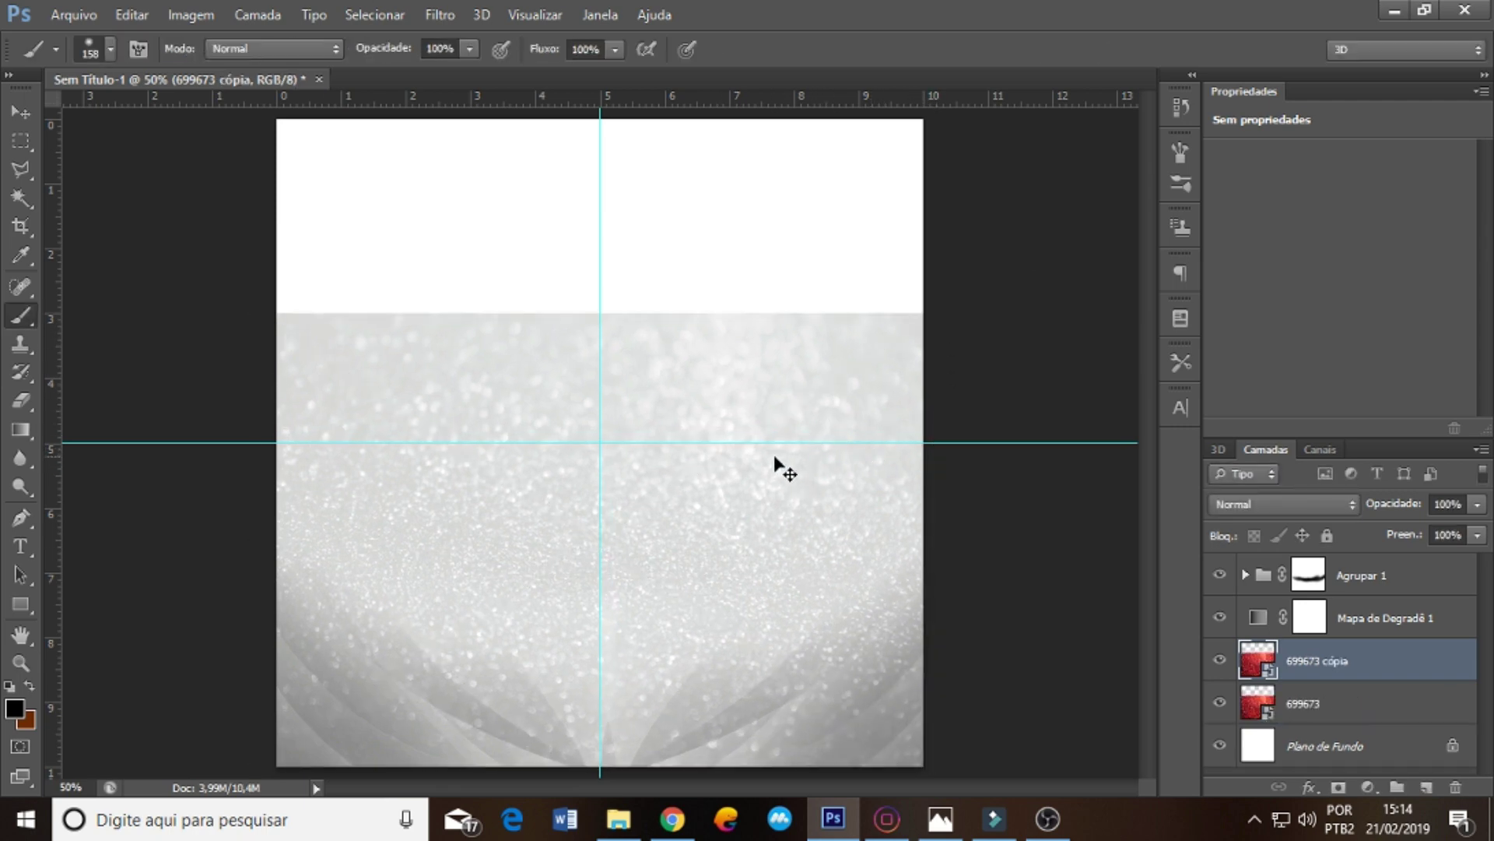
{"action": "left_click_drag", "start_coordinate": [722, 510], "coordinate": [725, 347]}
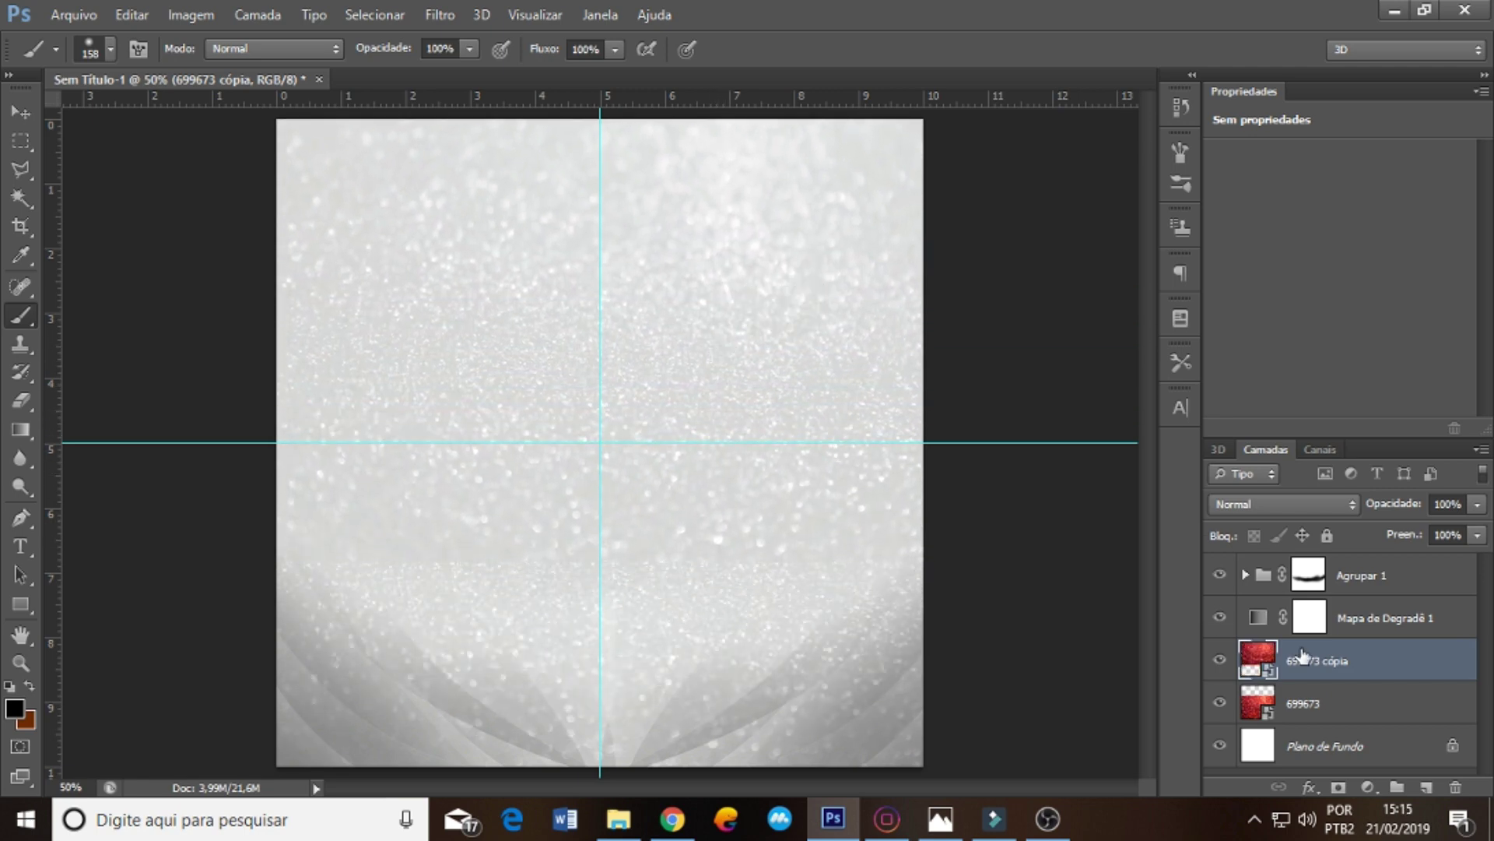
- Mask the 699673 copy with a white-to-black gradient fading its lower part
{"action": "left_click", "coordinate": [1338, 788]}
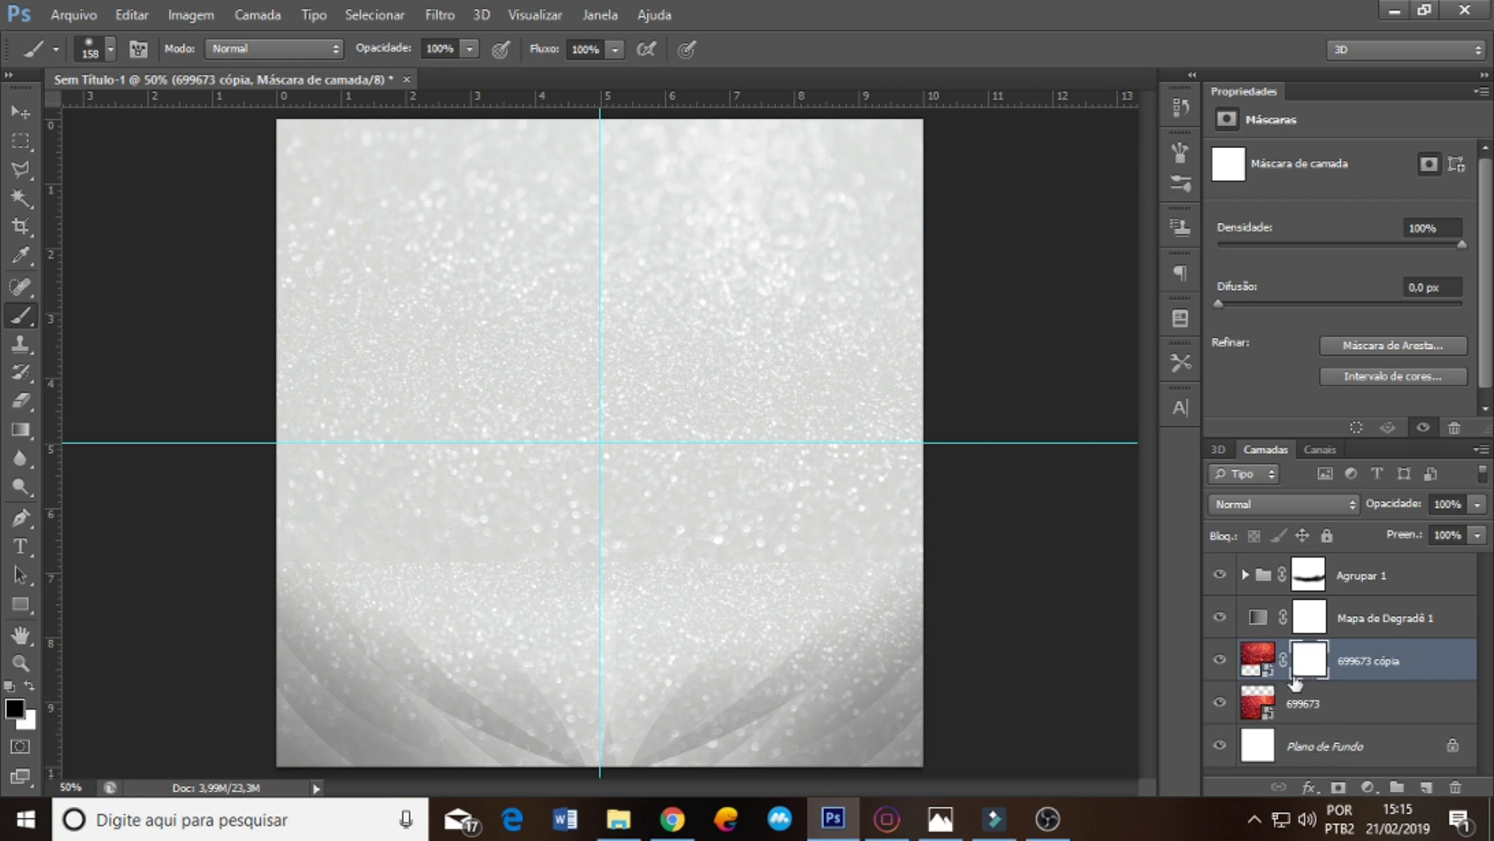
{"action": "left_click", "coordinate": [36, 435]}
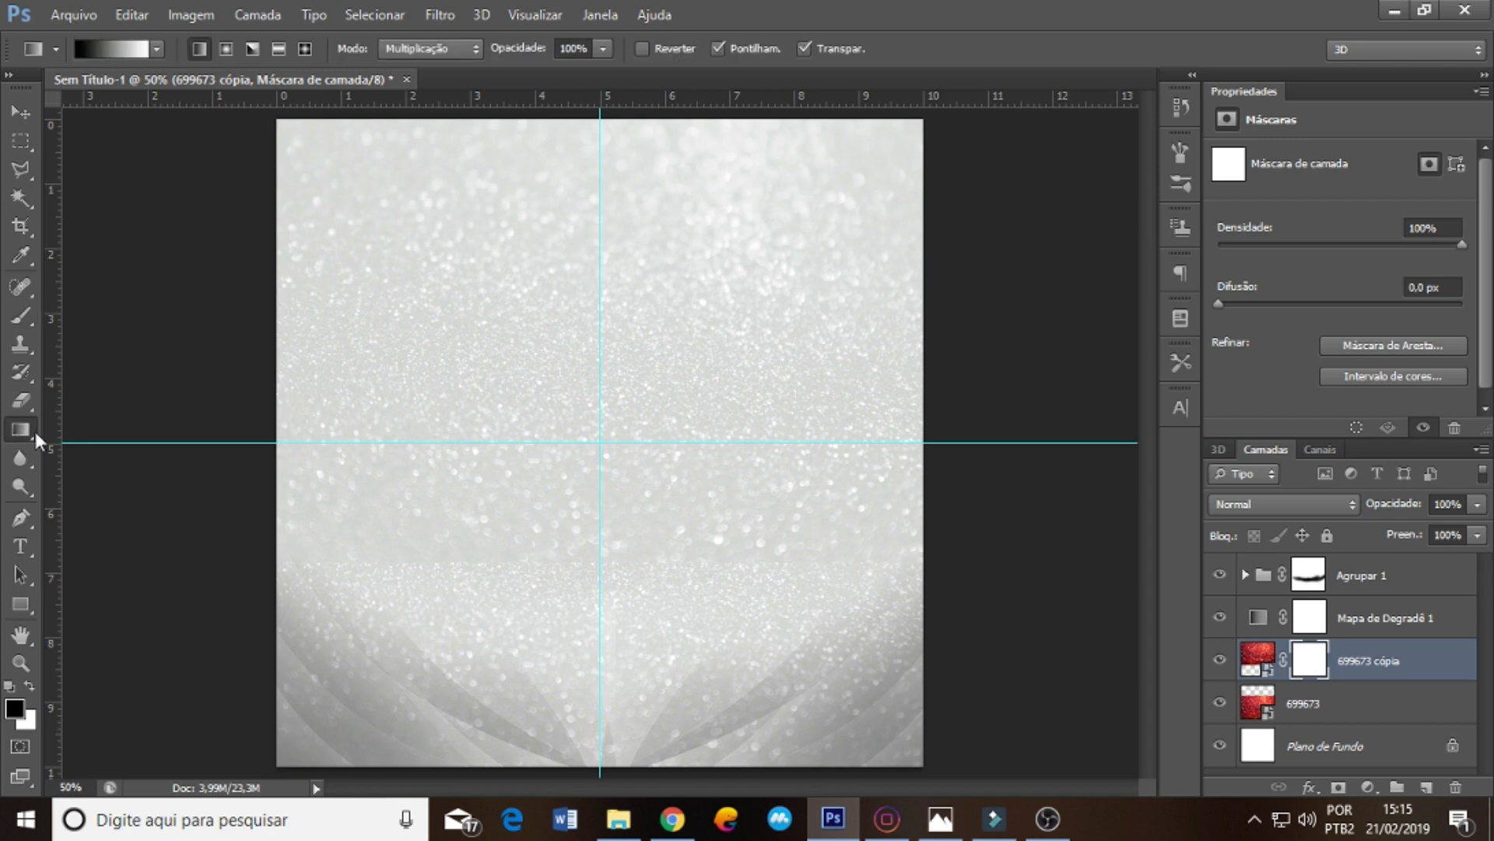
{"action": "left_click", "coordinate": [428, 49]}
{"action": "left_click", "coordinate": [424, 156]}
{"action": "left_click_drag", "start_coordinate": [562, 593], "coordinate": [559, 596]}
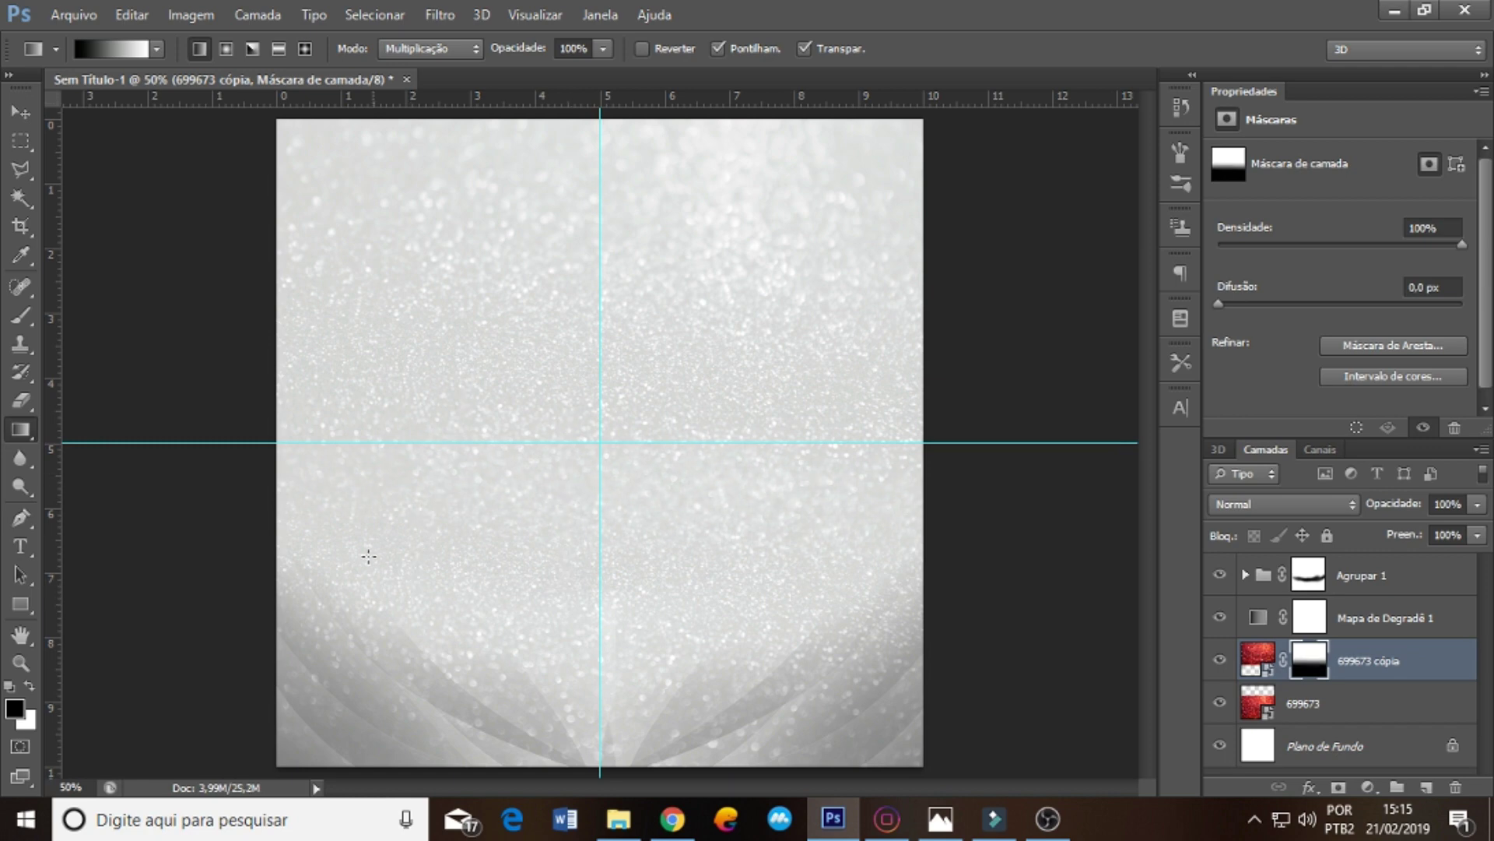
{"action": "left_click_drag", "start_coordinate": [733, 345], "coordinate": [839, 579]}
- Duplicate the Agrupar 1 group, flip the copy vertically and move it to the top
{"action": "left_click", "coordinate": [1371, 595]}
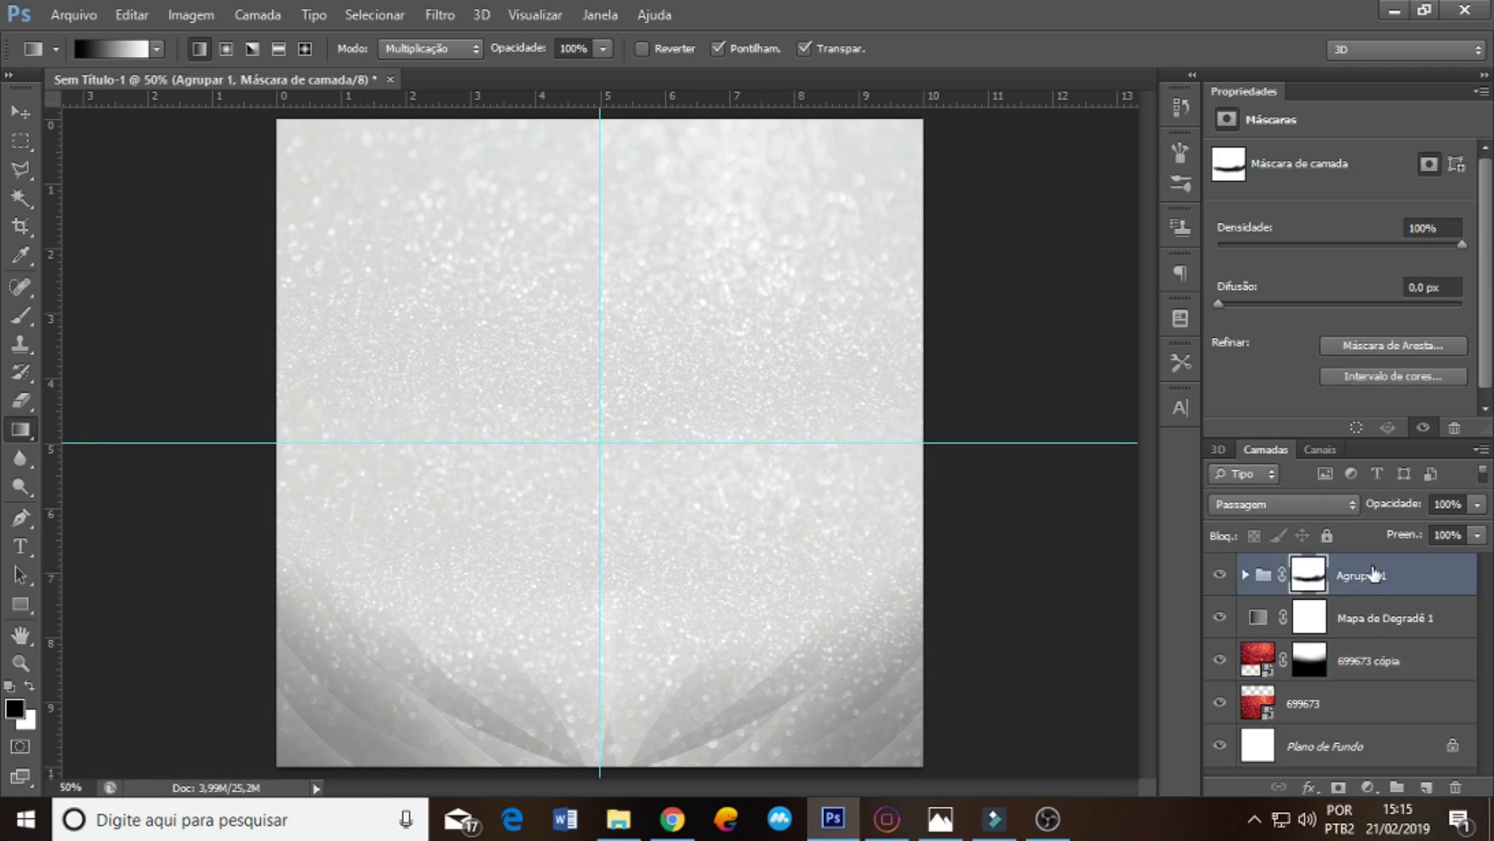
{"action": "right_click", "coordinate": [1385, 583]}
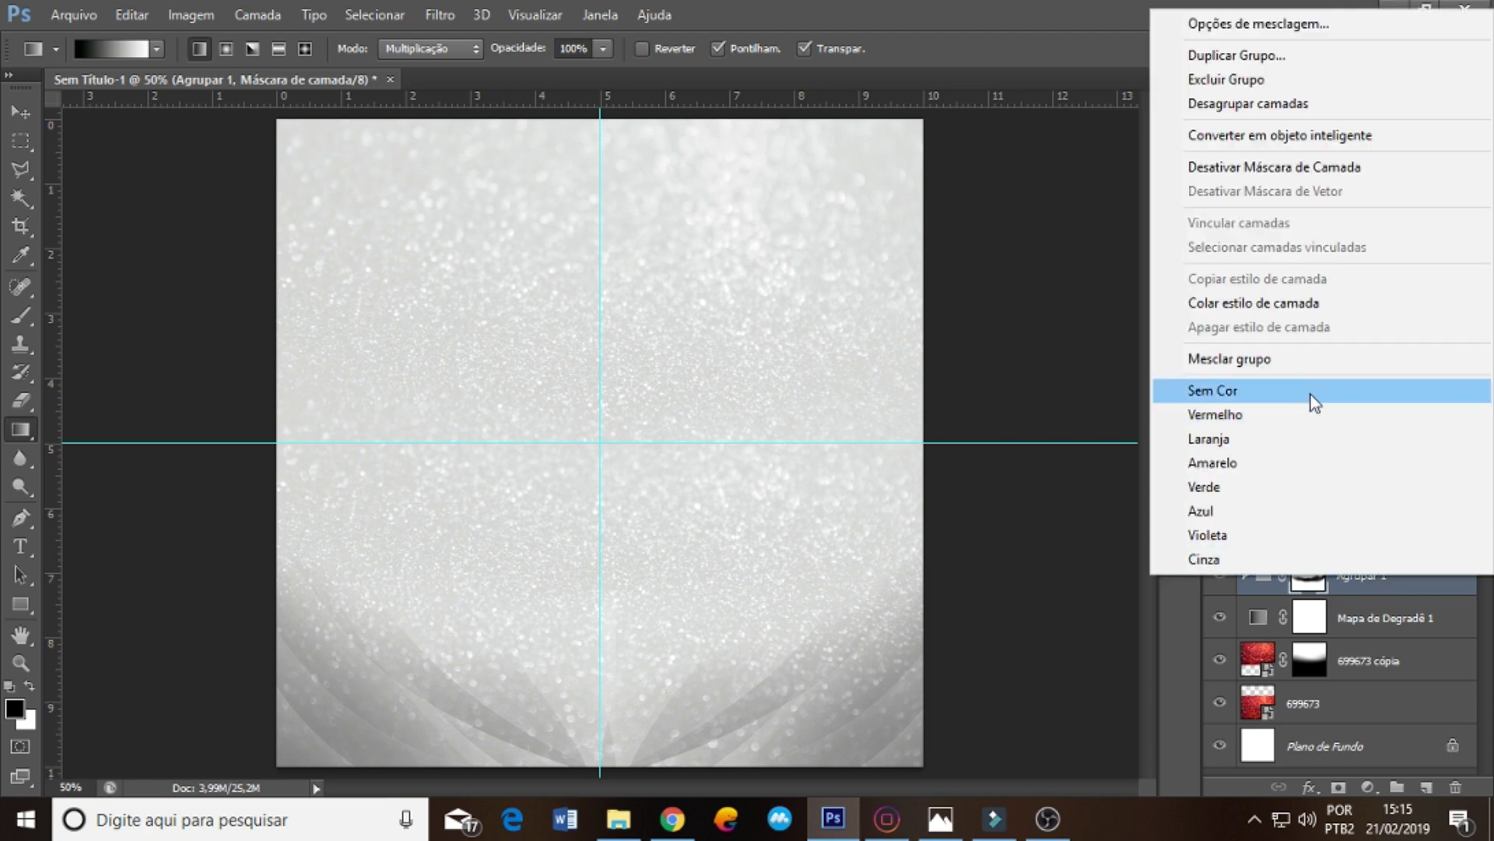
{"action": "left_click", "coordinate": [1384, 577]}
{"action": "key", "text": "ctrl+j"}
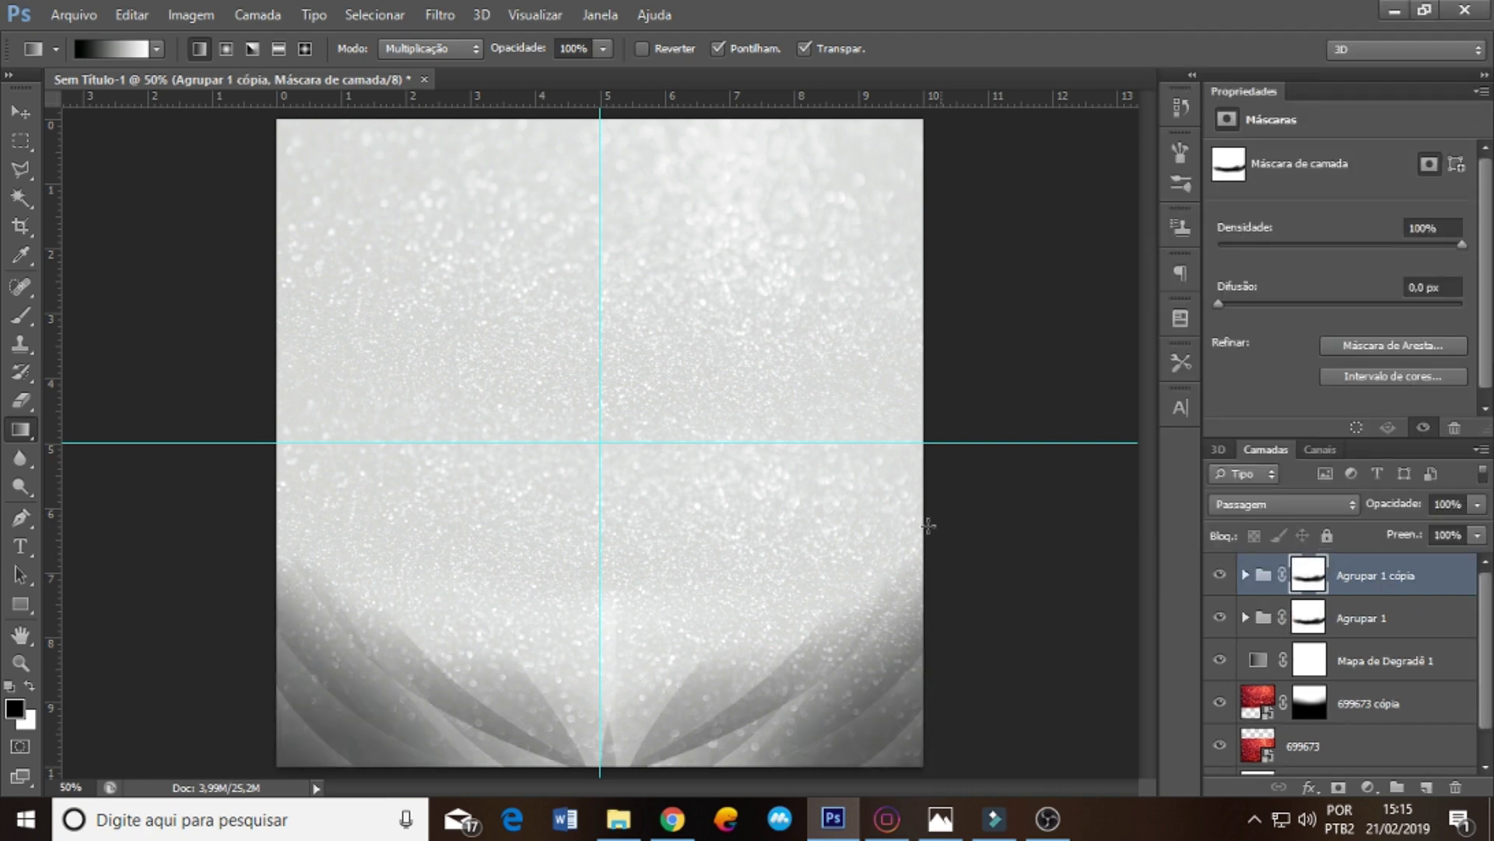
{"action": "key", "text": "ctrl+t"}
{"action": "right_click", "coordinate": [710, 576]}
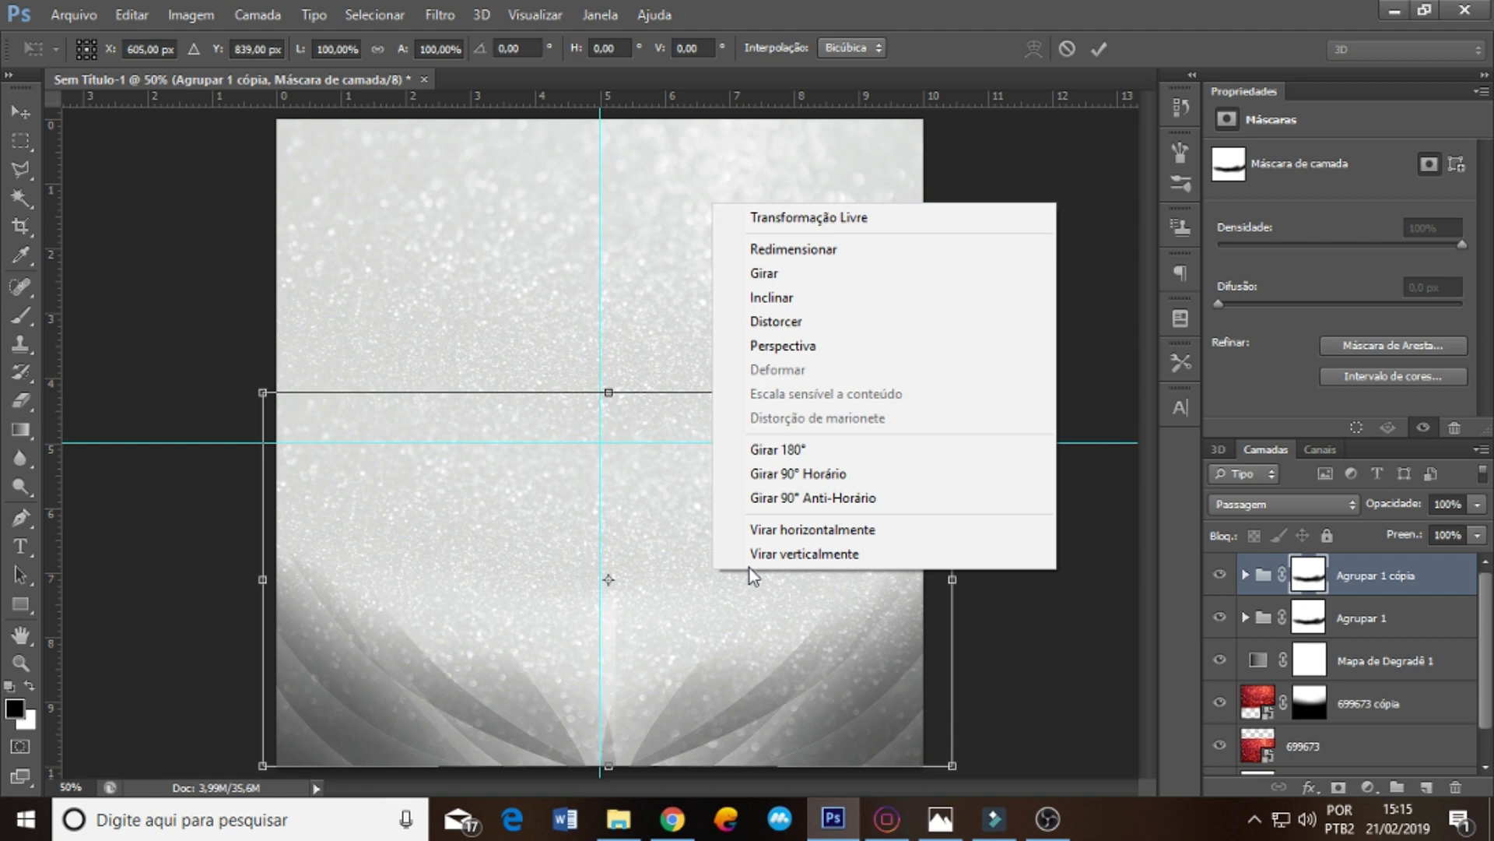
{"action": "left_click", "coordinate": [813, 554]}
{"action": "key", "text": "g"}
{"action": "left_click", "coordinate": [790, 534]}
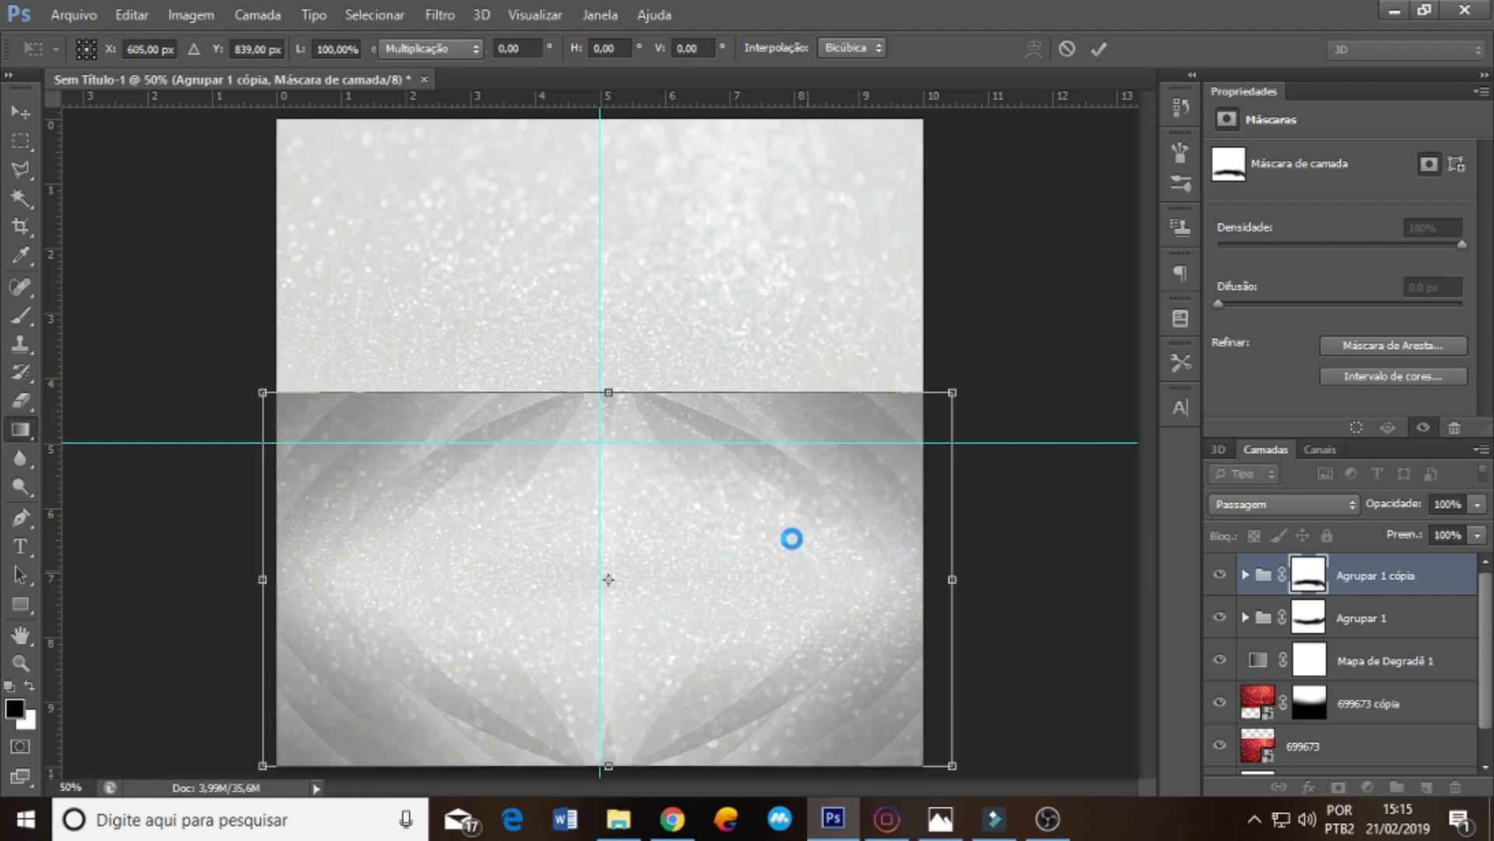
{"action": "left_click_drag", "start_coordinate": [774, 532], "coordinate": [778, 259]}
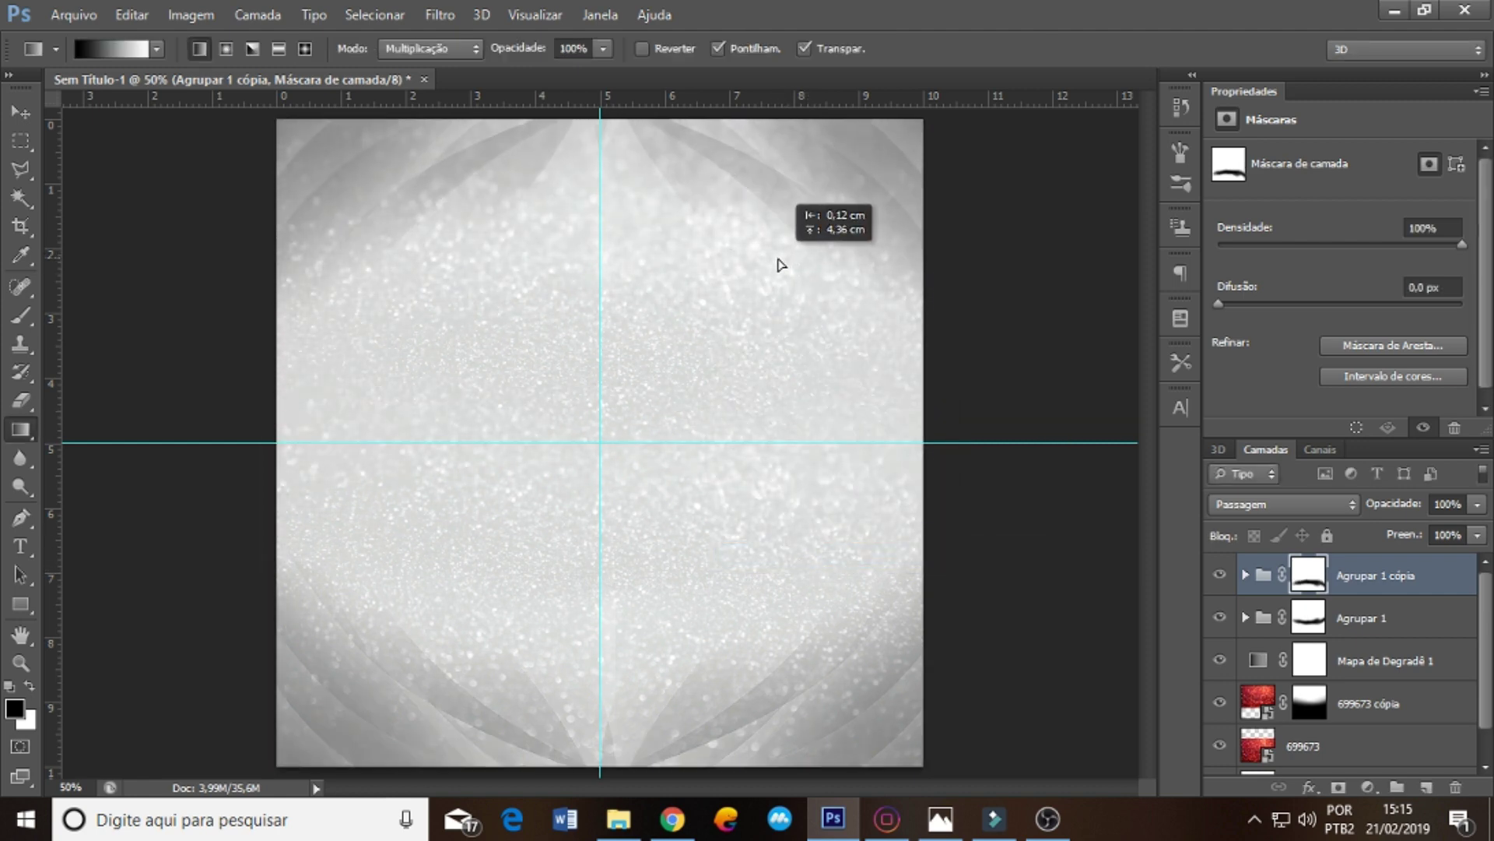
- Blend both arc groups with gradients on their masks, leaving their fill at 81%
{"action": "left_click_drag", "start_coordinate": [781, 265], "coordinate": [779, 261]}
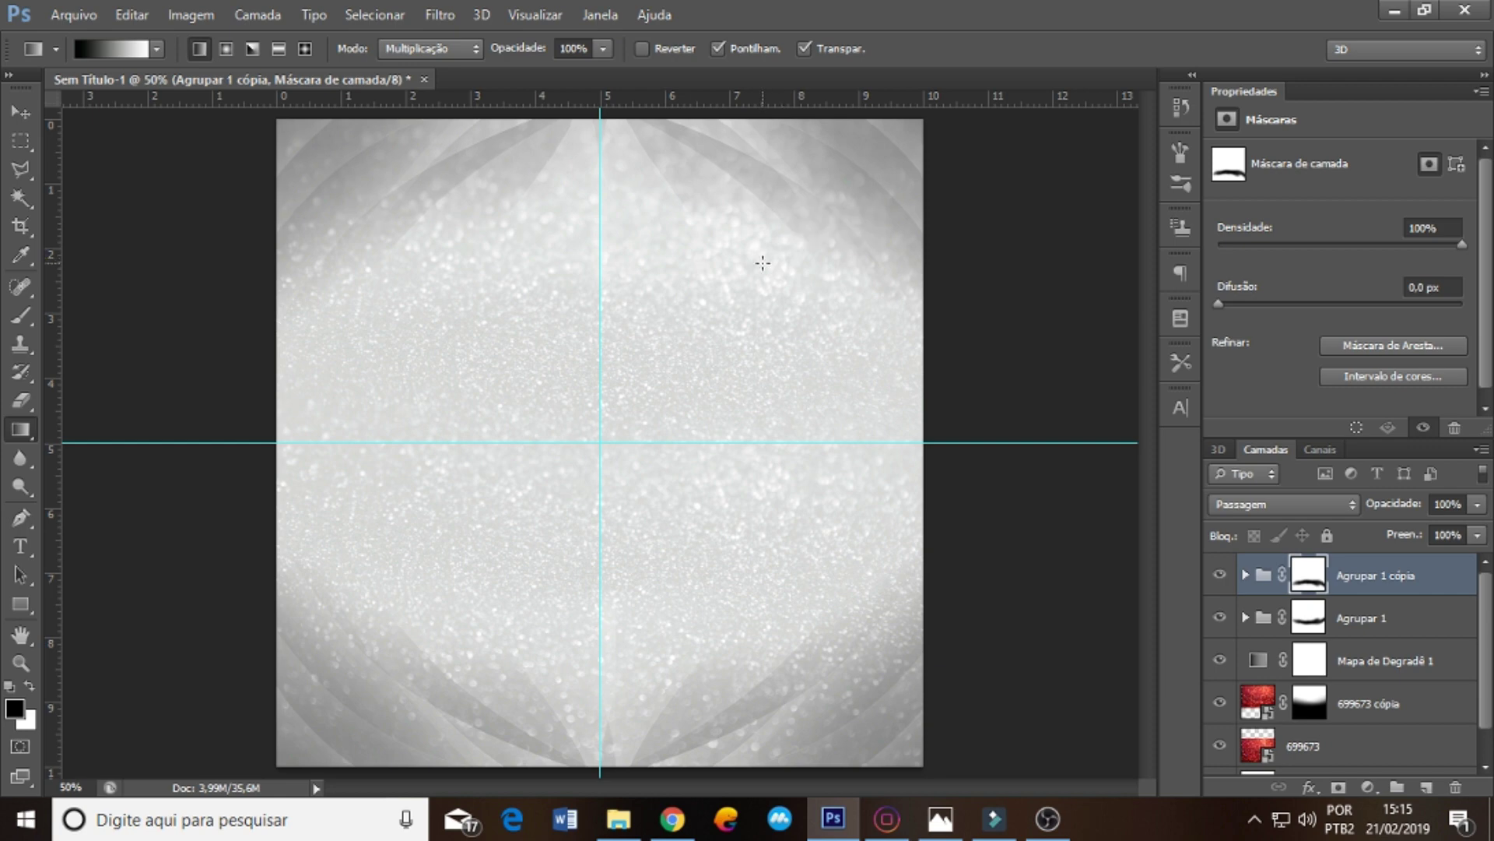
{"action": "left_click", "coordinate": [1345, 619]}
{"action": "left_click_drag", "start_coordinate": [684, 670], "coordinate": [691, 673]}
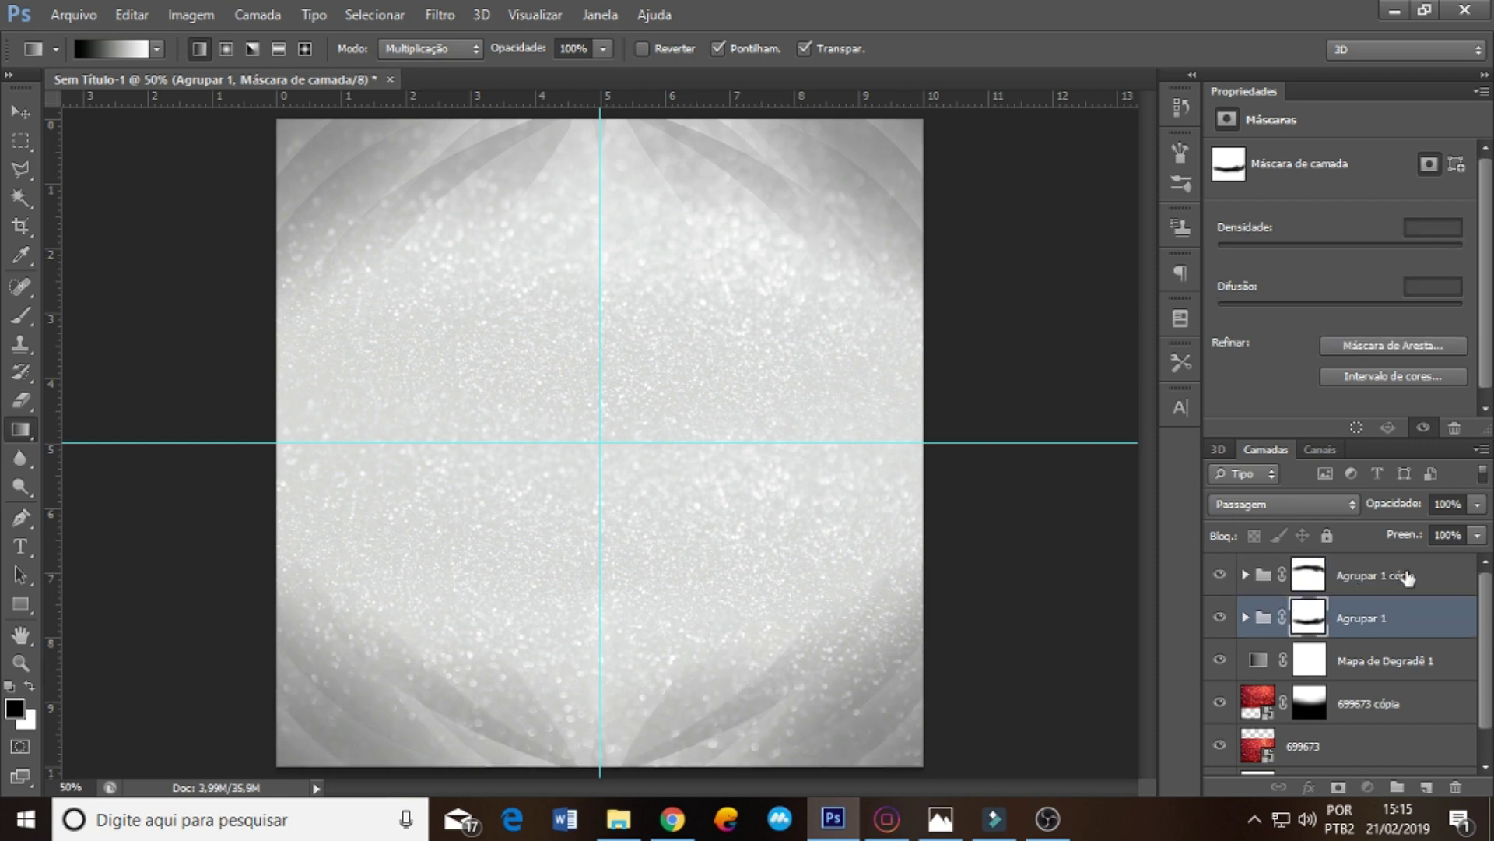
{"action": "left_click", "coordinate": [1370, 576], "text": "shift"}
{"action": "left_click", "coordinate": [1477, 535]}
- Set both Agrupar groups' fill to 89%, then select layers from Agrupar 1 down to 699673
{"action": "left_click_drag", "start_coordinate": [1457, 558], "coordinate": [1449, 558]}
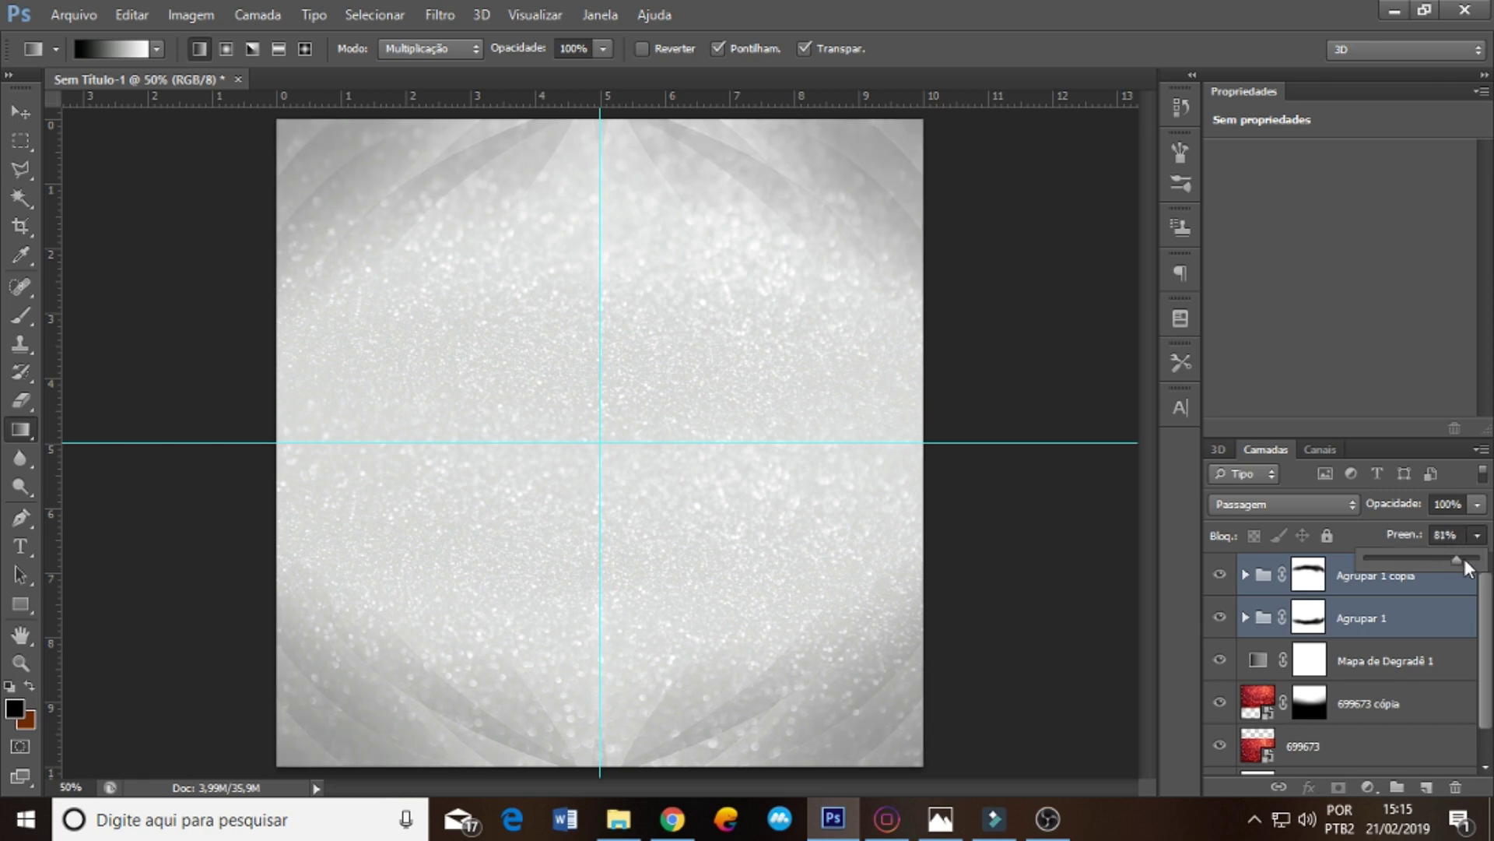
{"action": "left_click_drag", "start_coordinate": [1467, 559], "coordinate": [1469, 560]}
{"action": "left_click", "coordinate": [1309, 575]}
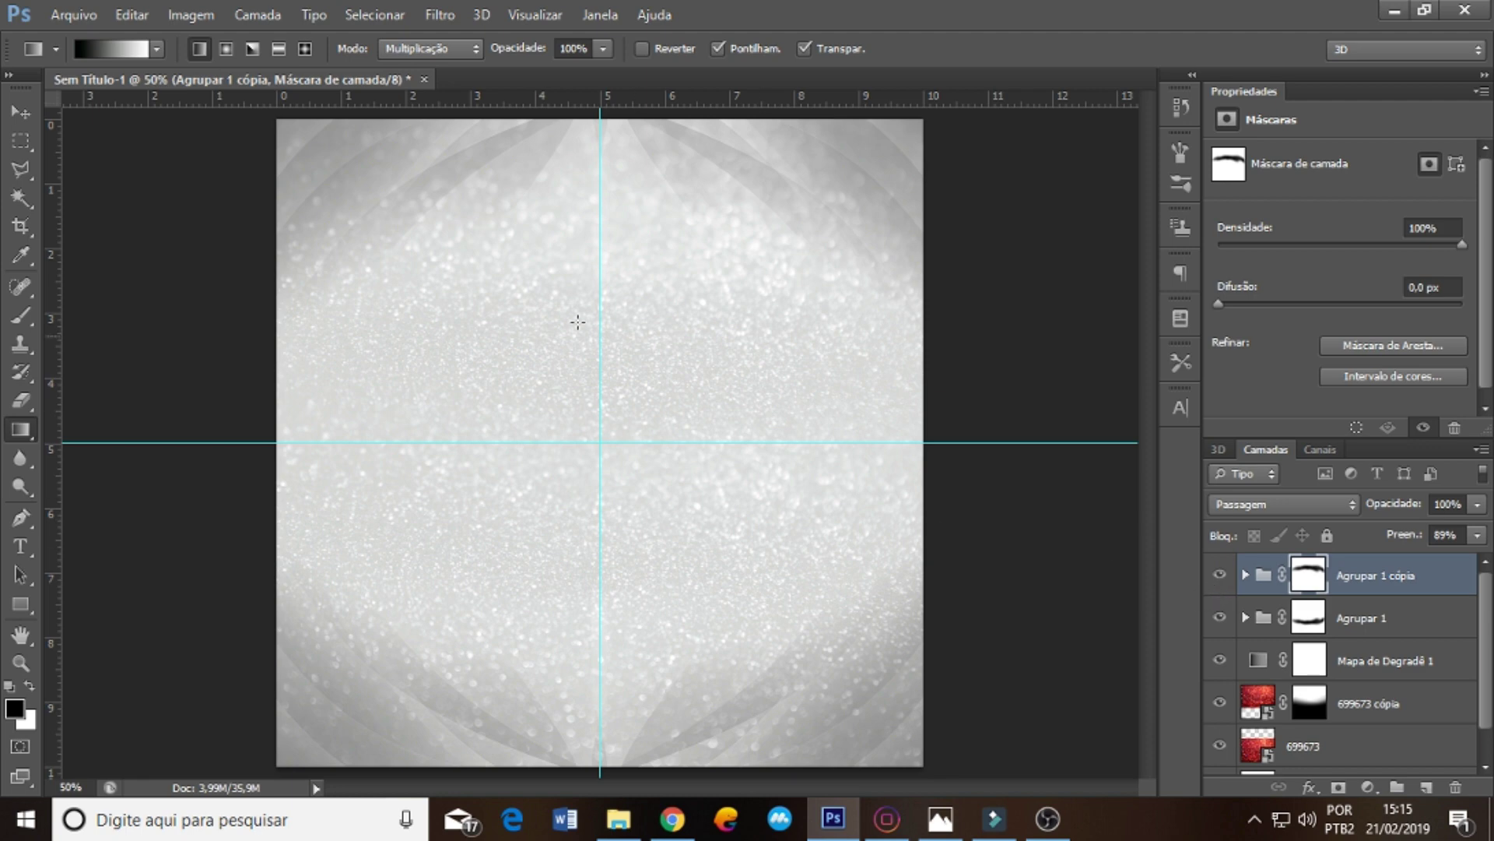
{"action": "left_click", "coordinate": [1356, 593]}
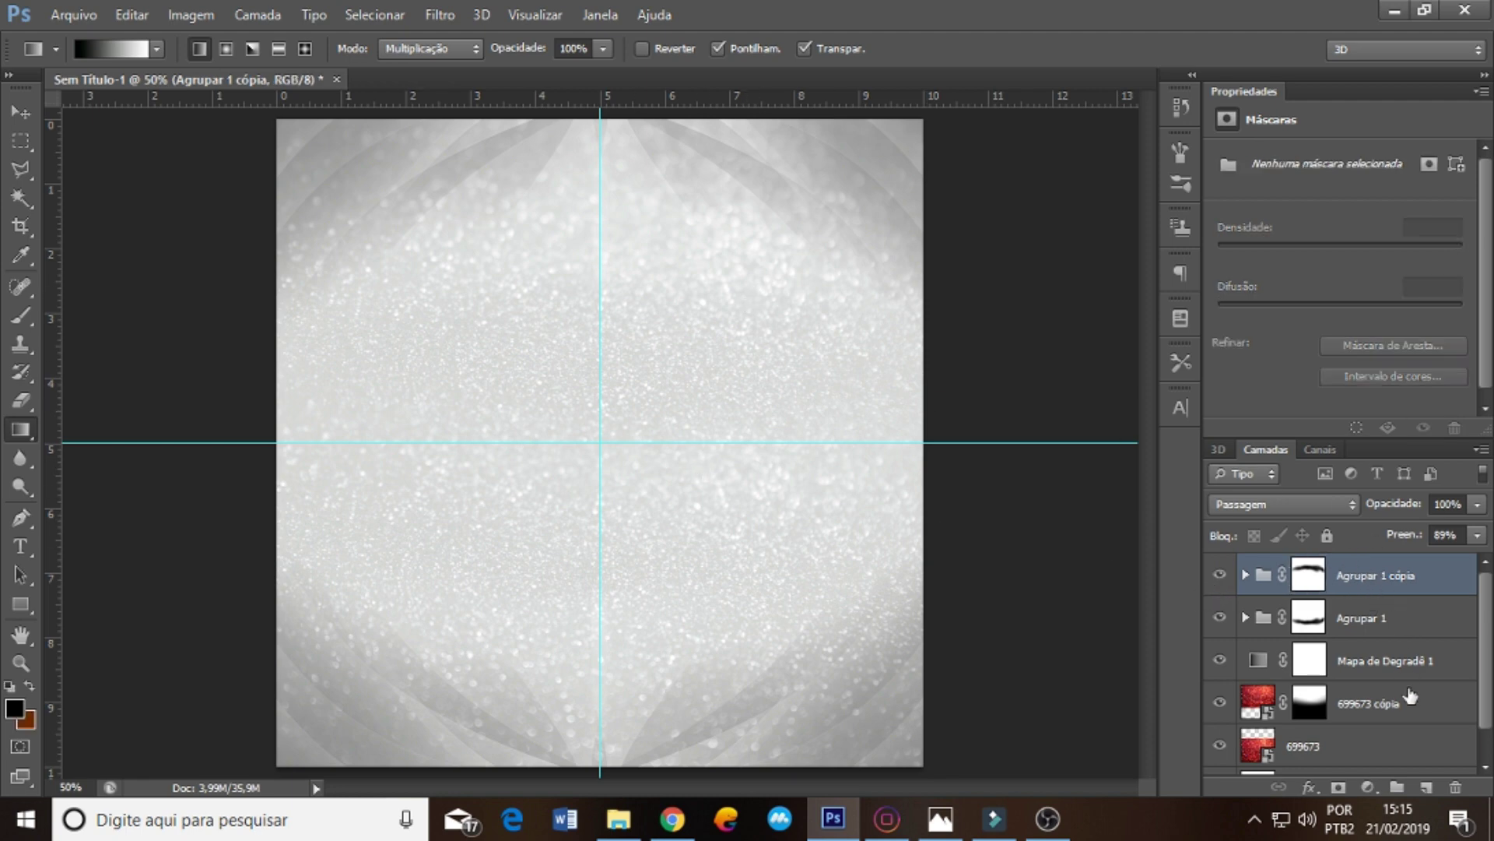
{"action": "left_click_drag", "start_coordinate": [1486, 630], "coordinate": [1488, 686]}
{"action": "left_click", "coordinate": [1384, 726], "text": "shift"}
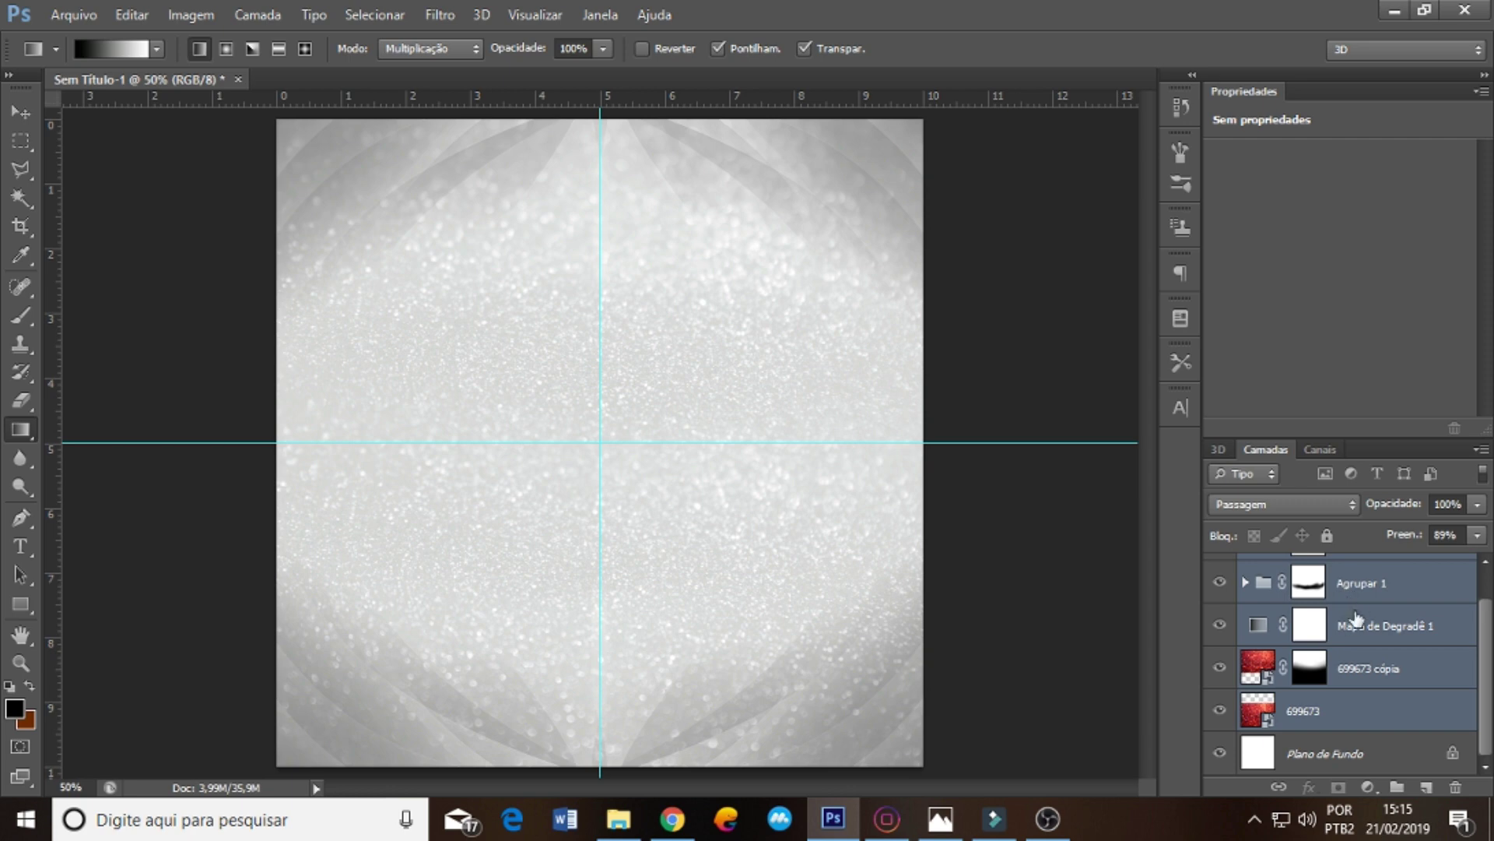
- Group the selected background layers as FUNDO, lock the group, then return to the image folder
{"action": "right_click", "coordinate": [1390, 585]}
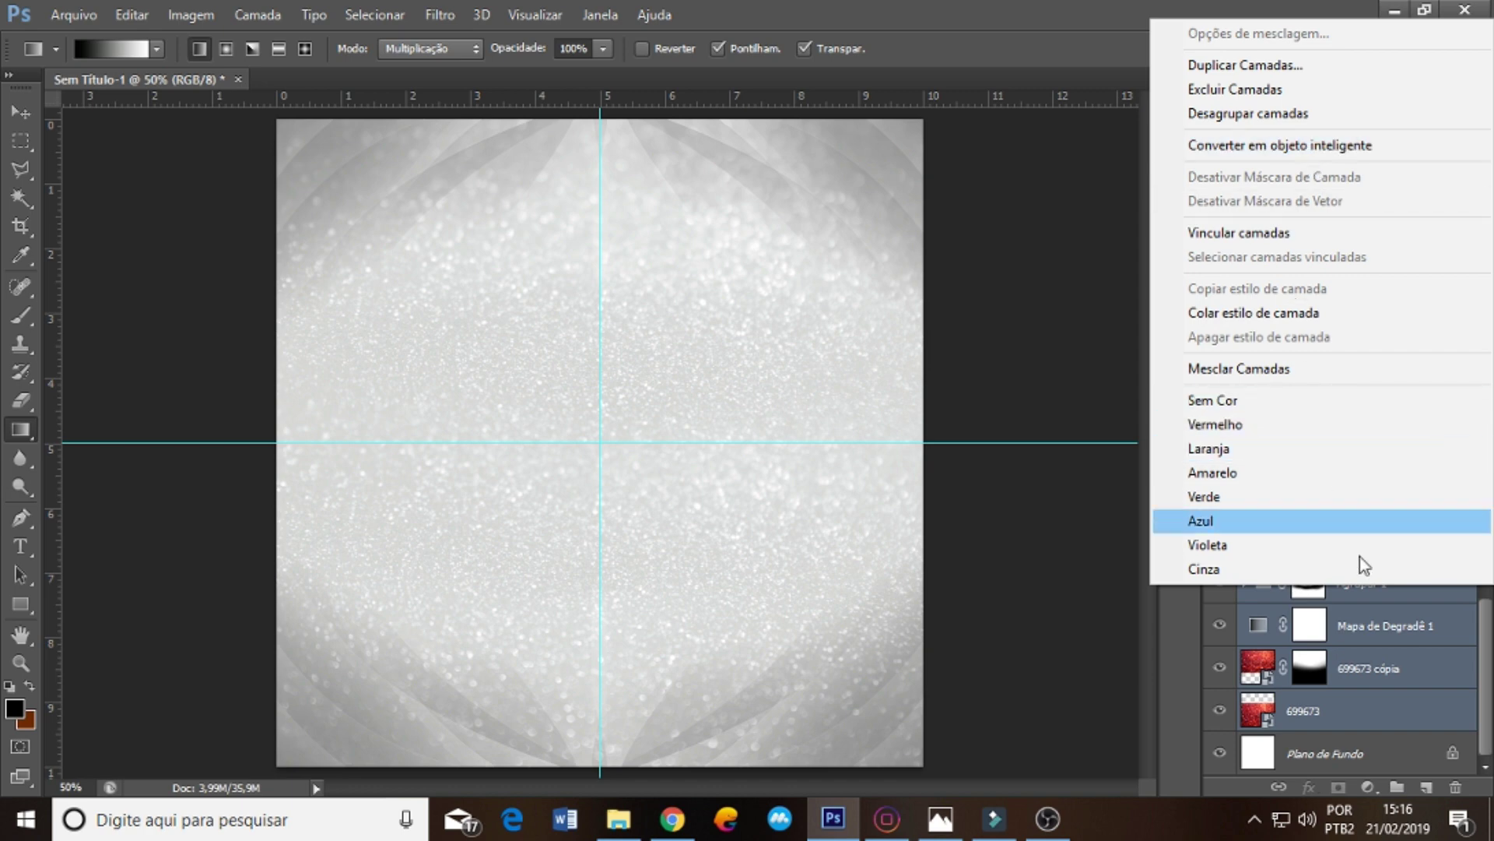
{"action": "left_click", "coordinate": [1394, 605]}
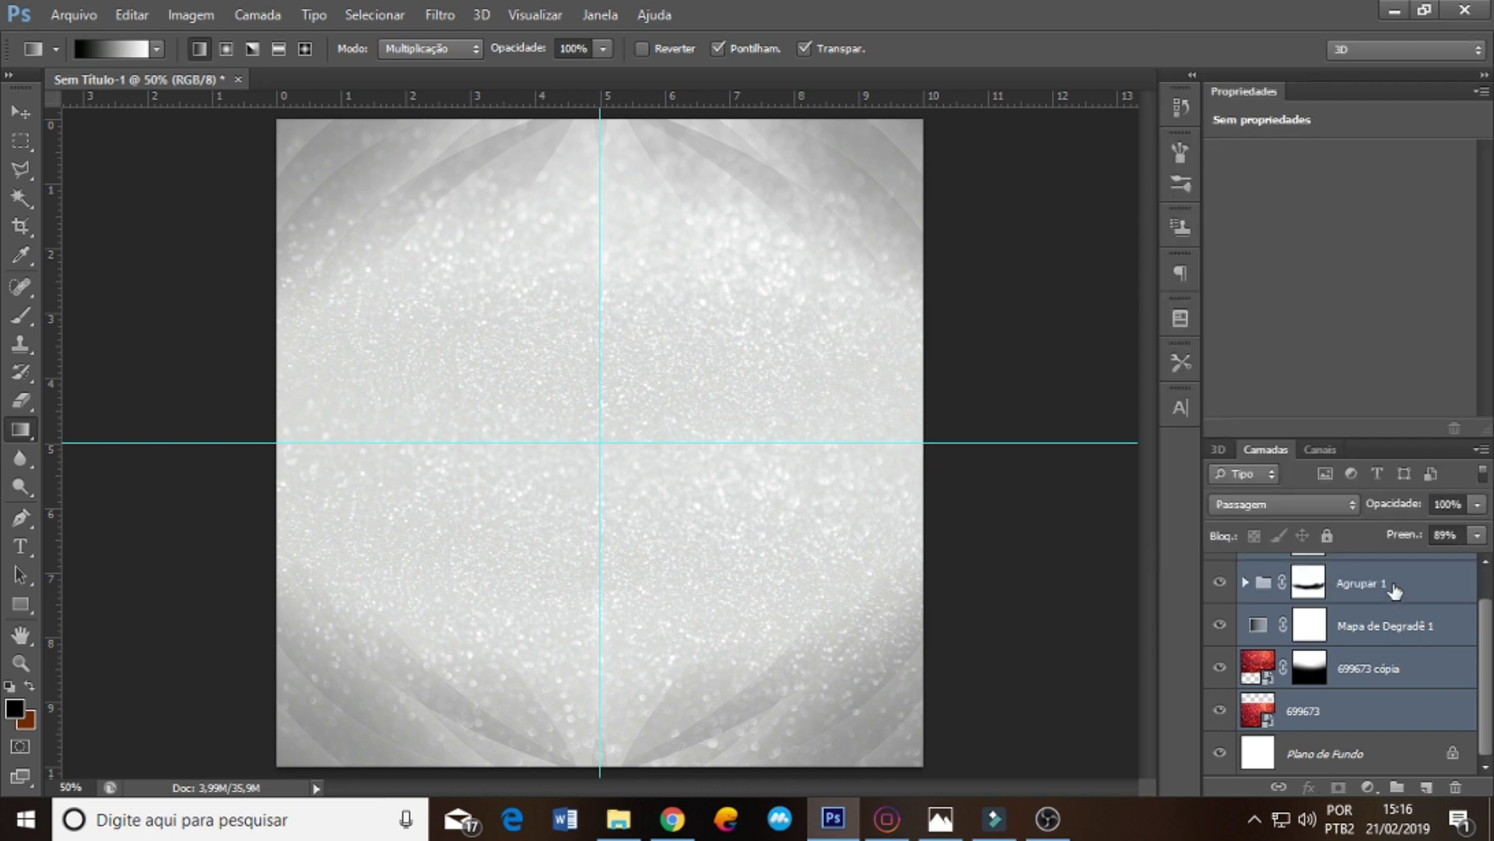
{"action": "key", "text": "ctrl+g"}
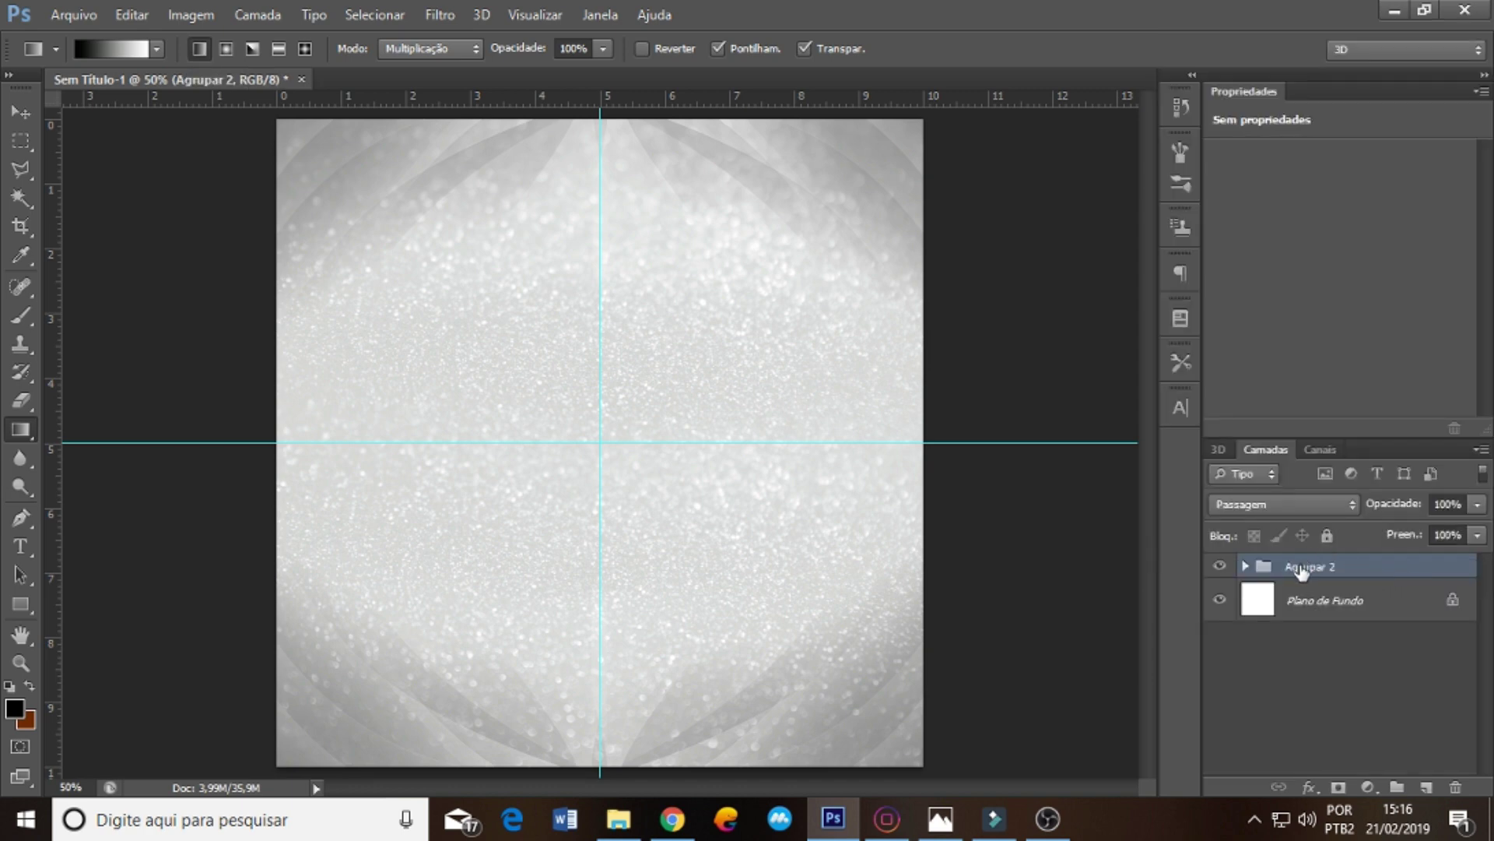
{"action": "double_click", "coordinate": [1313, 575]}
{"action": "type", "text": "FU"}
{"action": "type", "text": "NDO"}
{"action": "key", "text": "Return"}
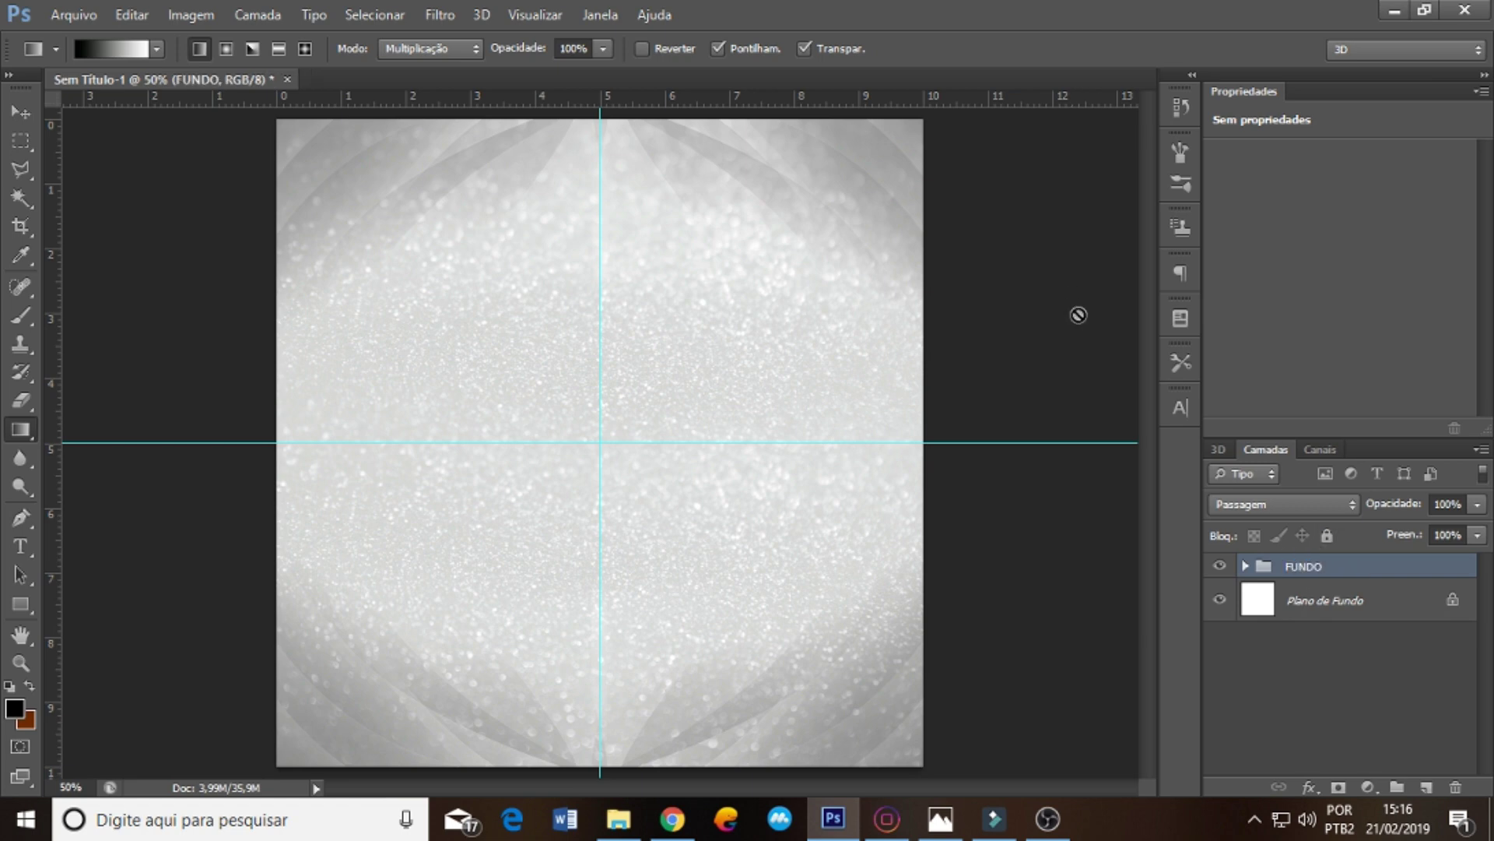
{"action": "left_click", "coordinate": [1328, 535]}
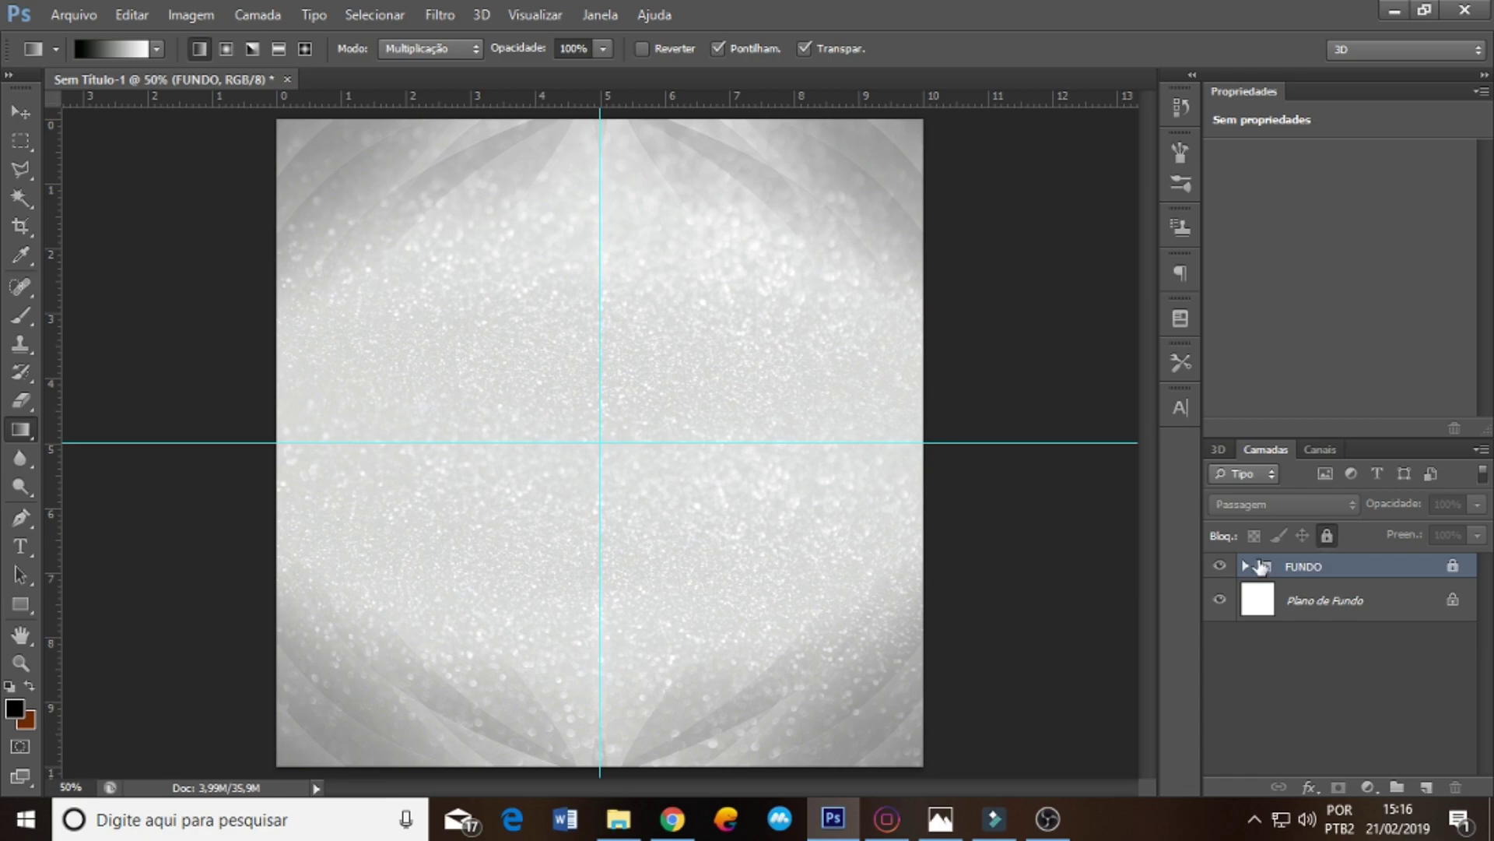
{"action": "key", "text": "alt+Tab"}
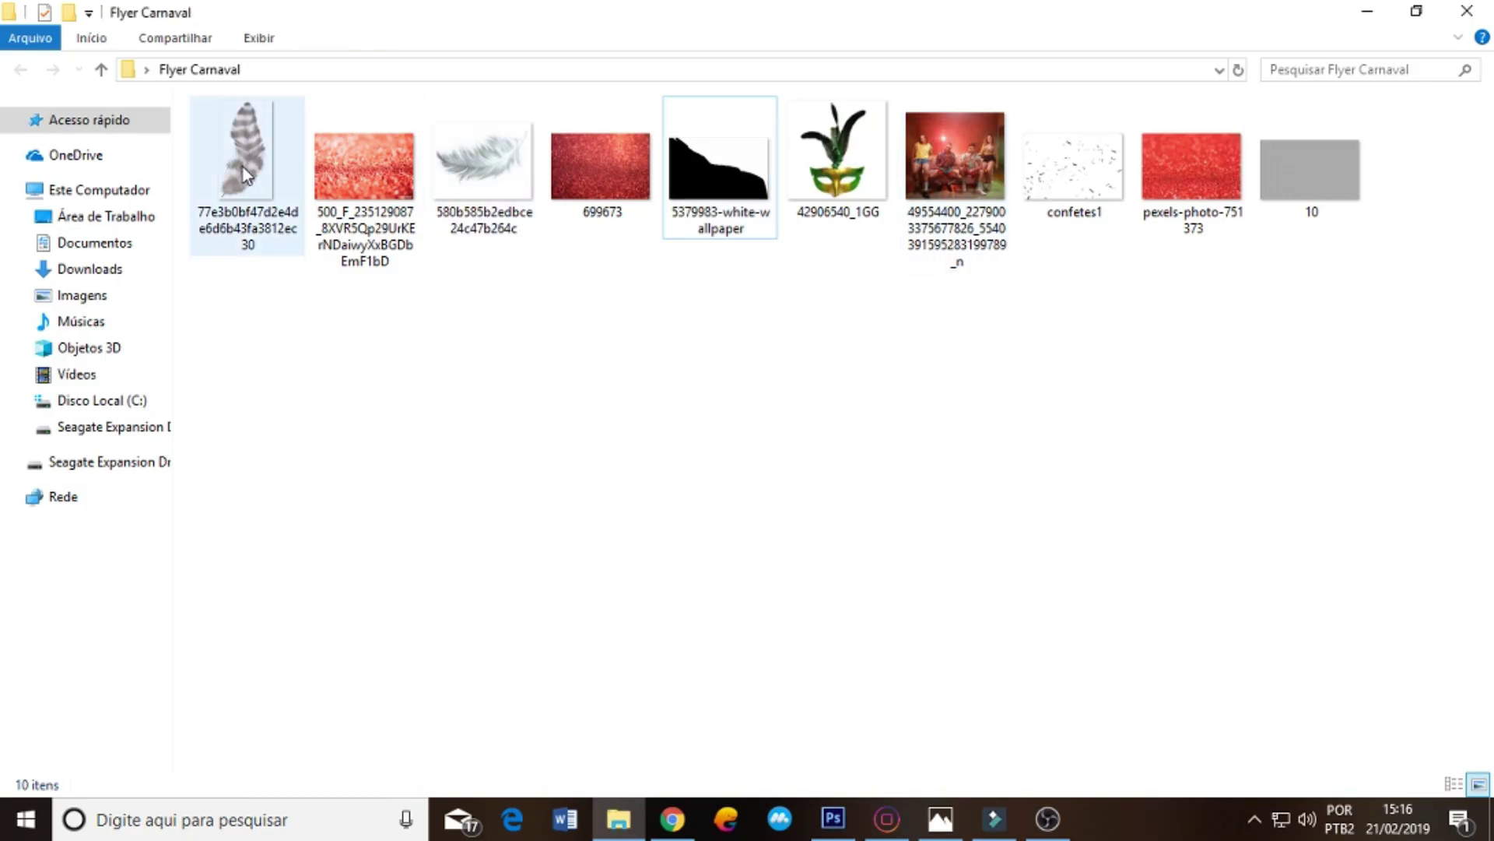
- Place the striped feather image into the flyer at about half size
{"action": "mouse_move", "coordinate": [243, 167]}
{"action": "left_mouse_down"}
{"action": "mouse_move", "coordinate": [818, 554]}
{"action": "mouse_move", "coordinate": [728, 500]}
{"action": "left_mouse_up"}
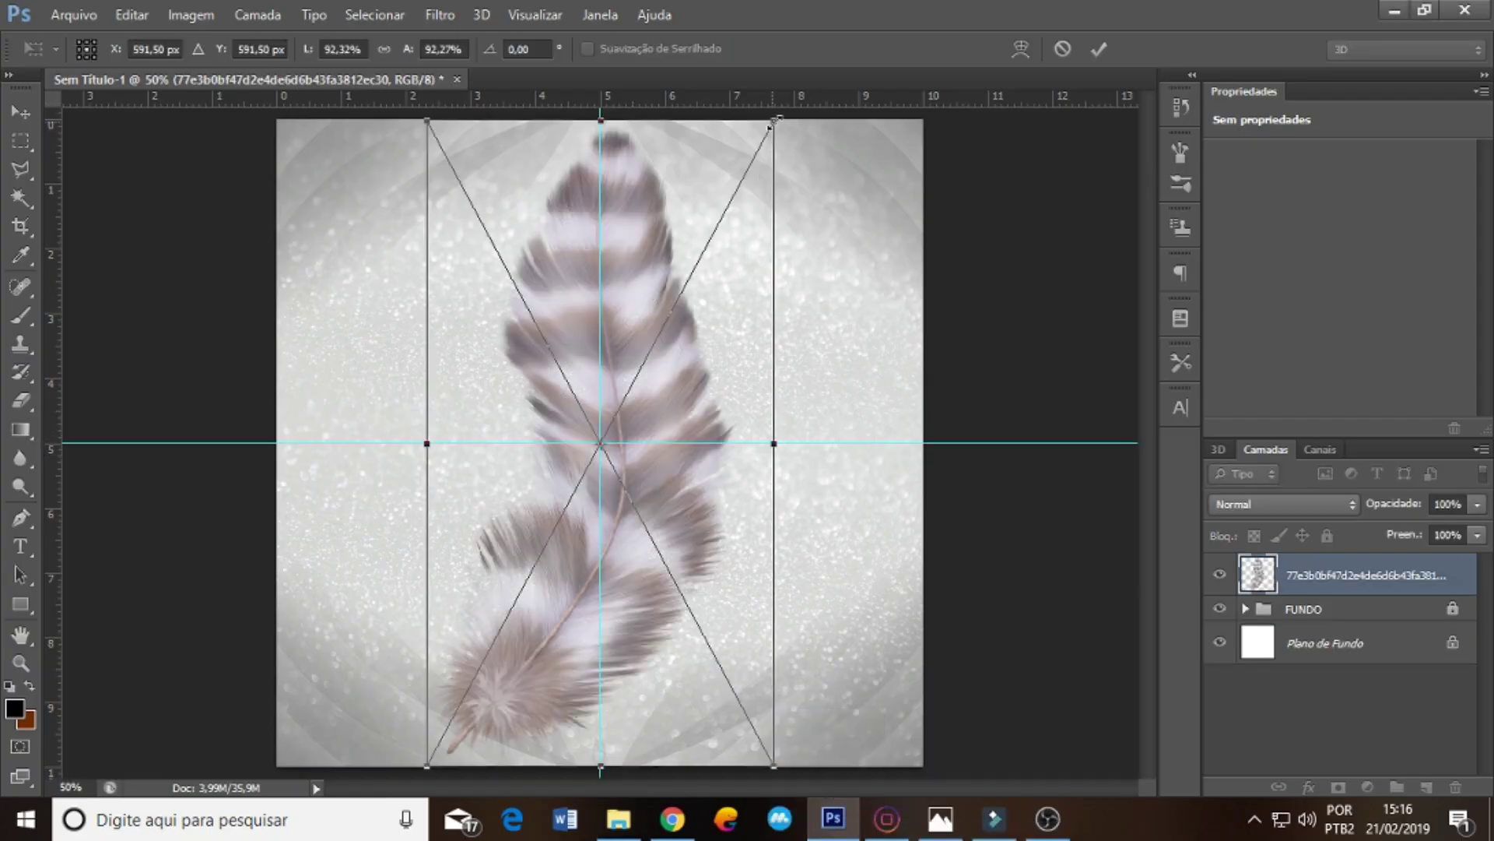
{"action": "left_click_drag", "start_coordinate": [773, 119], "coordinate": [619, 408]}
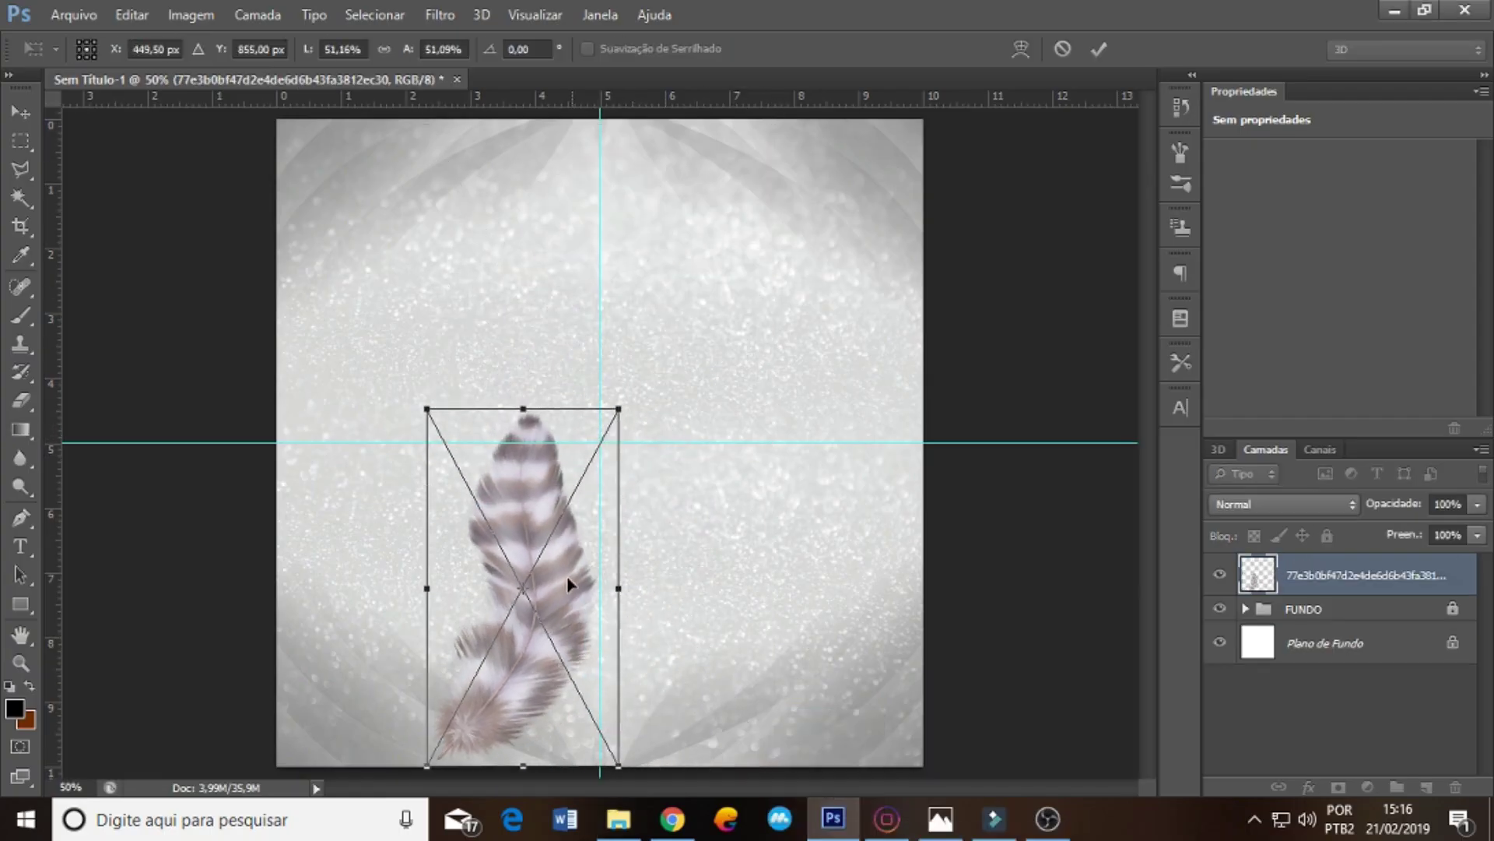
{"action": "left_click_drag", "start_coordinate": [569, 584], "coordinate": [613, 410]}
{"action": "key", "text": "Return"}
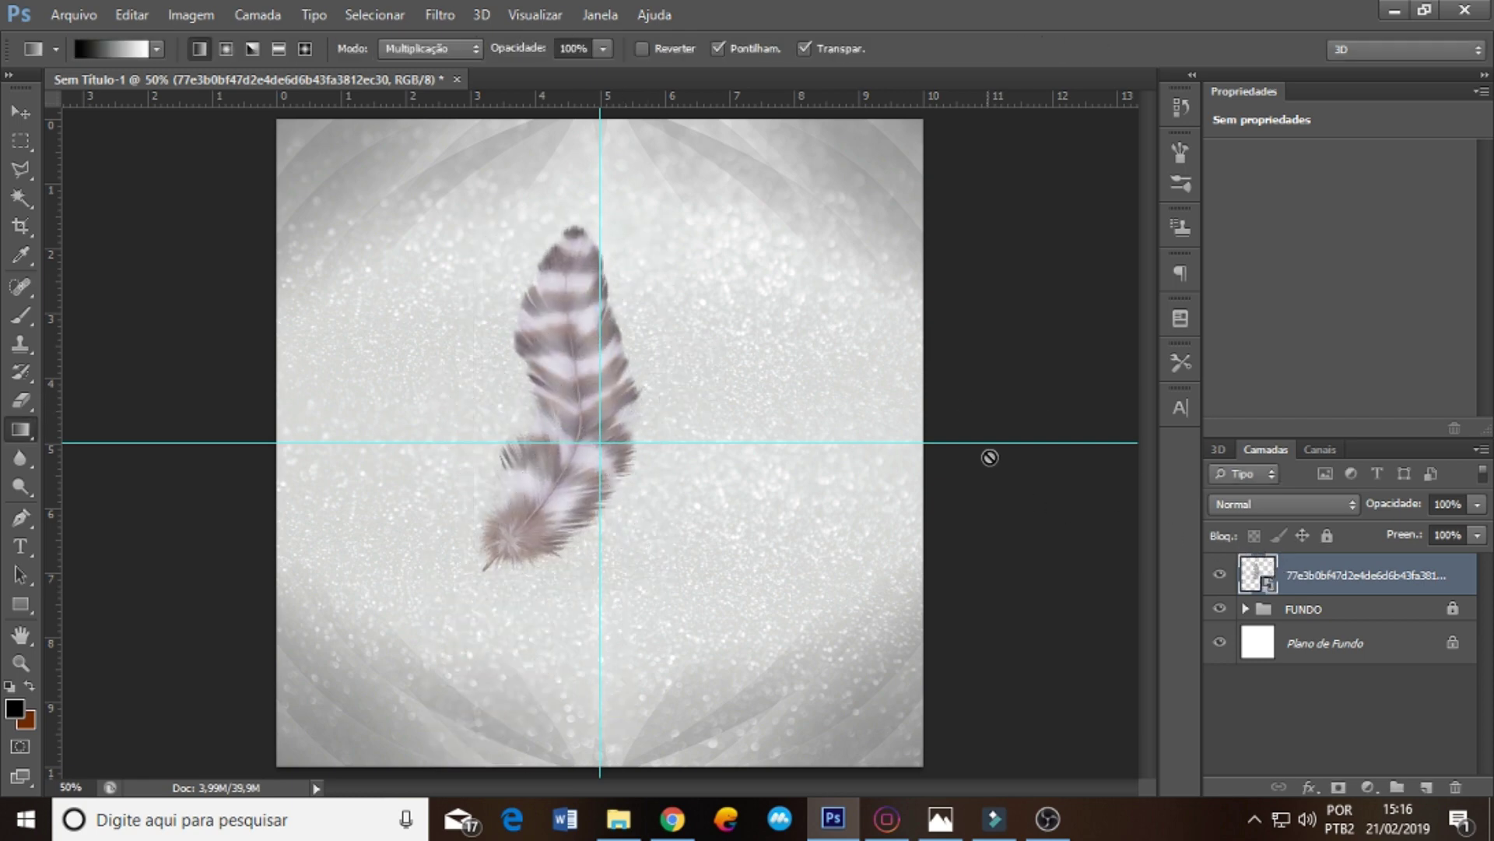
- Shrink the striped feather near top centre, hide its layer and return to Explorer
{"action": "left_click_drag", "start_coordinate": [657, 400], "coordinate": [448, 619]}
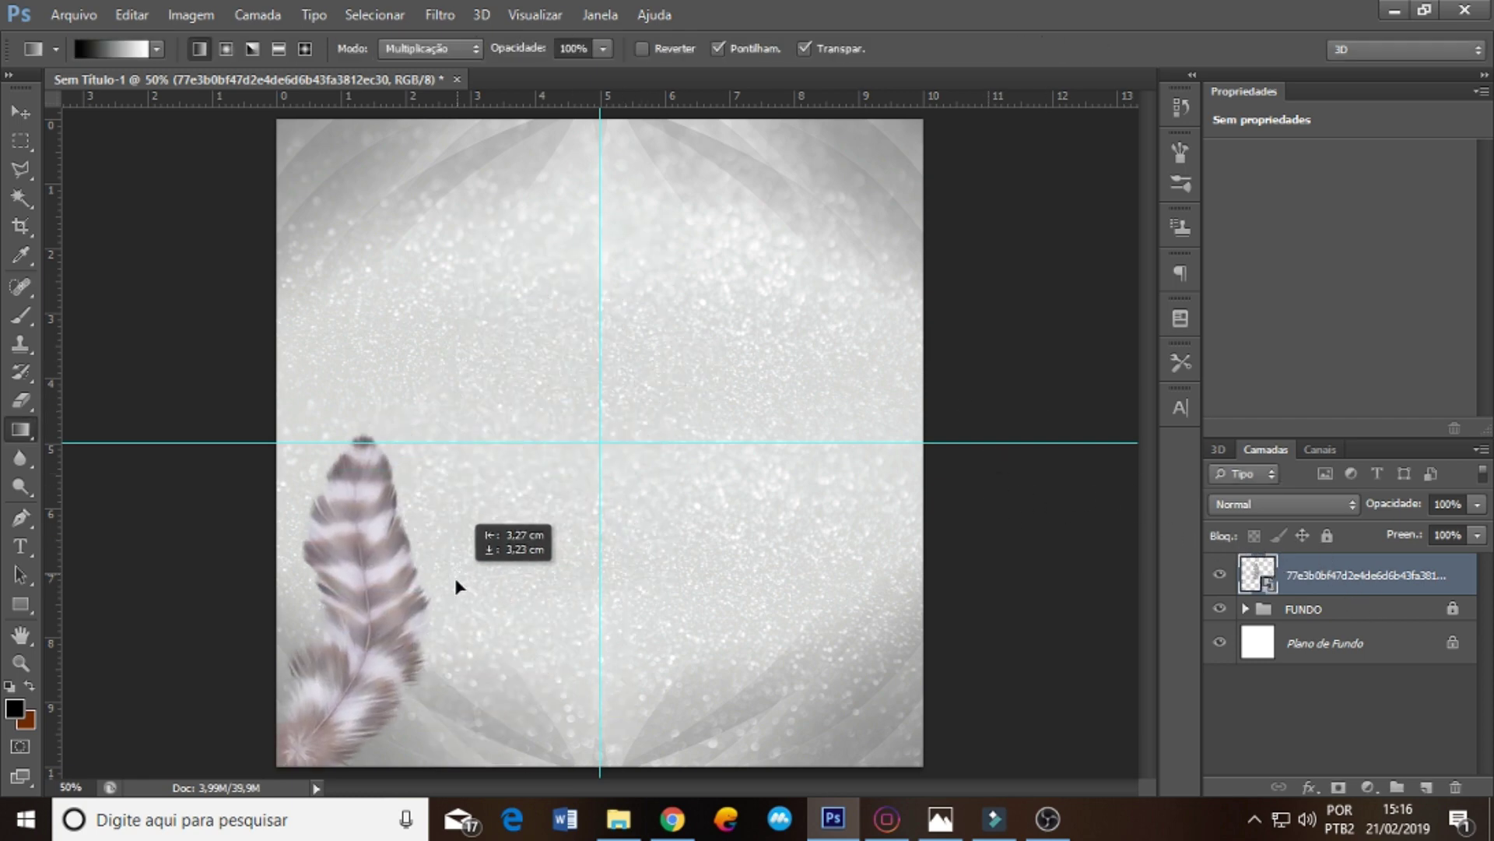
{"action": "key", "text": "ctrl+t"}
{"action": "mouse_move", "coordinate": [434, 467]}
{"action": "left_mouse_down"}
{"action": "mouse_move", "coordinate": [357, 601]}
{"action": "mouse_move", "coordinate": [347, 664]}
{"action": "mouse_move", "coordinate": [691, 324]}
{"action": "left_mouse_up"}
{"action": "key", "text": "g"}
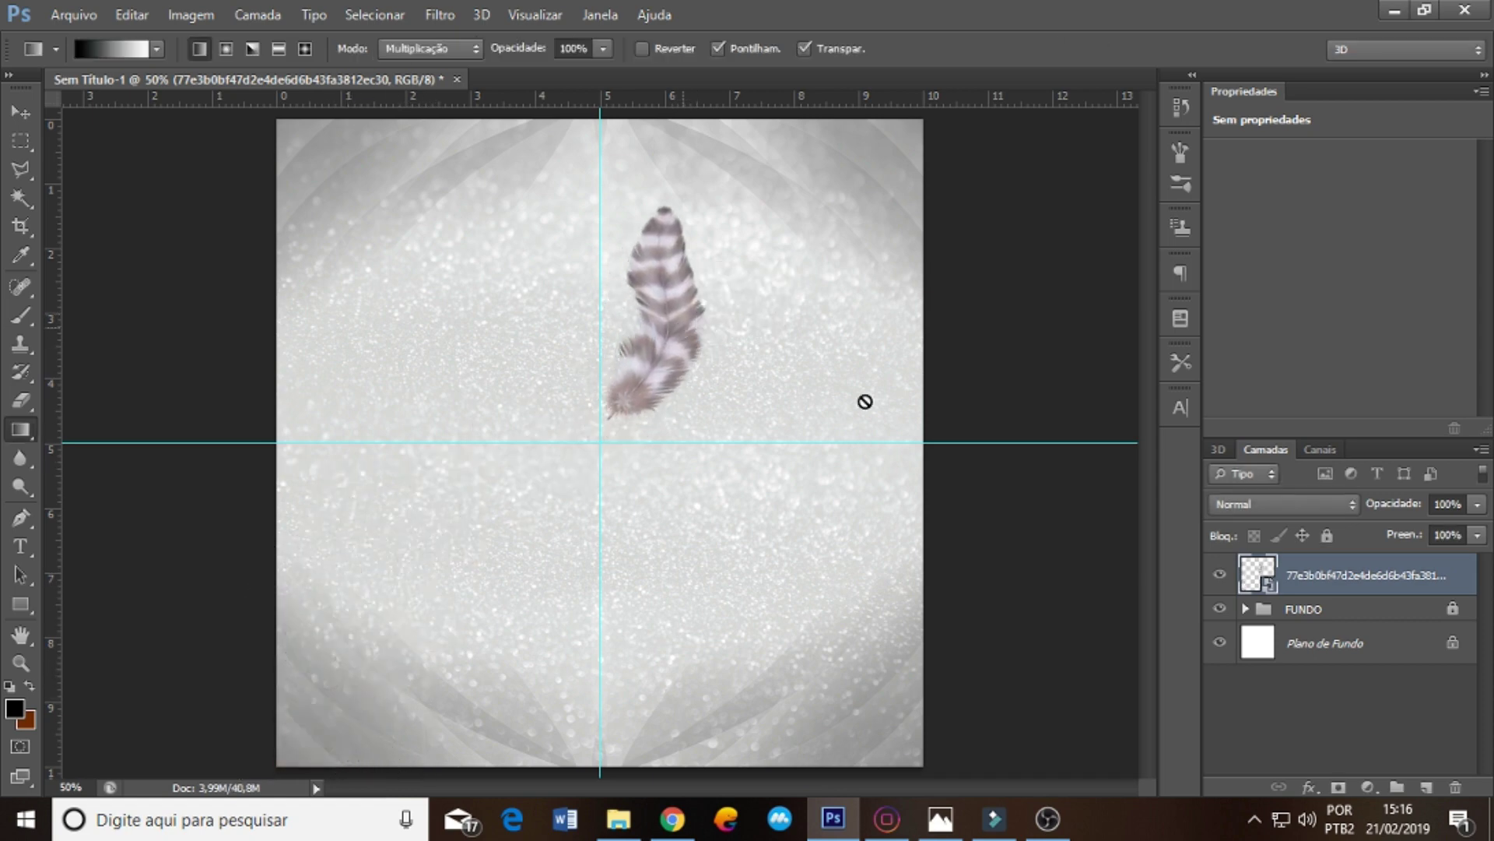
{"action": "left_click", "coordinate": [1221, 574]}
{"action": "key", "text": "alt+Tab"}
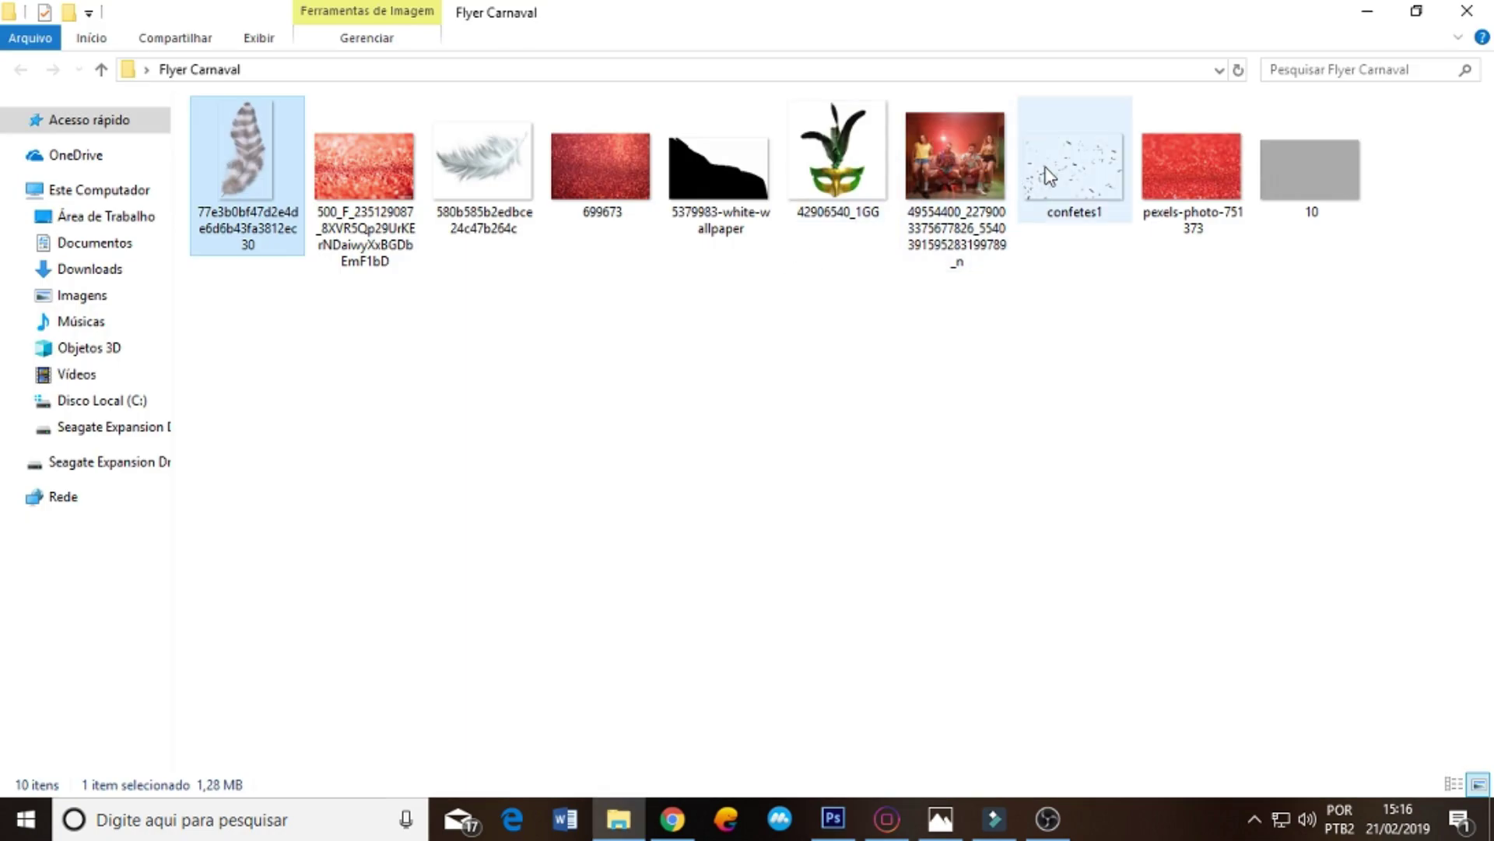
- Place the white feather, scaled down, in the flyer's top-right corner
{"action": "left_click_drag", "start_coordinate": [497, 168], "coordinate": [627, 345]}
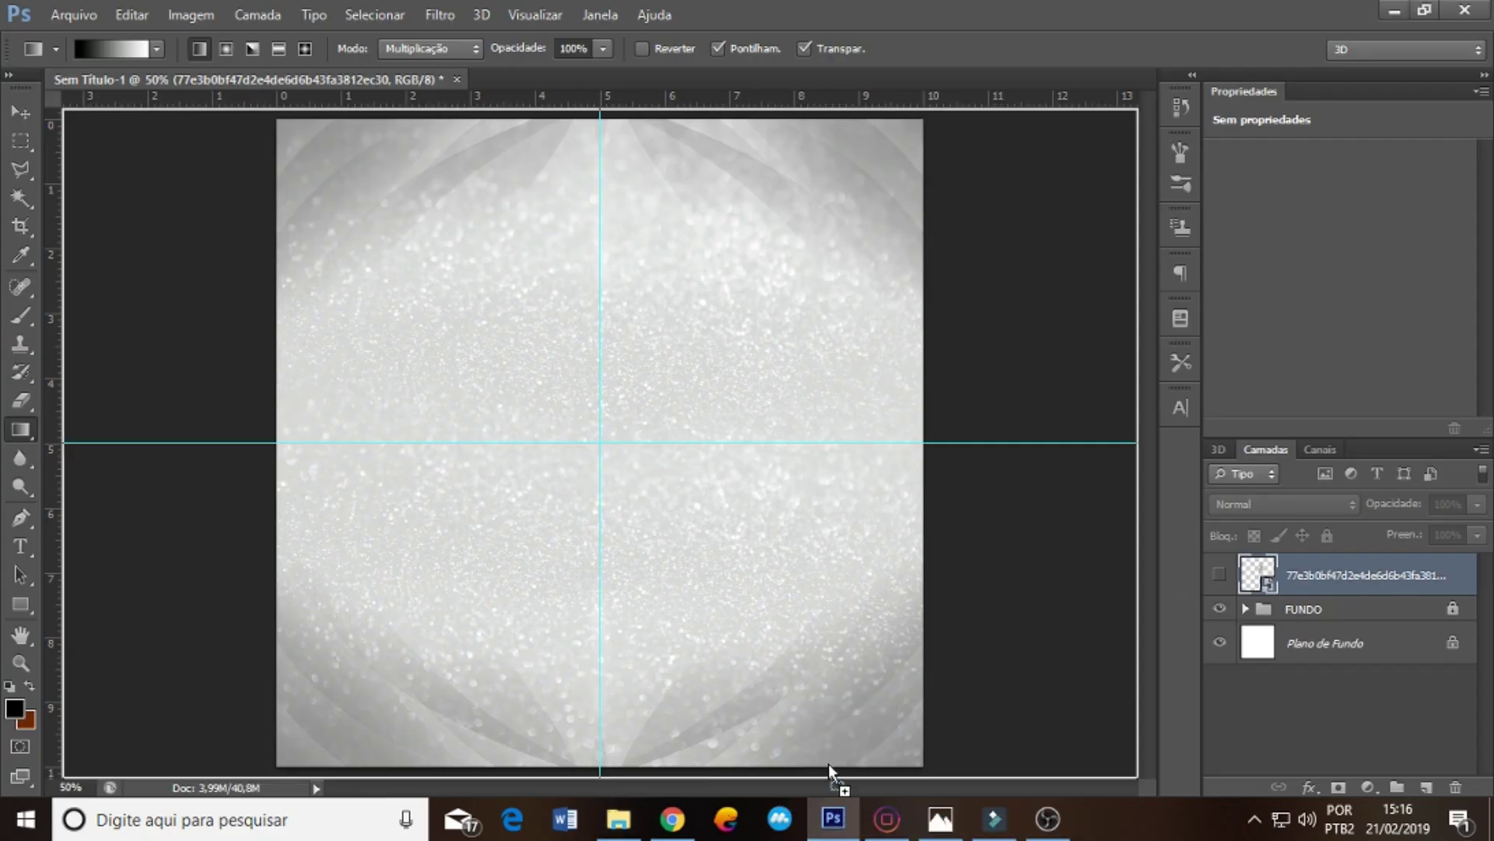
{"action": "left_click_drag", "start_coordinate": [931, 195], "coordinate": [561, 474]}
{"action": "mouse_move", "coordinate": [505, 587]}
{"action": "left_mouse_down"}
{"action": "mouse_move", "coordinate": [931, 170]}
{"action": "mouse_move", "coordinate": [954, 167]}
{"action": "left_mouse_up"}
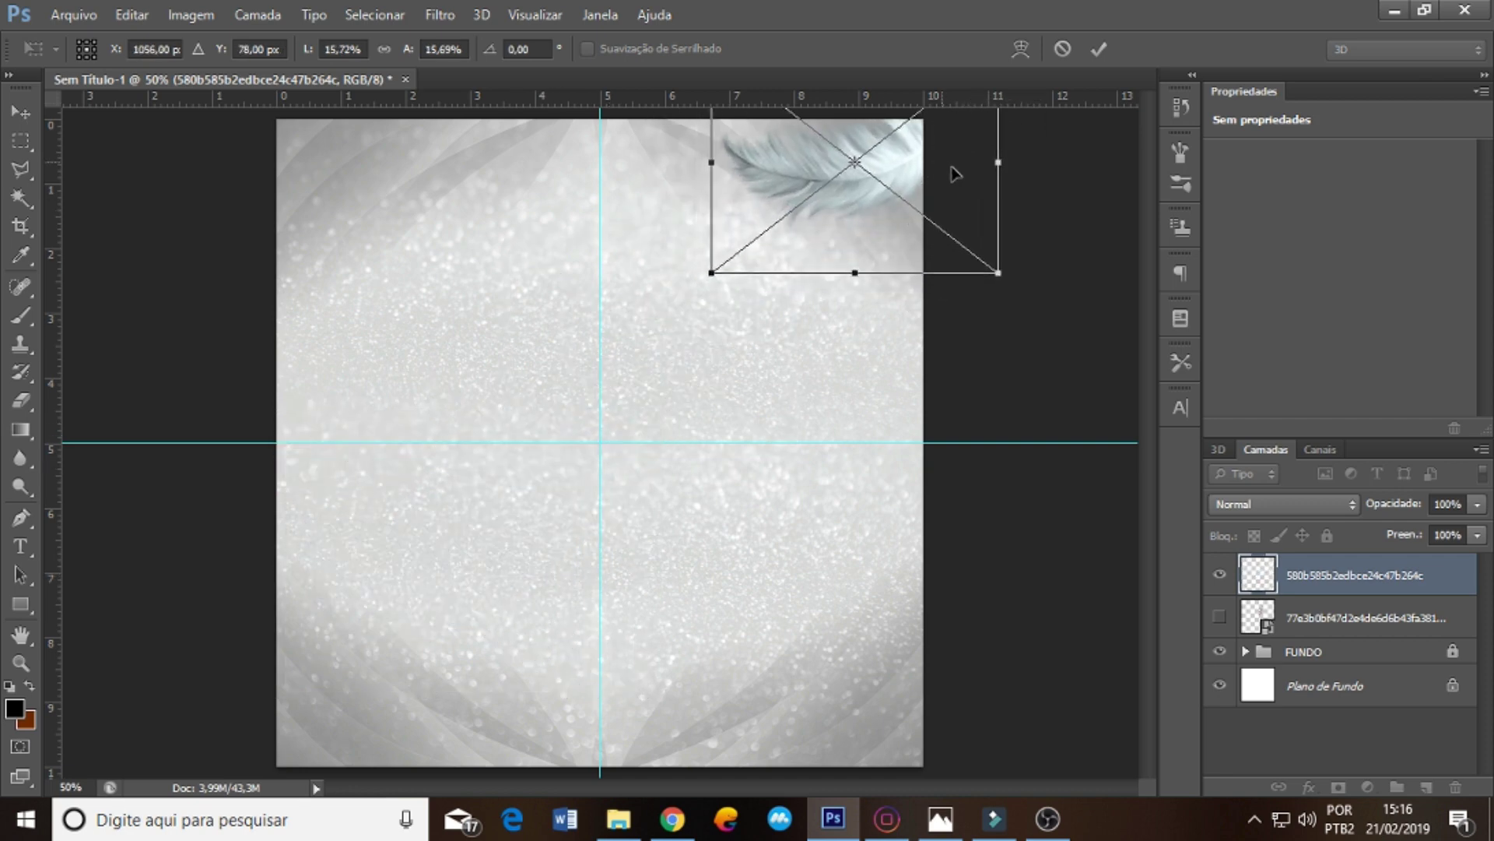
{"action": "left_click_drag", "start_coordinate": [1000, 273], "coordinate": [958, 249]}
{"action": "left_click_drag", "start_coordinate": [896, 131], "coordinate": [903, 145]}
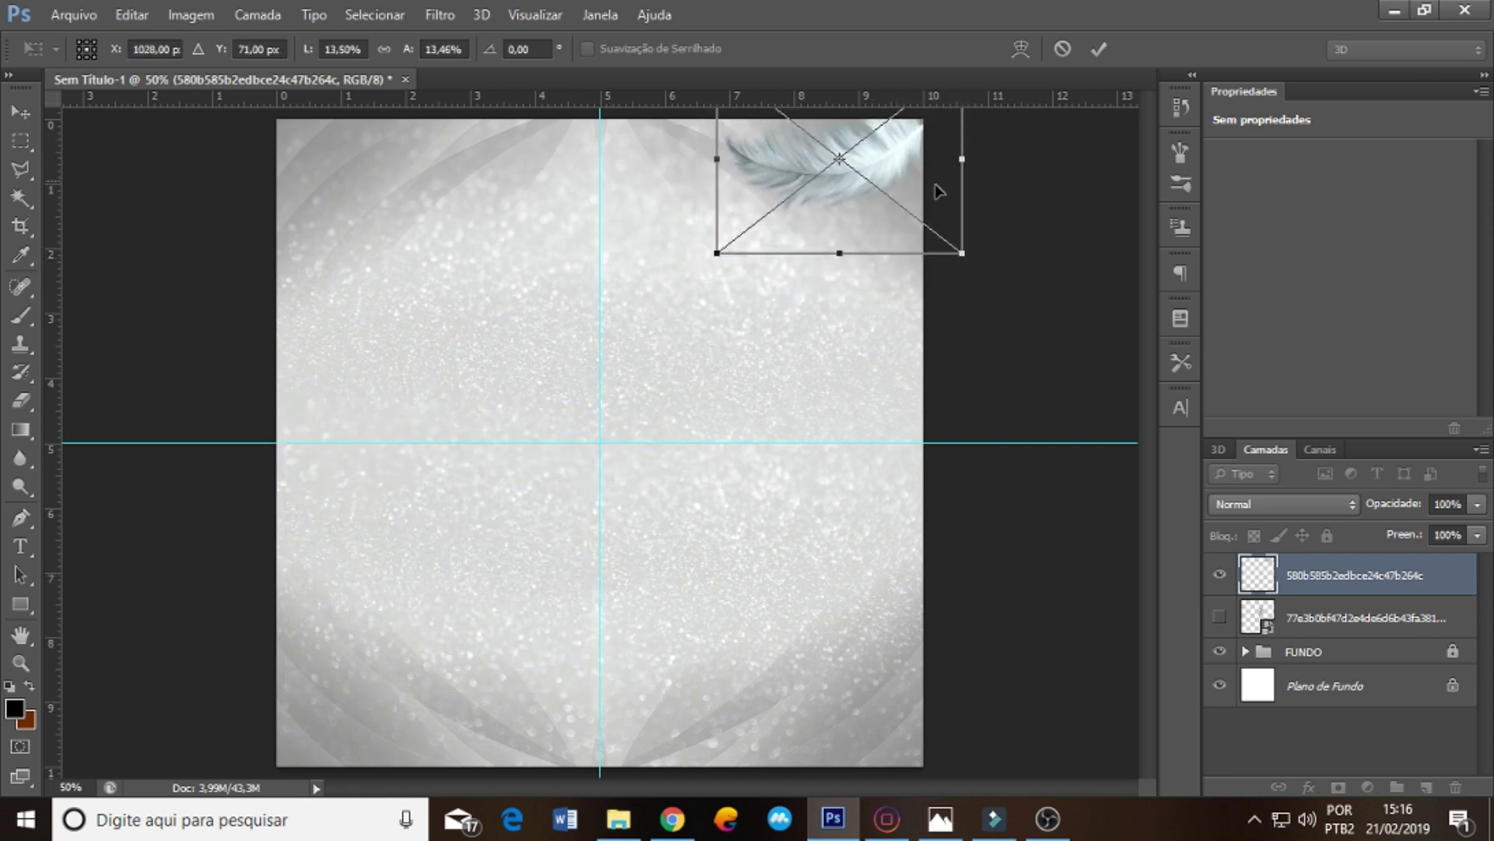
{"action": "key", "text": "g"}
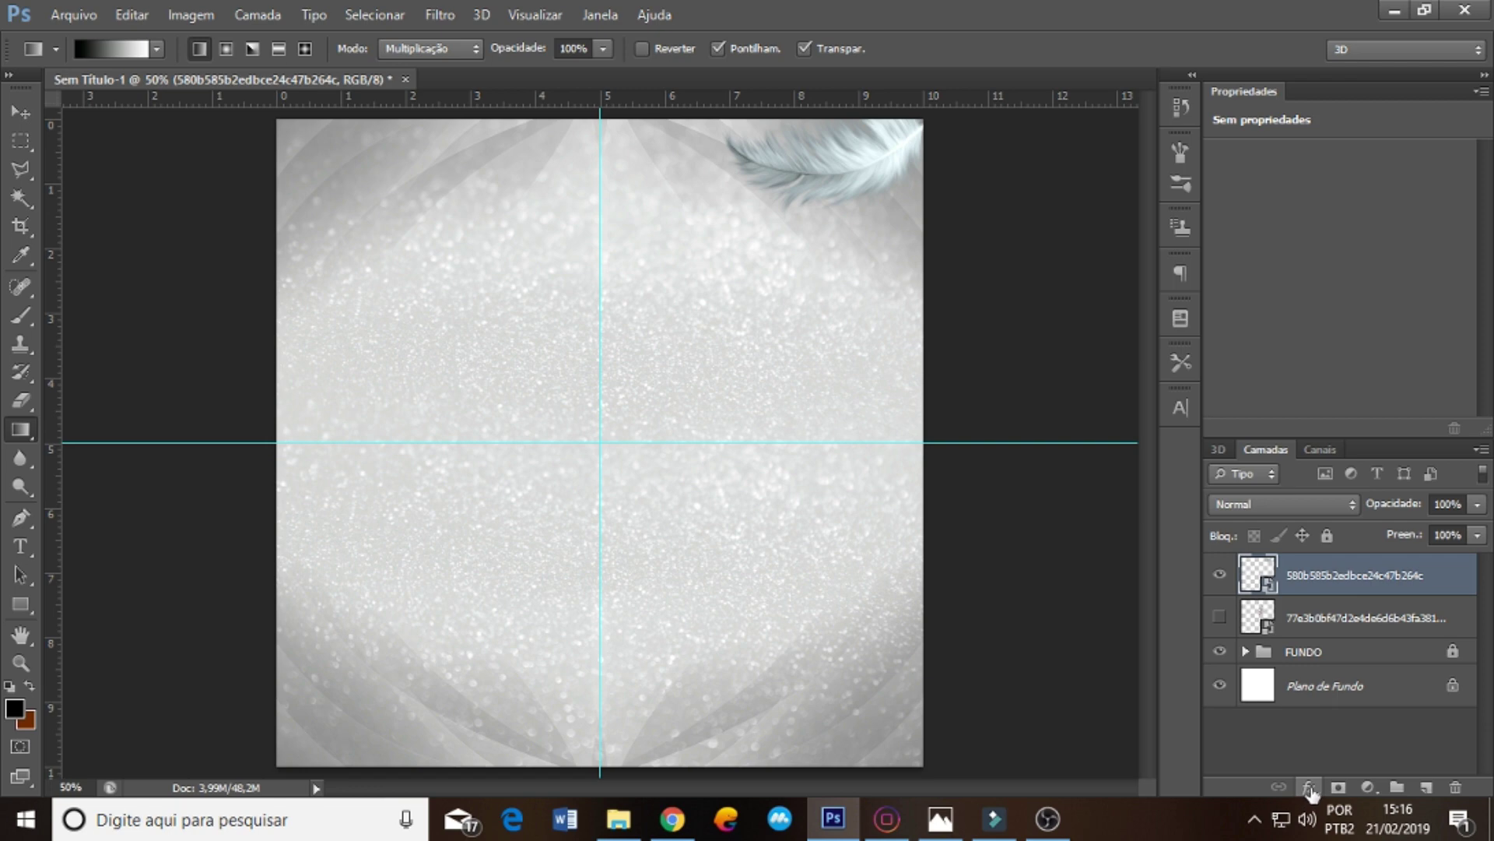
- Tint the white feather with a dark red (b70000) Multiply Color Overlay
{"action": "left_click", "coordinate": [1310, 789]}
{"action": "left_click", "coordinate": [1308, 670]}
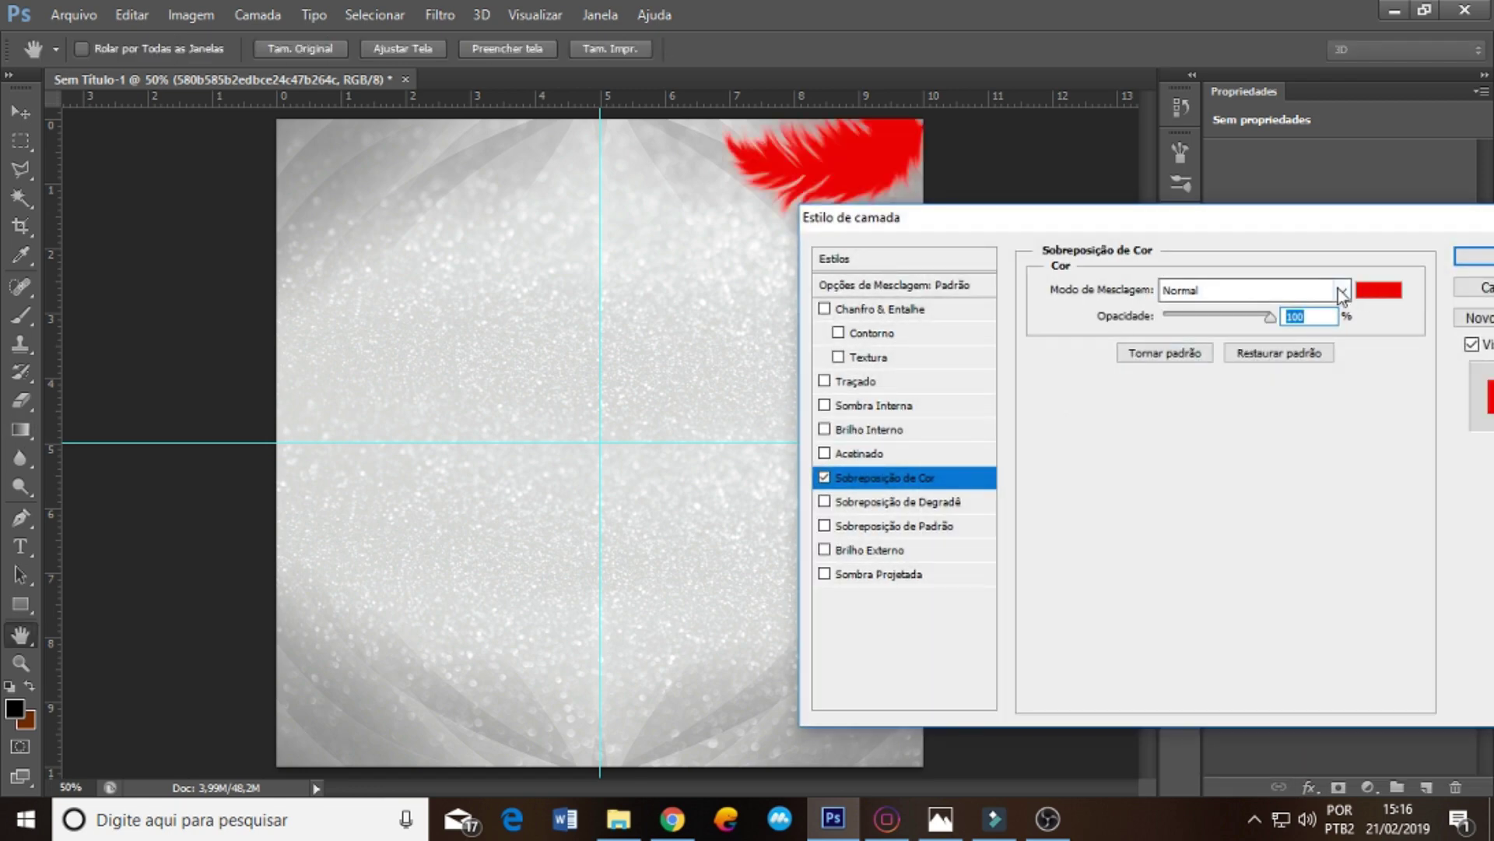
{"action": "left_click", "coordinate": [1342, 294]}
{"action": "left_click", "coordinate": [1280, 535]}
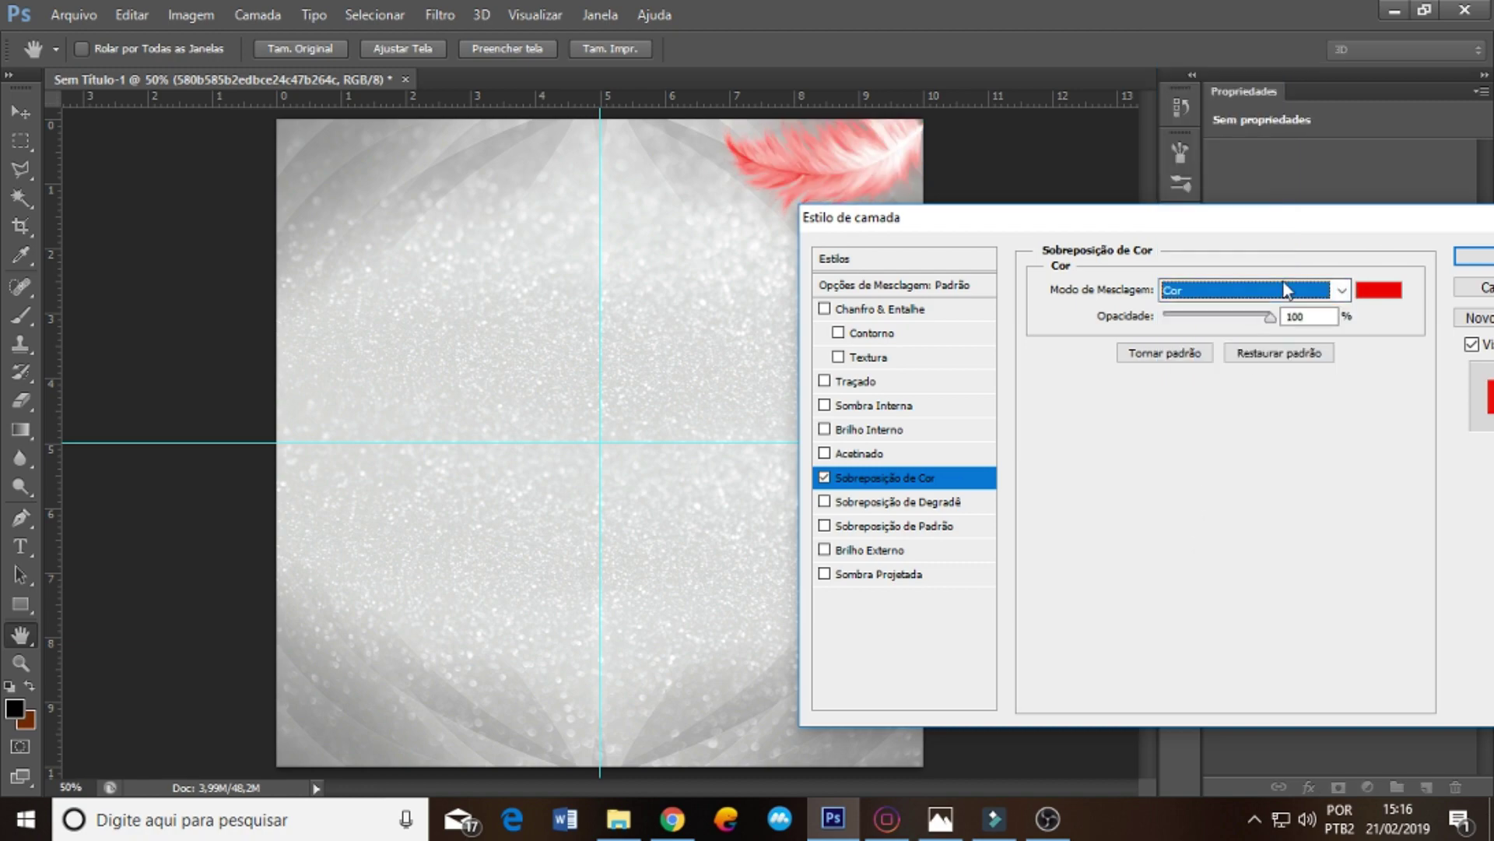
{"action": "left_click", "coordinate": [1379, 290]}
{"action": "type", "text": "183"}
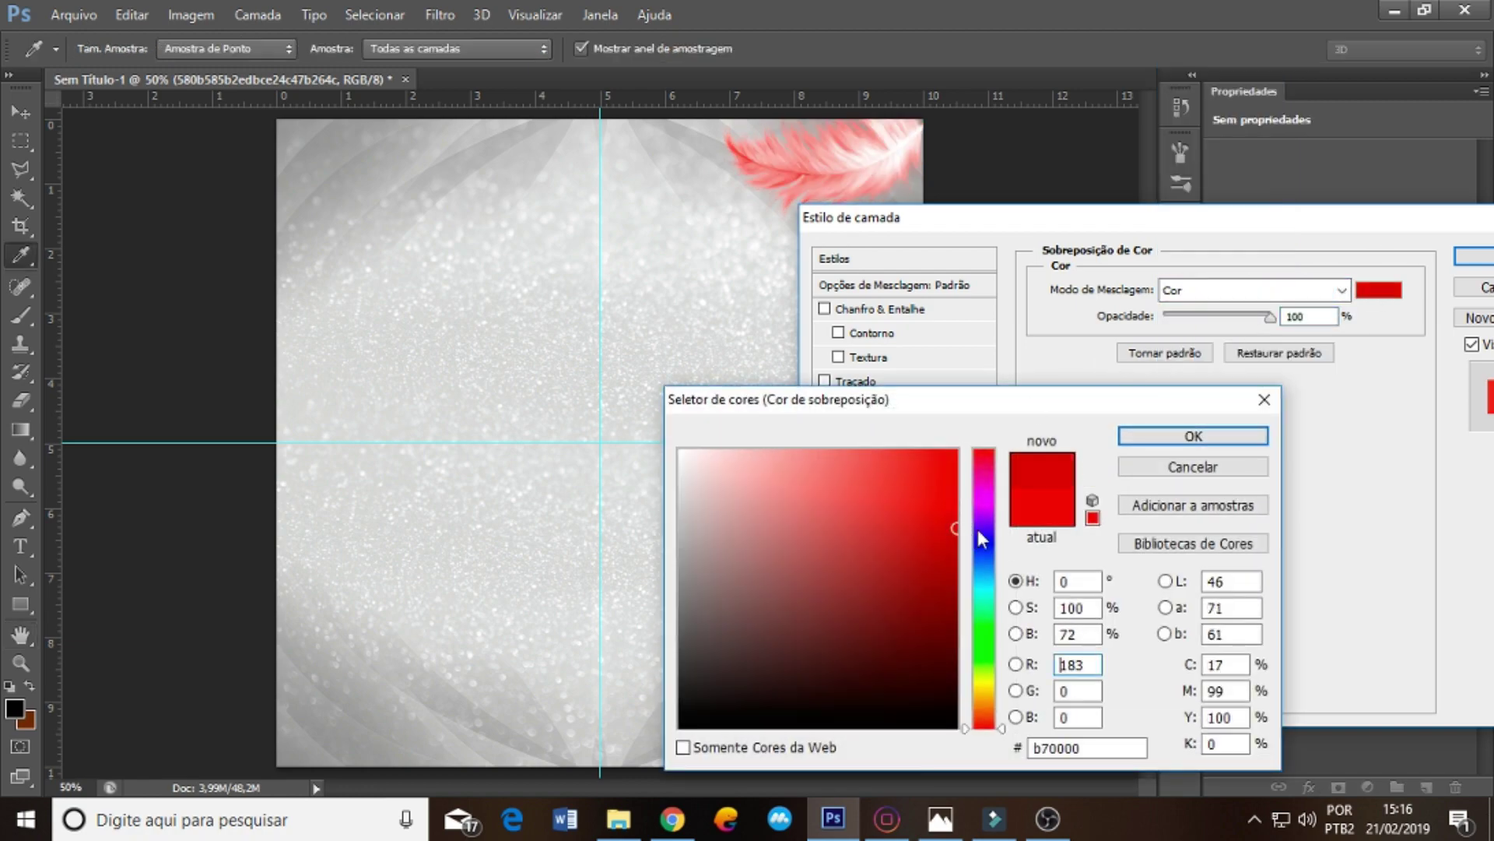
{"action": "left_click", "coordinate": [1260, 437]}
{"action": "left_click", "coordinate": [1253, 292]}
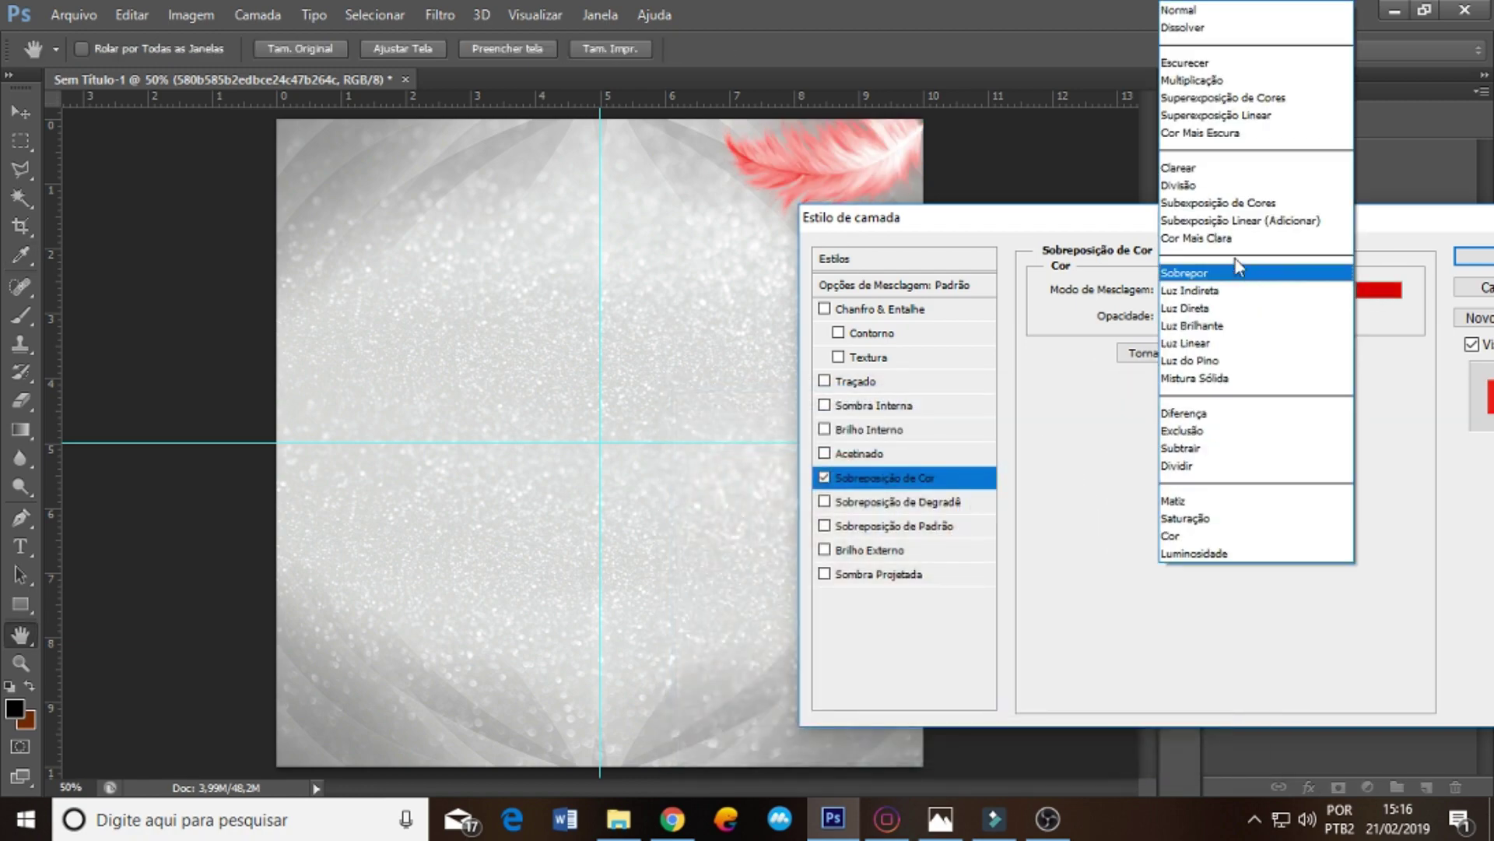
{"action": "left_click", "coordinate": [1227, 80]}
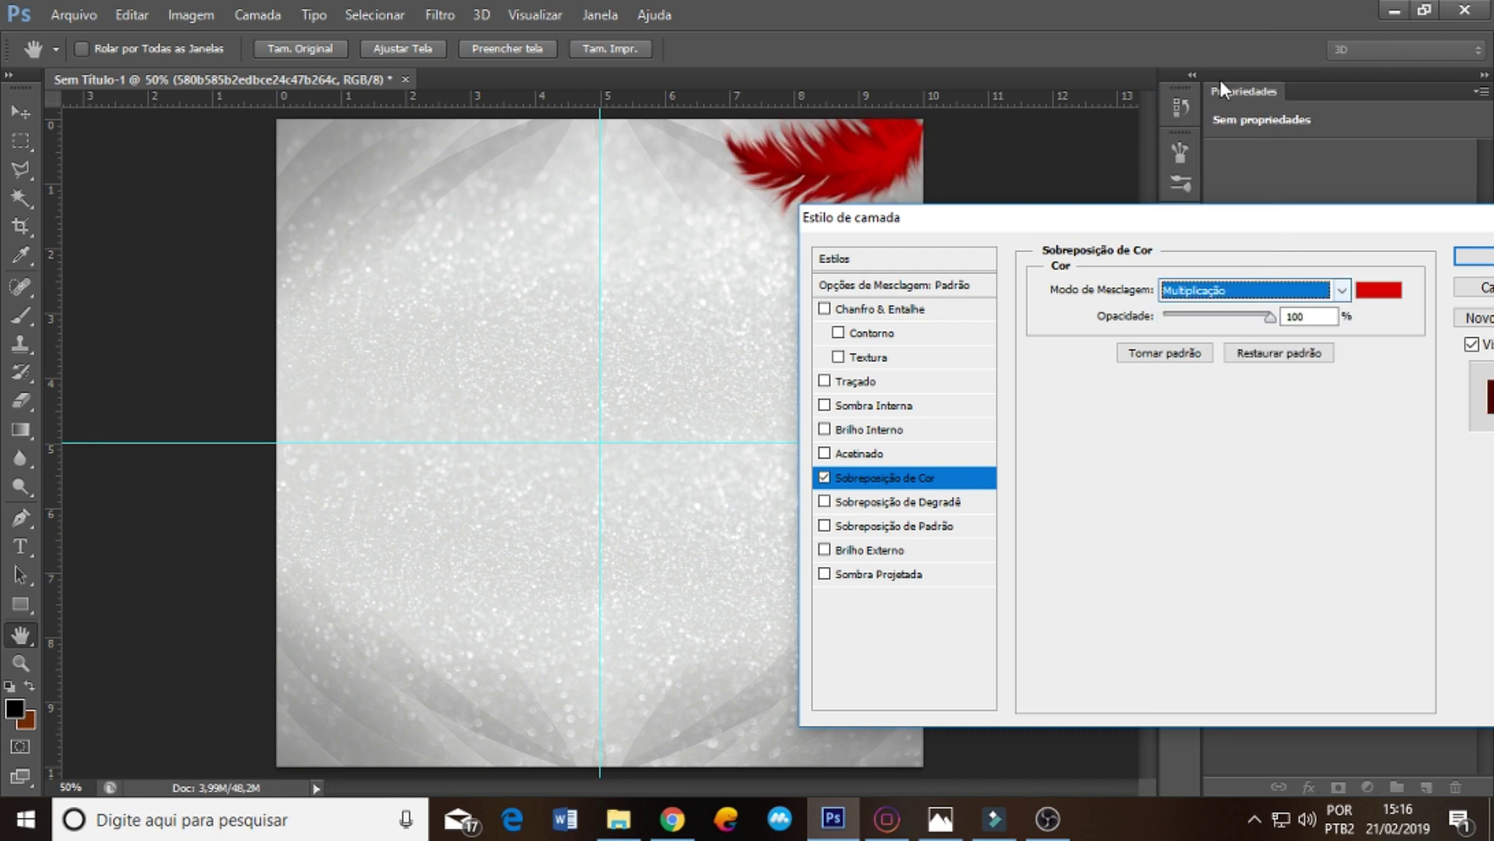
{"action": "left_click", "coordinate": [1472, 256]}
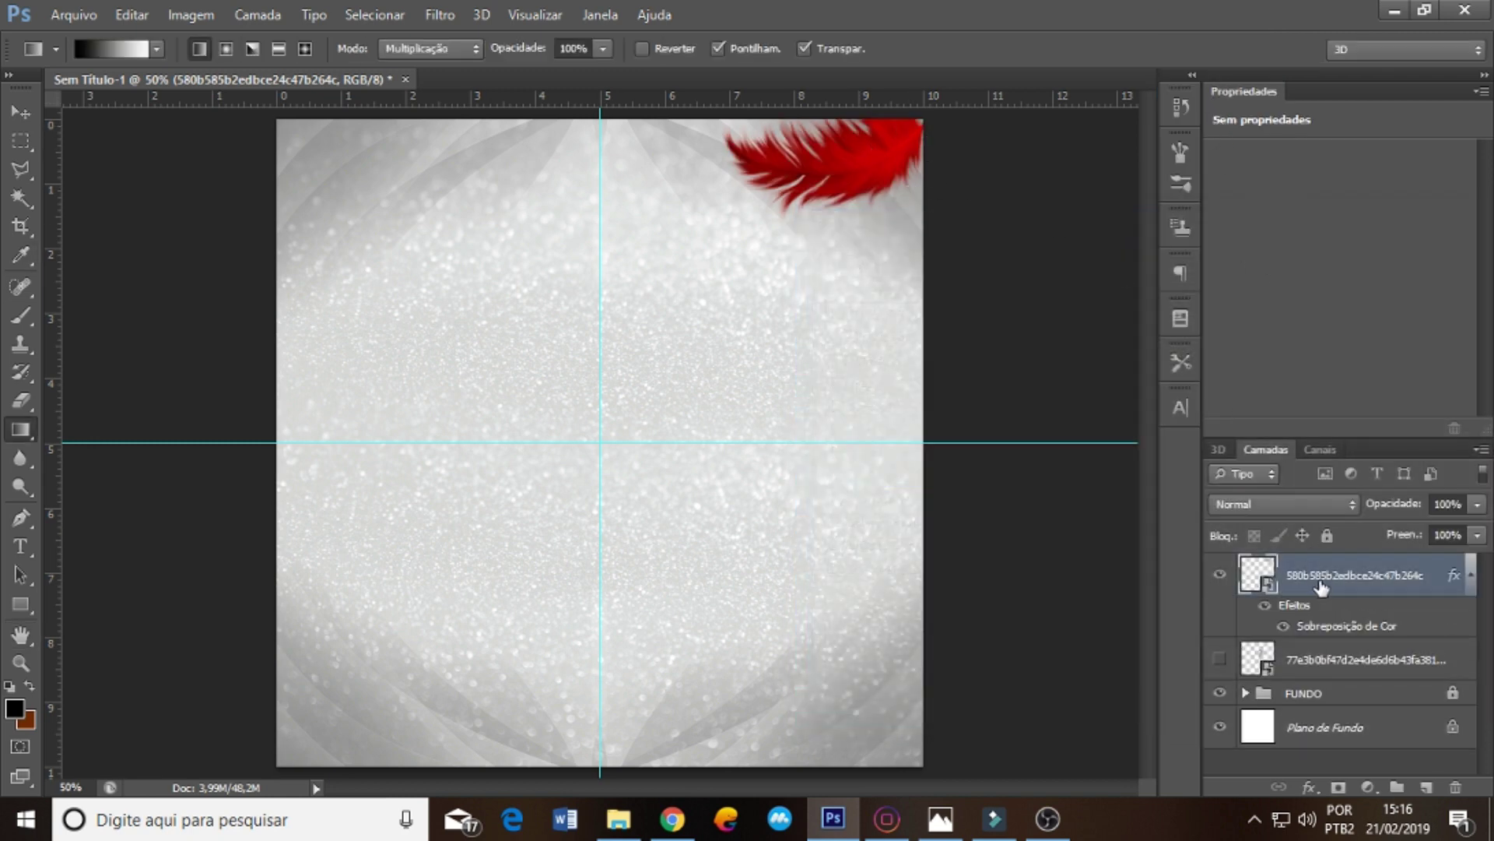
- Rotate the copied feather by -30° and shift it down beside the red feather
{"action": "left_click_drag", "start_coordinate": [899, 172], "coordinate": [917, 156]}
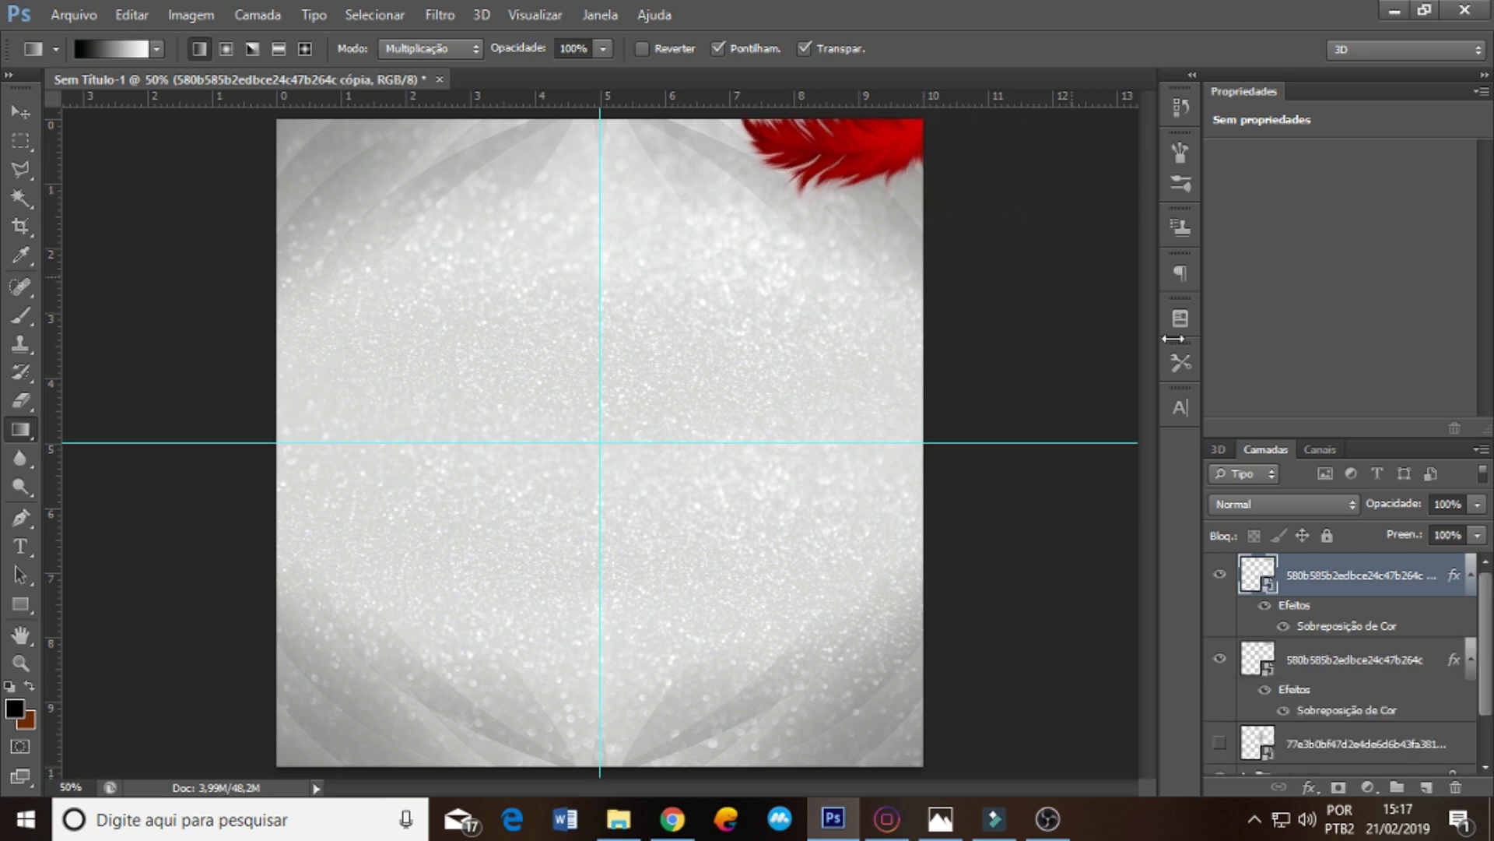
{"action": "key", "text": "ctrl+t"}
{"action": "left_click_drag", "start_coordinate": [1017, 207], "coordinate": [1016, 120]}
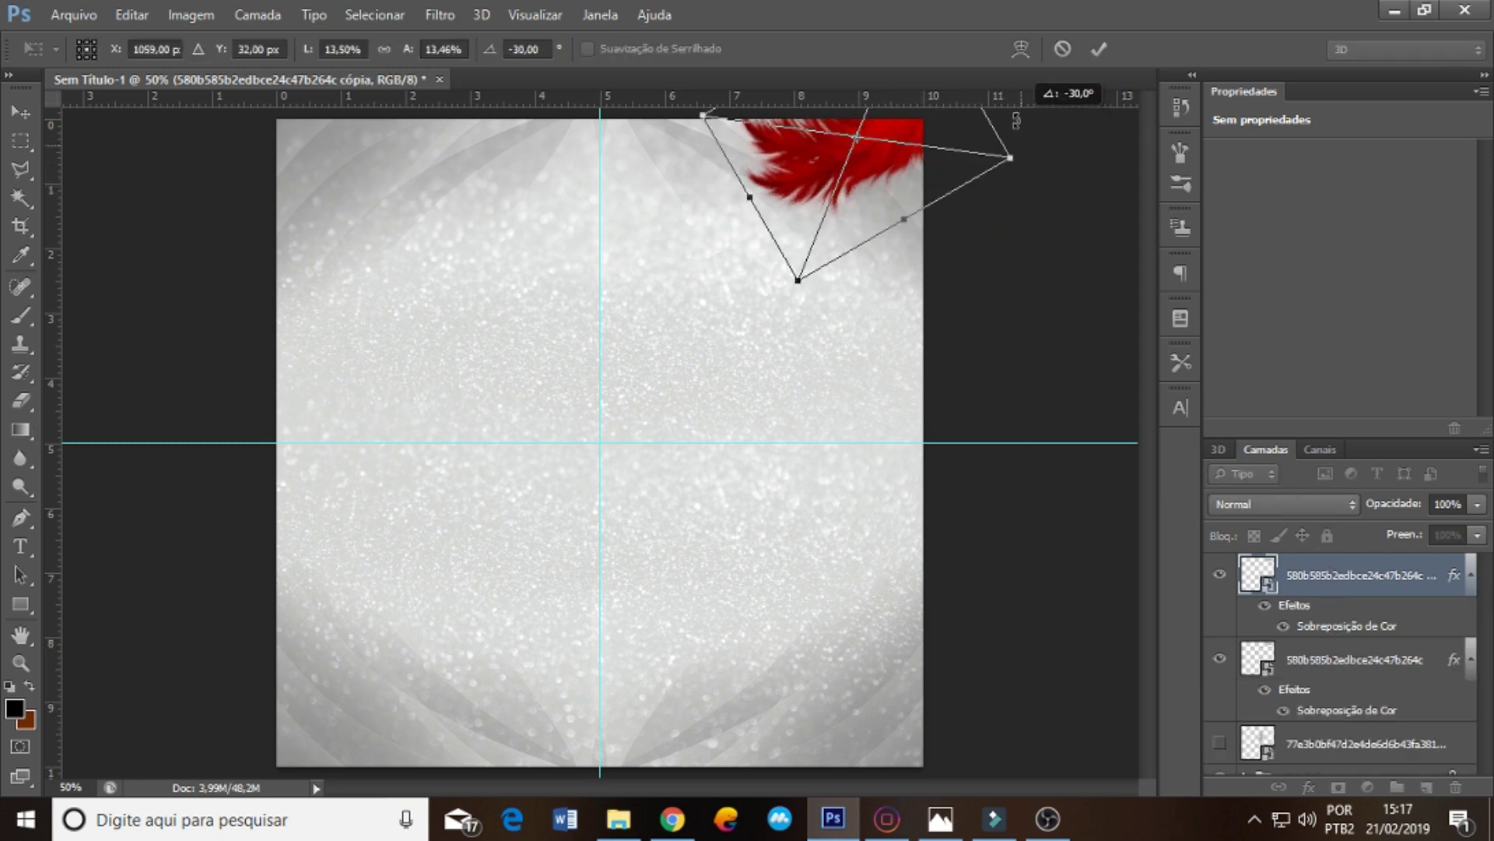
{"action": "left_click_drag", "start_coordinate": [885, 155], "coordinate": [904, 205]}
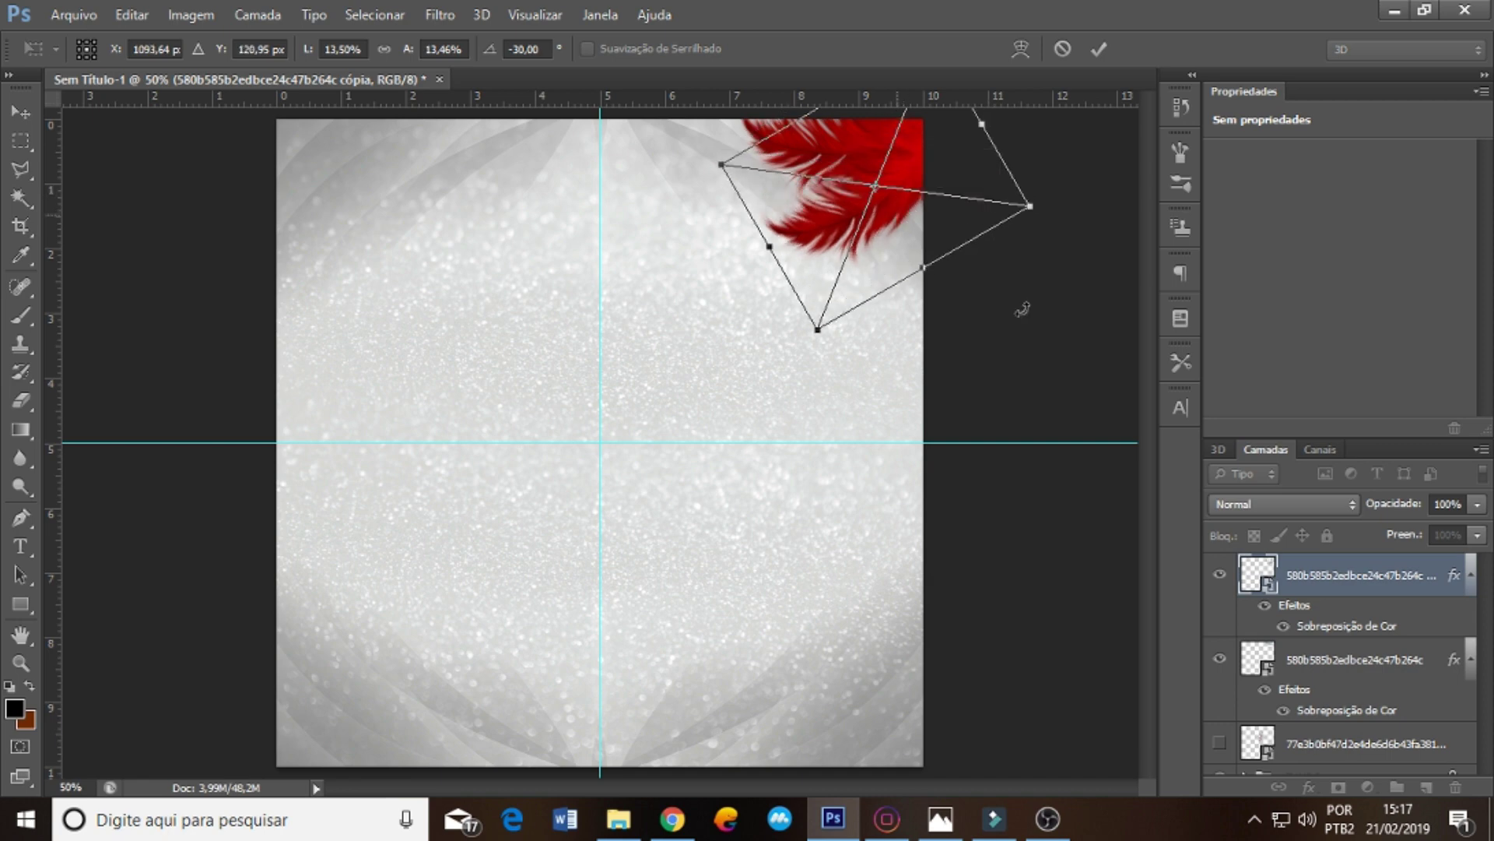
{"action": "key", "text": "Return"}
{"action": "key", "text": "g"}
- Change the copied feather's Color Overlay colour to purple 6700b7
{"action": "double_click", "coordinate": [1298, 612]}
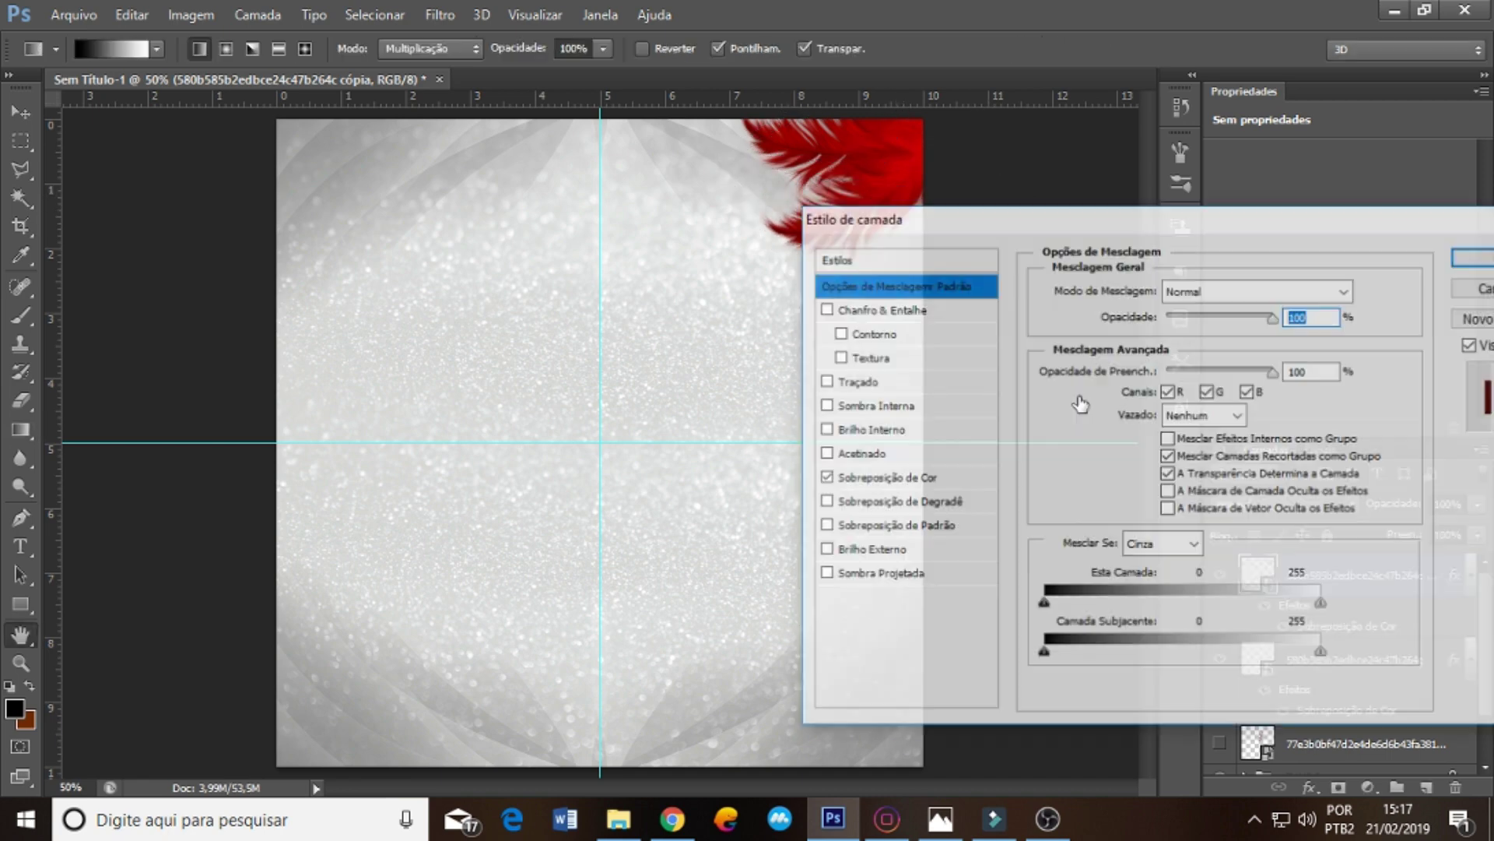
{"action": "left_click", "coordinate": [914, 478]}
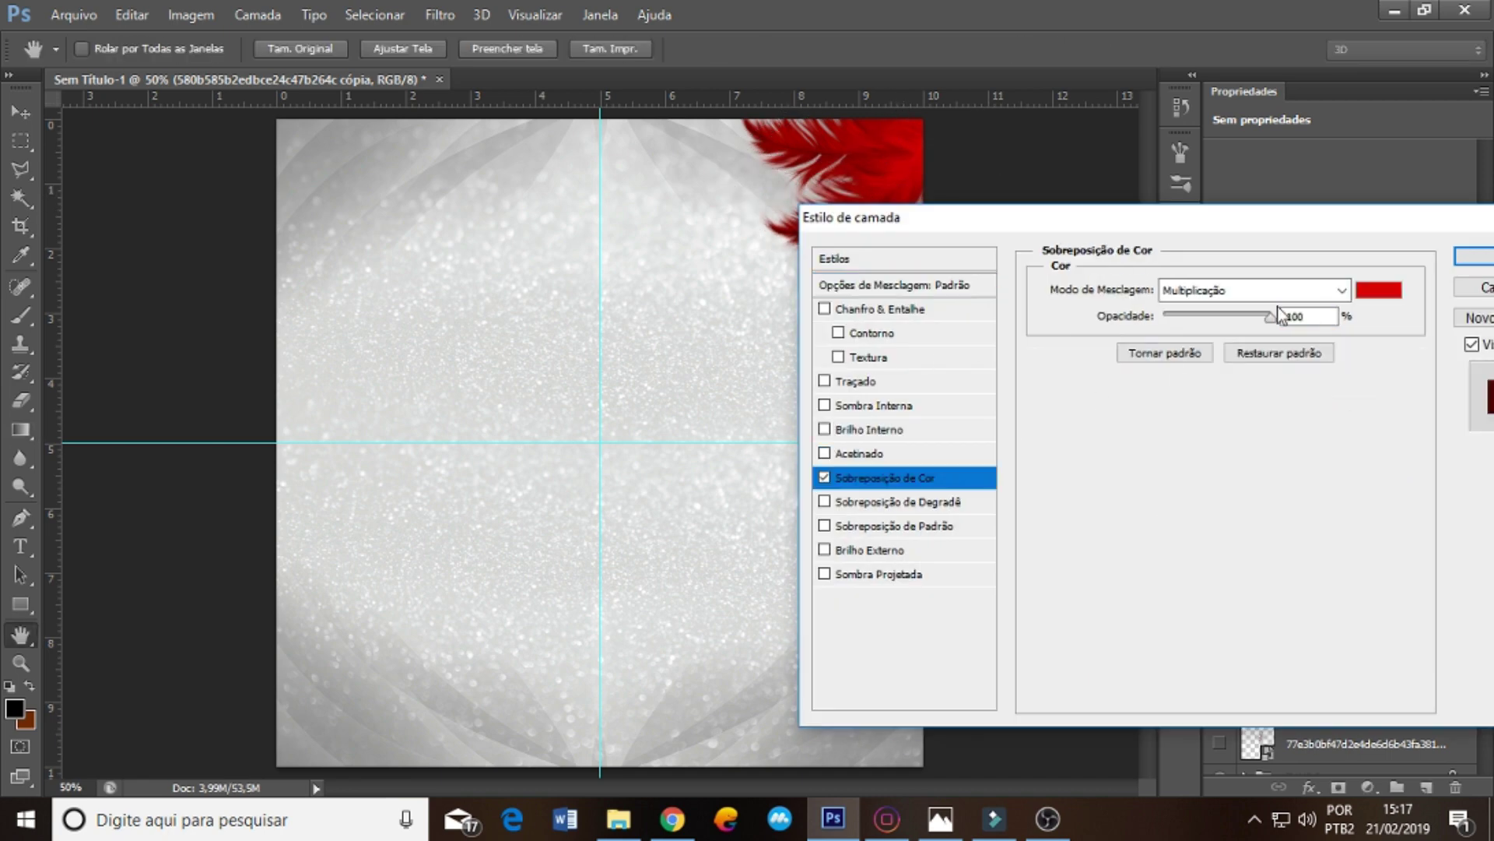
{"action": "left_click", "coordinate": [1378, 290]}
{"action": "left_click", "coordinate": [983, 590]}
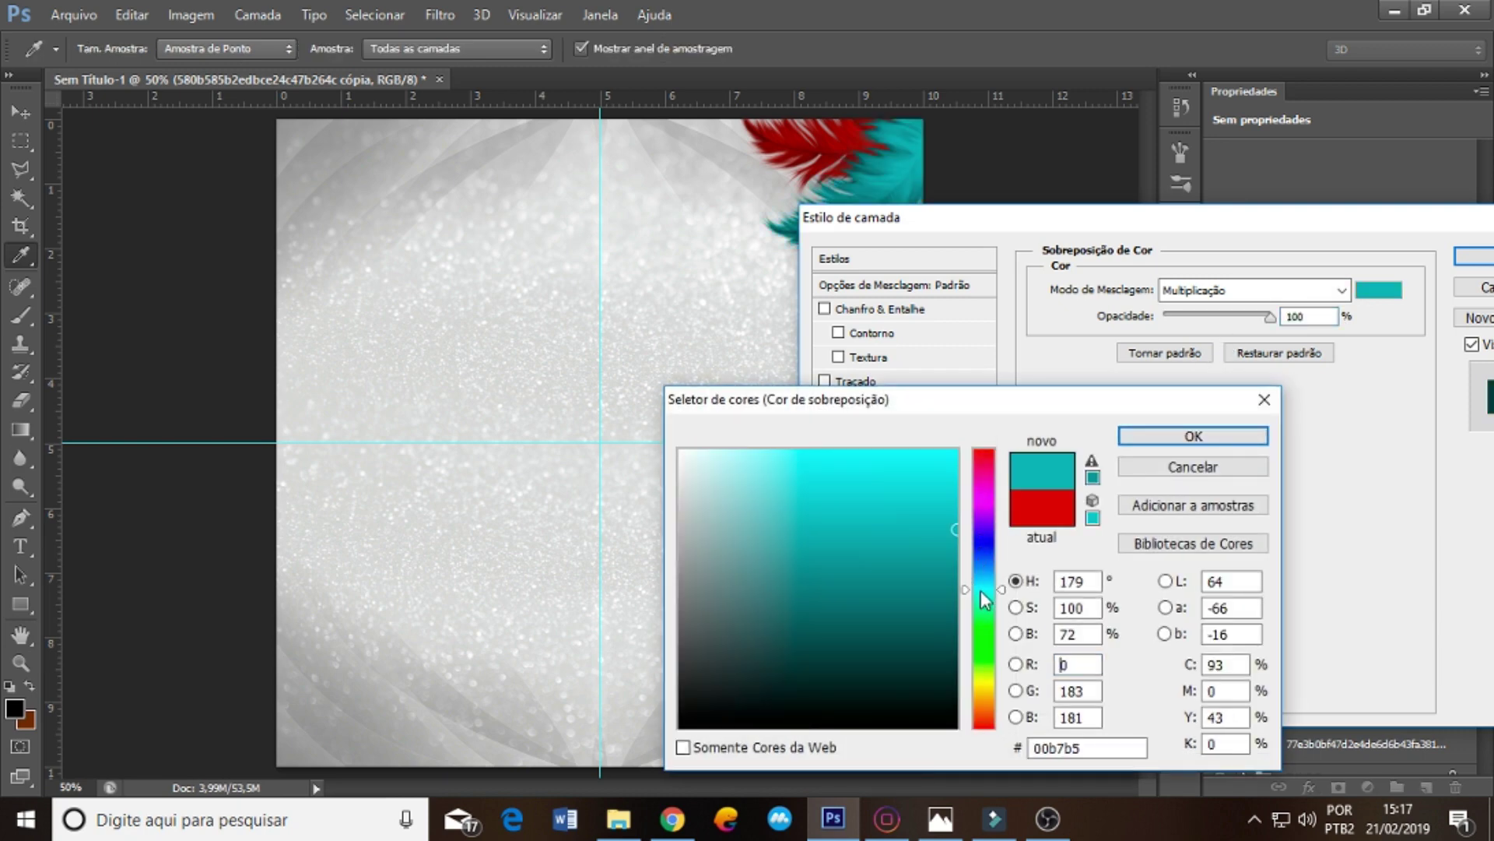
{"action": "left_click", "coordinate": [981, 633]}
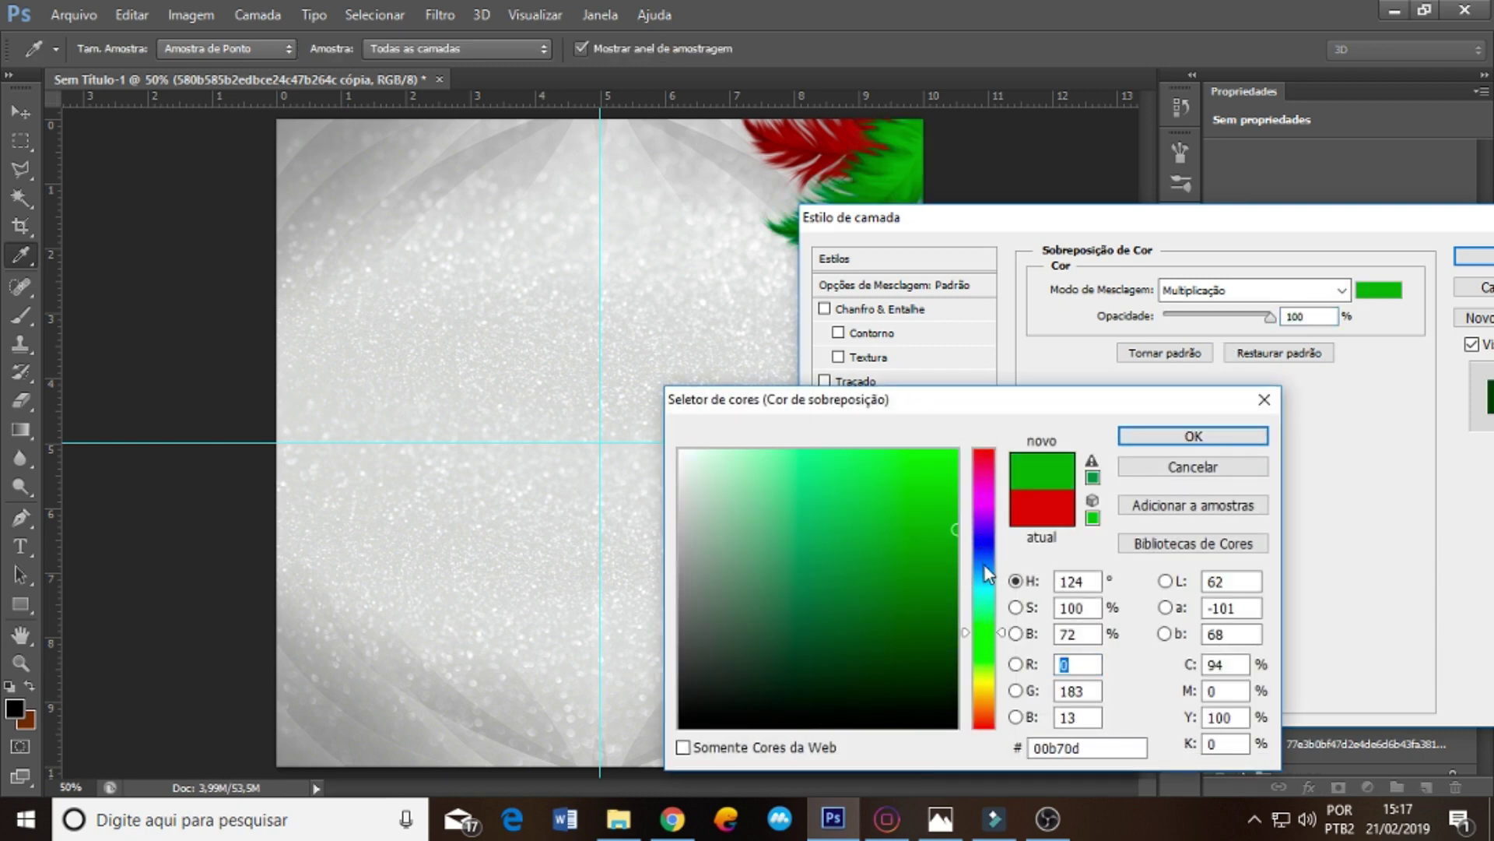
{"action": "left_click", "coordinate": [980, 516]}
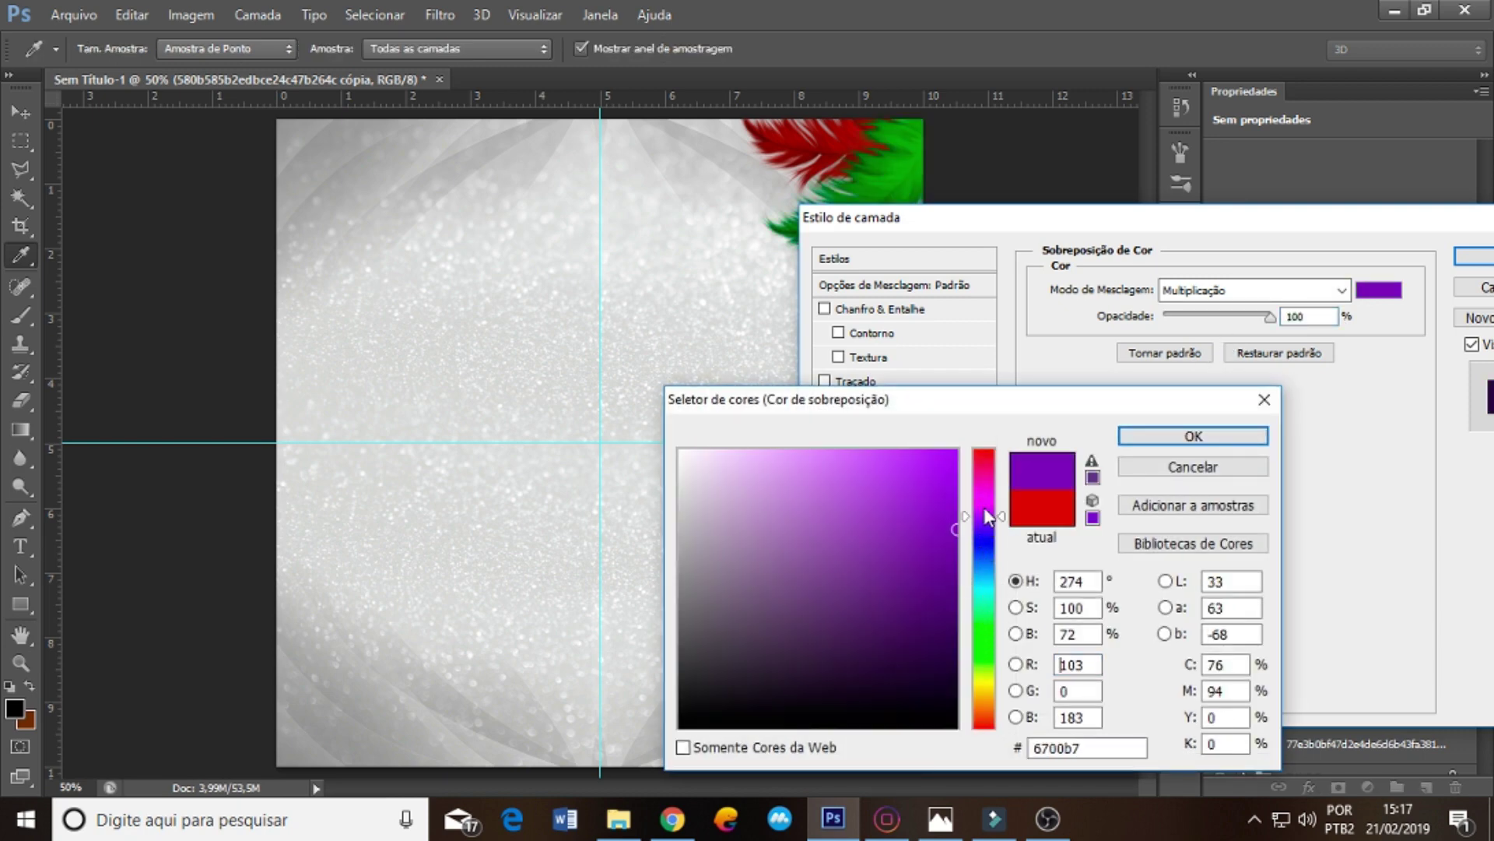
{"action": "left_click", "coordinate": [1181, 436]}
{"action": "left_click", "coordinate": [1473, 257]}
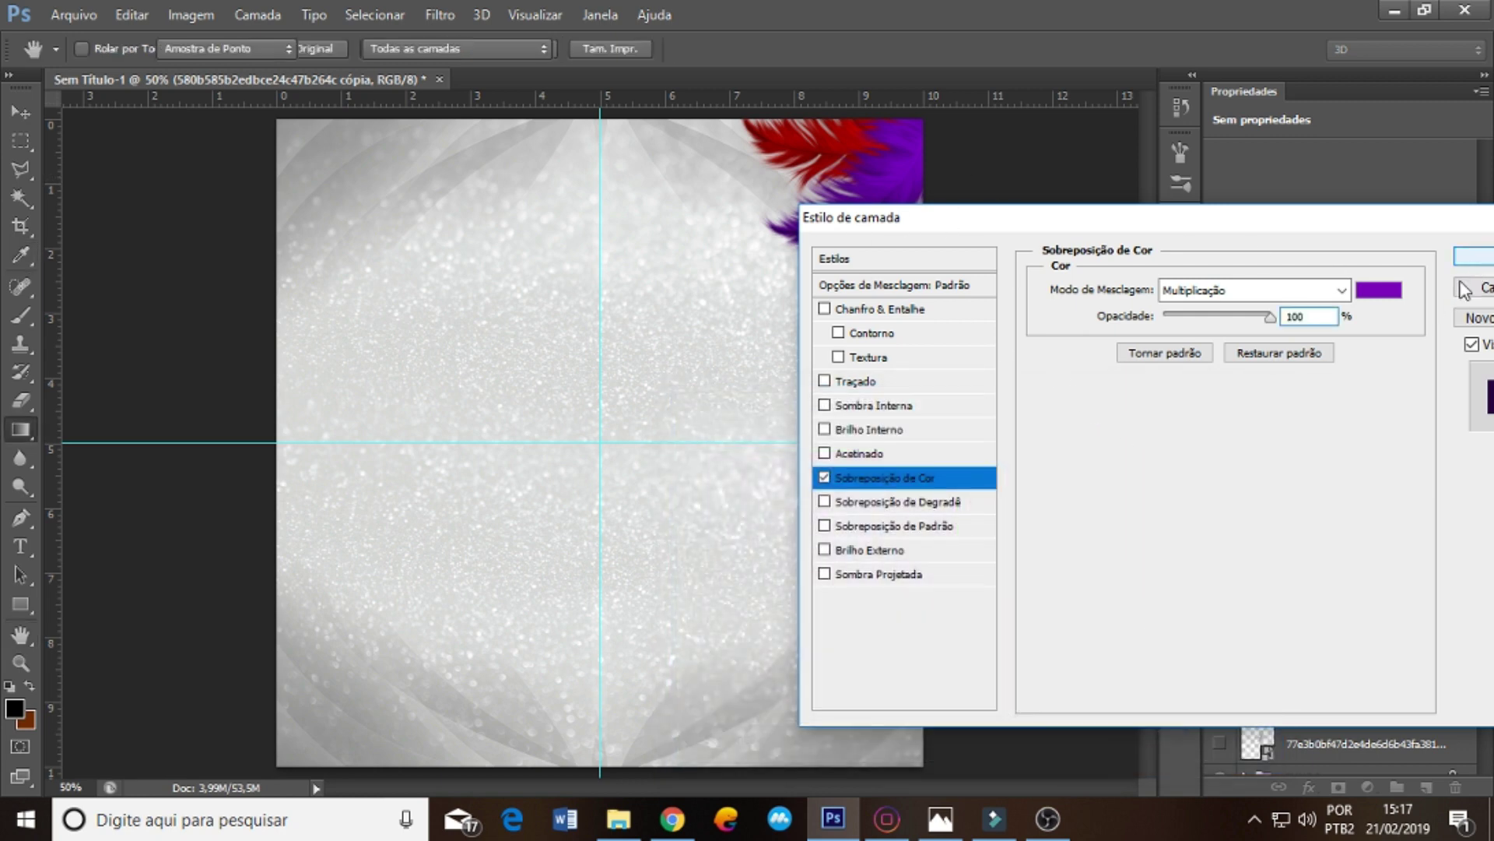
- Duplicate the purple feather, rotate and shrink it, and move its layer beneath
{"action": "left_click_drag", "start_coordinate": [907, 212], "coordinate": [915, 271]}
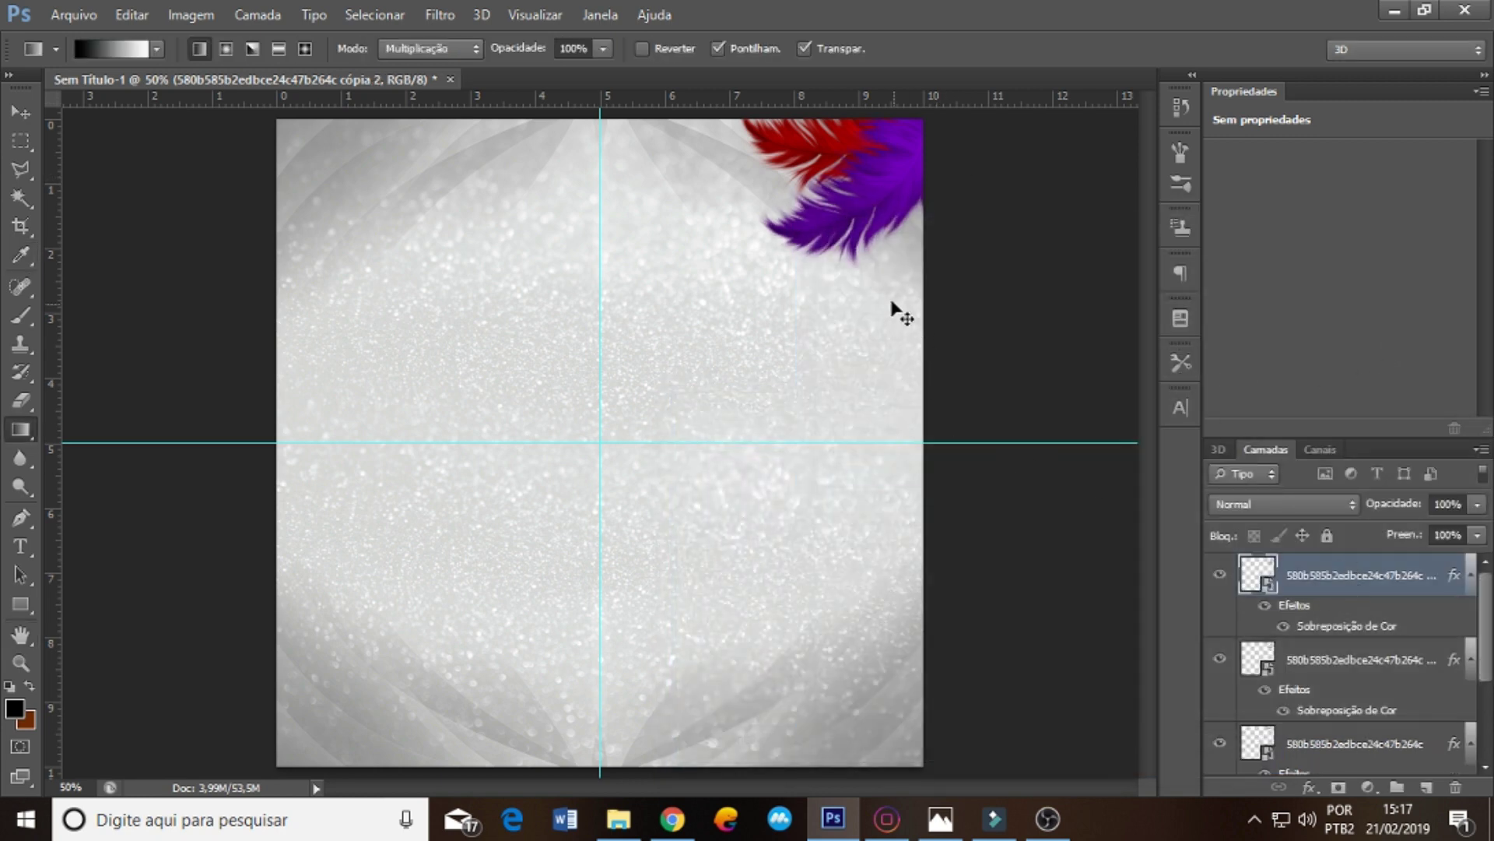
{"action": "key", "text": "ctrl+t"}
{"action": "left_click_drag", "start_coordinate": [1011, 269], "coordinate": [948, 109]}
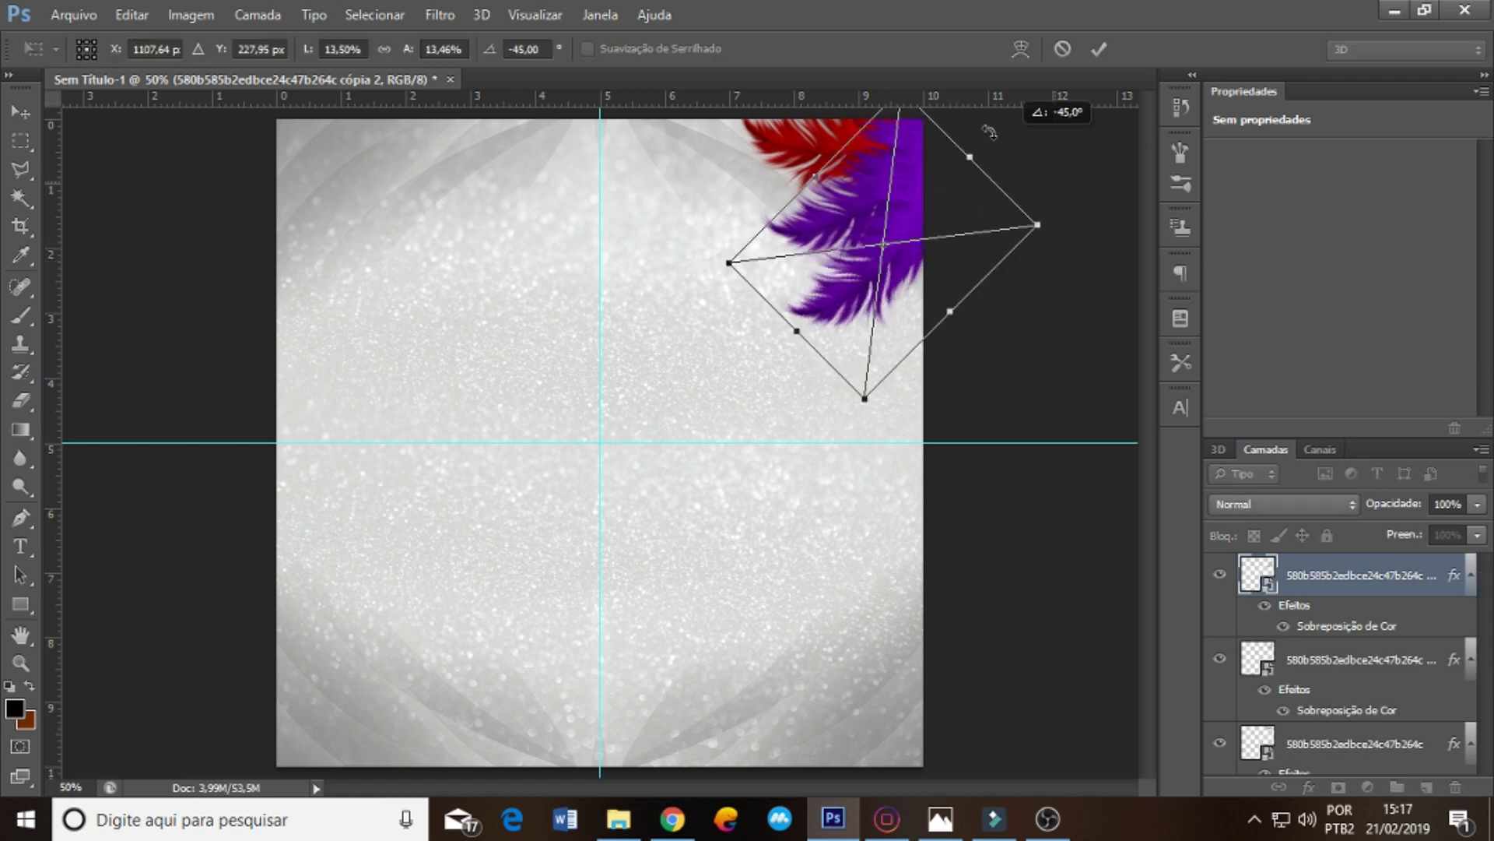
{"action": "mouse_move", "coordinate": [1012, 149]}
{"action": "left_mouse_down"}
{"action": "mouse_move", "coordinate": [911, 195]}
{"action": "mouse_move", "coordinate": [937, 251]}
{"action": "mouse_move", "coordinate": [948, 233]}
{"action": "left_mouse_up"}
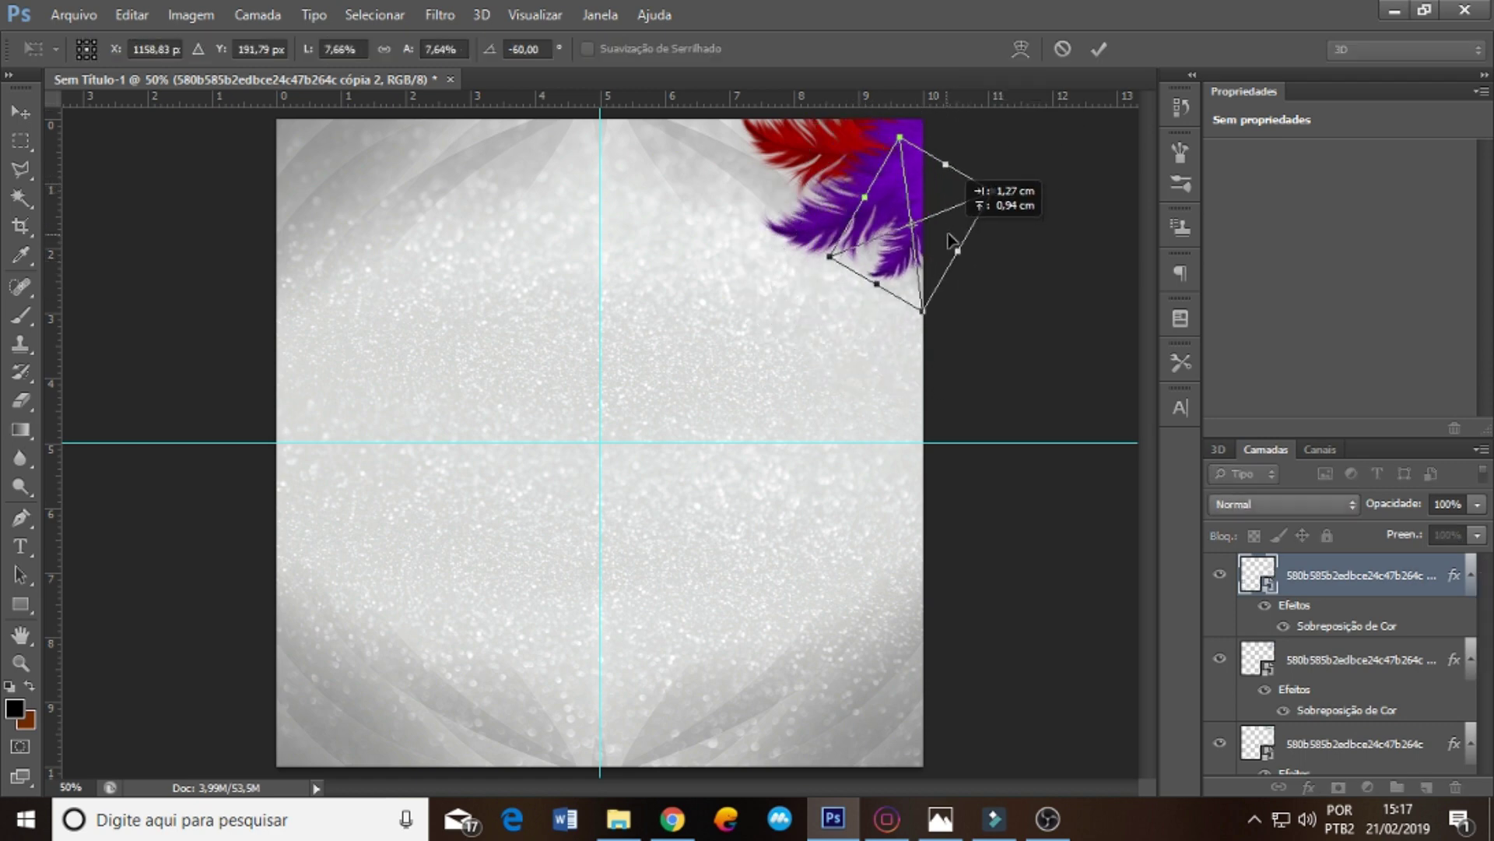
{"action": "key", "text": "g"}
{"action": "left_click_drag", "start_coordinate": [1280, 576], "coordinate": [1313, 732]}
- Recolour the new feather's Color Overlay to teal
{"action": "double_click", "coordinate": [1321, 712]}
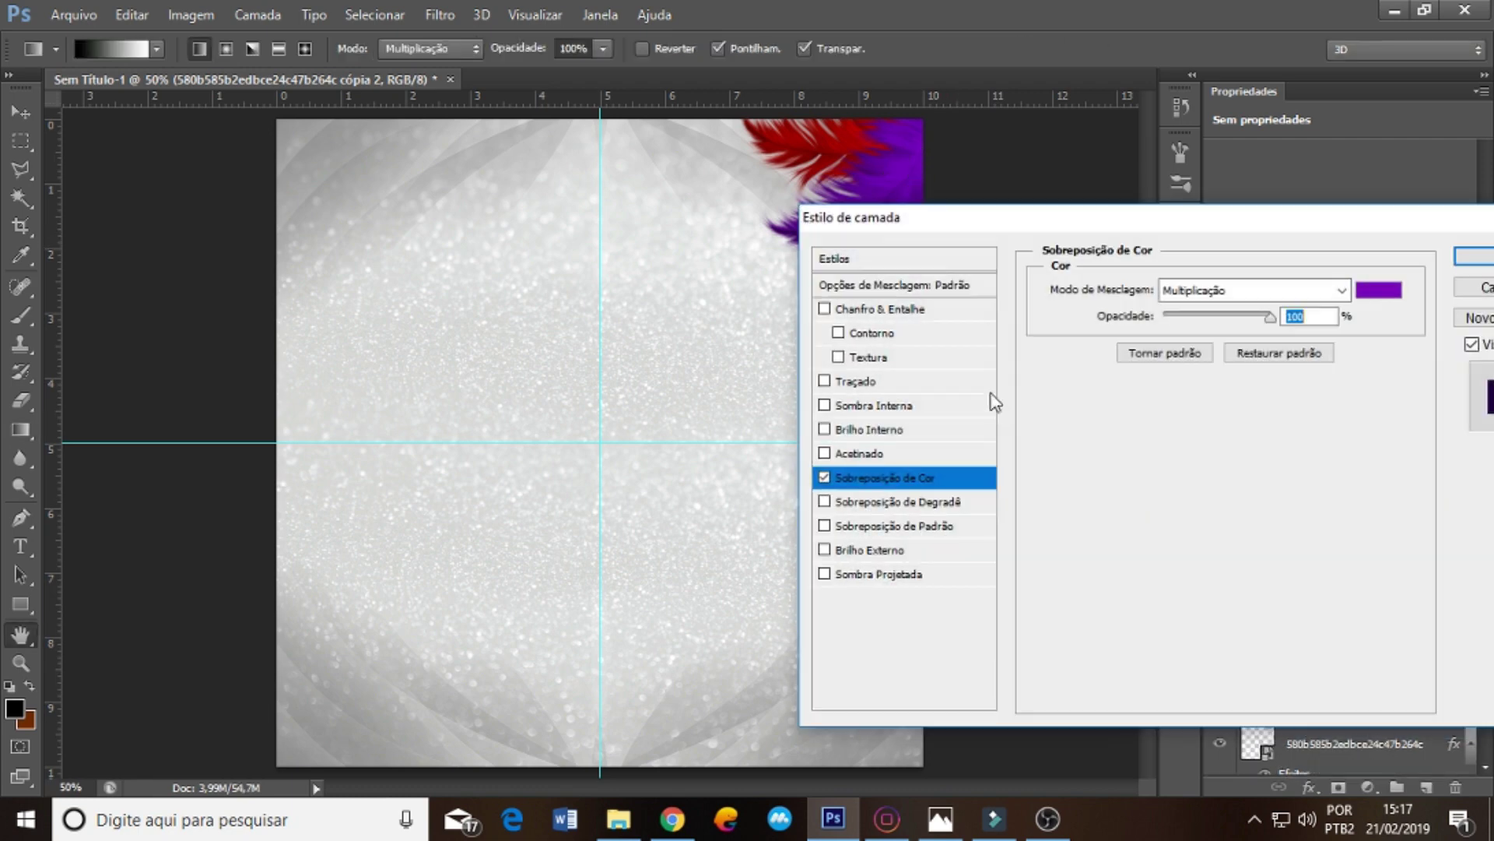
{"action": "left_click", "coordinate": [1379, 290]}
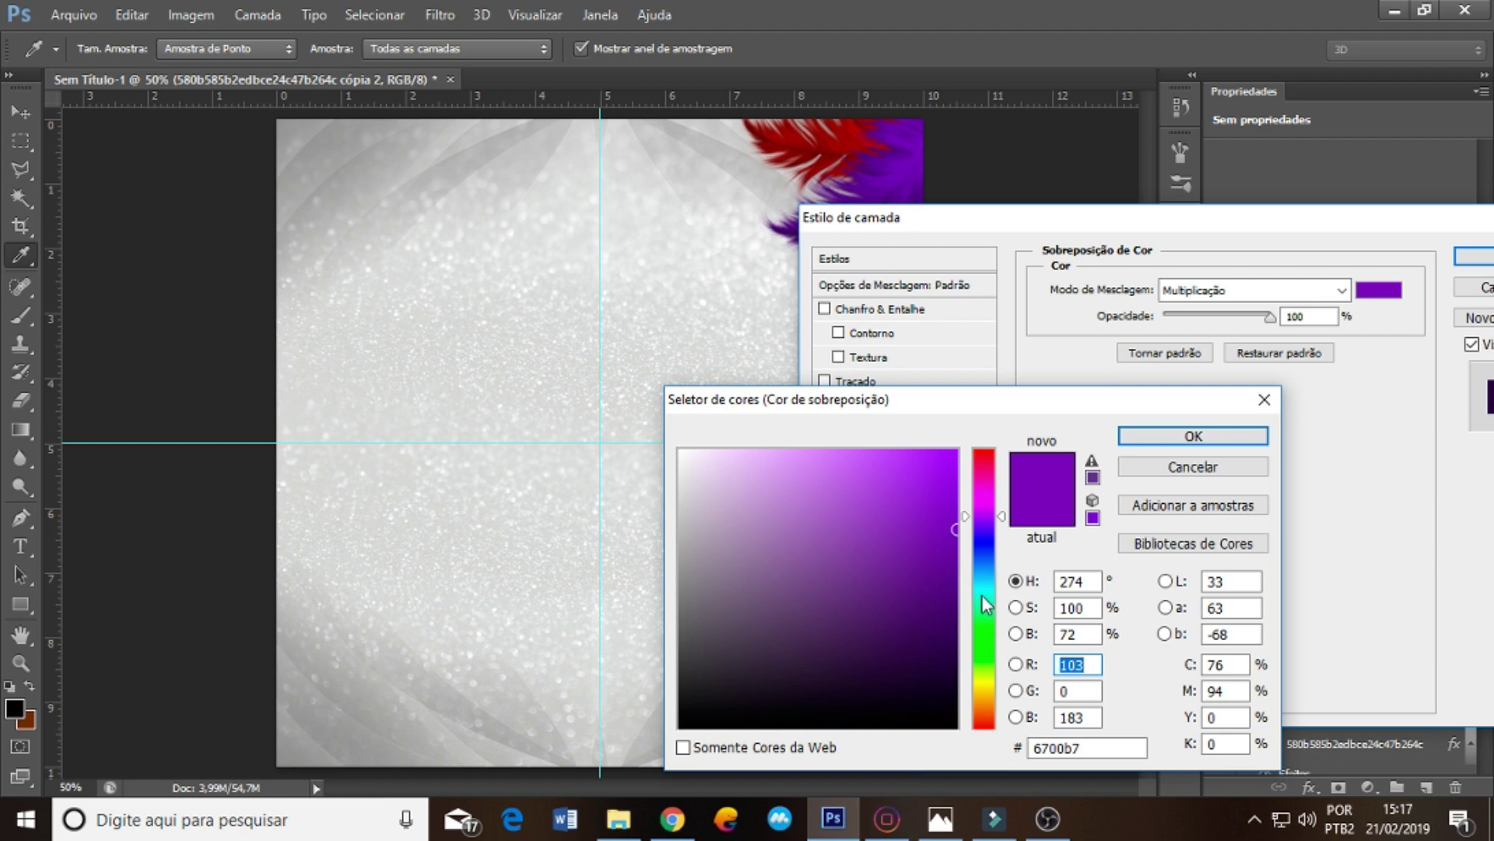
{"action": "left_click", "coordinate": [983, 596]}
{"action": "left_click", "coordinate": [1216, 429]}
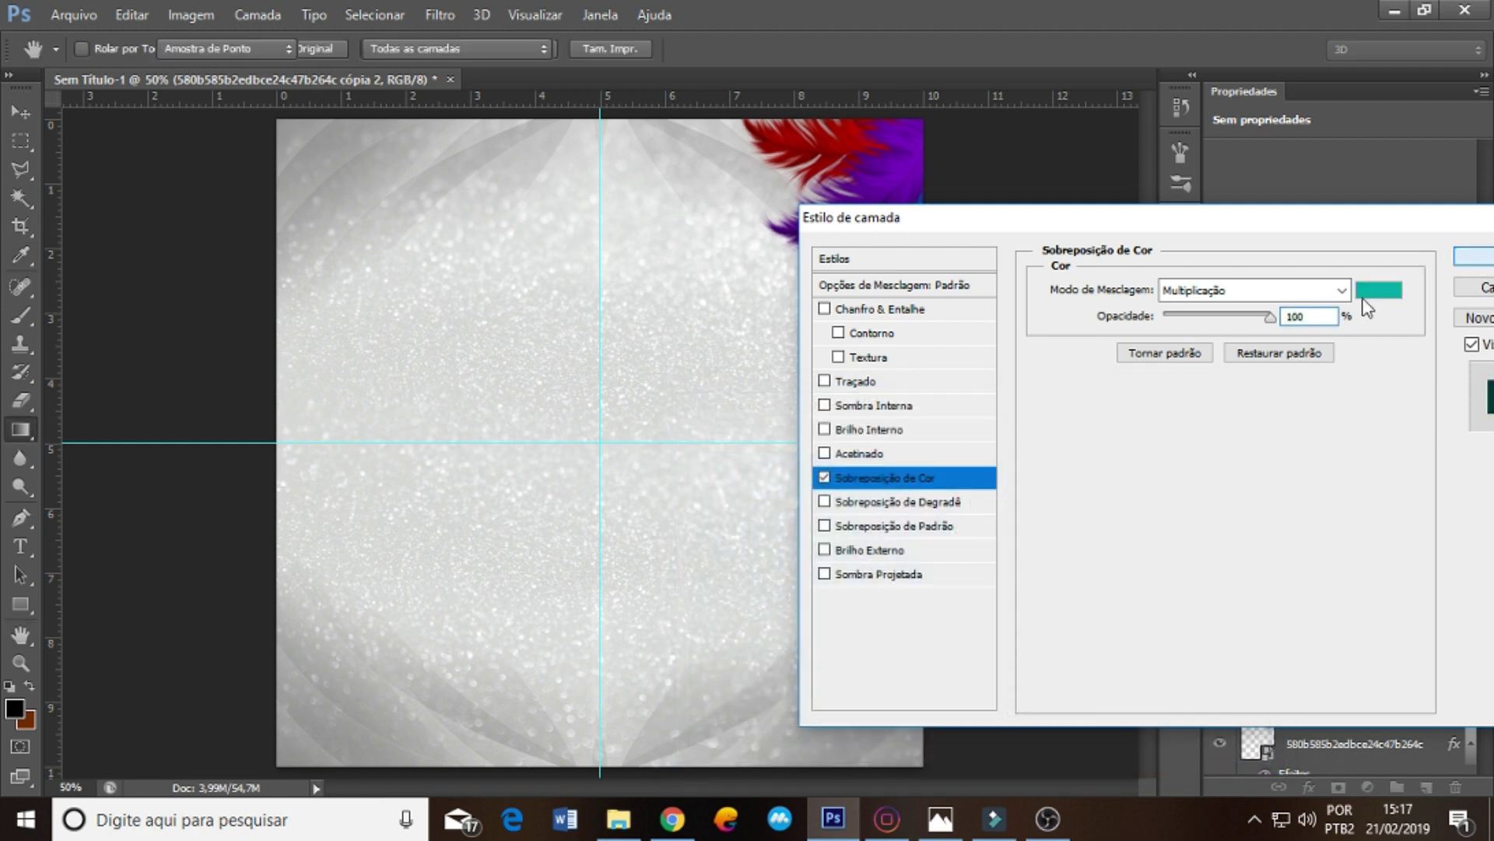
{"action": "key", "text": "Return"}
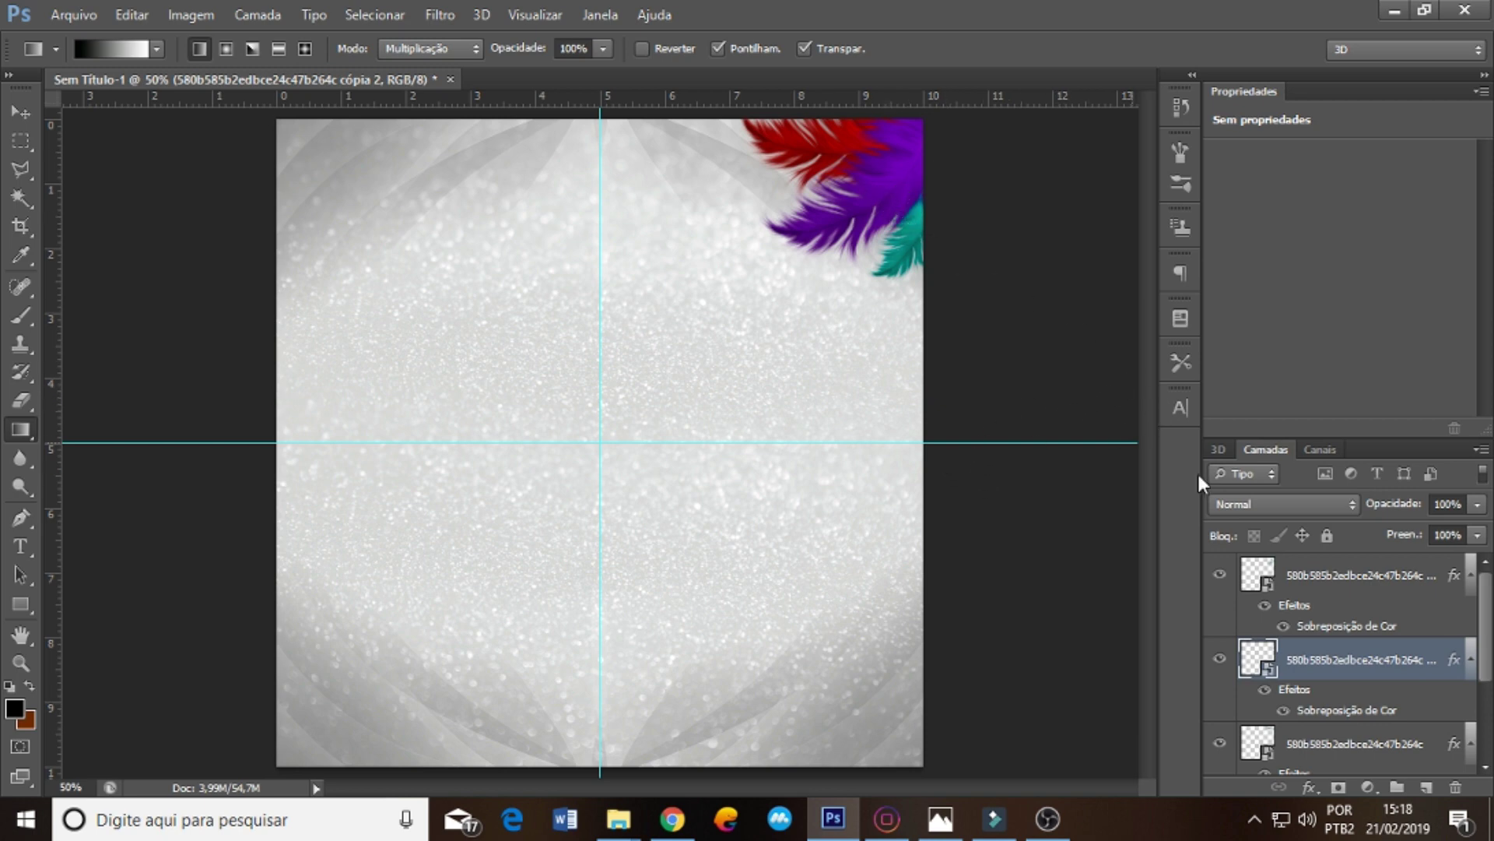
- Move the three feather layers down, scale them smaller and tilt them about 9°
{"action": "left_click", "coordinate": [1329, 577]}
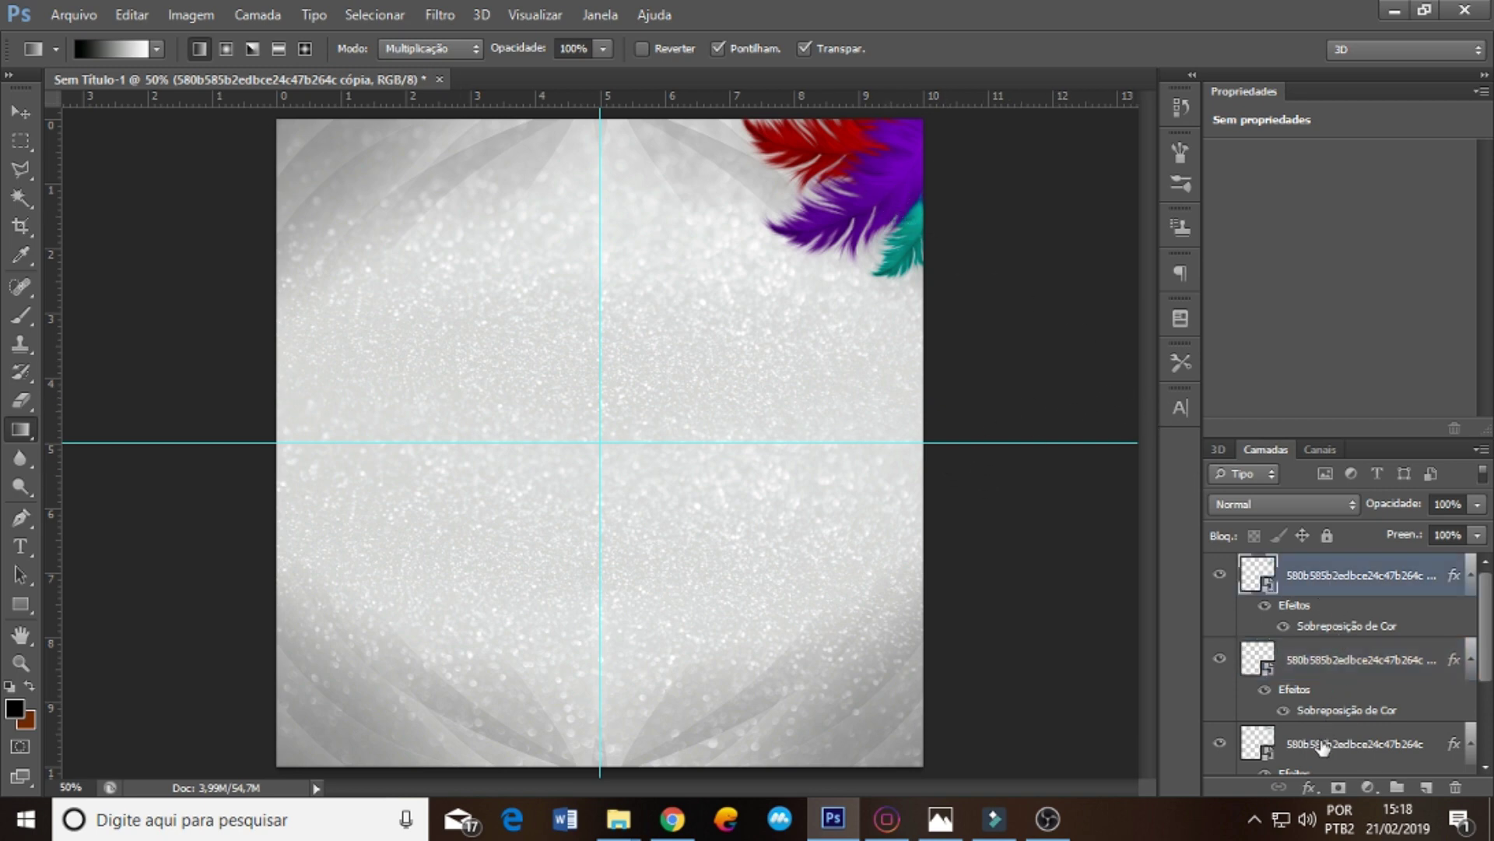
{"action": "left_click", "coordinate": [1323, 743], "text": "shift"}
{"action": "left_click_drag", "start_coordinate": [891, 238], "coordinate": [895, 366]}
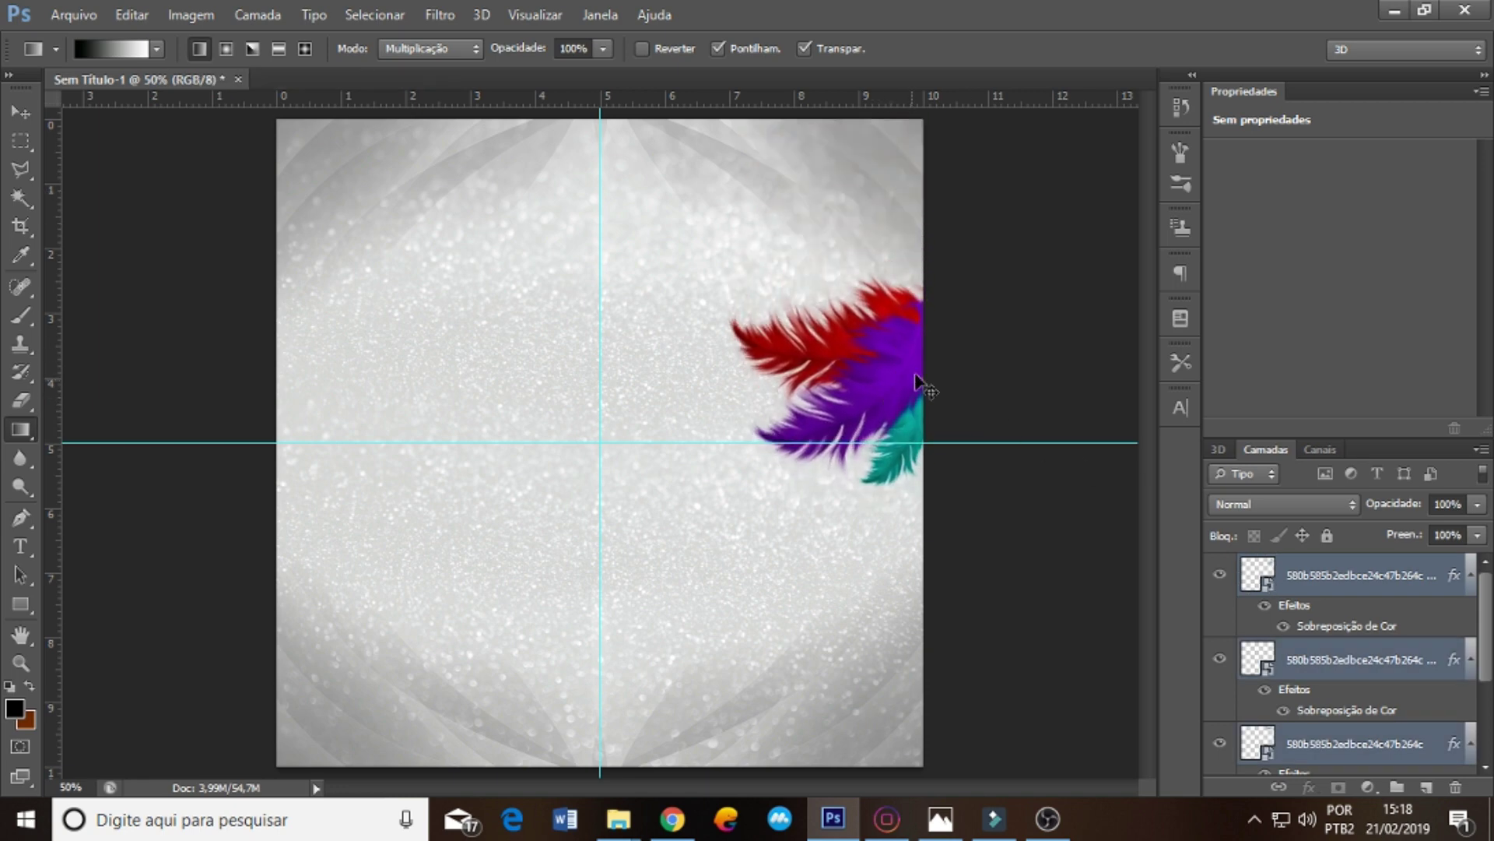
{"action": "key", "text": "ctrl+t"}
{"action": "mouse_move", "coordinate": [991, 247]}
{"action": "left_mouse_down"}
{"action": "mouse_move", "coordinate": [926, 306]}
{"action": "mouse_move", "coordinate": [910, 289]}
{"action": "left_mouse_up"}
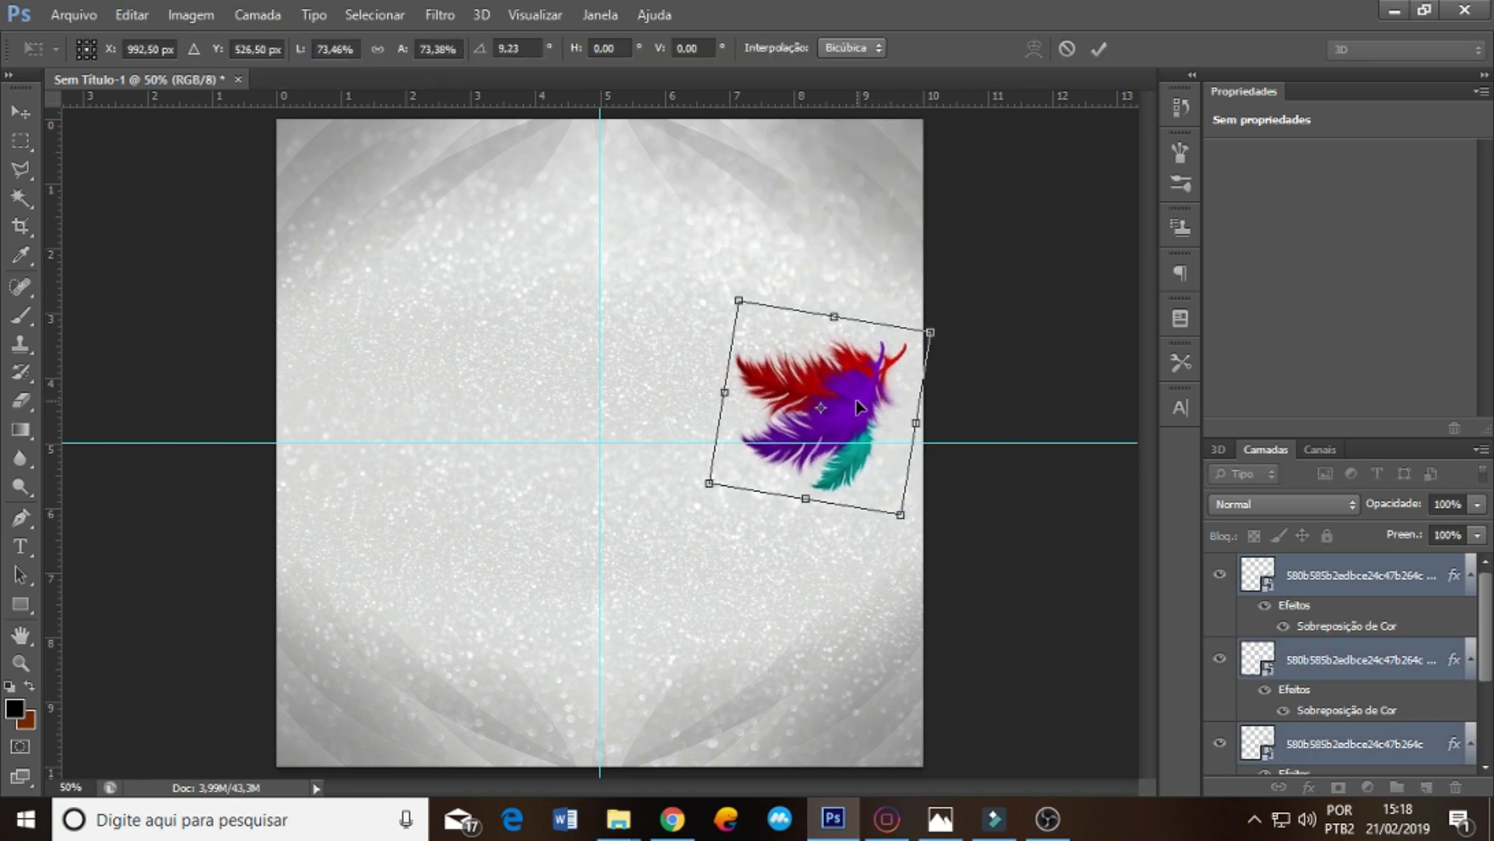
{"action": "left_click_drag", "start_coordinate": [859, 403], "coordinate": [917, 375]}
{"action": "key", "text": "g"}
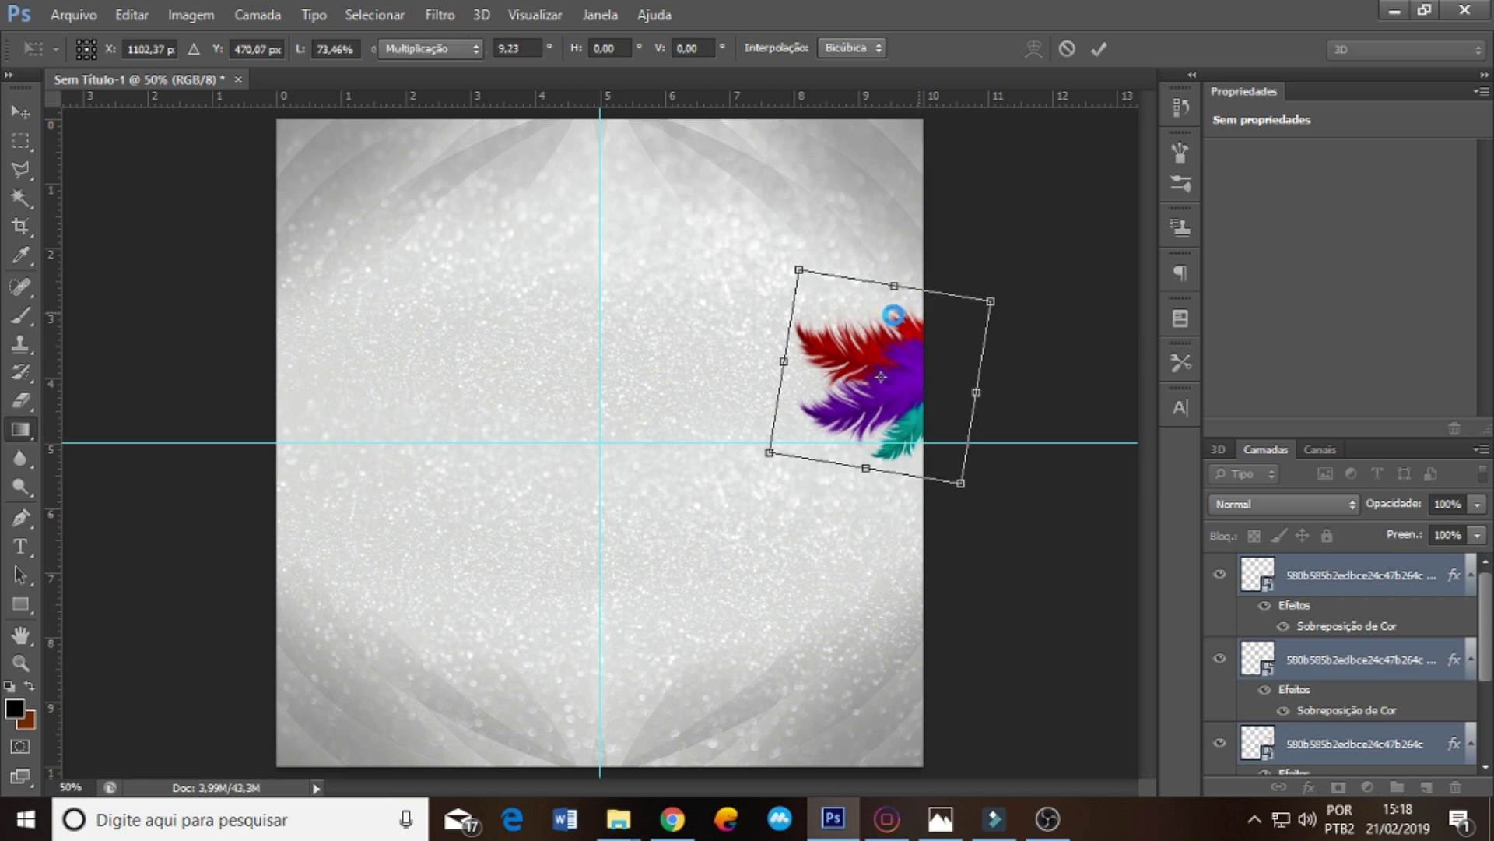
- Toggle the teal and purple feather layers' visibility to identify them
{"action": "left_click", "coordinate": [1308, 667]}
{"action": "left_click", "coordinate": [1220, 658]}
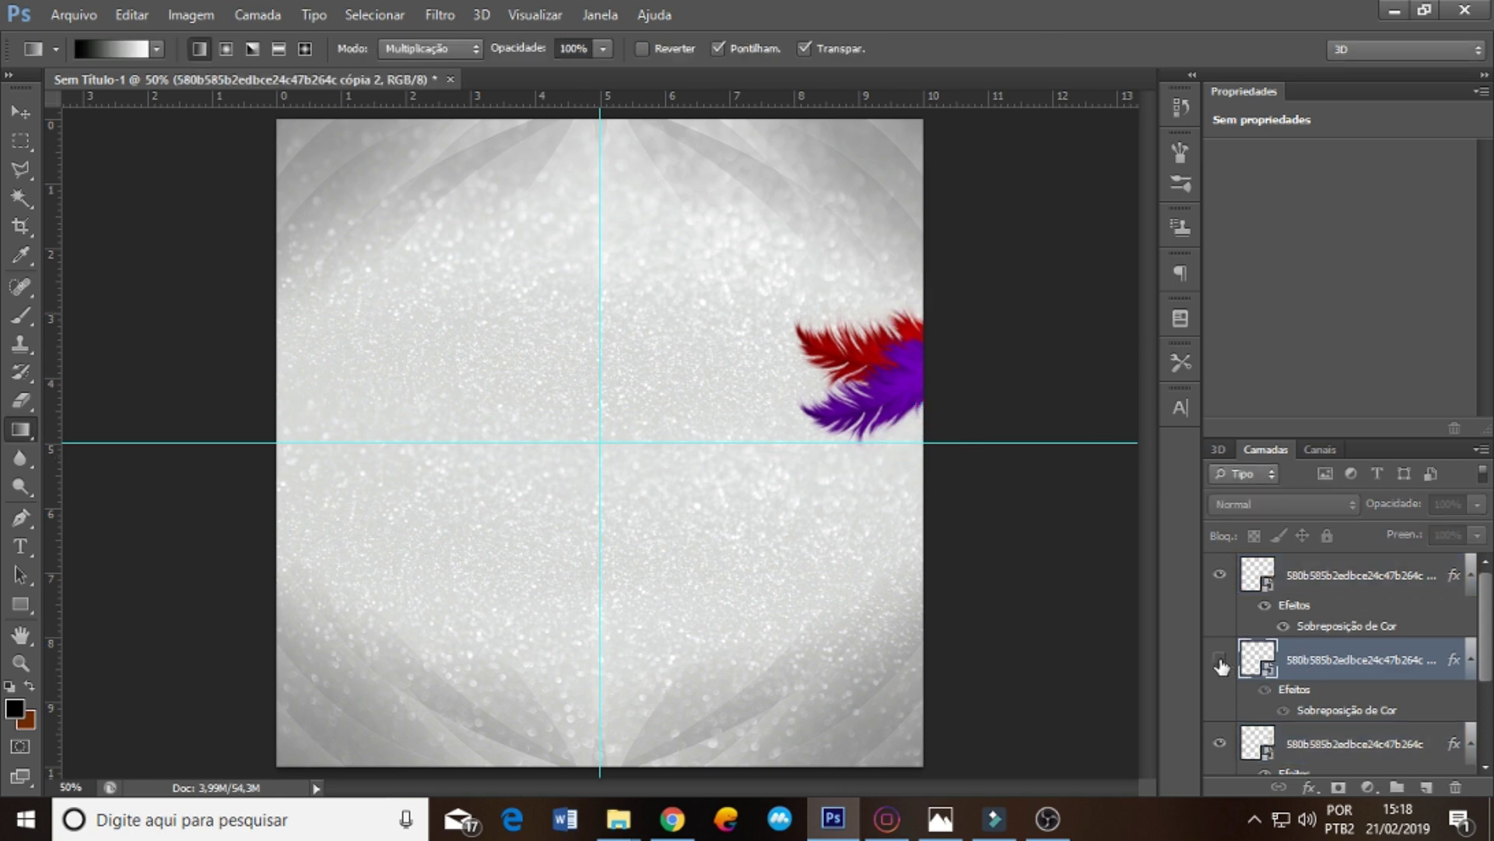
{"action": "left_click", "coordinate": [1220, 575]}
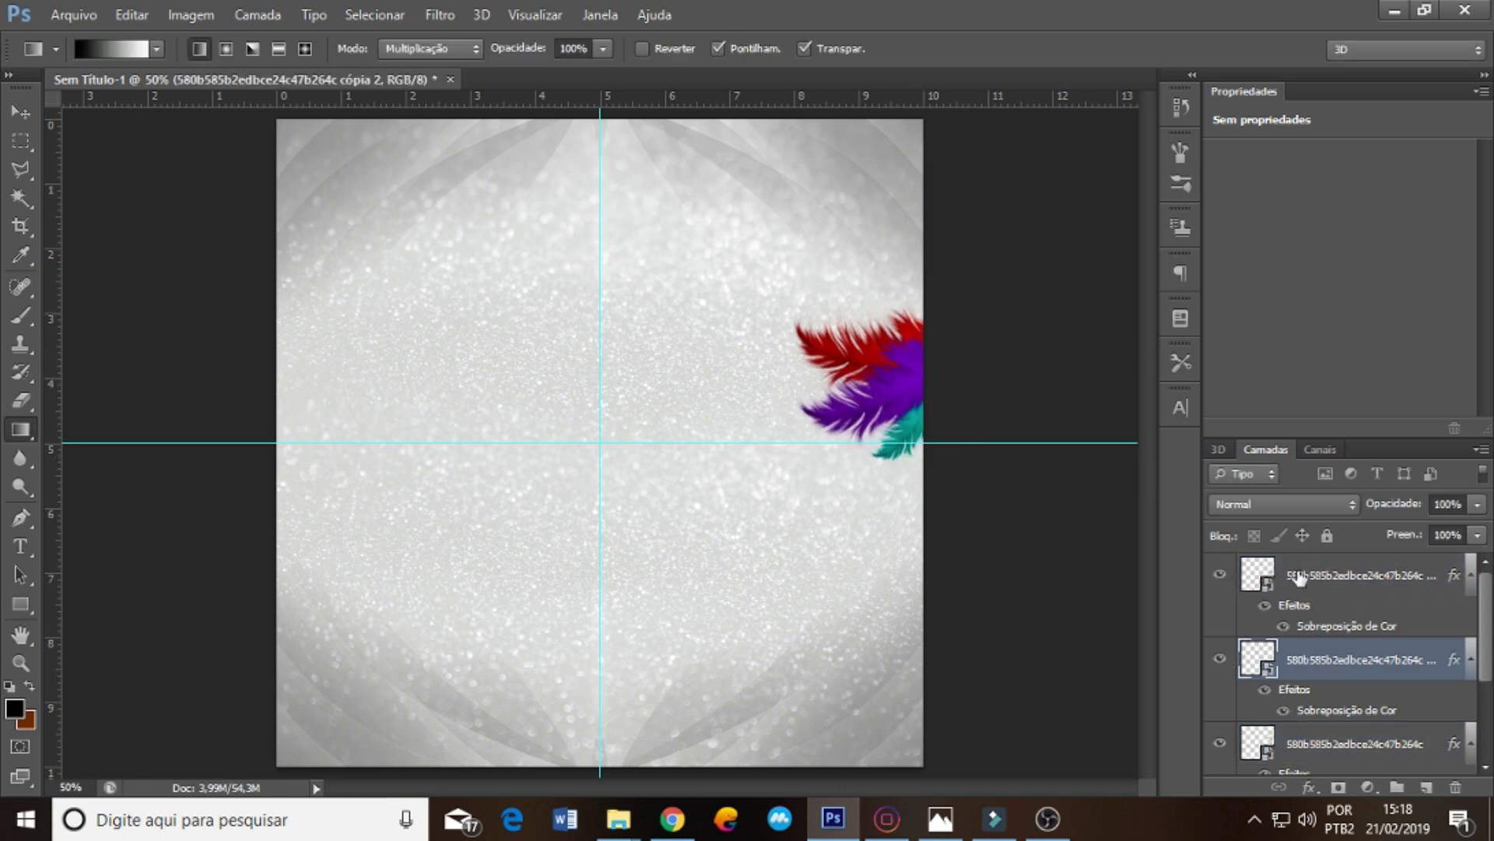
- Rename the purple feather's layer to 'Pena Roxa'
{"action": "left_click", "coordinate": [1323, 580]}
{"action": "left_click", "coordinate": [1302, 748], "text": "ctrl"}
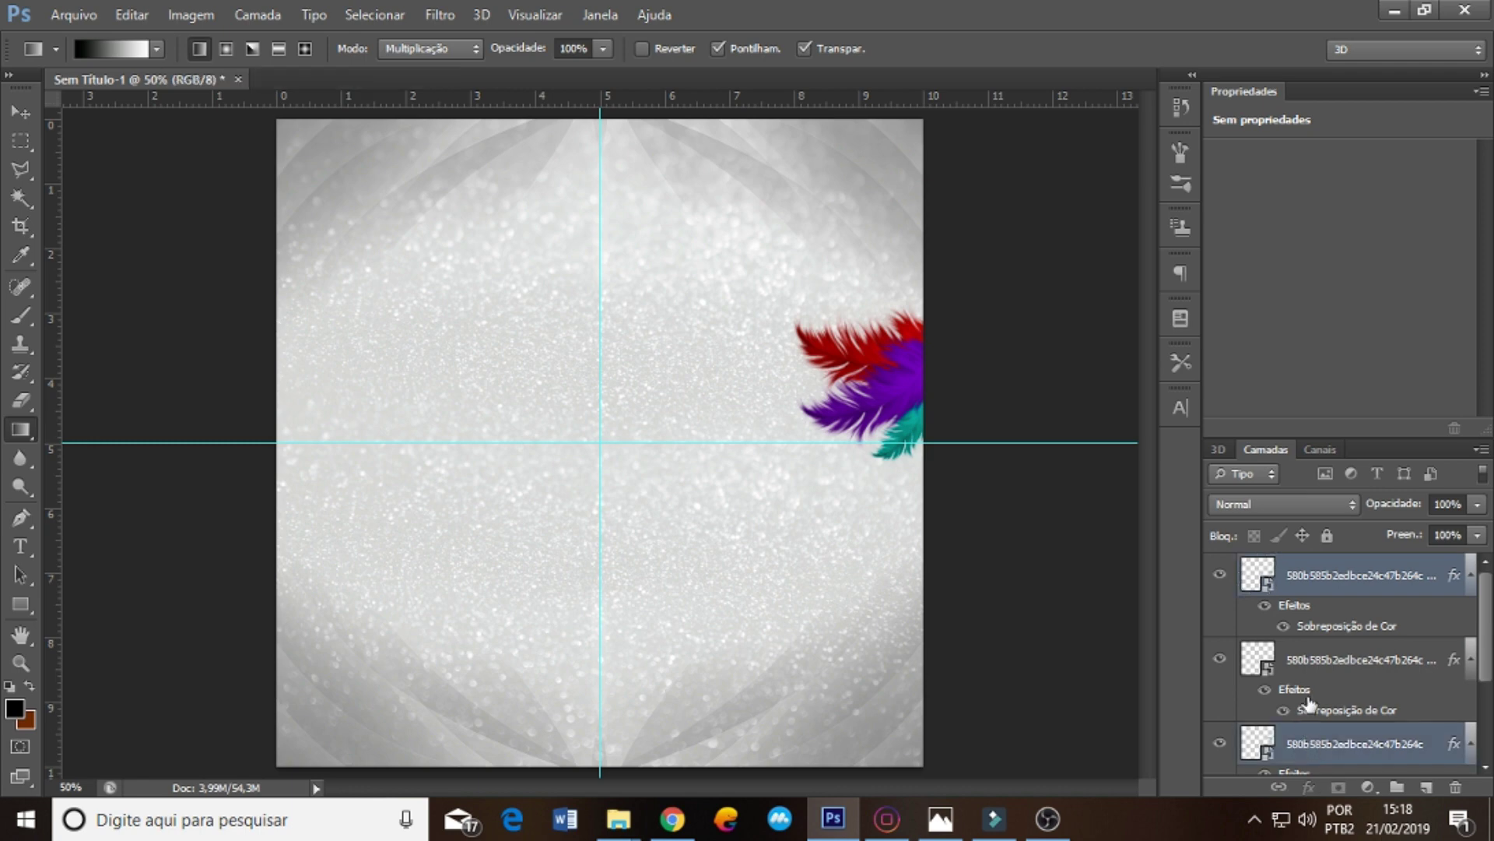
{"action": "double_click", "coordinate": [1329, 576]}
{"action": "left_click", "coordinate": [1219, 576]}
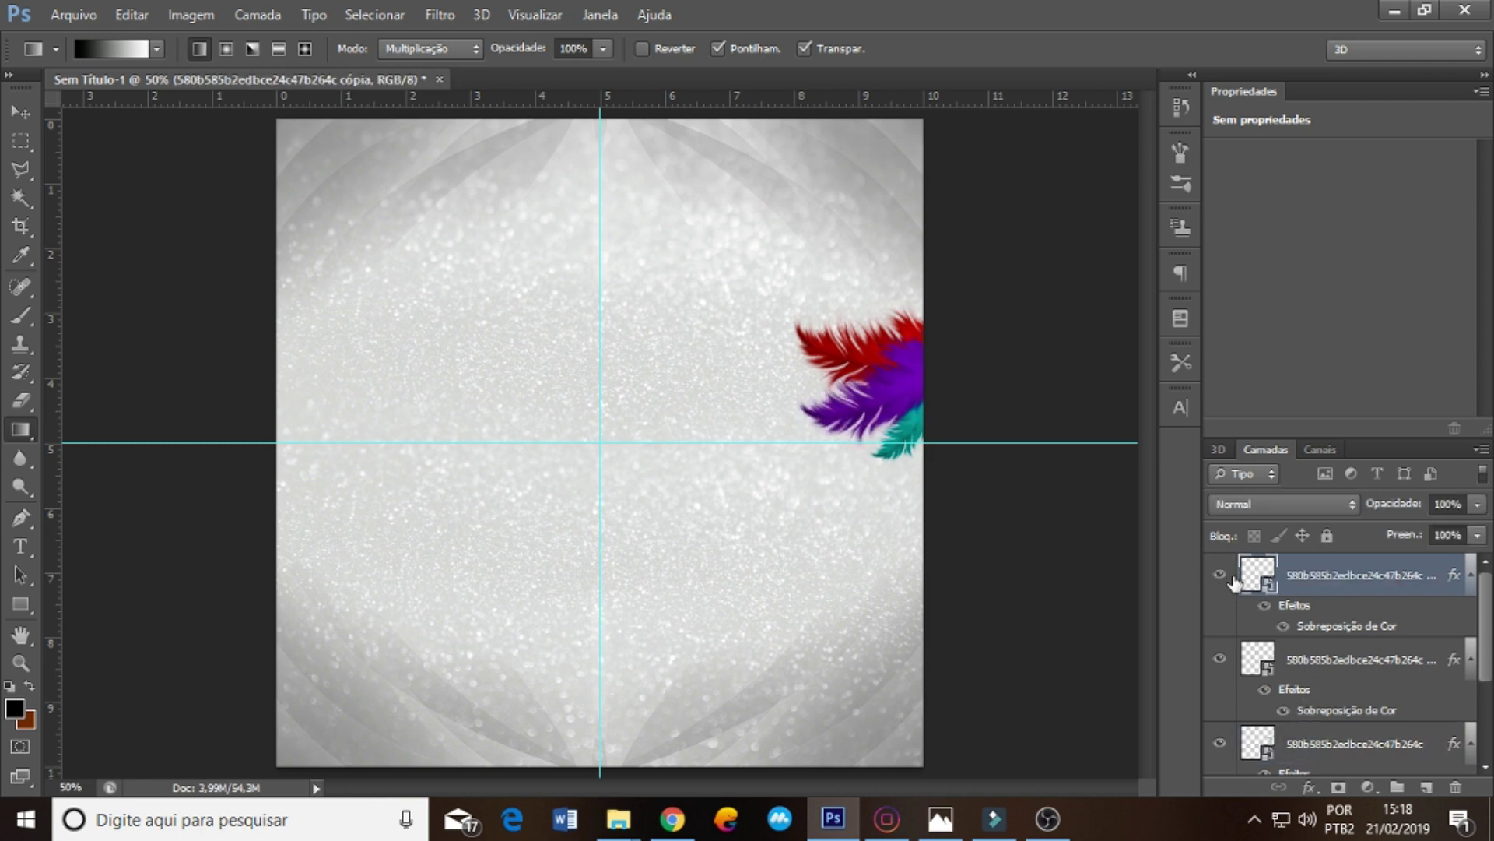
{"action": "double_click", "coordinate": [1340, 575]}
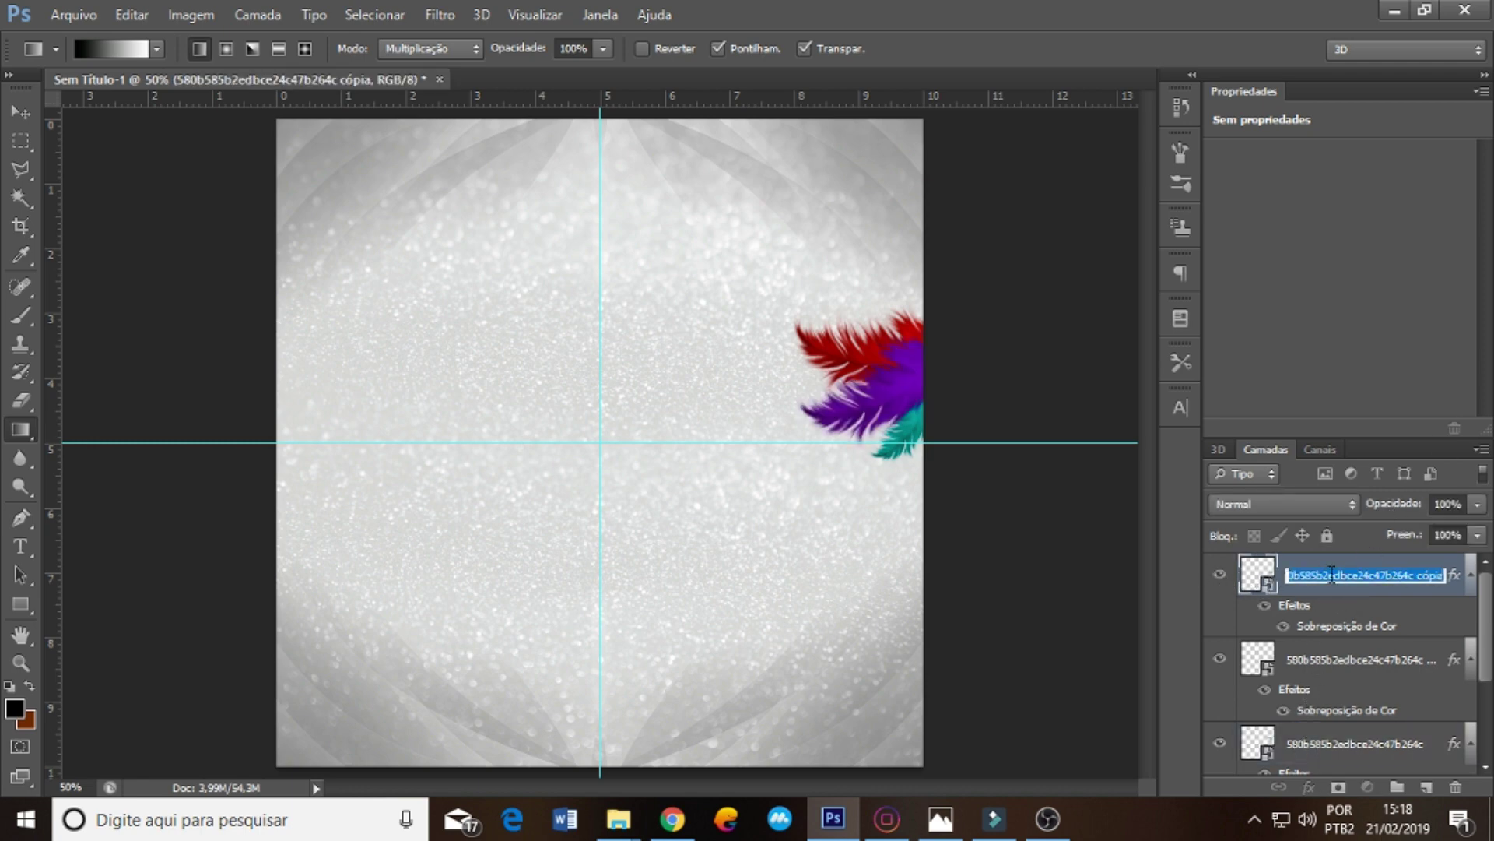
{"action": "type", "text": "Pena Roxa"}
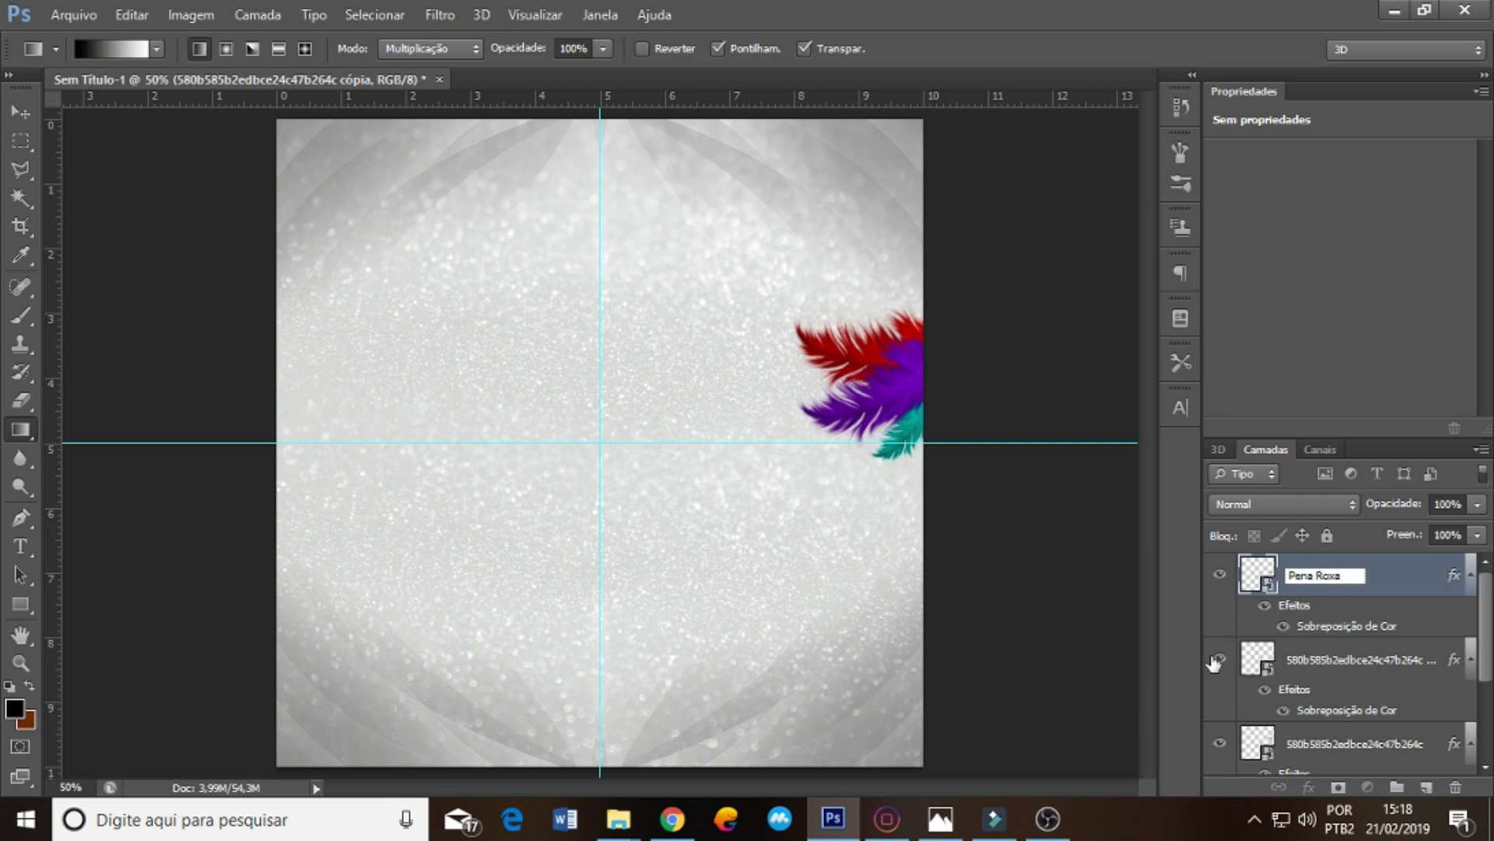
{"action": "left_click", "coordinate": [1219, 658]}
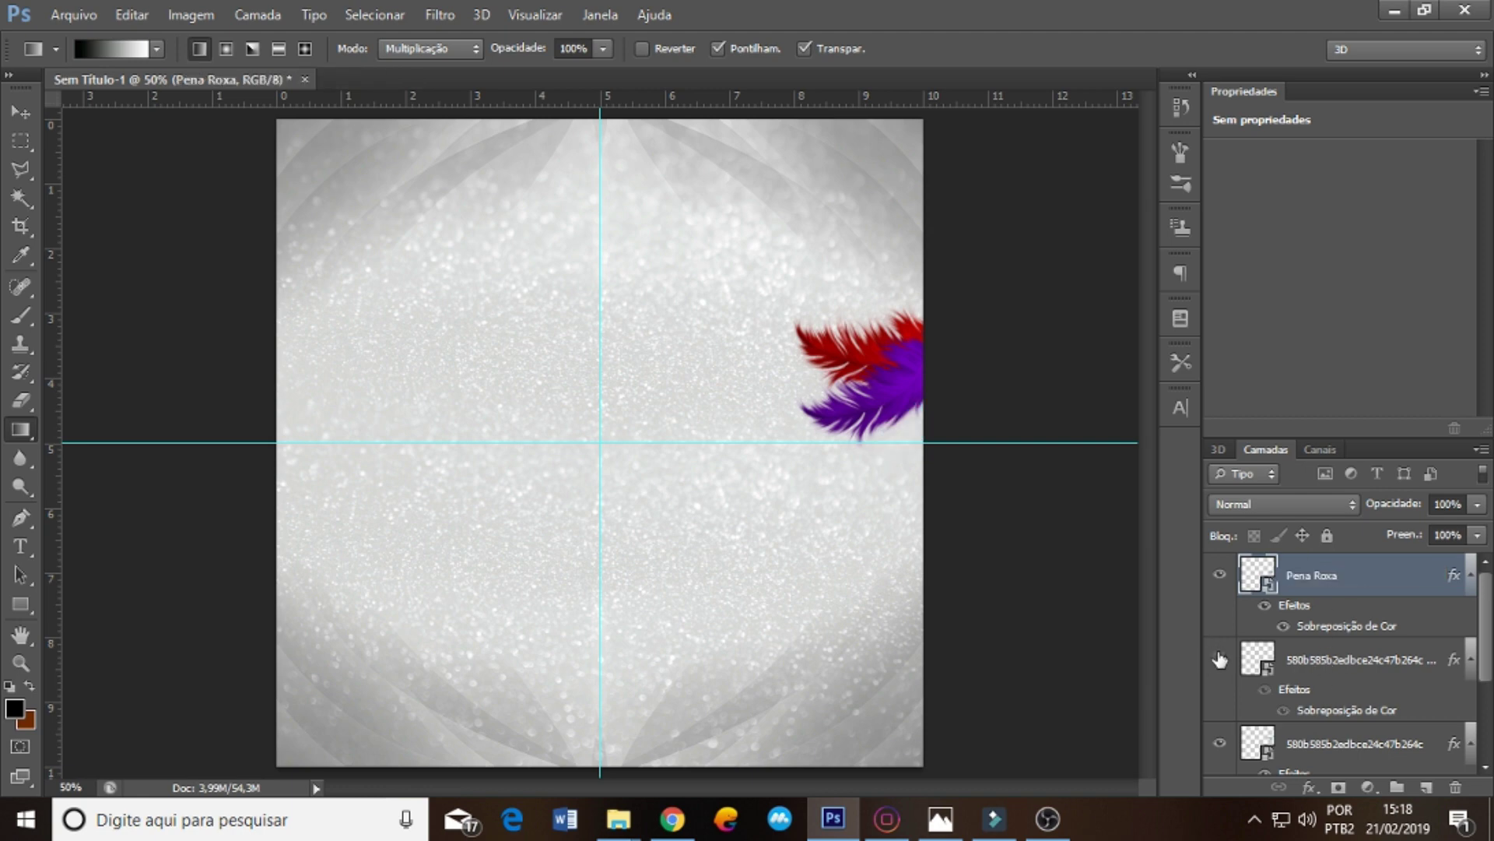
- Rename the teal and red feather layers to 'Pena Azul' and 'Pena Vermelha'
{"action": "double_click", "coordinate": [1315, 669]}
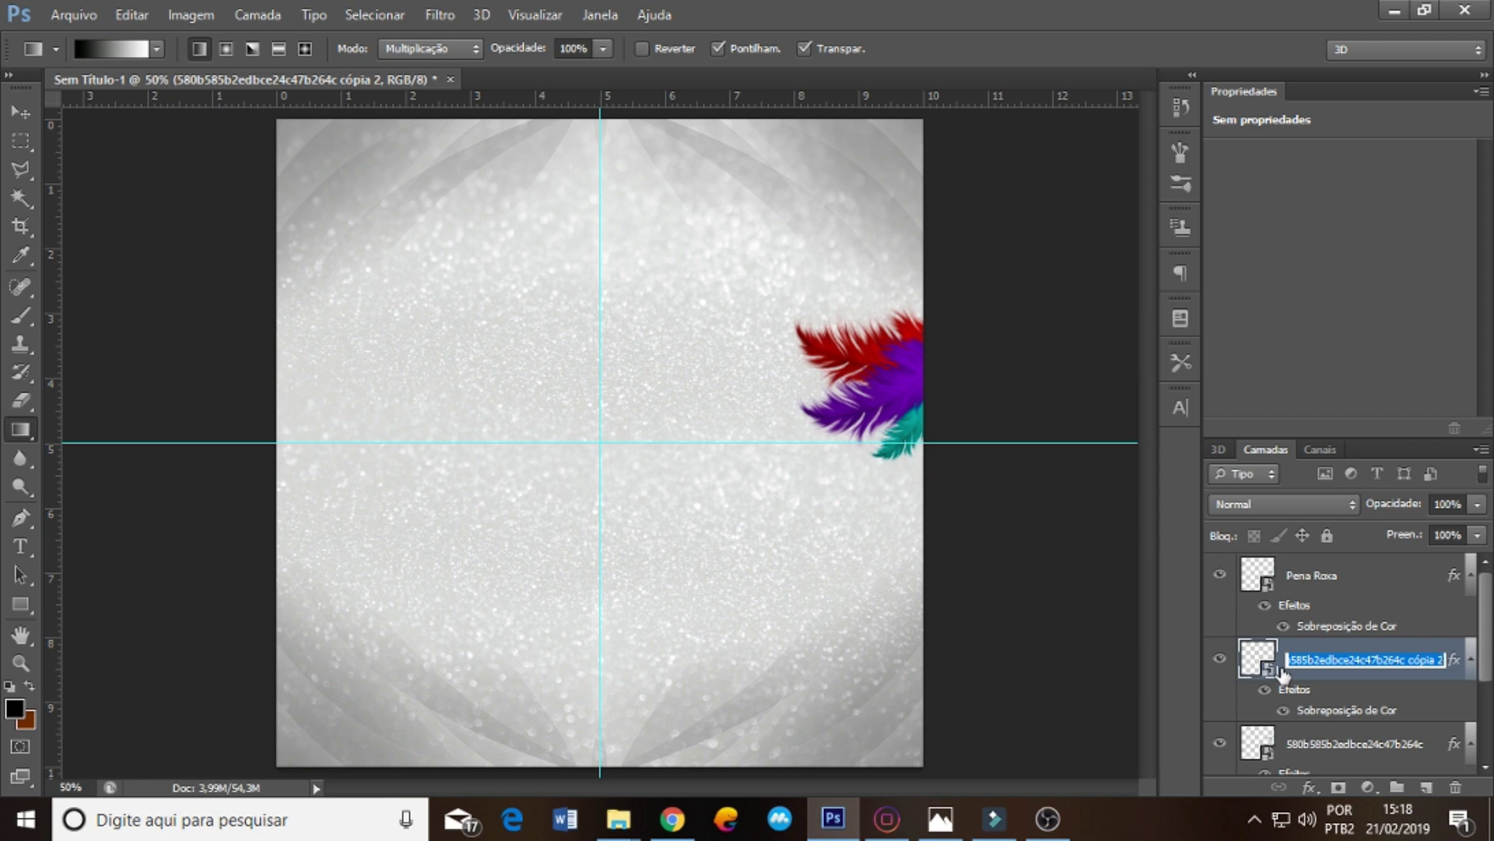
{"action": "type", "text": "Pena Azul"}
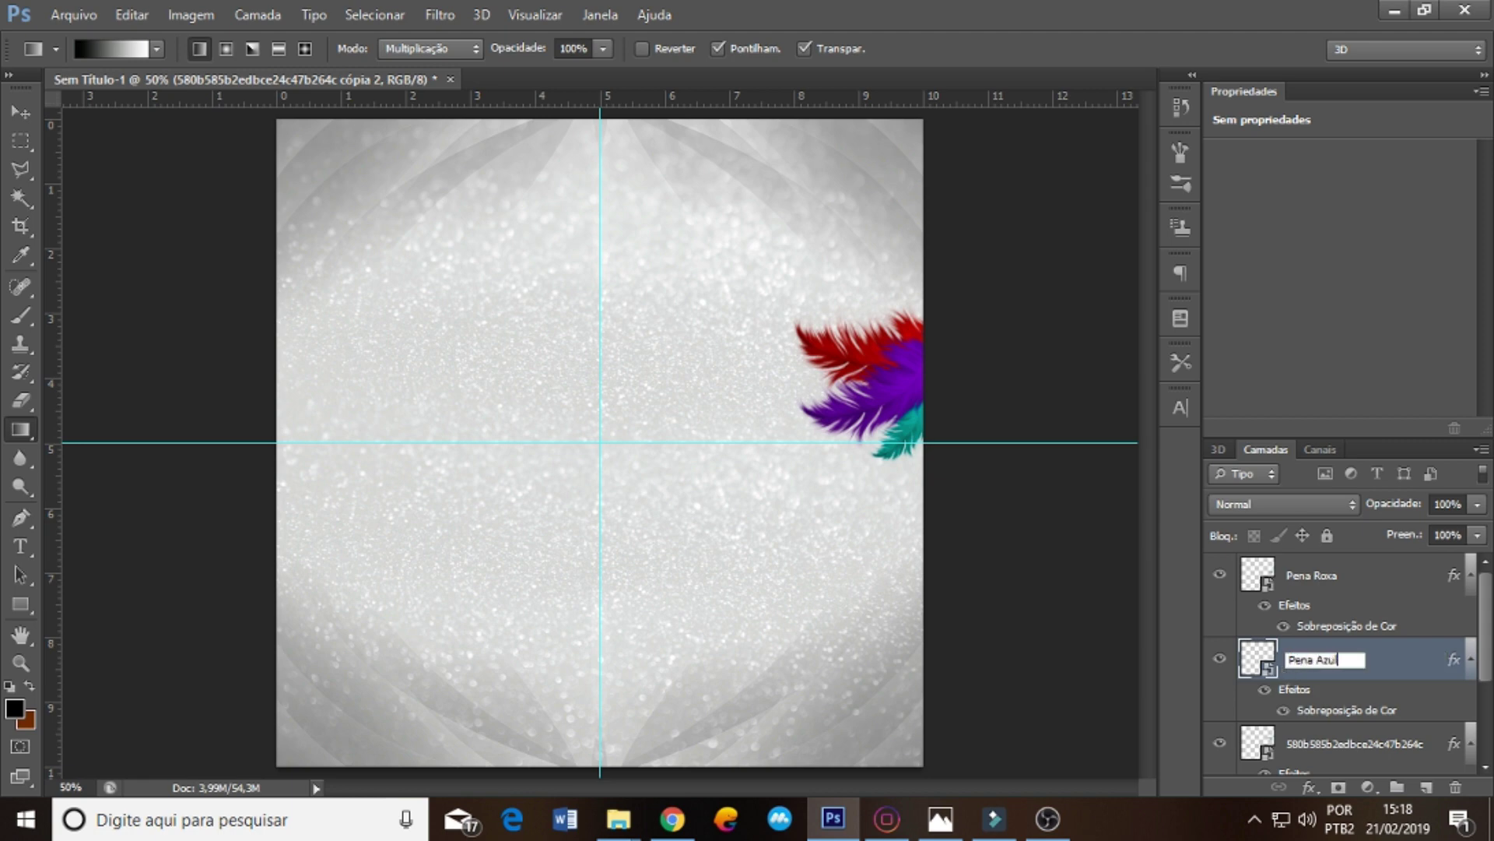
{"action": "left_click", "coordinate": [1305, 751]}
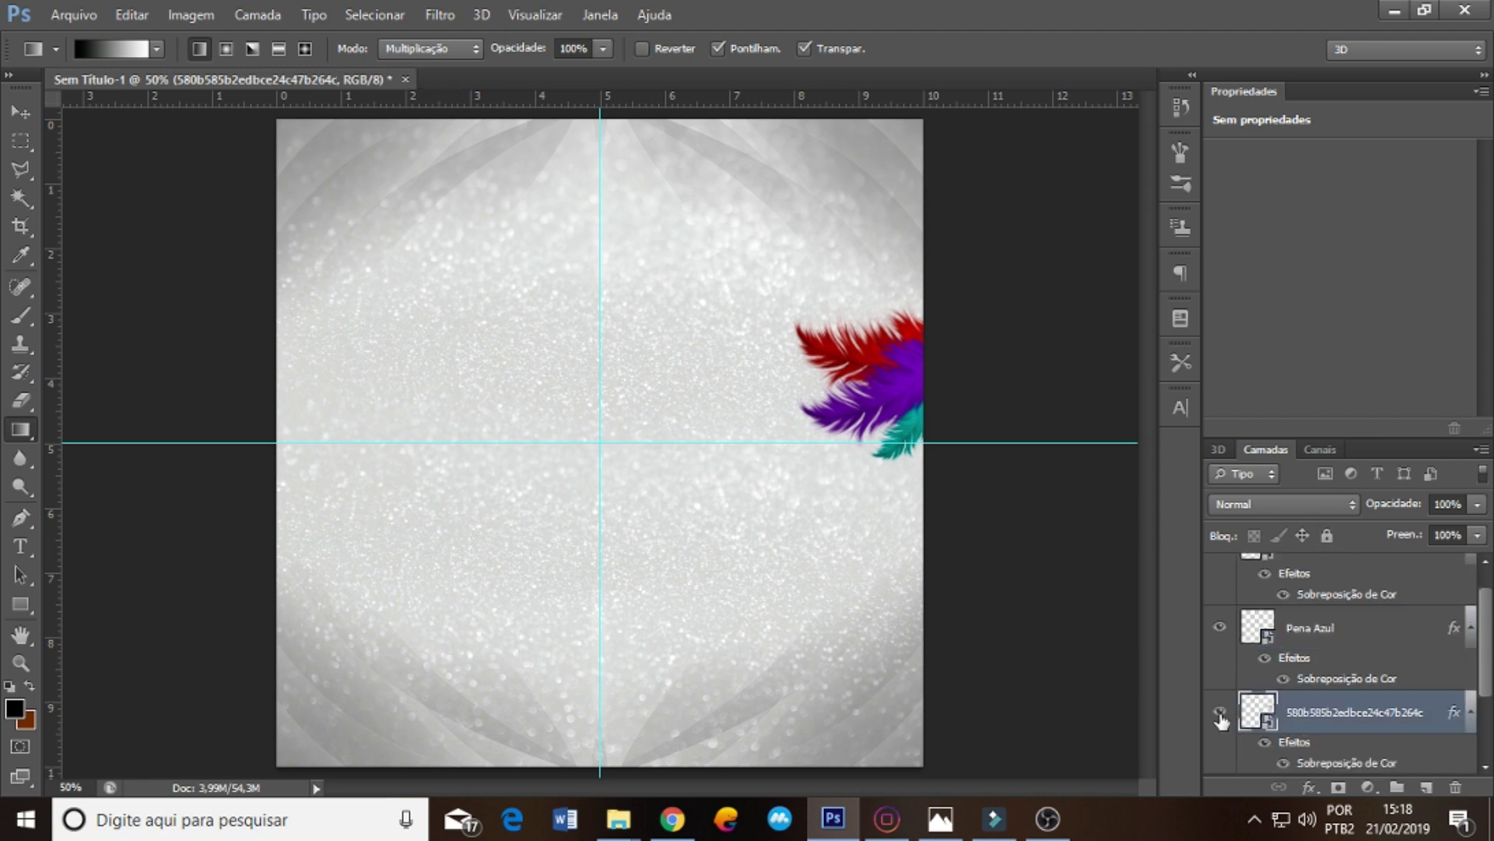
{"action": "left_click", "coordinate": [1220, 713]}
{"action": "double_click", "coordinate": [1325, 715]}
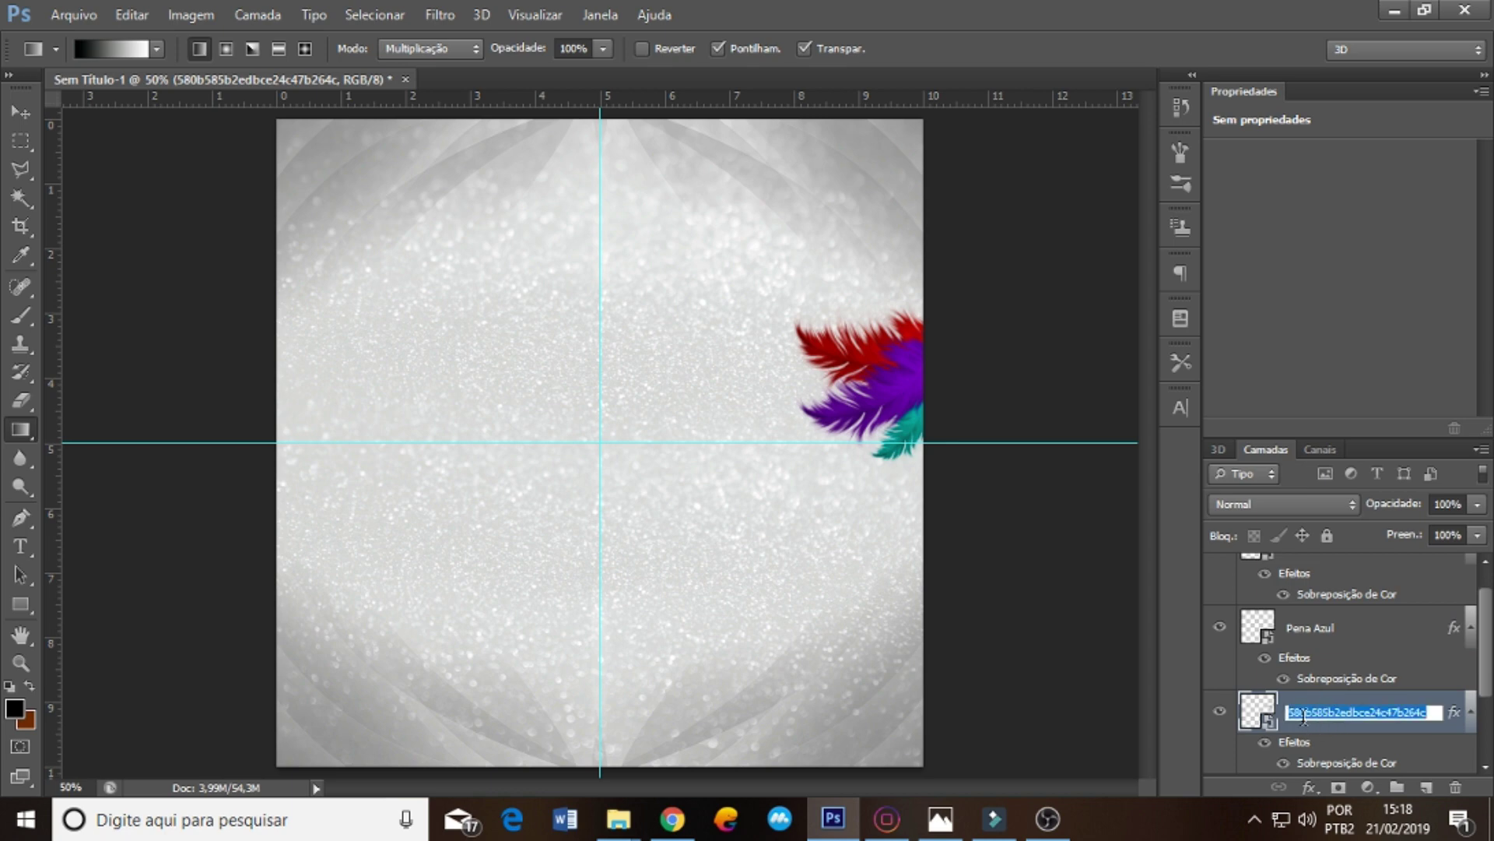
{"action": "type", "text": "Pena V"}
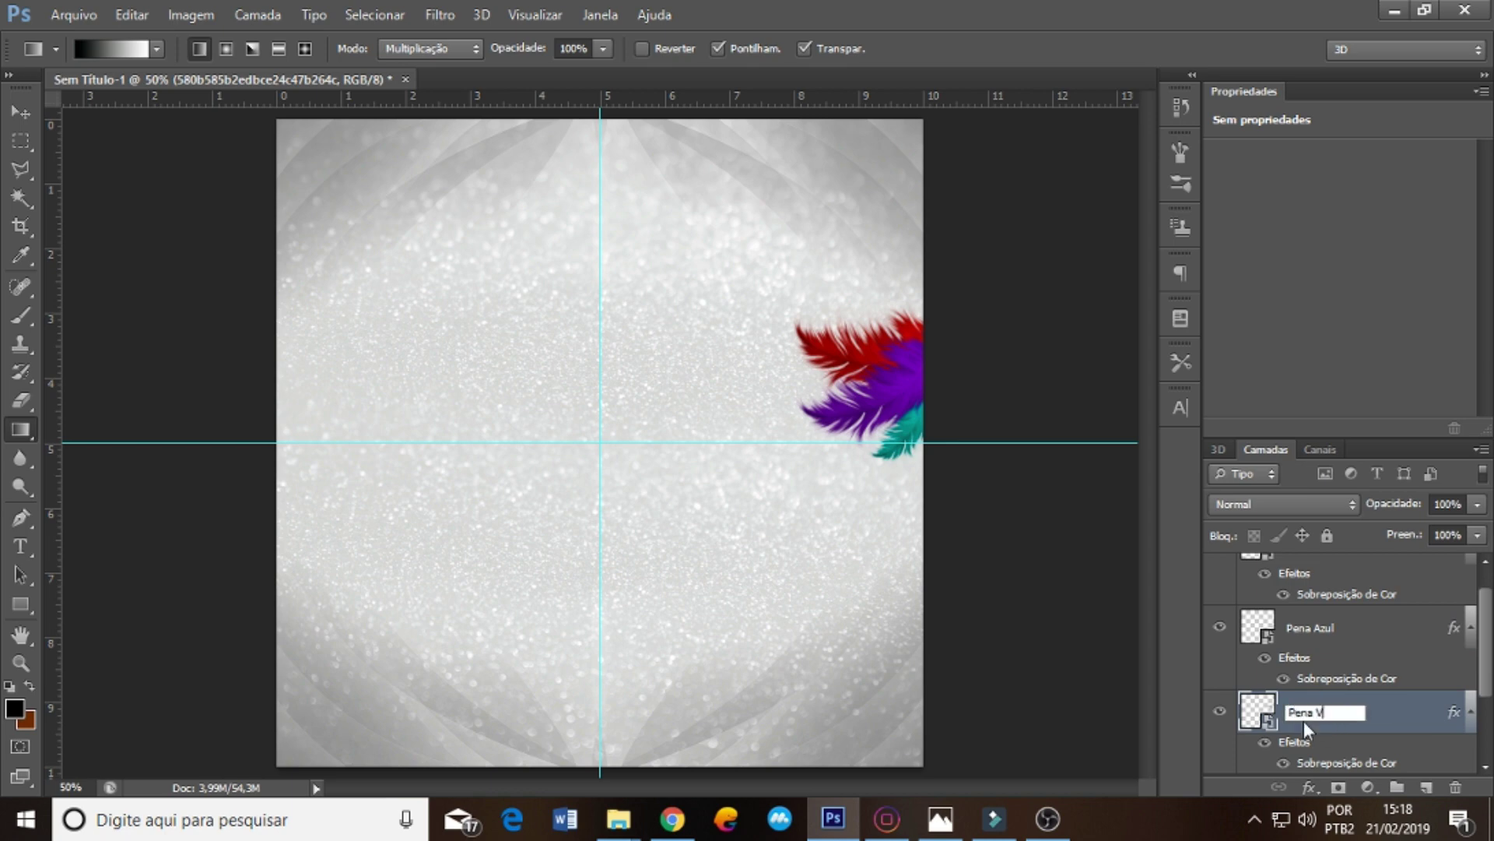
{"action": "type", "text": "erma"}
{"action": "type", "text": "lha"}
{"action": "left_click", "coordinate": [1387, 723]}
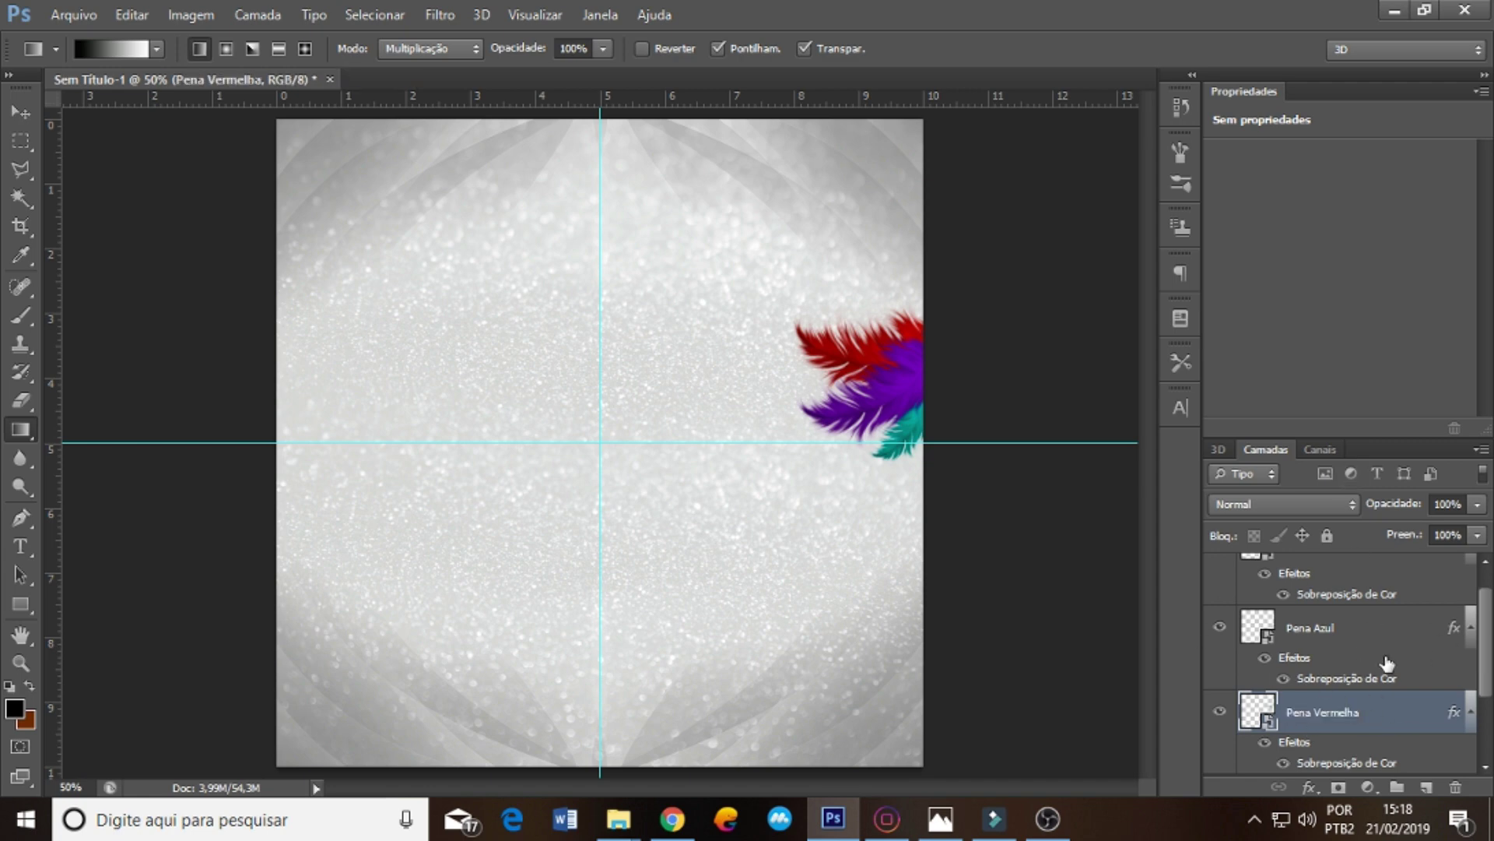
- Group the three feather layers into a group named 'Penas'
{"action": "scroll", "coordinate": [1485, 618], "scroll_direction": "up", "scroll_amount": 1}
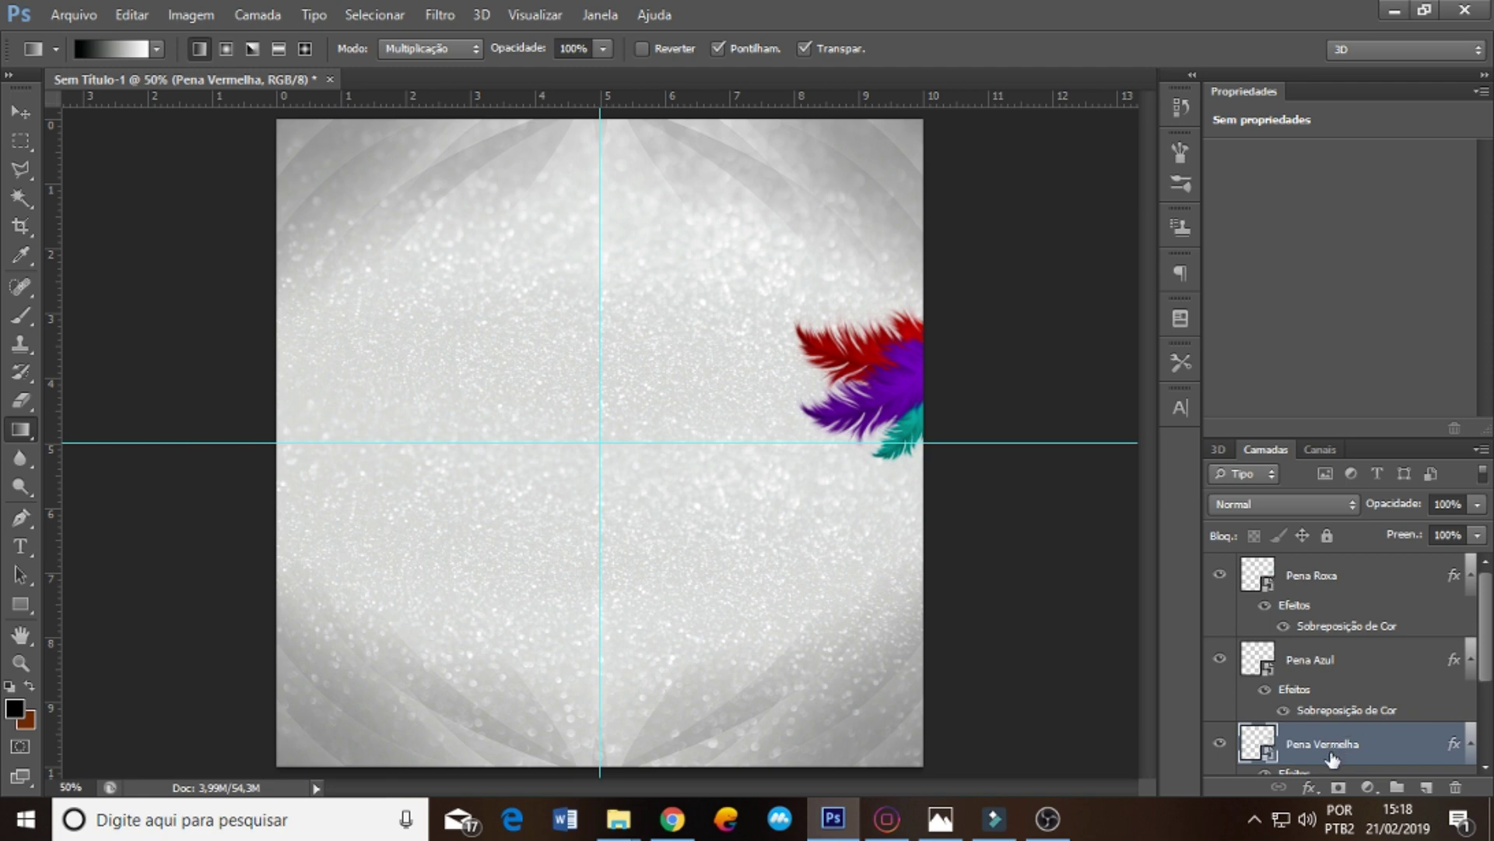
{"action": "left_click", "coordinate": [1333, 585], "text": "ctrl"}
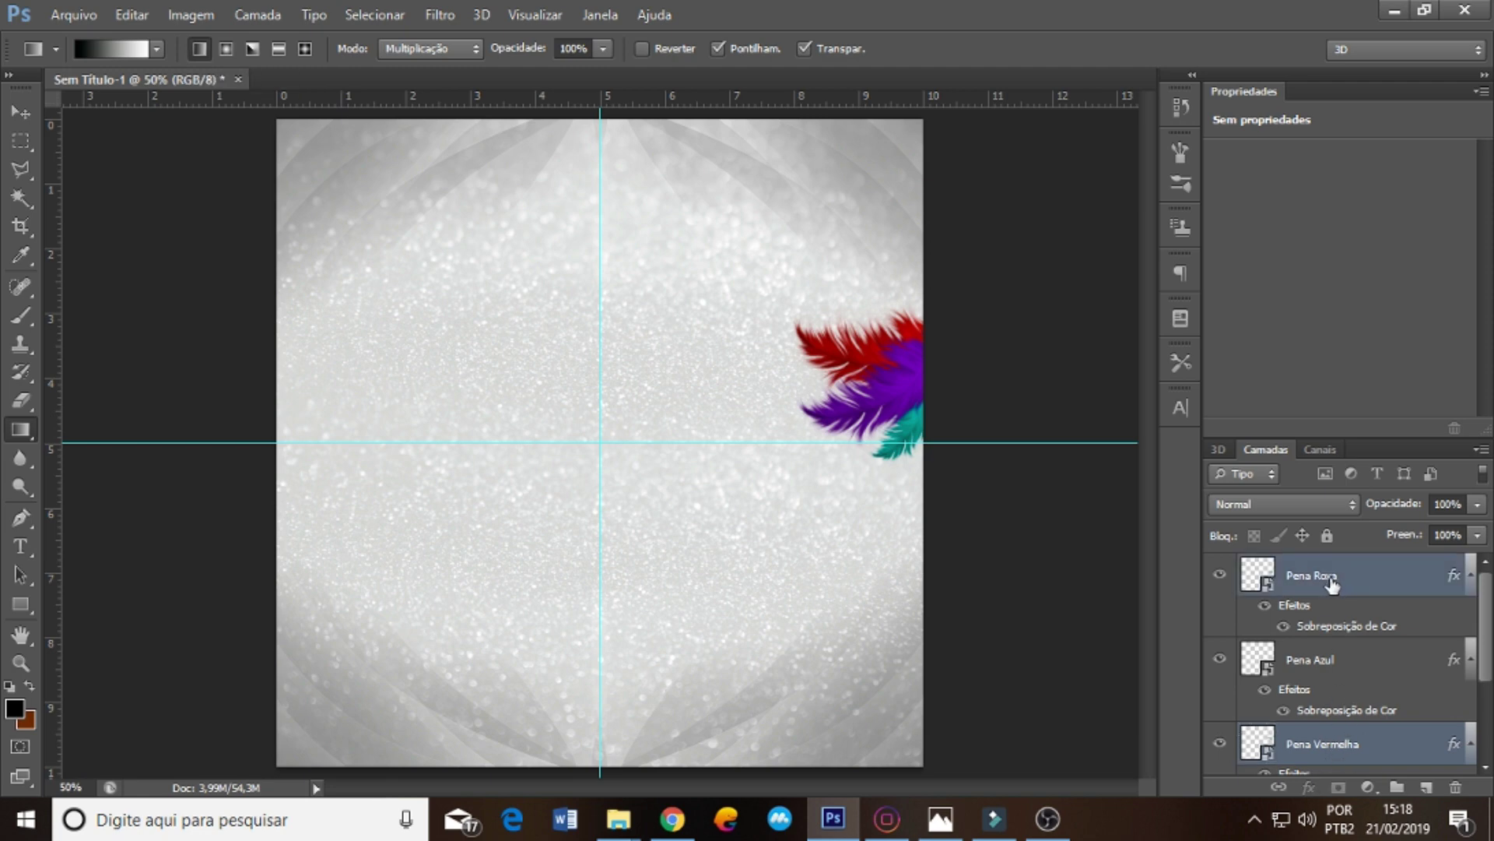
{"action": "left_click", "coordinate": [1334, 674], "text": "ctrl"}
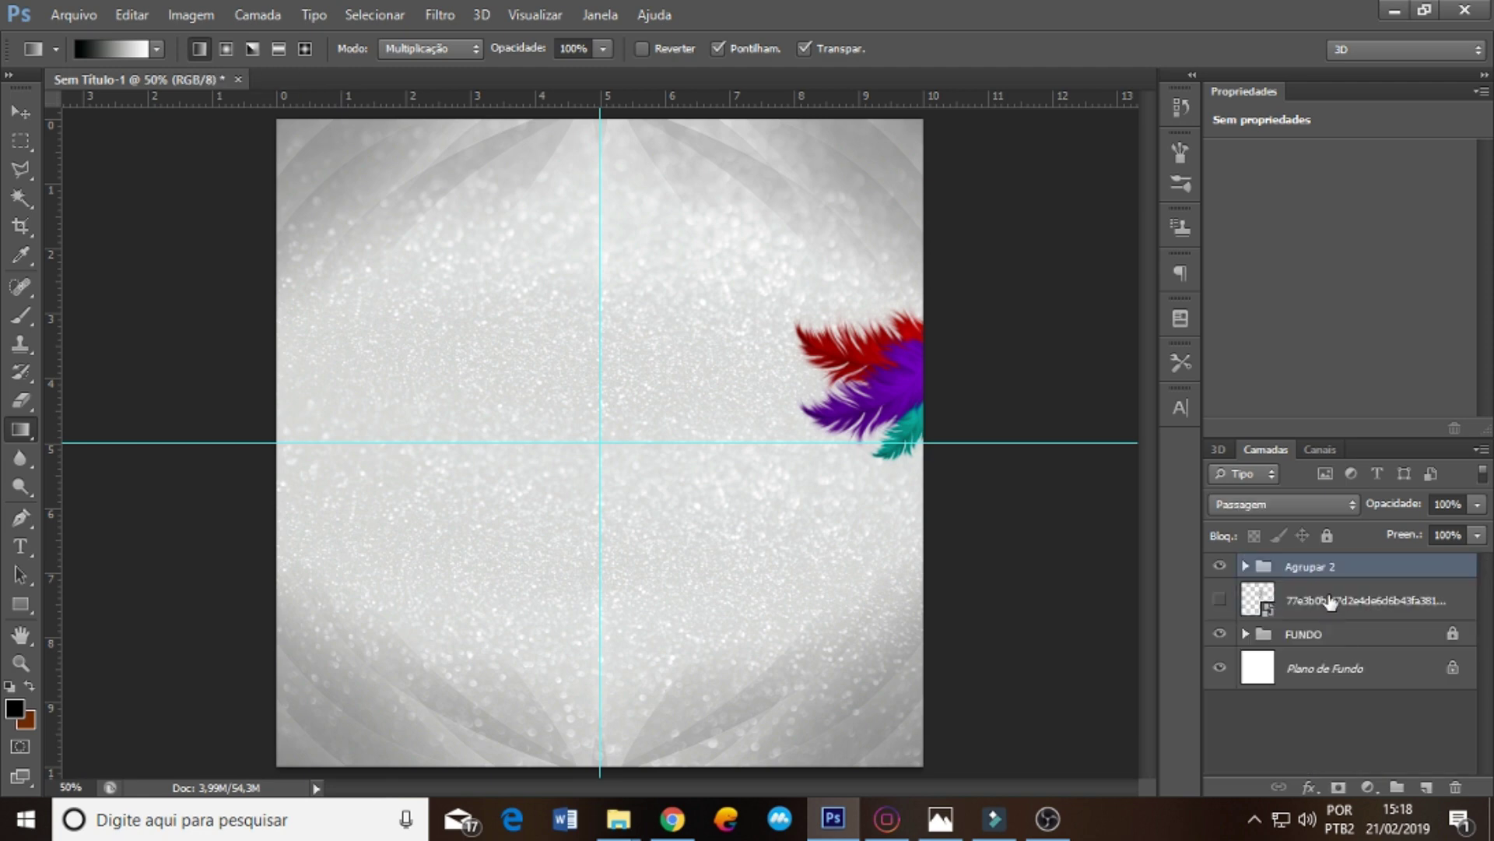
{"action": "key", "text": "ctrl+g"}
{"action": "double_click", "coordinate": [1281, 570]}
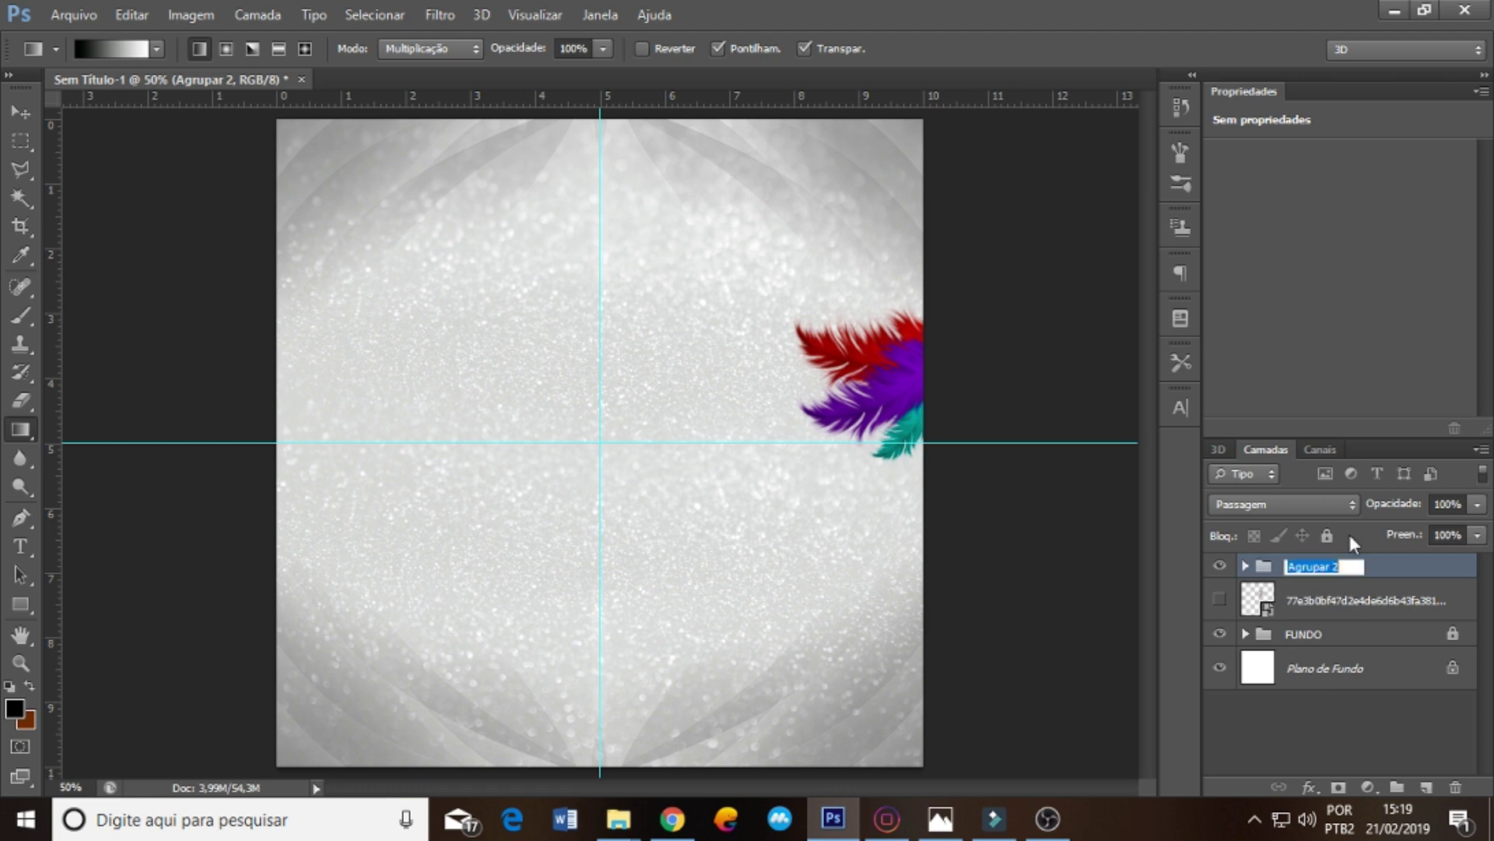
{"action": "type", "text": "Penas"}
{"action": "key", "text": "Return"}
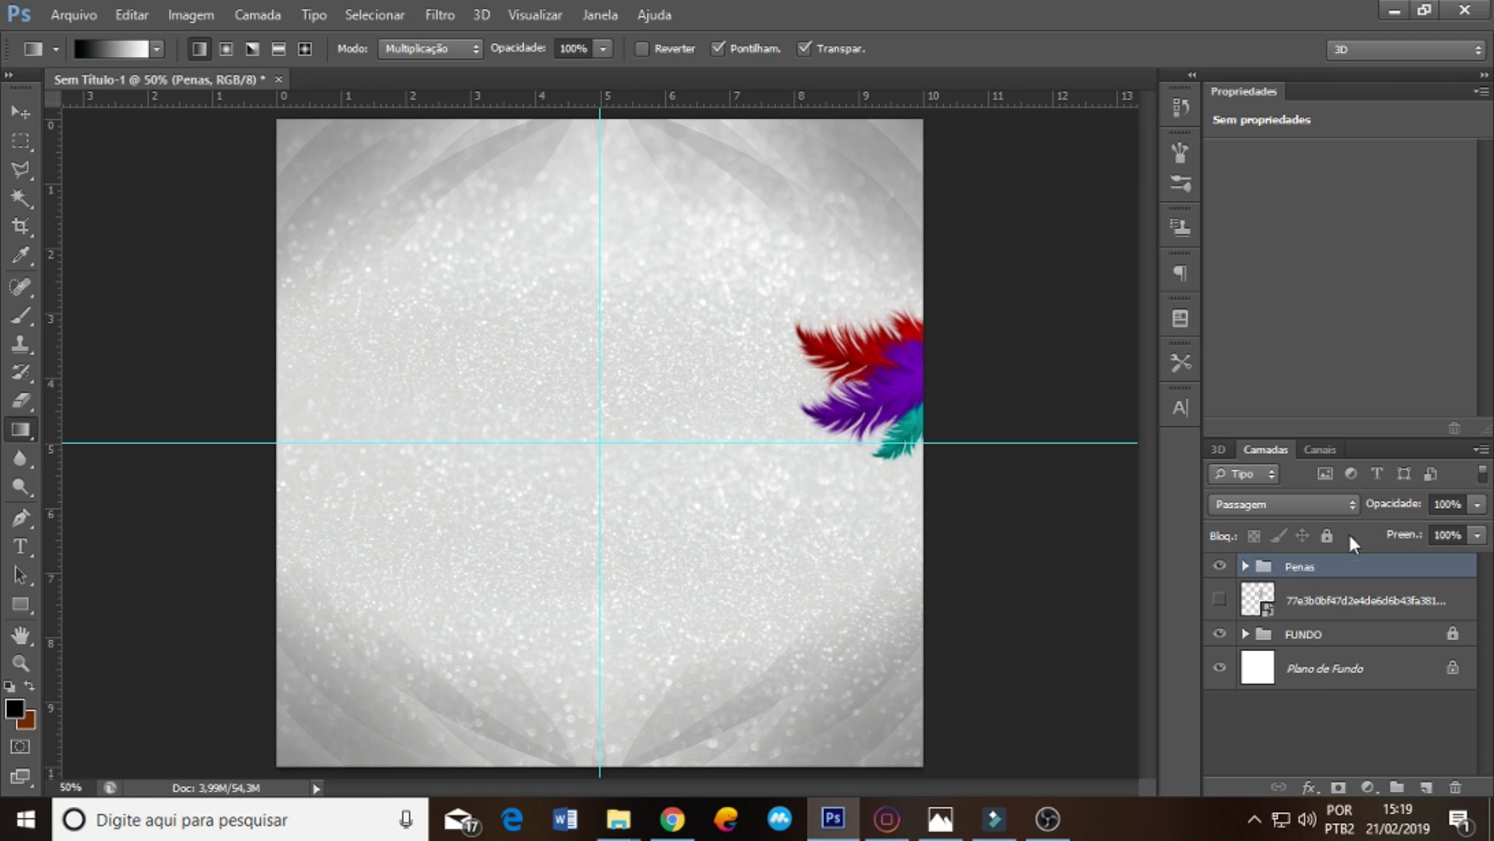
- Expand the Penas group and select Pena Roxa plus Pena Vermelha
{"action": "left_click", "coordinate": [1246, 571]}
{"action": "left_click", "coordinate": [1393, 646]}
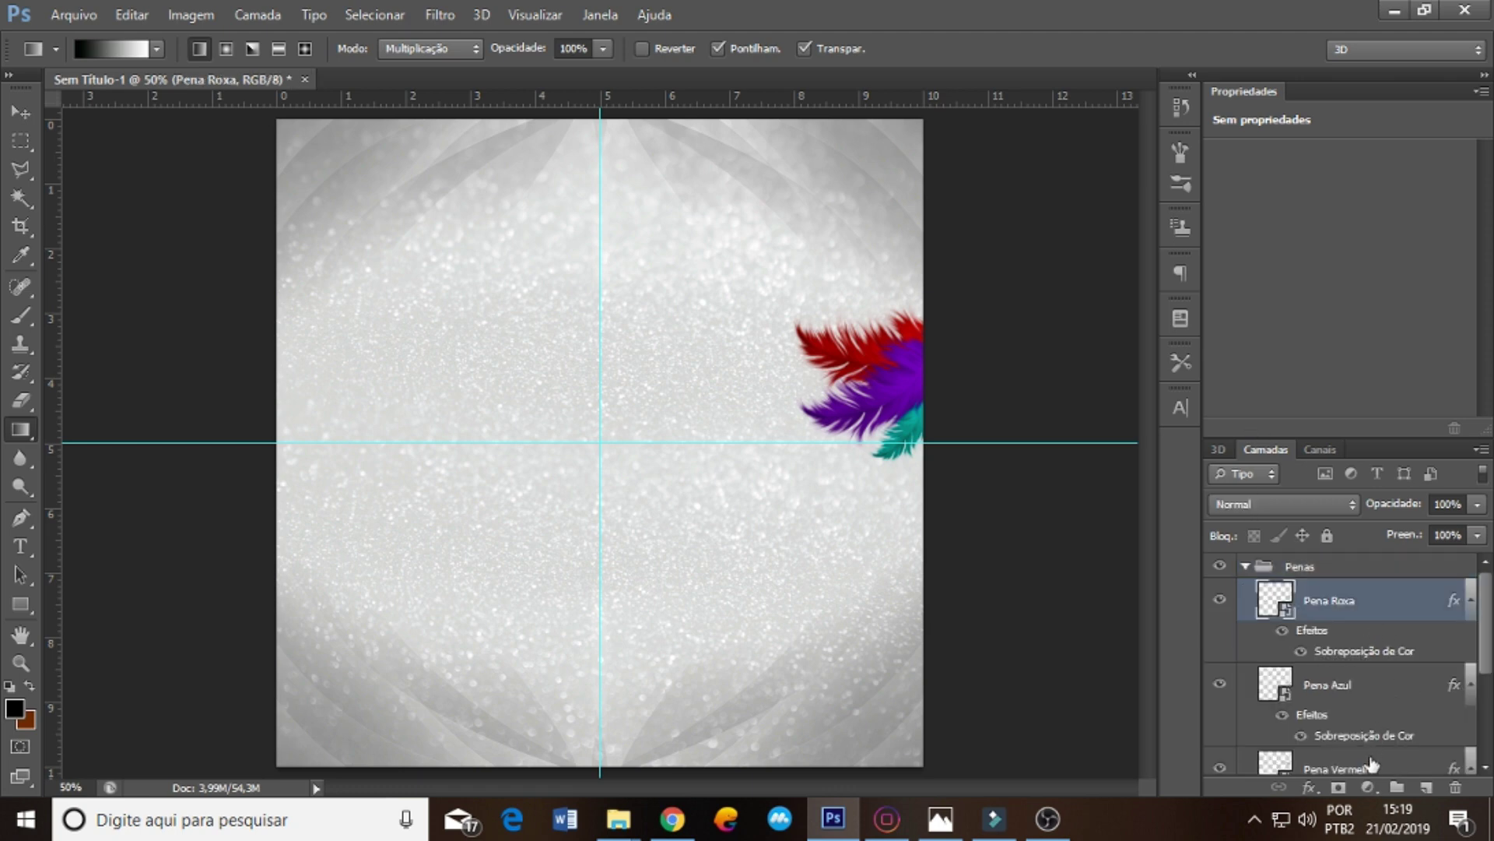
{"action": "left_click", "coordinate": [1364, 771], "text": "ctrl"}
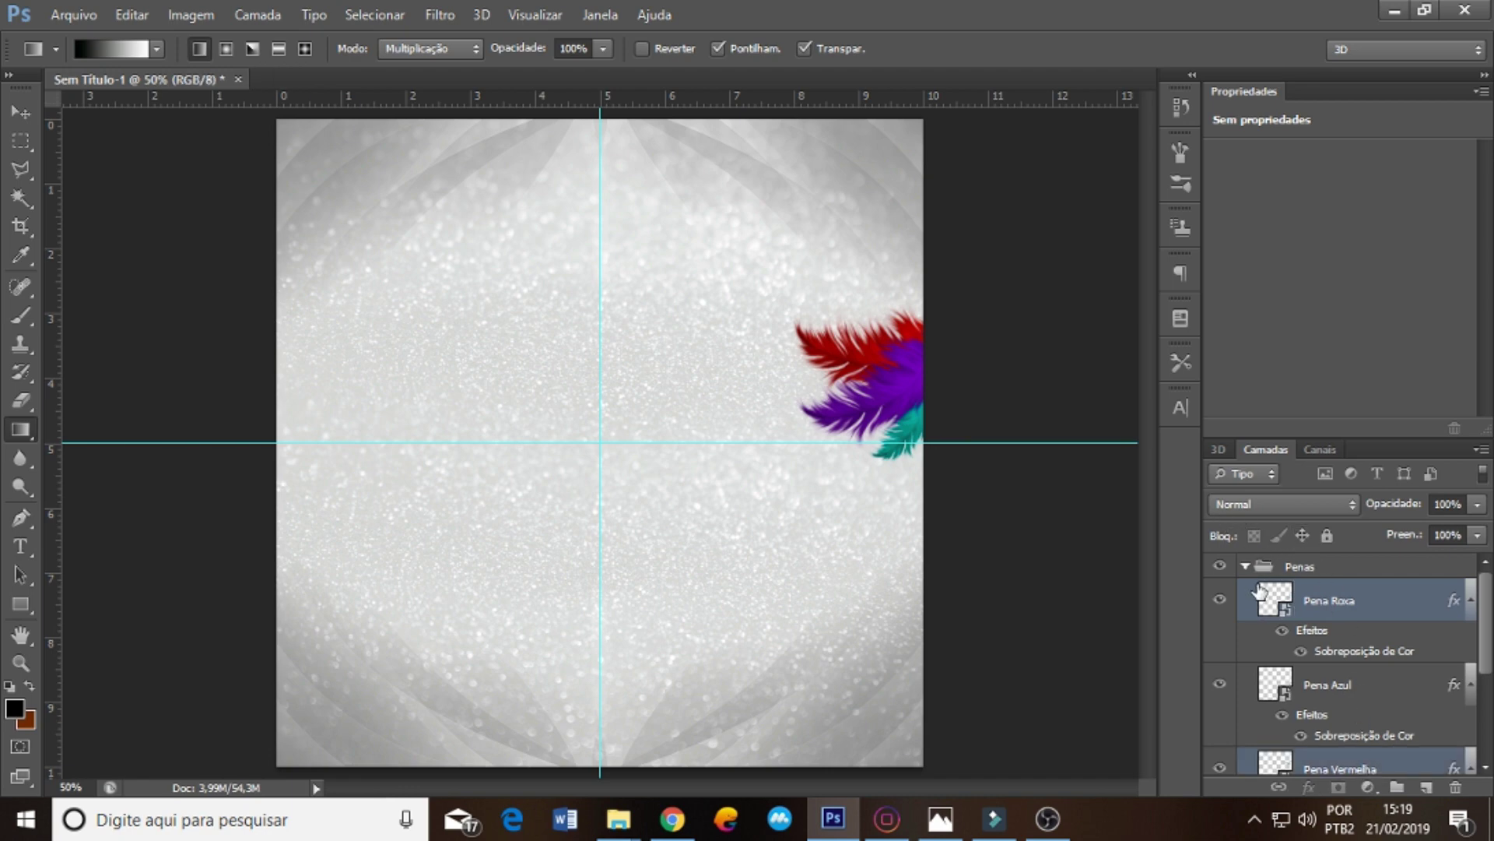
- Duplicate the two feather layers and move the copies above the Penas group
{"action": "key", "text": "ctrl+j"}
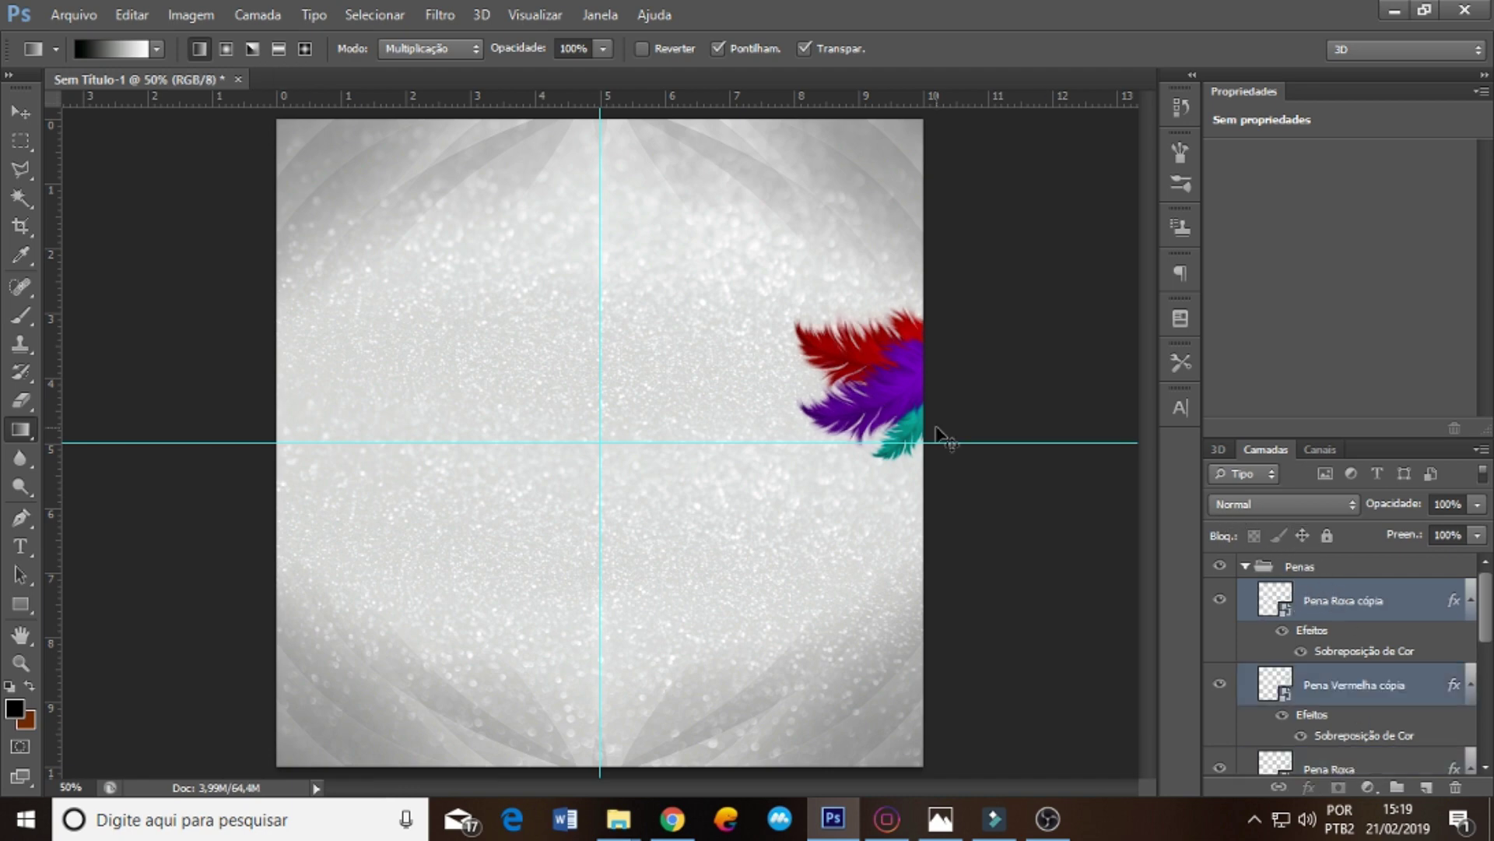
{"action": "key", "text": "ctrl+t"}
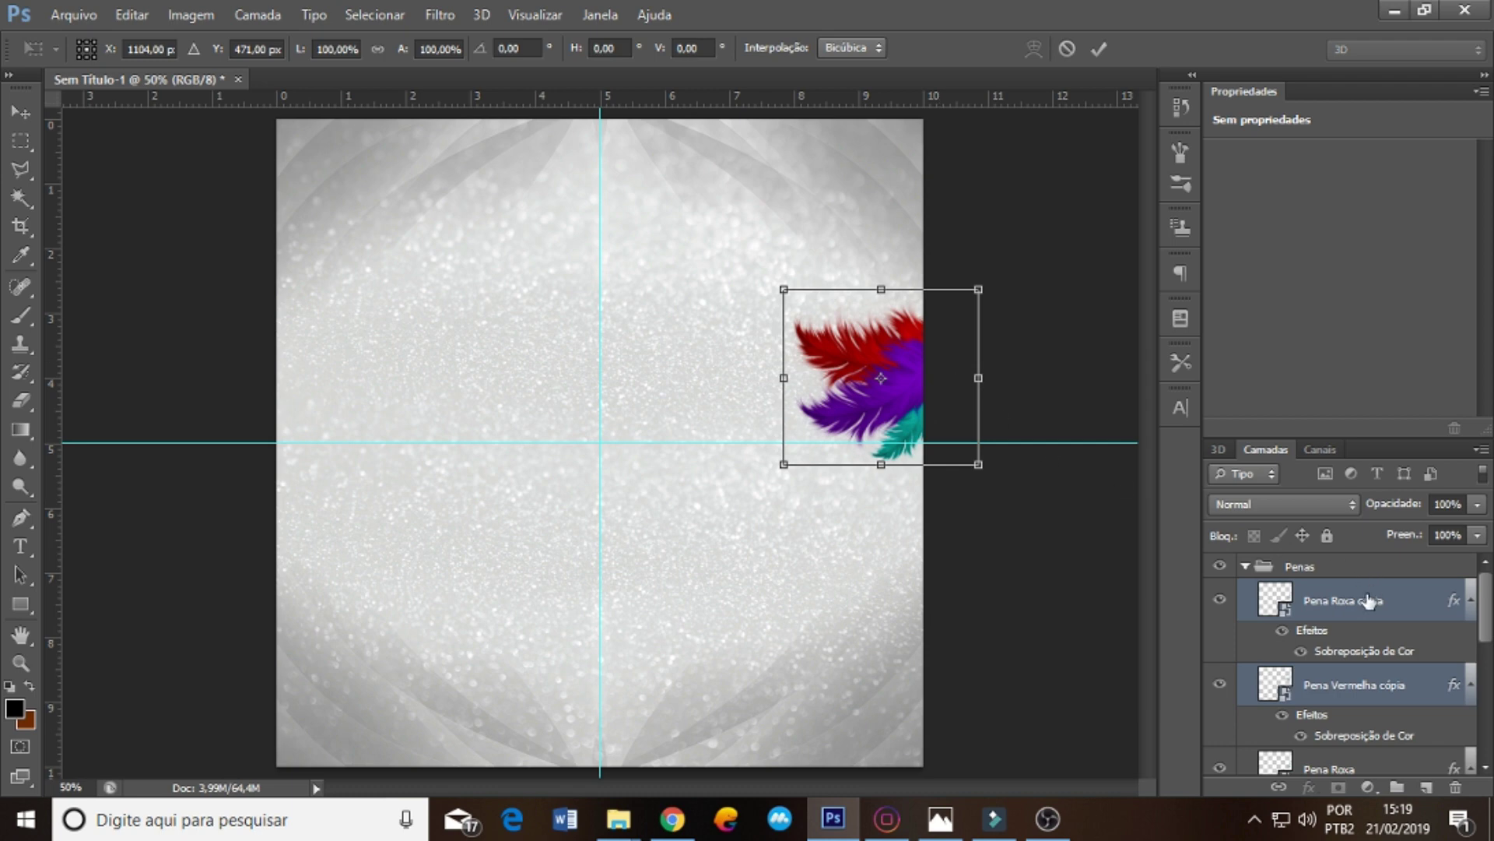
{"action": "key", "text": "Return"}
{"action": "mouse_move", "coordinate": [1362, 596]}
{"action": "left_mouse_down"}
{"action": "mouse_move", "coordinate": [1342, 553]}
{"action": "mouse_move", "coordinate": [1338, 580]}
{"action": "left_mouse_up"}
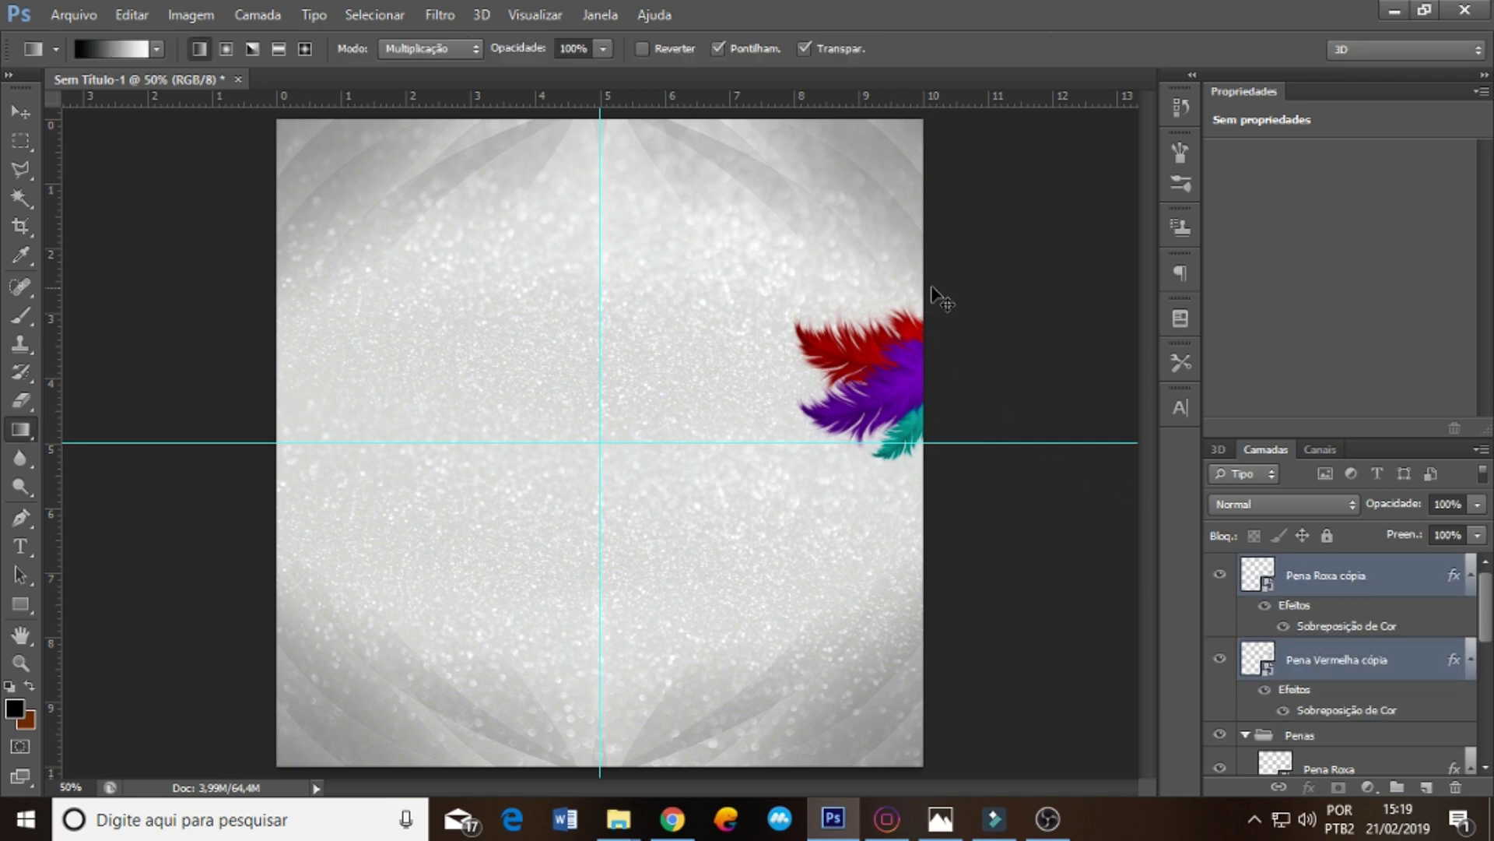
- Rotate the feather copies to about -120°, enlarge ~122% and move them top-left
{"action": "key", "text": "ctrl+t"}
{"action": "left_click_drag", "start_coordinate": [1007, 240], "coordinate": [572, 312]}
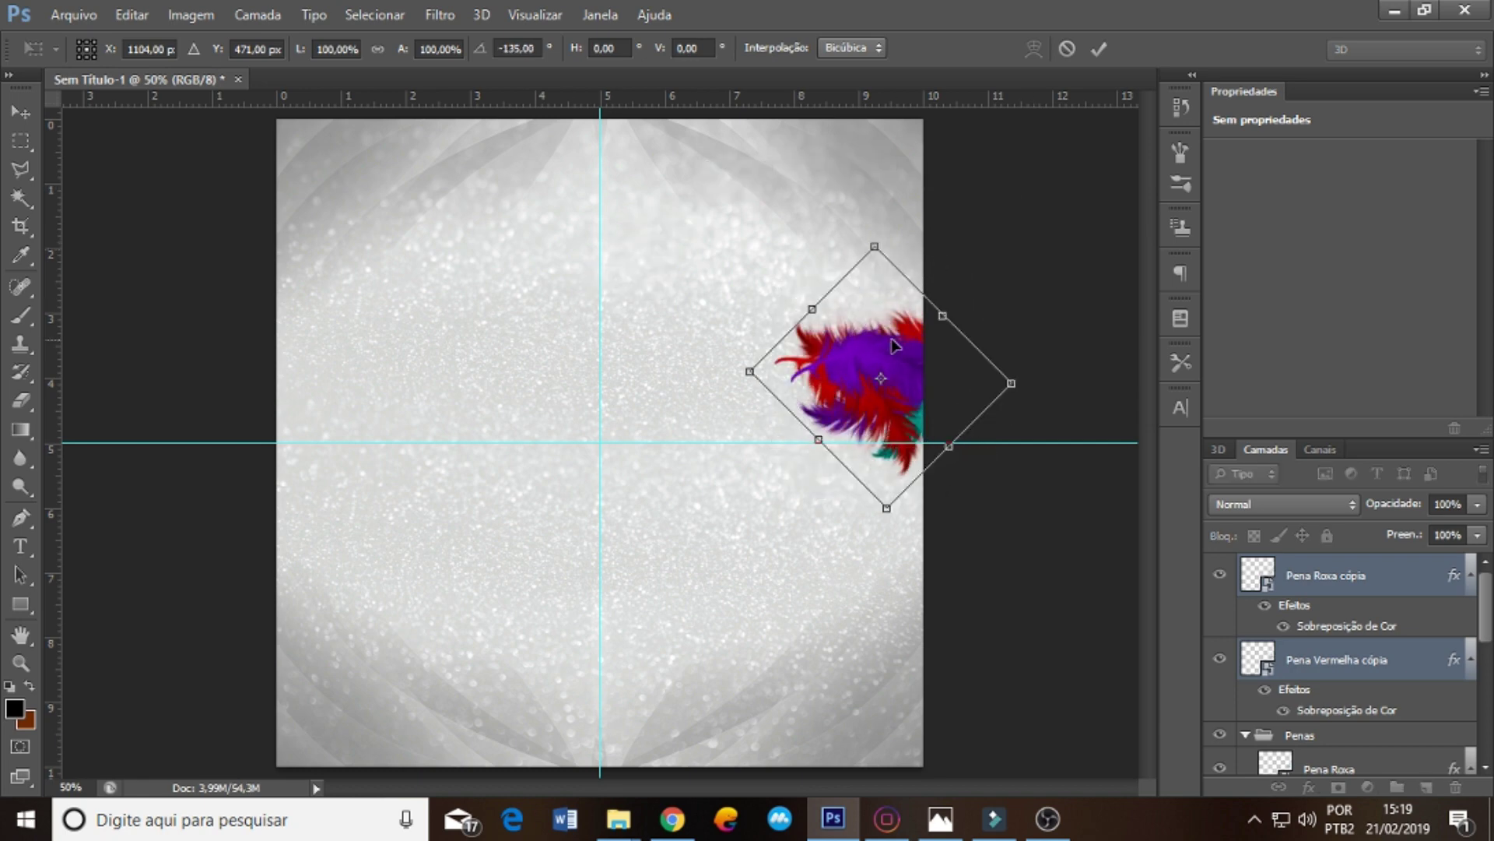
{"action": "left_click_drag", "start_coordinate": [1008, 239], "coordinate": [1039, 254]}
{"action": "left_click_drag", "start_coordinate": [1005, 417], "coordinate": [1071, 437]}
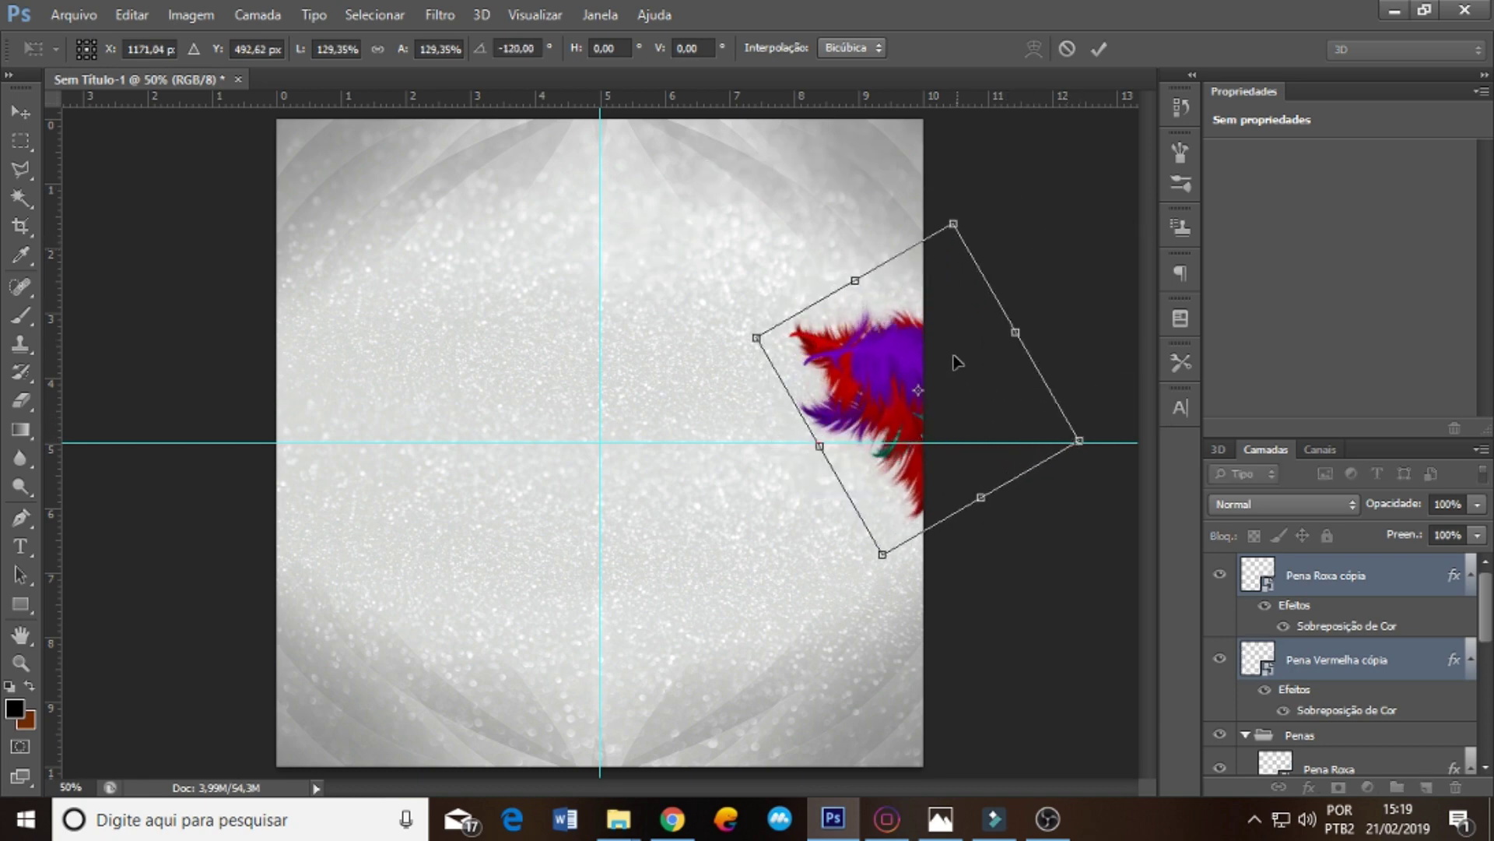
{"action": "left_click_drag", "start_coordinate": [957, 362], "coordinate": [379, 135]}
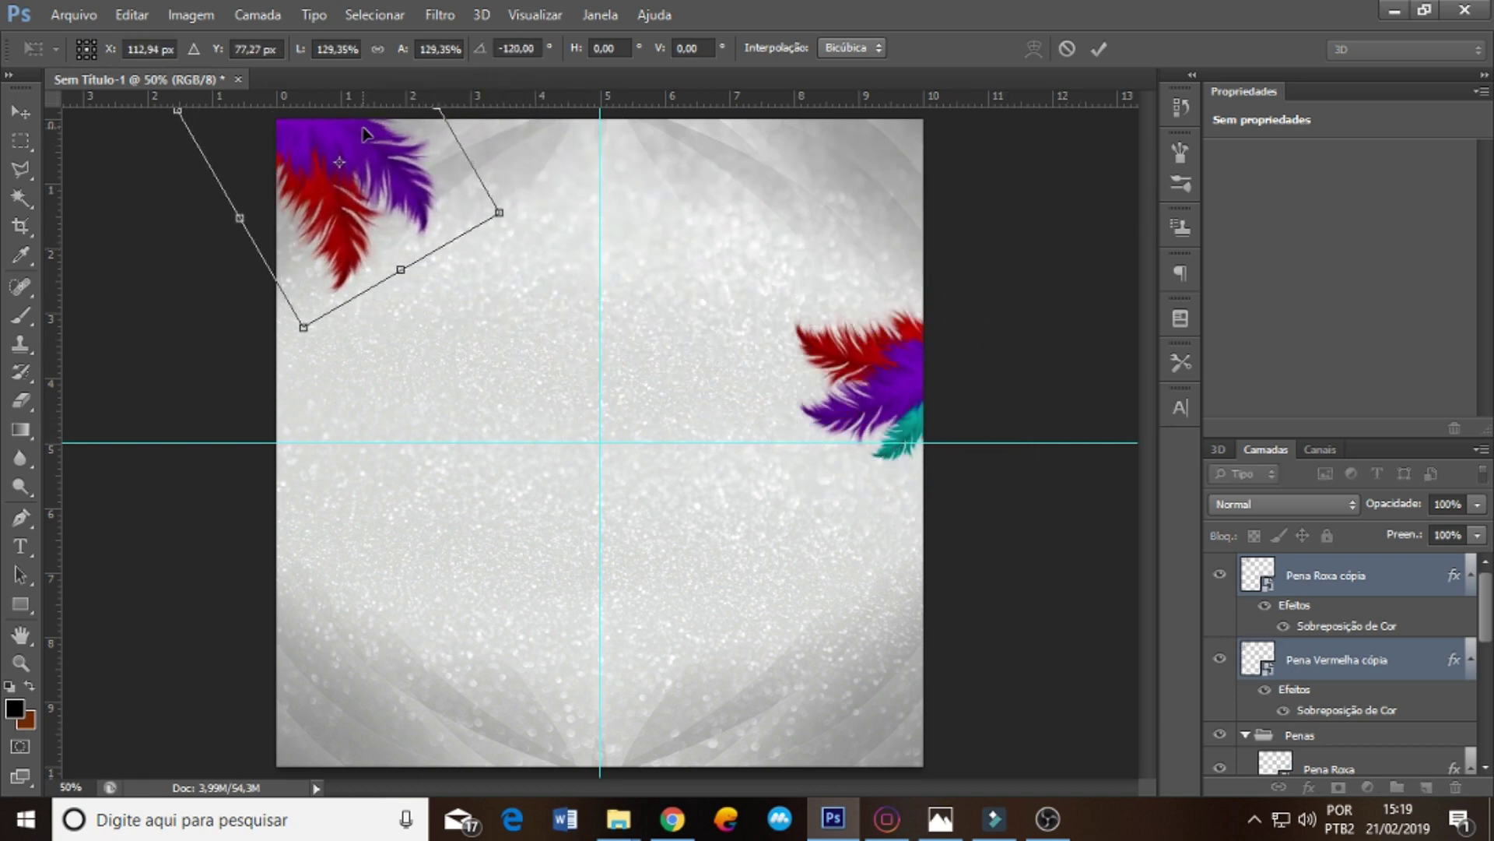
{"action": "key", "text": "Return"}
{"action": "key", "text": "g"}
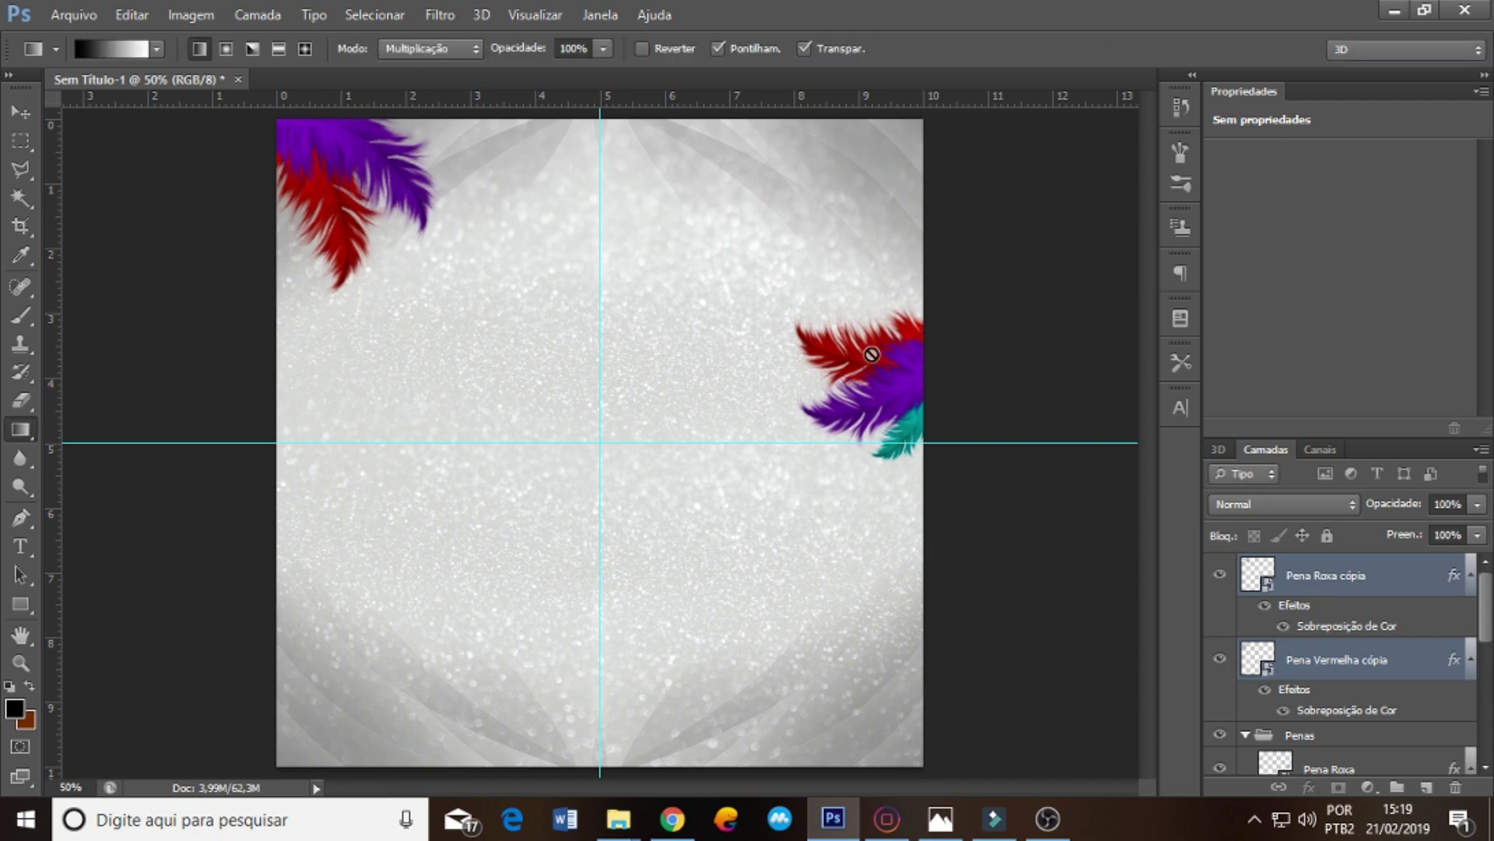
- Check the feather copies in the Layers panel and select Pena Vermelha cópia
{"action": "left_click", "coordinate": [1250, 737]}
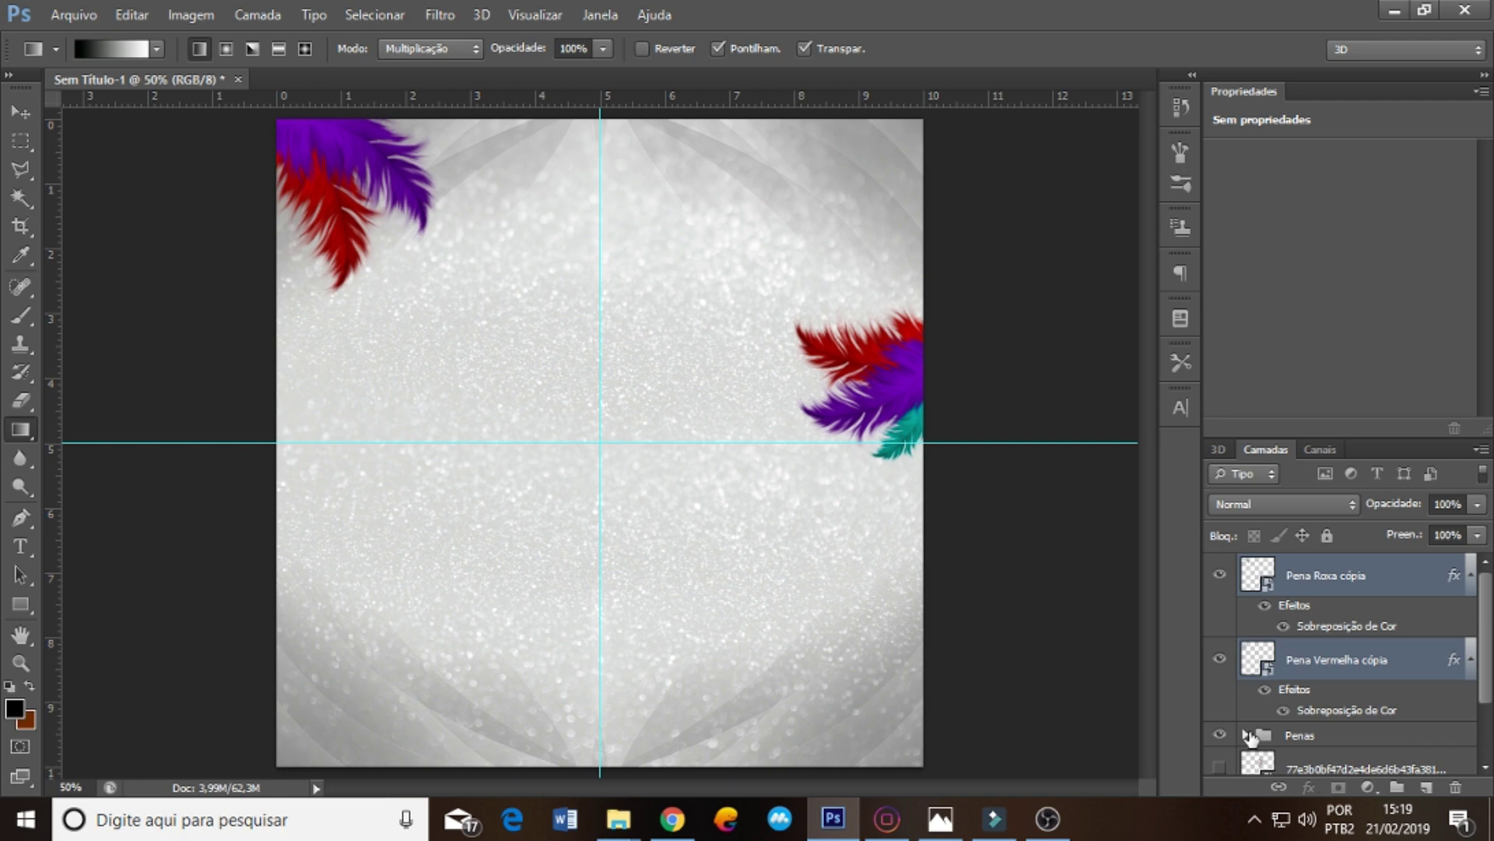
{"action": "left_click", "coordinate": [1247, 735]}
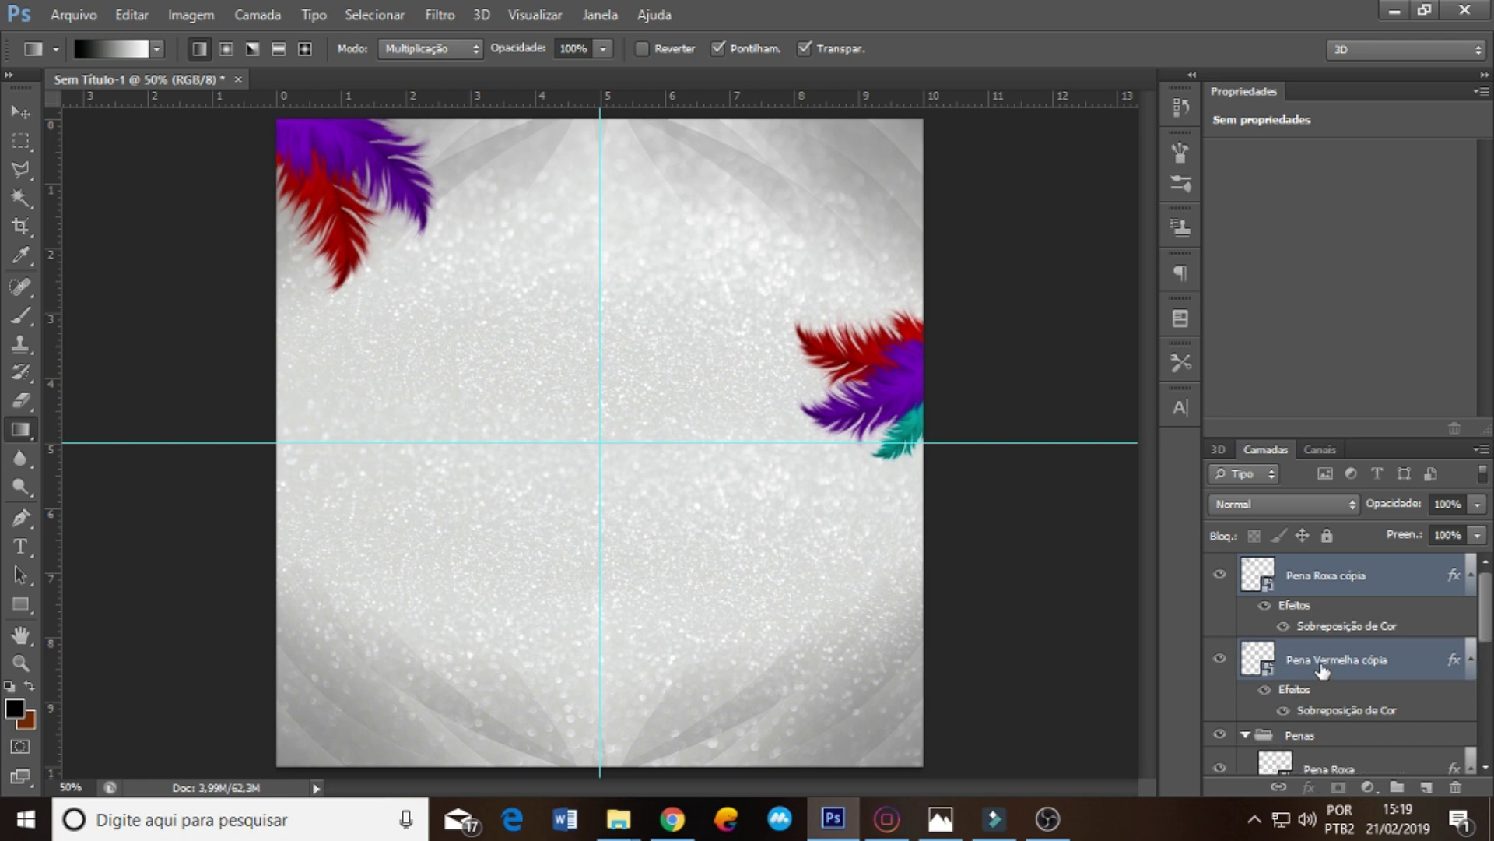
{"action": "left_click", "coordinate": [1338, 577]}
{"action": "left_click", "coordinate": [1219, 660]}
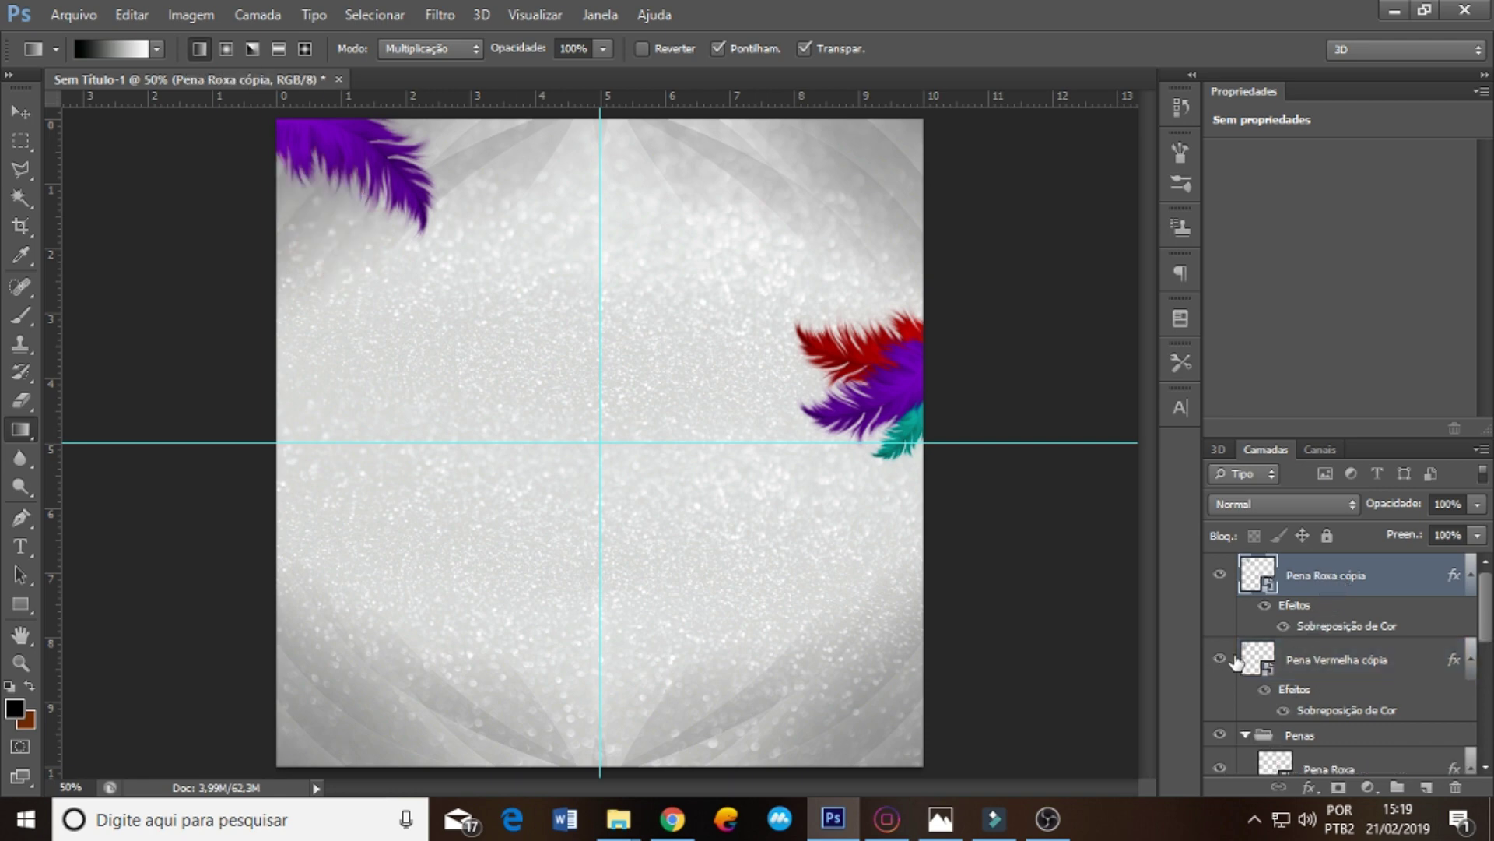
{"action": "left_click", "coordinate": [1331, 661]}
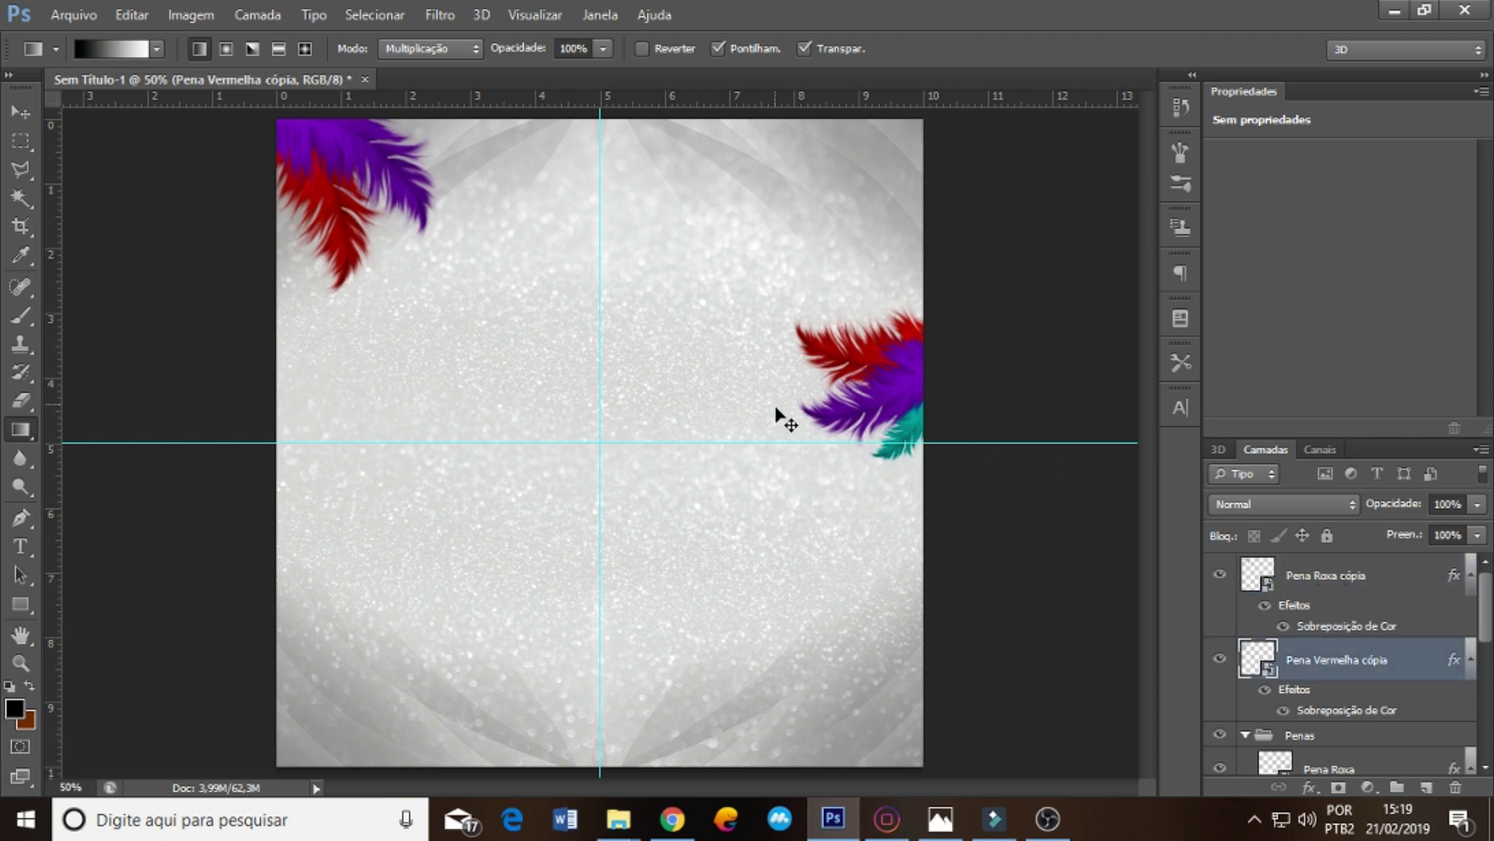
- Duplicate the Penas group and flip the copy horizontally
{"action": "left_click", "coordinate": [1244, 734]}
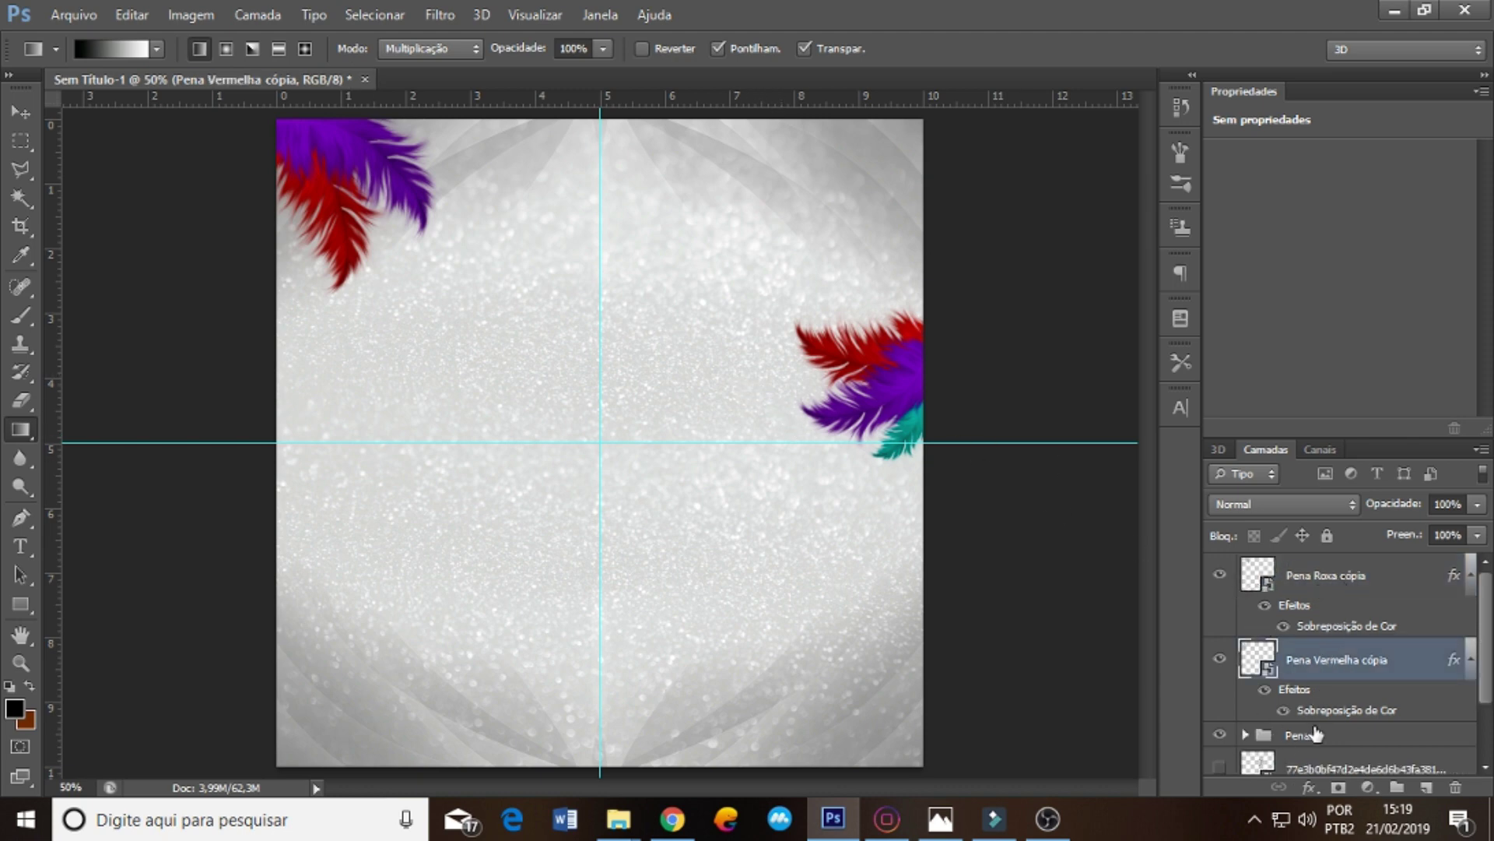
{"action": "left_click", "coordinate": [1312, 736]}
{"action": "key", "text": "ctrl+j"}
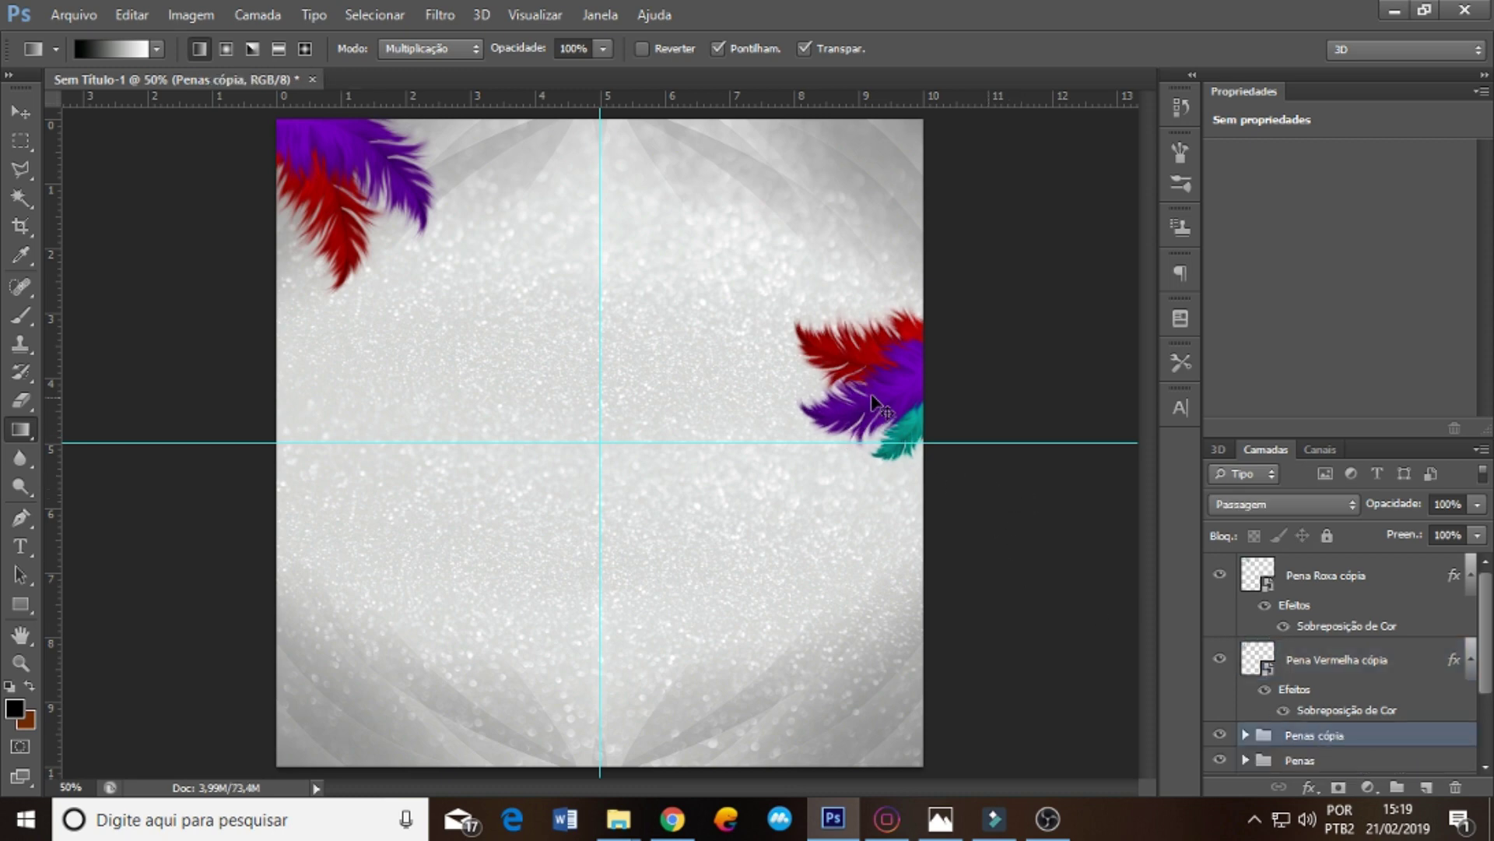
{"action": "key", "text": "ctrl+t"}
{"action": "right_click", "coordinate": [894, 381]}
{"action": "left_click", "coordinate": [996, 711]}
{"action": "key", "text": "Return"}
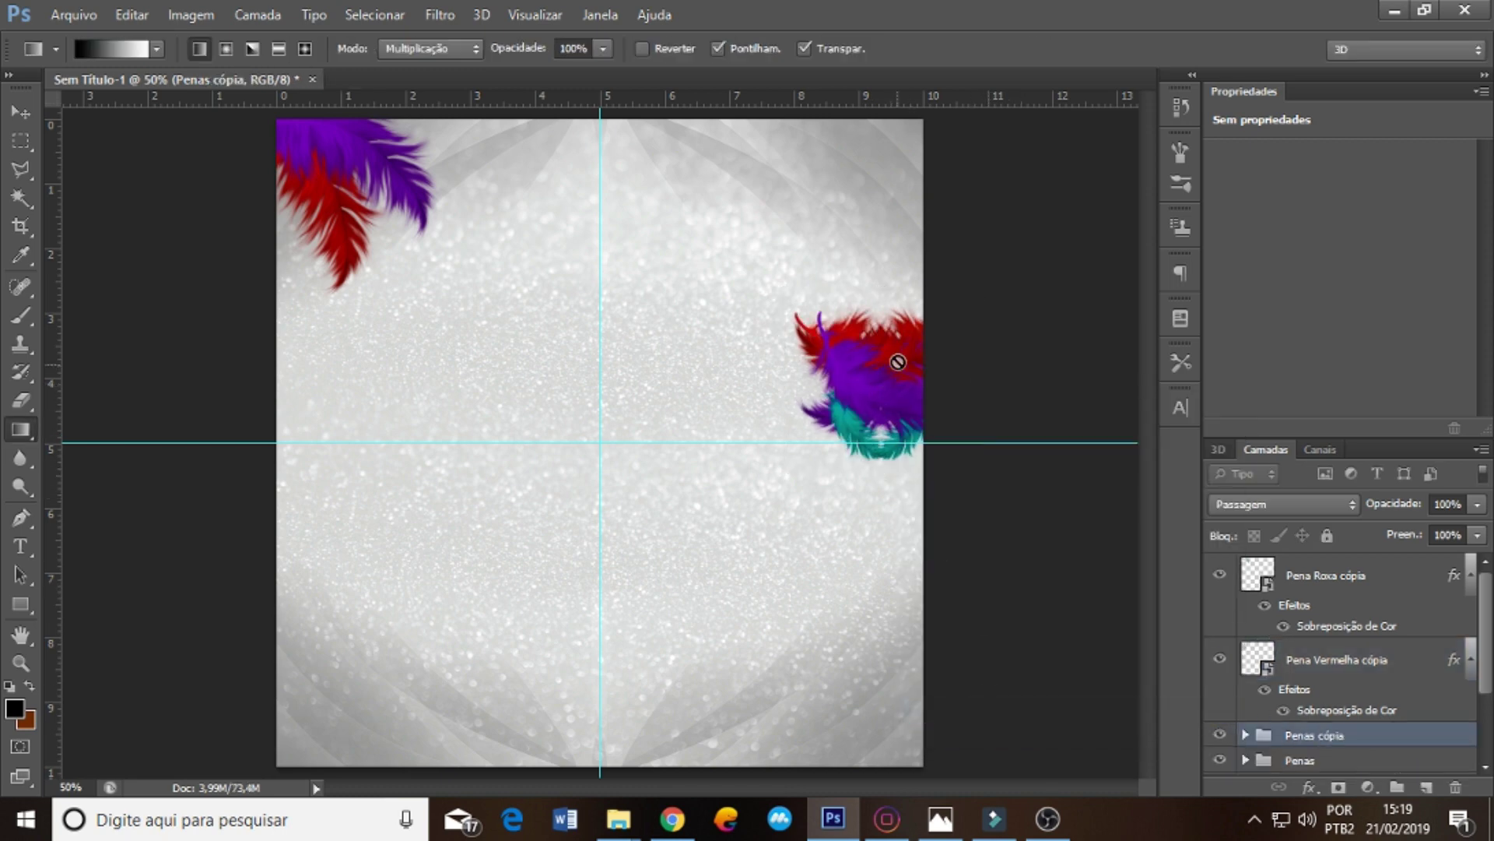
- Move the flipped cluster to the lower-left edge, shrink to ~82% and rotate slightly
{"action": "left_click_drag", "start_coordinate": [895, 363], "coordinate": [330, 527]}
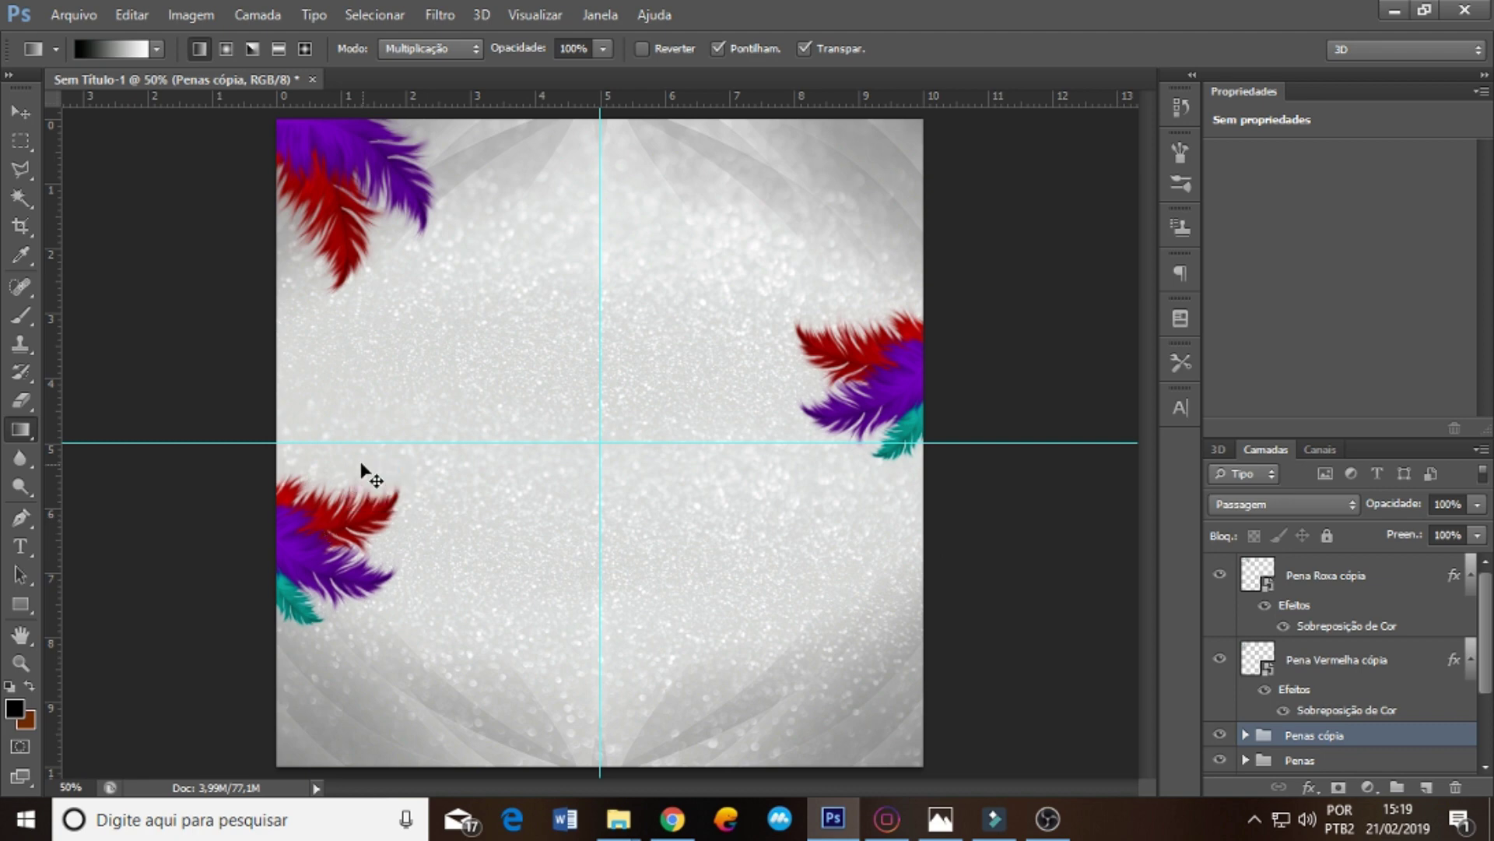
{"action": "key", "text": "ctrl+t"}
{"action": "left_click_drag", "start_coordinate": [410, 451], "coordinate": [376, 489]}
{"action": "left_click_drag", "start_coordinate": [352, 555], "coordinate": [356, 574]}
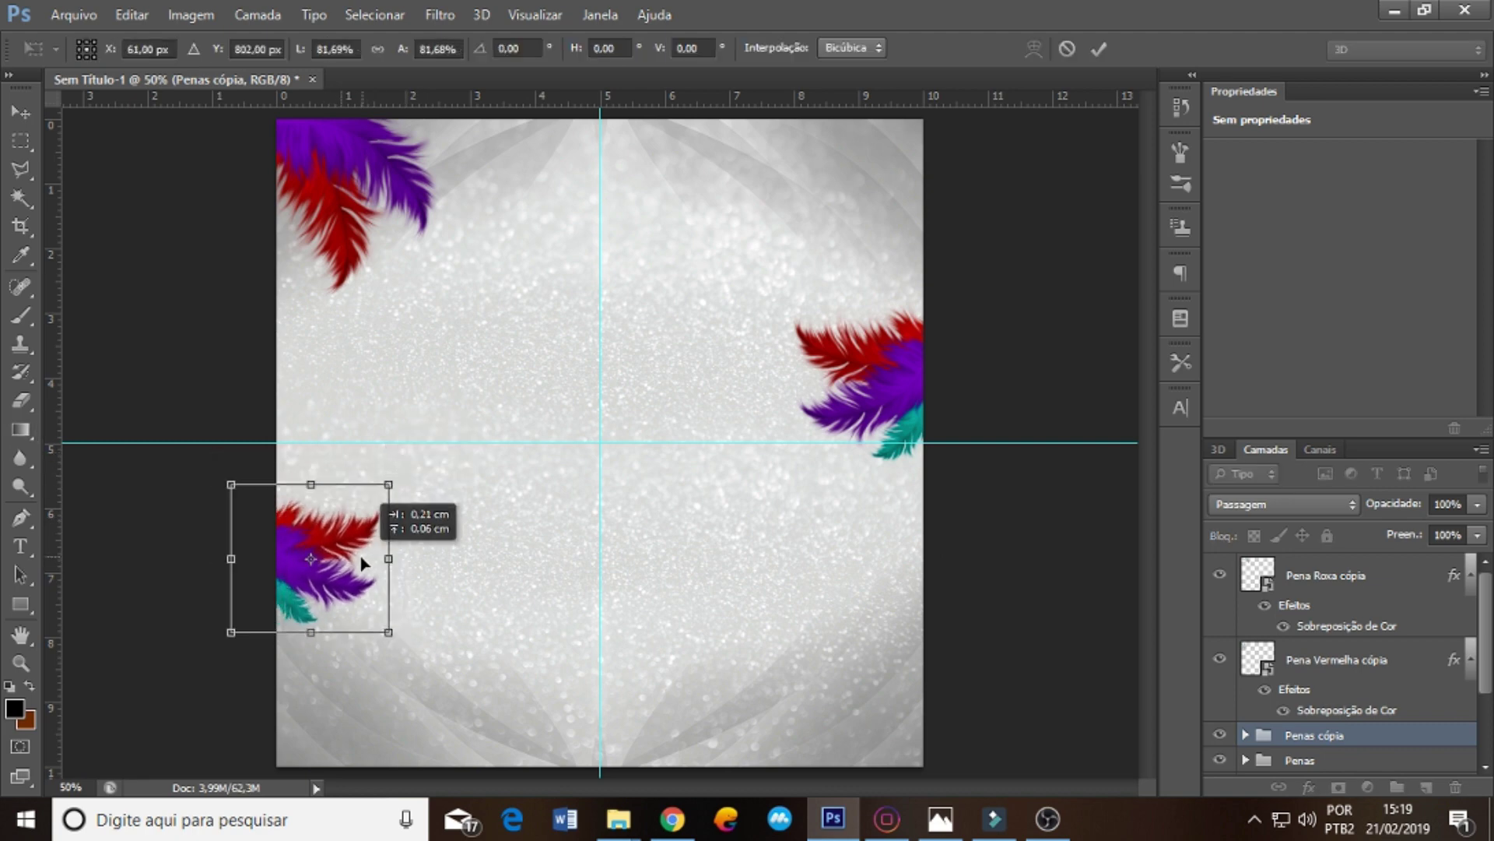
{"action": "left_click_drag", "start_coordinate": [393, 514], "coordinate": [457, 450]}
{"action": "key", "text": "Return"}
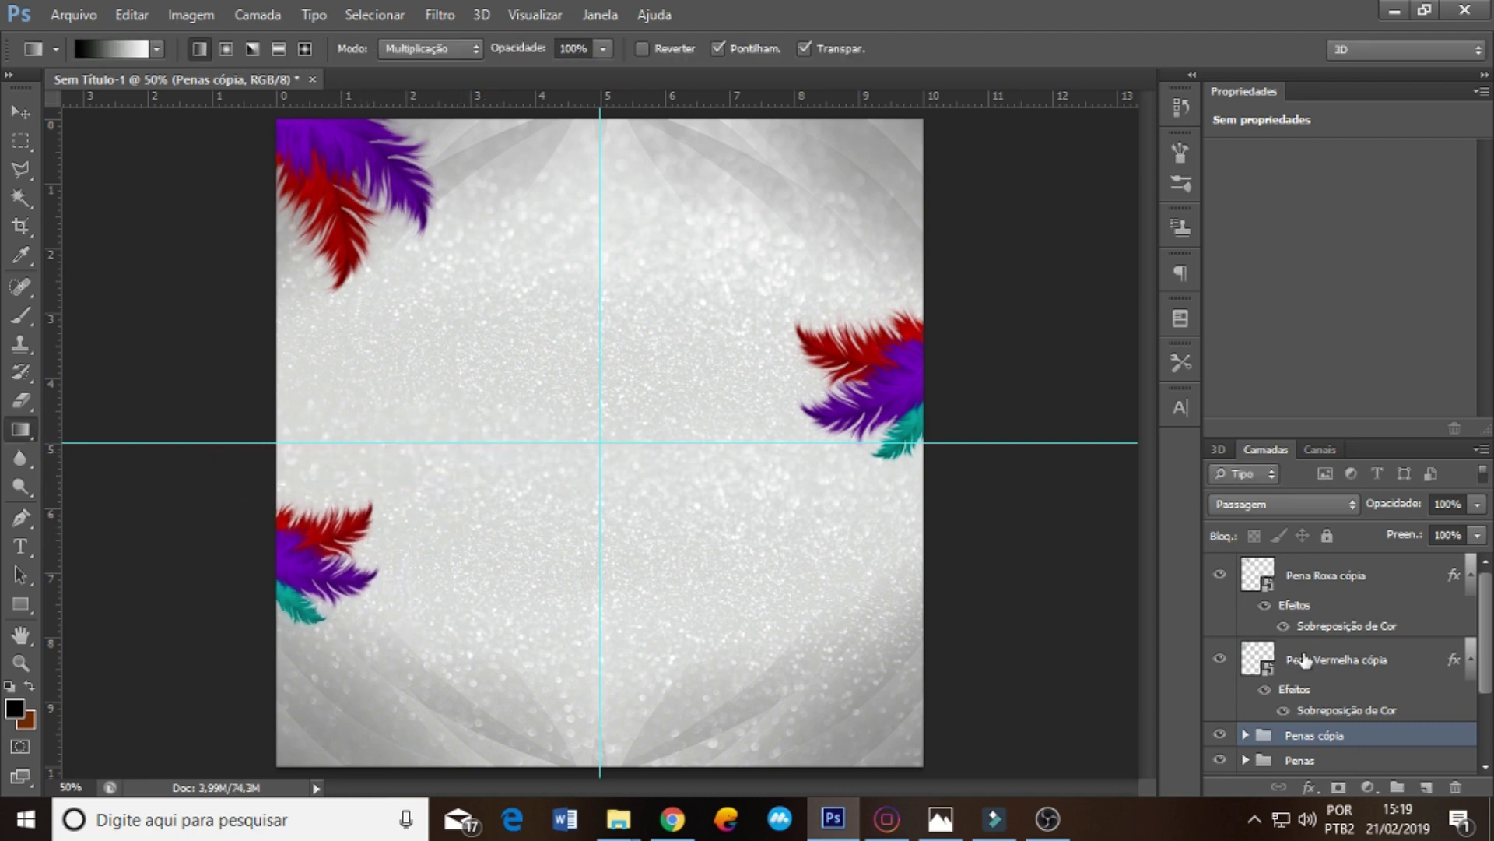
- Duplicate Pena Roxa cópia, flip it horizontally and move it top-right
{"action": "left_click", "coordinate": [1348, 666]}
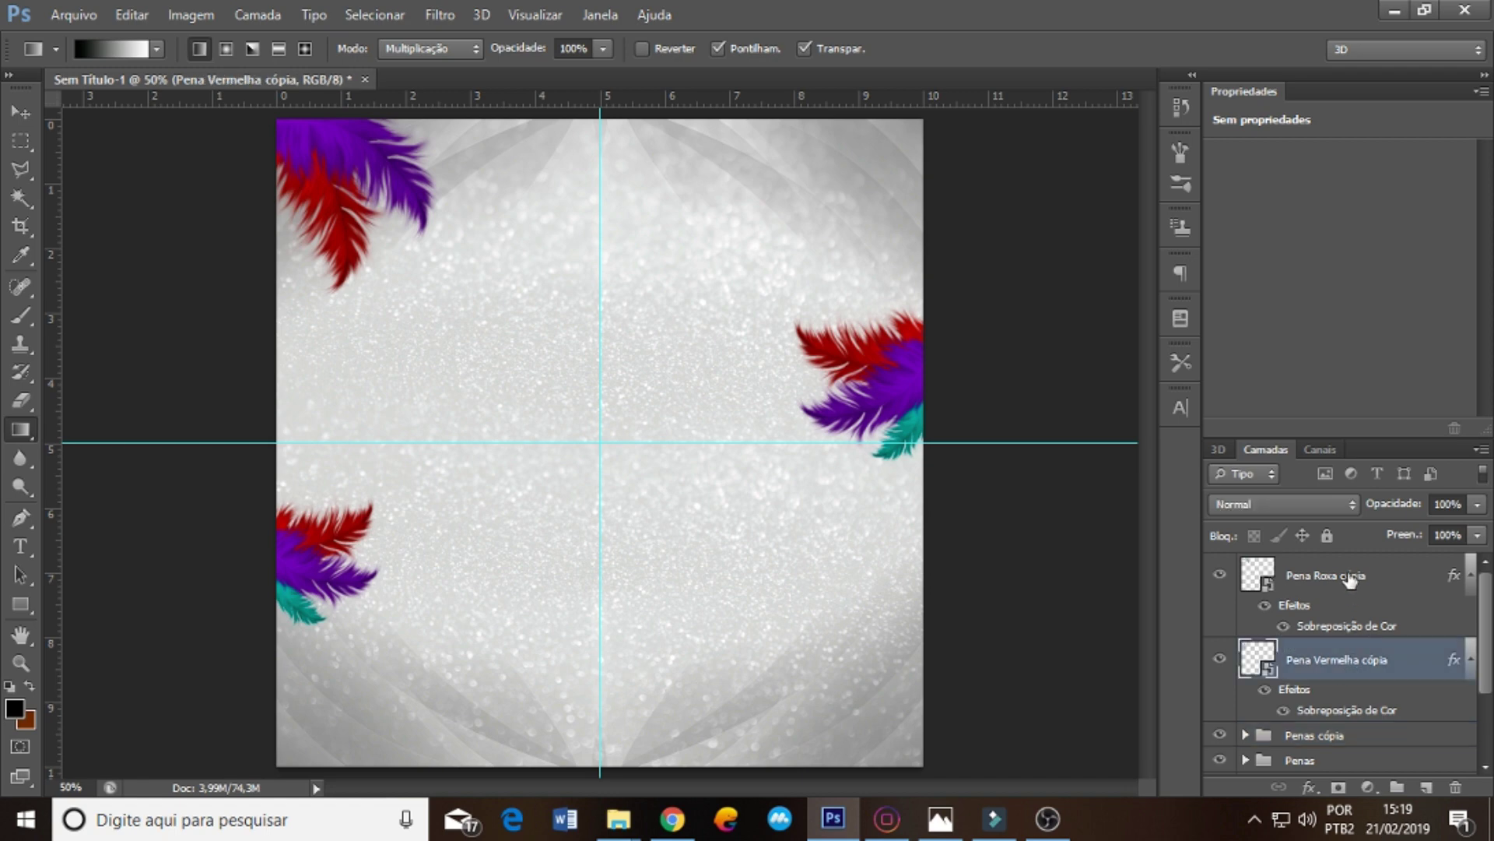
{"action": "left_click", "coordinate": [1350, 578]}
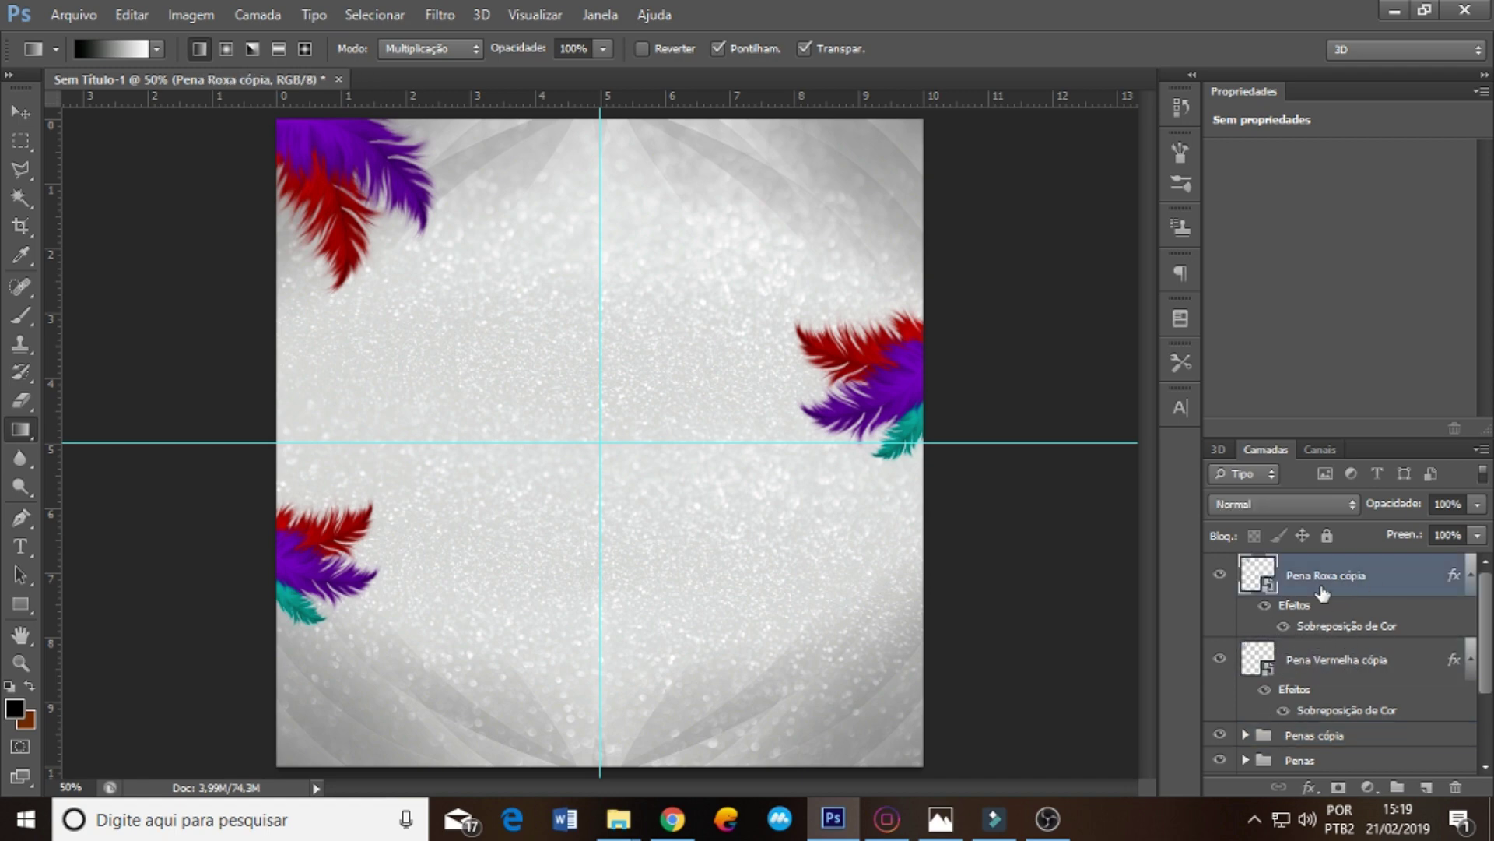
{"action": "key", "text": "ctrl+j"}
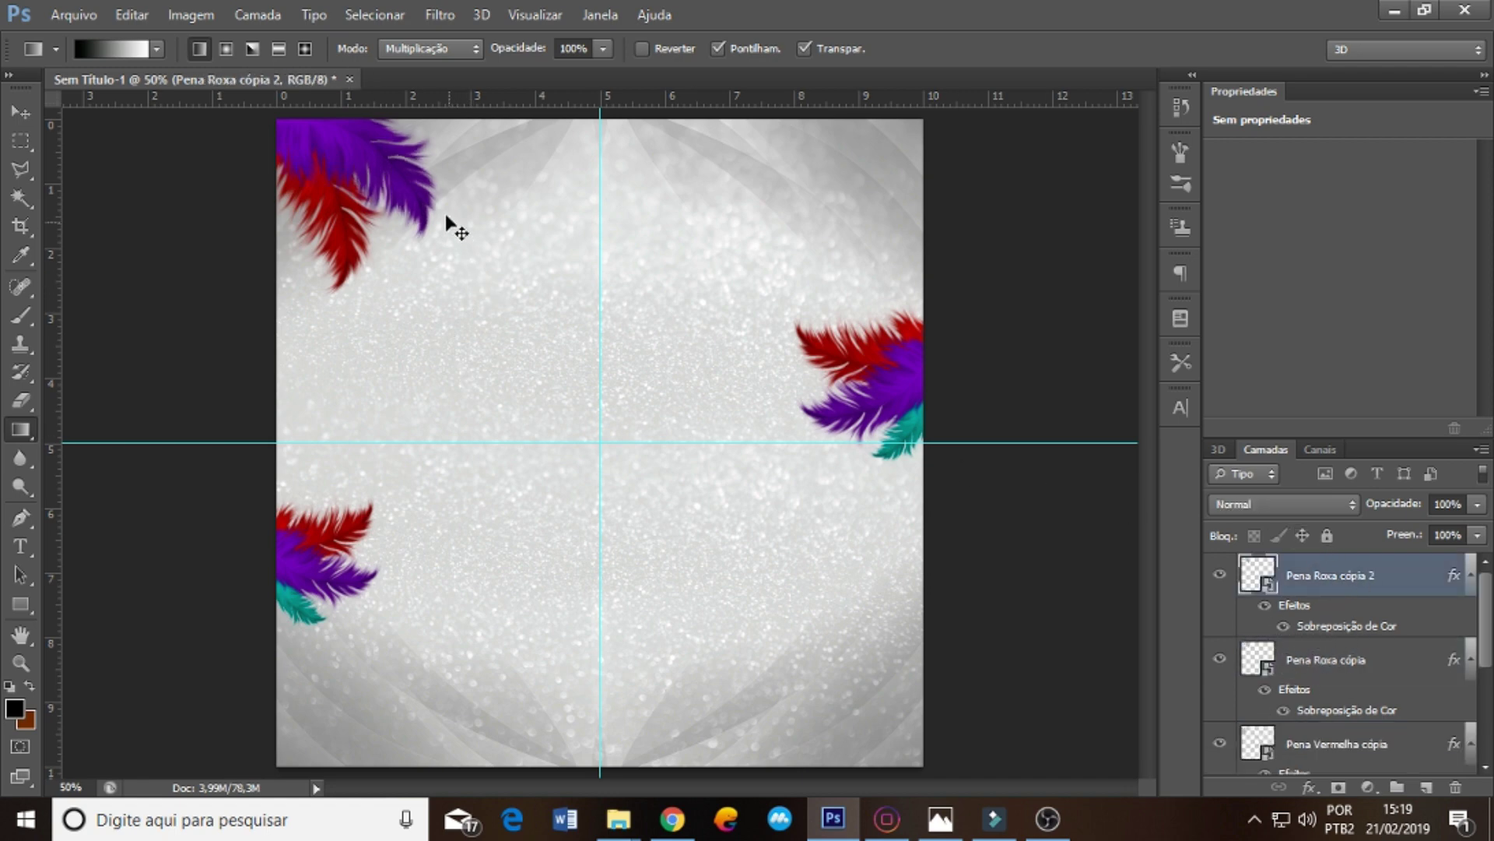
{"action": "key", "text": "ctrl+t"}
{"action": "right_click", "coordinate": [424, 206]}
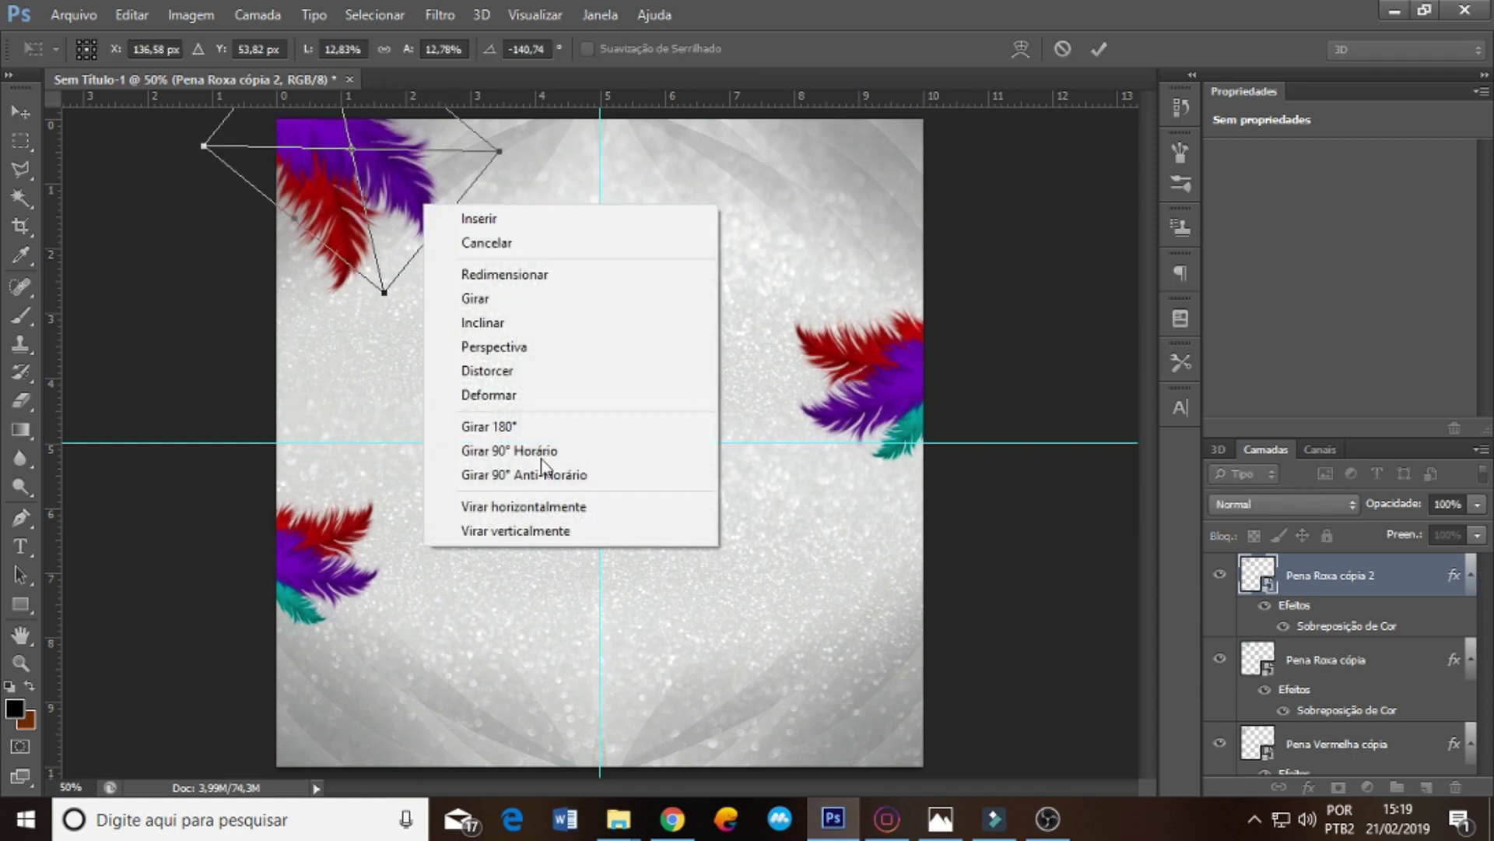
{"action": "left_click", "coordinate": [555, 506]}
{"action": "key", "text": "Return"}
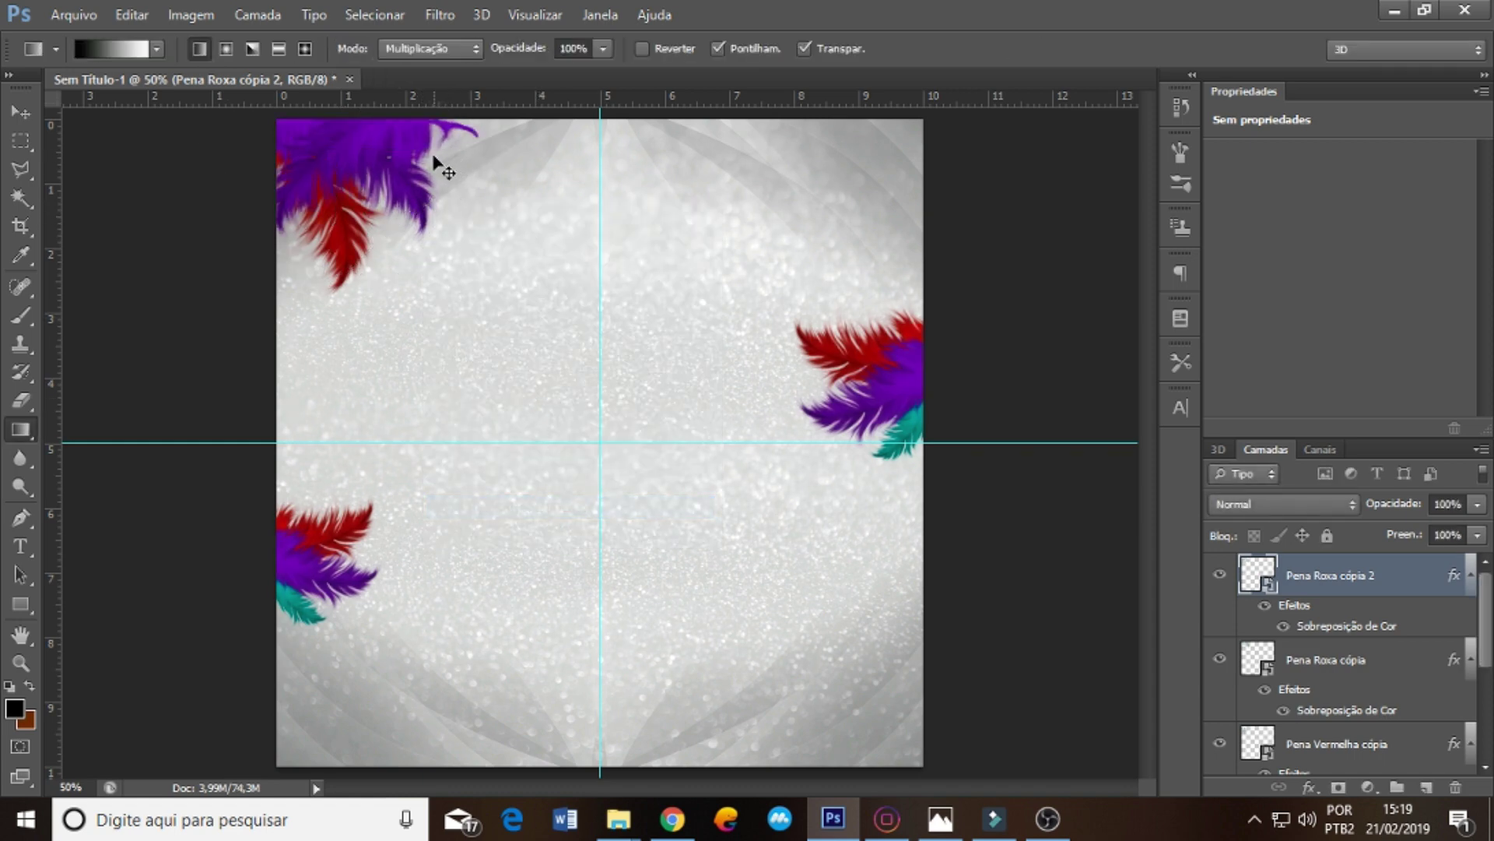
{"action": "left_click_drag", "start_coordinate": [434, 150], "coordinate": [953, 151]}
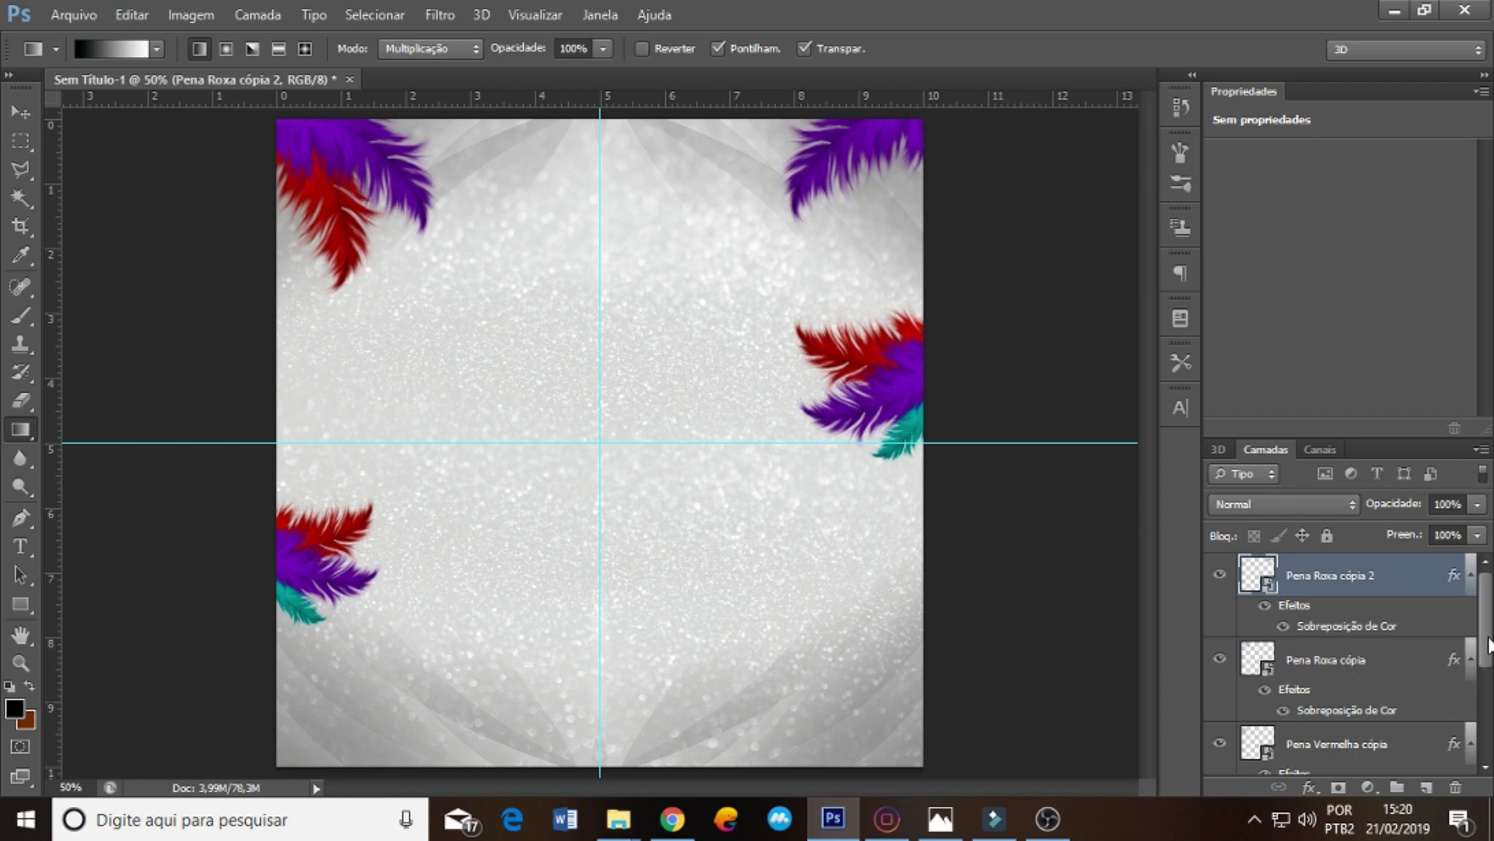
- Move the Pena Azul cópia teal feather to the top-right corner, resized and angled
{"action": "scroll", "coordinate": [1488, 644], "scroll_direction": "down", "scroll_amount": 2}
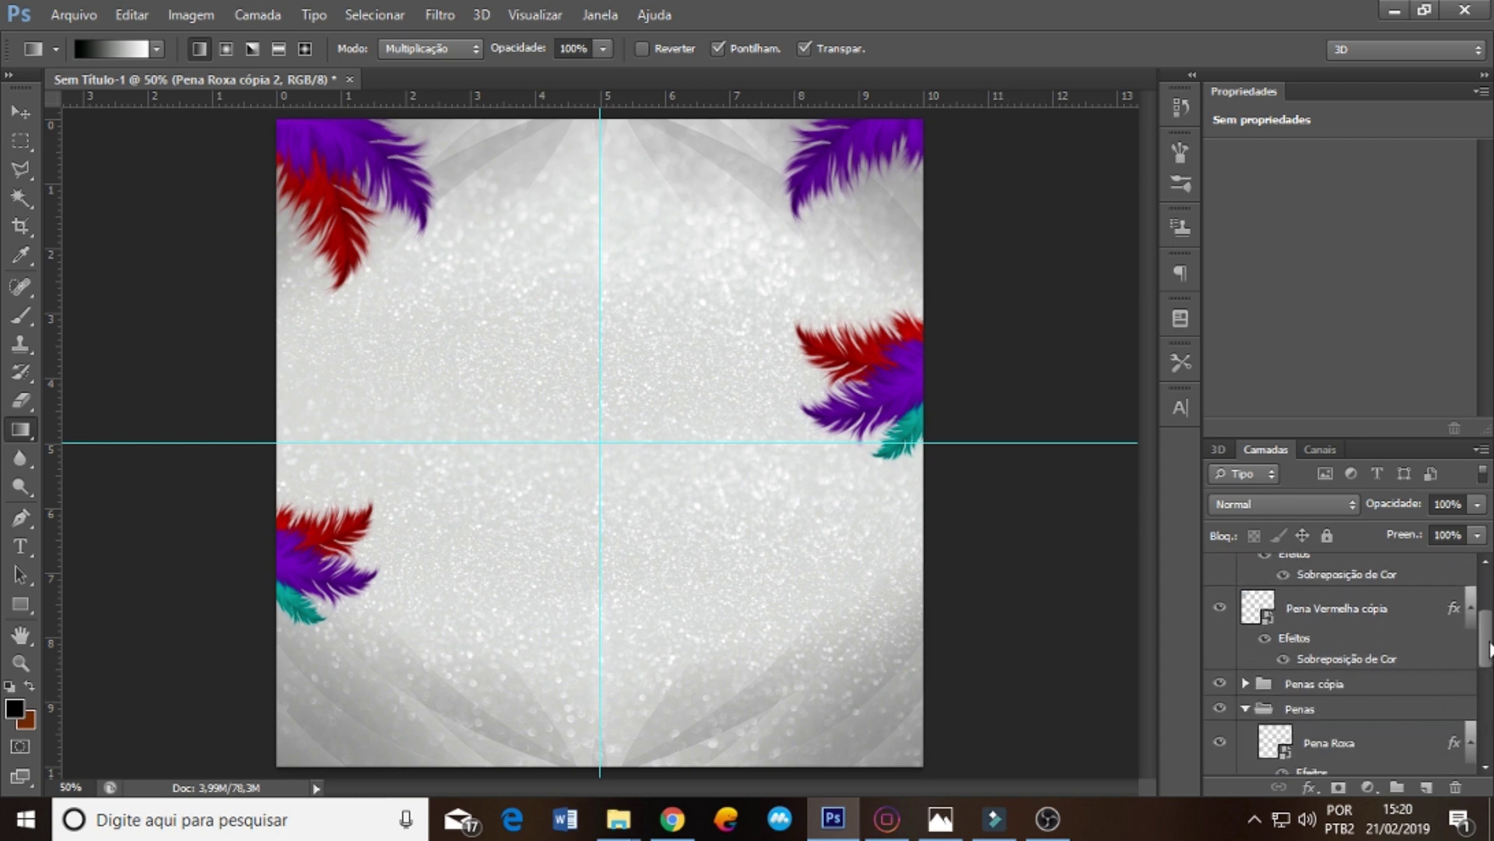
{"action": "scroll", "coordinate": [1488, 644], "scroll_direction": "down", "scroll_amount": 2}
{"action": "left_click", "coordinate": [1339, 685]}
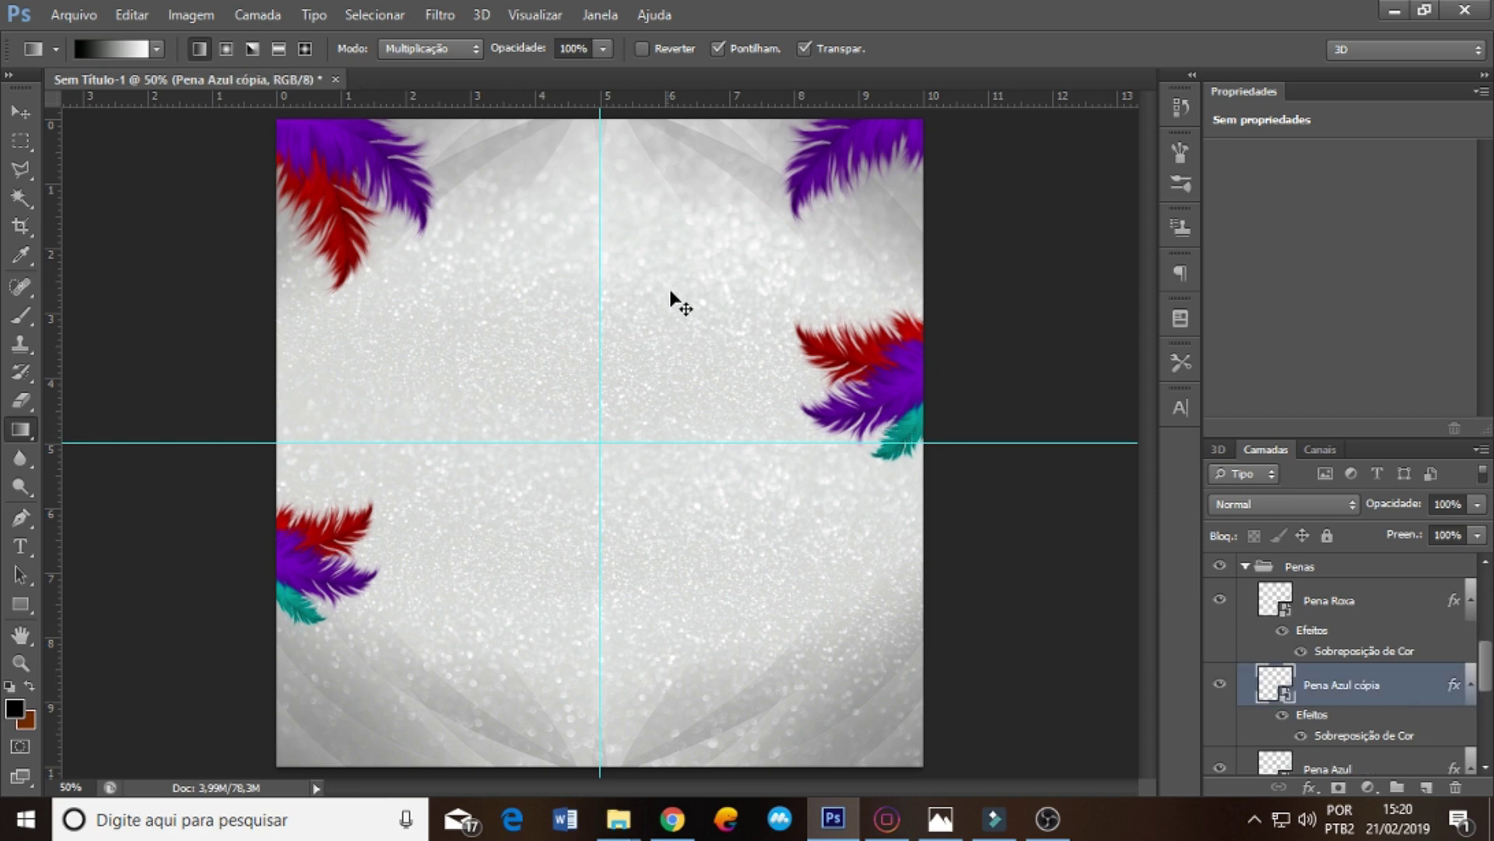
{"action": "left_click_drag", "start_coordinate": [961, 479], "coordinate": [942, 246]}
{"action": "key", "text": "ctrl+t"}
{"action": "left_click_drag", "start_coordinate": [965, 179], "coordinate": [1021, 138]}
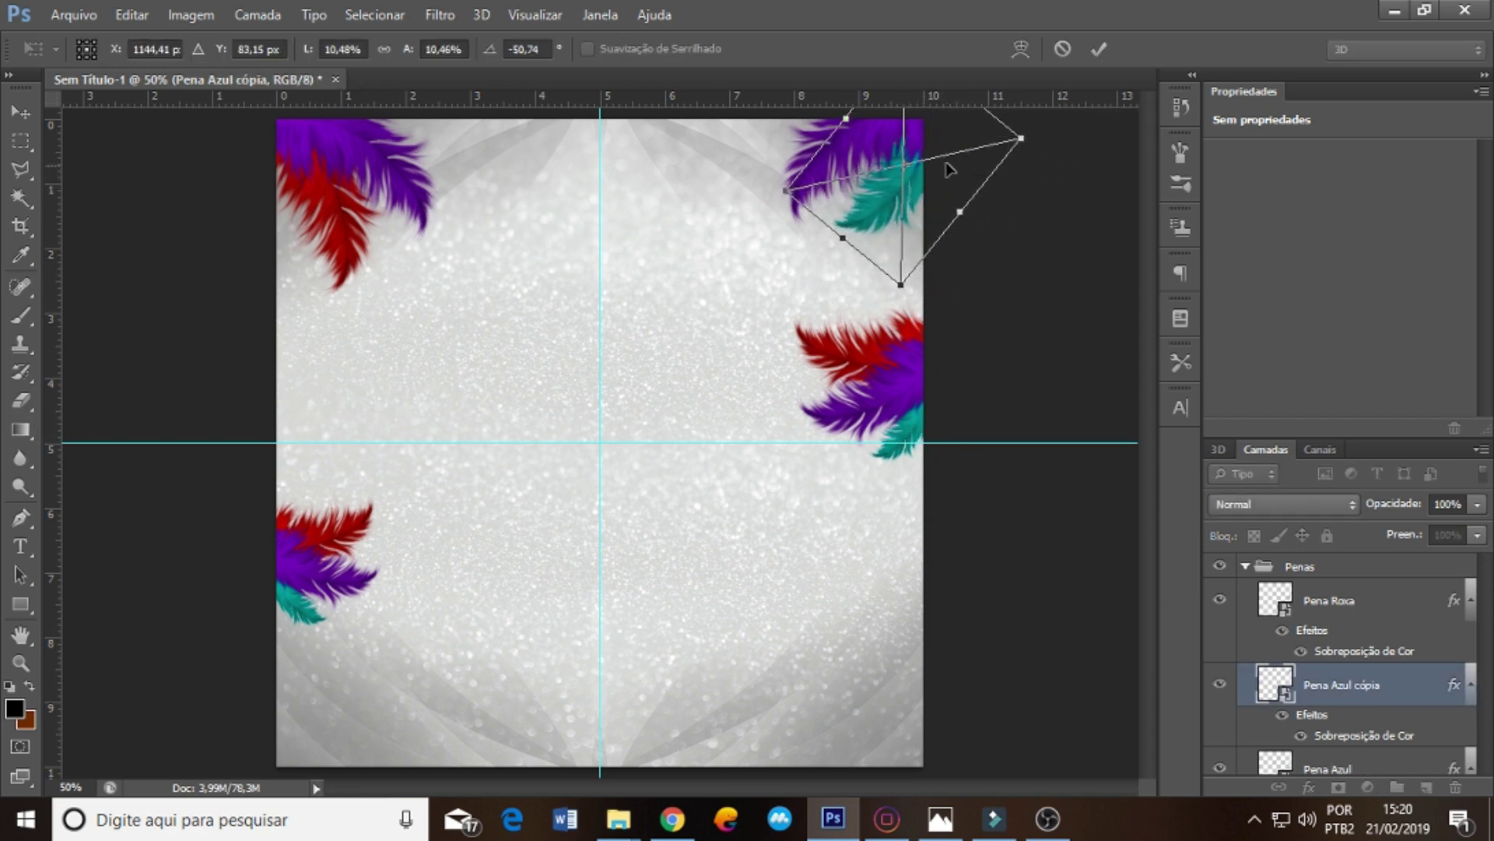
{"action": "key", "text": "Return"}
{"action": "key", "text": "g"}
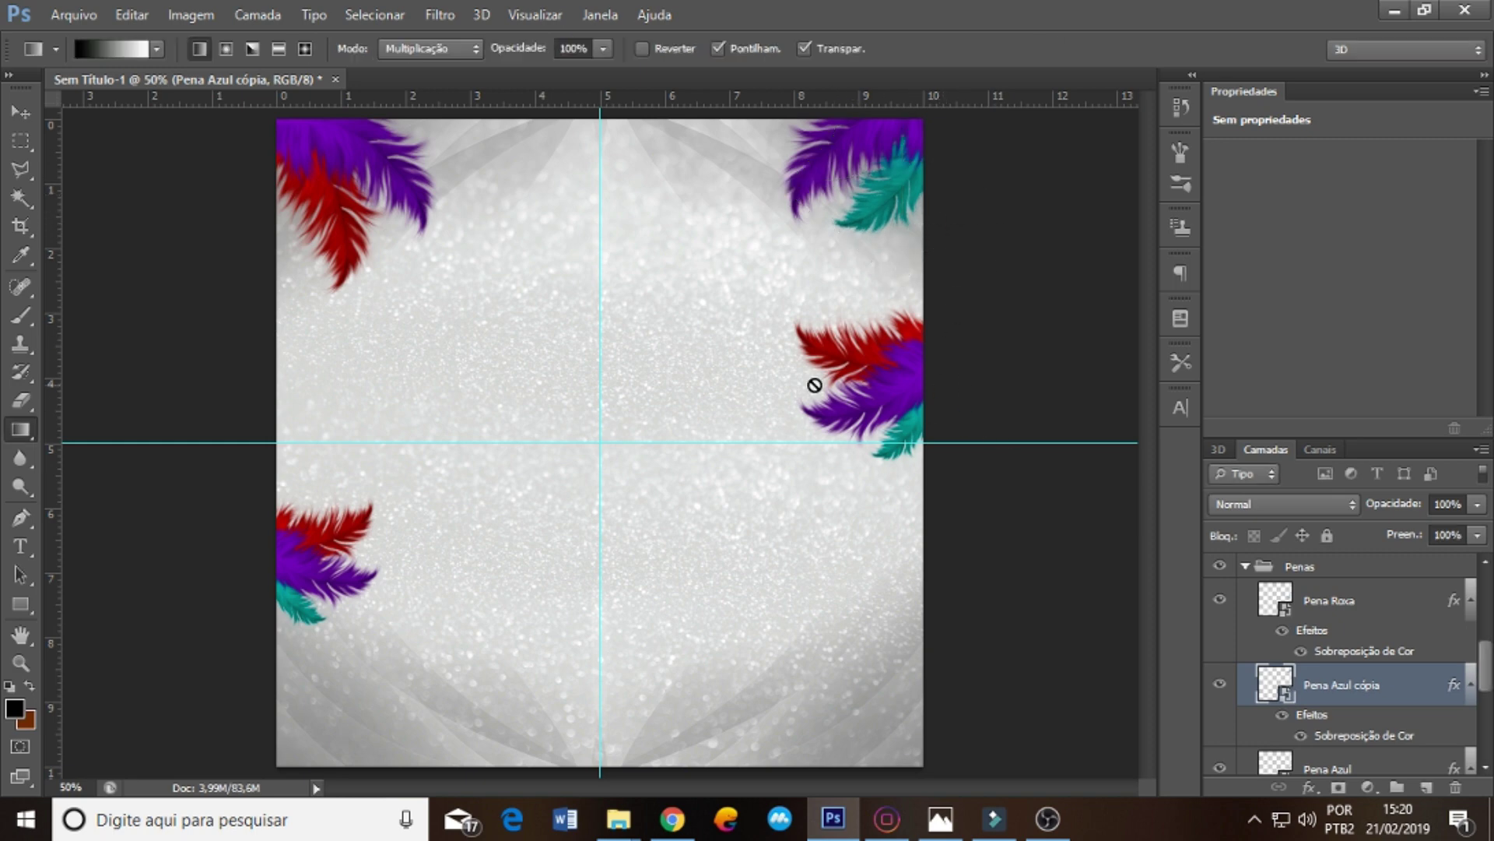
- Collapse Penas, select the red feather copy, then select Pena Roxa cópia 2
{"action": "left_click", "coordinate": [1244, 566]}
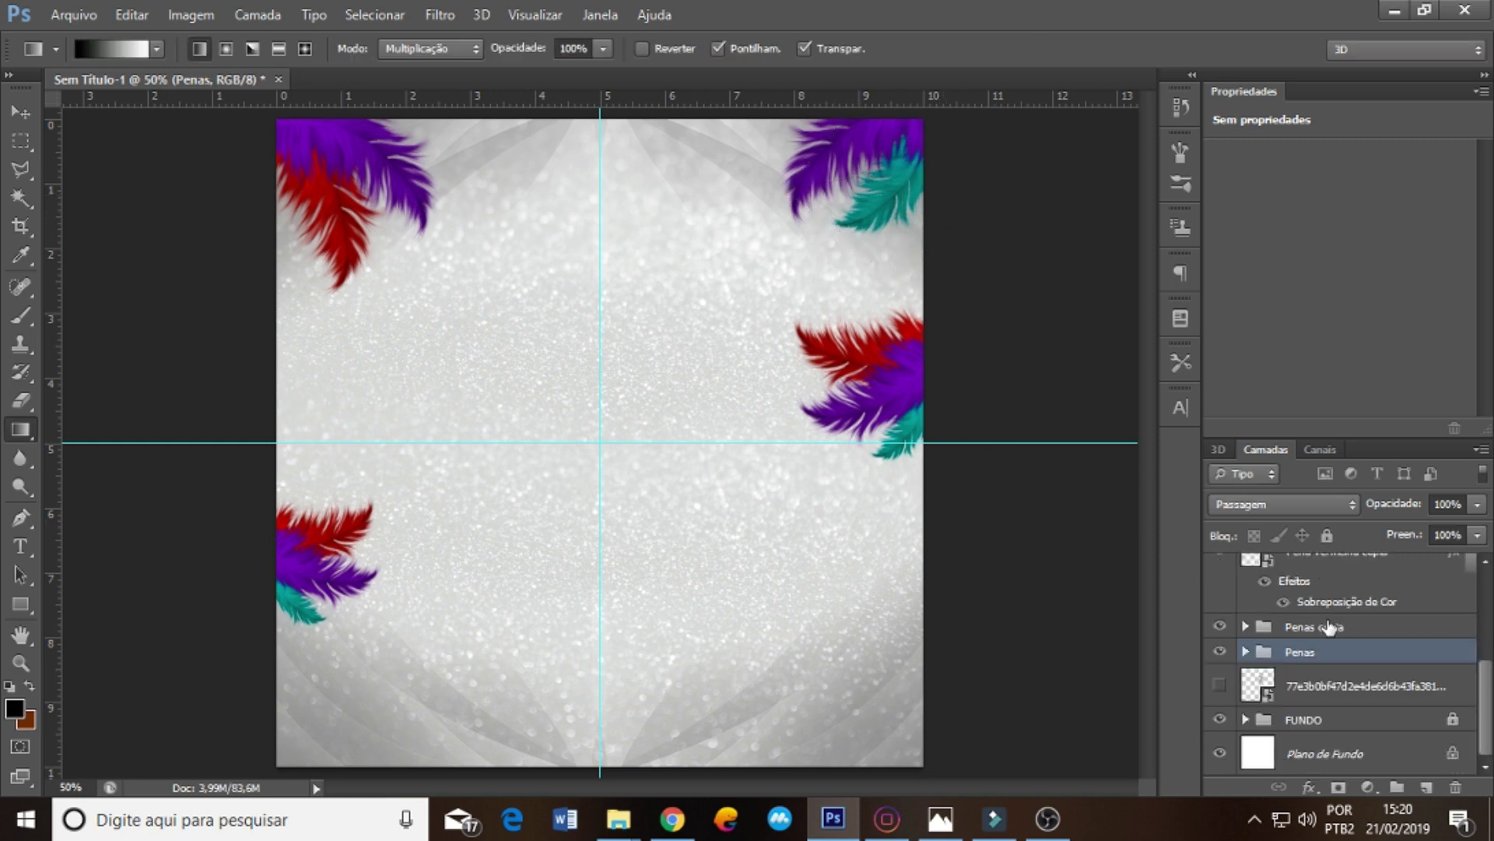
{"action": "left_click", "coordinate": [1386, 592]}
{"action": "scroll", "coordinate": [1394, 599], "scroll_direction": "up", "scroll_amount": 1}
{"action": "scroll", "coordinate": [1399, 609], "scroll_direction": "up", "scroll_amount": 1}
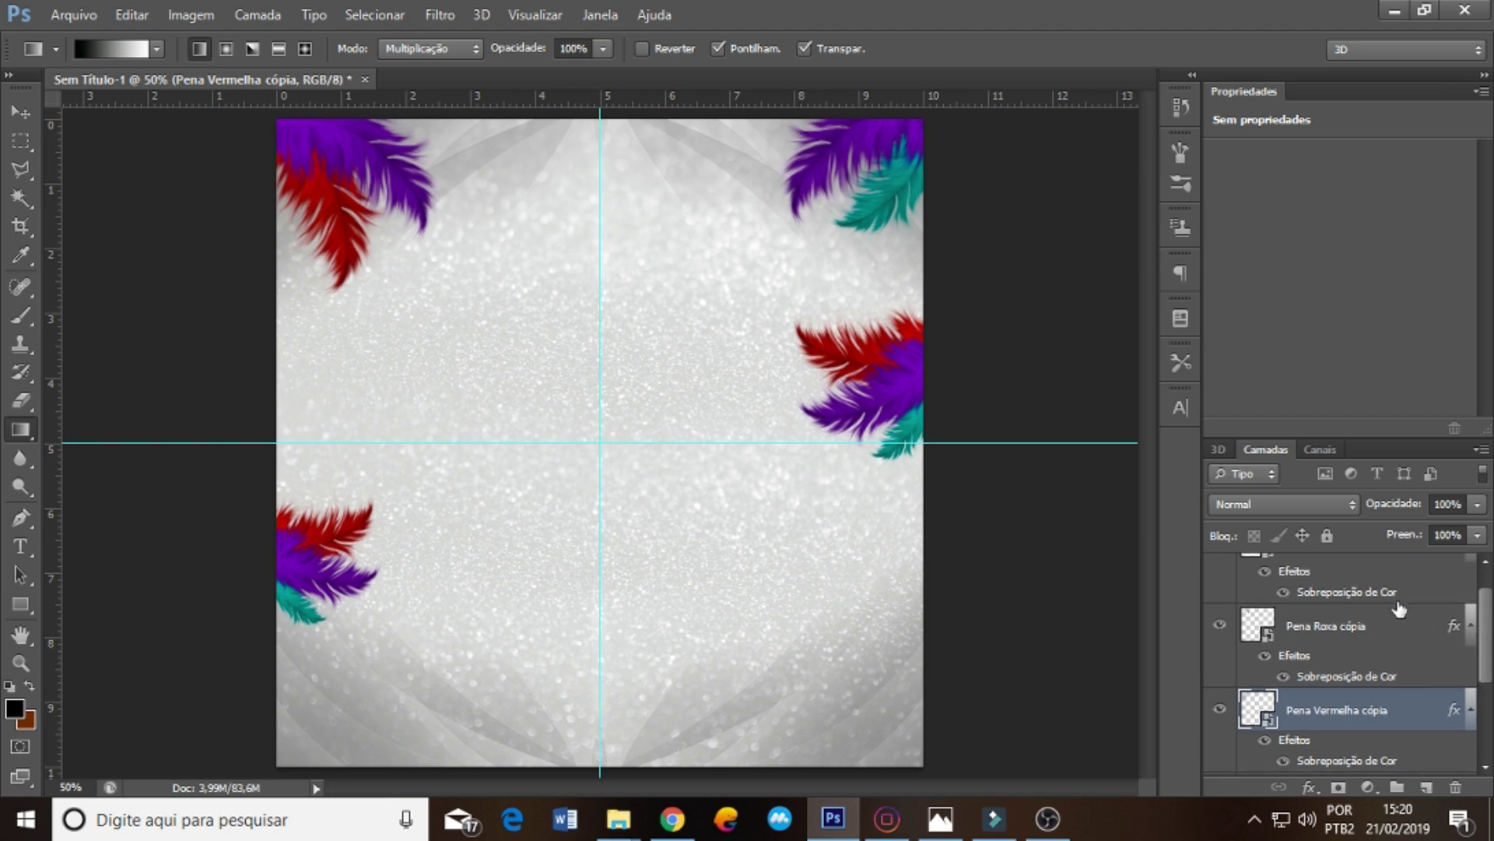
{"action": "scroll", "coordinate": [1486, 638], "scroll_direction": "up", "scroll_amount": 1}
{"action": "left_click", "coordinate": [1350, 605]}
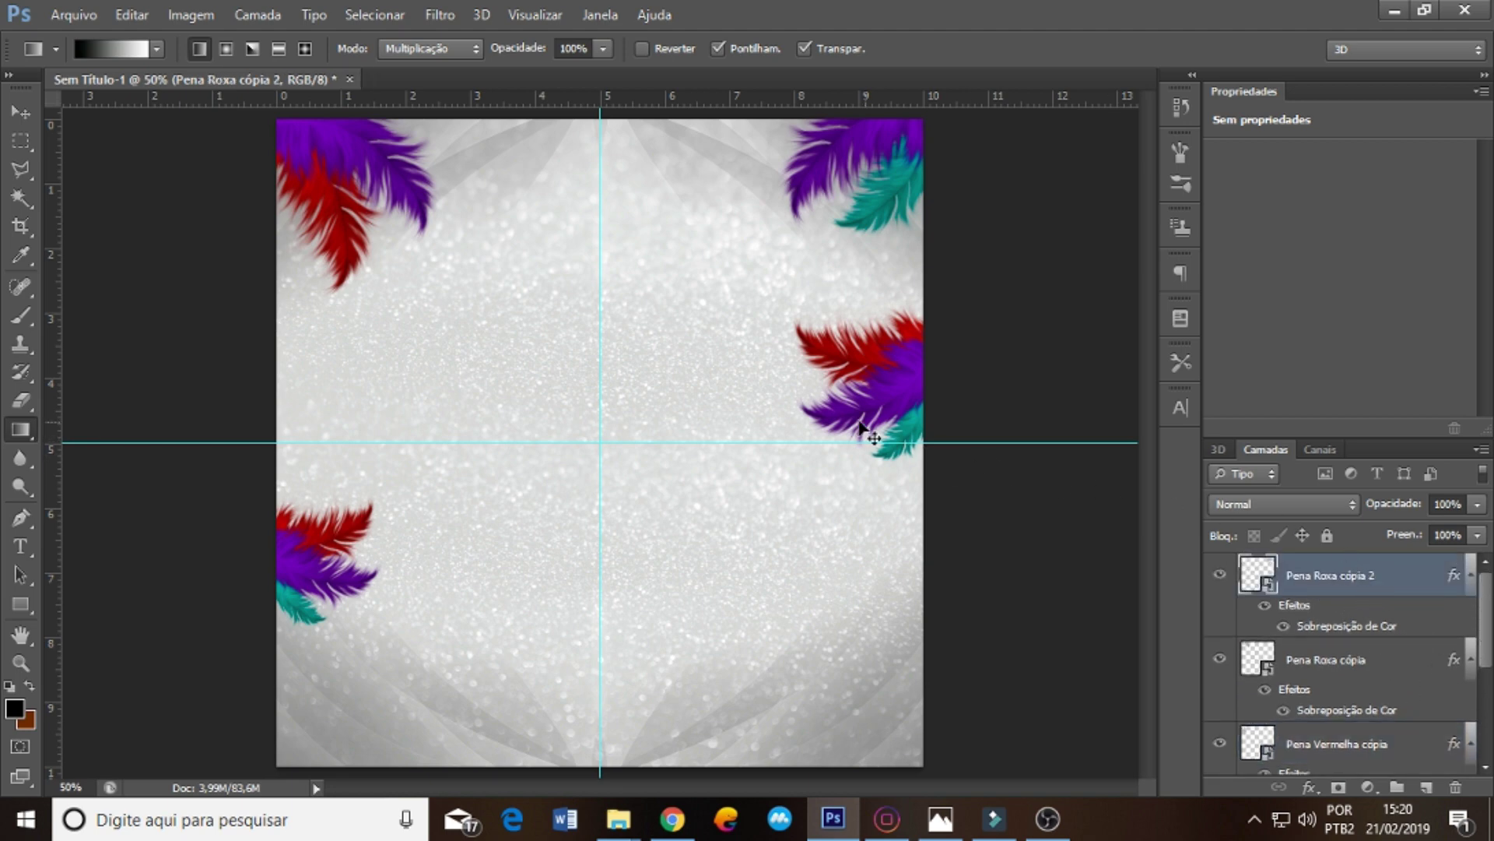
- Place a copy of the purple feather at the bottom, flipped upside down and scaled down
{"action": "left_click_drag", "start_coordinate": [802, 291], "coordinate": [685, 615]}
{"action": "key", "text": "ctrl+t"}
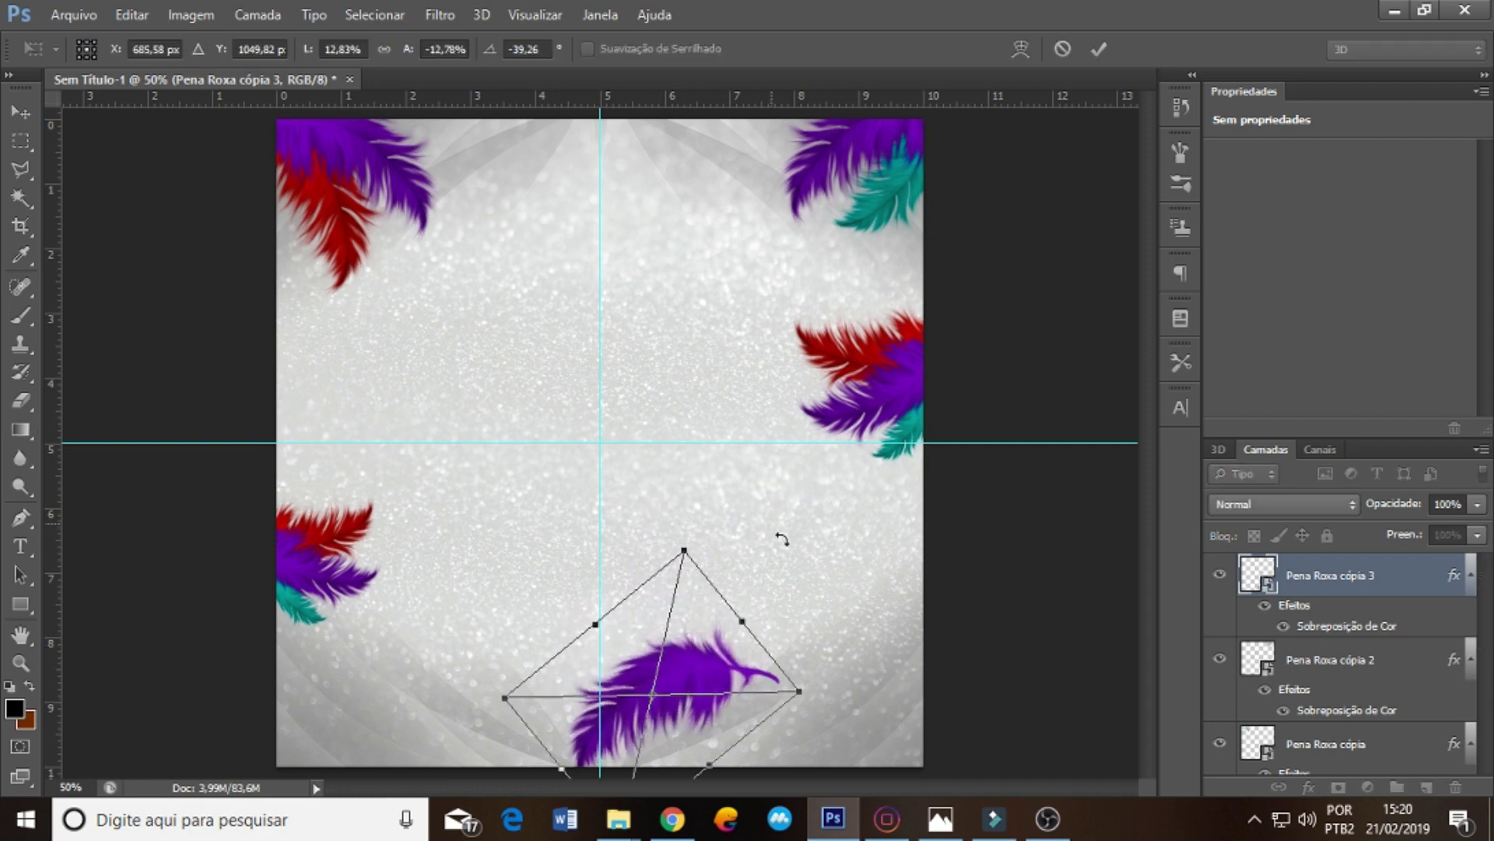
{"action": "mouse_move", "coordinate": [730, 546]}
{"action": "left_mouse_down"}
{"action": "mouse_move", "coordinate": [800, 691]}
{"action": "mouse_move", "coordinate": [695, 666]}
{"action": "mouse_move", "coordinate": [743, 700]}
{"action": "left_mouse_up"}
{"action": "left_click_drag", "start_coordinate": [861, 620], "coordinate": [817, 591]}
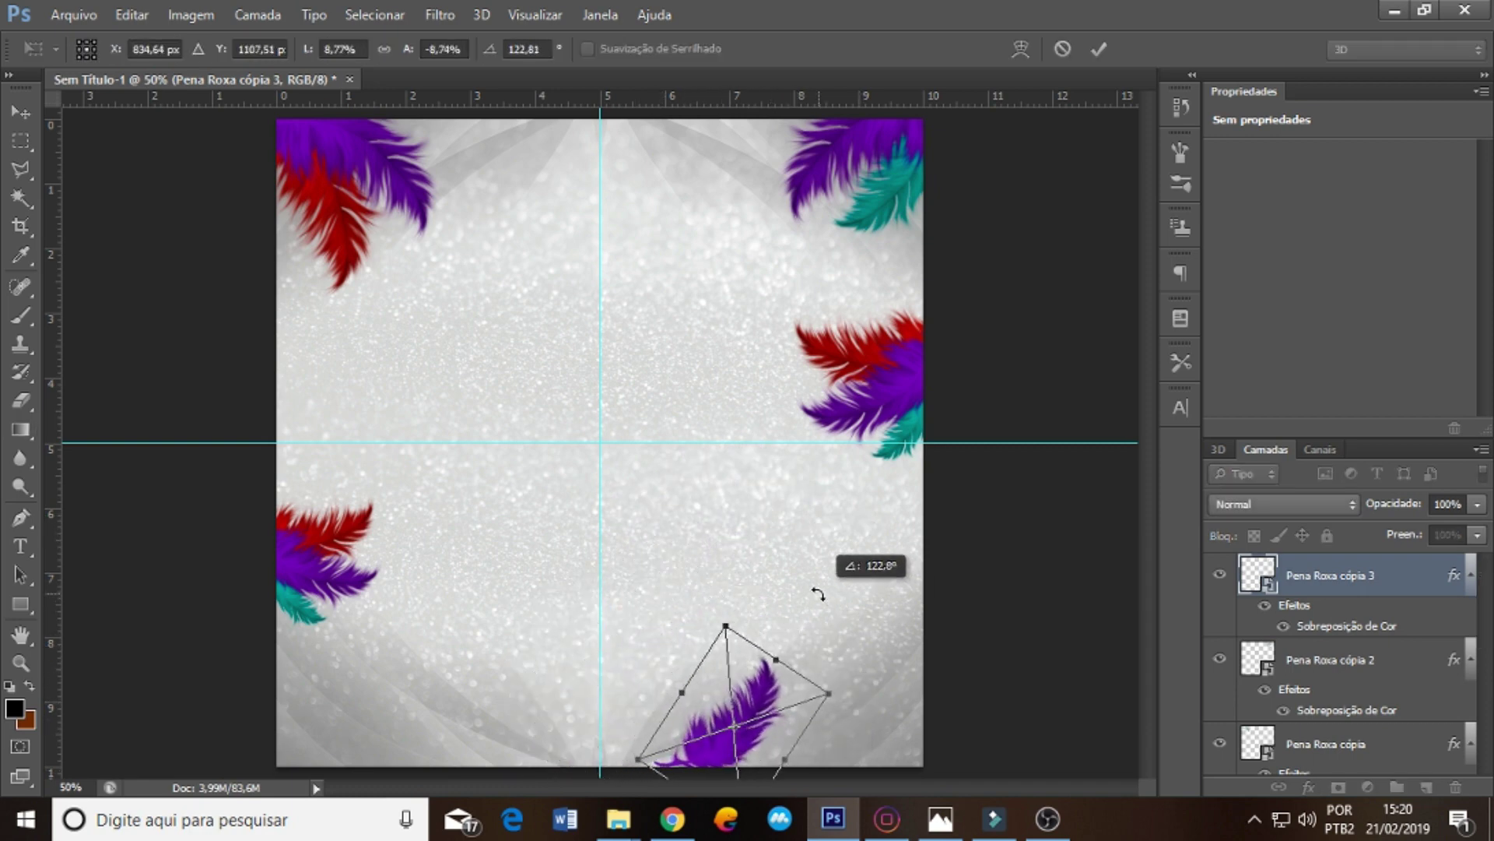
{"action": "left_click_drag", "start_coordinate": [778, 706], "coordinate": [788, 708]}
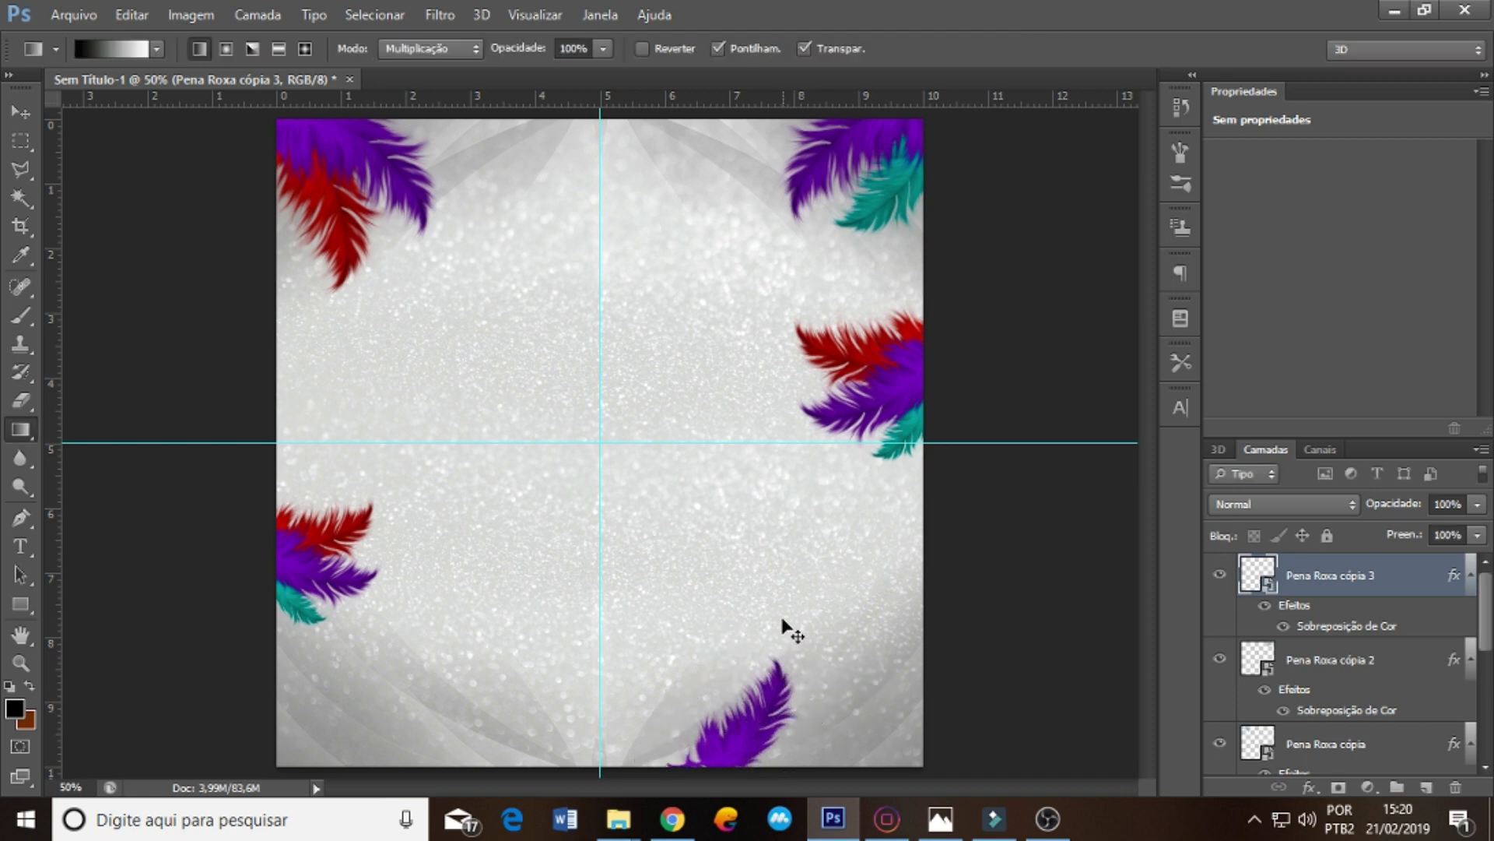
- Duplicate the bottom feather, flip it horizontally and move it to the bottom left
{"action": "key", "text": "ctrl+alt+t"}
{"action": "right_click", "coordinate": [759, 708]}
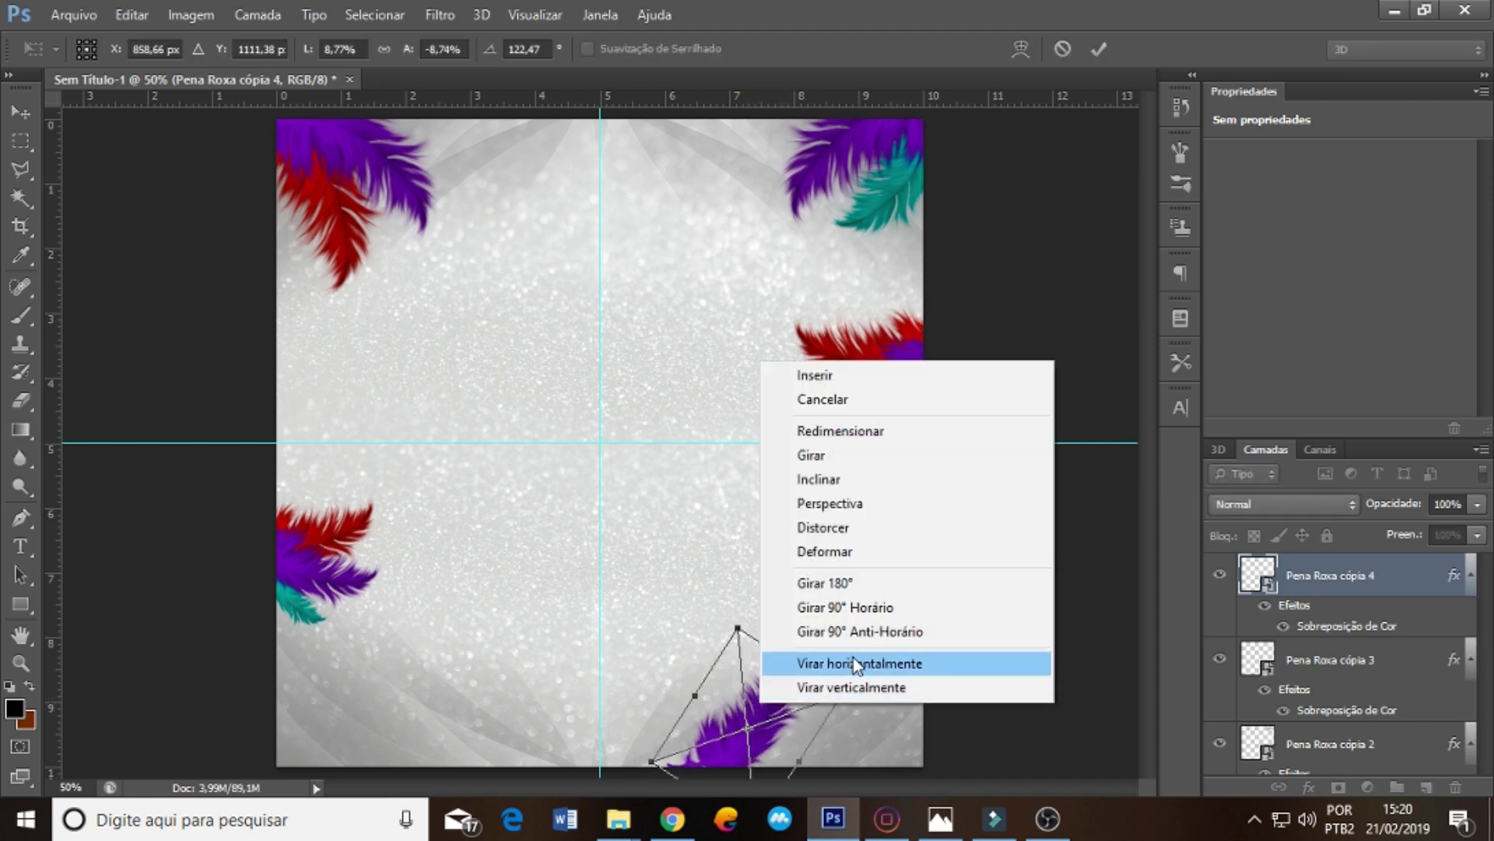
{"action": "left_click", "coordinate": [854, 756]}
{"action": "key", "text": "Return"}
{"action": "key", "text": "g"}
{"action": "left_click_drag", "start_coordinate": [827, 714], "coordinate": [550, 734]}
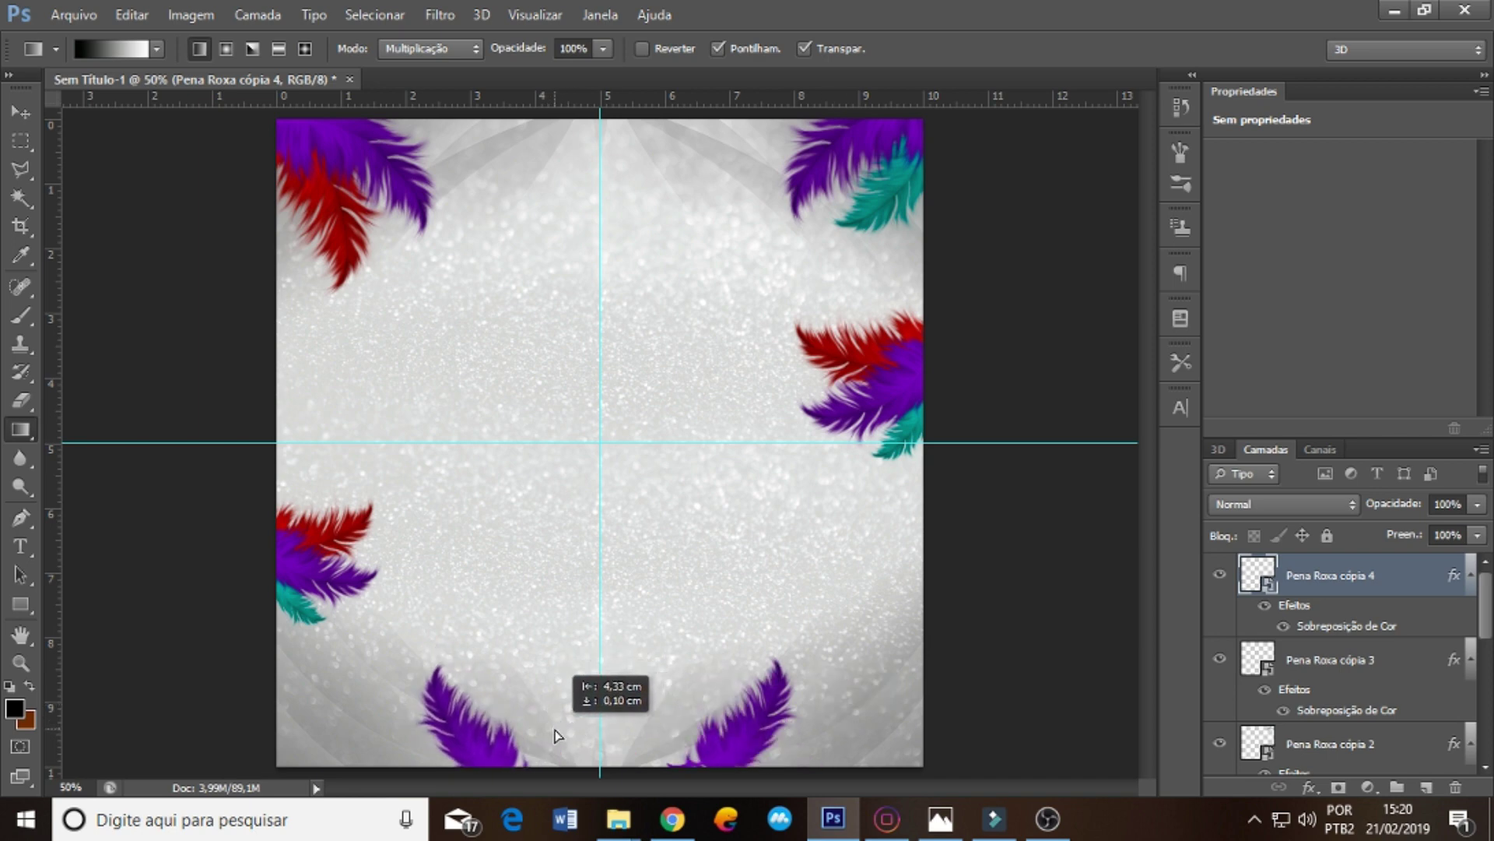
{"action": "left_click_drag", "start_coordinate": [550, 734], "coordinate": [552, 743]}
- Nudge both bottom feathers together slightly into final position
{"action": "left_click", "coordinate": [1358, 674], "text": "ctrl"}
{"action": "key", "text": "ctrl+t"}
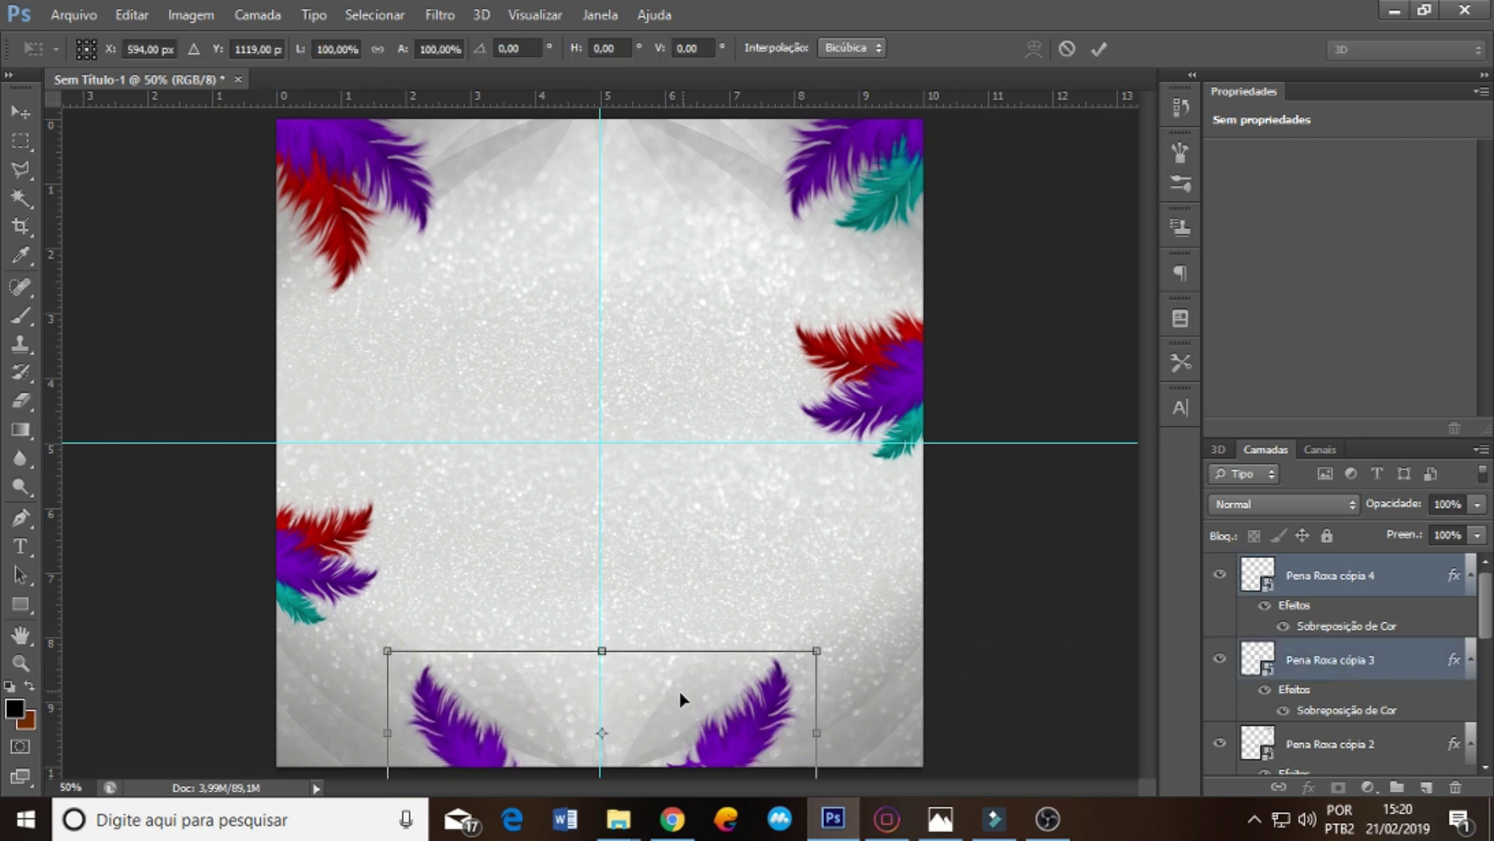
{"action": "left_click_drag", "start_coordinate": [680, 717], "coordinate": [684, 735]}
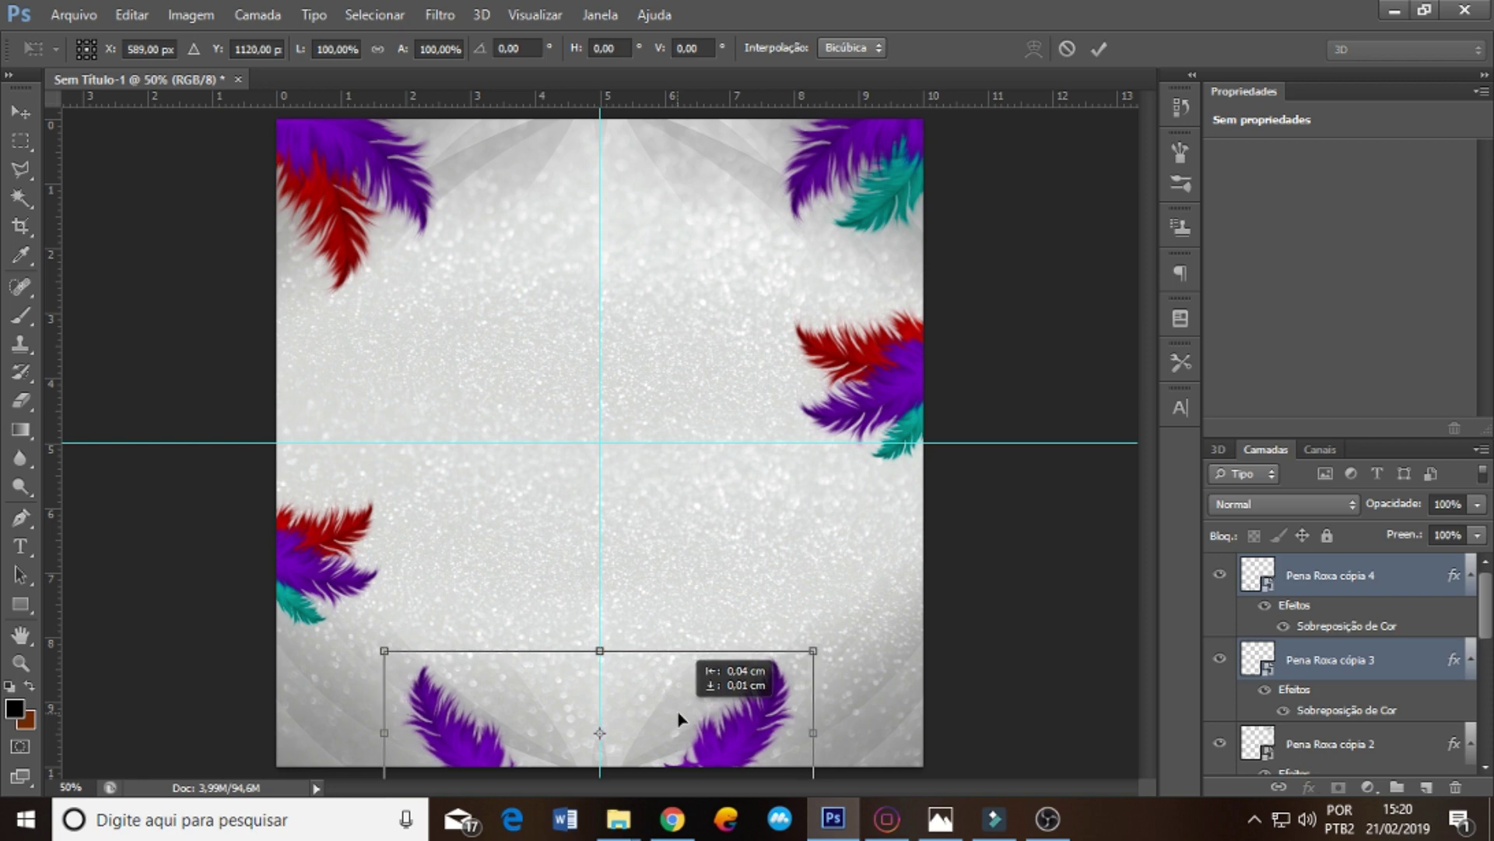
{"action": "key", "text": "g"}
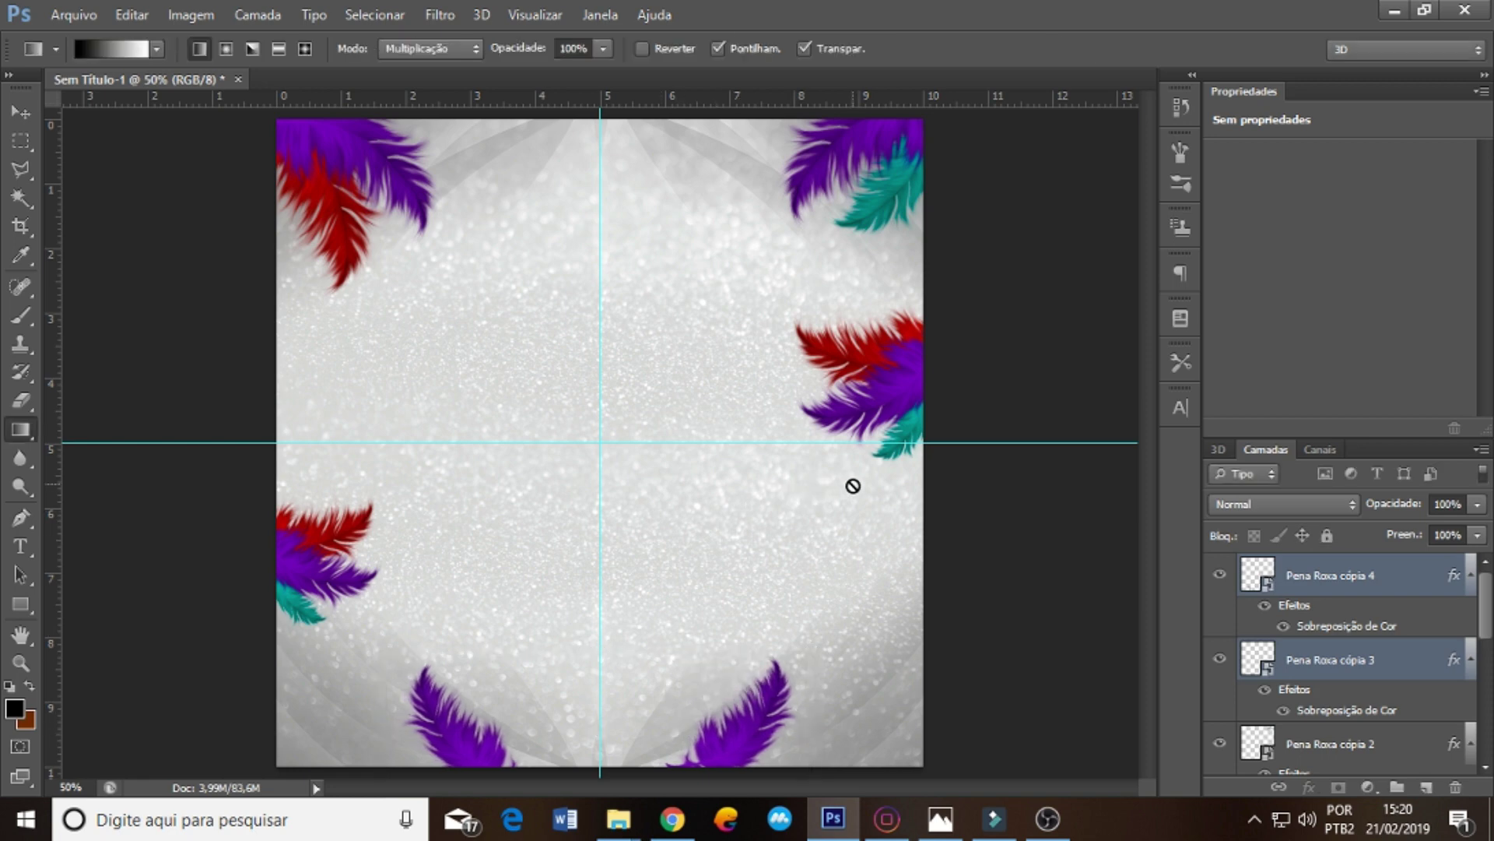
- Group all the feather layers and name the group 'Penas'
{"action": "left_click", "coordinate": [1330, 588]}
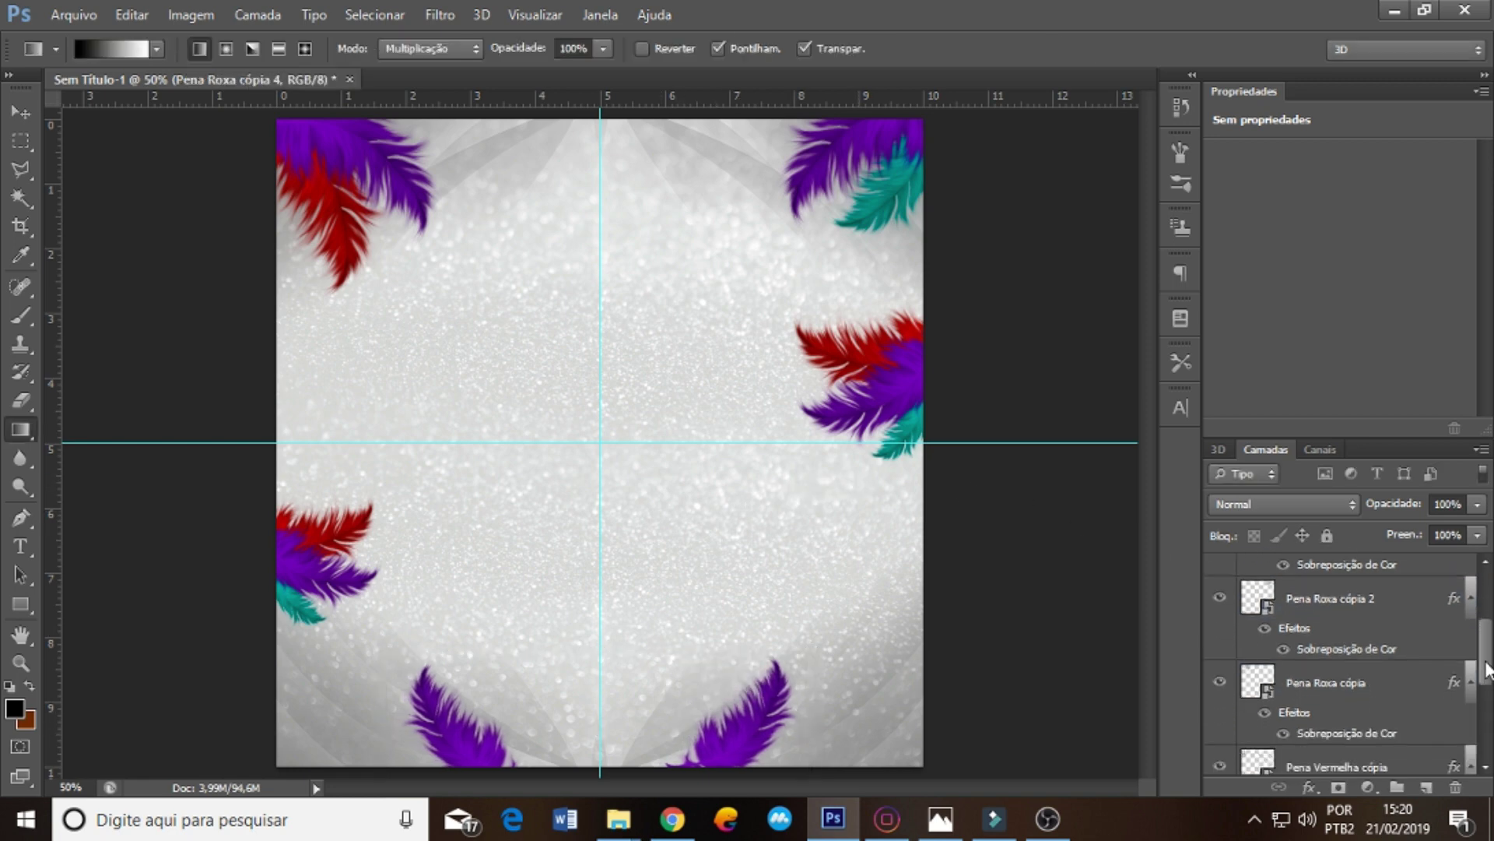
{"action": "left_click_drag", "start_coordinate": [1484, 623], "coordinate": [1485, 720]}
{"action": "left_click", "coordinate": [1373, 707], "text": "shift"}
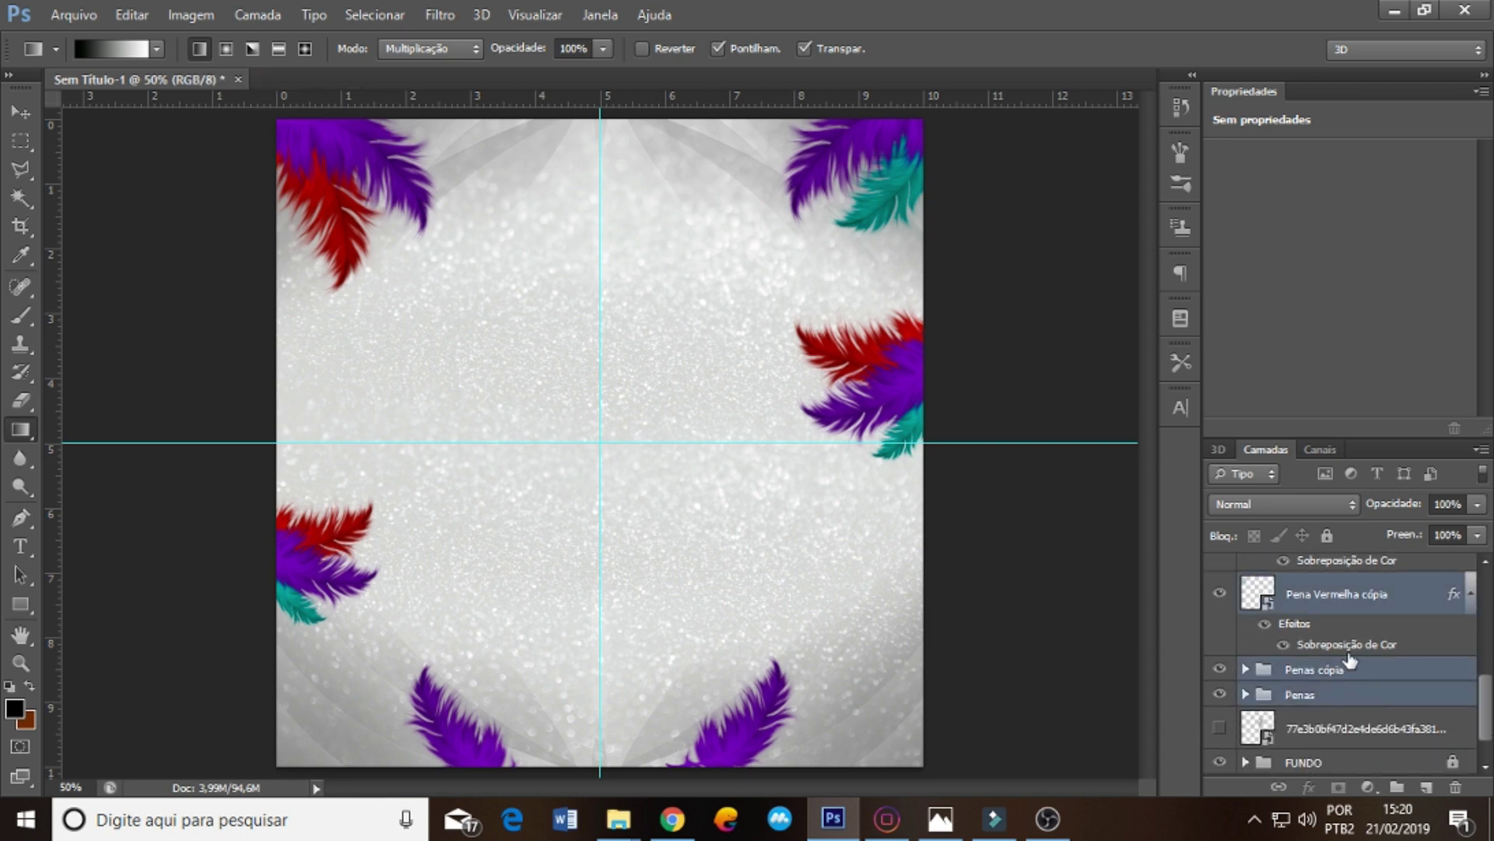
{"action": "key", "text": "ctrl+g"}
{"action": "double_click", "coordinate": [1324, 568]}
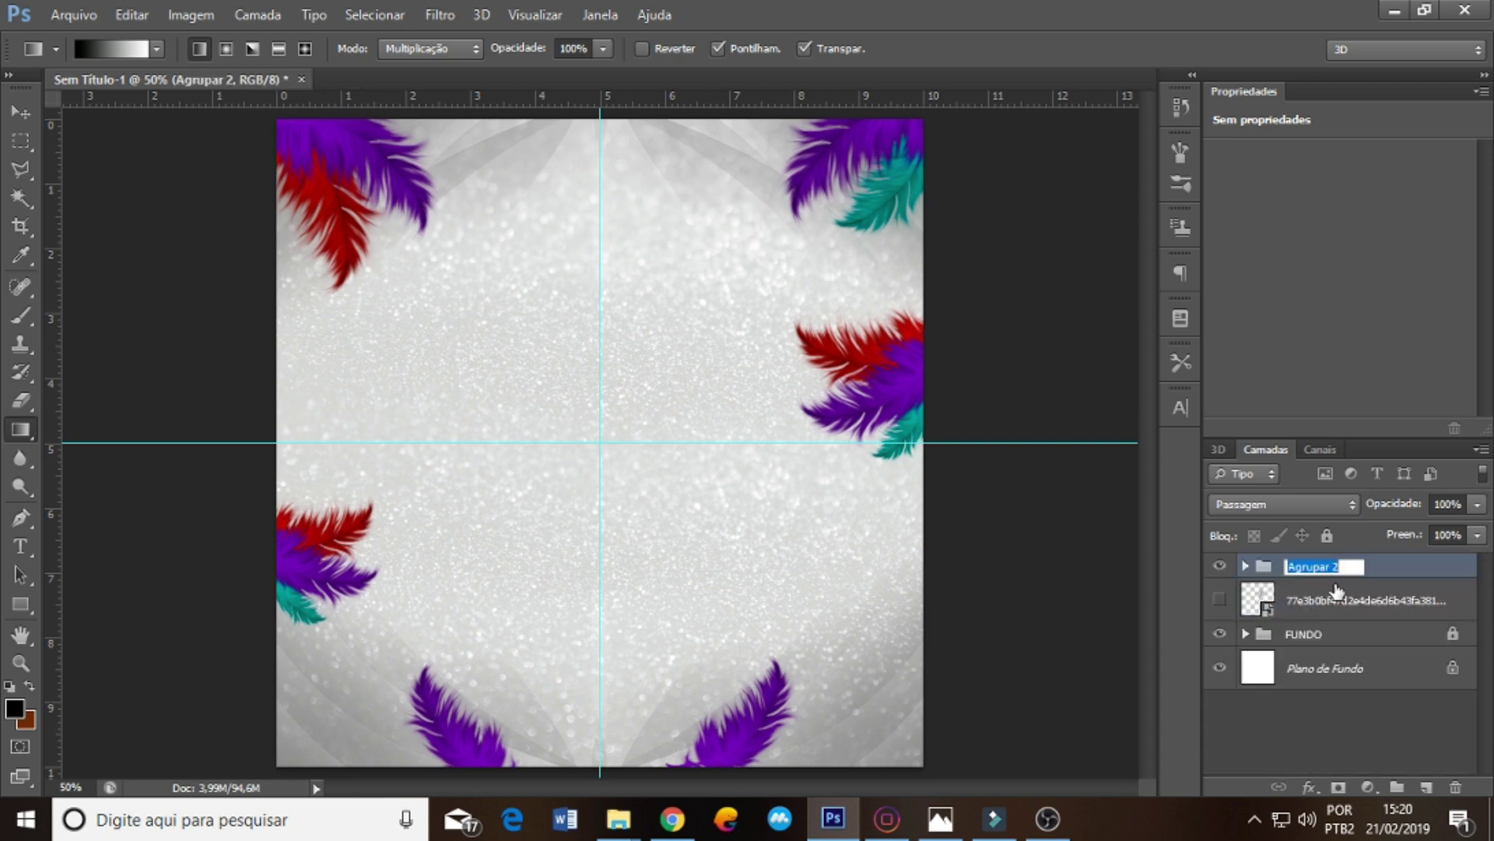
{"action": "type", "text": "Penas"}
{"action": "key", "text": "Return"}
{"action": "type", "text": "Carnaval"}
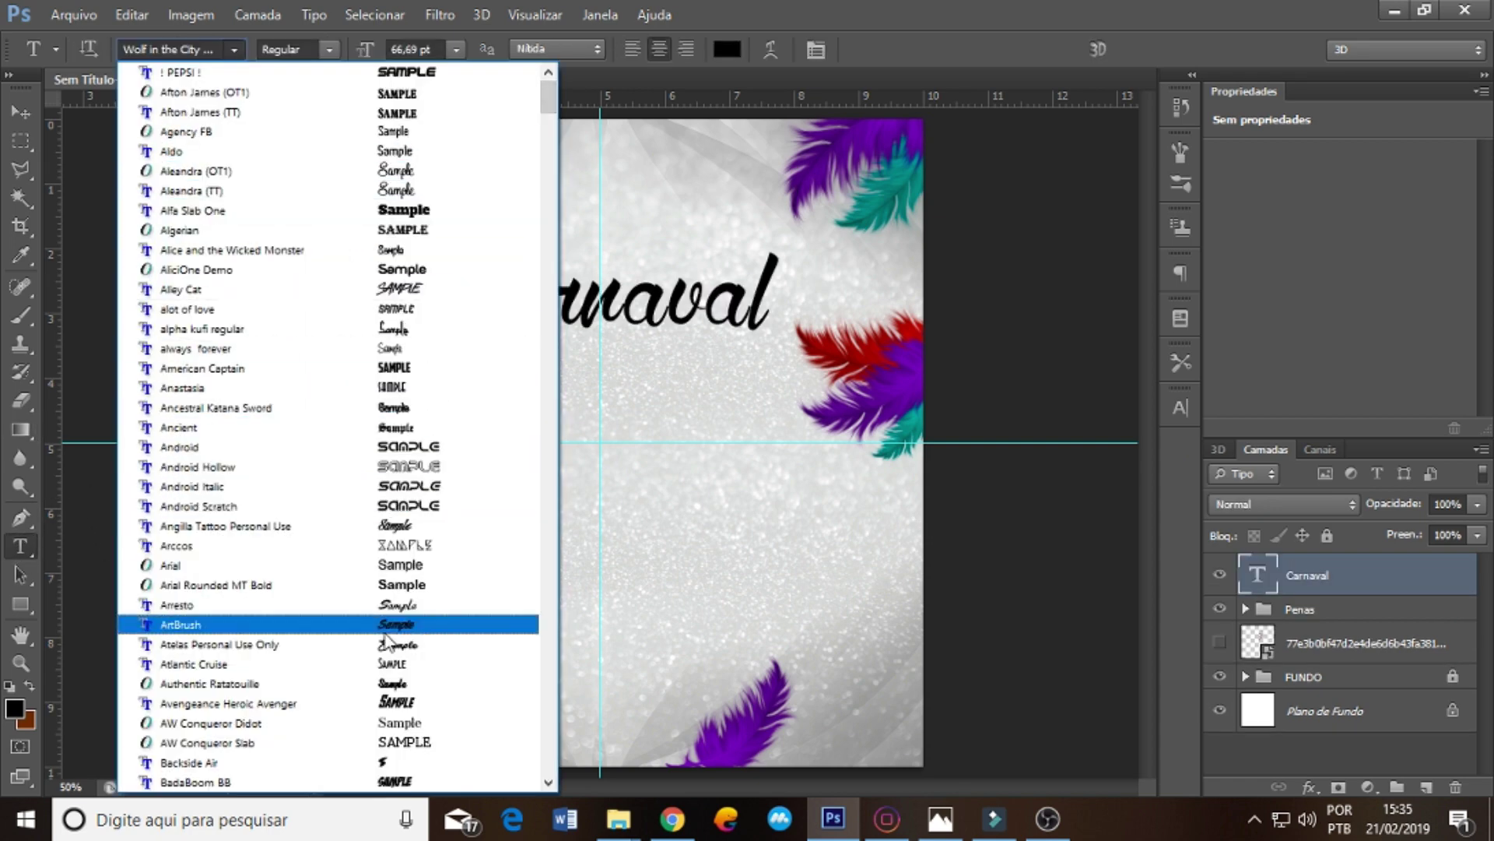
- Set 'Carnaval' in Angilla Tattoo, scale it to about 76% and move it near the top centre
{"action": "left_click", "coordinate": [397, 526]}
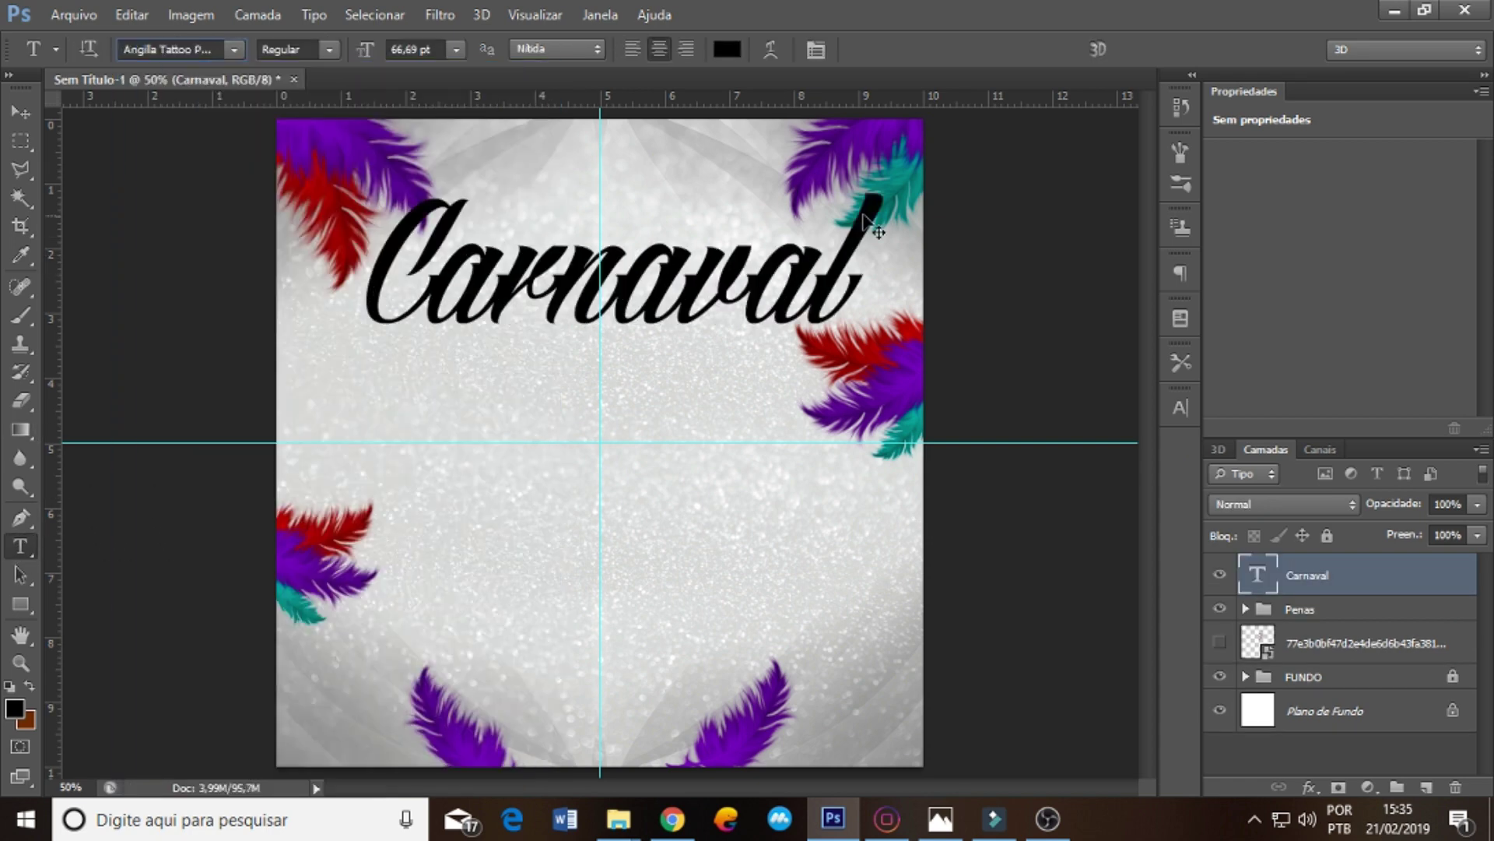
{"action": "key", "text": "ctrl+t"}
{"action": "left_click_drag", "start_coordinate": [895, 183], "coordinate": [771, 225]}
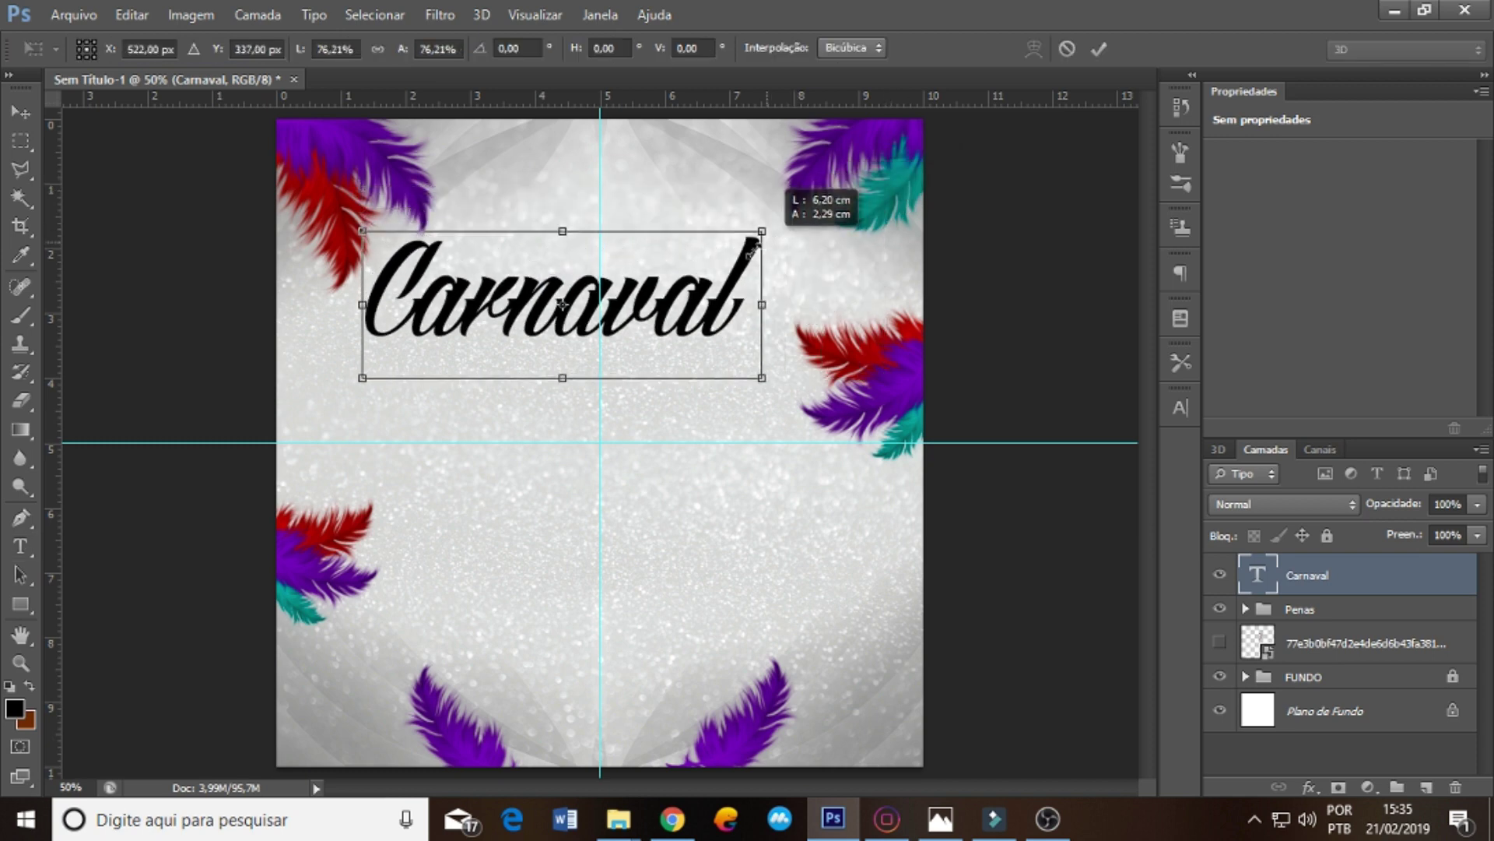
{"action": "mouse_move", "coordinate": [680, 283]}
{"action": "left_mouse_down"}
{"action": "mouse_move", "coordinate": [710, 293]}
{"action": "mouse_move", "coordinate": [703, 308]}
{"action": "left_mouse_up"}
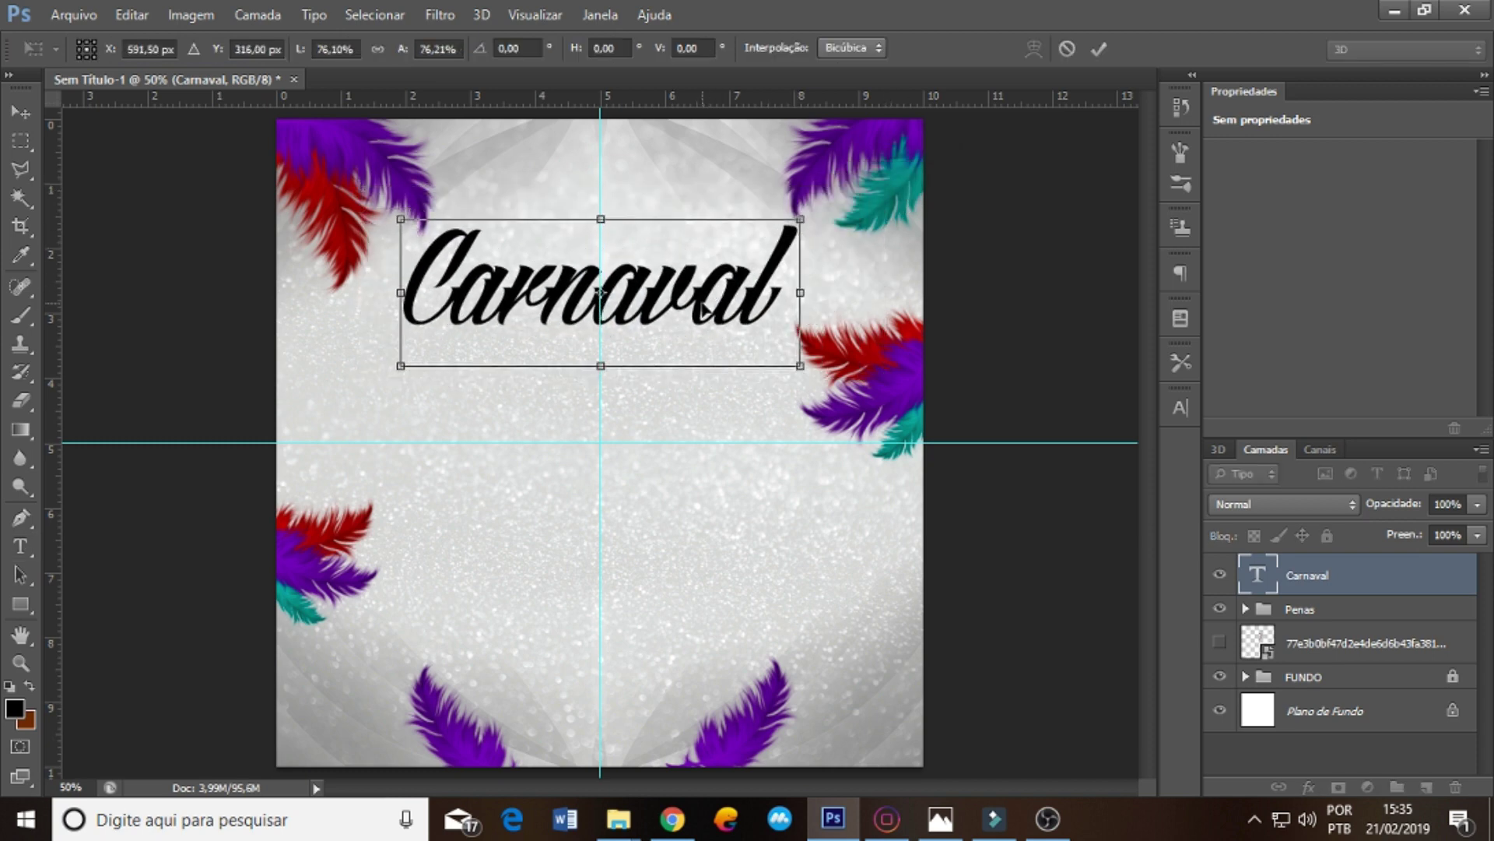
{"action": "key", "text": "Return"}
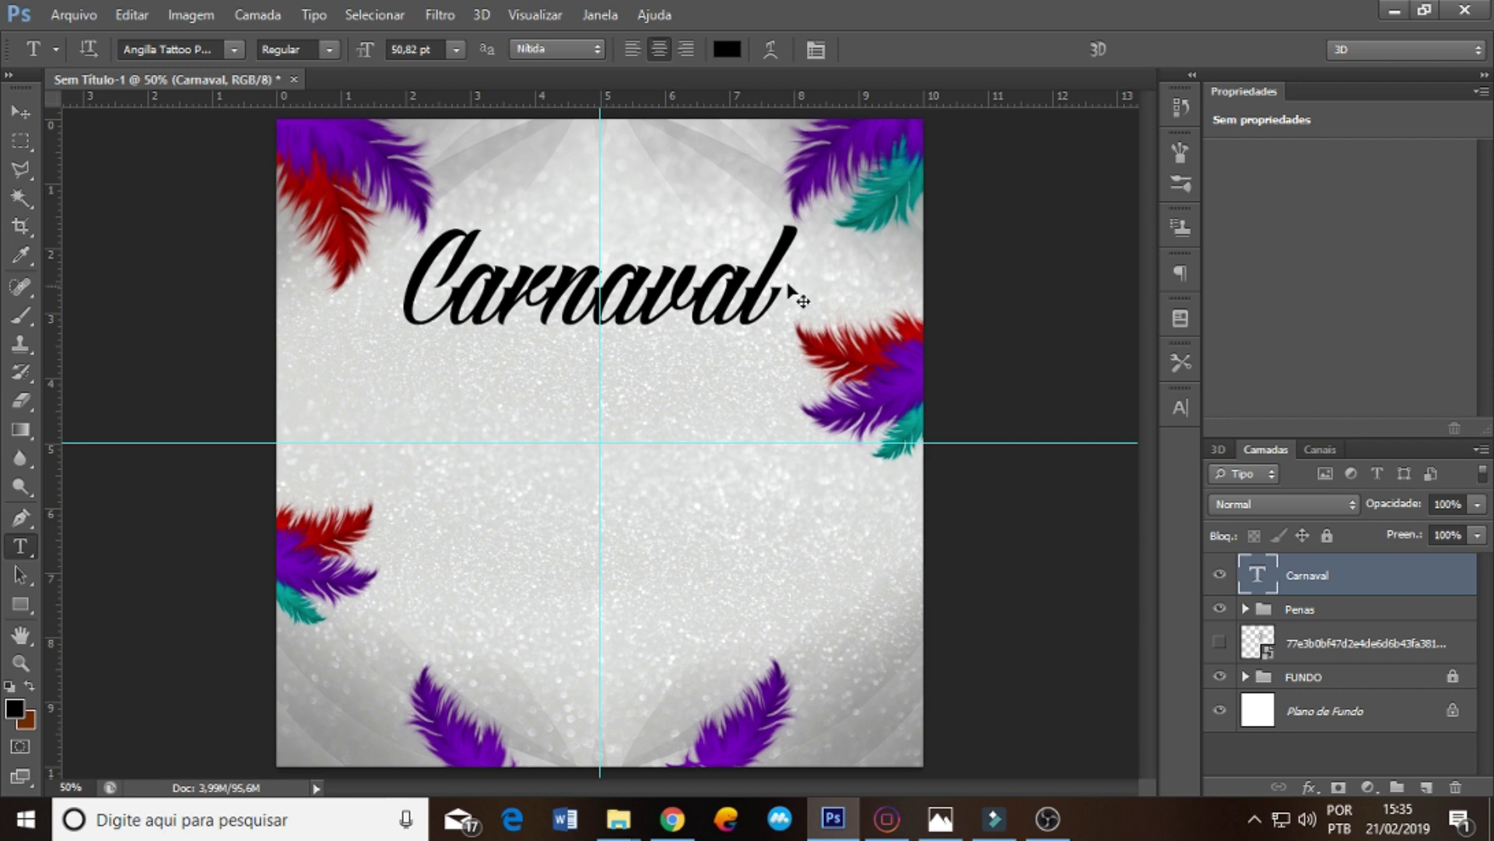
- Skew the Carnaval title so its right end tilts slightly upward
{"action": "key", "text": "ctrl+t"}
{"action": "left_click_drag", "start_coordinate": [804, 221], "coordinate": [793, 210]}
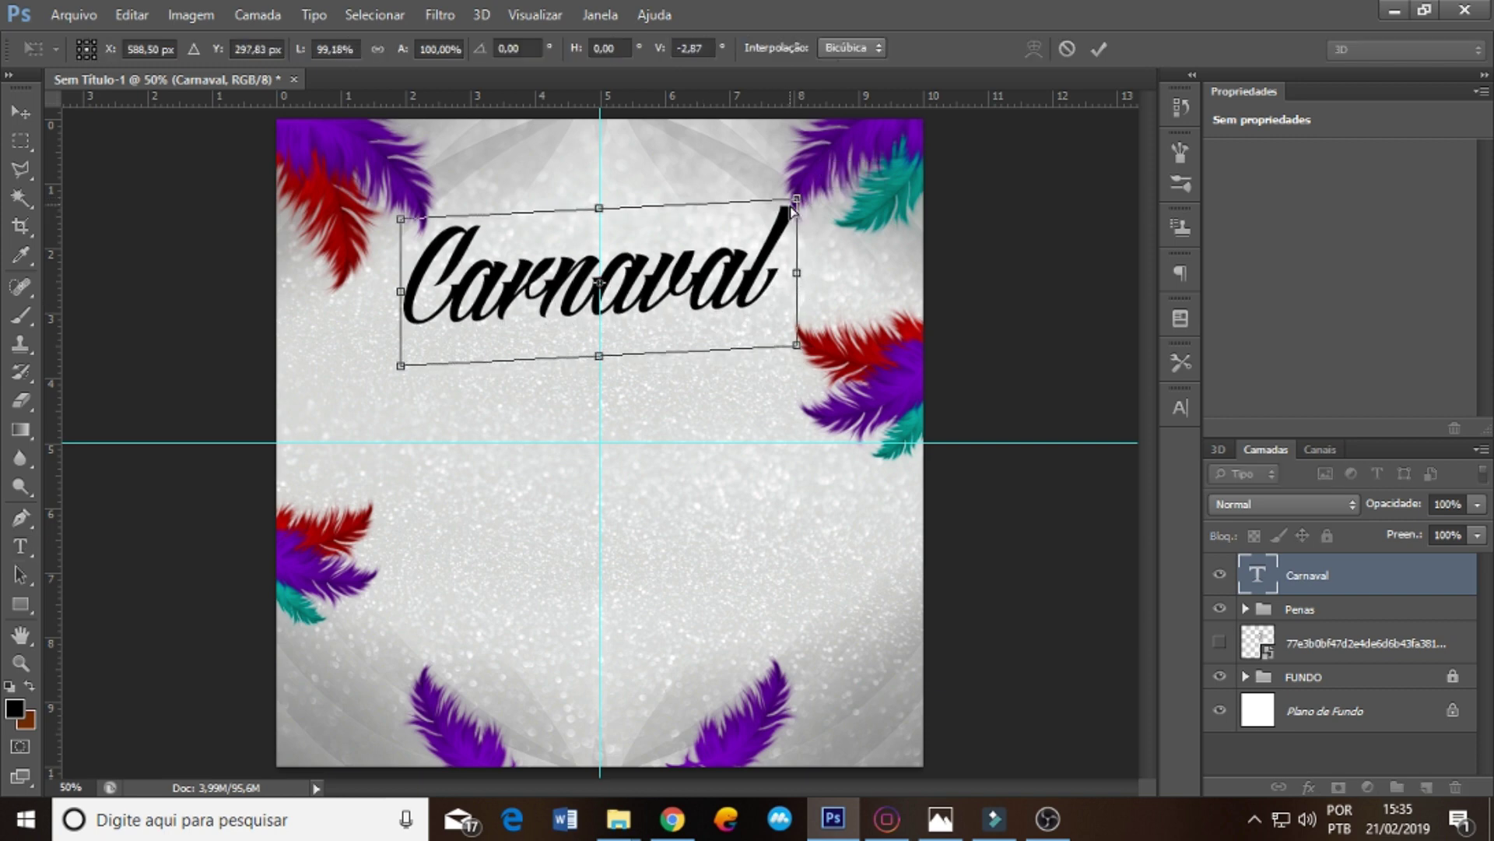
{"action": "key", "text": "Return"}
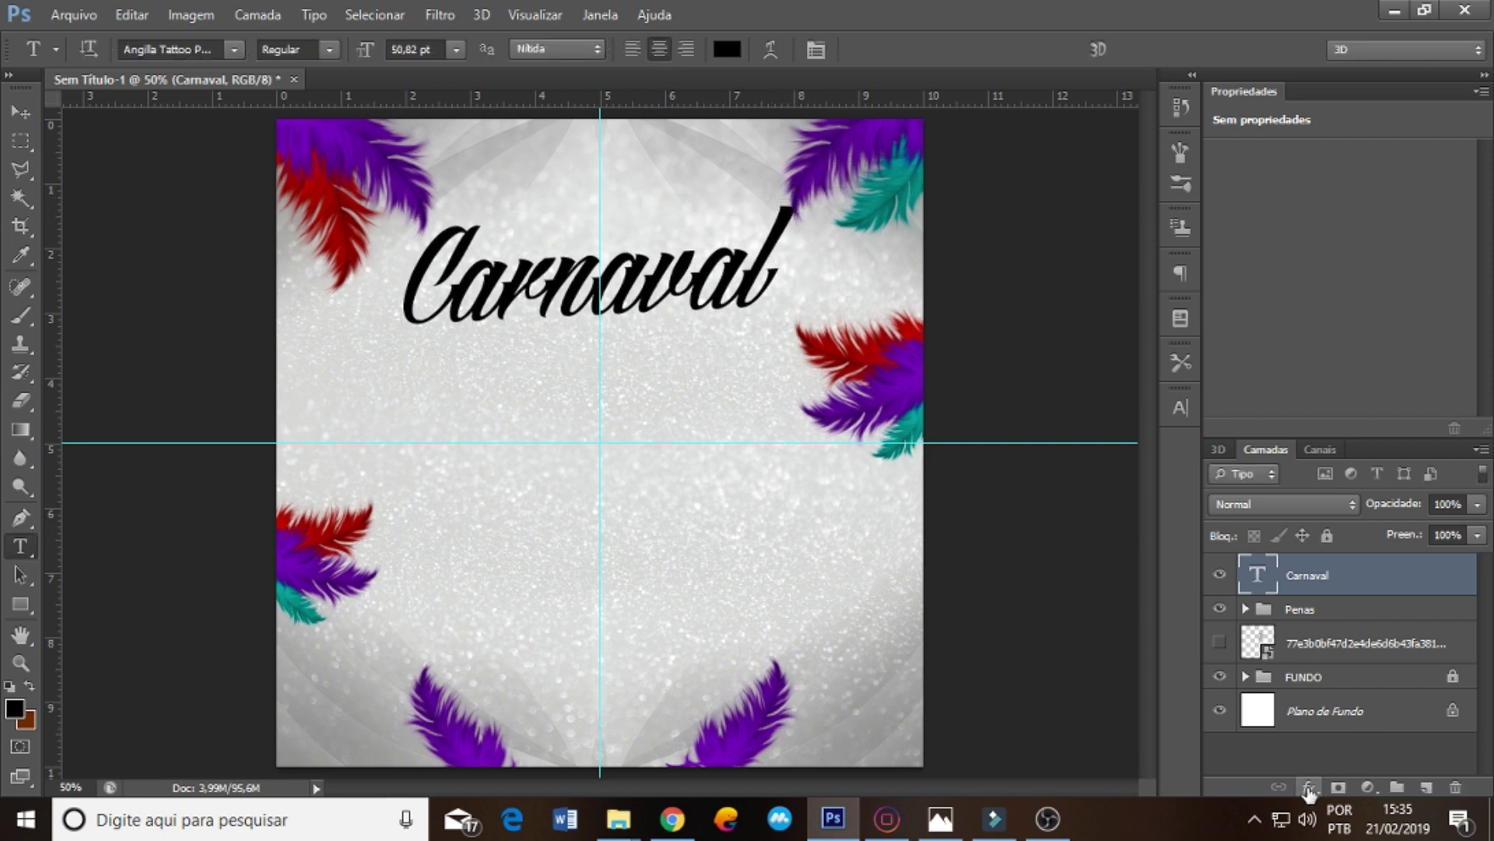
{"action": "left_click", "coordinate": [1312, 788]}
- Apply a chrome preset style to the title, then remove its drop shadow, outer glow and stroke
{"action": "left_click", "coordinate": [1294, 530]}
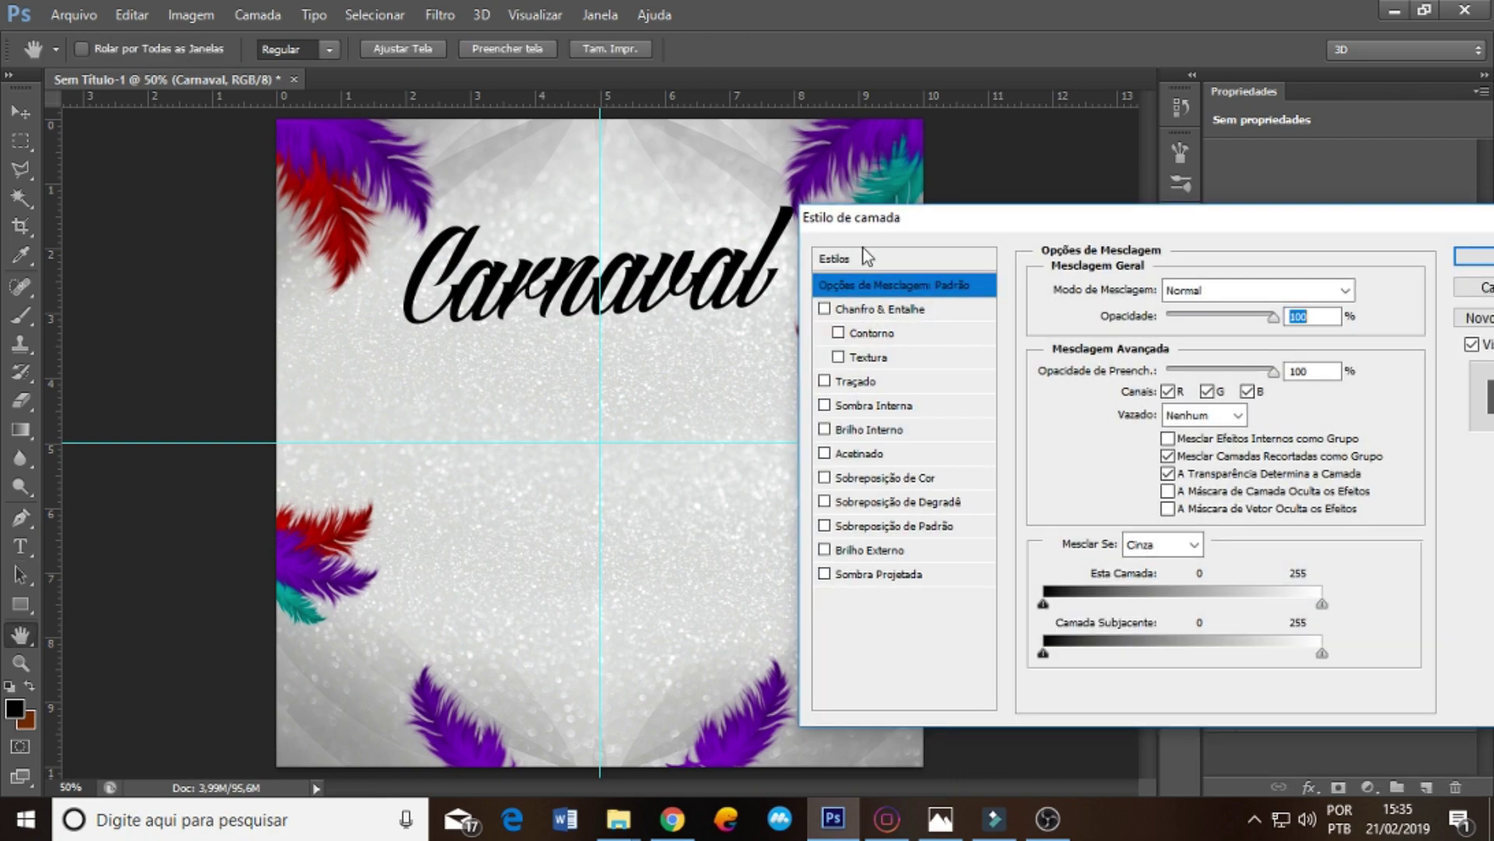
{"action": "left_click", "coordinate": [1325, 418]}
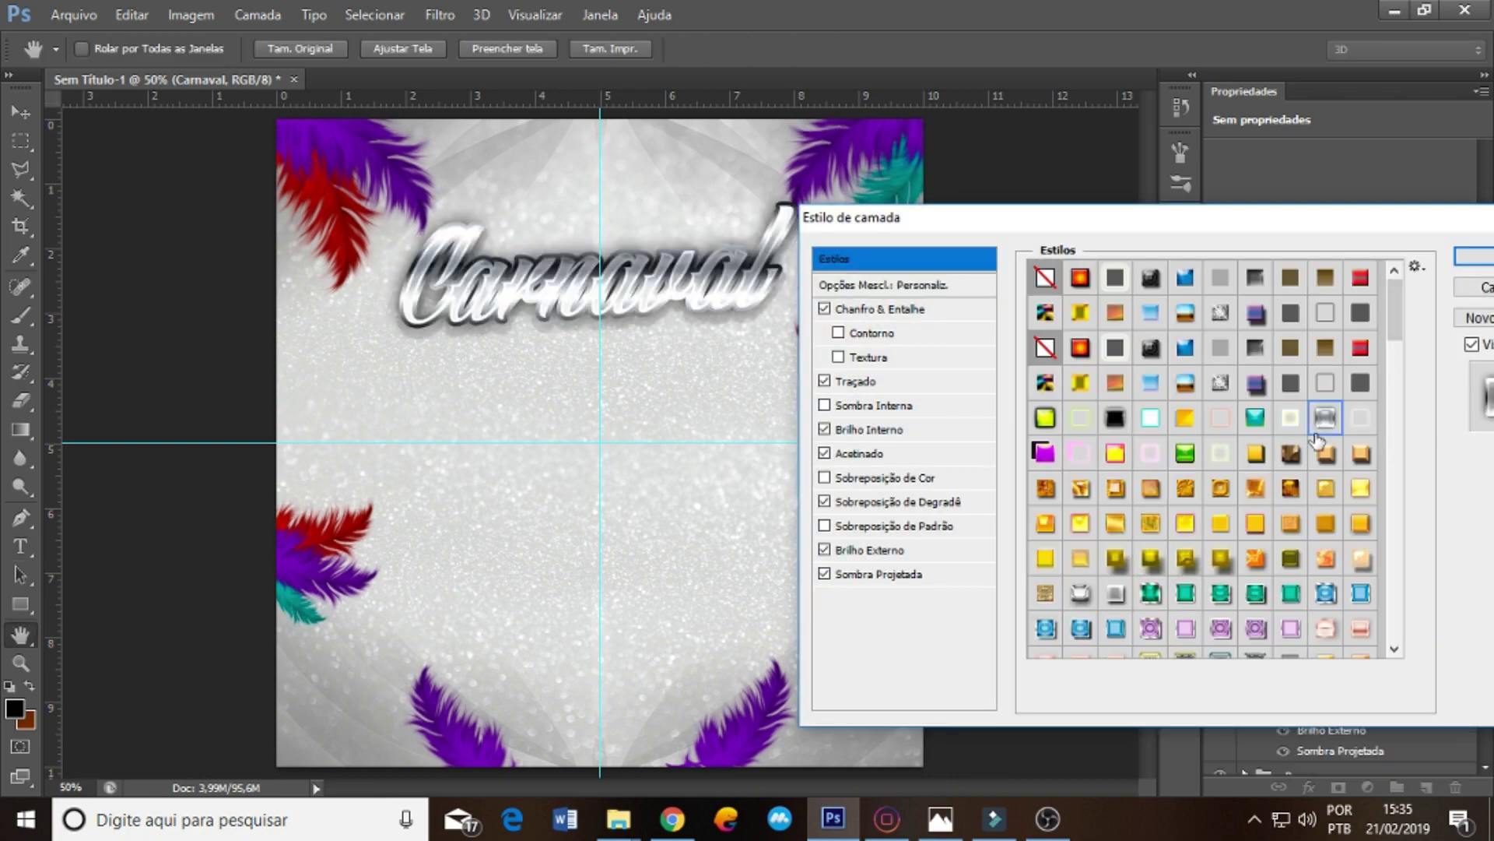
{"action": "left_click", "coordinate": [825, 573]}
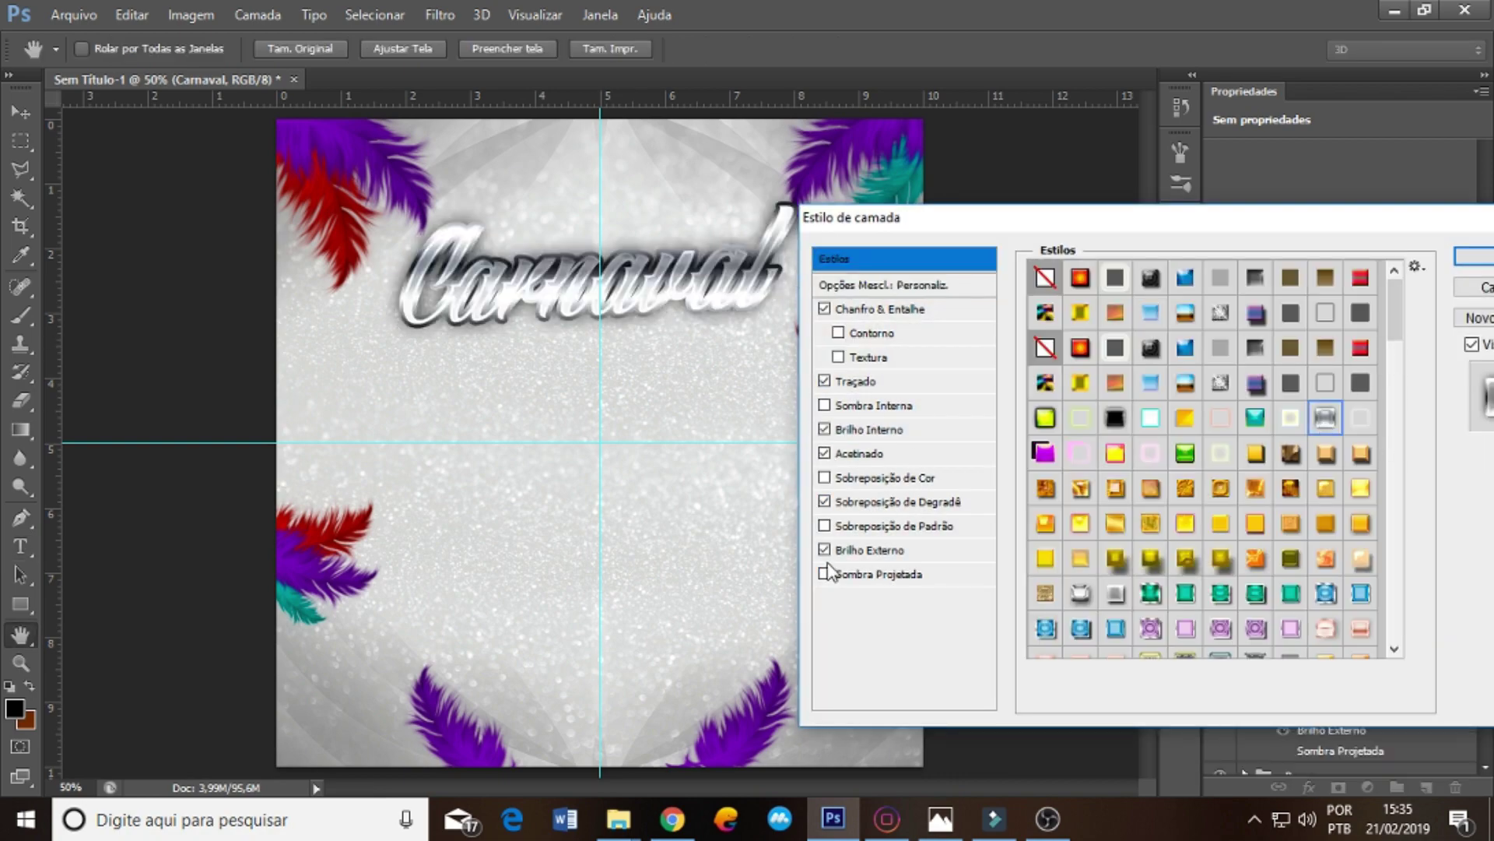
{"action": "left_click", "coordinate": [824, 550]}
{"action": "left_click", "coordinate": [824, 380]}
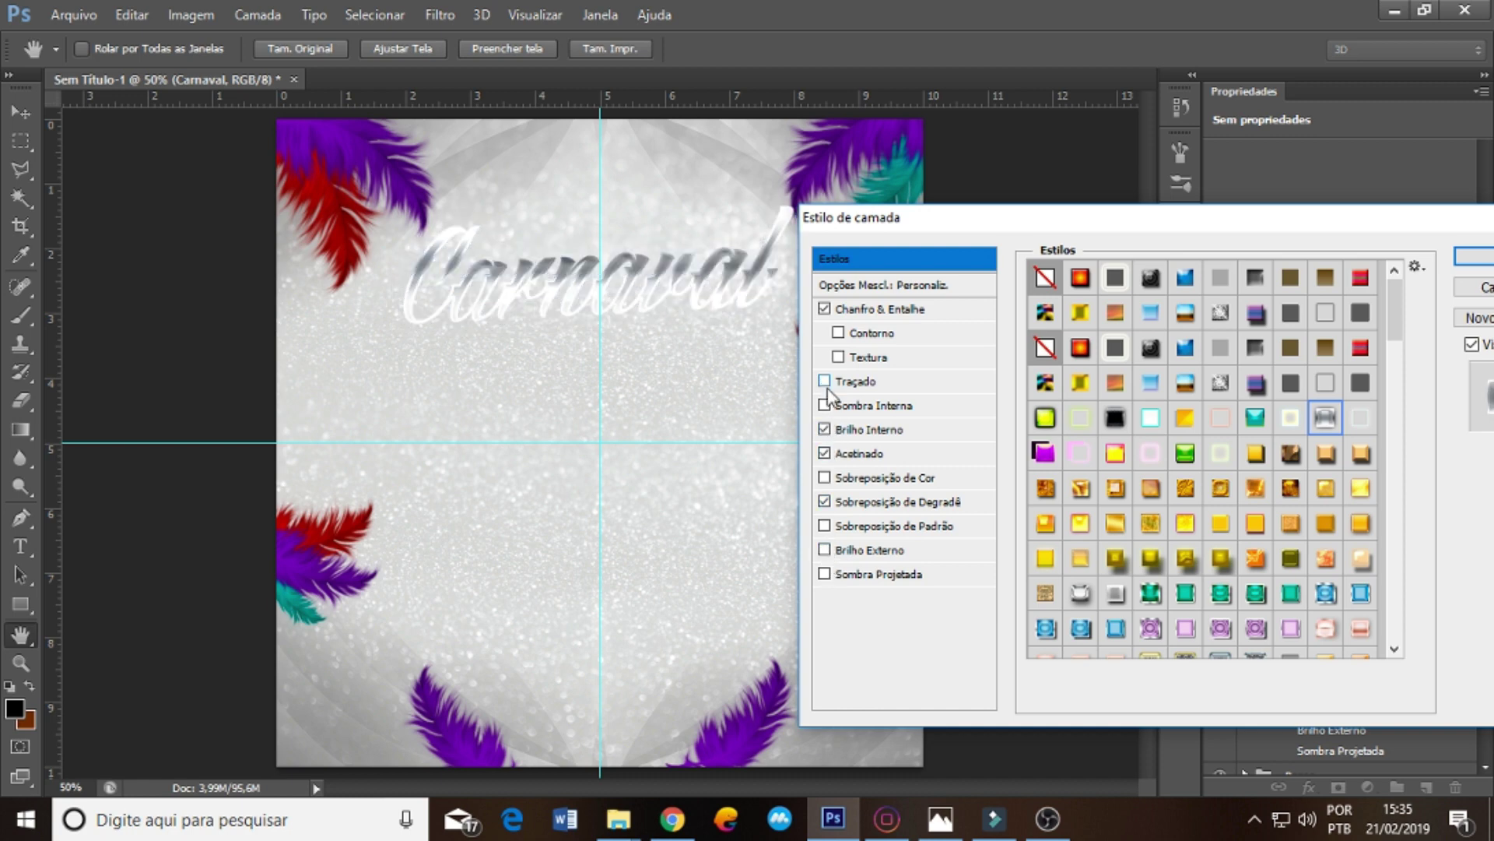
- Turn off inner glow, satin, bevel and inner shadow, leaving only Gradient Overlay on
{"action": "left_click", "coordinate": [866, 430]}
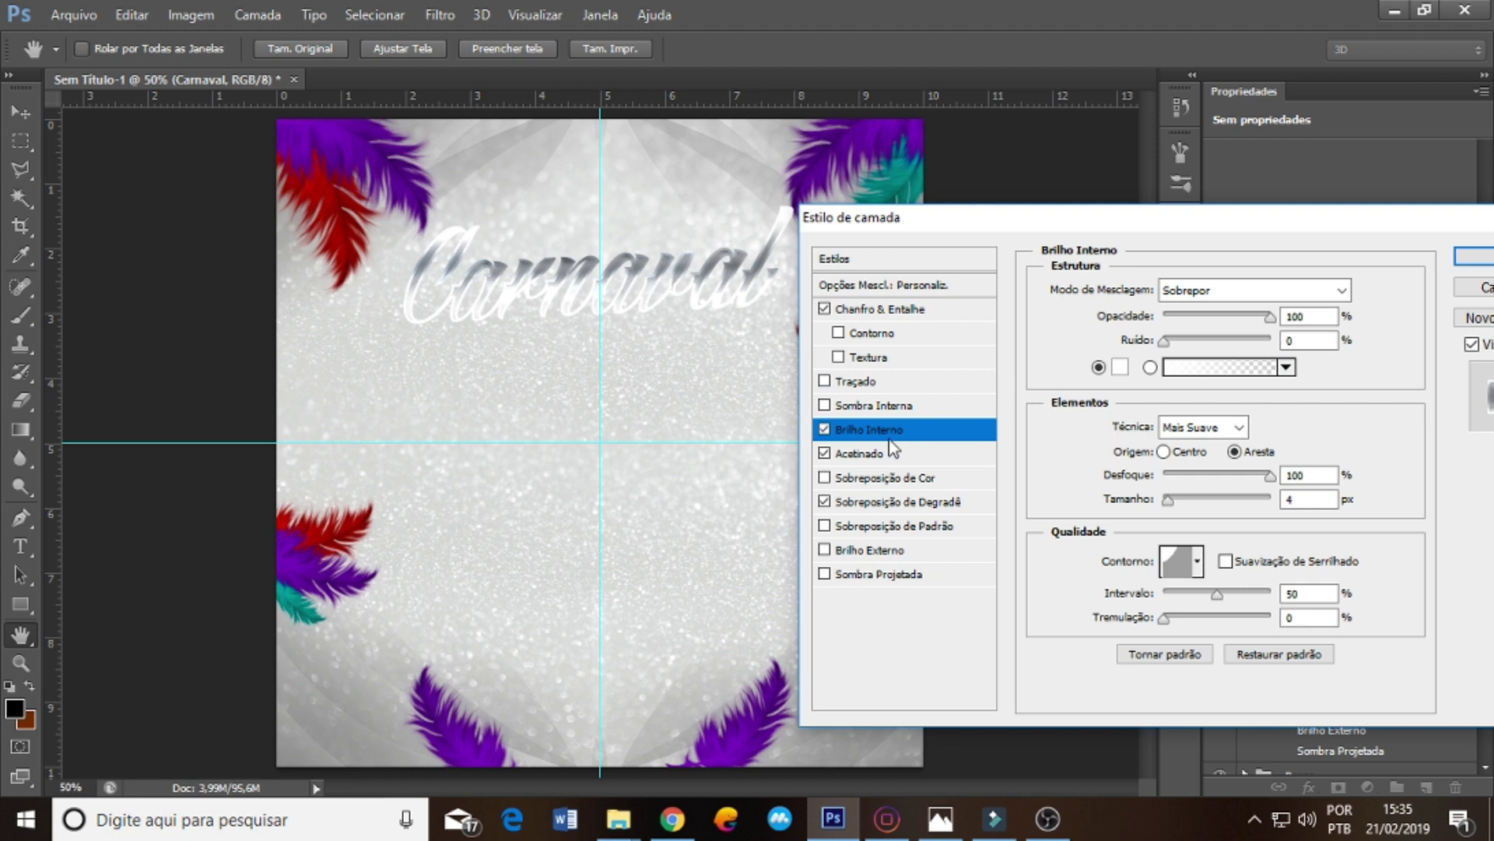
{"action": "left_click", "coordinate": [824, 429]}
{"action": "left_click", "coordinate": [824, 429]}
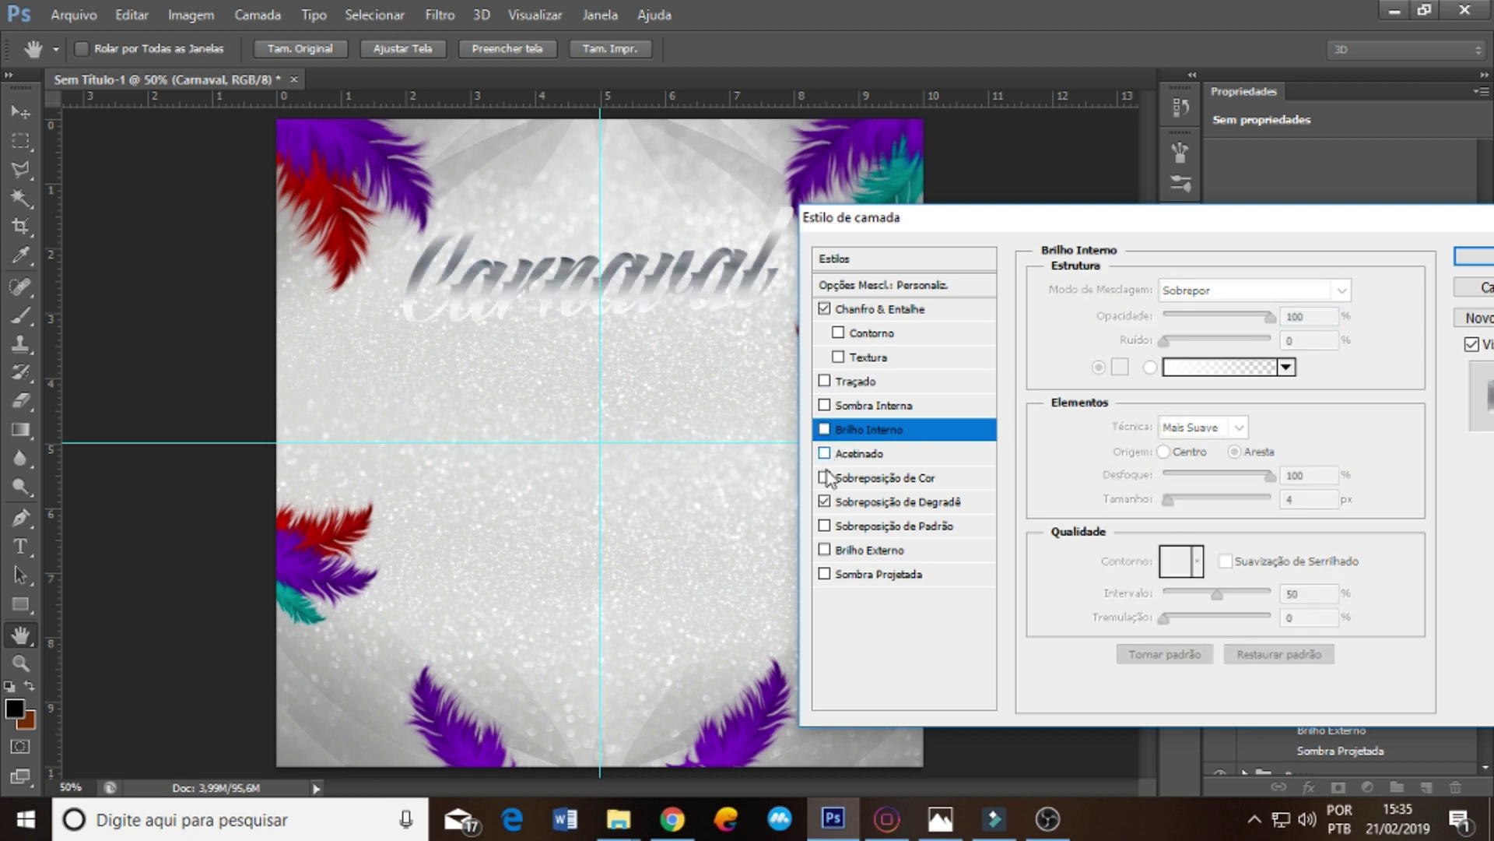
{"action": "left_click", "coordinate": [824, 501]}
{"action": "left_click", "coordinate": [824, 309]}
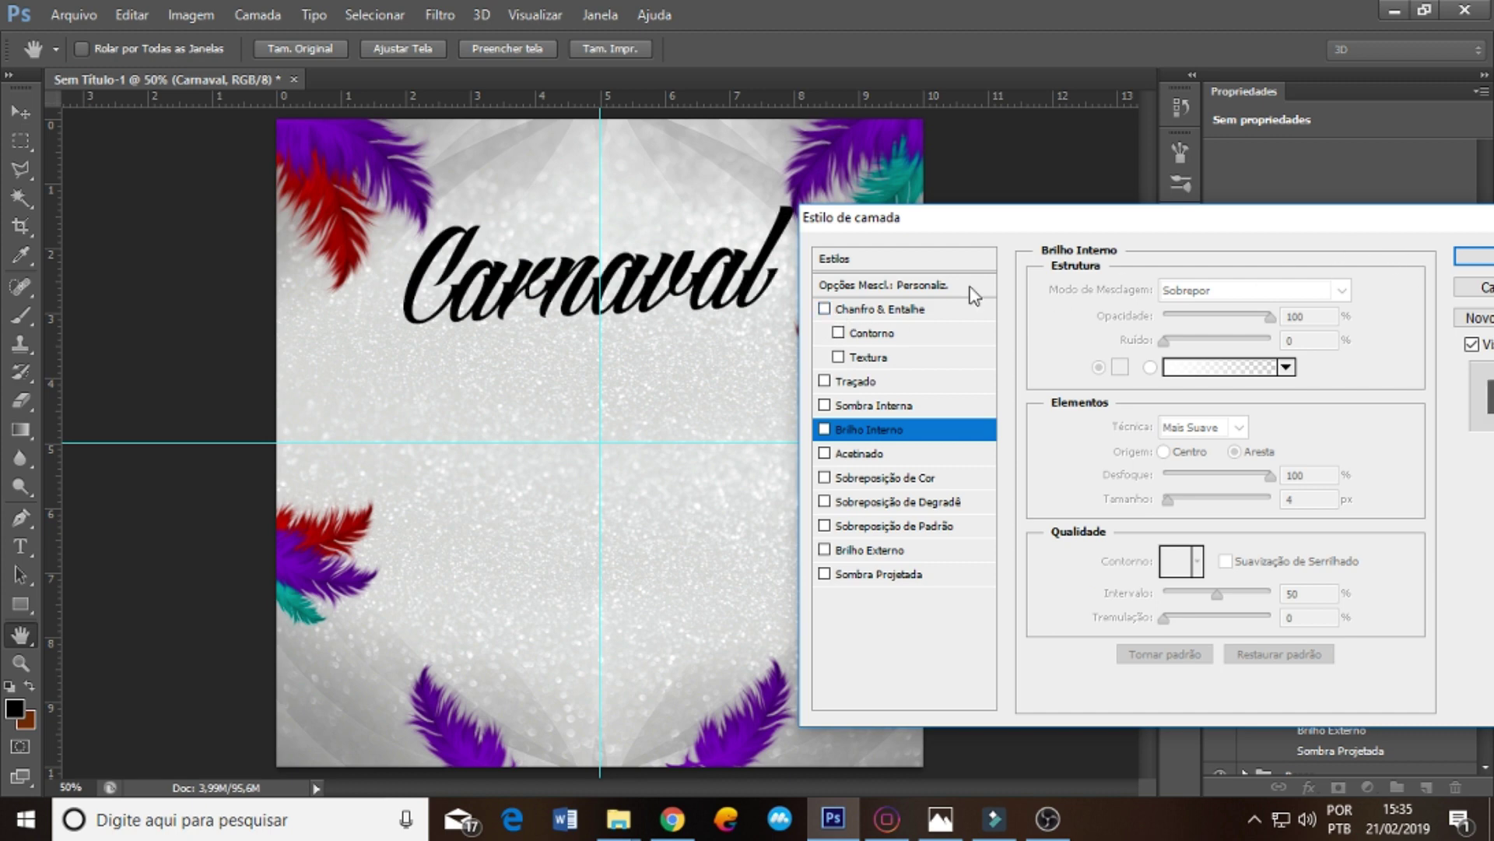
{"action": "left_click", "coordinate": [864, 261]}
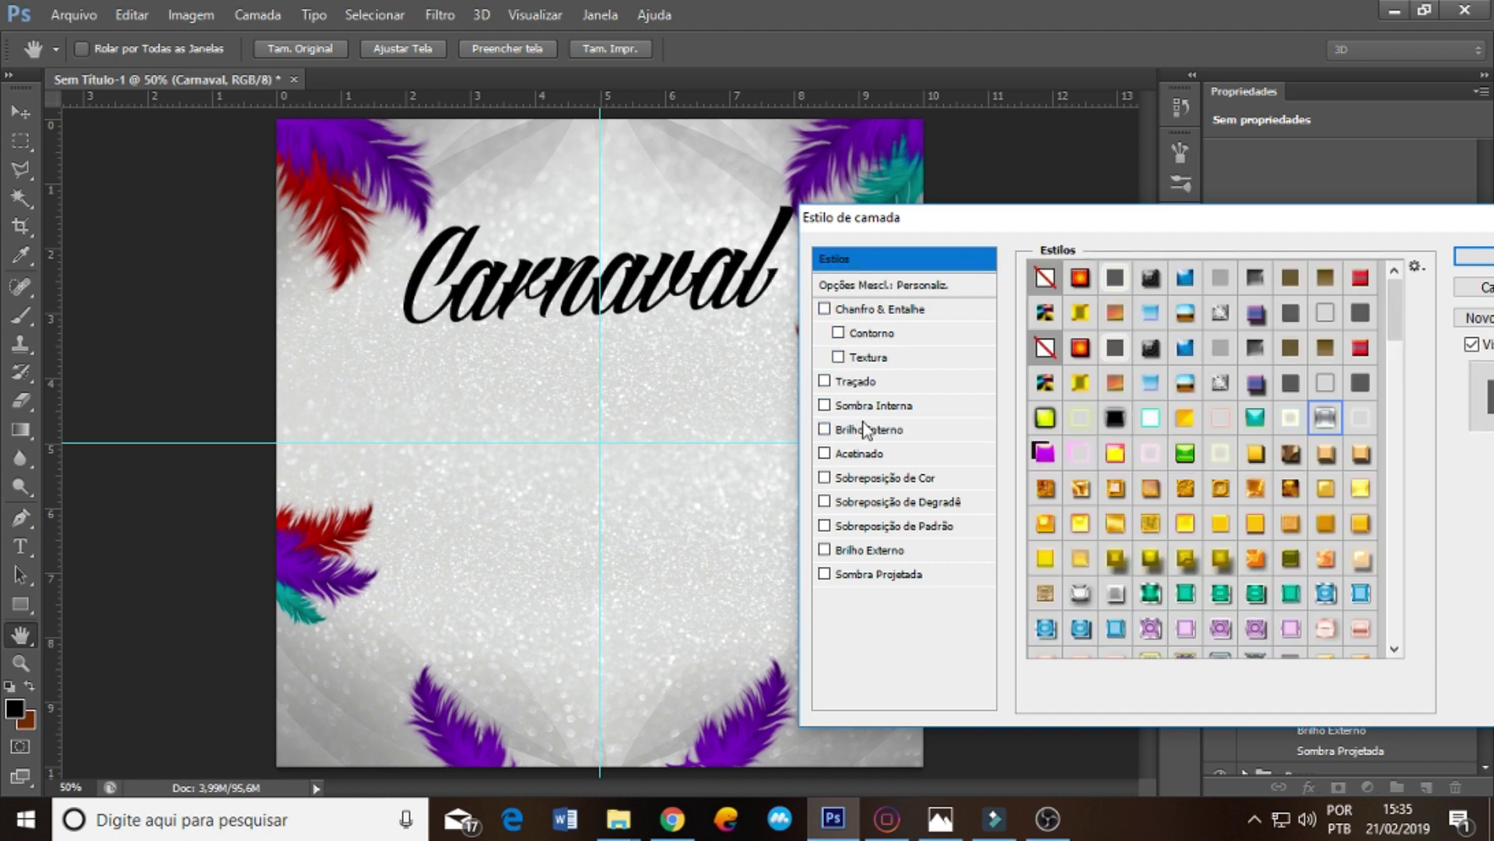
{"action": "left_click", "coordinate": [862, 405]}
{"action": "left_click", "coordinate": [825, 407]}
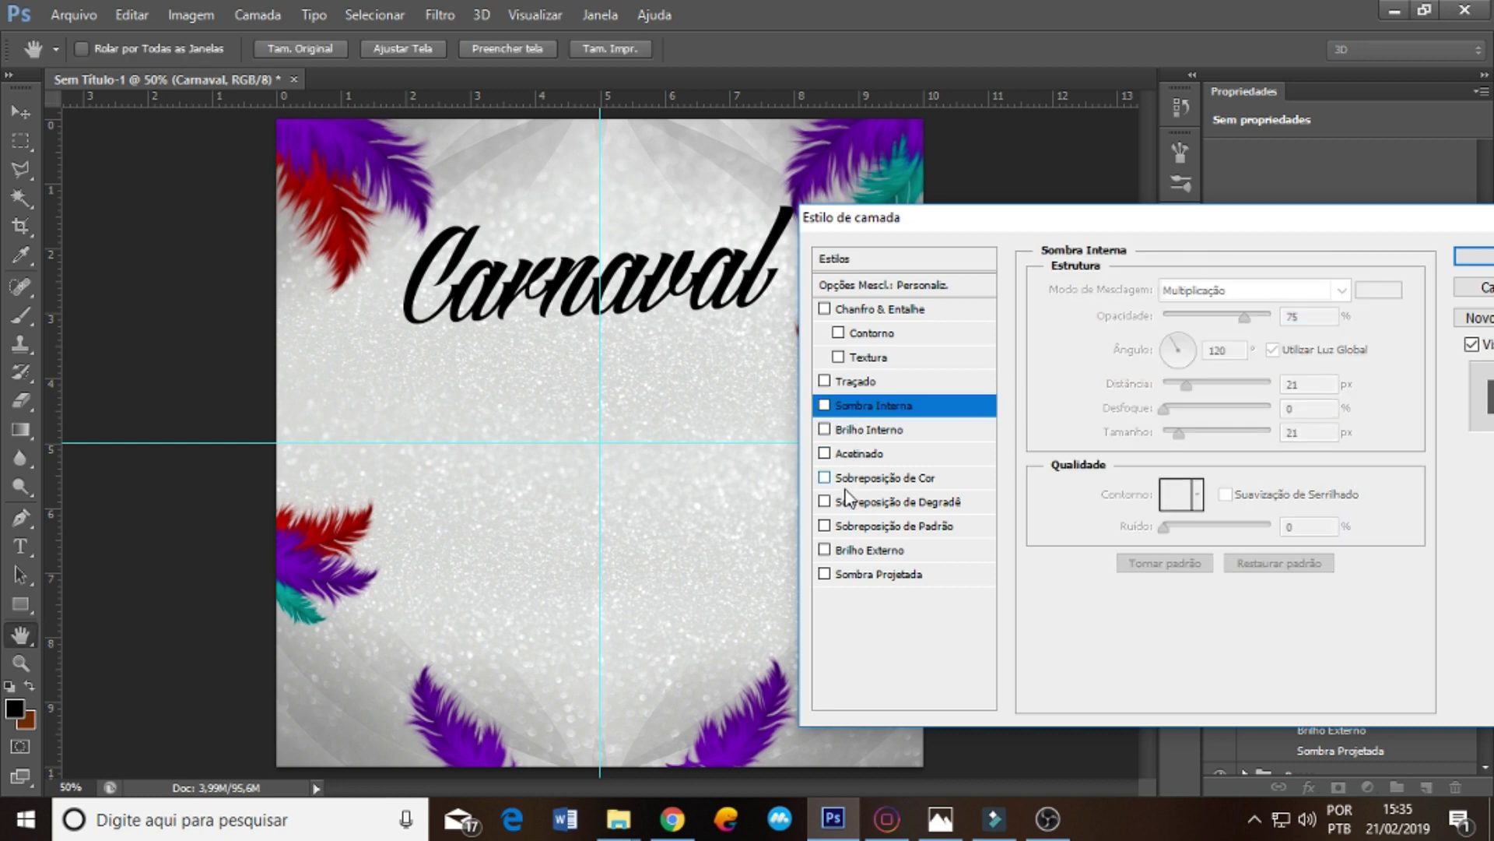
{"action": "left_click", "coordinate": [824, 502]}
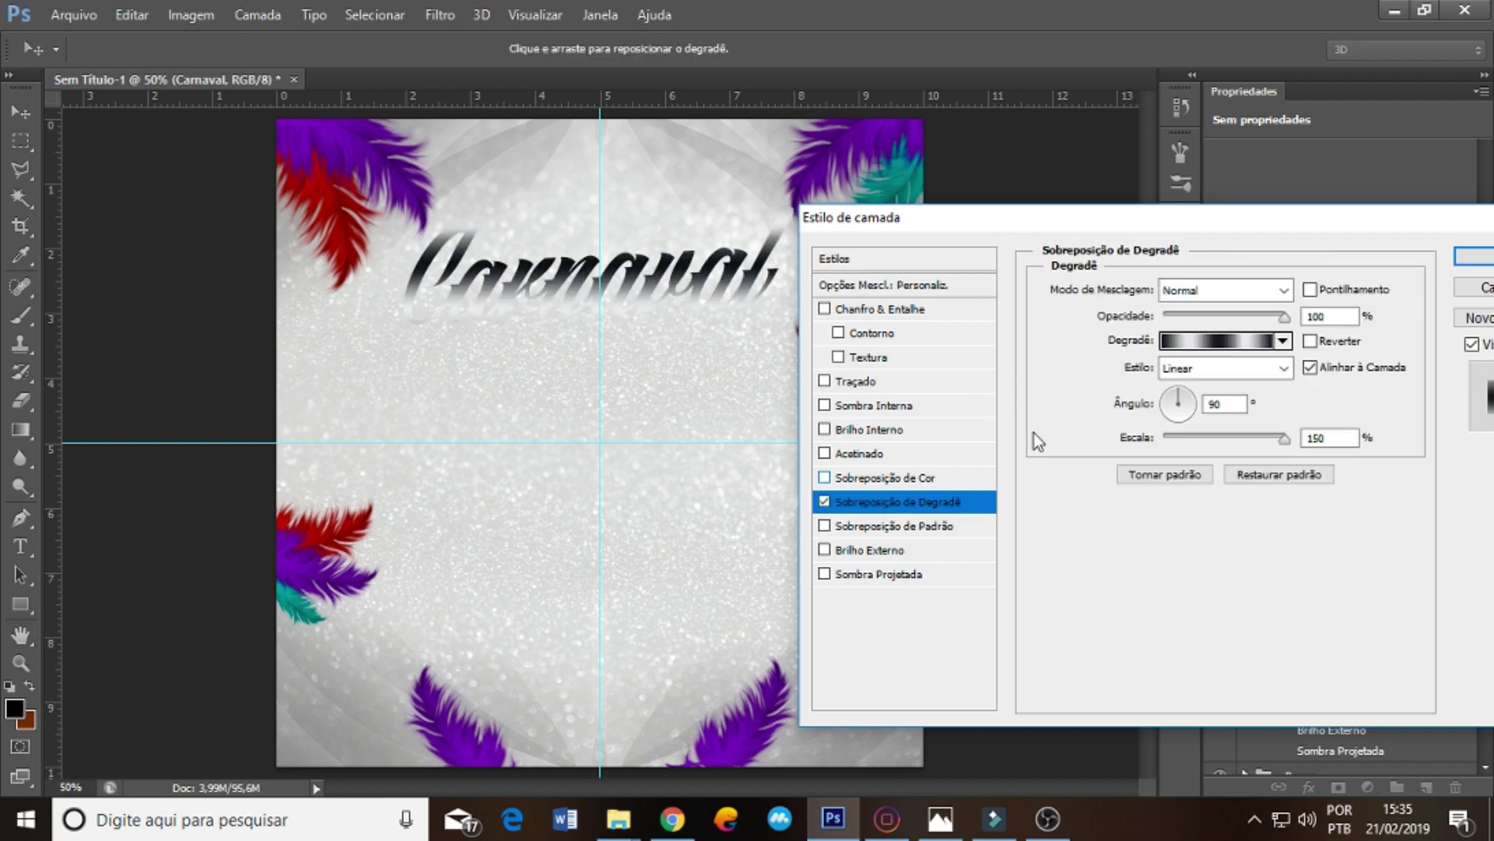
- Set the gradient's left stop to feather-sampled purple and the light grey stop to white
{"action": "left_click", "coordinate": [1224, 341]}
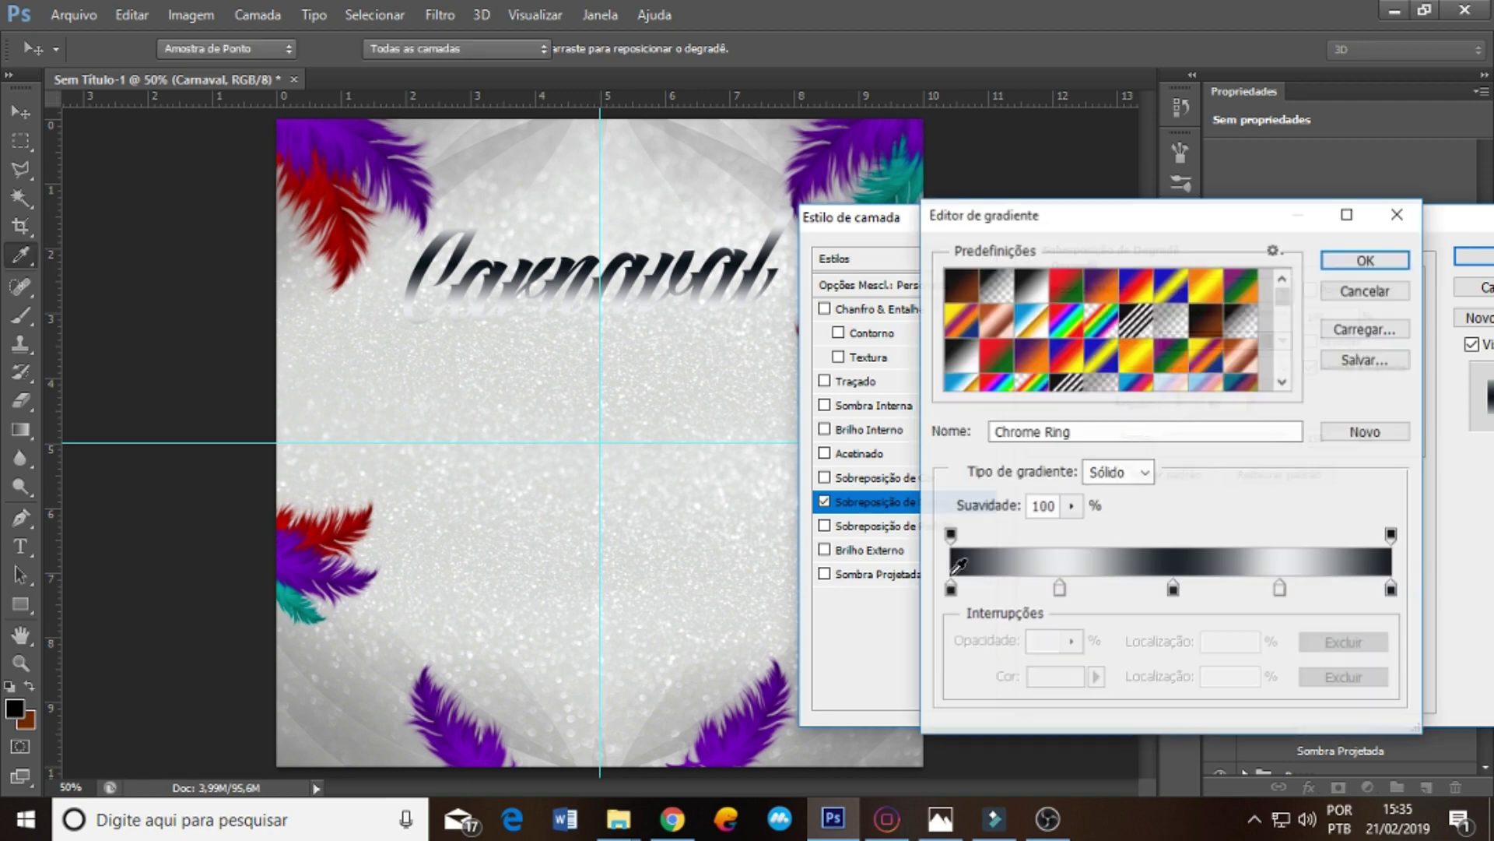
{"action": "left_click", "coordinate": [950, 589]}
{"action": "left_click", "coordinate": [1025, 684]}
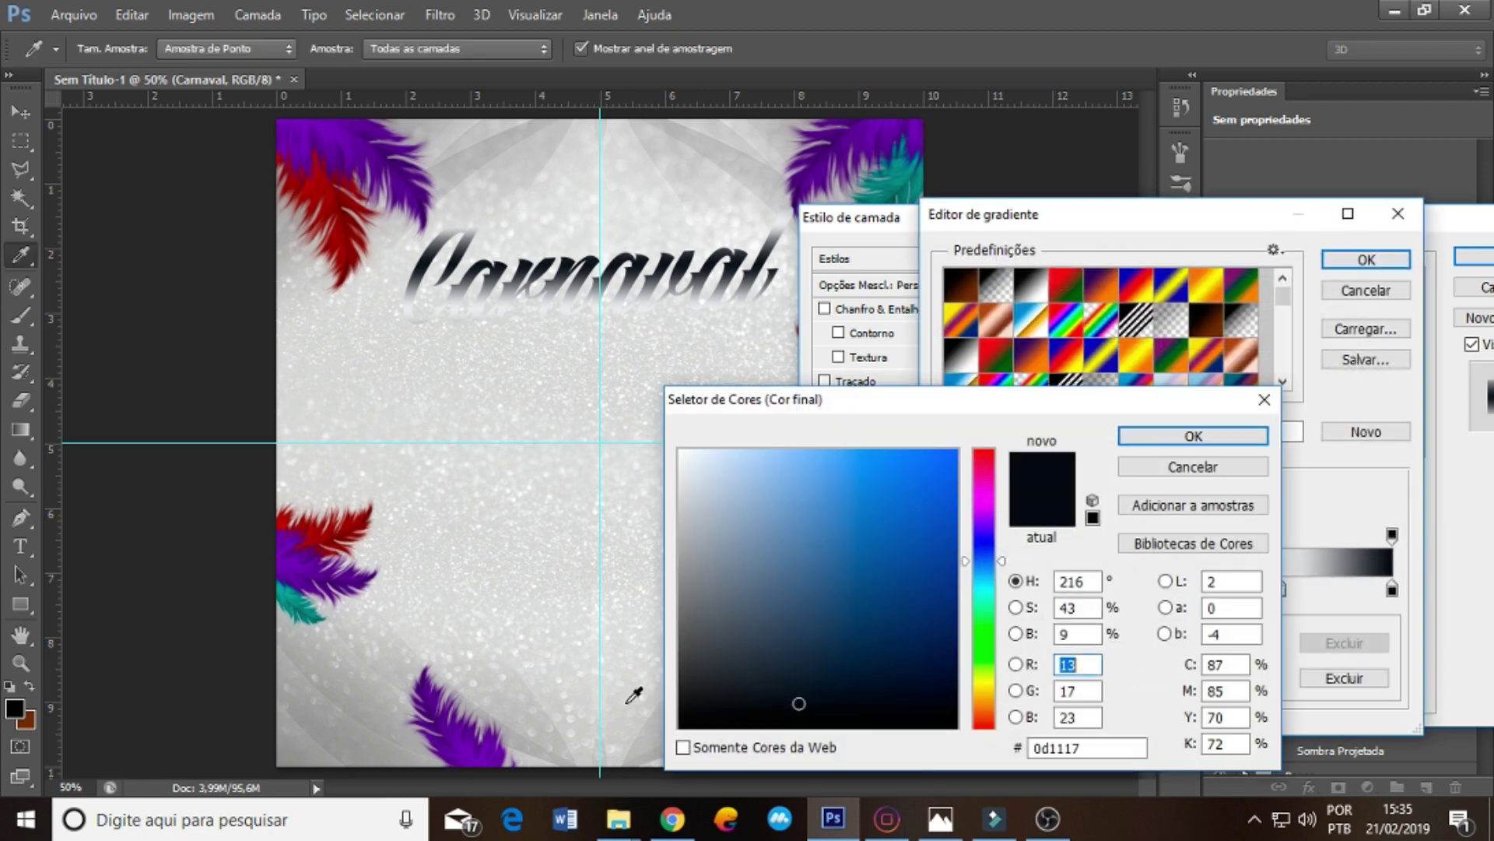
{"action": "left_click", "coordinate": [491, 728]}
{"action": "left_click", "coordinate": [1173, 442]}
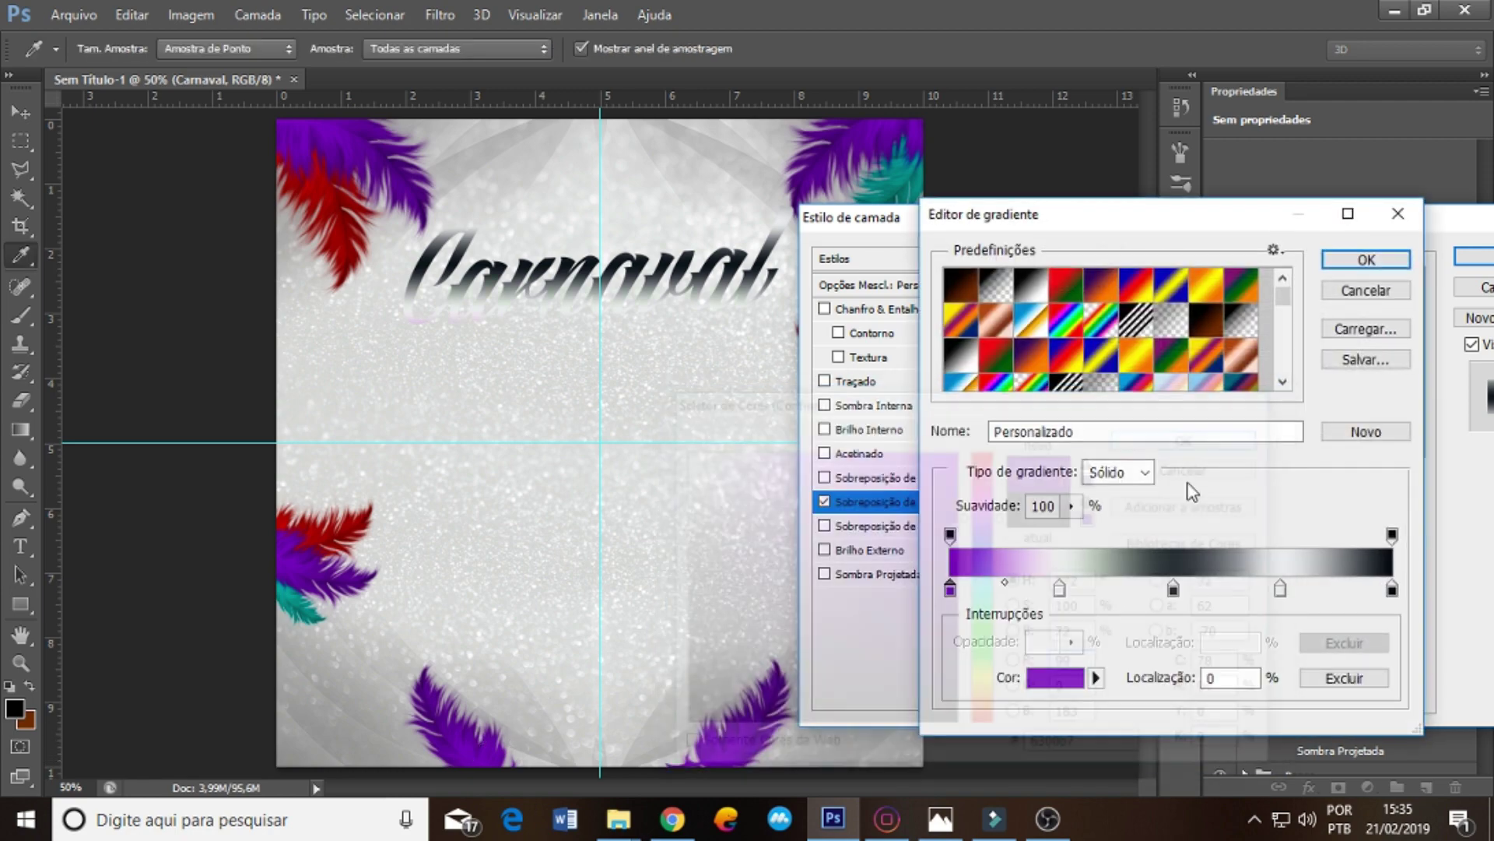
{"action": "left_click", "coordinate": [1059, 589]}
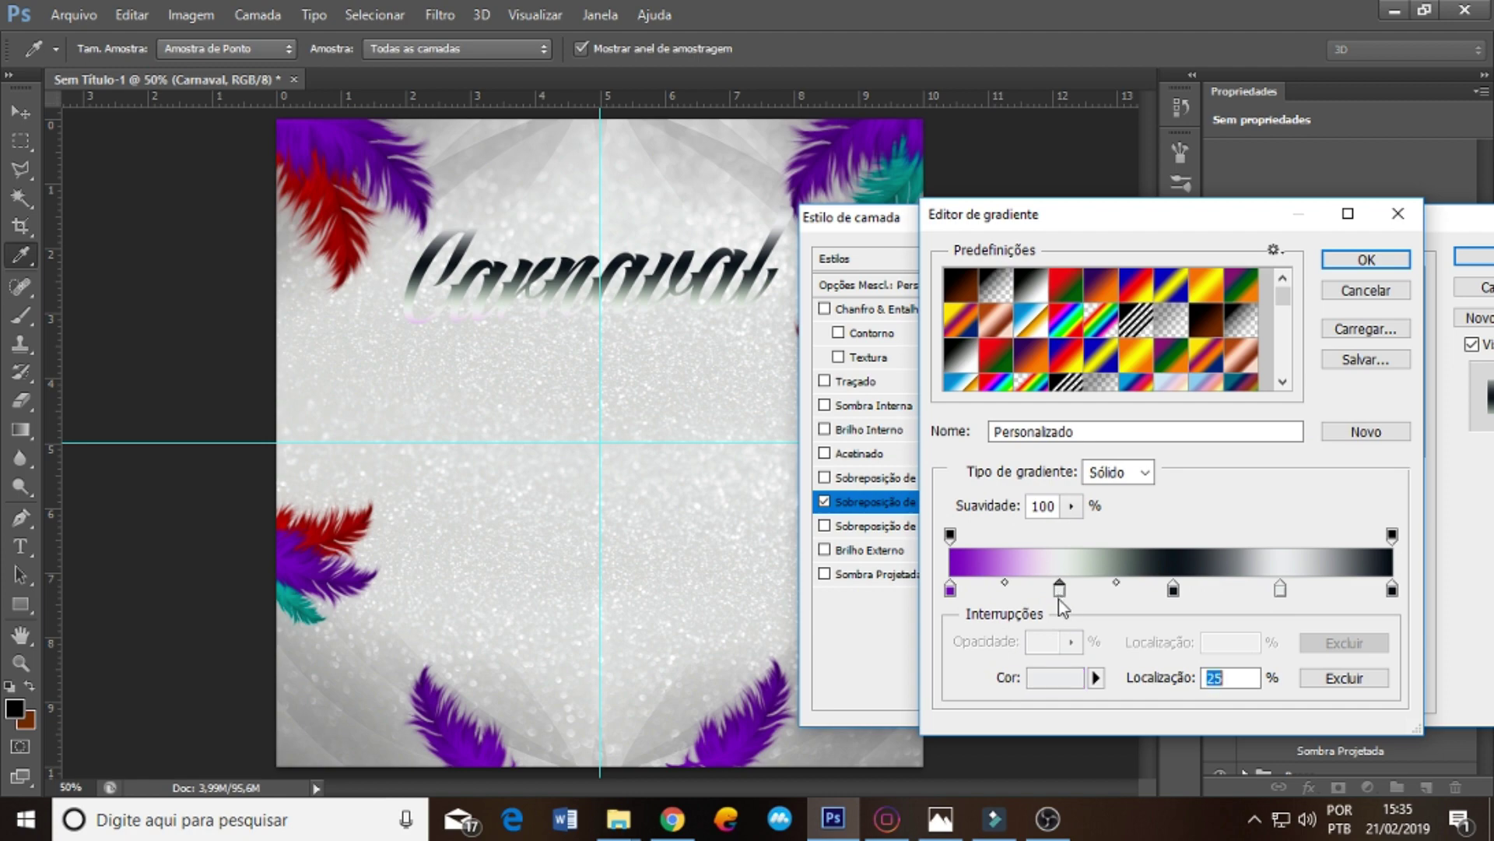
{"action": "left_click", "coordinate": [1052, 676]}
{"action": "left_click", "coordinate": [679, 451]}
{"action": "left_click", "coordinate": [1194, 436]}
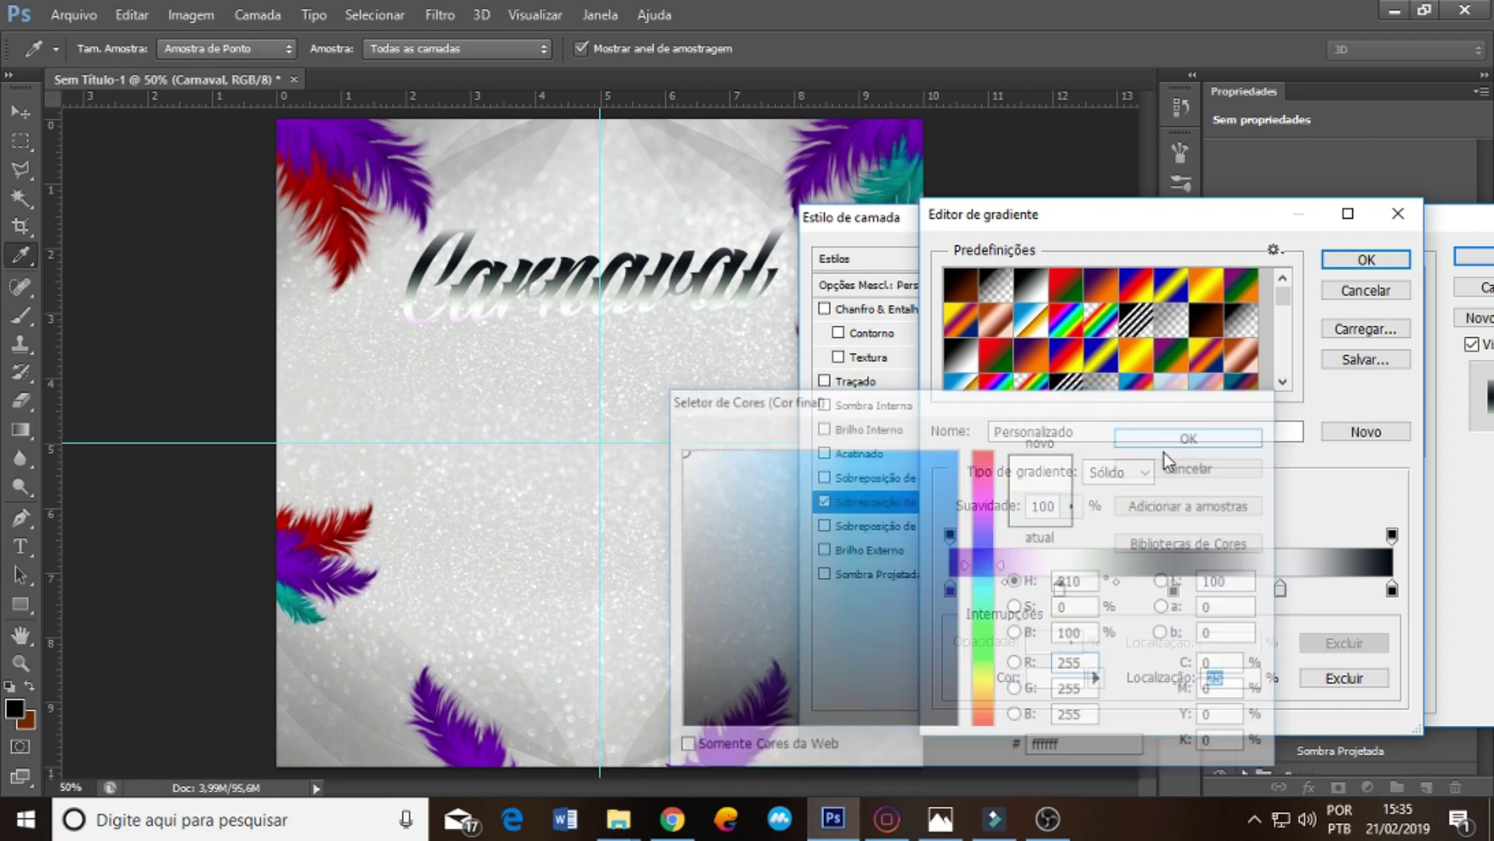
- Recolour the middle and right gradient stops with feather purple, accept, and enable Inner Glow
{"action": "left_click", "coordinate": [1173, 589]}
{"action": "left_click", "coordinate": [1061, 678]}
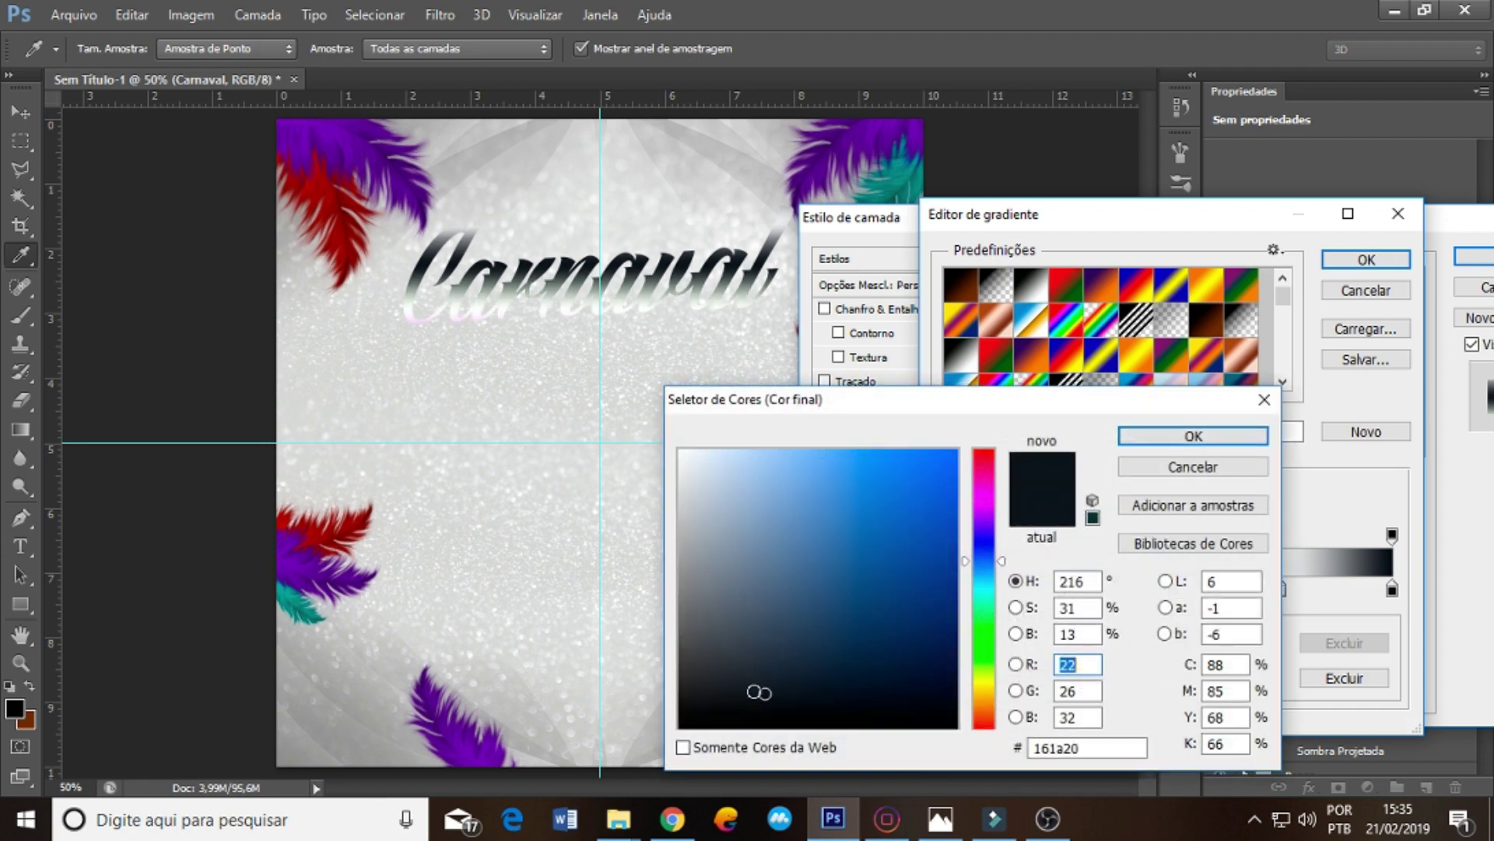
{"action": "left_click", "coordinate": [508, 735]}
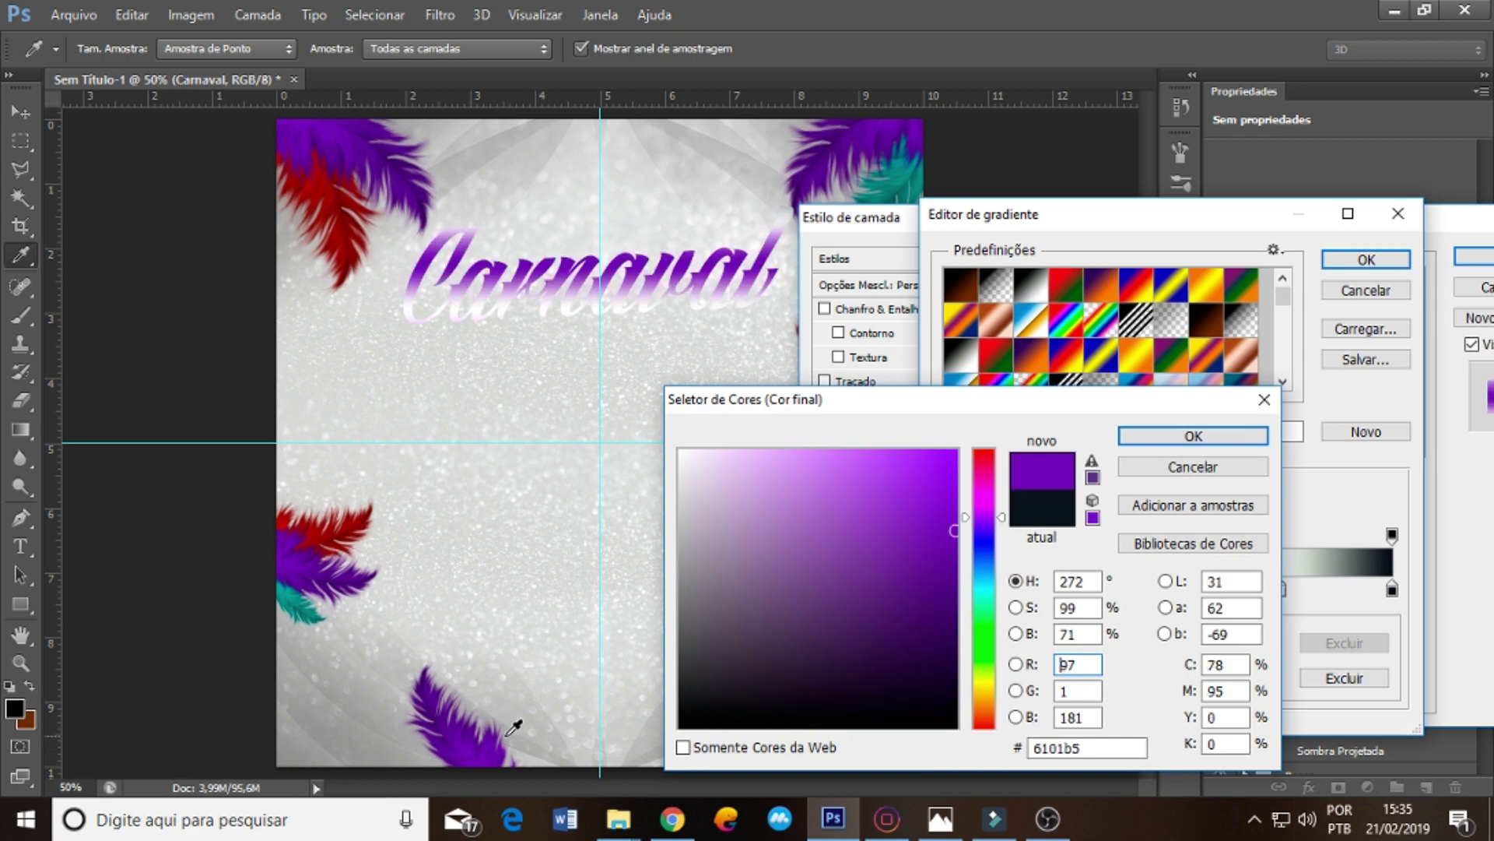
{"action": "left_click", "coordinate": [1195, 436]}
{"action": "left_click", "coordinate": [1393, 589]}
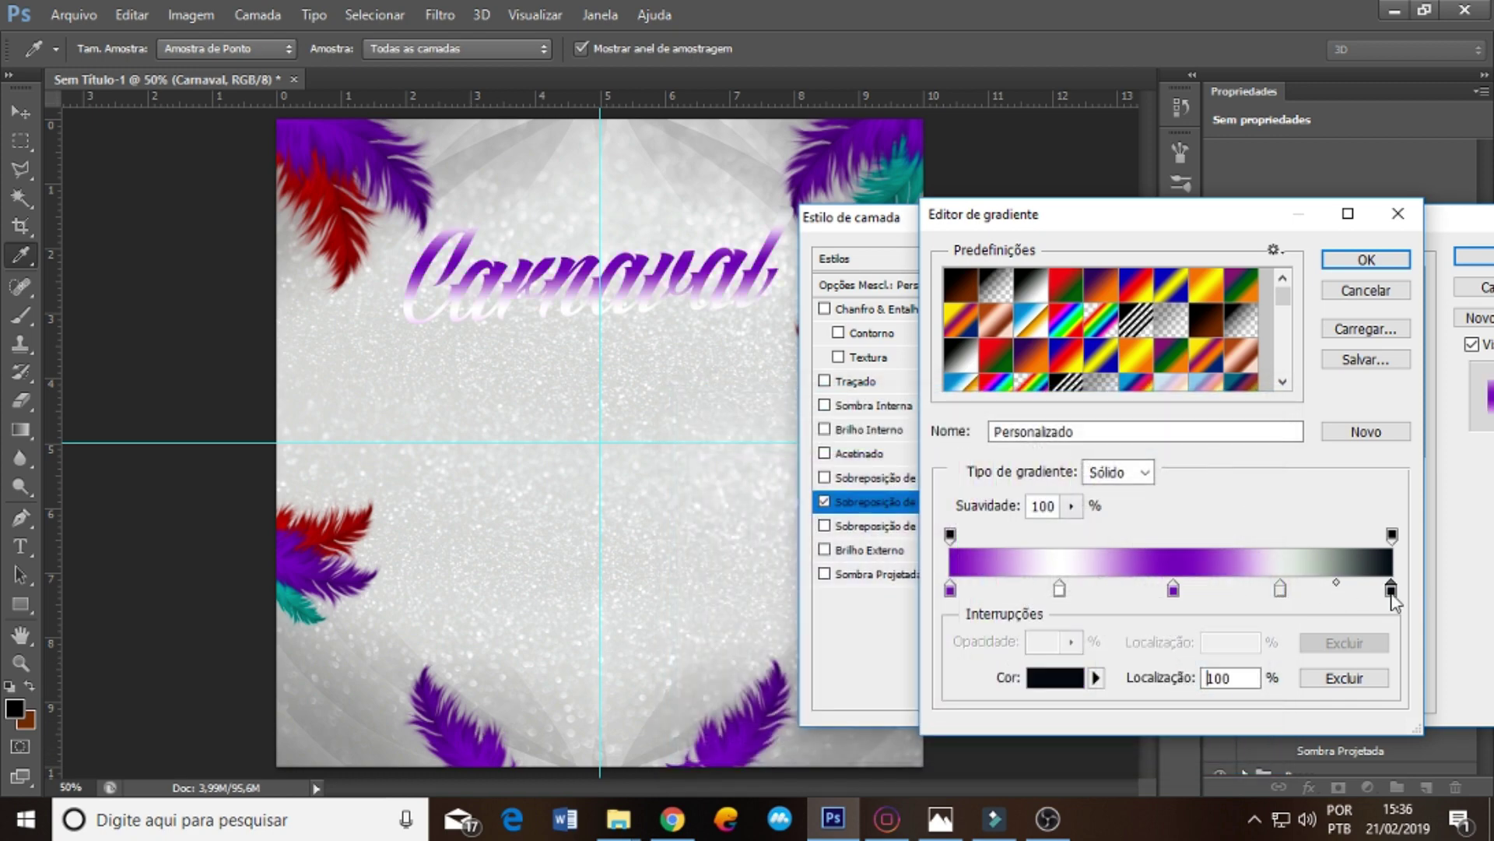
{"action": "left_click", "coordinate": [1043, 679]}
{"action": "left_click", "coordinate": [503, 743]}
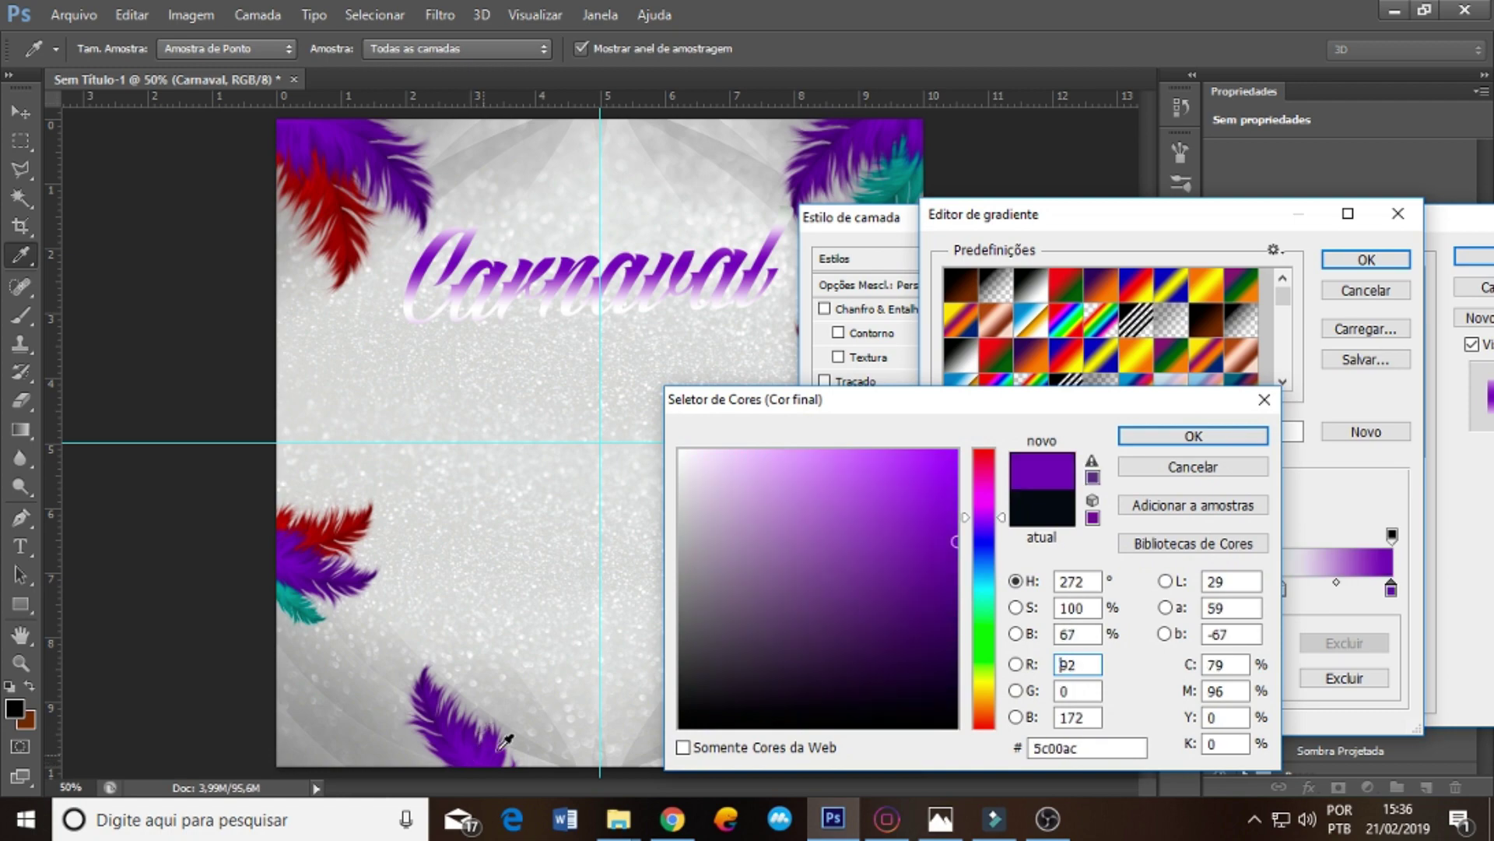
{"action": "left_click", "coordinate": [1216, 434]}
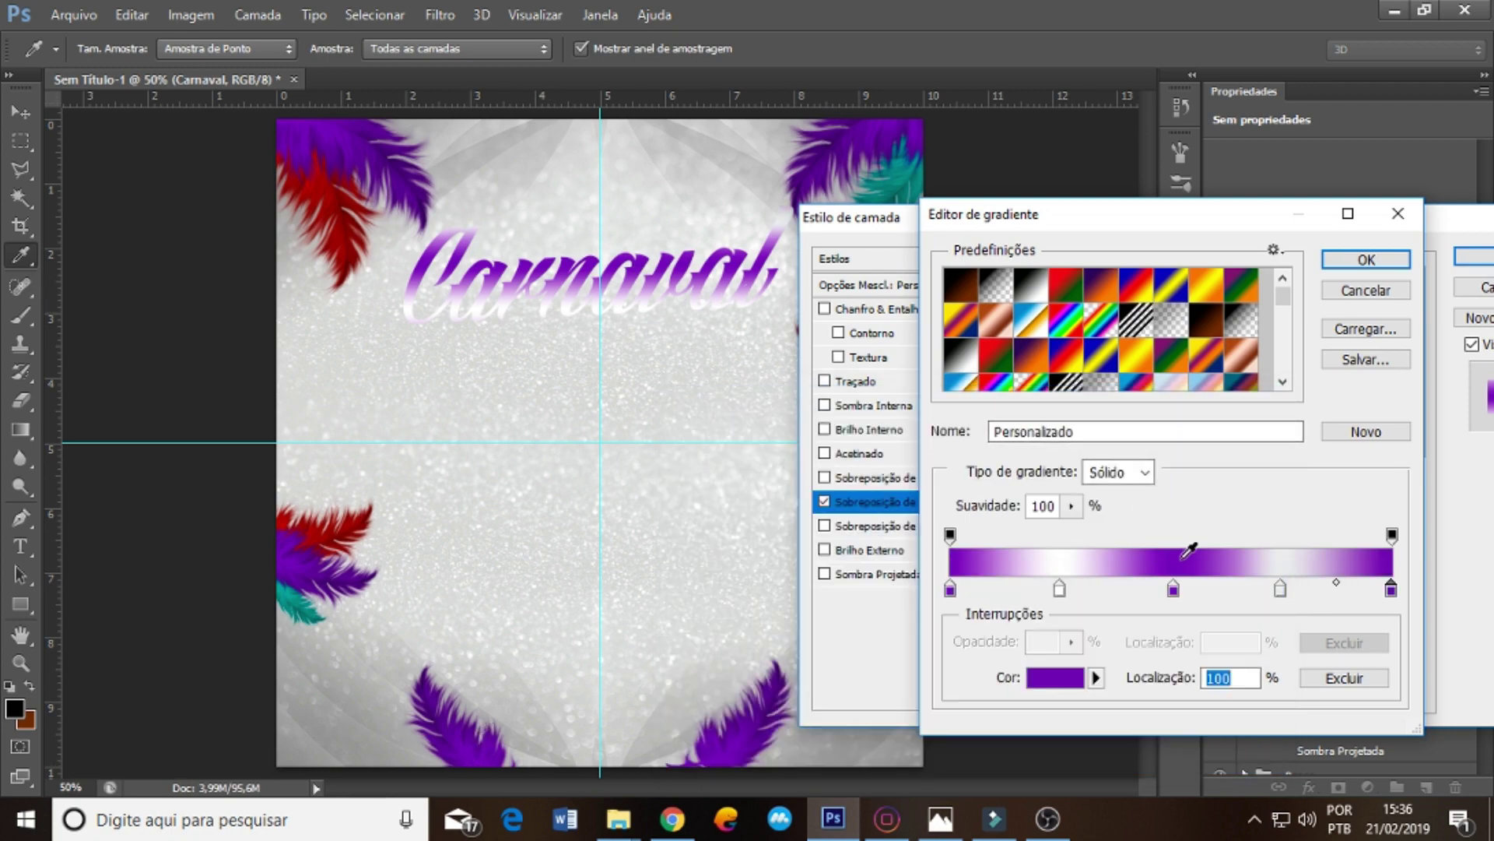
{"action": "left_click", "coordinate": [1366, 259]}
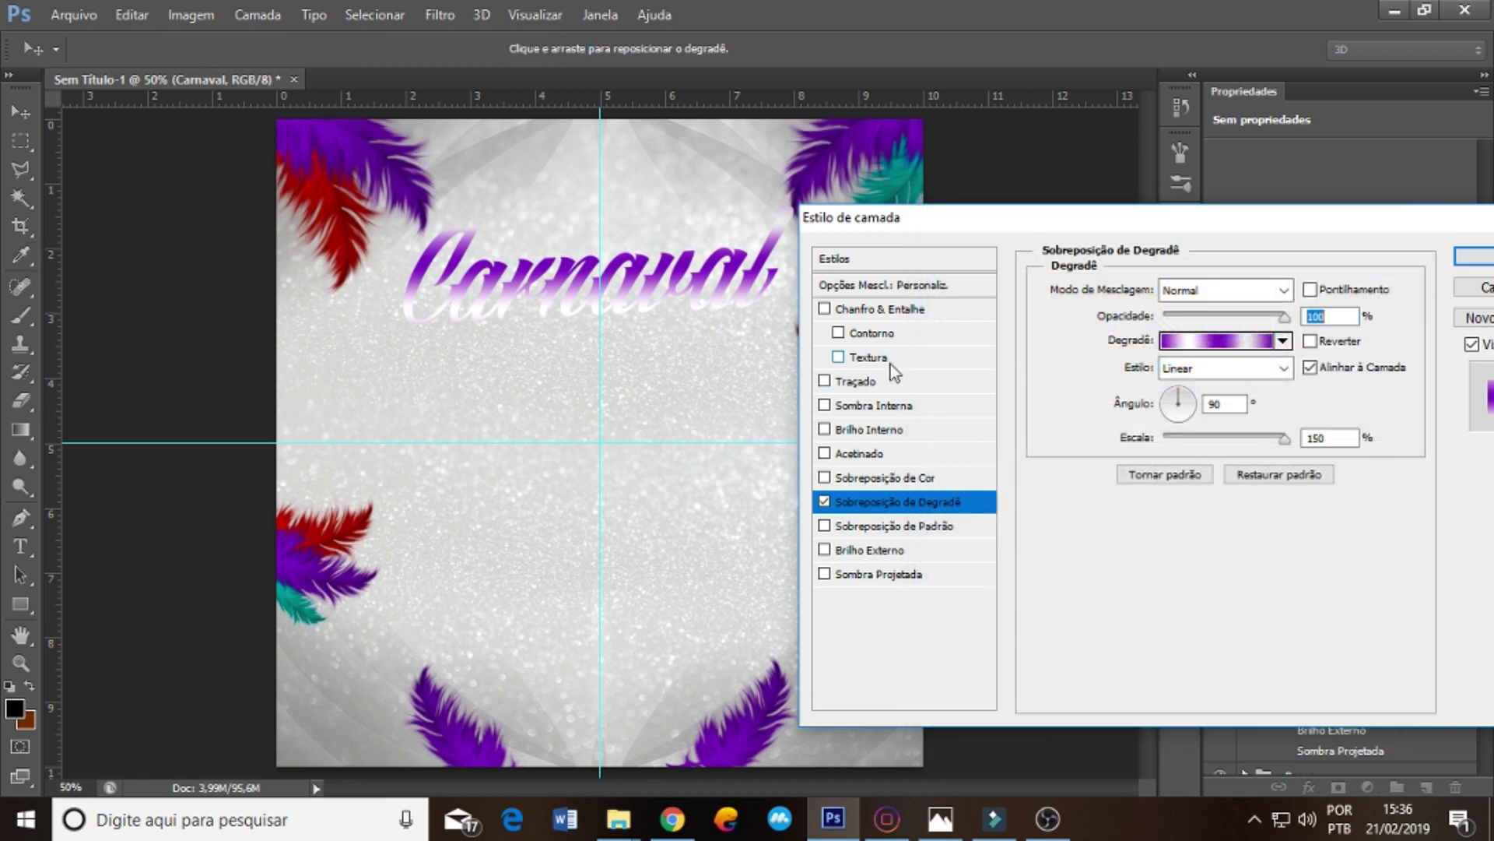
{"action": "left_click", "coordinate": [825, 431]}
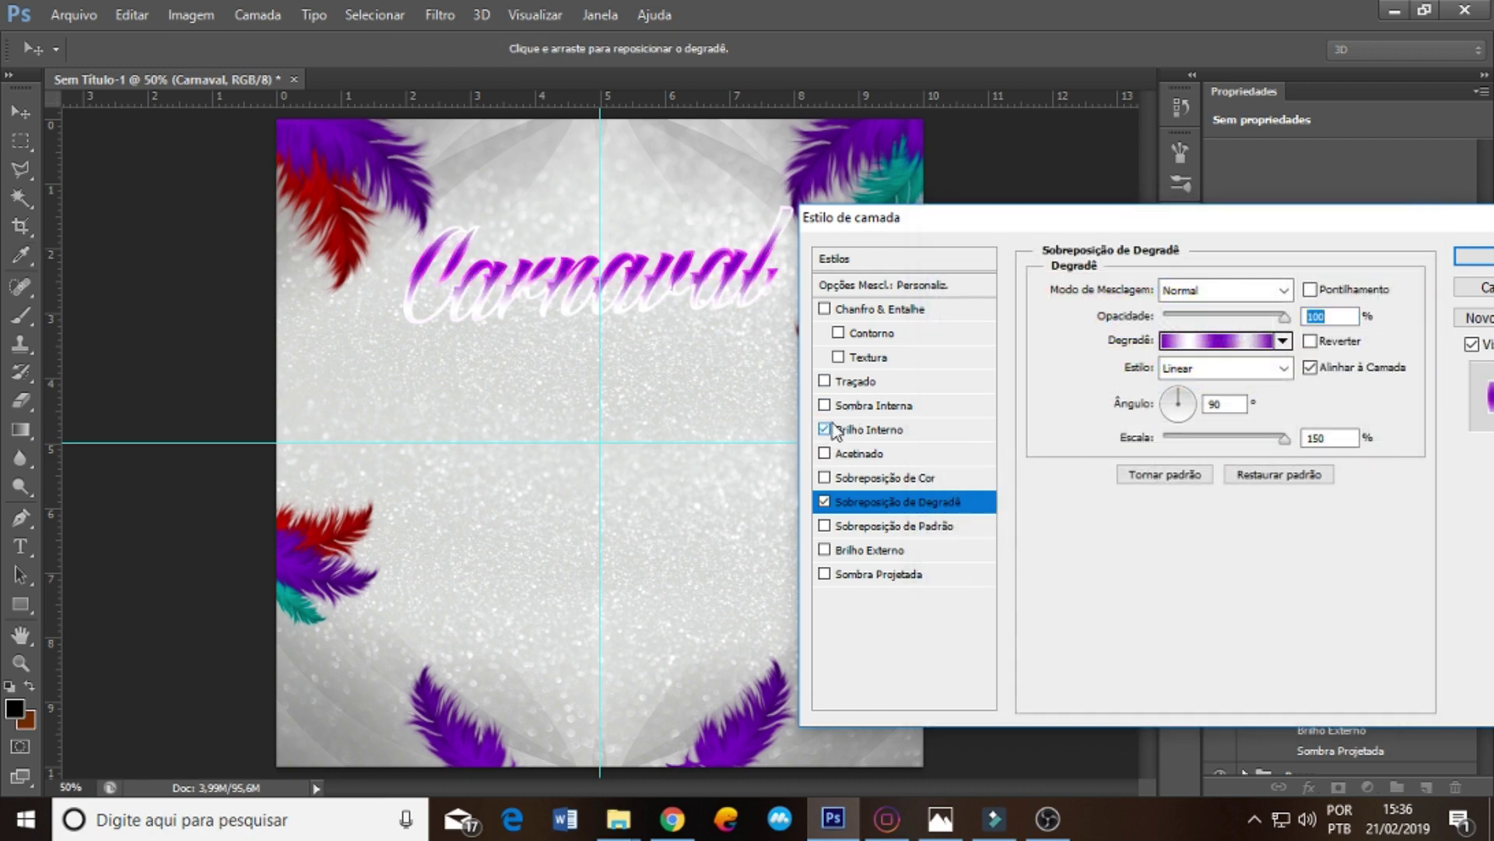
{"action": "left_click", "coordinate": [864, 429]}
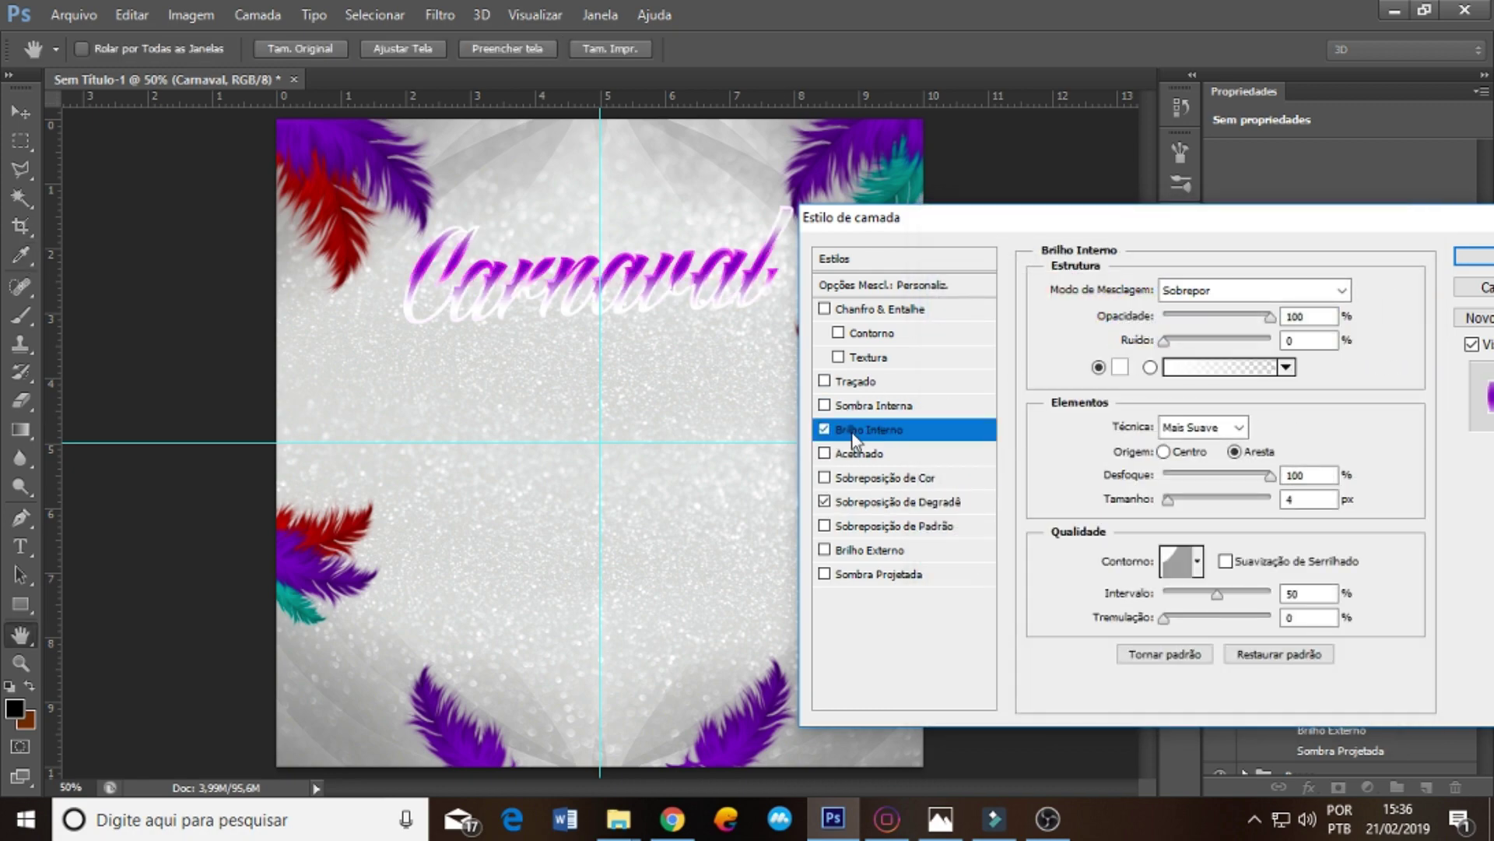
- Set the inner glow to Sobrepor mode with a white-to-transparent gradient
{"action": "left_click", "coordinate": [1258, 289]}
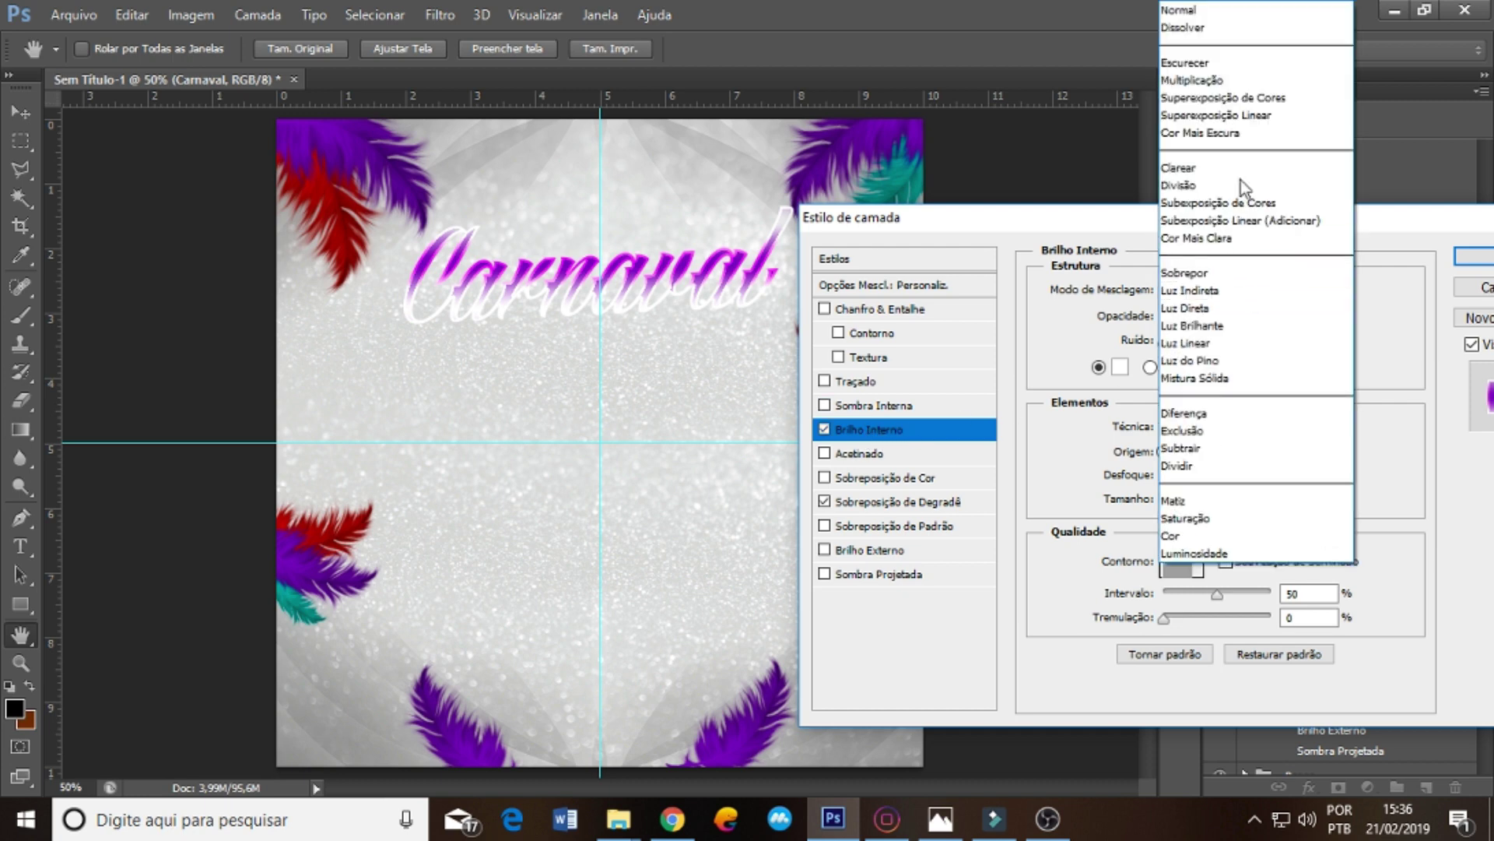
{"action": "left_click", "coordinate": [1217, 274]}
{"action": "left_click", "coordinate": [1295, 317]}
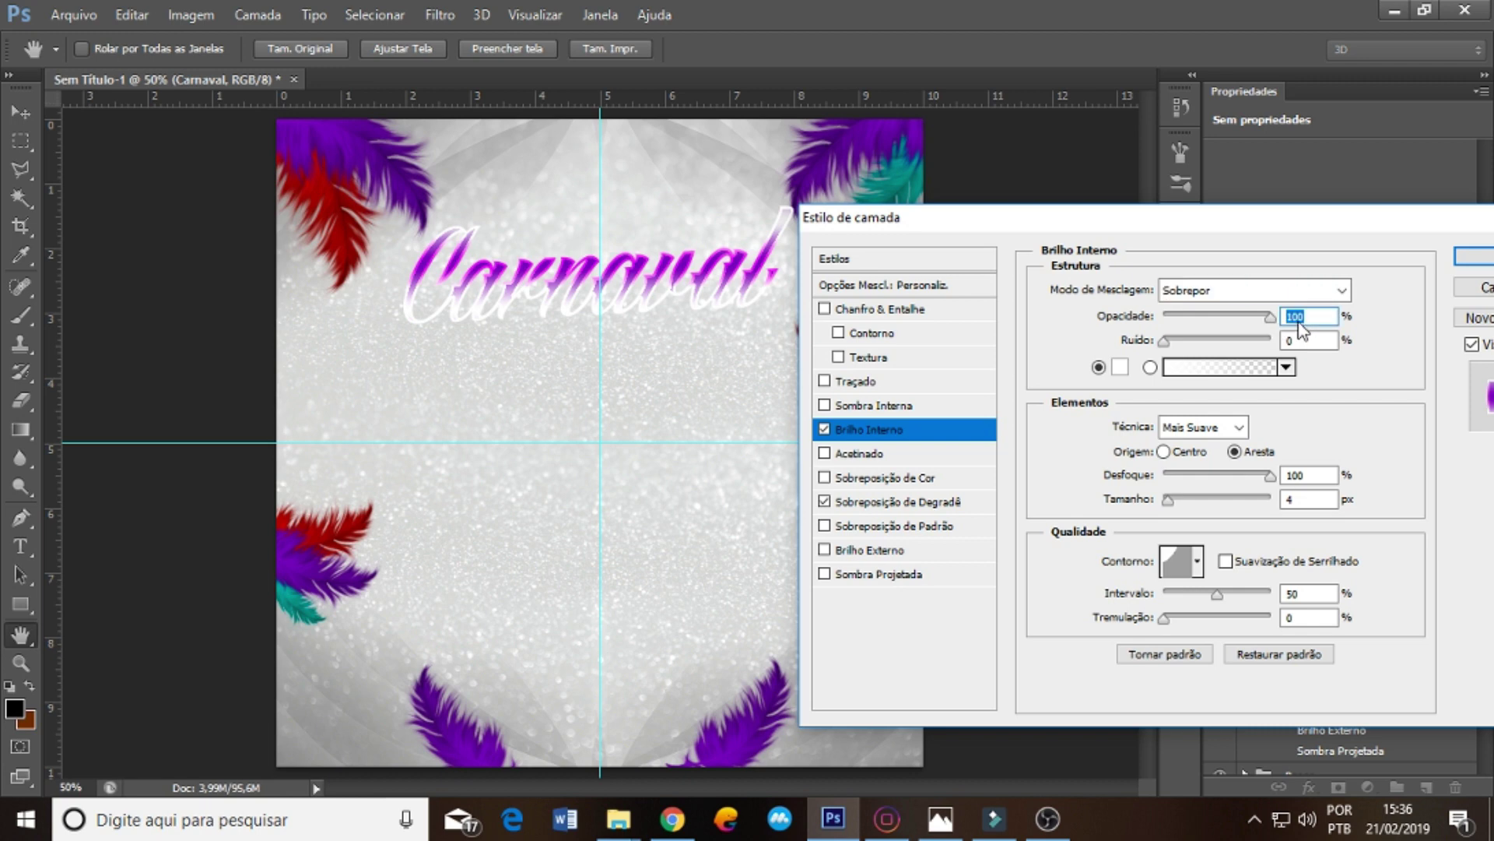
{"action": "left_click", "coordinate": [1208, 369]}
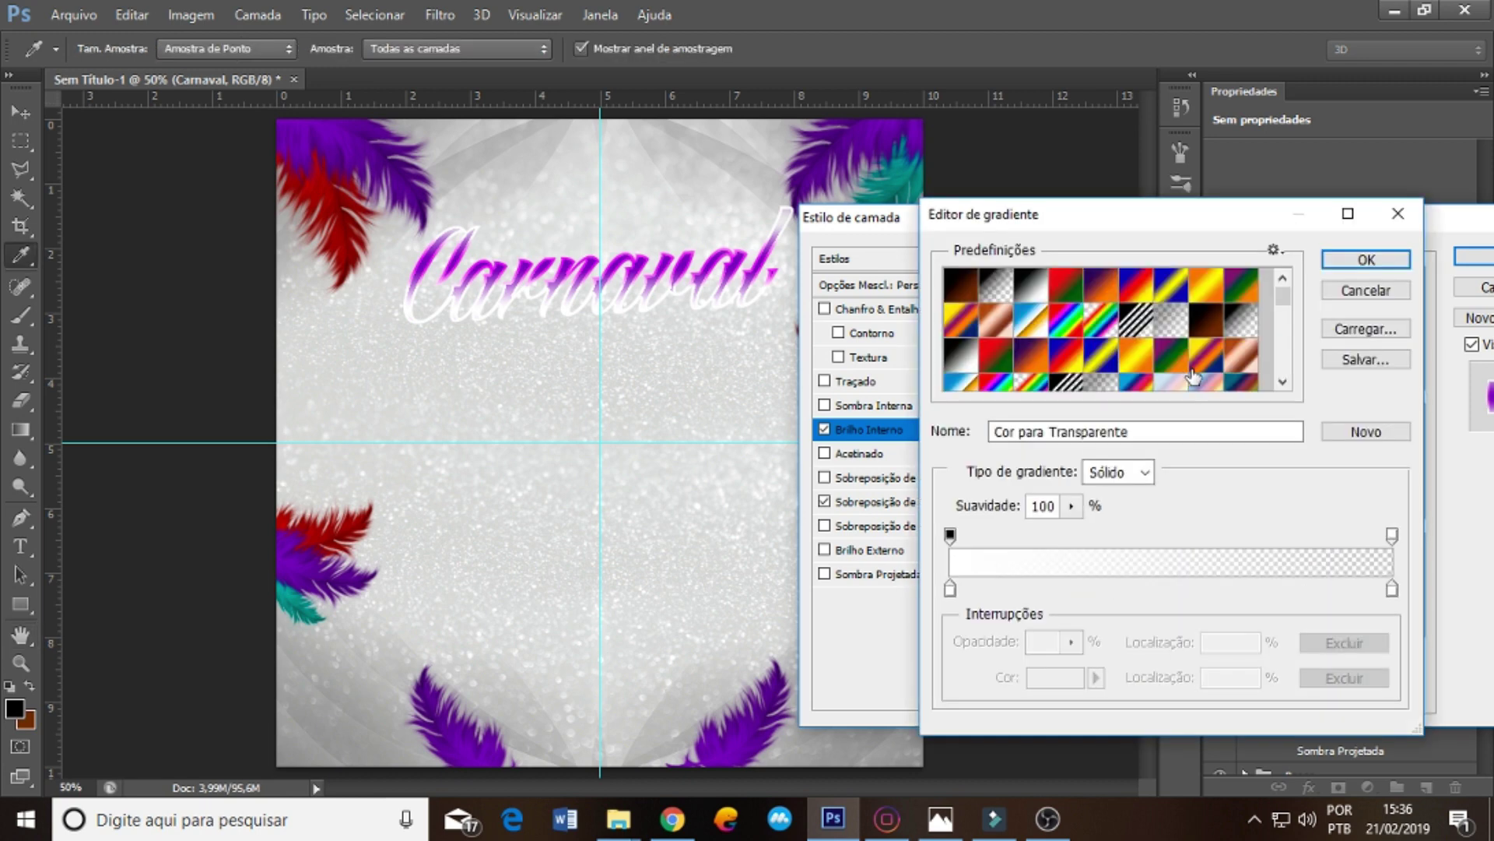
{"action": "left_click", "coordinate": [999, 300]}
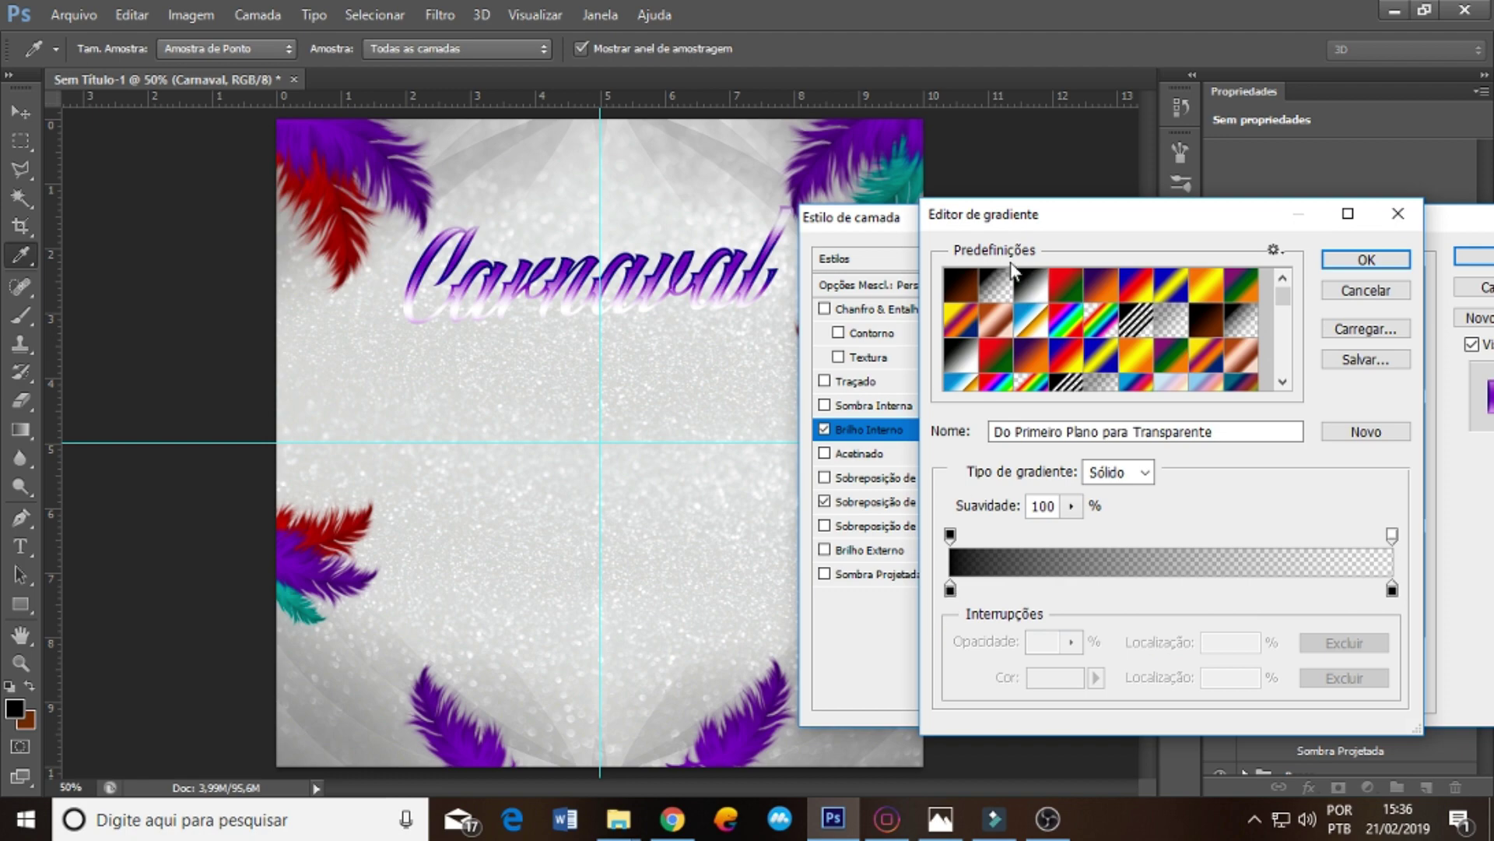
{"action": "left_click", "coordinate": [966, 288]}
{"action": "left_click", "coordinate": [1002, 294]}
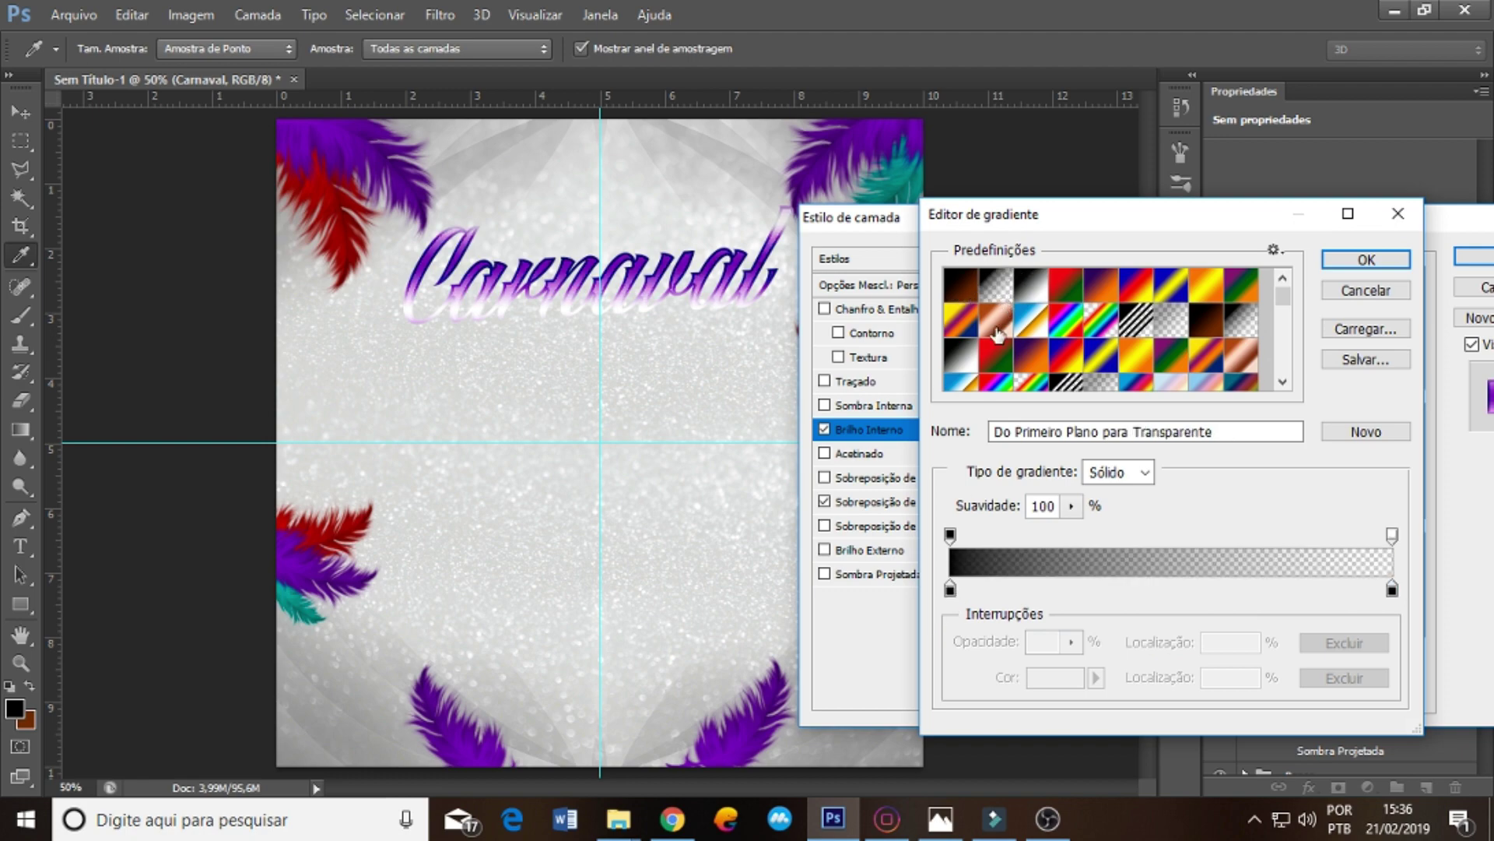
{"action": "left_click", "coordinate": [950, 589]}
{"action": "left_click", "coordinate": [1055, 677]}
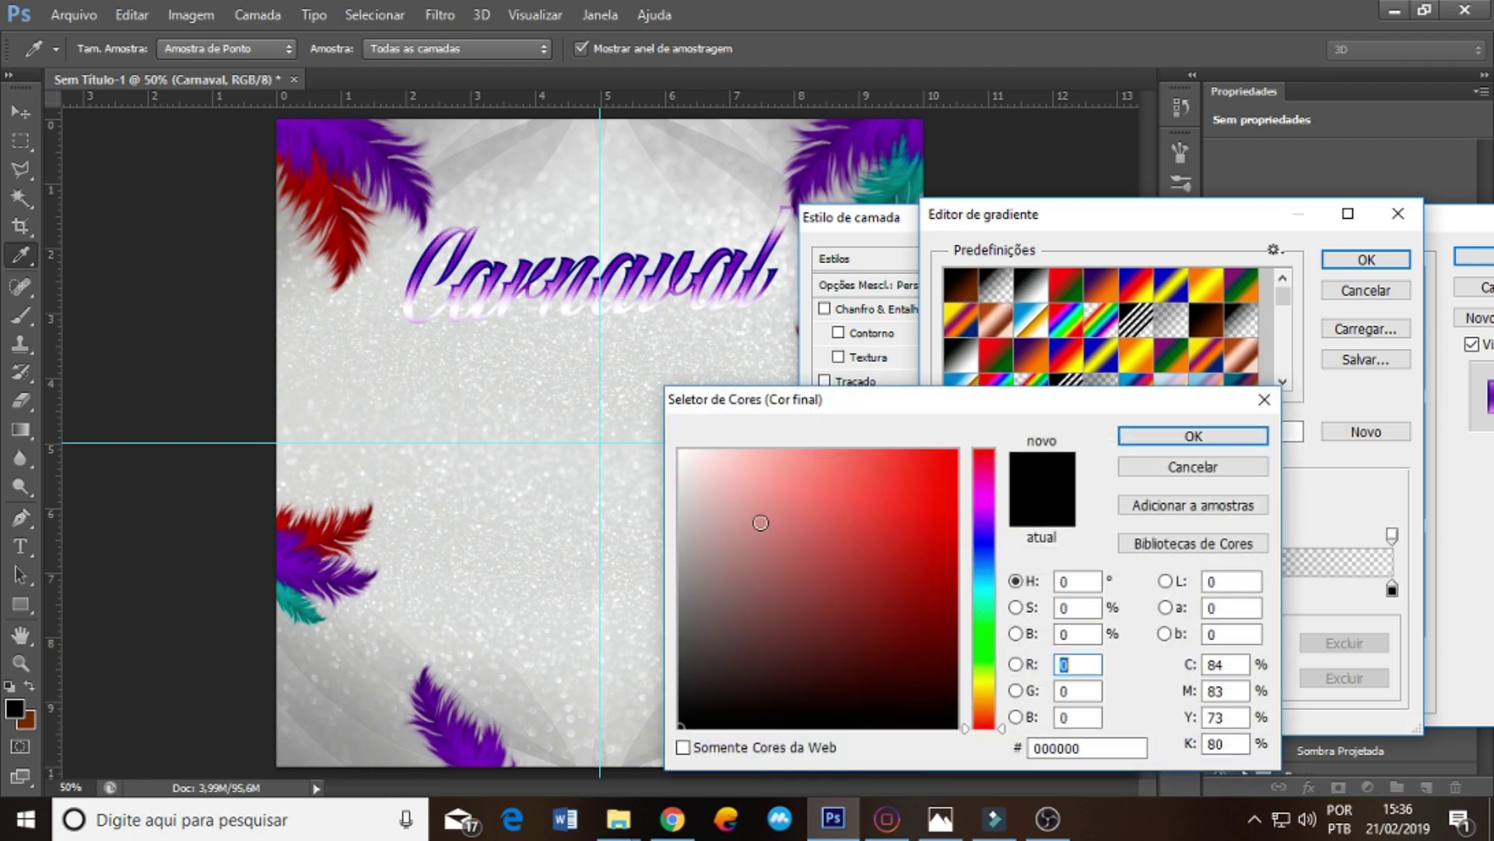
{"action": "left_click", "coordinate": [682, 451]}
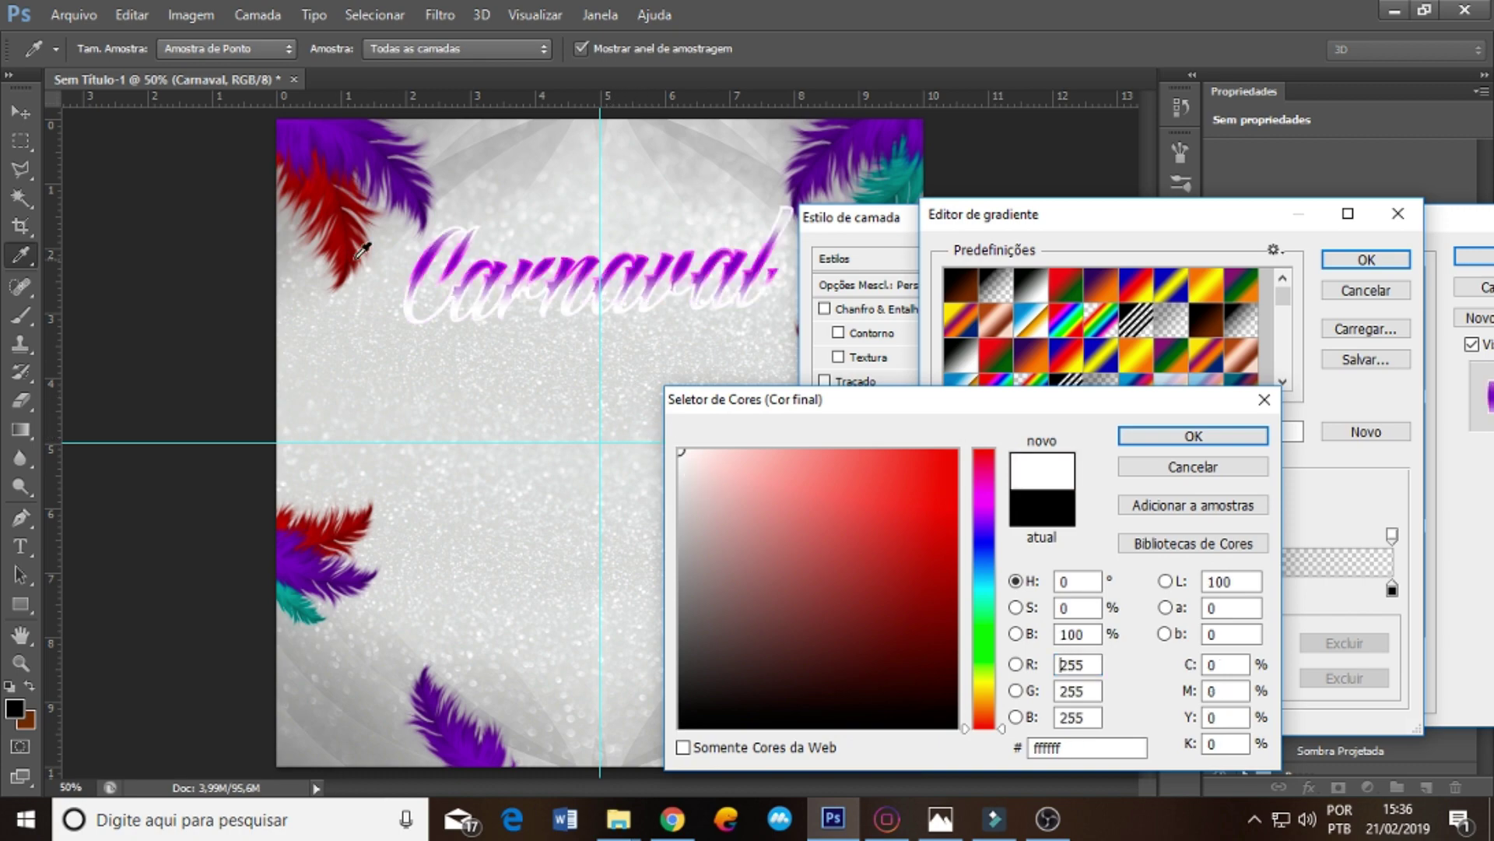
{"action": "left_click", "coordinate": [1193, 434]}
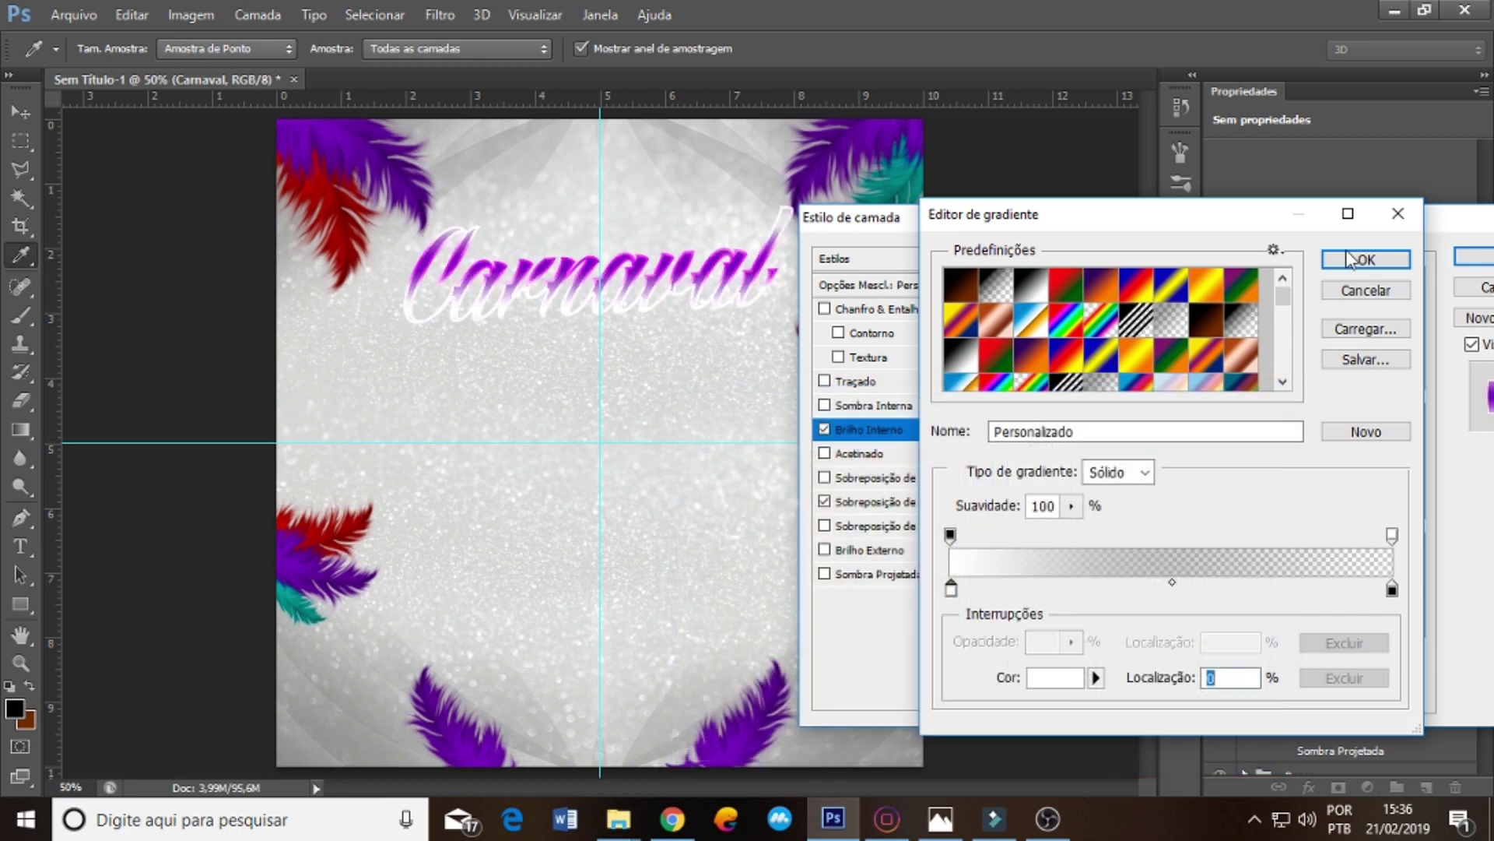
{"action": "left_click", "coordinate": [1366, 259]}
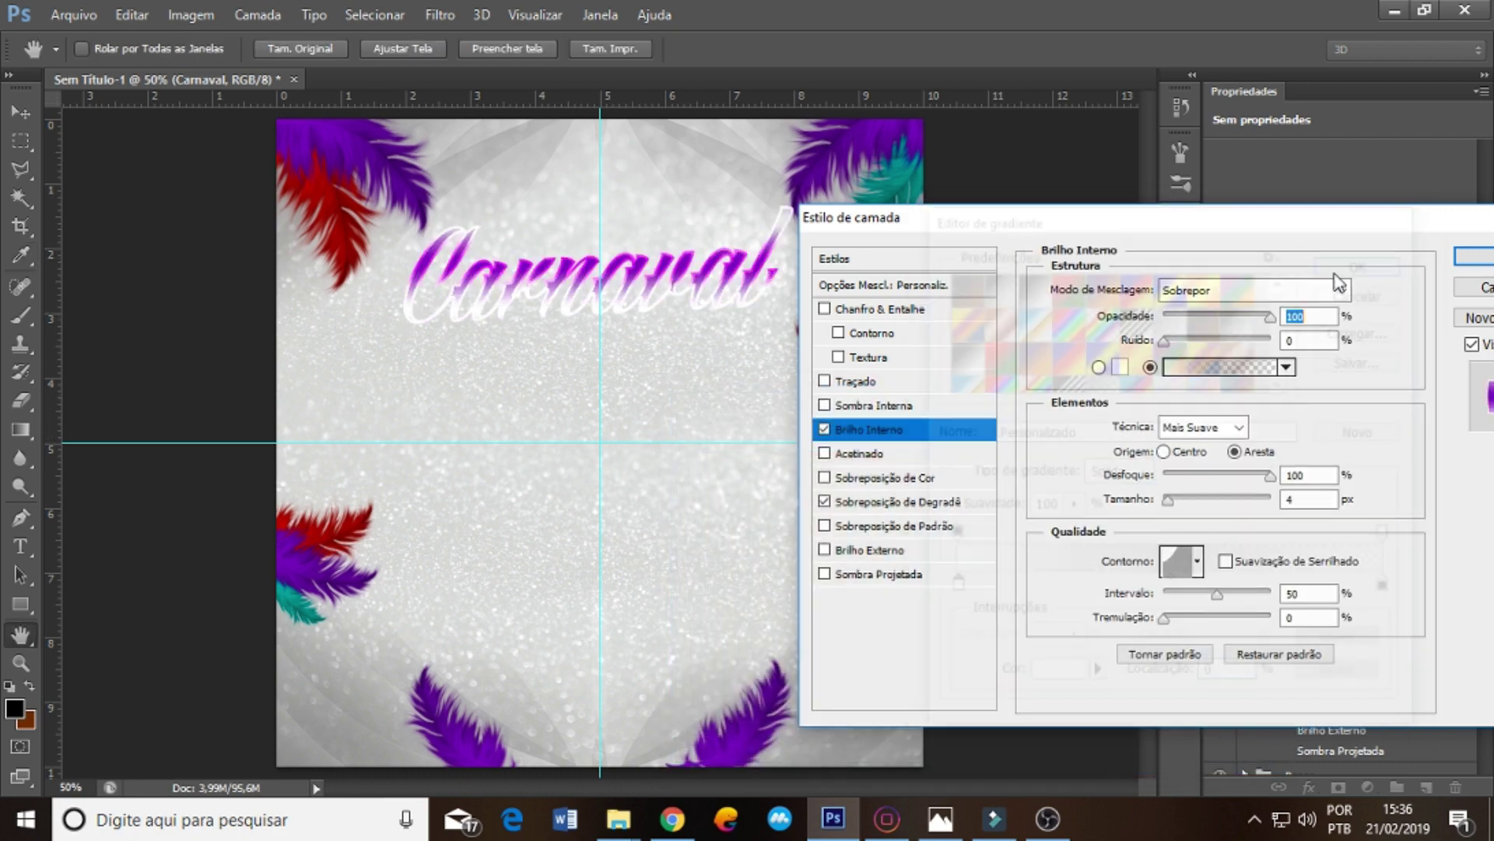
- Set the inner glow size to 3 px with its origin at the letter edges
{"action": "double_click", "coordinate": [1307, 499]}
{"action": "type", "text": "3"}
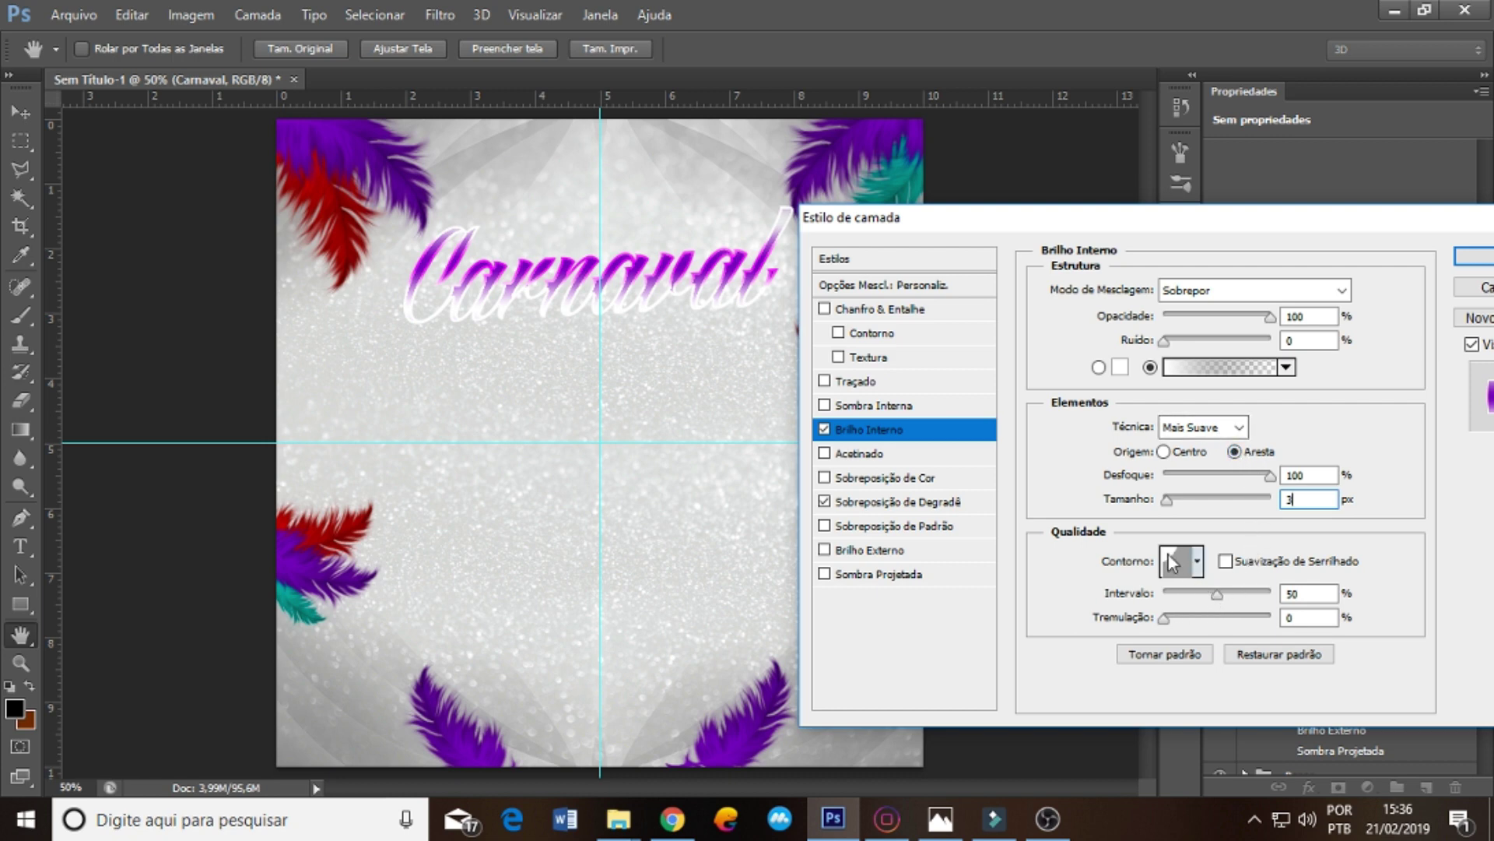
{"action": "mouse_move", "coordinate": [1166, 498]}
{"action": "left_mouse_down"}
{"action": "mouse_move", "coordinate": [1181, 497]}
{"action": "mouse_move", "coordinate": [1168, 493]}
{"action": "left_mouse_up"}
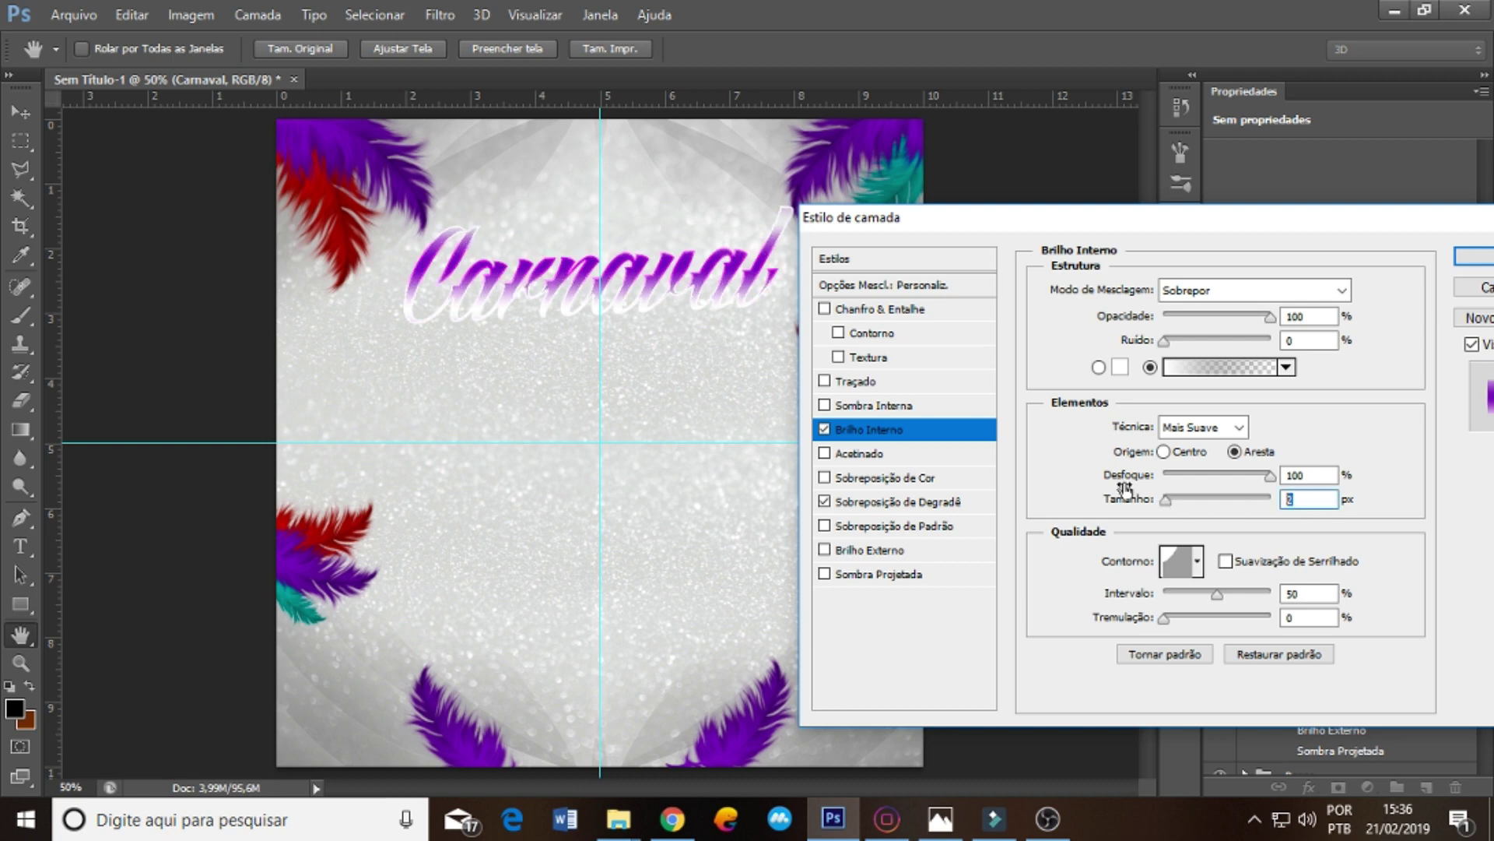
{"action": "left_click_drag", "start_coordinate": [1125, 489], "coordinate": [1127, 488]}
{"action": "key", "text": "BackSpace"}
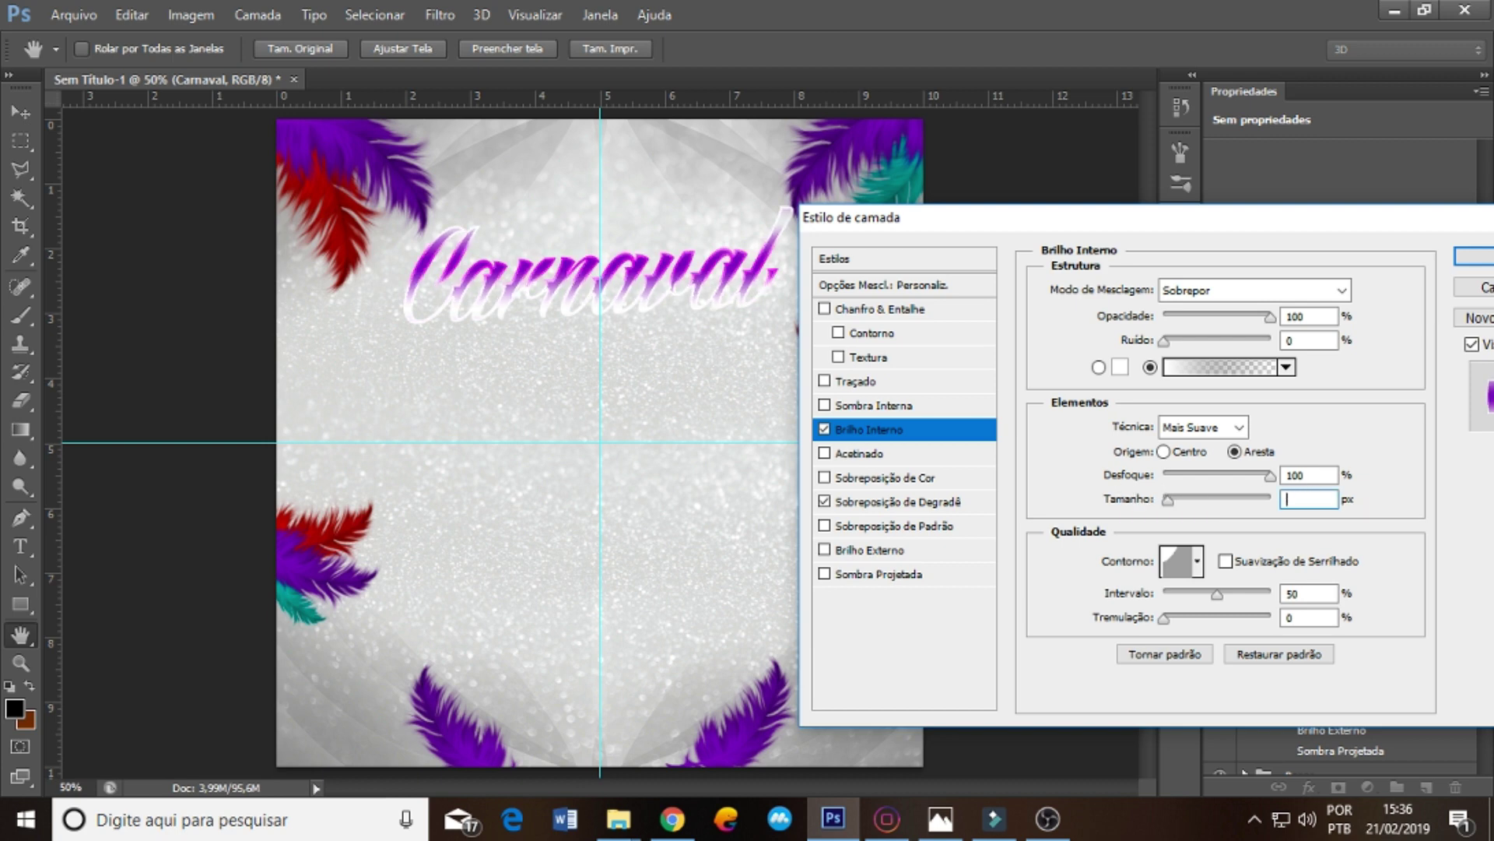
{"action": "type", "text": "3"}
{"action": "left_click", "coordinate": [1164, 452]}
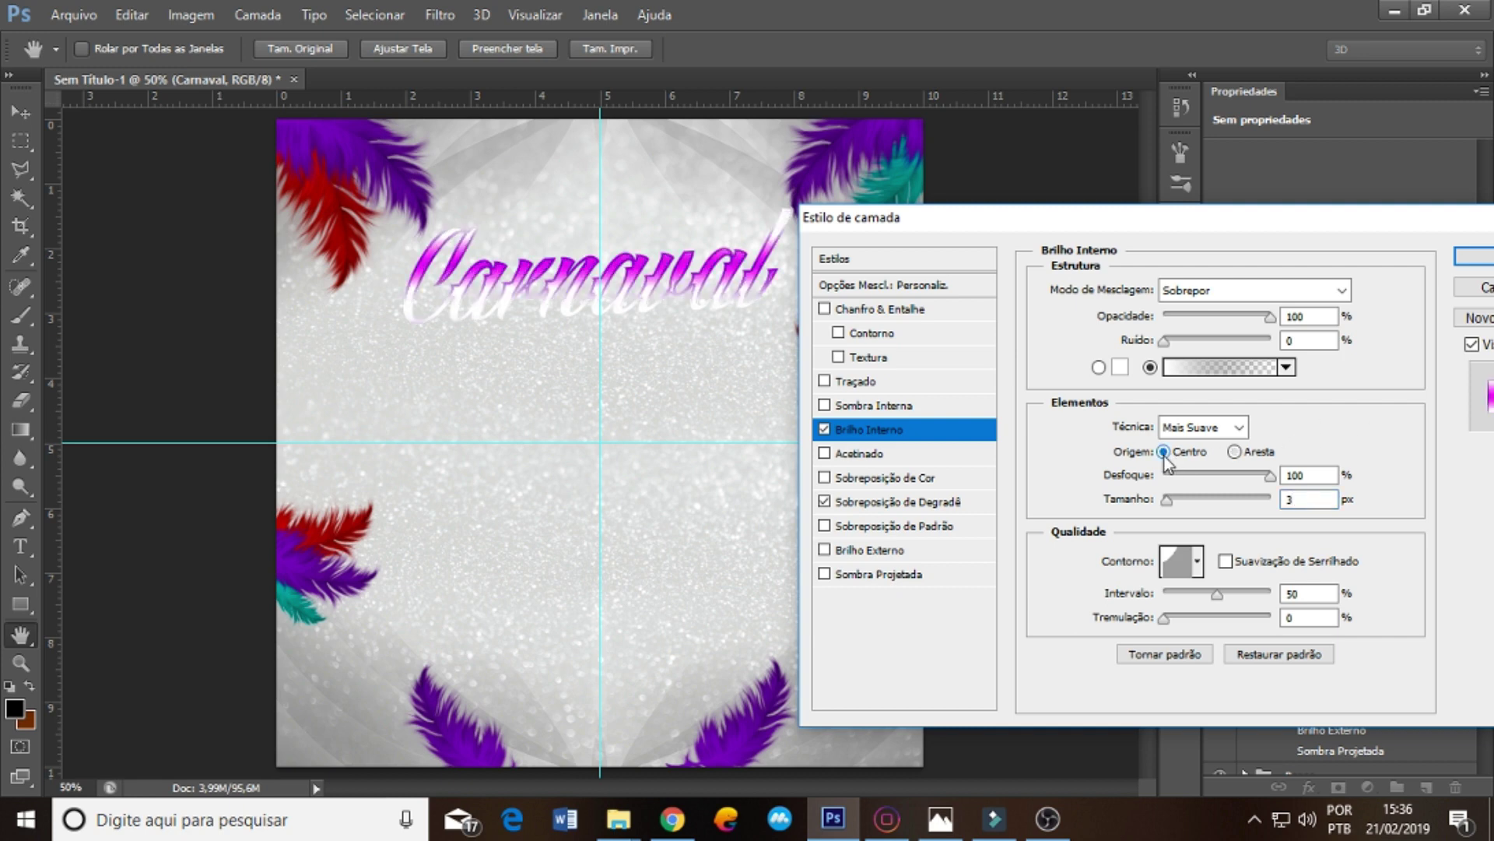
{"action": "left_click", "coordinate": [1234, 451]}
- Leave Satin unchecked and apply the layer style
{"action": "left_click", "coordinate": [826, 454]}
{"action": "left_click", "coordinate": [825, 455]}
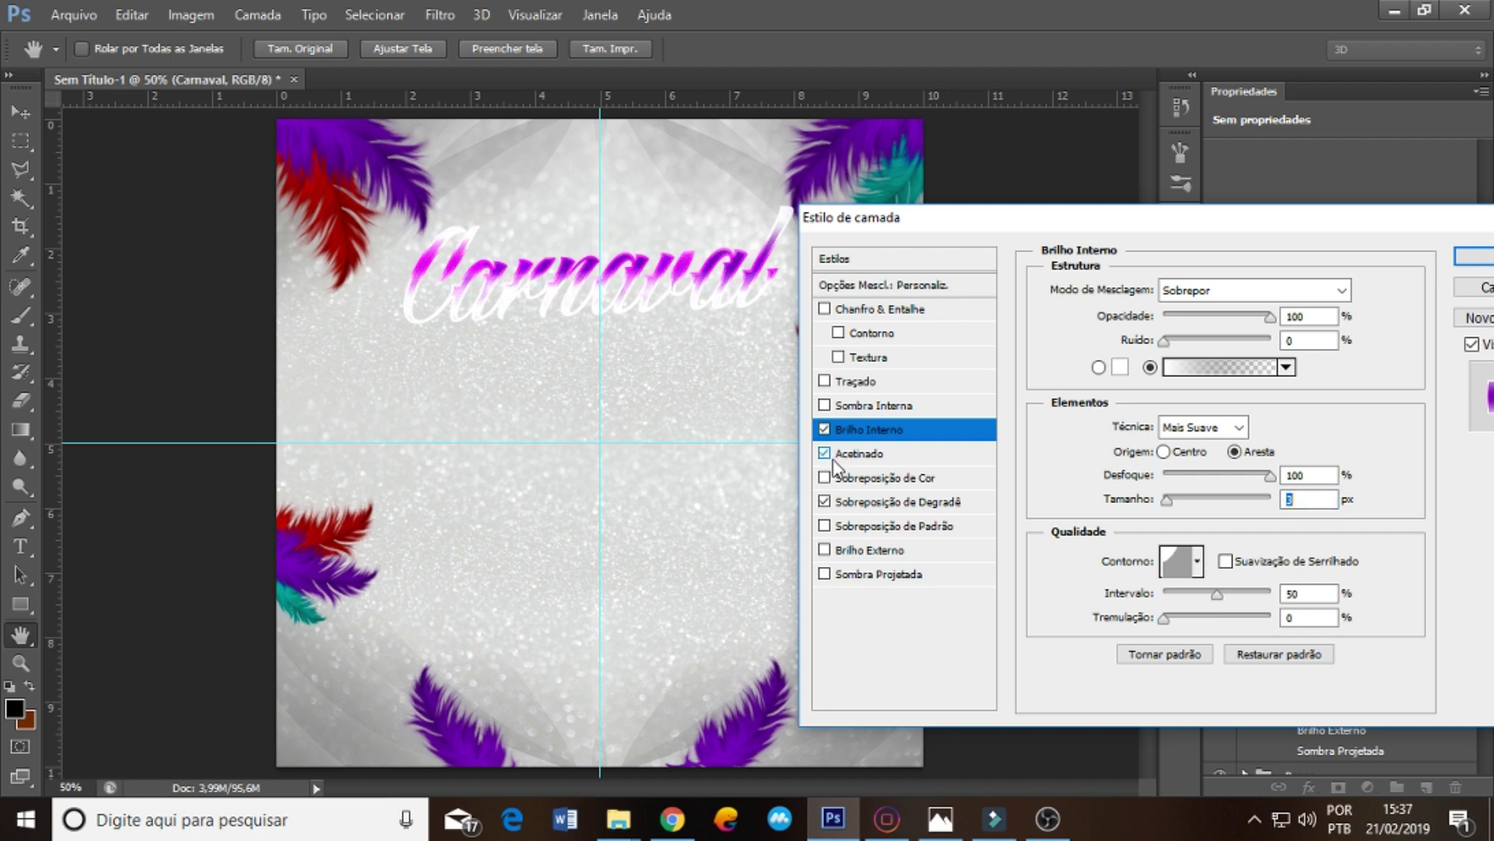
{"action": "left_click", "coordinate": [828, 456]}
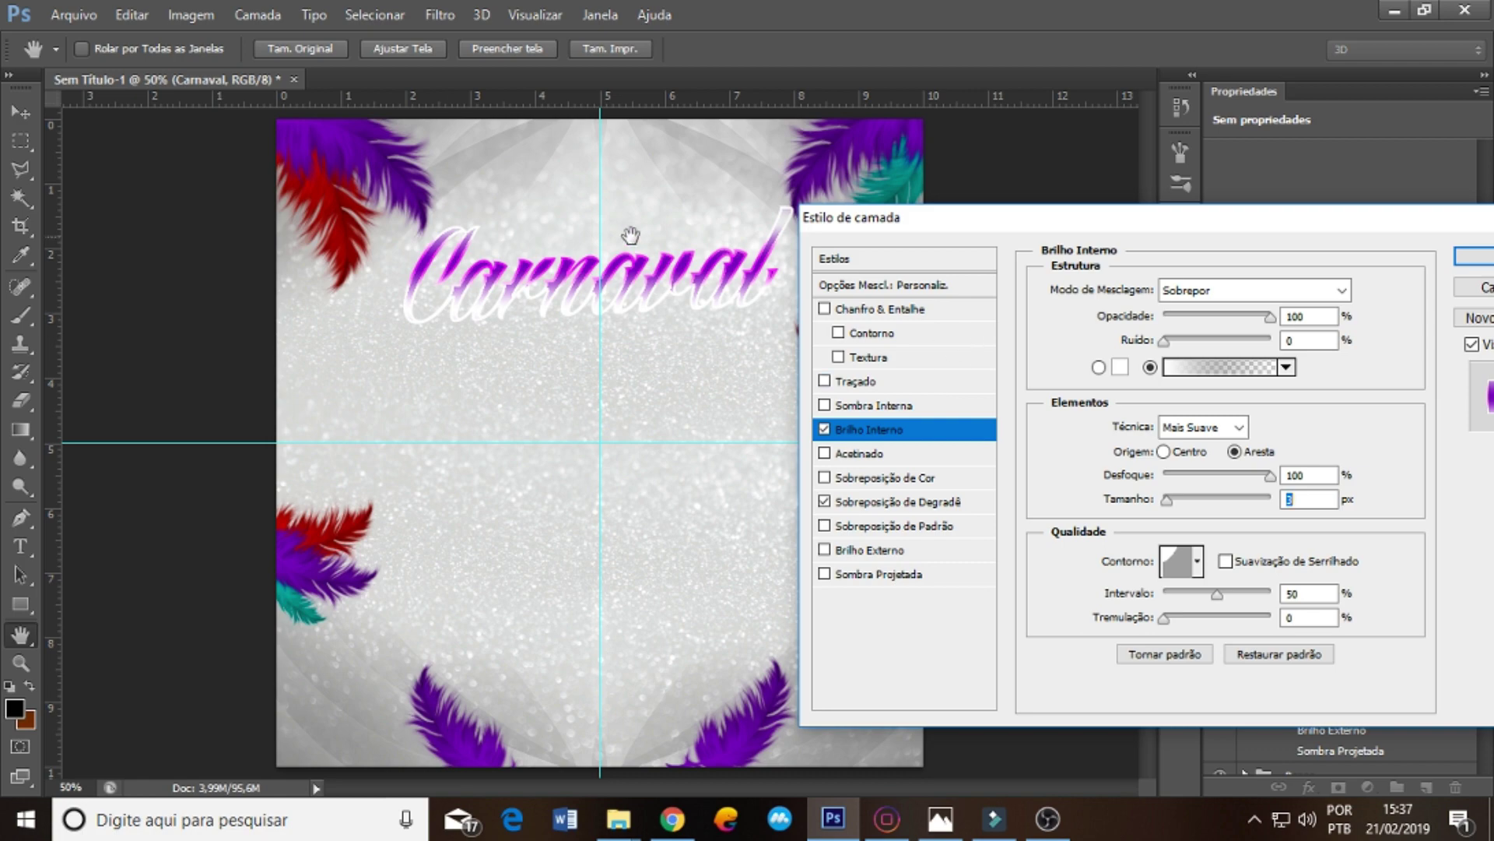
{"action": "left_click", "coordinate": [1474, 256]}
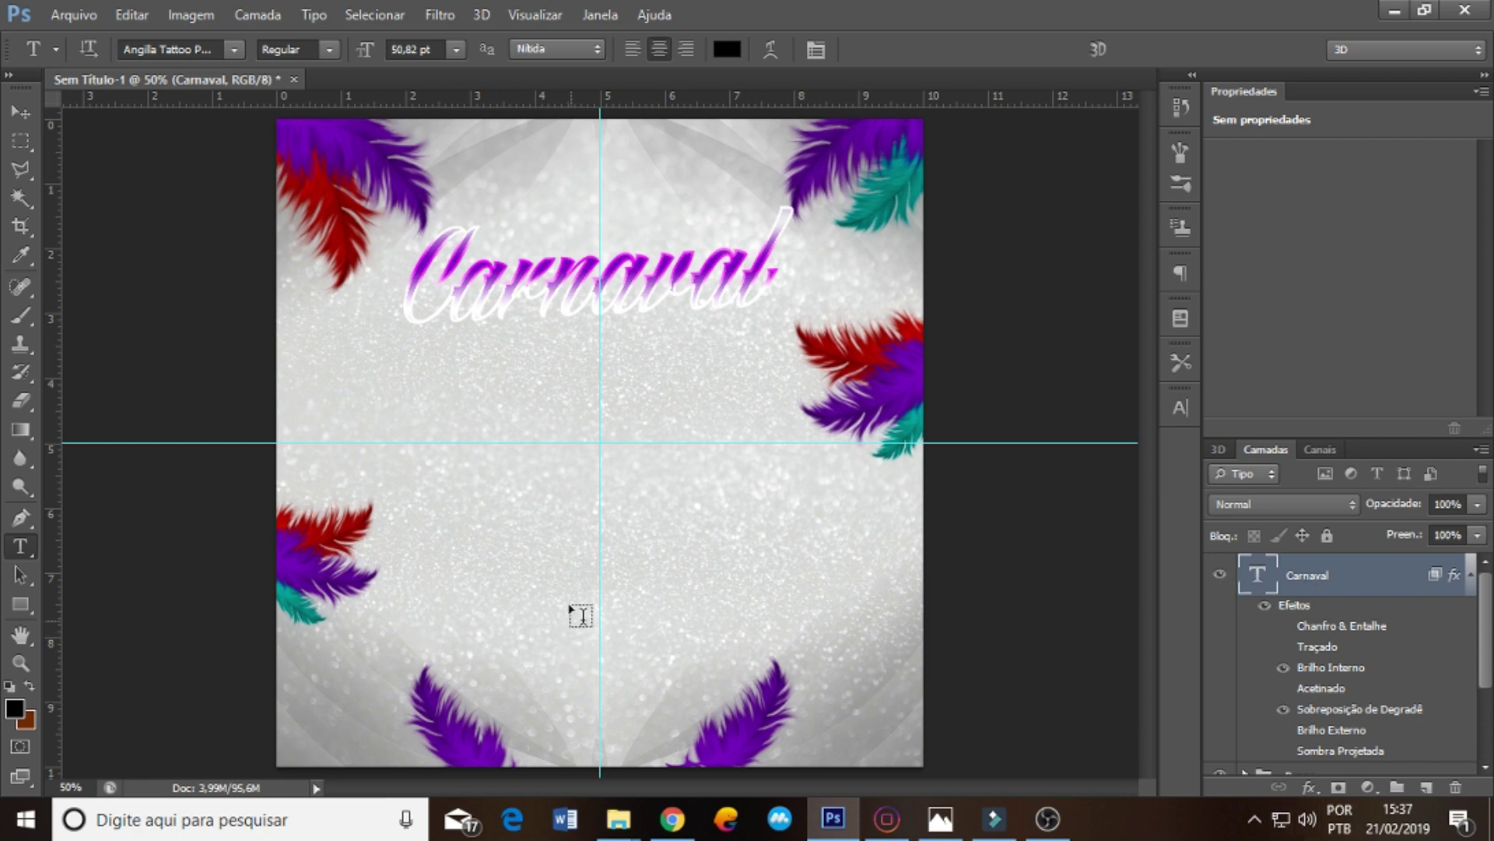
- Duplicate the Carnaval text layer
{"action": "left_click", "coordinate": [1220, 576]}
{"action": "left_click_drag", "start_coordinate": [1488, 622], "coordinate": [1487, 646]}
{"action": "key", "text": "ctrl+j"}
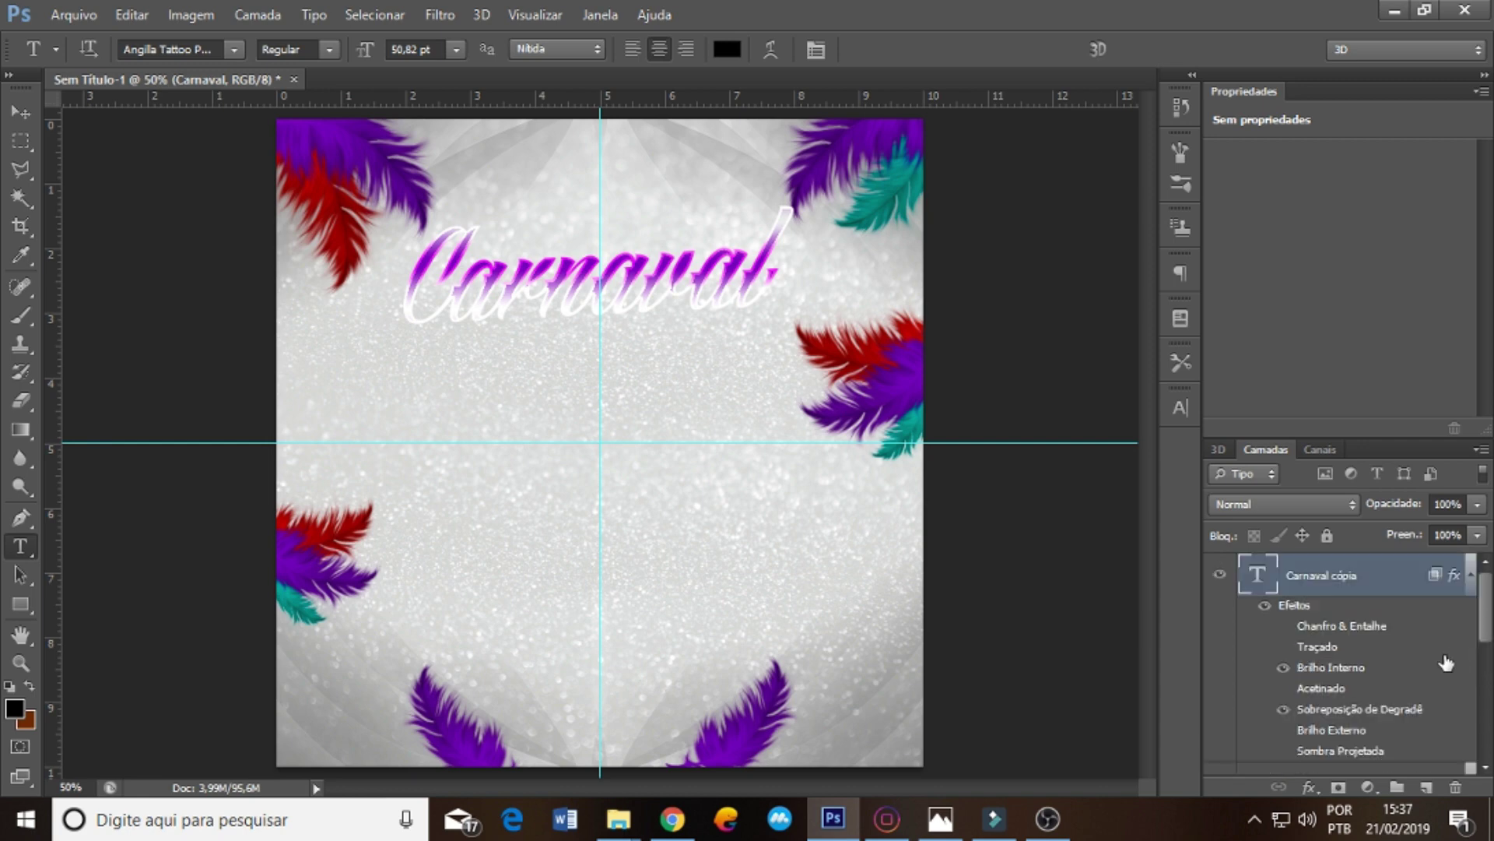
{"action": "scroll", "coordinate": [1484, 566], "scroll_direction": "down", "scroll_amount": 5}
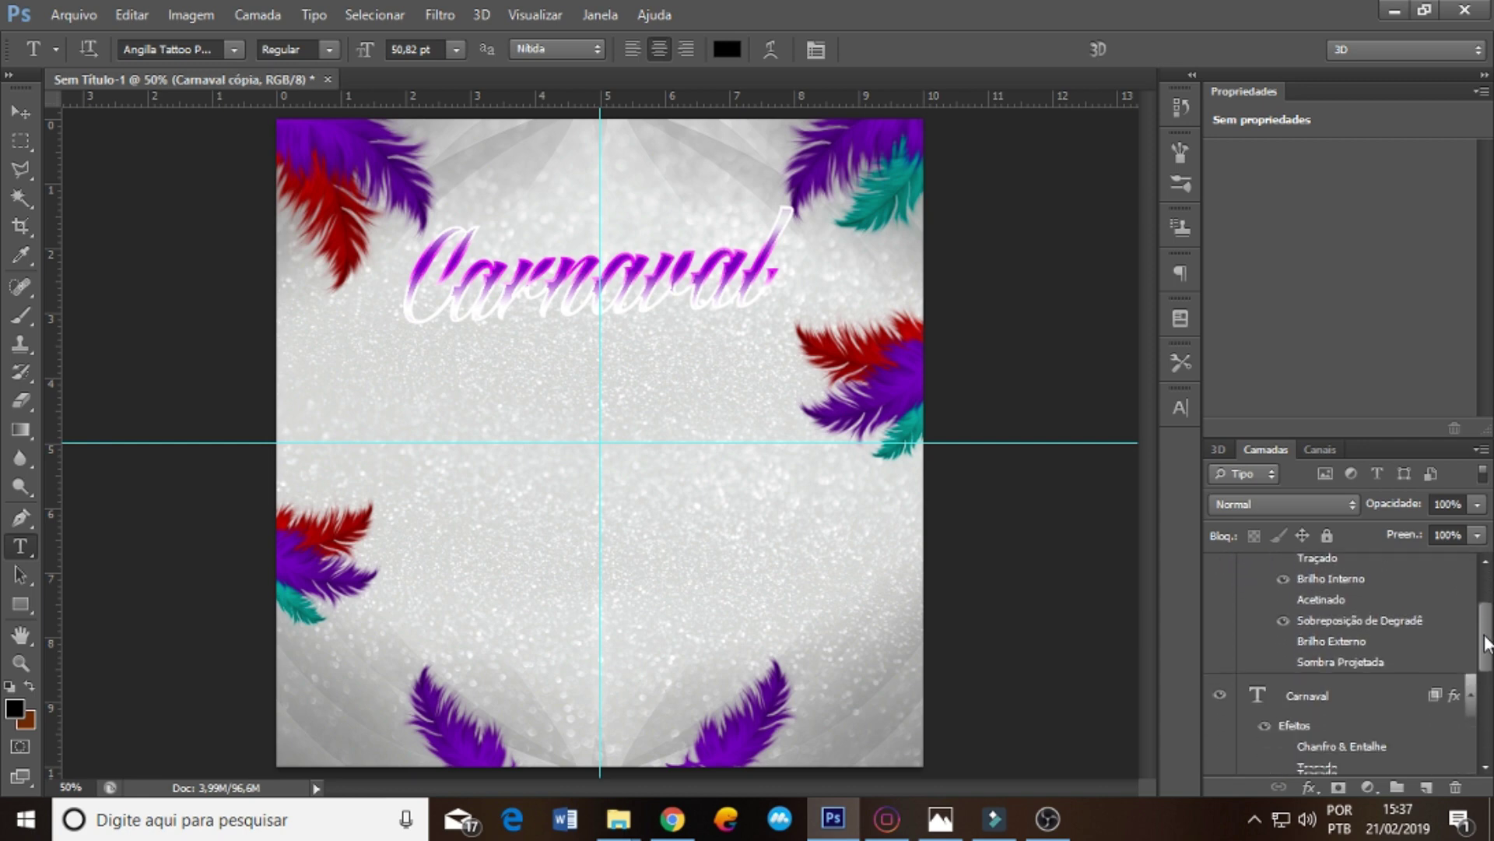
- Switch off Brilho Interno on the Carnaval layer's style and confirm
{"action": "left_click", "coordinate": [1323, 650]}
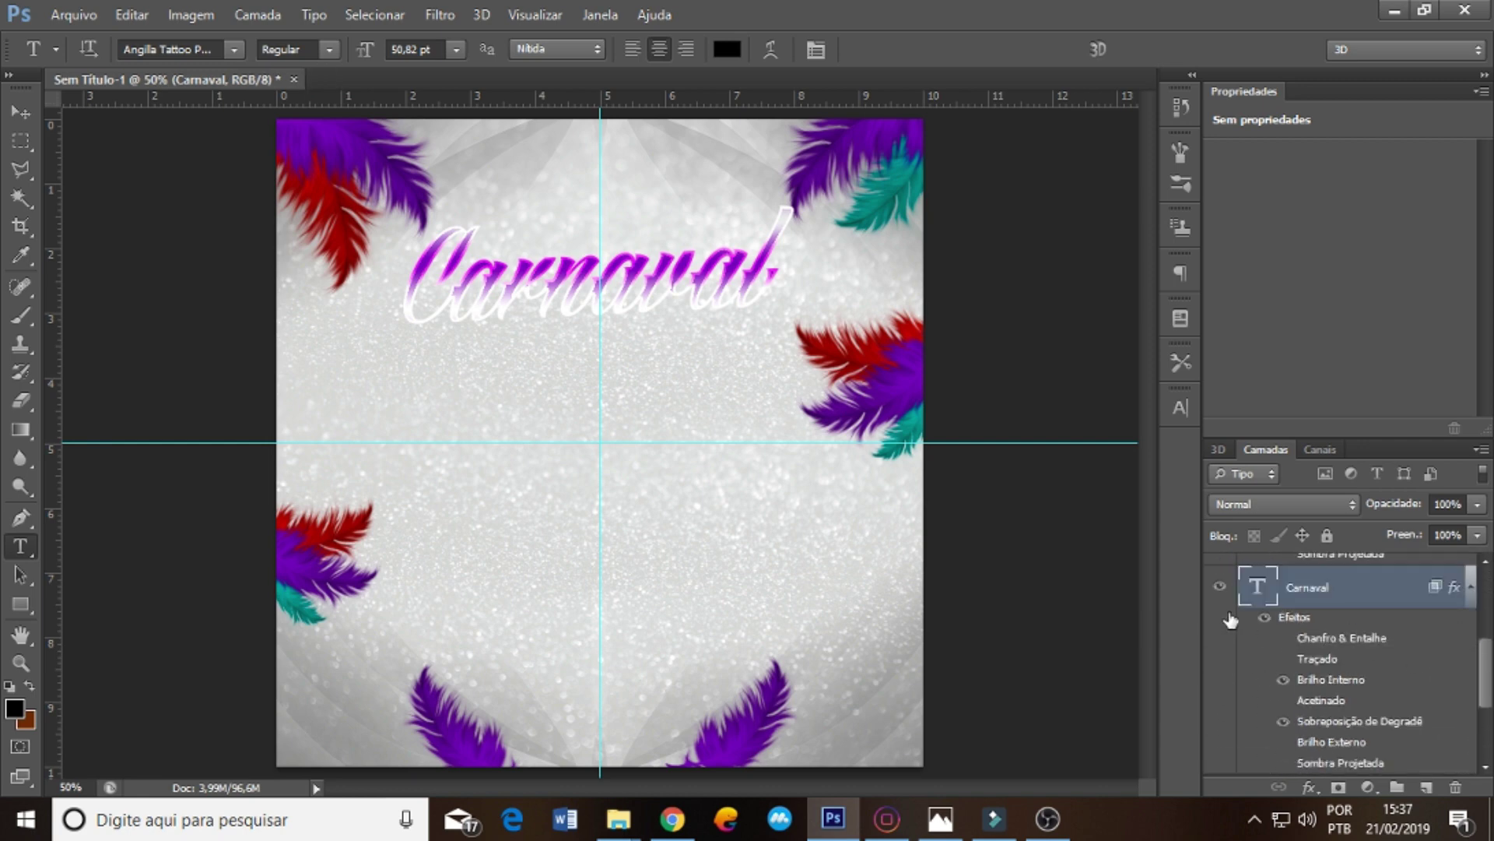
{"action": "double_click", "coordinate": [1302, 618]}
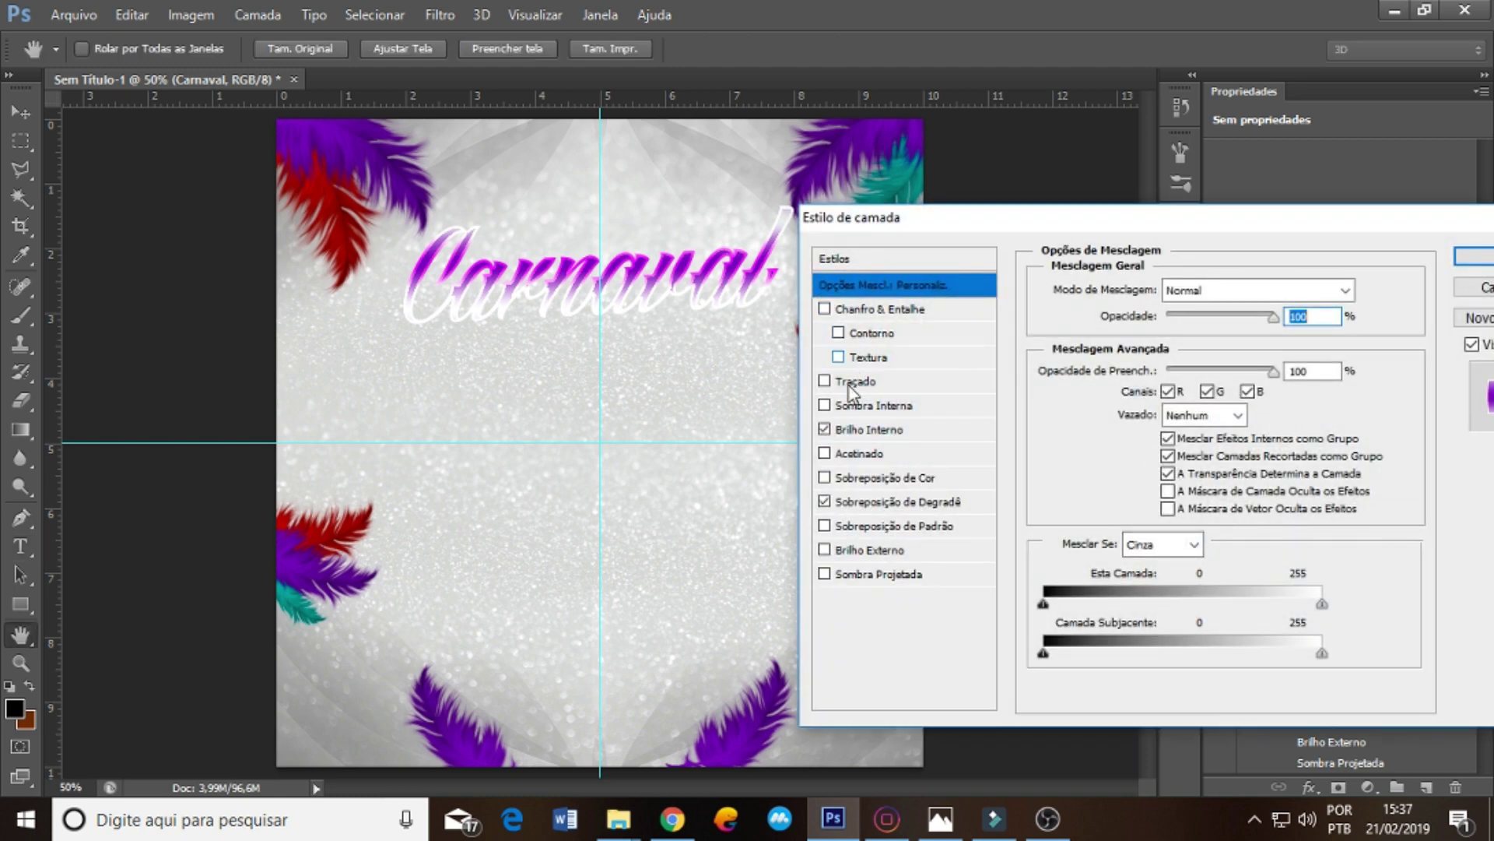
{"action": "left_click", "coordinate": [875, 434]}
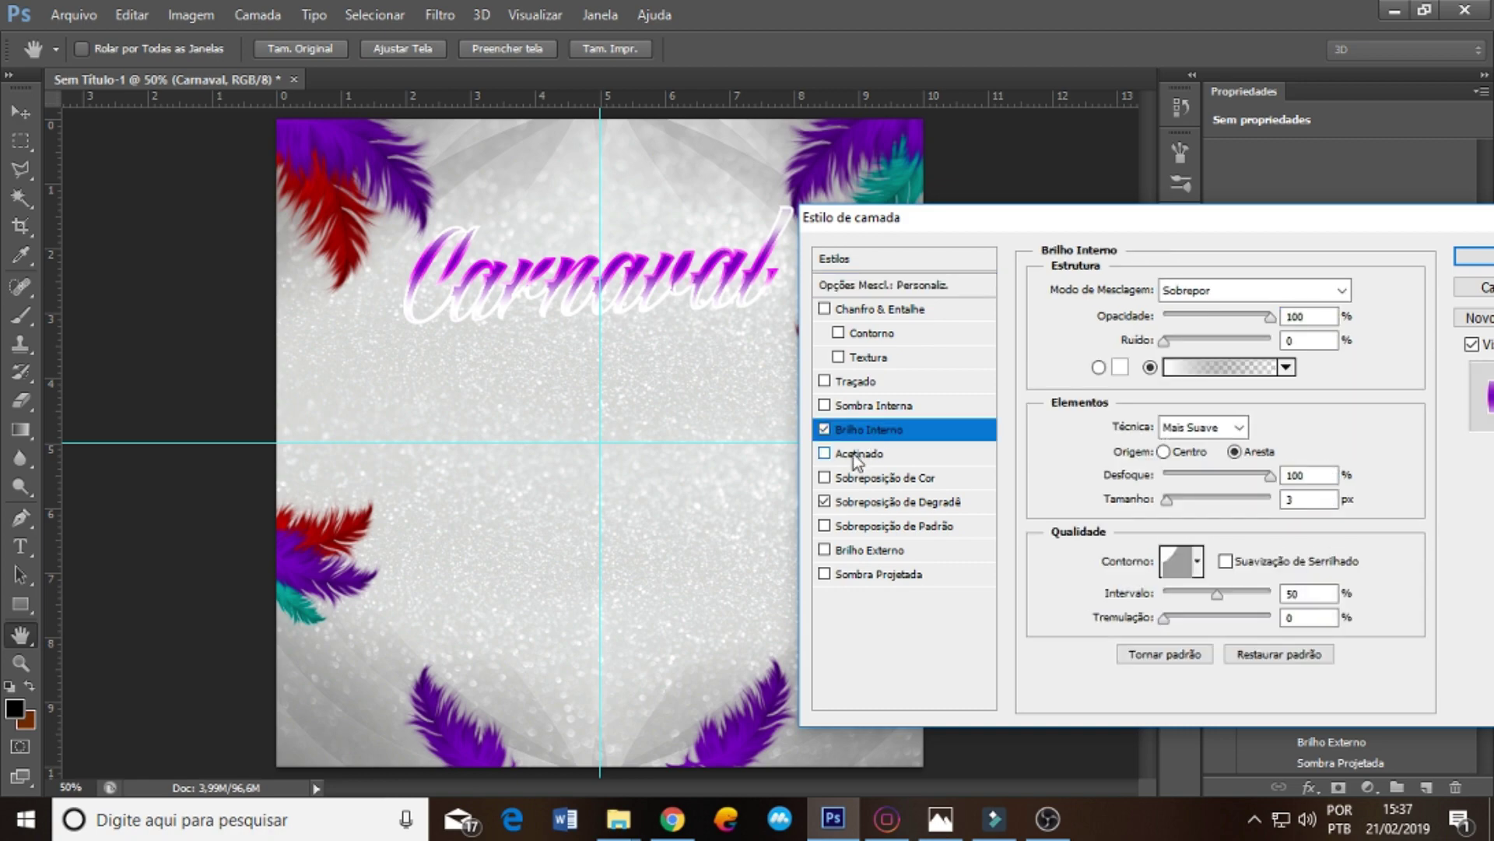
{"action": "left_click", "coordinate": [825, 430]}
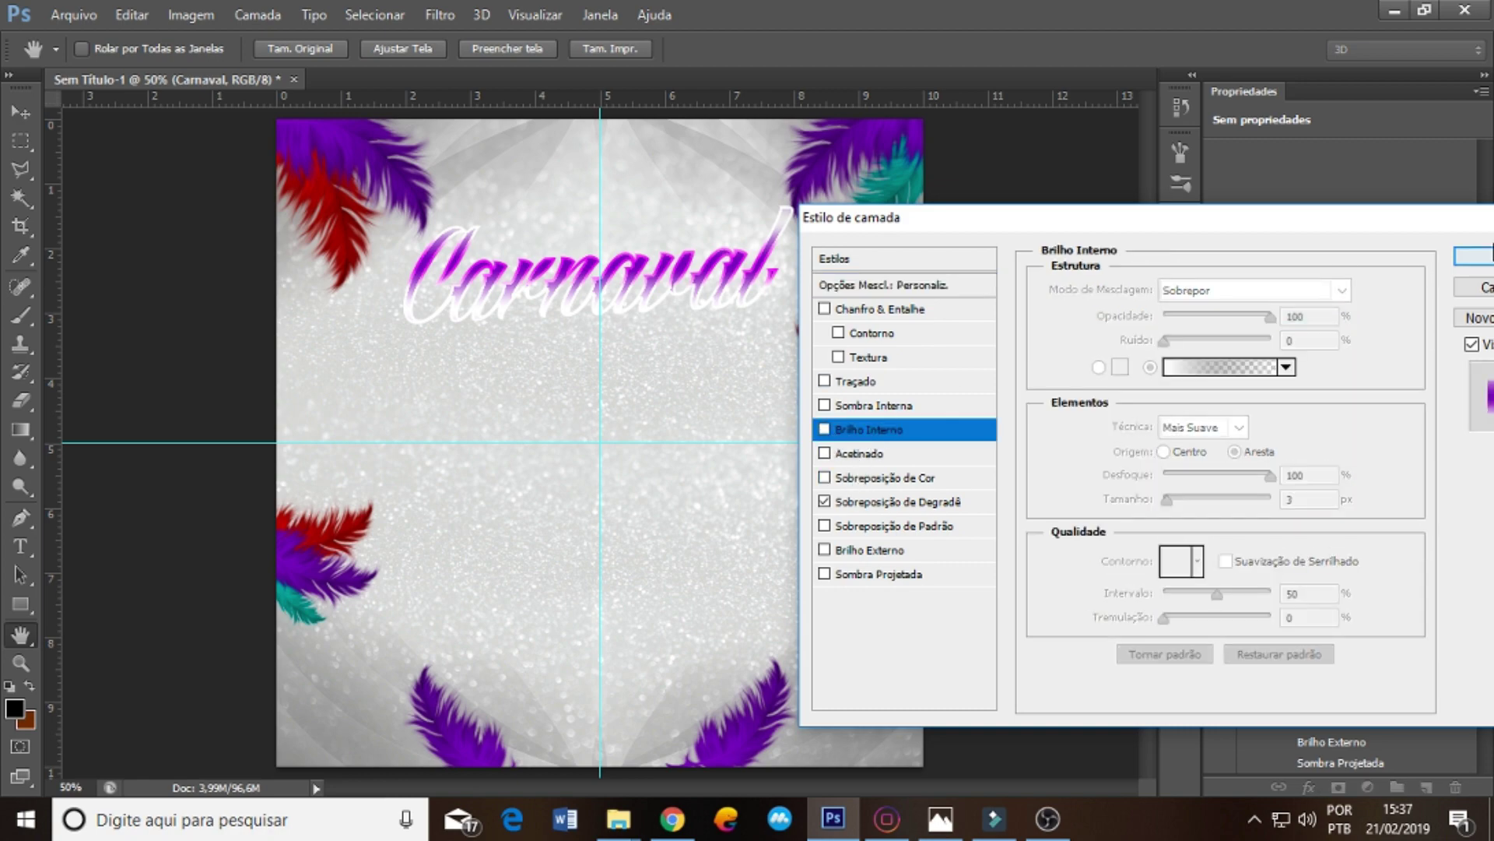
{"action": "left_click", "coordinate": [1473, 257]}
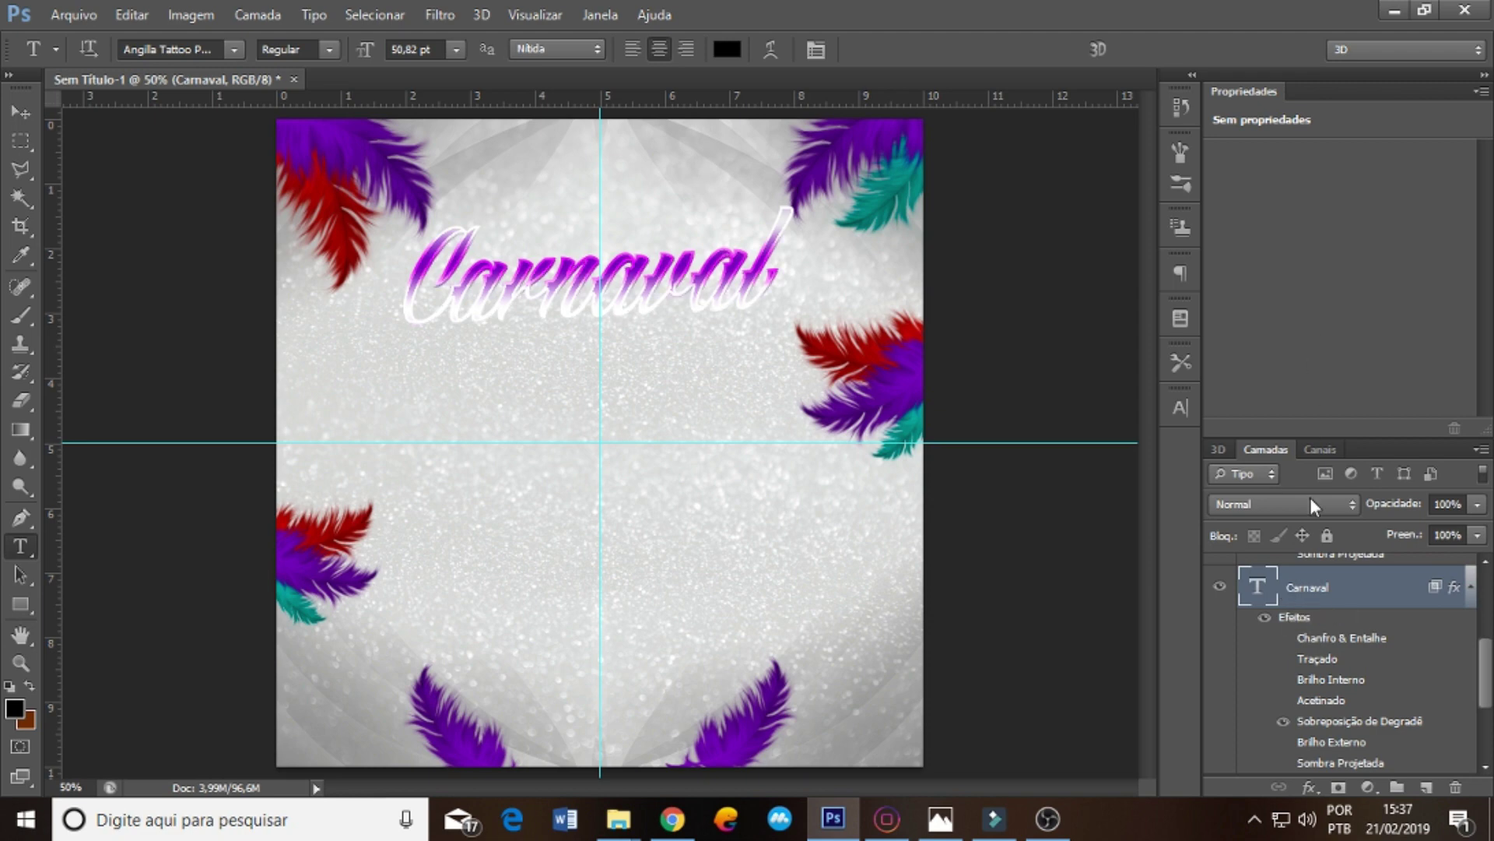
- Reverse the Carnaval gradient overlay and set its angle to 24°
{"action": "double_click", "coordinate": [1327, 722]}
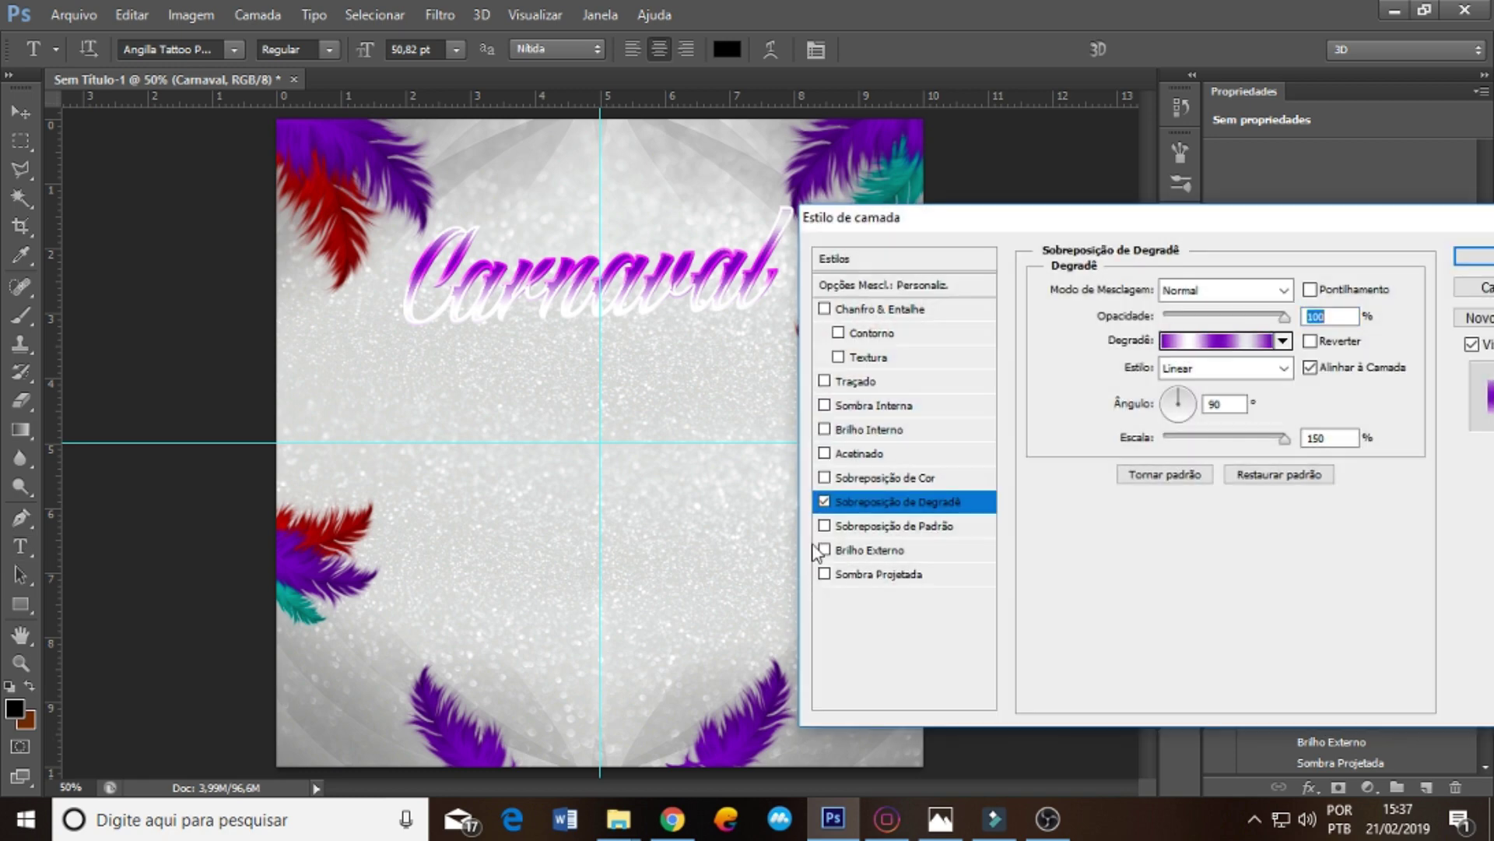
{"action": "left_click", "coordinate": [1314, 343]}
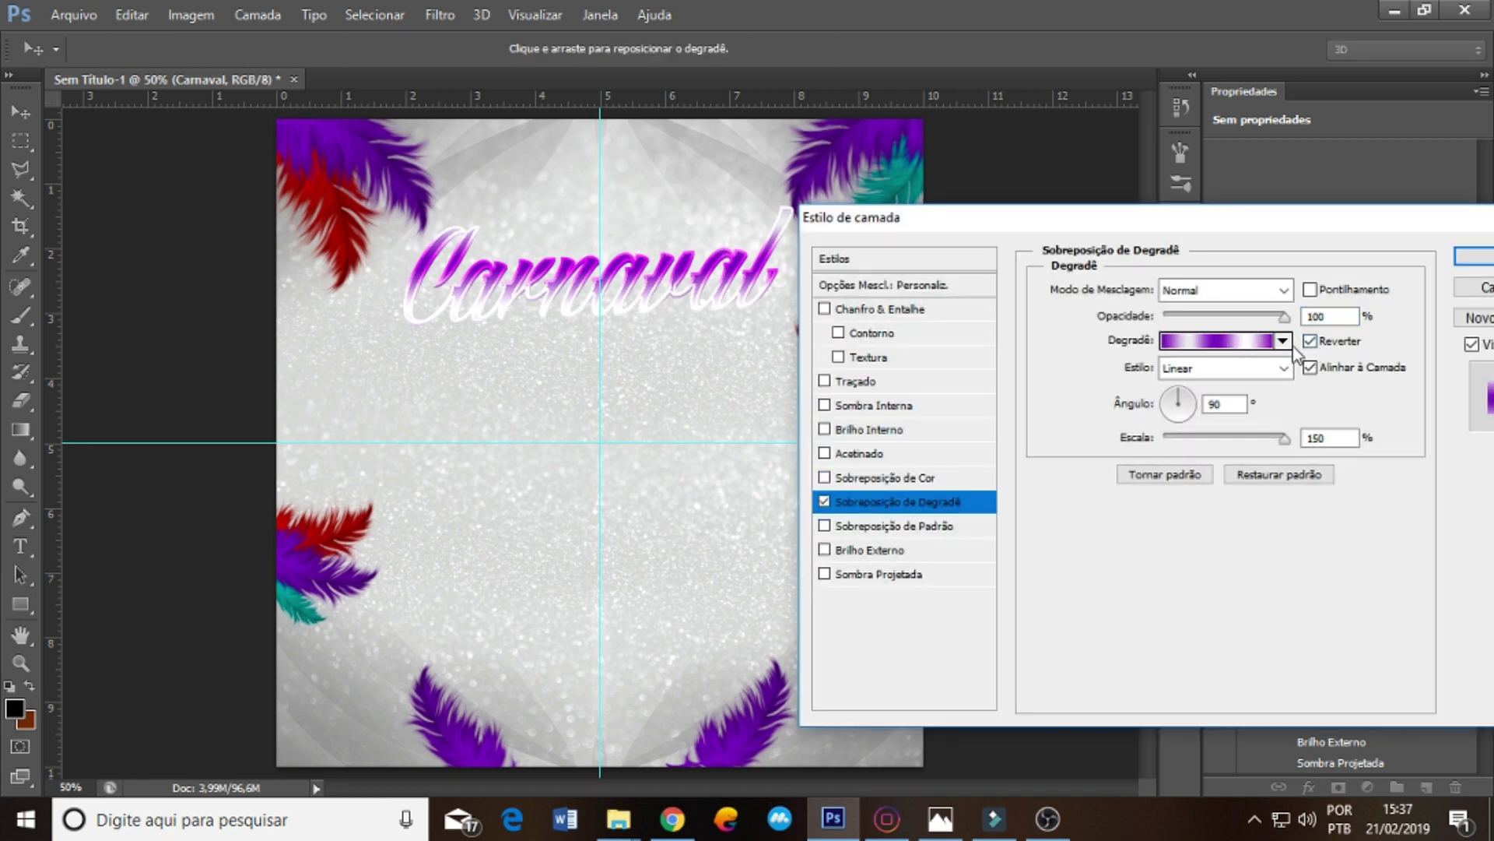
{"action": "left_click_drag", "start_coordinate": [1189, 405], "coordinate": [1193, 402]}
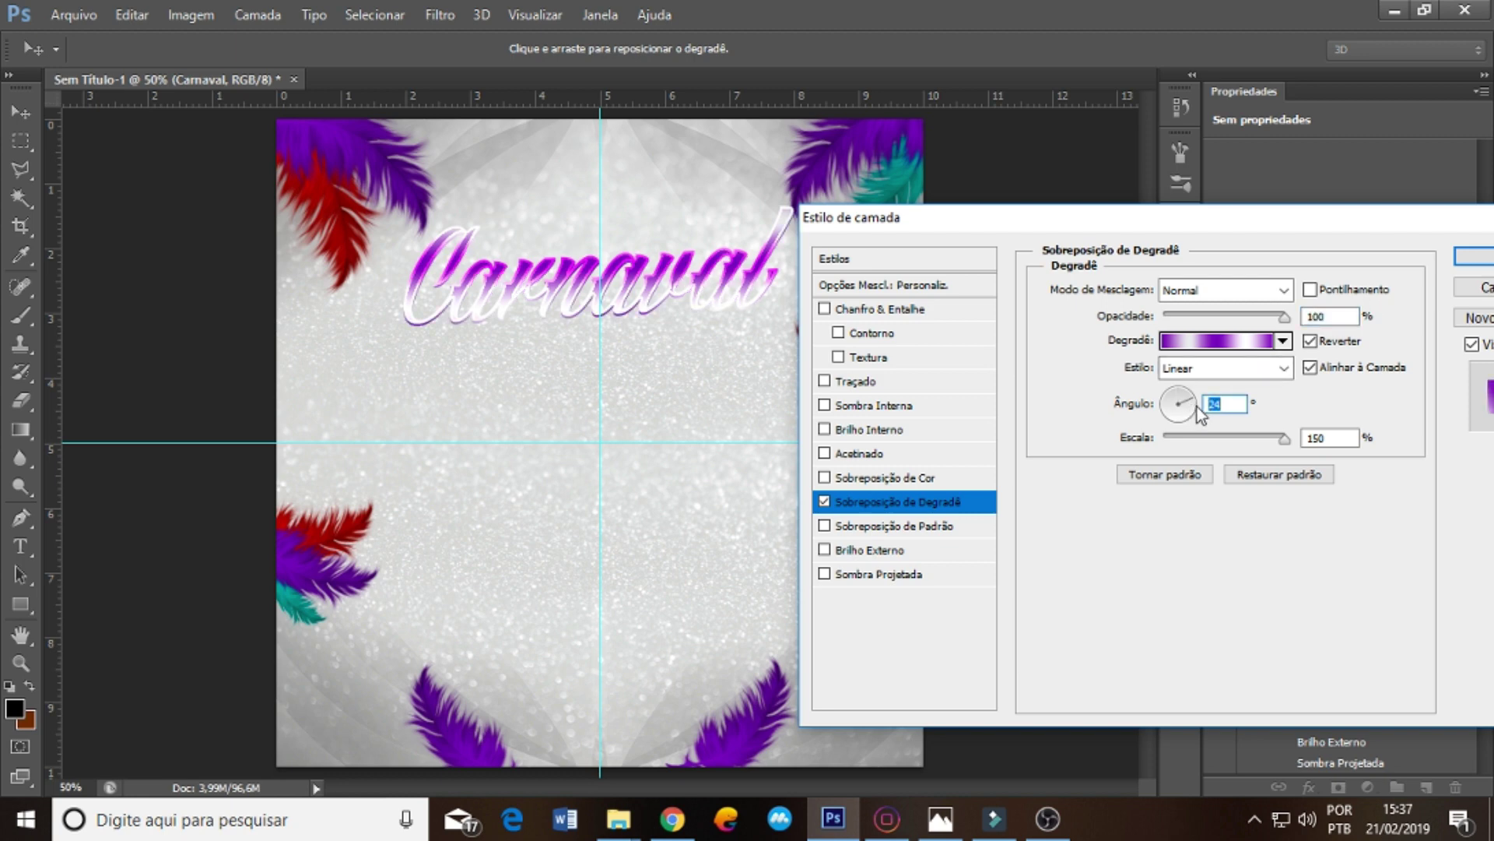
- Recolour the first white gradient stop to a lighter feather-sampled purple
{"action": "left_click", "coordinate": [1240, 343]}
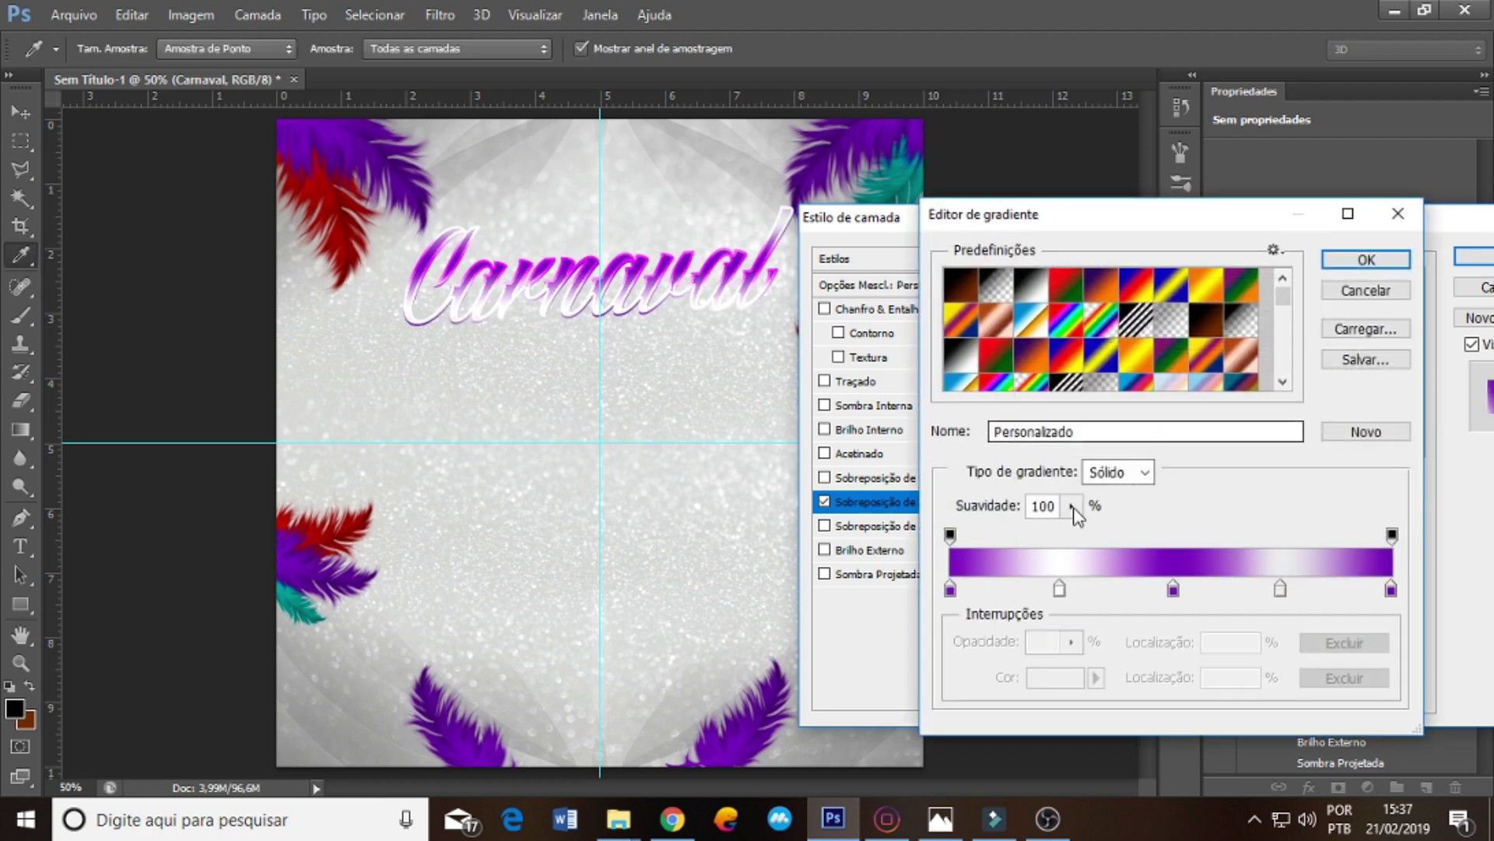
{"action": "left_click", "coordinate": [1059, 589]}
{"action": "left_click", "coordinate": [1056, 677]}
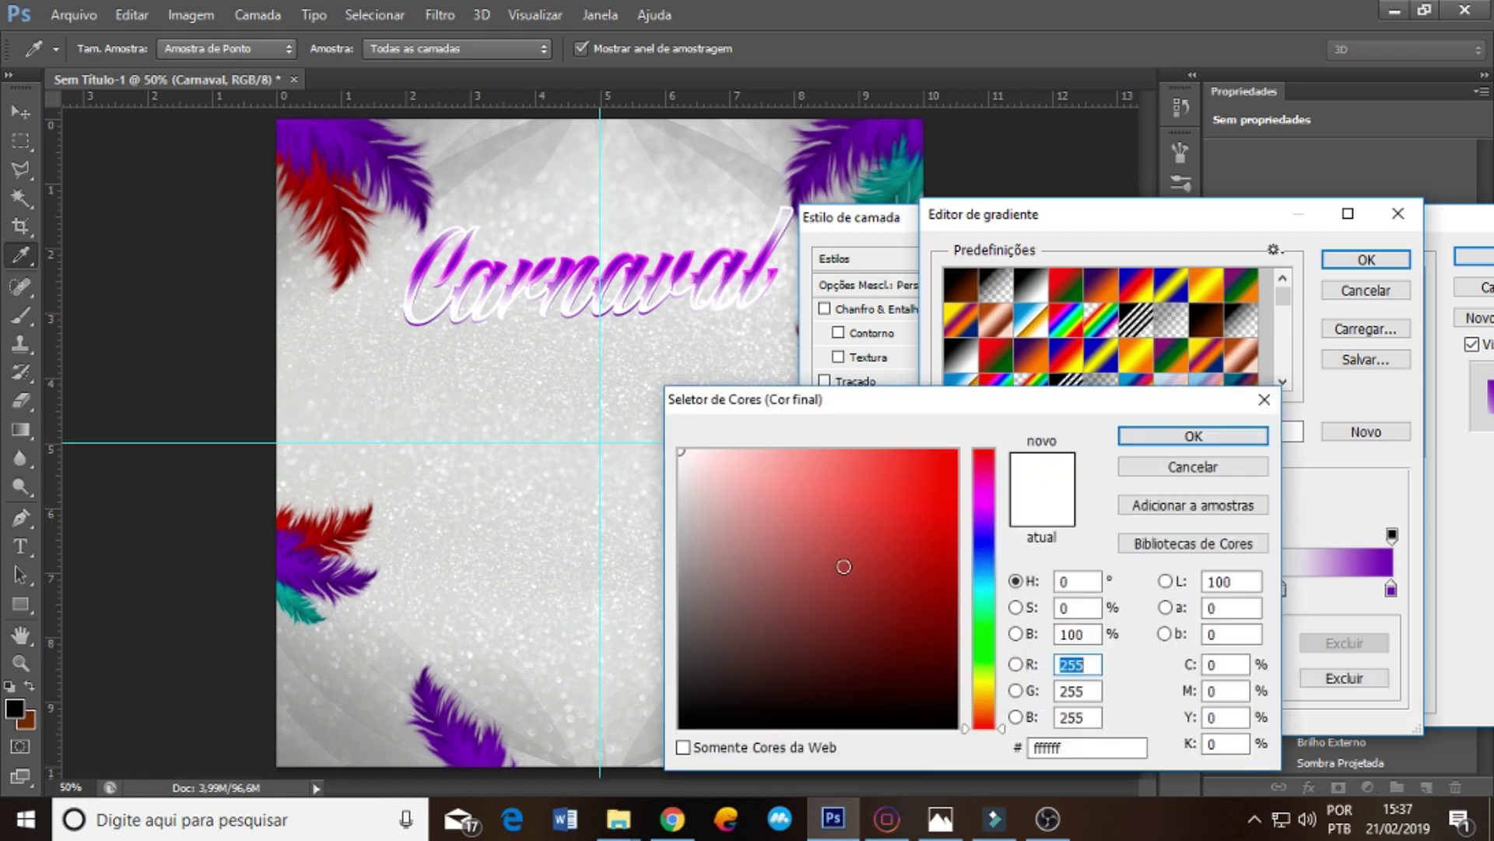
{"action": "left_click", "coordinate": [470, 760]}
{"action": "left_click_drag", "start_coordinate": [871, 551], "coordinate": [892, 551]}
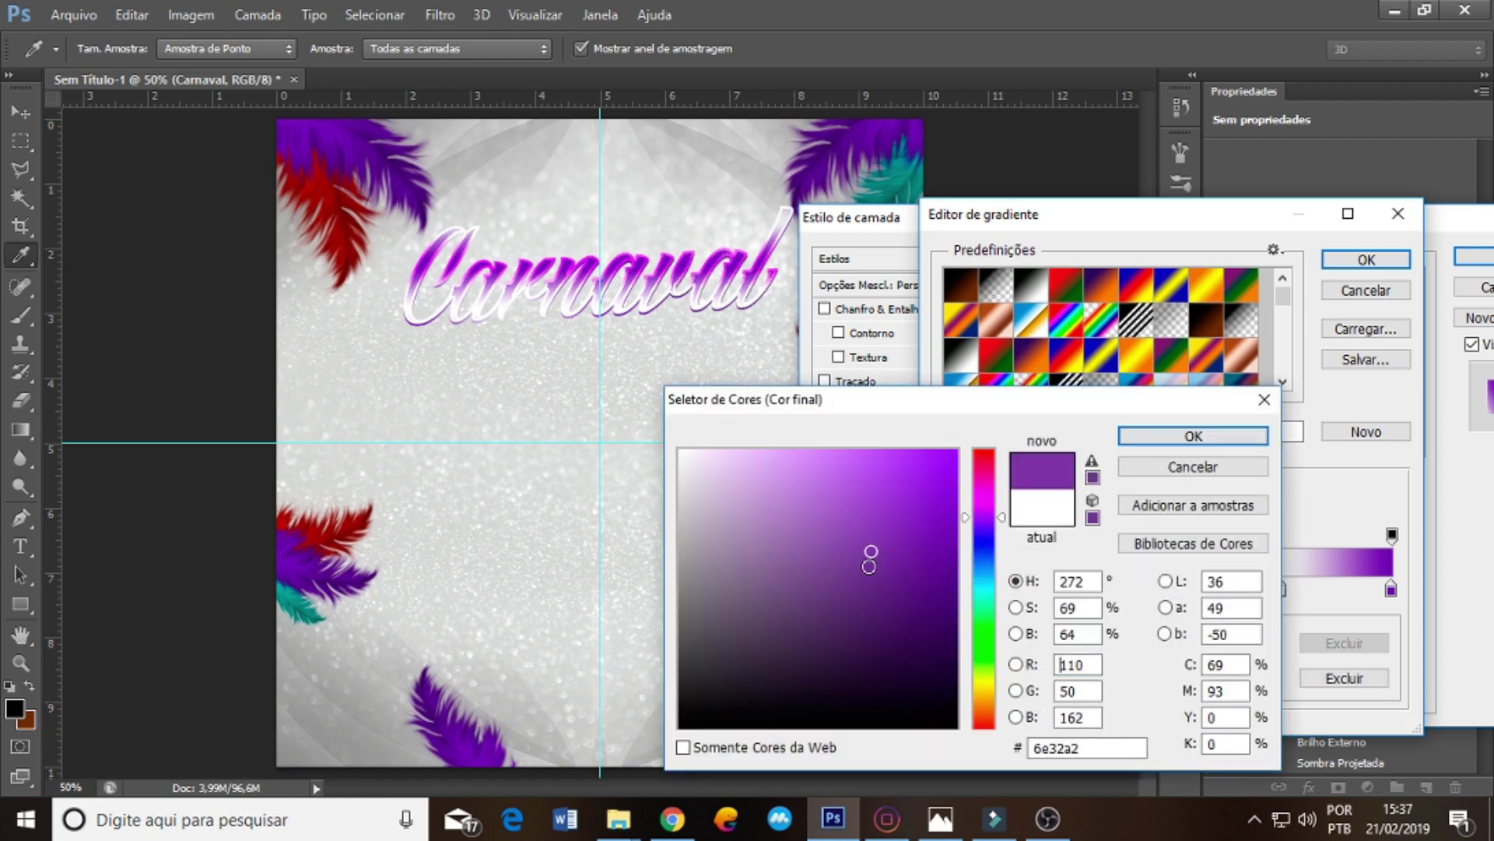
{"action": "left_click", "coordinate": [1193, 436]}
- Make the remaining white stop light purple and apply the all-purple gradient overlay
{"action": "left_click", "coordinate": [1281, 589]}
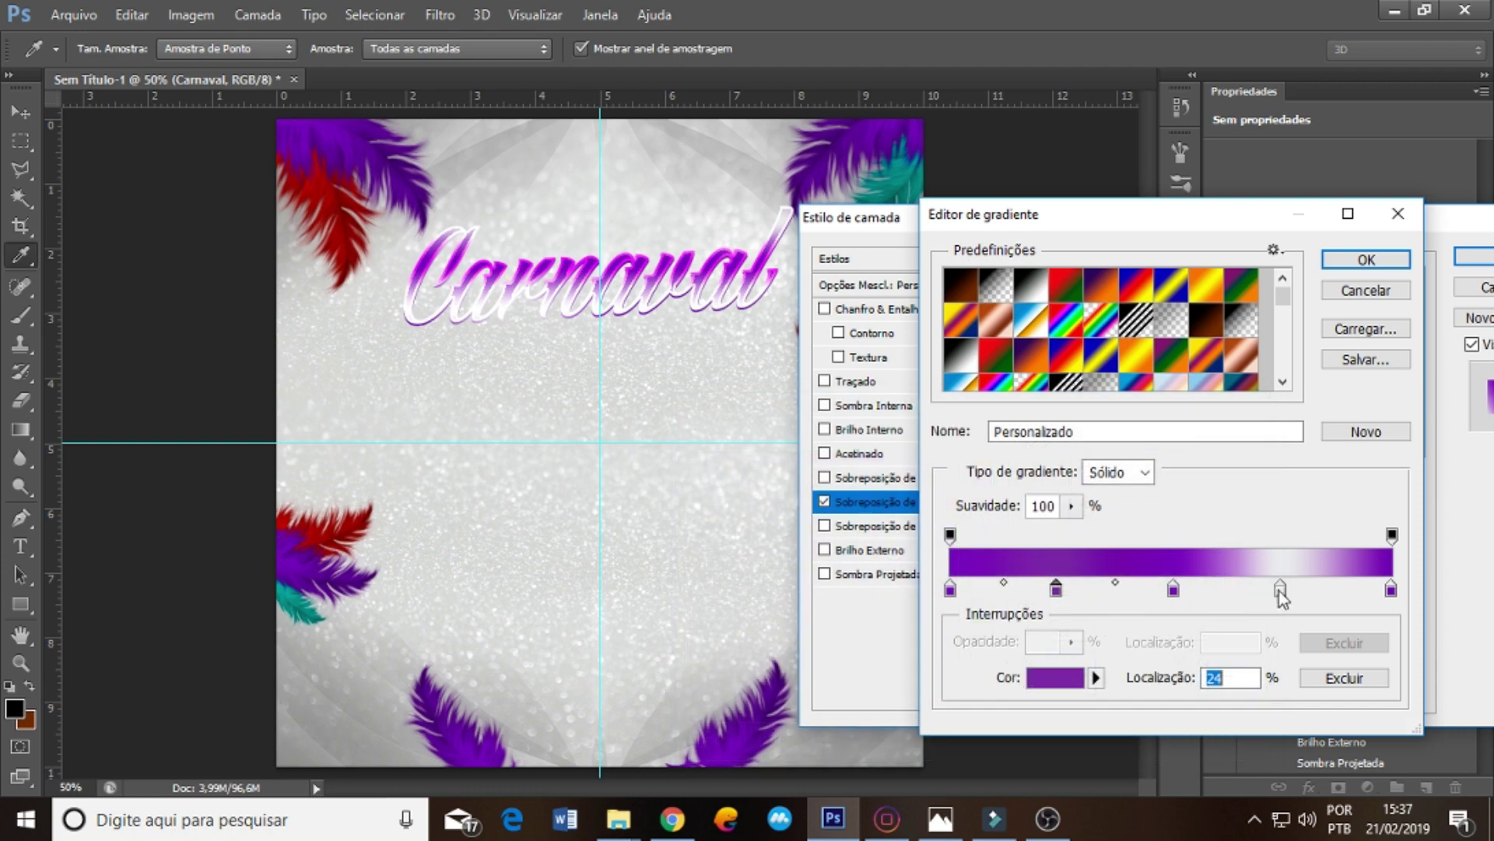
{"action": "left_click", "coordinate": [1056, 677]}
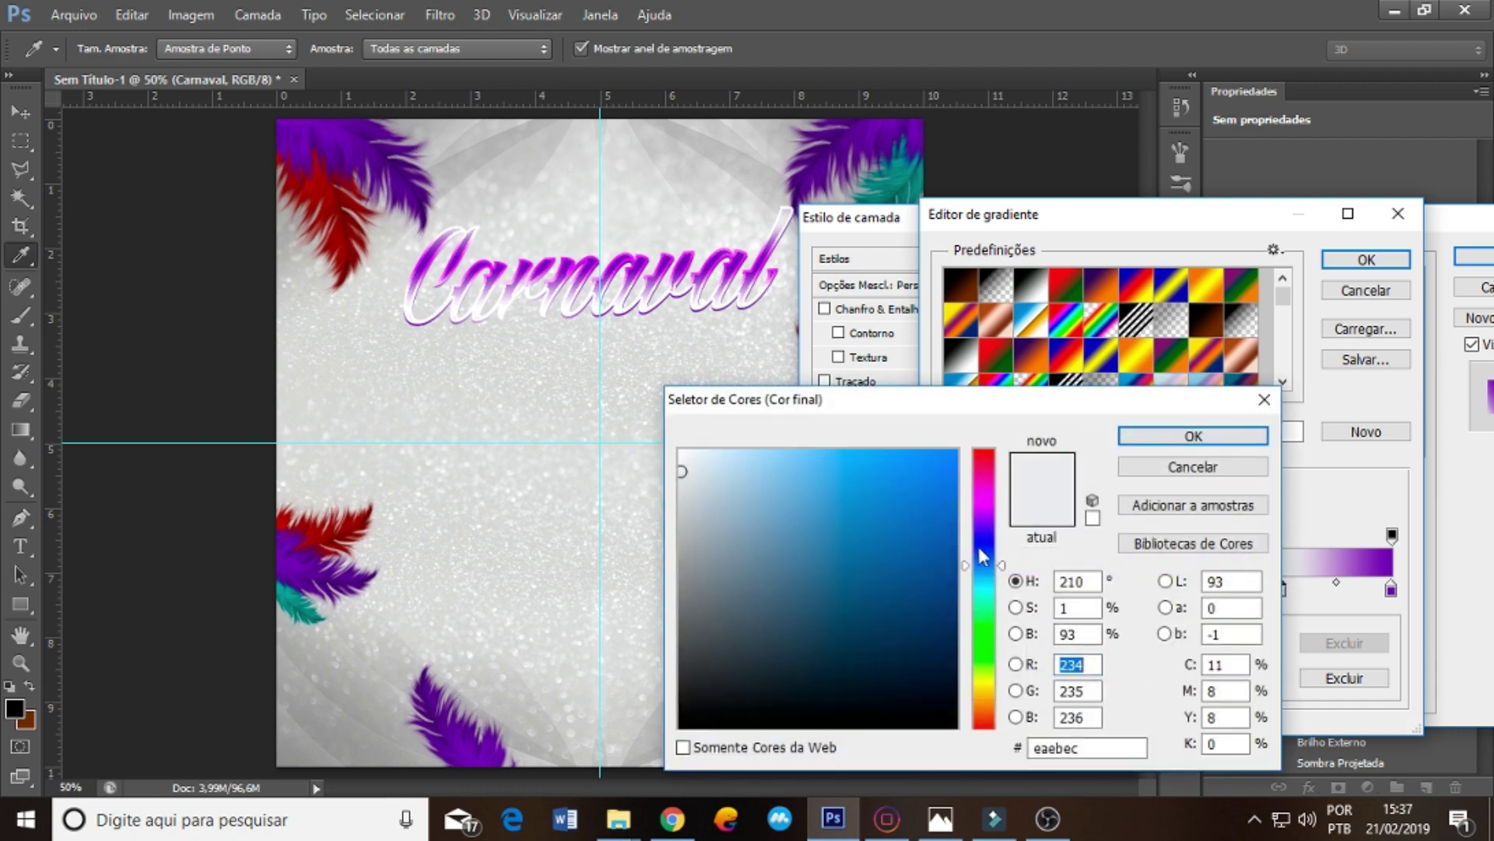
{"action": "left_click", "coordinate": [471, 751]}
{"action": "left_click", "coordinate": [831, 513]}
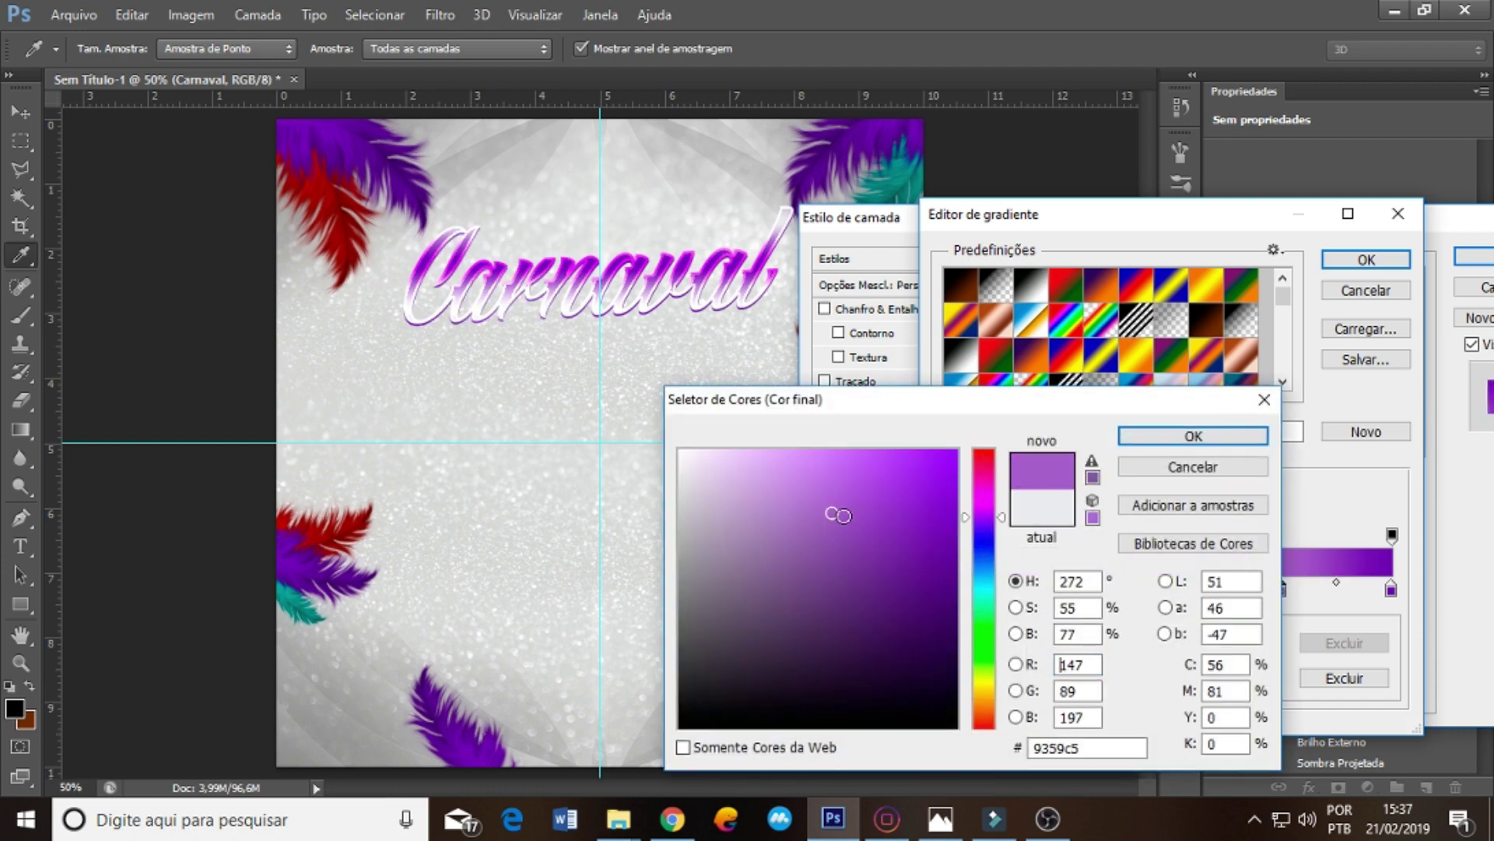
{"action": "left_click", "coordinate": [1195, 436]}
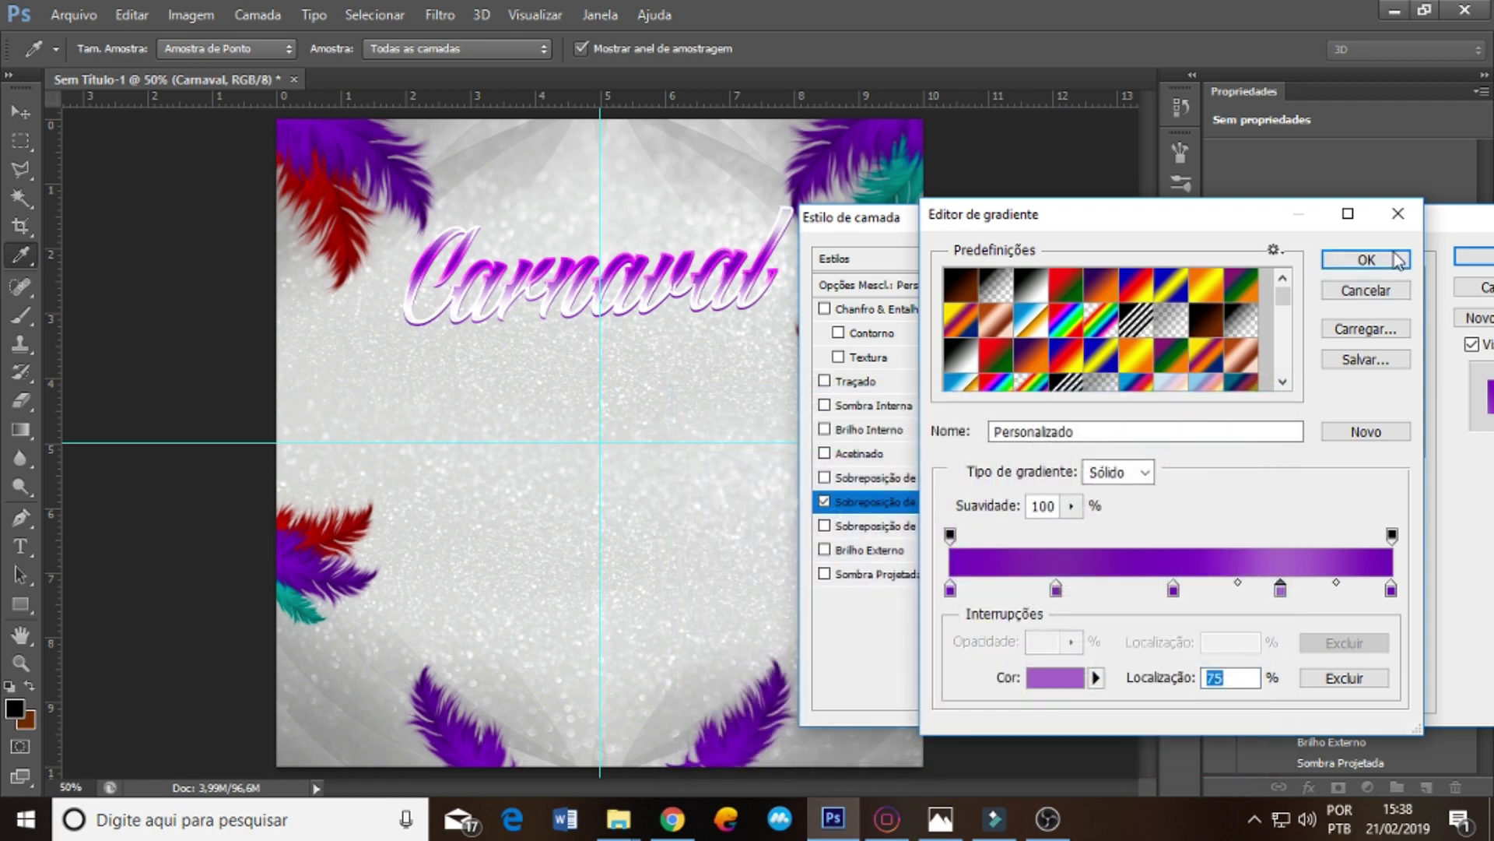
{"action": "left_click", "coordinate": [1367, 260]}
{"action": "left_click", "coordinate": [1475, 257]}
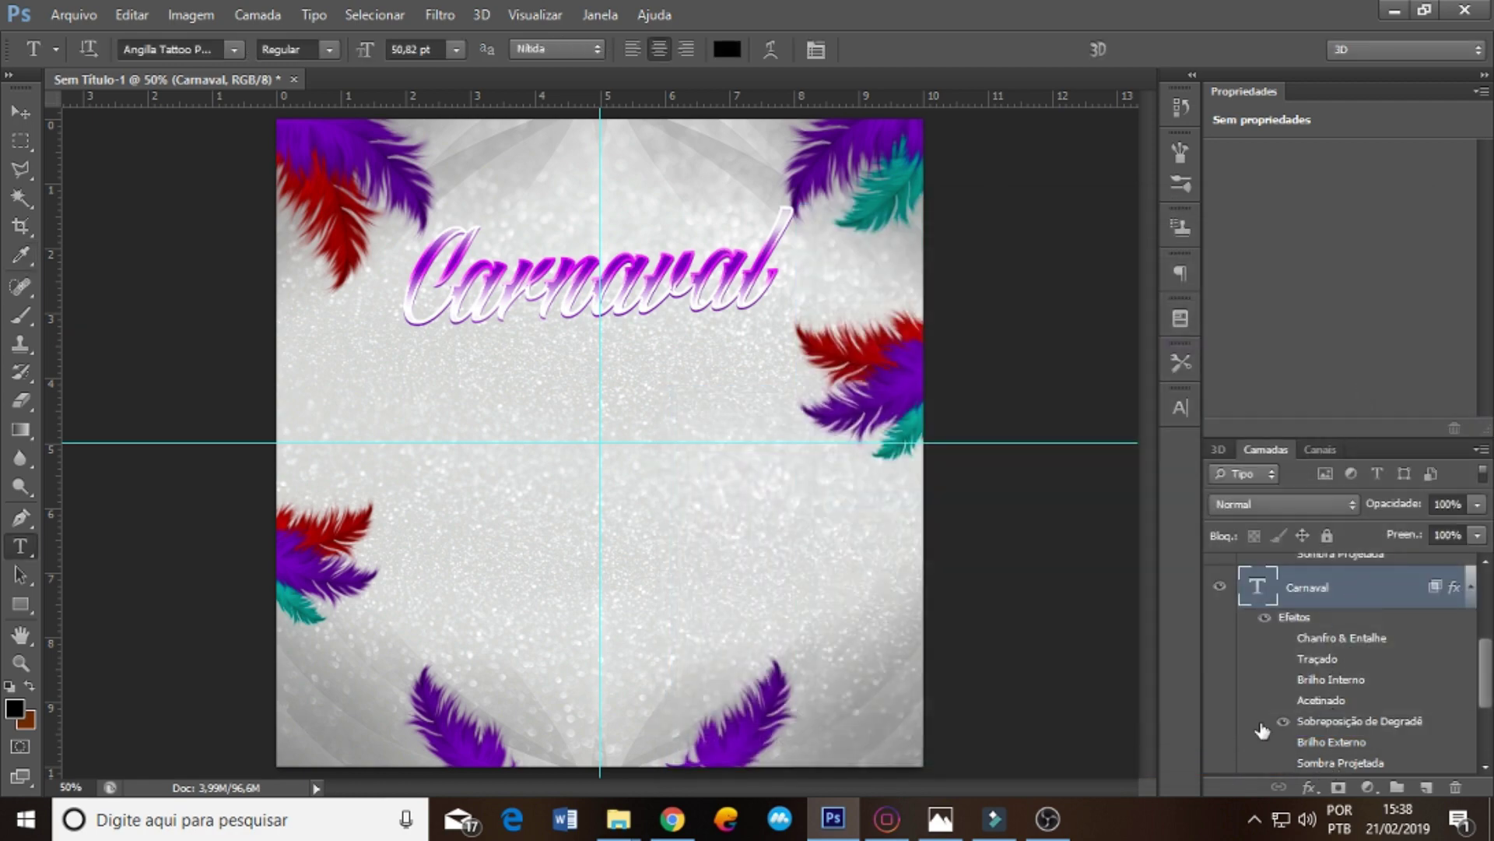
- Add a Multiplicação drop shadow: 82% opacity, 3 px distance, 7% spread, 2 px size
{"action": "double_click", "coordinate": [1276, 761]}
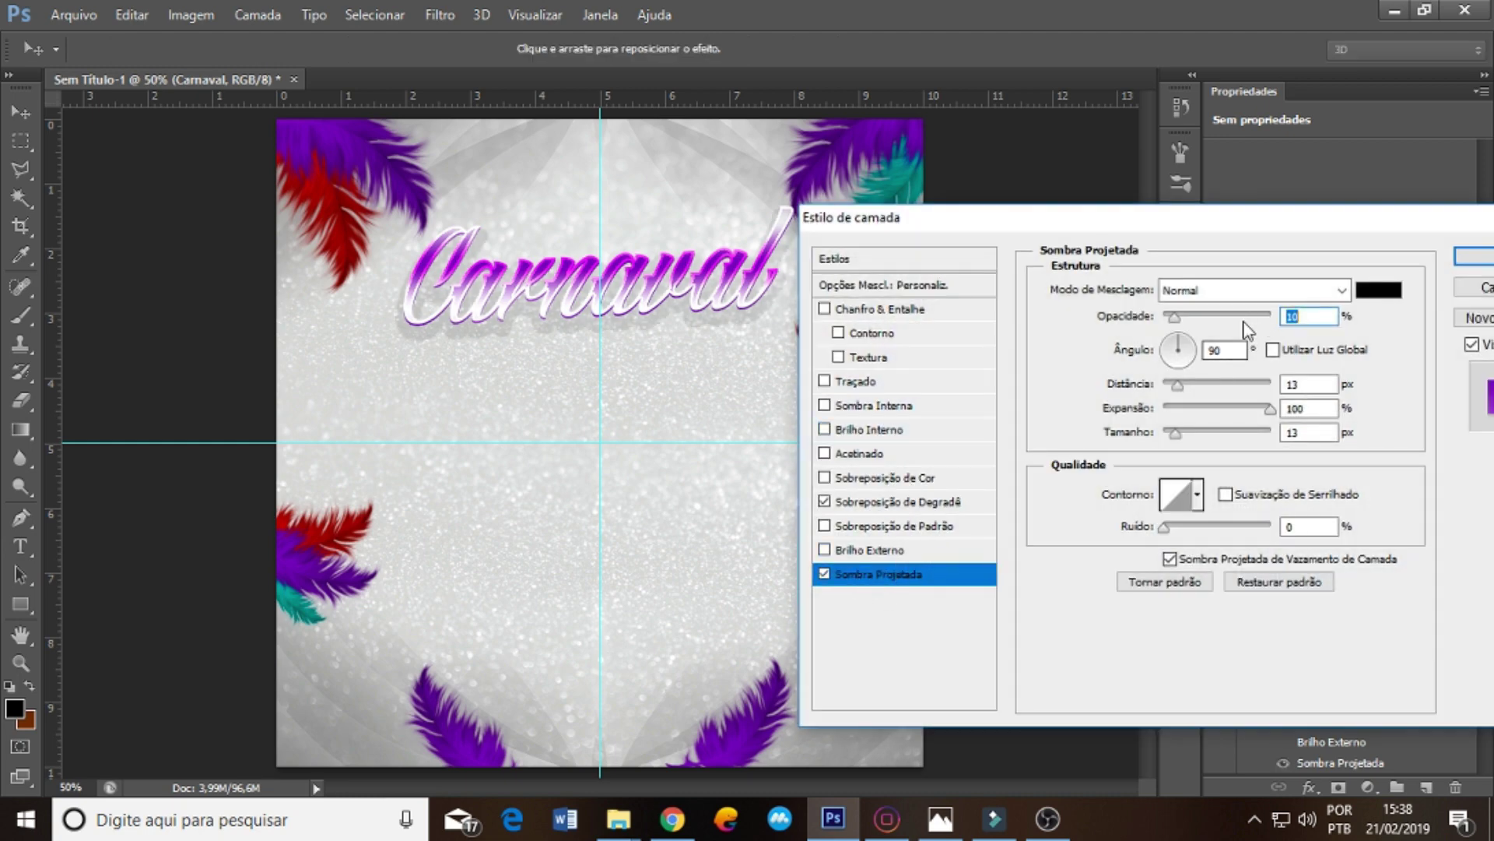
{"action": "left_click", "coordinate": [1168, 291]}
{"action": "left_click", "coordinate": [1189, 92]}
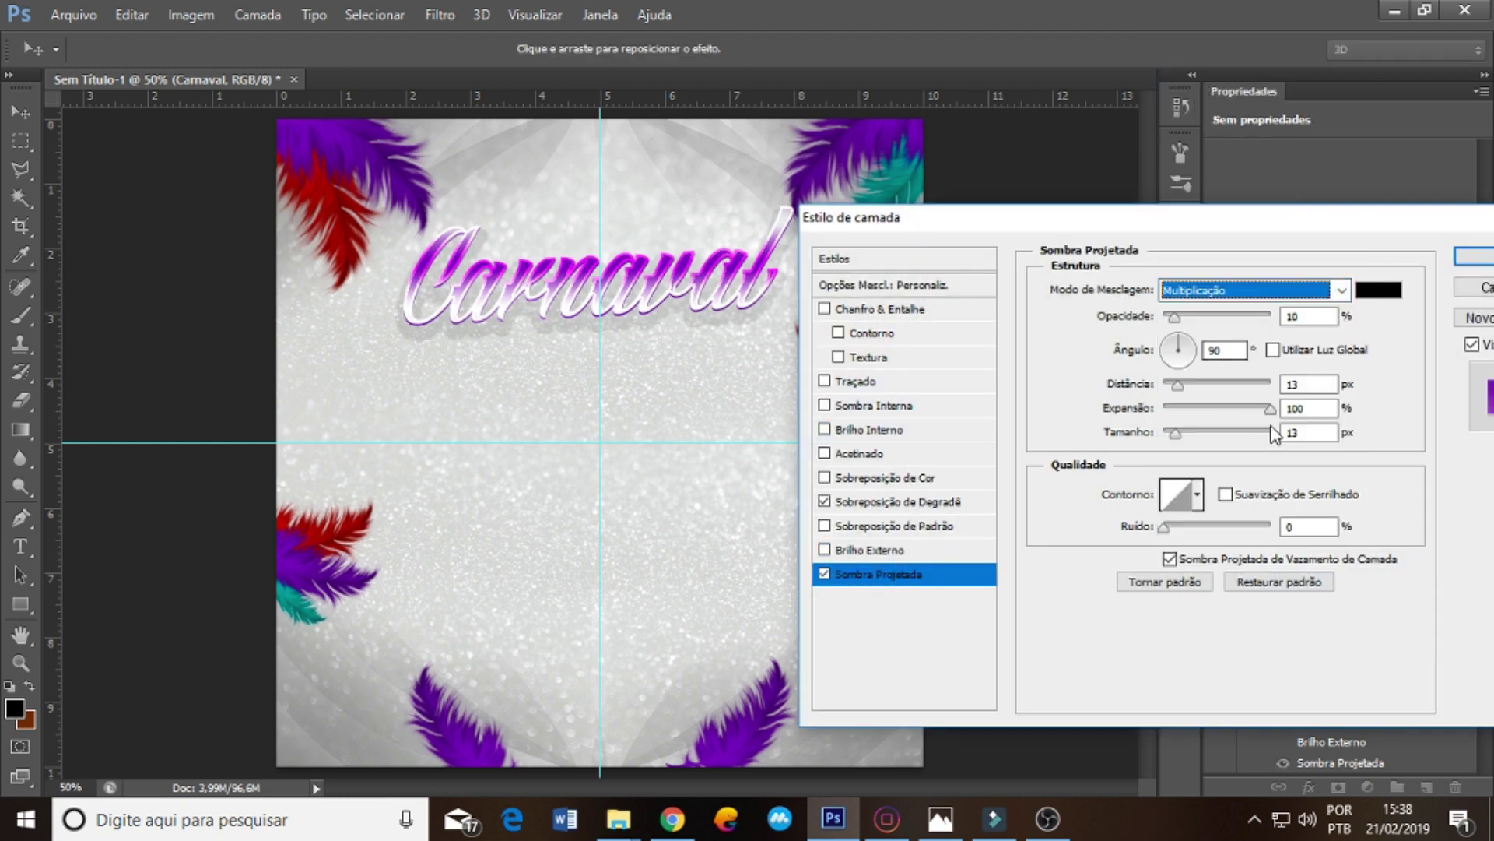
{"action": "mouse_move", "coordinate": [1269, 408]}
{"action": "left_mouse_down"}
{"action": "mouse_move", "coordinate": [1180, 411]}
{"action": "mouse_move", "coordinate": [1171, 433]}
{"action": "left_mouse_up"}
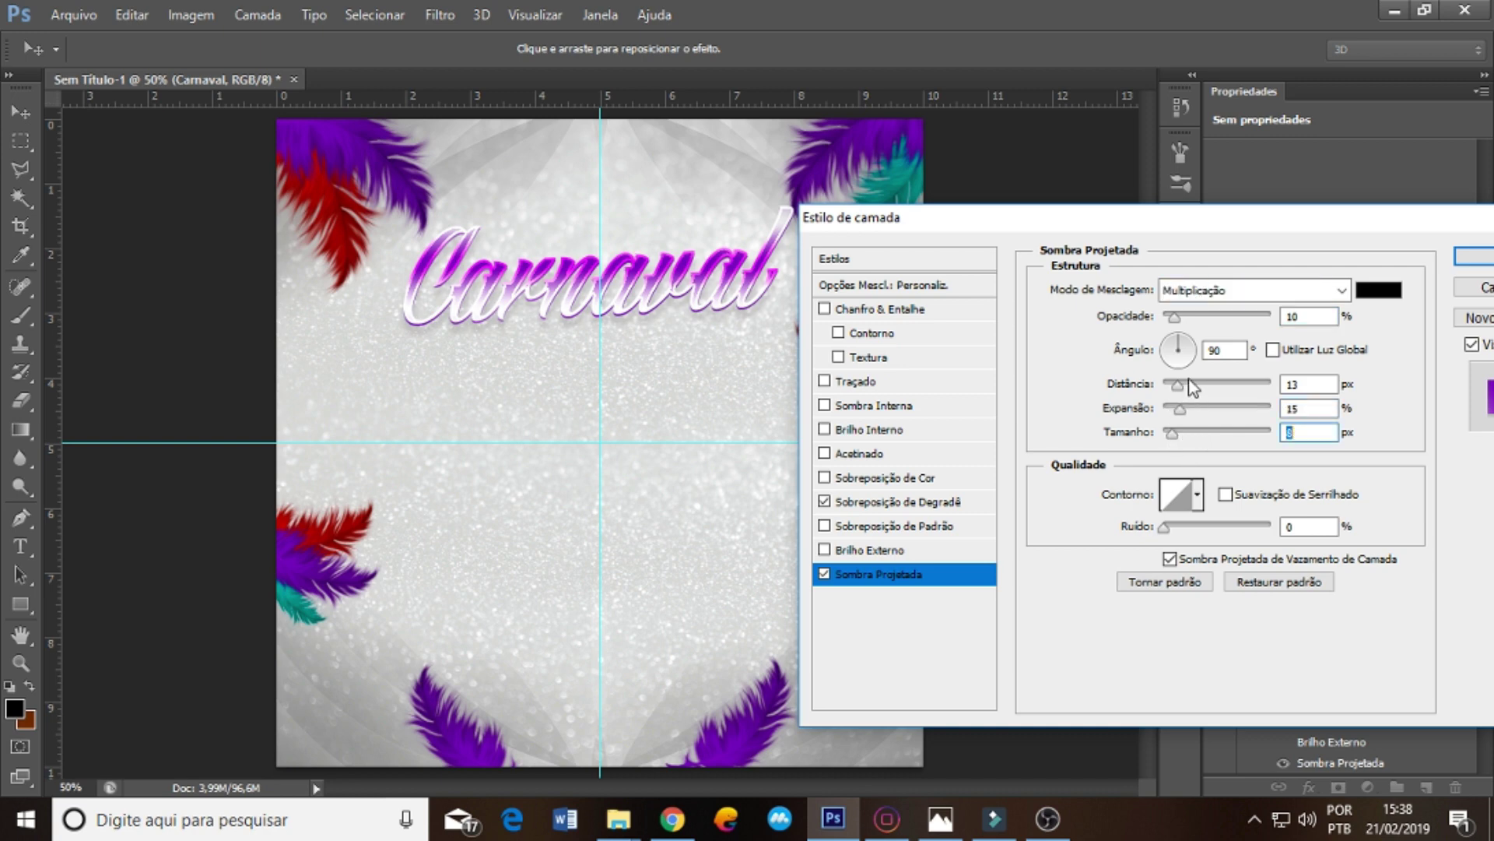
{"action": "left_click_drag", "start_coordinate": [1185, 319], "coordinate": [1252, 314]}
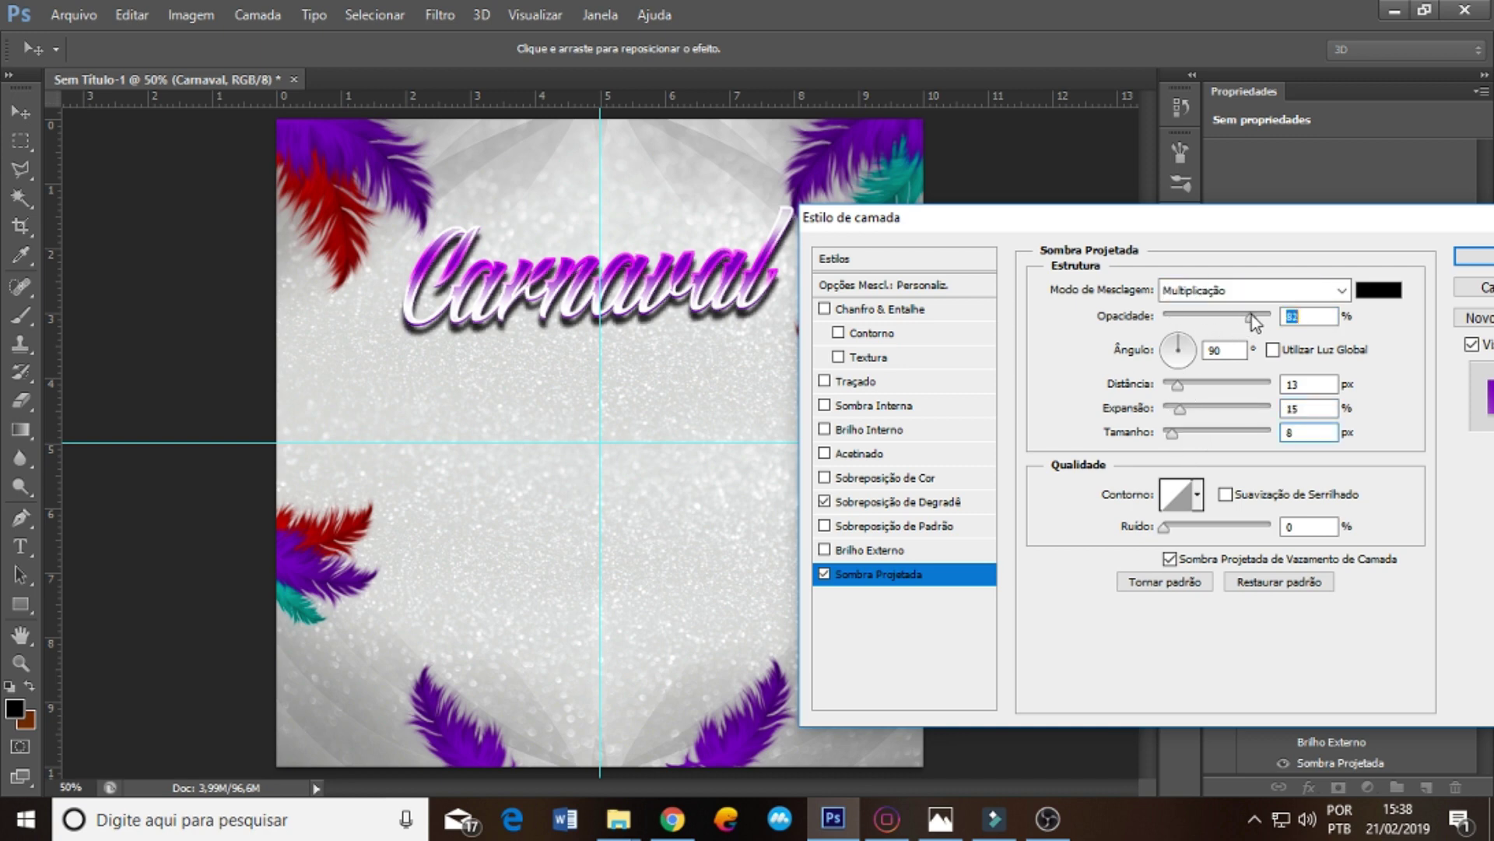
{"action": "left_click_drag", "start_coordinate": [1173, 433], "coordinate": [1165, 385]}
{"action": "left_click", "coordinate": [1170, 433]}
{"action": "type", "text": "2"}
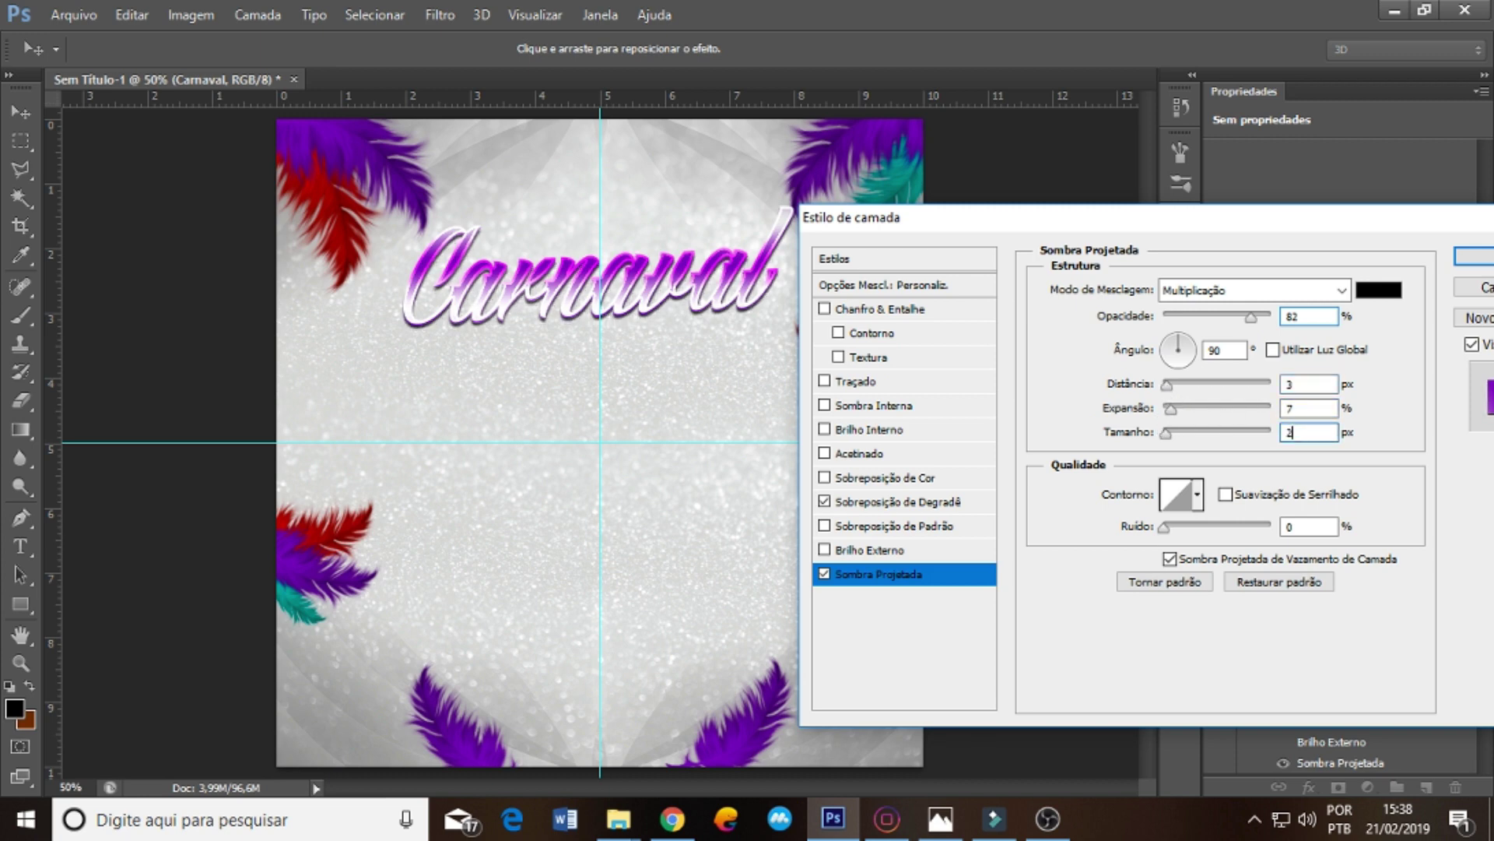
{"action": "left_click", "coordinate": [1475, 259]}
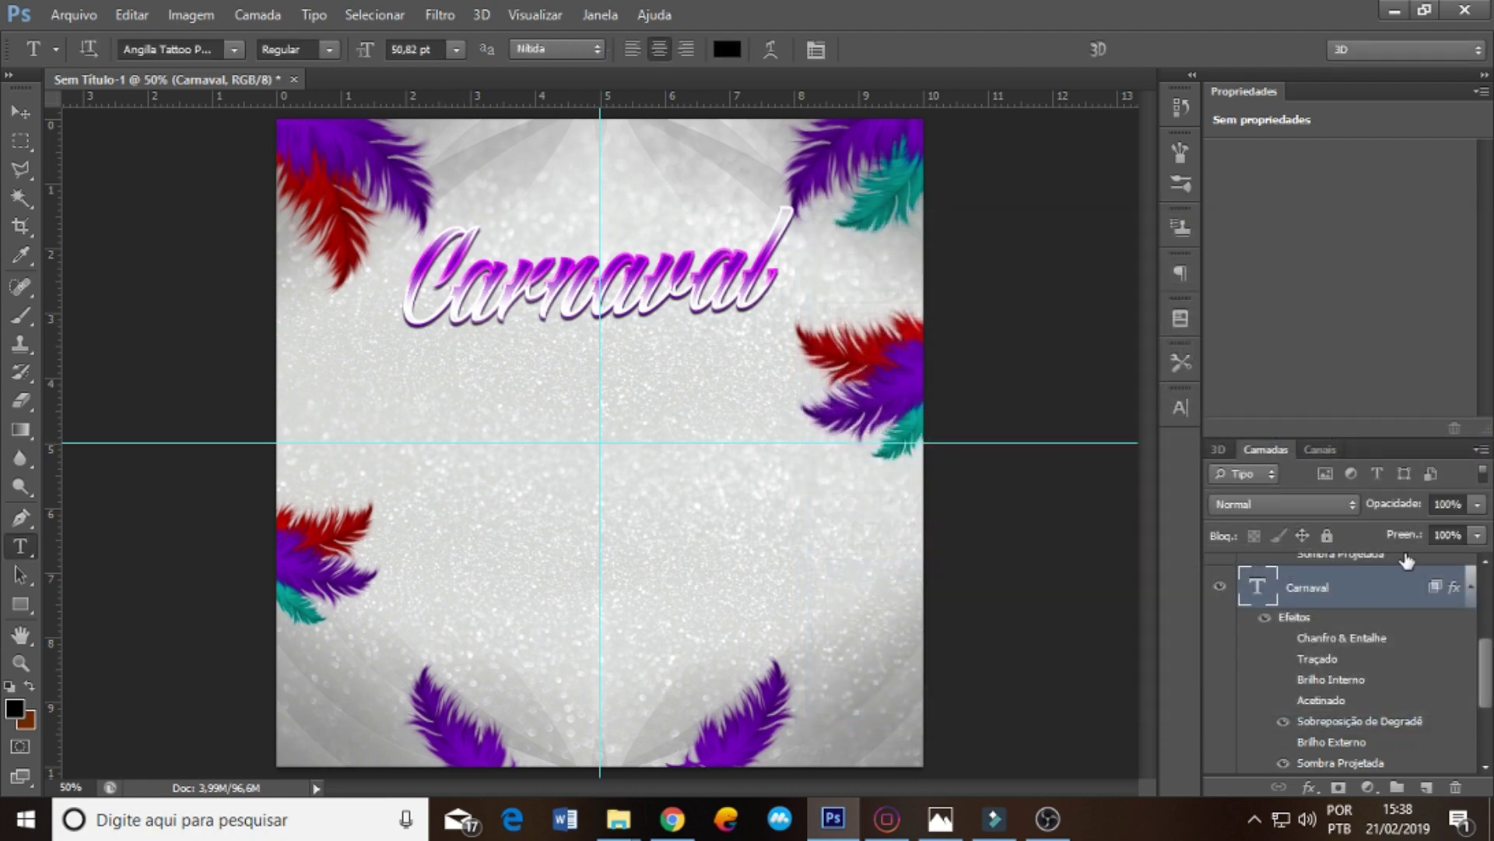
{"action": "key", "text": "ctrl+j"}
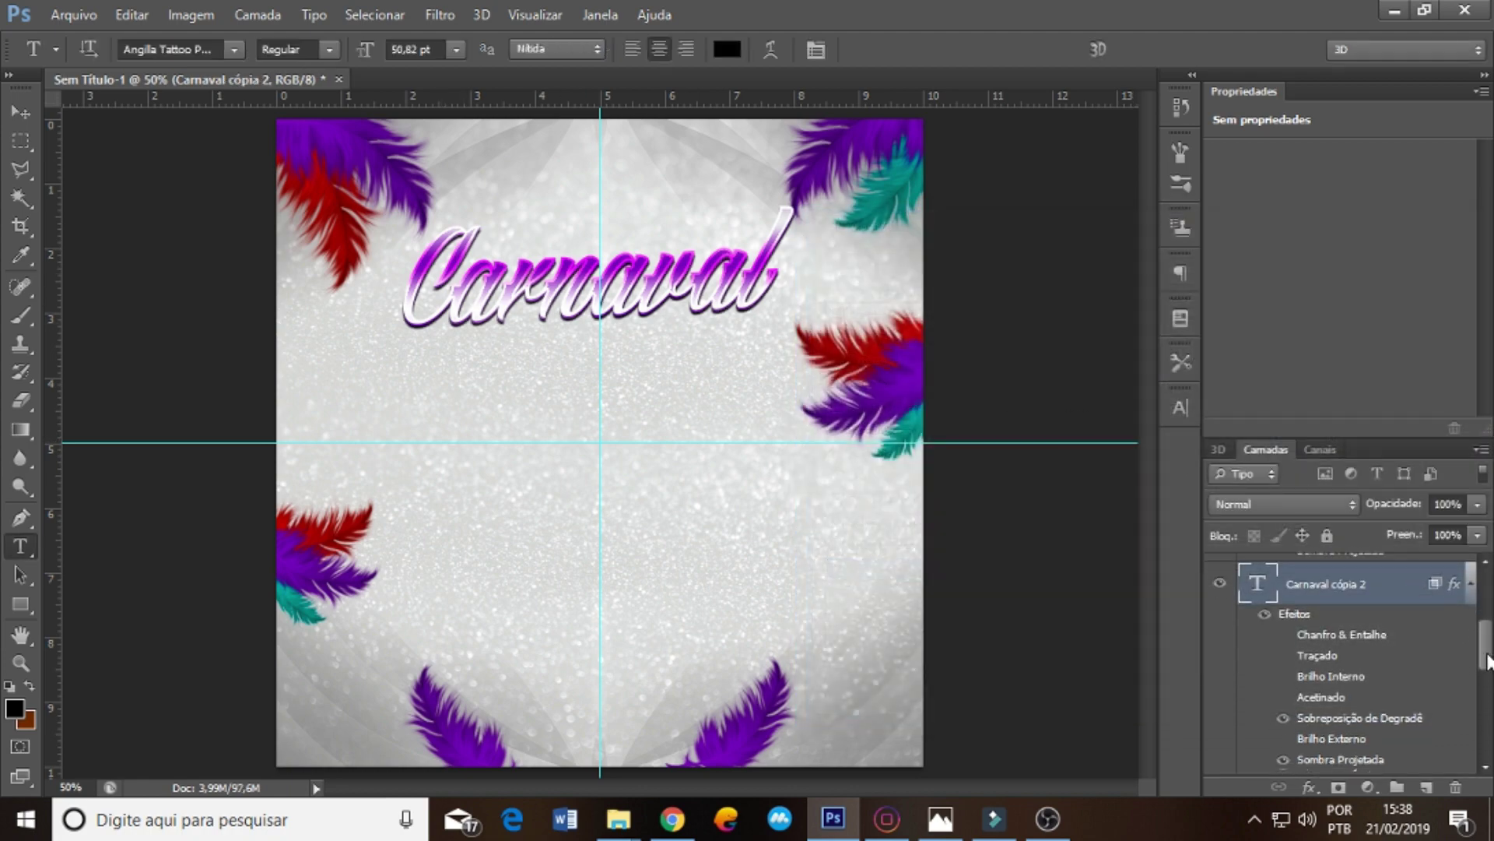
{"action": "scroll", "coordinate": [1478, 681], "scroll_direction": "down", "scroll_amount": 3}
{"action": "key", "text": "ctrl+z"}
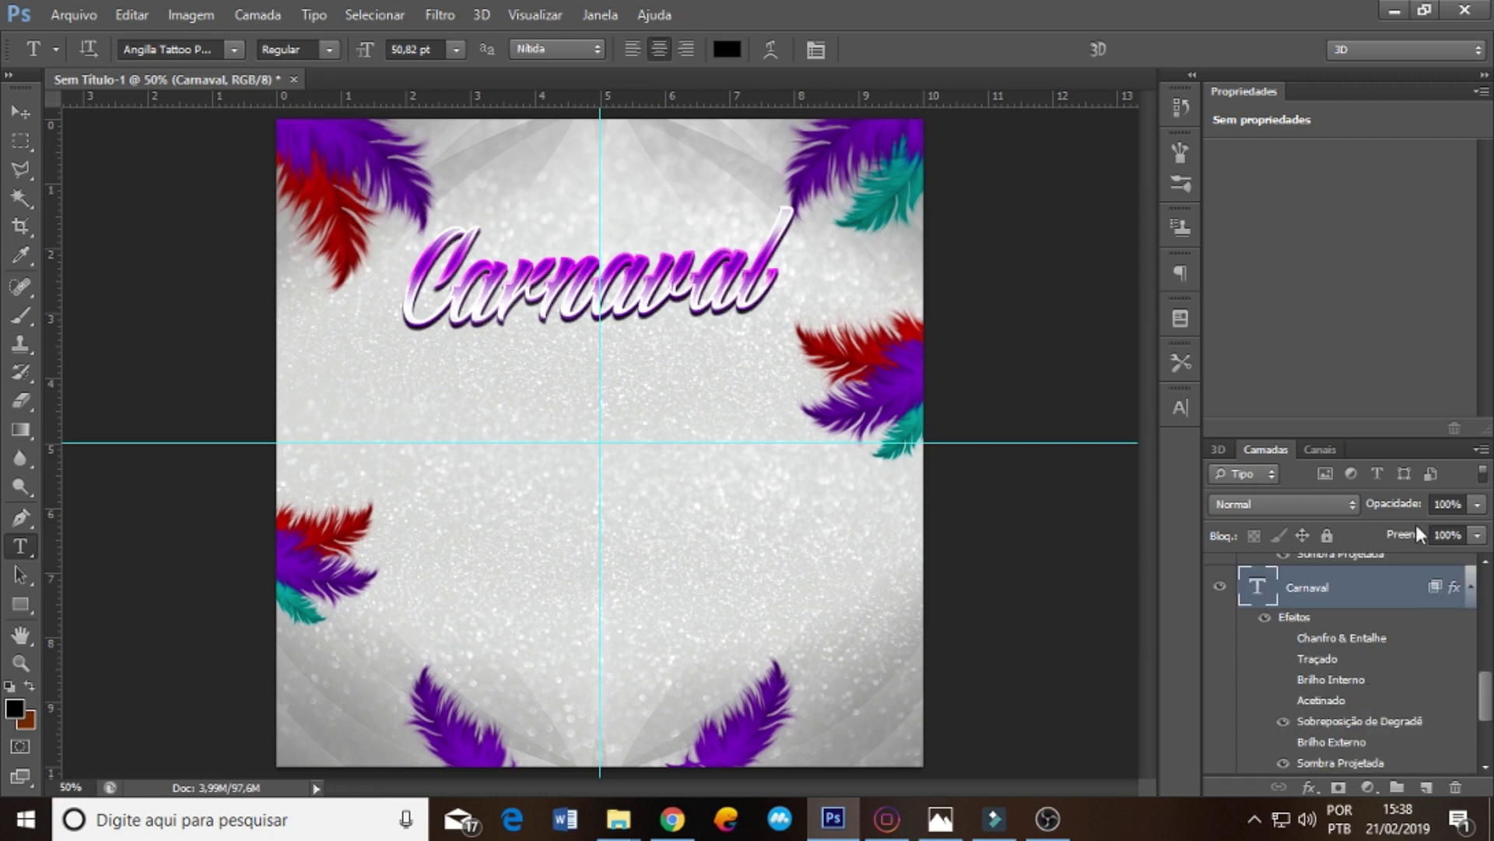
{"action": "key", "text": "ctrl+z"}
{"action": "scroll", "coordinate": [1370, 662], "scroll_direction": "down", "scroll_amount": 2}
{"action": "key", "text": "ctrl+z"}
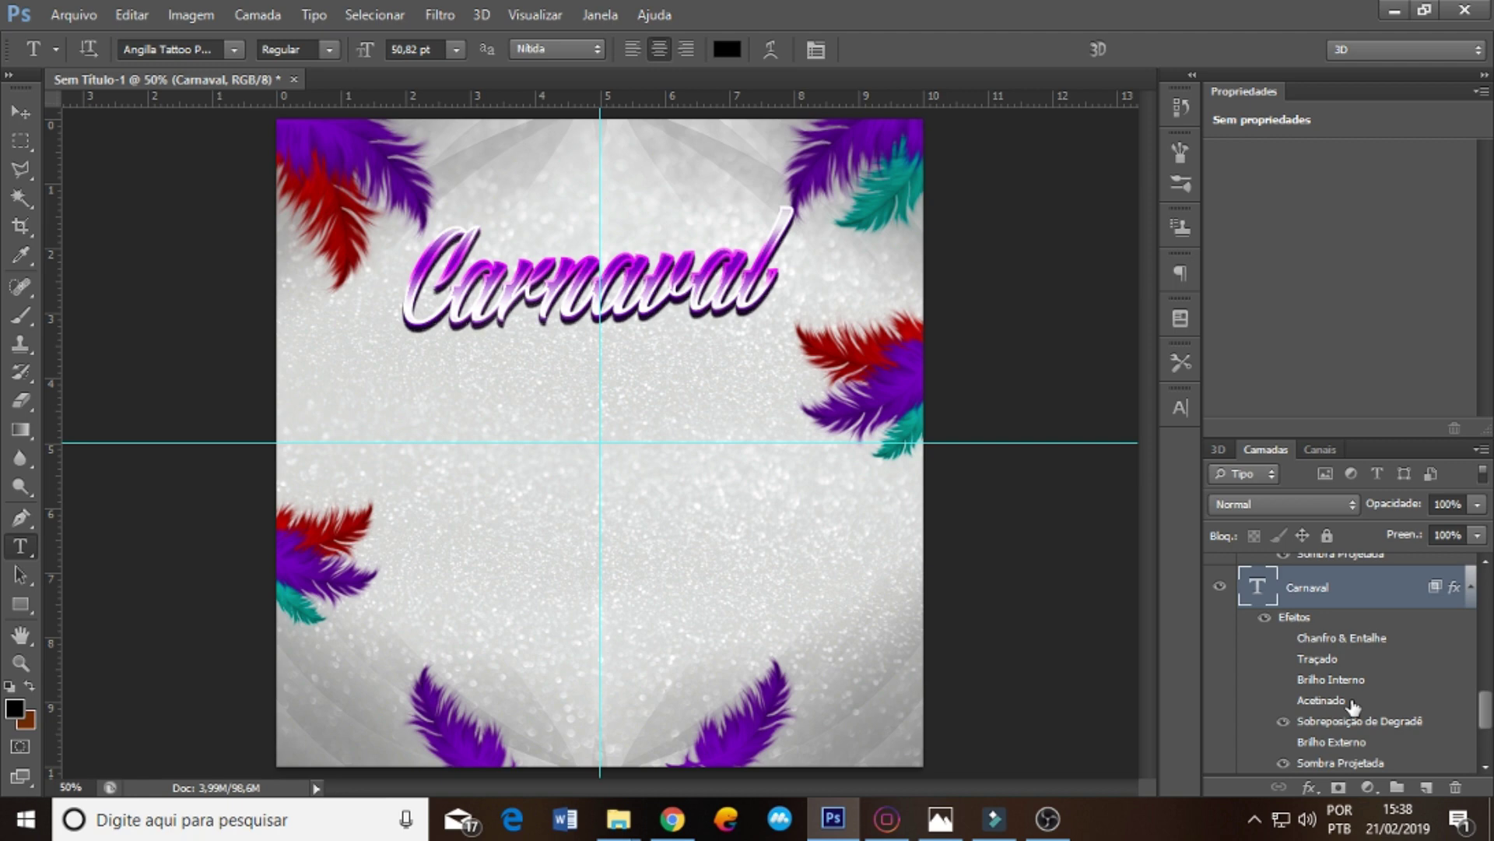
{"action": "key", "text": "ctrl+j"}
{"action": "scroll", "coordinate": [1392, 708], "scroll_direction": "down", "scroll_amount": 2}
{"action": "key", "text": "ctrl+z"}
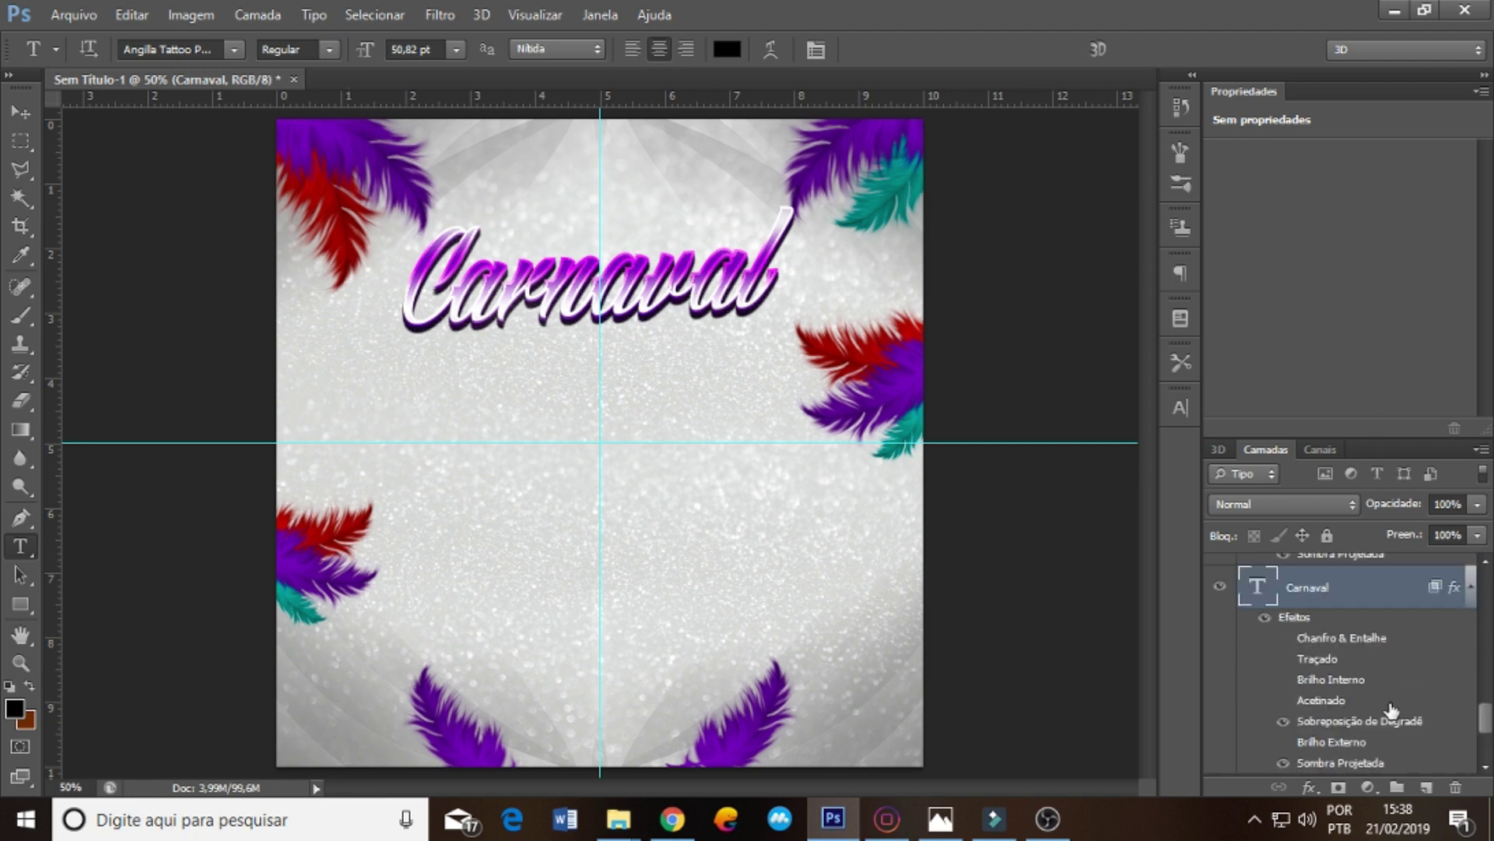
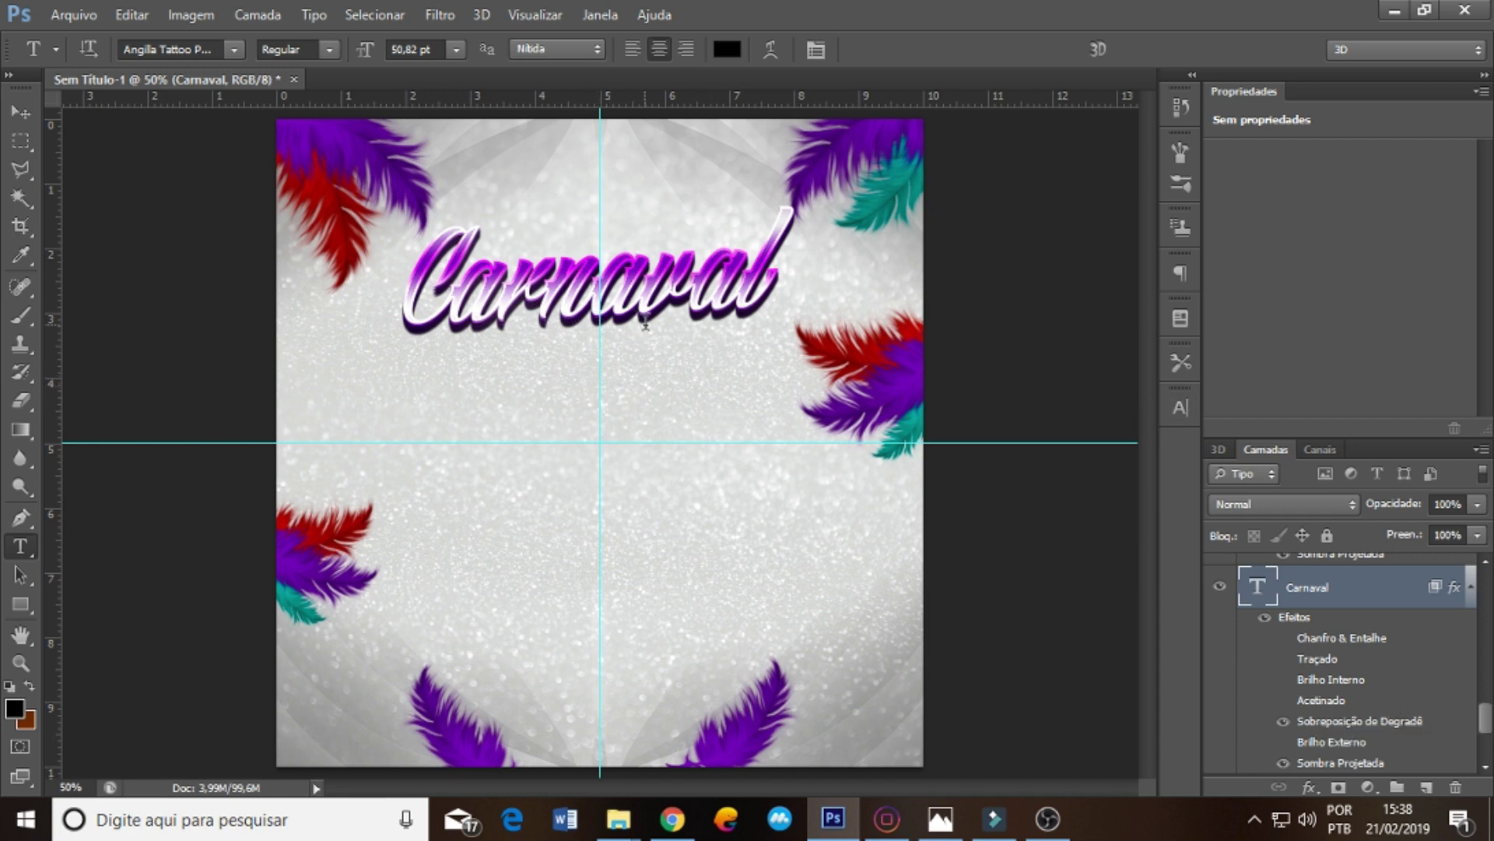
- Zoom in and toggle the Carnaval text's drop shadow to compare the lettering with and without it
{"action": "key", "text": "ctrl+plus"}
{"action": "key", "text": "ctrl+plus"}
{"action": "key", "text": "ctrl+plus"}
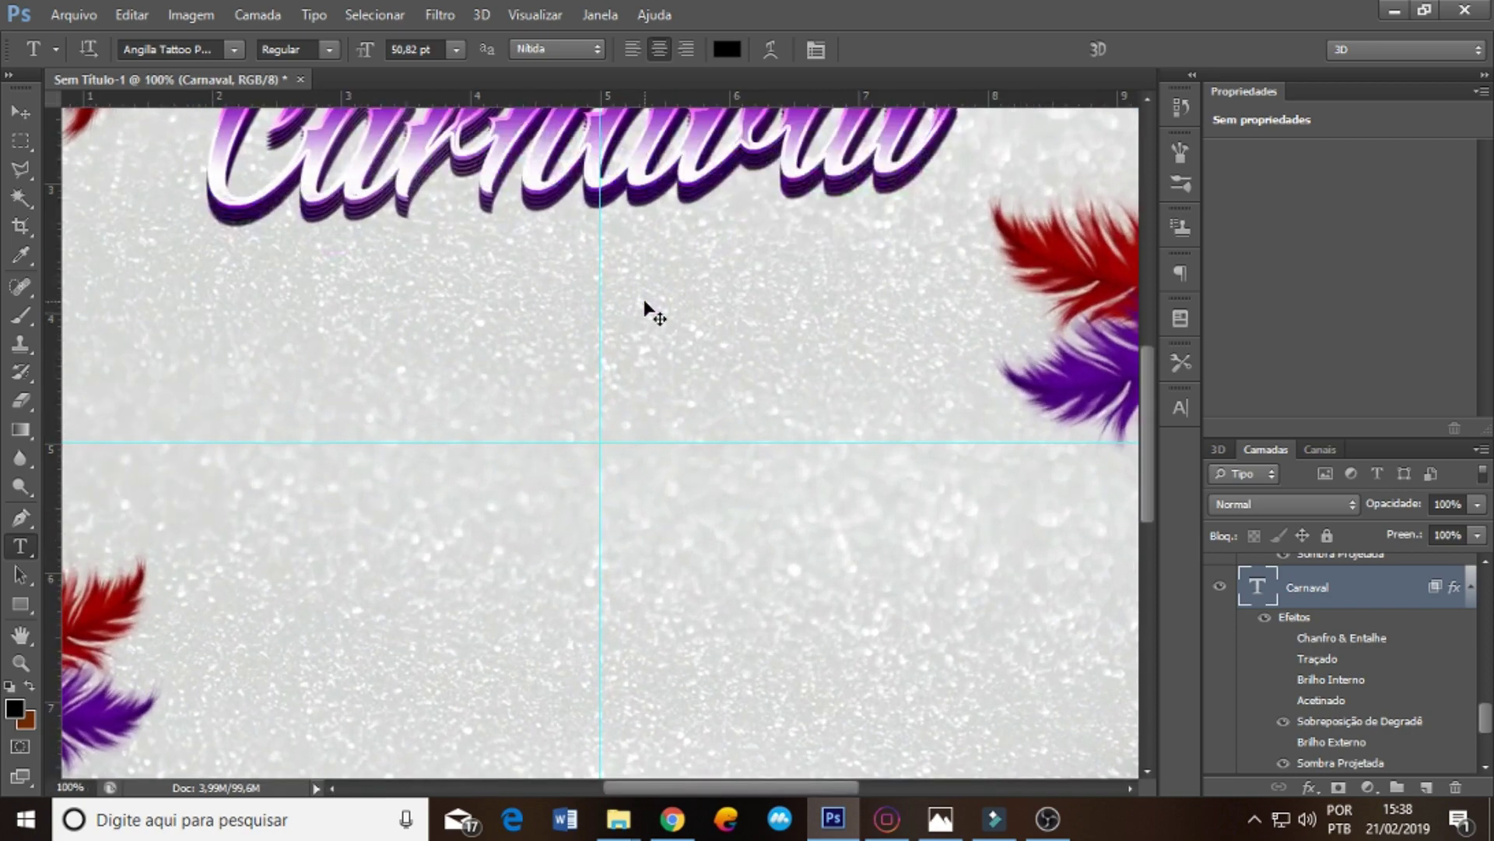
{"action": "left_click_drag", "start_coordinate": [1147, 437], "coordinate": [1138, 331]}
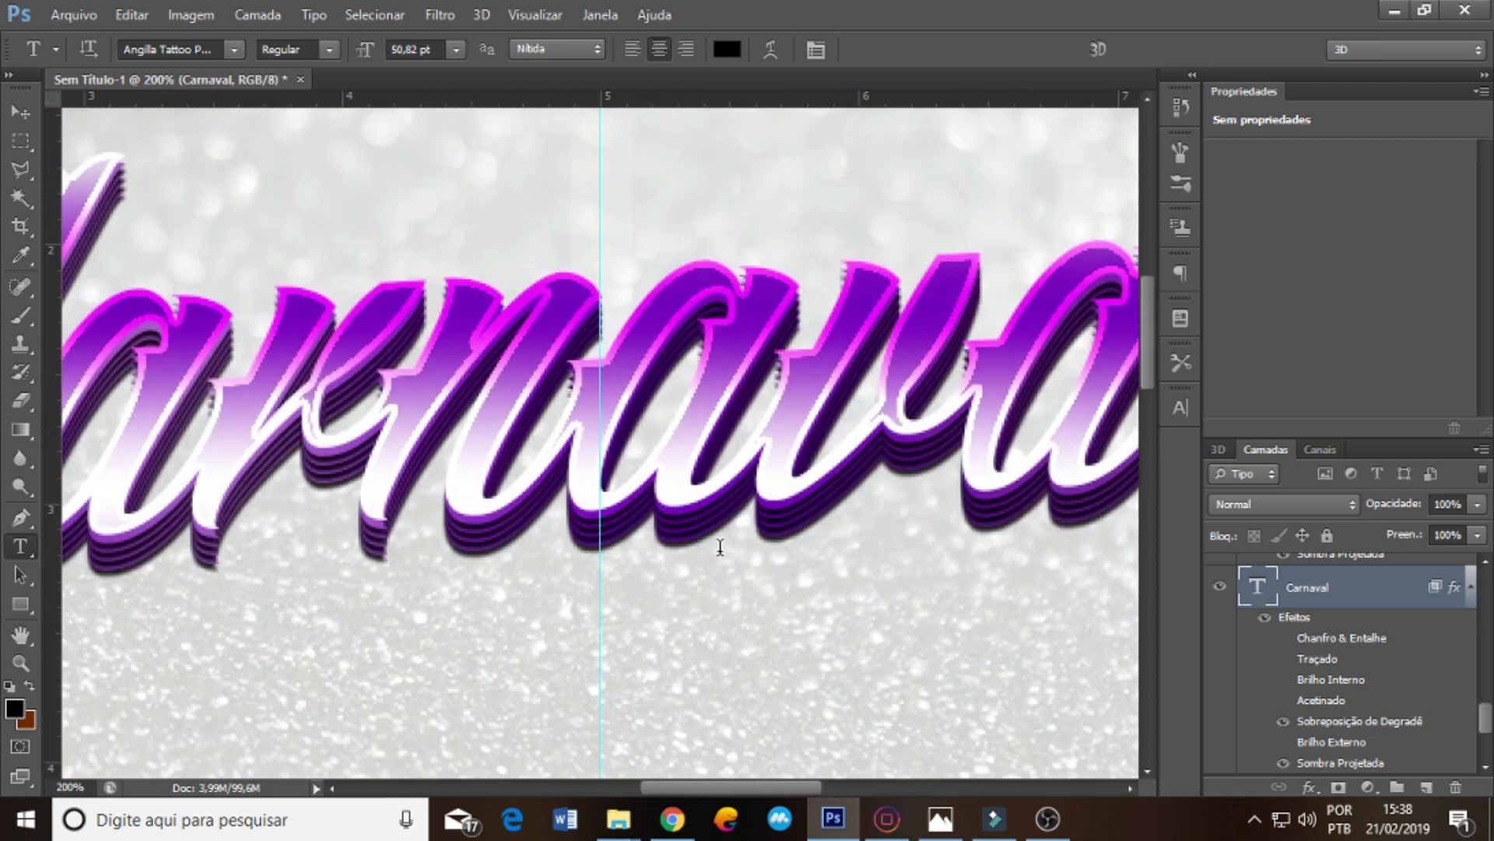
{"action": "left_click", "coordinate": [1282, 764]}
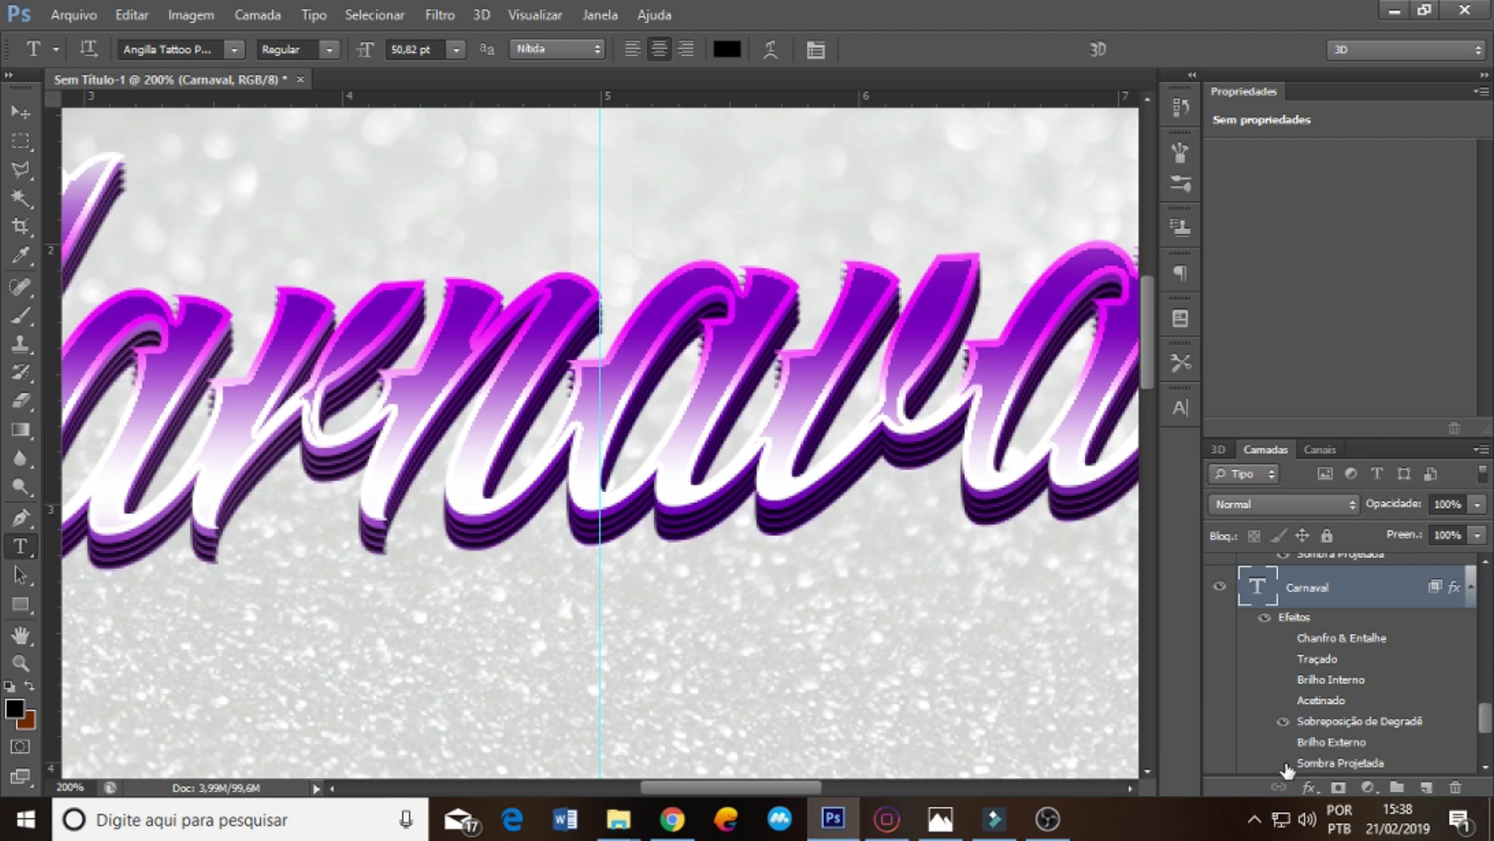
{"action": "left_click", "coordinate": [1282, 764]}
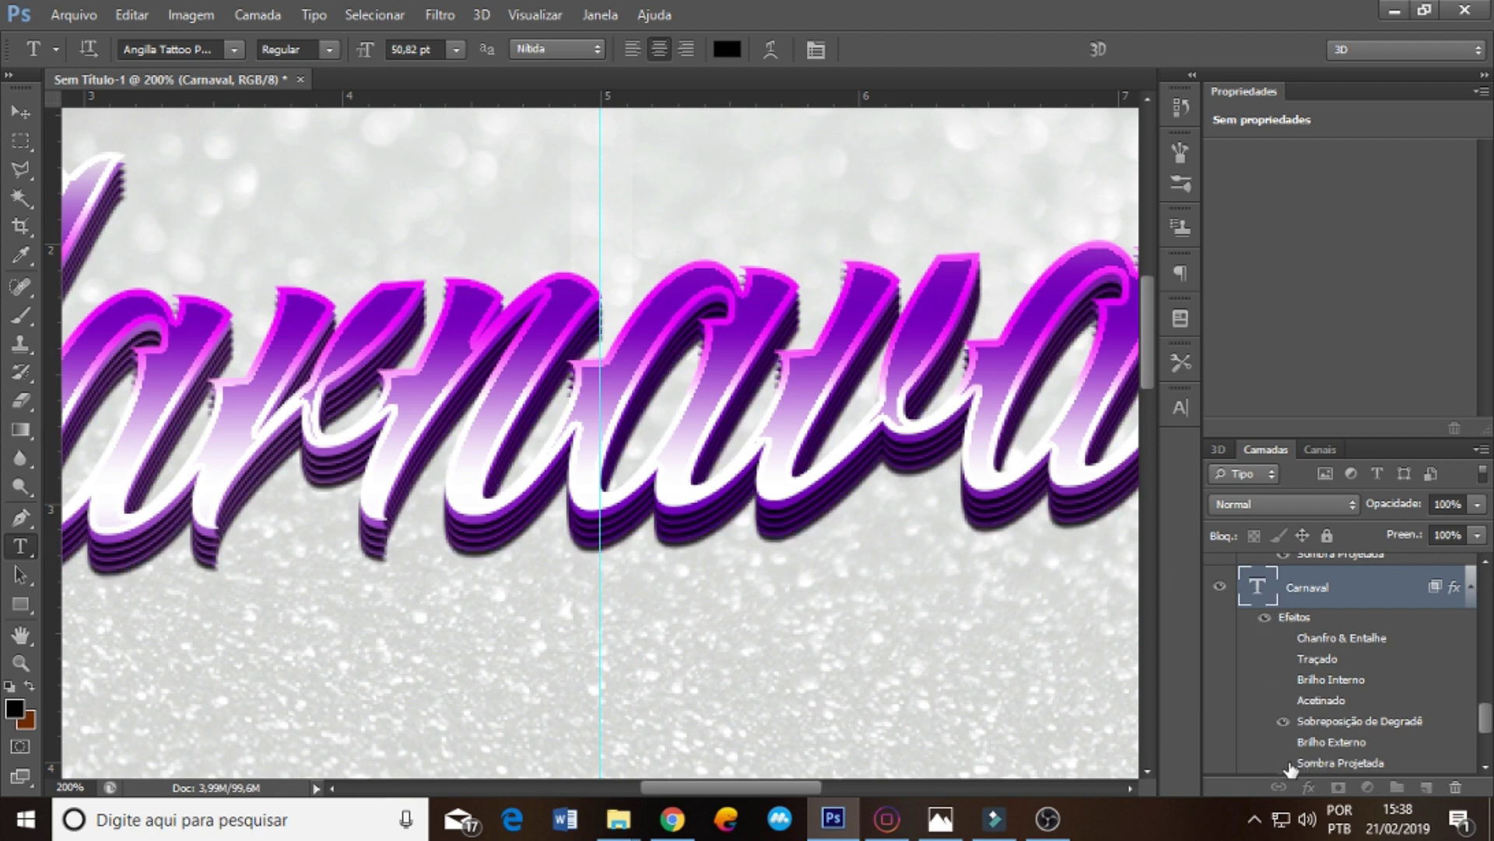
{"action": "left_click", "coordinate": [1283, 764]}
{"action": "left_click_drag", "start_coordinate": [1485, 718], "coordinate": [1478, 702]}
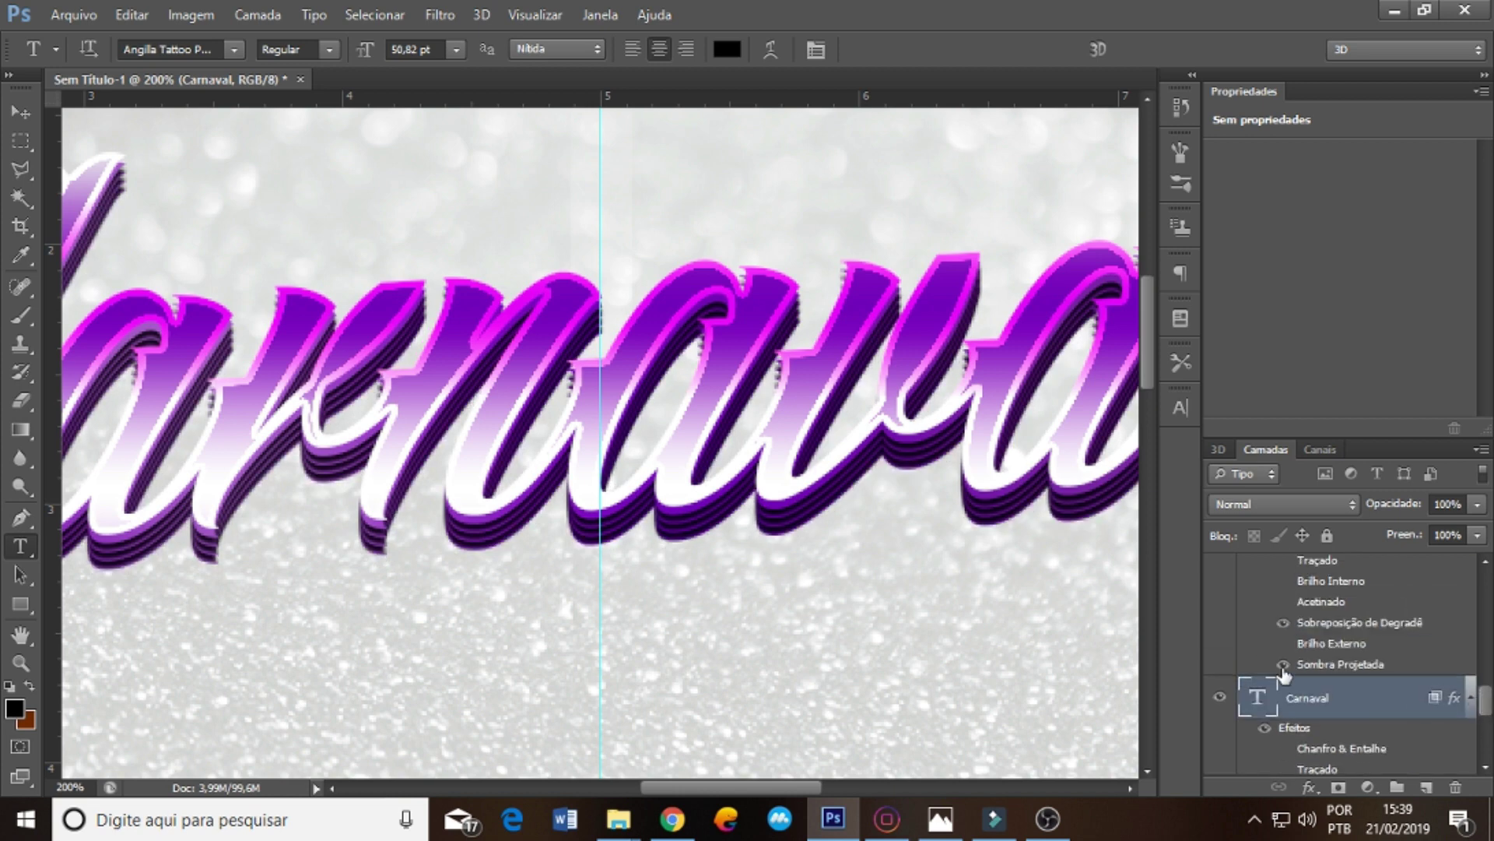
{"action": "left_click", "coordinate": [1283, 664]}
{"action": "left_click", "coordinate": [1284, 664]}
- Lower the drop shadow opacity of Carnaval cópia 4 to 39%
{"action": "scroll", "coordinate": [1336, 671], "scroll_direction": "up", "scroll_amount": 2}
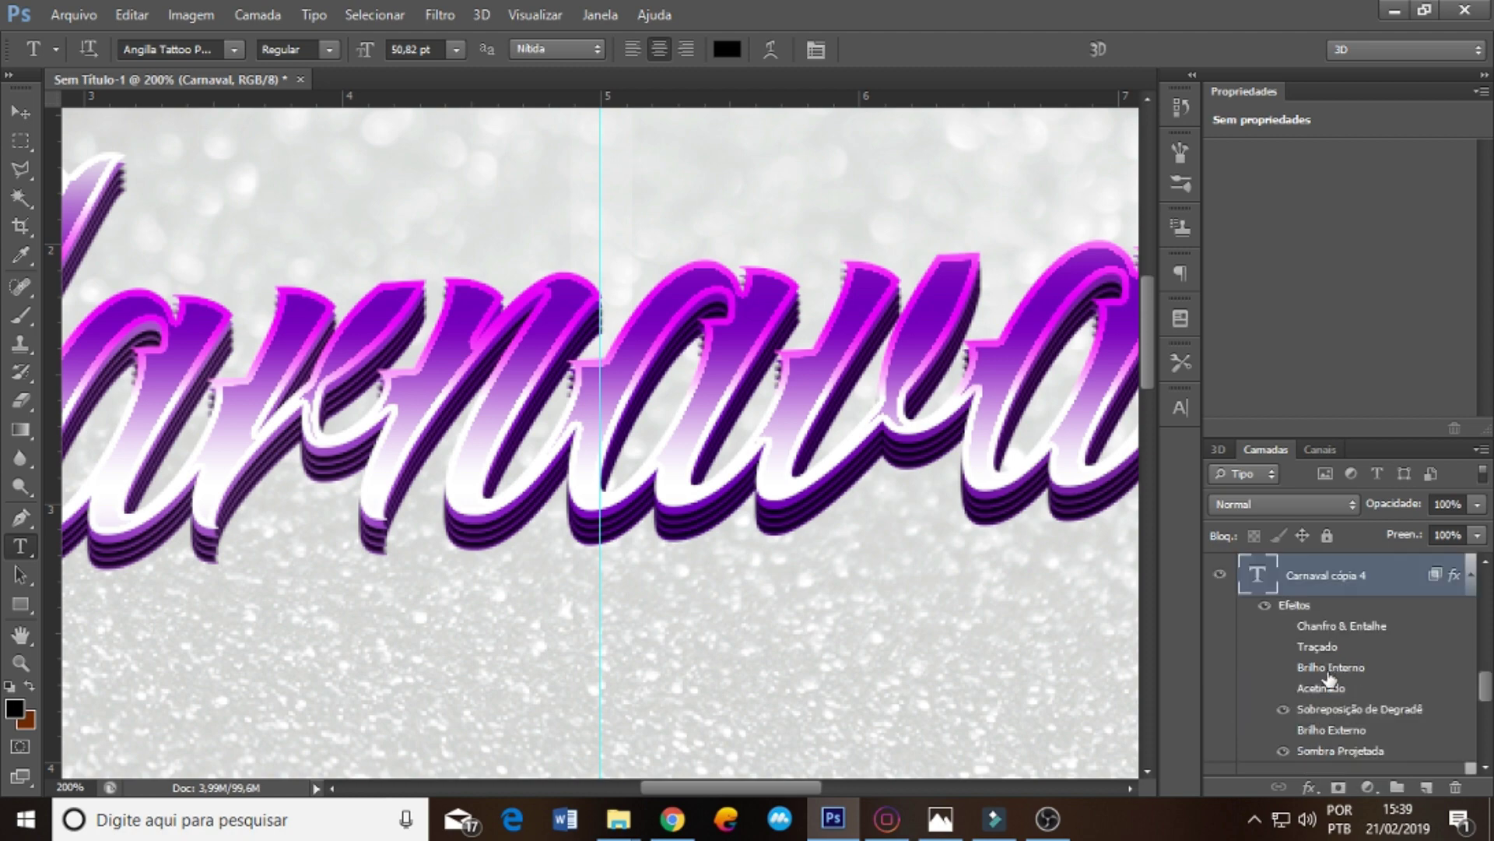
{"action": "double_click", "coordinate": [1336, 676]}
{"action": "left_click", "coordinate": [895, 573]}
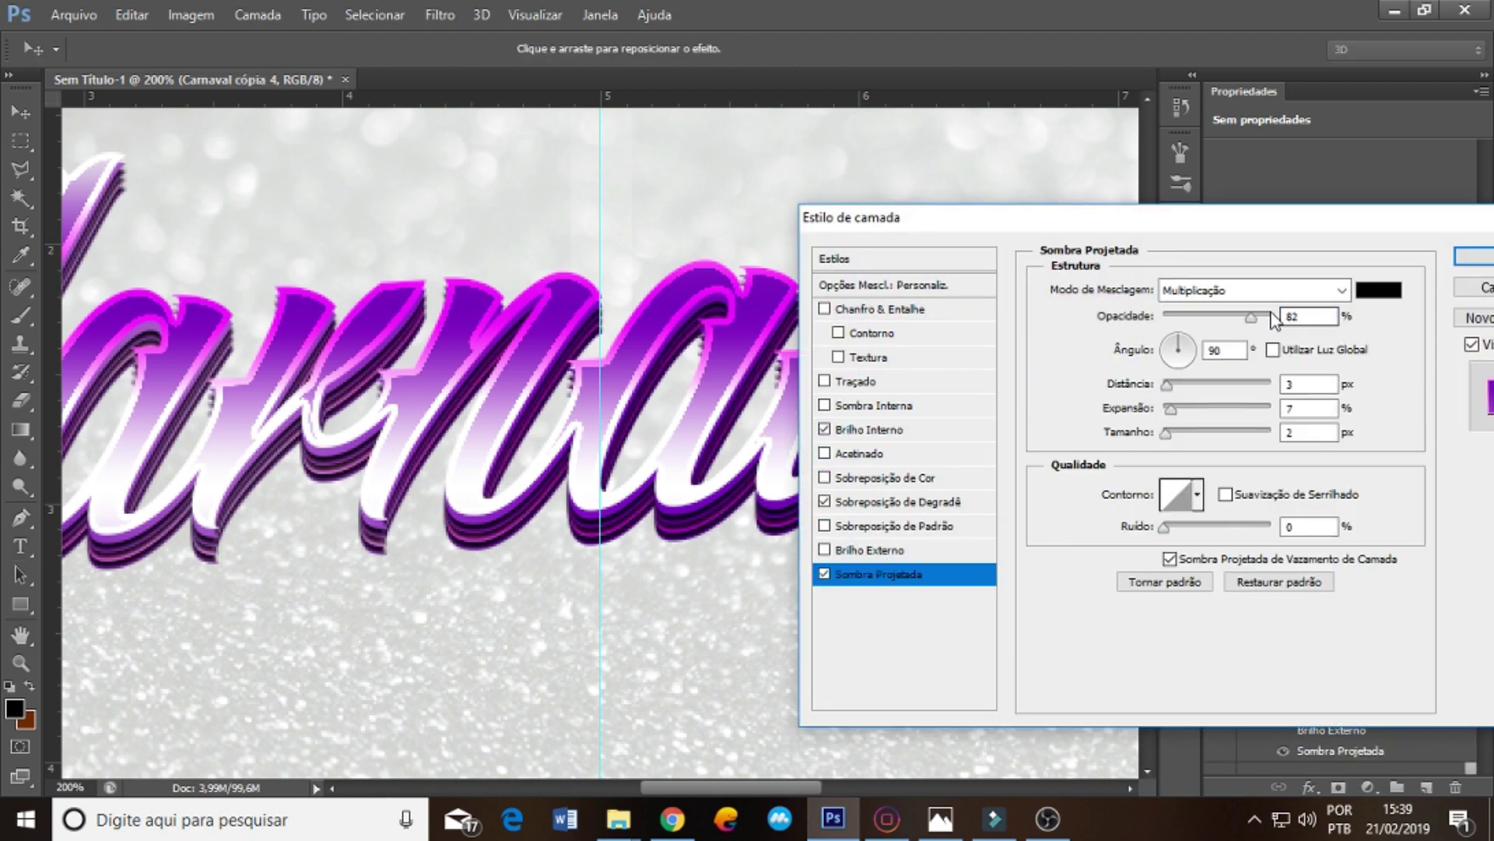
{"action": "left_click_drag", "start_coordinate": [1271, 316], "coordinate": [1204, 316]}
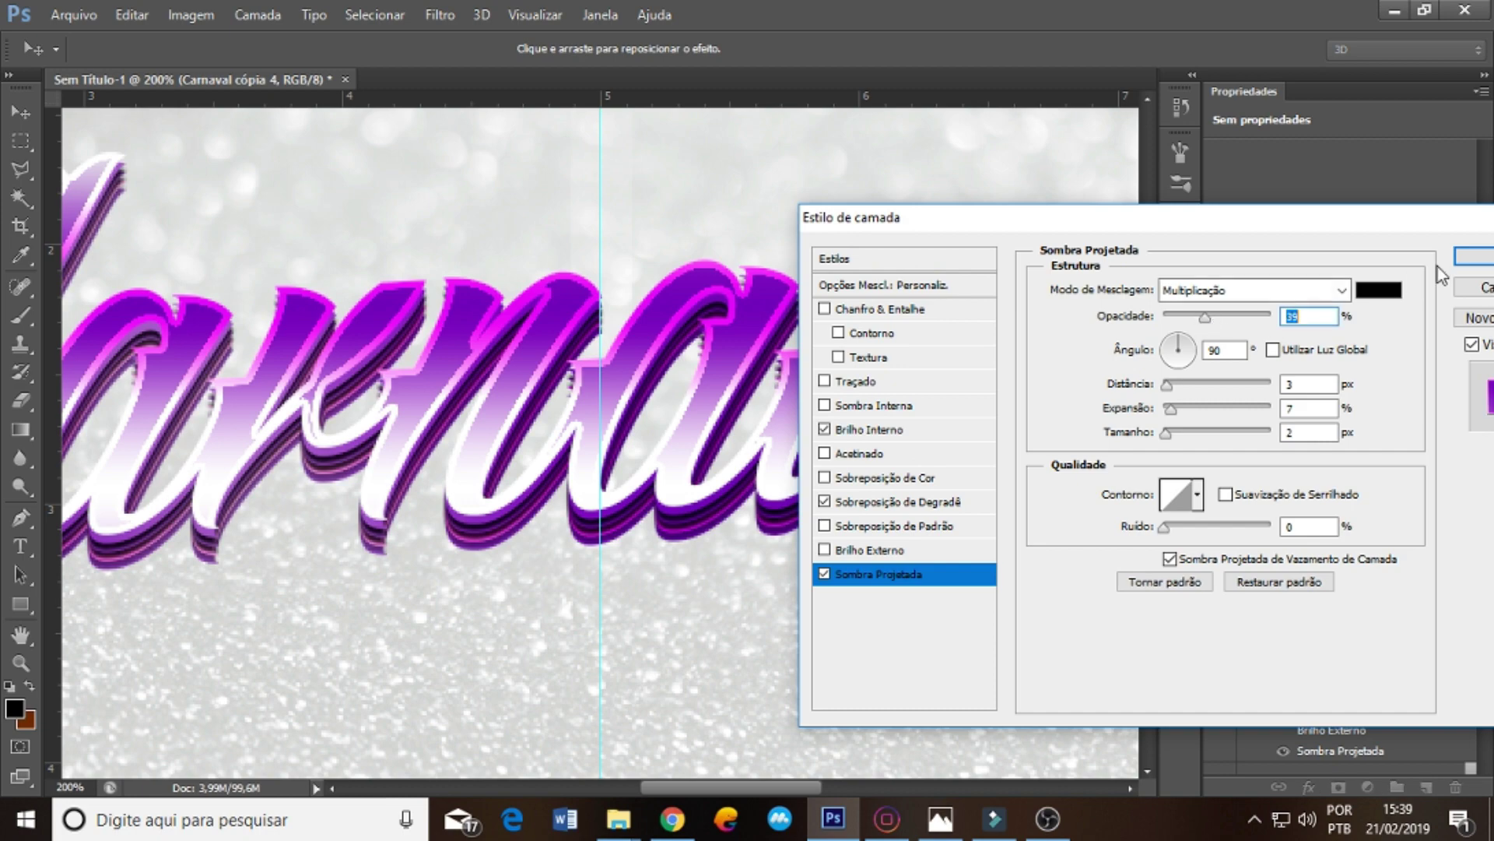
{"action": "left_click", "coordinate": [1474, 264]}
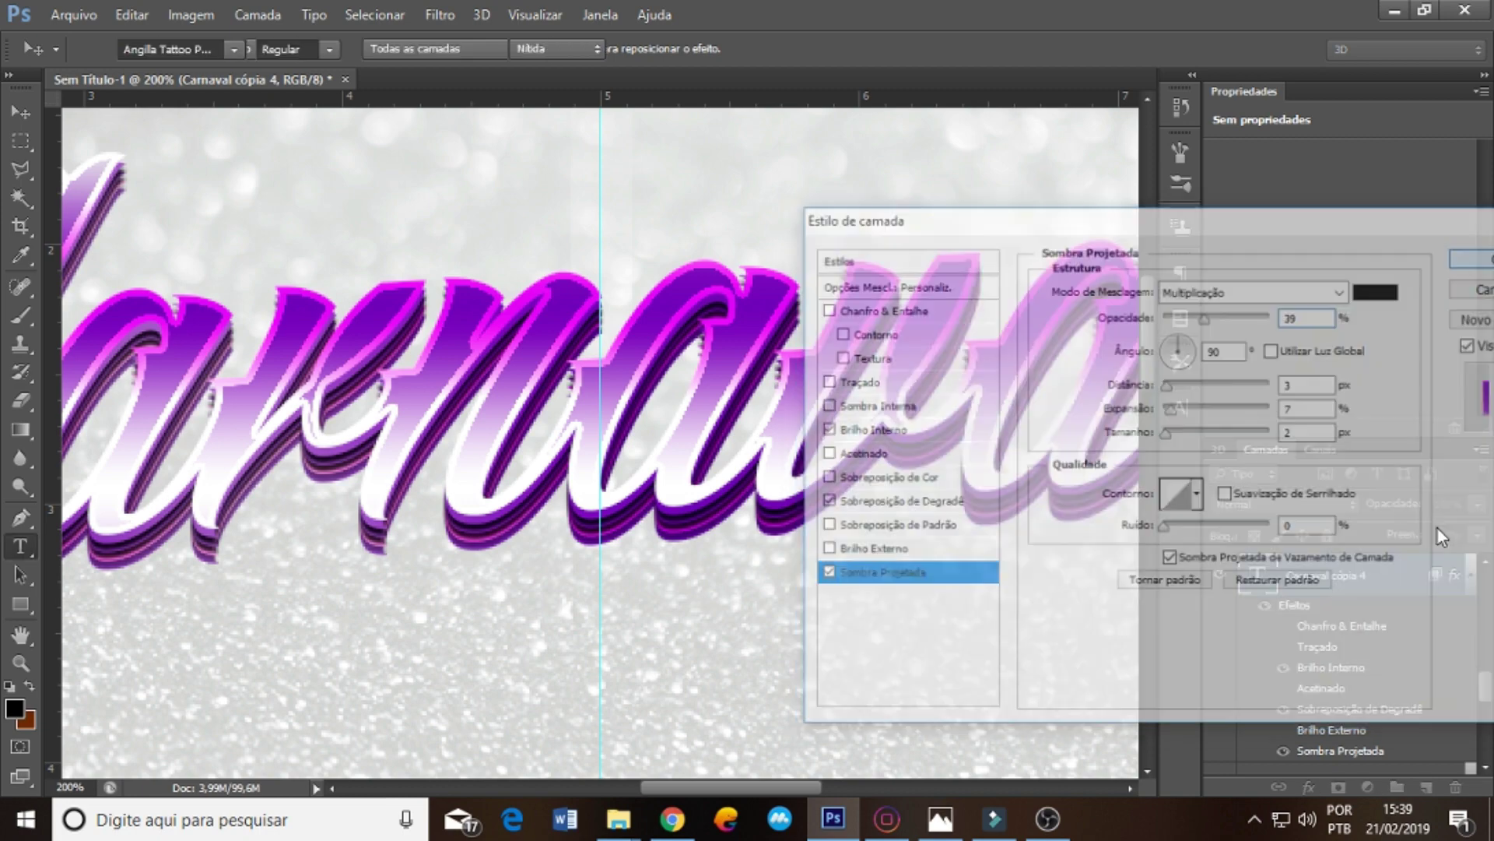
- Soften the drop shadow on Carnaval cópia 3
{"action": "scroll", "coordinate": [1432, 700], "scroll_direction": "down", "scroll_amount": 3}
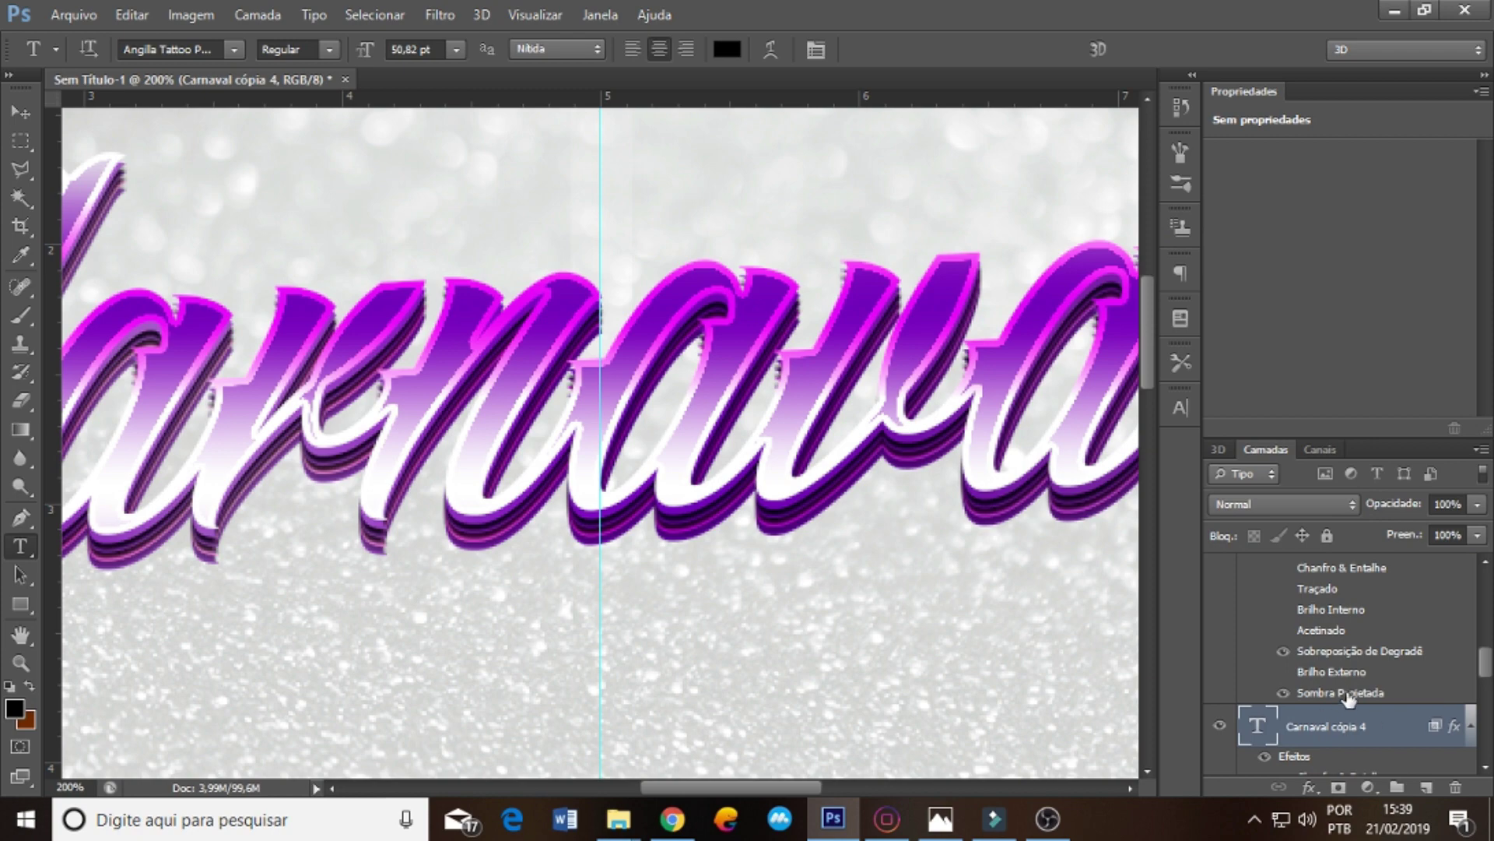
{"action": "scroll", "coordinate": [1349, 698], "scroll_direction": "up", "scroll_amount": 2}
{"action": "double_click", "coordinate": [1340, 639]}
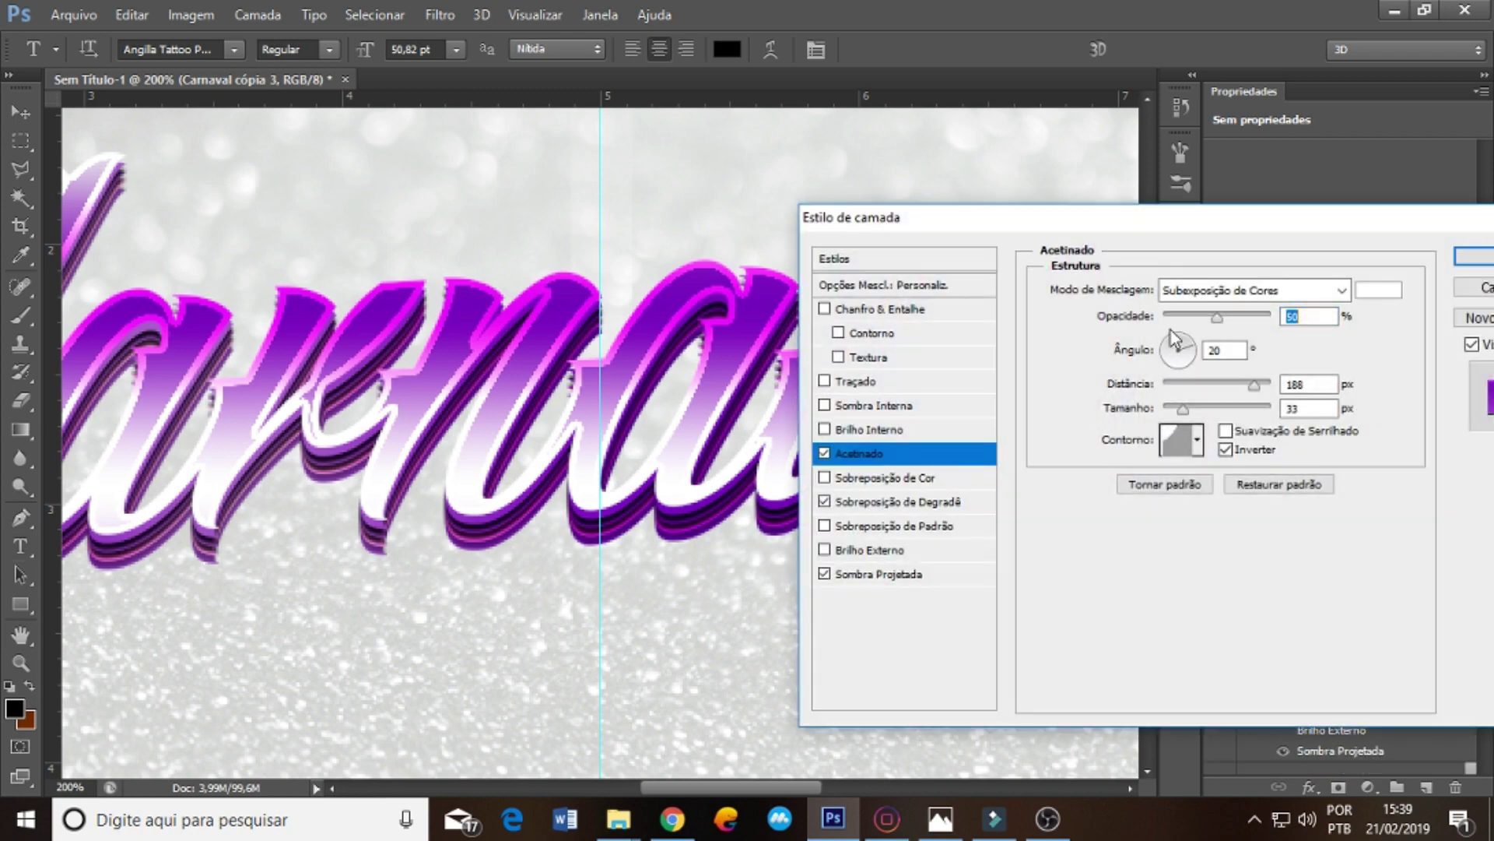
{"action": "left_click", "coordinate": [901, 580]}
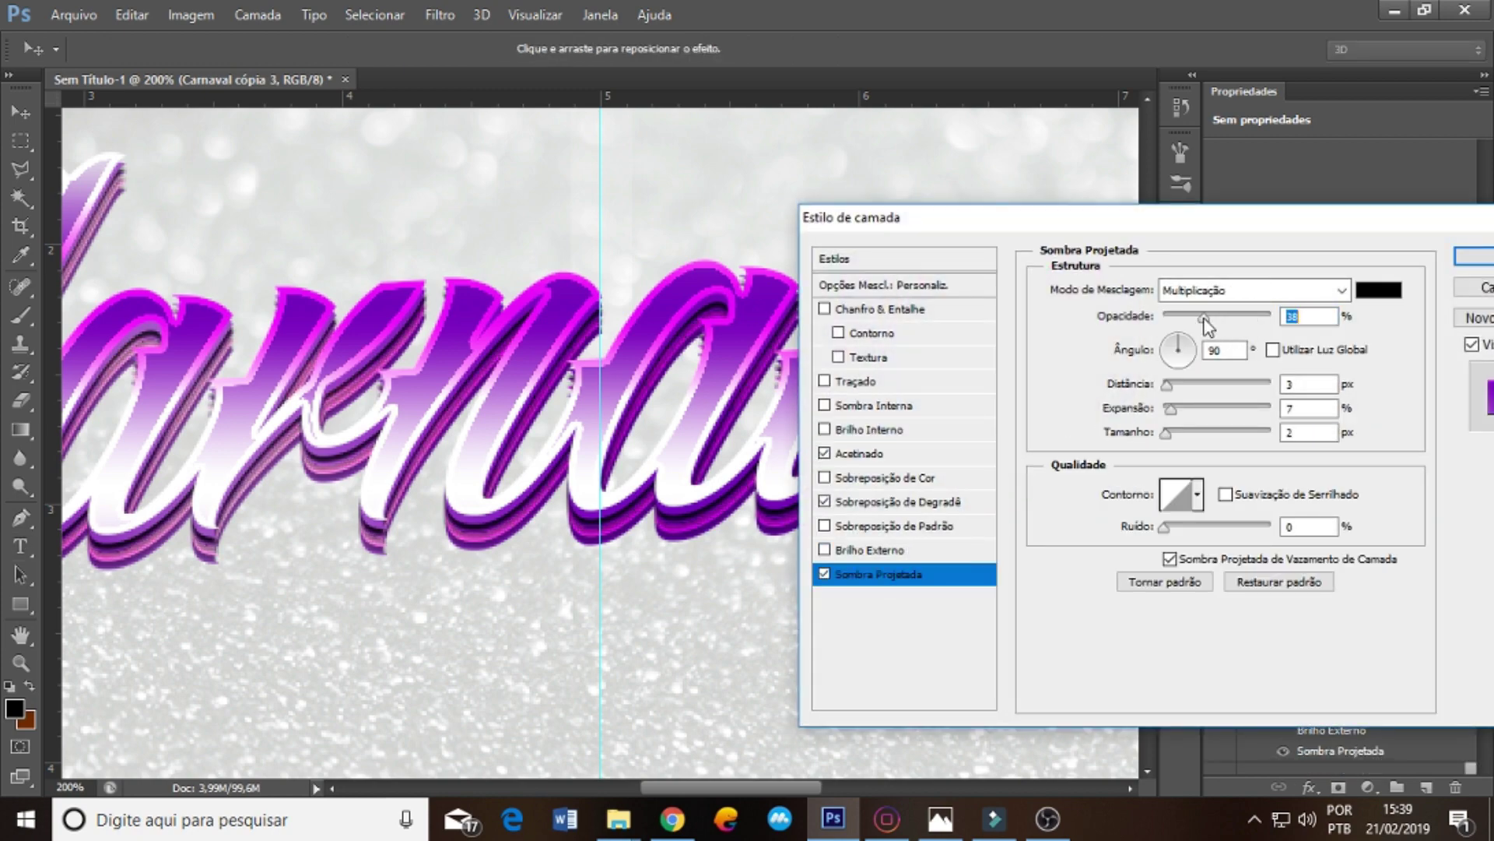
{"action": "left_click", "coordinate": [1473, 256]}
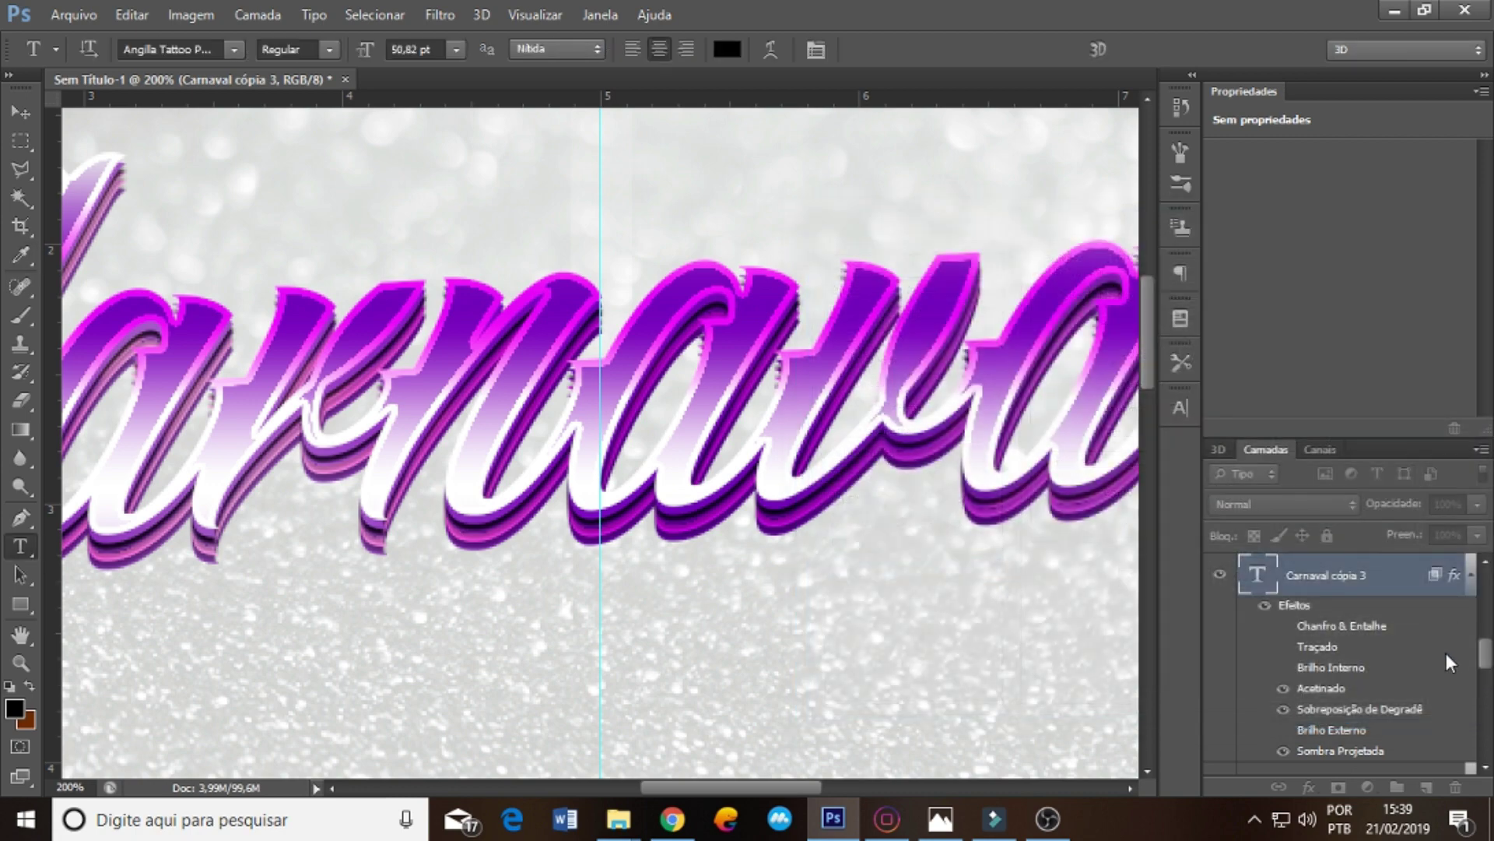
- Soften the drop shadow on Carnaval cópia 2 and make the shadow visible again
{"action": "scroll", "coordinate": [1448, 666], "scroll_direction": "down", "scroll_amount": 3}
{"action": "scroll", "coordinate": [1448, 670], "scroll_direction": "down", "scroll_amount": 1}
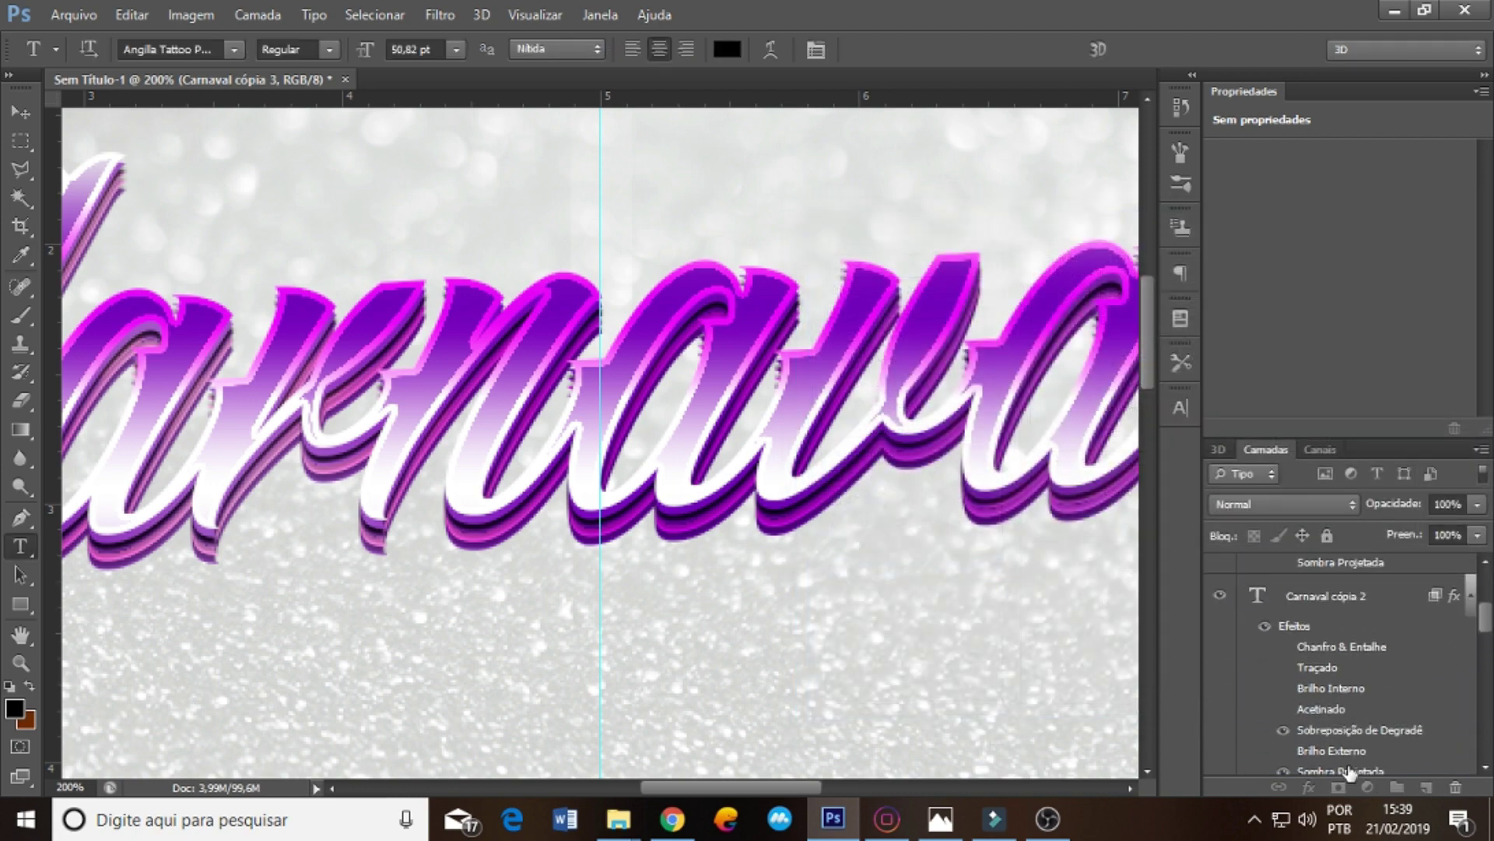
{"action": "scroll", "coordinate": [1351, 773], "scroll_direction": "down", "scroll_amount": 1}
{"action": "double_click", "coordinate": [1347, 764]}
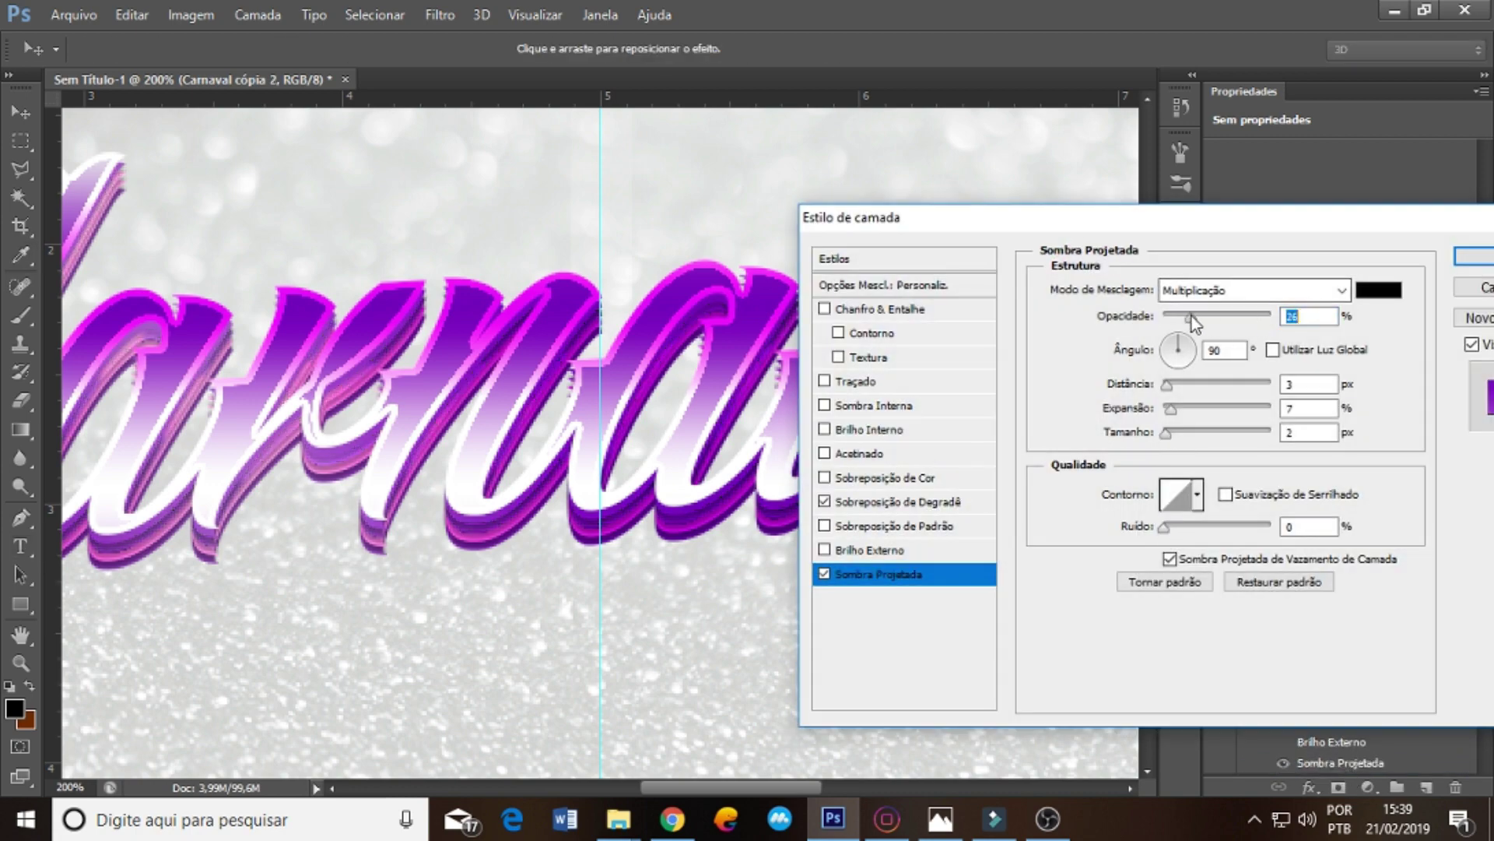
{"action": "left_click", "coordinate": [1474, 257]}
{"action": "left_click_drag", "start_coordinate": [1484, 630], "coordinate": [1486, 740]}
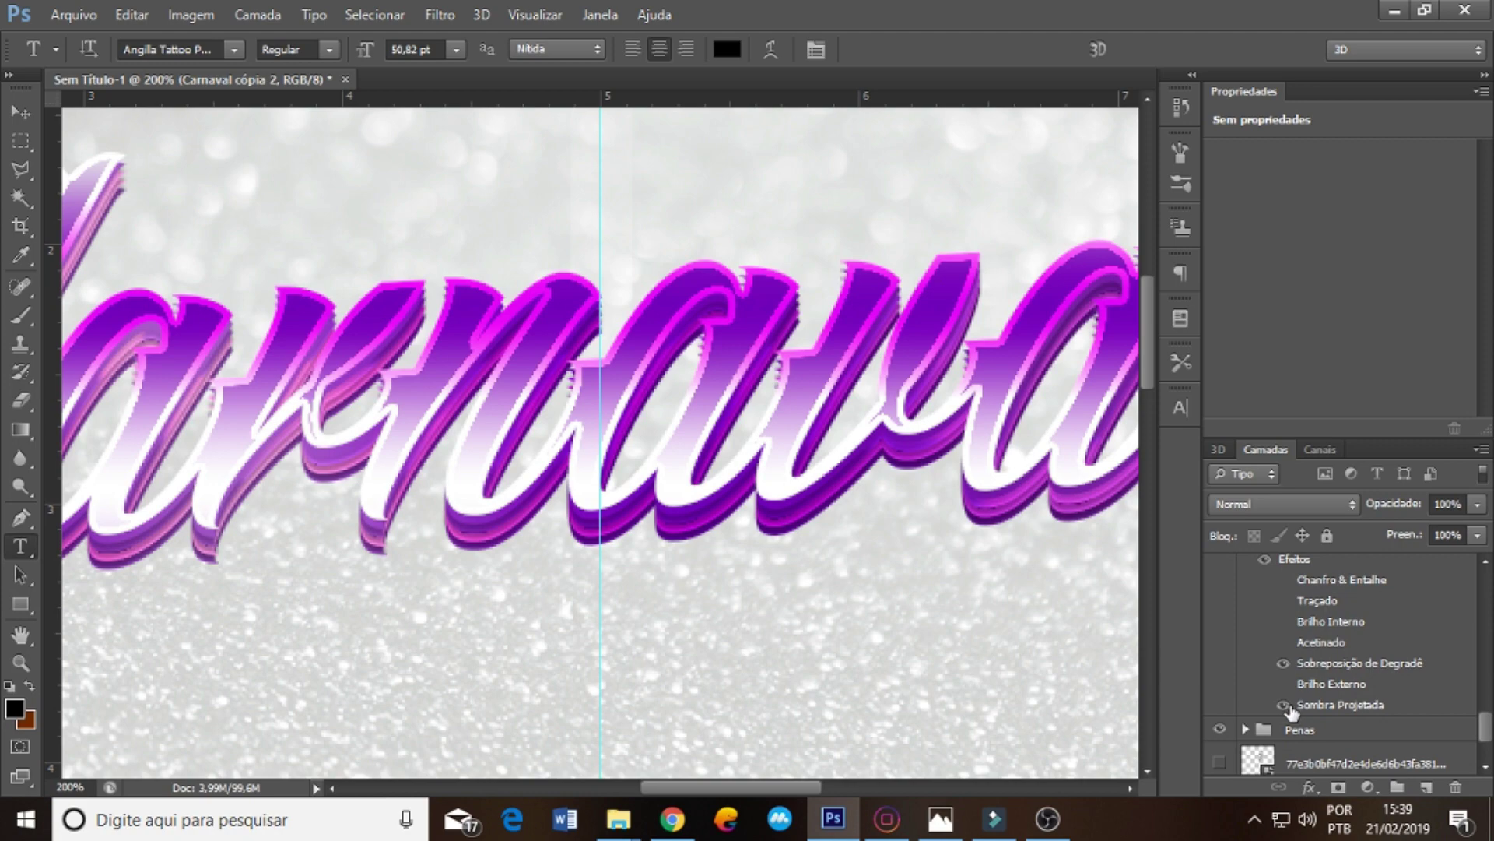
{"action": "left_click", "coordinate": [1286, 705]}
- Zoom out, select all the Carnaval text layers and group them into a group named 'Carnaval'
{"action": "key", "text": "ctrl+minus"}
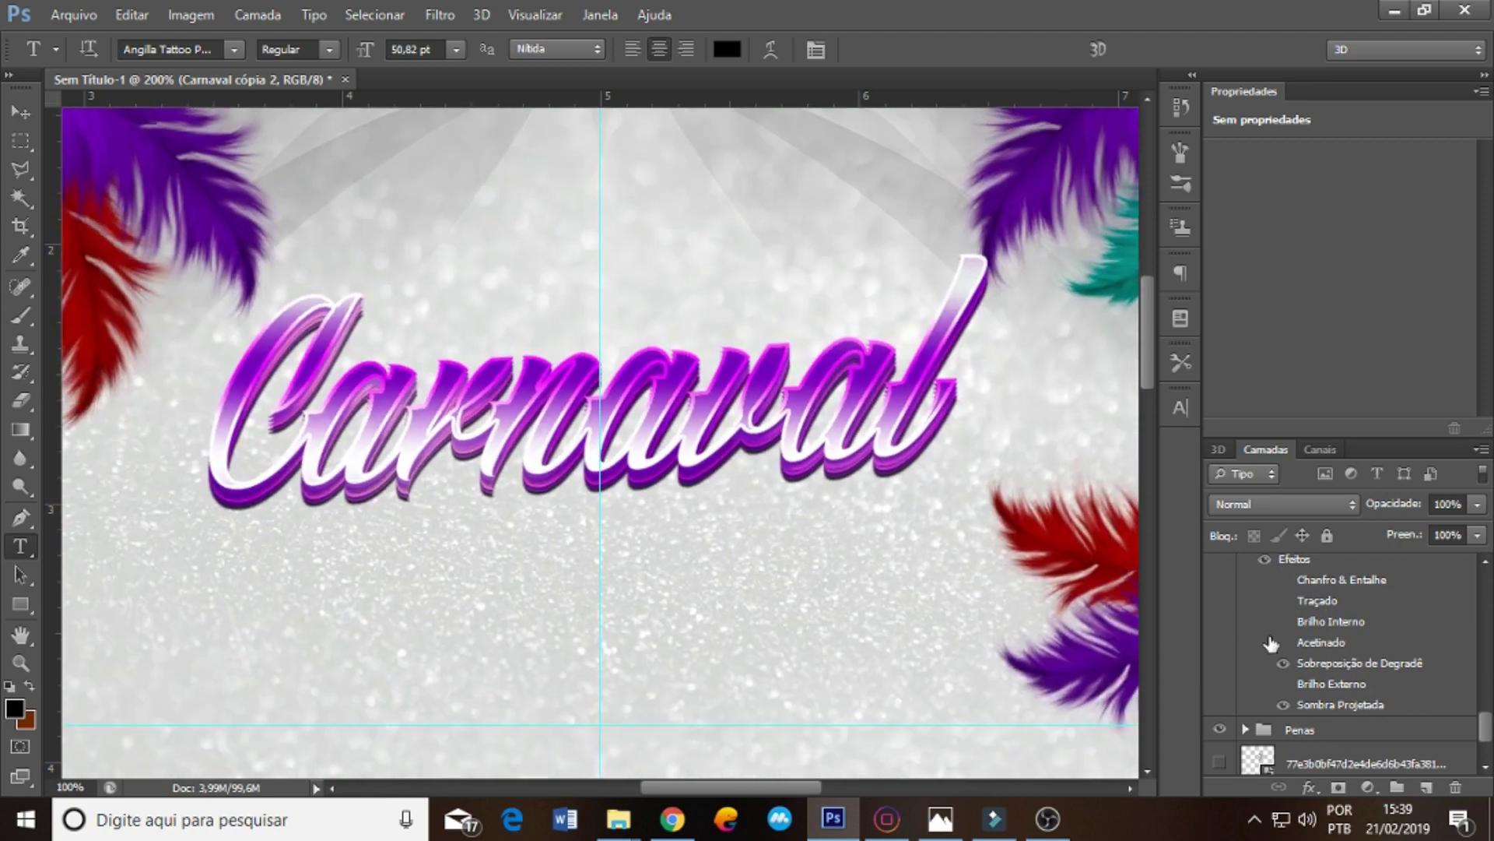
{"action": "key", "text": "ctrl+minus"}
{"action": "key", "text": "ctrl+minus"}
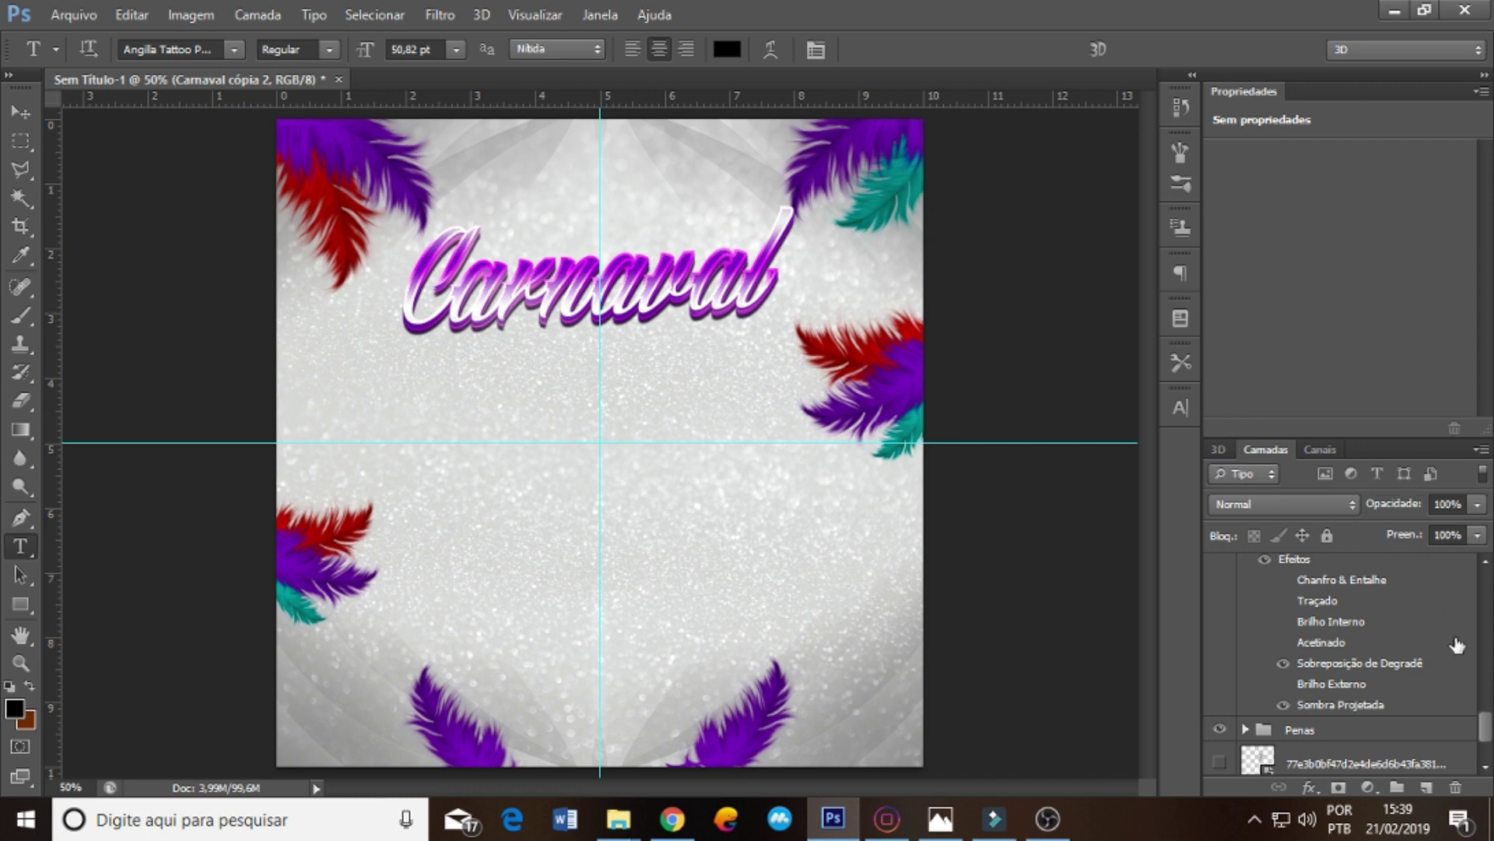
{"action": "mouse_move", "coordinate": [1484, 726]}
{"action": "left_mouse_down"}
{"action": "mouse_move", "coordinate": [1487, 582]}
{"action": "mouse_move", "coordinate": [1490, 721]}
{"action": "left_mouse_up"}
{"action": "left_click", "coordinate": [1323, 574]}
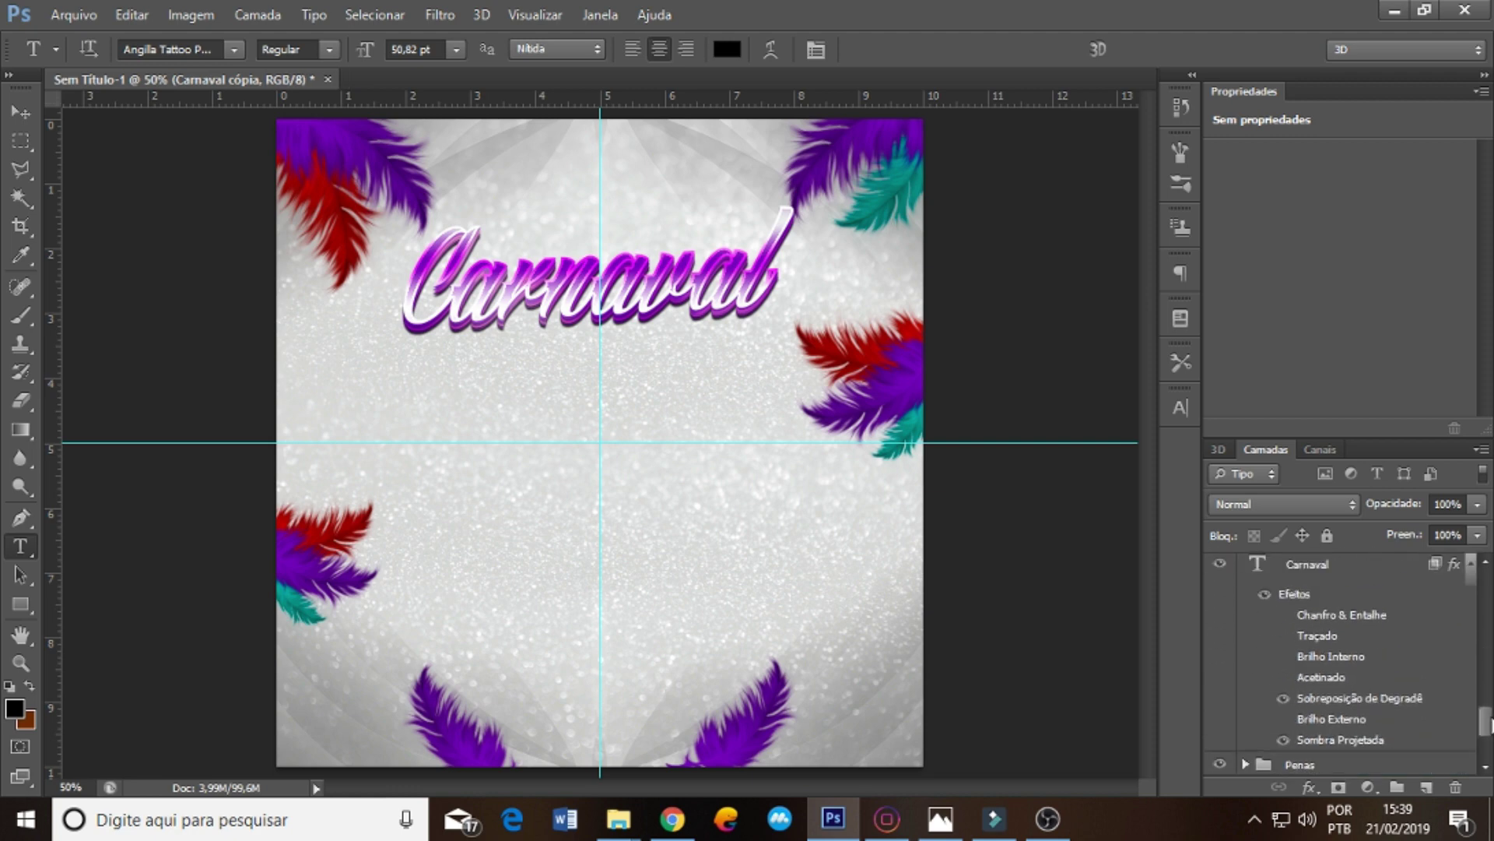
{"action": "left_click", "coordinate": [1307, 590], "text": "shift"}
{"action": "key", "text": "ctrl+g"}
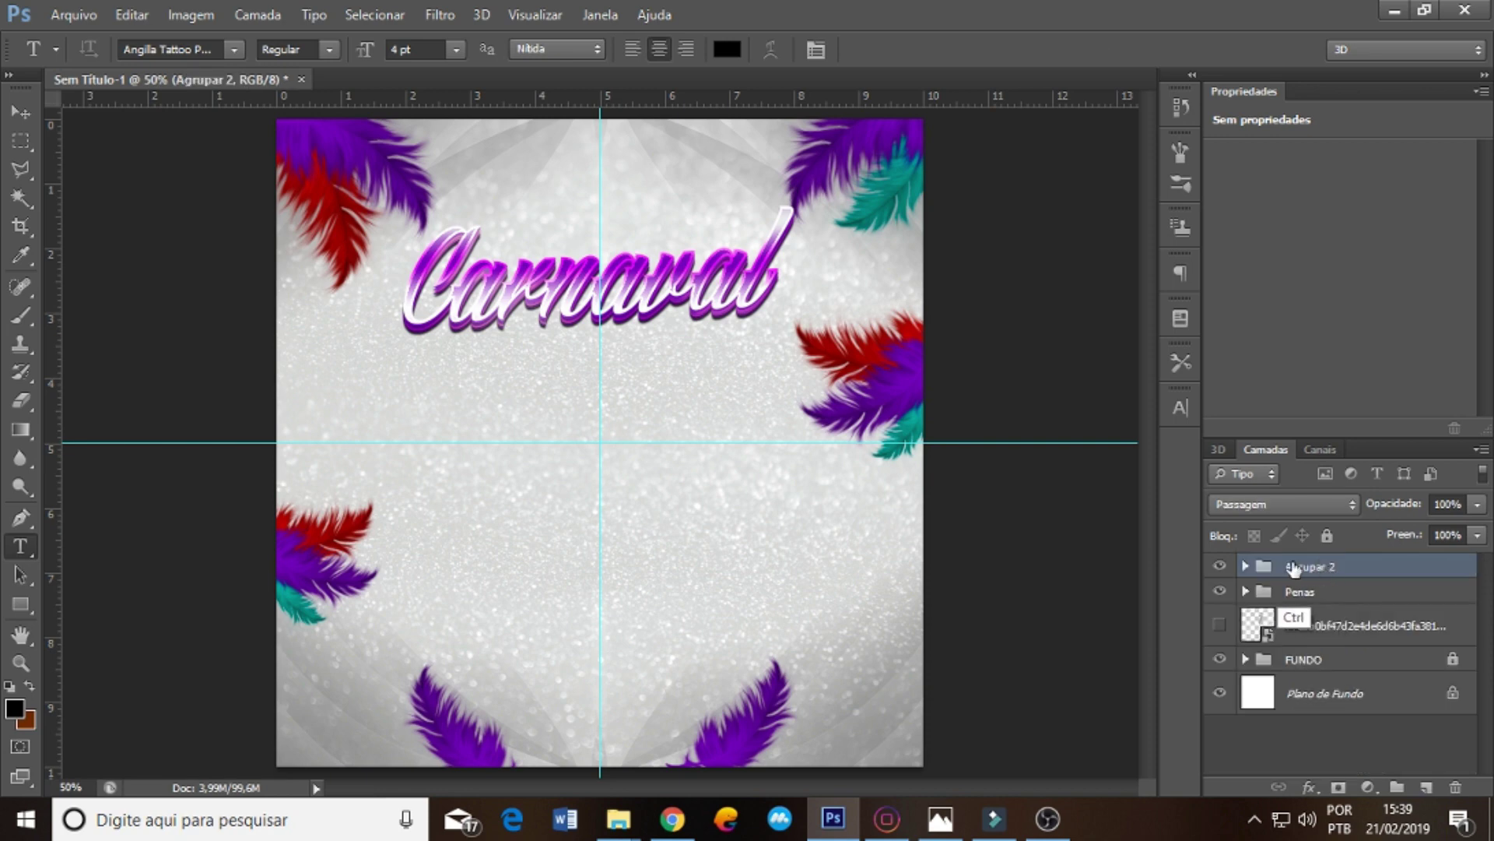
{"action": "double_click", "coordinate": [1323, 576]}
{"action": "type", "text": "Carnaval"}
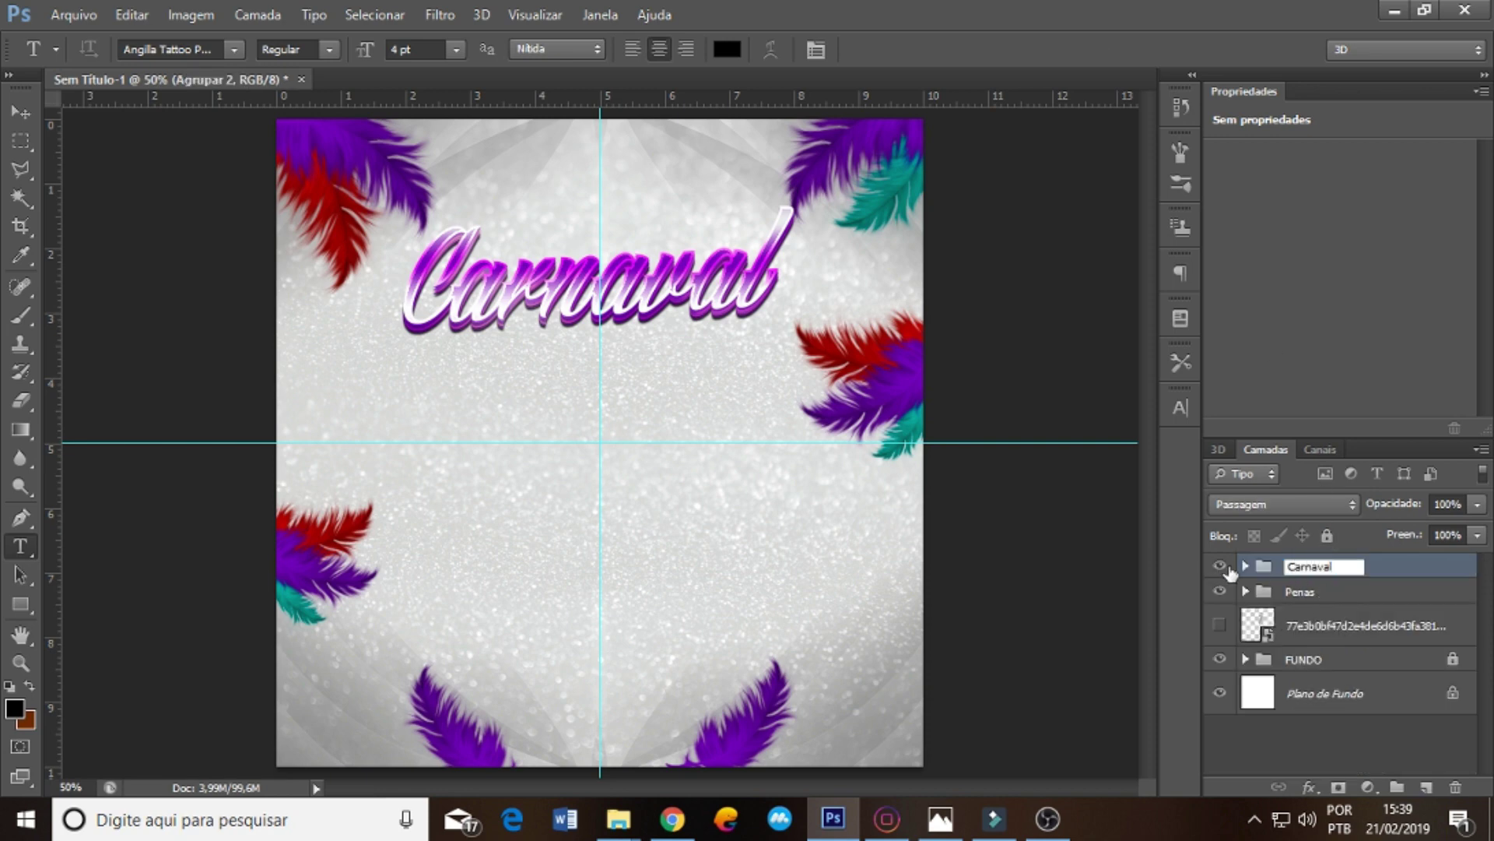
{"action": "left_click", "coordinate": [1245, 566]}
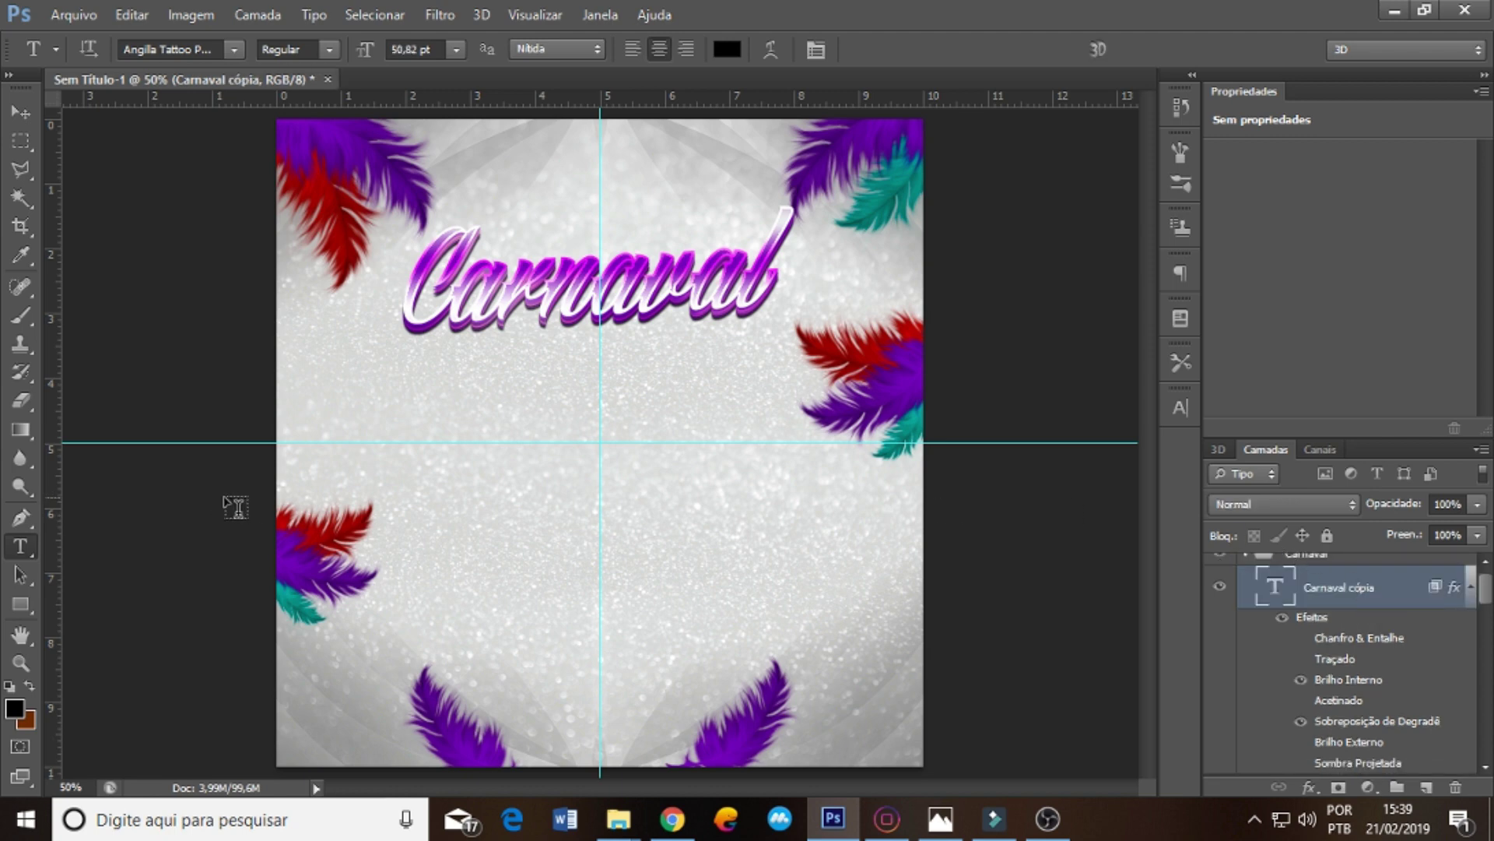
- Add a '2019' text and enlarge it below the Carnaval title
{"action": "left_click", "coordinate": [559, 389]}
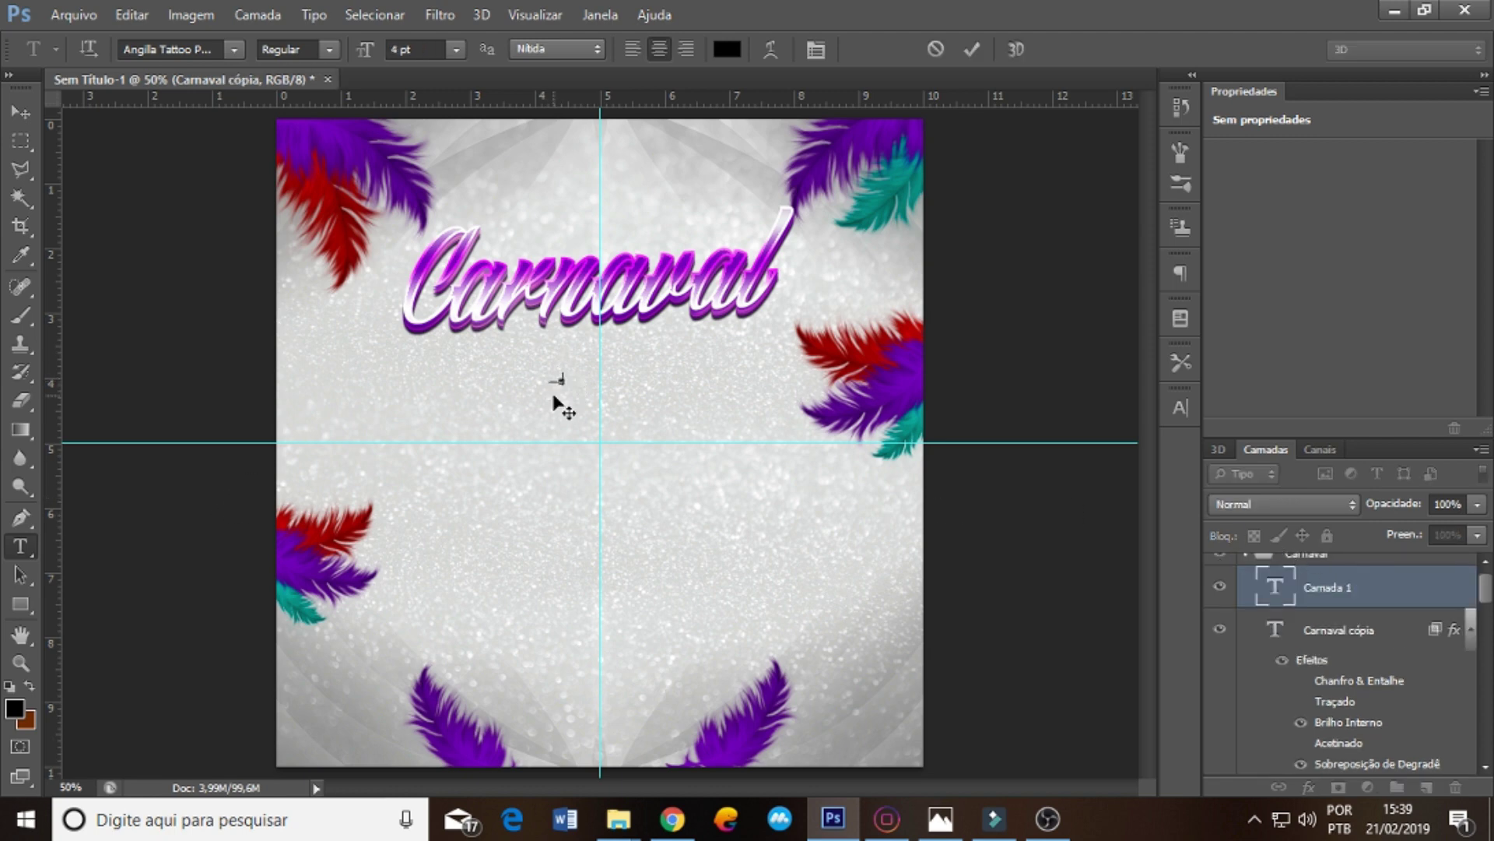
{"action": "left_click", "coordinate": [1357, 589]}
{"action": "key", "text": "ctrl+t"}
{"action": "left_click_drag", "start_coordinate": [568, 372], "coordinate": [793, 303]}
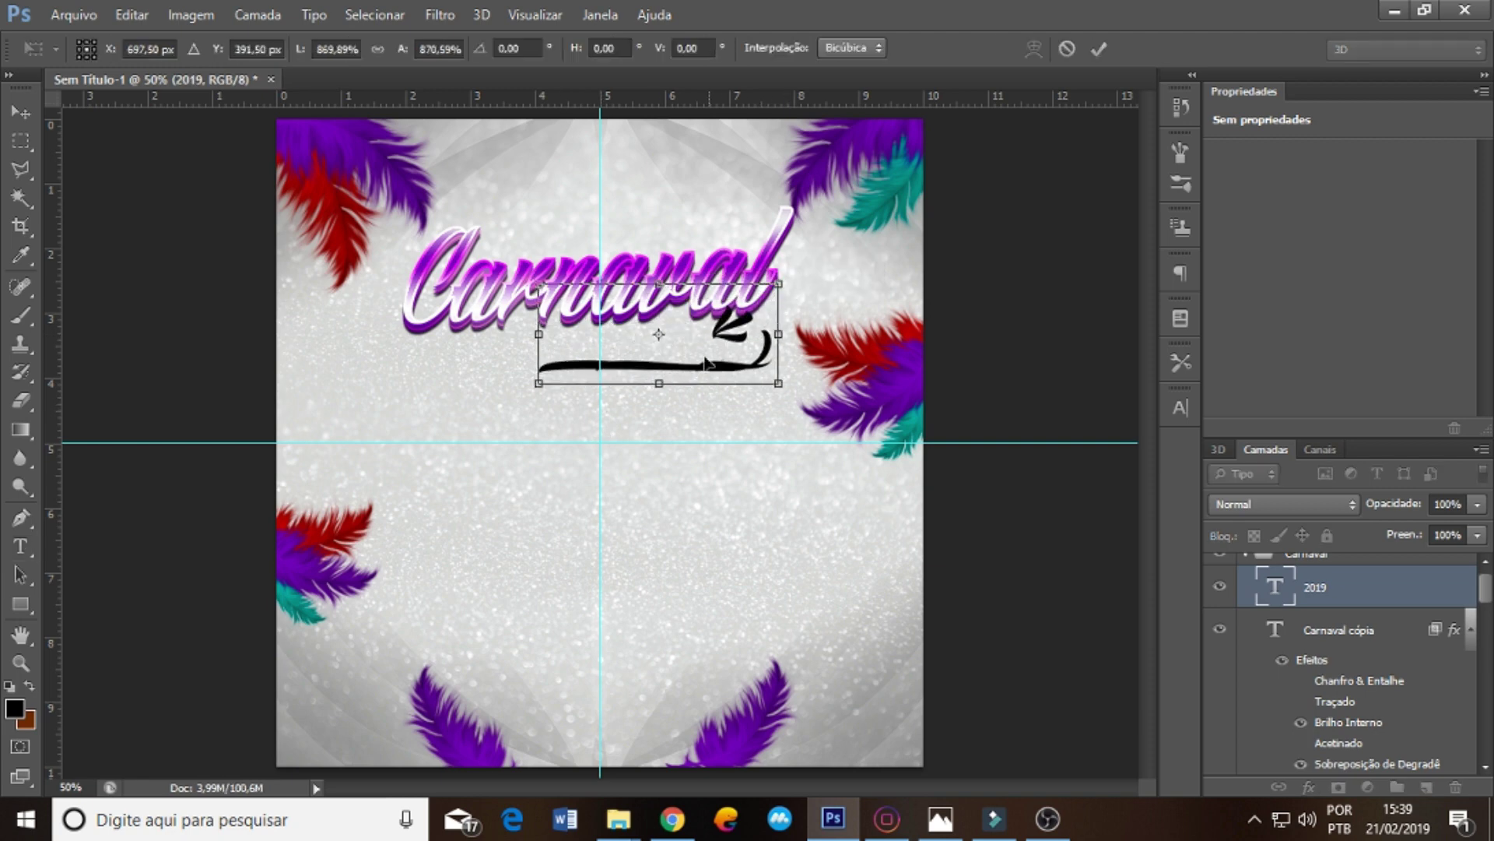
{"action": "key", "text": "Return"}
- Try Atelas, Barter with a Gypsy and Basterds fonts on 2019, settling on Beyond The Mountains
{"action": "left_click", "coordinate": [233, 49]}
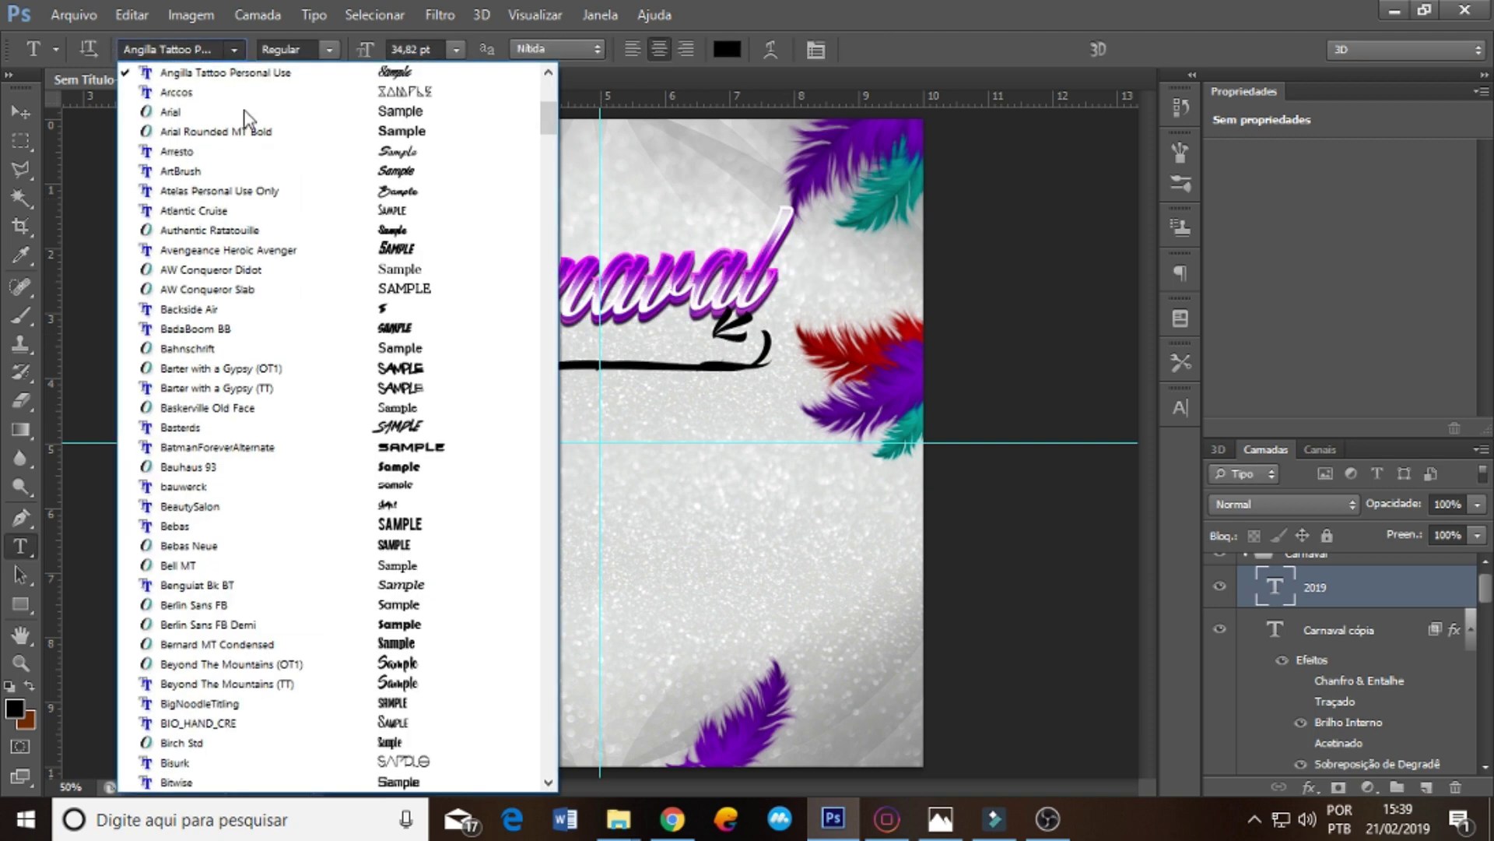
{"action": "left_click", "coordinate": [399, 198]}
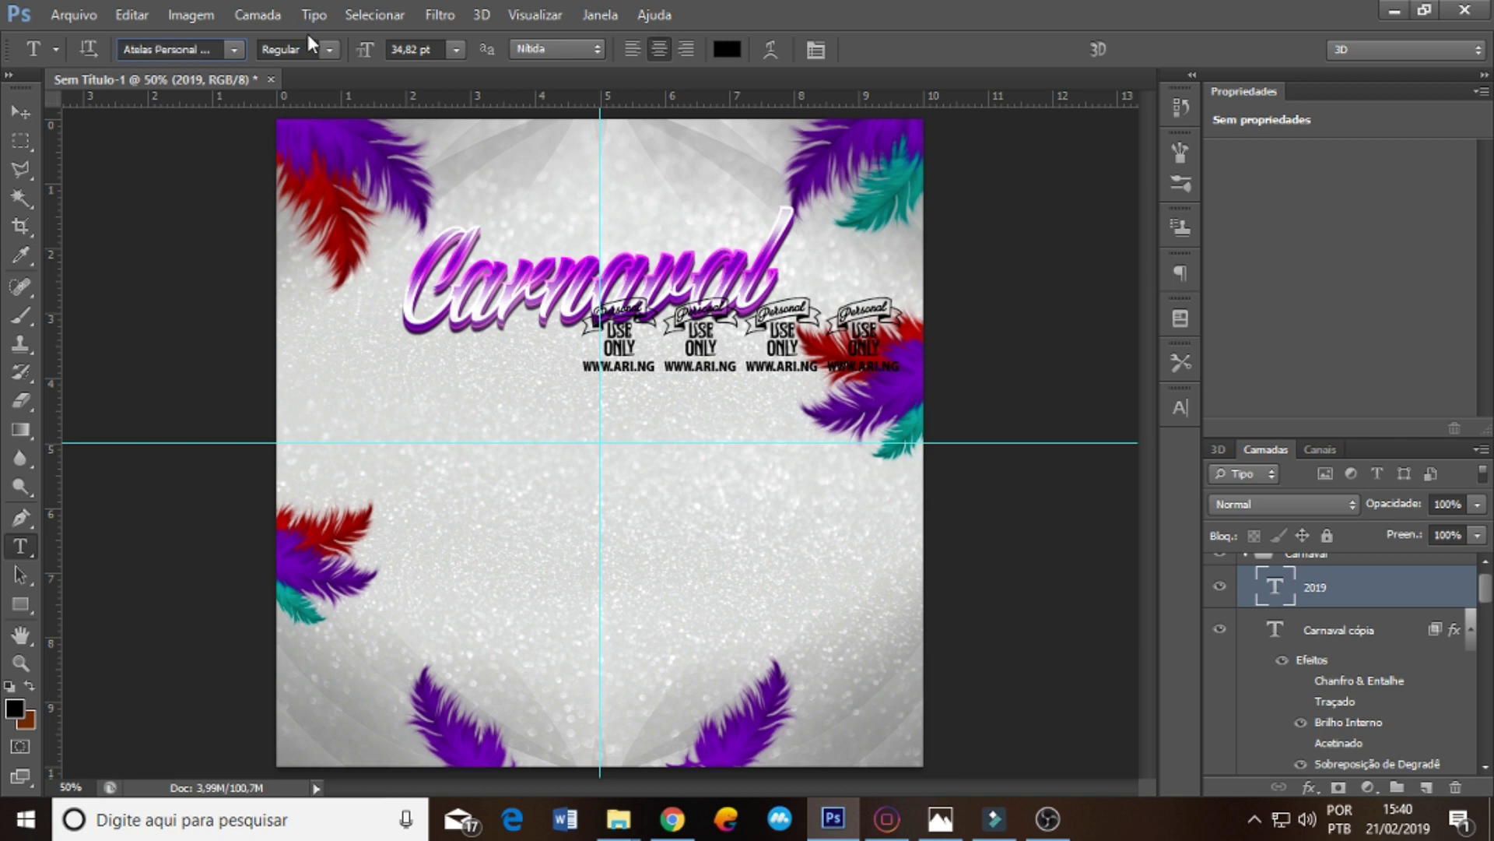
{"action": "left_click", "coordinate": [234, 49]}
{"action": "left_click", "coordinate": [342, 259]}
{"action": "left_click", "coordinate": [234, 49]}
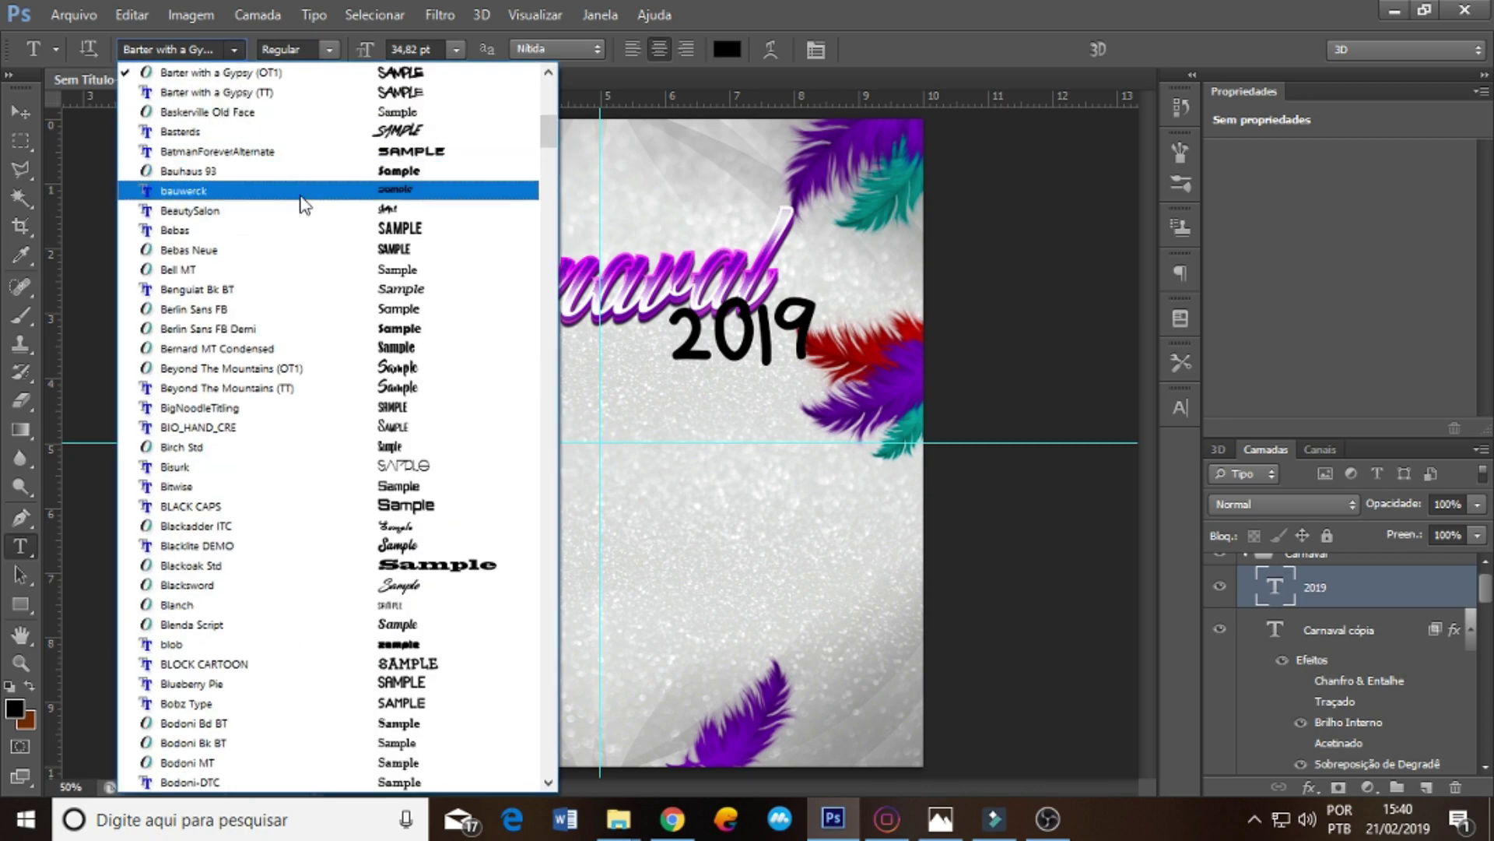
{"action": "left_click", "coordinate": [319, 136]}
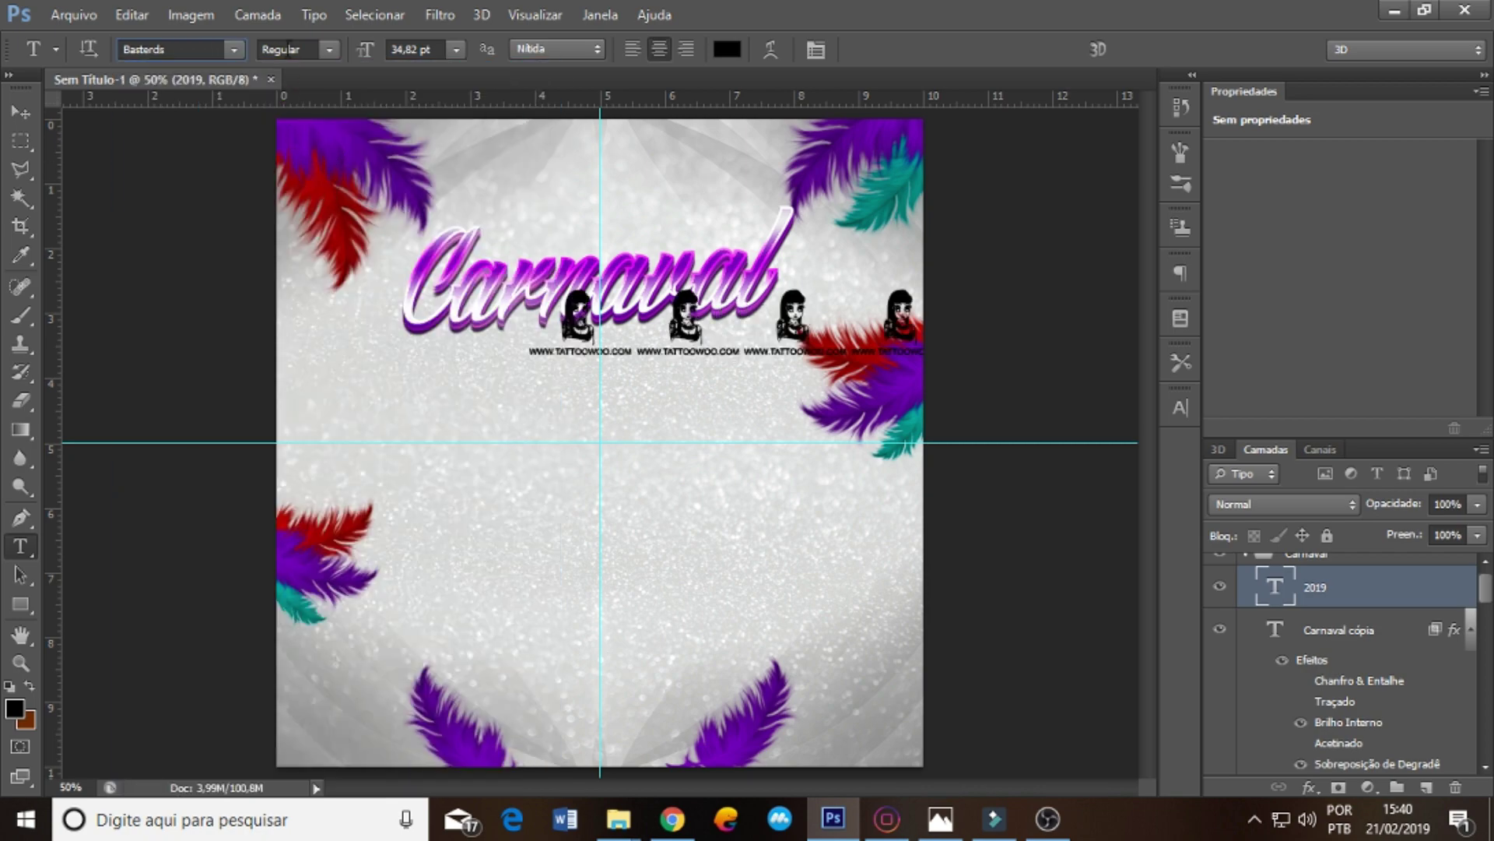
{"action": "left_click", "coordinate": [233, 49]}
{"action": "left_click", "coordinate": [308, 315]}
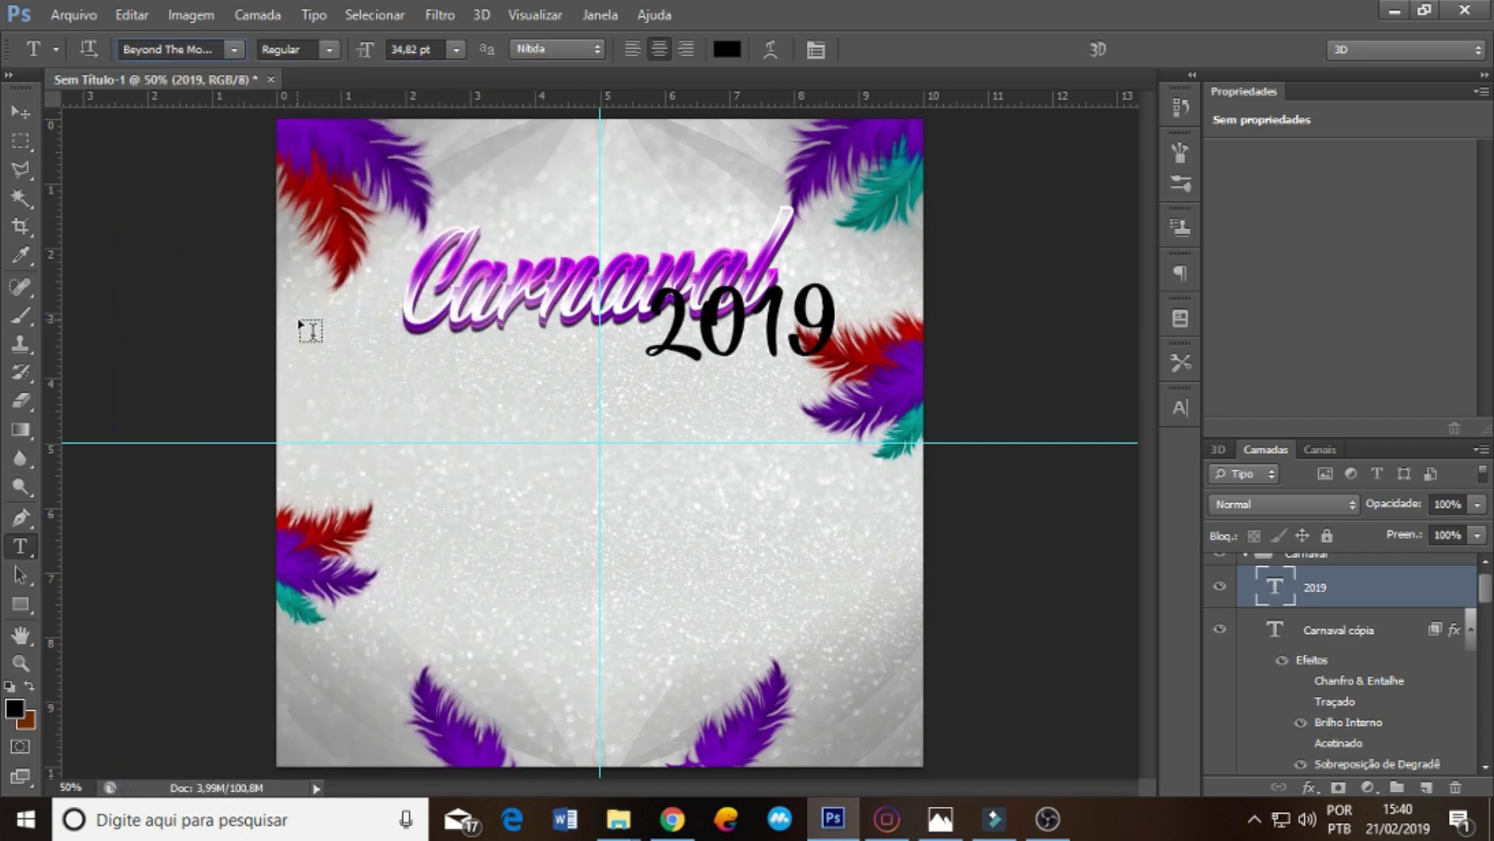
- Set the 2019 text to faux italic in the Blacksword font
{"action": "left_click", "coordinate": [1181, 407]}
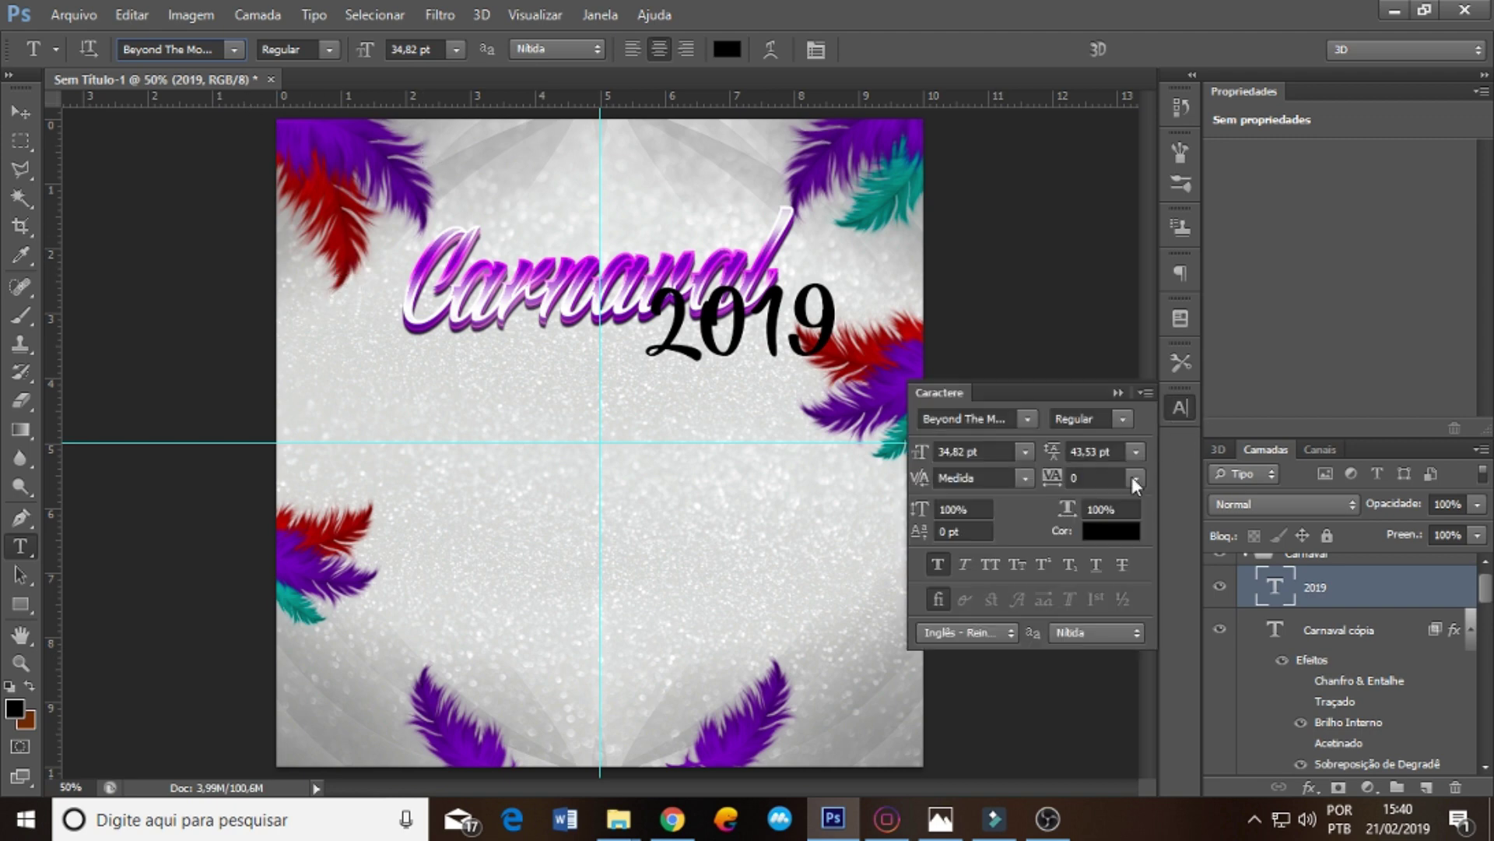
{"action": "left_click", "coordinate": [964, 562]}
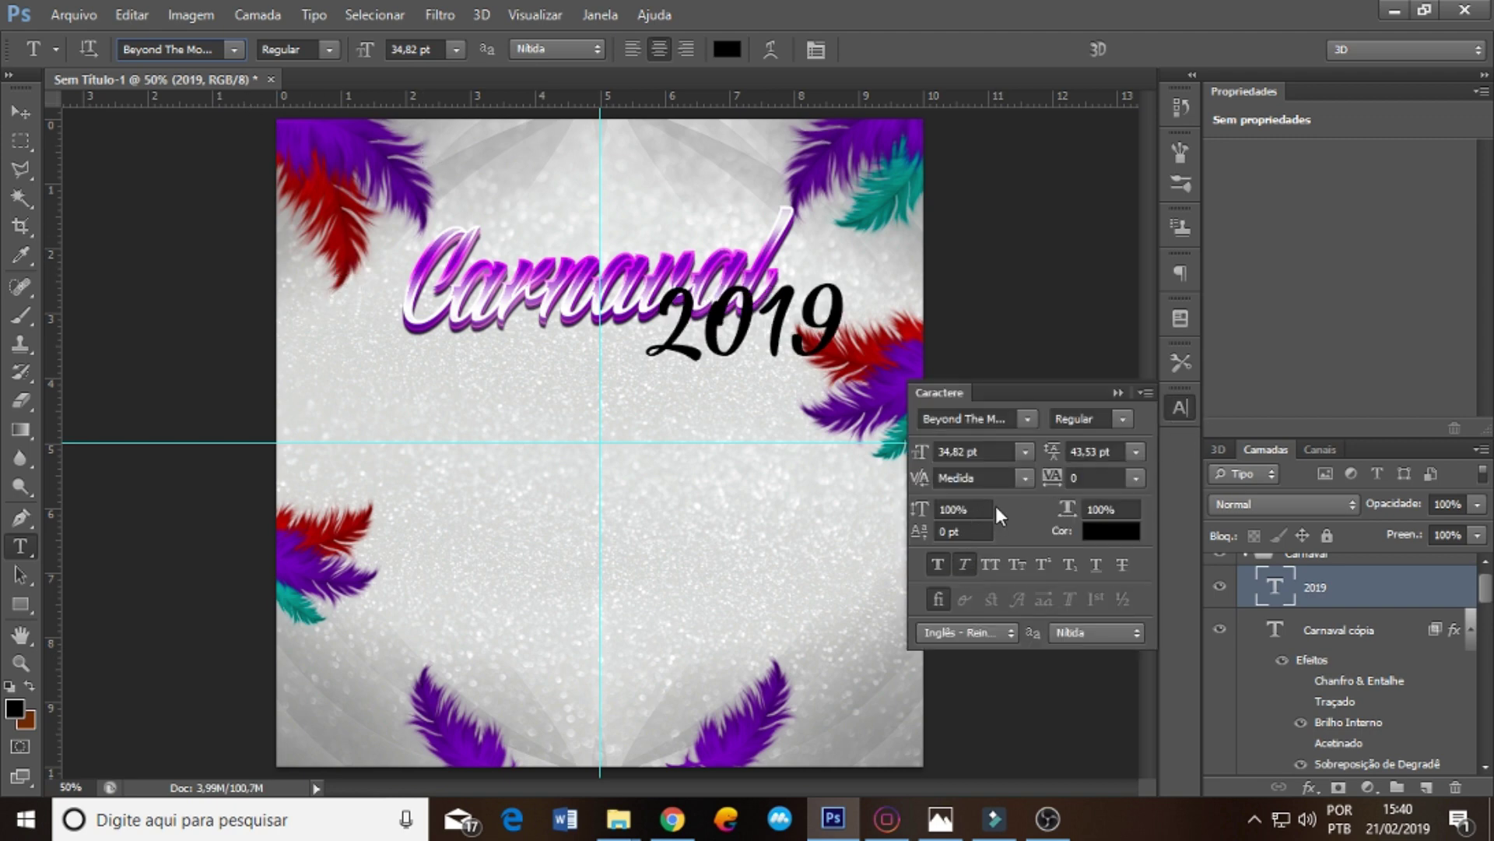
{"action": "left_click", "coordinate": [235, 49]}
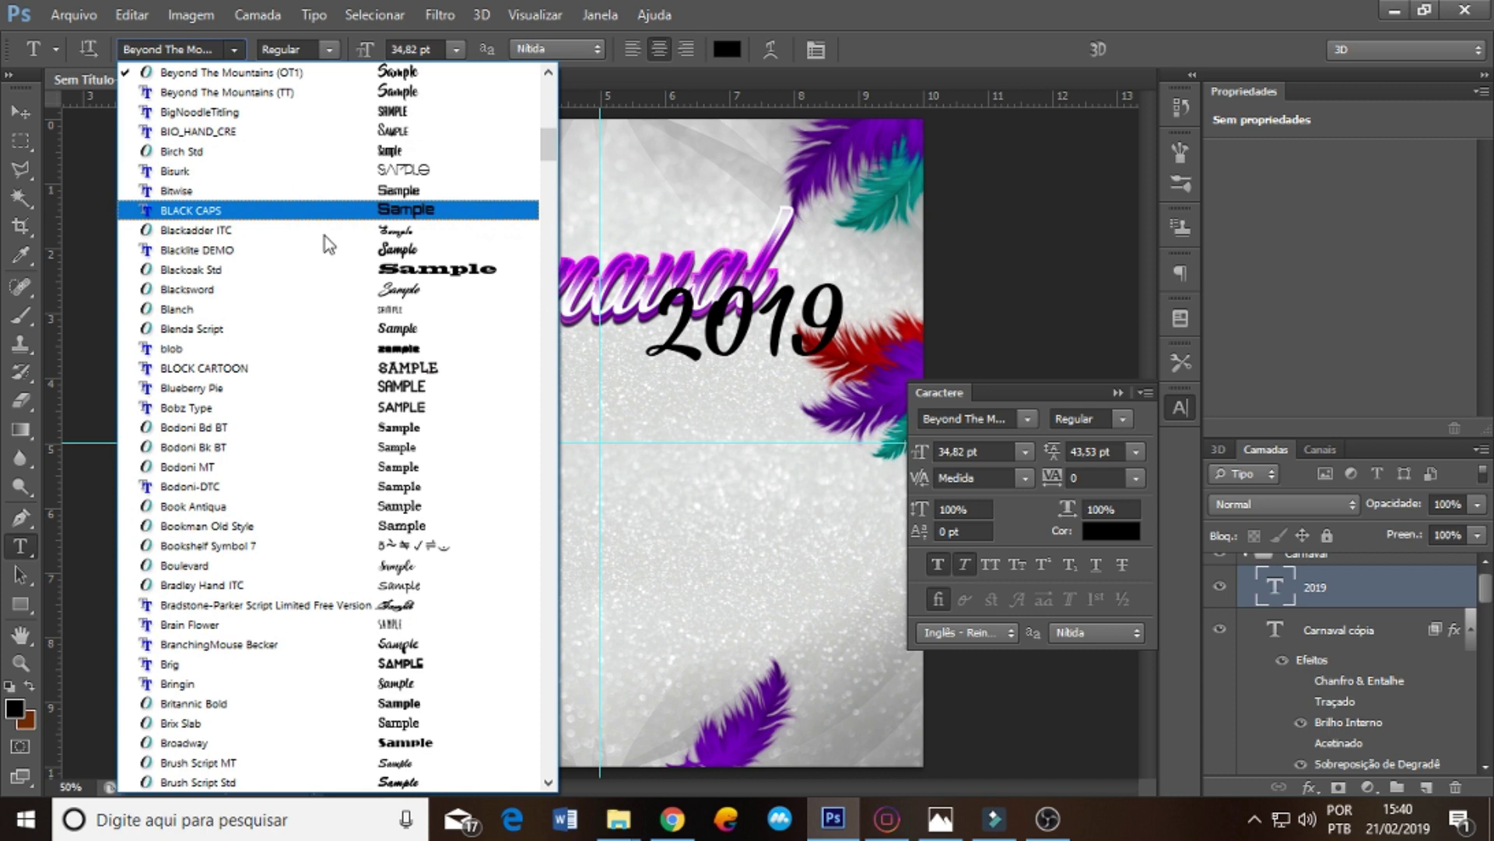
{"action": "left_click", "coordinate": [387, 290]}
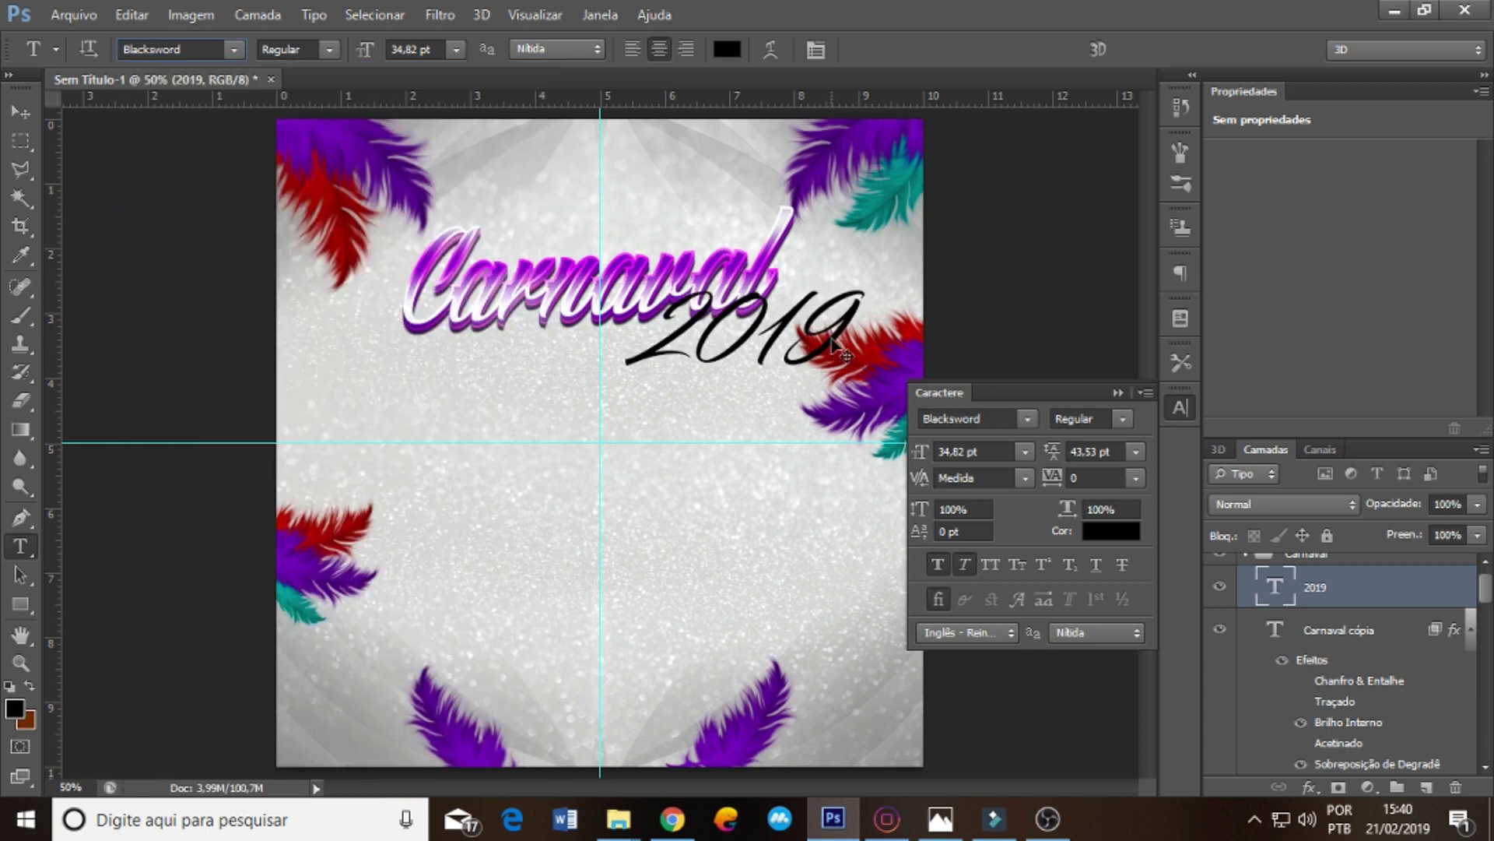
- Shrink 2019 to about 81% and move it left under the Carnaval title
{"action": "left_click_drag", "start_coordinate": [837, 346], "coordinate": [768, 344]}
{"action": "key", "text": "ctrl+t"}
{"action": "mouse_move", "coordinate": [788, 282]}
{"action": "left_mouse_down"}
{"action": "mouse_move", "coordinate": [742, 302]}
{"action": "mouse_move", "coordinate": [737, 331]}
{"action": "left_mouse_up"}
{"action": "key", "text": "Return"}
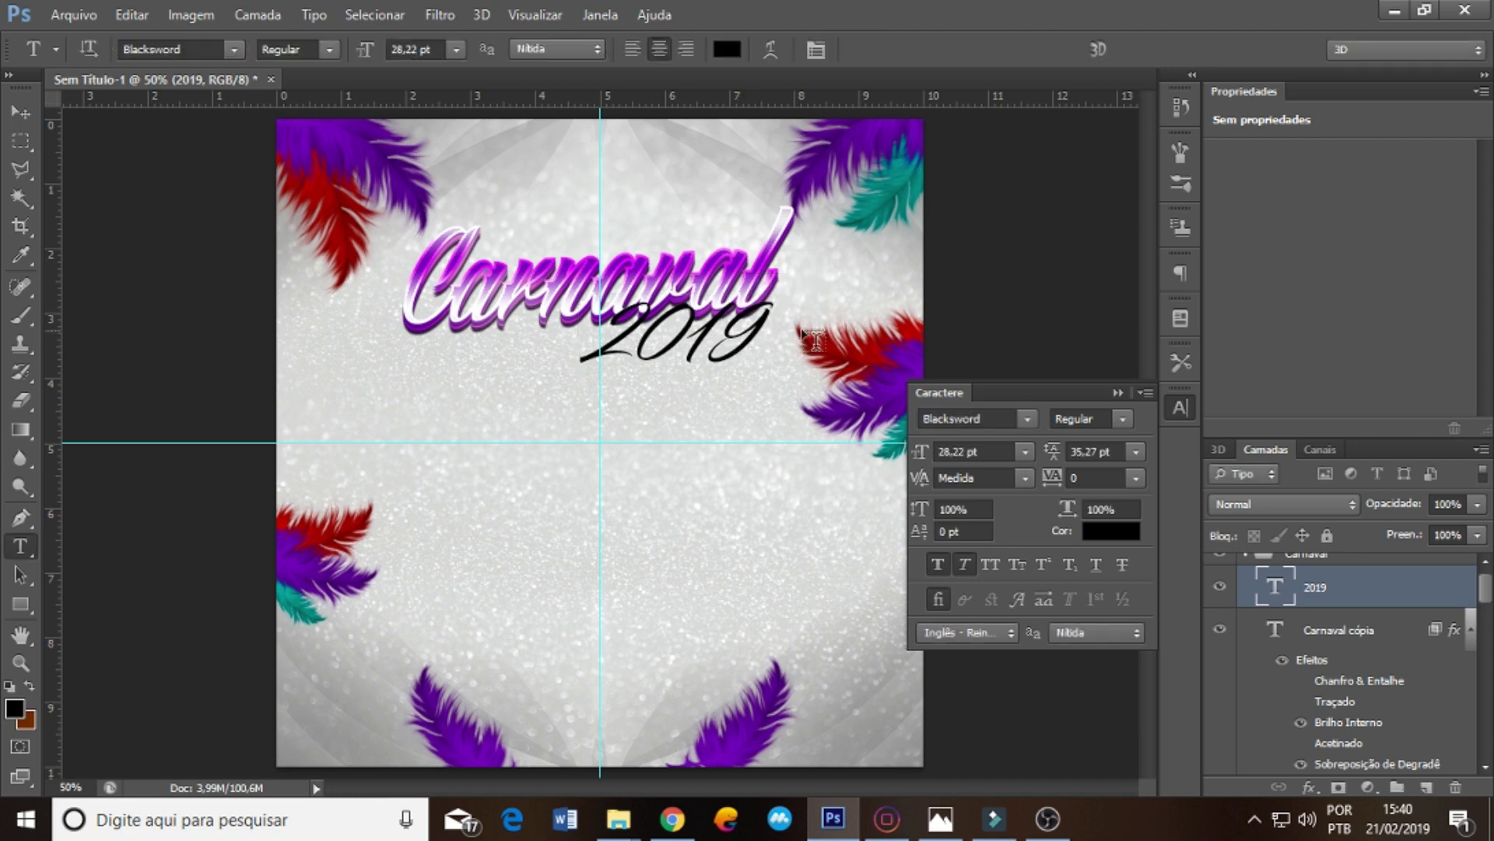
{"action": "left_click", "coordinate": [1117, 394]}
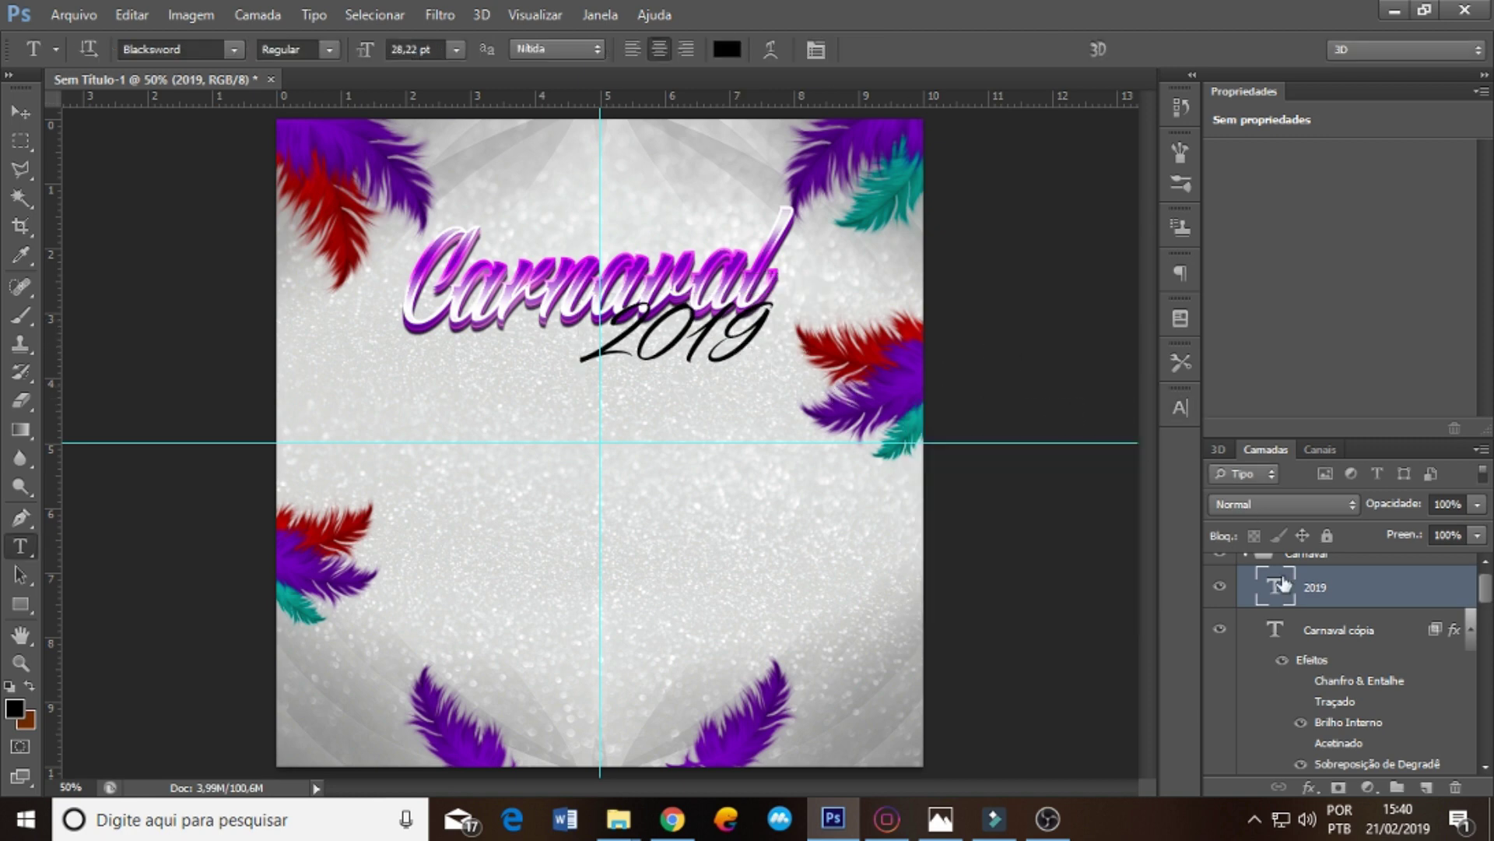
- Apply the chrome style preset to 2019 without Inner Glow, Outer Glow, Drop Shadow and Stroke
{"action": "left_click", "coordinate": [1310, 787]}
{"action": "left_click", "coordinate": [1315, 513]}
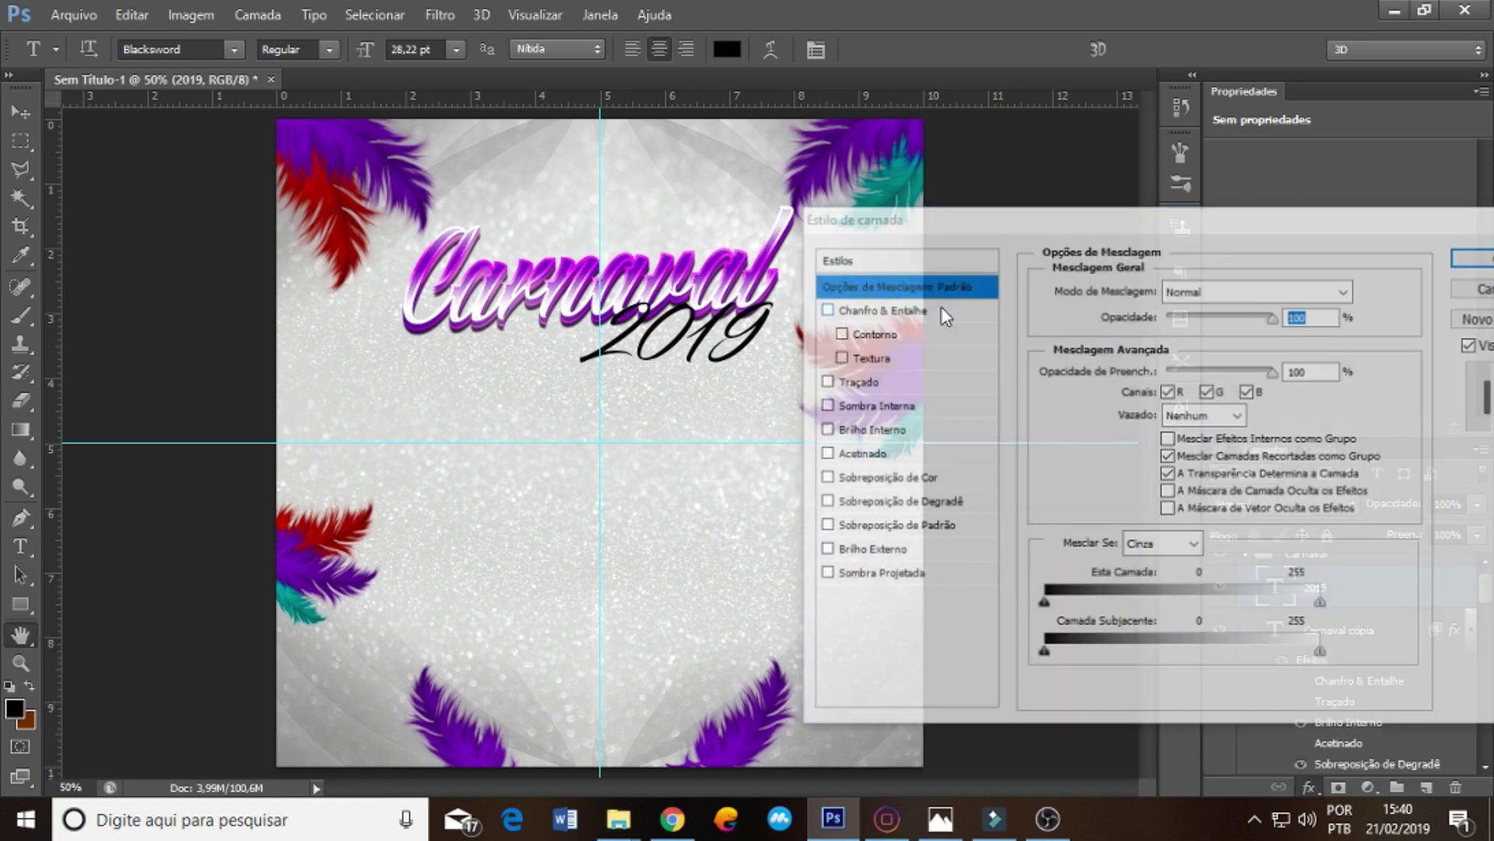
{"action": "left_click", "coordinate": [836, 481]}
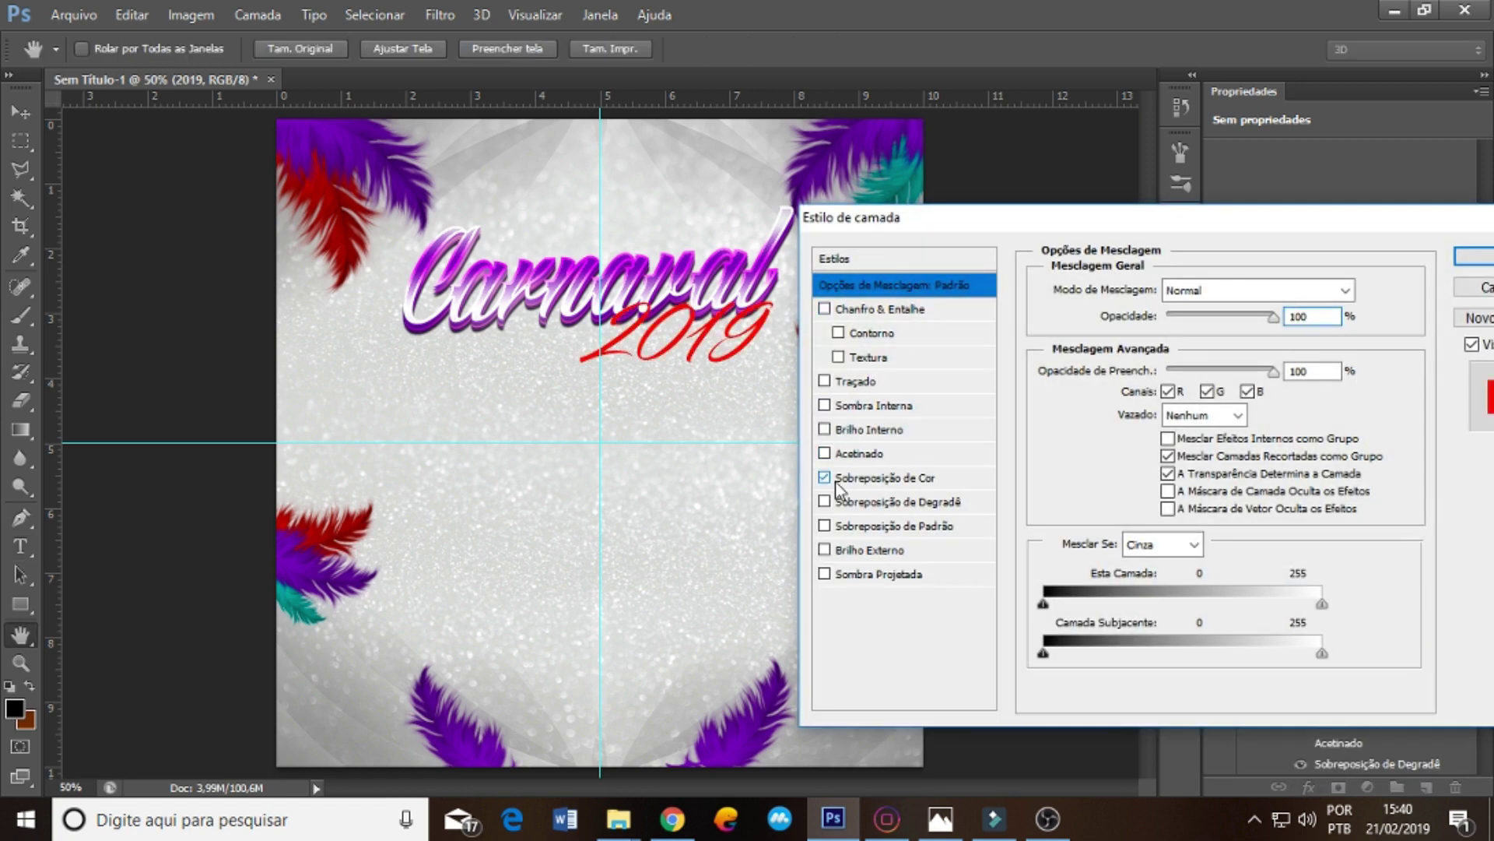
{"action": "left_click", "coordinate": [825, 478]}
{"action": "left_click", "coordinate": [862, 258]}
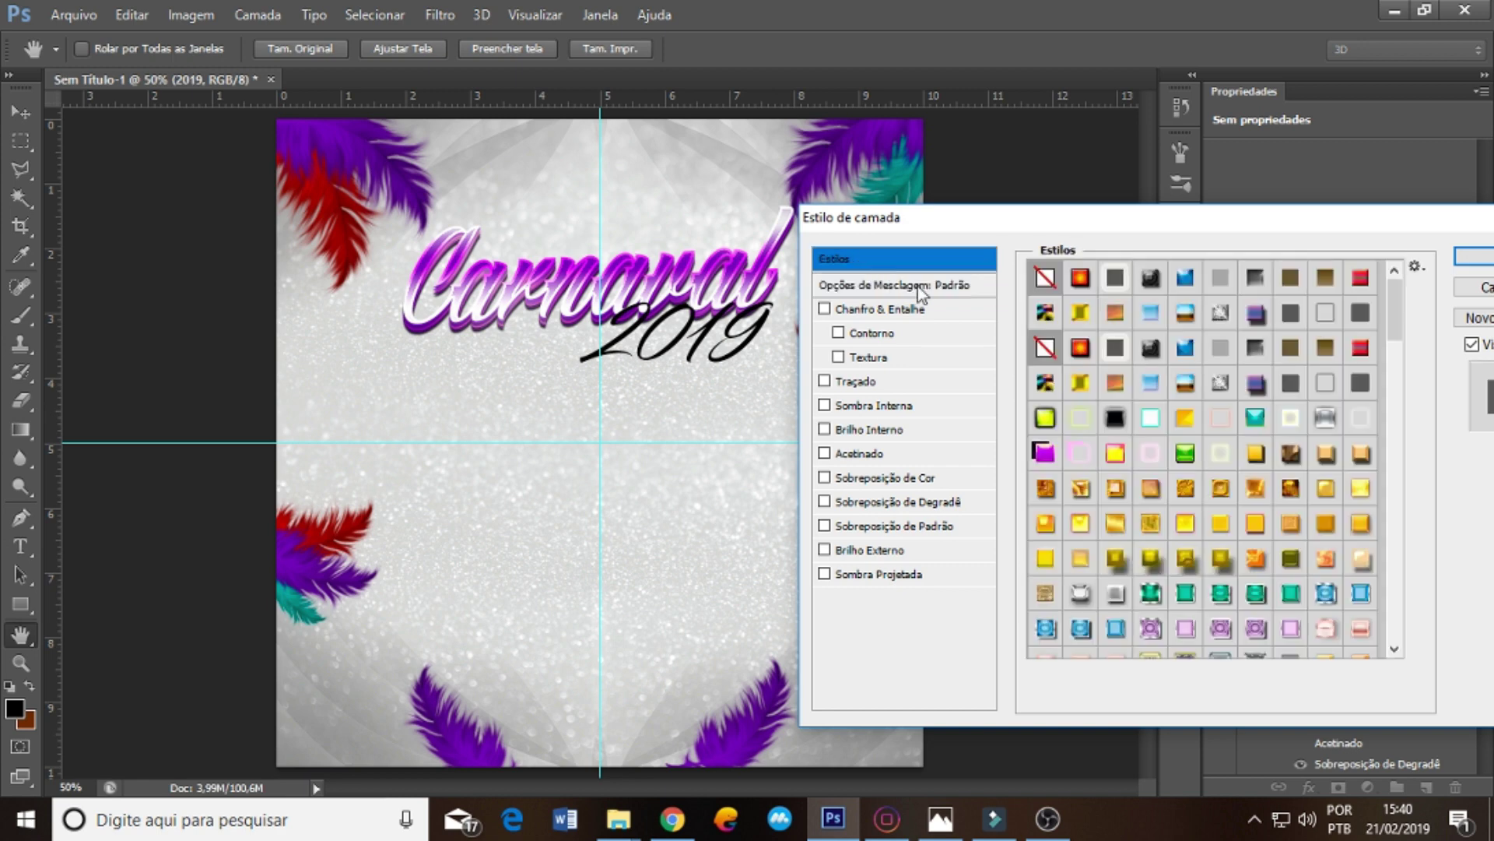
{"action": "left_click", "coordinate": [1333, 426]}
{"action": "left_click", "coordinate": [825, 429]}
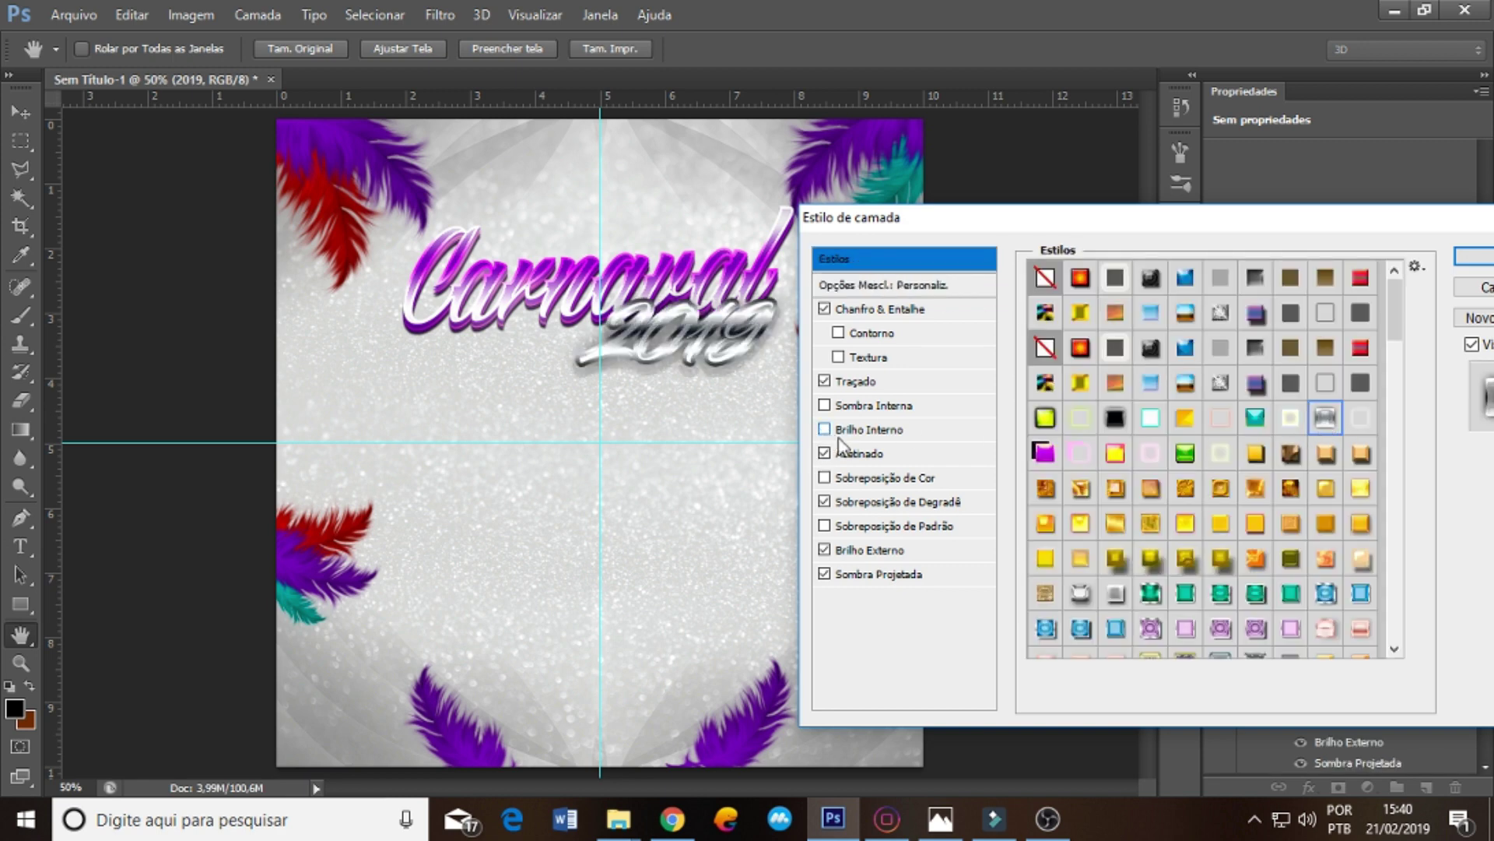
{"action": "left_click", "coordinate": [824, 549]}
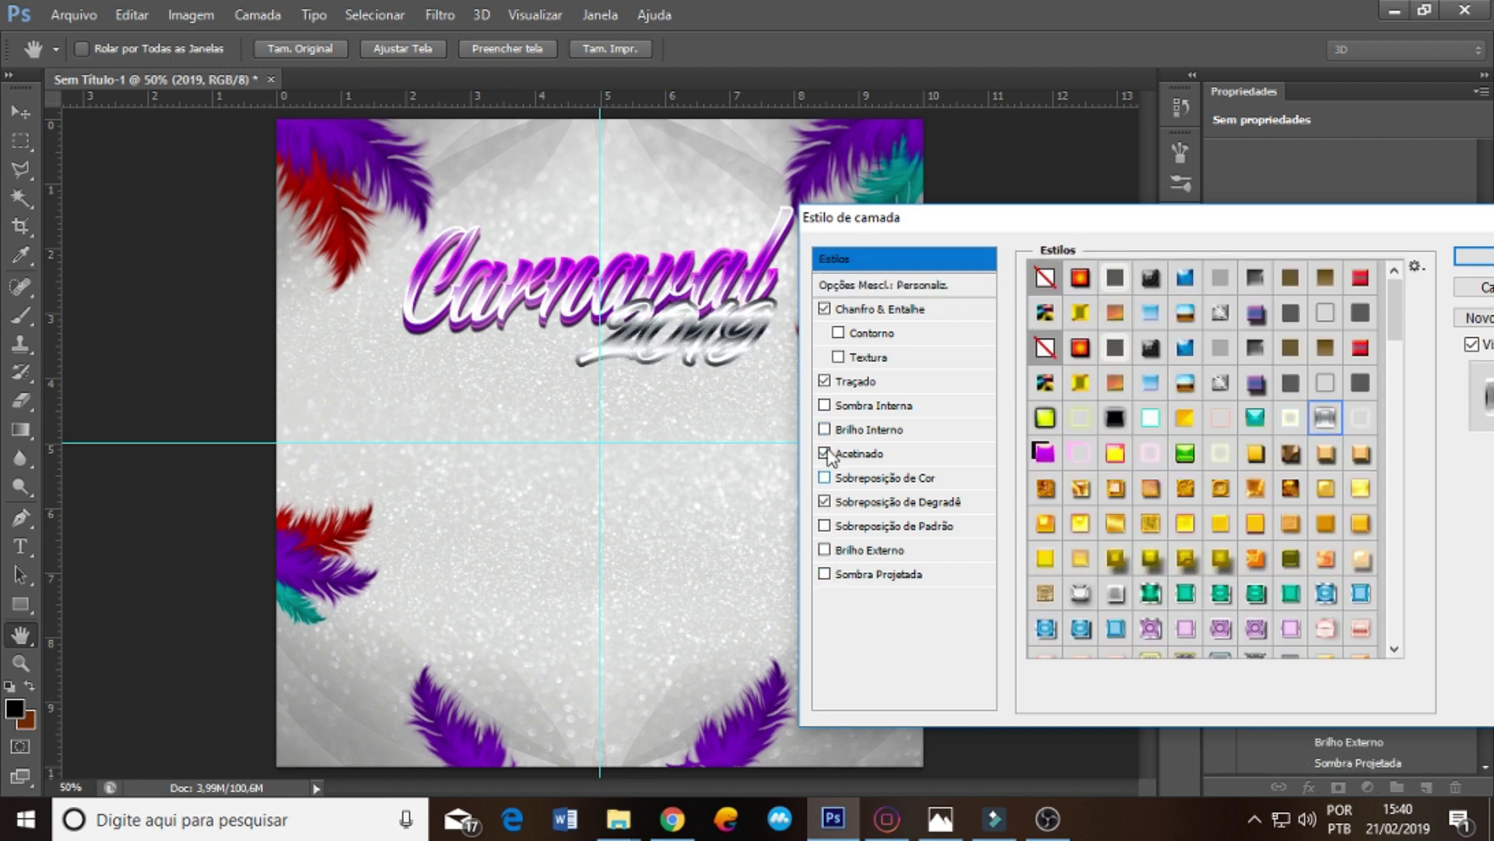
{"action": "left_click", "coordinate": [825, 381]}
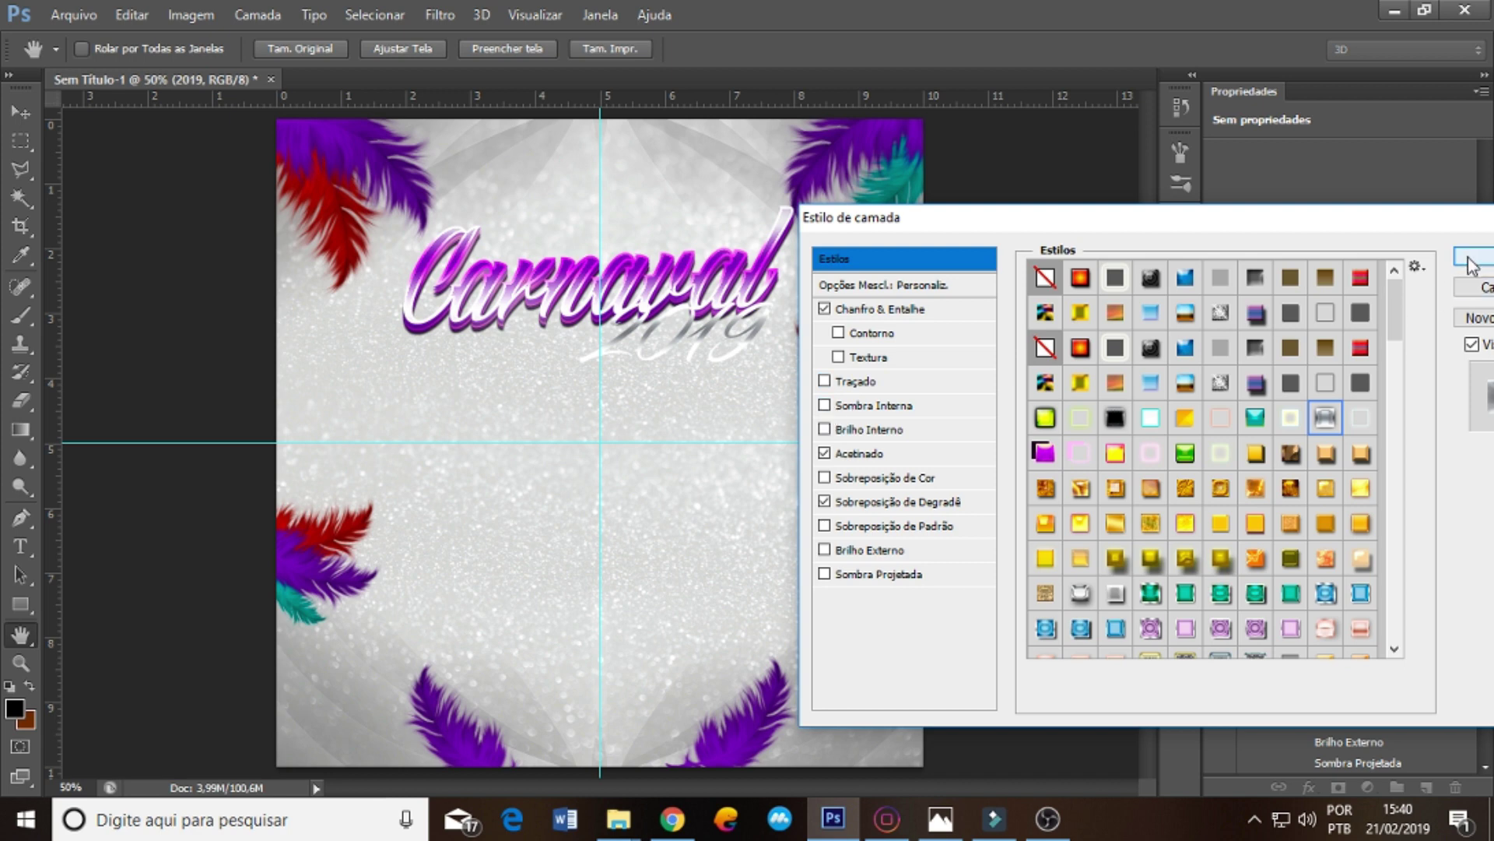
- Add a Color Overlay in purple sampled from a feather, blended in Cor mode
{"action": "left_click", "coordinate": [827, 478]}
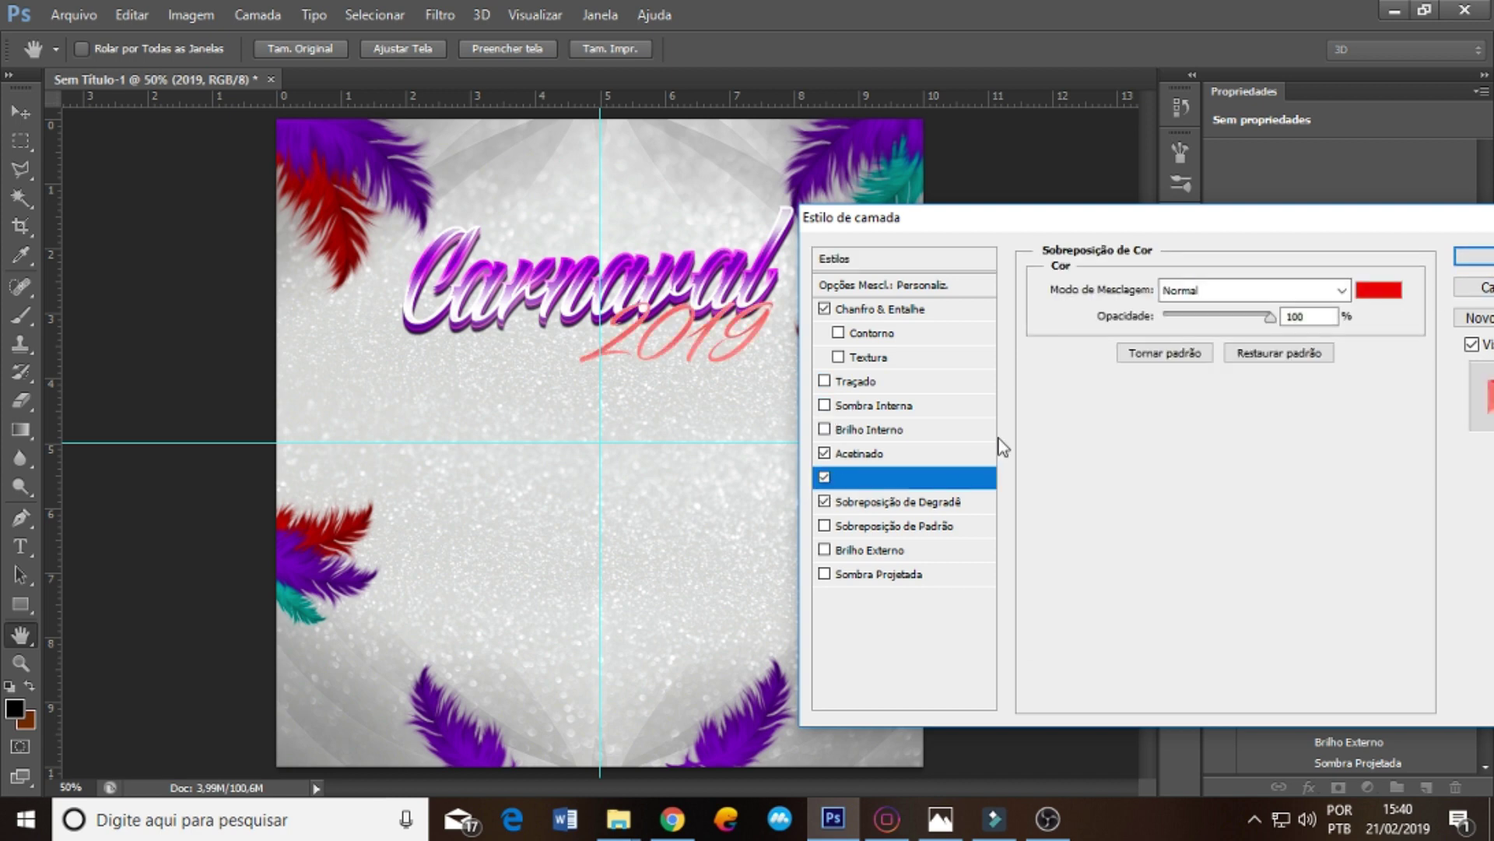
{"action": "left_click", "coordinate": [1379, 292]}
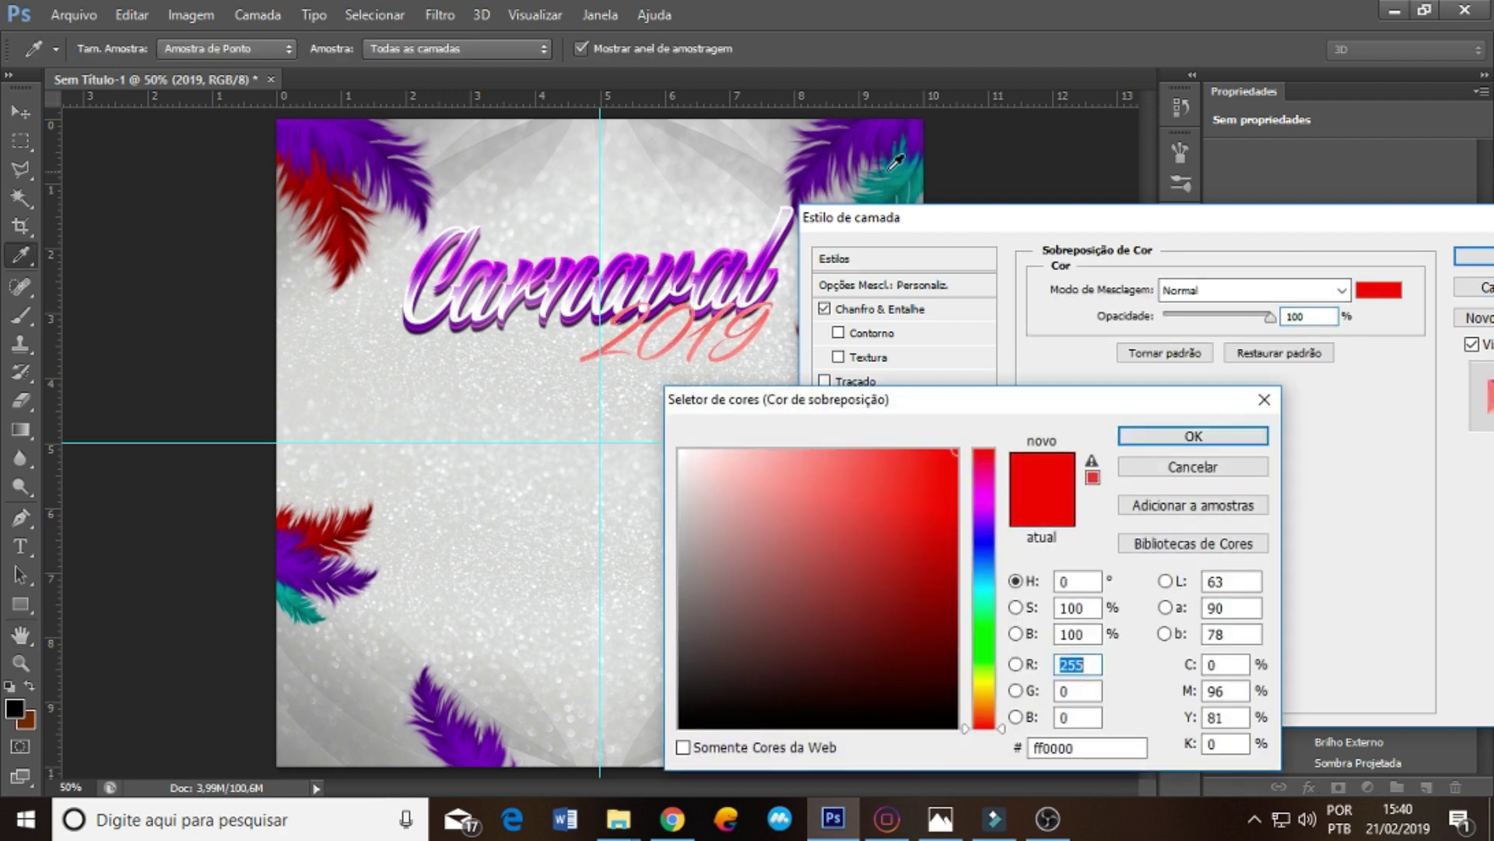
{"action": "left_click", "coordinate": [873, 155]}
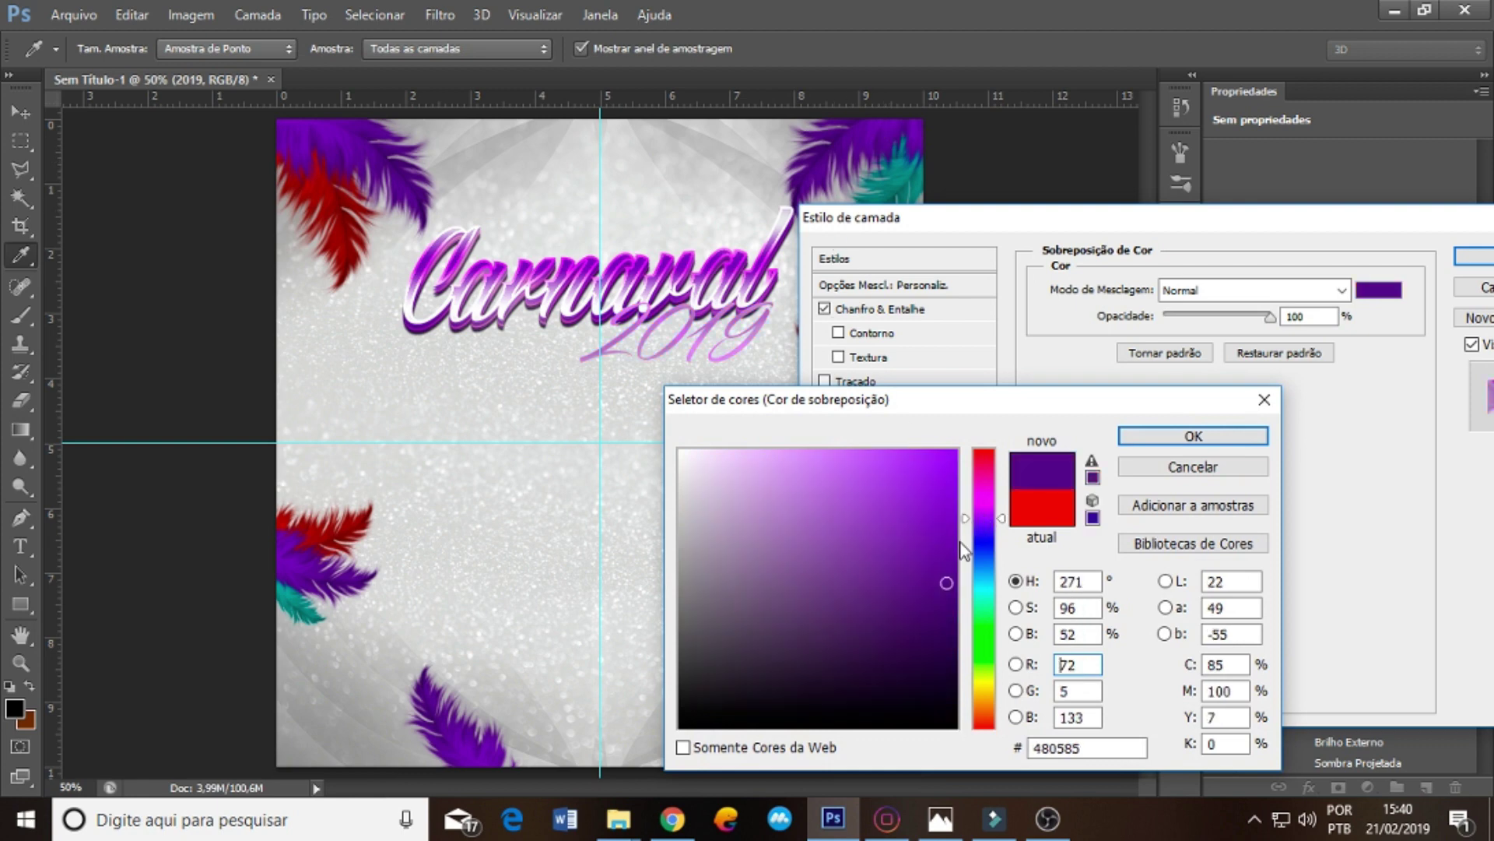
{"action": "left_click", "coordinate": [1193, 436]}
{"action": "left_click", "coordinate": [1250, 290]}
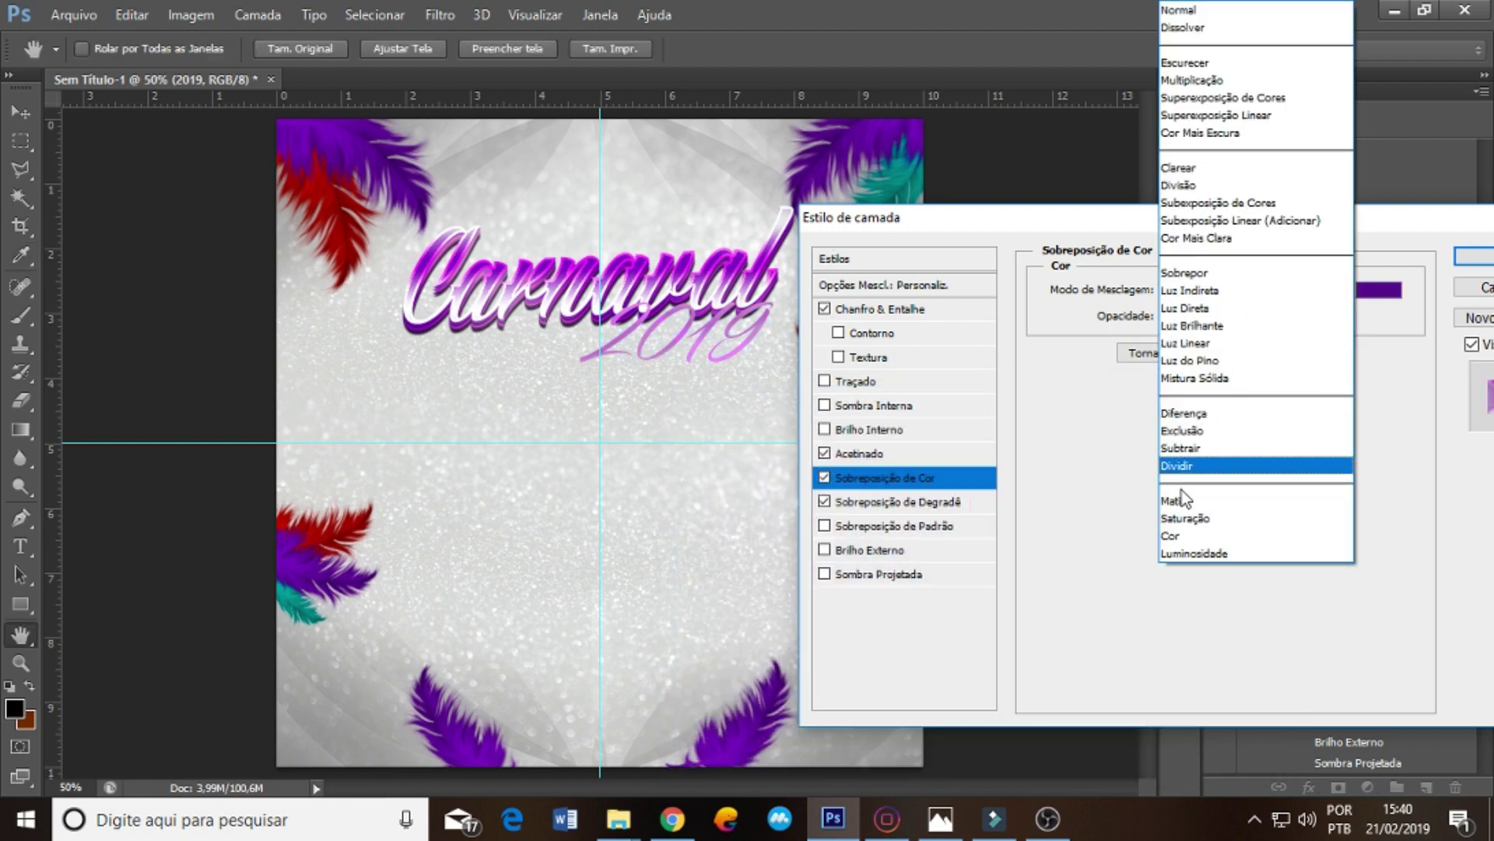
{"action": "left_click", "coordinate": [1193, 538]}
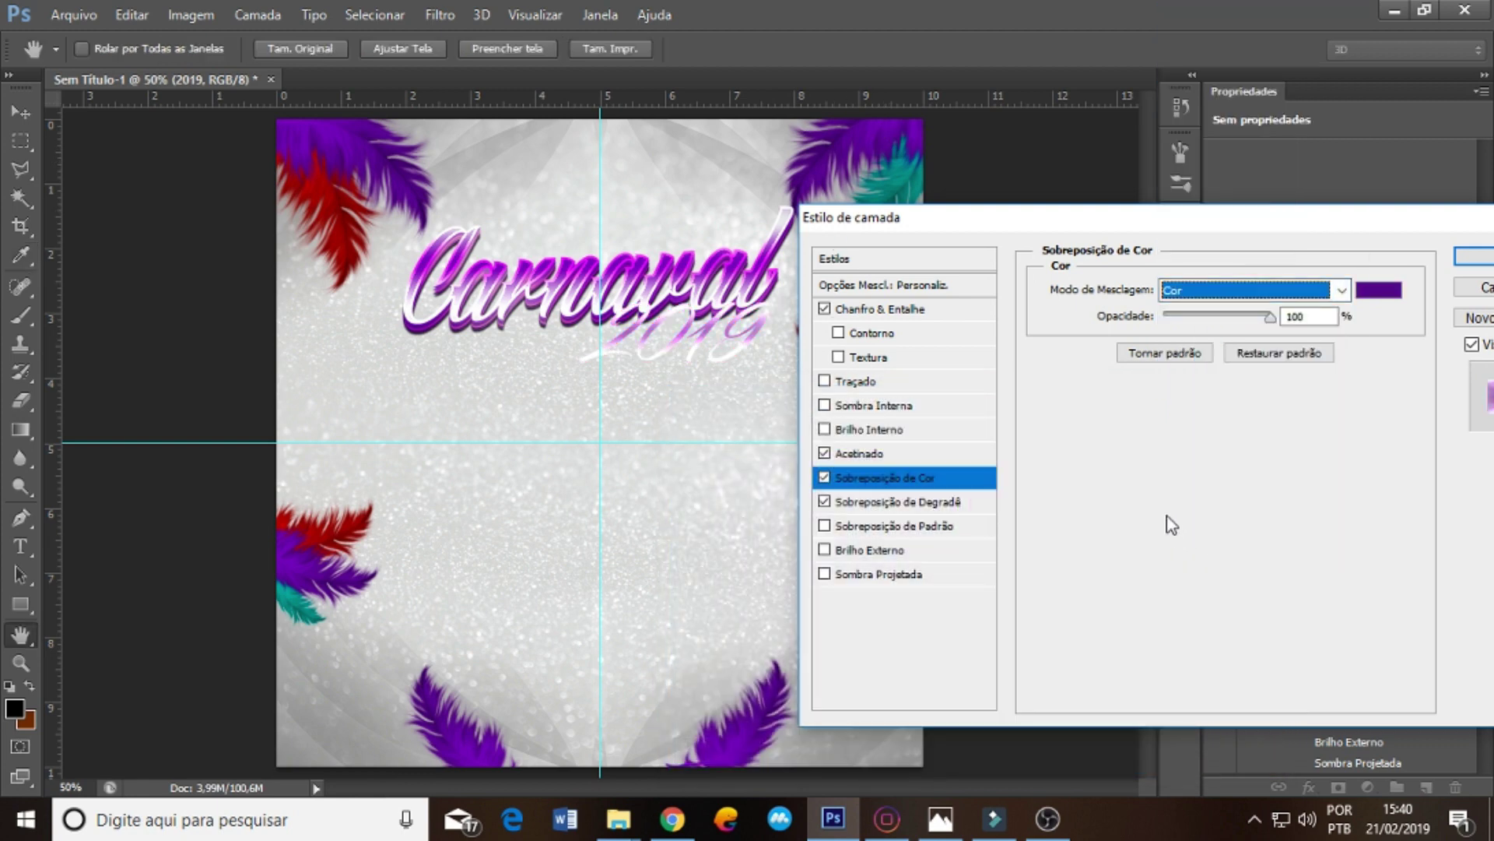
{"action": "left_click", "coordinate": [1471, 257]}
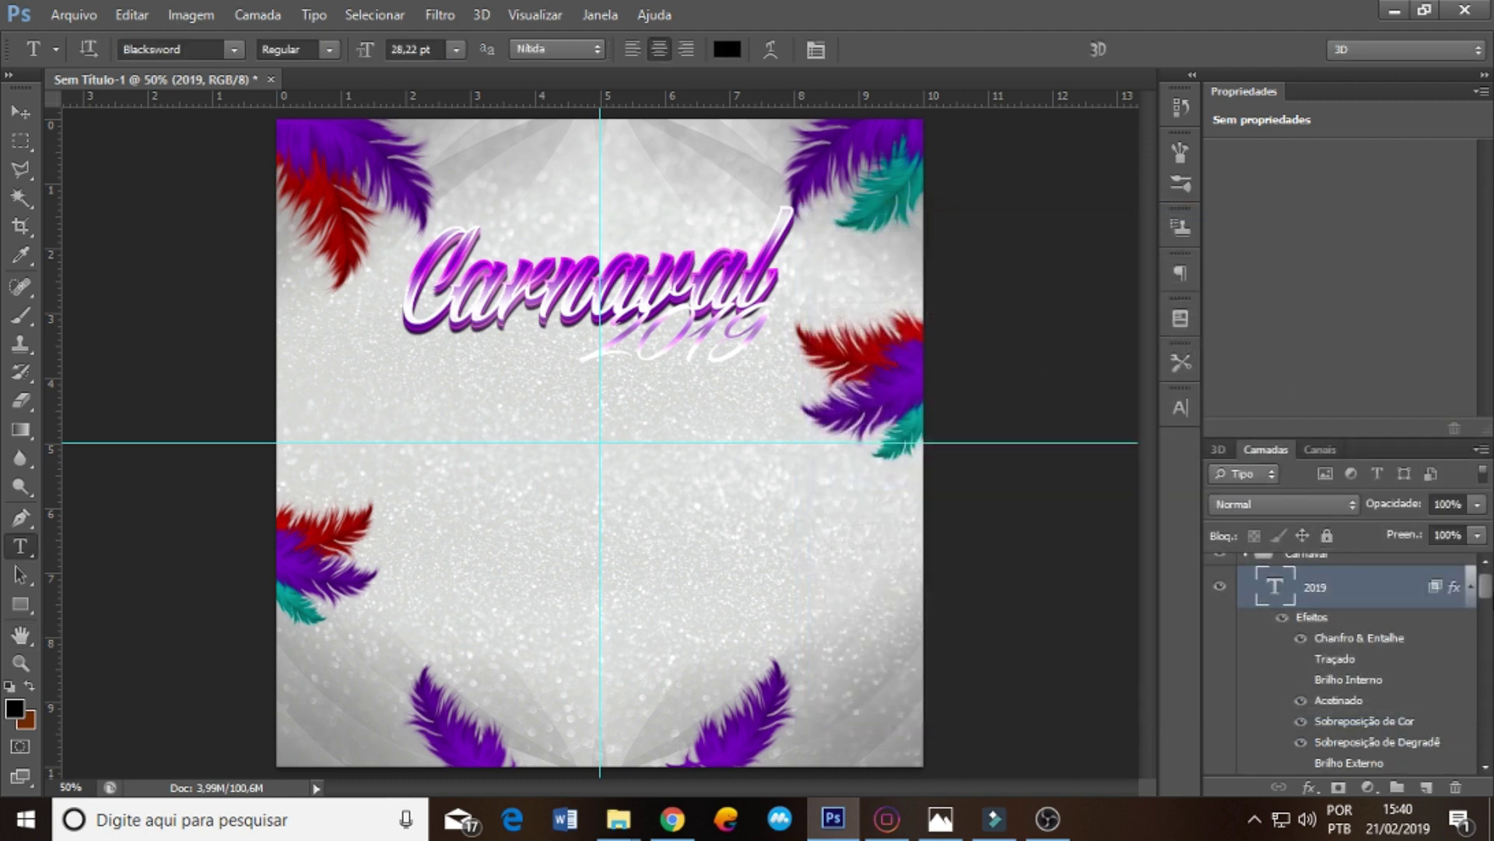
- Duplicate 2019 and give the original the gold style preset without its drop shadow
{"action": "key", "text": "ctrl+j"}
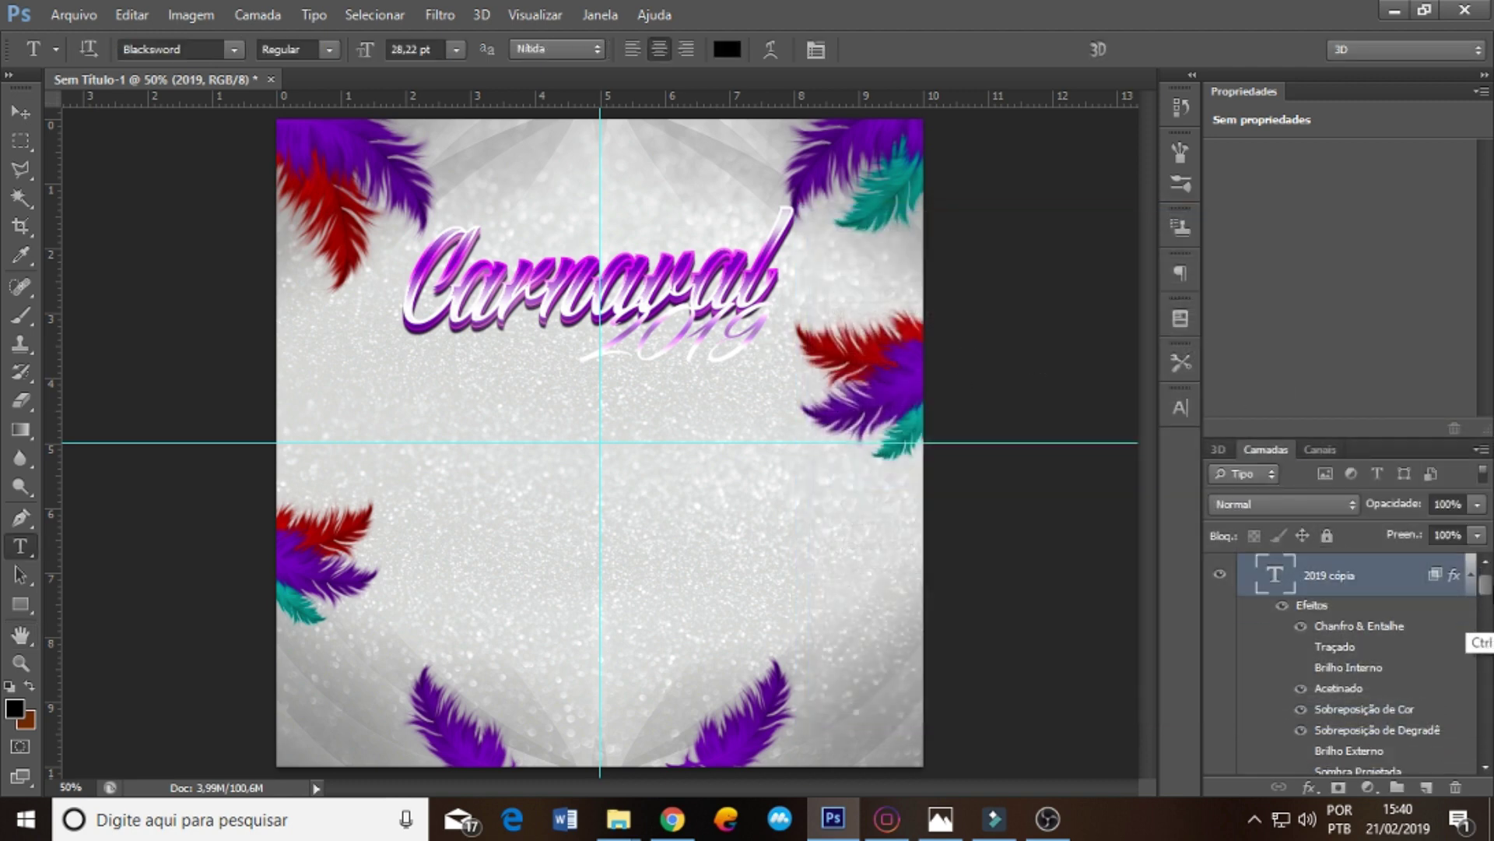
{"action": "left_click_drag", "start_coordinate": [1488, 595], "coordinate": [1486, 622]}
{"action": "left_click", "coordinate": [1357, 648]}
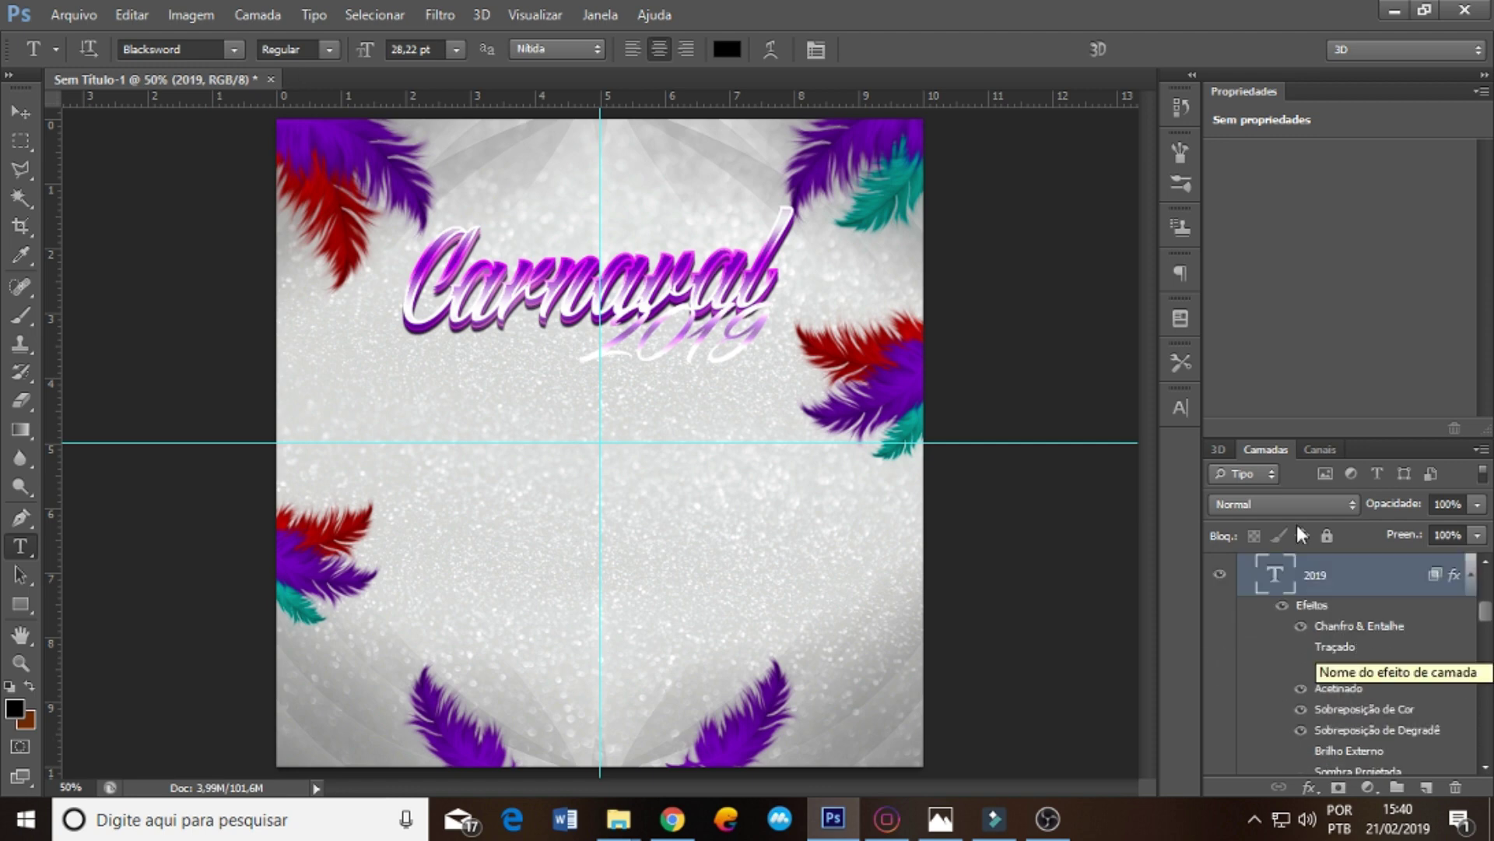
{"action": "double_click", "coordinate": [1315, 605]}
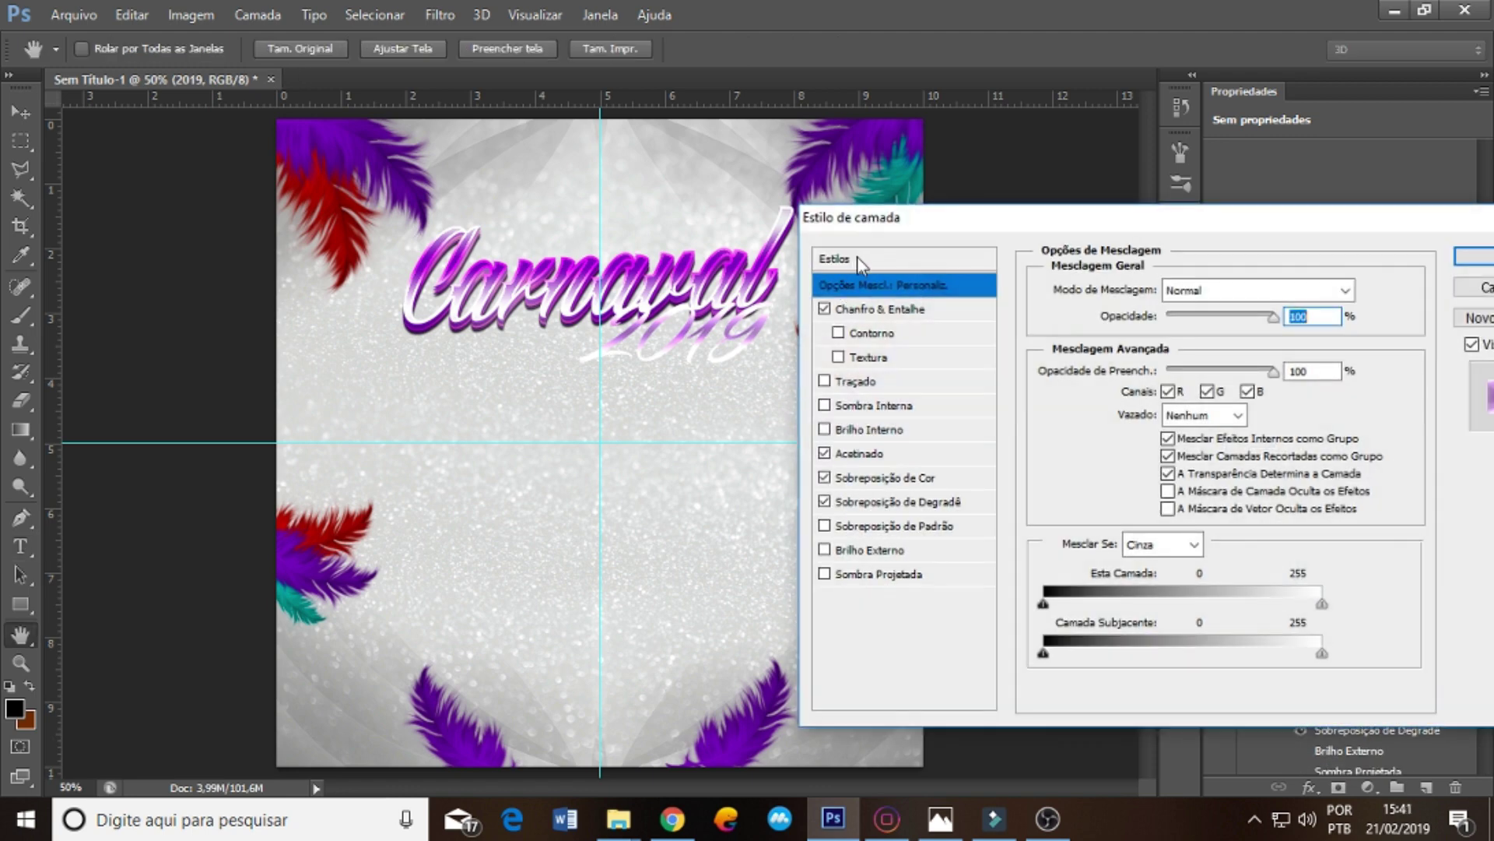
{"action": "left_click", "coordinate": [864, 261]}
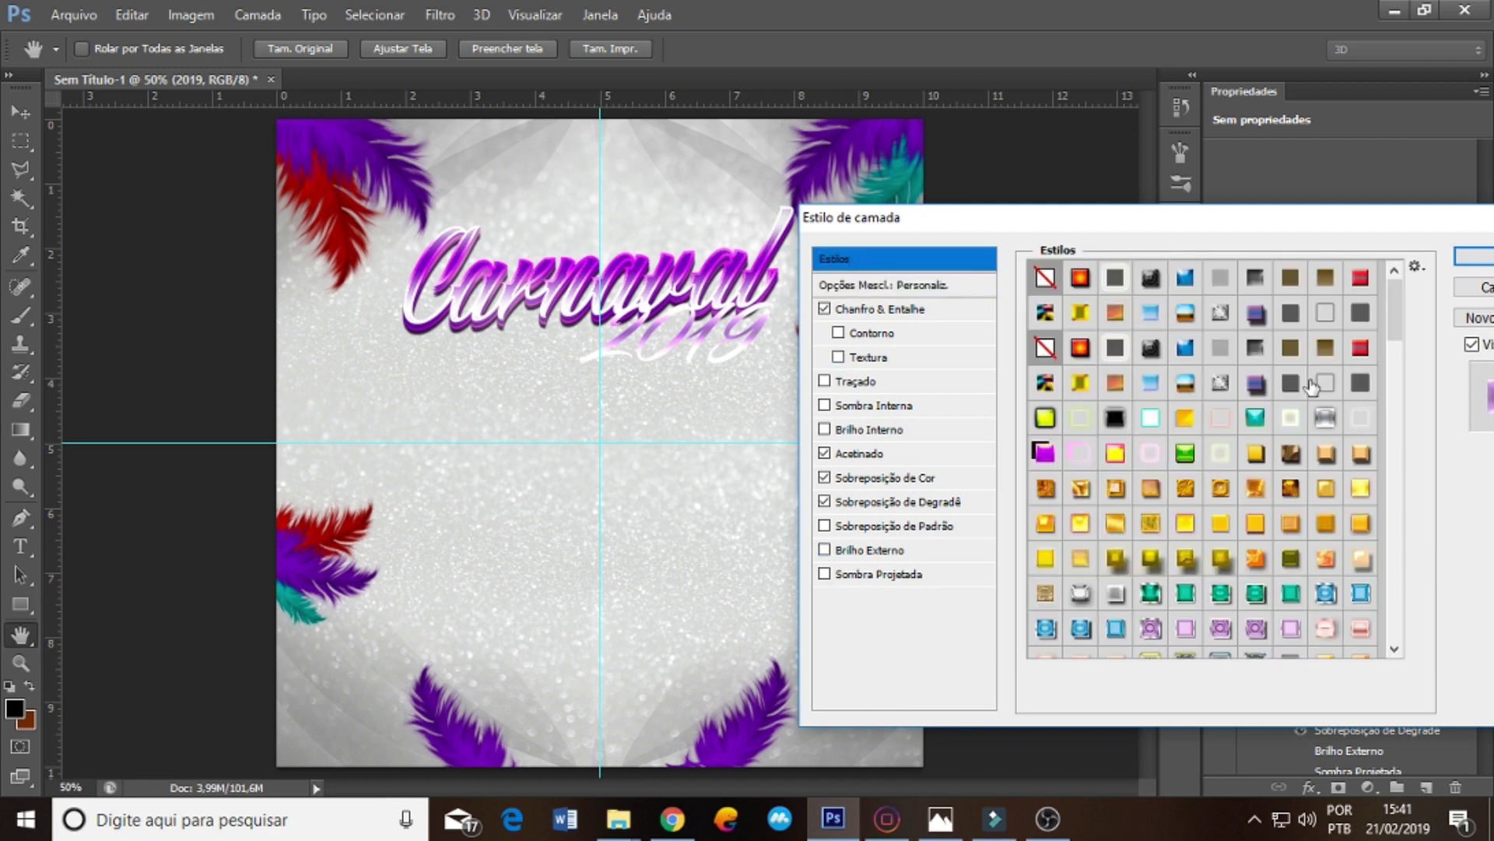
{"action": "left_click", "coordinate": [1325, 524]}
{"action": "left_click", "coordinate": [825, 576]}
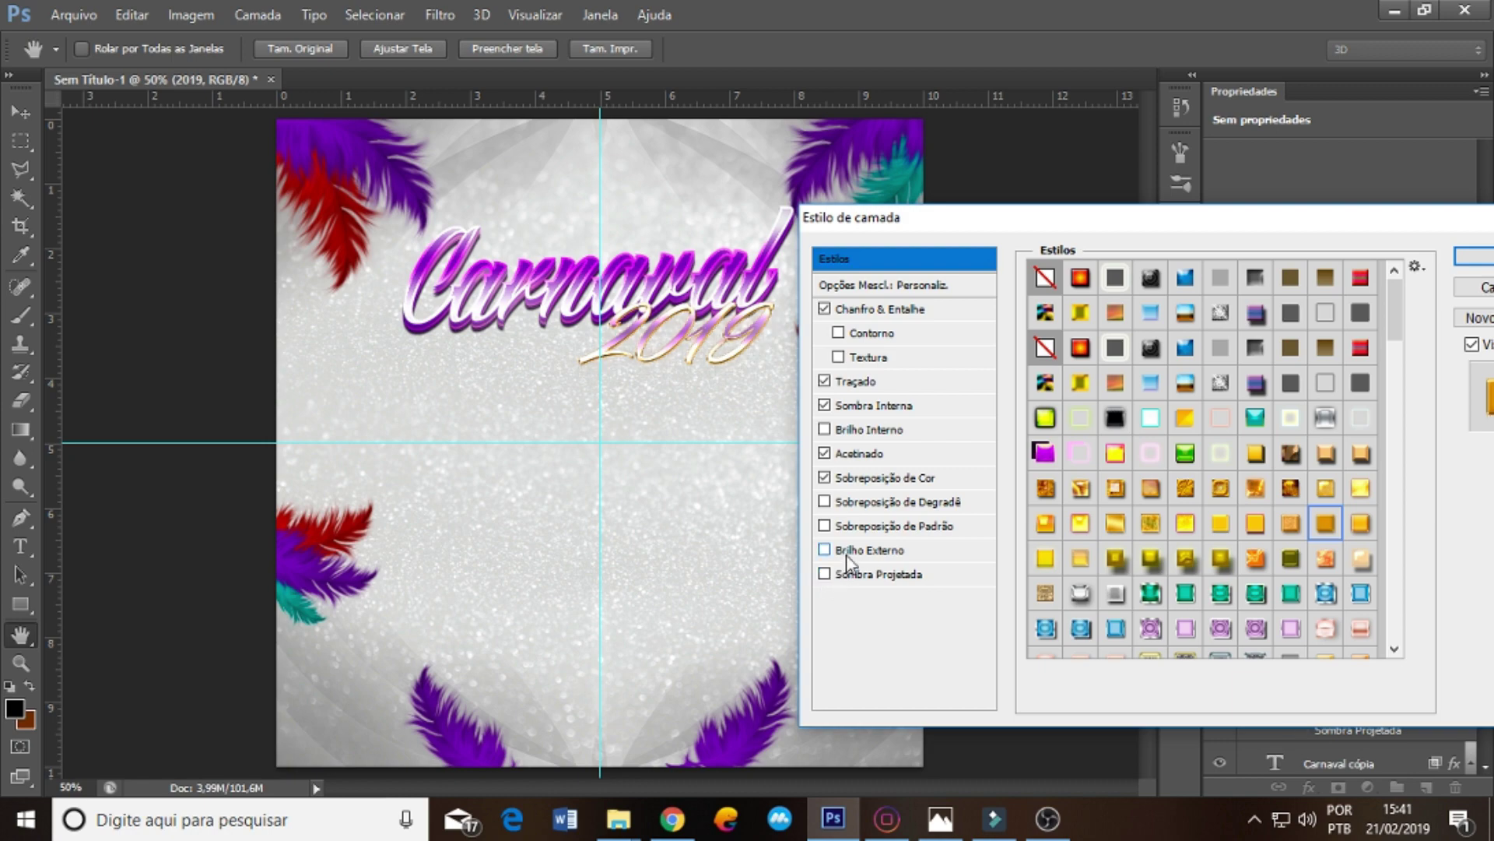
{"action": "left_click", "coordinate": [1474, 256]}
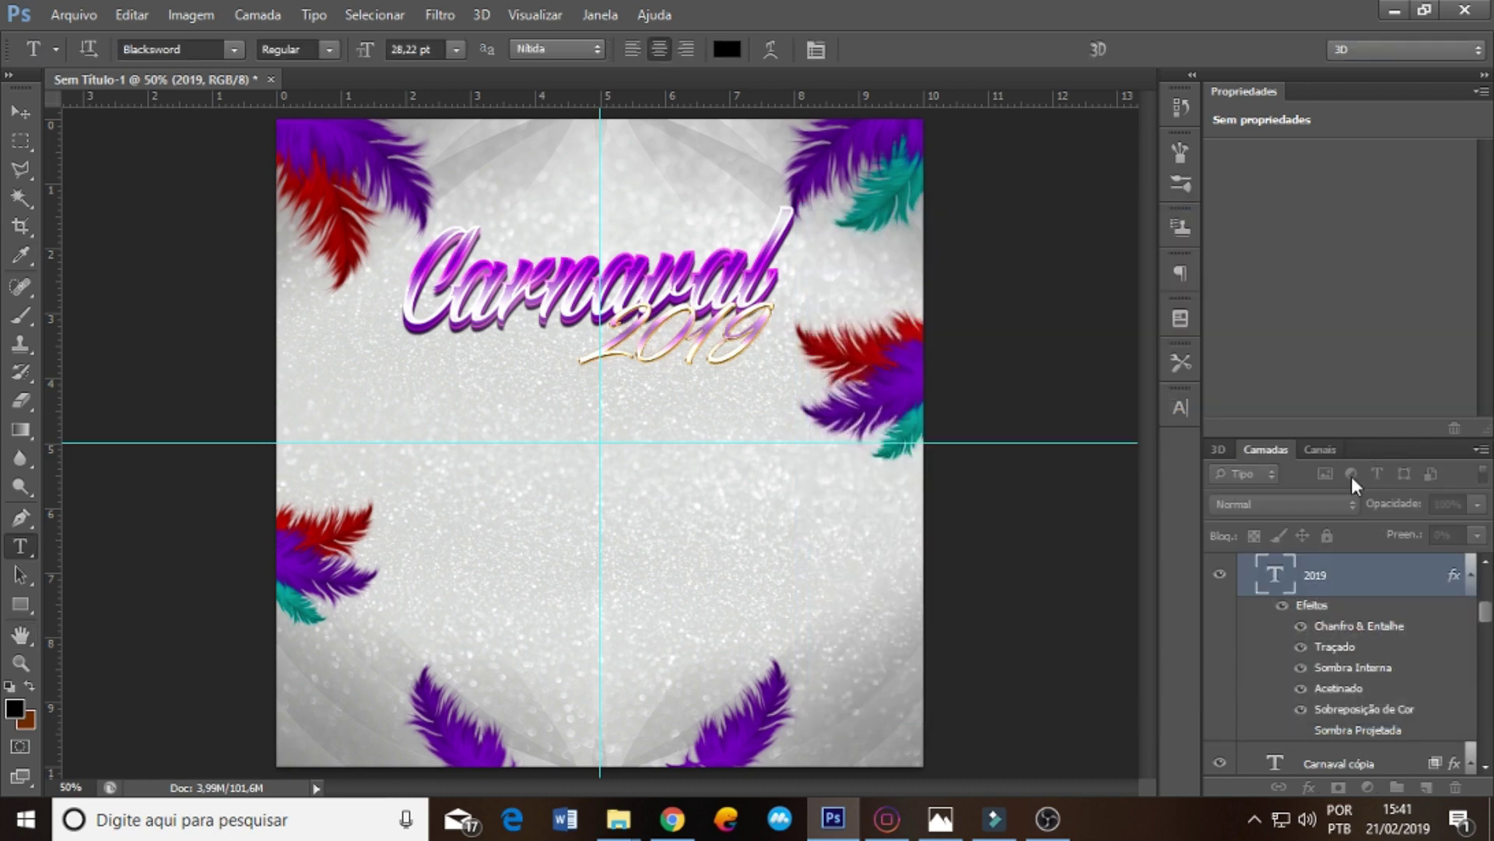
- Recolour the original 2019's stroke and color overlay to purple sampled from a feather
{"action": "double_click", "coordinate": [1377, 637]}
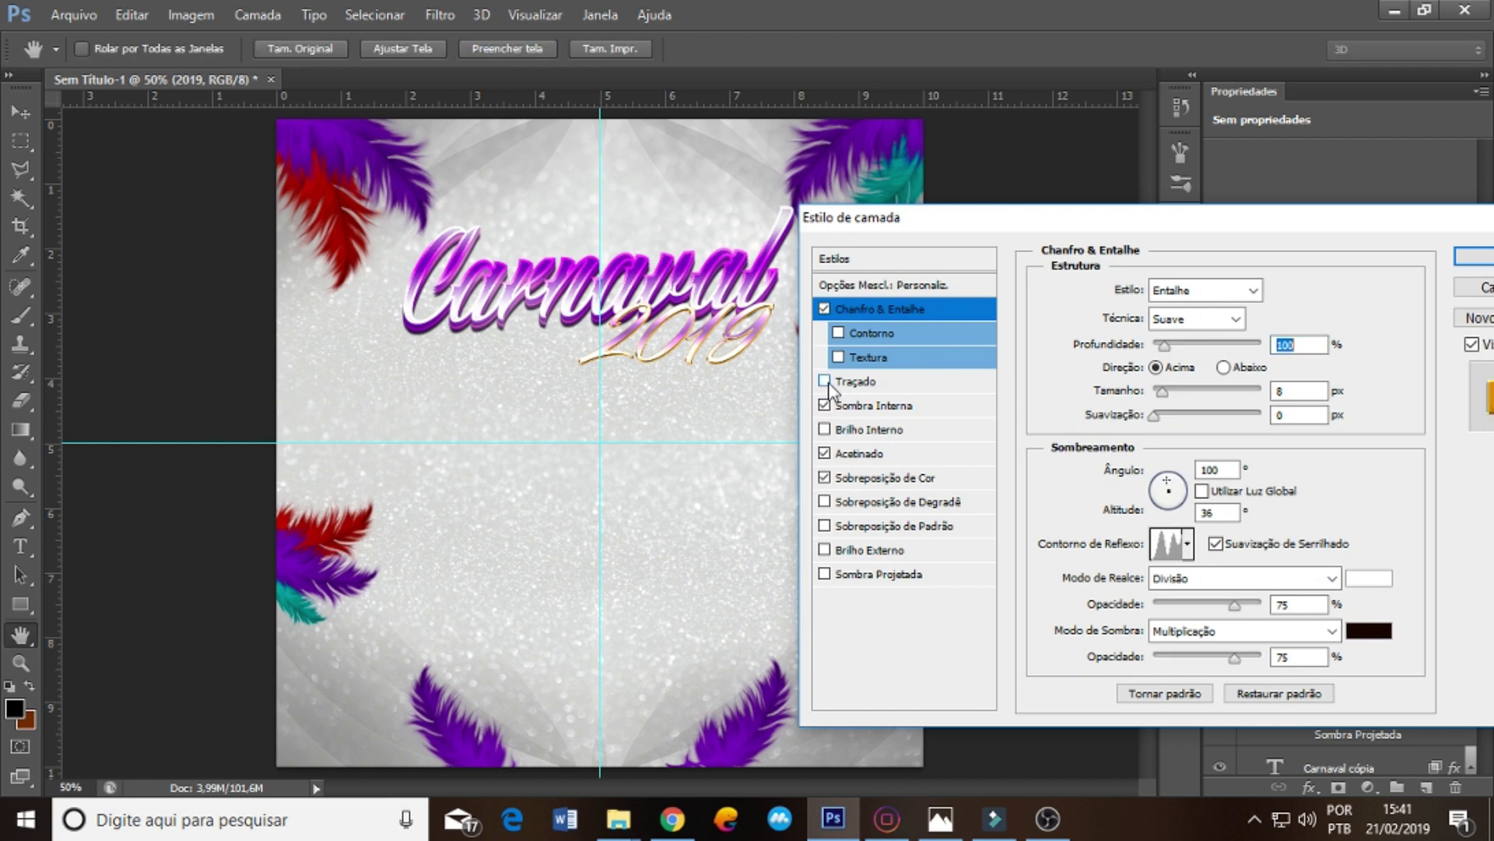
{"action": "left_click", "coordinate": [856, 381]}
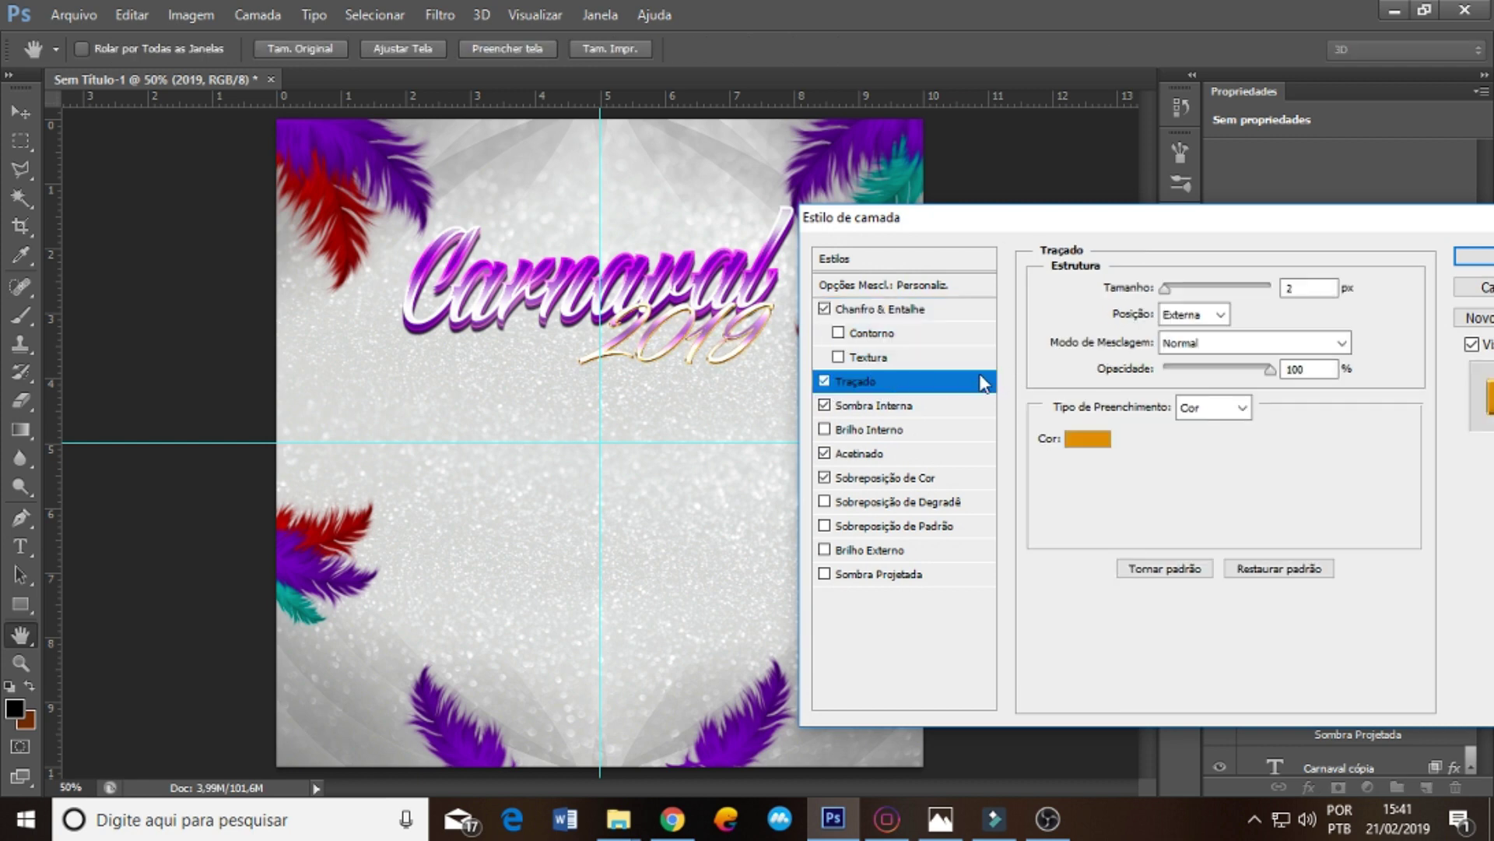
{"action": "left_click", "coordinate": [1084, 536]}
{"action": "left_click", "coordinate": [871, 140]}
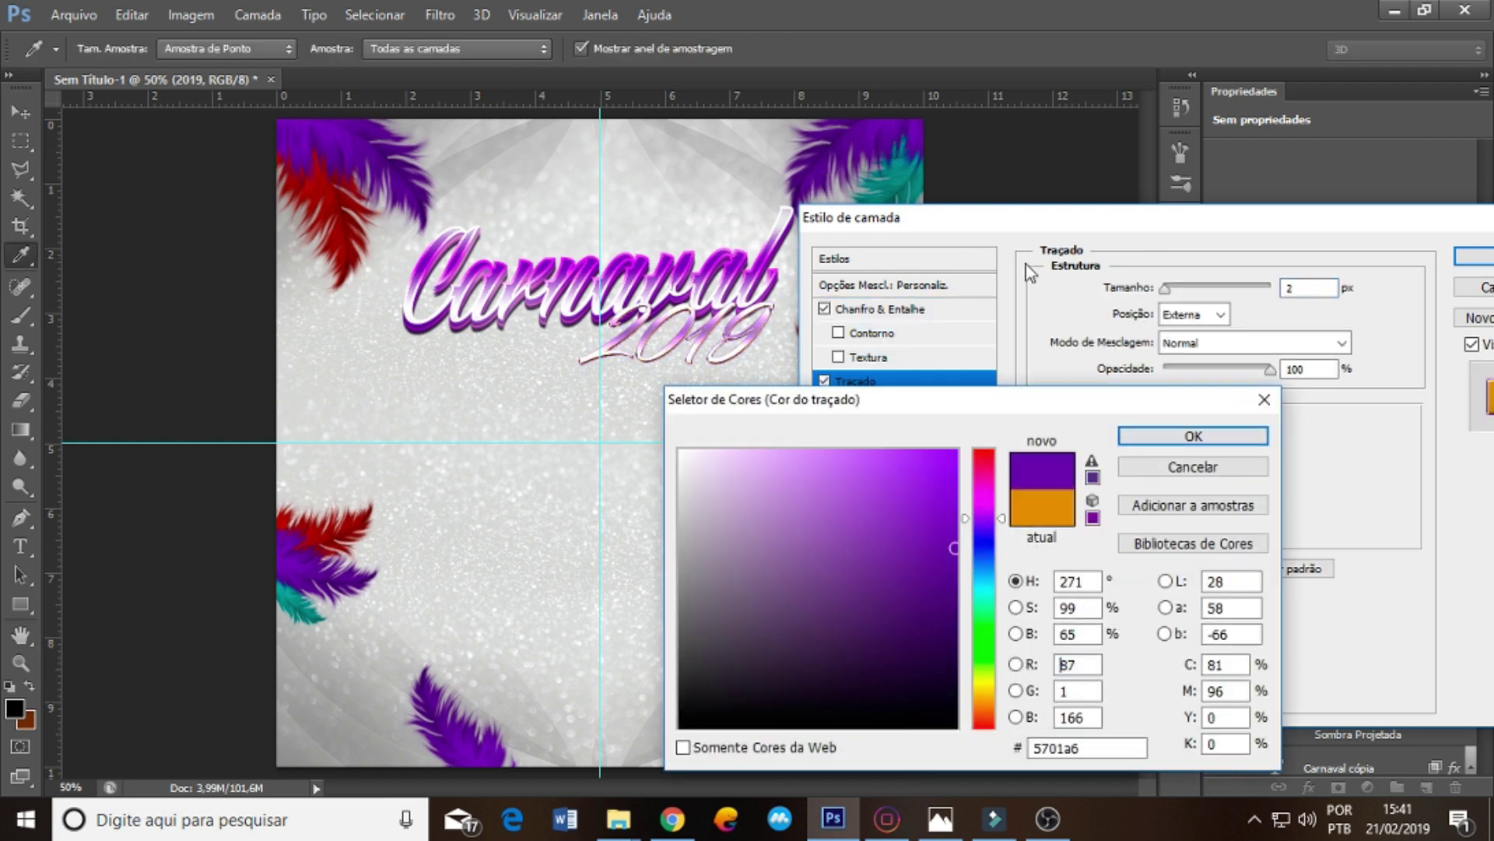
{"action": "left_click", "coordinate": [1193, 436]}
{"action": "left_click", "coordinate": [872, 404]}
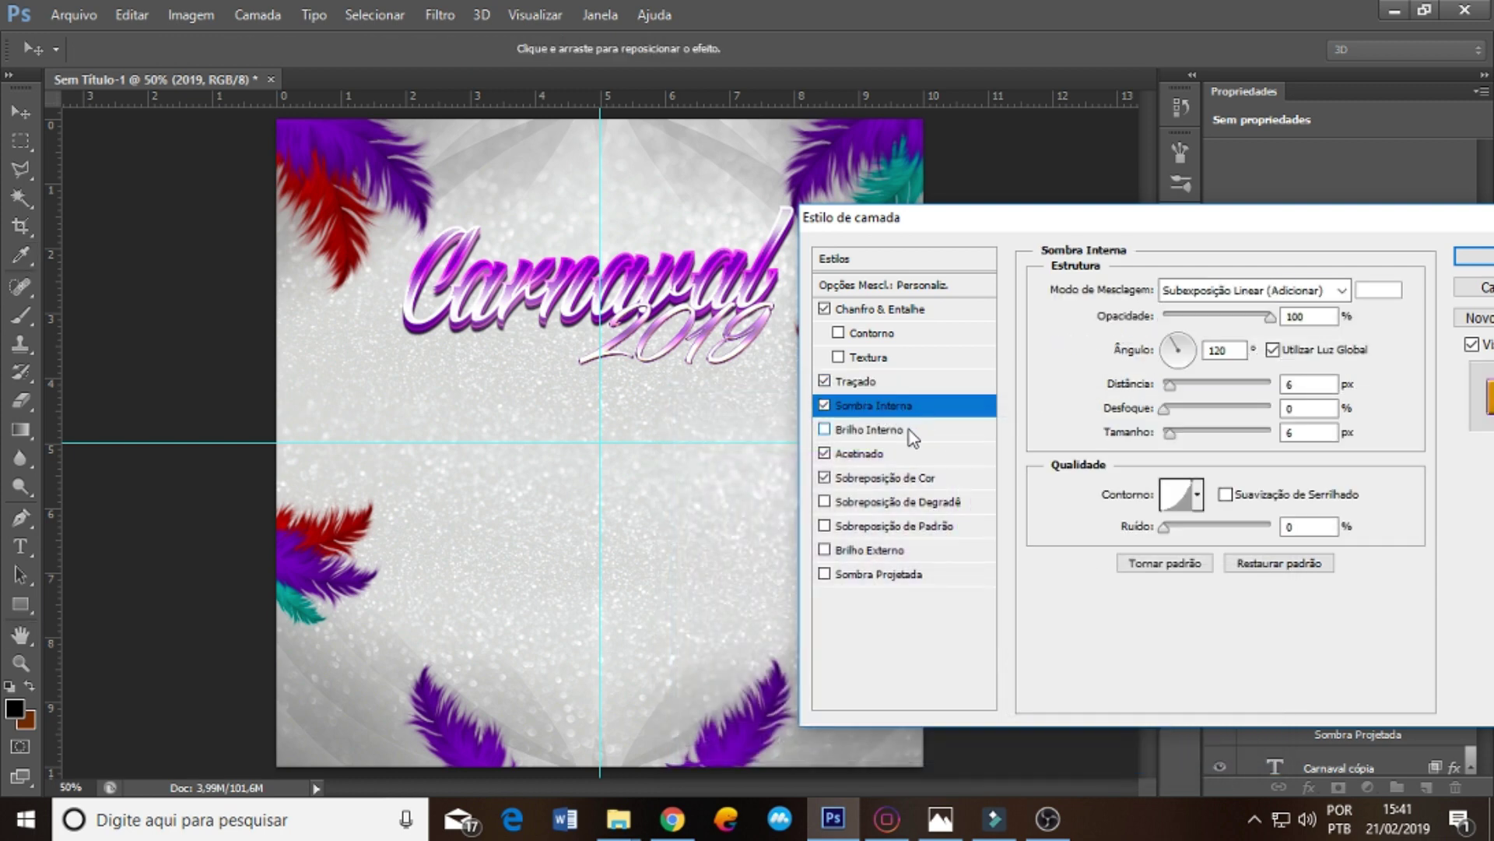
{"action": "left_click", "coordinate": [870, 456]}
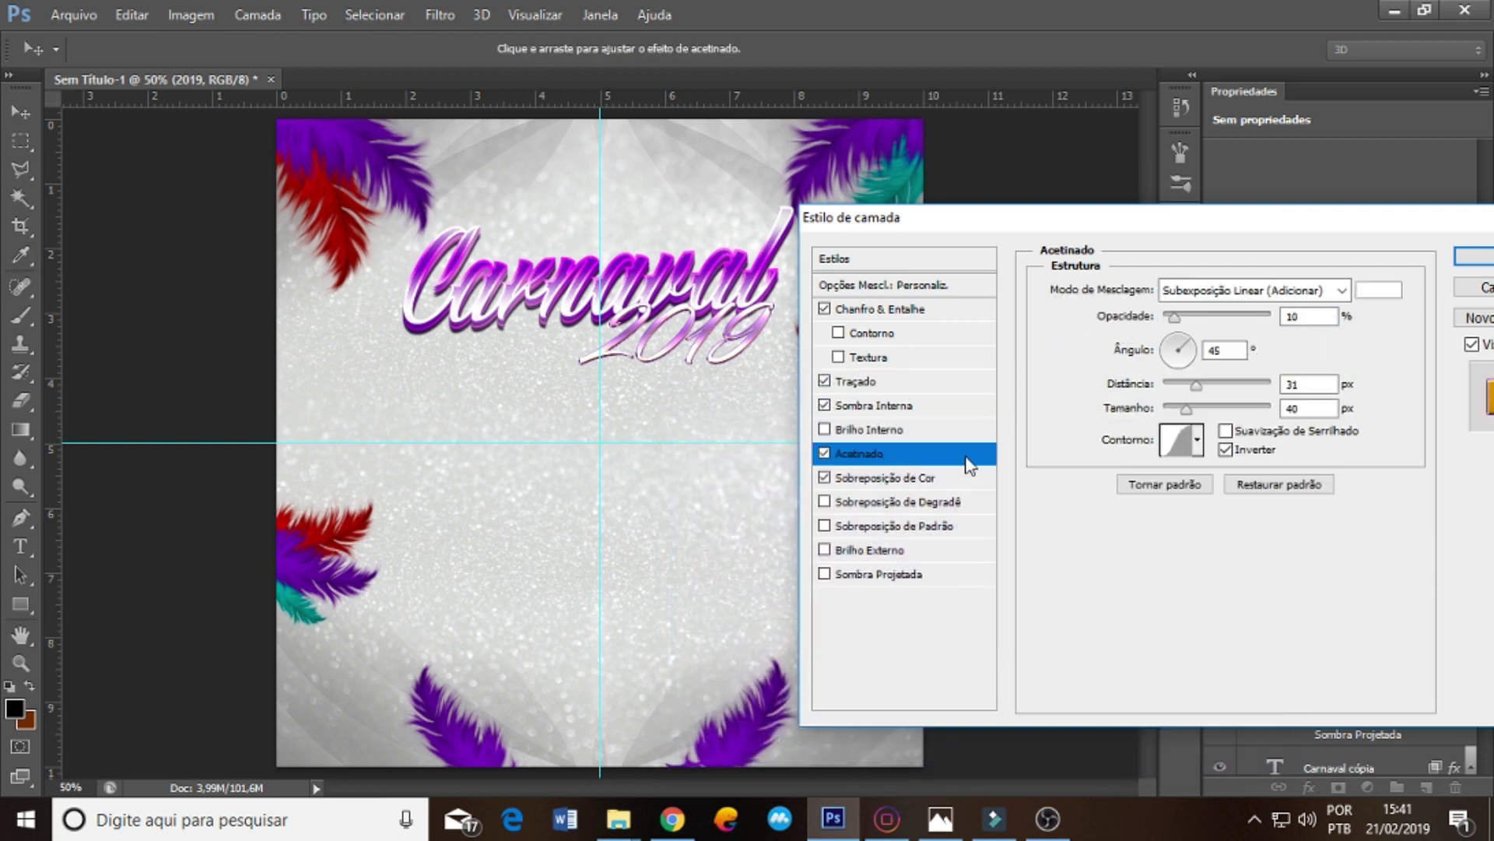
{"action": "left_click", "coordinate": [885, 478]}
{"action": "left_click", "coordinate": [1378, 289]}
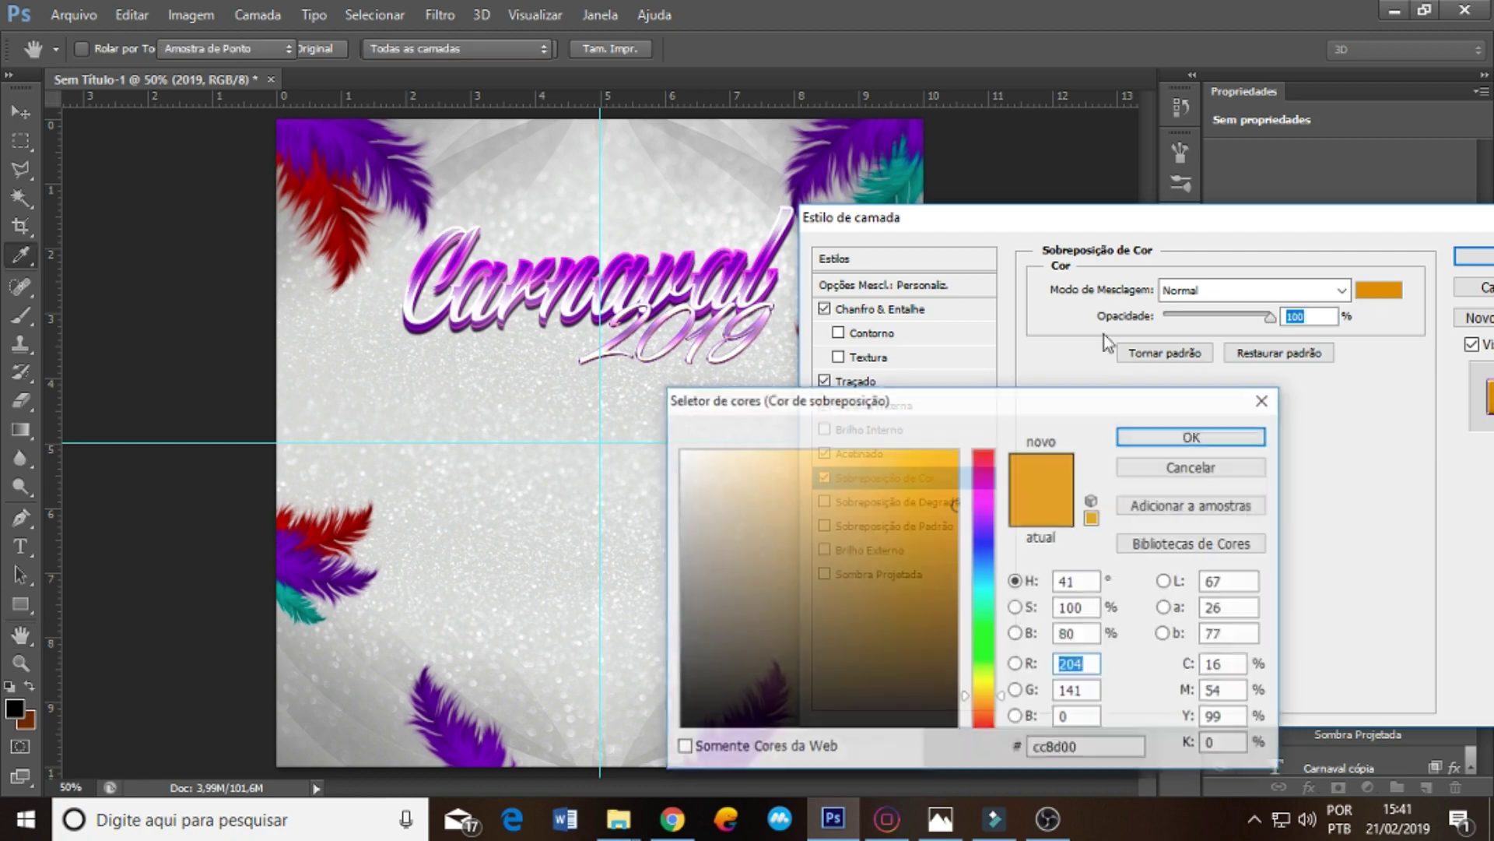
{"action": "left_click", "coordinate": [860, 140]}
{"action": "left_click", "coordinate": [1179, 434]}
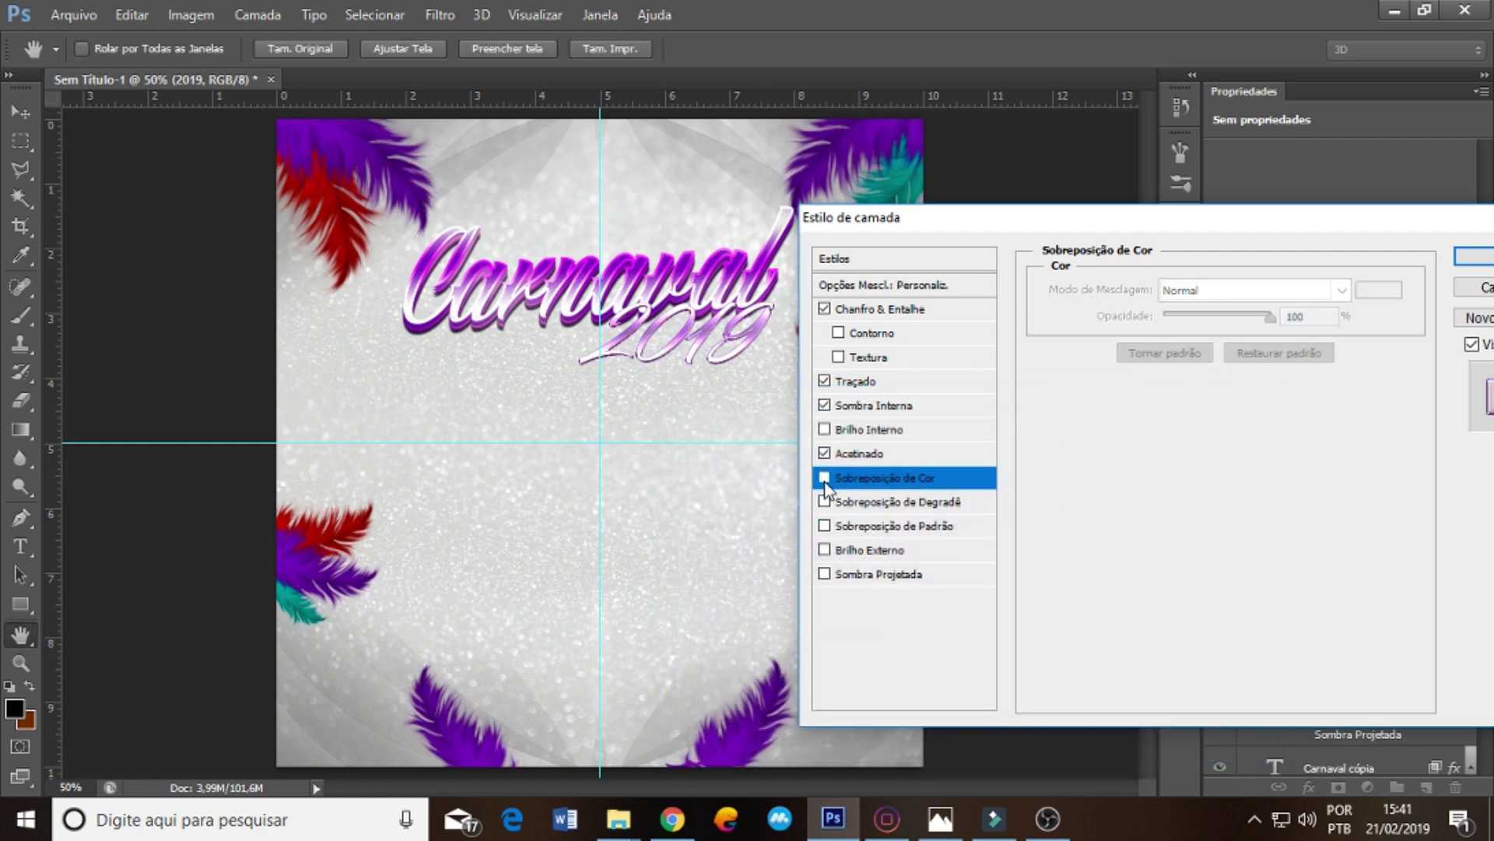
{"action": "left_click", "coordinate": [1473, 257]}
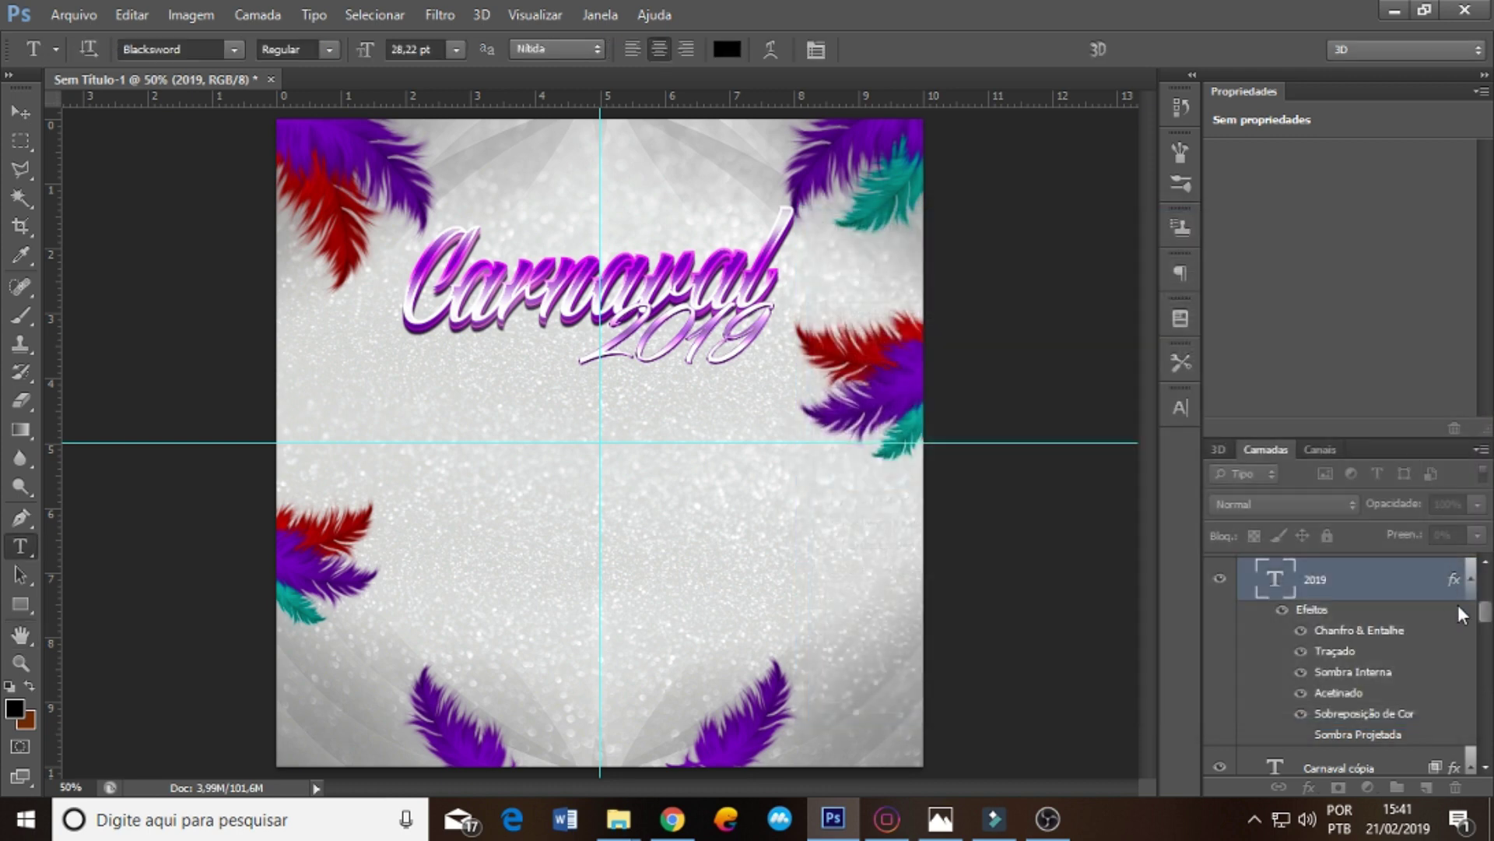
- Make two more copies of 2019 and put the 2019 cópia layer into its own group
{"action": "left_click_drag", "start_coordinate": [1485, 613], "coordinate": [1486, 623]}
{"action": "key", "text": "ctrl+j"}
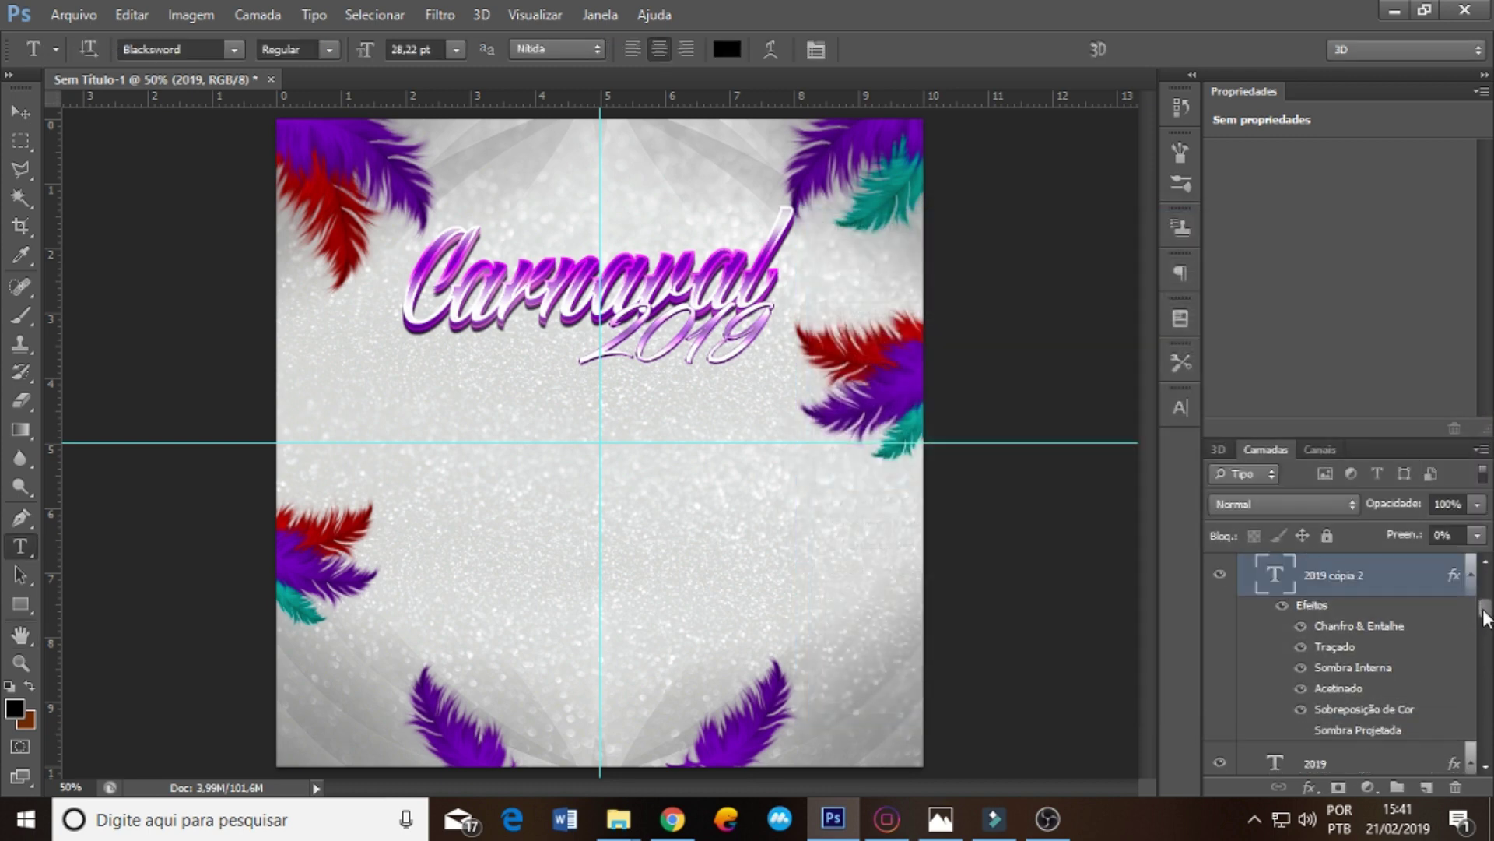
{"action": "left_click", "coordinate": [1362, 619]}
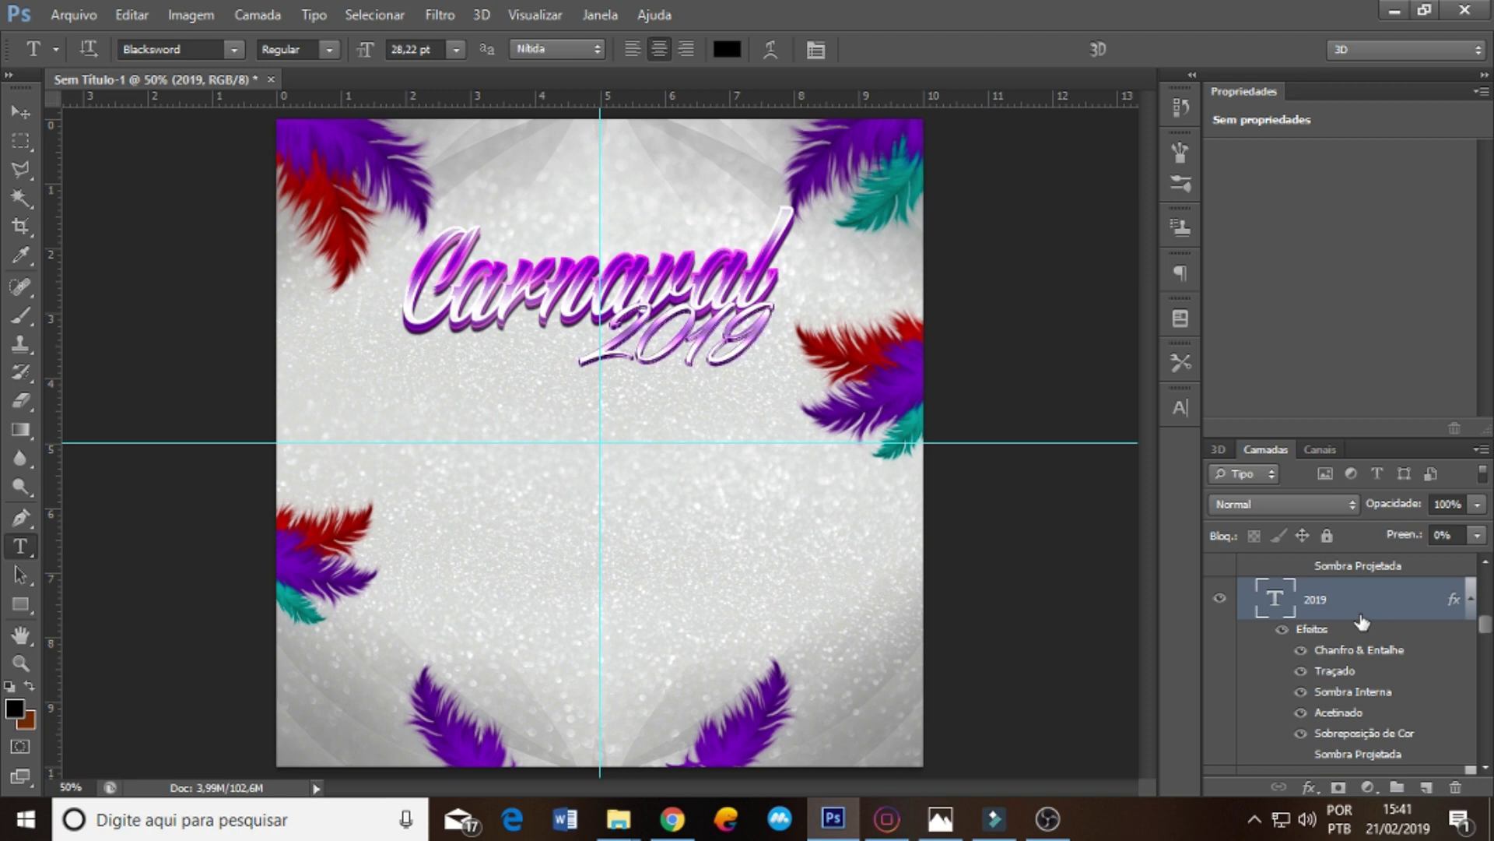
{"action": "key", "text": "ctrl+j"}
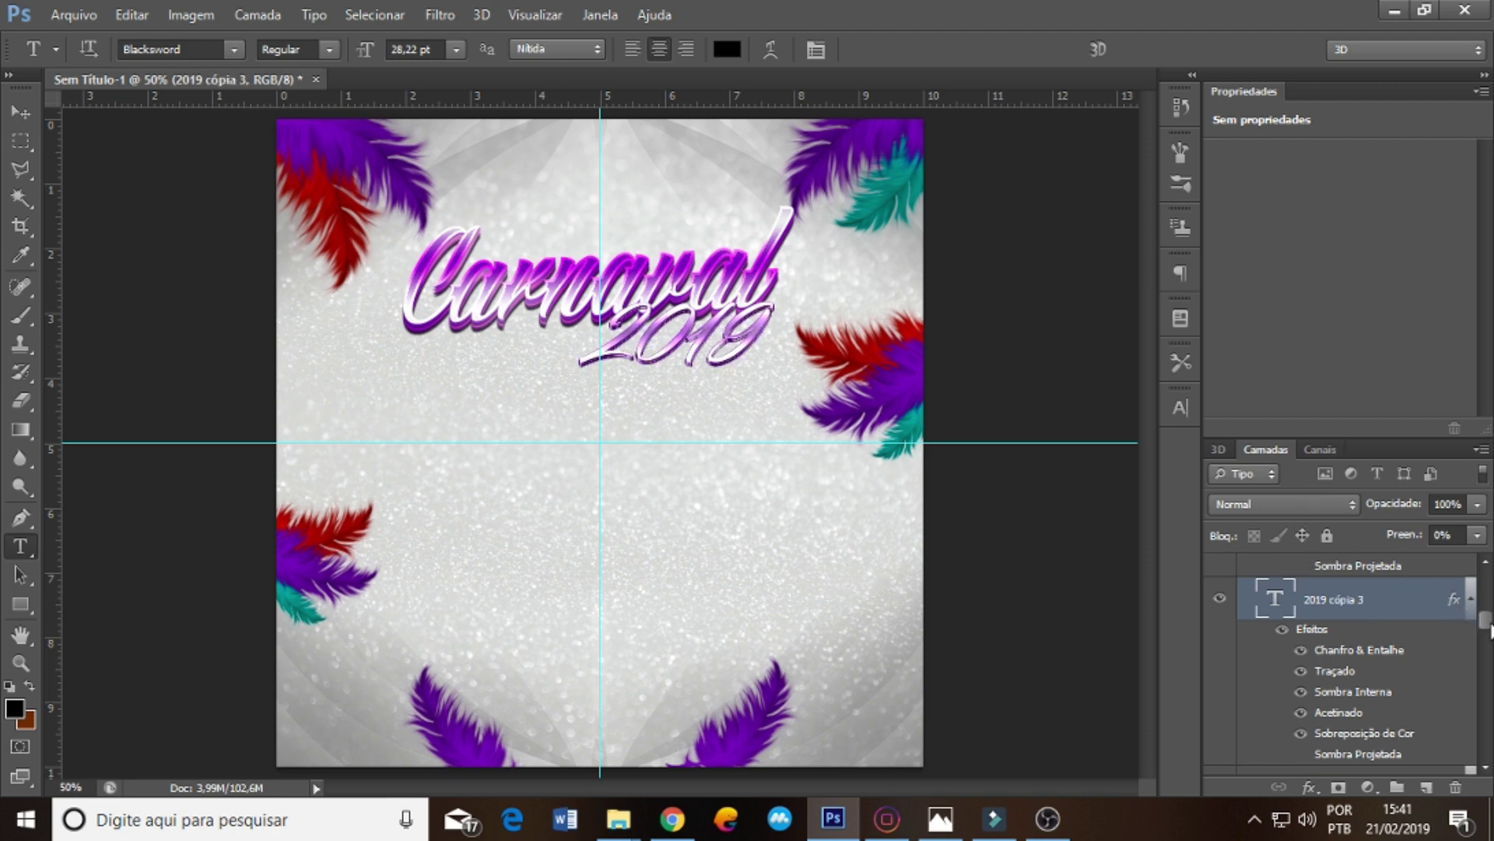
{"action": "left_click", "coordinate": [1350, 634]}
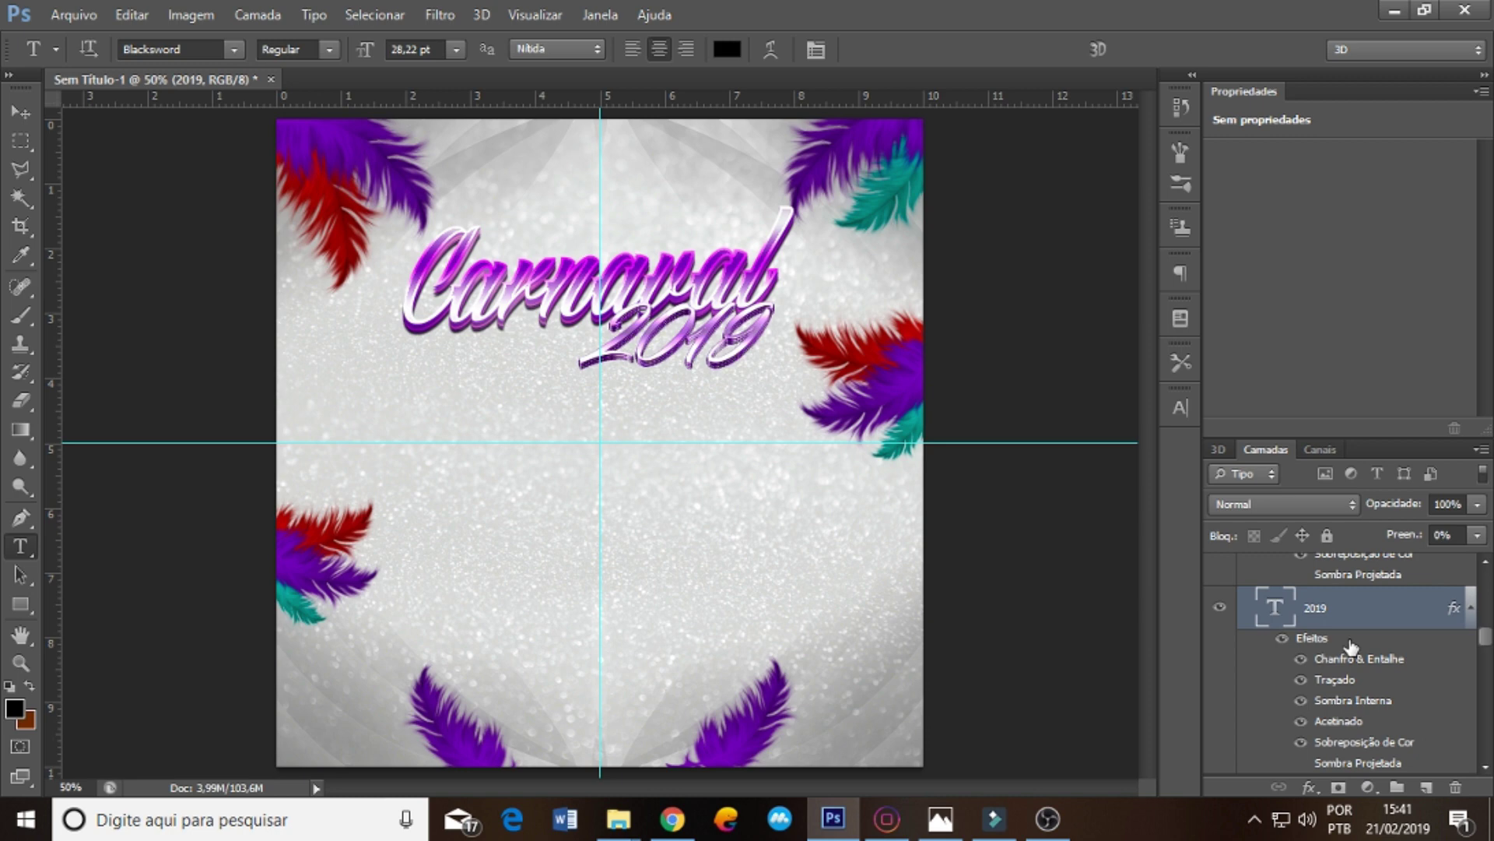
{"action": "left_click_drag", "start_coordinate": [1483, 635], "coordinate": [1488, 589]}
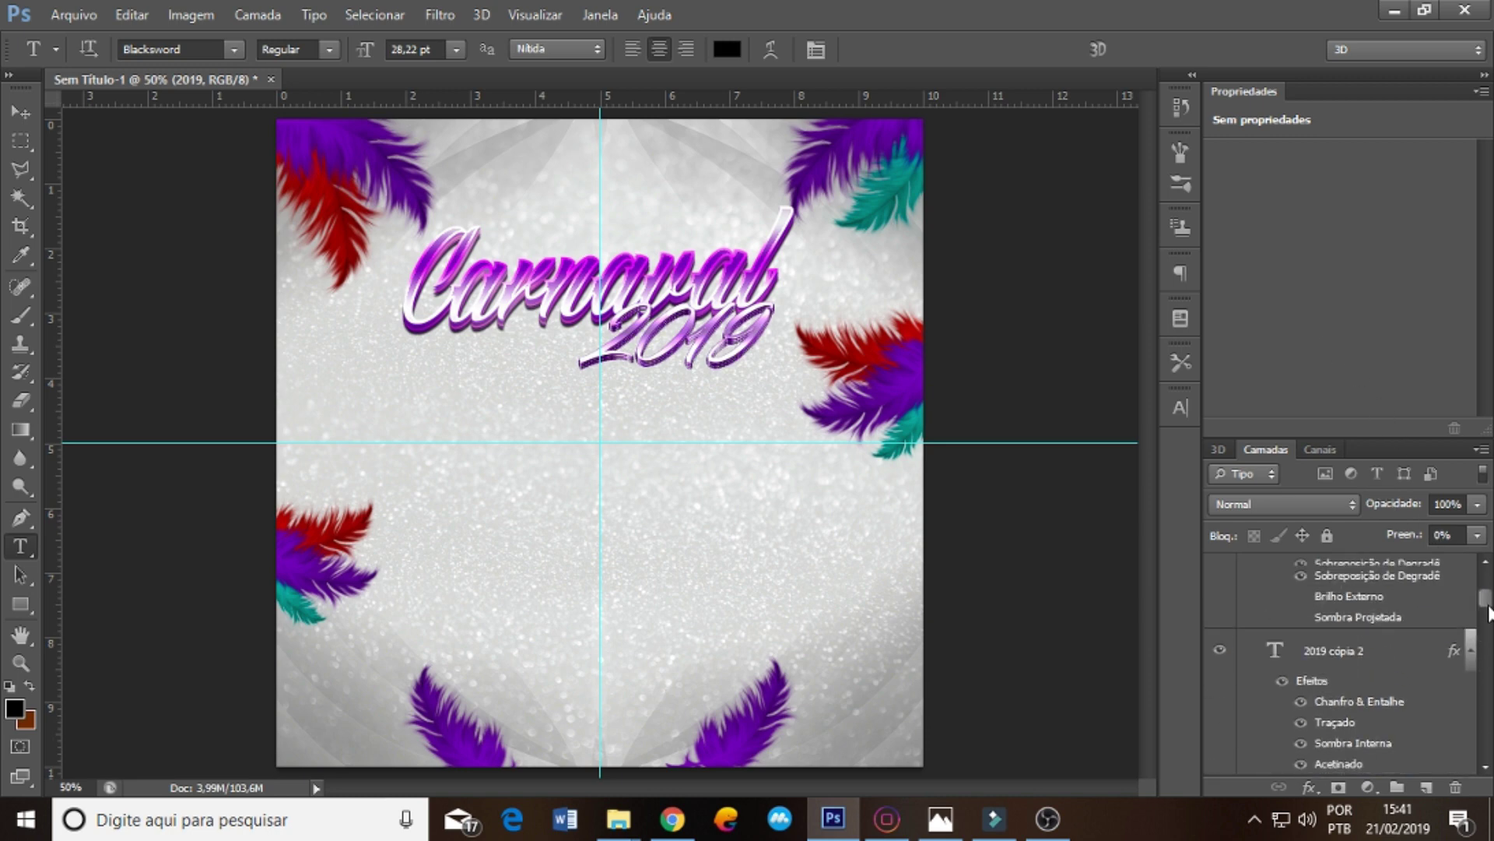
{"action": "left_click", "coordinate": [1353, 604]}
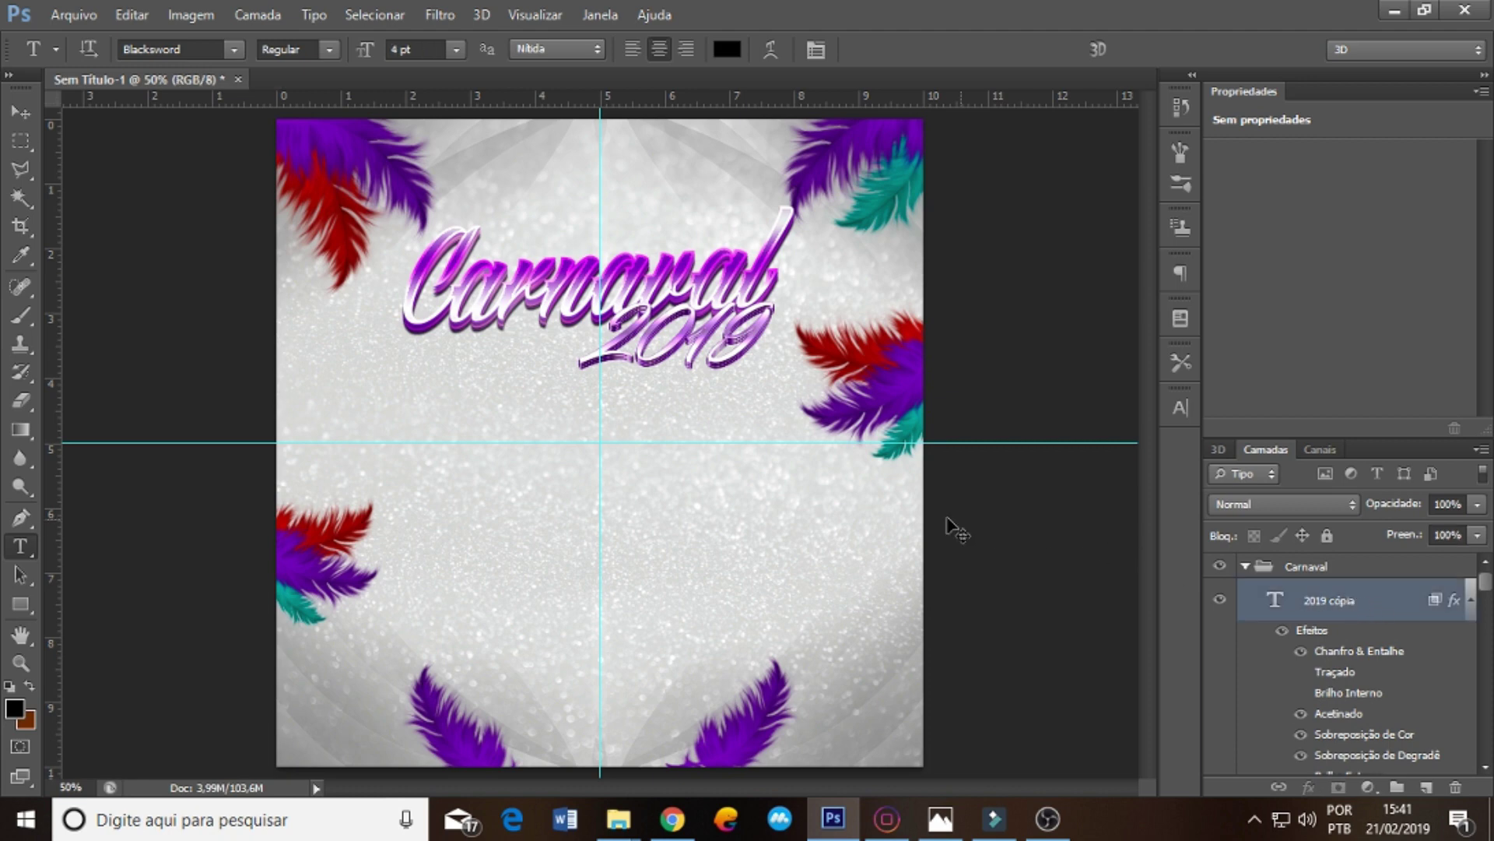
{"action": "key", "text": "ctrl+g"}
- Shrink the 2019 text and position it just under the Carnaval word
{"action": "mouse_move", "coordinate": [722, 336]}
{"action": "left_mouse_down"}
{"action": "mouse_move", "coordinate": [632, 358]}
{"action": "mouse_move", "coordinate": [779, 313]}
{"action": "mouse_move", "coordinate": [674, 343]}
{"action": "left_mouse_up"}
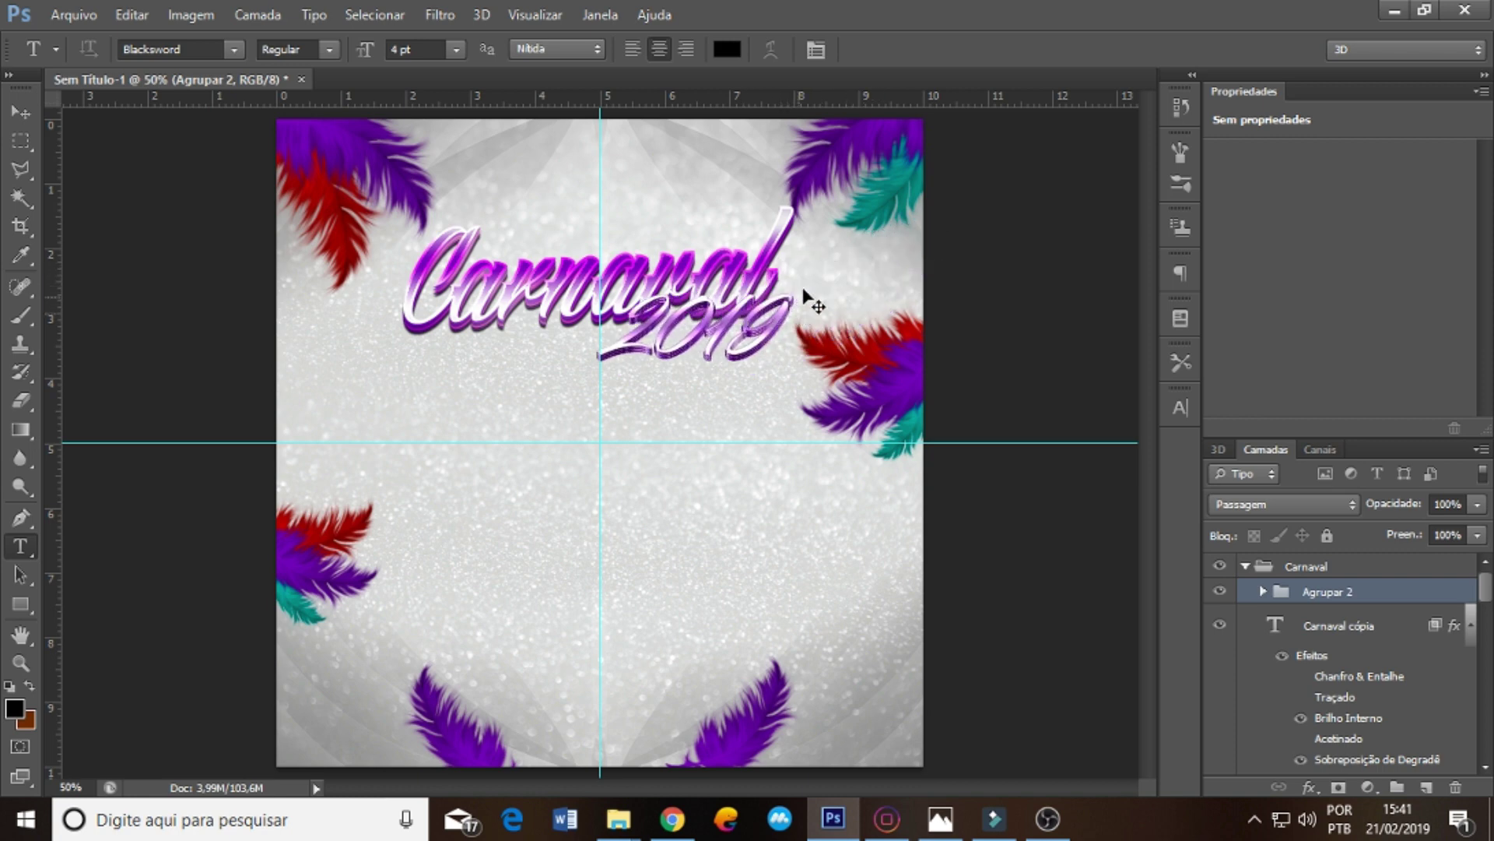
{"action": "key", "text": "ctrl+t"}
{"action": "mouse_move", "coordinate": [791, 296]}
{"action": "left_mouse_down"}
{"action": "mouse_move", "coordinate": [716, 346]}
{"action": "mouse_move", "coordinate": [760, 341]}
{"action": "left_mouse_up"}
{"action": "key", "text": "Return"}
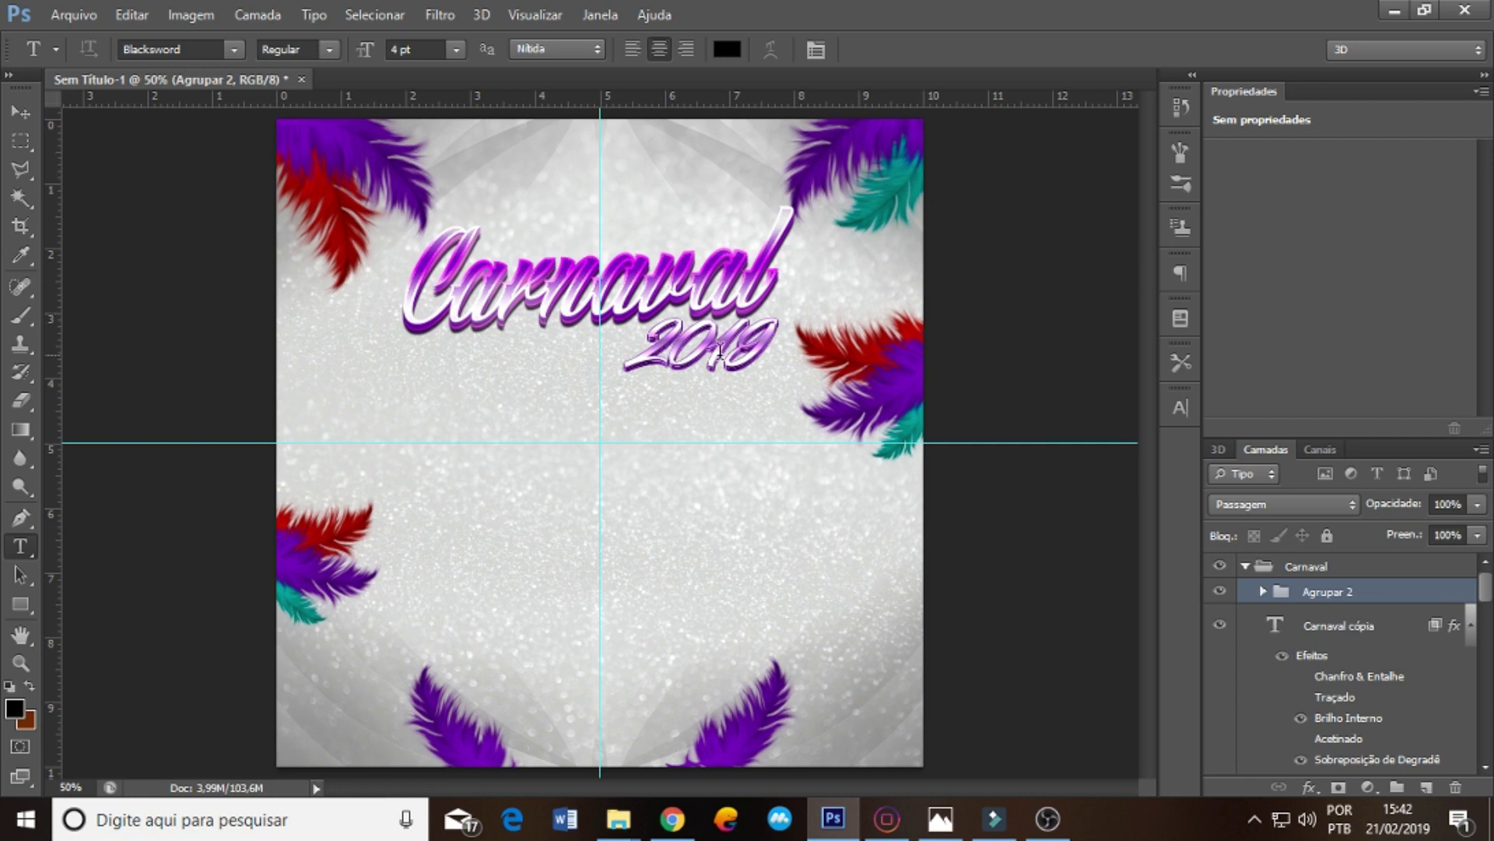
{"action": "left_click_drag", "start_coordinate": [762, 356], "coordinate": [649, 366]}
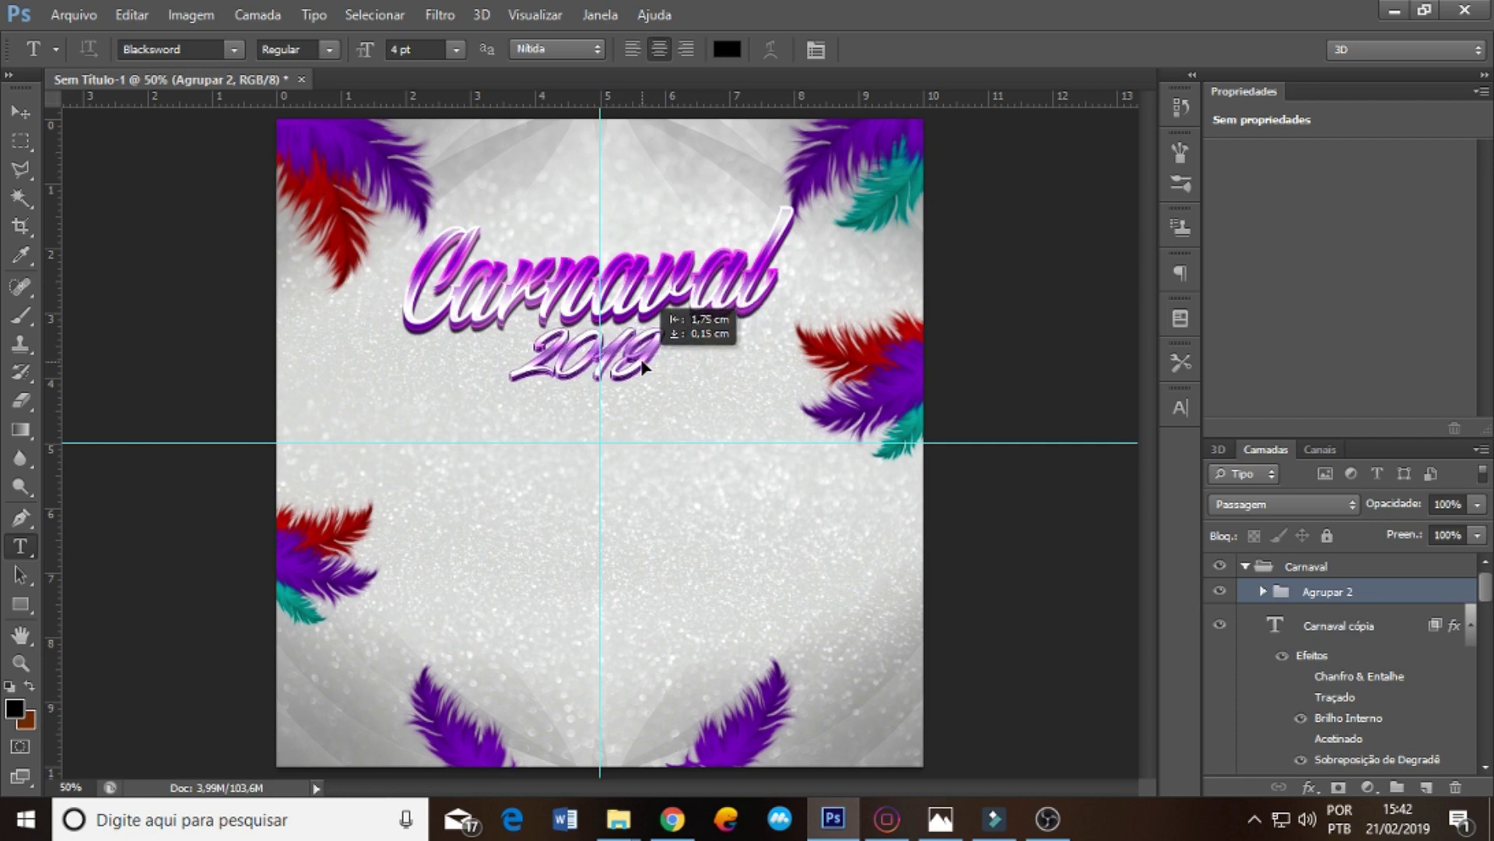
{"action": "key", "text": "ctrl+t"}
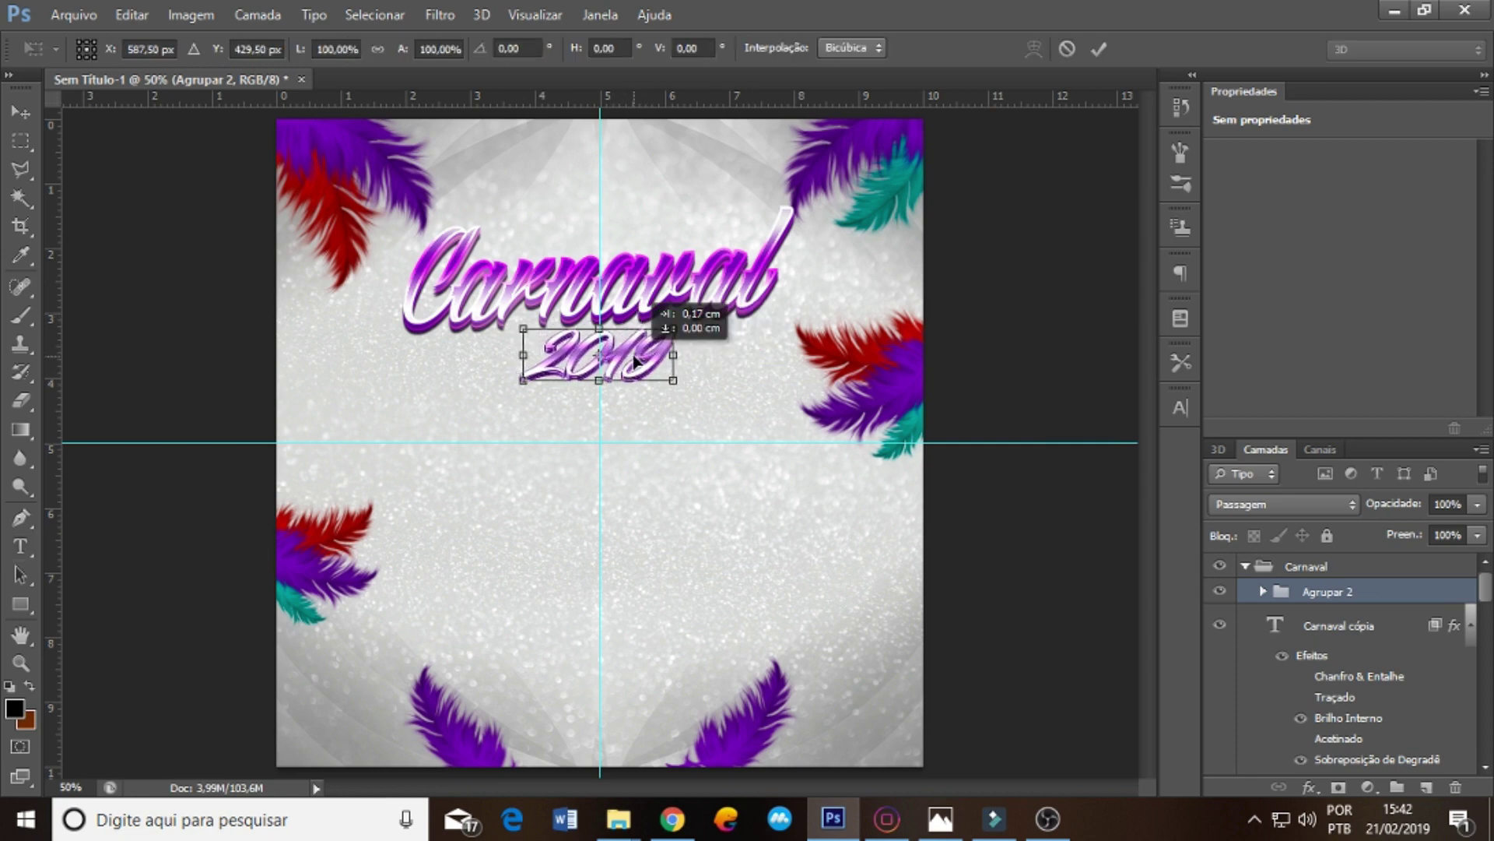
{"action": "key", "text": "Return"}
{"action": "key", "text": "t"}
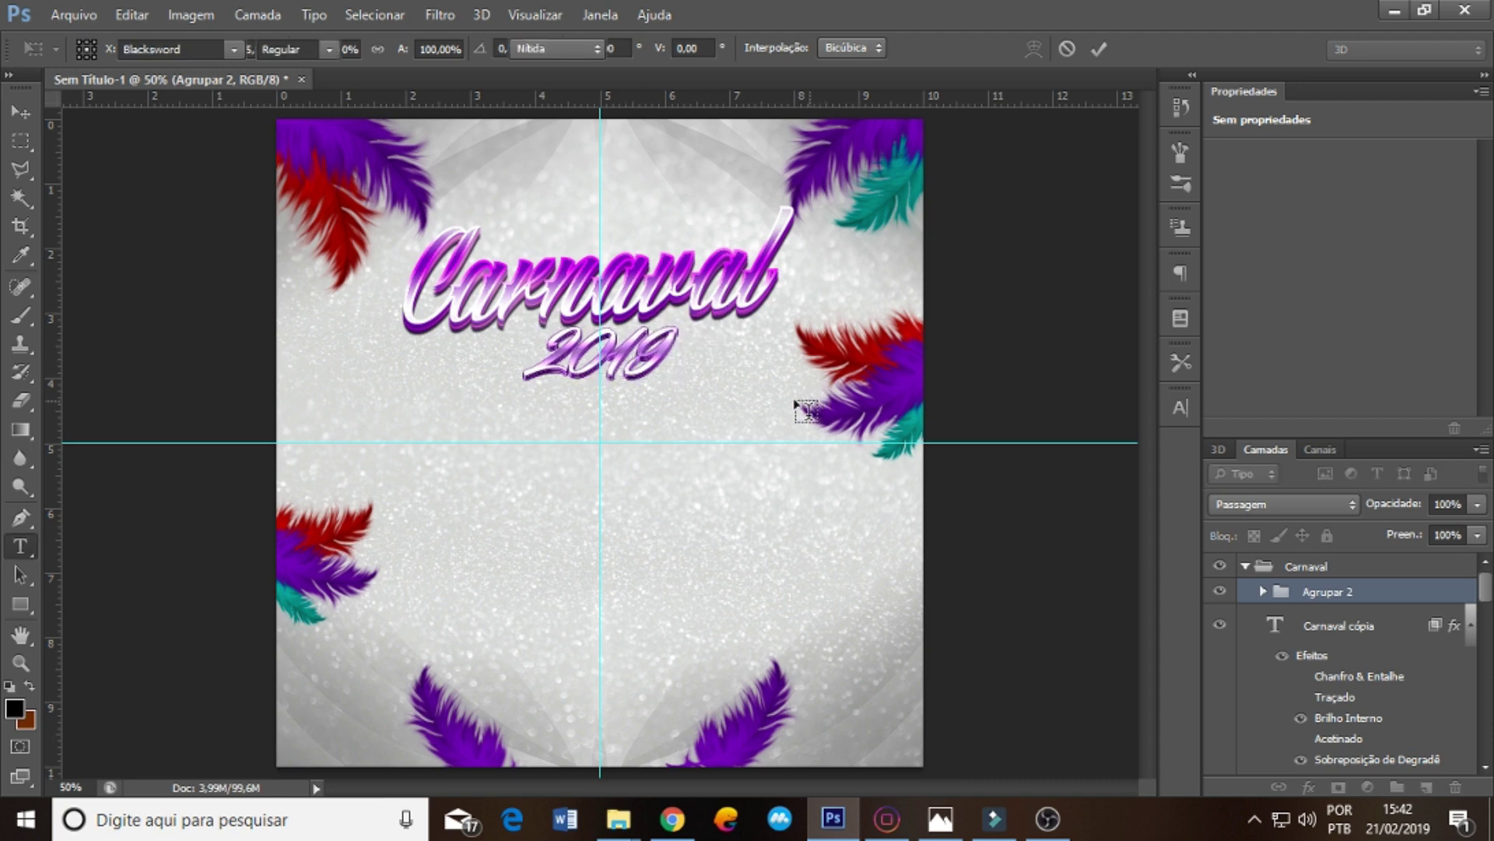
- Collapse the Carnaval group and drag the grey striped feather from the Flyer Carnaval folder into the poster
{"action": "left_click", "coordinate": [1245, 565]}
{"action": "left_click", "coordinate": [1311, 568]}
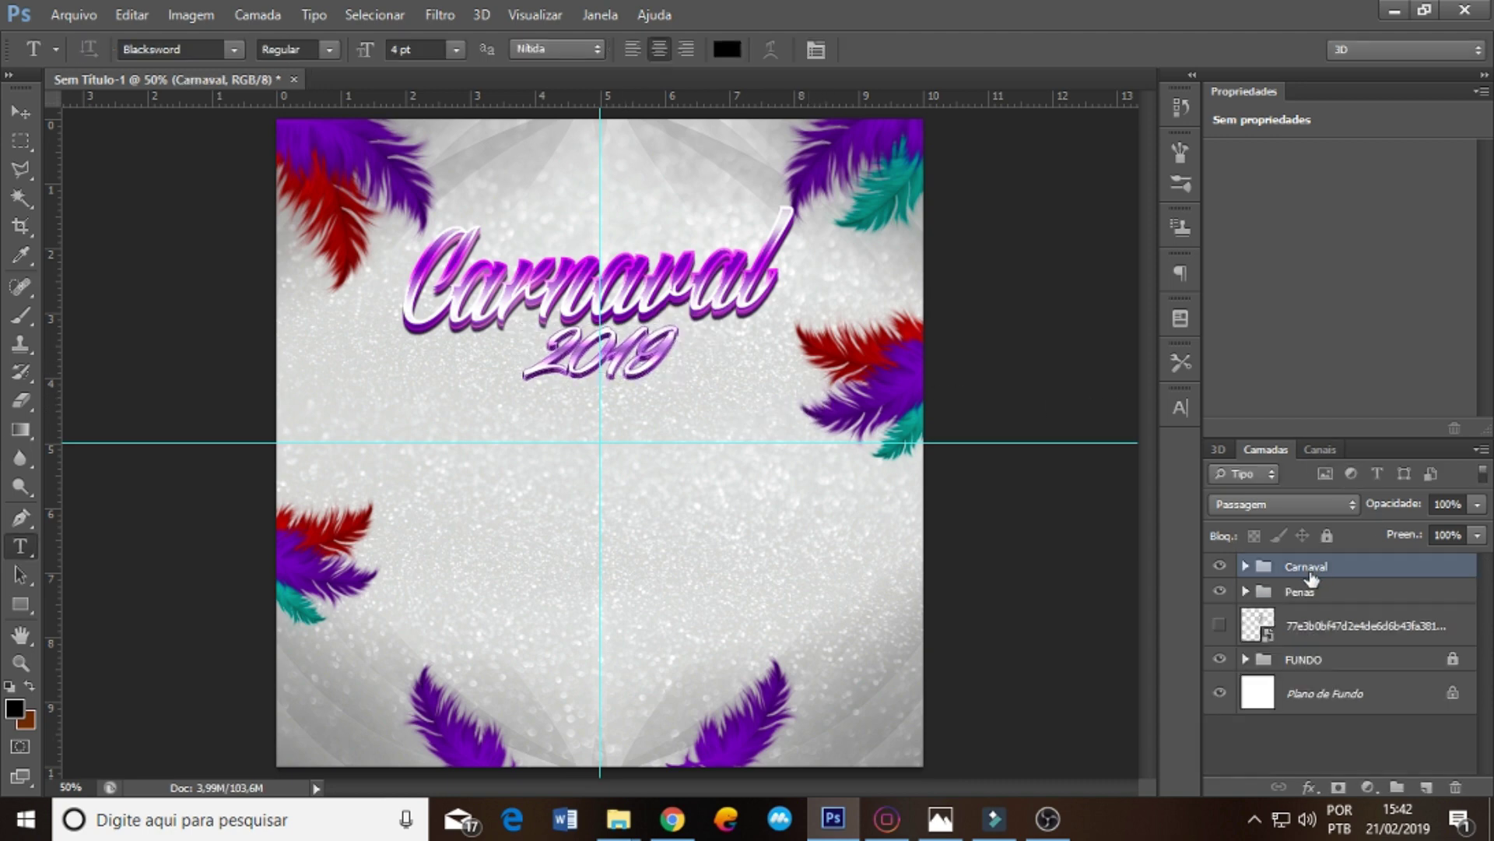
{"action": "left_click", "coordinate": [1219, 567]}
{"action": "mouse_move", "coordinate": [618, 818]}
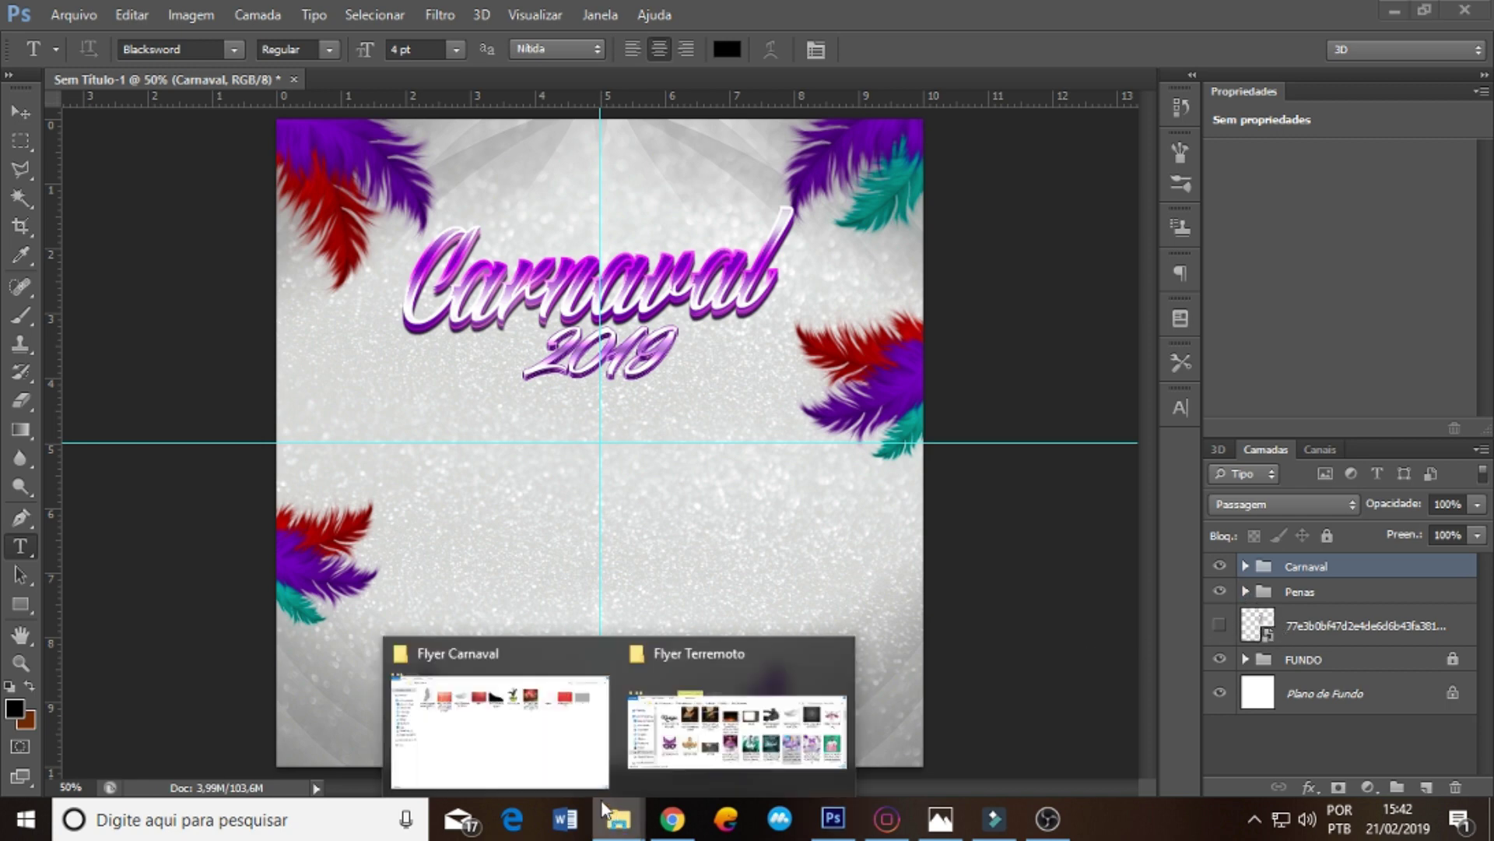
{"action": "left_click", "coordinate": [498, 715]}
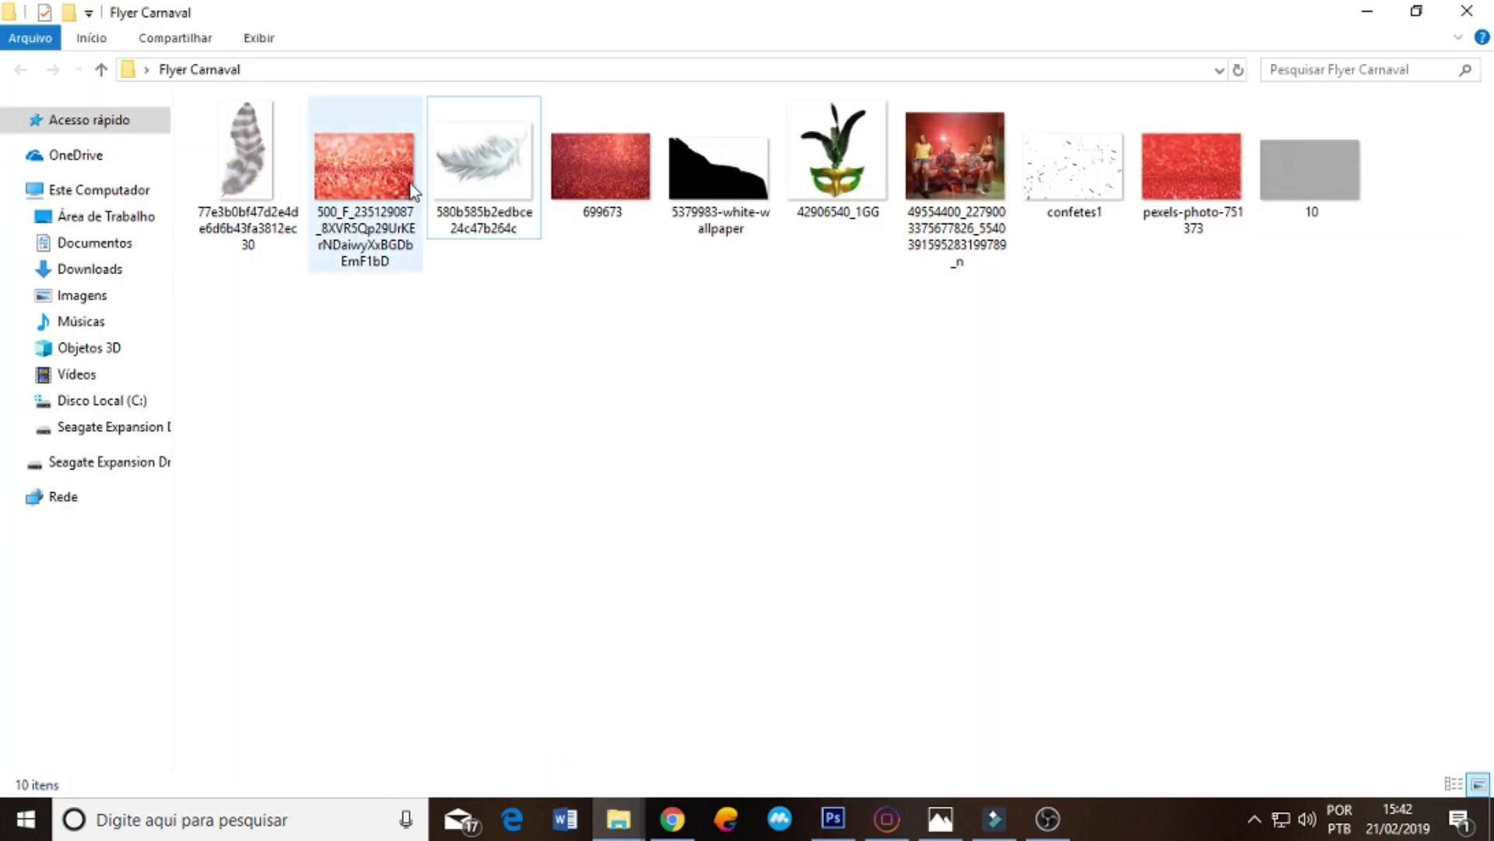
{"action": "left_click", "coordinate": [238, 163]}
{"action": "left_click_drag", "start_coordinate": [239, 169], "coordinate": [671, 246]}
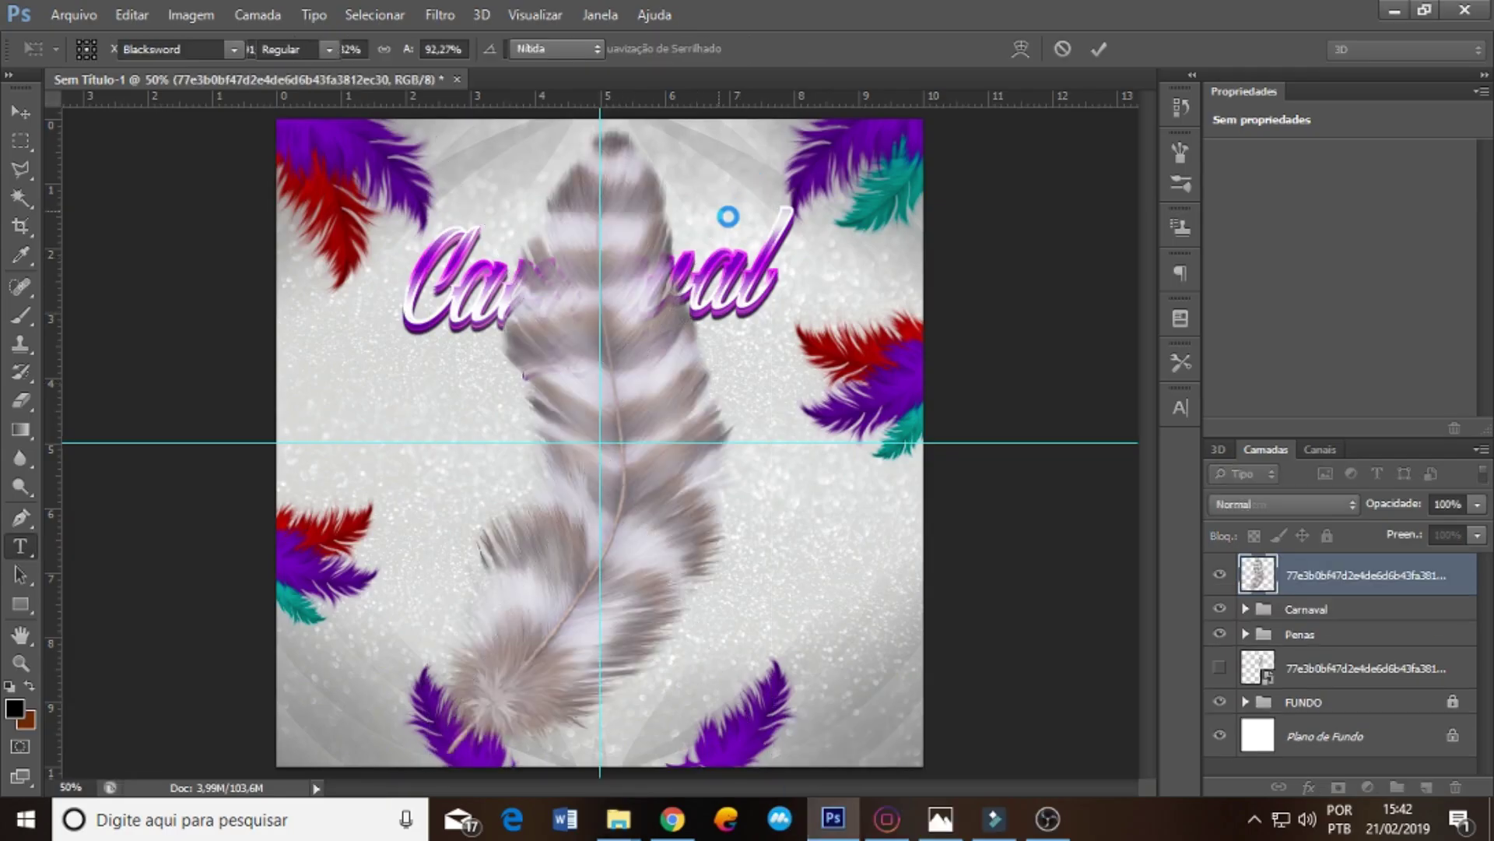
- Shrink, rotate and place the feather behind the final 'l' of Carnaval, below the Carnaval group
{"action": "mouse_move", "coordinate": [773, 121]}
{"action": "left_mouse_down"}
{"action": "mouse_move", "coordinate": [567, 511]}
{"action": "mouse_move", "coordinate": [623, 444]}
{"action": "left_mouse_up"}
{"action": "mouse_move", "coordinate": [565, 552]}
{"action": "left_mouse_down"}
{"action": "mouse_move", "coordinate": [813, 247]}
{"action": "mouse_move", "coordinate": [798, 257]}
{"action": "mouse_move", "coordinate": [817, 268]}
{"action": "left_mouse_up"}
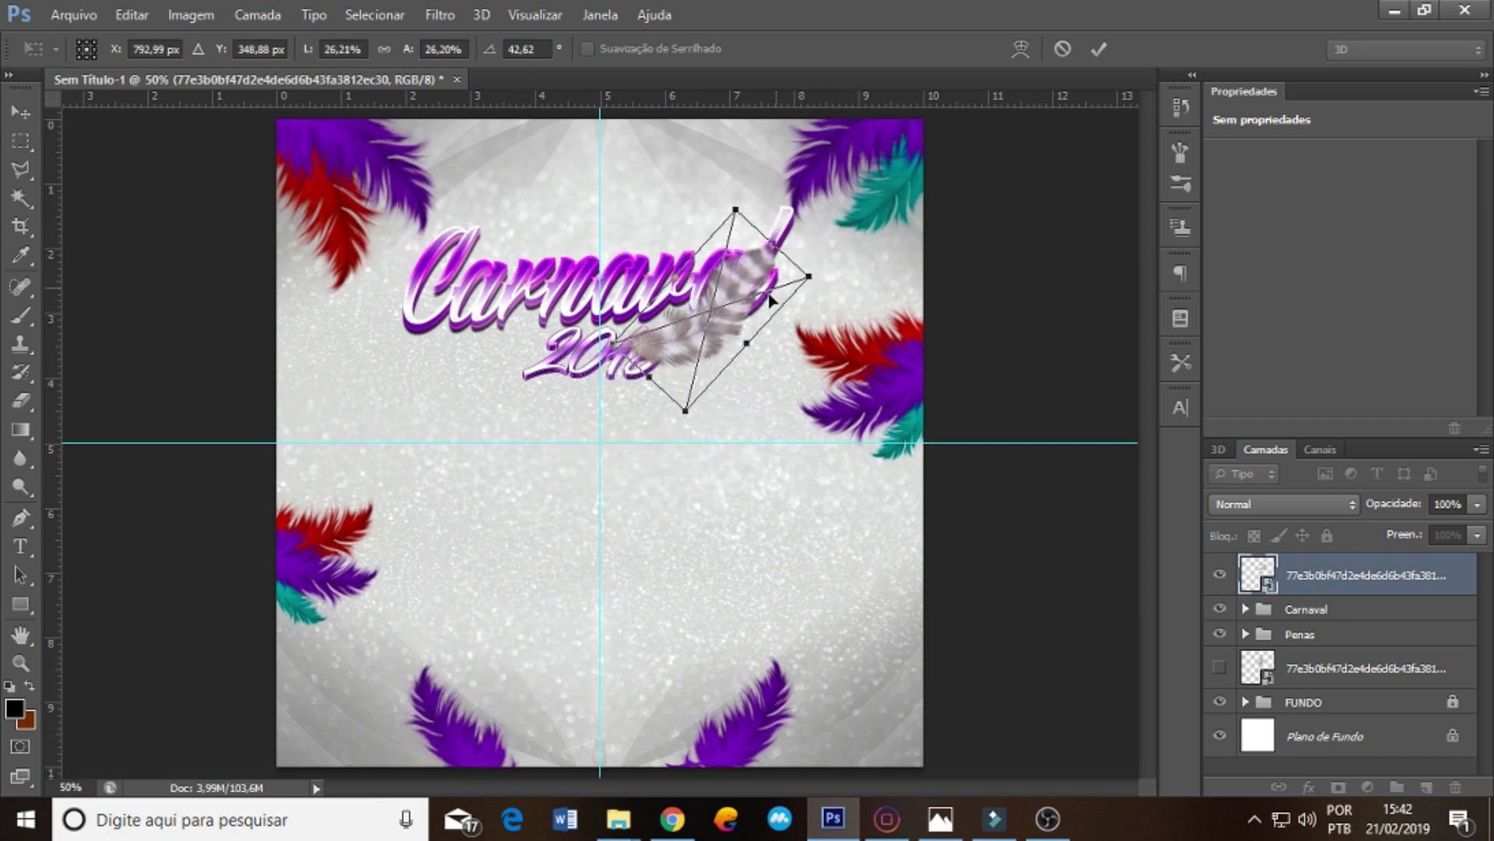
{"action": "left_click_drag", "start_coordinate": [745, 328], "coordinate": [768, 336]}
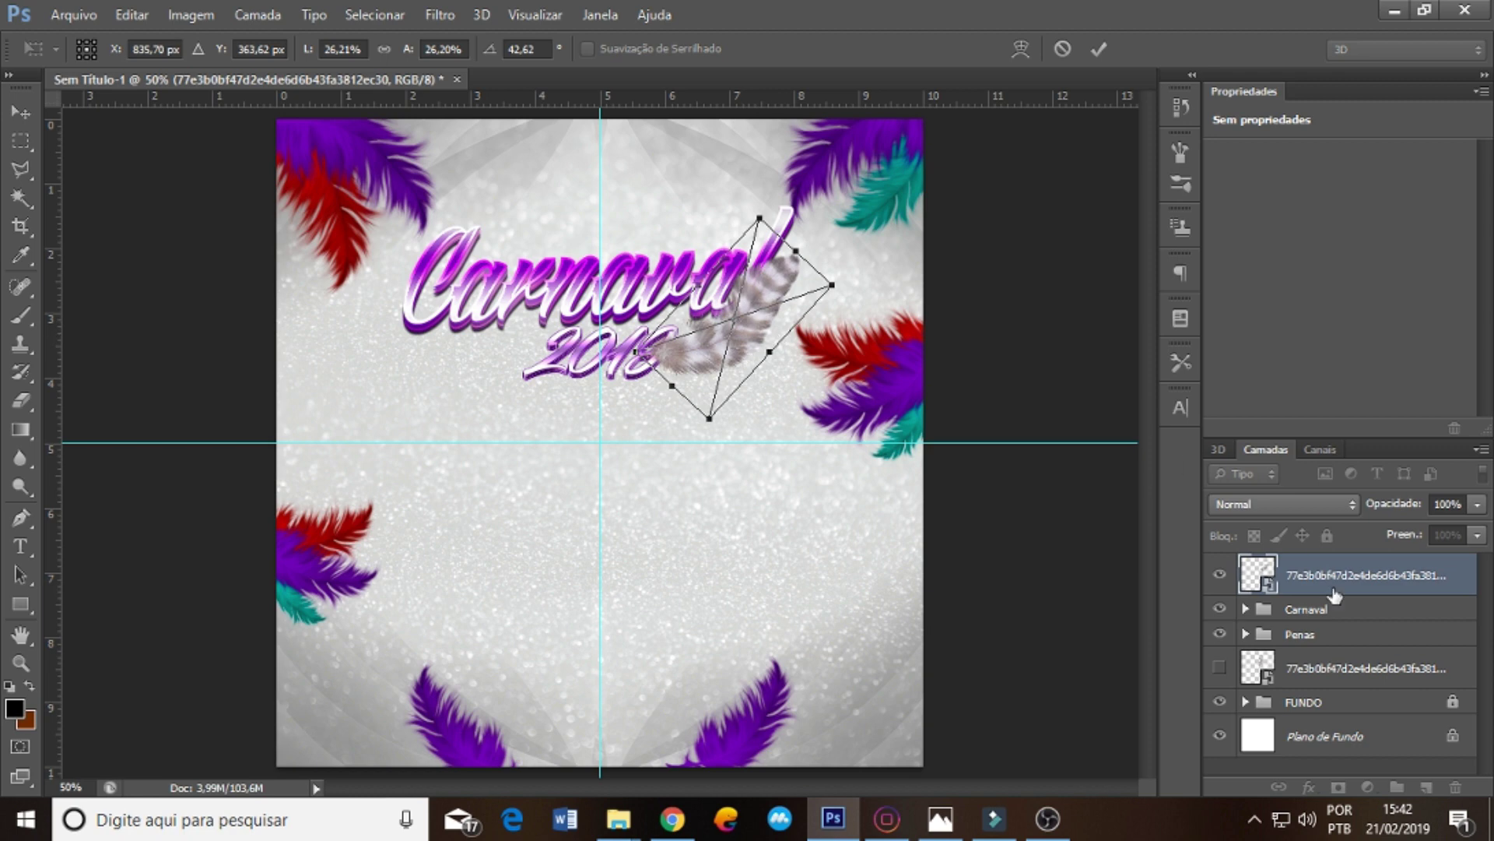
{"action": "key", "text": "Return"}
{"action": "left_click_drag", "start_coordinate": [1334, 595], "coordinate": [1326, 629]}
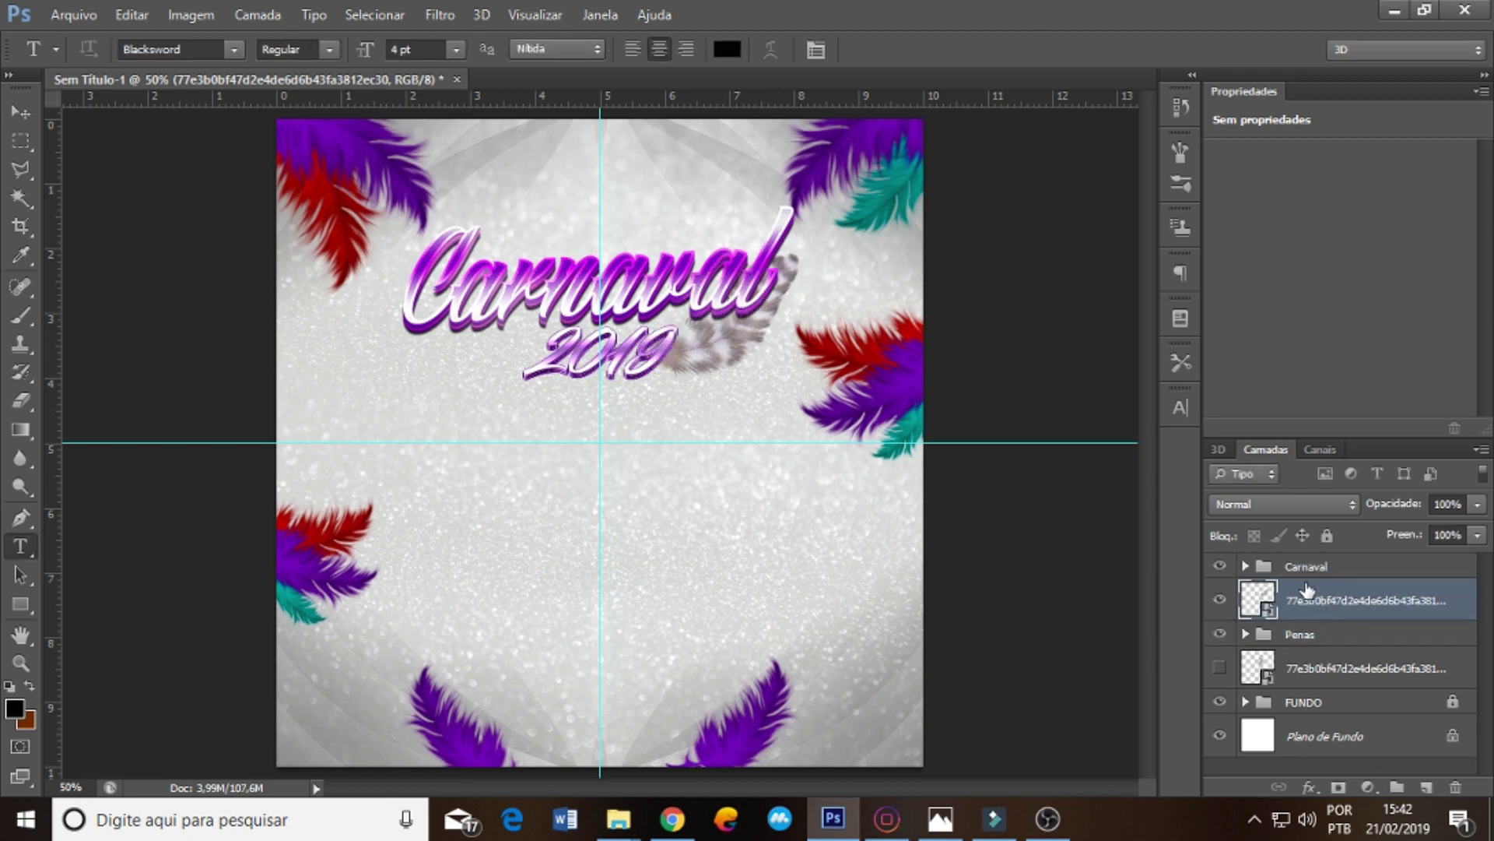
{"action": "mouse_move", "coordinate": [723, 349]}
{"action": "left_mouse_down"}
{"action": "mouse_move", "coordinate": [752, 259]}
{"action": "mouse_move", "coordinate": [738, 259]}
{"action": "left_mouse_up"}
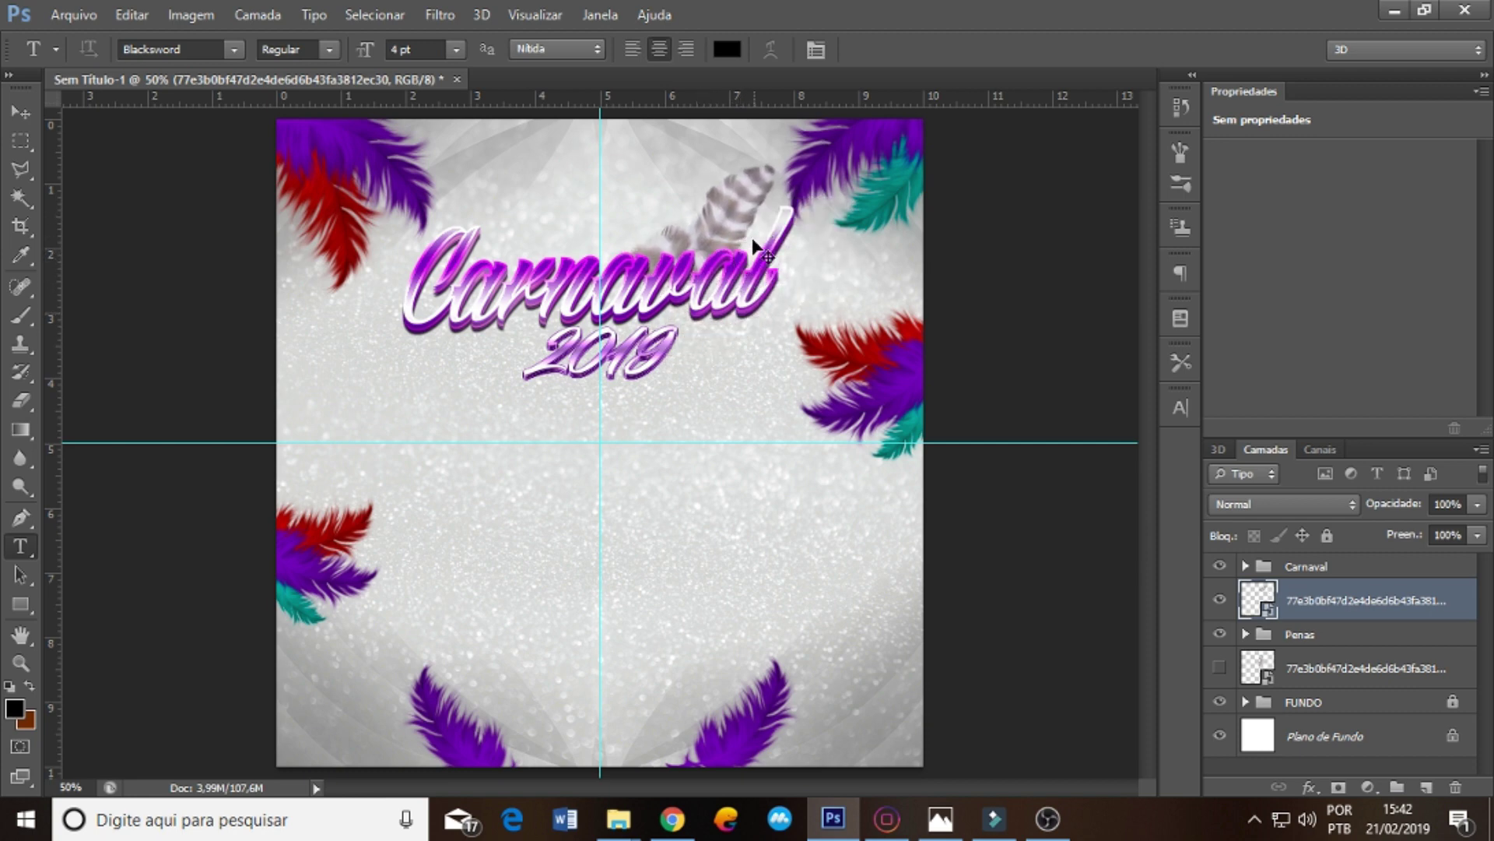
- Duplicate the feather, flip it horizontally and move it behind the left part of Carnaval
{"action": "key", "text": "ctrl+j"}
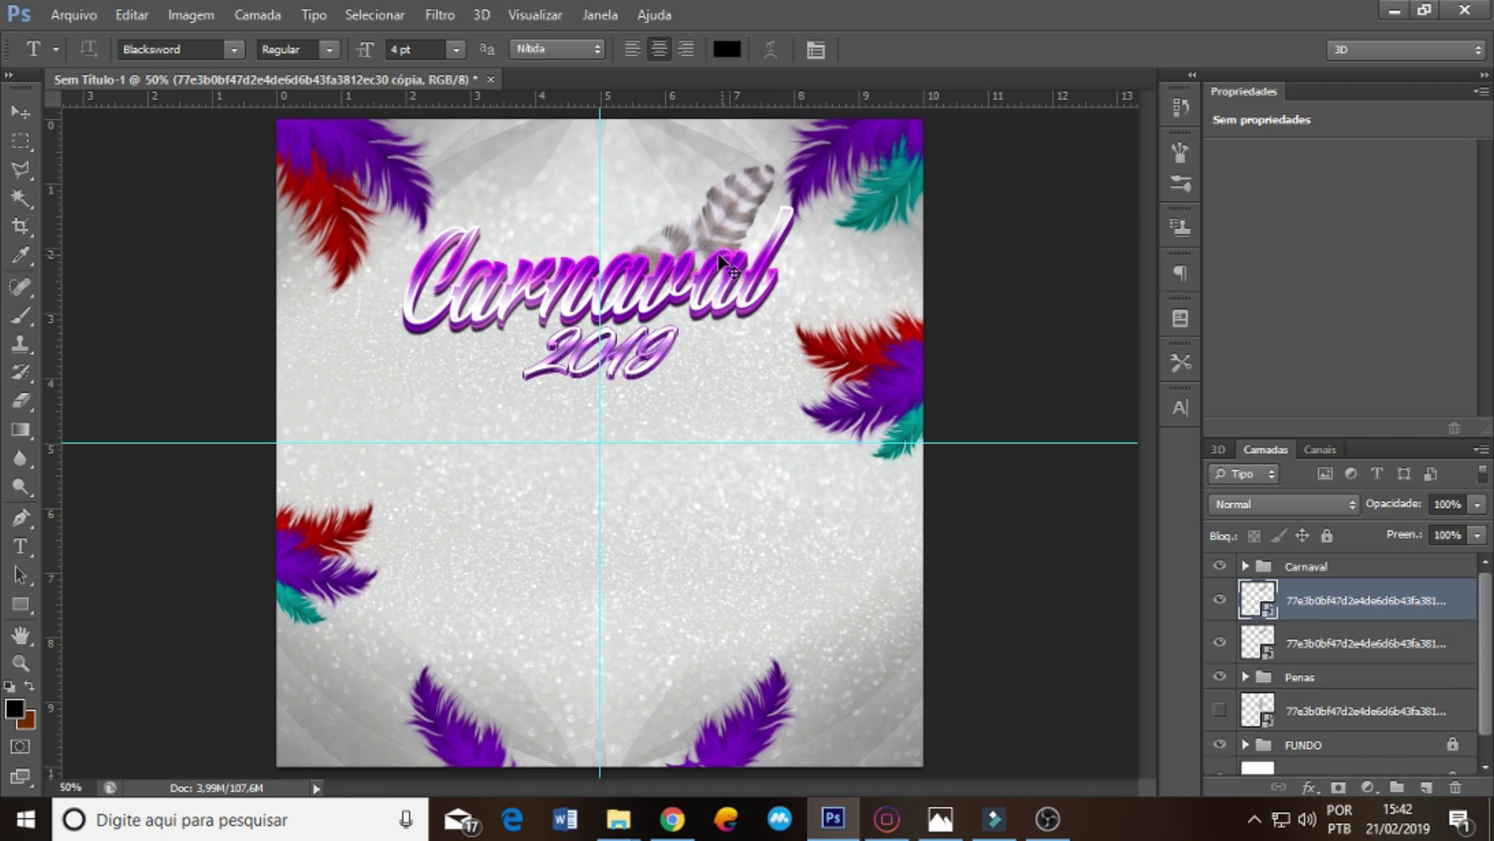
{"action": "key", "text": "ctrl+t"}
{"action": "right_click", "coordinate": [715, 252]}
{"action": "left_click", "coordinate": [830, 553]}
{"action": "key", "text": "Return"}
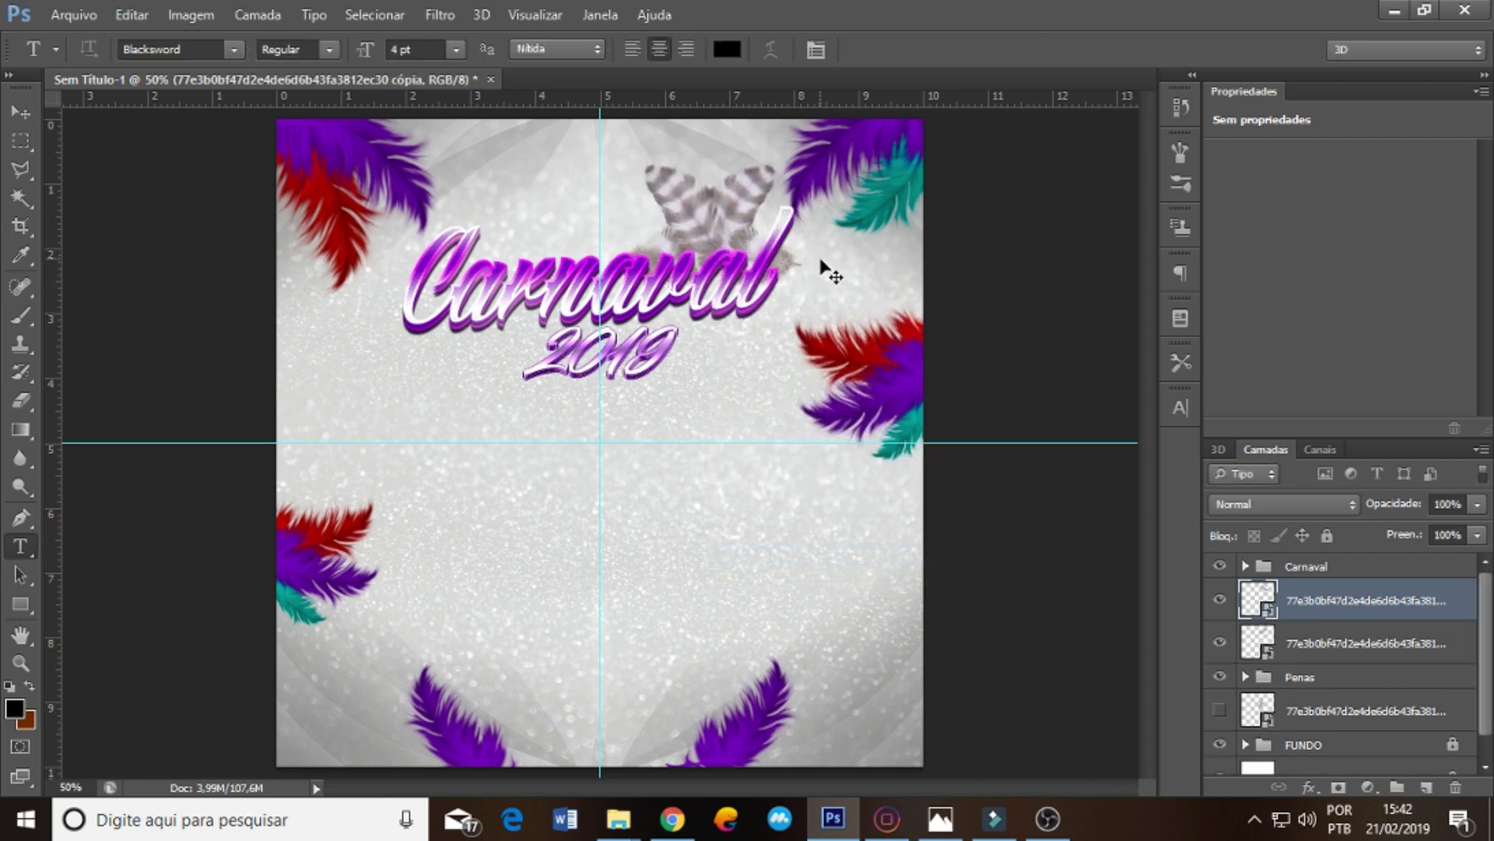
{"action": "left_click_drag", "start_coordinate": [822, 266], "coordinate": [622, 270]}
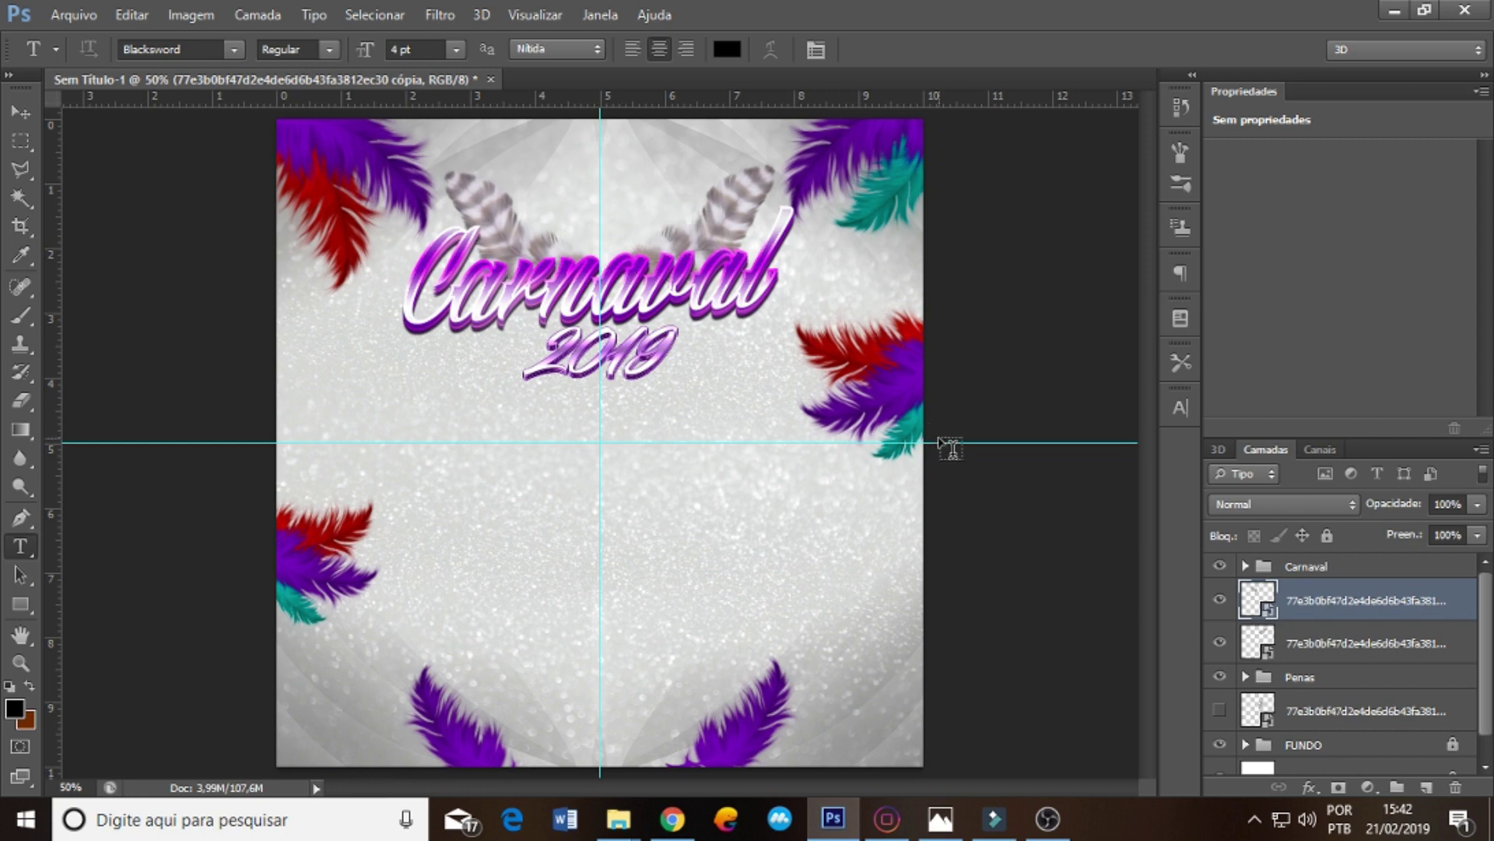
- Group the two feather layers together as 'Agrupar 3'
{"action": "left_click", "coordinate": [1323, 646]}
{"action": "left_click", "coordinate": [1315, 607]}
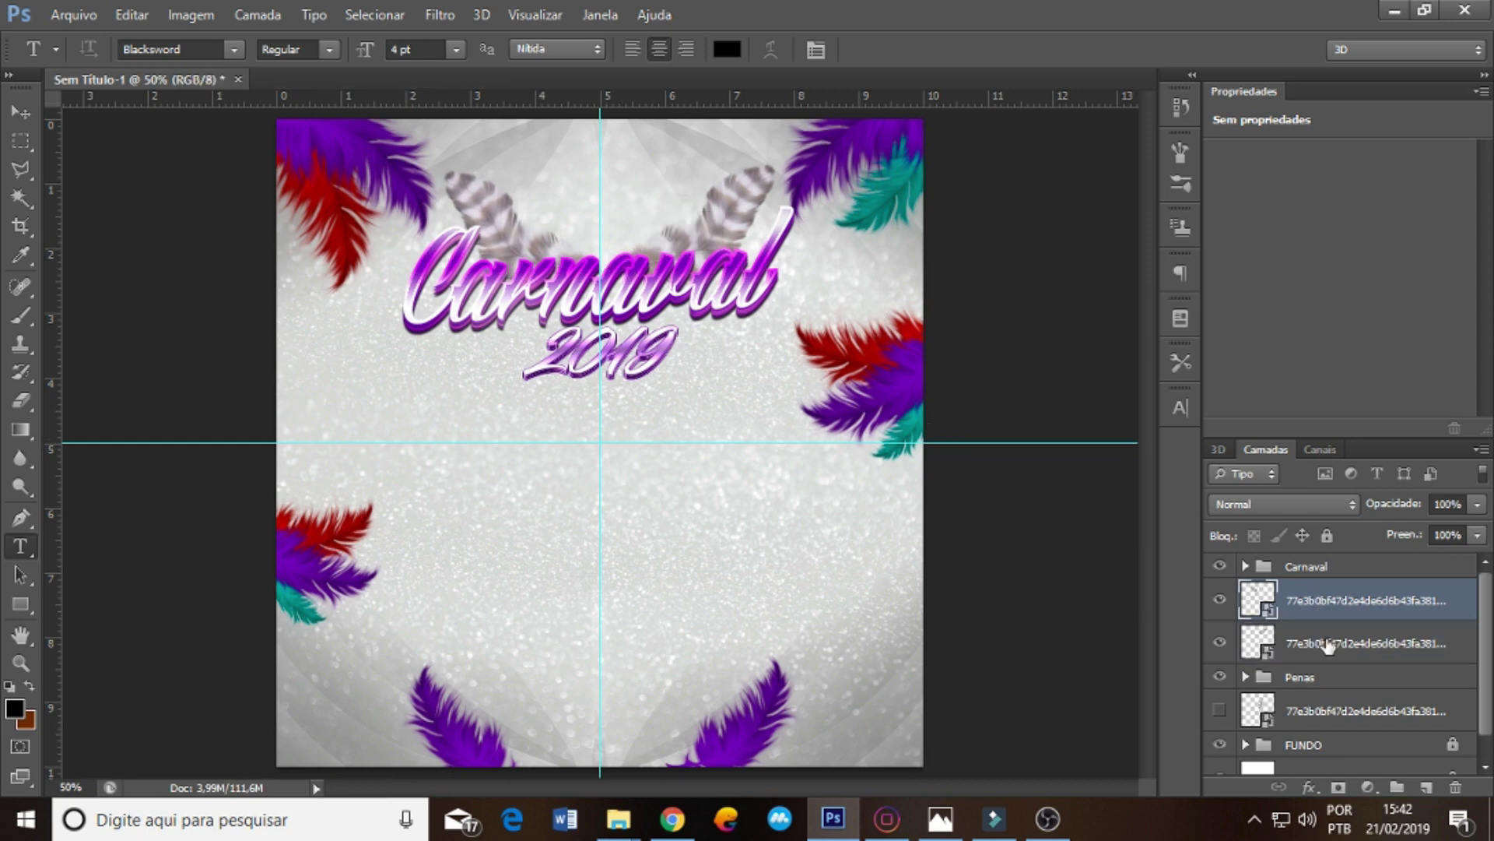
{"action": "left_click", "coordinate": [1315, 644], "text": "shift"}
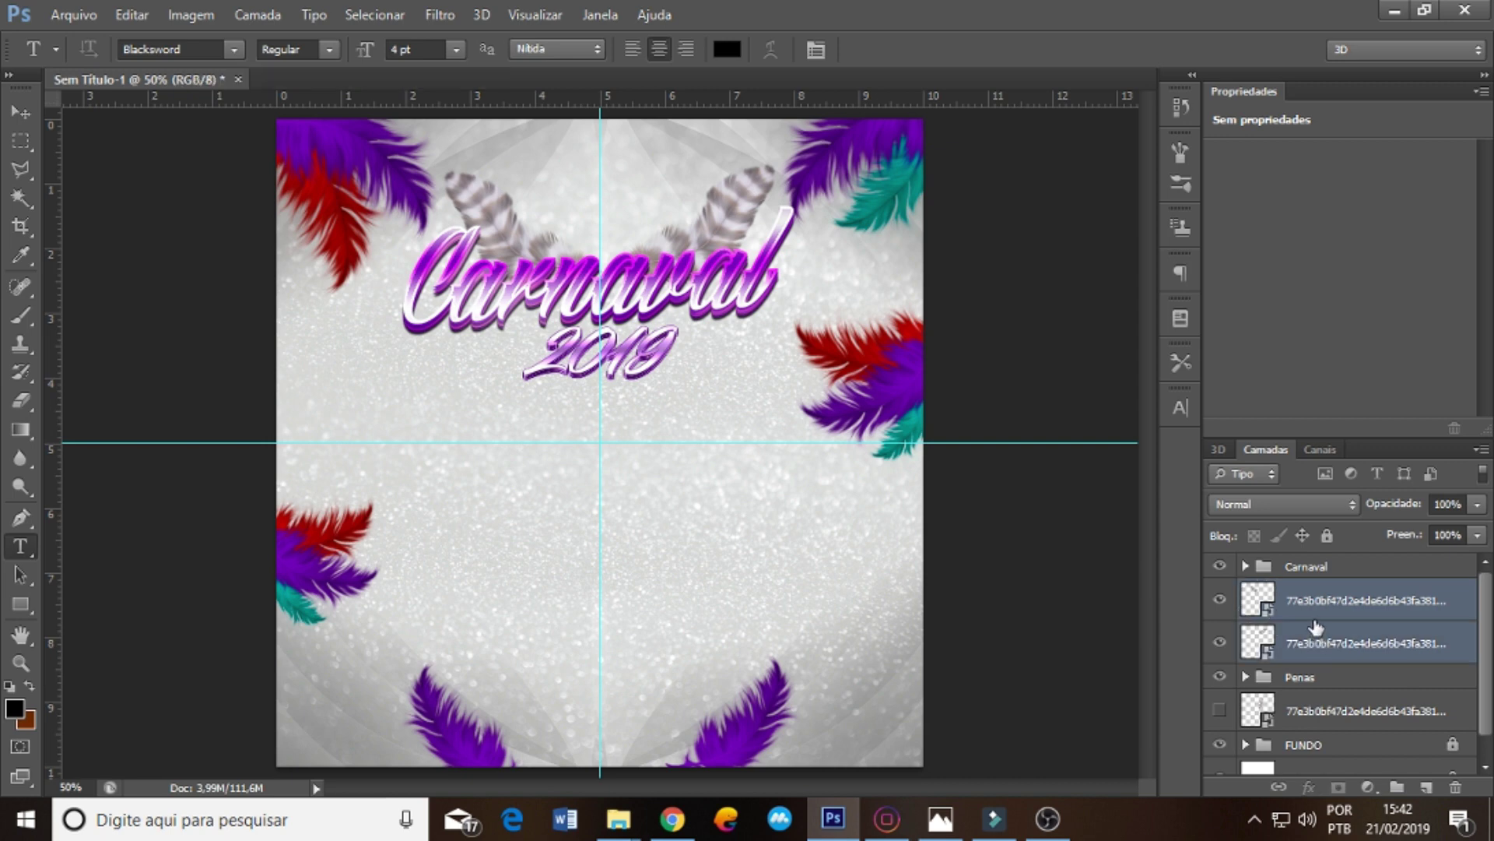
{"action": "key", "text": "ctrl+g"}
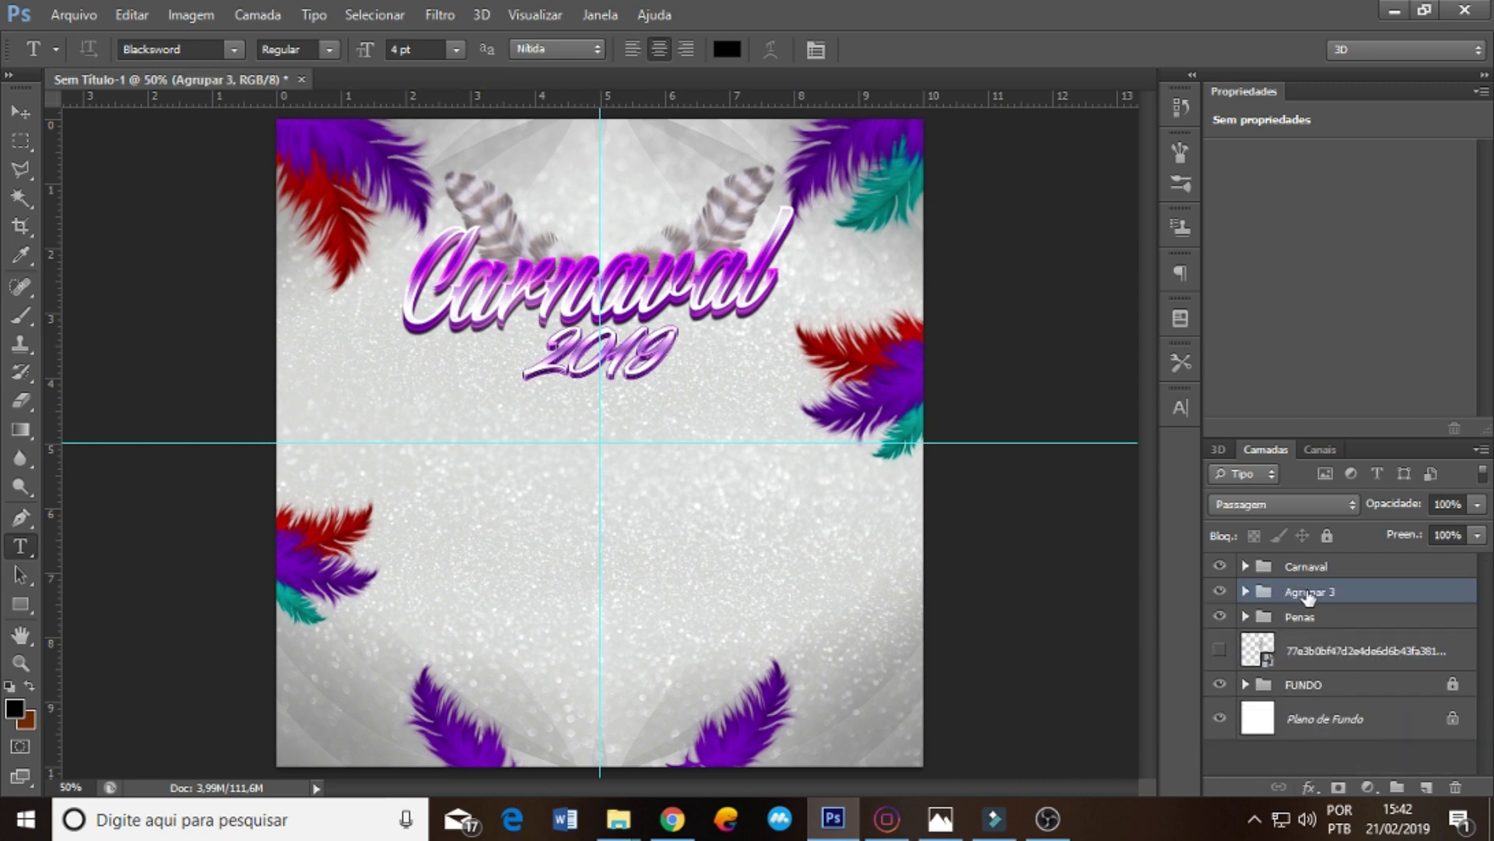
{"action": "left_click", "coordinate": [1310, 786]}
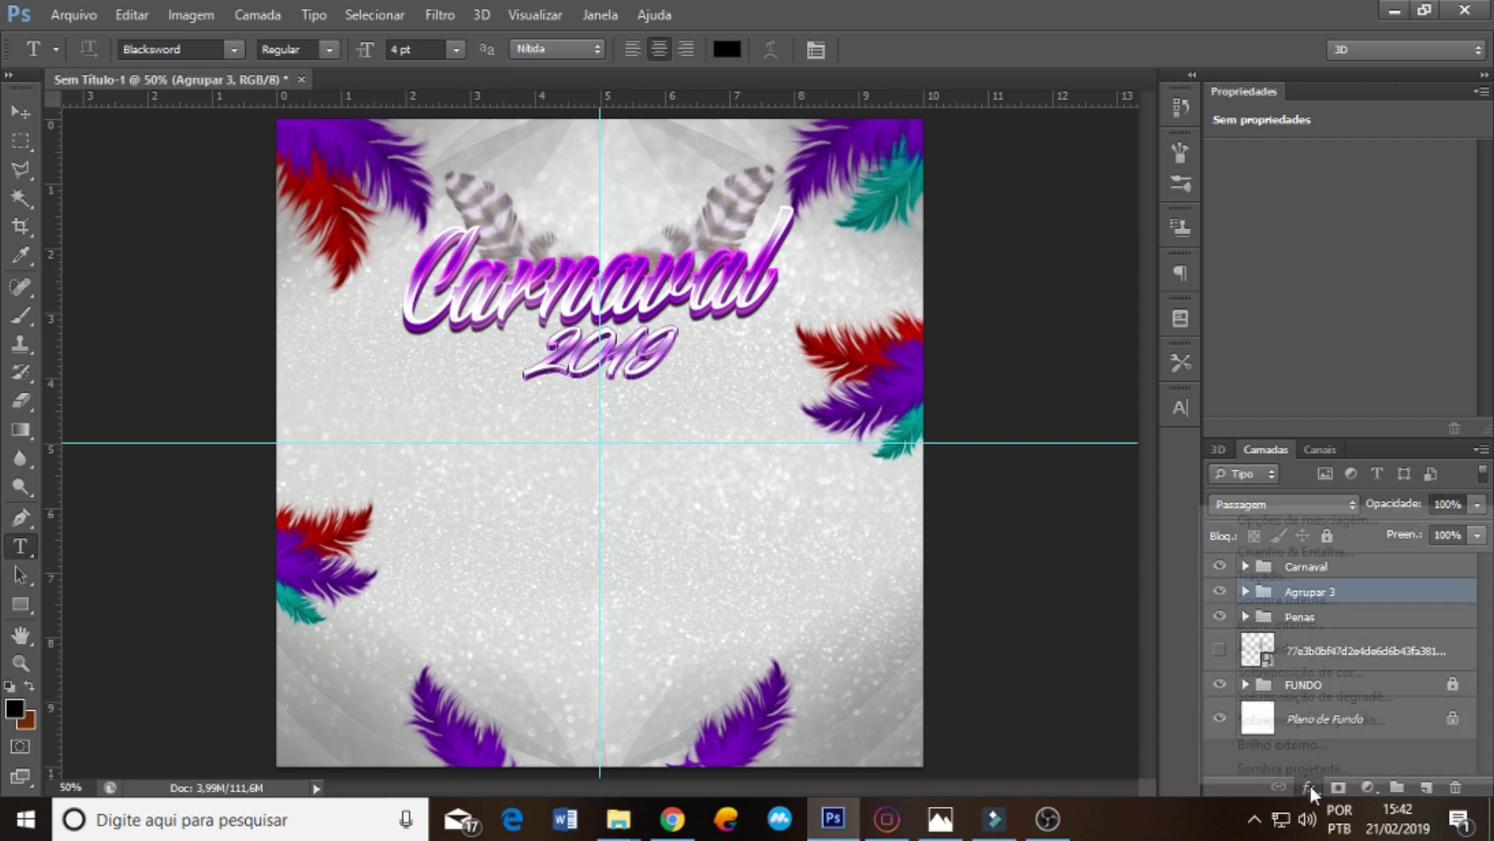
- Give the Agrupar 3 feather group a teal 00ffcc colour overlay in Multiplicação mode
{"action": "left_click", "coordinate": [1288, 520]}
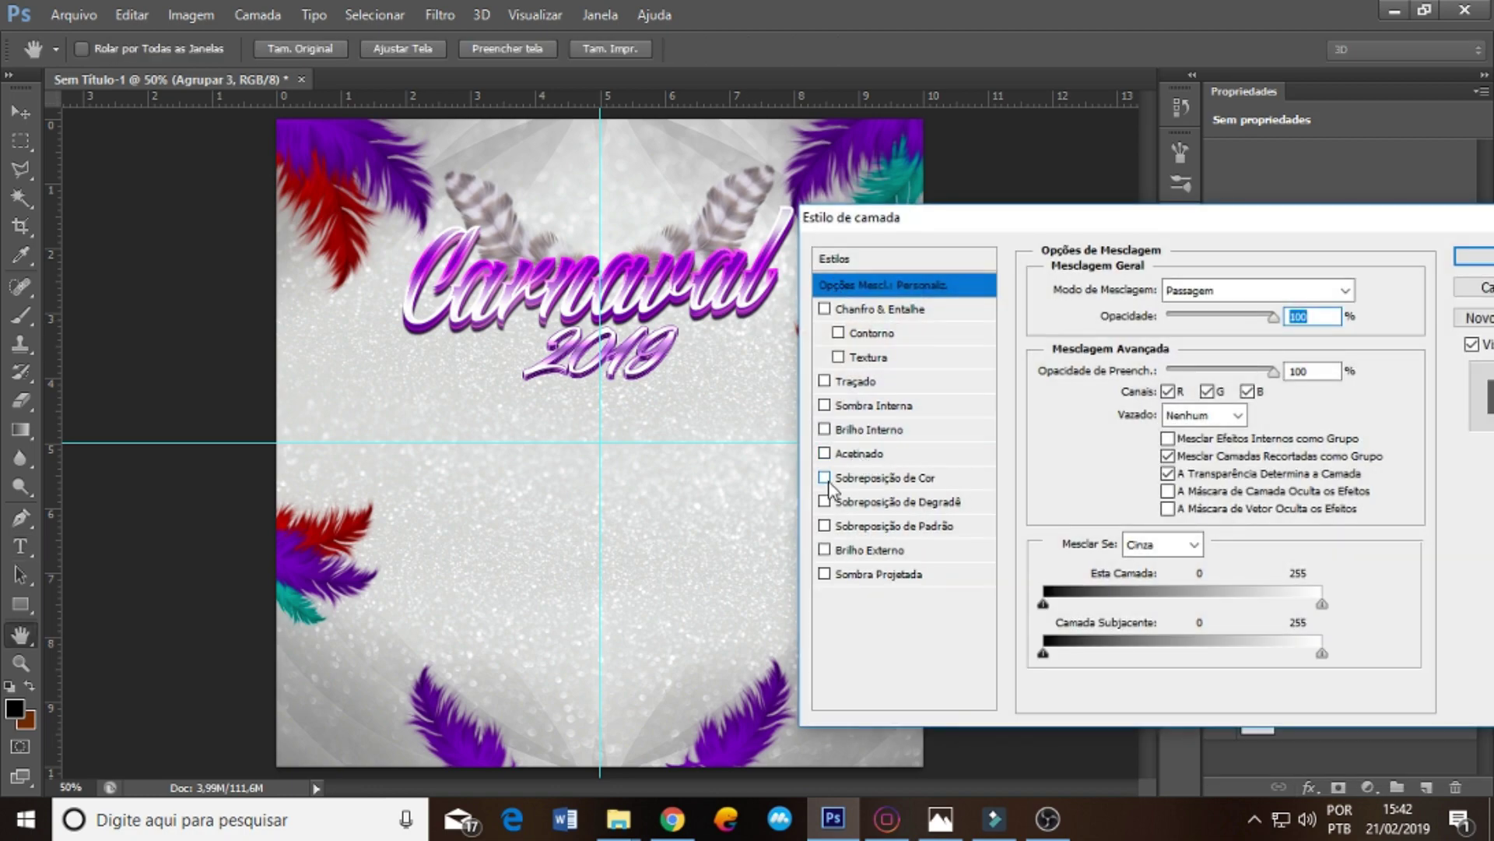
{"action": "left_click", "coordinate": [827, 479]}
{"action": "left_click", "coordinate": [885, 478]}
{"action": "left_click", "coordinate": [1286, 293]}
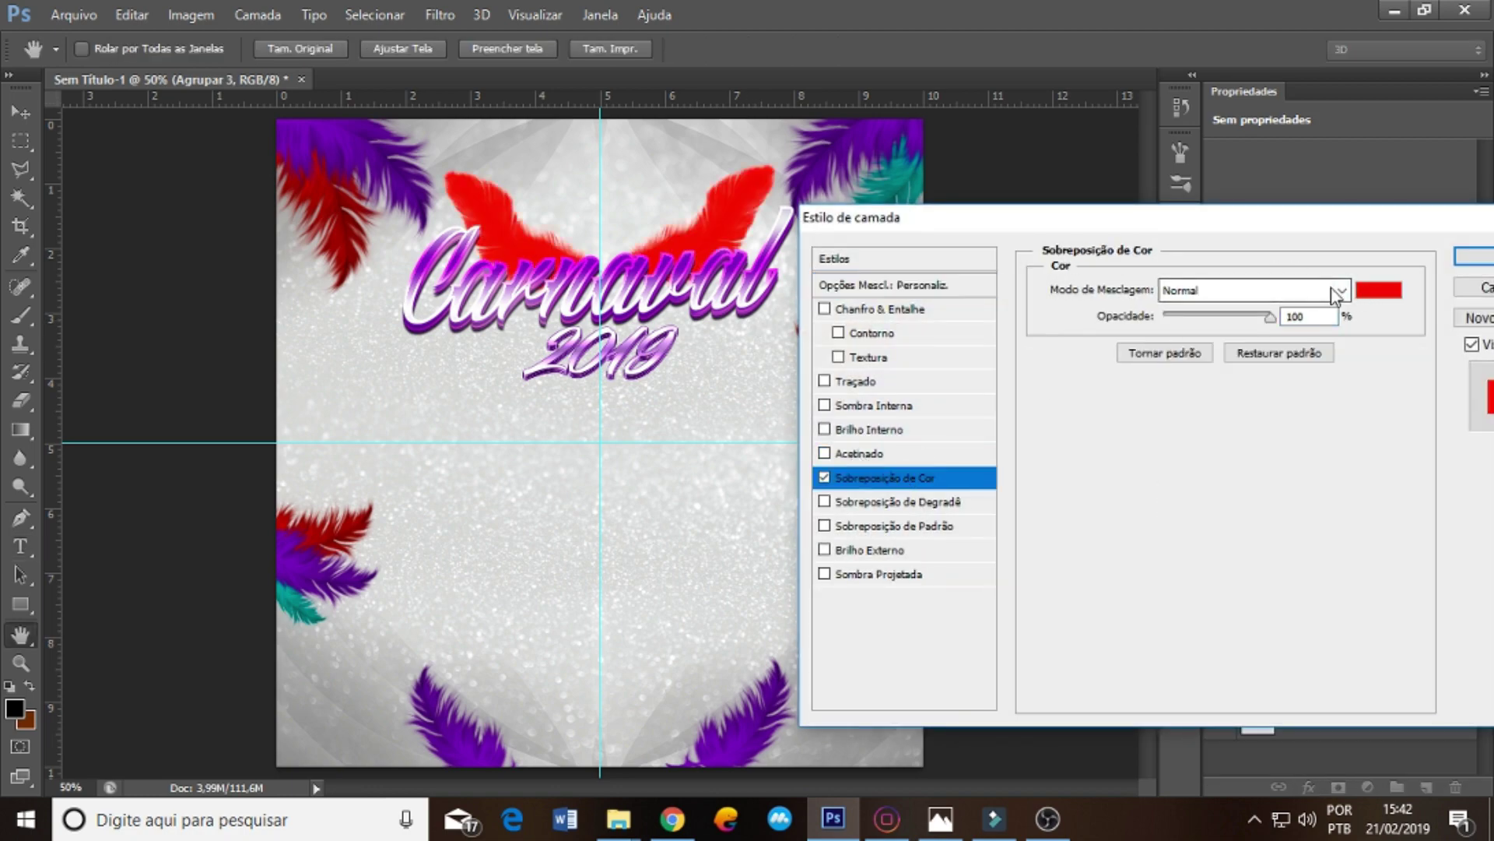
{"action": "left_click", "coordinate": [1211, 78]}
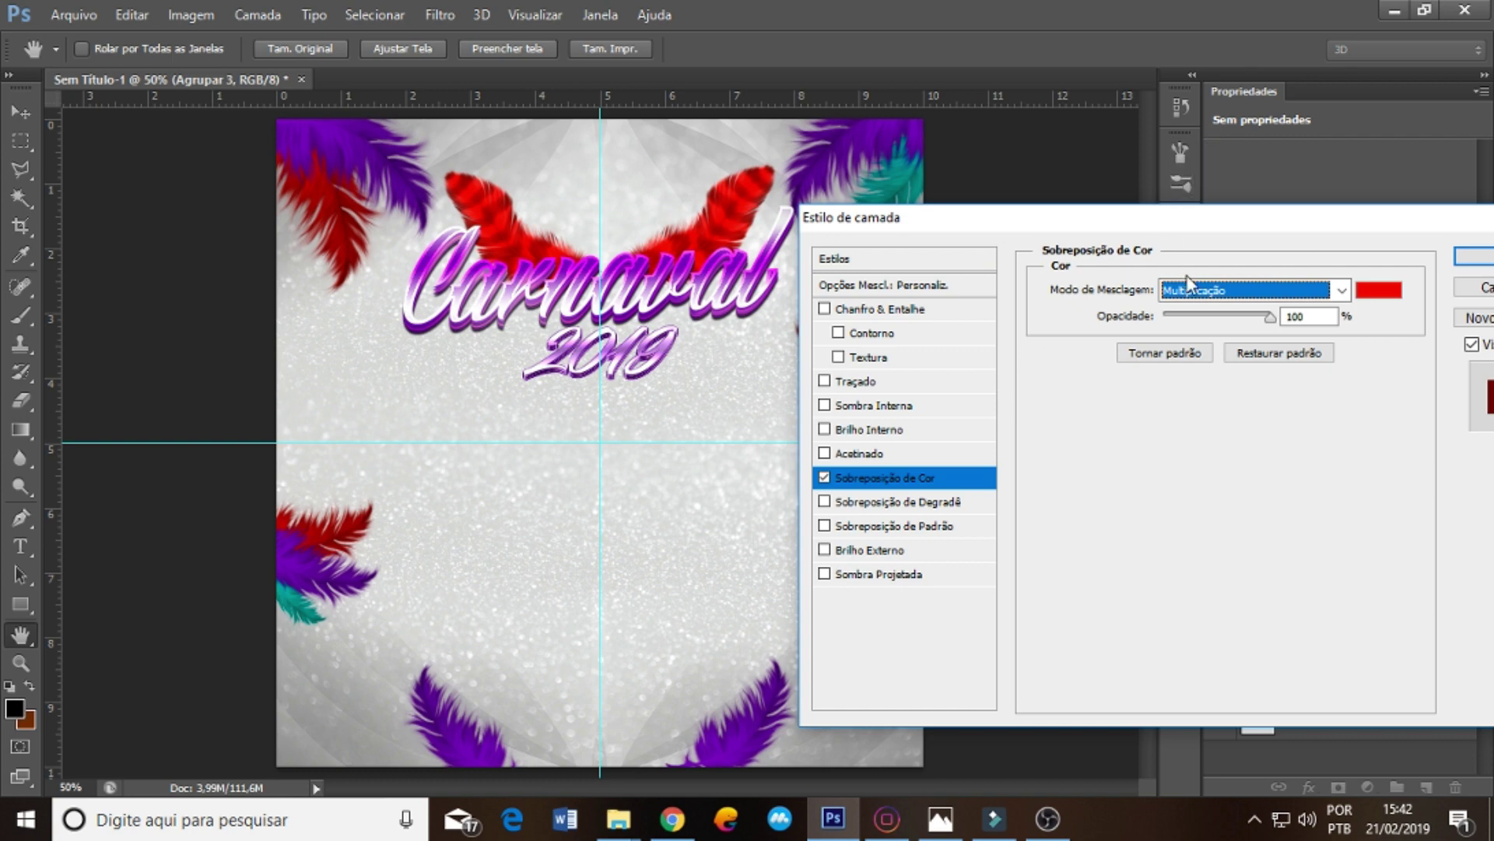
{"action": "left_click", "coordinate": [1388, 301]}
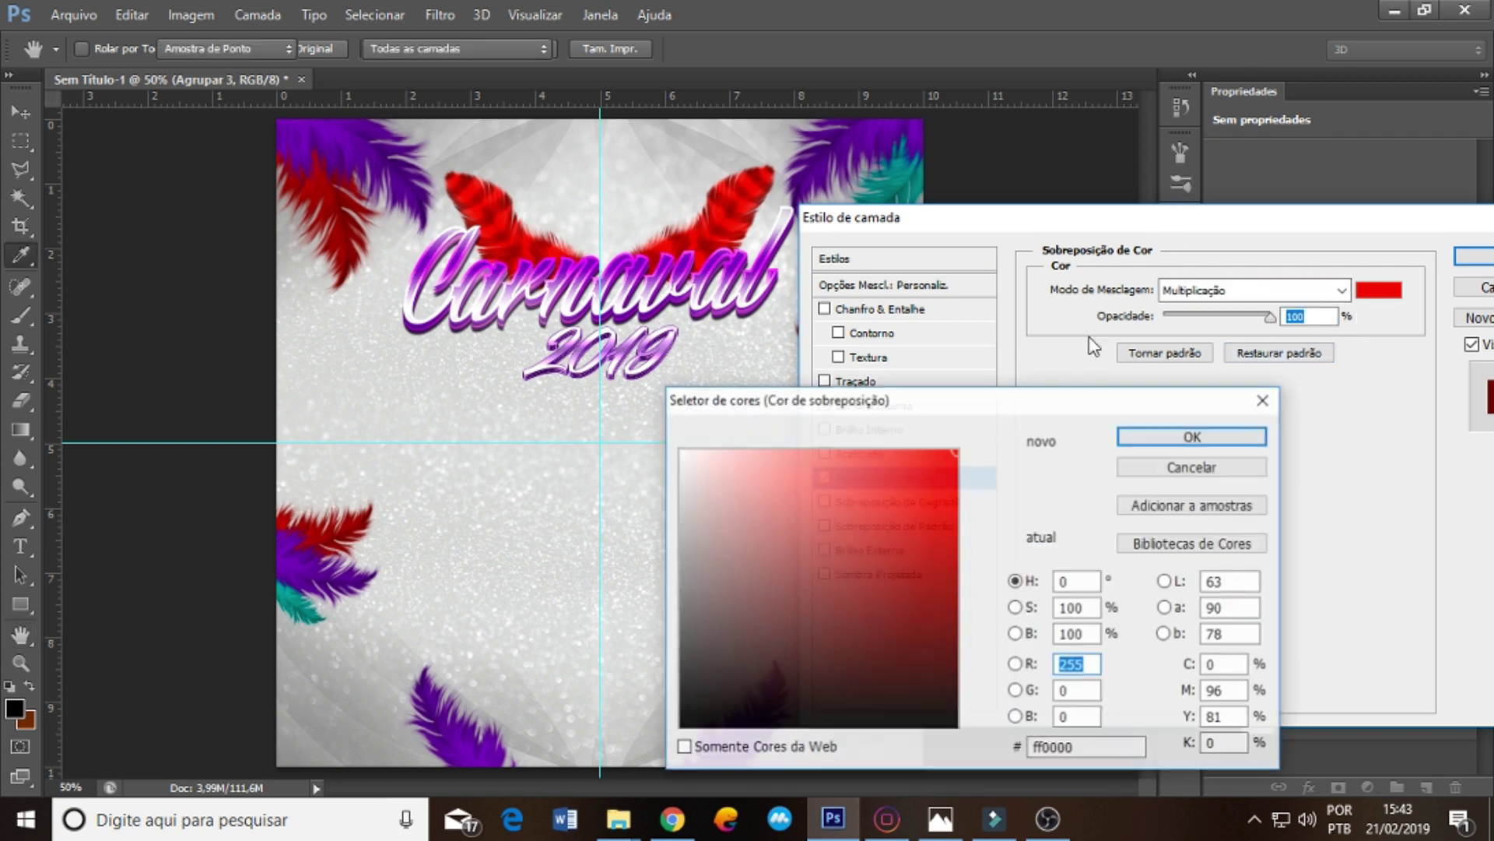
{"action": "left_click_drag", "start_coordinate": [981, 603], "coordinate": [973, 588]}
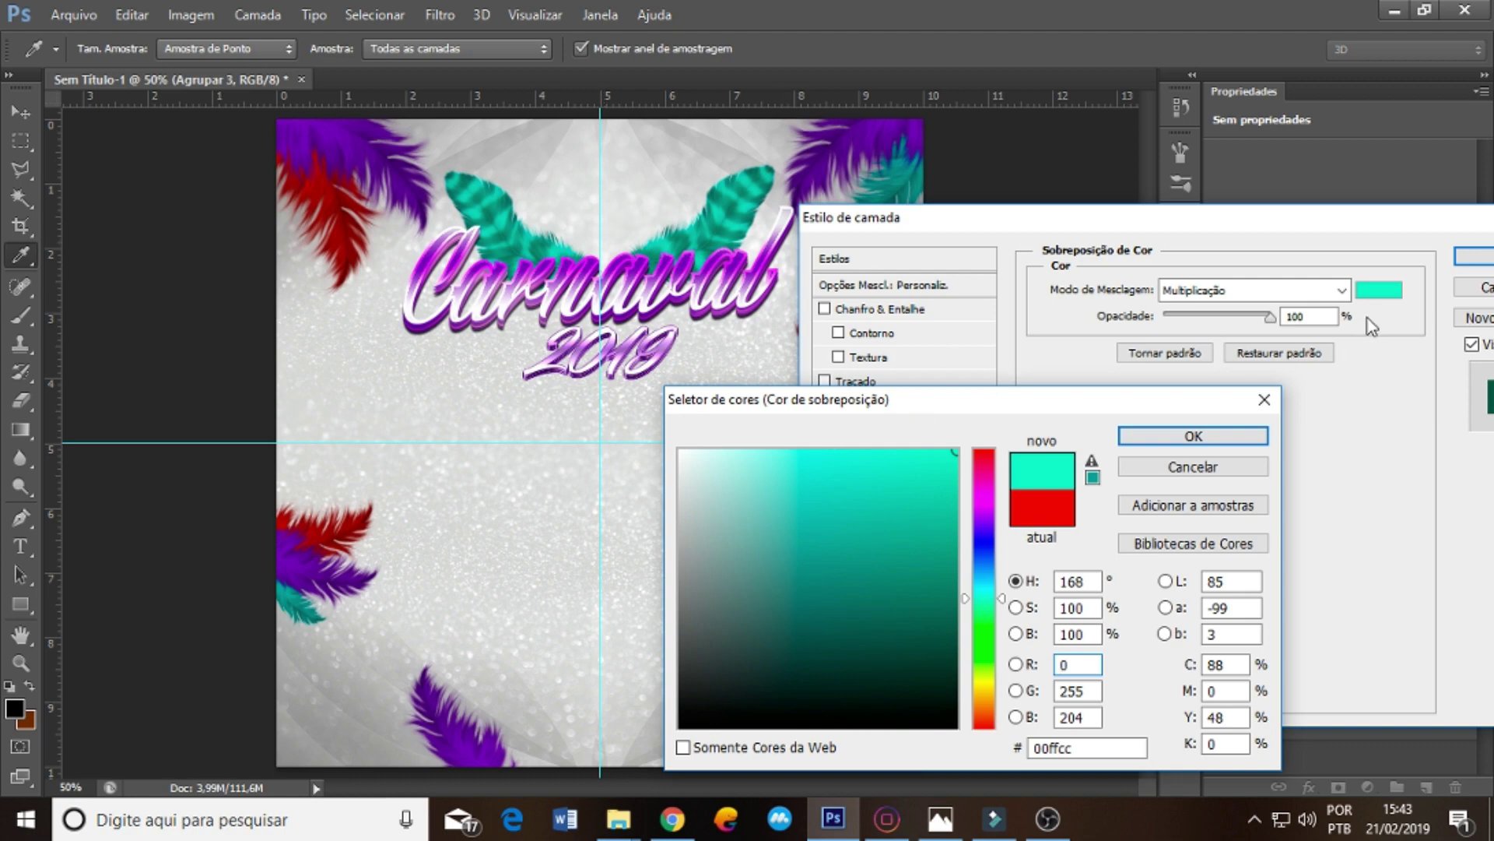
{"action": "left_click", "coordinate": [1202, 436]}
{"action": "left_click", "coordinate": [1475, 257]}
- Drag the masquerade mask image 42906540_1GG from the Flyer Carnaval folder onto the poster
{"action": "key", "text": "t"}
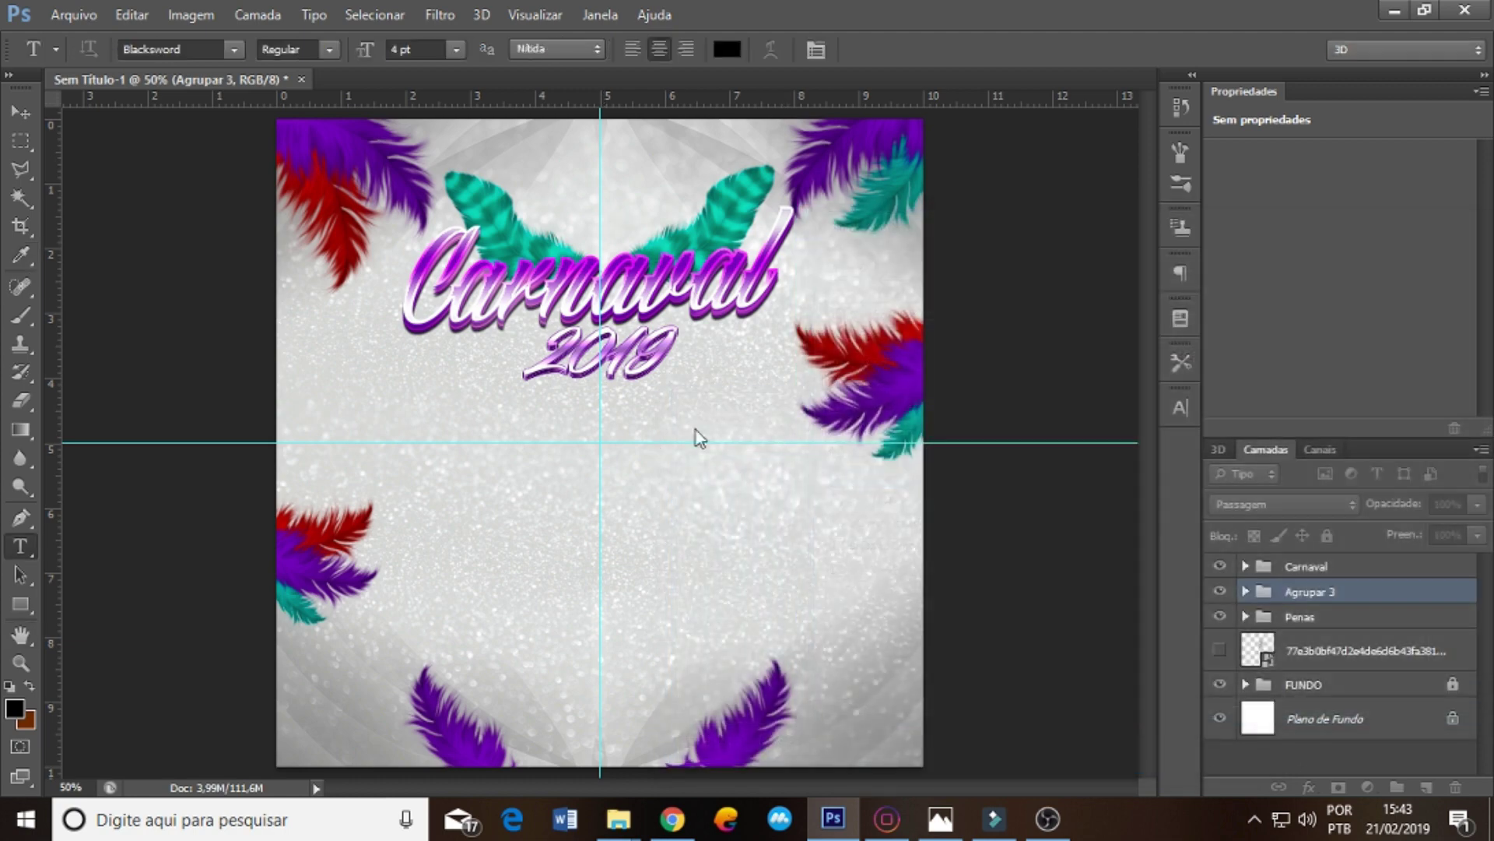
{"action": "left_click", "coordinate": [674, 813]}
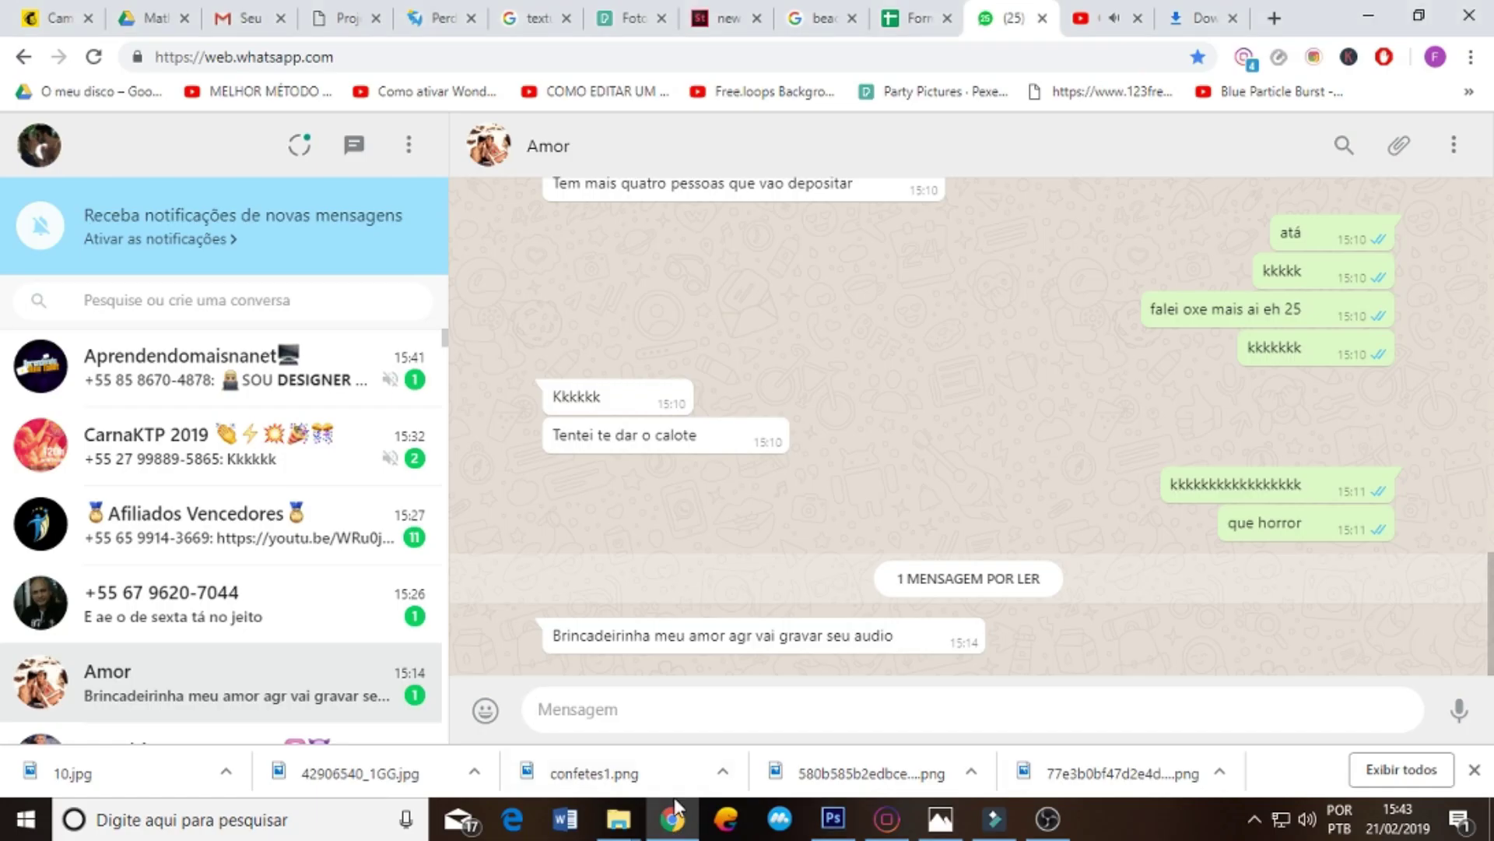
{"action": "left_click", "coordinate": [833, 817]}
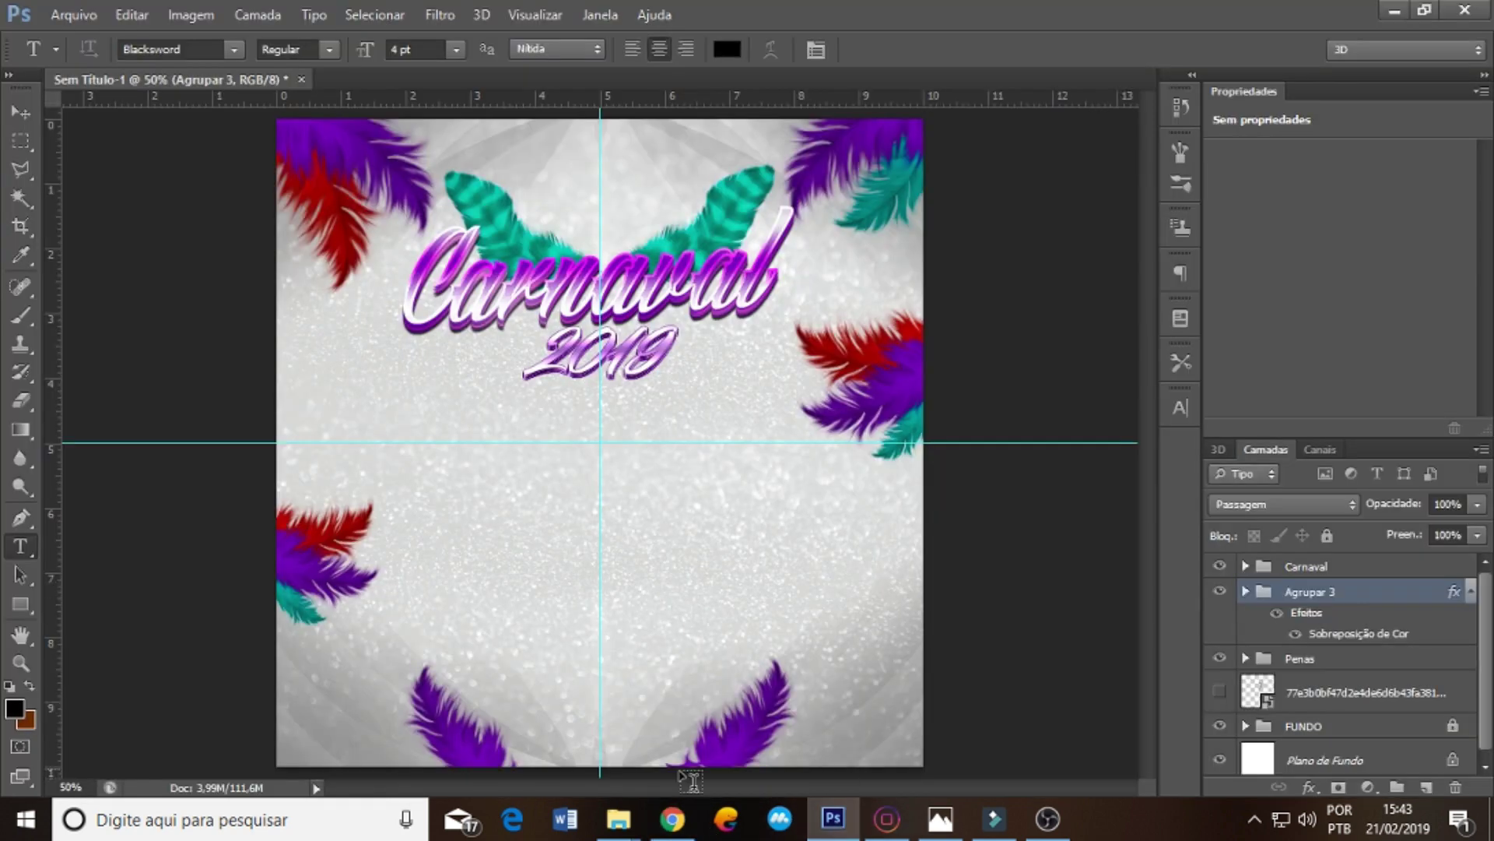
{"action": "left_click", "coordinate": [549, 704]}
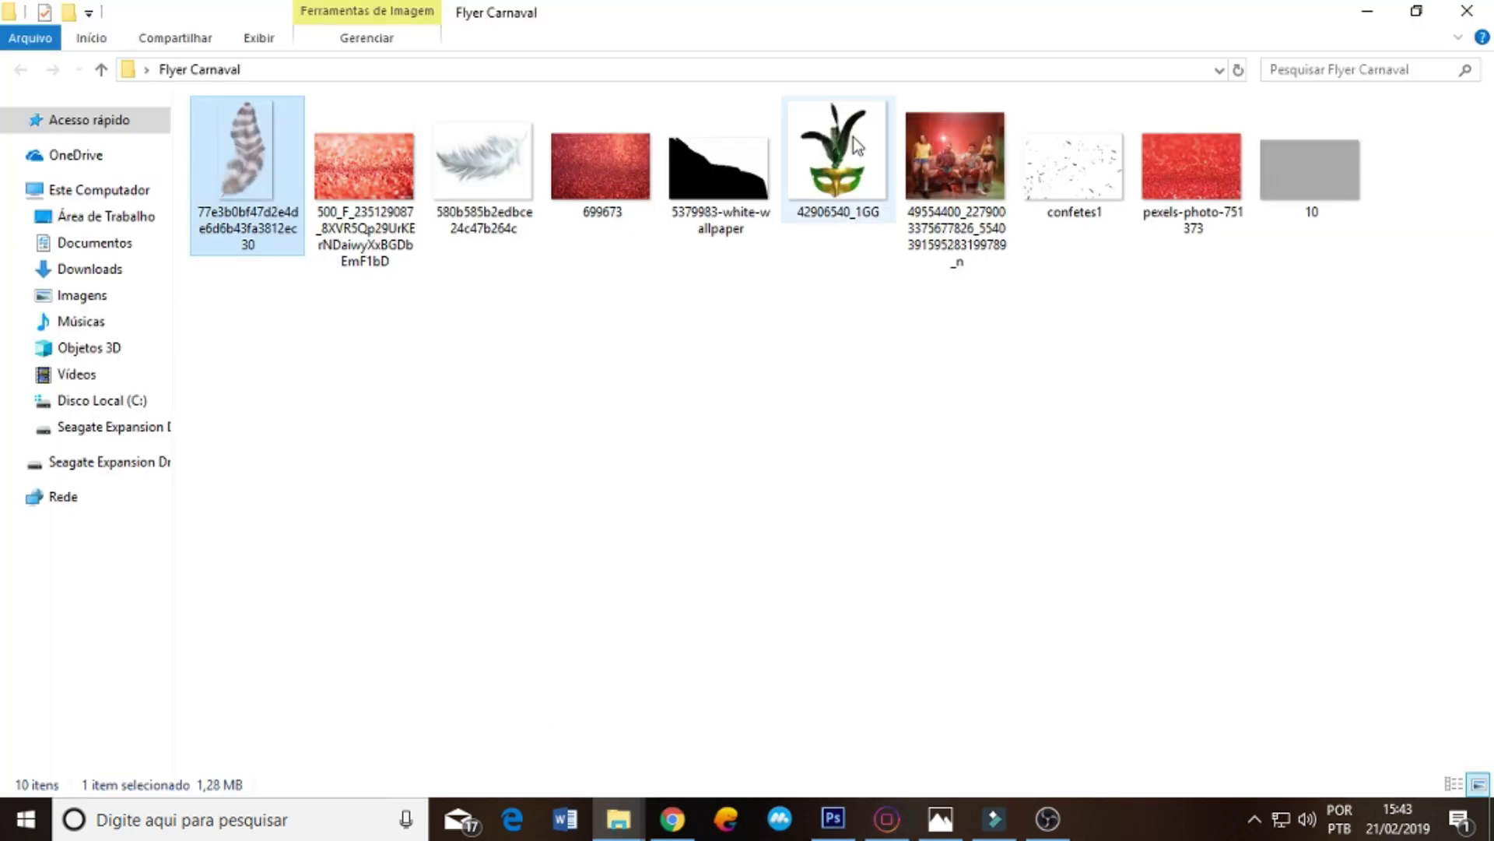
{"action": "left_click", "coordinate": [839, 183]}
{"action": "left_click_drag", "start_coordinate": [839, 183], "coordinate": [831, 597]}
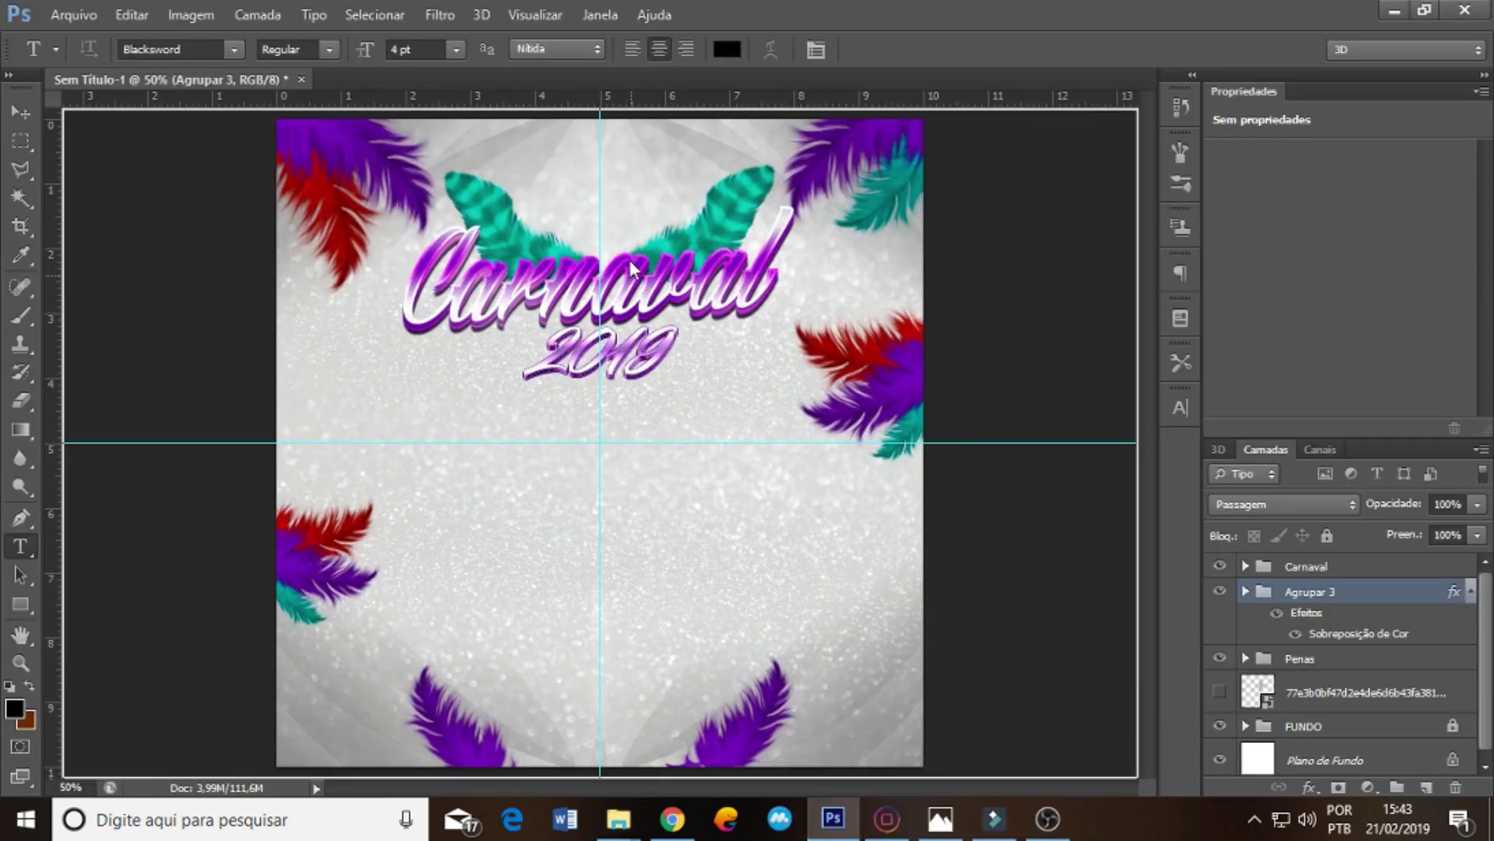
{"action": "mouse_move", "coordinate": [832, 598]}
{"action": "left_mouse_down"}
{"action": "mouse_move", "coordinate": [601, 316]}
{"action": "mouse_move", "coordinate": [668, 366]}
{"action": "left_mouse_up"}
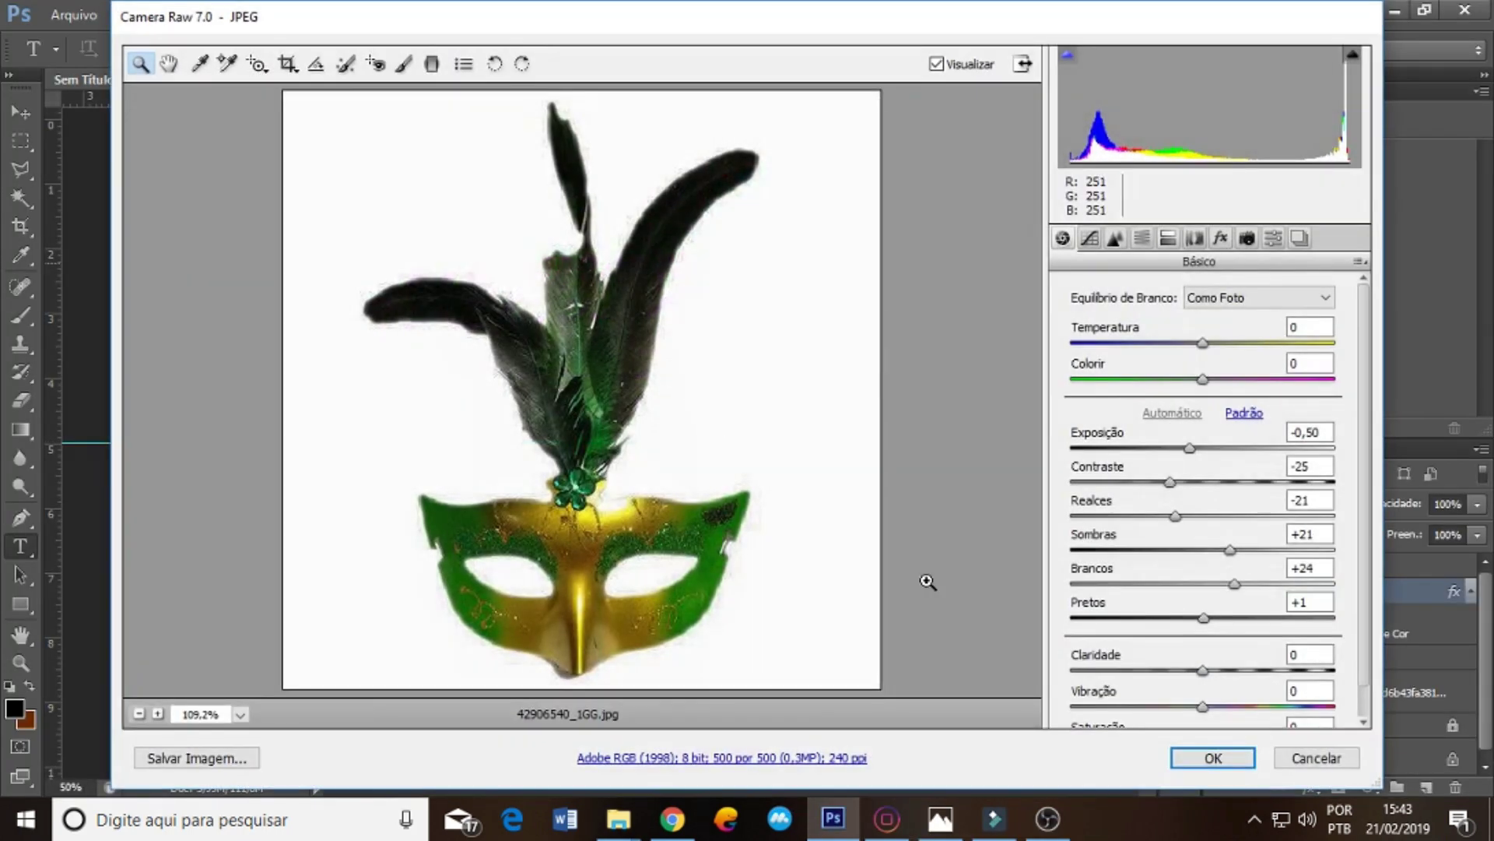
- Accept the mask's Camera Raw import and place it at the top edge of the poster
{"action": "left_click", "coordinate": [1203, 757]}
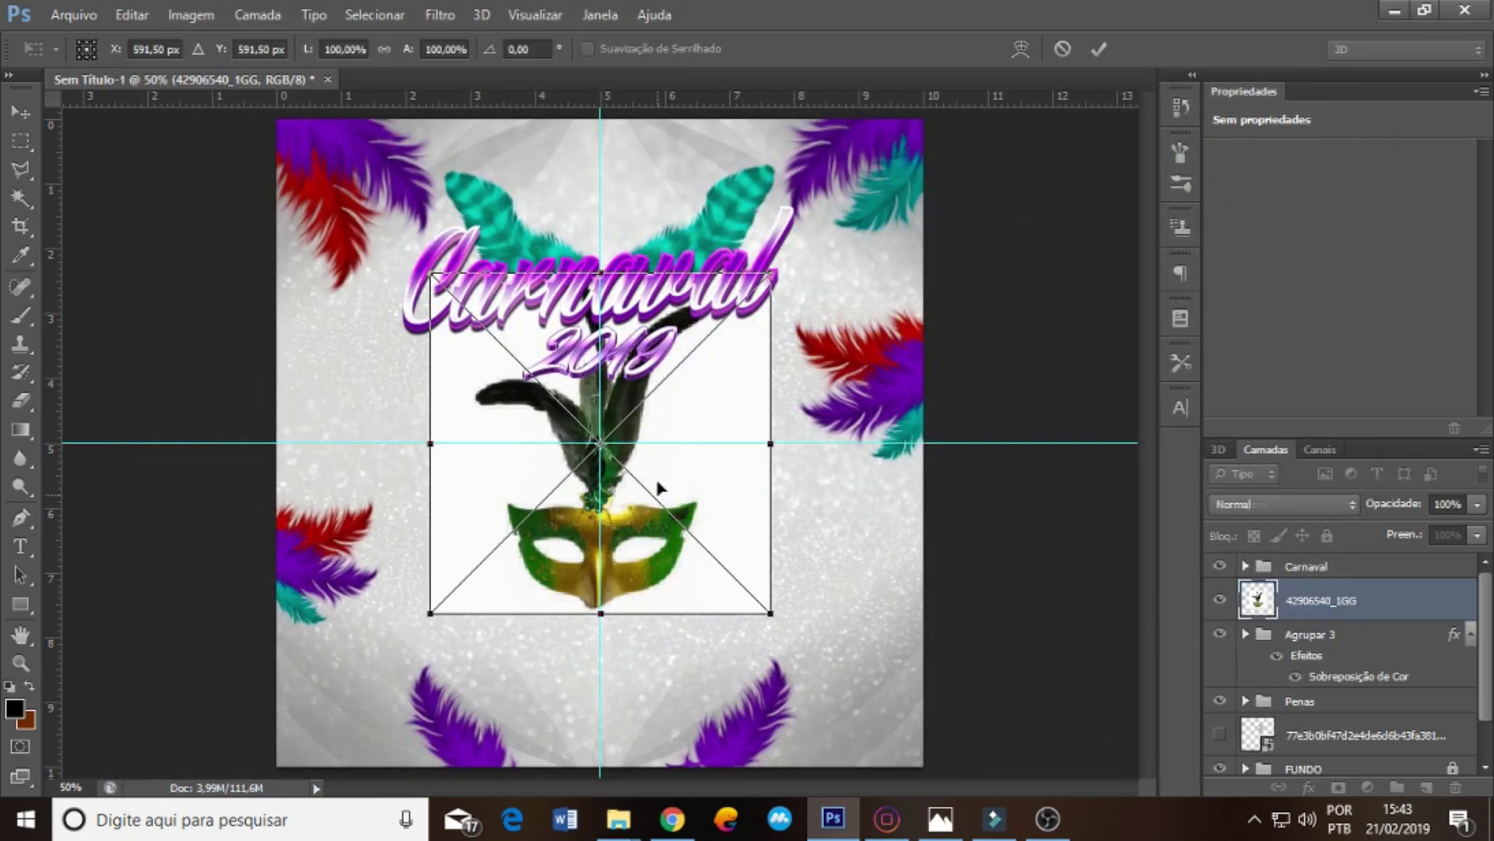
{"action": "mouse_move", "coordinate": [661, 490]}
{"action": "left_mouse_down"}
{"action": "mouse_move", "coordinate": [675, 260]}
{"action": "mouse_move", "coordinate": [663, 227]}
{"action": "left_mouse_up"}
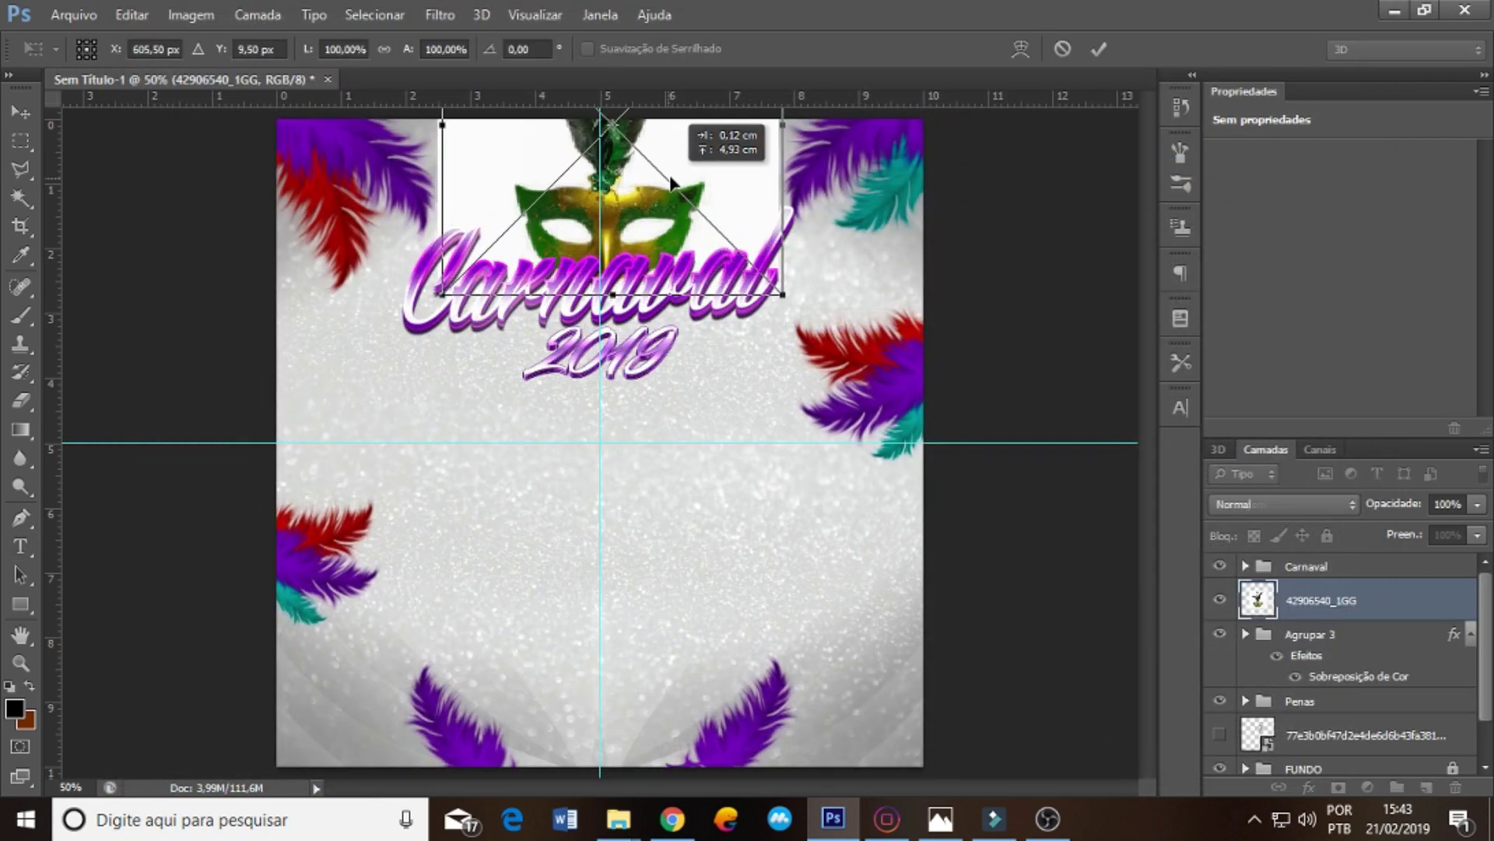
{"action": "left_click_drag", "start_coordinate": [664, 189], "coordinate": [665, 176]}
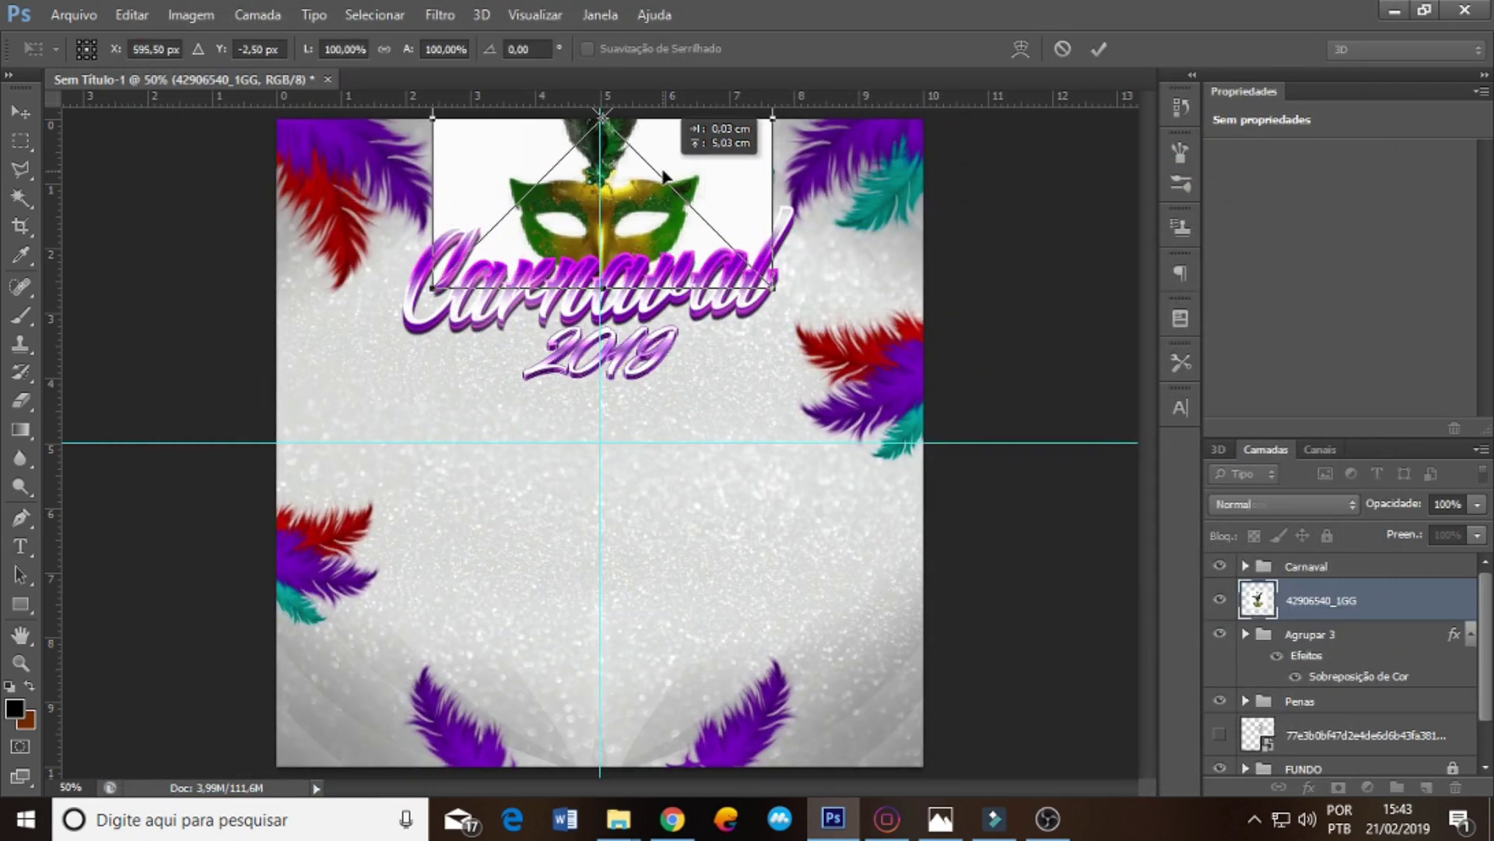
{"action": "key", "text": "Return"}
{"action": "key", "text": "t"}
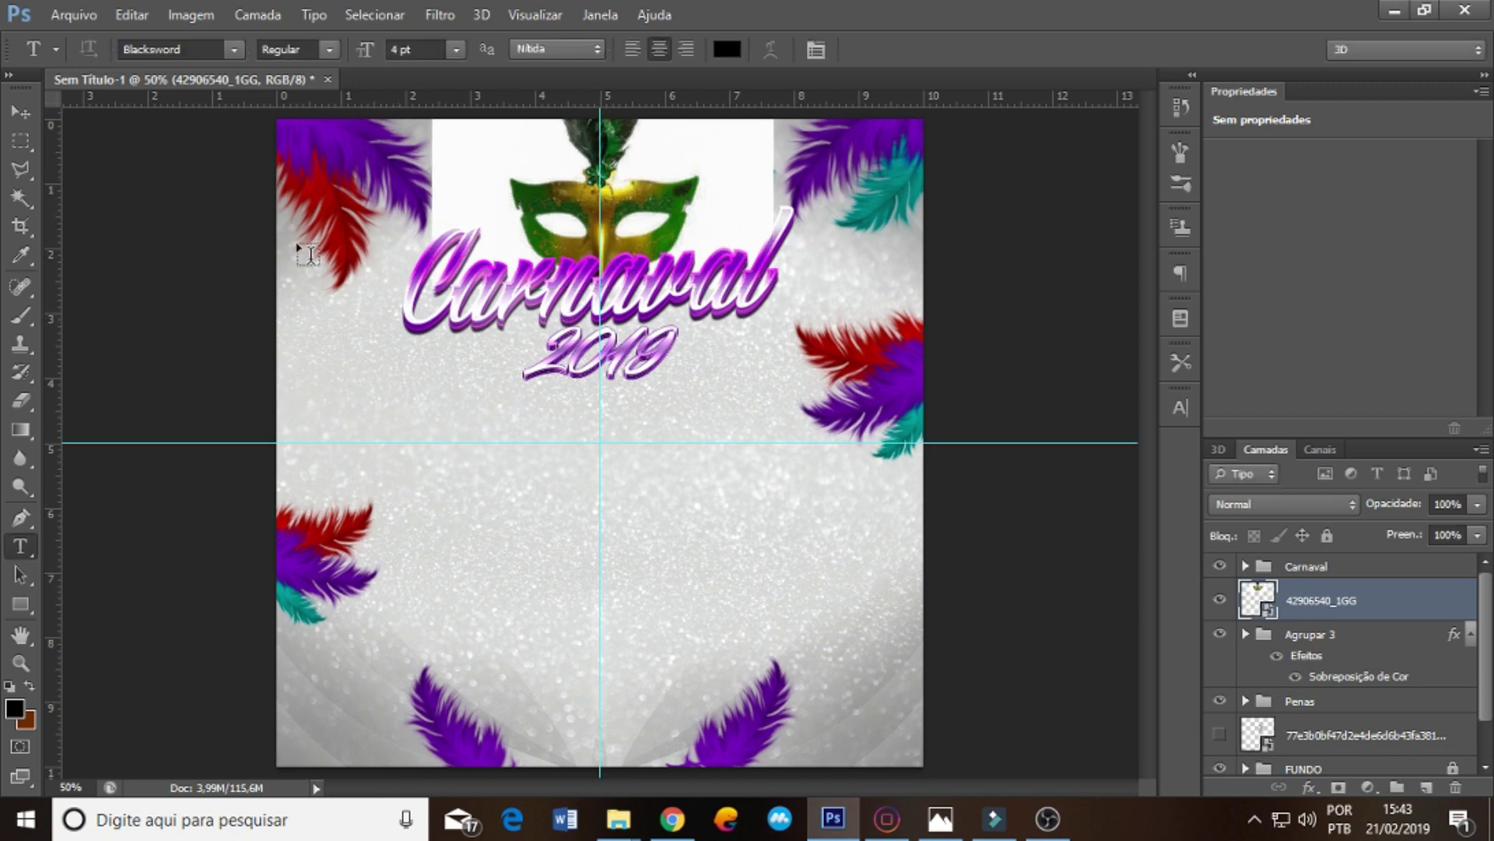
- Blend the mask layer with Multiplicação and settle it at the top behind the Carnaval title
{"action": "left_click", "coordinate": [1264, 502]}
{"action": "left_click", "coordinate": [1261, 81]}
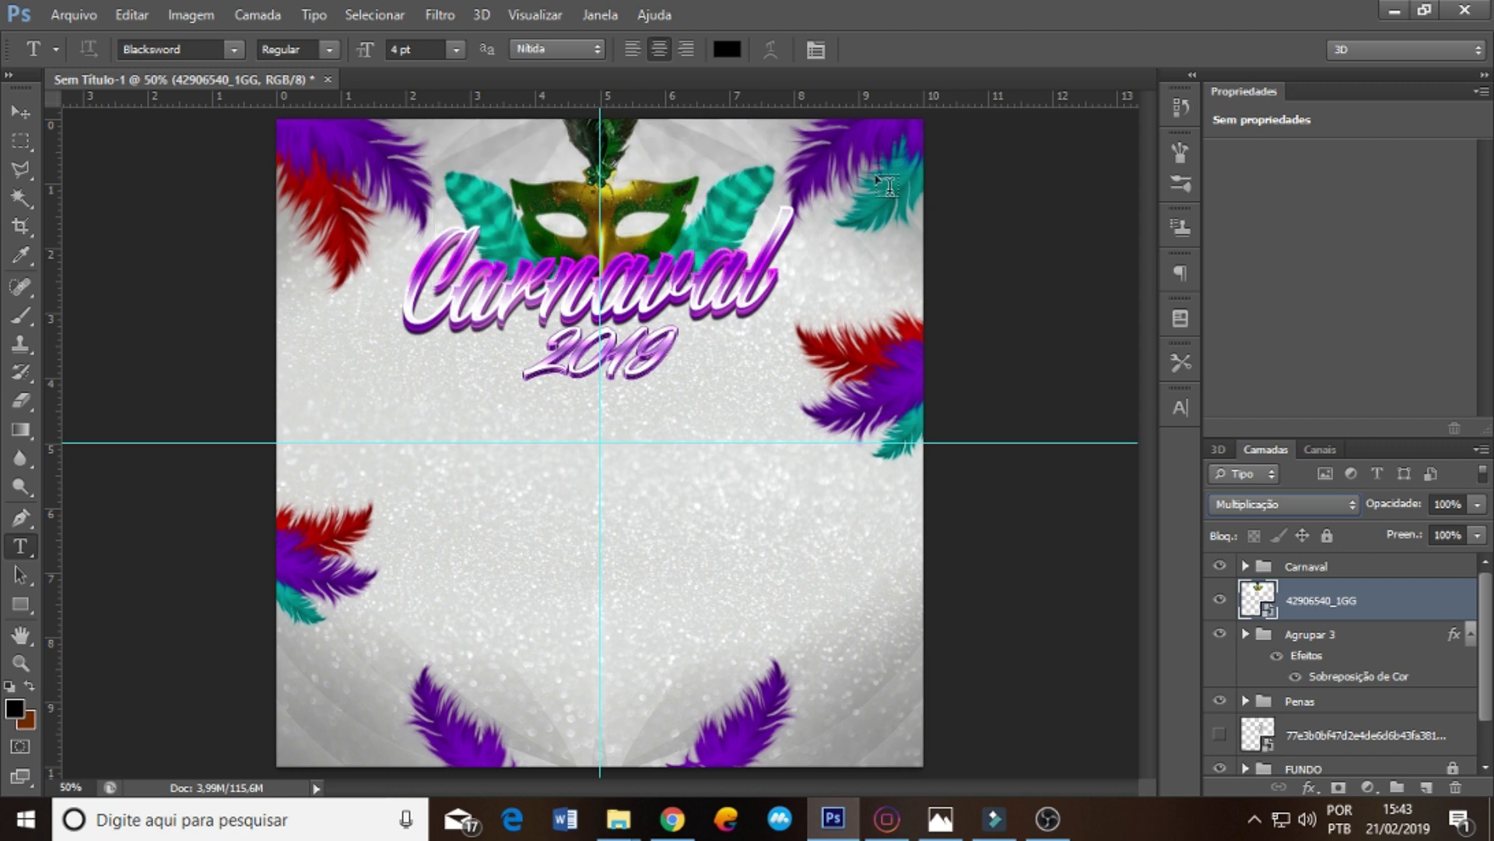
{"action": "left_click_drag", "start_coordinate": [679, 241], "coordinate": [675, 530]}
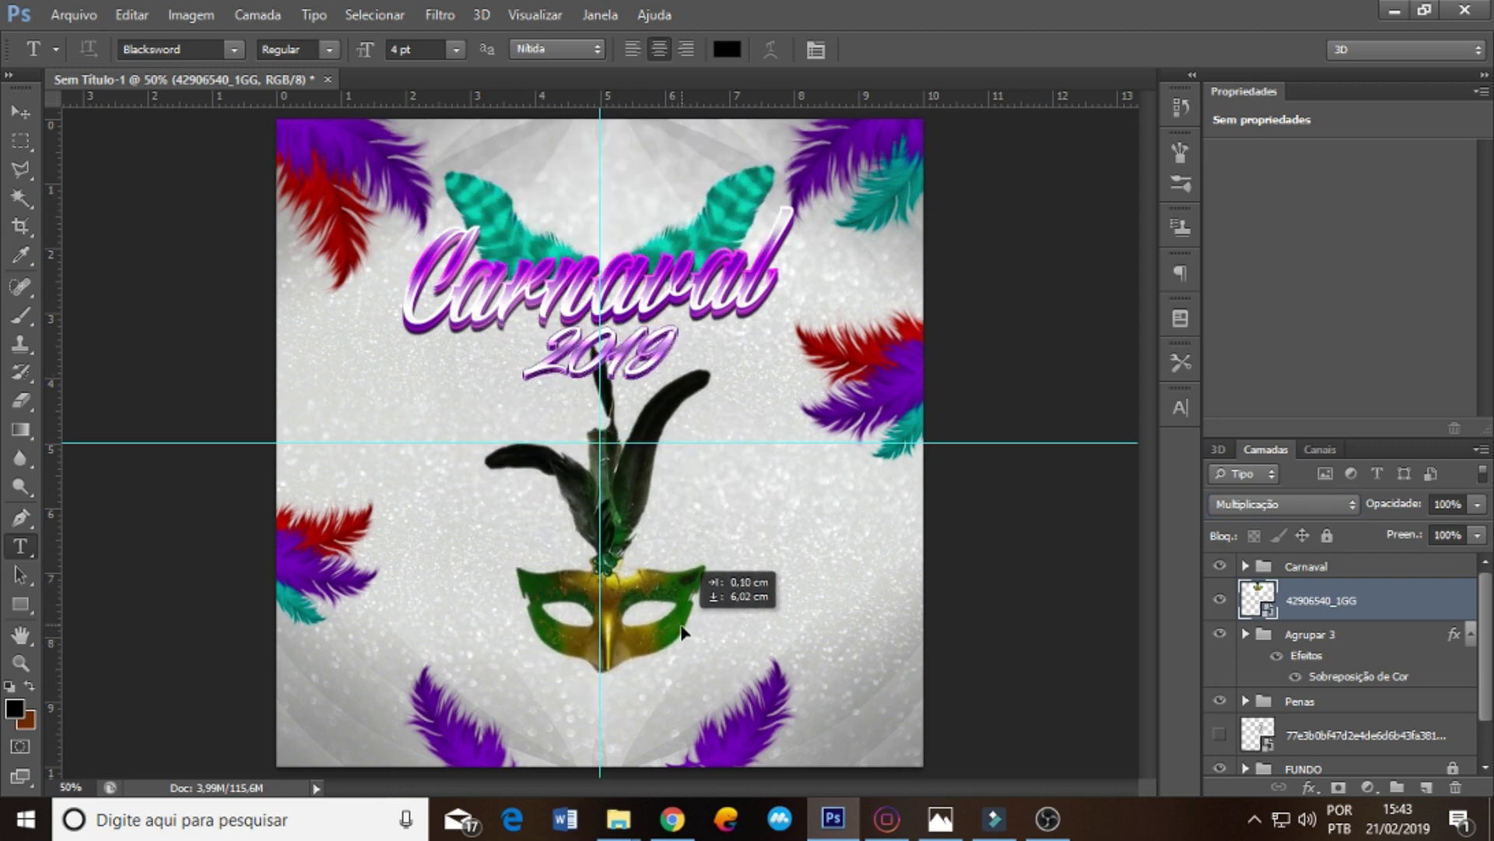
{"action": "mouse_move", "coordinate": [675, 529]}
{"action": "left_mouse_down"}
{"action": "mouse_move", "coordinate": [703, 232]}
{"action": "mouse_move", "coordinate": [674, 235]}
{"action": "mouse_move", "coordinate": [677, 216]}
{"action": "left_mouse_up"}
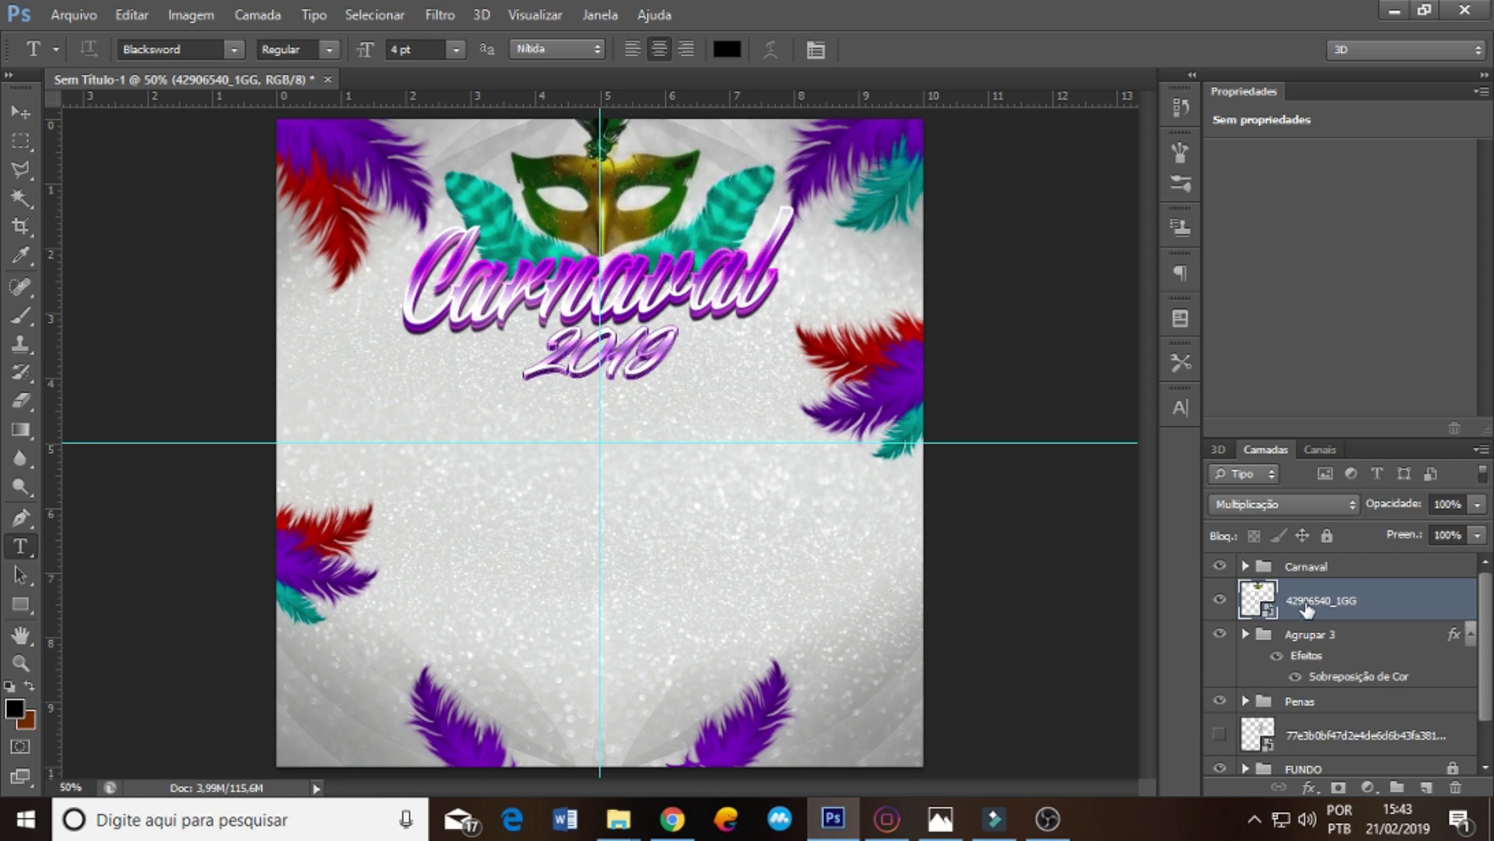
- Rasterize the mask smart object and raise its brightness with Brightness/Contrast
{"action": "left_click", "coordinate": [22, 314]}
{"action": "left_click", "coordinate": [696, 358]}
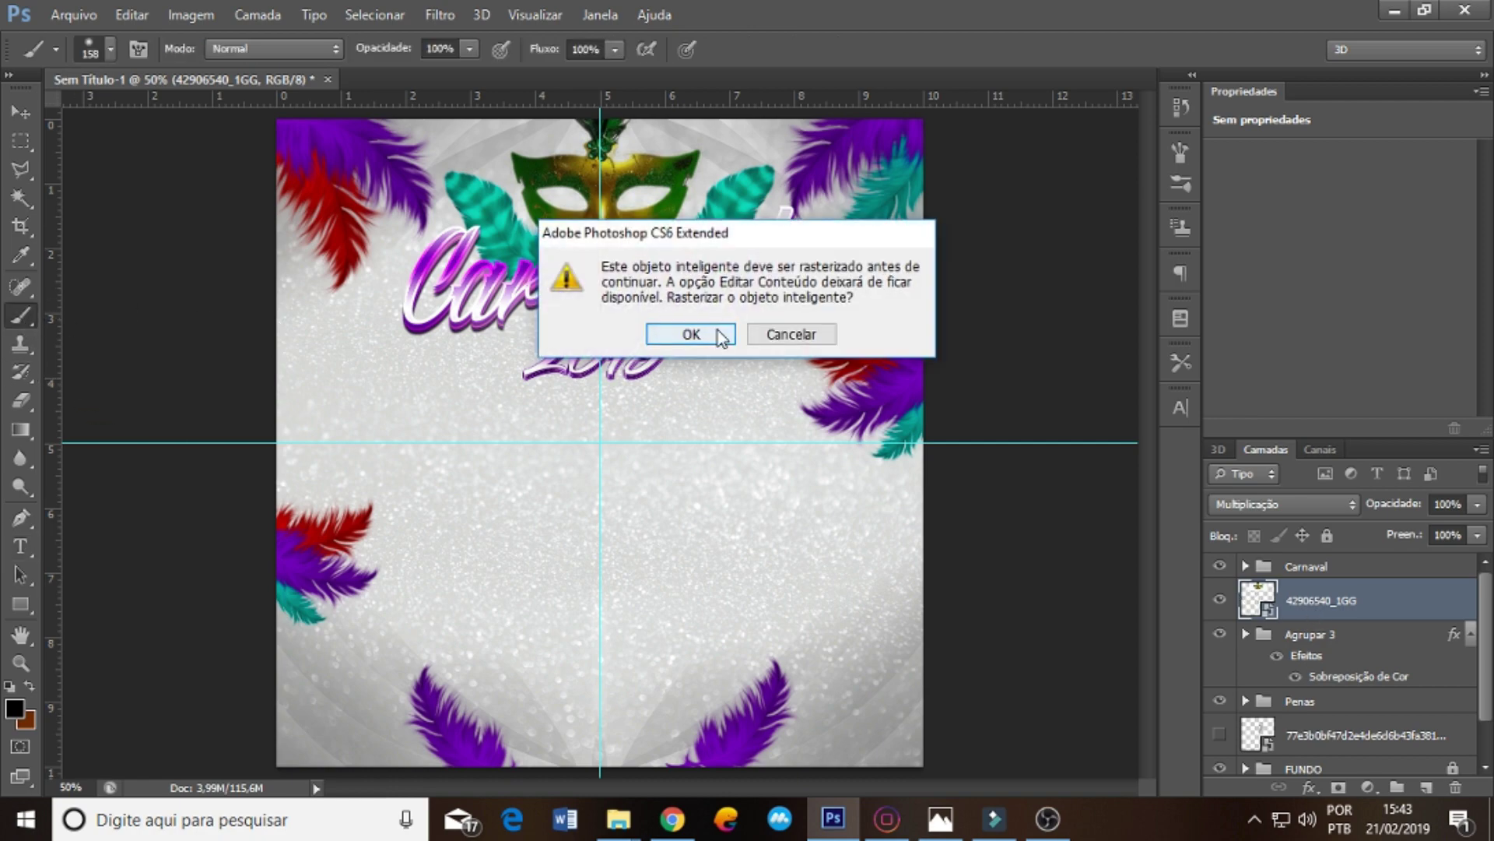
{"action": "left_click", "coordinate": [684, 333]}
{"action": "left_click", "coordinate": [191, 15]}
{"action": "mouse_move", "coordinate": [202, 70]}
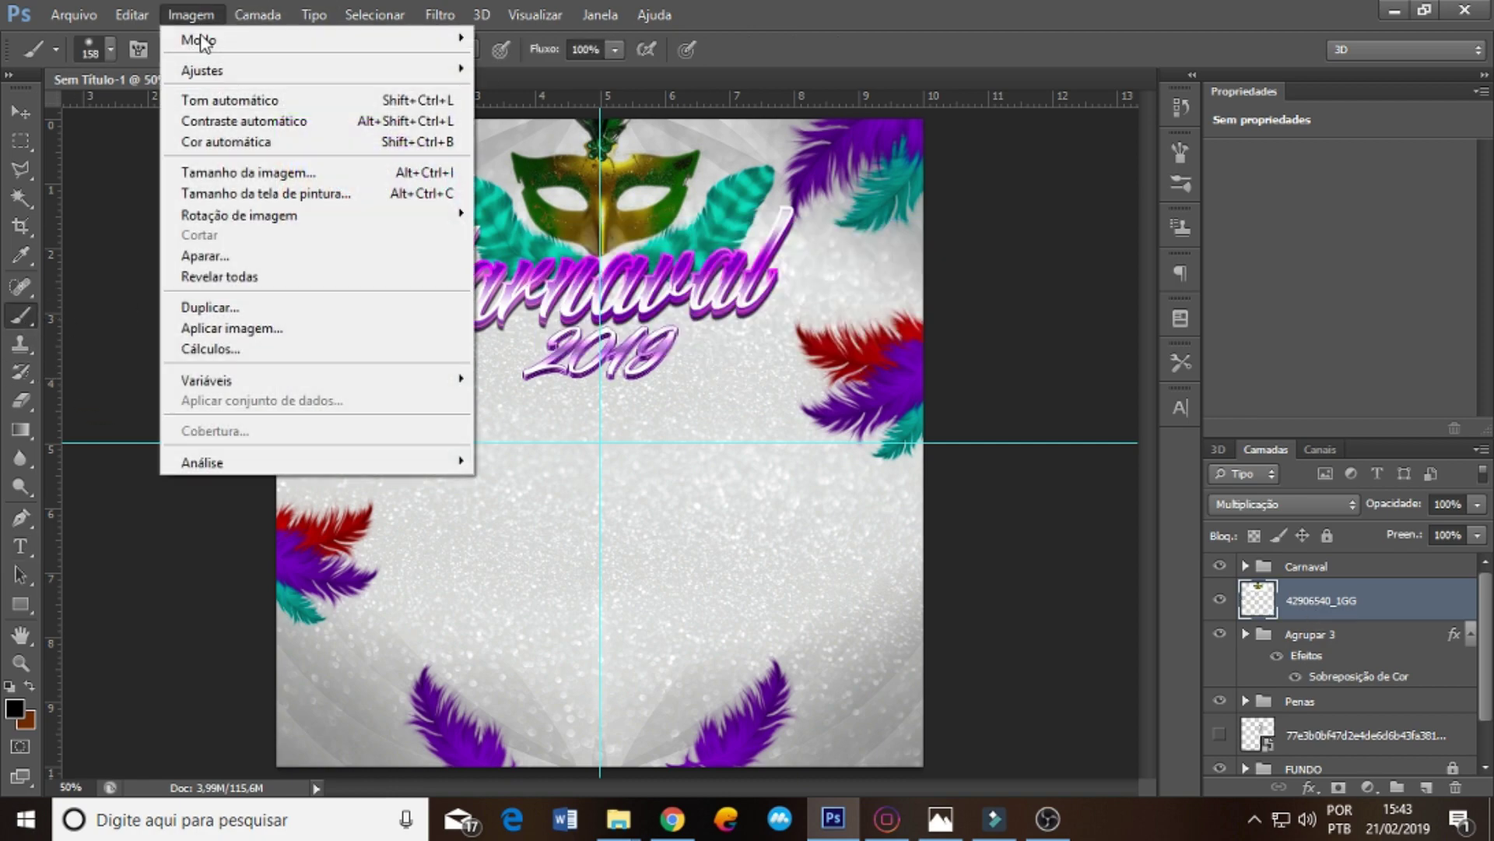
{"action": "left_click", "coordinate": [534, 70]}
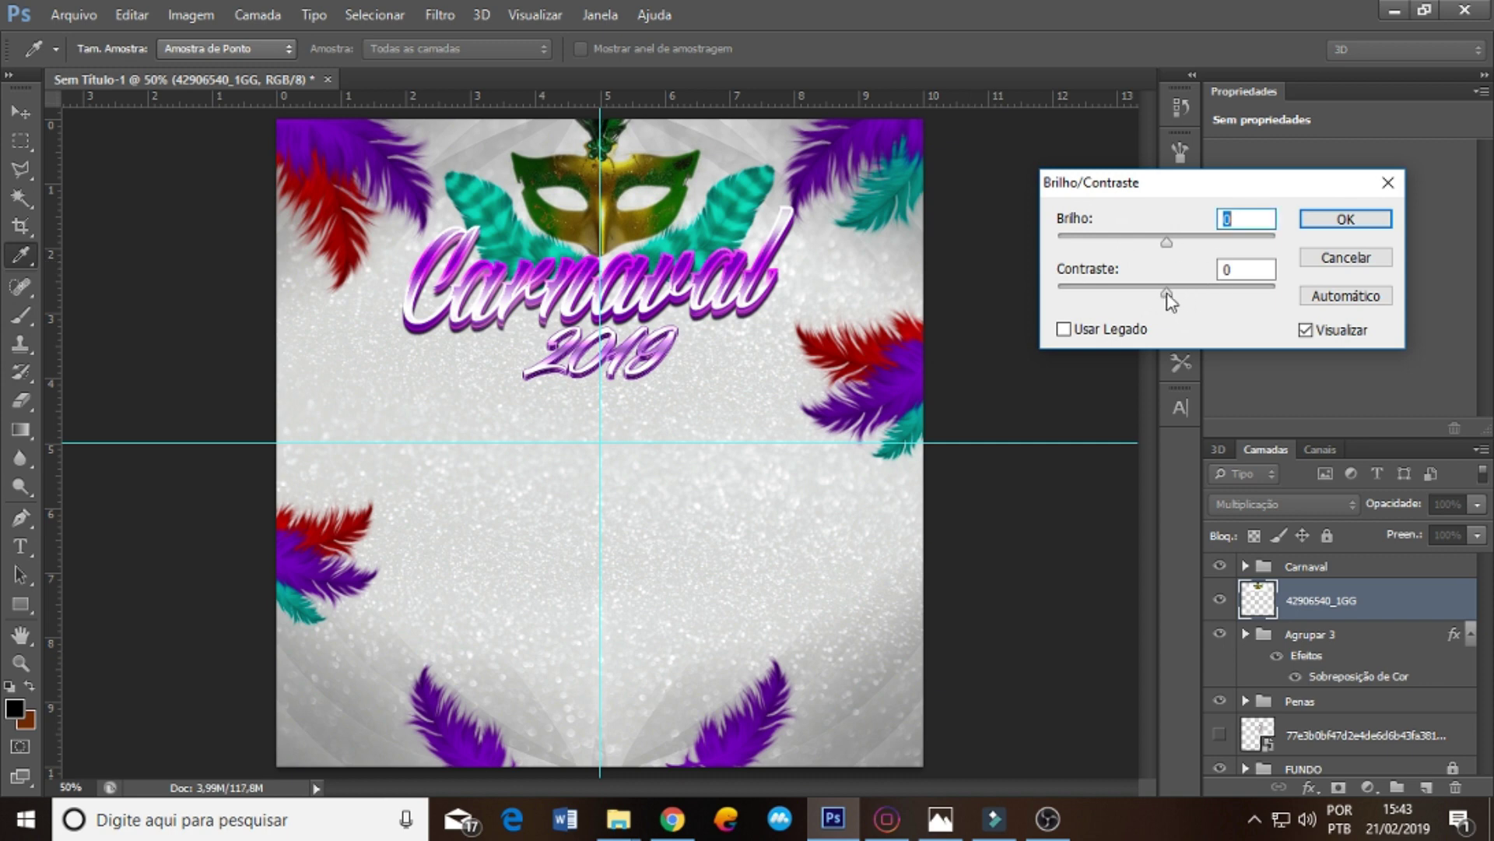
{"action": "left_click_drag", "start_coordinate": [1167, 241], "coordinate": [1229, 245]}
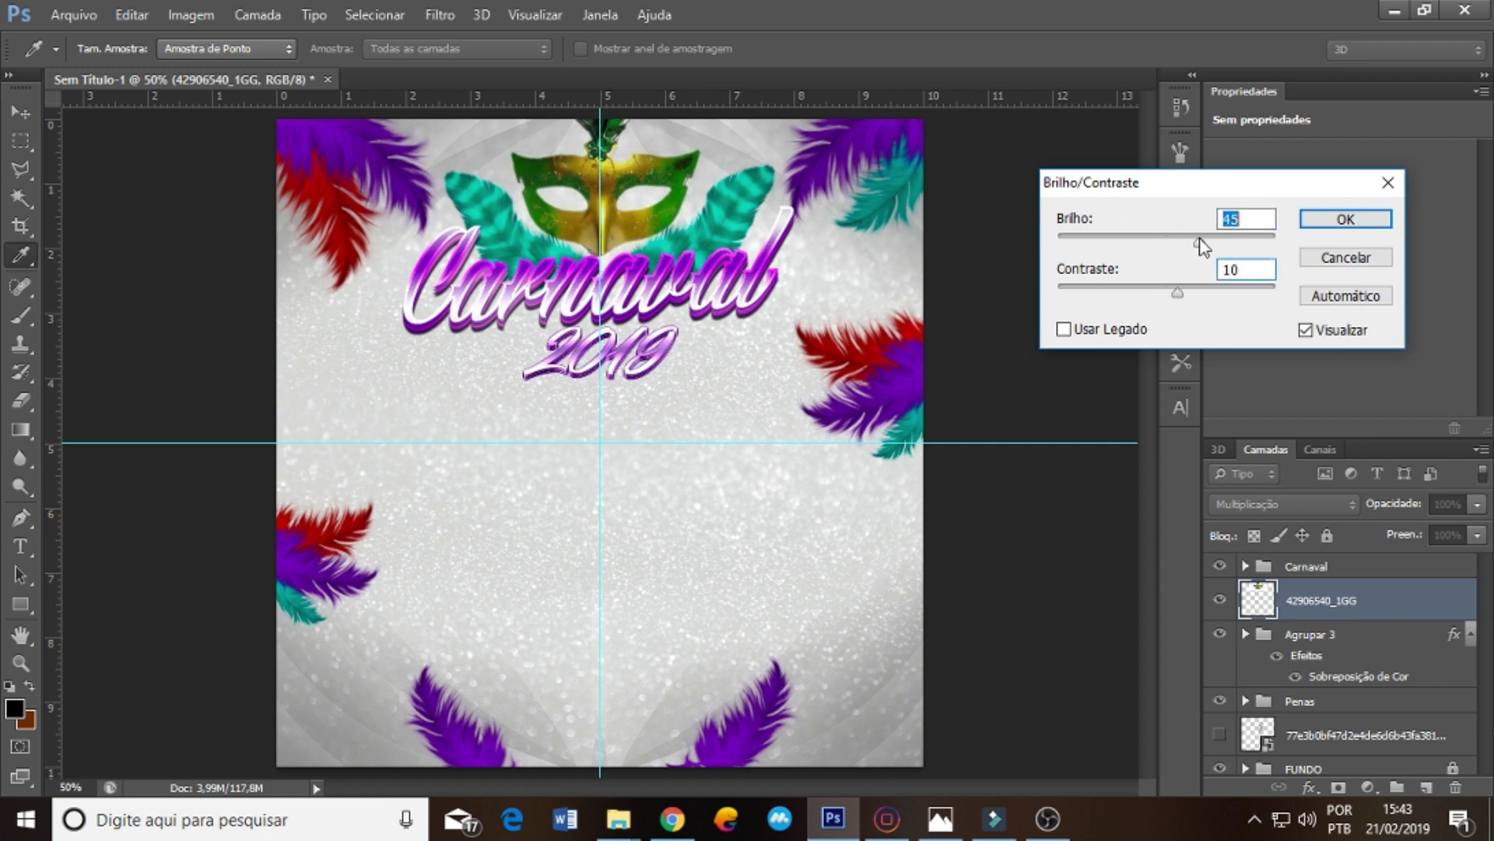
{"action": "left_click", "coordinate": [1345, 219]}
- Shift the mask's hue to -78 with Hue/Saturation so it turns pink
{"action": "key", "text": "ctrl+u"}
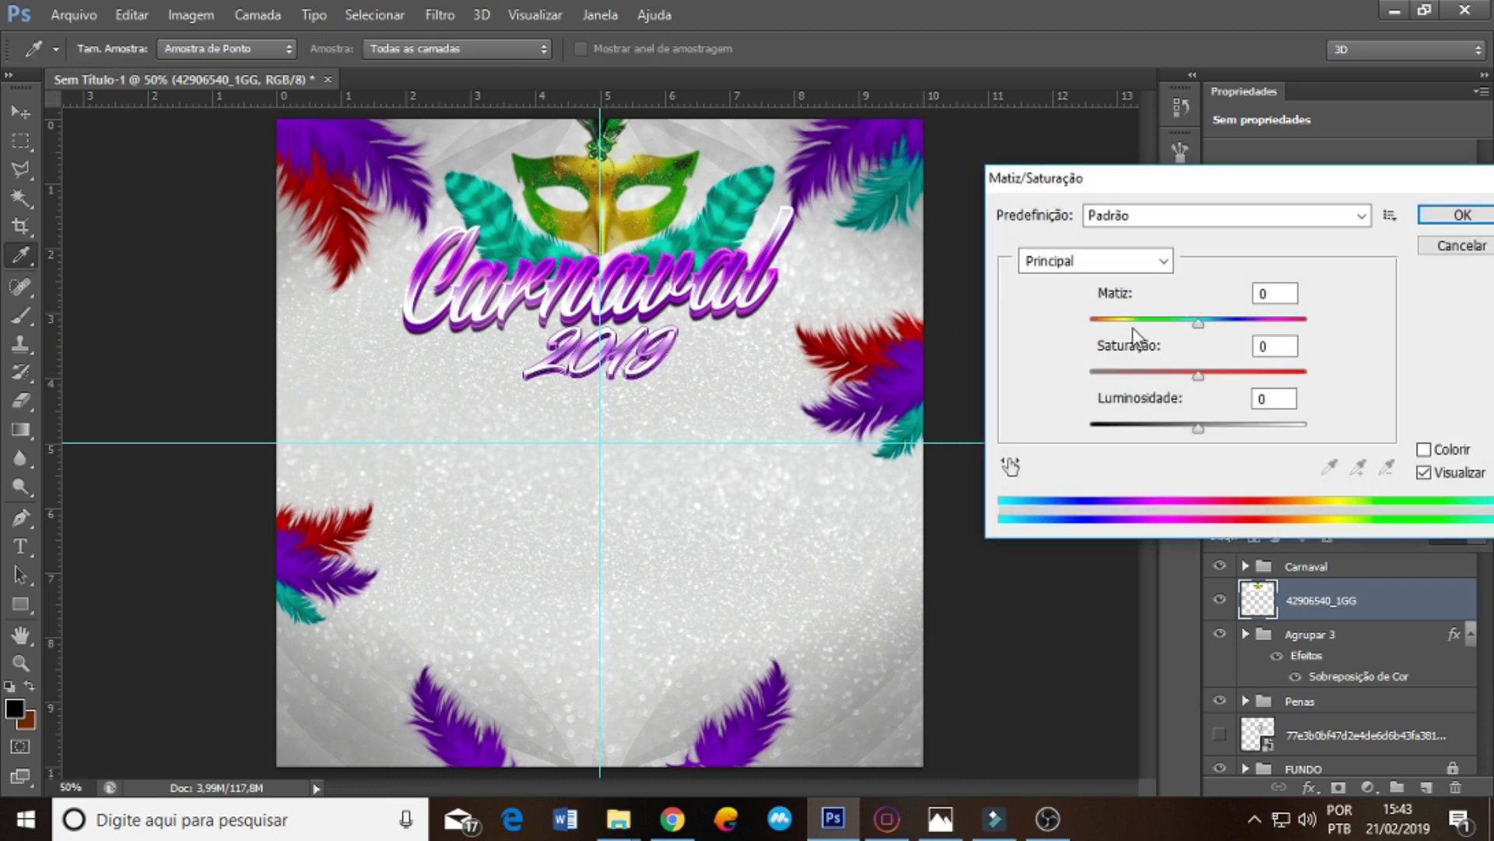
{"action": "mouse_move", "coordinate": [1199, 319]}
{"action": "left_mouse_down"}
{"action": "mouse_move", "coordinate": [1333, 320]}
{"action": "mouse_move", "coordinate": [1137, 316]}
{"action": "left_mouse_up"}
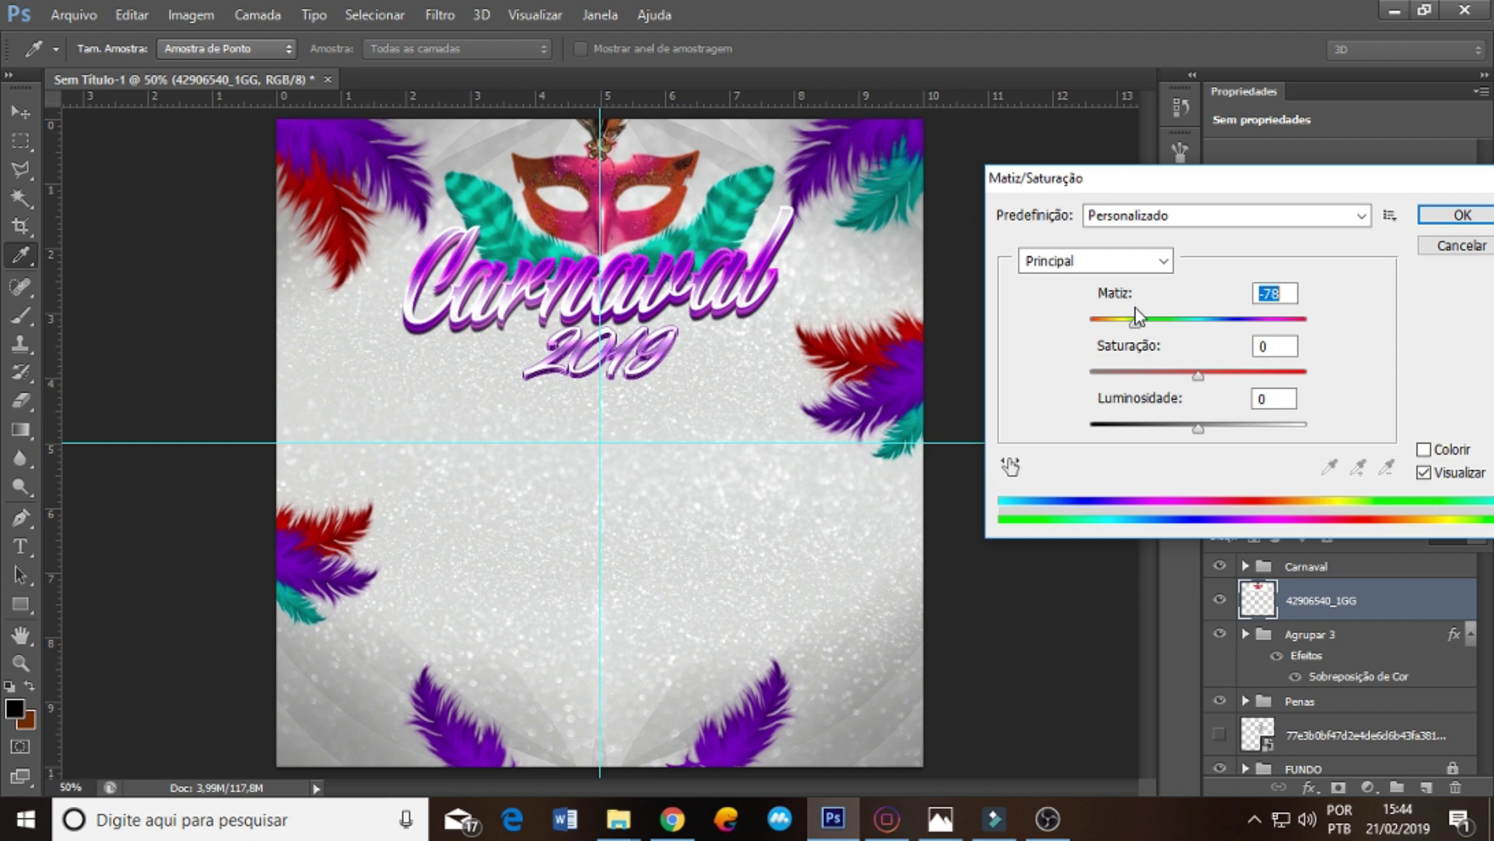
{"action": "left_click", "coordinate": [1437, 217]}
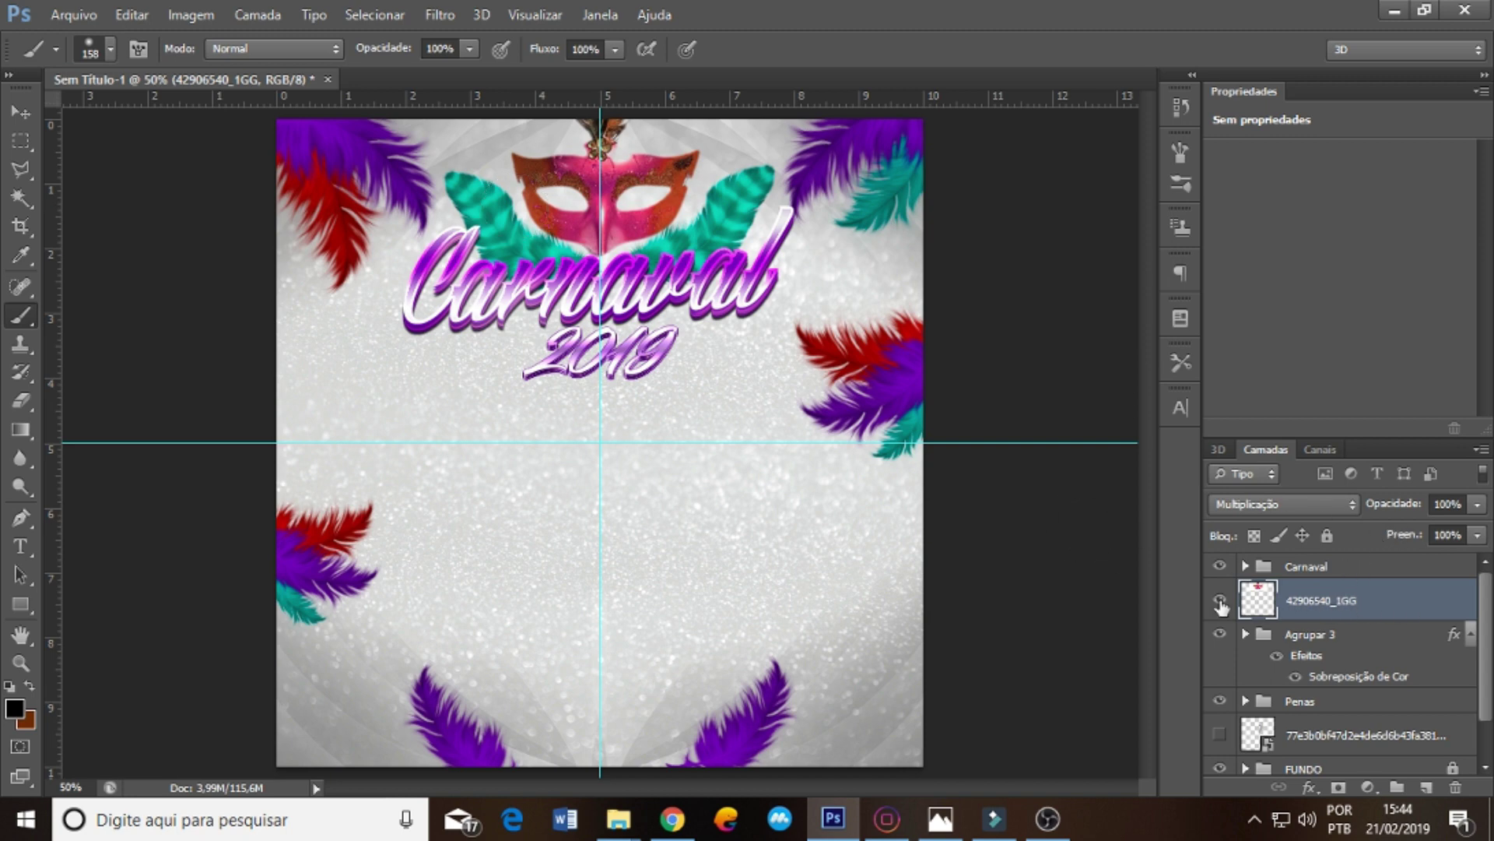
- Rename the mask layer 'Mascara' and toggle the title and feathers' visibility to check it
{"action": "double_click", "coordinate": [1323, 603]}
{"action": "type", "text": "M"}
{"action": "type", "text": "ascar"}
{"action": "key", "text": "Return"}
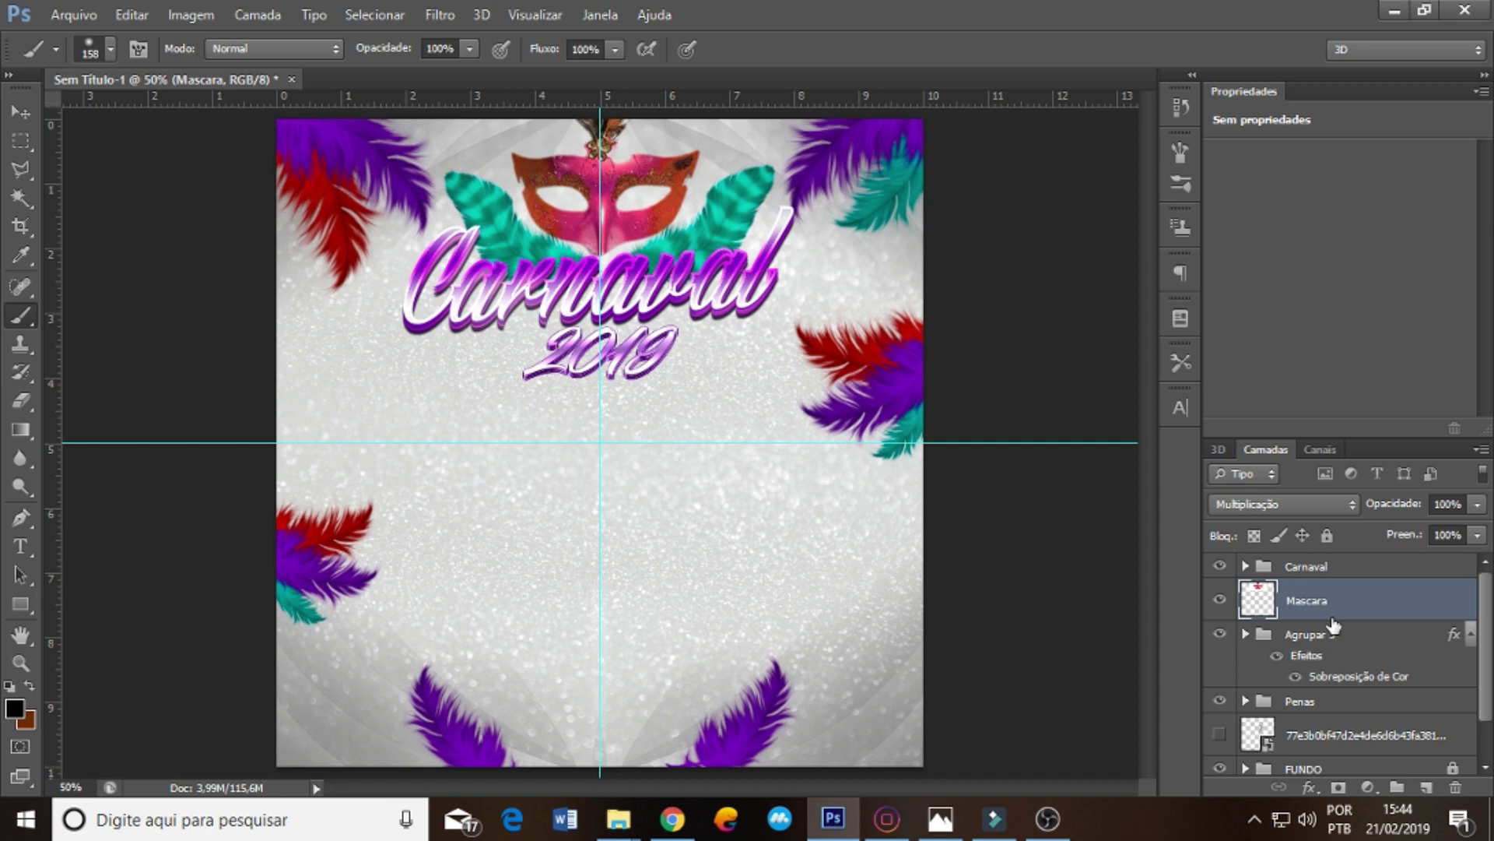
{"action": "left_click", "coordinate": [1220, 566]}
{"action": "left_click", "coordinate": [1222, 567]}
{"action": "left_click", "coordinate": [1261, 735]}
{"action": "left_click", "coordinate": [1220, 700]}
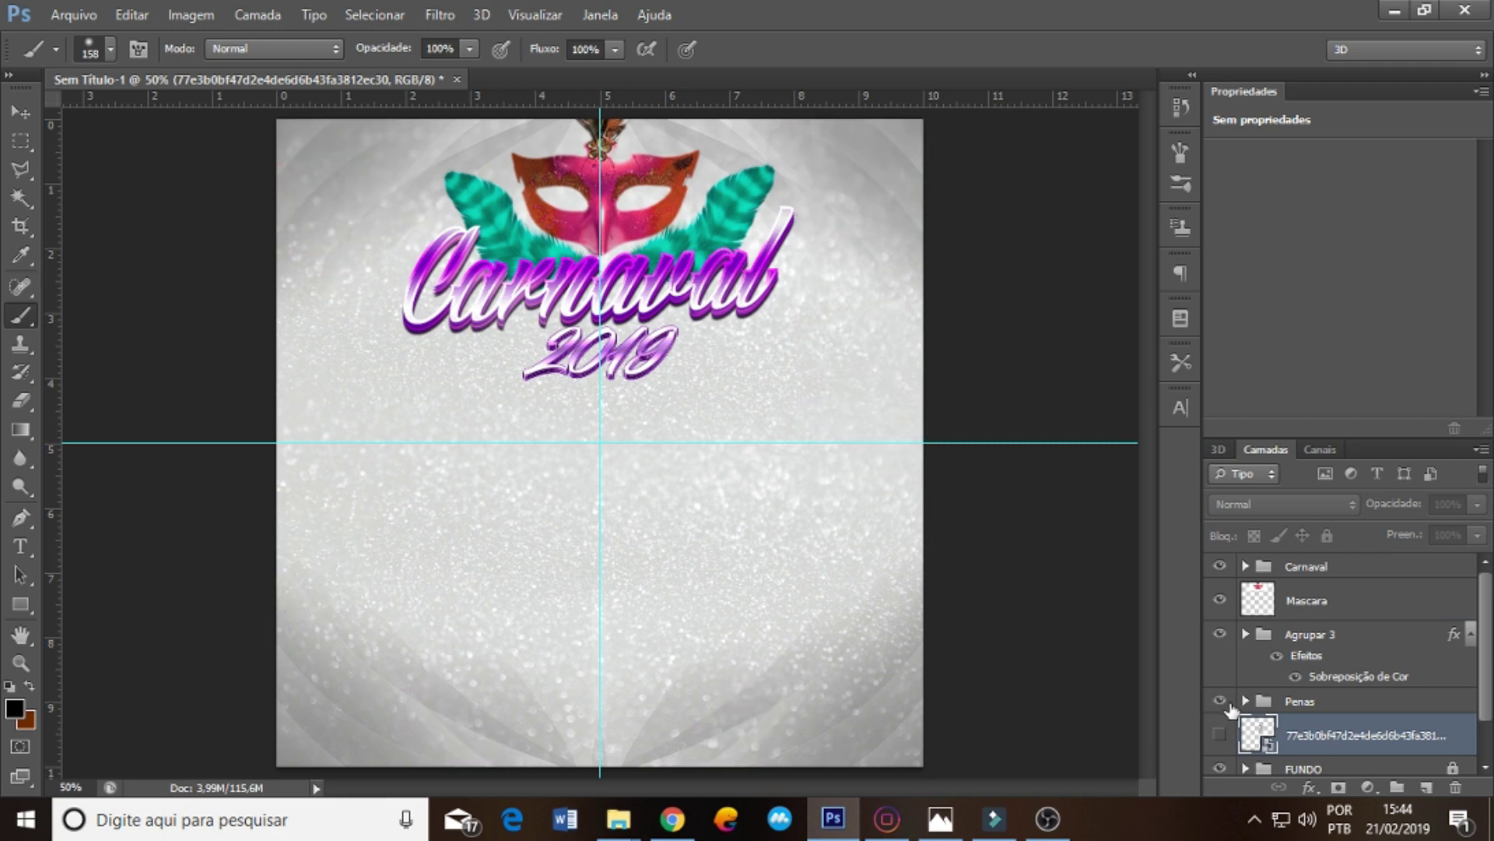
- Rename the Agrupar 3 group 'Pena Carnaval' and compare layers by toggling their visibility
{"action": "double_click", "coordinate": [1312, 636]}
{"action": "type", "text": "Pena Carnava"}
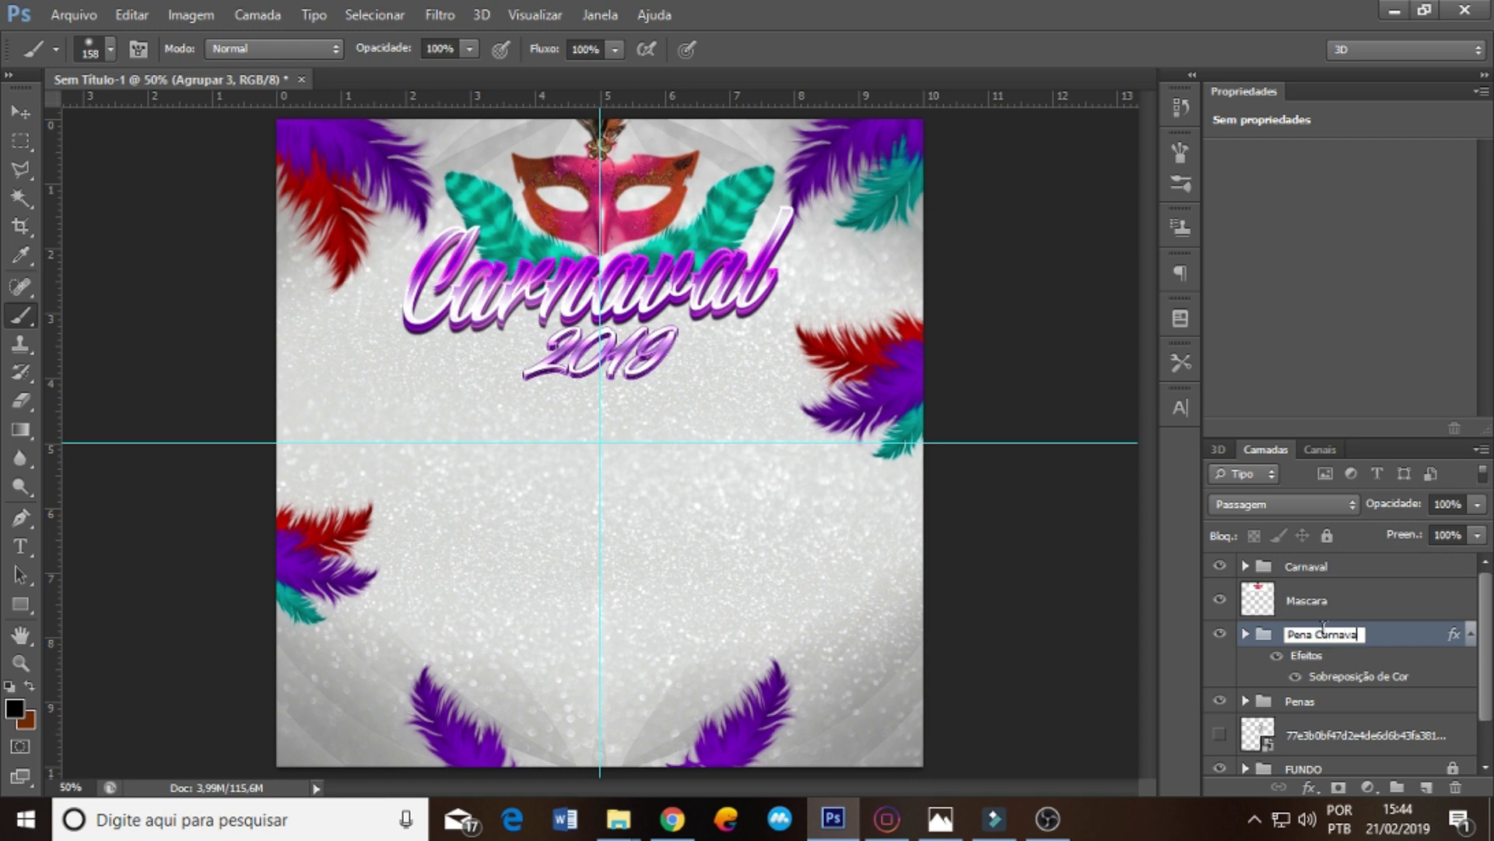
{"action": "type", "text": "l"}
{"action": "key", "text": "Return"}
{"action": "left_click", "coordinate": [1220, 634]}
{"action": "left_click", "coordinate": [1220, 599]}
{"action": "left_click", "coordinate": [1219, 600]}
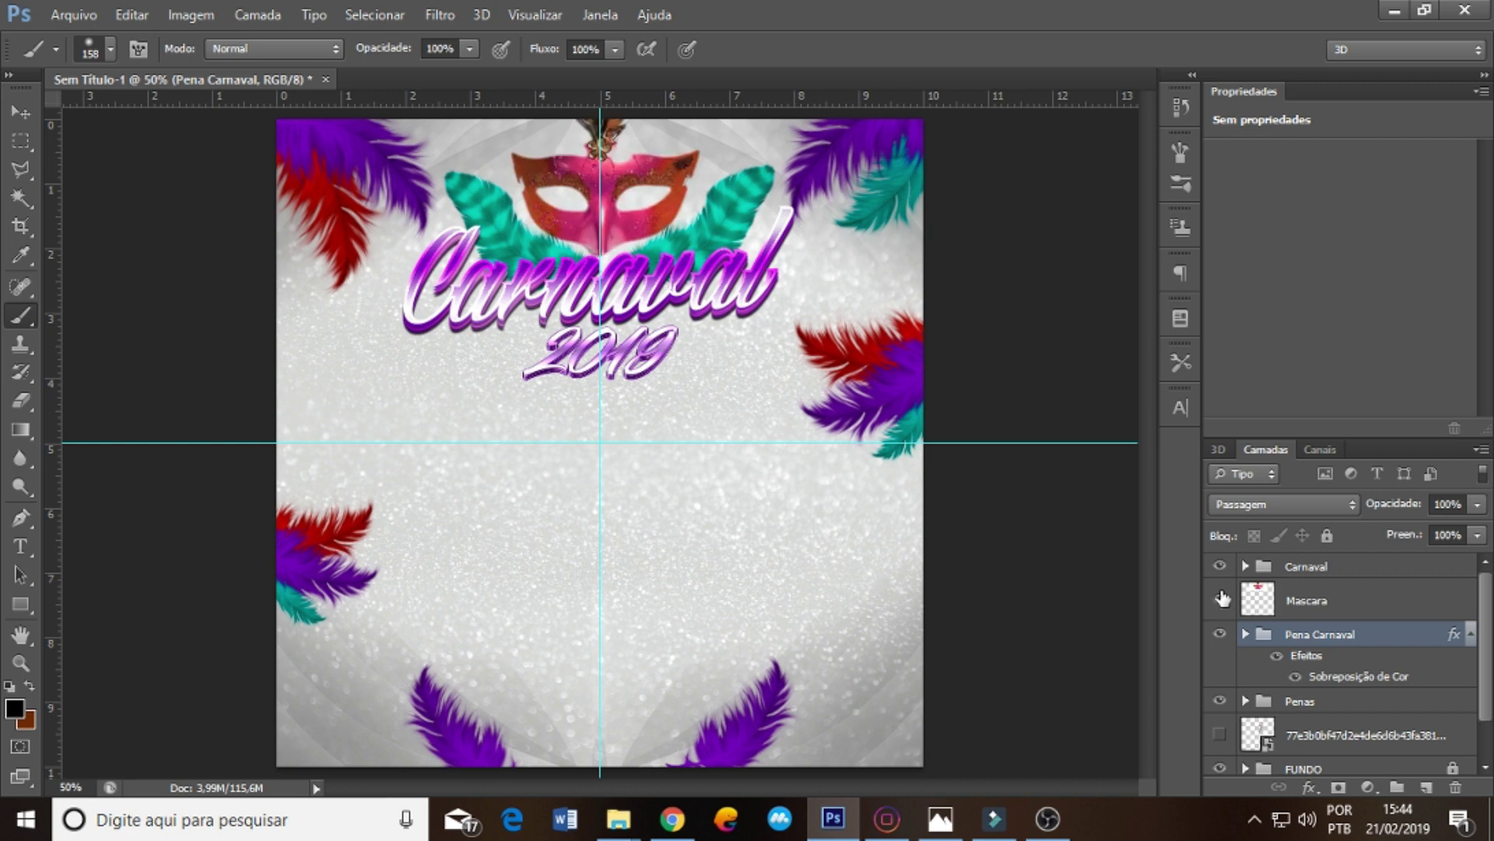
{"action": "left_click", "coordinate": [1219, 566]}
{"action": "left_click", "coordinate": [1220, 566]}
{"action": "left_click", "coordinate": [1325, 573]}
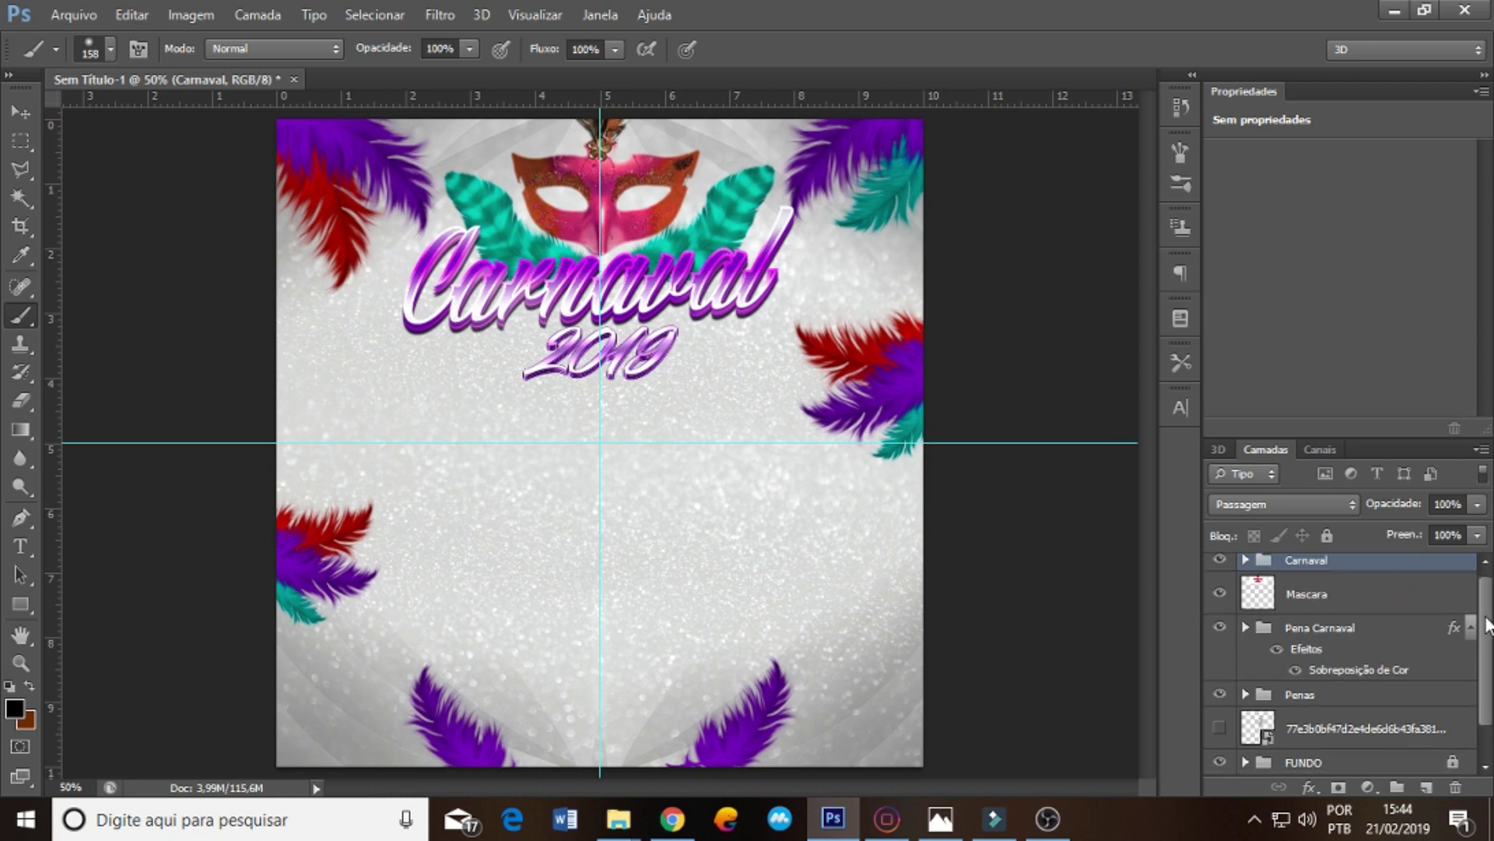
- Drag the band-on-sofa photo from the Flyer Carnaval folder toward the poster
{"action": "scroll", "coordinate": [1455, 629], "scroll_direction": "down", "scroll_amount": 1}
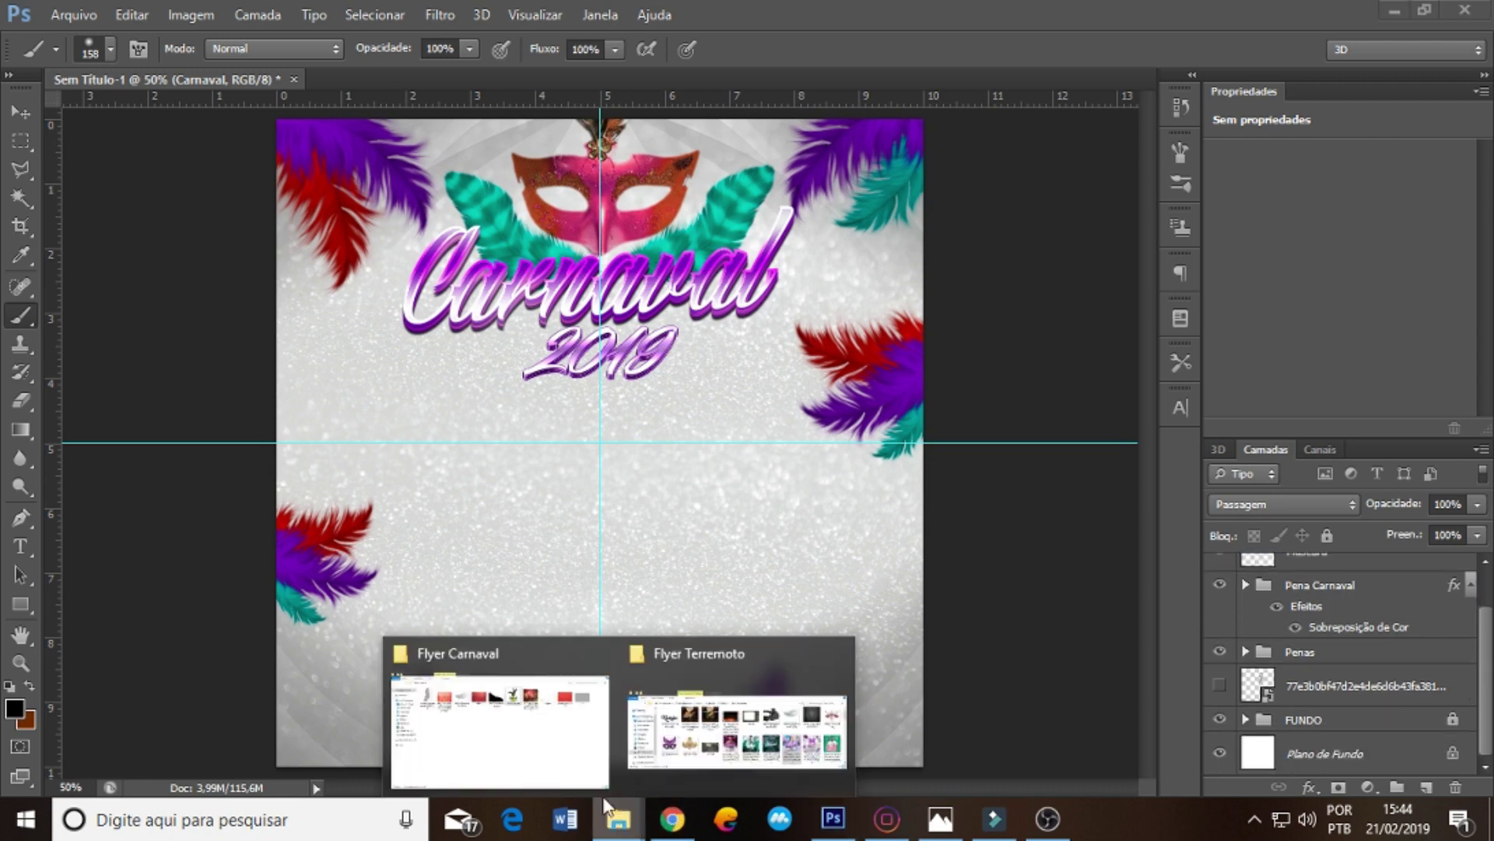
{"action": "left_click", "coordinate": [548, 727]}
{"action": "left_click", "coordinate": [944, 192]}
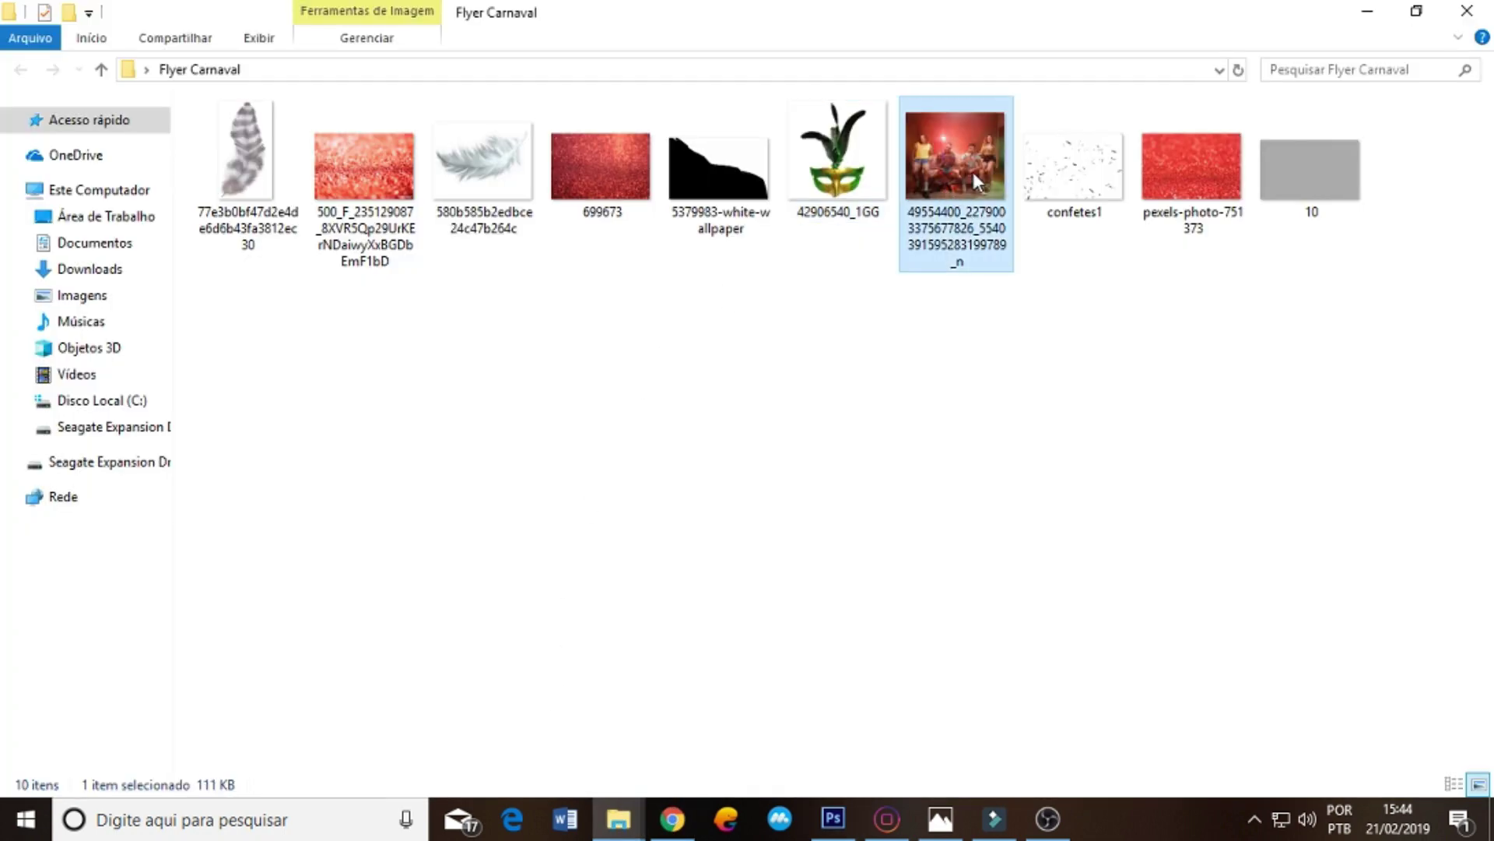
{"action": "mouse_move", "coordinate": [955, 163]}
{"action": "mouse_move", "coordinate": [959, 172]}
{"action": "left_mouse_down"}
{"action": "mouse_move", "coordinate": [836, 819]}
{"action": "mouse_move", "coordinate": [779, 616]}
{"action": "left_mouse_up"}
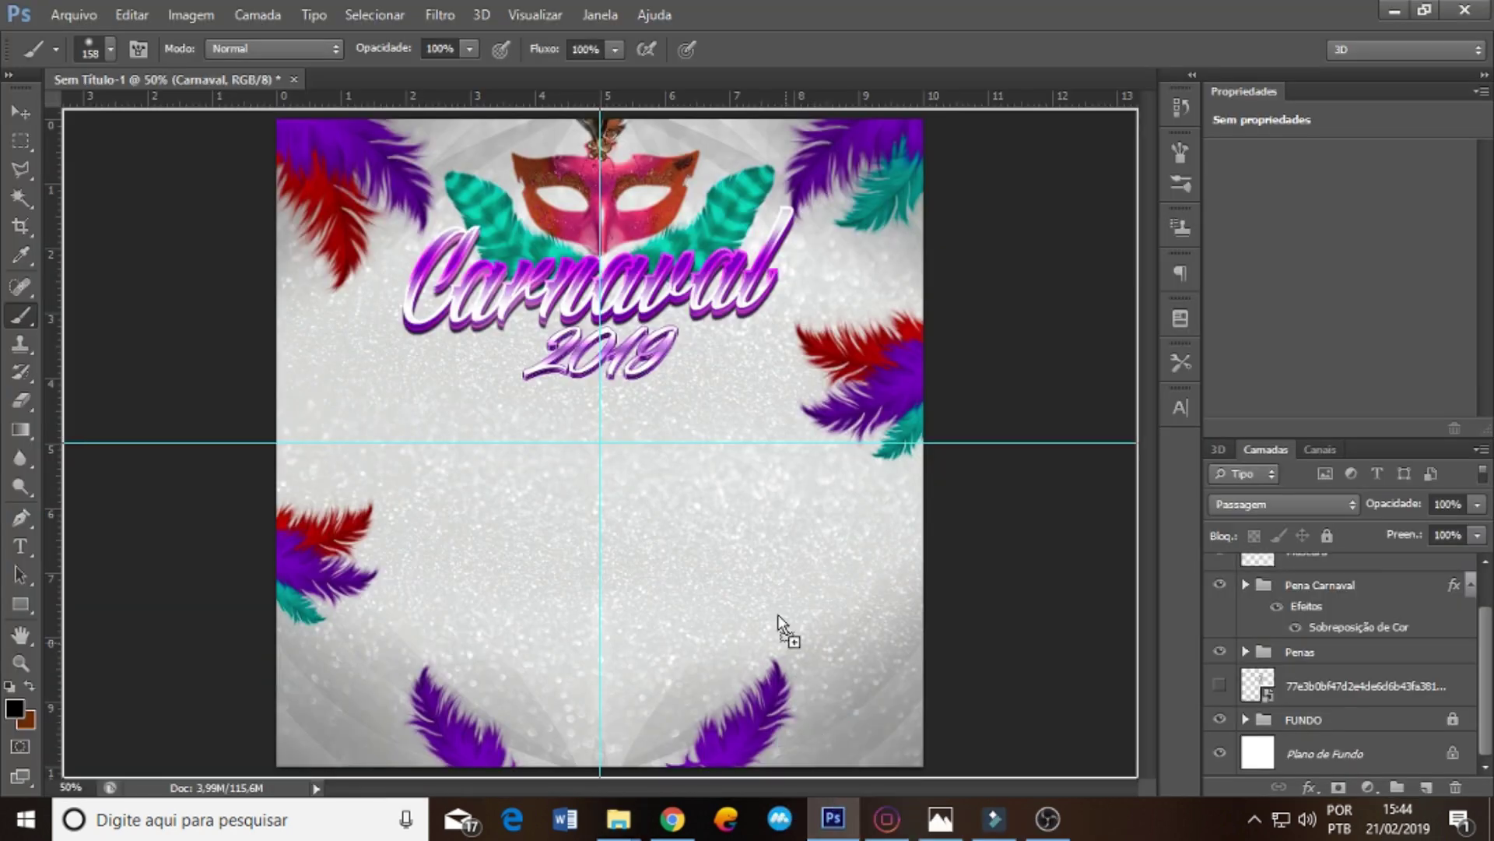
- Grade the band photo in Camera Raw (Contrast -13, Brancos +14, Claridade +30) and place it
{"action": "left_click_drag", "start_coordinate": [582, 543], "coordinate": [583, 543]}
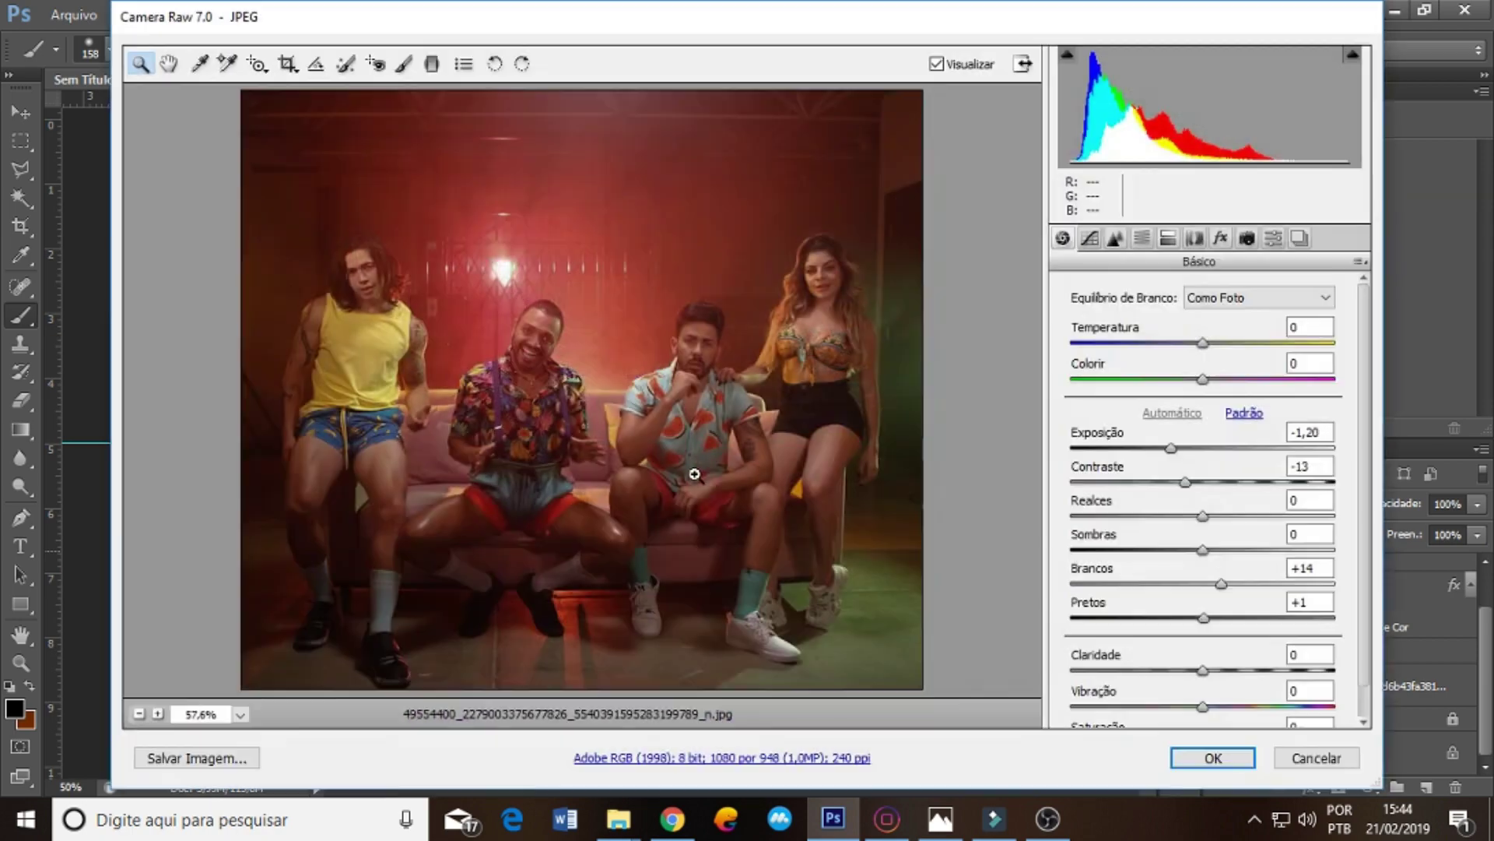
{"action": "left_click_drag", "start_coordinate": [1172, 449], "coordinate": [1189, 449]}
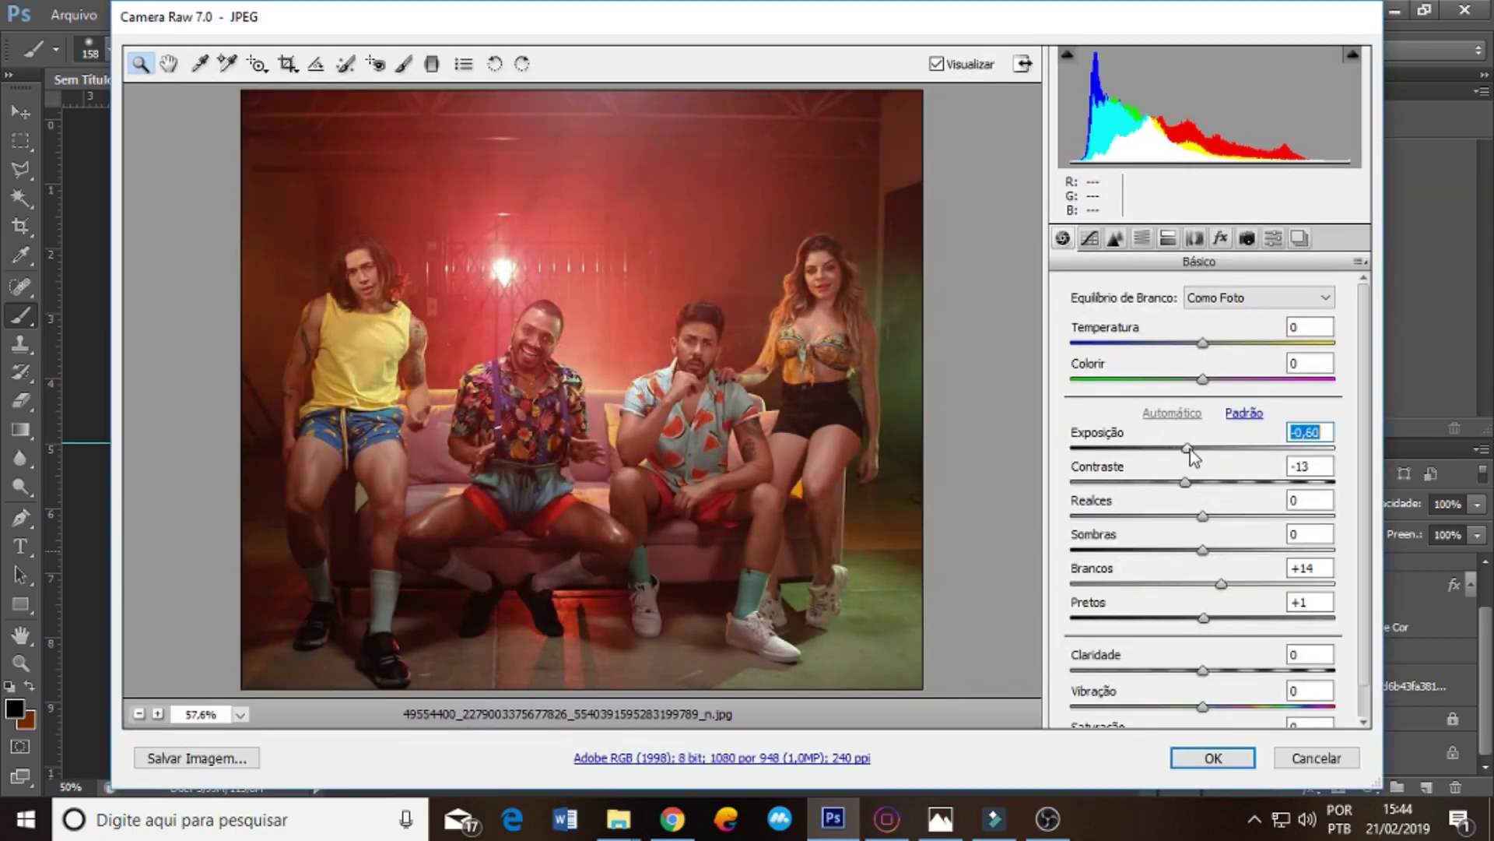
{"action": "left_click_drag", "start_coordinate": [1212, 671], "coordinate": [1243, 652]}
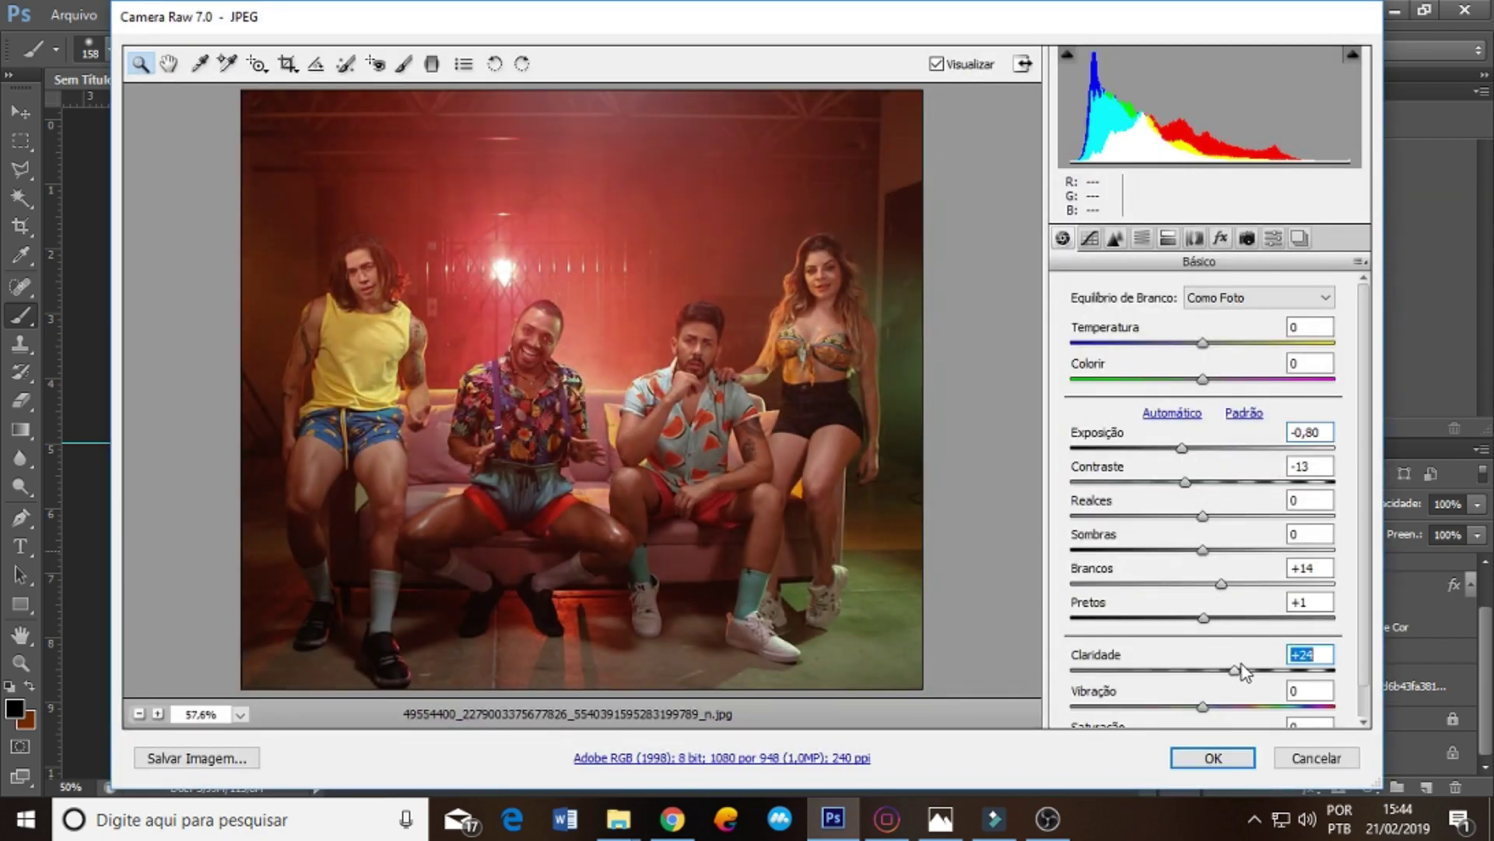
{"action": "left_click_drag", "start_coordinate": [1186, 451], "coordinate": [1203, 449]}
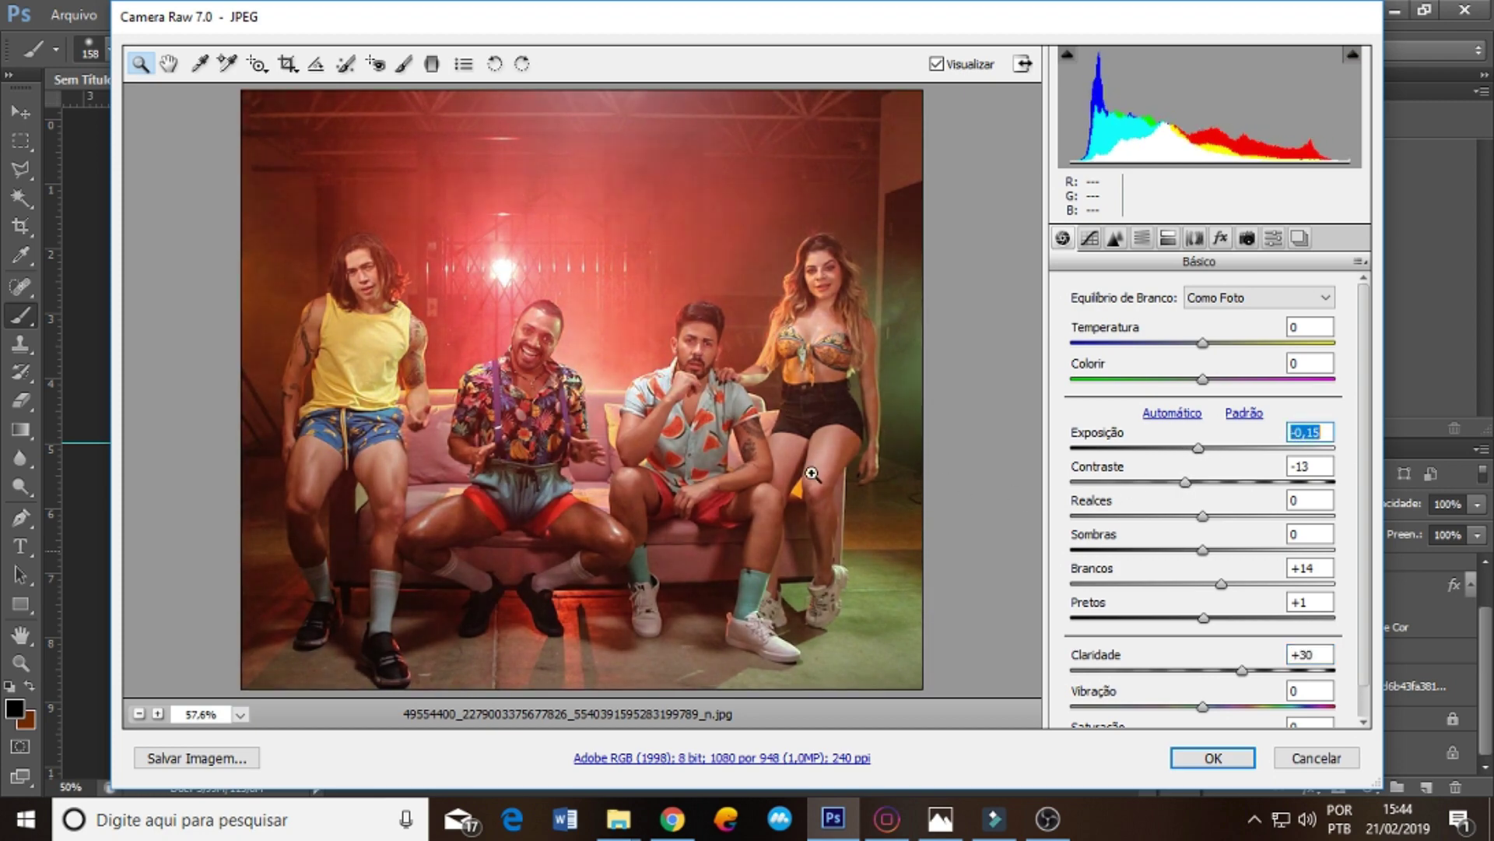
{"action": "left_click", "coordinate": [1211, 758]}
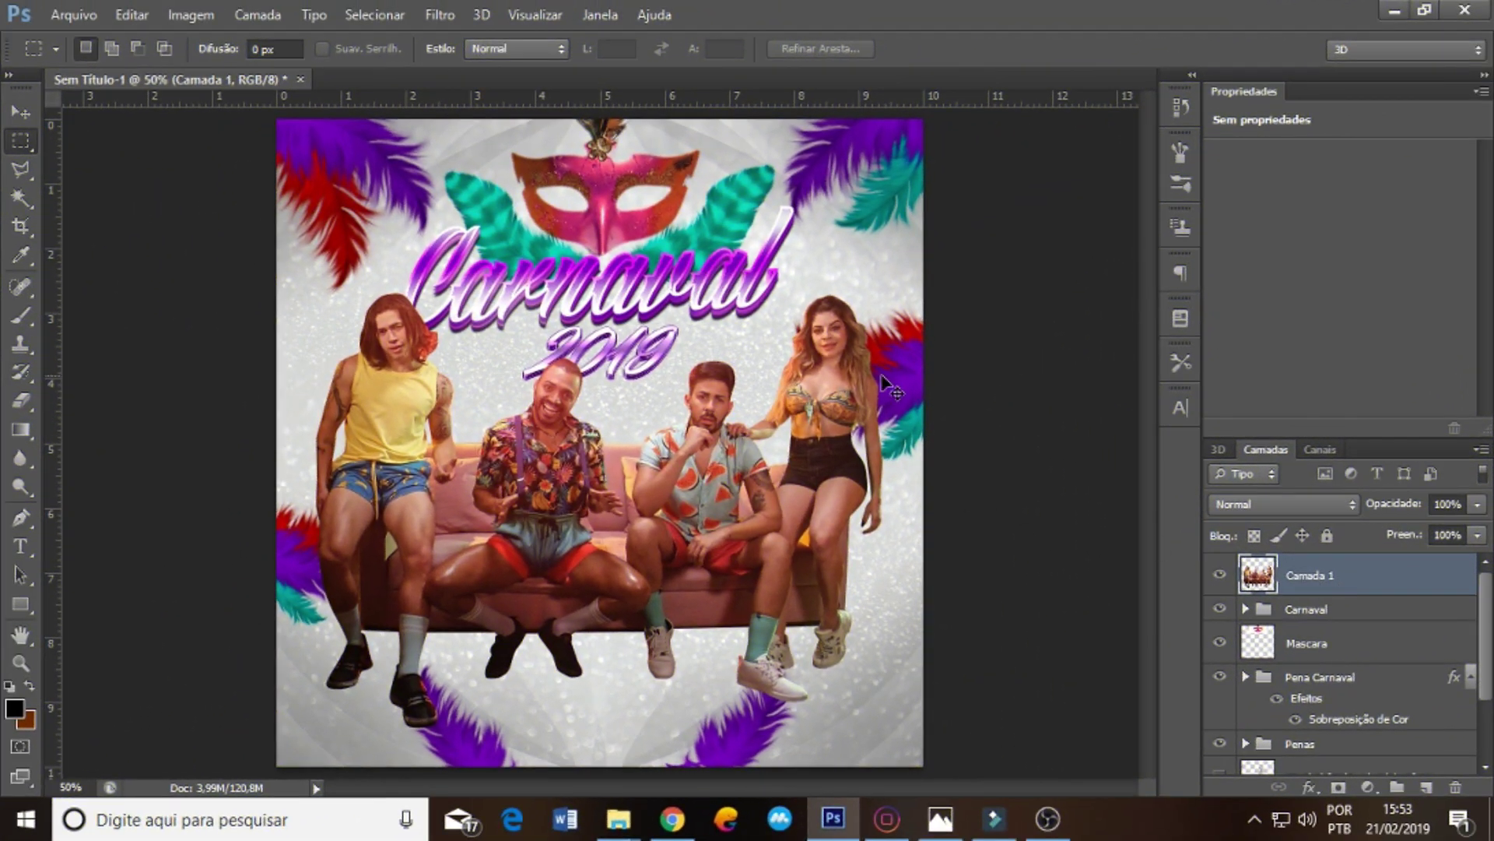
- Scale Camada 1 to about 79% and nudge it right beneath the Carnaval 2019 title
{"action": "key", "text": "ctrl+t"}
{"action": "left_click_drag", "start_coordinate": [882, 293], "coordinate": [763, 387]}
{"action": "mouse_move", "coordinate": [690, 499]}
{"action": "left_mouse_down"}
{"action": "mouse_move", "coordinate": [763, 510]}
{"action": "mouse_move", "coordinate": [742, 504]}
{"action": "left_mouse_up"}
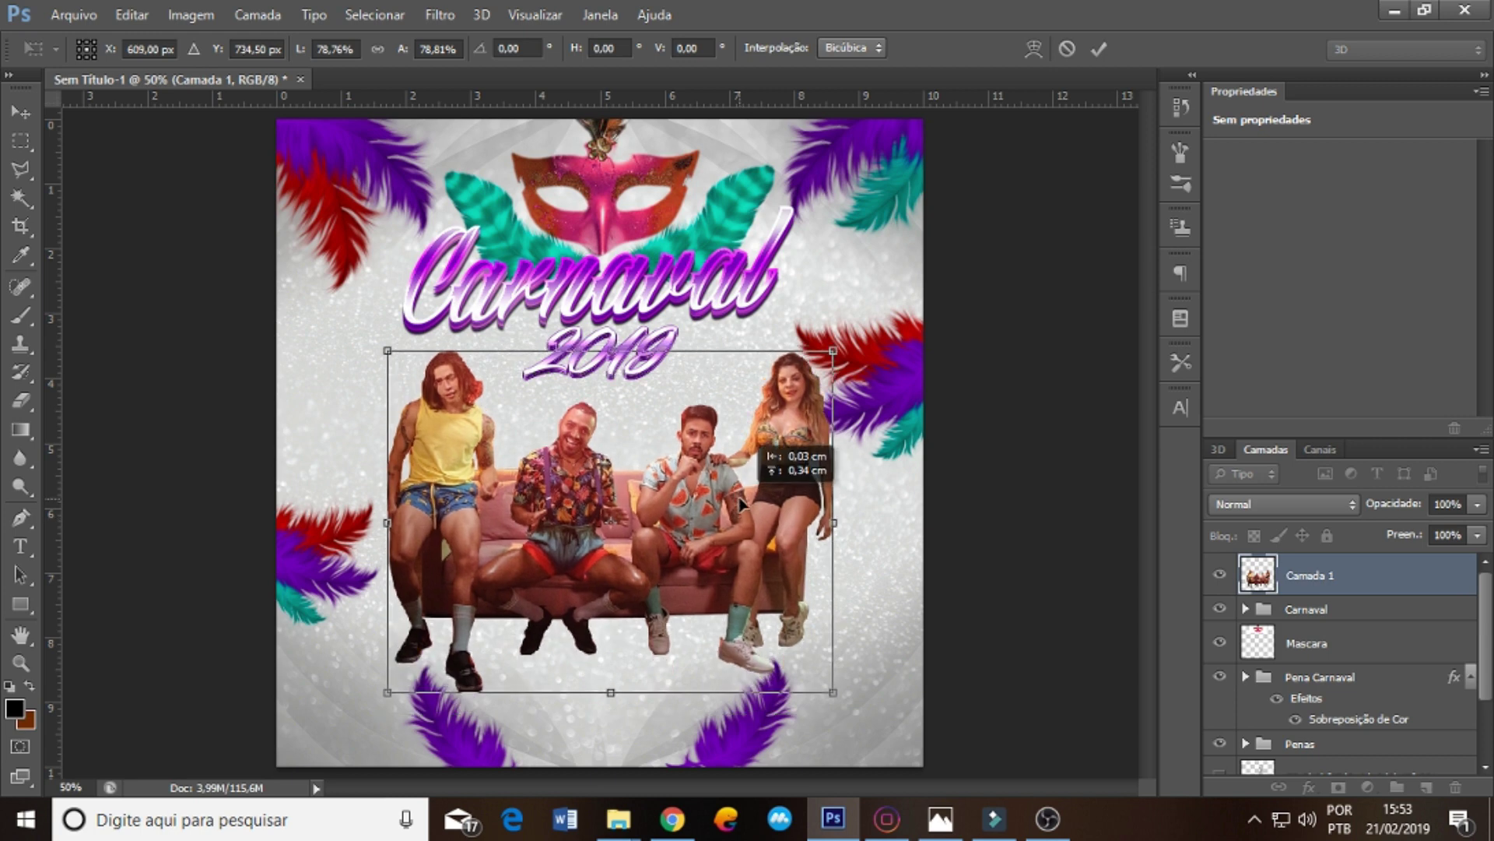
{"action": "key", "text": "Return"}
{"action": "key", "text": "m"}
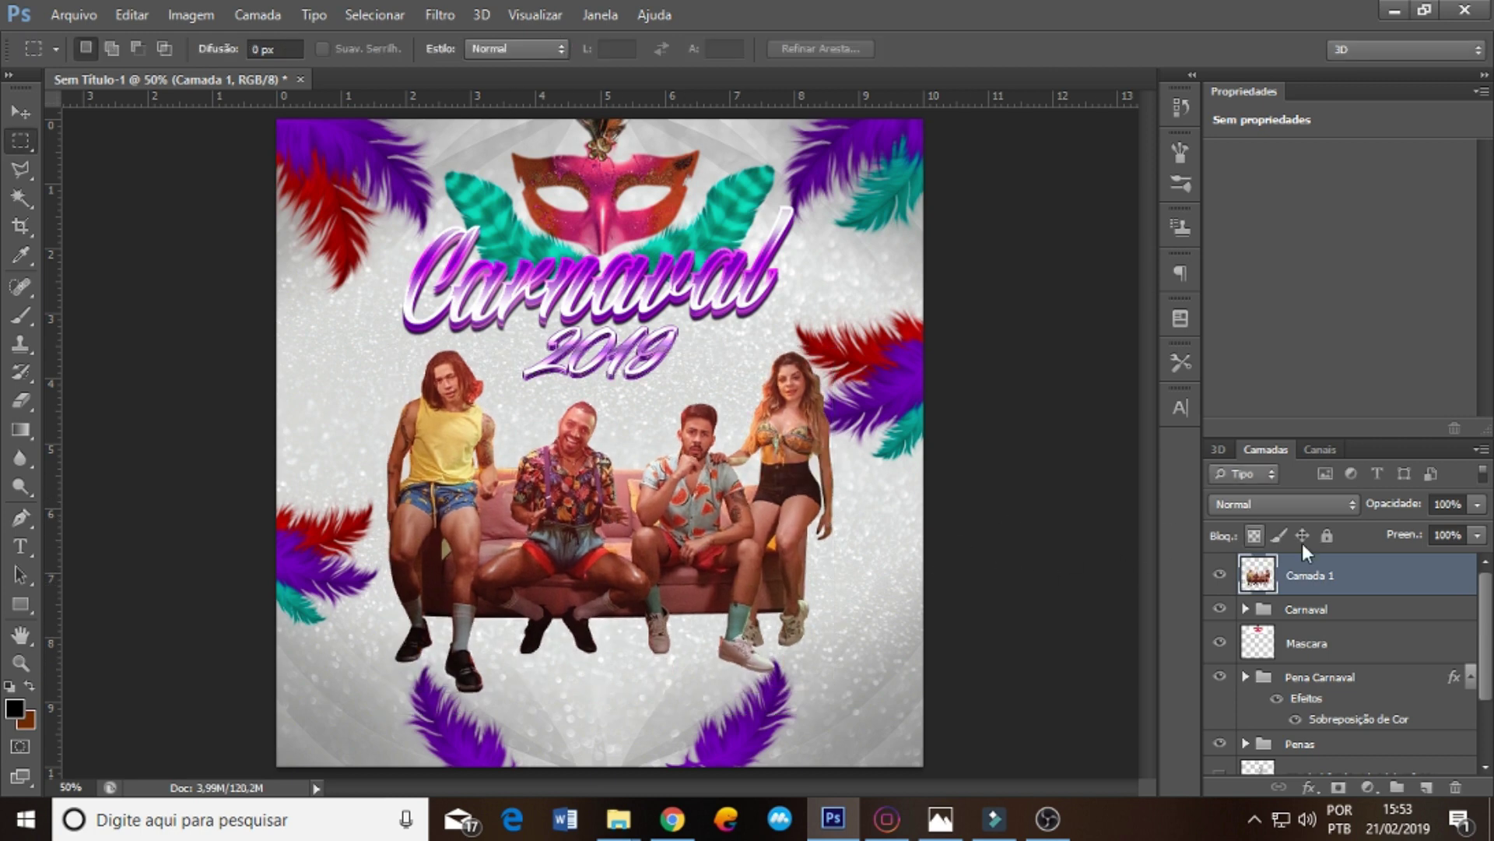
- Try a black-and-white look on the band photo, then discard it
{"action": "left_click", "coordinate": [1371, 787]}
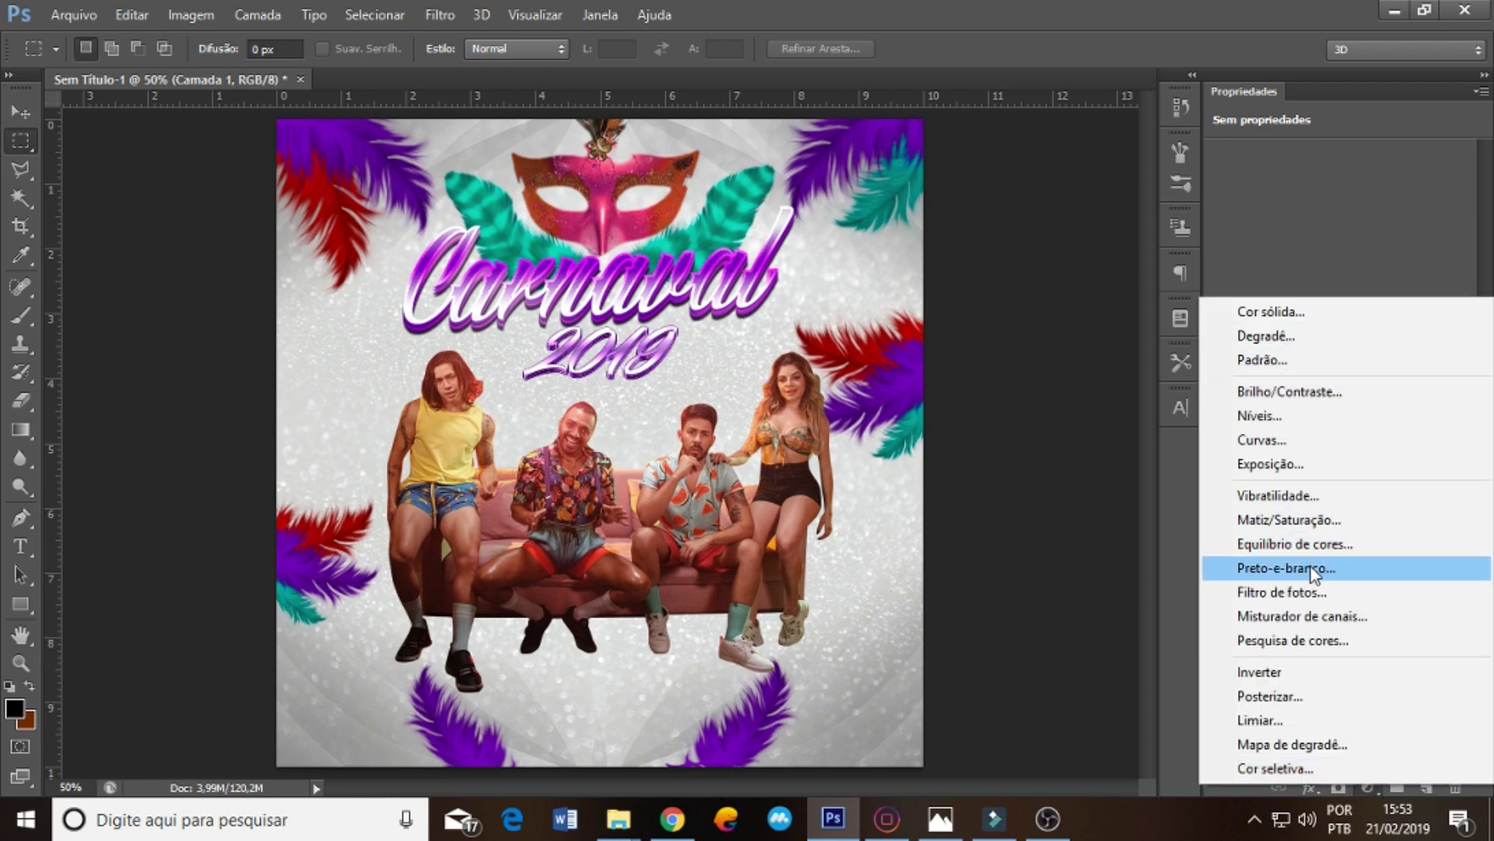
{"action": "left_click", "coordinate": [1314, 573]}
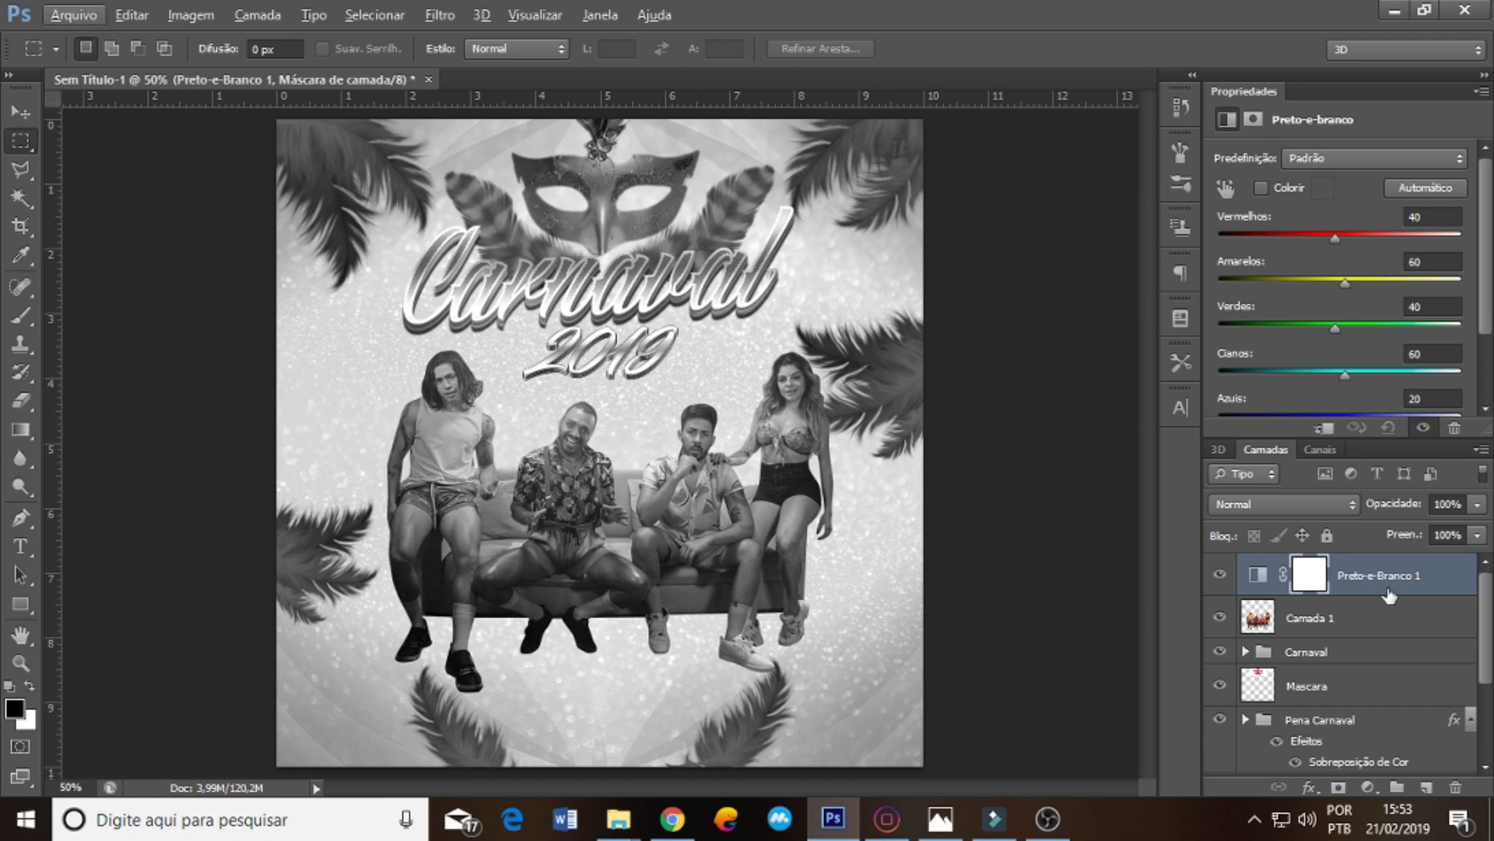
{"action": "key", "text": "Delete"}
{"action": "left_click", "coordinate": [192, 14]}
{"action": "mouse_move", "coordinate": [202, 70]}
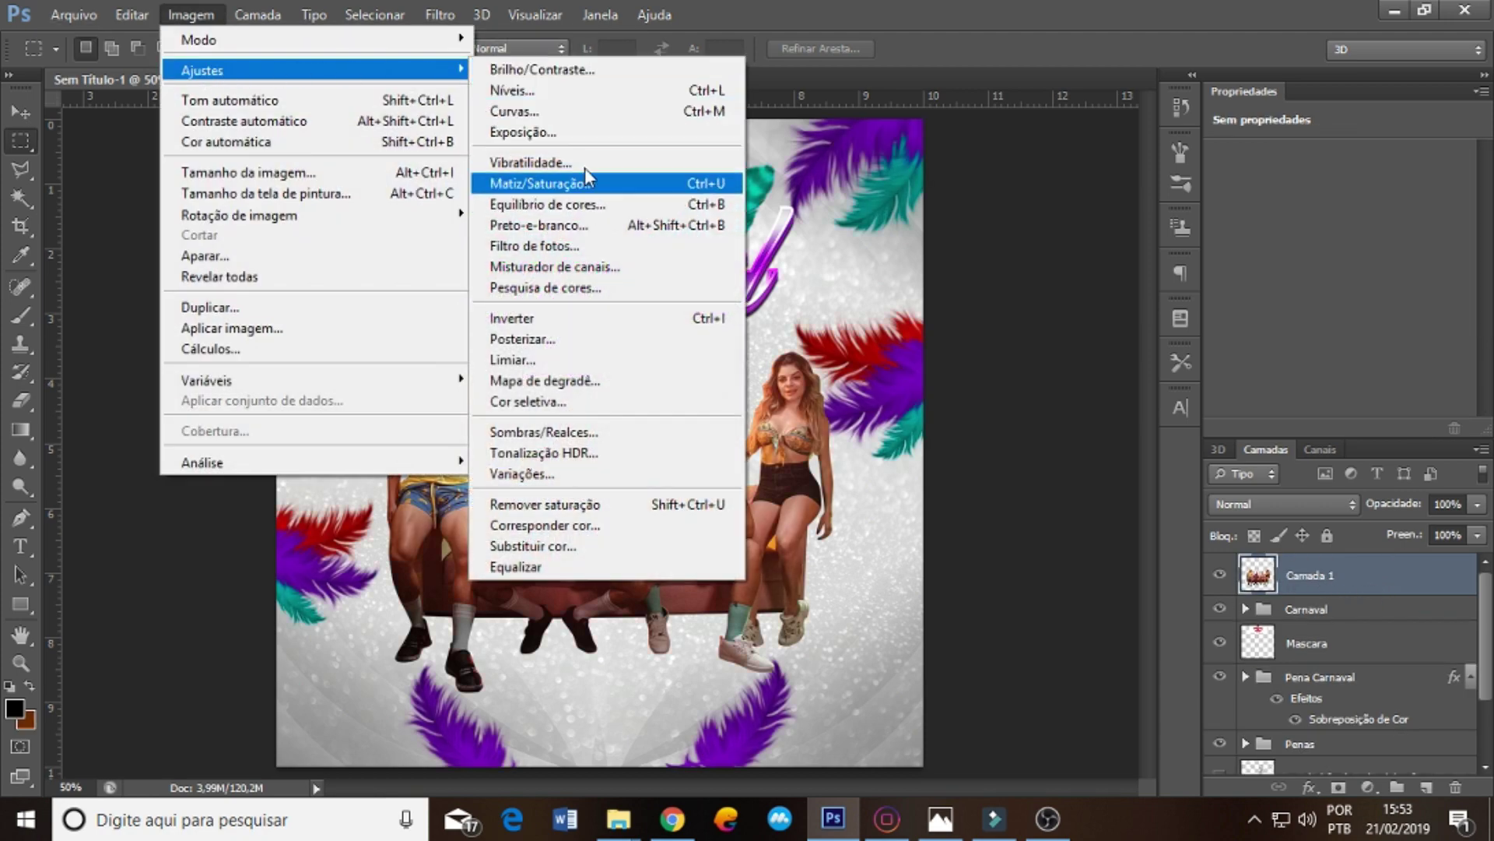
{"action": "left_click", "coordinate": [581, 230]}
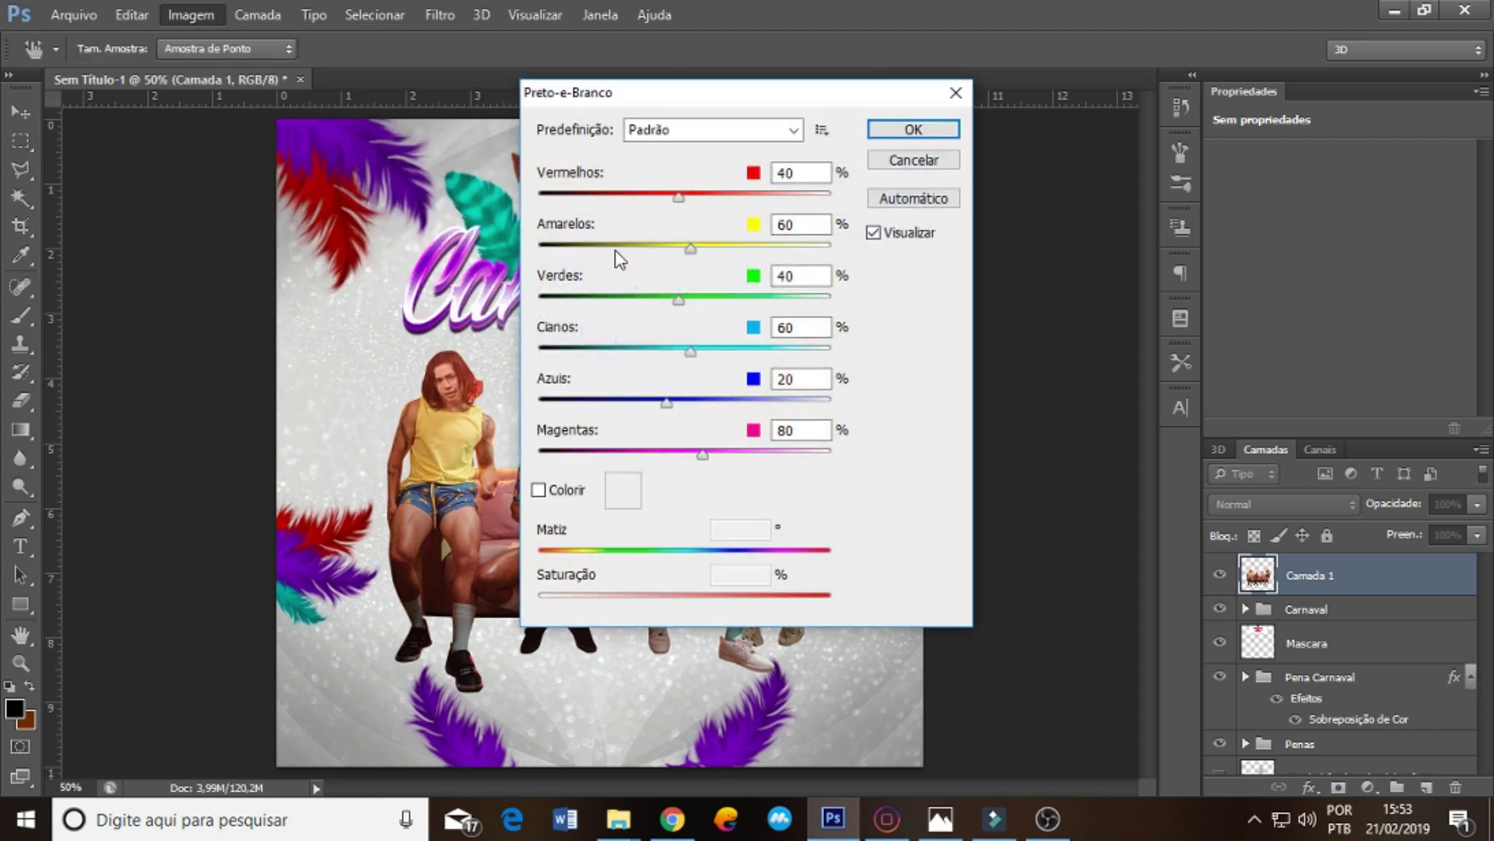
{"action": "left_click_drag", "start_coordinate": [812, 96], "coordinate": [1124, 106]}
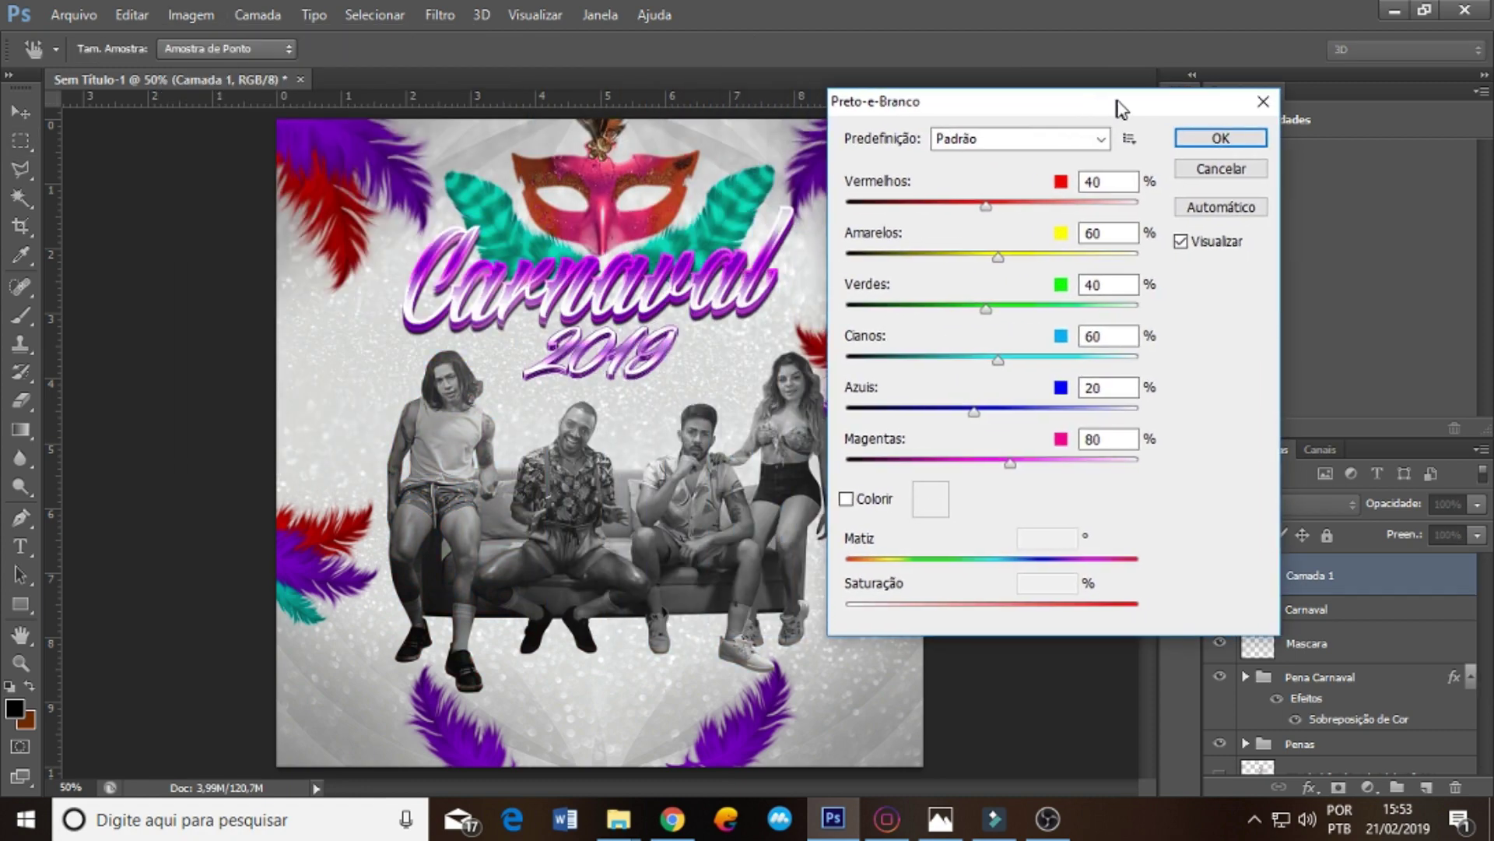
{"action": "left_click", "coordinate": [1220, 172]}
- Raise the band photo's contrast to 41 with Brilho/Contraste
{"action": "left_click", "coordinate": [204, 15]}
{"action": "mouse_move", "coordinate": [201, 70]}
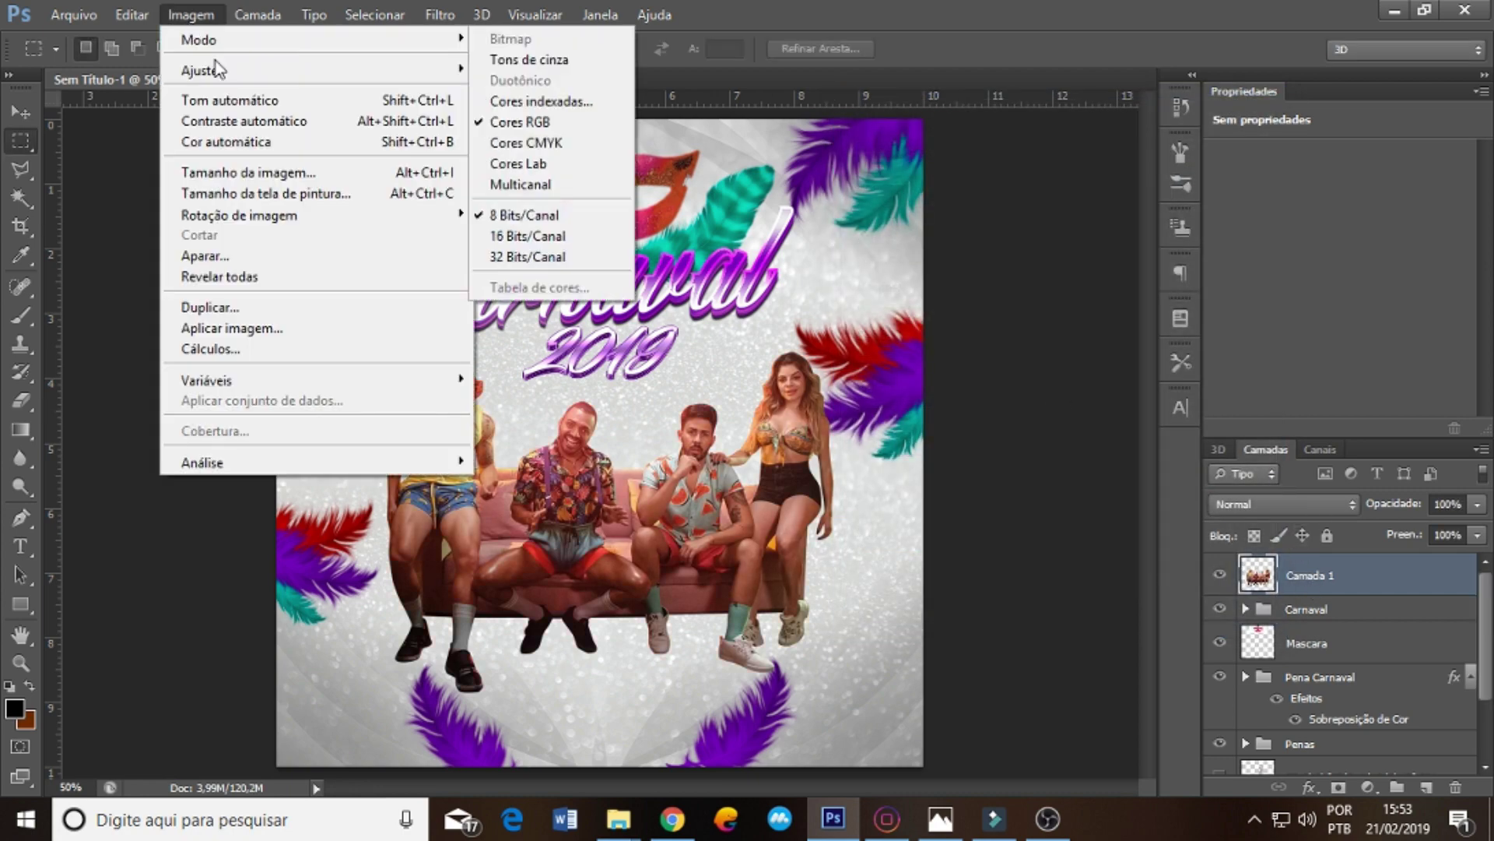
{"action": "left_click", "coordinate": [502, 68]}
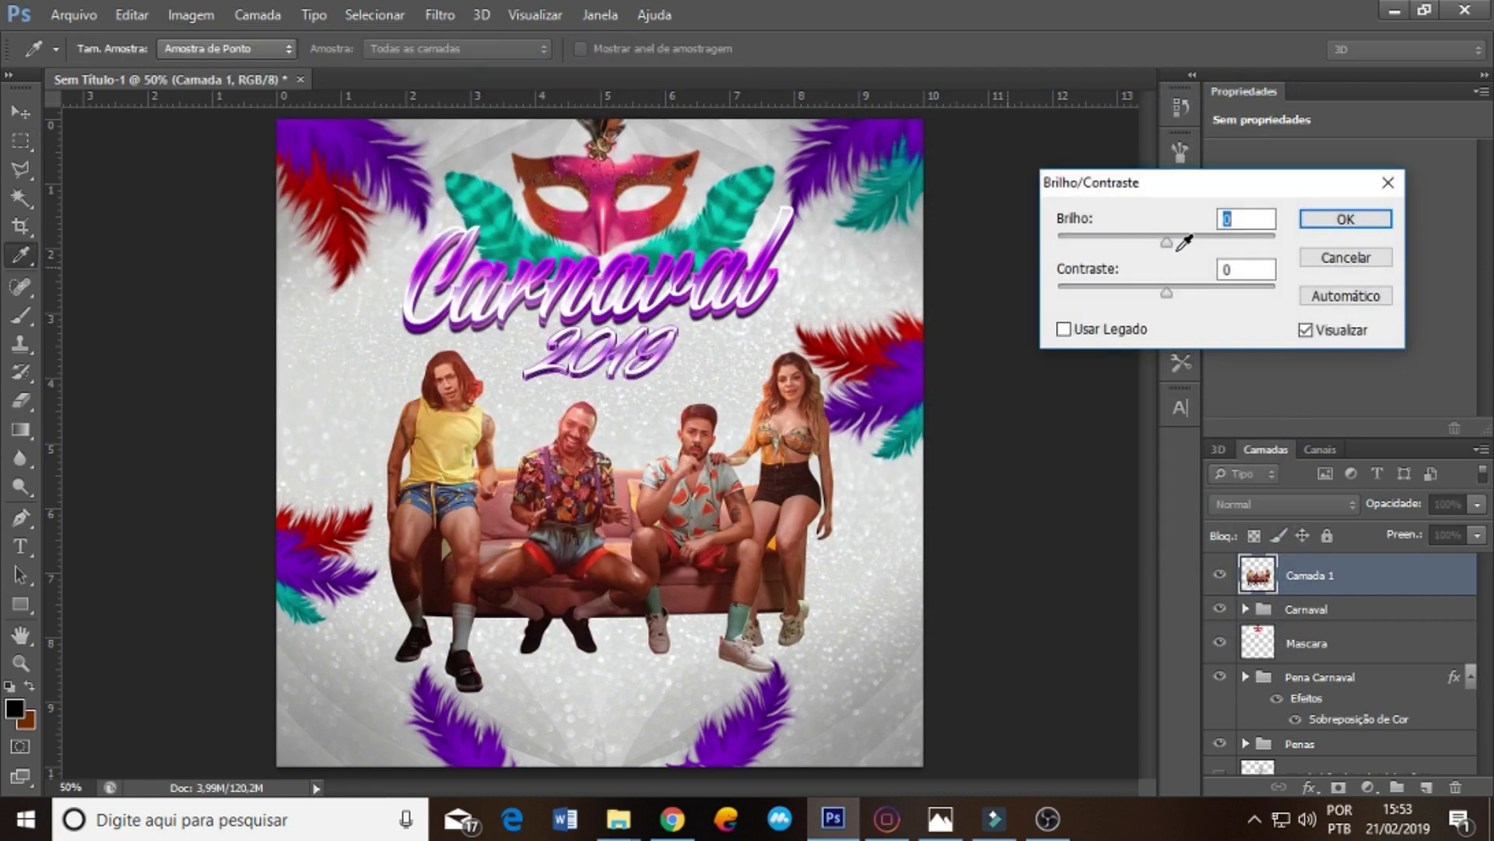
{"action": "left_click_drag", "start_coordinate": [1206, 293], "coordinate": [1212, 292]}
{"action": "left_click", "coordinate": [1323, 218]}
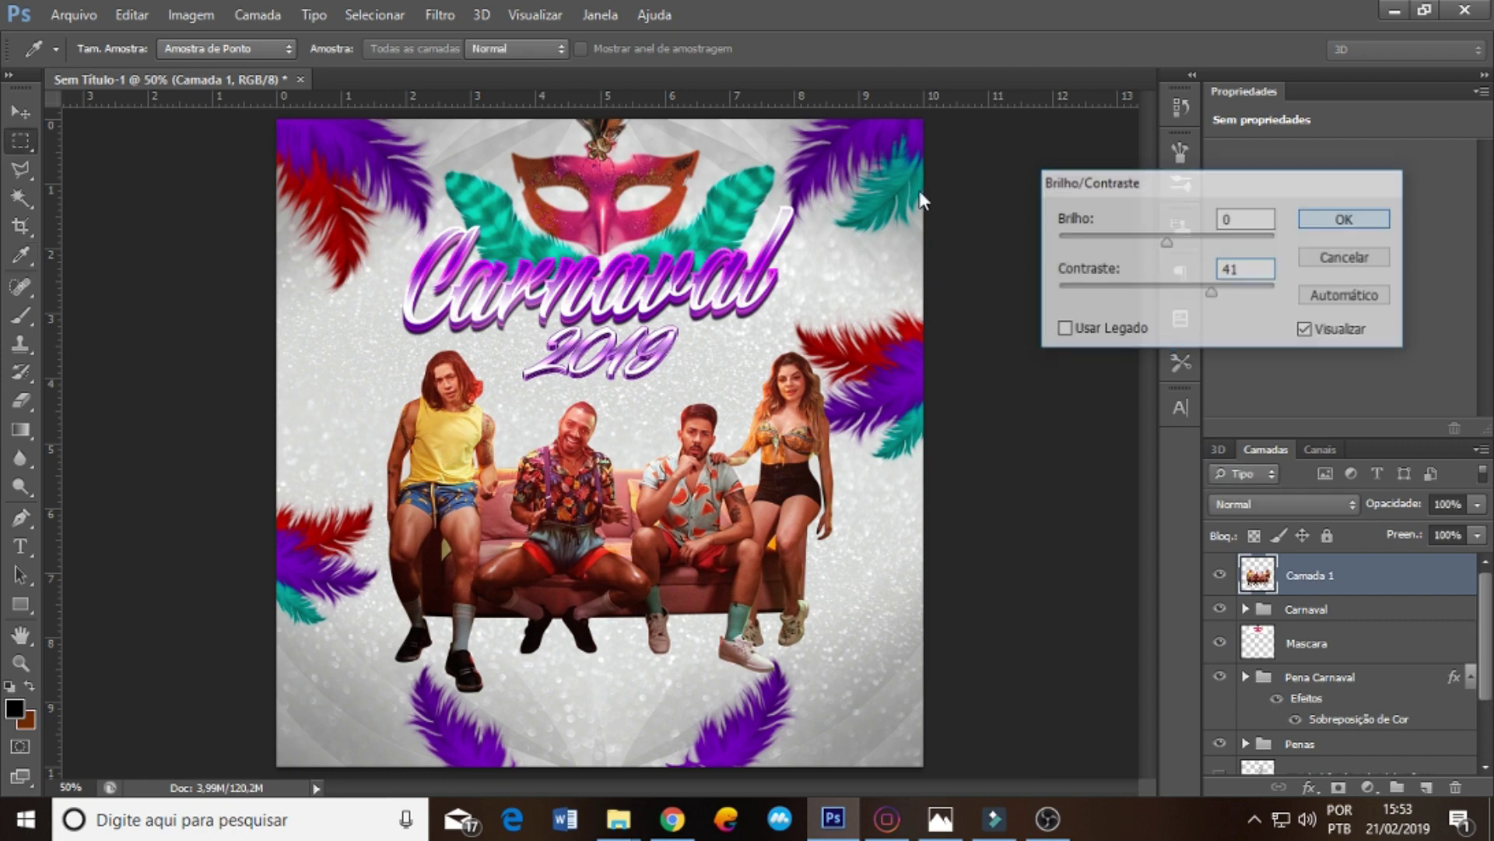
{"action": "left_click", "coordinate": [191, 14]}
{"action": "mouse_move", "coordinate": [203, 70]}
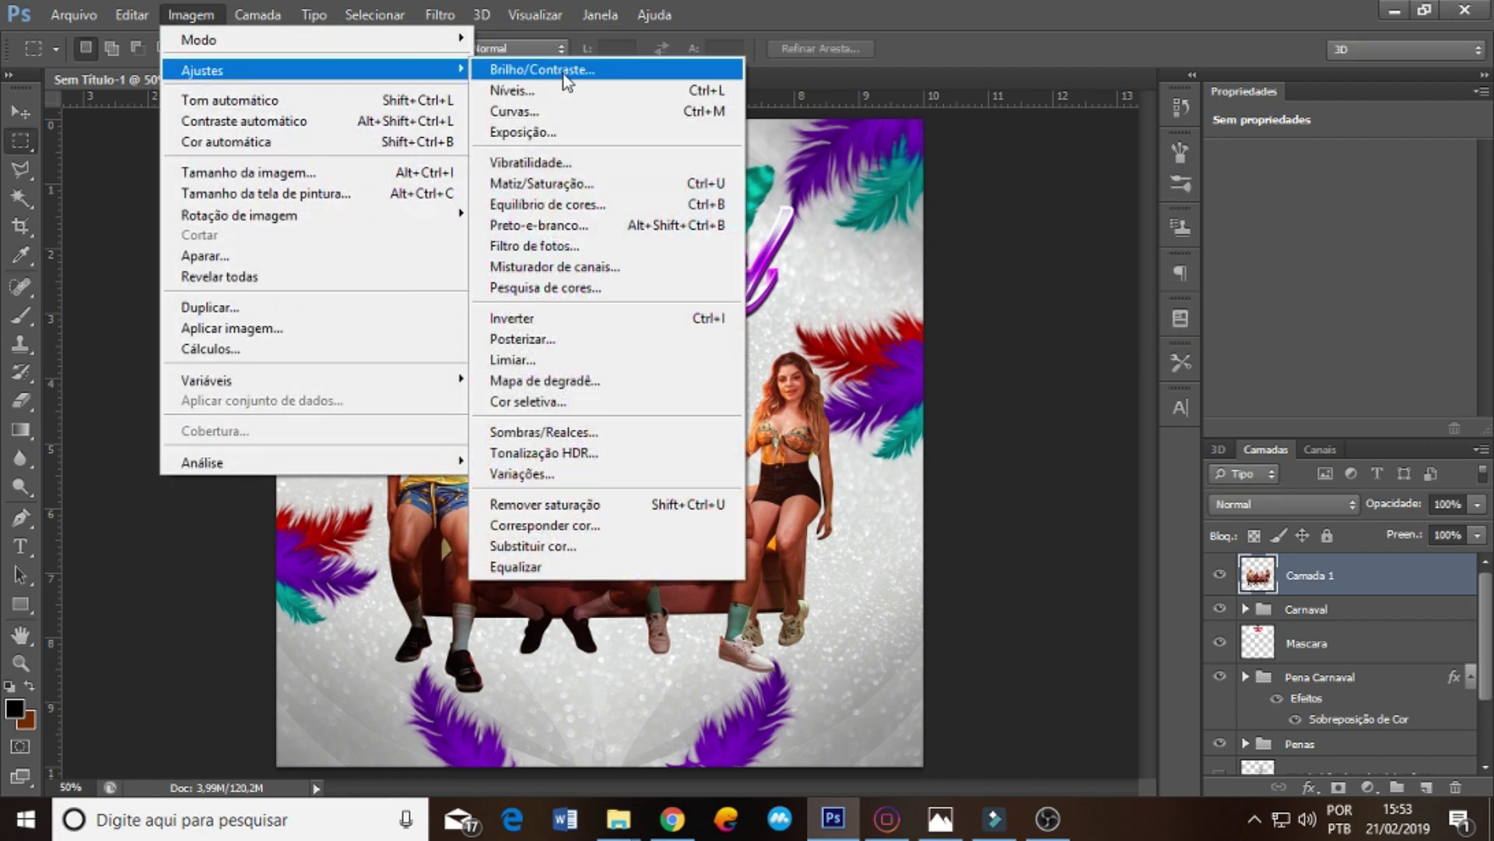
- Apply Matiz/Saturação to the band photo with hue -16 and saturation -25
{"action": "left_click", "coordinate": [615, 186]}
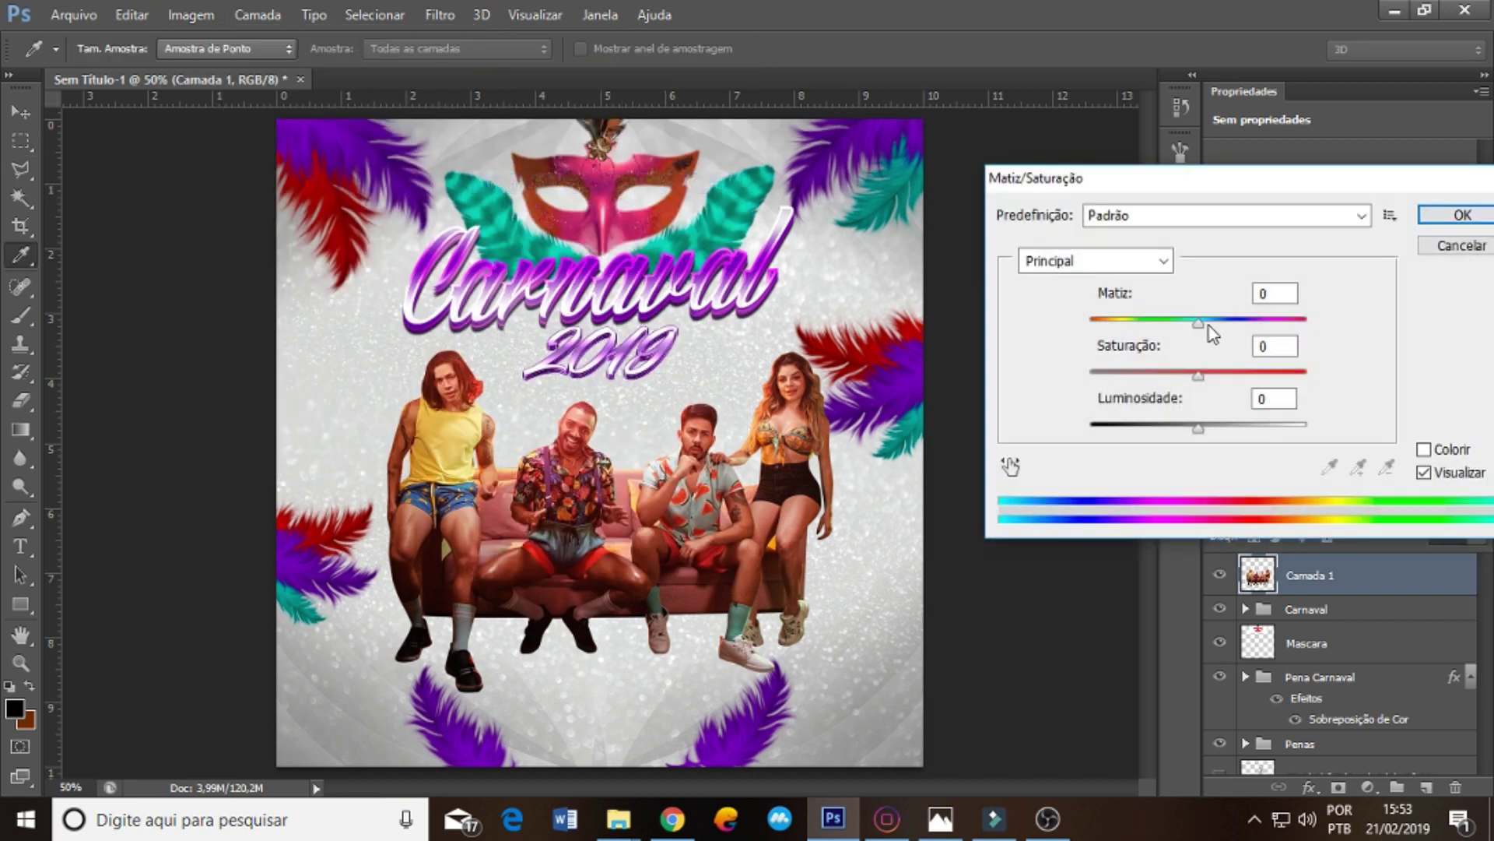
{"action": "left_click_drag", "start_coordinate": [1204, 323], "coordinate": [1170, 324]}
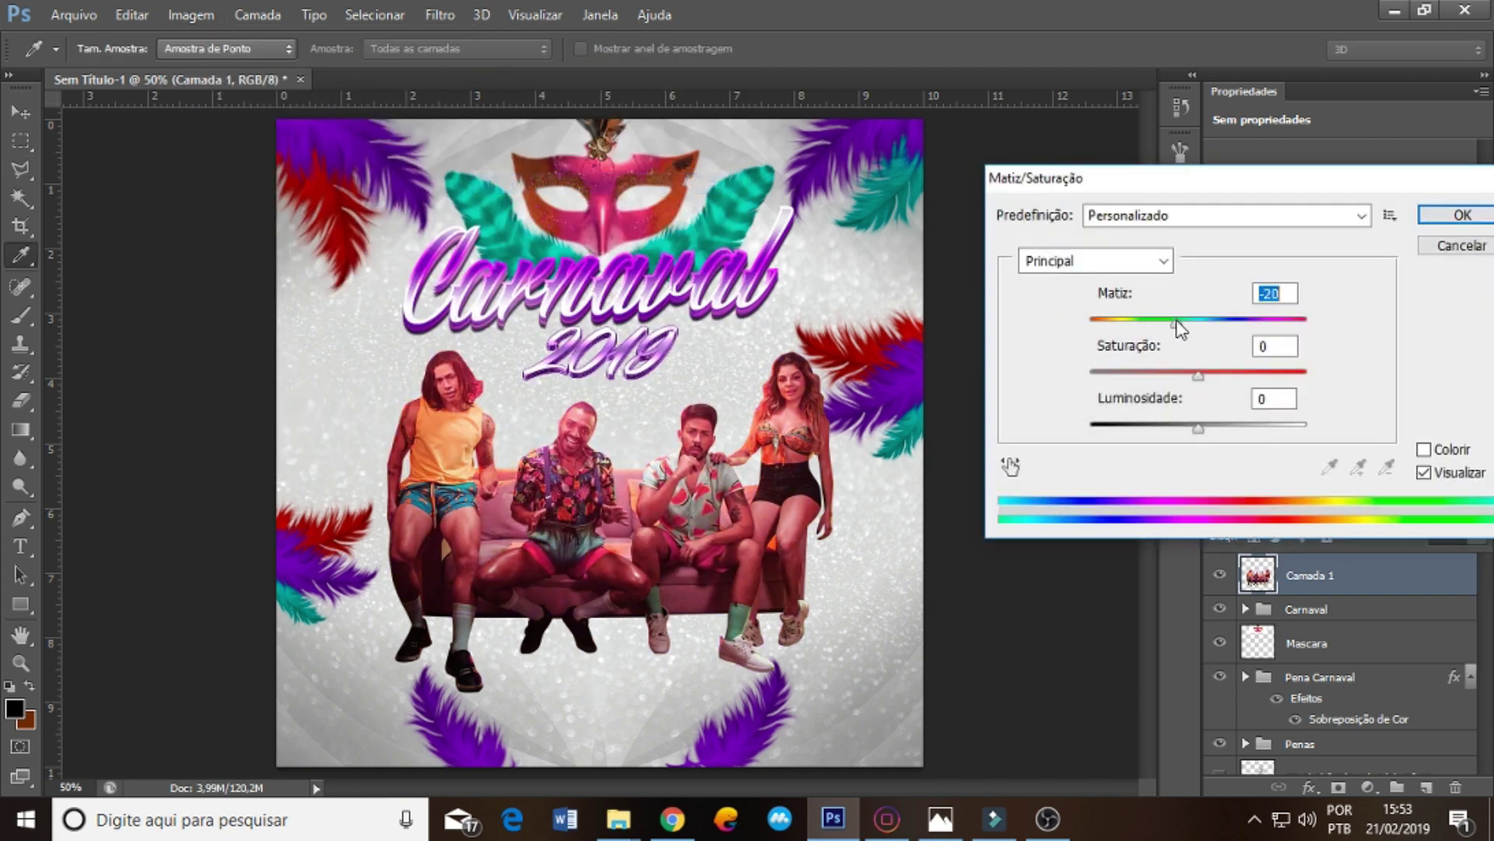
{"action": "left_click_drag", "start_coordinate": [1208, 373], "coordinate": [1124, 376]}
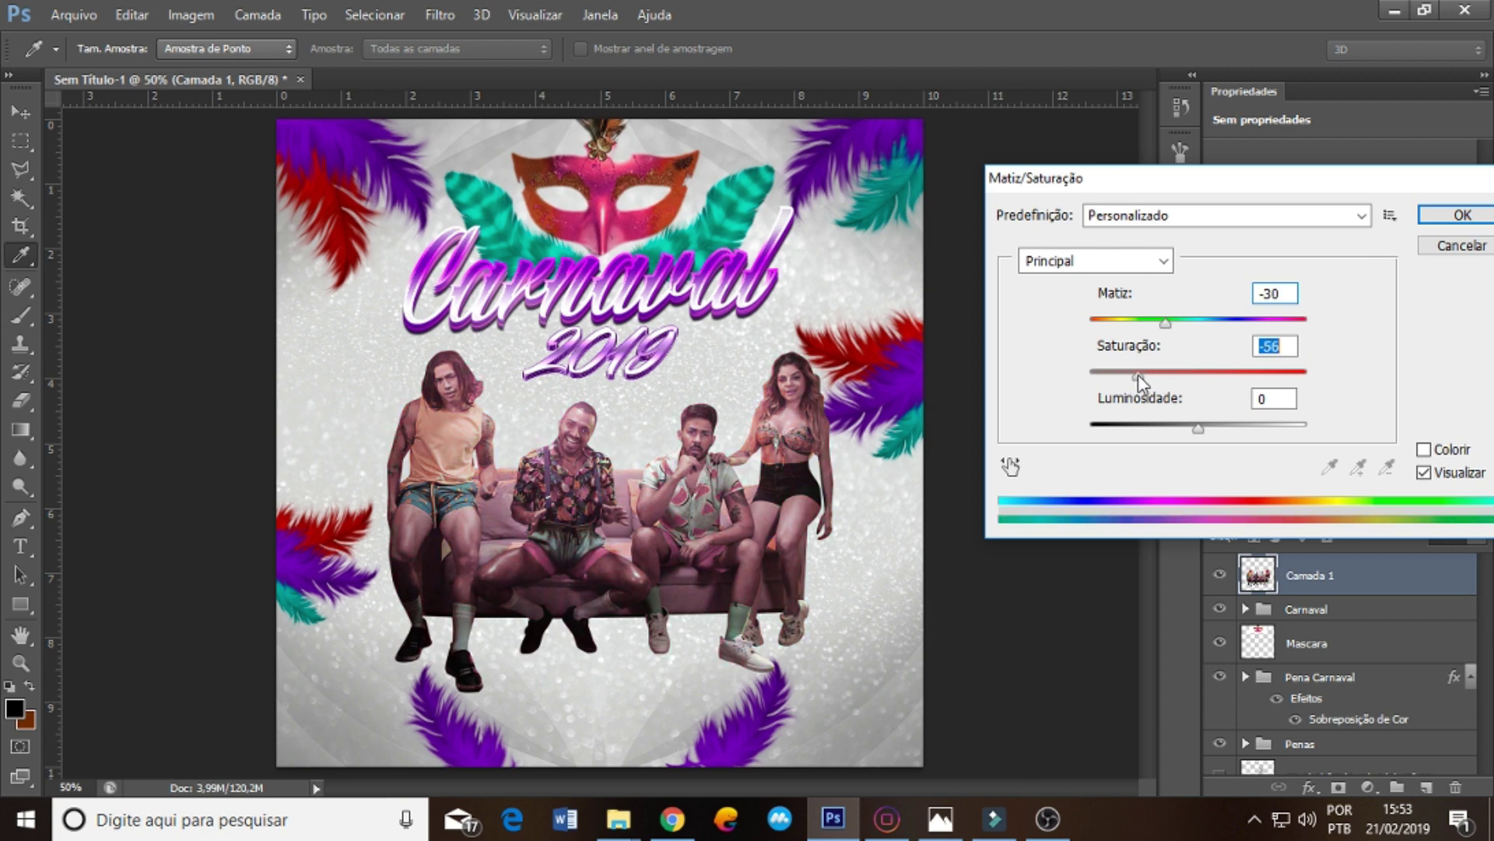
{"action": "left_click_drag", "start_coordinate": [1151, 382], "coordinate": [1162, 382]}
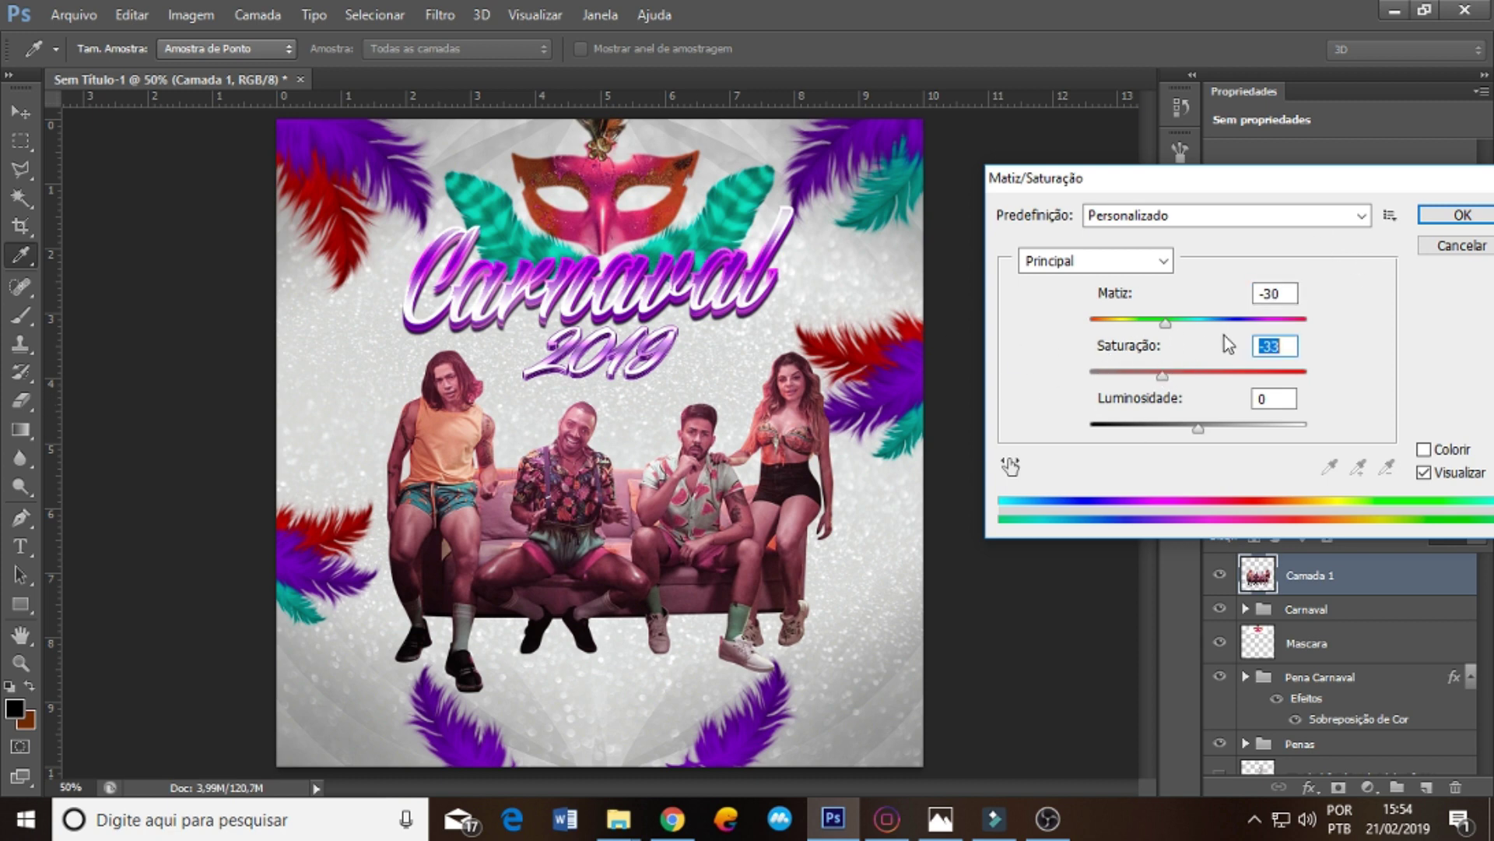
{"action": "mouse_move", "coordinate": [1168, 377]}
{"action": "left_mouse_down"}
{"action": "mouse_move", "coordinate": [1077, 376]}
{"action": "mouse_move", "coordinate": [1175, 370]}
{"action": "mouse_move", "coordinate": [1182, 324]}
{"action": "left_mouse_up"}
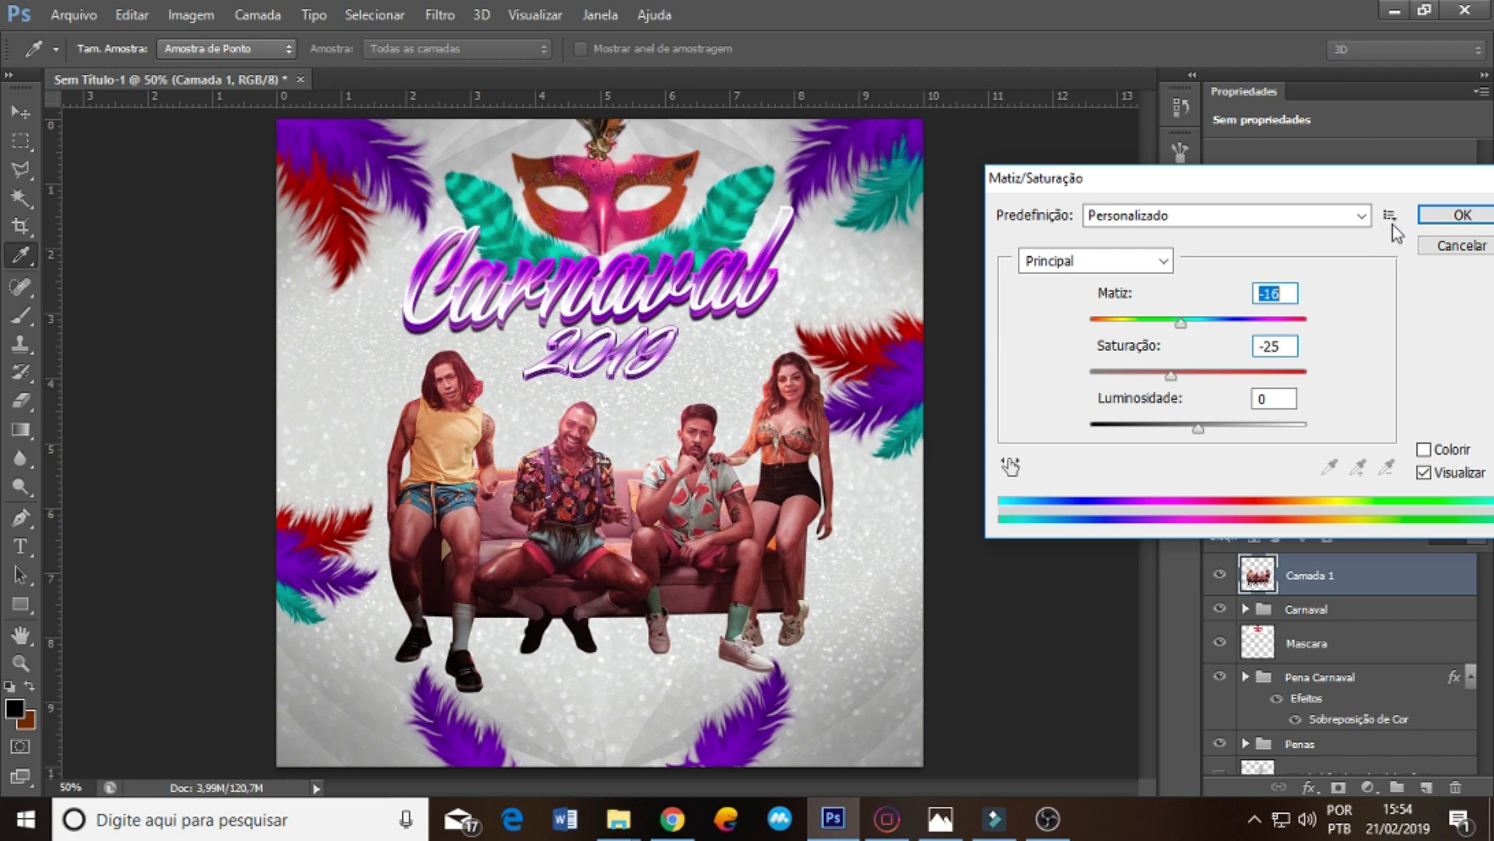
{"action": "left_click", "coordinate": [1456, 216]}
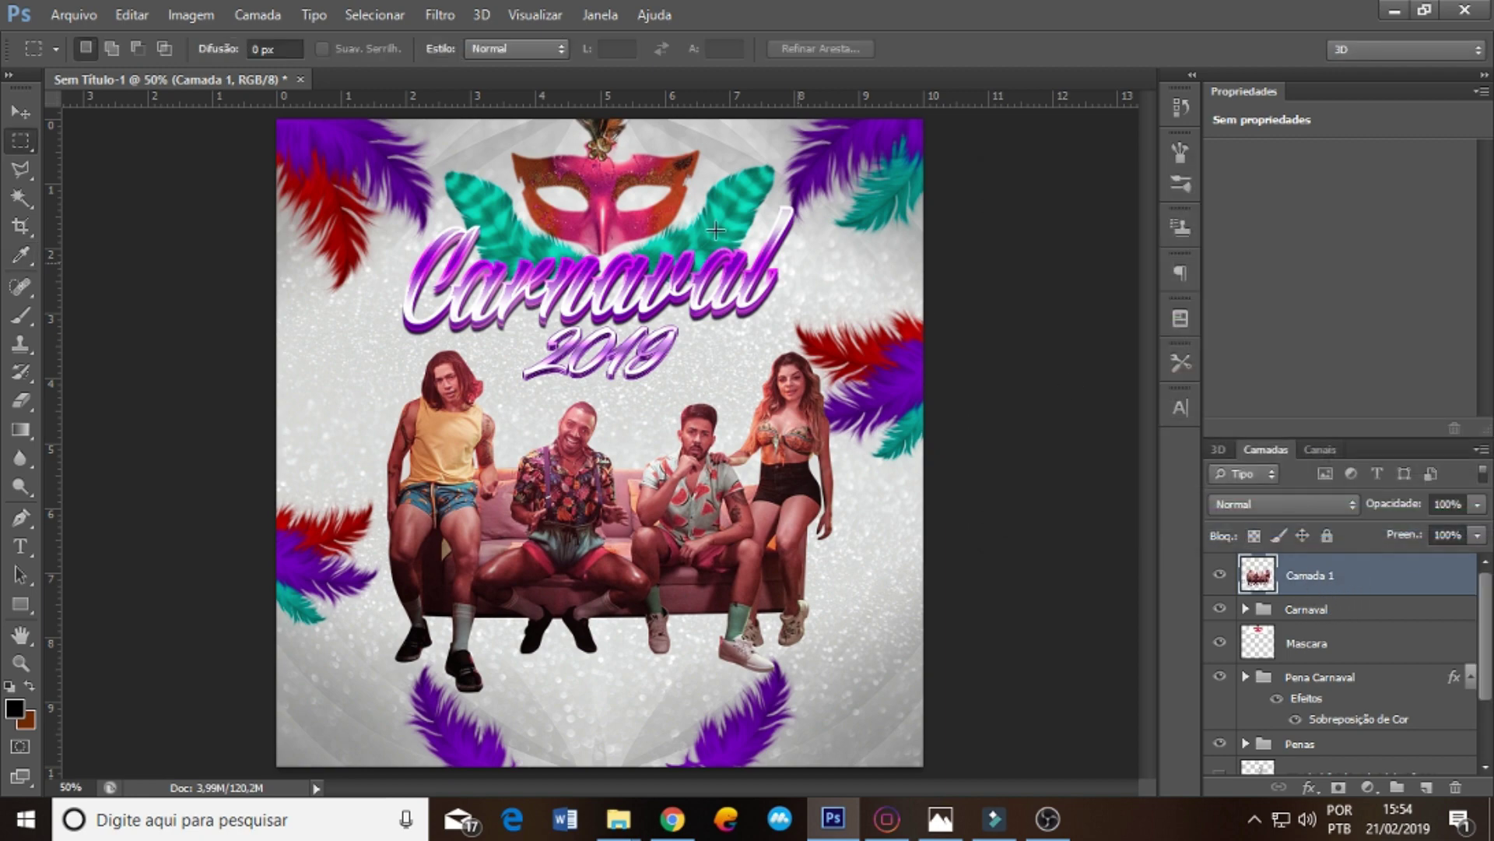
{"action": "left_click", "coordinate": [191, 15]}
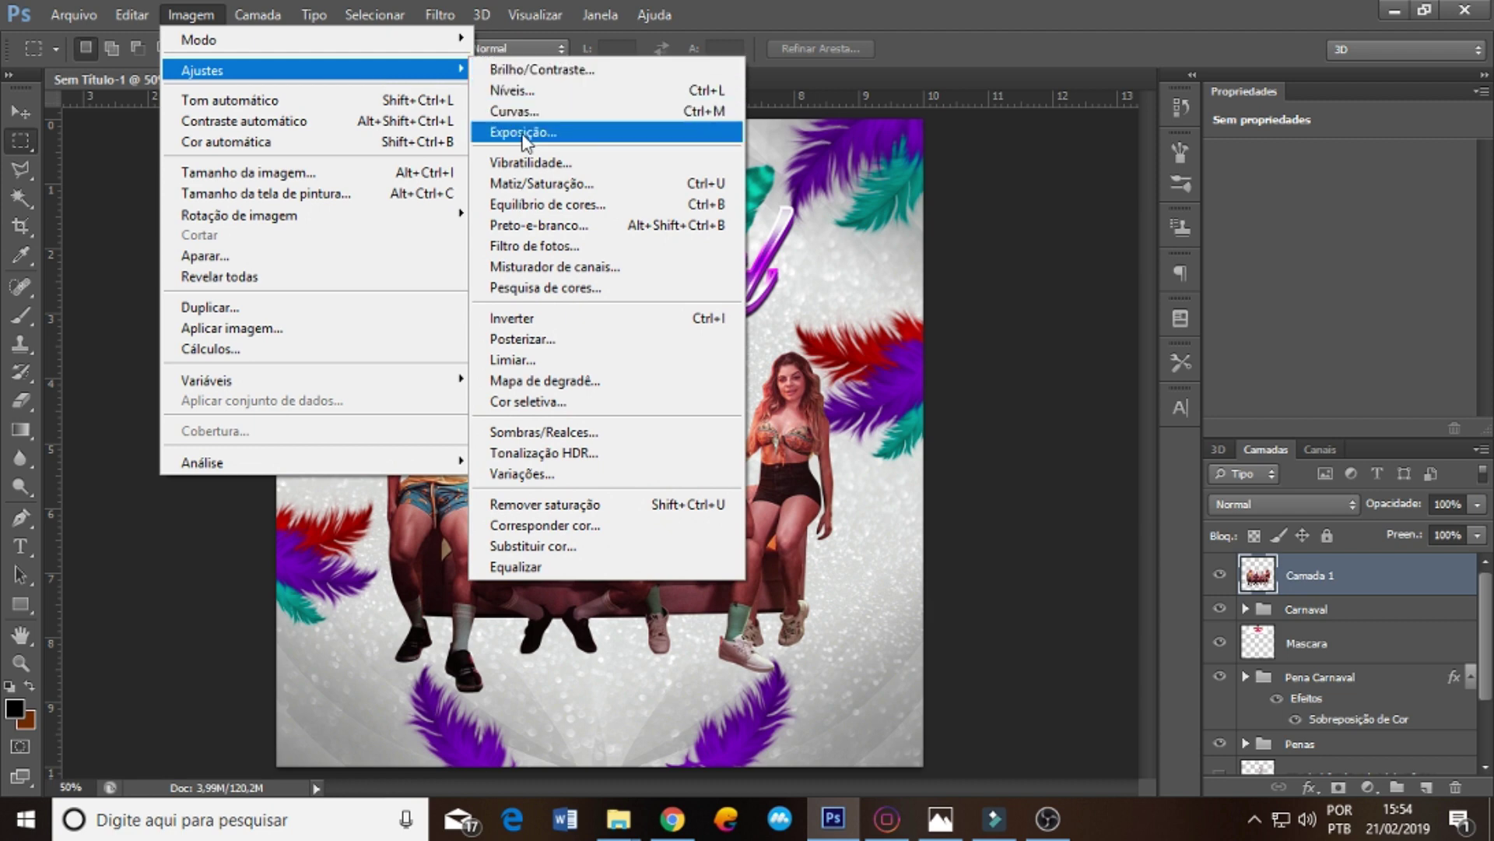
- Set the band photo's midtone Color Balance to +6, -1, 0
{"action": "left_click", "coordinate": [571, 205]}
{"action": "left_click_drag", "start_coordinate": [754, 199], "coordinate": [1136, 186]}
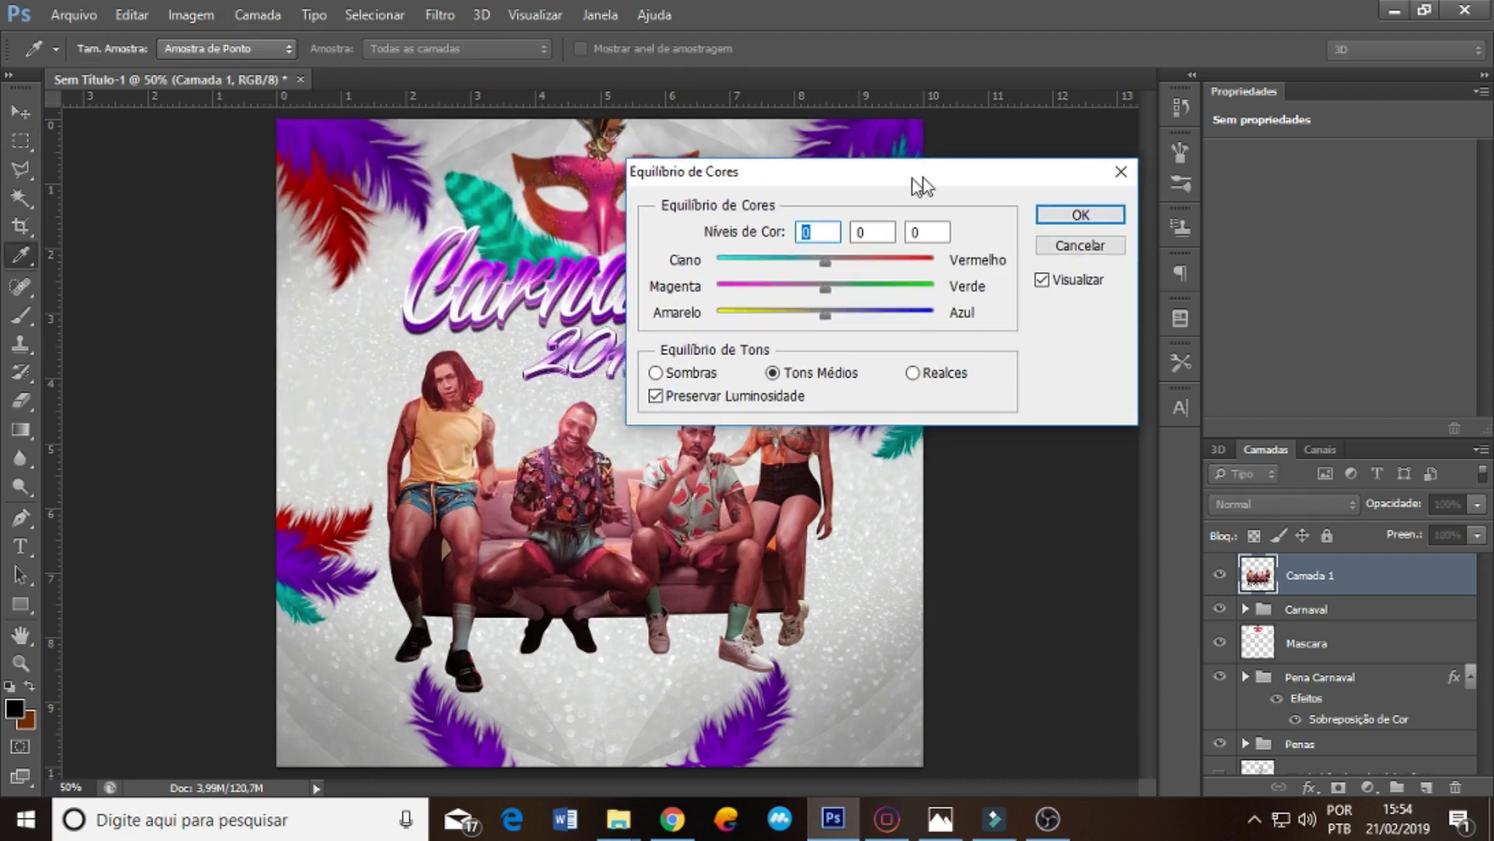
{"action": "mouse_move", "coordinate": [1102, 260]}
{"action": "left_mouse_down"}
{"action": "mouse_move", "coordinate": [1057, 260]}
{"action": "mouse_move", "coordinate": [1078, 262]}
{"action": "mouse_move", "coordinate": [1054, 294]}
{"action": "left_mouse_up"}
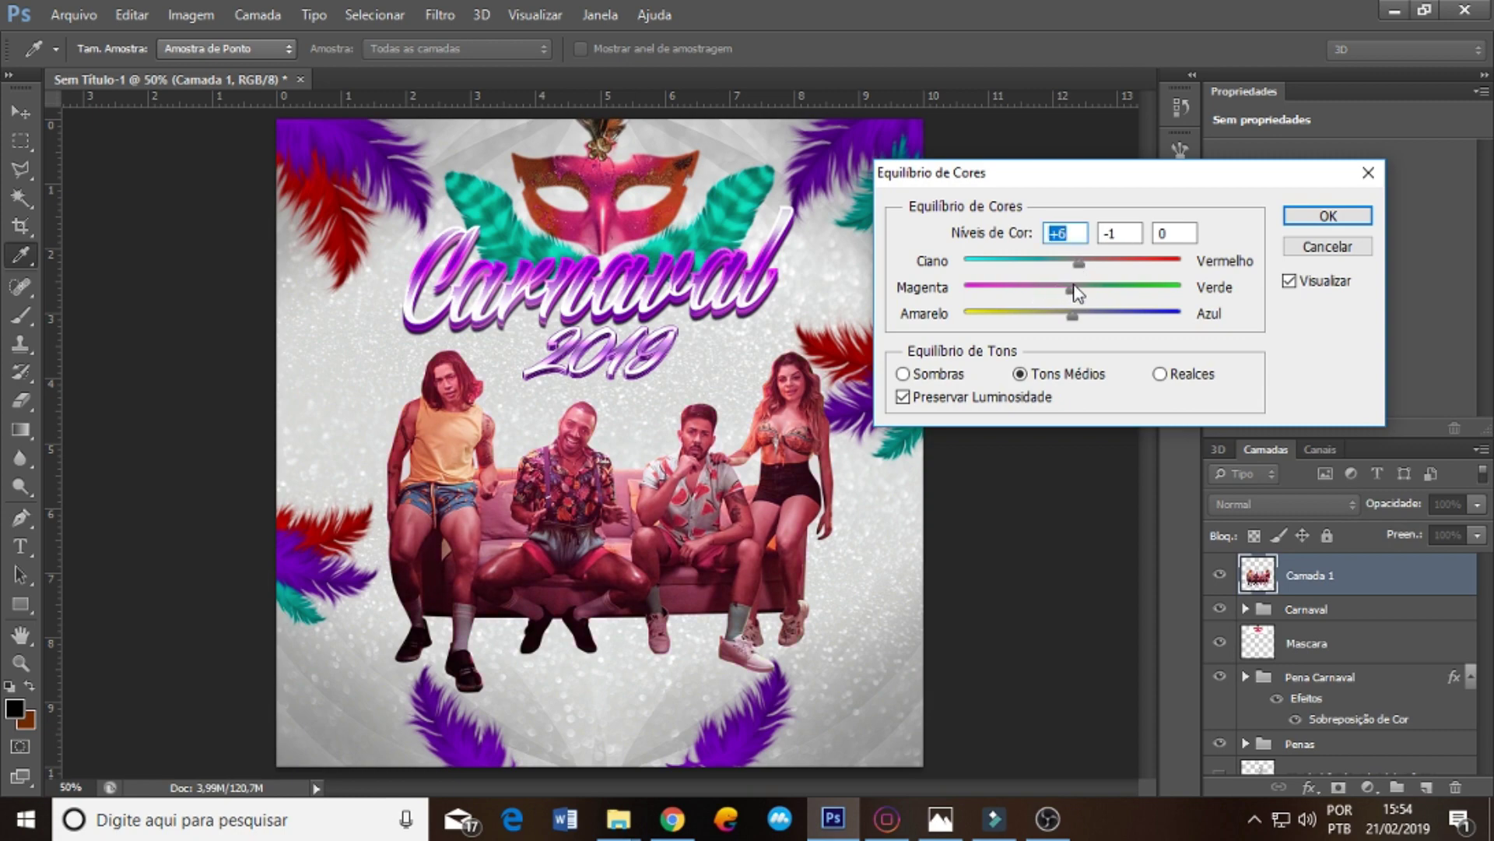
{"action": "key", "text": "m"}
{"action": "left_click", "coordinate": [1328, 246]}
{"action": "left_click", "coordinate": [190, 14]}
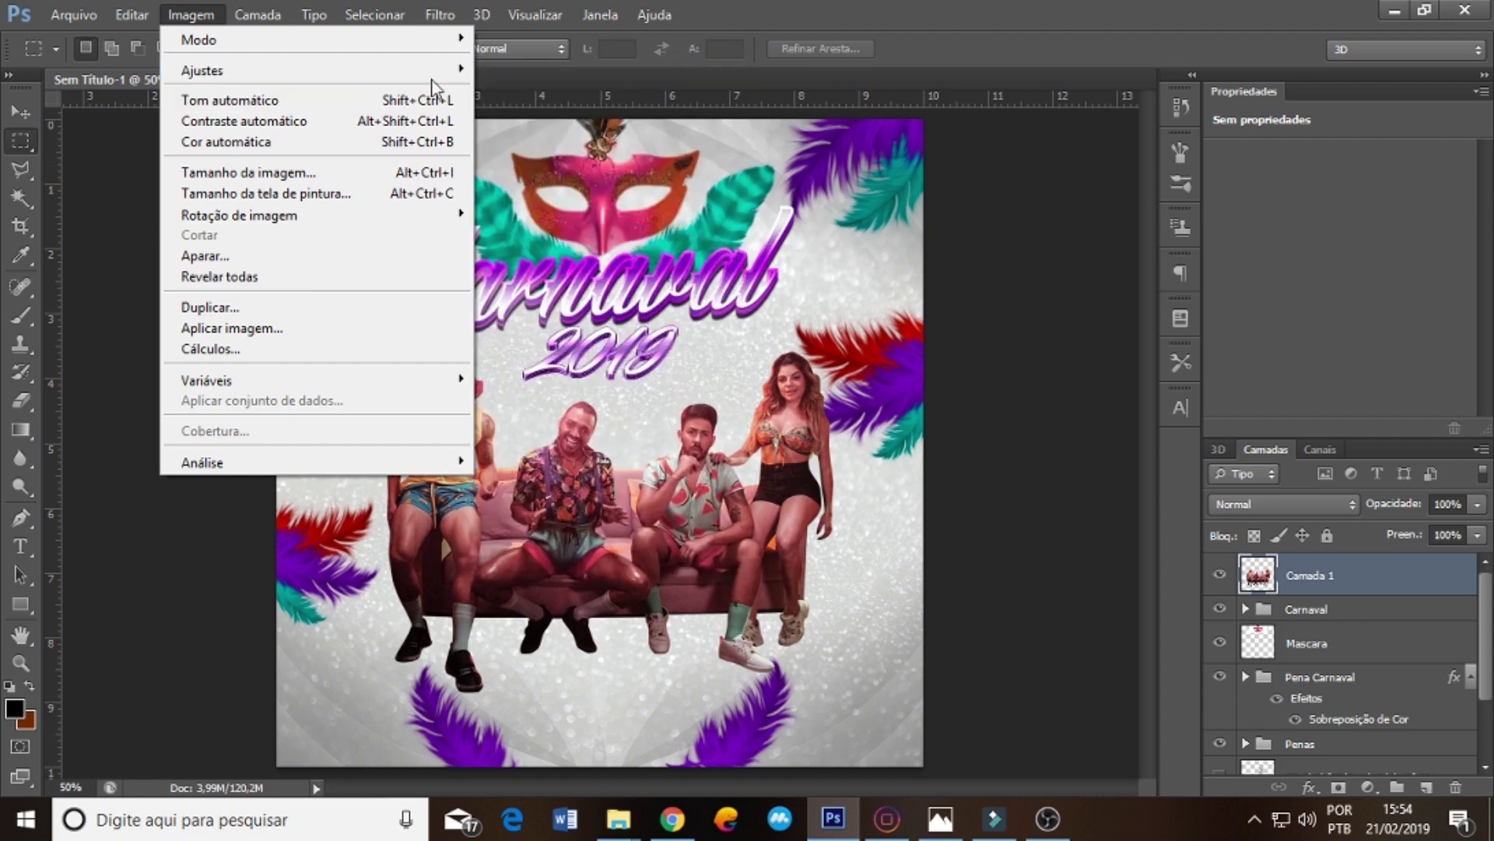
{"action": "mouse_move", "coordinate": [202, 70]}
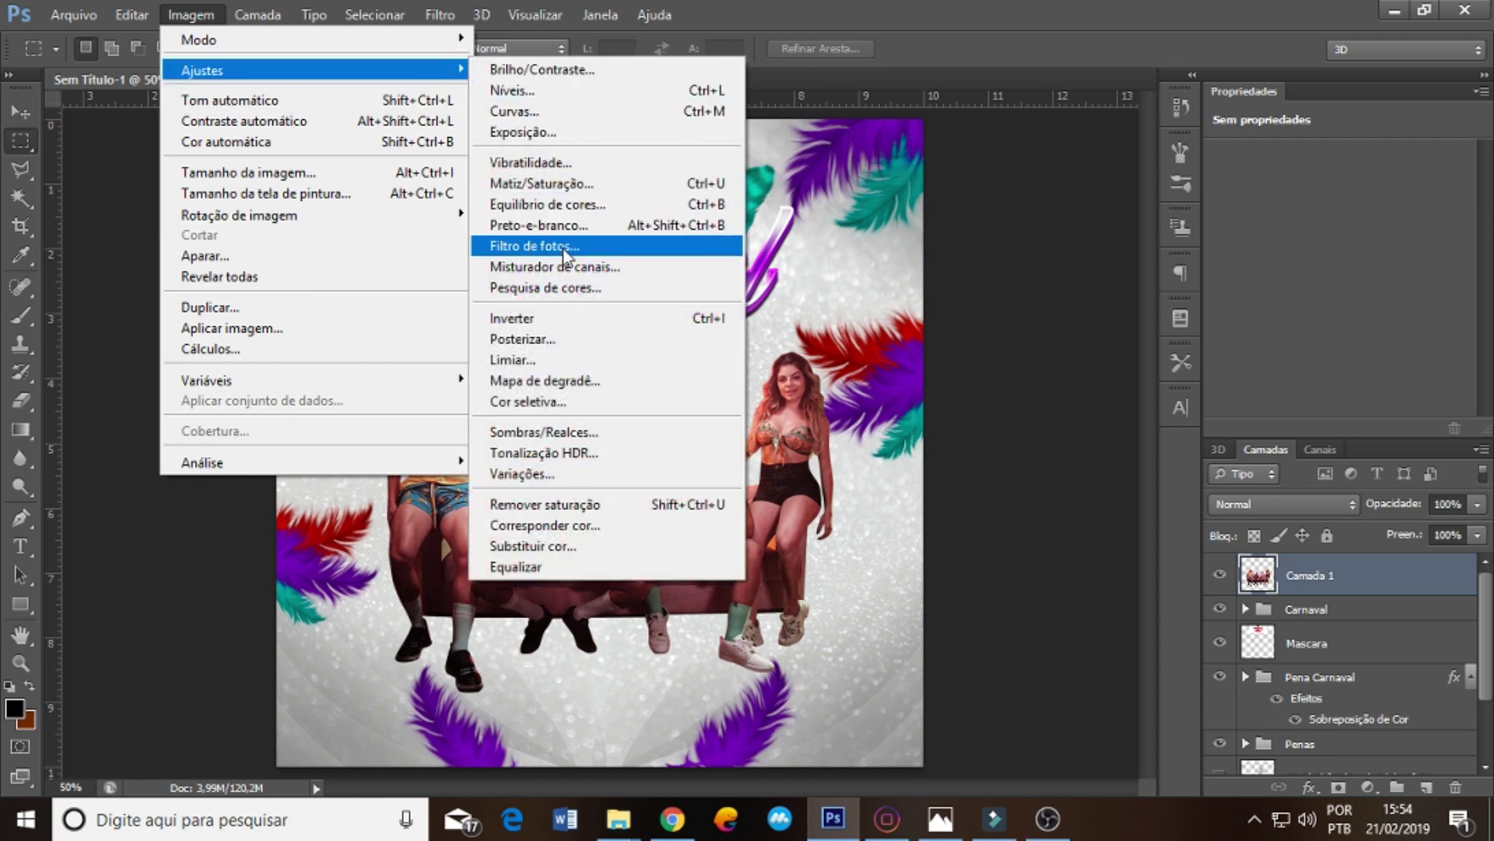
- Add a purple #7203e3 Photo Filter at 37% density to the band photo
{"action": "left_click", "coordinate": [565, 246]}
{"action": "left_click_drag", "start_coordinate": [810, 199], "coordinate": [1082, 165]}
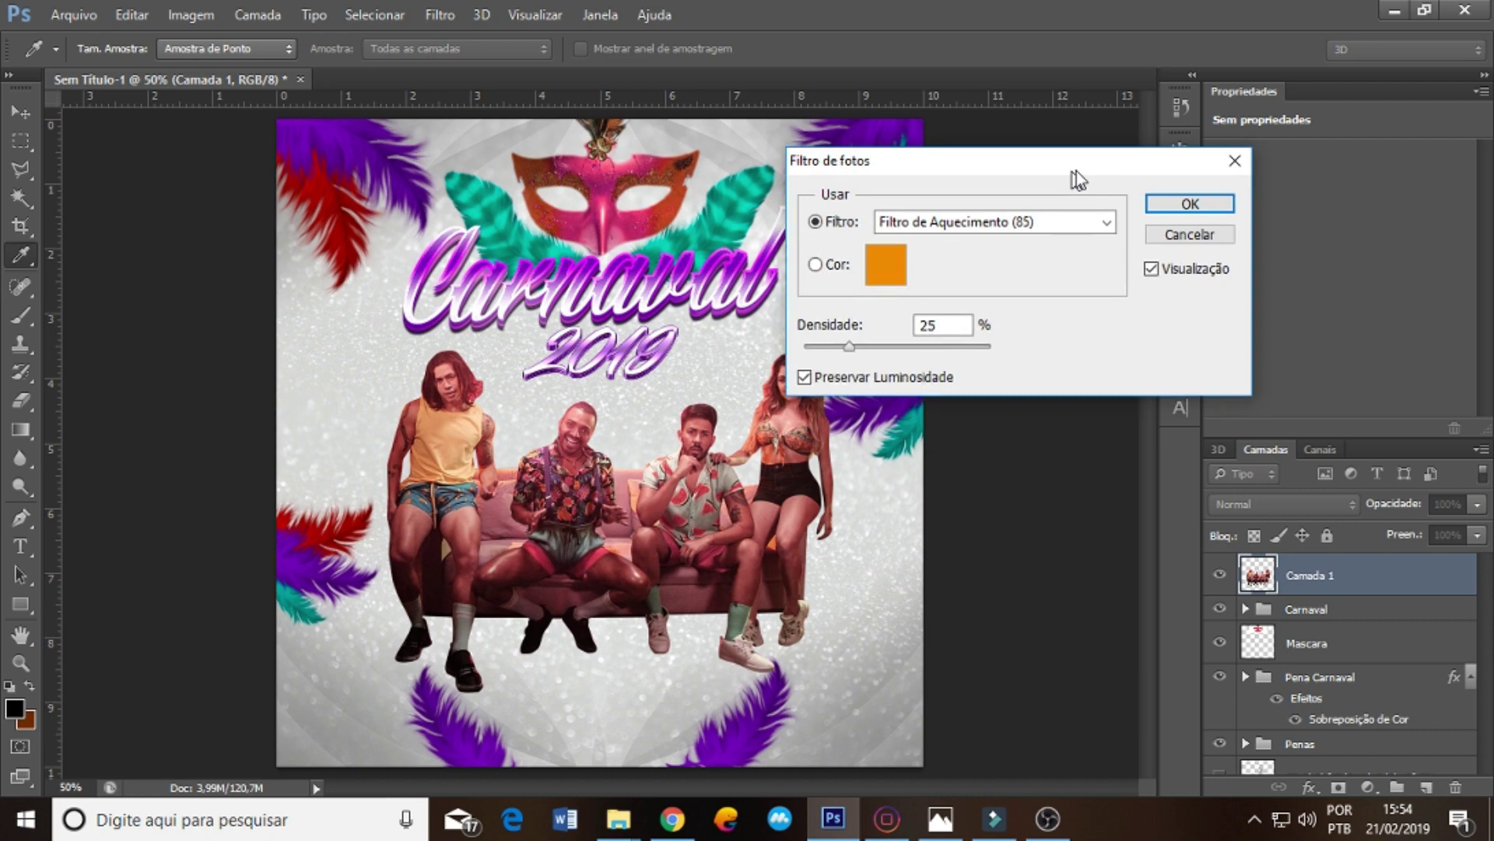
{"action": "left_click", "coordinate": [882, 277]}
{"action": "left_click", "coordinate": [972, 518]}
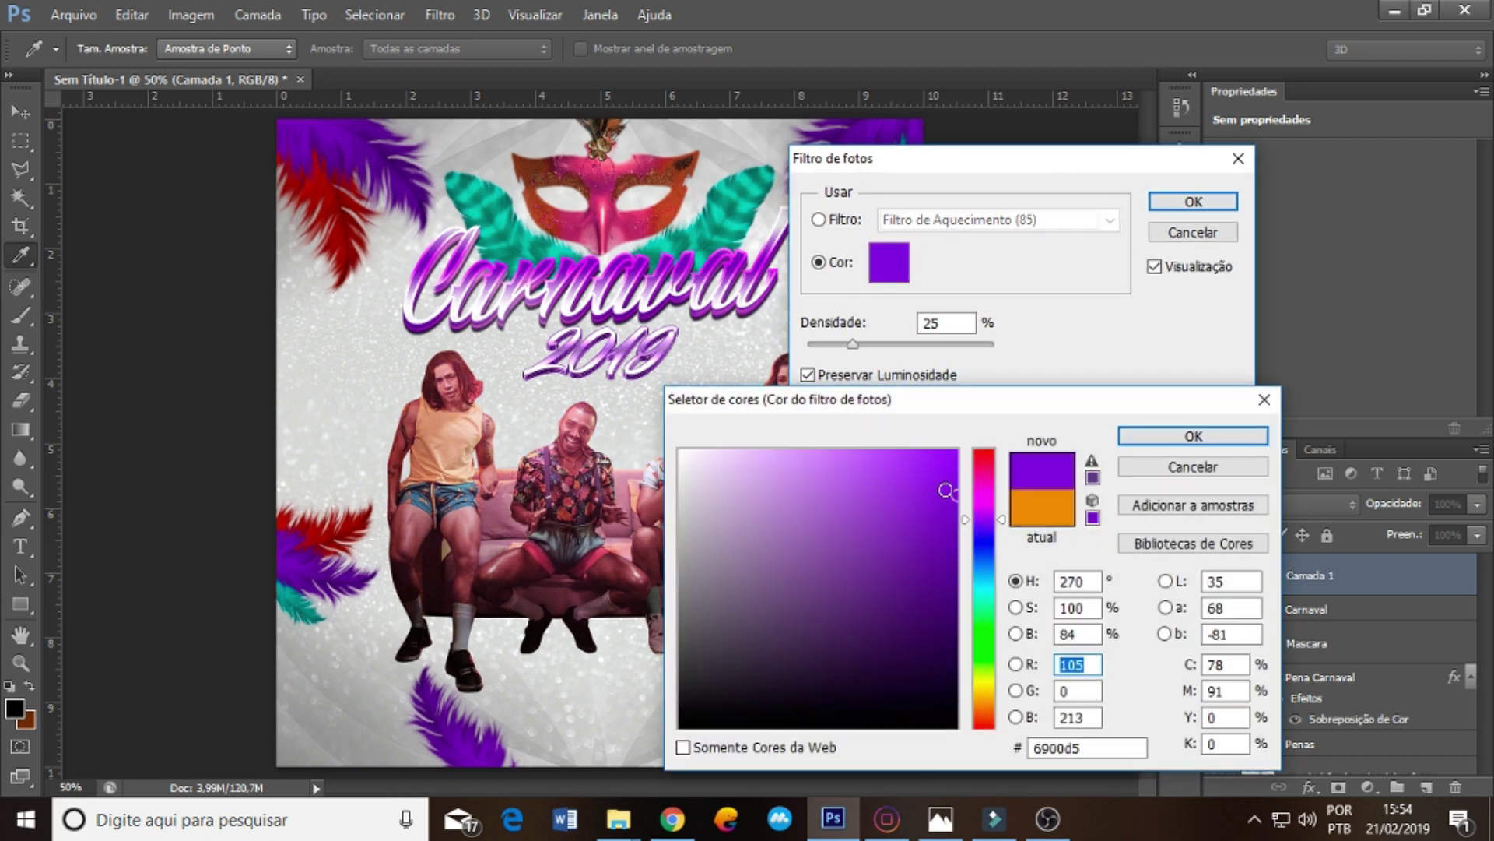
{"action": "left_click", "coordinate": [954, 480]}
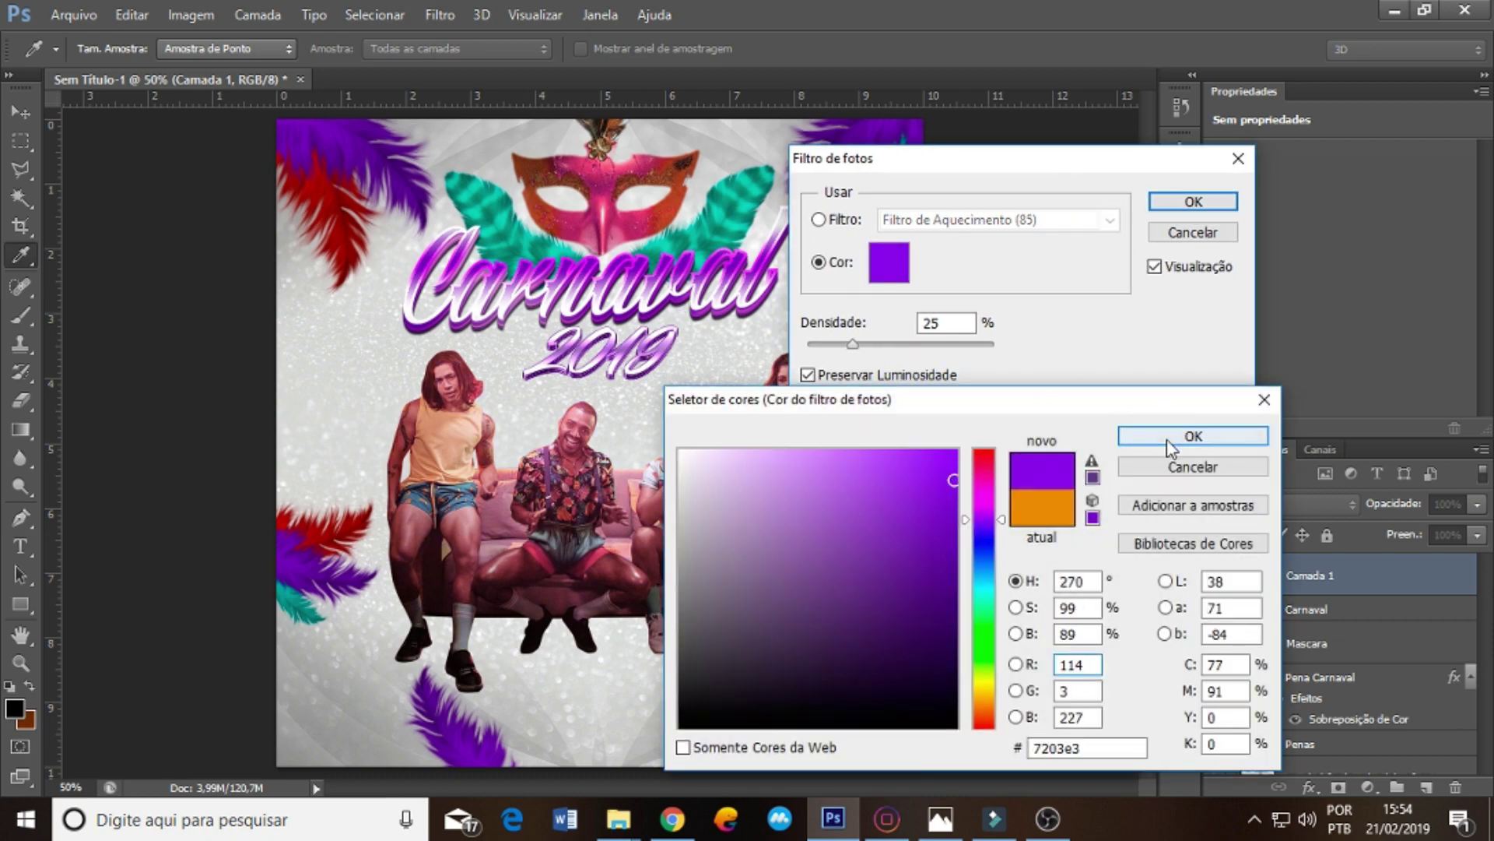
{"action": "left_click", "coordinate": [1193, 436]}
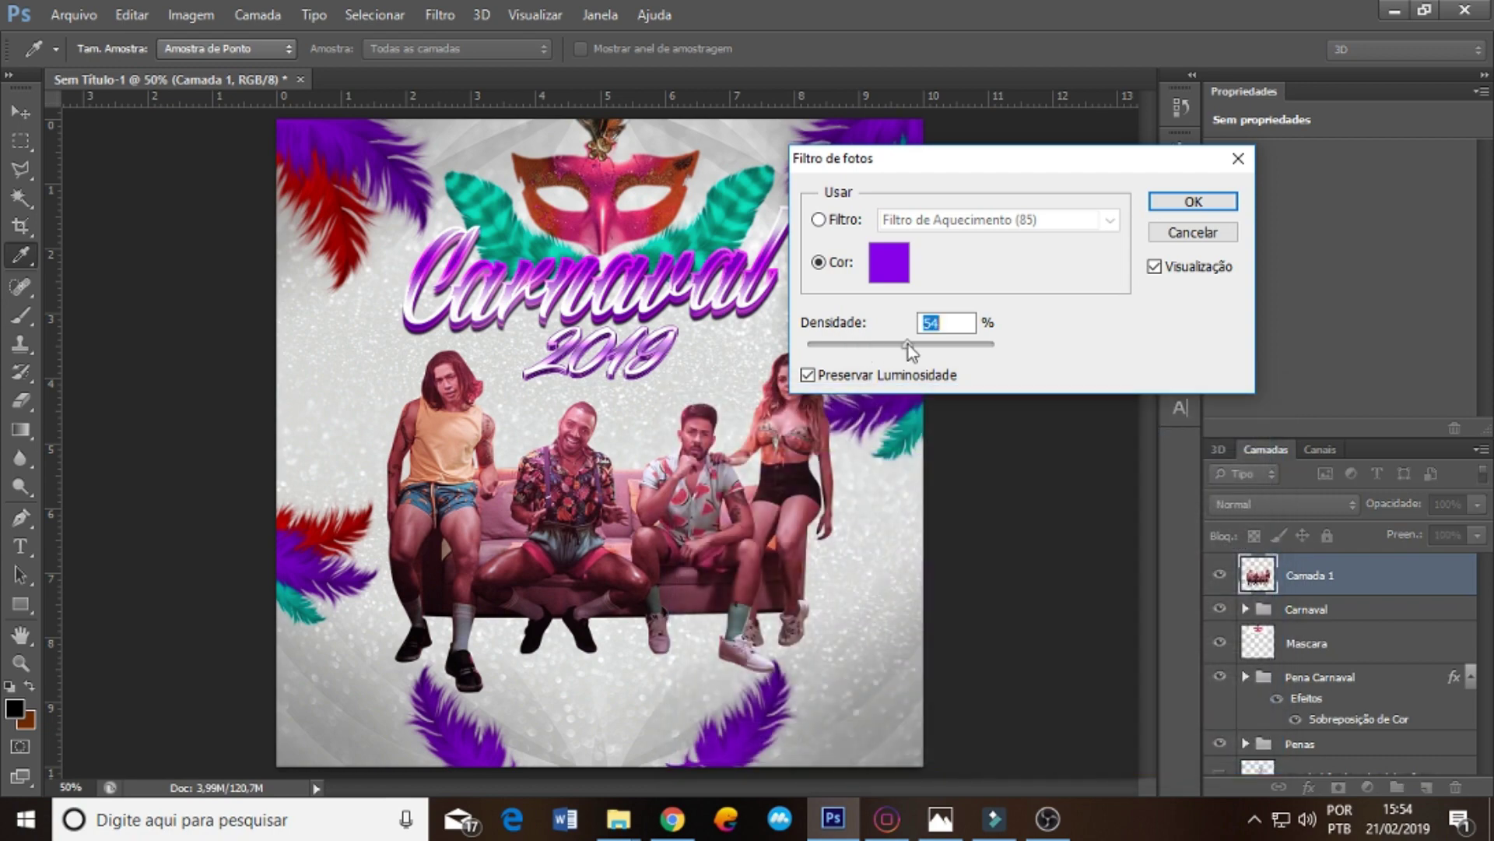
{"action": "left_click_drag", "start_coordinate": [908, 344], "coordinate": [875, 343]}
{"action": "left_click", "coordinate": [1180, 206]}
{"action": "key", "text": "m"}
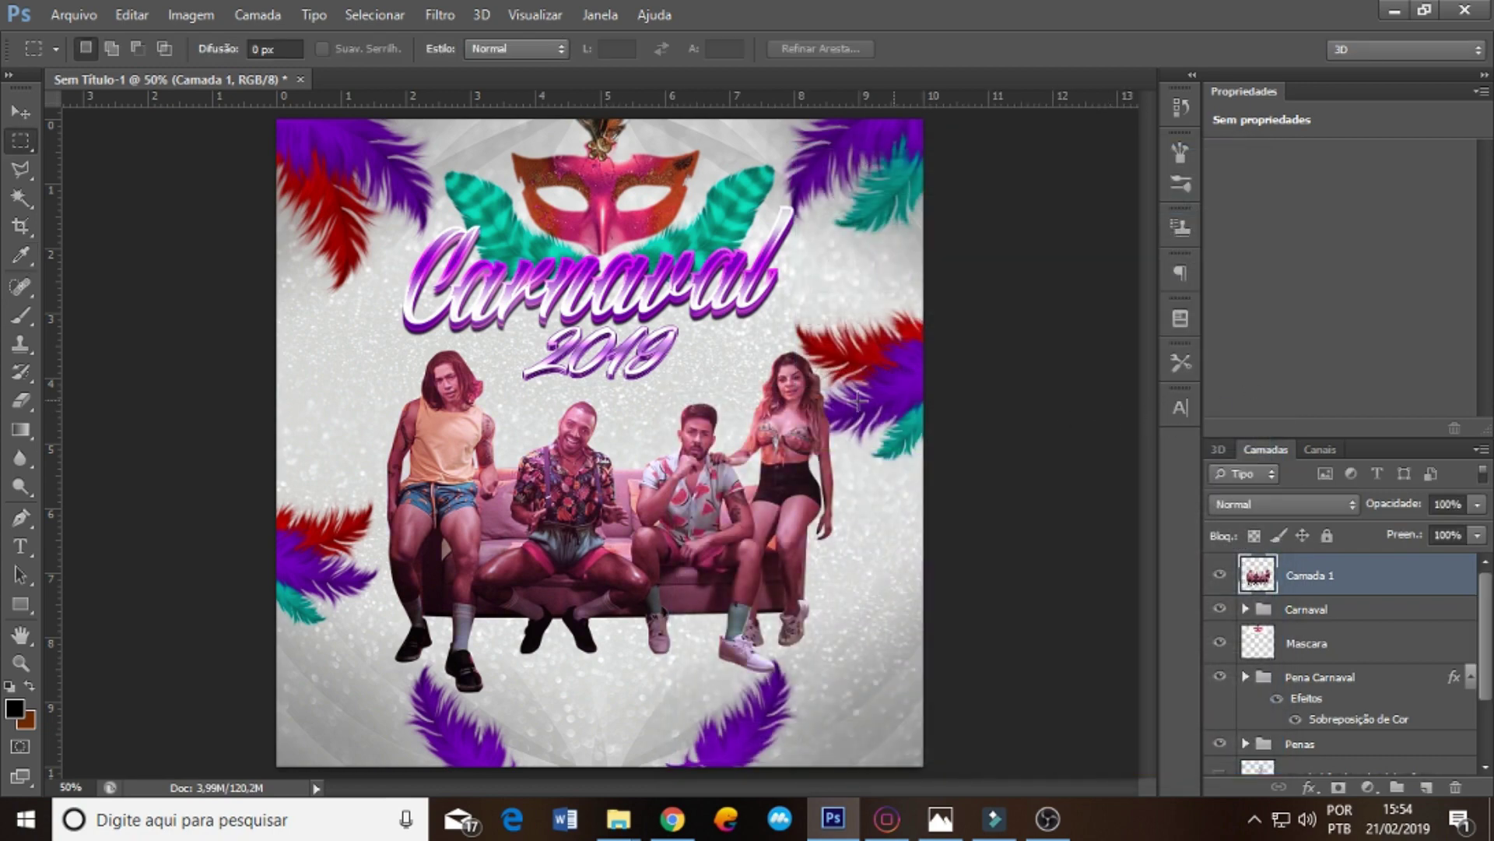
- Apply Levels to the band photo with black input 13 and white input near 231
{"action": "left_click", "coordinate": [205, 20]}
{"action": "left_click", "coordinate": [567, 90]}
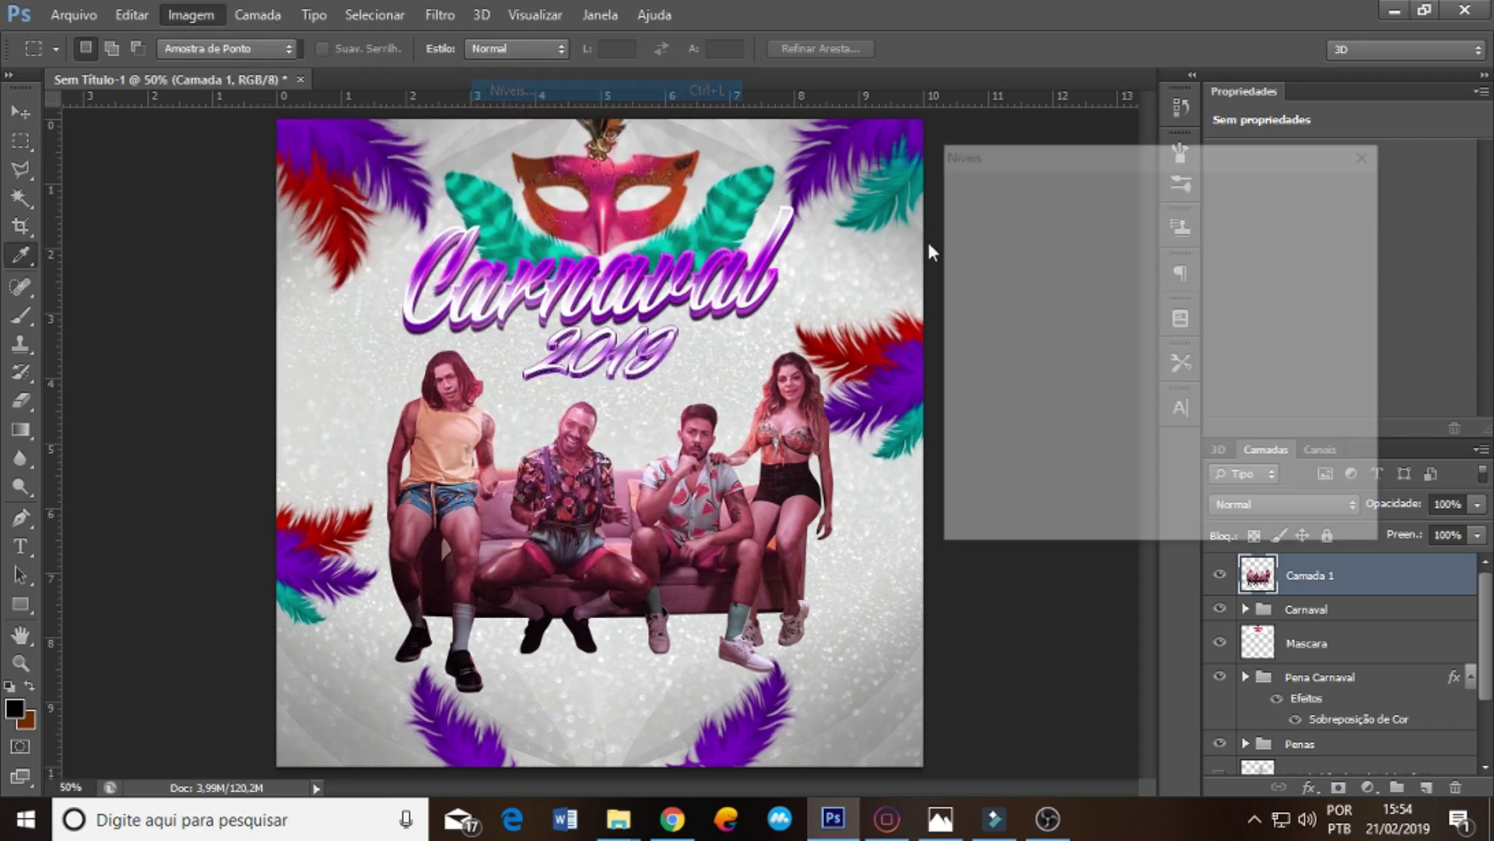
{"action": "left_click_drag", "start_coordinate": [967, 396], "coordinate": [983, 399]}
{"action": "left_click_drag", "start_coordinate": [1246, 396], "coordinate": [1227, 401]}
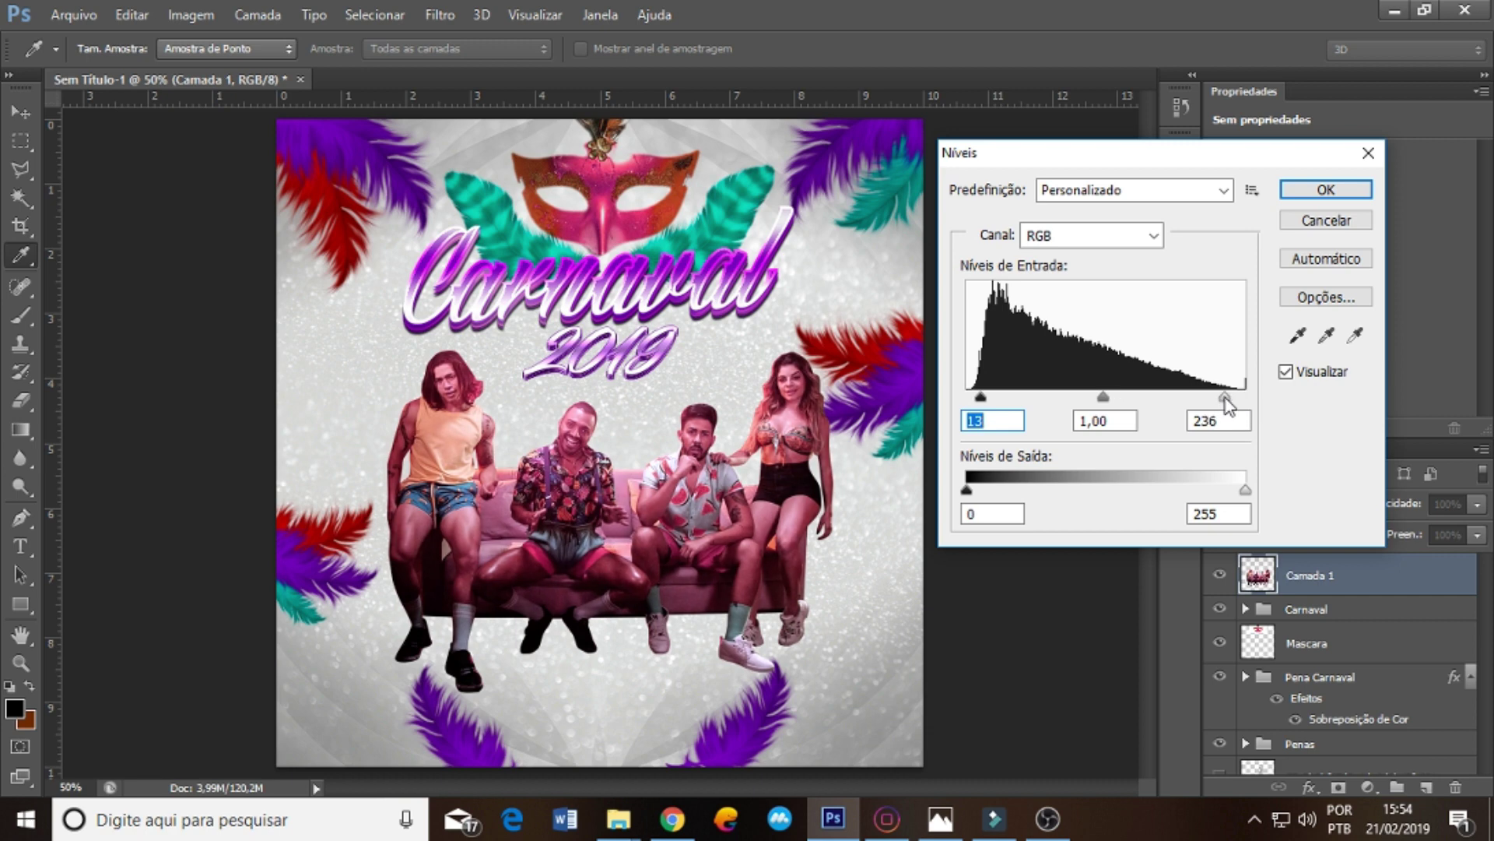
{"action": "left_click", "coordinate": [1219, 399]}
{"action": "left_click", "coordinate": [1319, 196]}
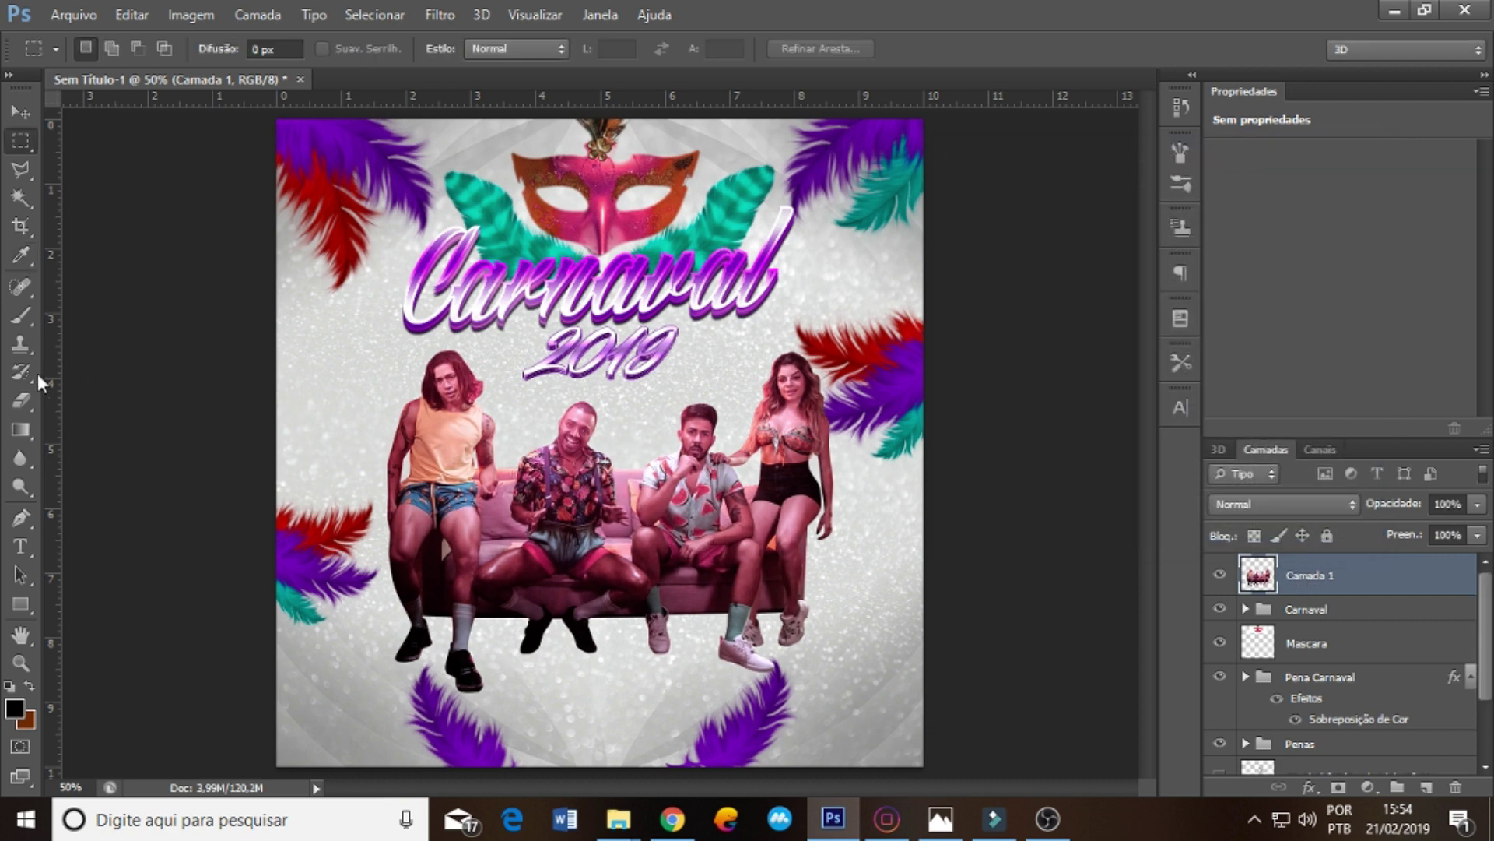
- Select the Eraser, zoom in on the figures, and shrink the brush to about 10–14 px
{"action": "left_click", "coordinate": [19, 398]}
{"action": "key", "text": "ctrl+plus"}
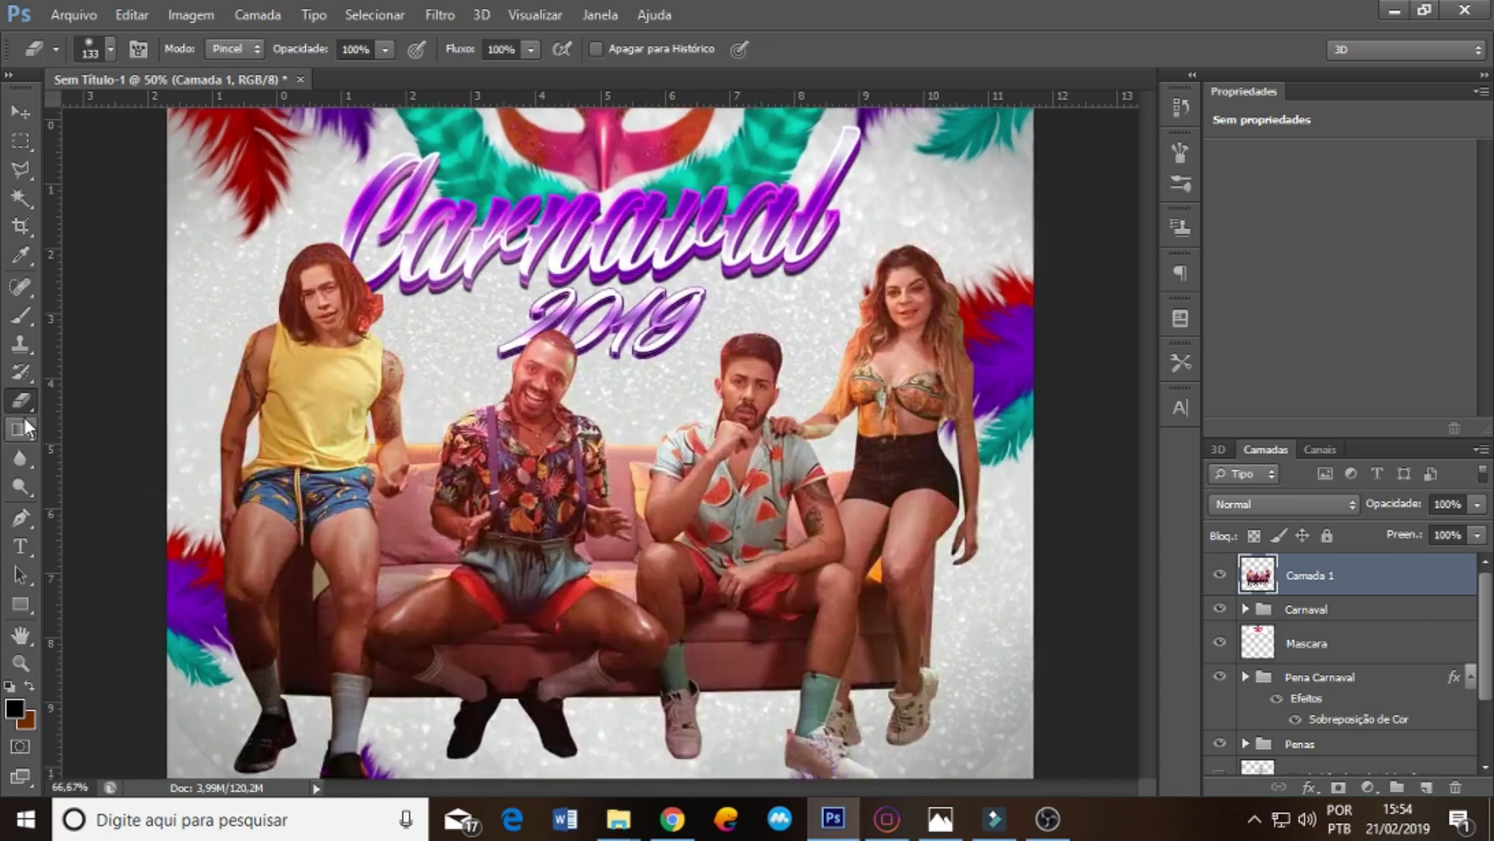
{"action": "key", "text": "ctrl+plus"}
{"action": "key", "text": "ctrl+plus"}
{"action": "key", "text": "ctrl+plus"}
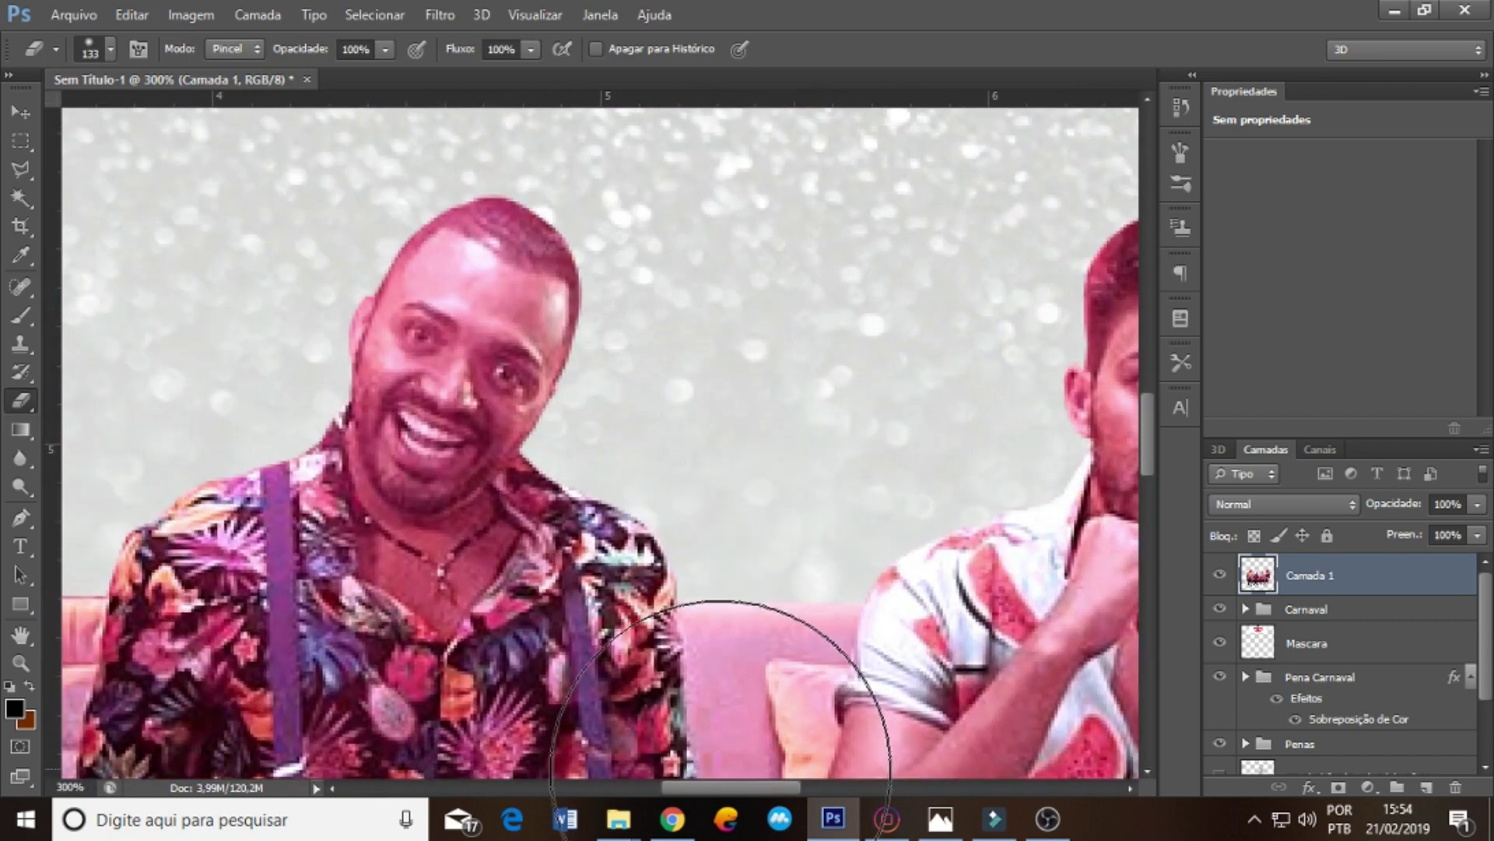
{"action": "scroll", "coordinate": [895, 529], "scroll_direction": "left", "scroll_amount": 5}
{"action": "scroll", "coordinate": [1094, 450], "scroll_direction": "left", "scroll_amount": 5}
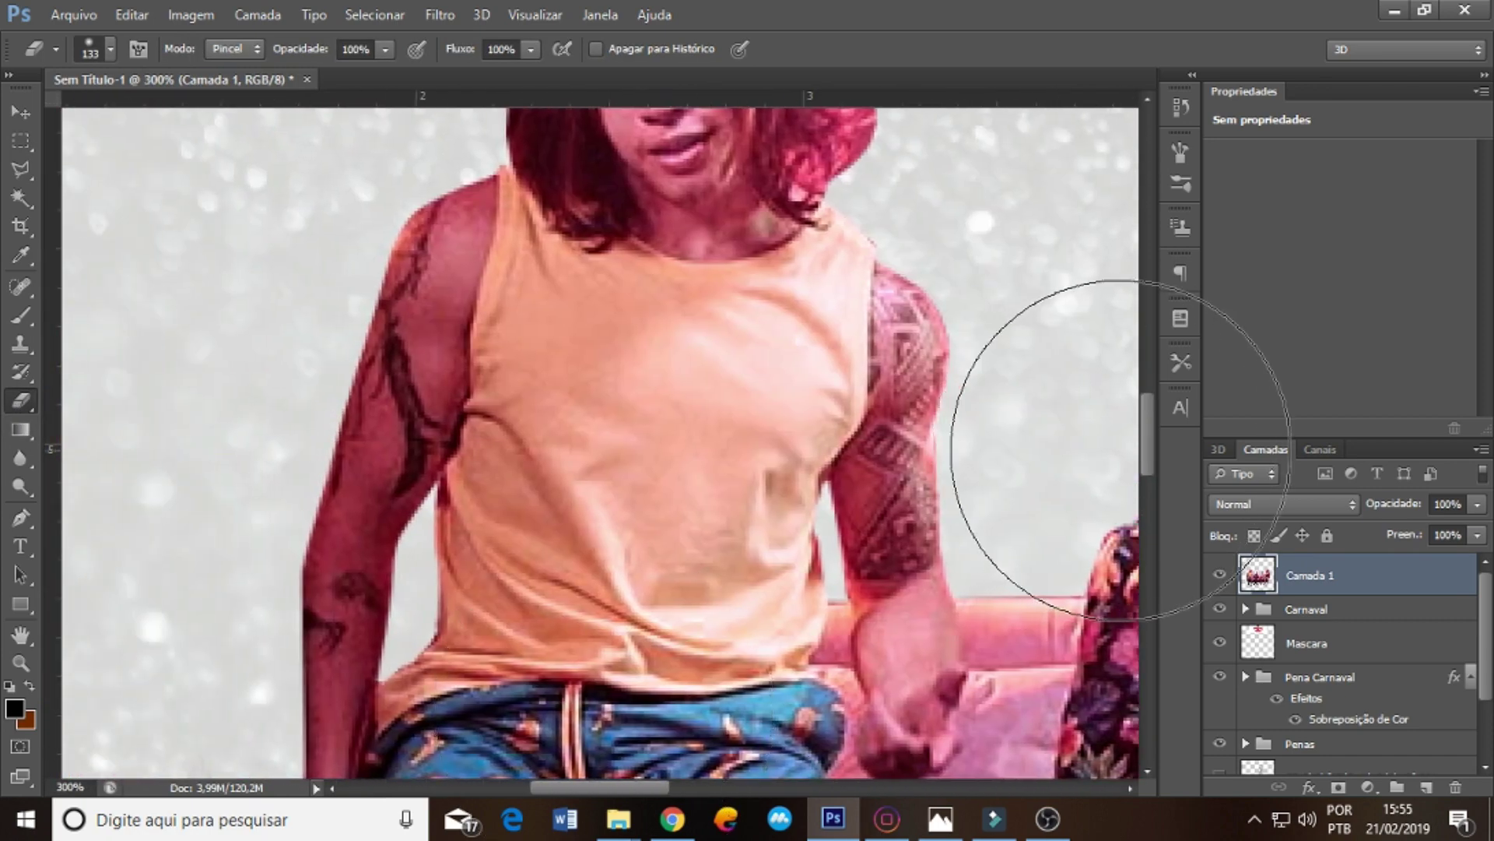
{"action": "scroll", "coordinate": [1012, 436], "scroll_direction": "up", "scroll_amount": 4}
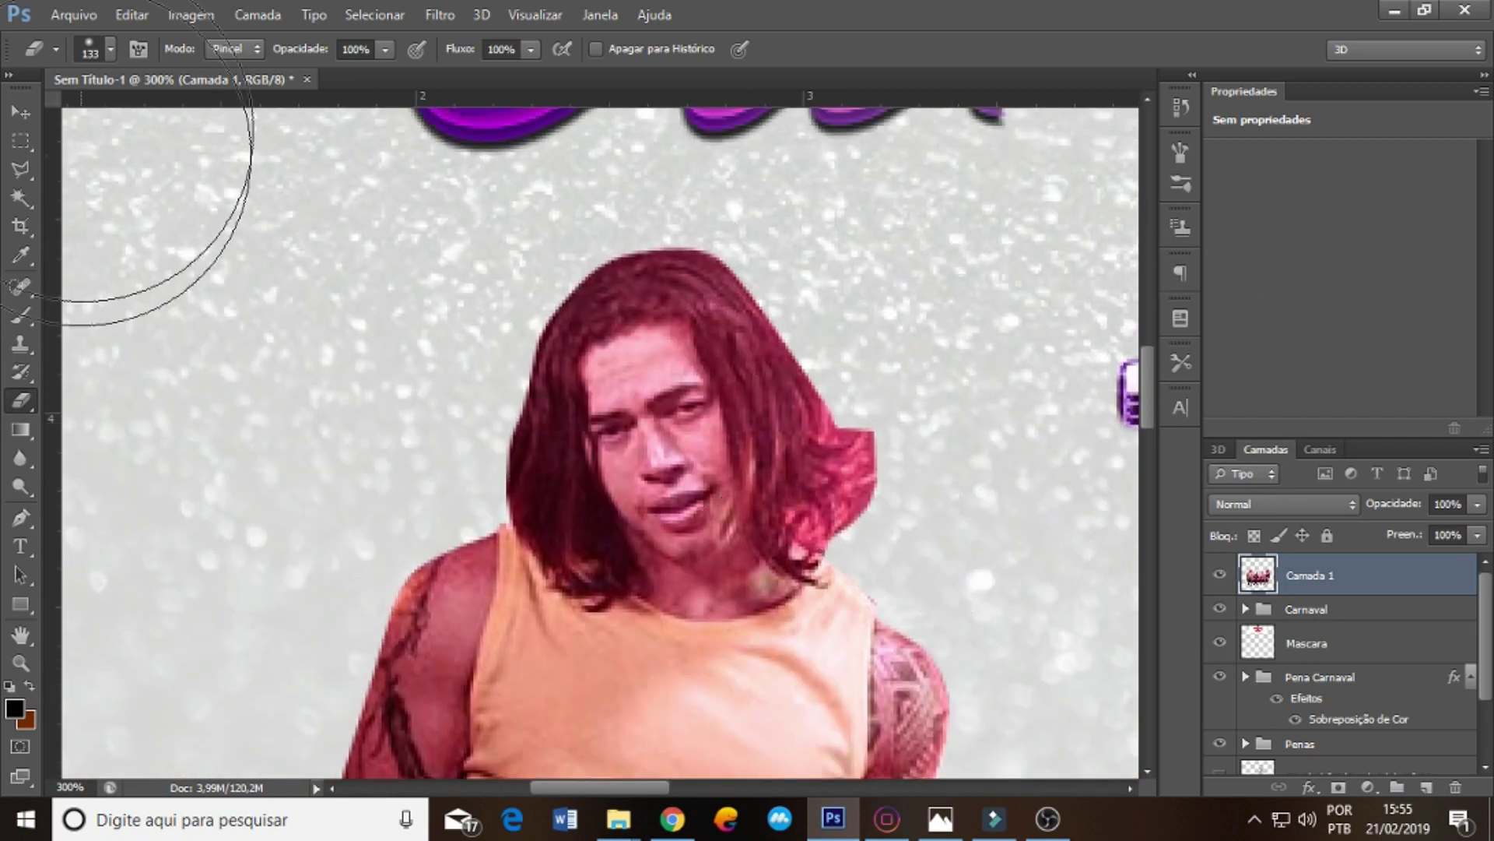
{"action": "left_click", "coordinate": [110, 49]}
{"action": "left_click_drag", "start_coordinate": [56, 118], "coordinate": [47, 118]}
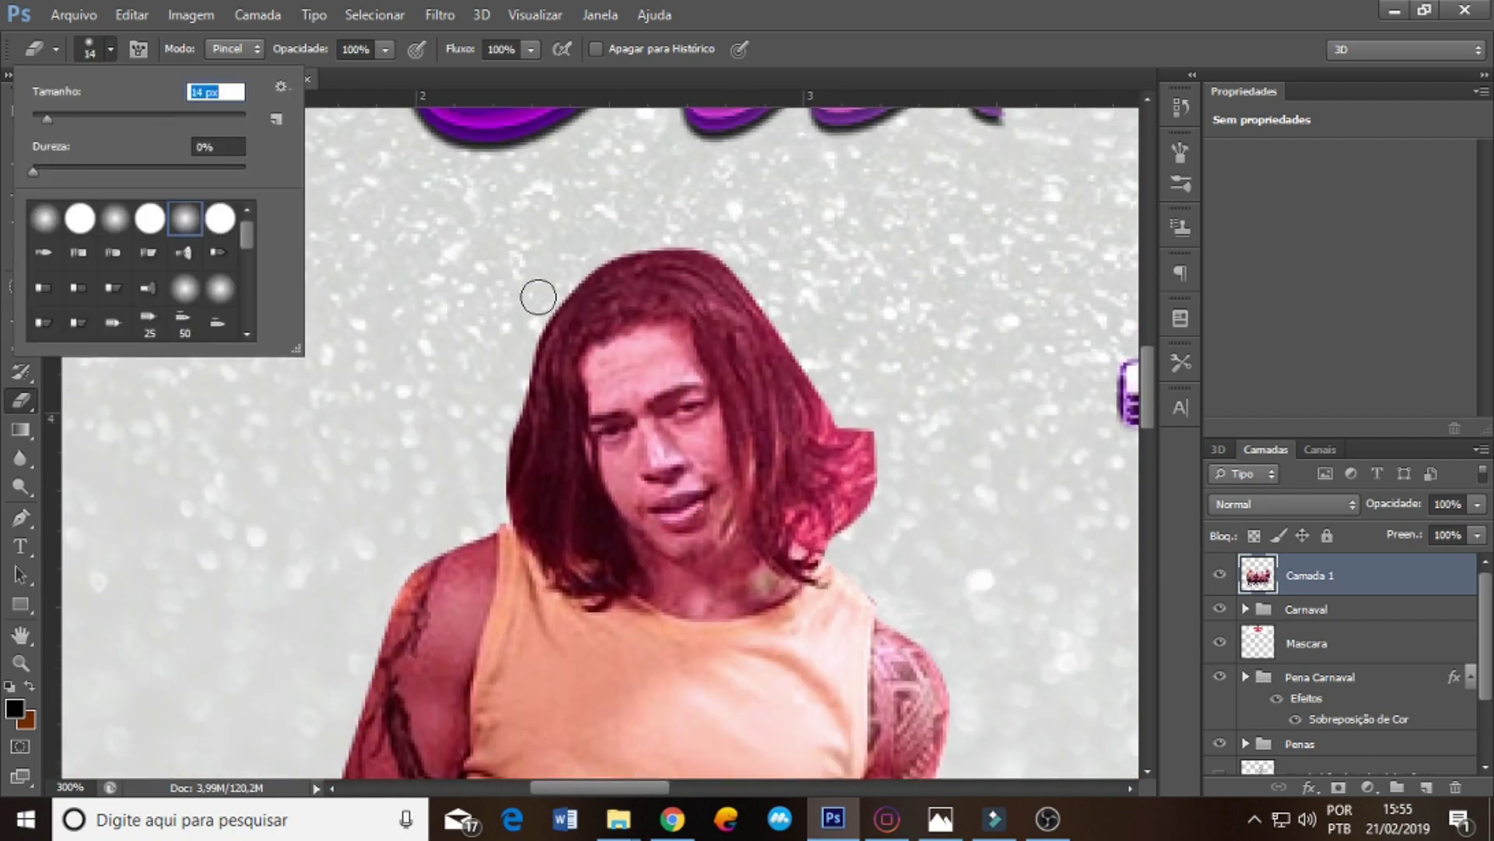
- Erase the pink halos along the band members' hair edges, then zoom back out
{"action": "left_click_drag", "start_coordinate": [864, 426], "coordinate": [814, 366]}
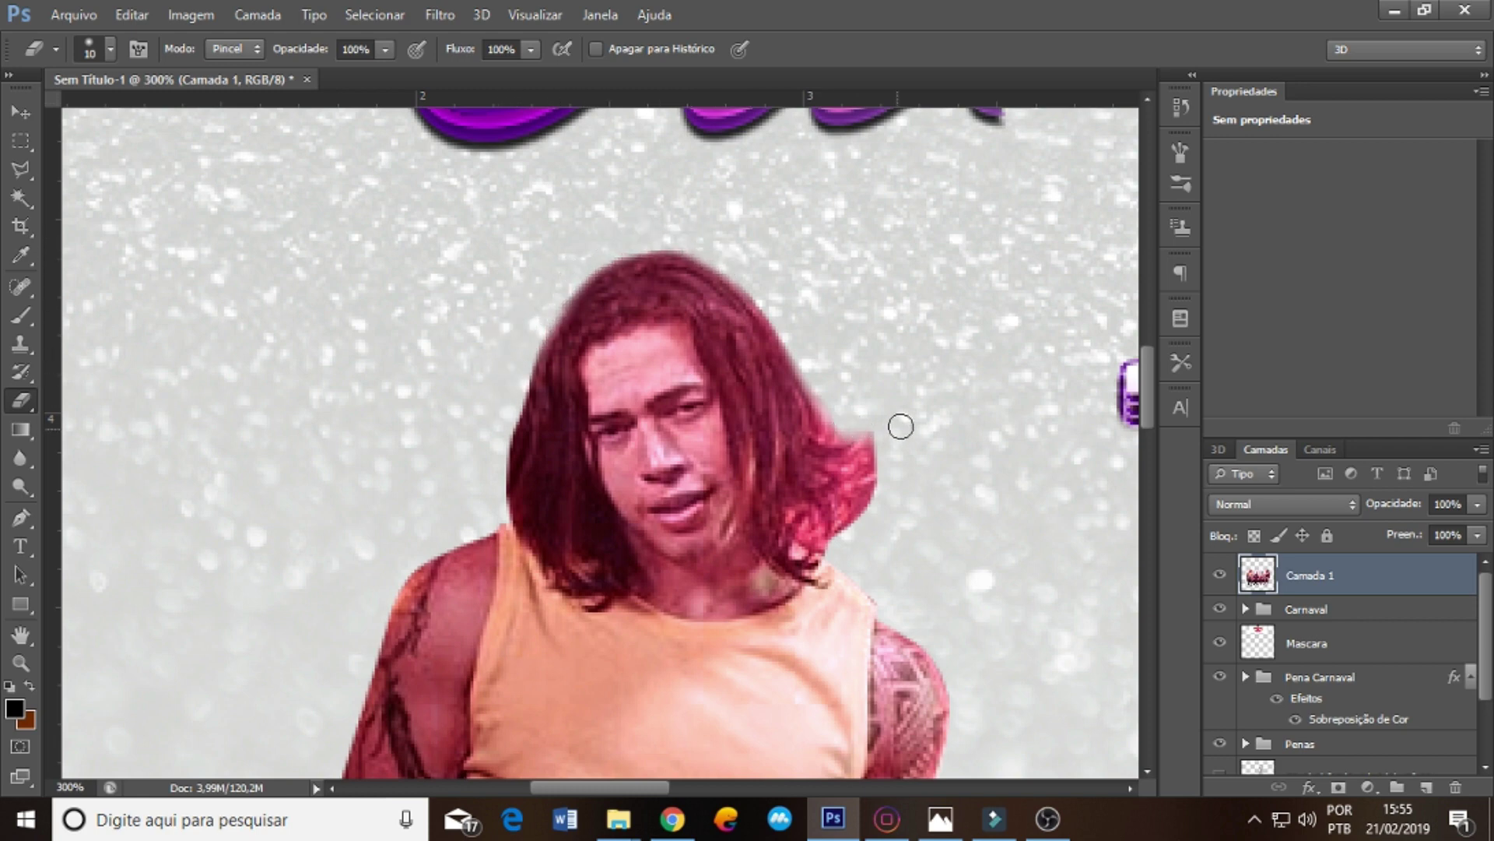
{"action": "mouse_move", "coordinate": [901, 426]}
{"action": "left_mouse_down"}
{"action": "mouse_move", "coordinate": [887, 424]}
{"action": "mouse_move", "coordinate": [874, 480]}
{"action": "mouse_move", "coordinate": [881, 525]}
{"action": "mouse_move", "coordinate": [851, 534]}
{"action": "left_mouse_up"}
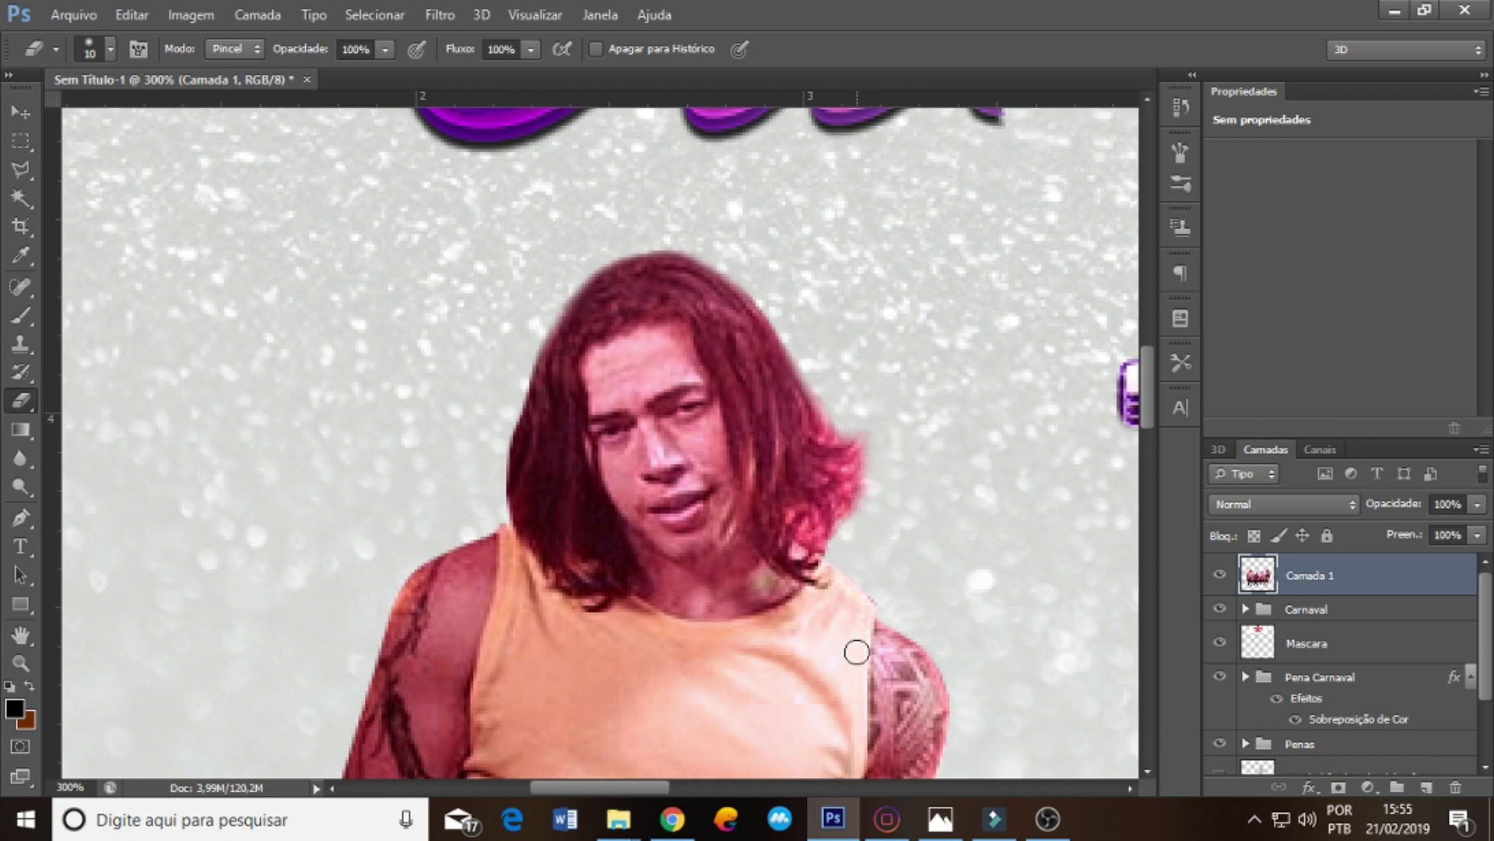
{"action": "left_click_drag", "start_coordinate": [666, 786], "coordinate": [908, 774]}
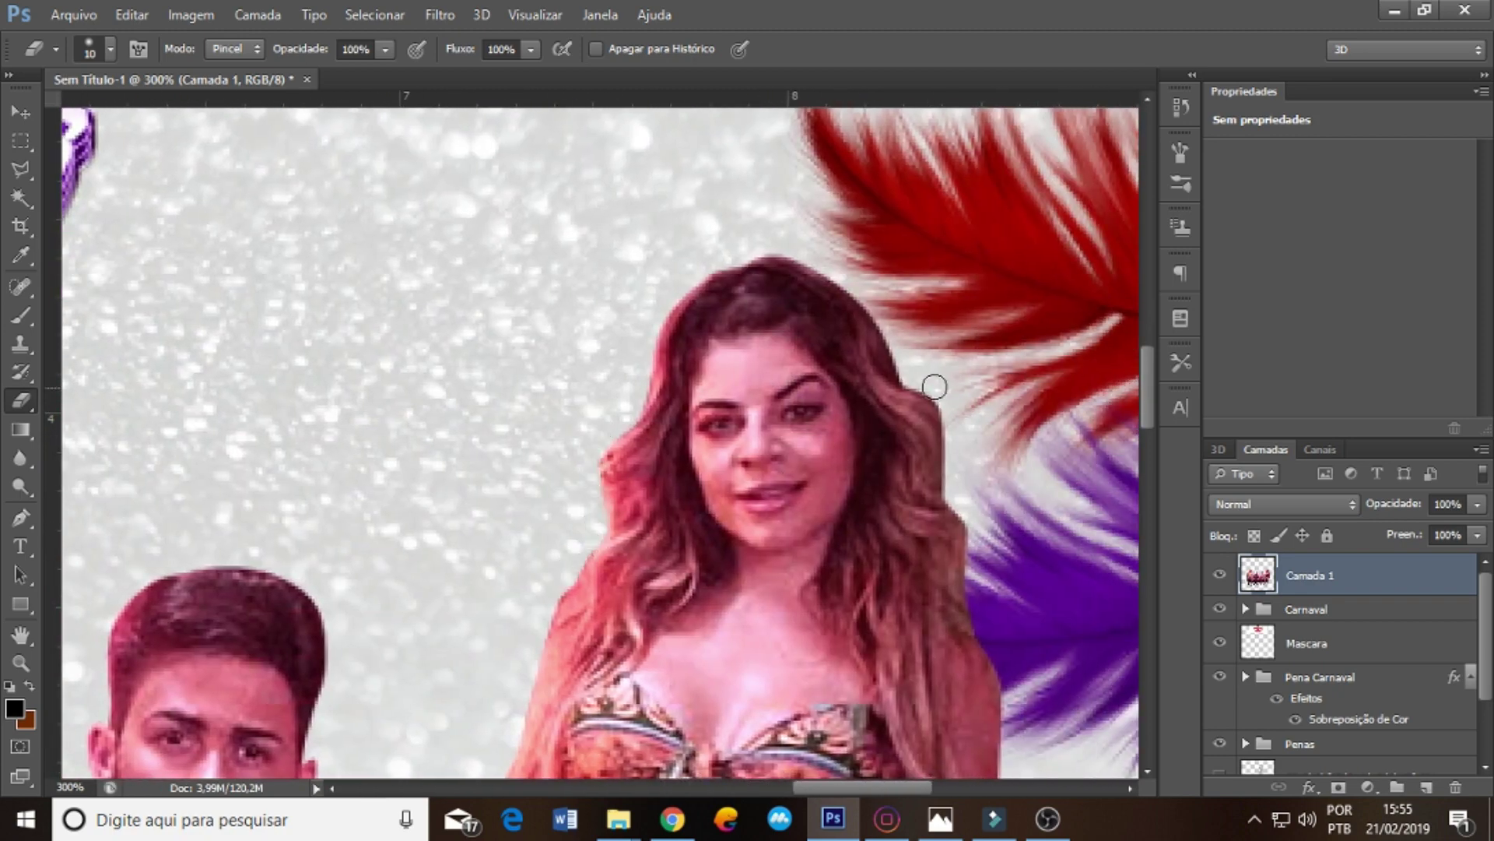
{"action": "mouse_move", "coordinate": [934, 387]}
{"action": "left_mouse_down"}
{"action": "mouse_move", "coordinate": [955, 413]}
{"action": "mouse_move", "coordinate": [954, 480]}
{"action": "mouse_move", "coordinate": [989, 520]}
{"action": "mouse_move", "coordinate": [973, 524]}
{"action": "mouse_move", "coordinate": [976, 624]}
{"action": "left_mouse_up"}
{"action": "key", "text": "ctrl+minus"}
{"action": "key", "text": "ctrl+minus"}
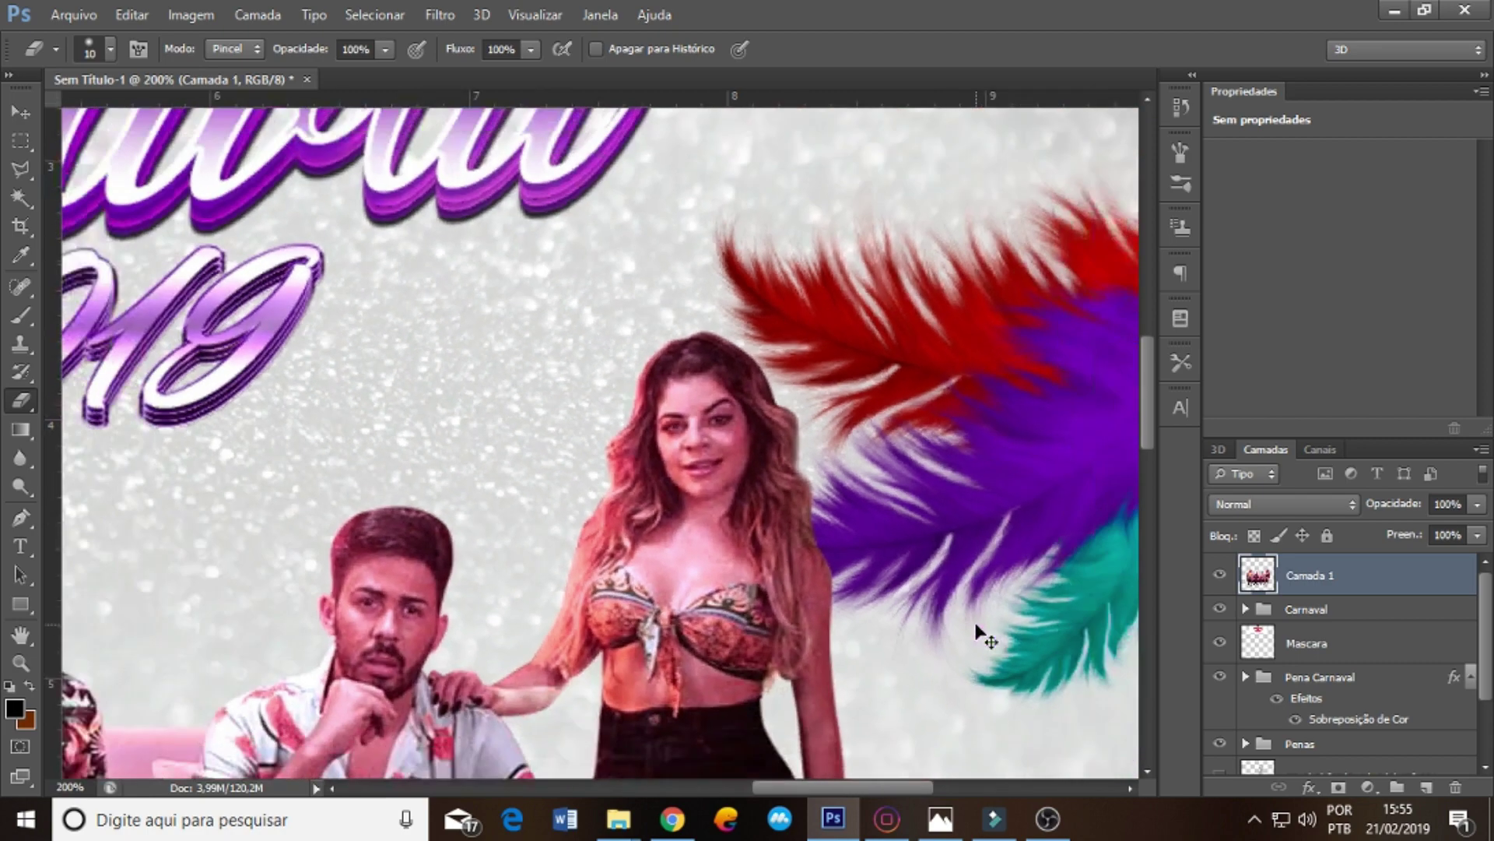
{"action": "key", "text": "ctrl+minus"}
{"action": "key", "text": "ctrl+minus"}
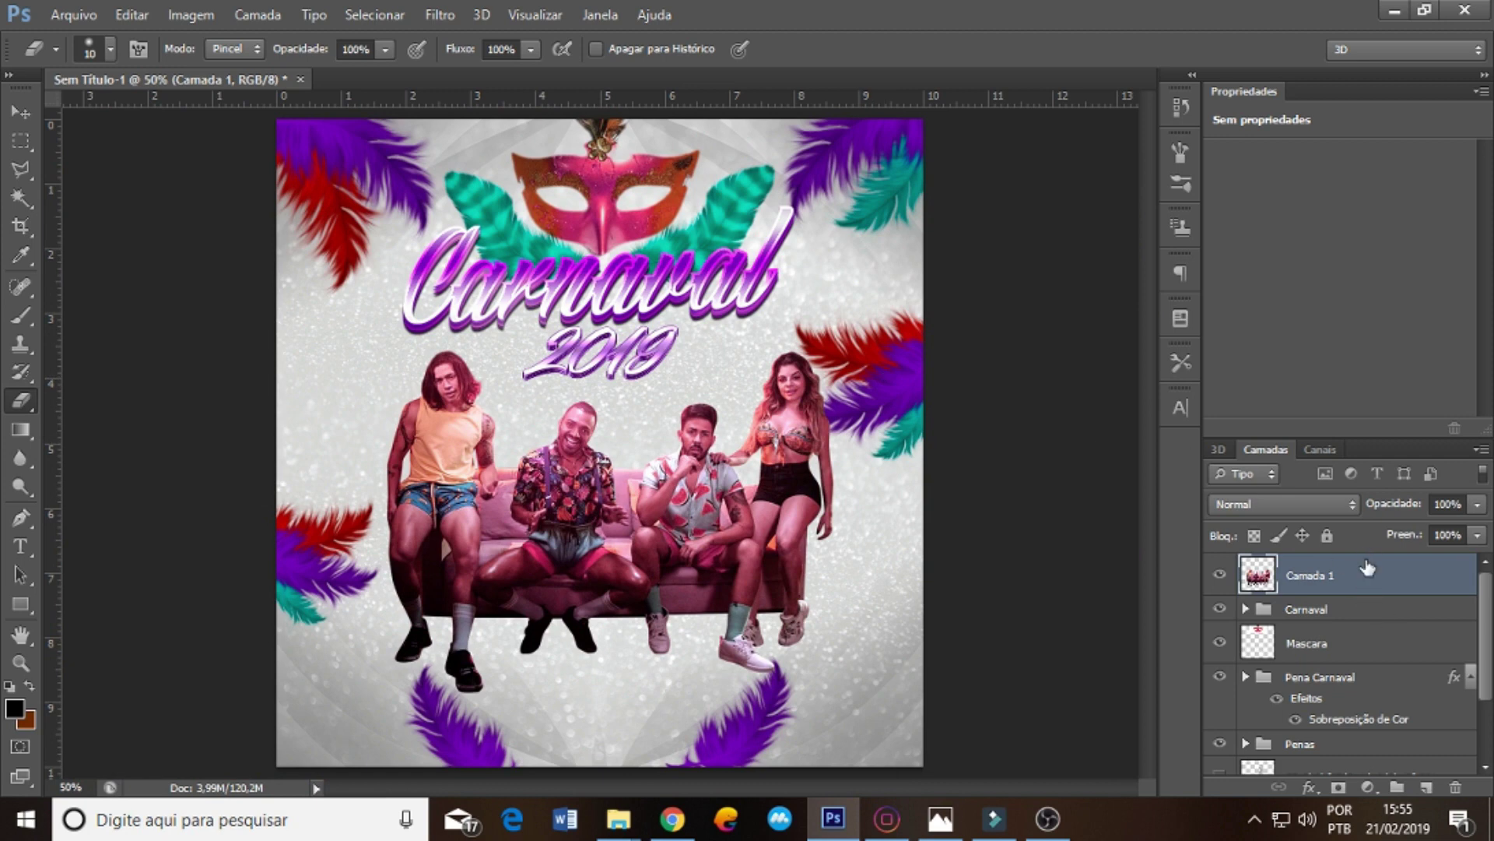
- On new layer Camada 2, paint a dark shadow under the sofa and feet at 94% fill
{"action": "left_click", "coordinate": [1344, 608]}
{"action": "key", "text": "ctrl+shift+n"}
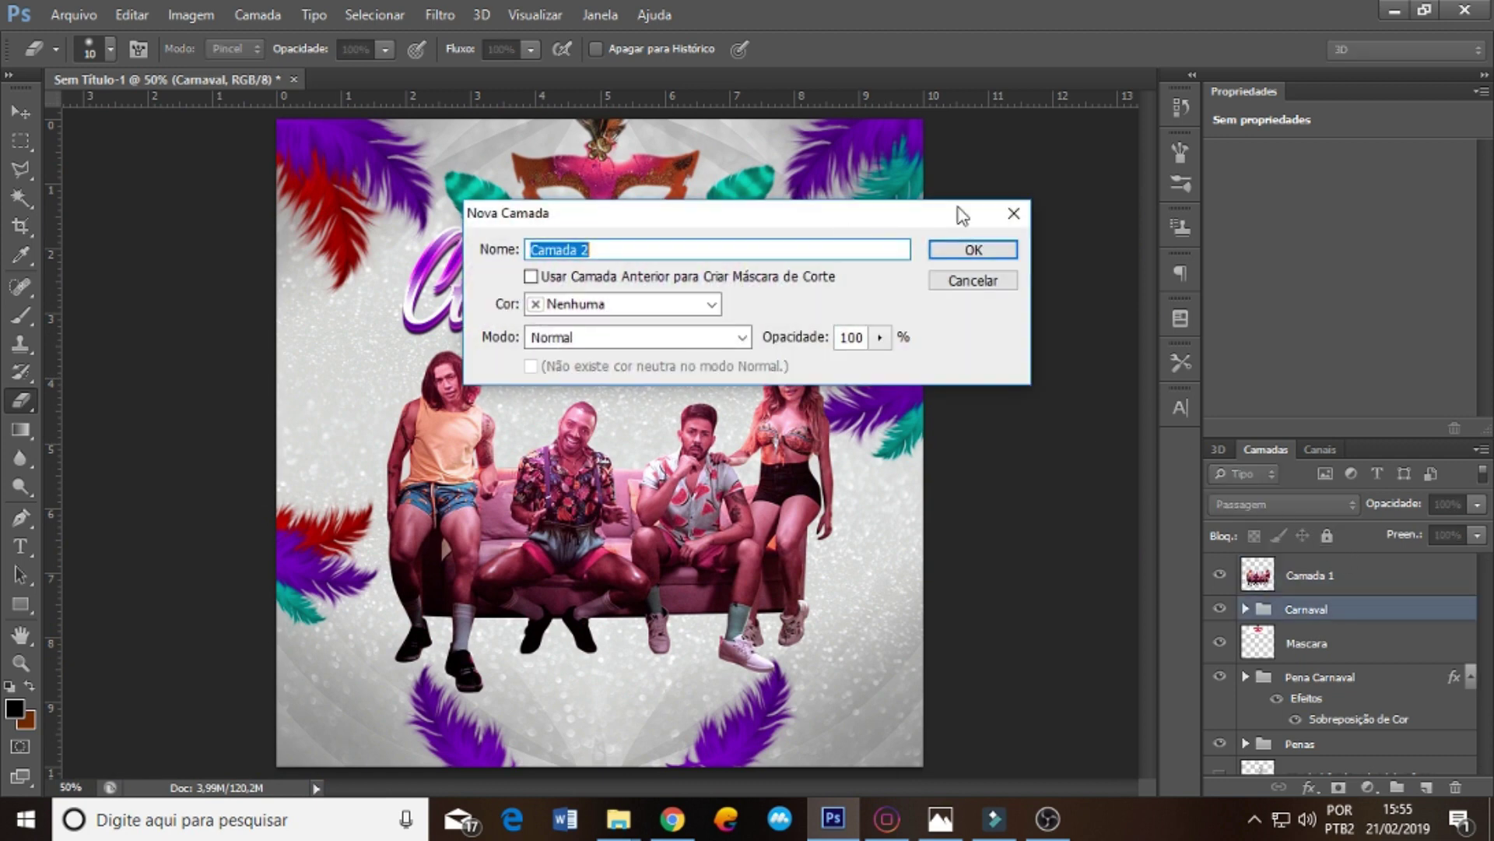
{"action": "left_click", "coordinate": [973, 249]}
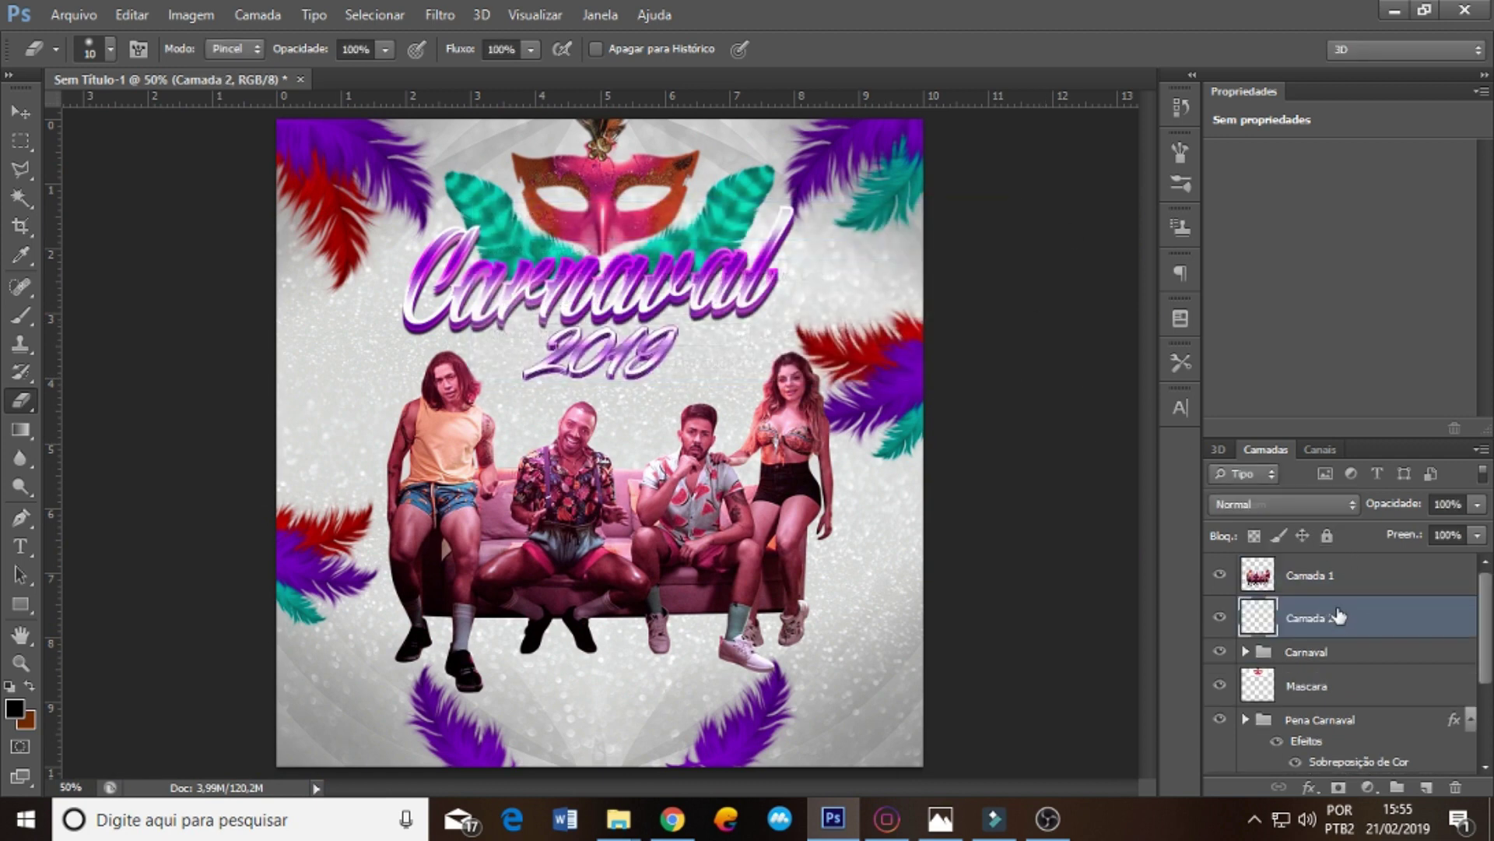
{"action": "left_click", "coordinate": [25, 323]}
{"action": "mouse_move", "coordinate": [506, 631]}
{"action": "left_mouse_down"}
{"action": "mouse_move", "coordinate": [405, 632]}
{"action": "mouse_move", "coordinate": [700, 638]}
{"action": "mouse_move", "coordinate": [436, 635]}
{"action": "mouse_move", "coordinate": [475, 669]}
{"action": "left_mouse_up"}
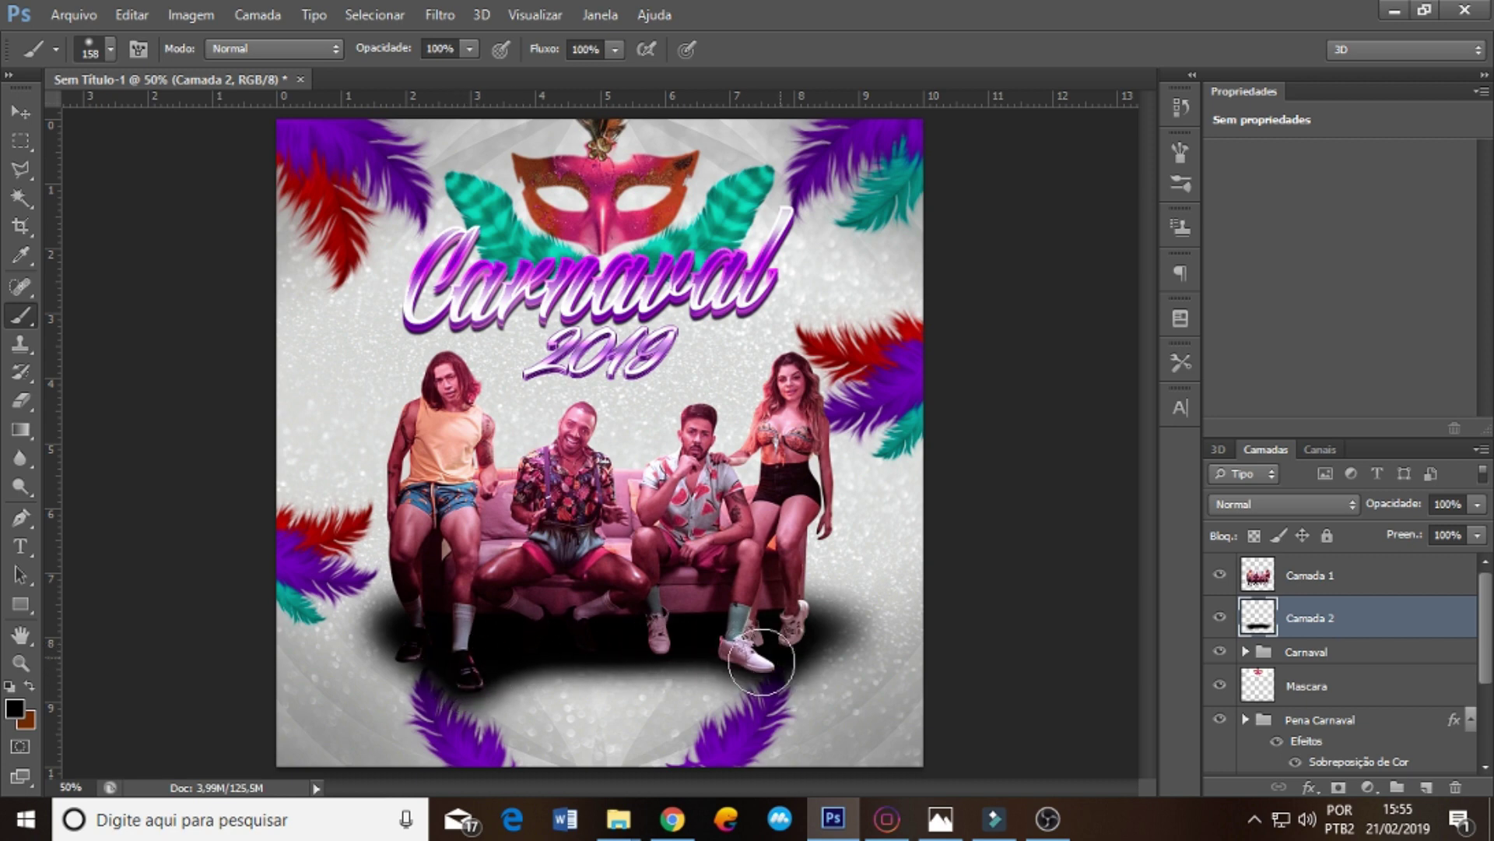
{"action": "left_click", "coordinate": [1477, 536]}
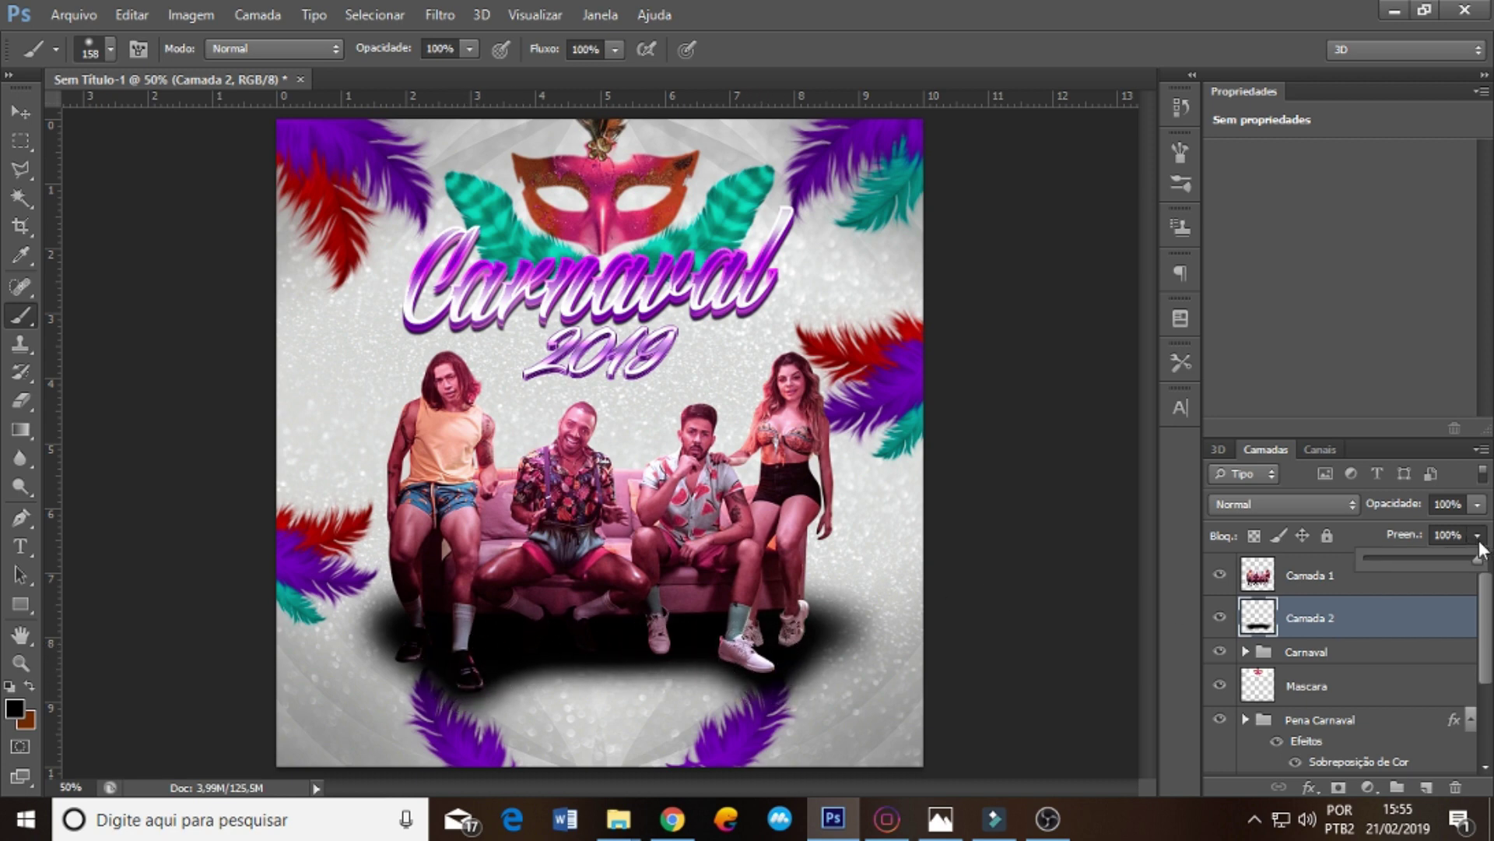
{"action": "left_click_drag", "start_coordinate": [1388, 562], "coordinate": [1468, 566]}
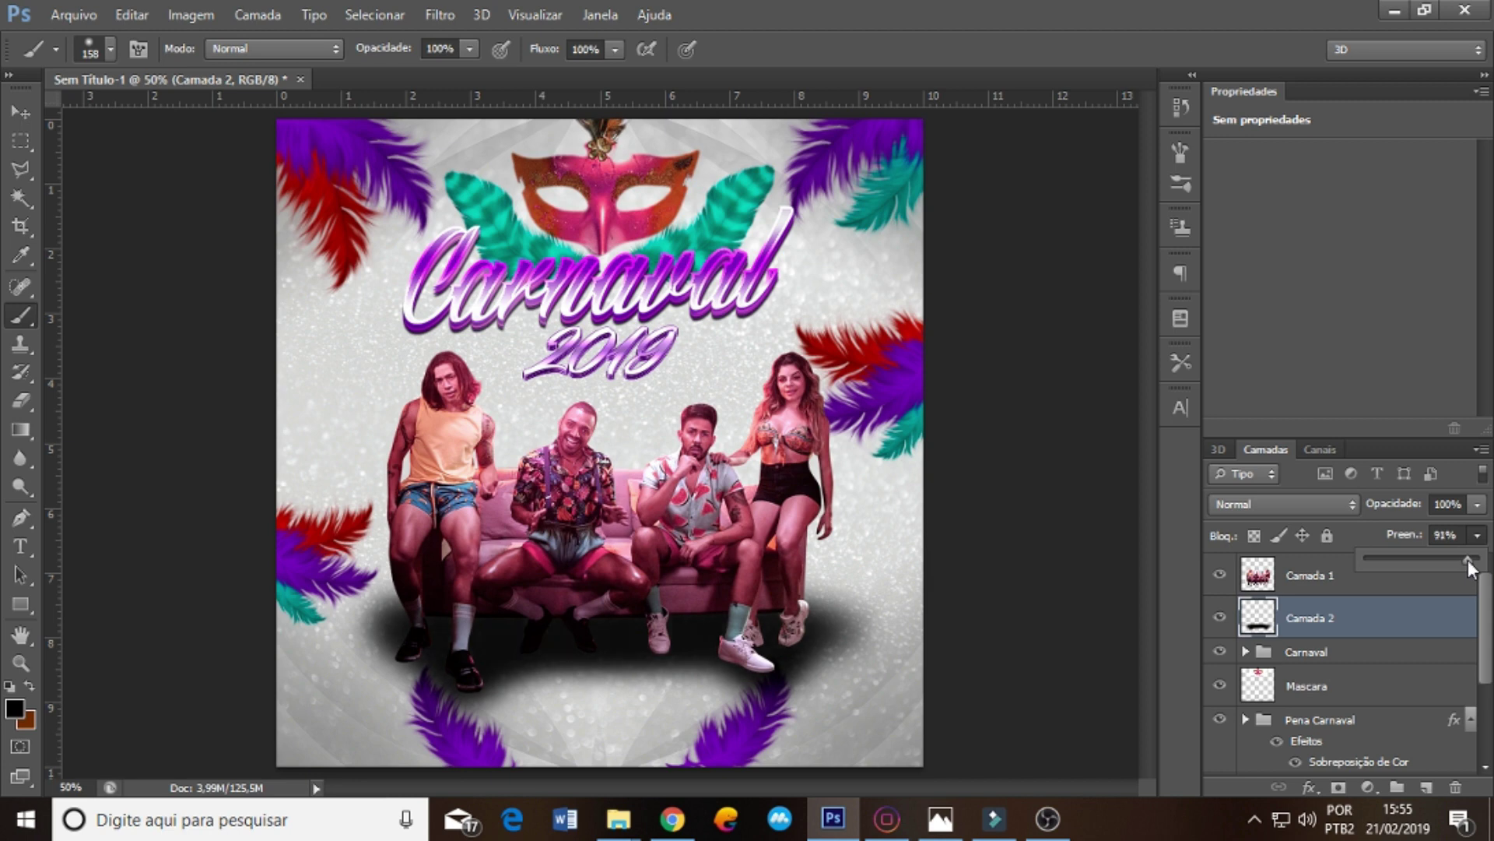
{"action": "left_click", "coordinate": [1420, 615]}
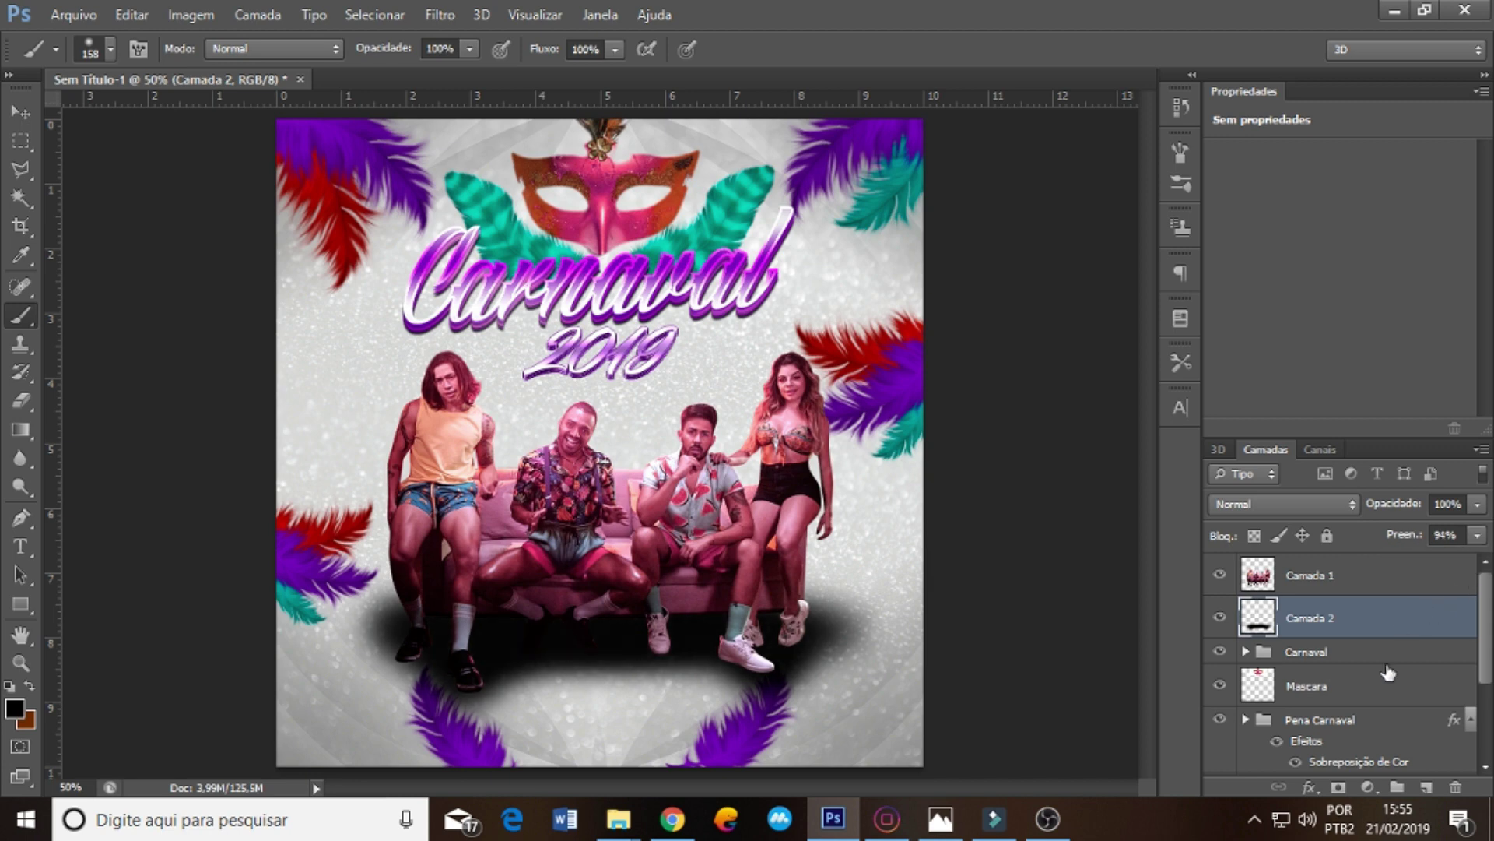
- Add a layer mask with a gradient fade and set the shadow's fill to 79%
{"action": "left_click", "coordinate": [1339, 788]}
{"action": "key", "text": "g"}
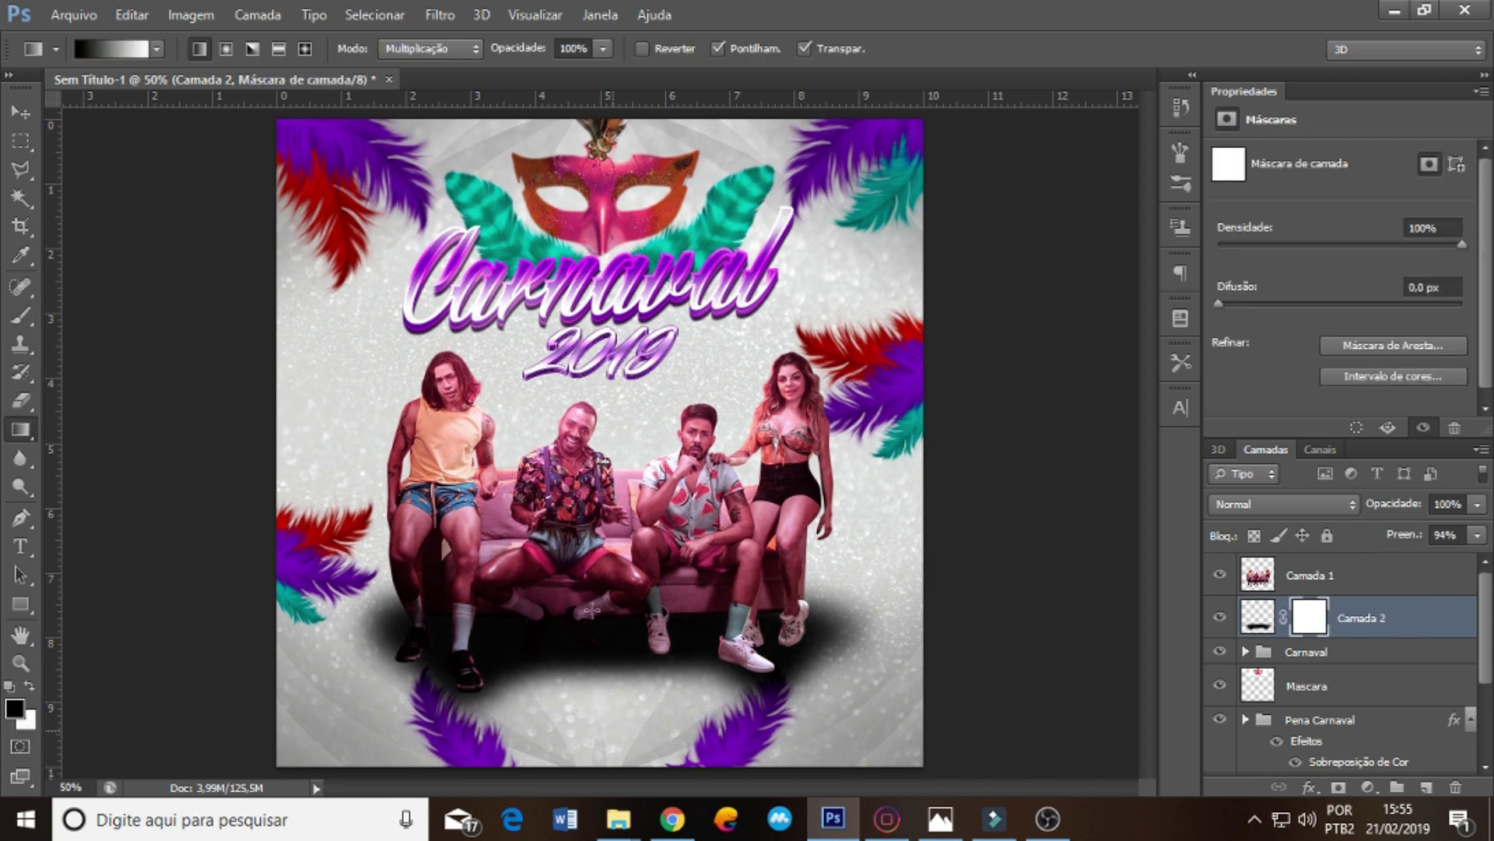
{"action": "mouse_move", "coordinate": [592, 610]}
{"action": "left_mouse_down"}
{"action": "mouse_move", "coordinate": [651, 693]}
{"action": "mouse_move", "coordinate": [637, 689]}
{"action": "left_mouse_up"}
{"action": "key", "text": "ctrl+z"}
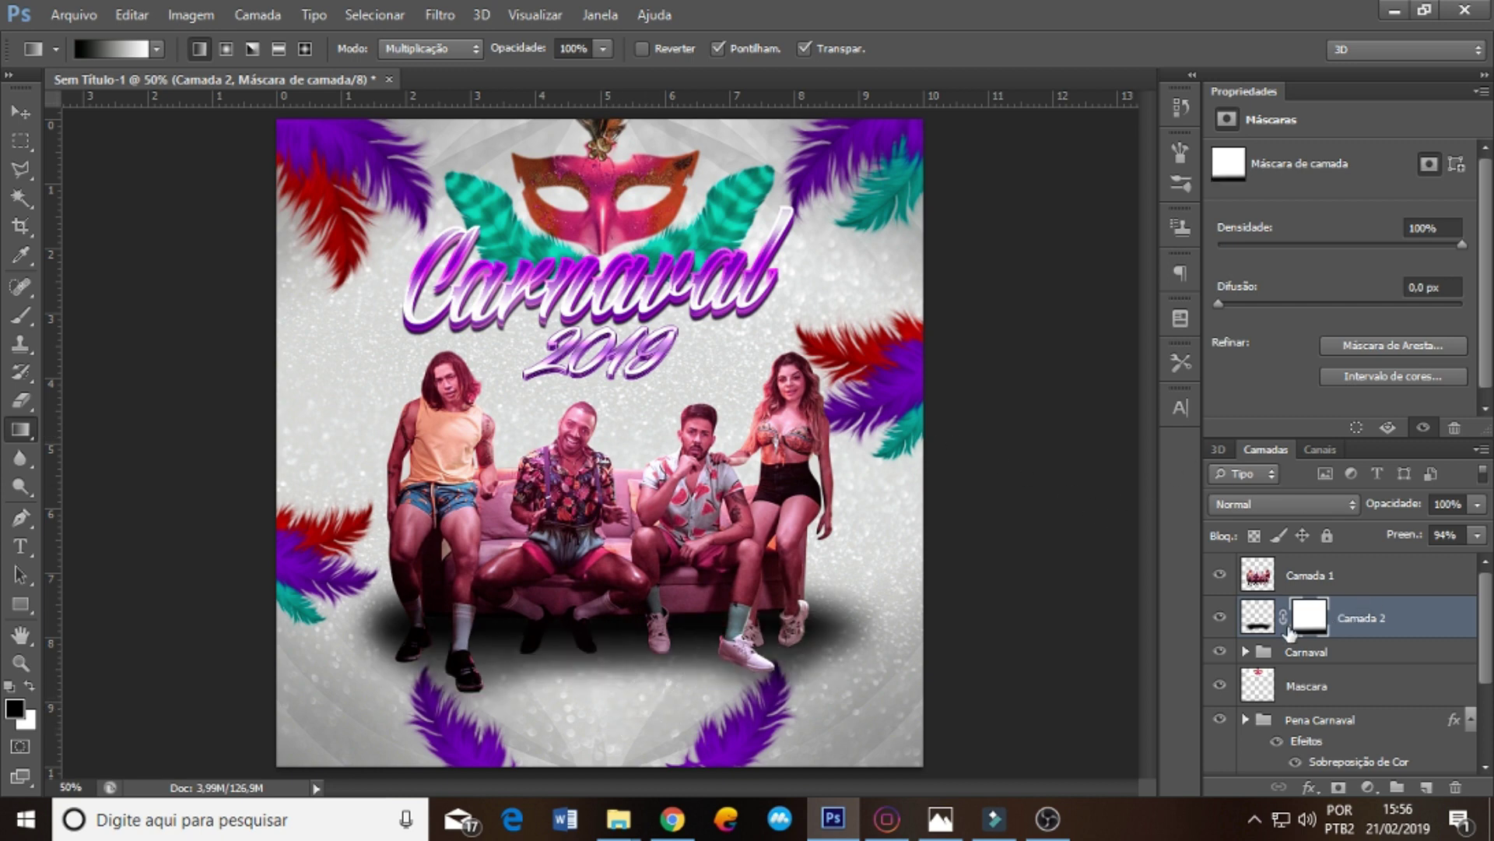
{"action": "left_click", "coordinate": [1275, 619]}
{"action": "left_click", "coordinate": [1475, 536]}
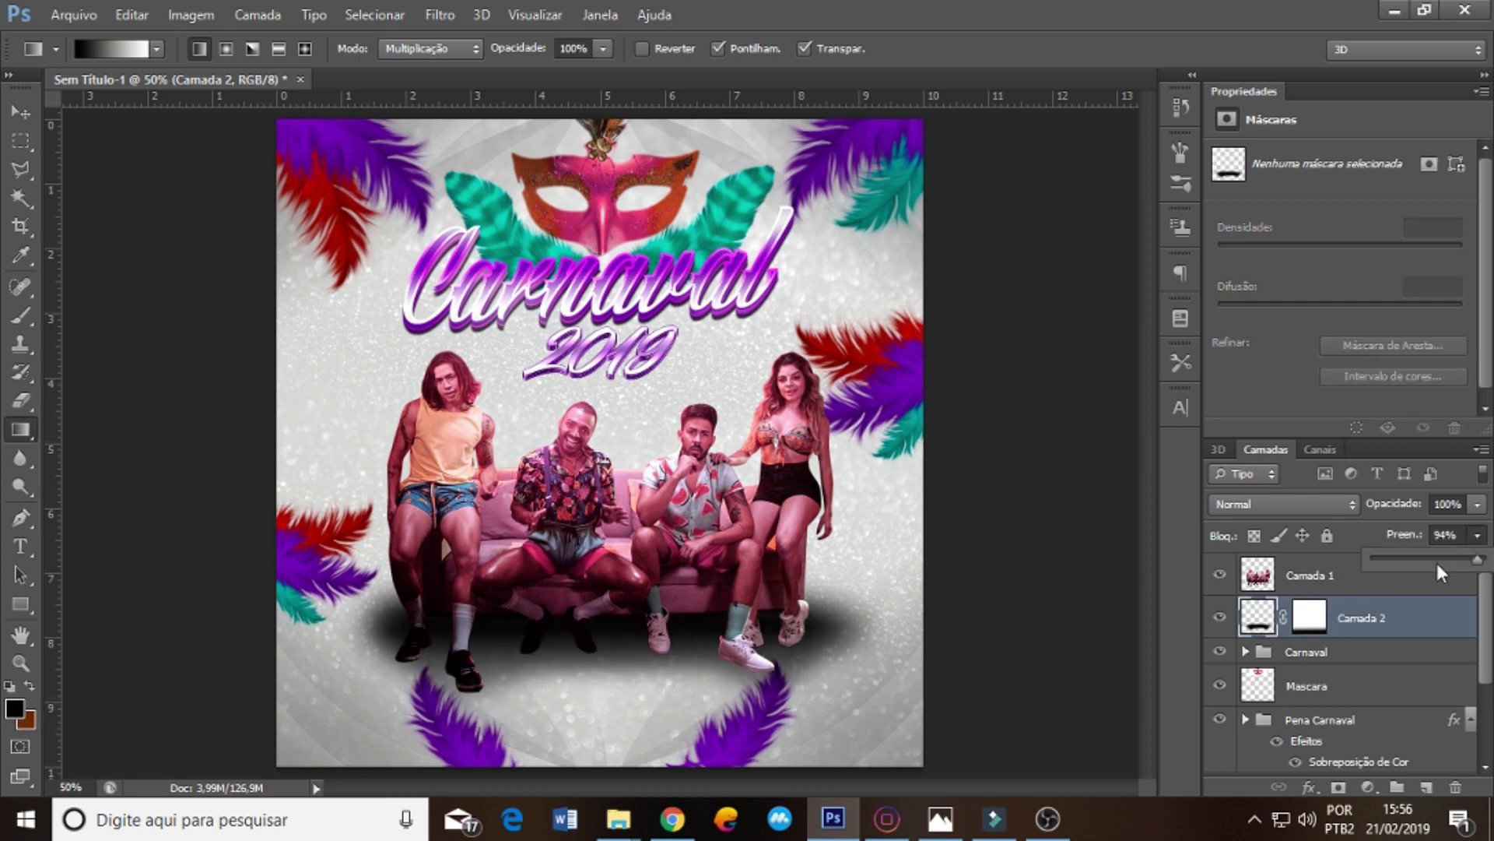
{"action": "left_click_drag", "start_coordinate": [1437, 558], "coordinate": [1469, 561]}
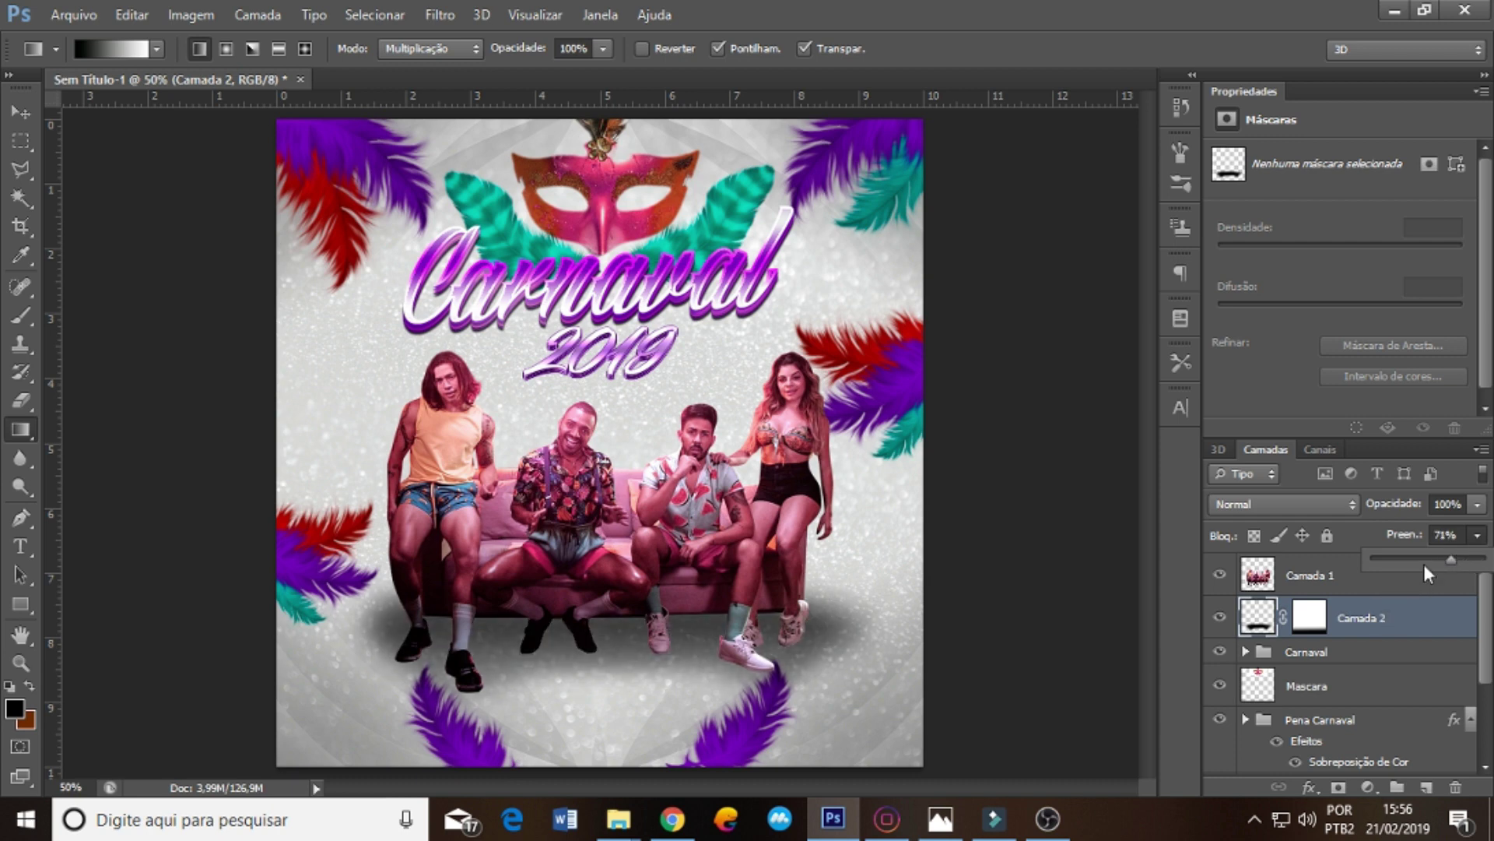
{"action": "left_click_drag", "start_coordinate": [1450, 559], "coordinate": [1459, 561]}
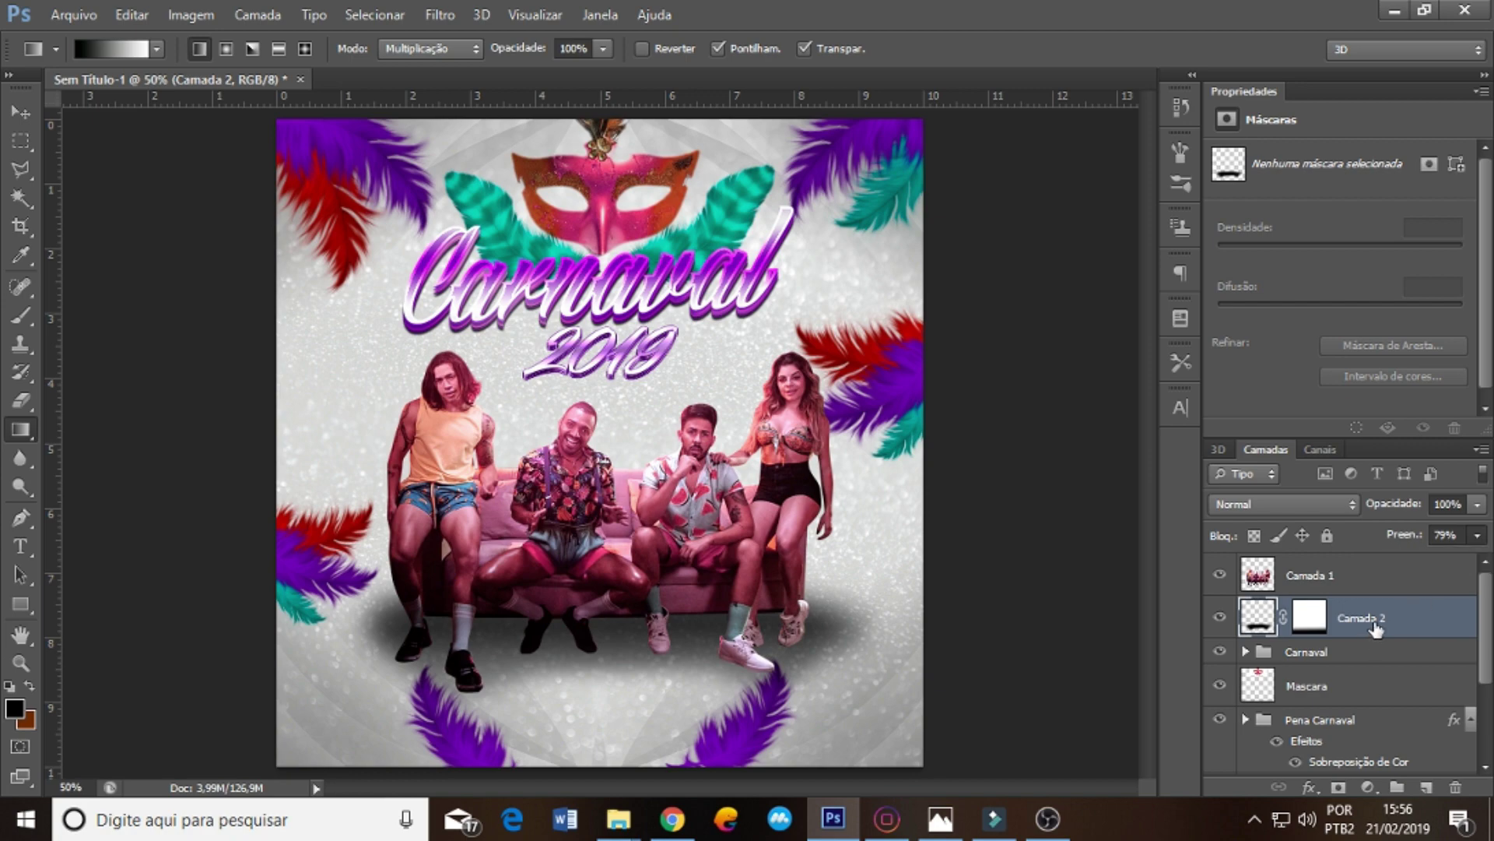
- On new layer Camada 3, paint dark 57 px strokes along the sofa bottom at 70% fill
{"action": "key", "text": "ctrl+shift+n"}
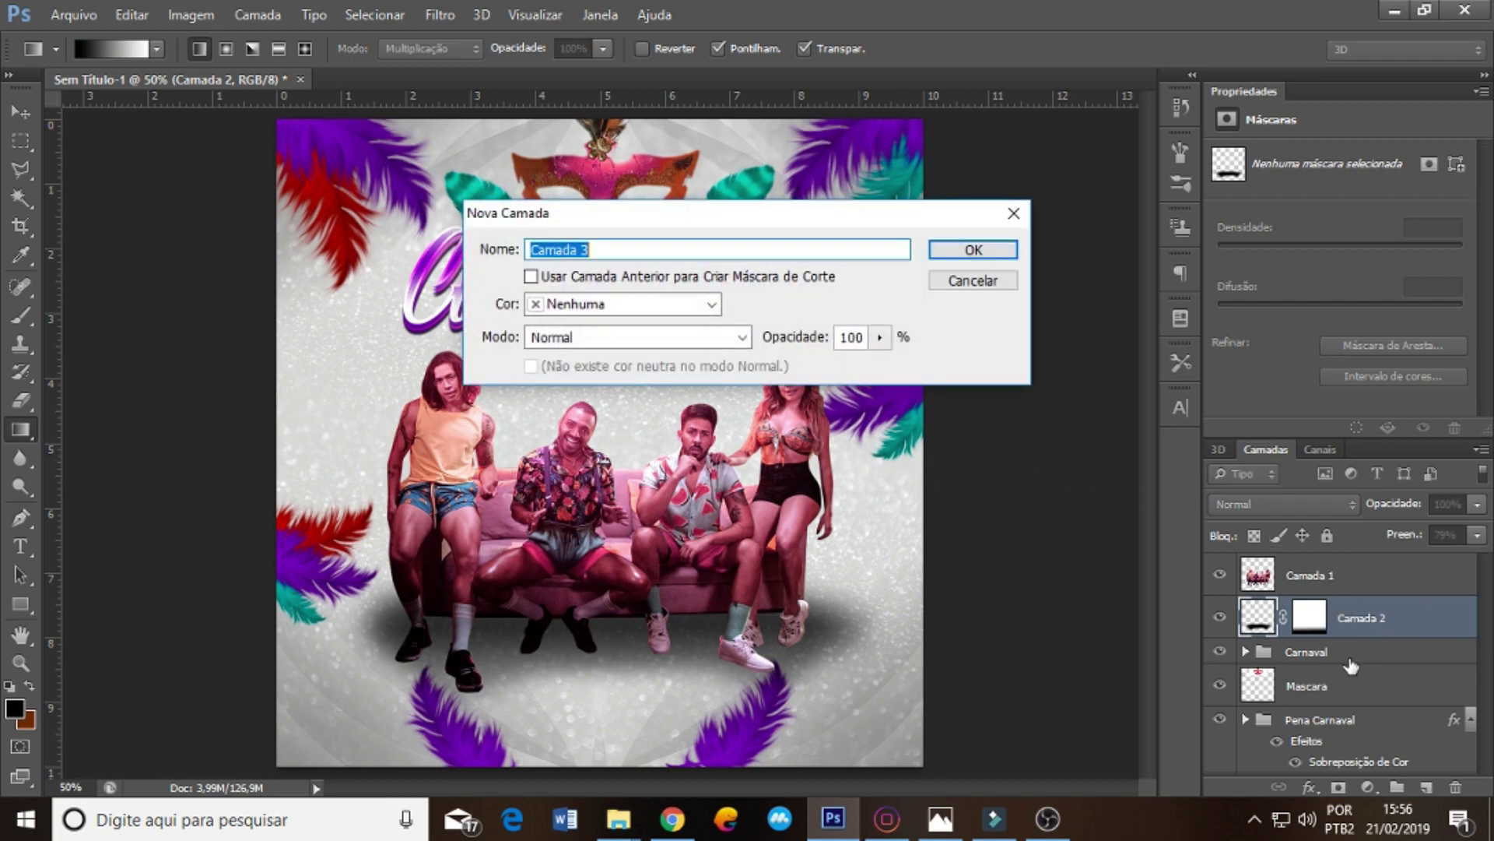
{"action": "key", "text": "End"}
{"action": "left_click", "coordinate": [972, 250]}
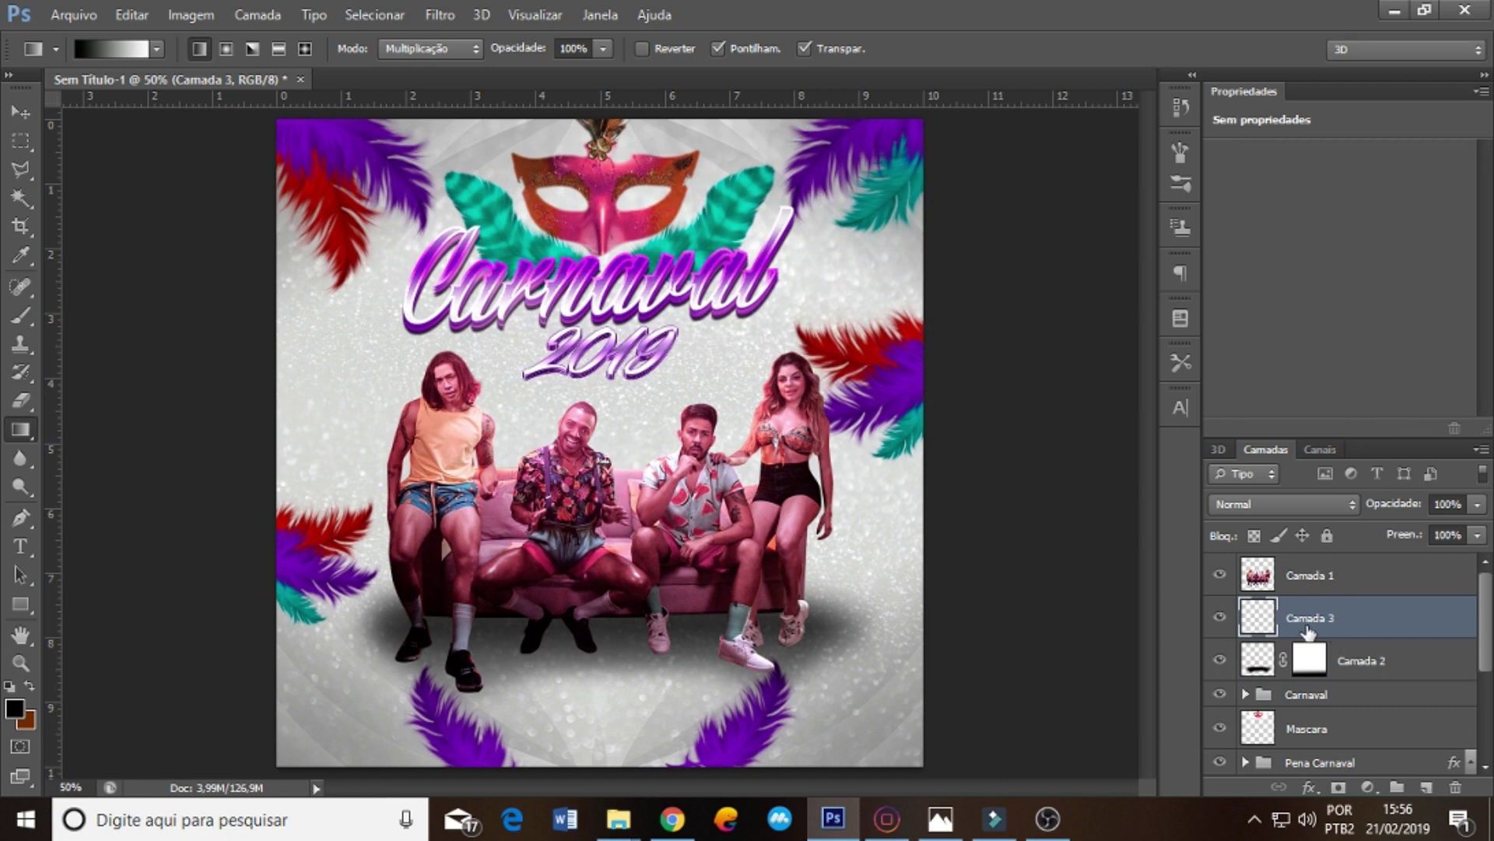
{"action": "key", "text": "b"}
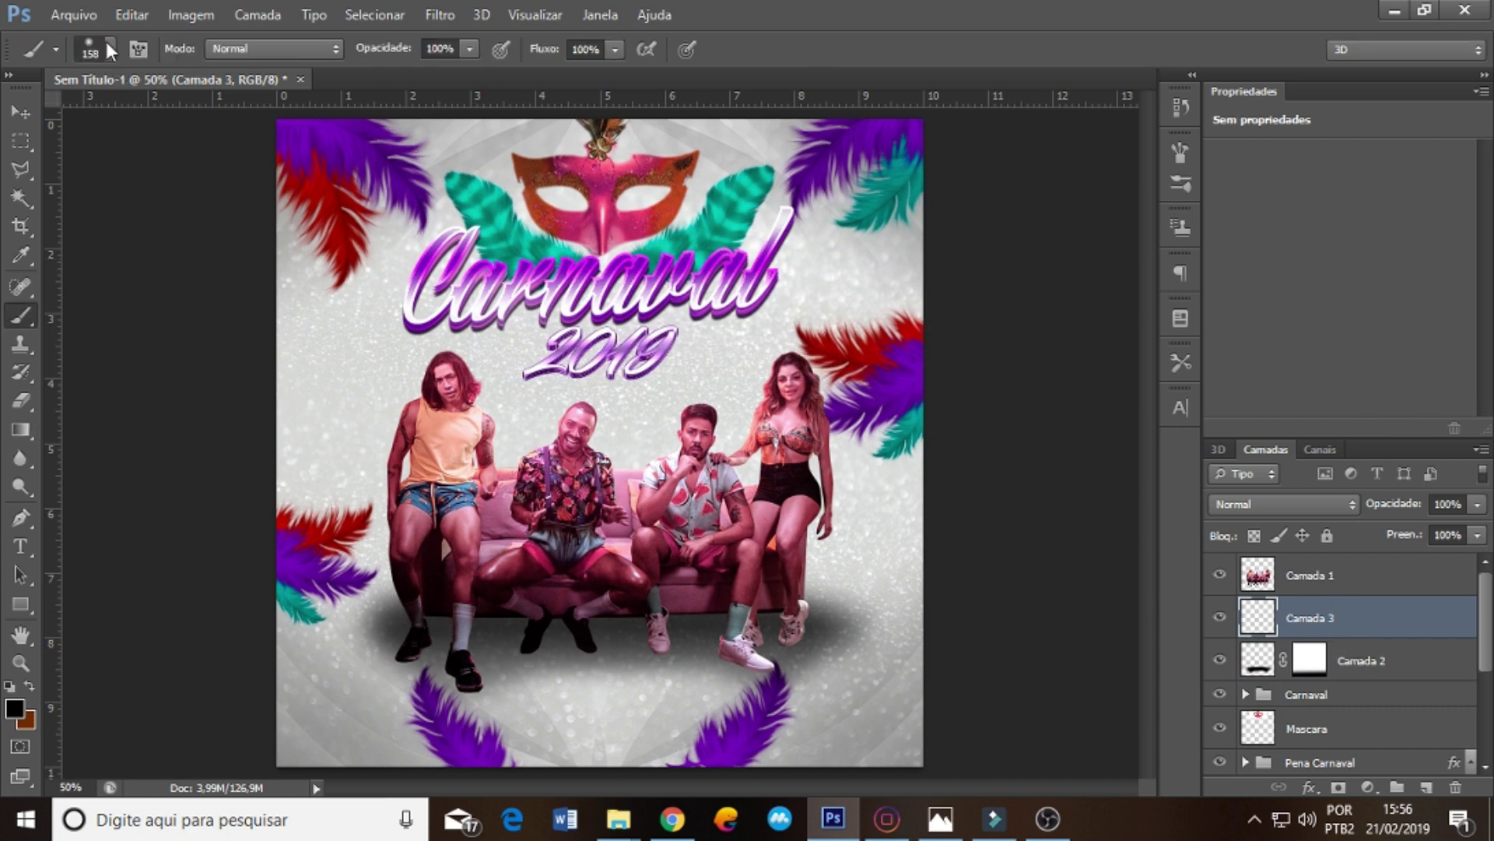
{"action": "left_click", "coordinate": [110, 48]}
{"action": "left_click", "coordinate": [420, 621]}
{"action": "left_click_drag", "start_coordinate": [421, 621], "coordinate": [786, 611]}
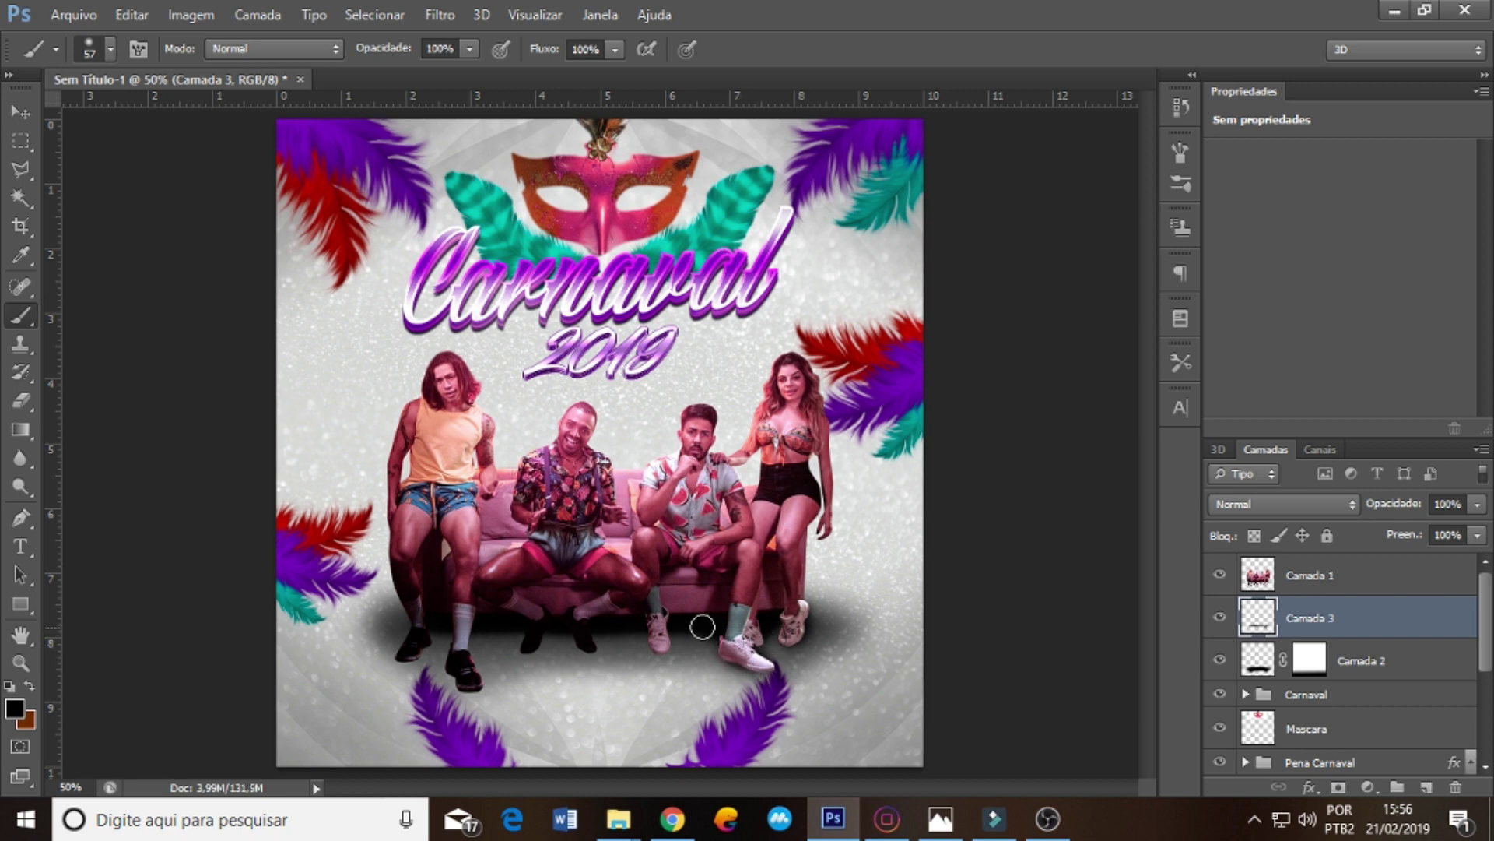
{"action": "left_click_drag", "start_coordinate": [710, 633], "coordinate": [664, 632]}
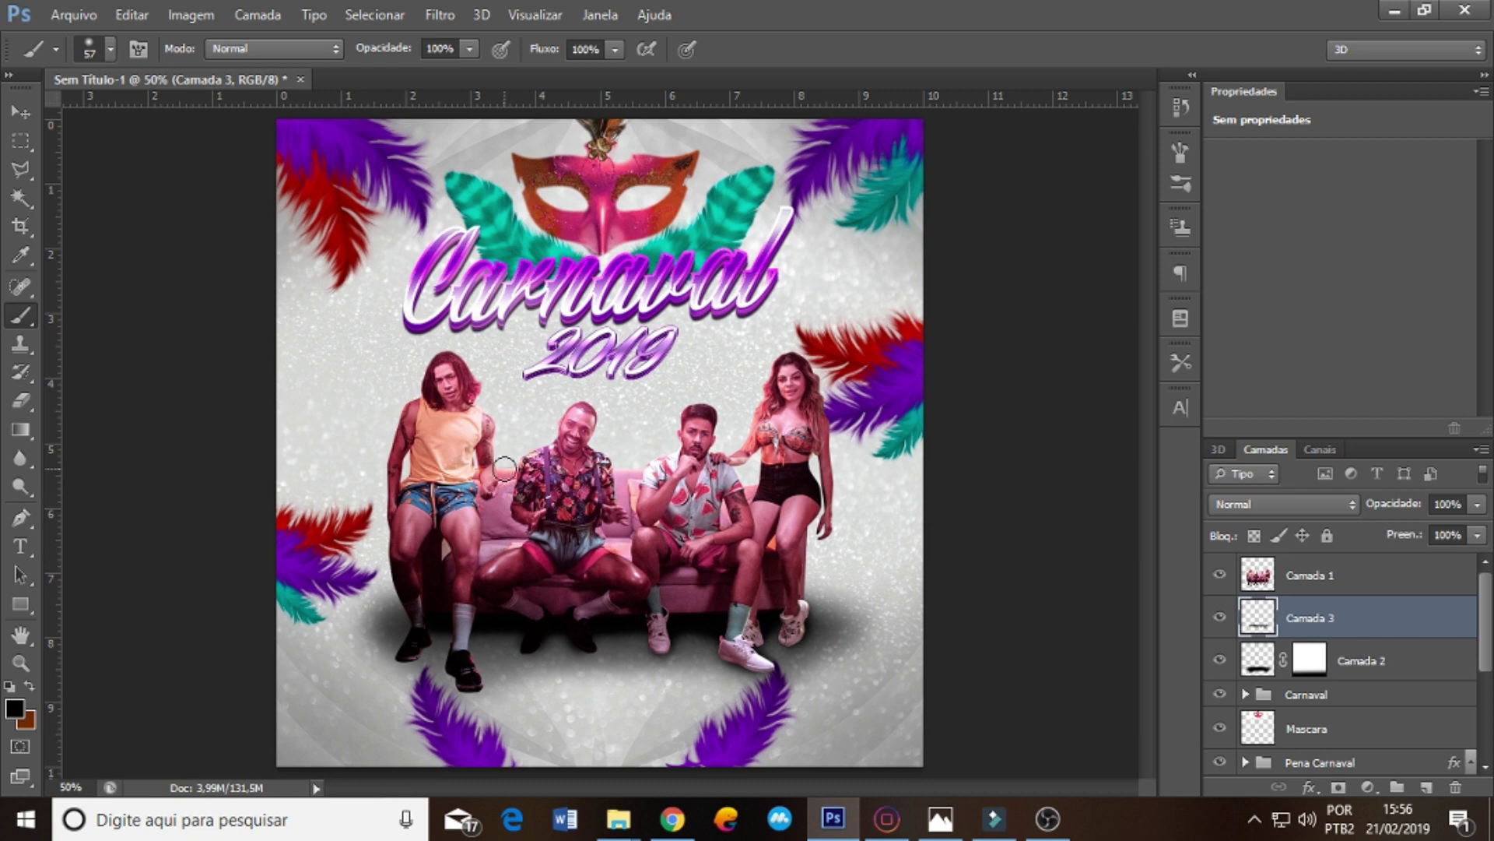
{"action": "left_click", "coordinate": [1476, 536]}
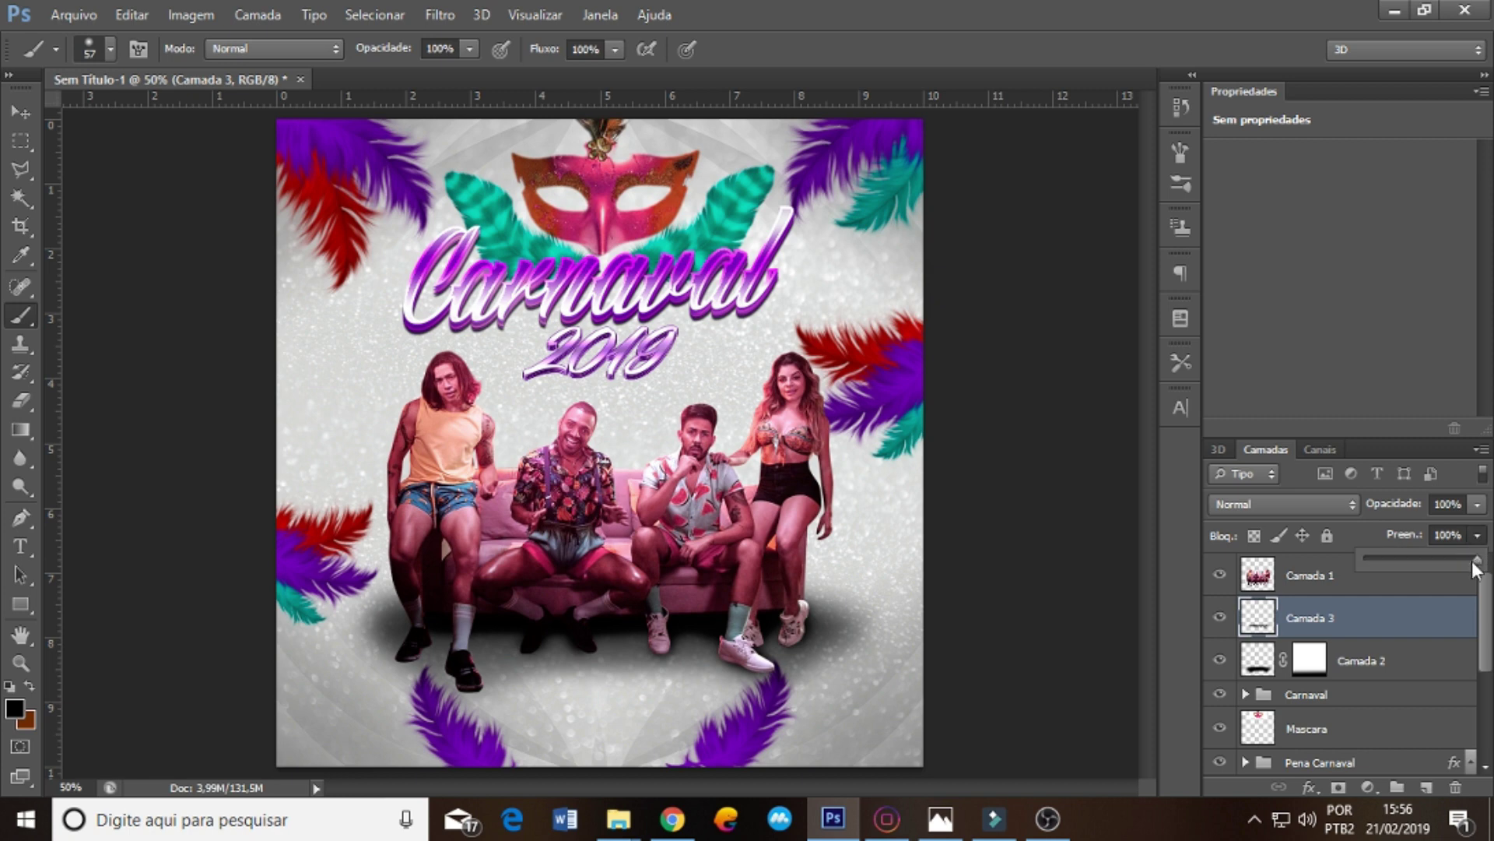
{"action": "left_click_drag", "start_coordinate": [1442, 559], "coordinate": [1443, 559]}
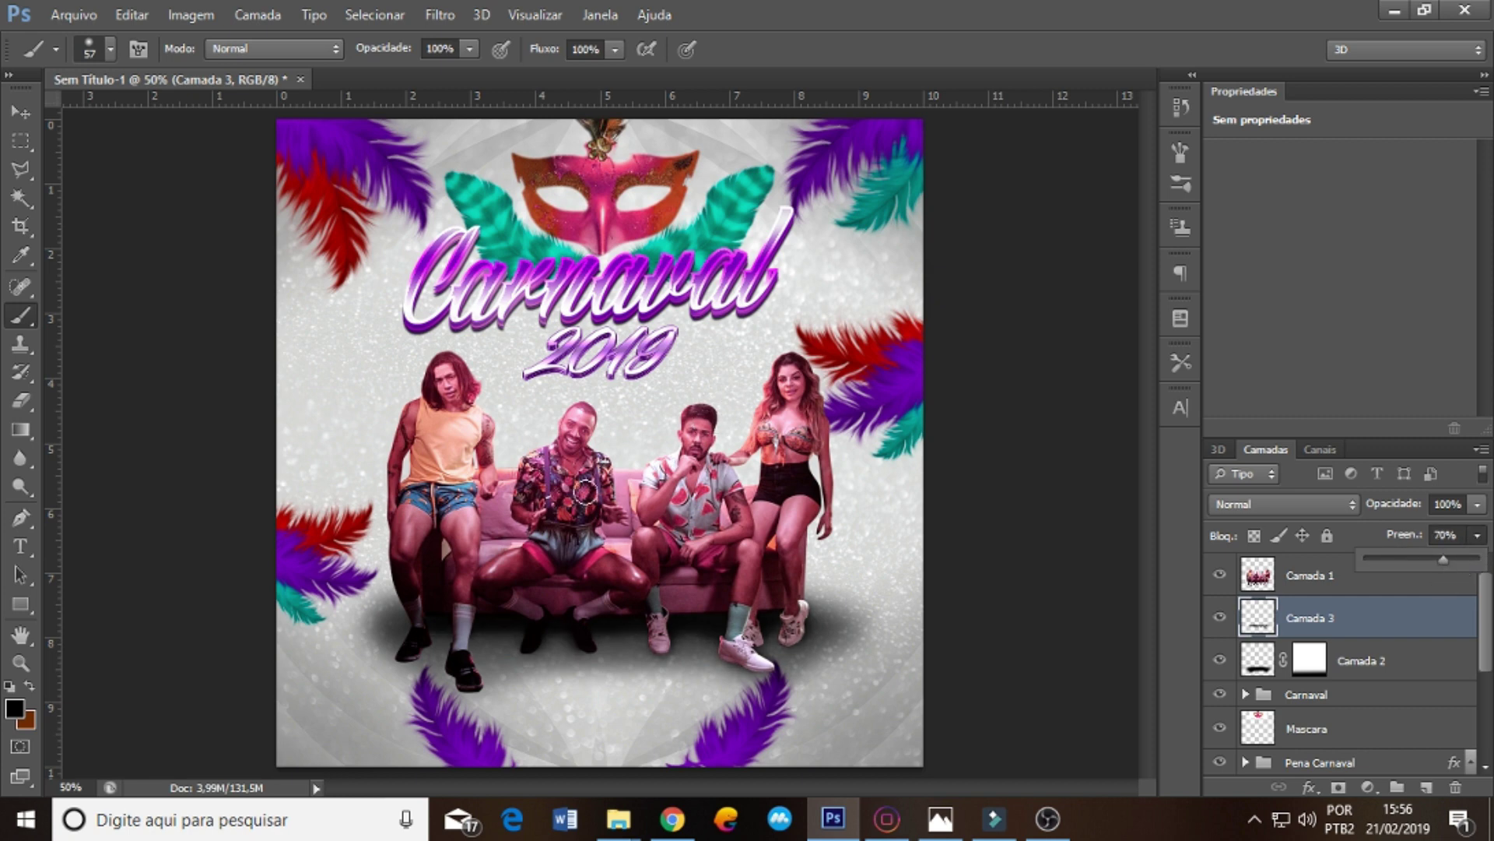
- Expand and unlock the FUNDO layer group
{"action": "scroll", "coordinate": [1477, 643], "scroll_direction": "down", "scroll_amount": 5}
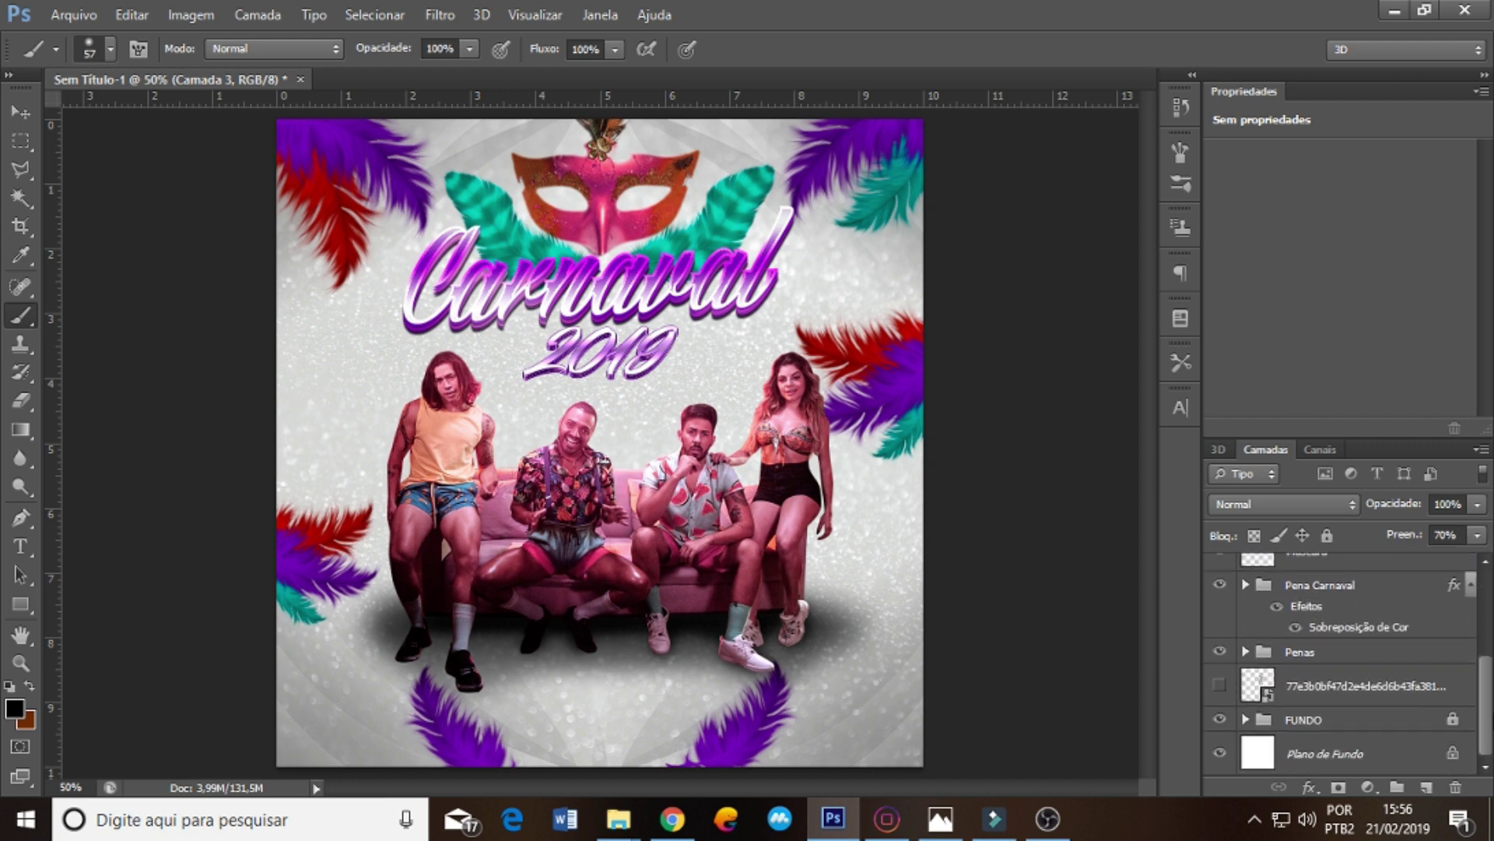
{"action": "left_click", "coordinate": [1246, 720]}
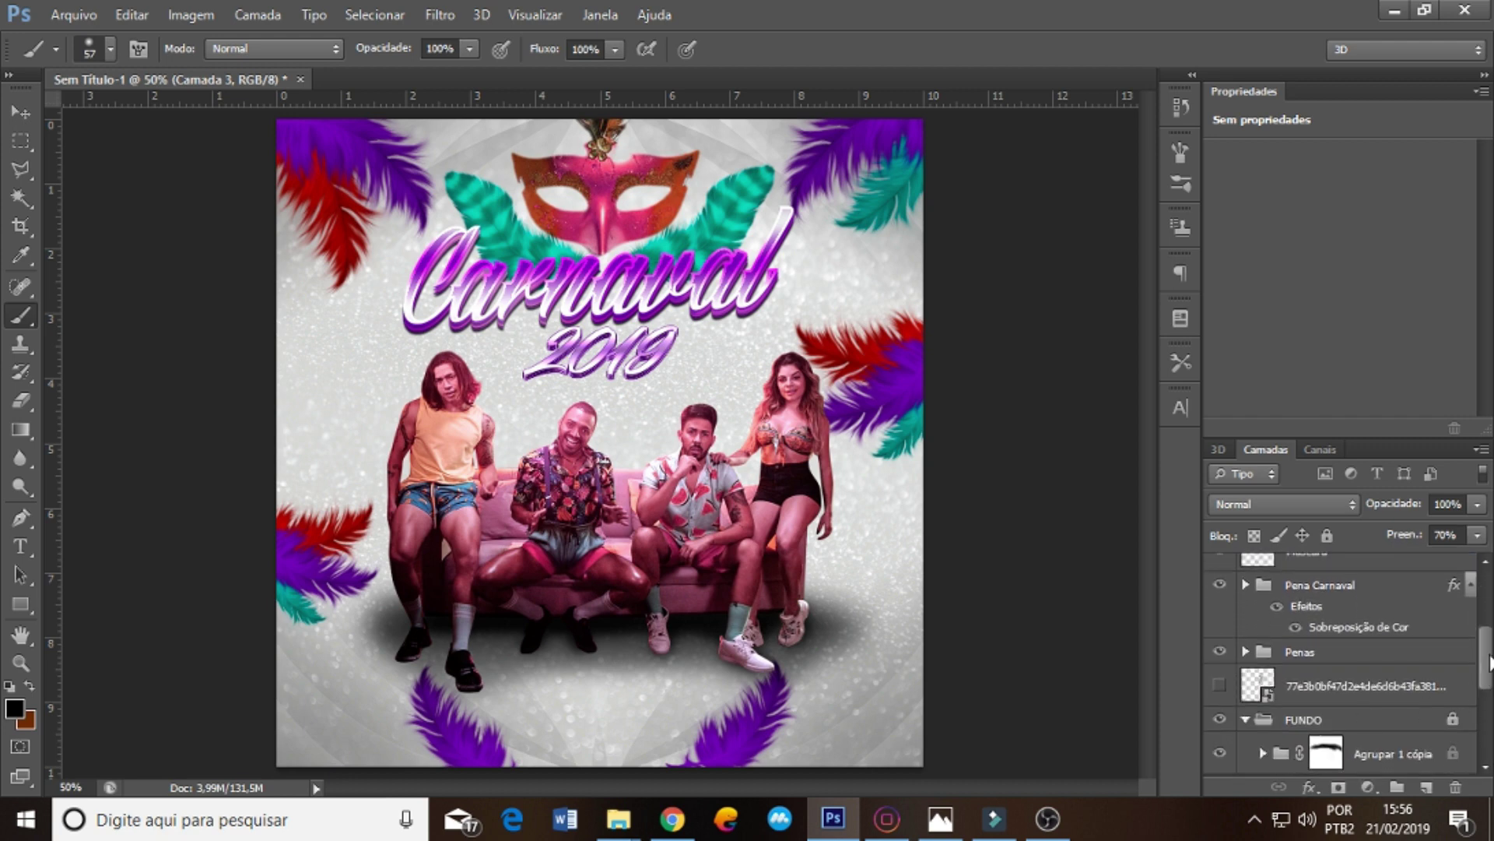
{"action": "scroll", "coordinate": [1488, 662], "scroll_direction": "down", "scroll_amount": 2}
{"action": "left_click", "coordinate": [1449, 643]}
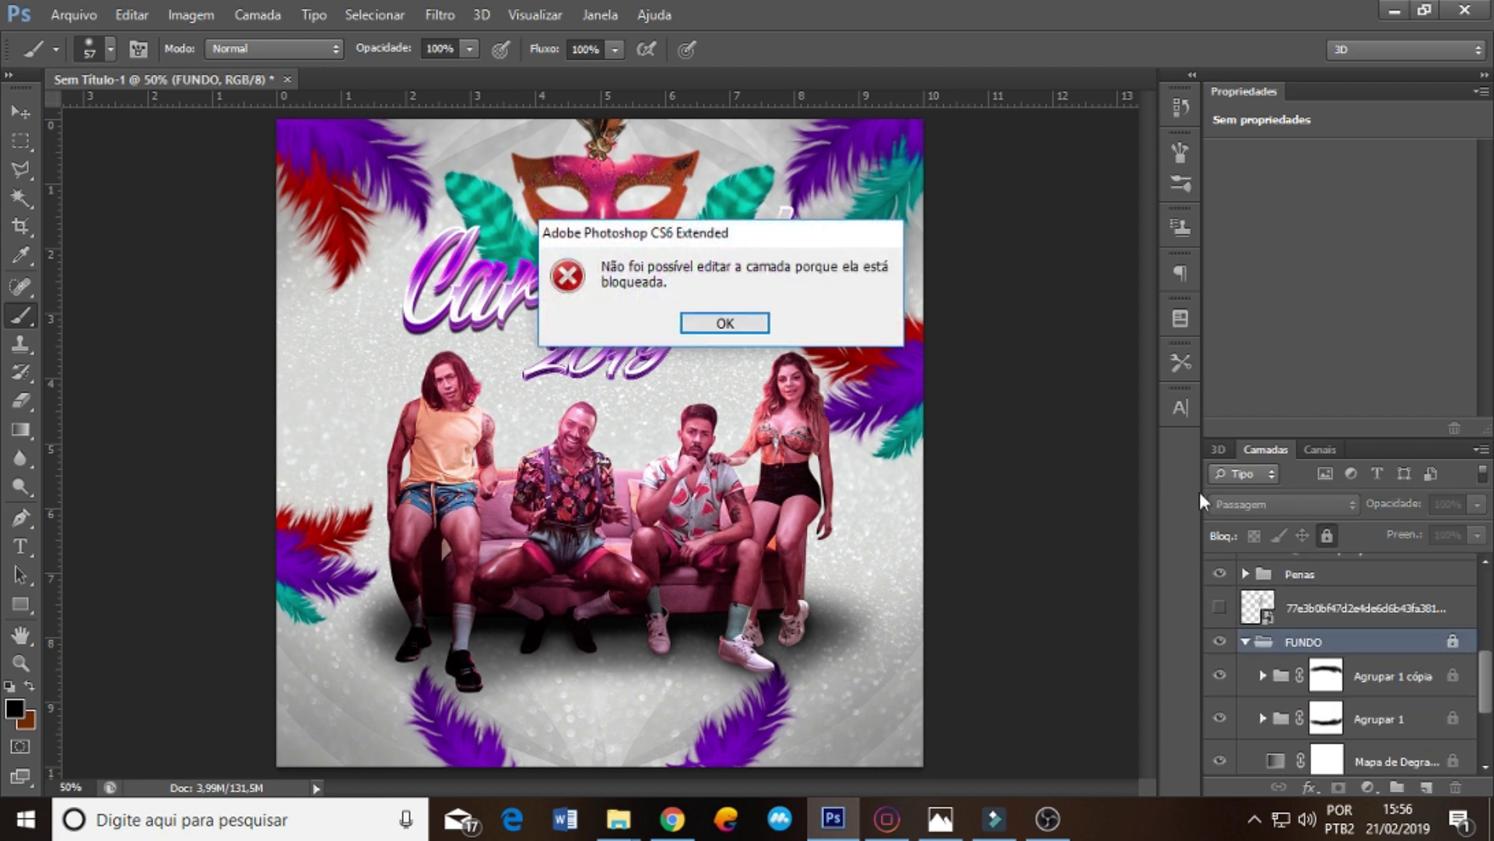
{"action": "key", "text": "Return"}
{"action": "left_click", "coordinate": [1331, 537]}
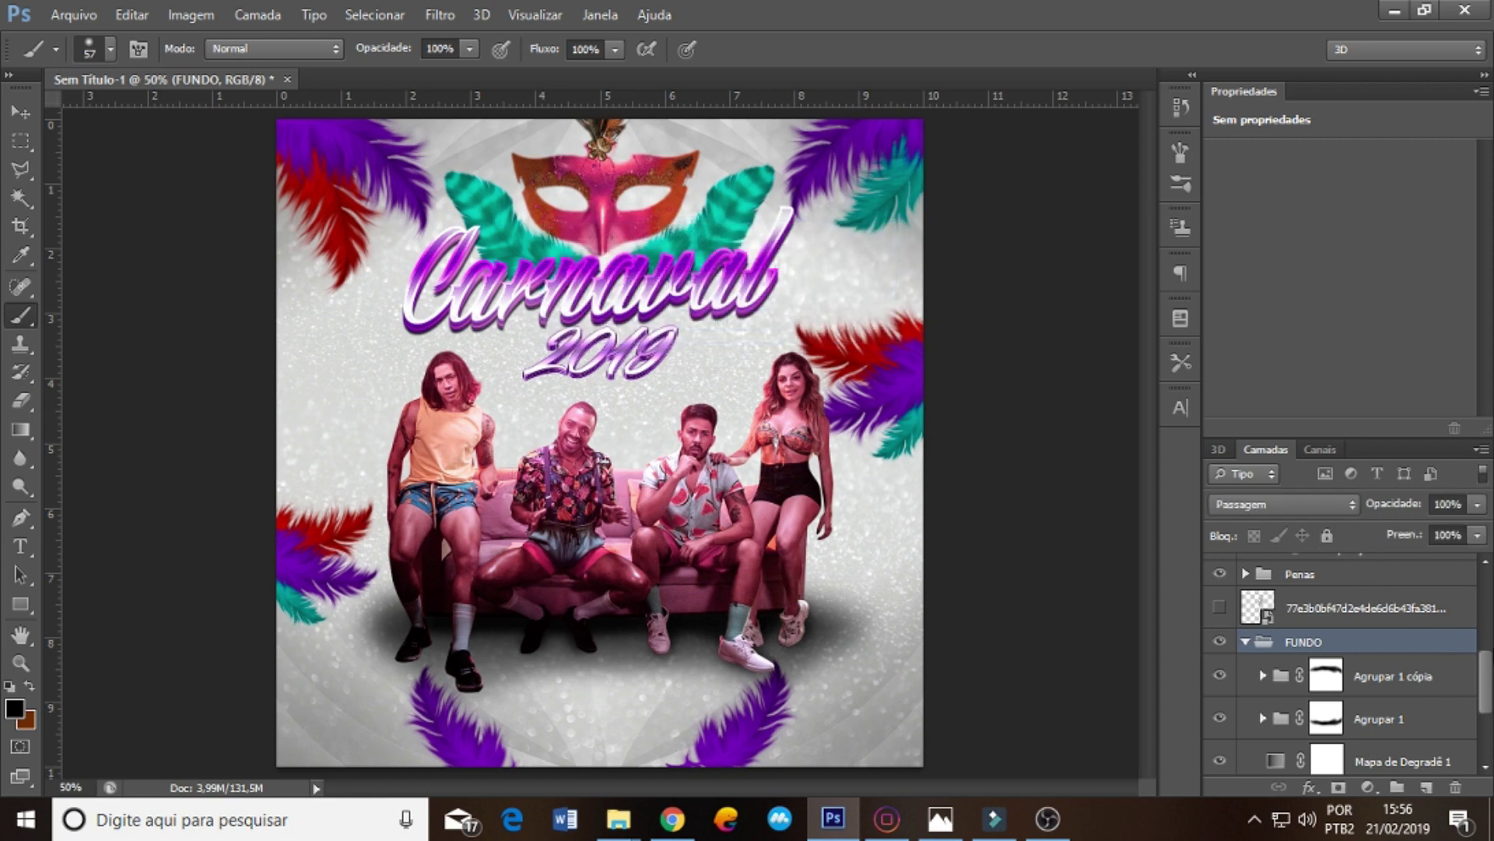
- Duplicate the 699673 glitter layer, set it to Multiply, and move it above the Gradient Map
{"action": "scroll", "coordinate": [1408, 722], "scroll_direction": "down", "scroll_amount": 2}
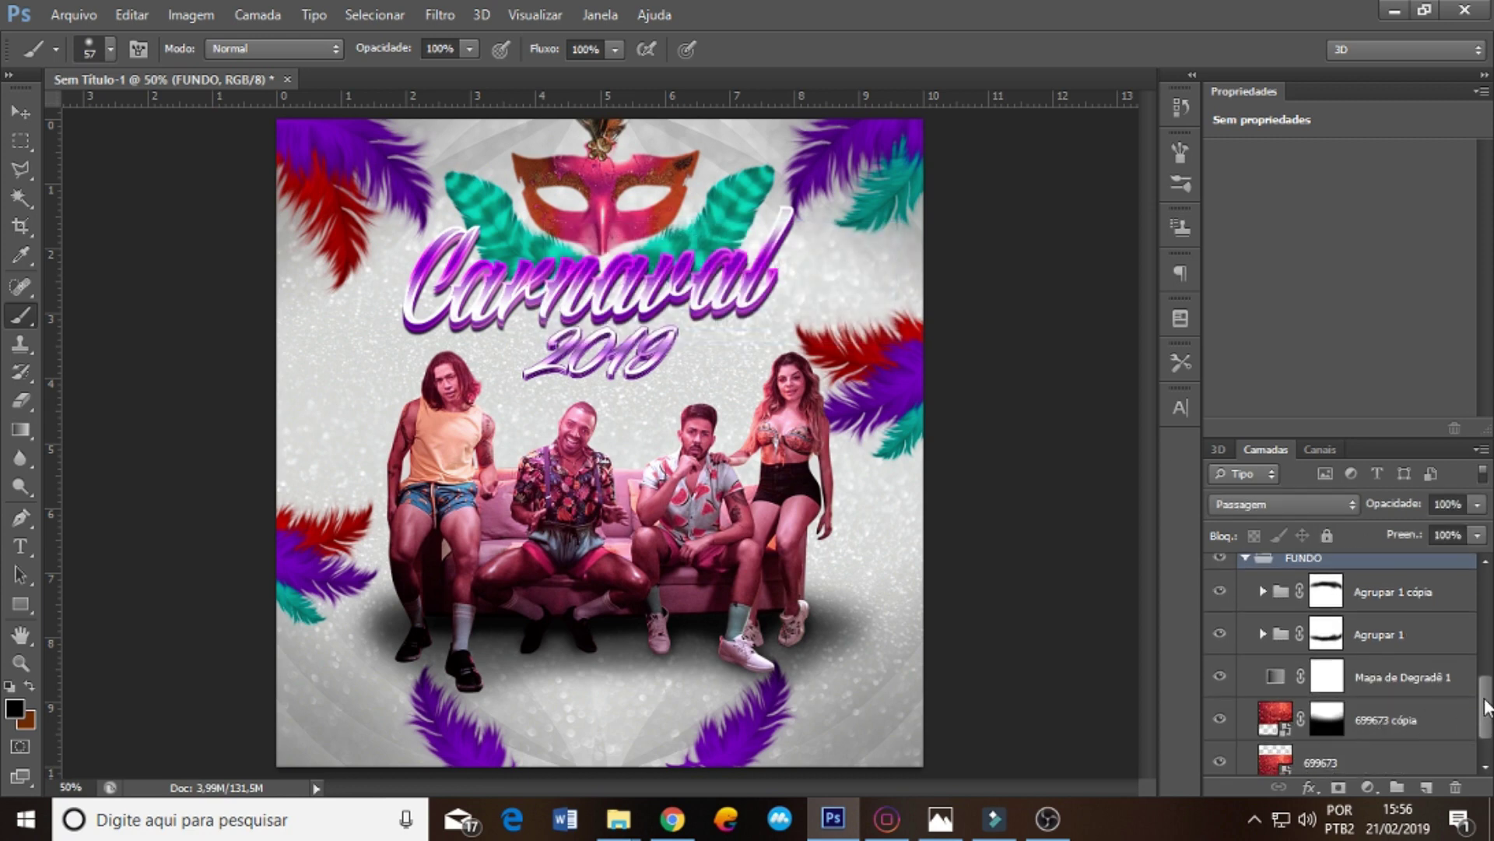
{"action": "scroll", "coordinate": [1486, 707], "scroll_direction": "down", "scroll_amount": 1}
{"action": "left_click", "coordinate": [1385, 711]}
{"action": "key", "text": "ctrl+j"}
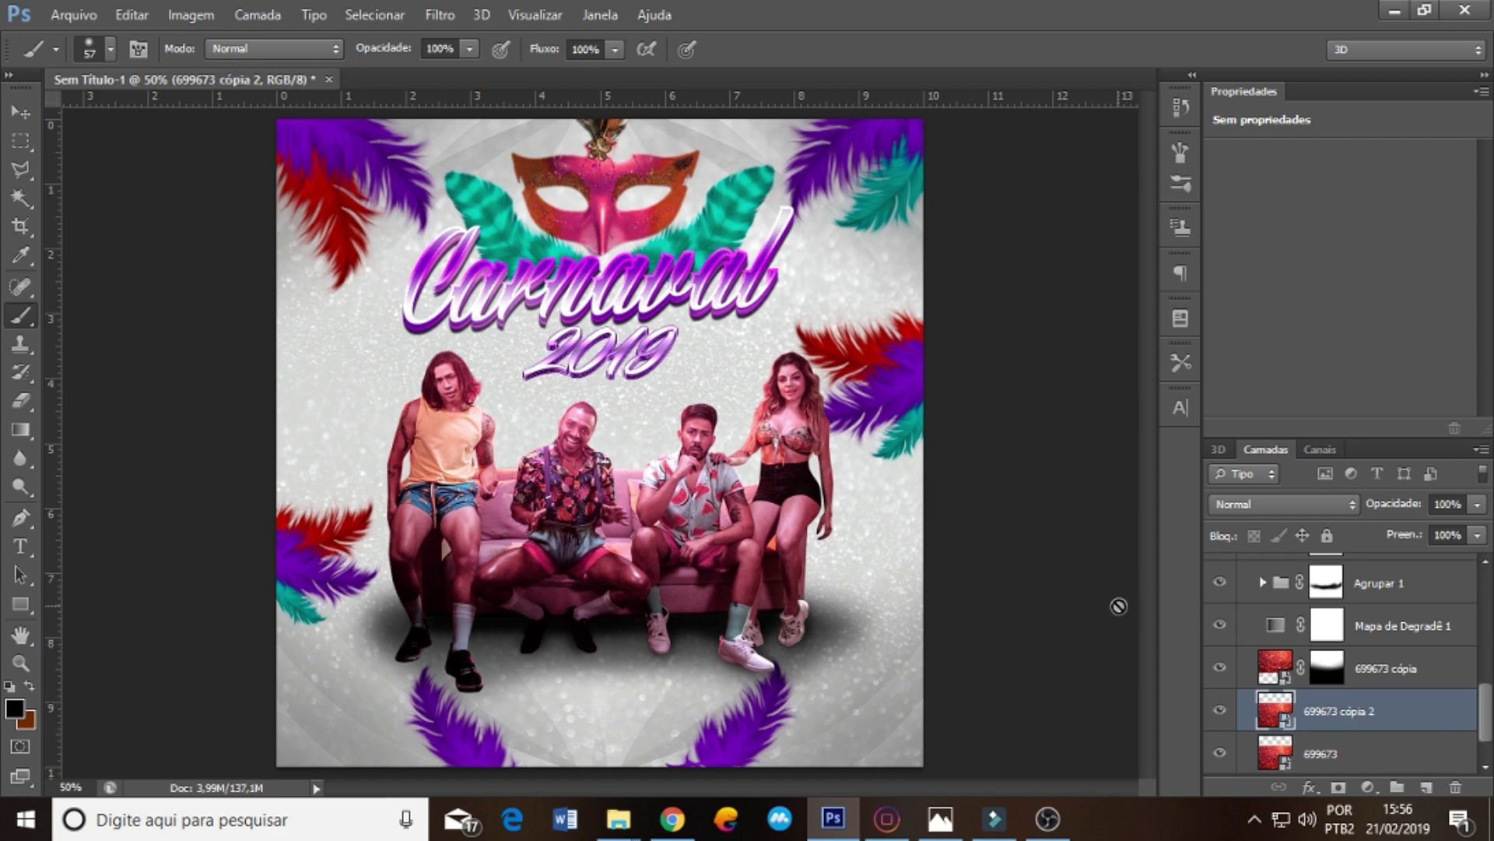
{"action": "left_click", "coordinate": [1284, 504]}
{"action": "left_click", "coordinate": [1245, 89]}
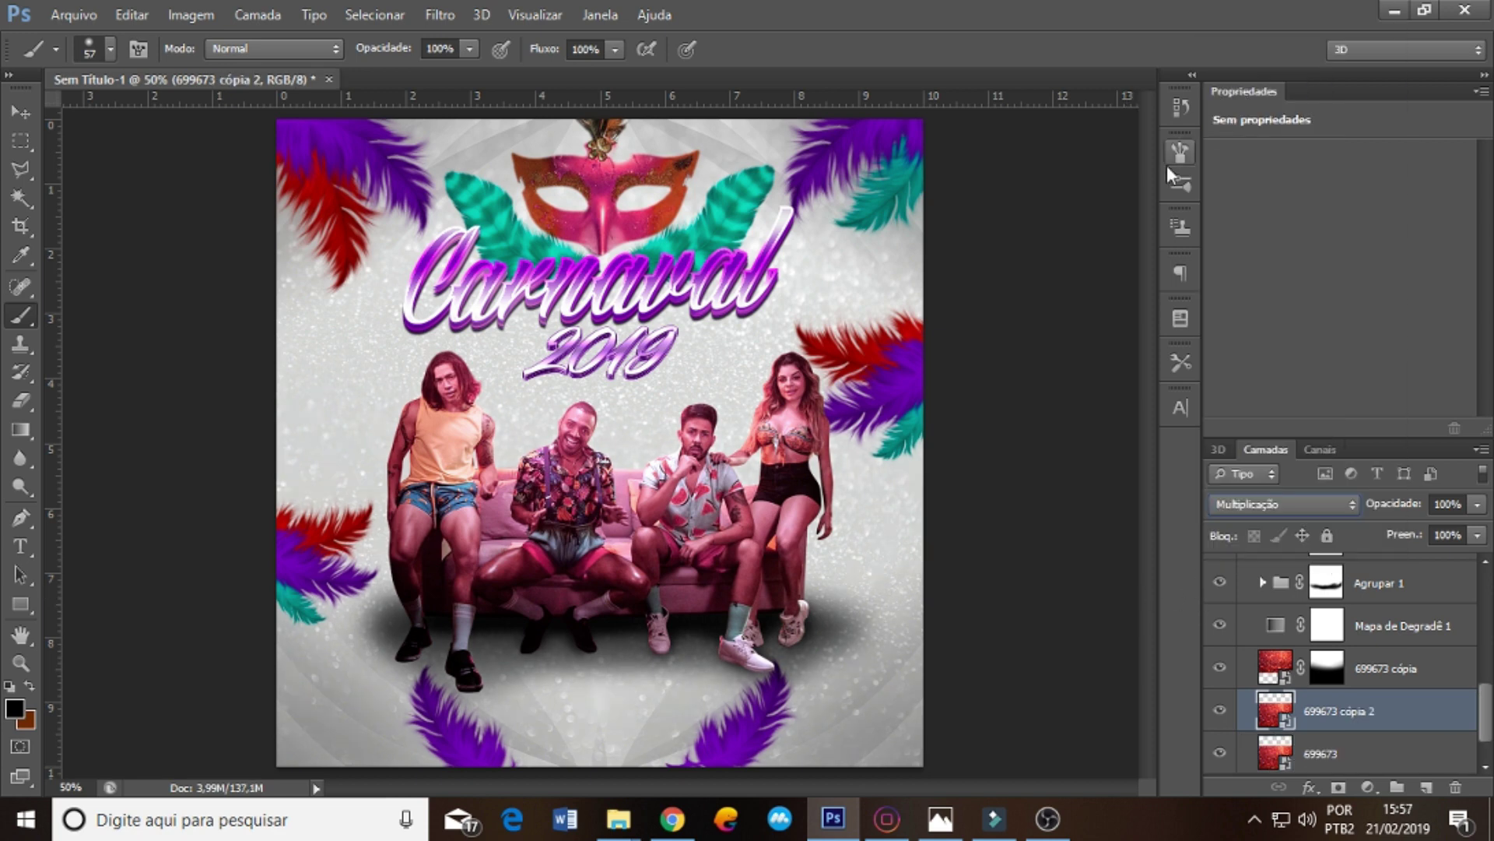
{"action": "left_click_drag", "start_coordinate": [1366, 716], "coordinate": [1370, 614]}
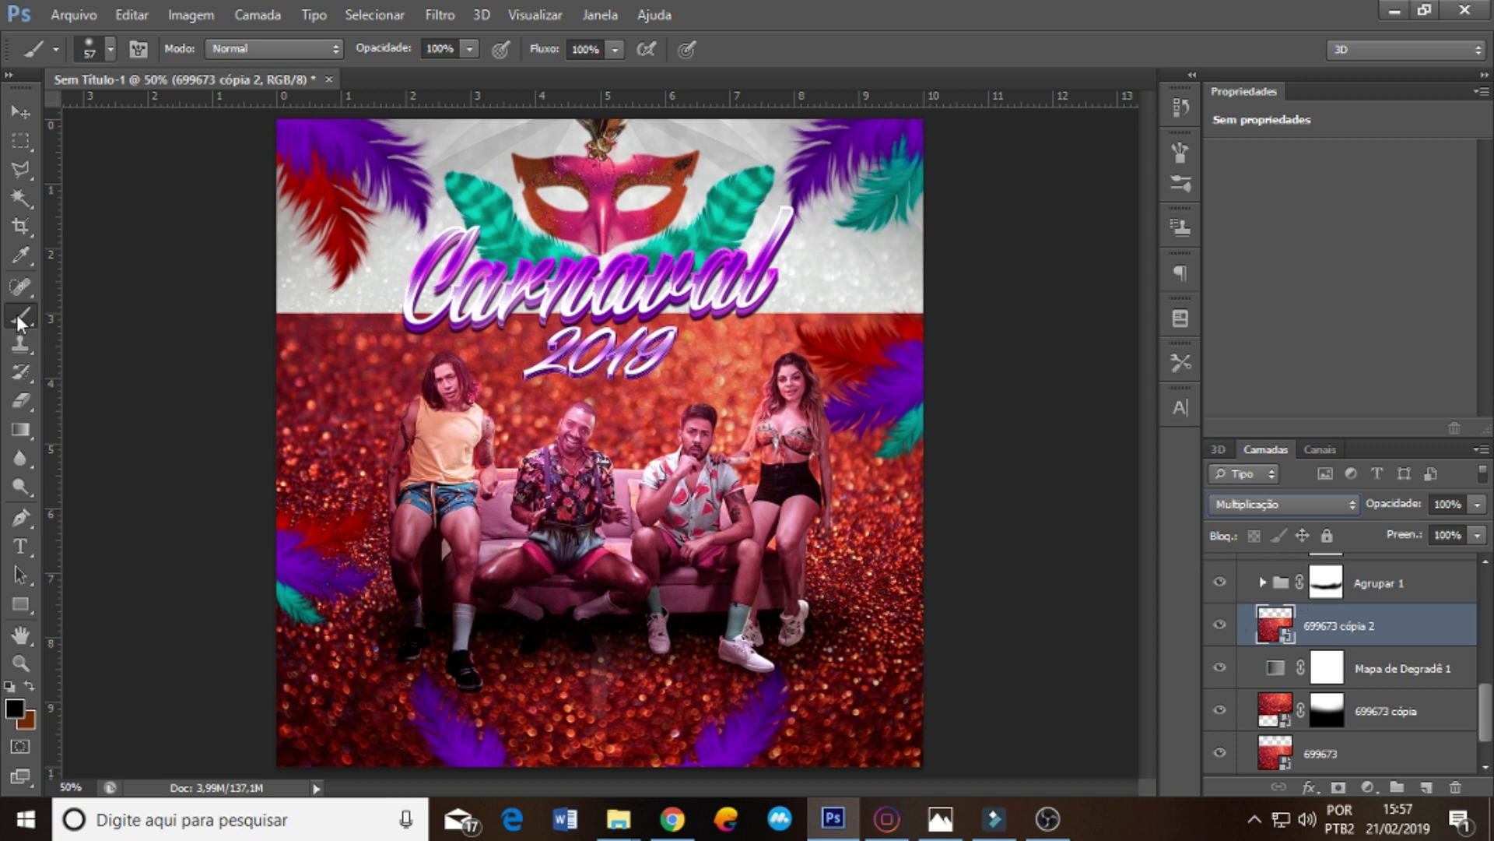
- Desaturate the glitter copy with Hue/Saturation and scale it to about 66% at the lower left
{"action": "key", "text": "ctrl+u"}
{"action": "left_click", "coordinate": [685, 334]}
{"action": "left_click_drag", "start_coordinate": [1198, 374], "coordinate": [1091, 378]}
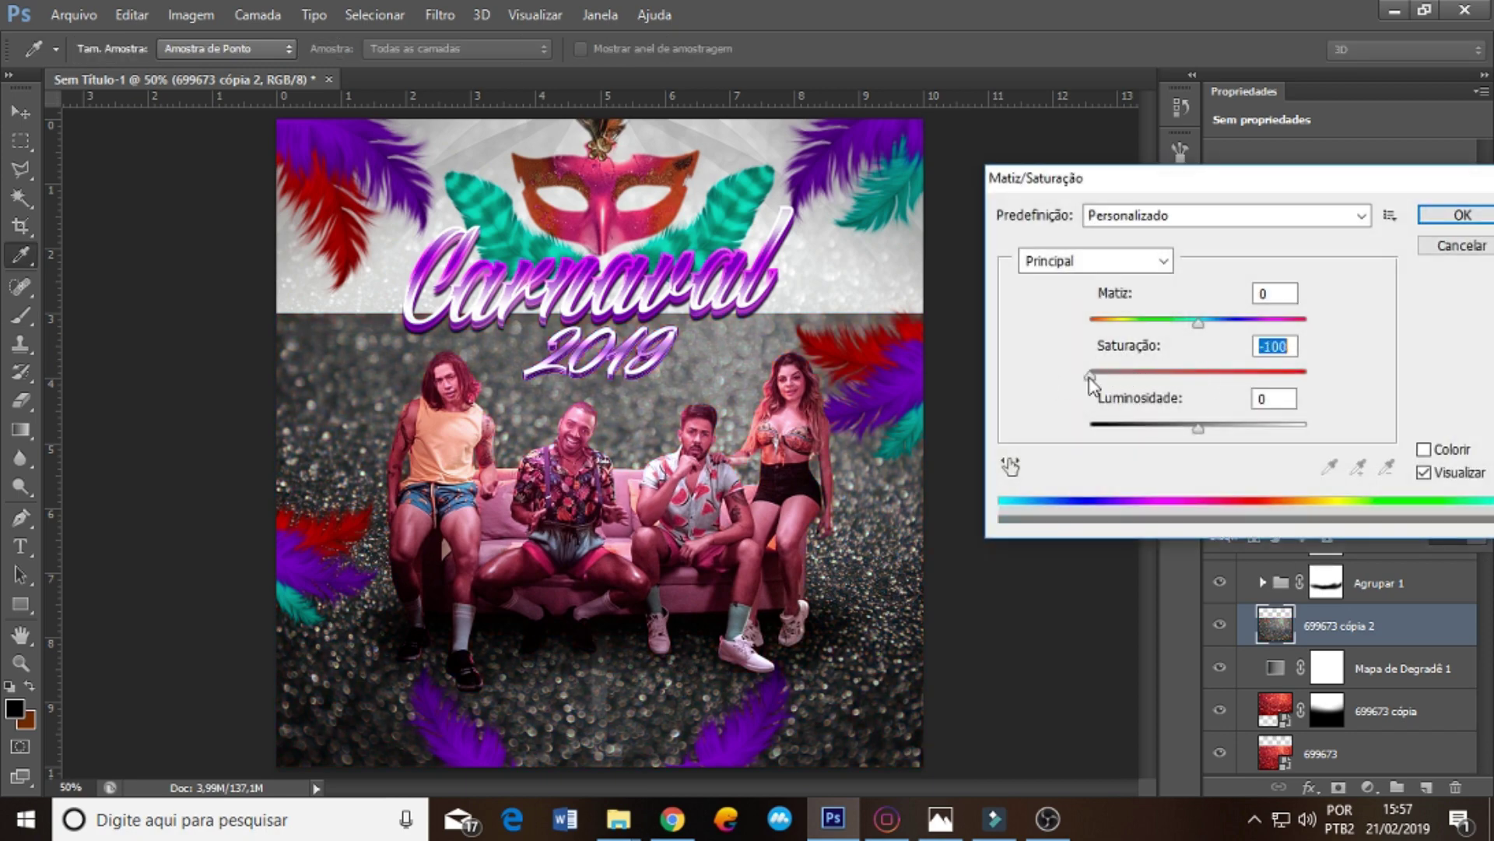
{"action": "left_click", "coordinate": [1459, 214]}
{"action": "key", "text": "ctrl+t"}
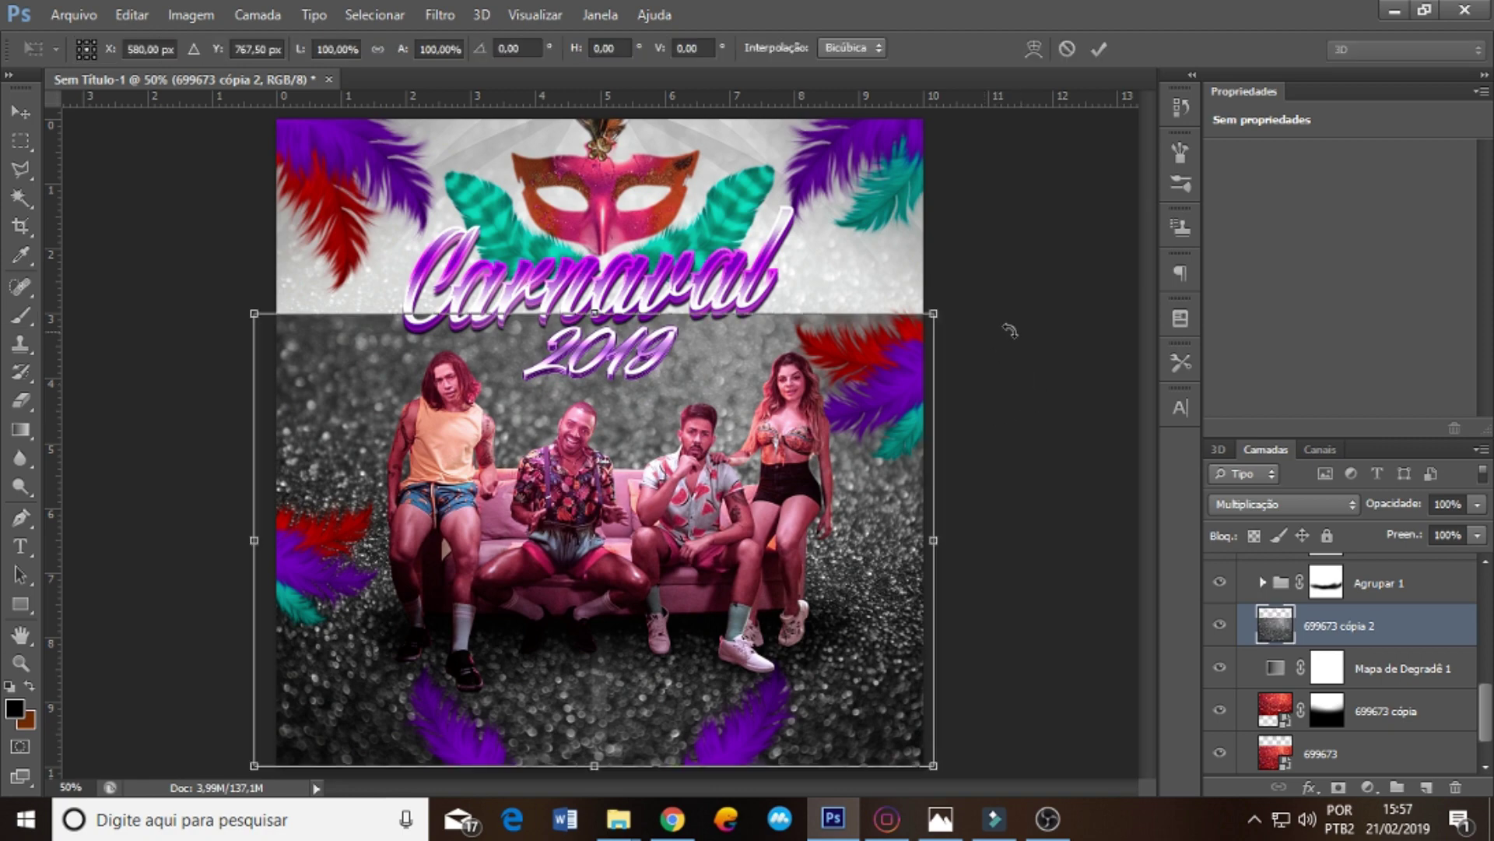
{"action": "left_click_drag", "start_coordinate": [937, 316], "coordinate": [708, 467]}
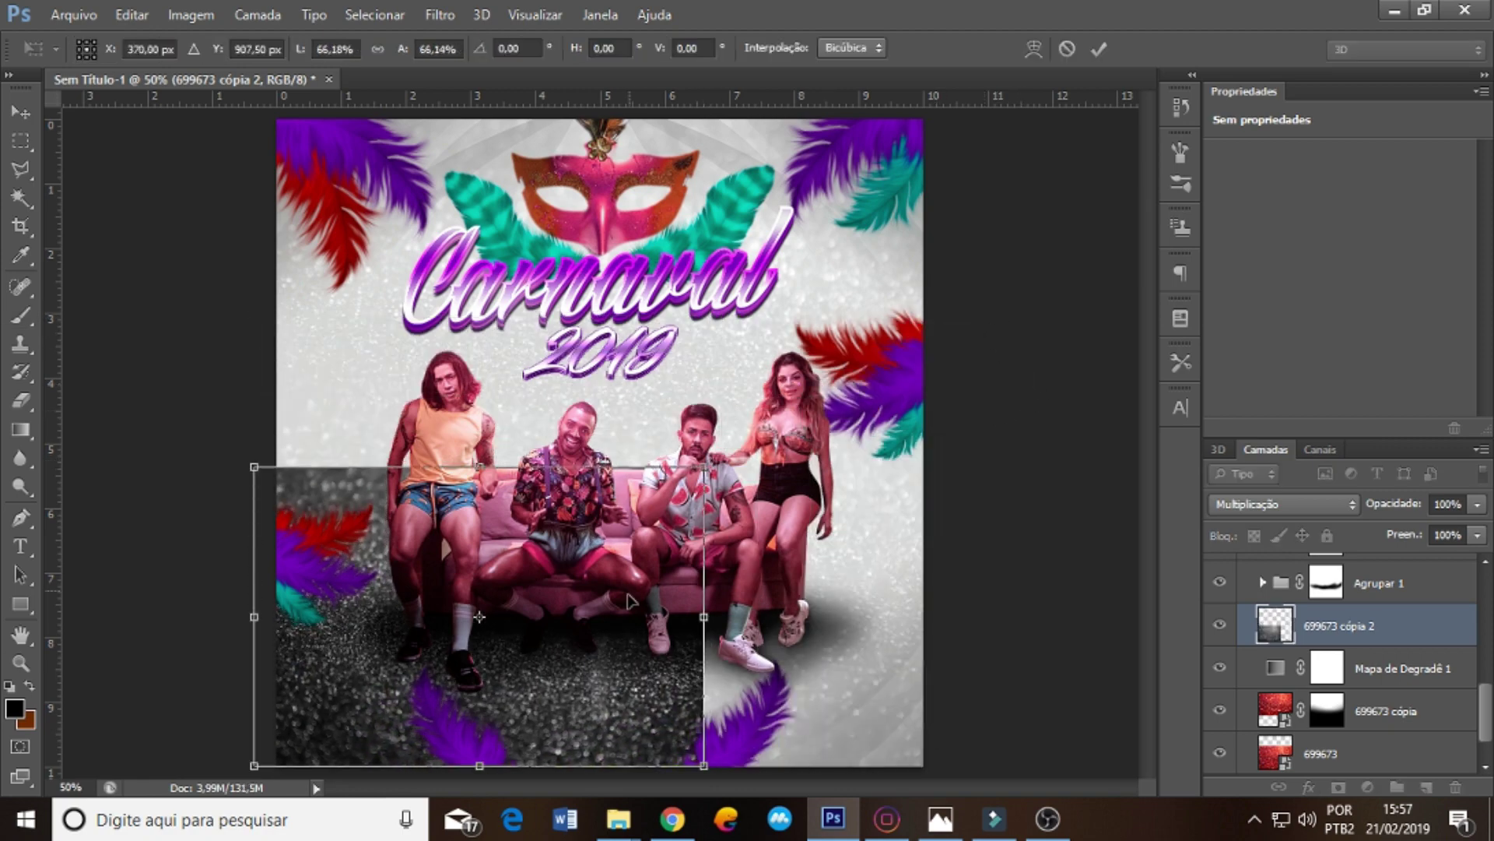
{"action": "left_click_drag", "start_coordinate": [635, 620], "coordinate": [654, 620]}
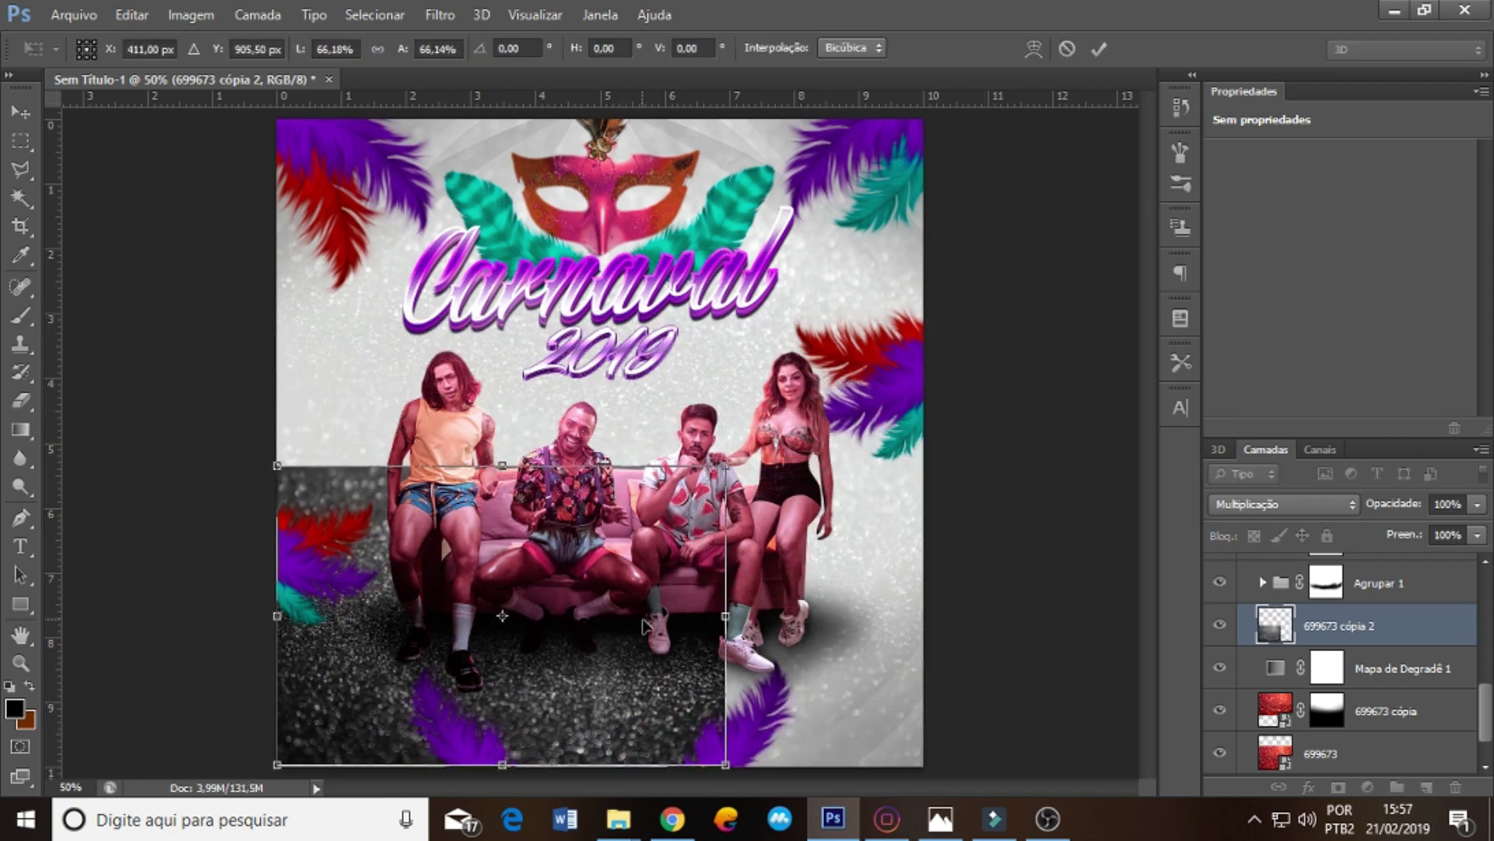
{"action": "key", "text": "Return"}
{"action": "key", "text": "b"}
- Duplicate the glitter piece, flip it horizontally, and place it on the lower-right floor
{"action": "left_click_drag", "start_coordinate": [717, 577], "coordinate": [807, 566]}
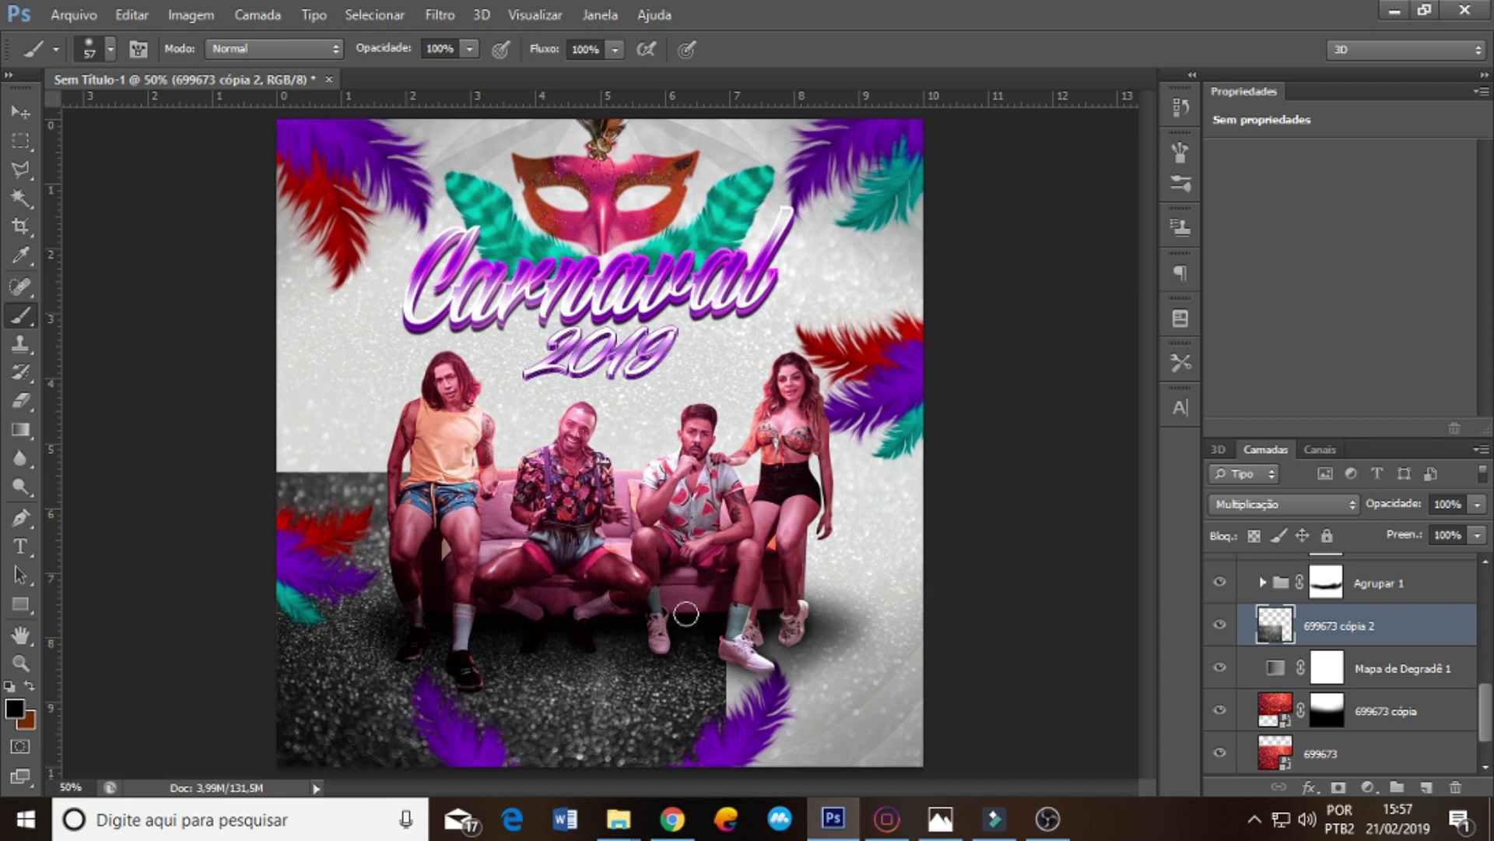
{"action": "key", "text": "ctrl+t"}
{"action": "right_click", "coordinate": [629, 627]}
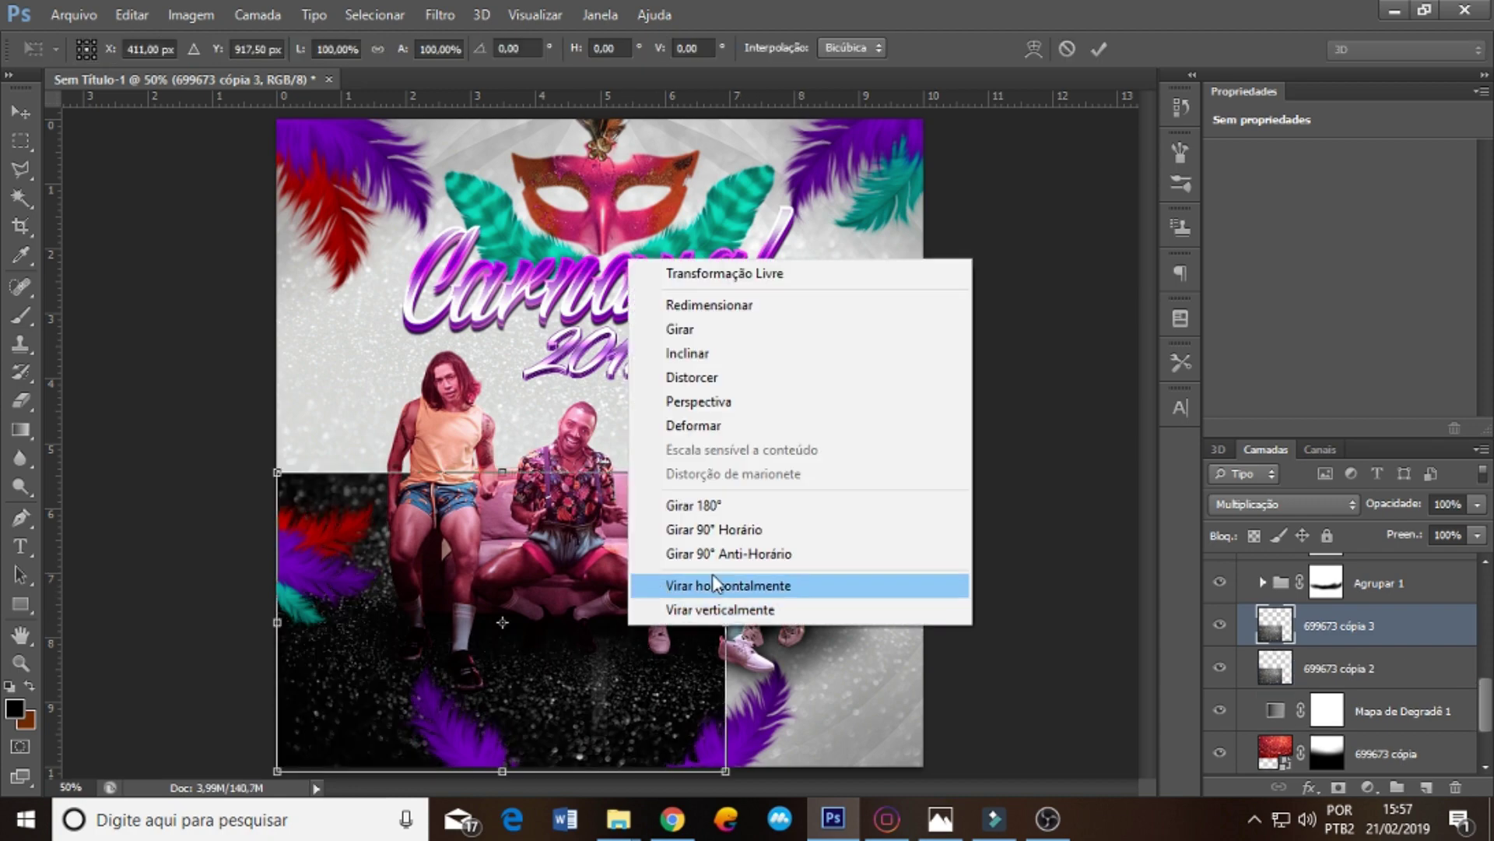
{"action": "left_click", "coordinate": [764, 595]}
{"action": "key", "text": "Return"}
{"action": "left_click_drag", "start_coordinate": [470, 627], "coordinate": [920, 640]}
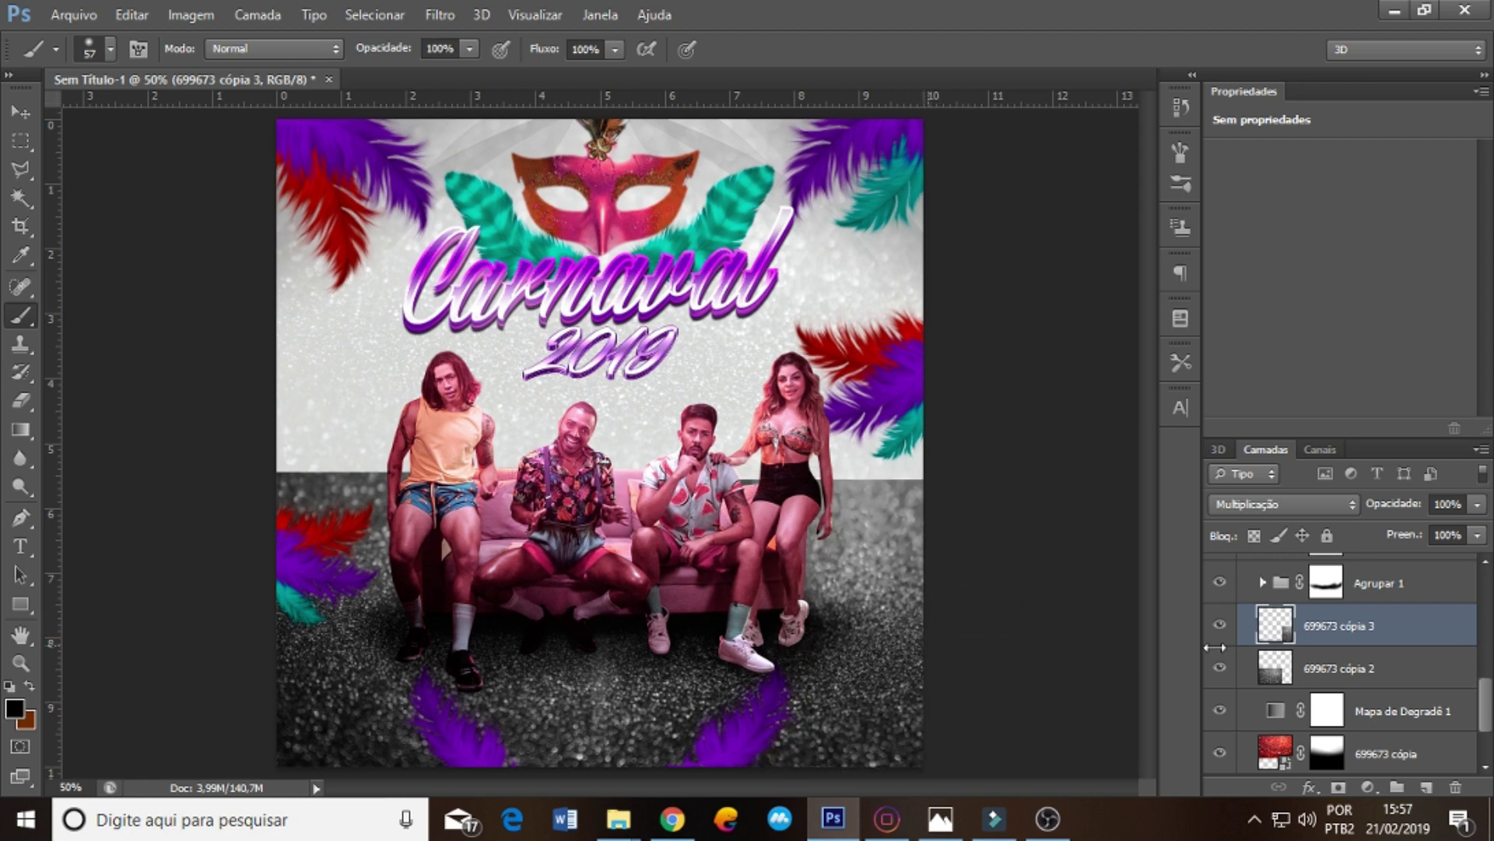
- Merge the two glitter pieces and fade the floor's top edge with a gradient layer mask
{"action": "left_click", "coordinate": [1354, 668], "text": "ctrl"}
{"action": "right_click", "coordinate": [1331, 629]}
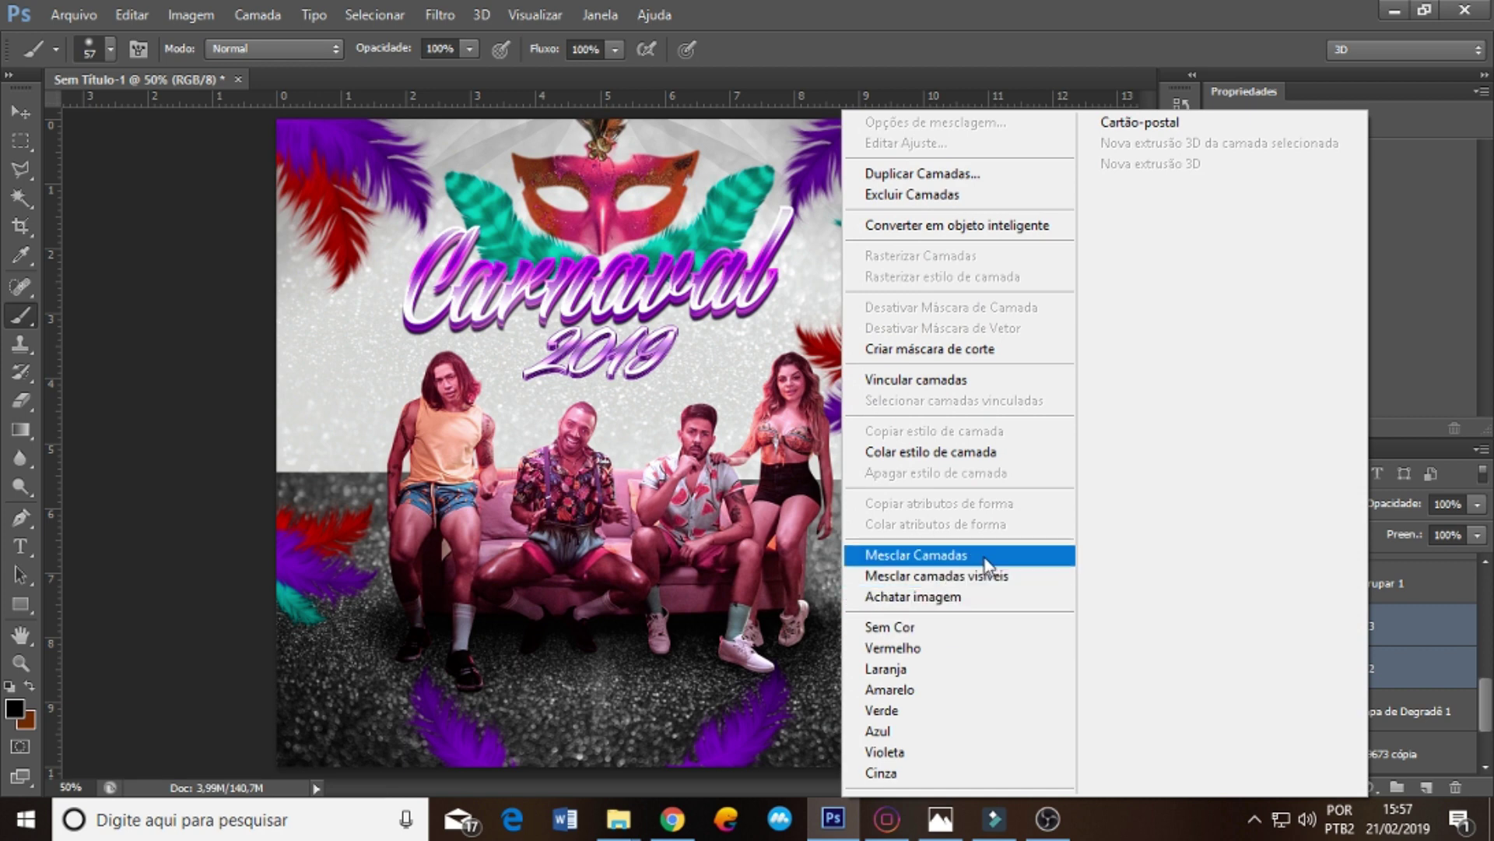
{"action": "left_click", "coordinate": [914, 554]}
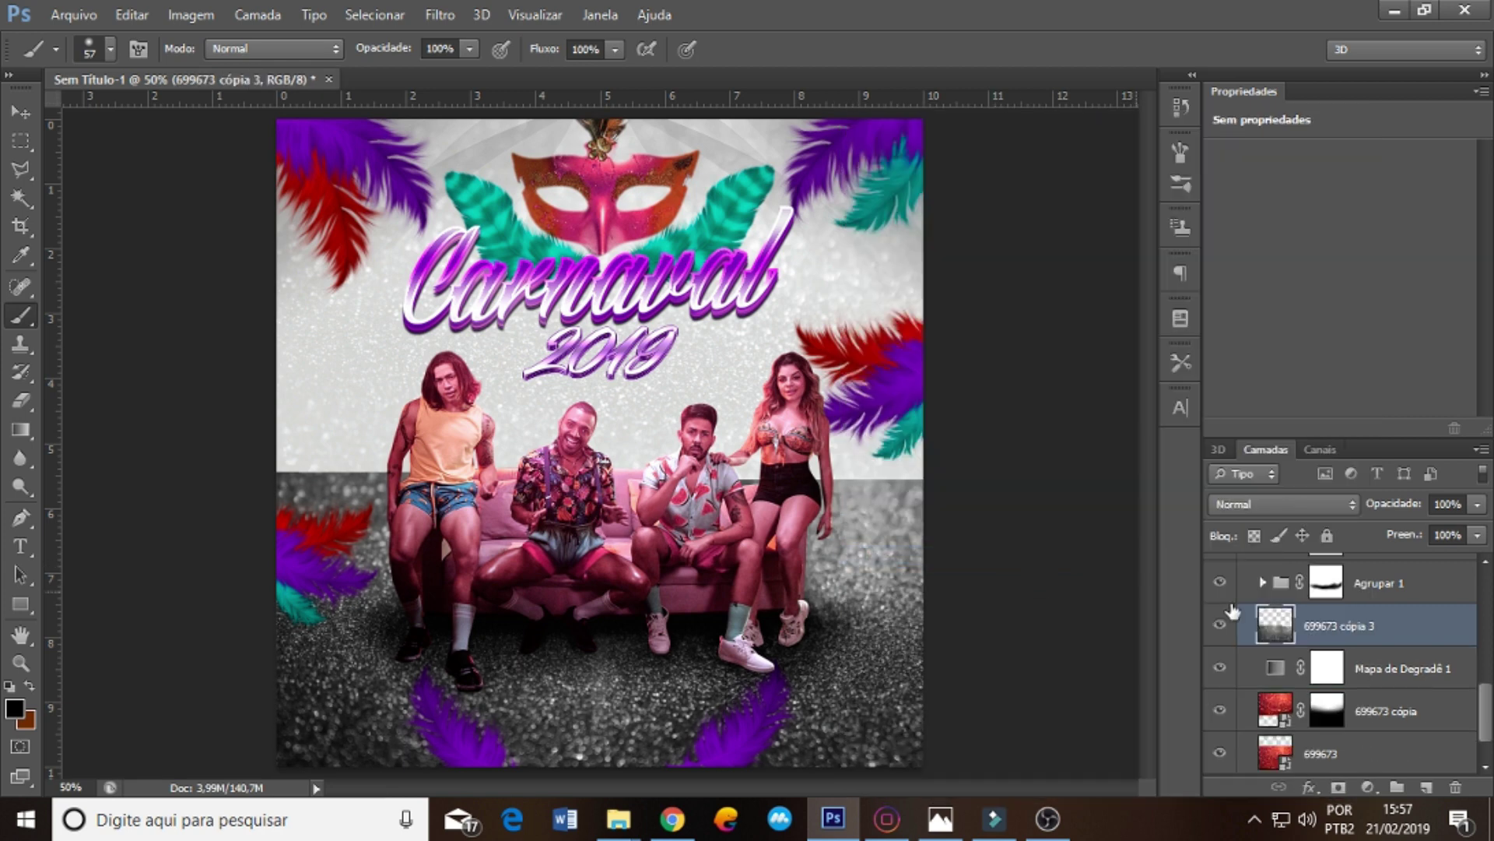
{"action": "left_click", "coordinate": [1339, 787]}
{"action": "key", "text": "g"}
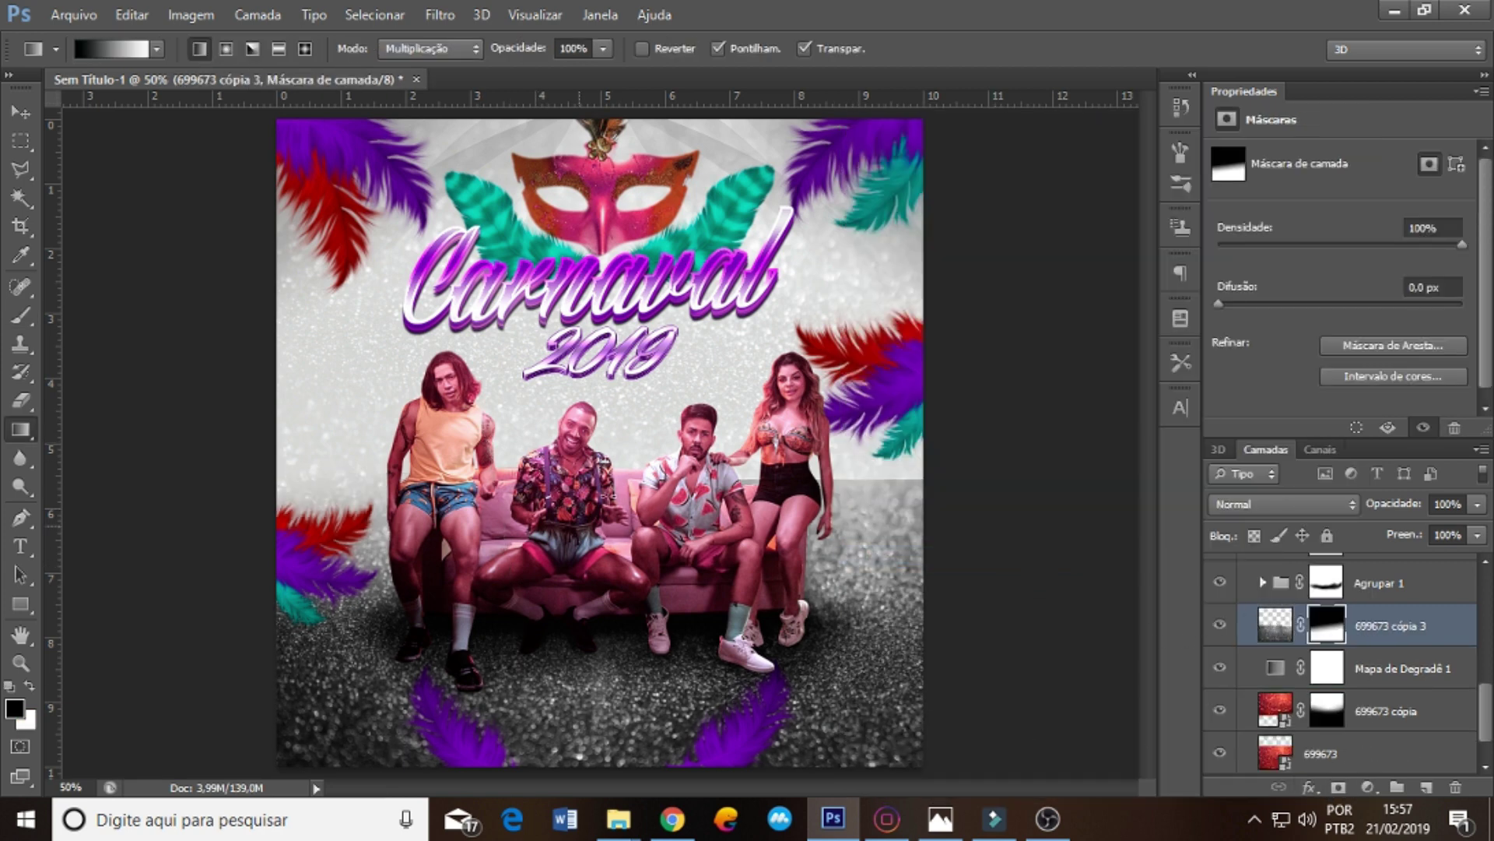
{"action": "left_click_drag", "start_coordinate": [480, 428], "coordinate": [504, 572]}
{"action": "left_click_drag", "start_coordinate": [870, 405], "coordinate": [856, 545]}
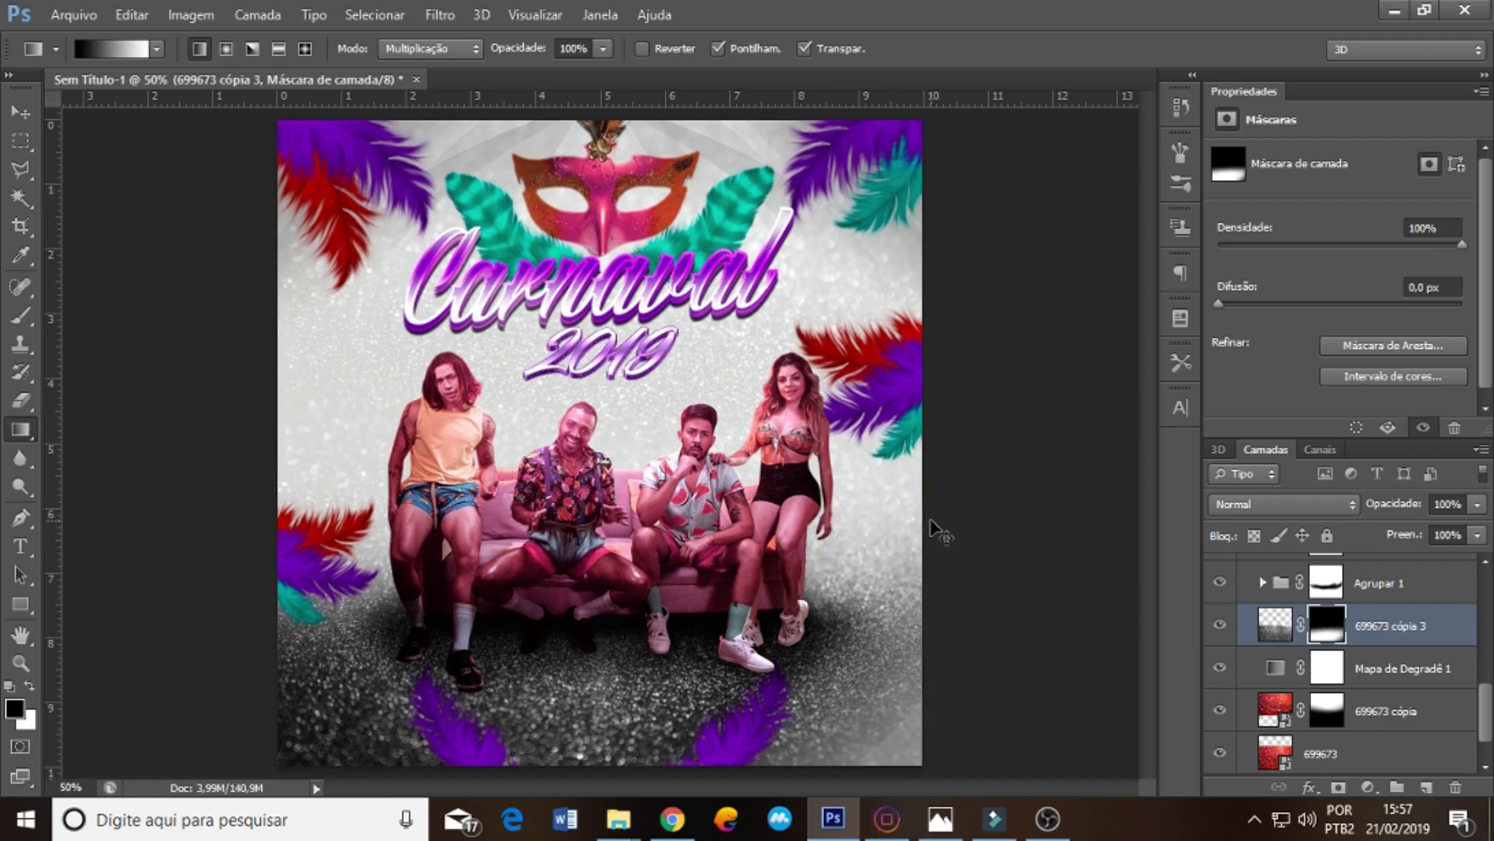
{"action": "key", "text": "ctrl+minus"}
{"action": "key", "text": "ctrl+minus"}
{"action": "left_click_drag", "start_coordinate": [466, 652], "coordinate": [520, 657]}
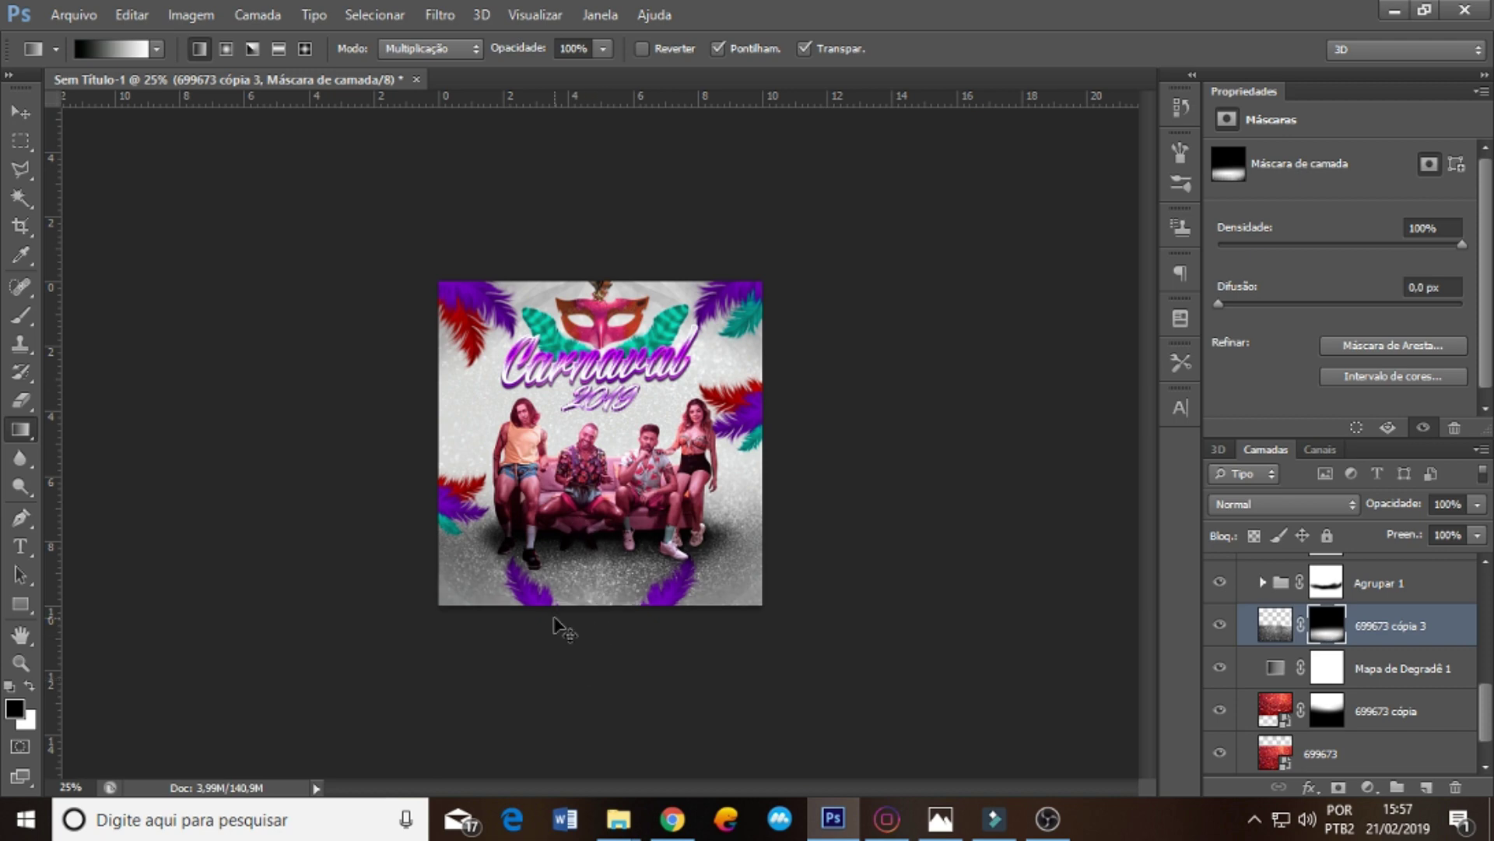
{"action": "key", "text": "ctrl+plus"}
{"action": "key", "text": "ctrl+plus"}
{"action": "left_click", "coordinate": [1275, 625]}
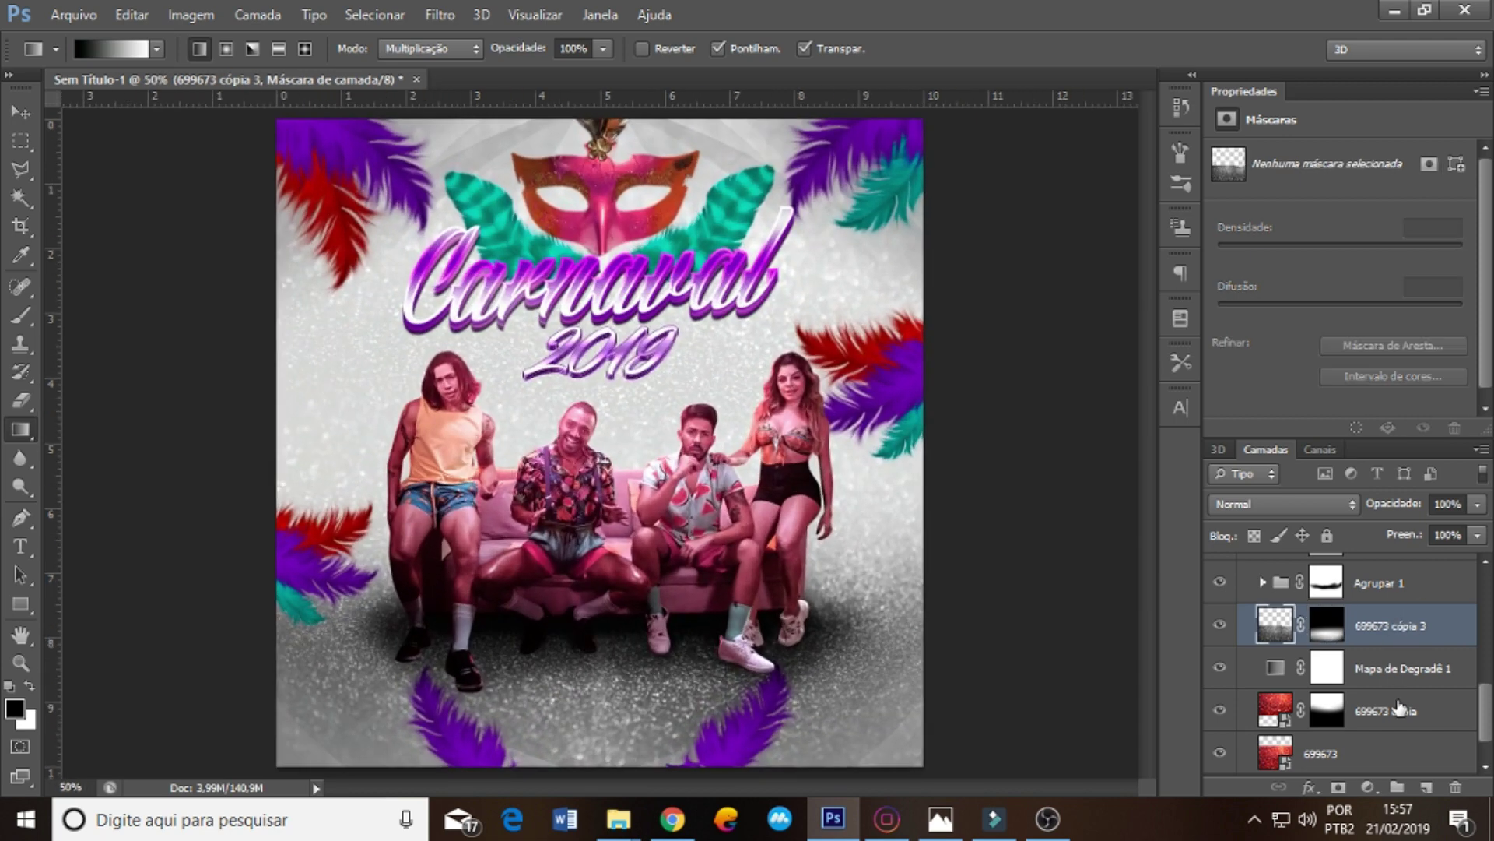
- Add a Solid Color fill layer in purple 6b01c5
{"action": "left_click", "coordinate": [1368, 787]}
{"action": "left_click", "coordinate": [1272, 314]}
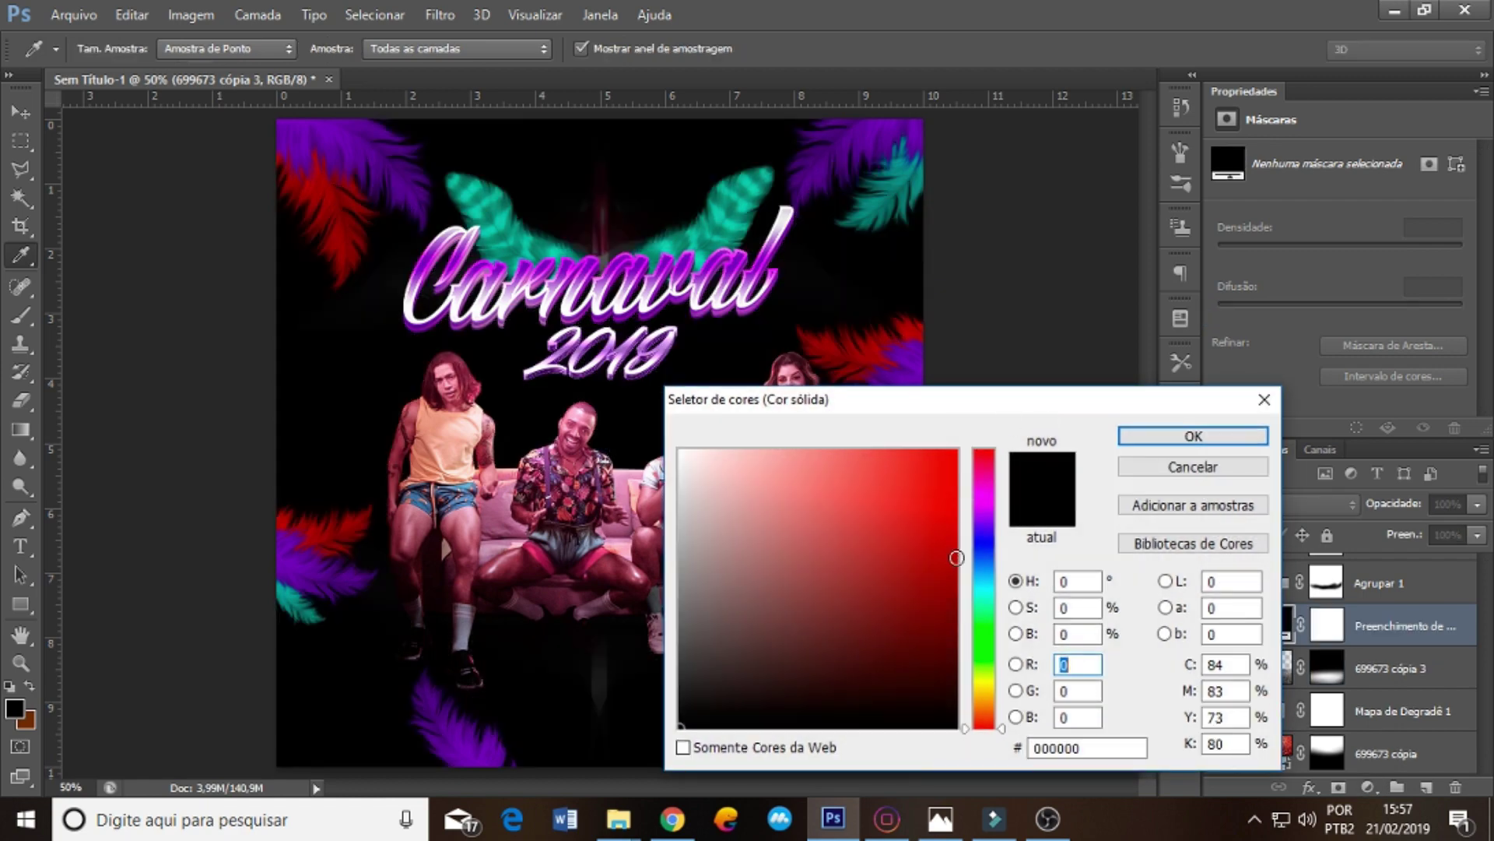
{"action": "left_click", "coordinate": [982, 540]}
{"action": "left_click", "coordinate": [955, 514]}
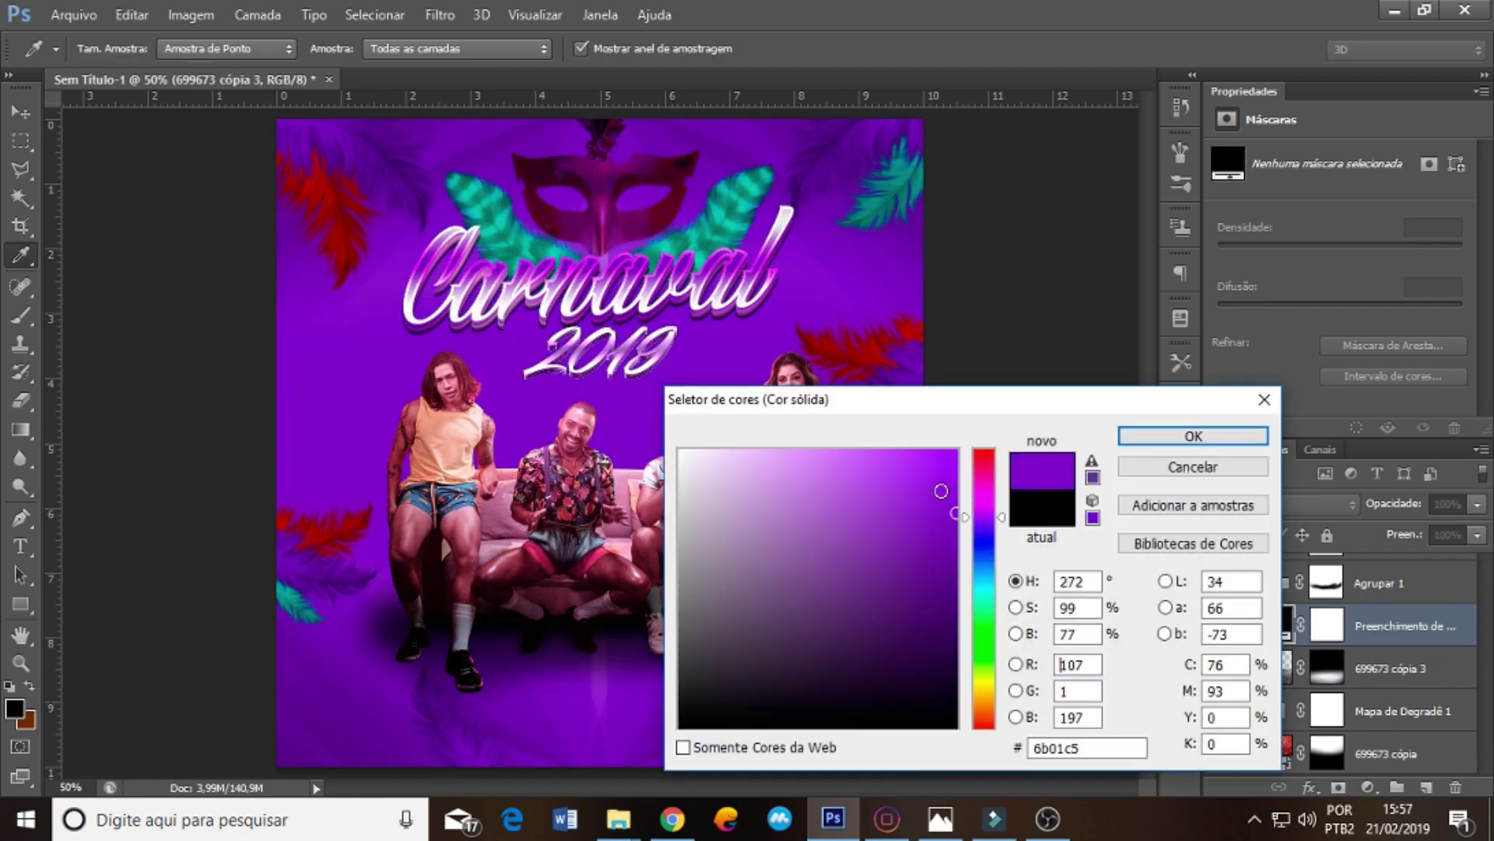
- Set the purple fill to Color blend mode and clip it to the glitter floor
{"action": "left_click", "coordinate": [1220, 434]}
{"action": "left_click", "coordinate": [1294, 507]}
{"action": "left_click", "coordinate": [1268, 535]}
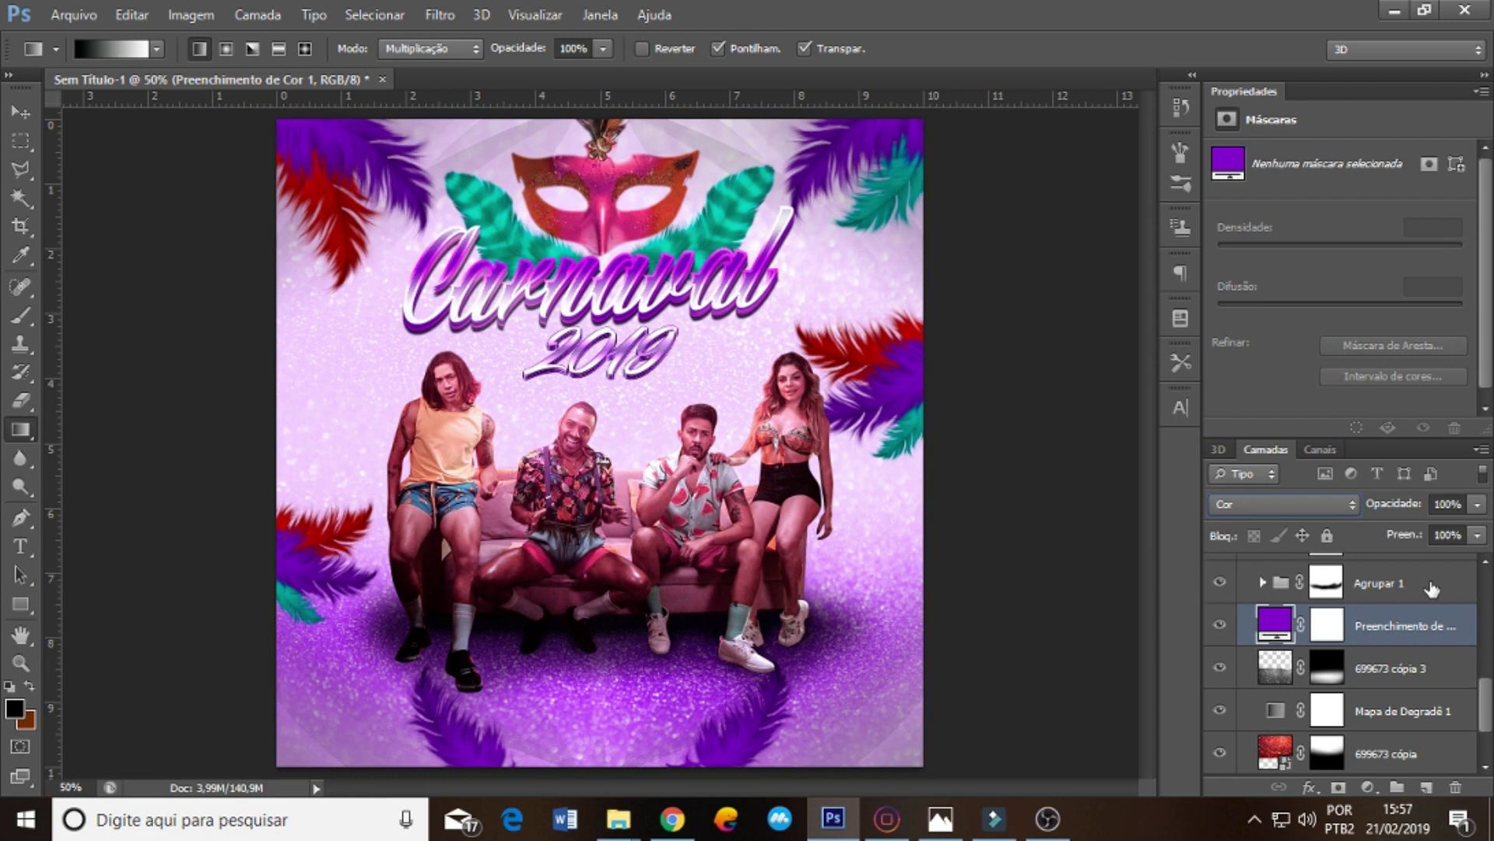
{"action": "mouse_move", "coordinate": [1480, 537]}
{"action": "left_mouse_down"}
{"action": "mouse_move", "coordinate": [1421, 558]}
{"action": "mouse_move", "coordinate": [1464, 557]}
{"action": "left_mouse_up"}
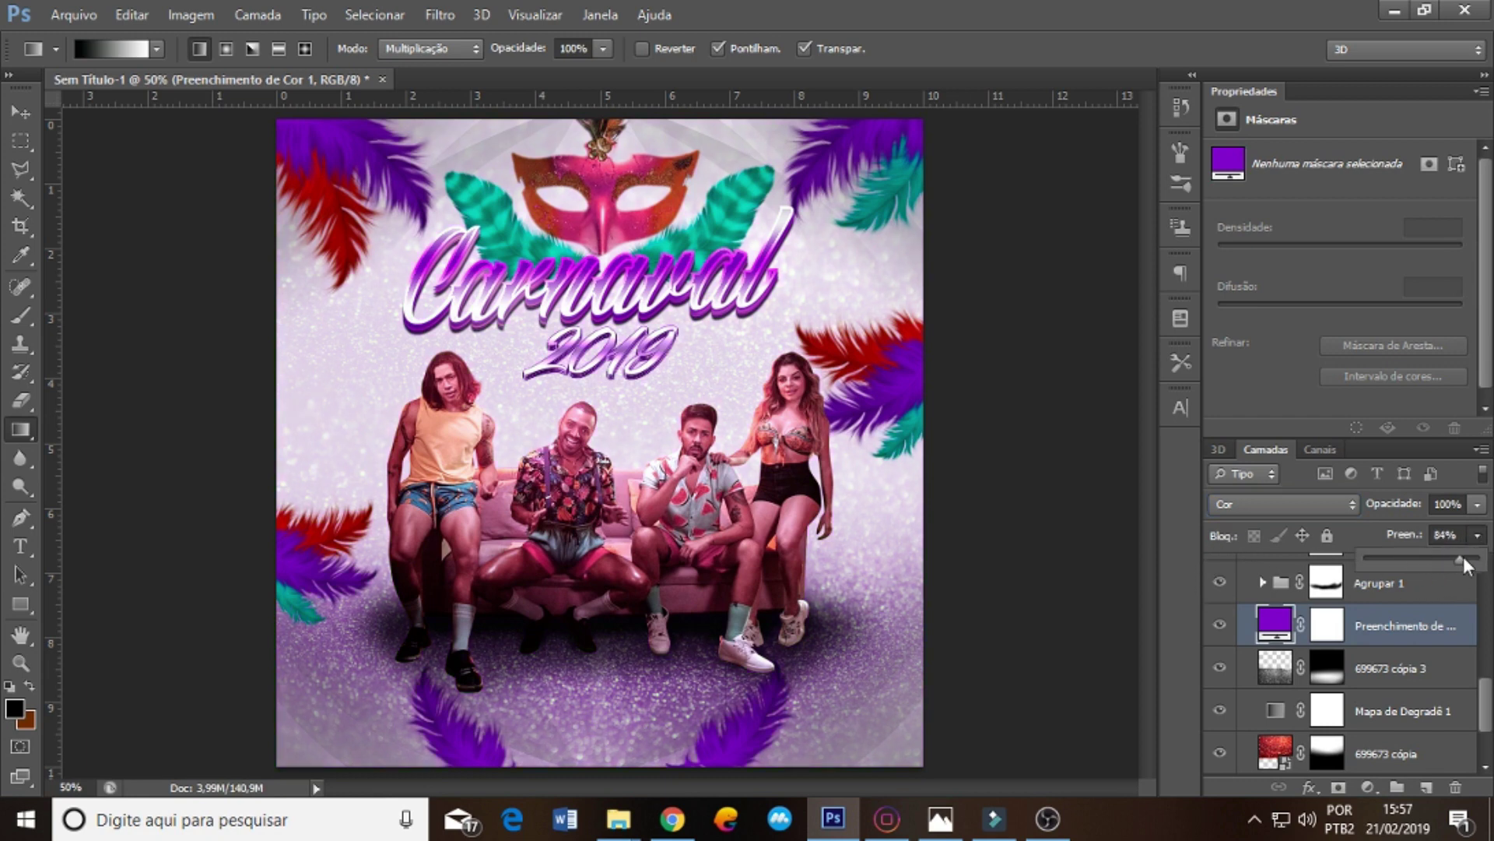
{"action": "left_click", "coordinate": [1401, 645], "text": "alt"}
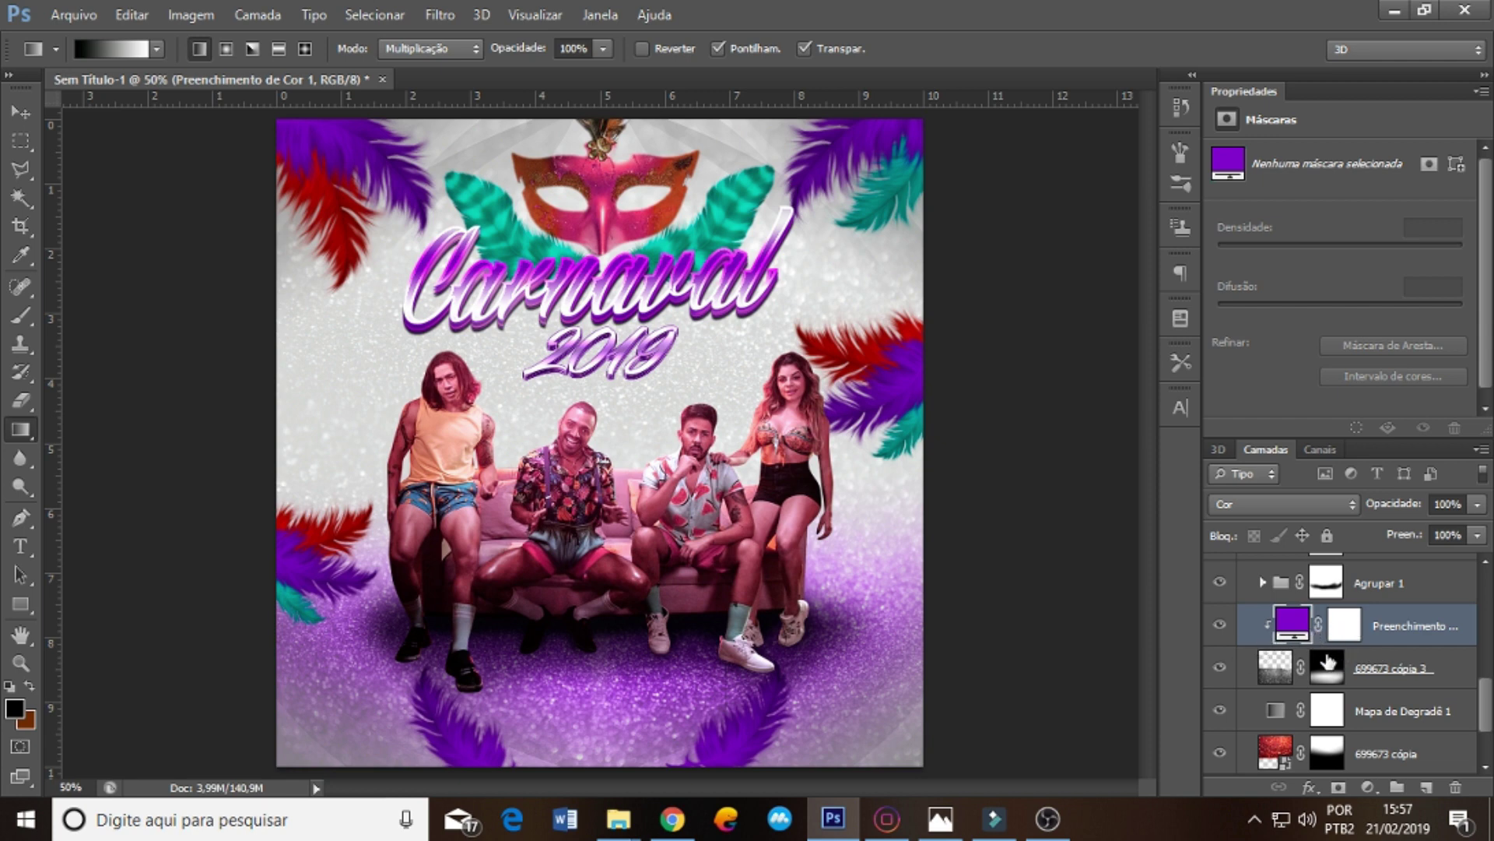
- Lower the glitter floor's fill to 61% and show the Camada 2 shadow again
{"action": "left_click", "coordinate": [1394, 668]}
{"action": "left_click", "coordinate": [1477, 534]}
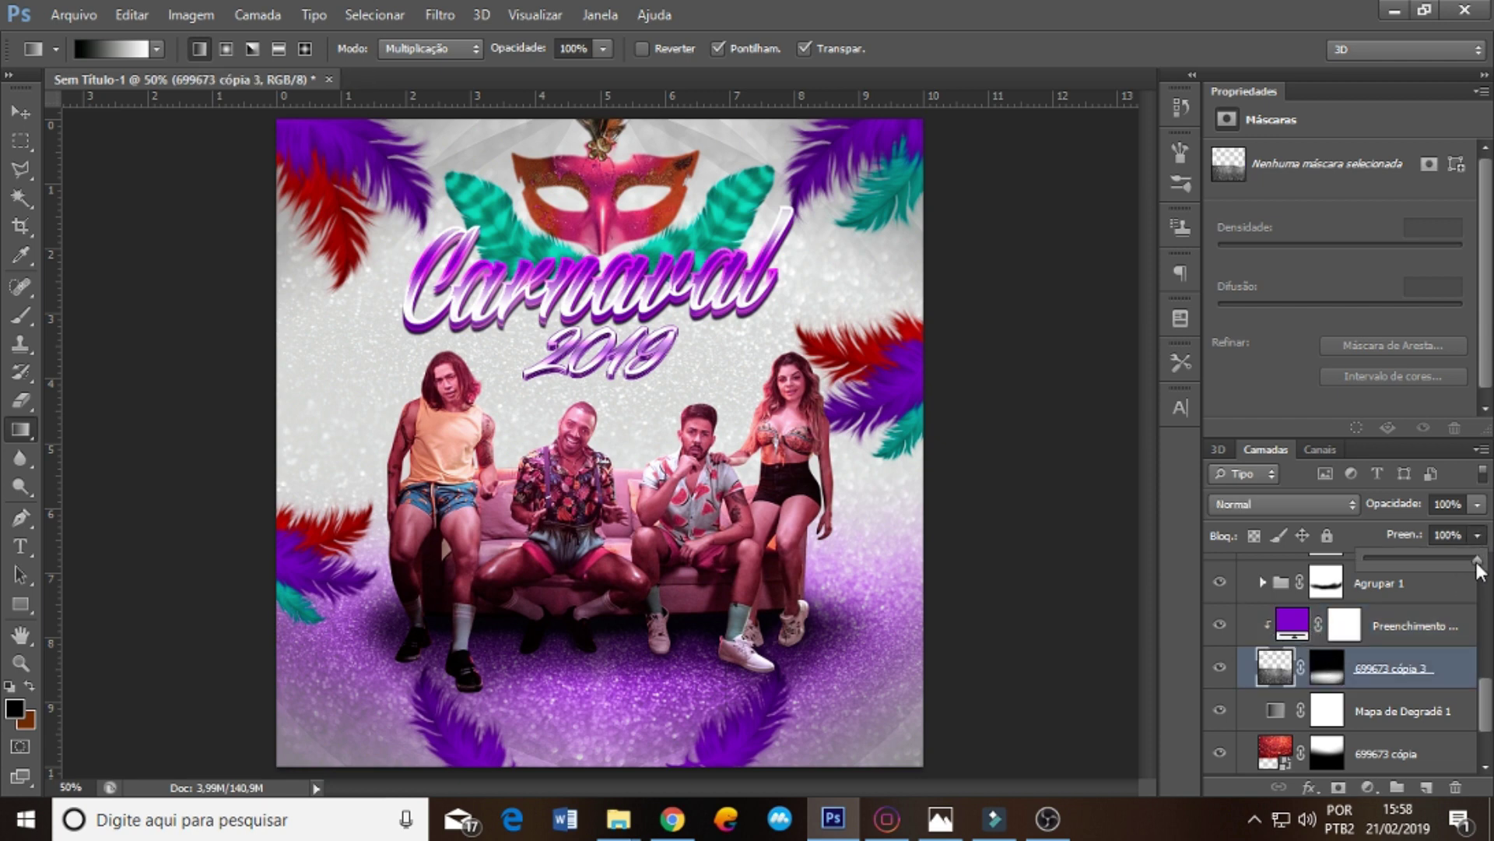
{"action": "left_click_drag", "start_coordinate": [1457, 560], "coordinate": [1434, 558]}
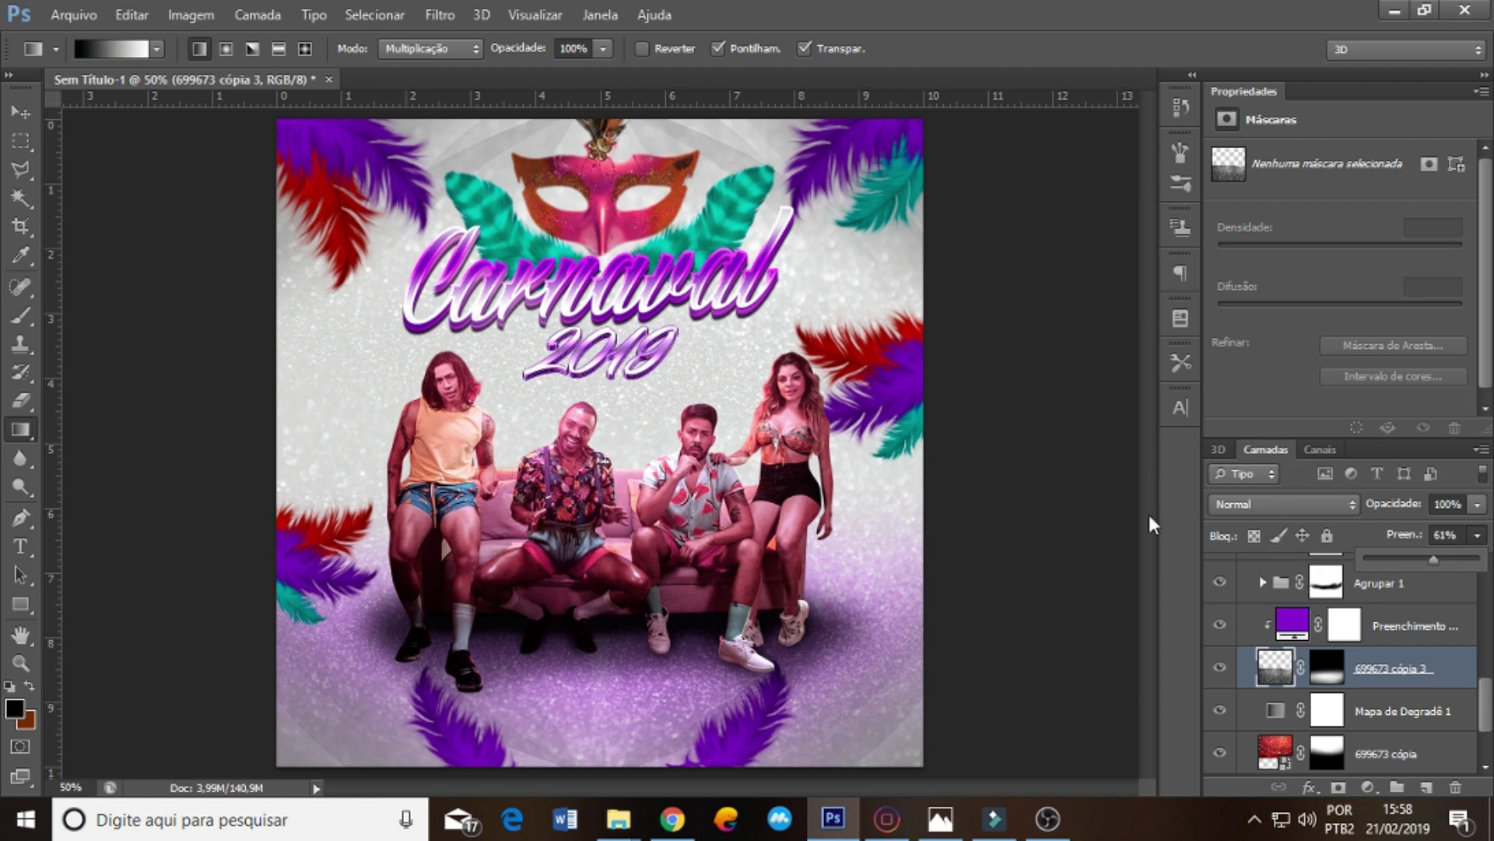
{"action": "left_click", "coordinate": [1104, 545]}
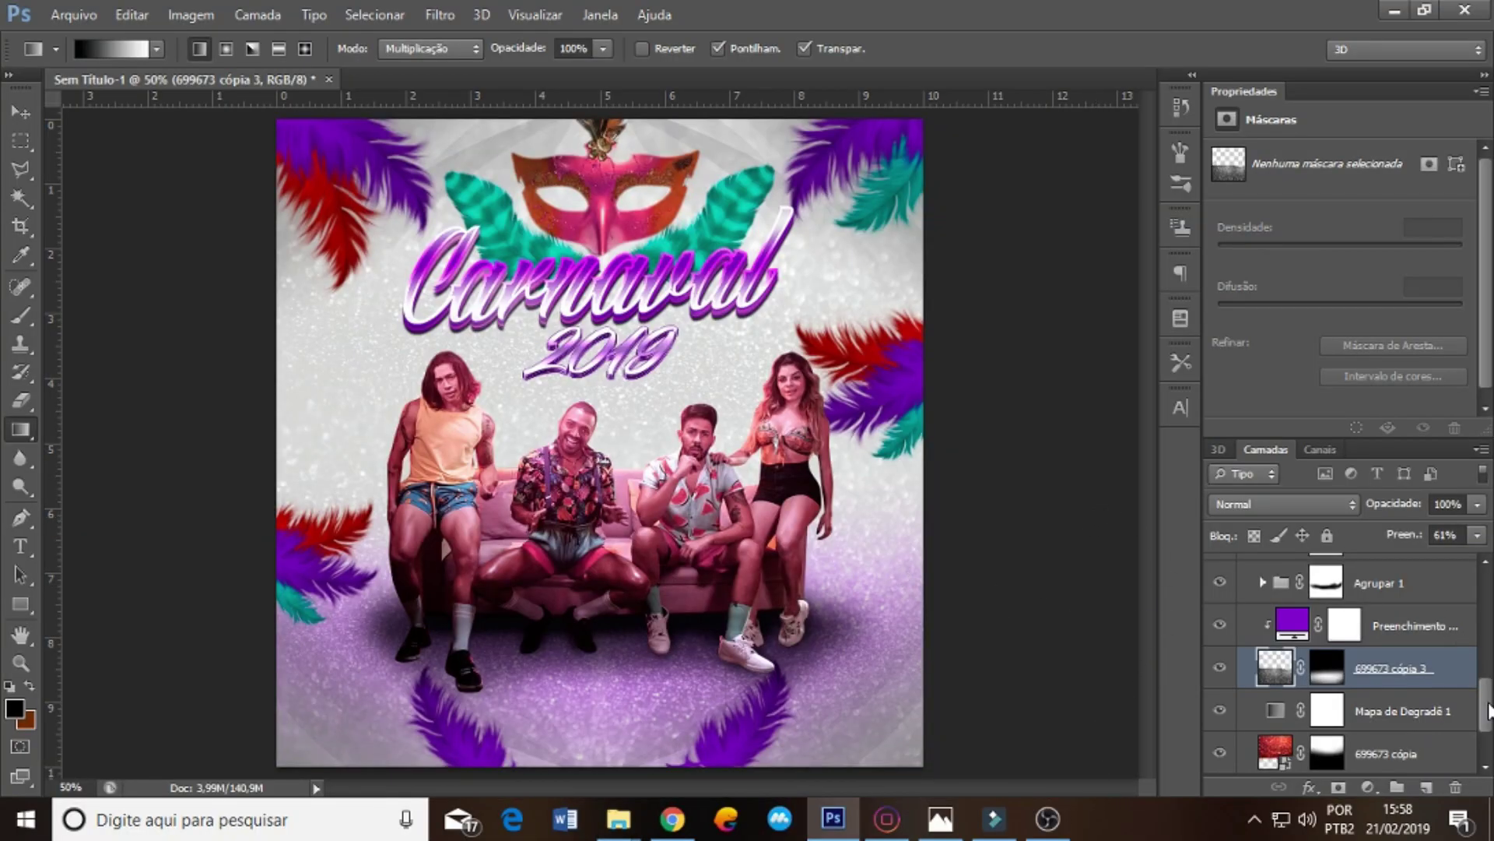
{"action": "left_click_drag", "start_coordinate": [1488, 710], "coordinate": [1487, 607]}
{"action": "left_click", "coordinate": [1220, 623]}
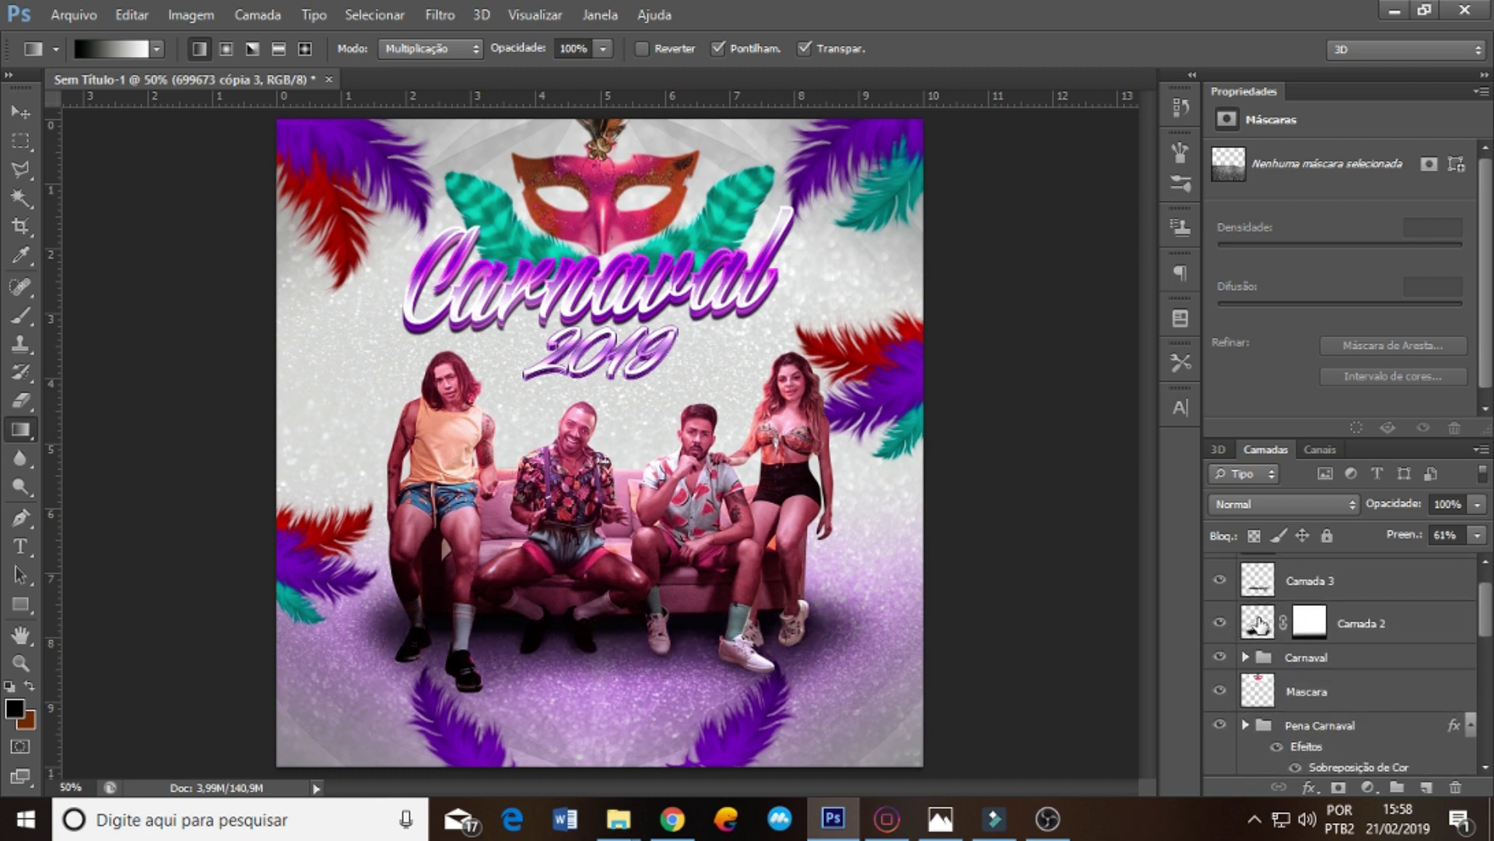
- Erase the Camada 2 shadow right of the woman's feet with a 110 px eraser
{"action": "left_click", "coordinate": [1257, 623]}
{"action": "left_click", "coordinate": [34, 394]}
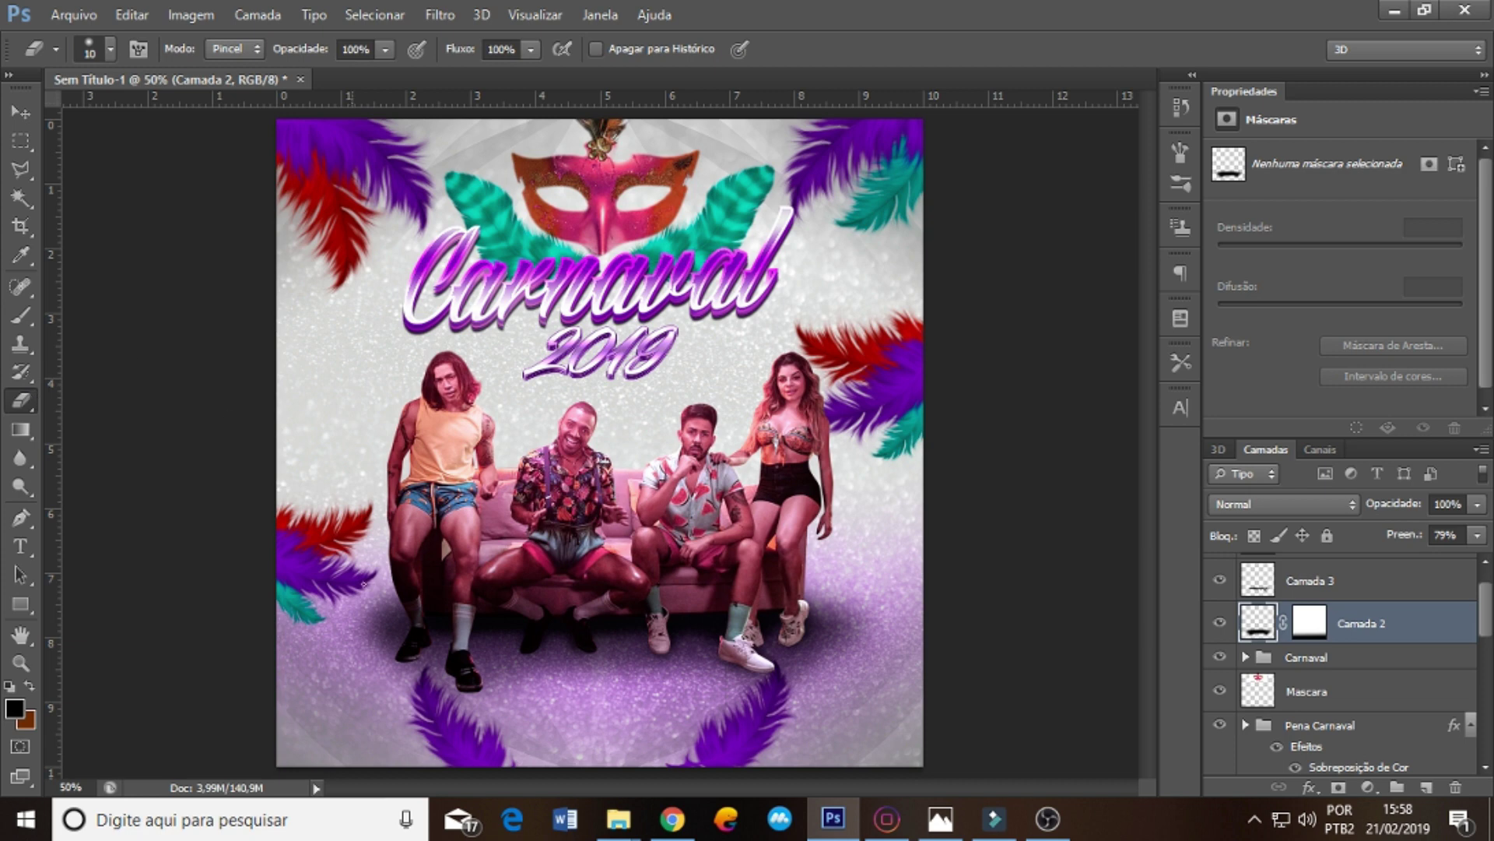
{"action": "left_click", "coordinate": [90, 48]}
{"action": "double_click", "coordinate": [204, 92]}
{"action": "type", "text": "110"}
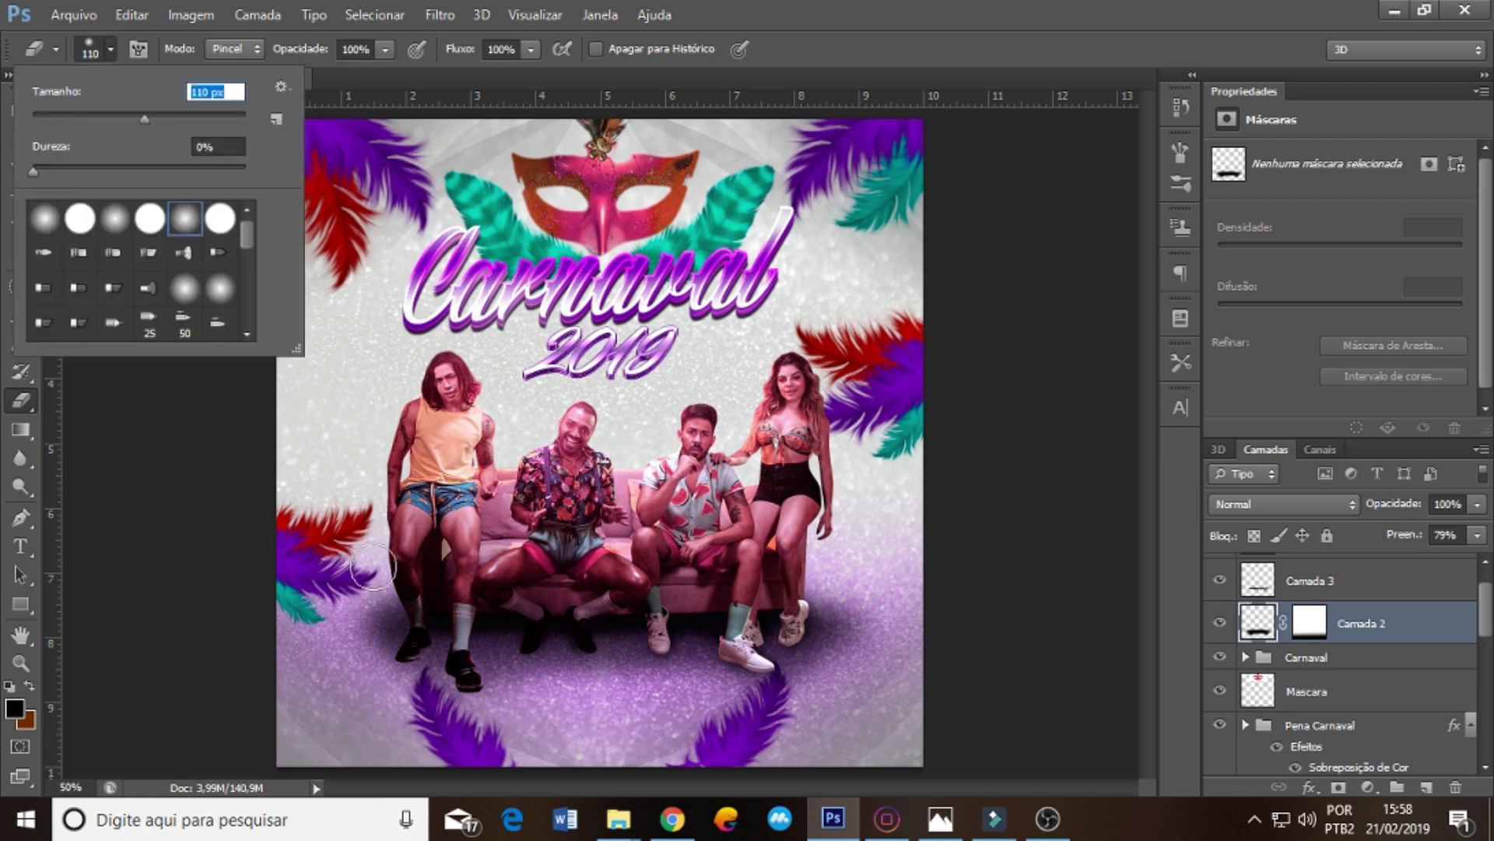
{"action": "key", "text": "Return"}
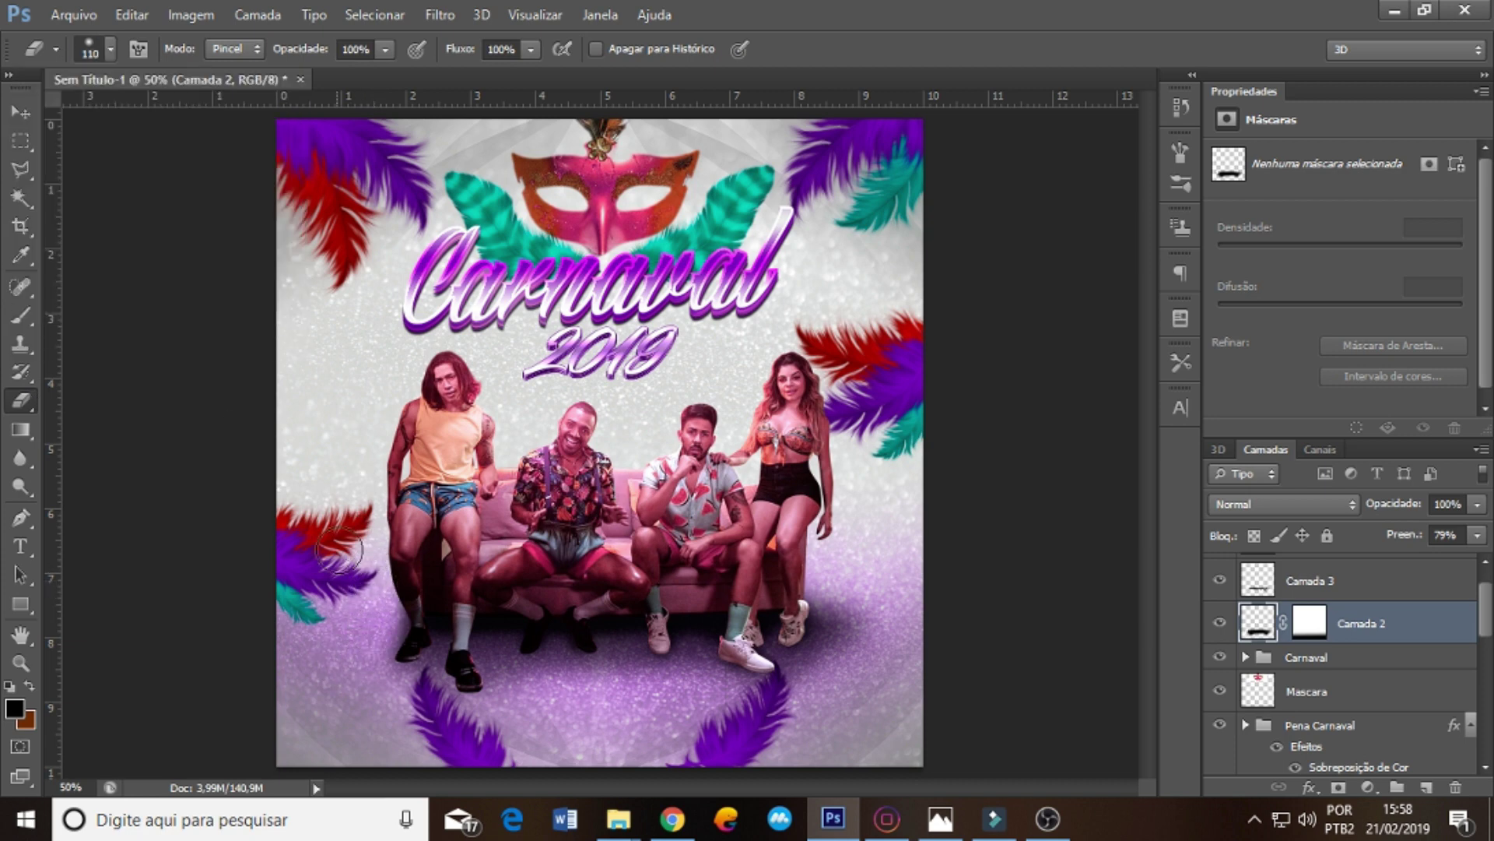
{"action": "mouse_move", "coordinate": [853, 642]}
{"action": "left_mouse_down"}
{"action": "mouse_move", "coordinate": [856, 615]}
{"action": "mouse_move", "coordinate": [848, 674]}
{"action": "mouse_move", "coordinate": [837, 593]}
{"action": "left_mouse_up"}
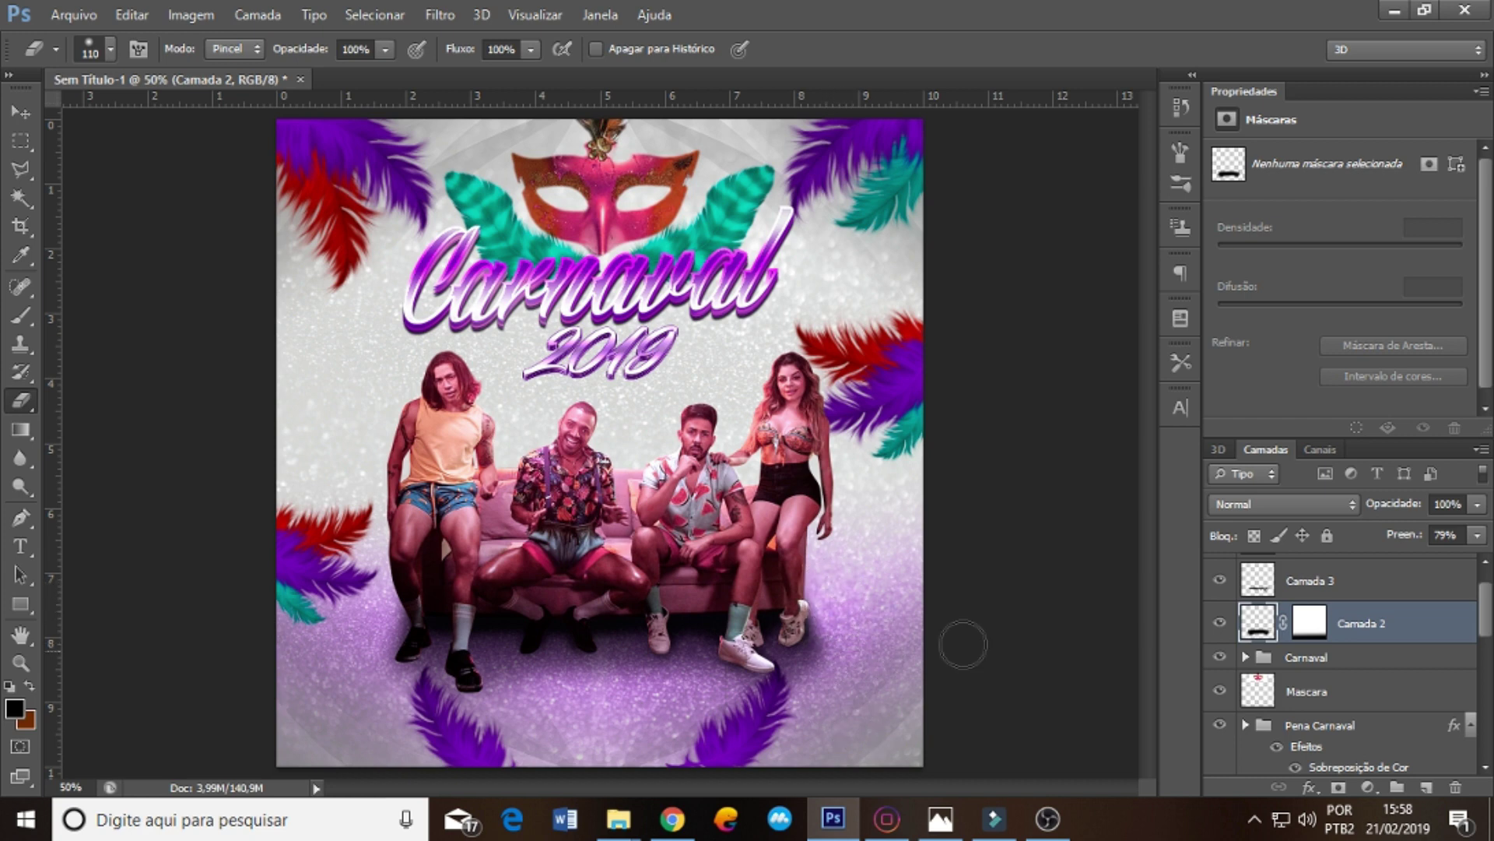
{"action": "left_click", "coordinate": [1439, 587]}
- Stamp the visible poster to a new layer and add a Color Lookup, trying 2Strip.look and other presets
{"action": "key", "text": "ctrl+shift+alt+e"}
{"action": "left_click", "coordinate": [1373, 784]}
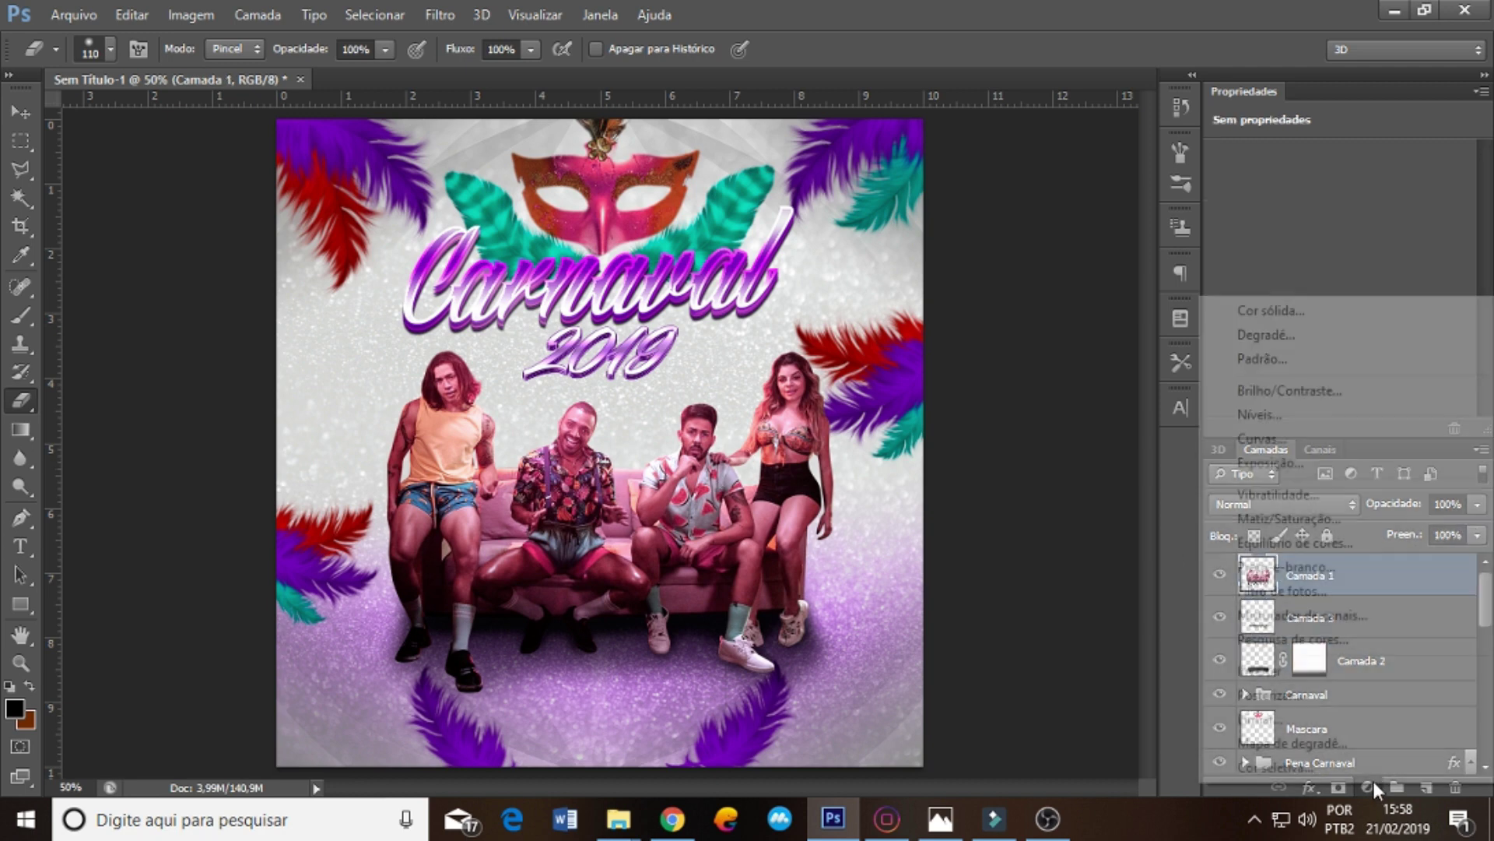
{"action": "left_click", "coordinate": [1341, 636]}
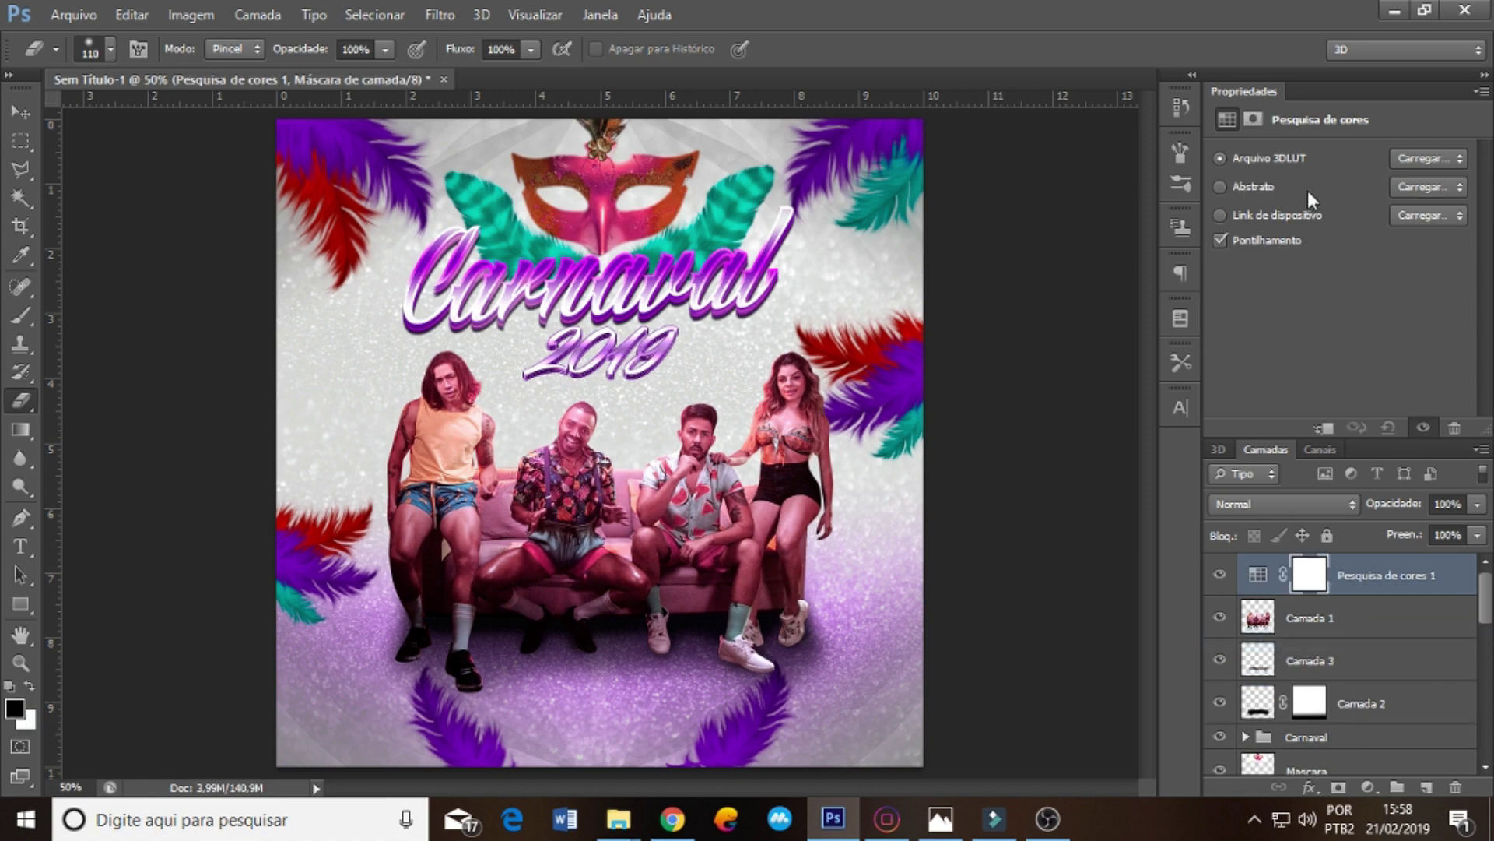
{"action": "left_click", "coordinate": [1428, 158]}
{"action": "left_click", "coordinate": [1370, 177]}
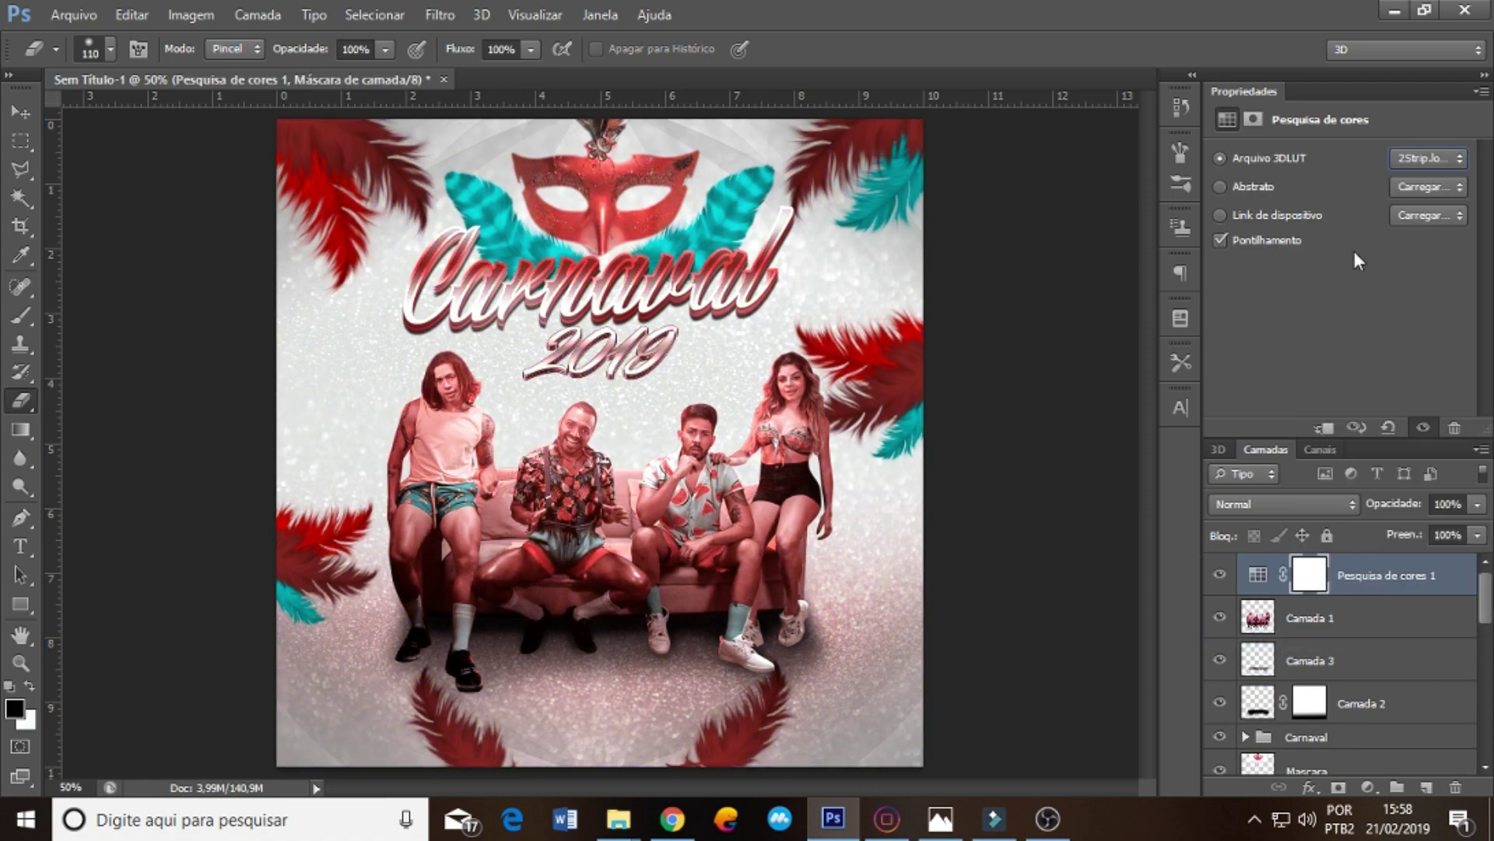
{"action": "key", "text": "Down"}
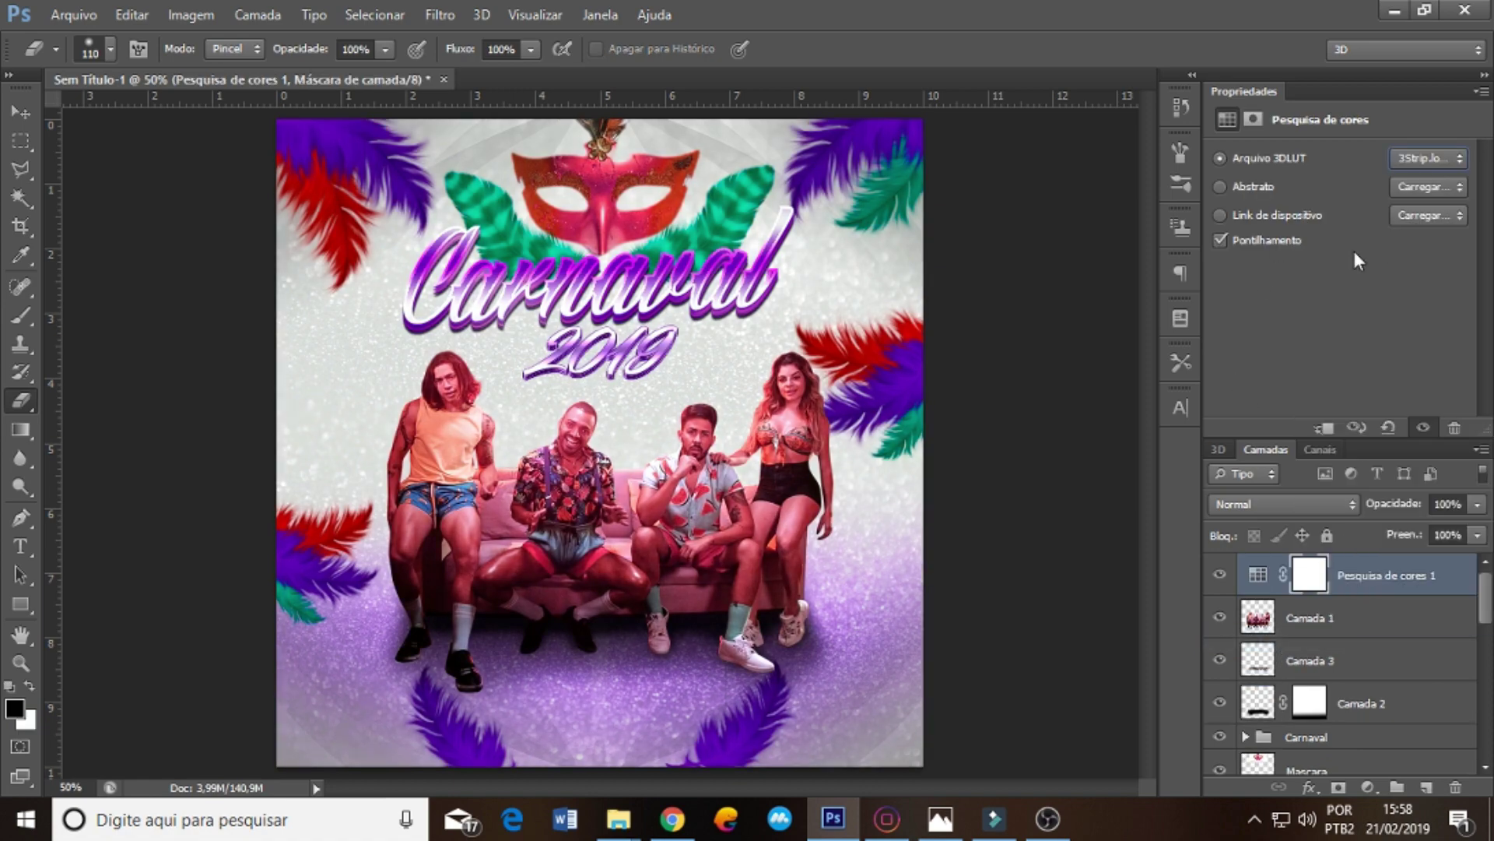
{"action": "key", "text": "Down"}
{"action": "key", "text": "Down"}
{"action": "key", "text": "Down"}
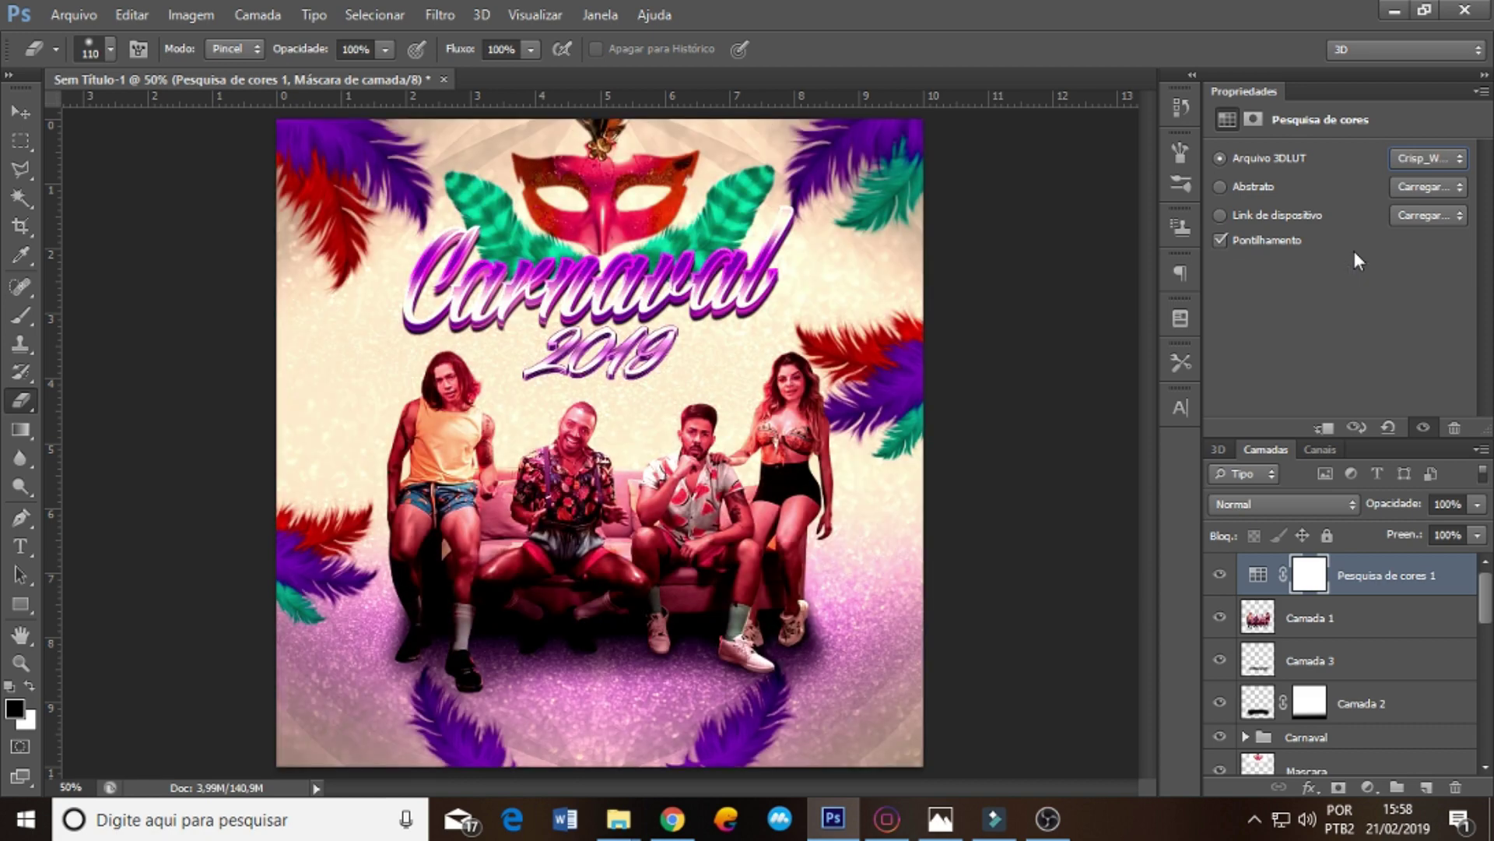
{"action": "key", "text": "Down"}
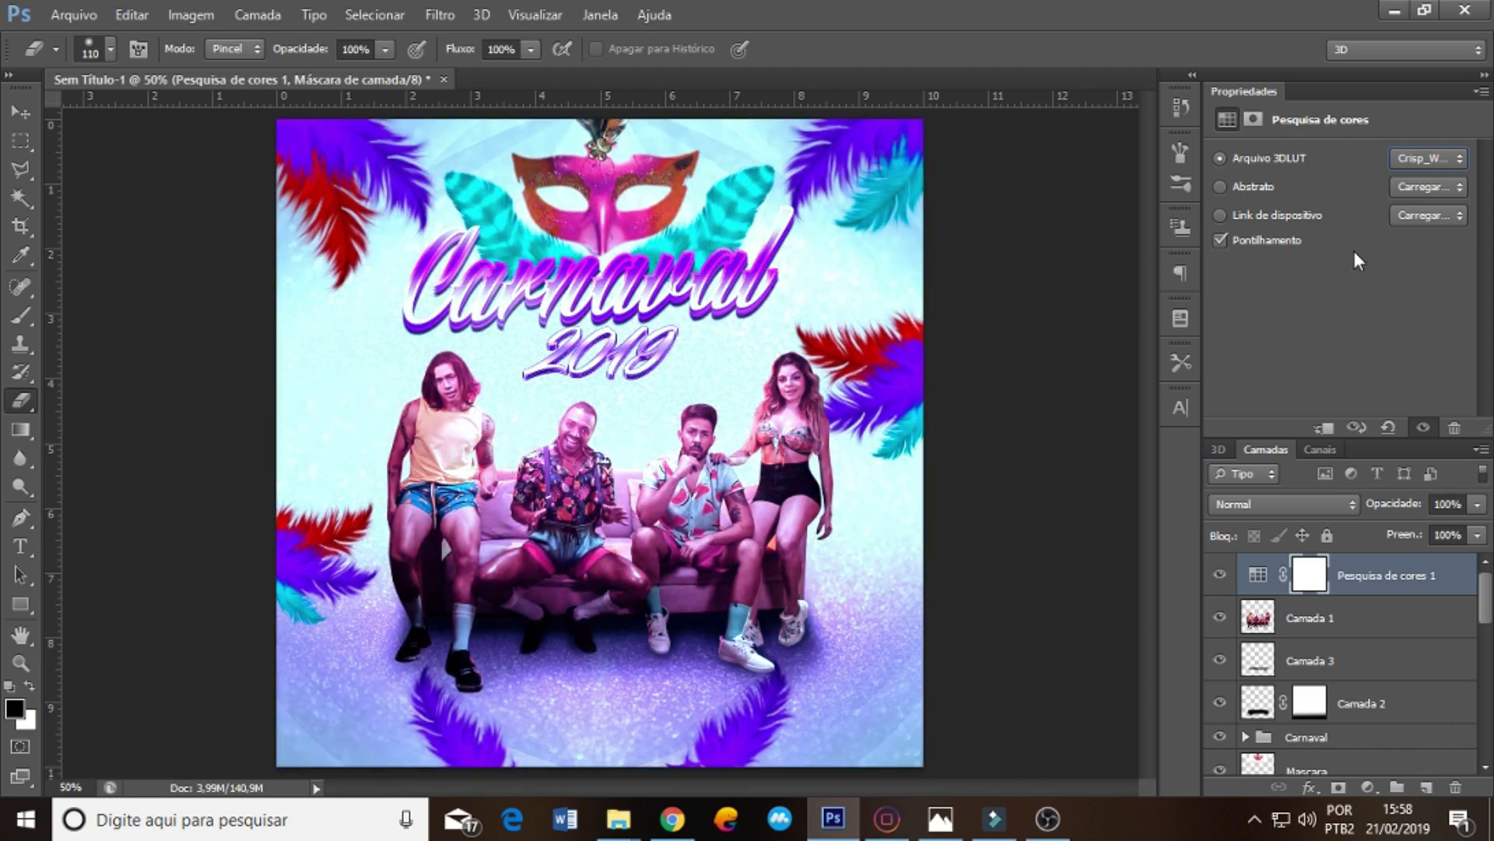
{"action": "key", "text": "Down"}
{"action": "key", "text": "Down"}
{"action": "key", "text": "Down"}
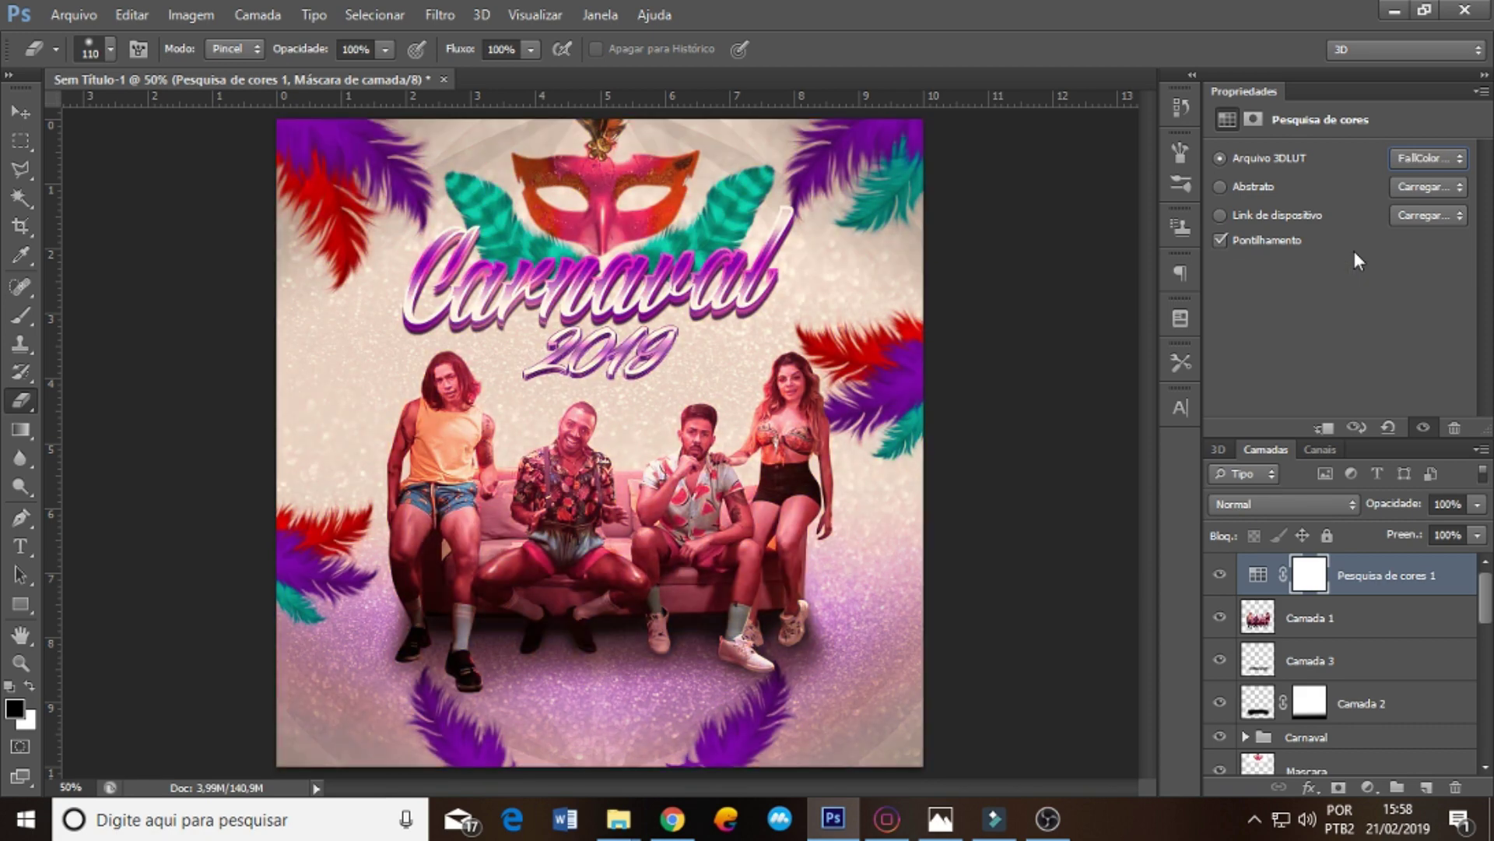
- Compare more 3DLUT presets and settle on Soft_Warming for a subtle pinkish grade
{"action": "left_click", "coordinate": [1237, 576]}
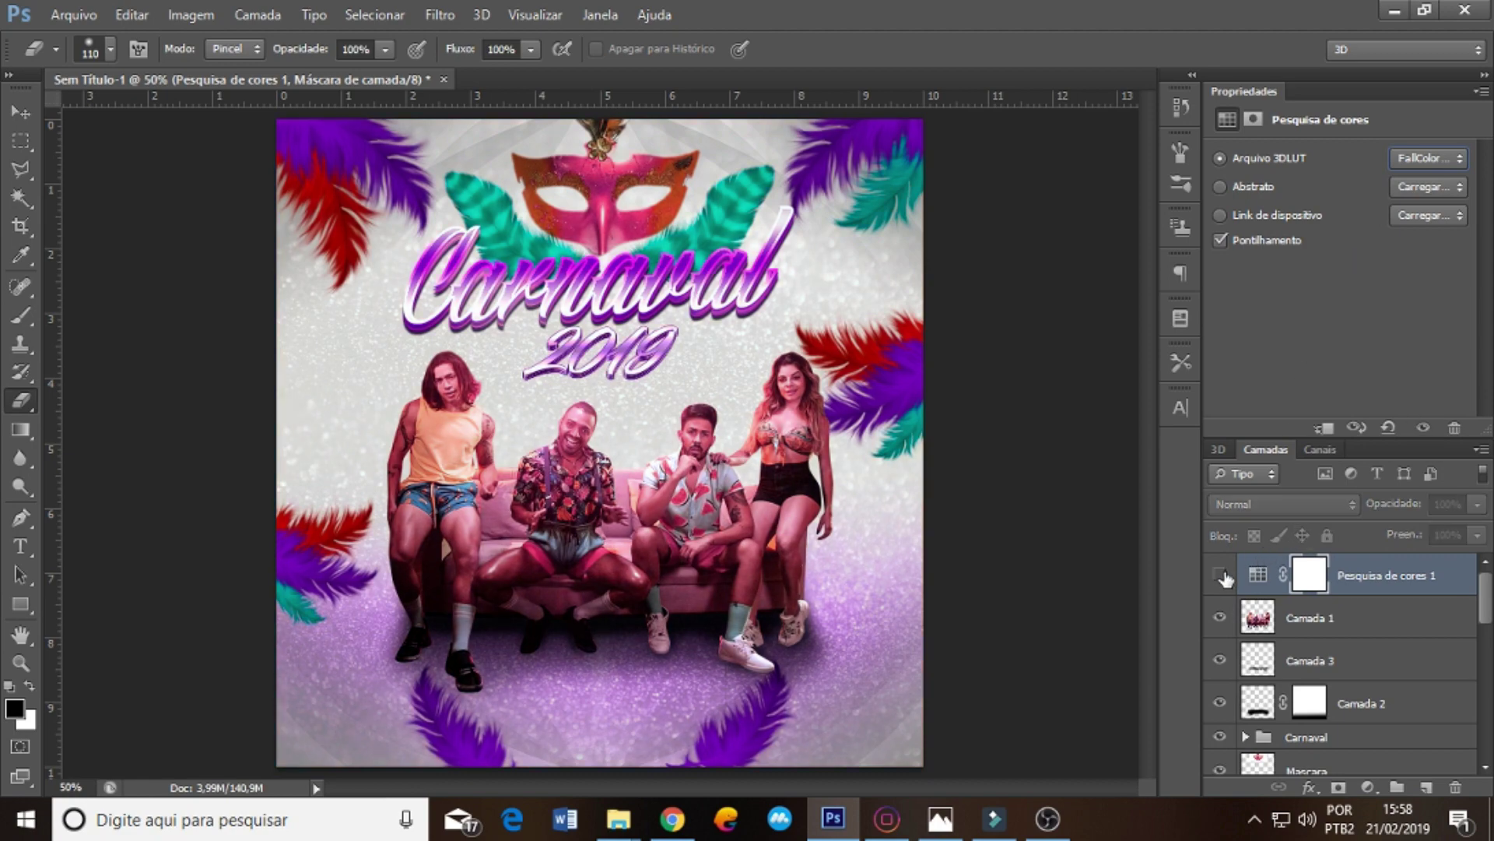
{"action": "left_click", "coordinate": [1230, 578]}
{"action": "left_click", "coordinate": [1415, 162]}
{"action": "left_click", "coordinate": [1370, 424]}
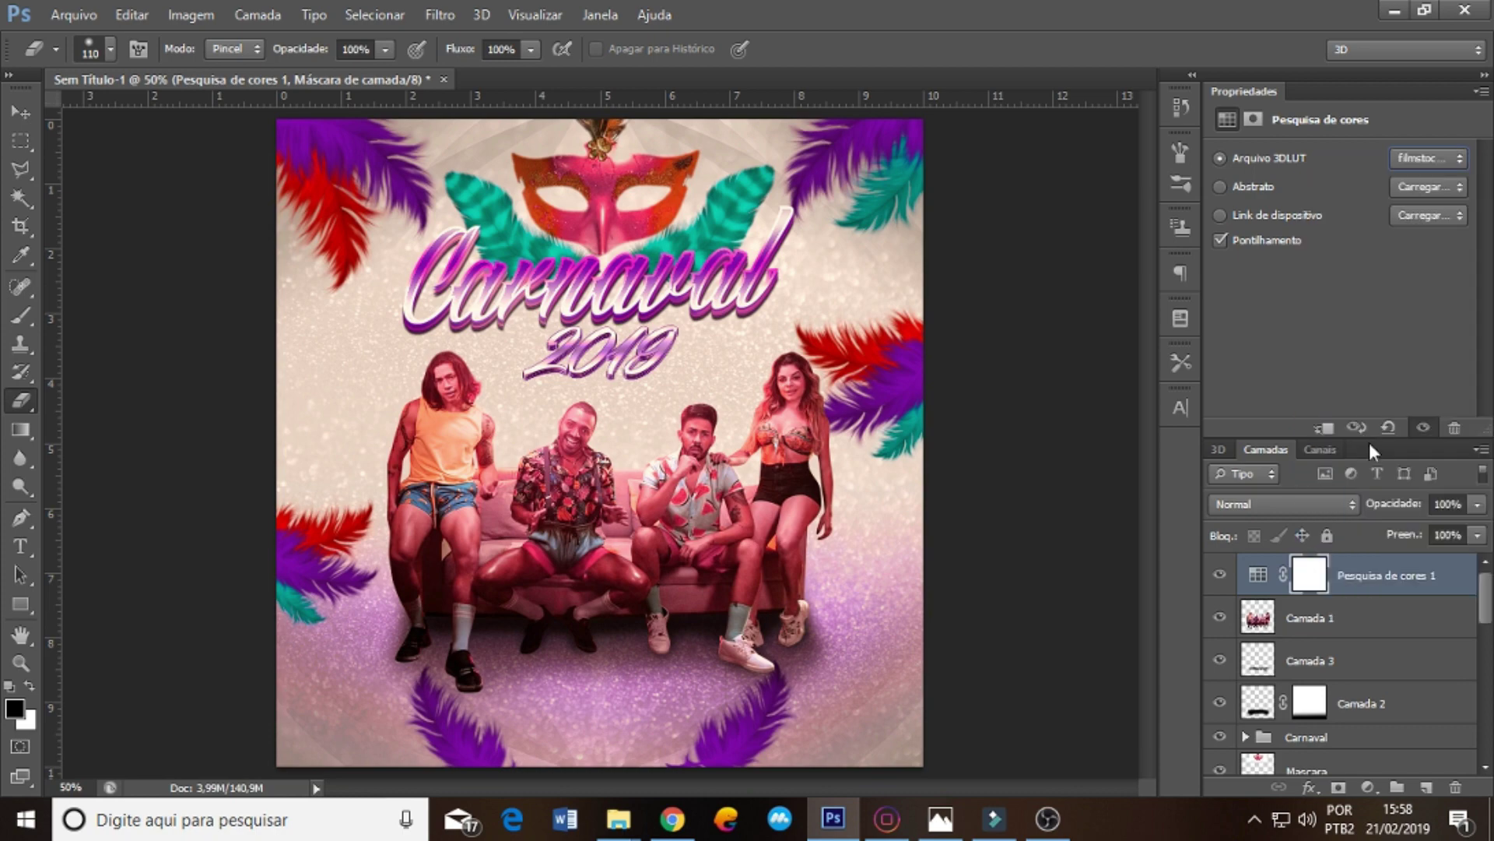
{"action": "key", "text": "Down"}
{"action": "key", "text": "Down"}
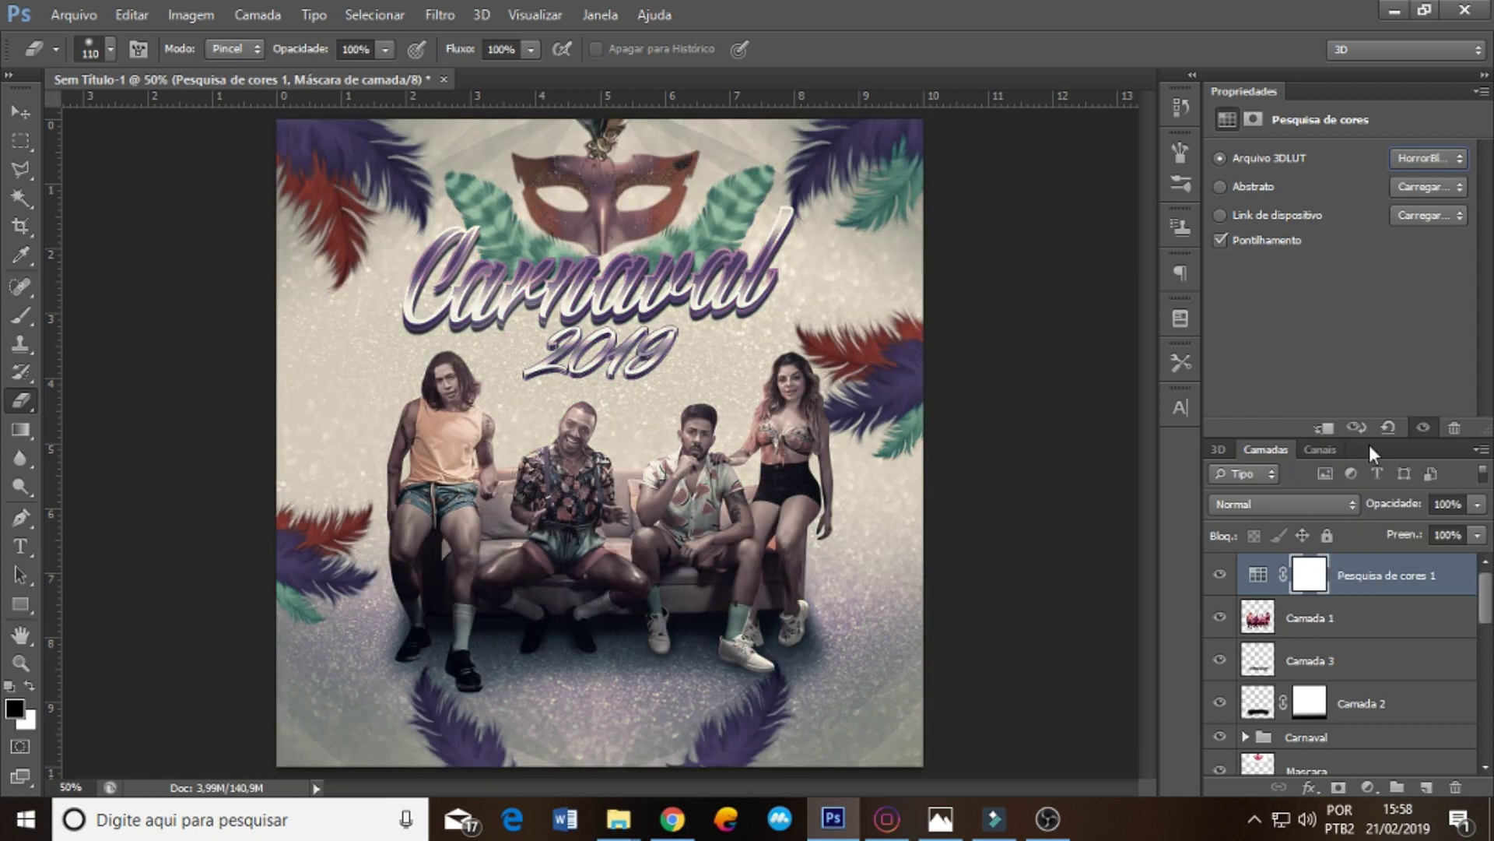
{"action": "key", "text": "Down"}
{"action": "key", "text": "Down"}
{"action": "key", "text": "Down"}
{"action": "key", "text": "Down"}
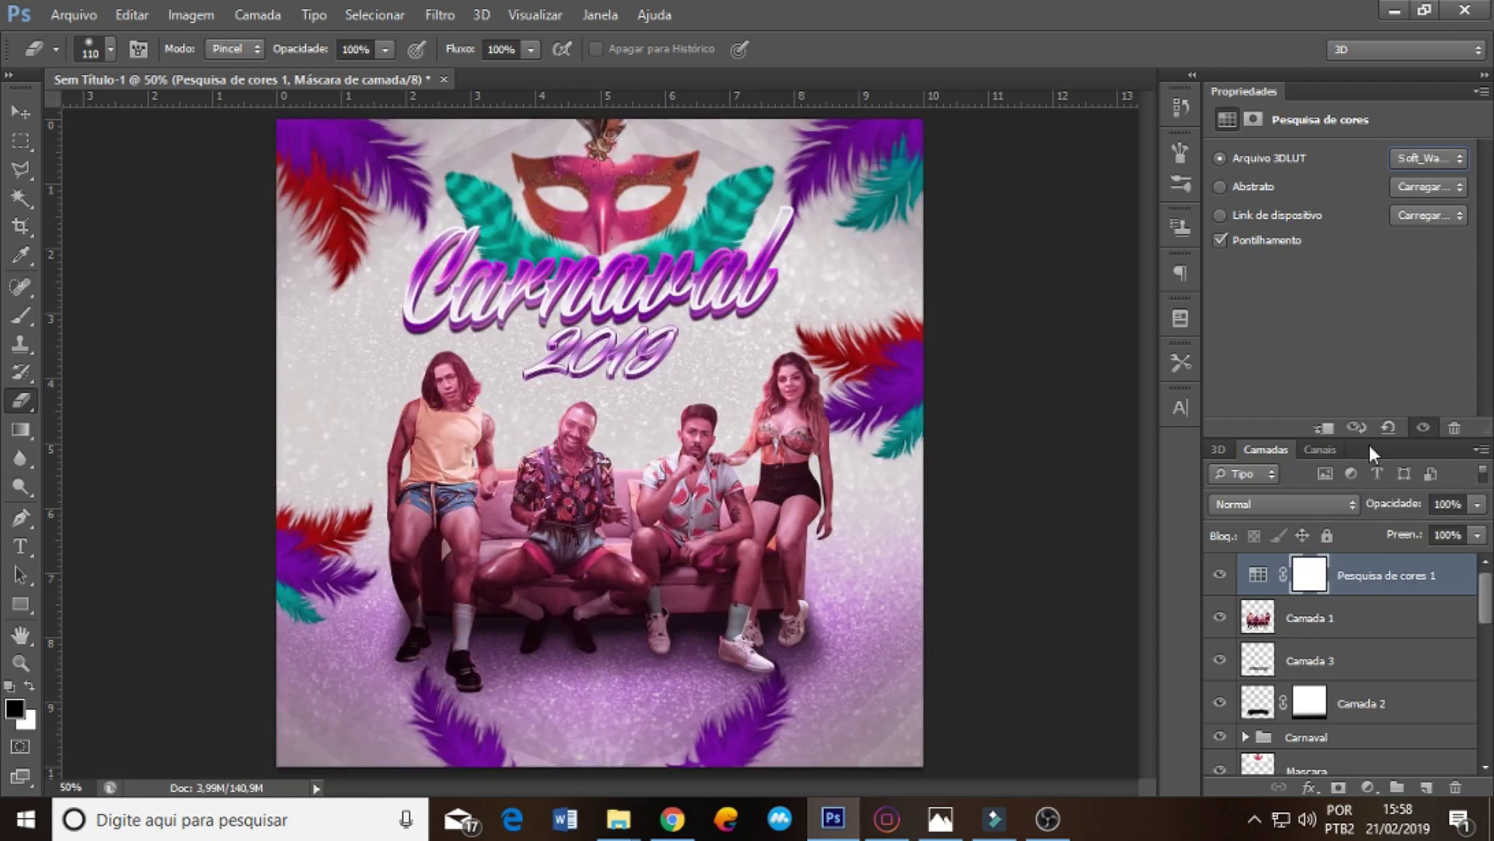
{"action": "key", "text": "Down"}
{"action": "key", "text": "Up"}
{"action": "left_click", "coordinate": [1220, 574]}
{"action": "left_click", "coordinate": [1416, 585]}
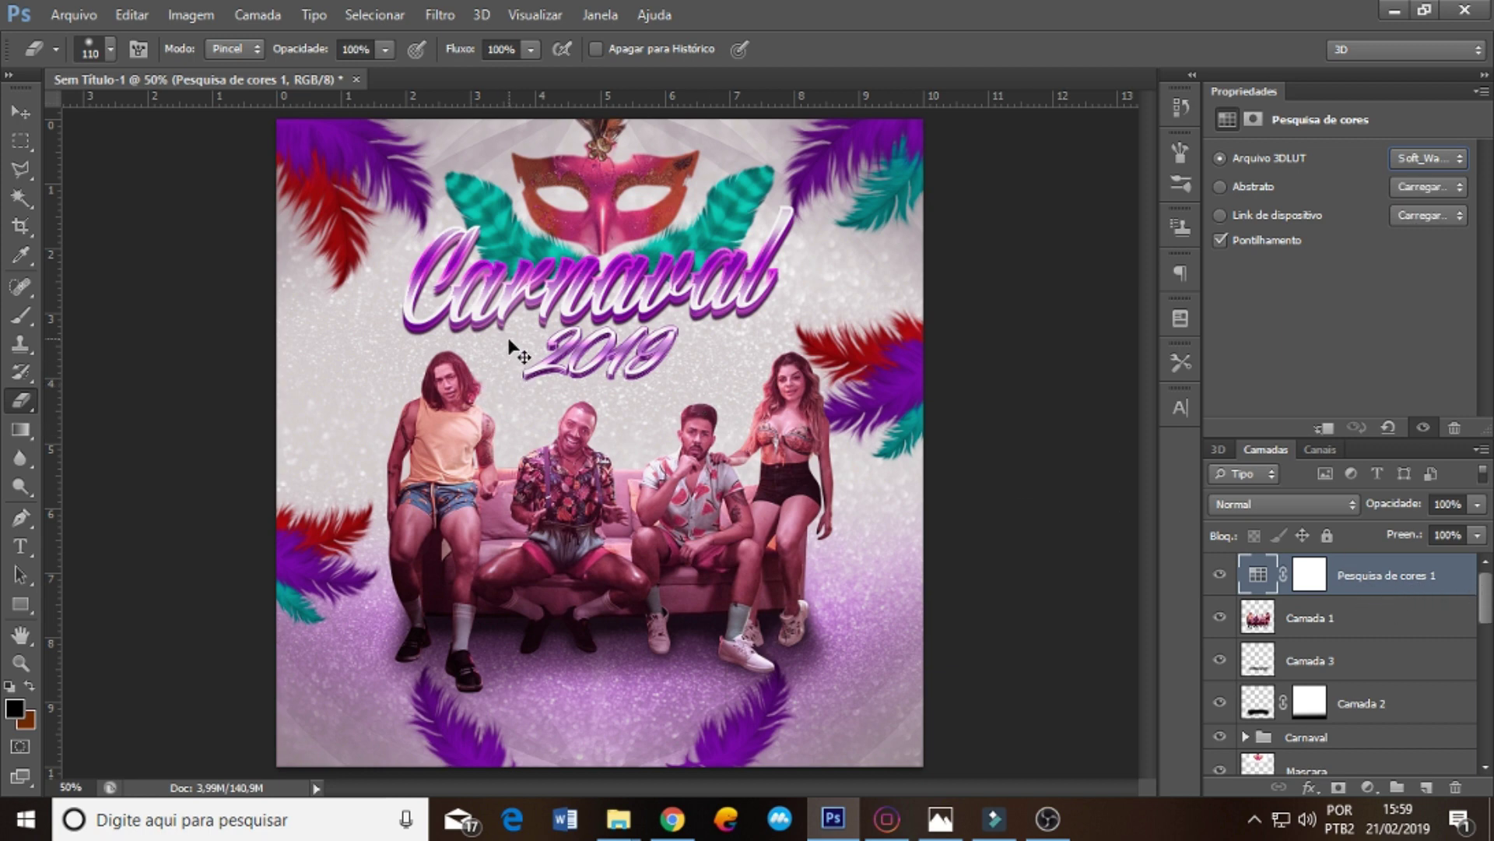
{"action": "key", "text": "ctrl+shift+n"}
- Create new layer Camada 4 with foreground colour #601298 and a 123 px brush
{"action": "key", "text": "Return"}
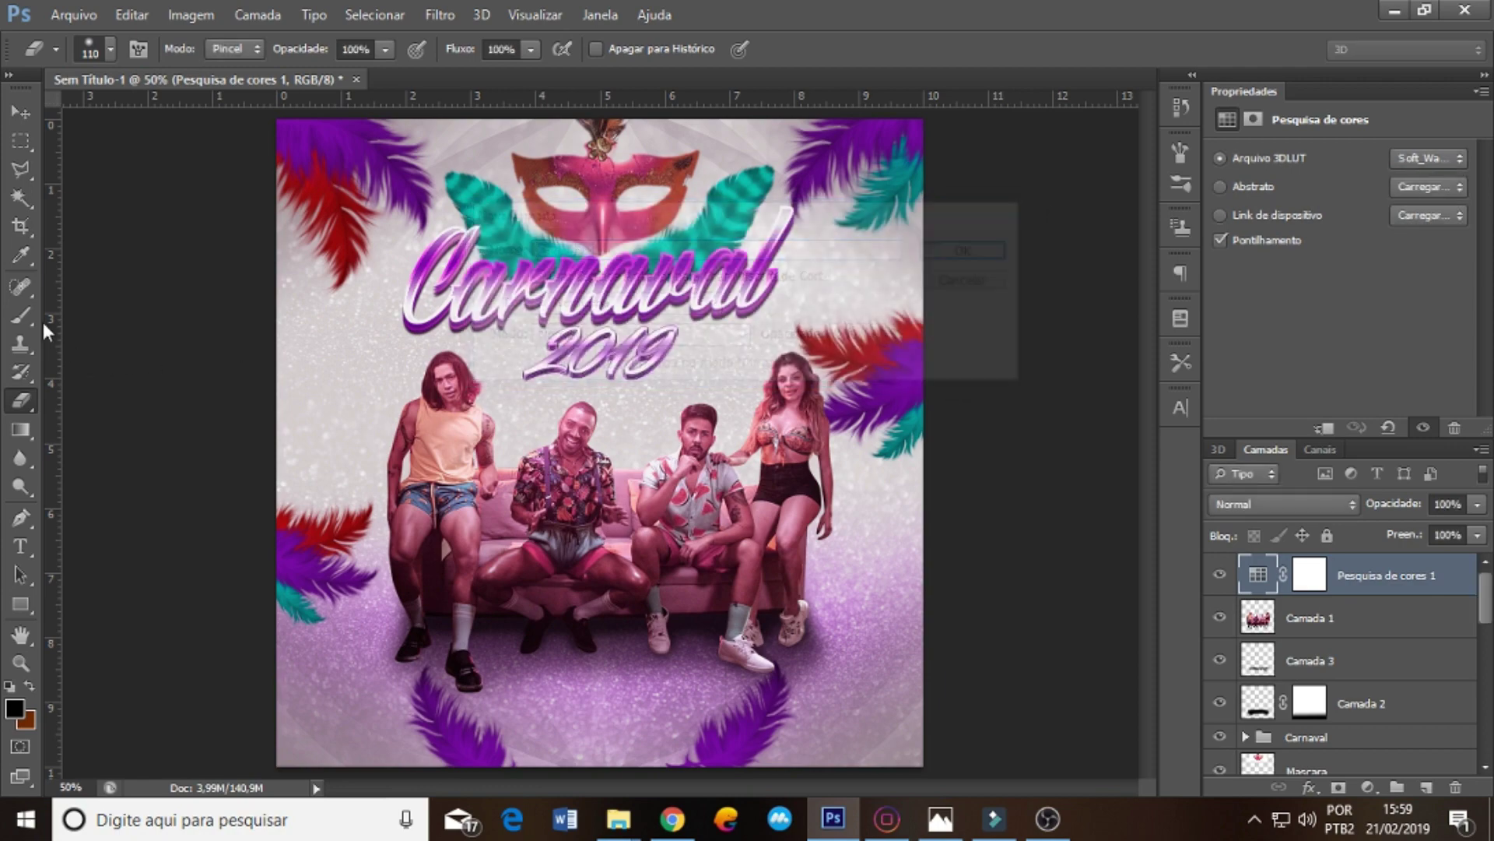
{"action": "left_click", "coordinate": [21, 316]}
{"action": "left_click", "coordinate": [14, 709]}
{"action": "type", "text": "601298"}
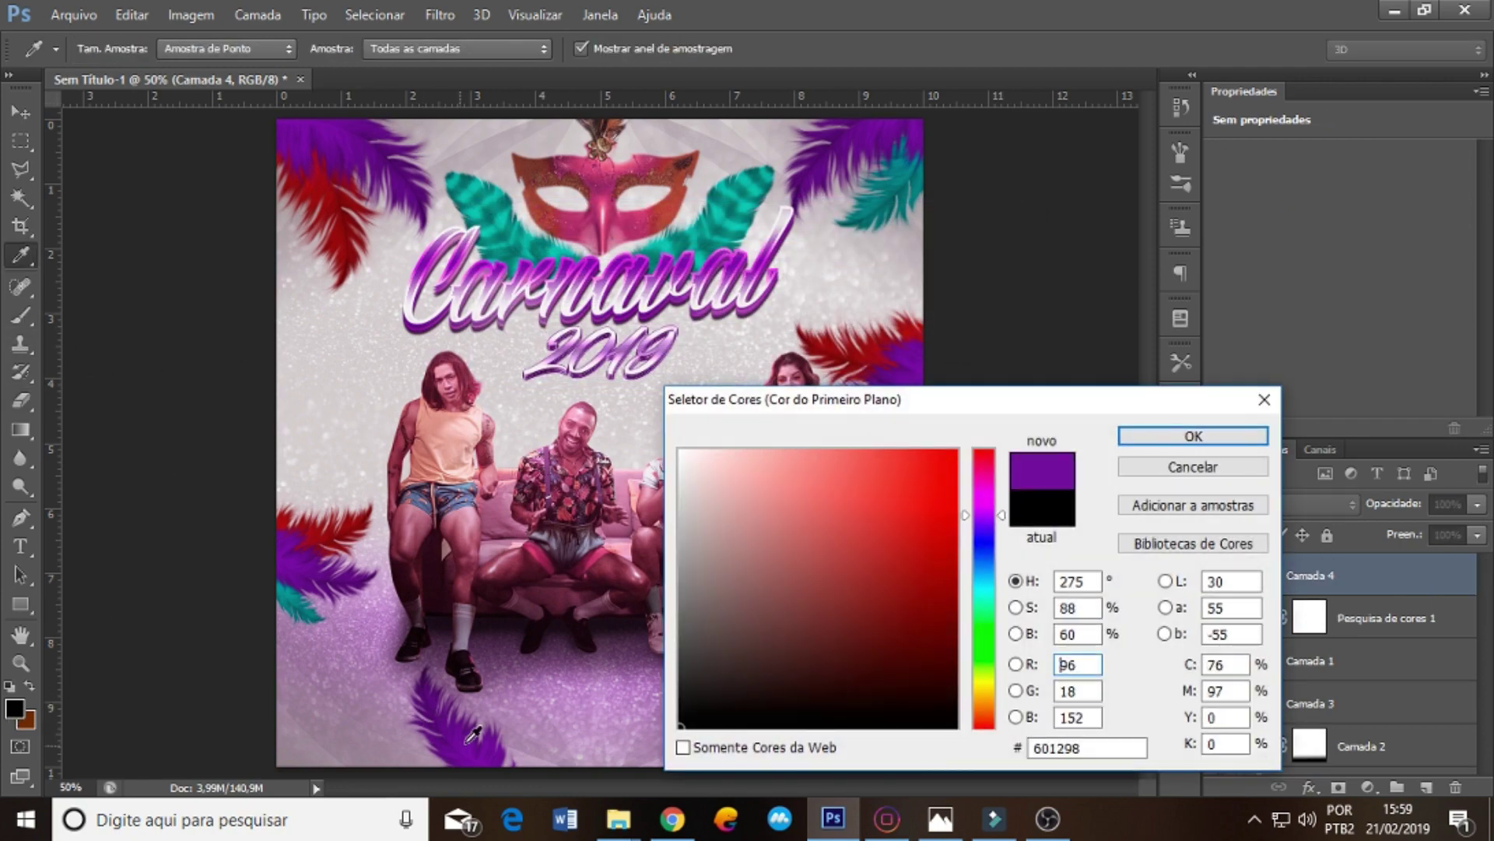
{"action": "left_click", "coordinate": [1157, 434]}
{"action": "left_click", "coordinate": [110, 48]}
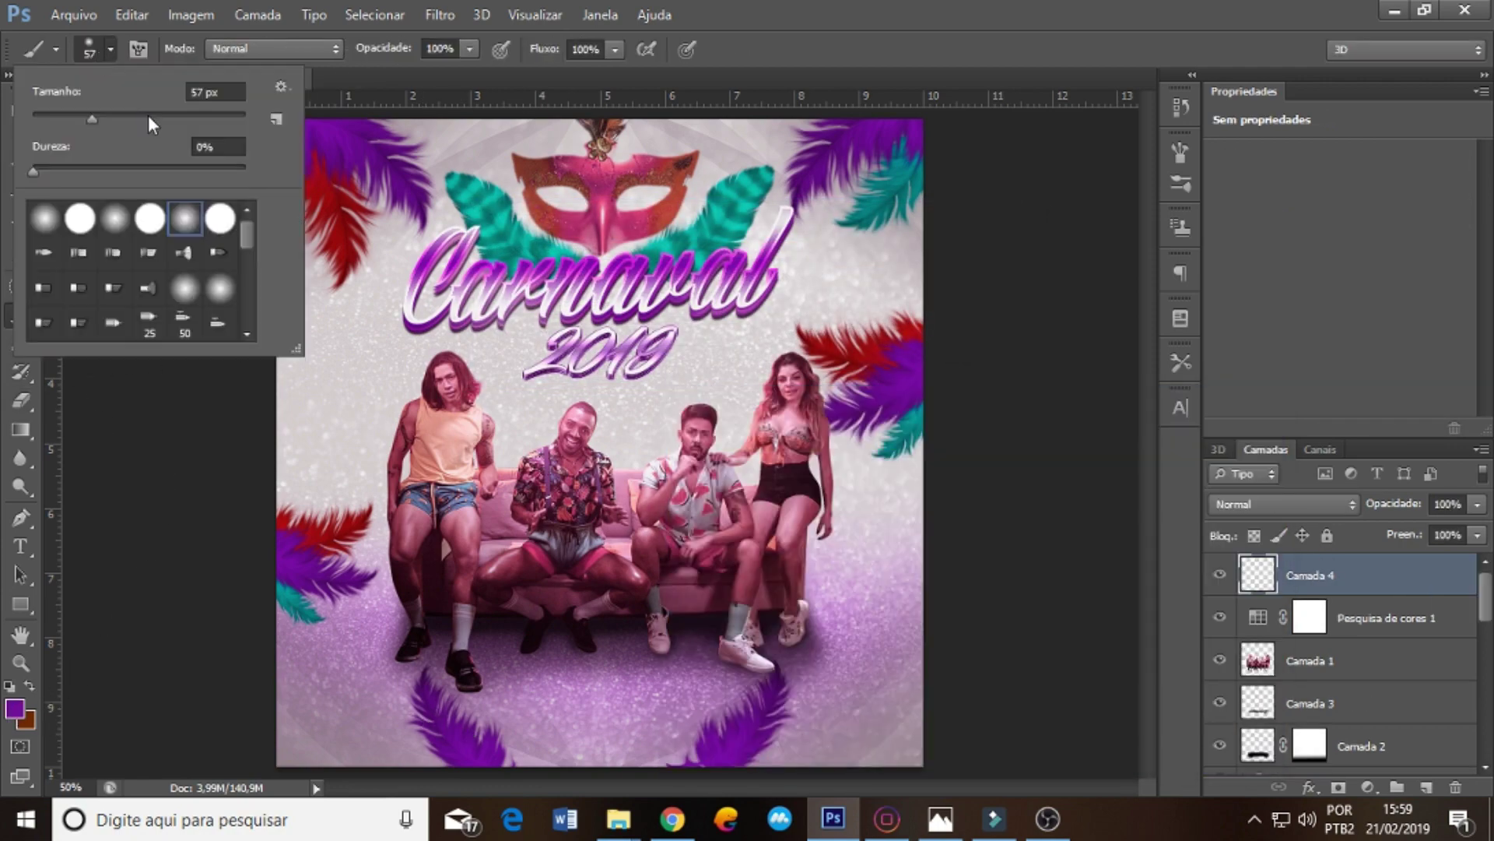
{"action": "left_click_drag", "start_coordinate": [148, 115], "coordinate": [167, 115]}
{"action": "left_click", "coordinate": [153, 511]}
- Paint two diagonal purple beams in Linear Dodge (Add) and move them down over the band
{"action": "left_click_drag", "start_coordinate": [512, 414], "coordinate": [257, 228]}
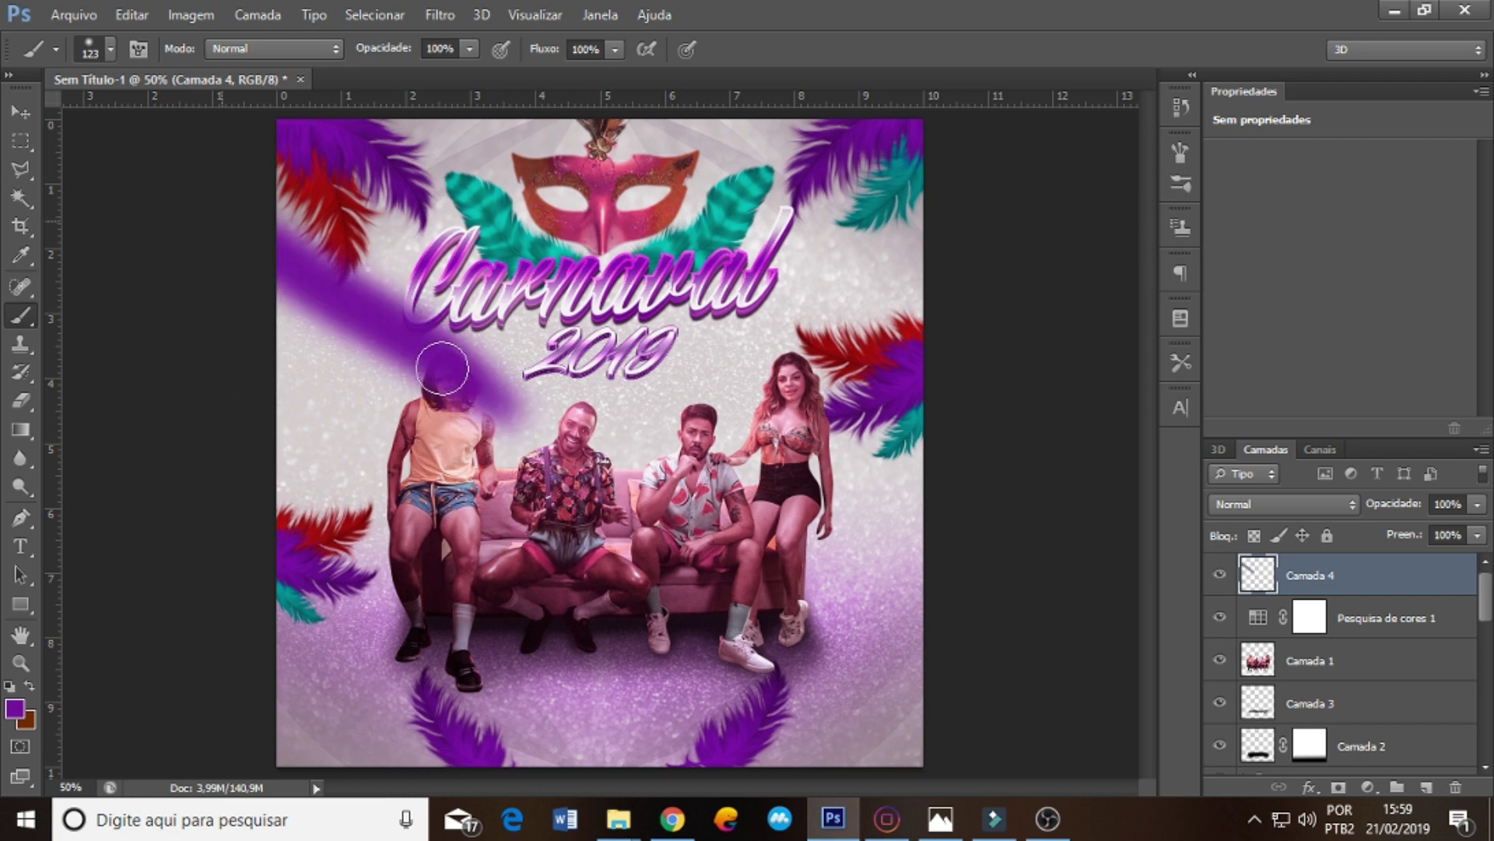
{"action": "left_click_drag", "start_coordinate": [938, 257], "coordinate": [724, 405]}
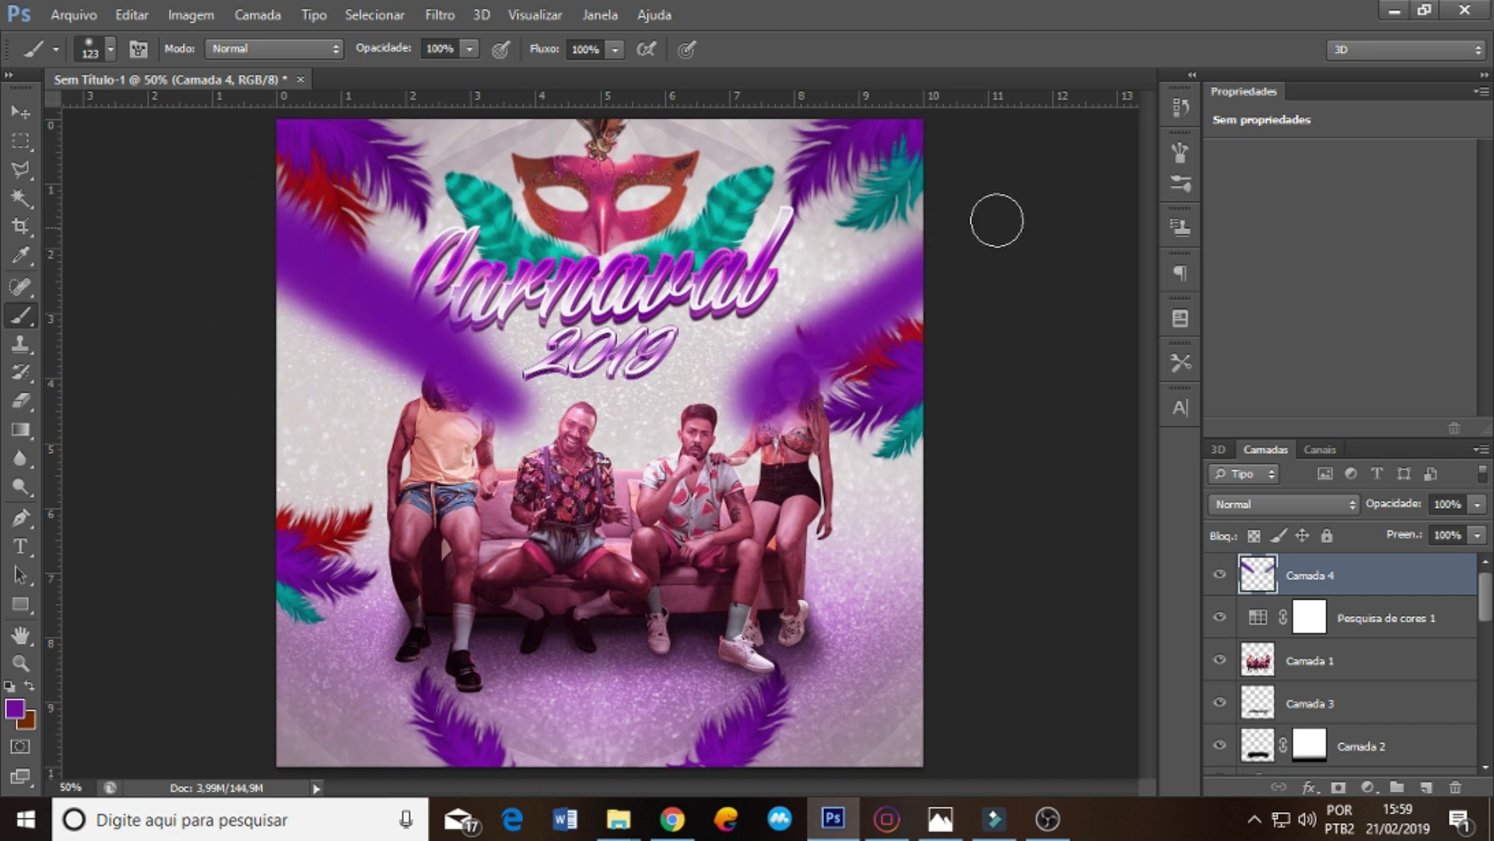
{"action": "left_click", "coordinate": [1283, 503]}
{"action": "left_click", "coordinate": [1323, 227]}
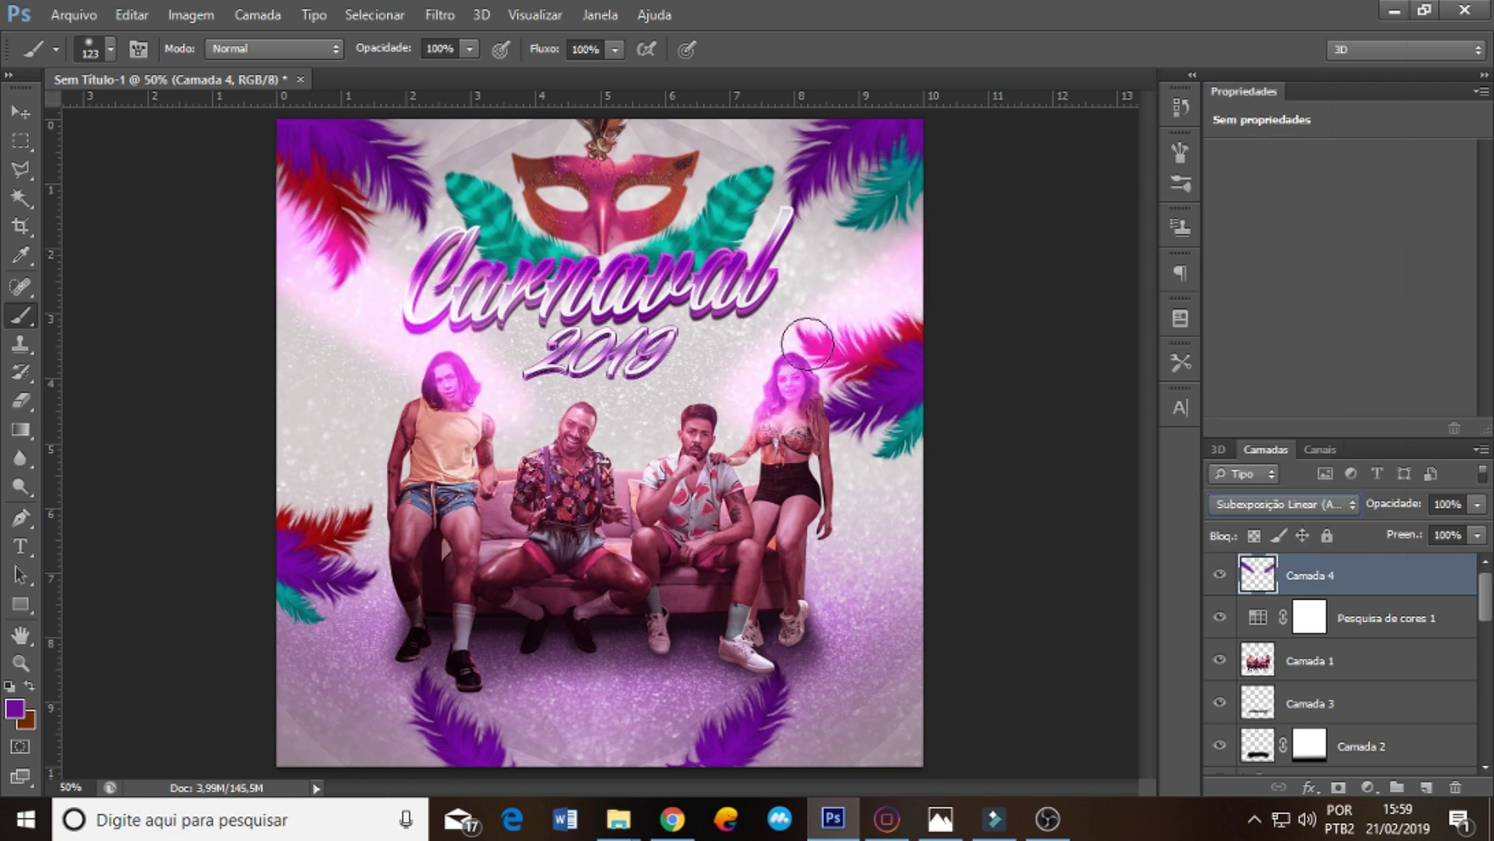
{"action": "left_click_drag", "start_coordinate": [825, 302], "coordinate": [831, 481]}
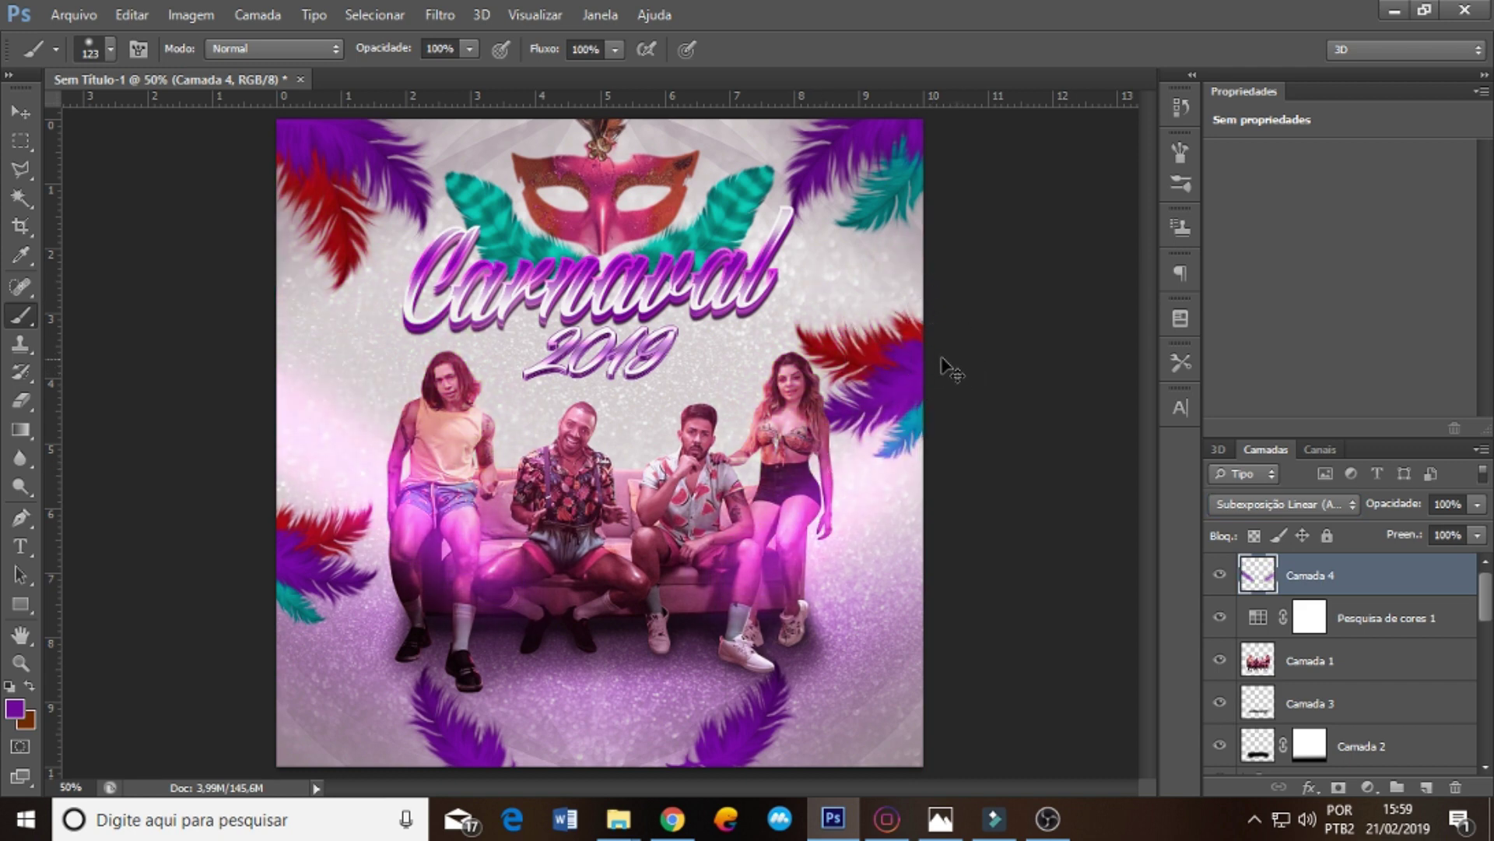
- Paint purple over the carnival mask on new layer 'Camada 5' set to Linear Dodge (Add)
{"action": "key", "text": "ctrl+shift+n"}
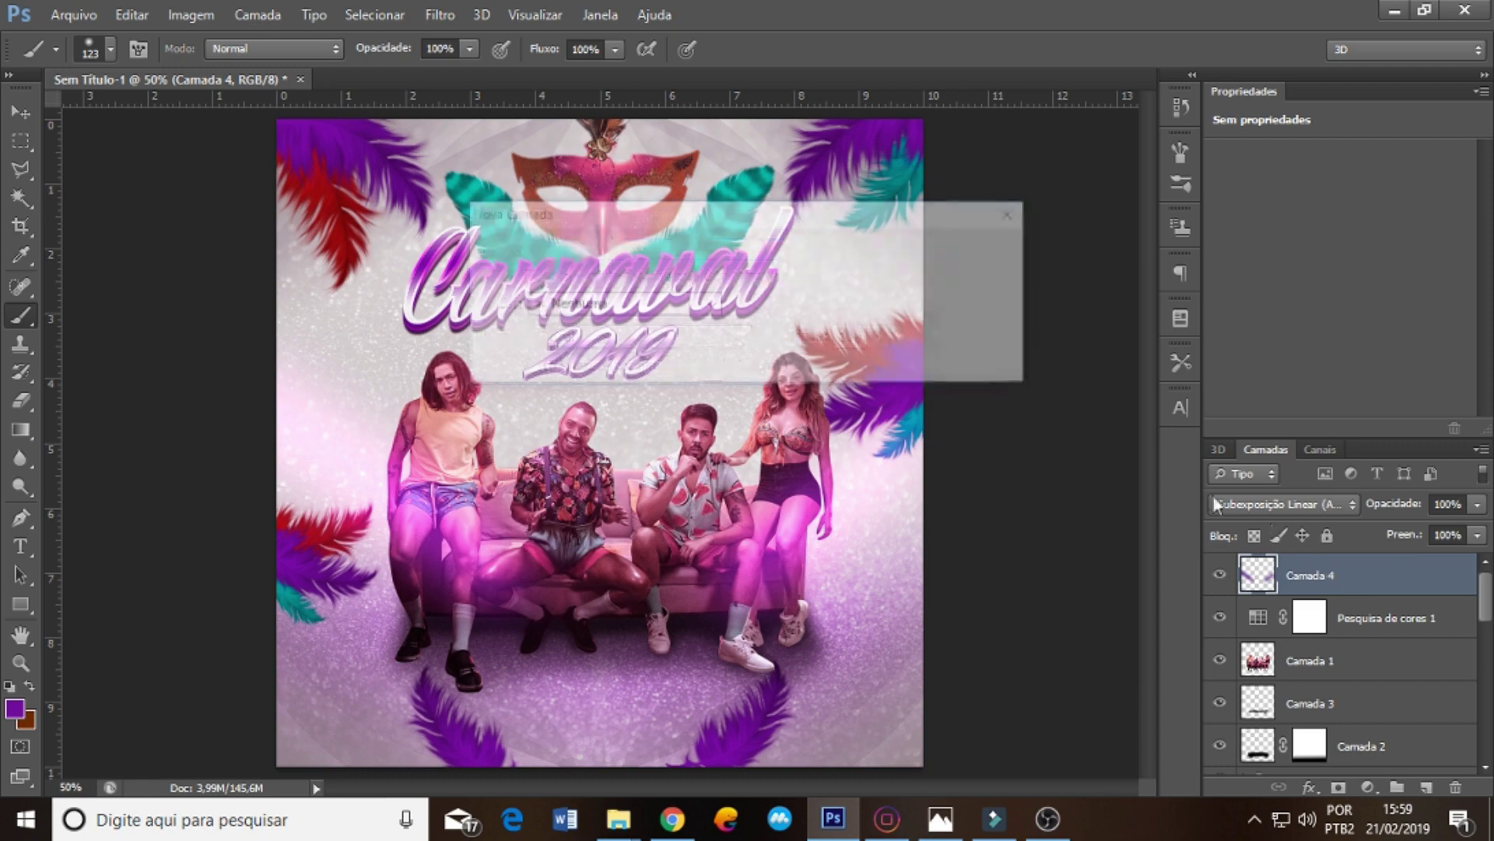
{"action": "key", "text": "Return"}
{"action": "left_click_drag", "start_coordinate": [498, 159], "coordinate": [625, 214]}
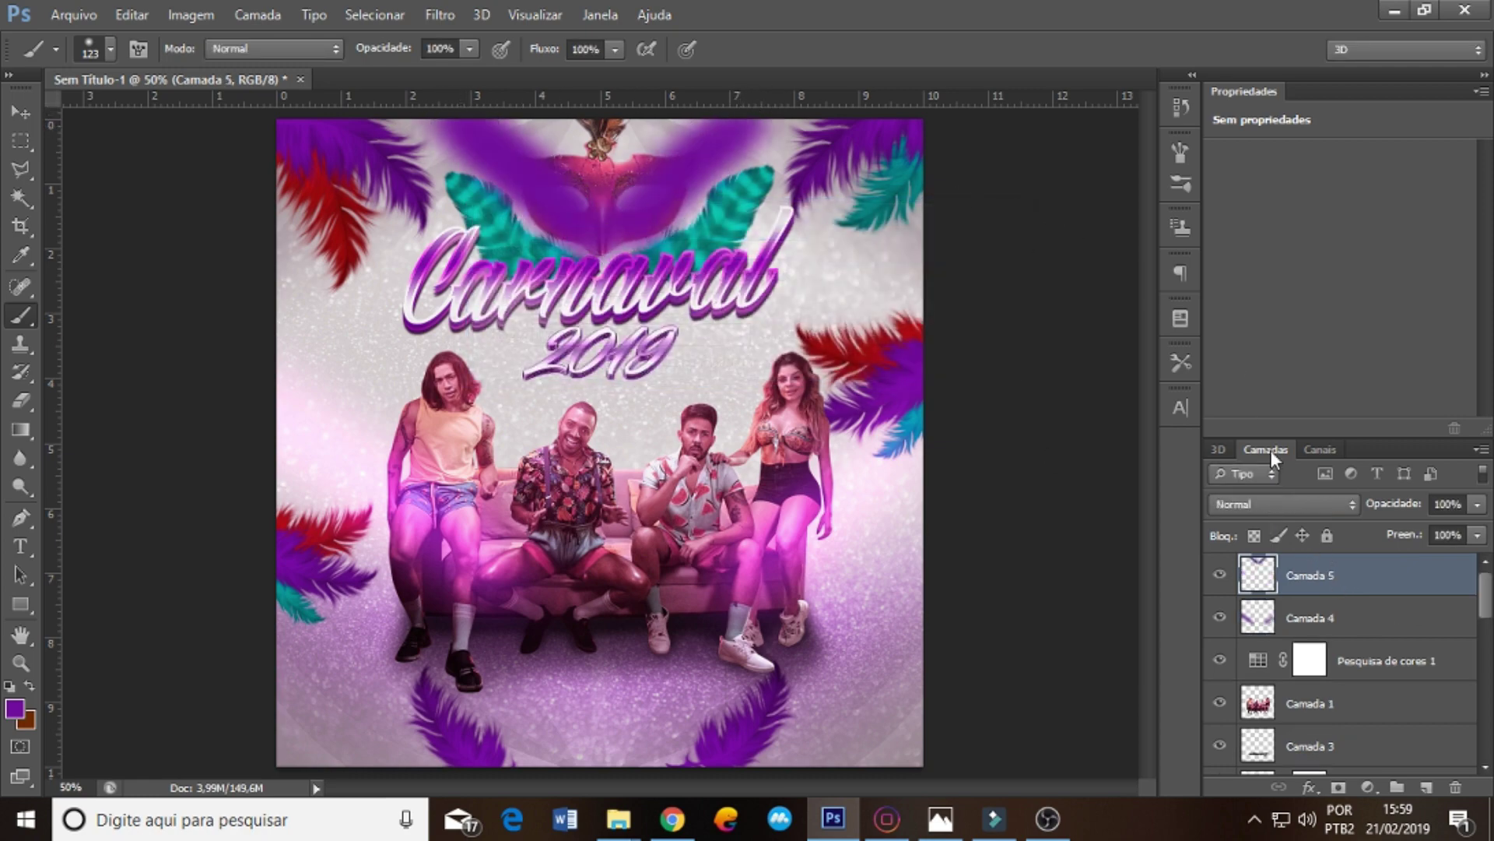
{"action": "left_click", "coordinate": [1285, 504]}
{"action": "left_click", "coordinate": [1343, 264]}
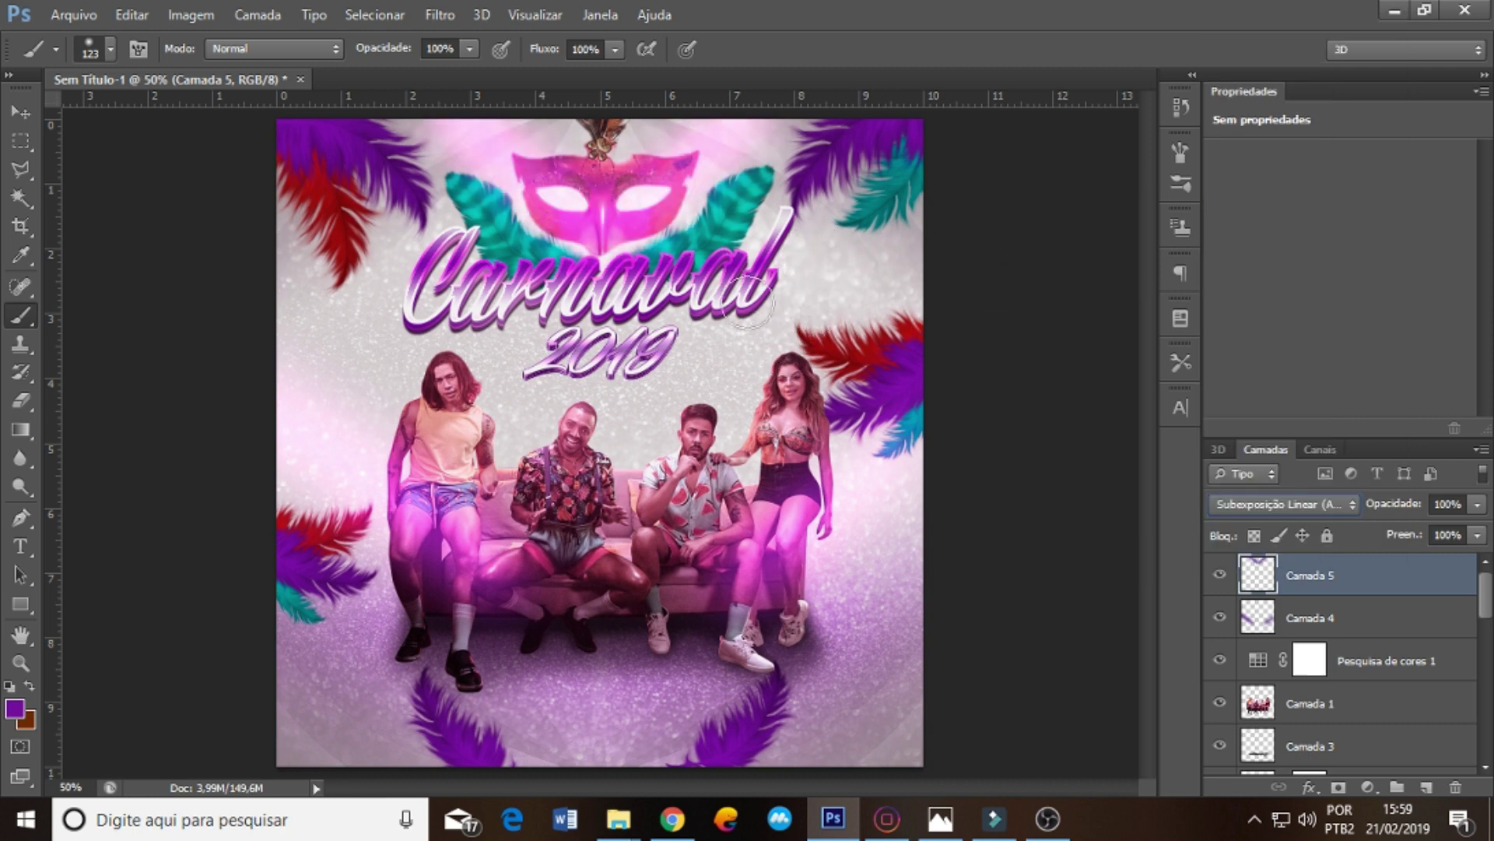
- Add an empty layer 'Camada 6' above Agrupar 2 inside the Carnaval group
{"action": "scroll", "coordinate": [1440, 622], "scroll_direction": "down", "scroll_amount": 5}
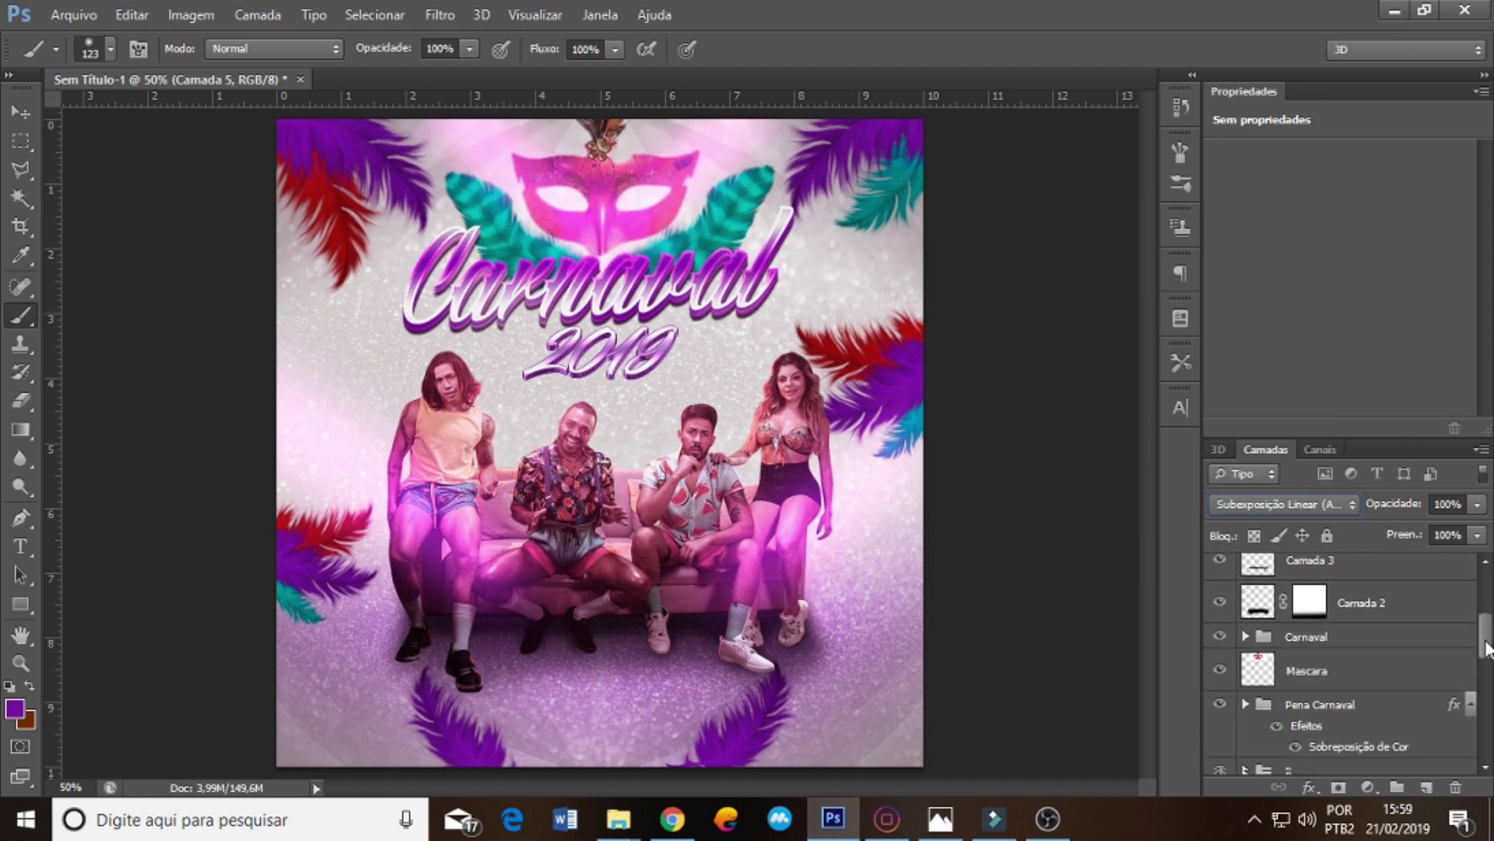
{"action": "left_click", "coordinate": [1315, 658]}
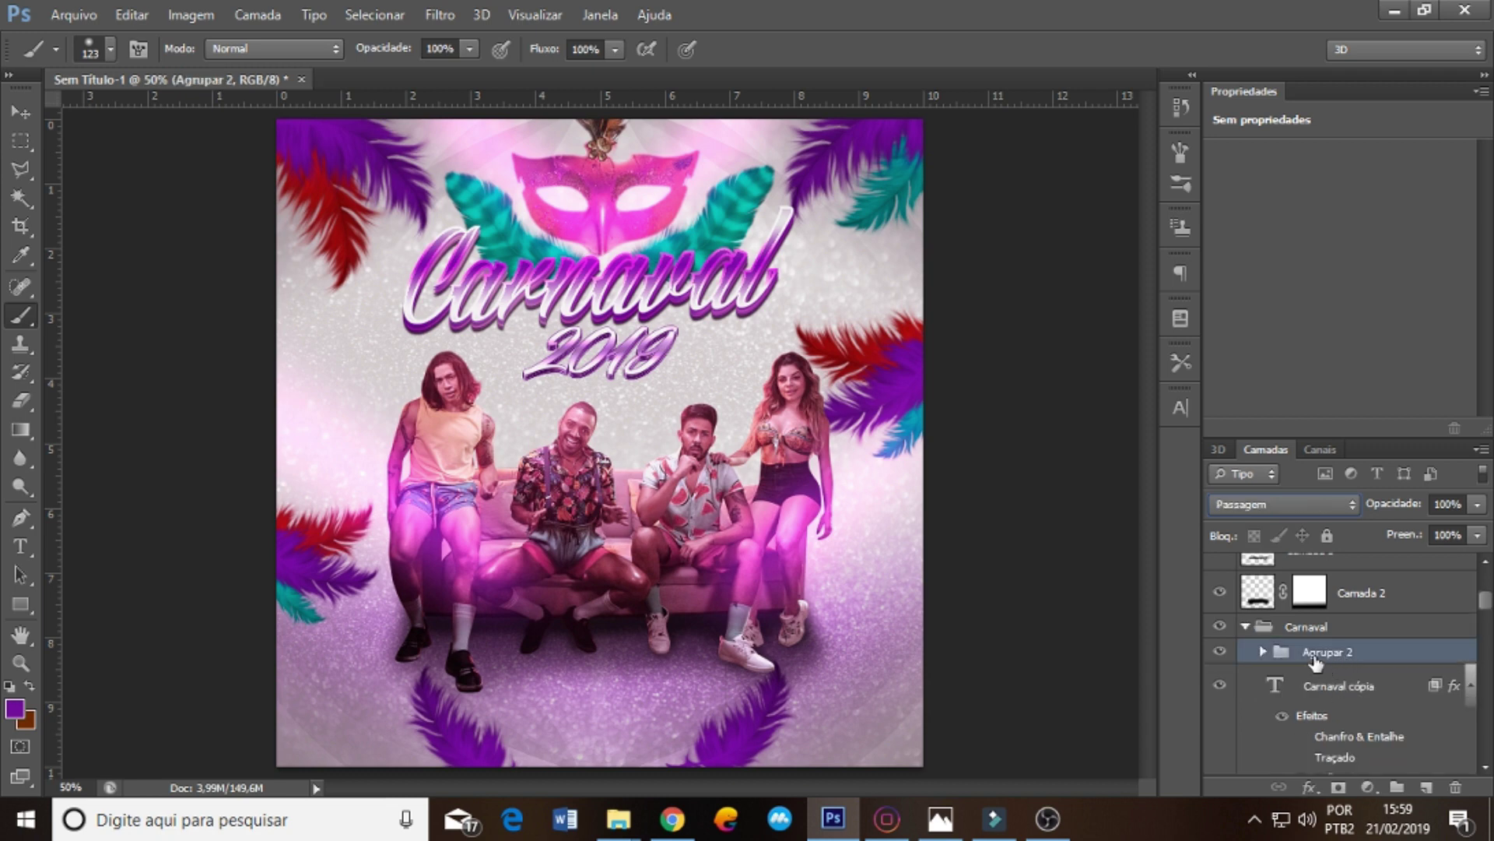
{"action": "key", "text": "ctrl+shift+n"}
{"action": "key", "text": "Return"}
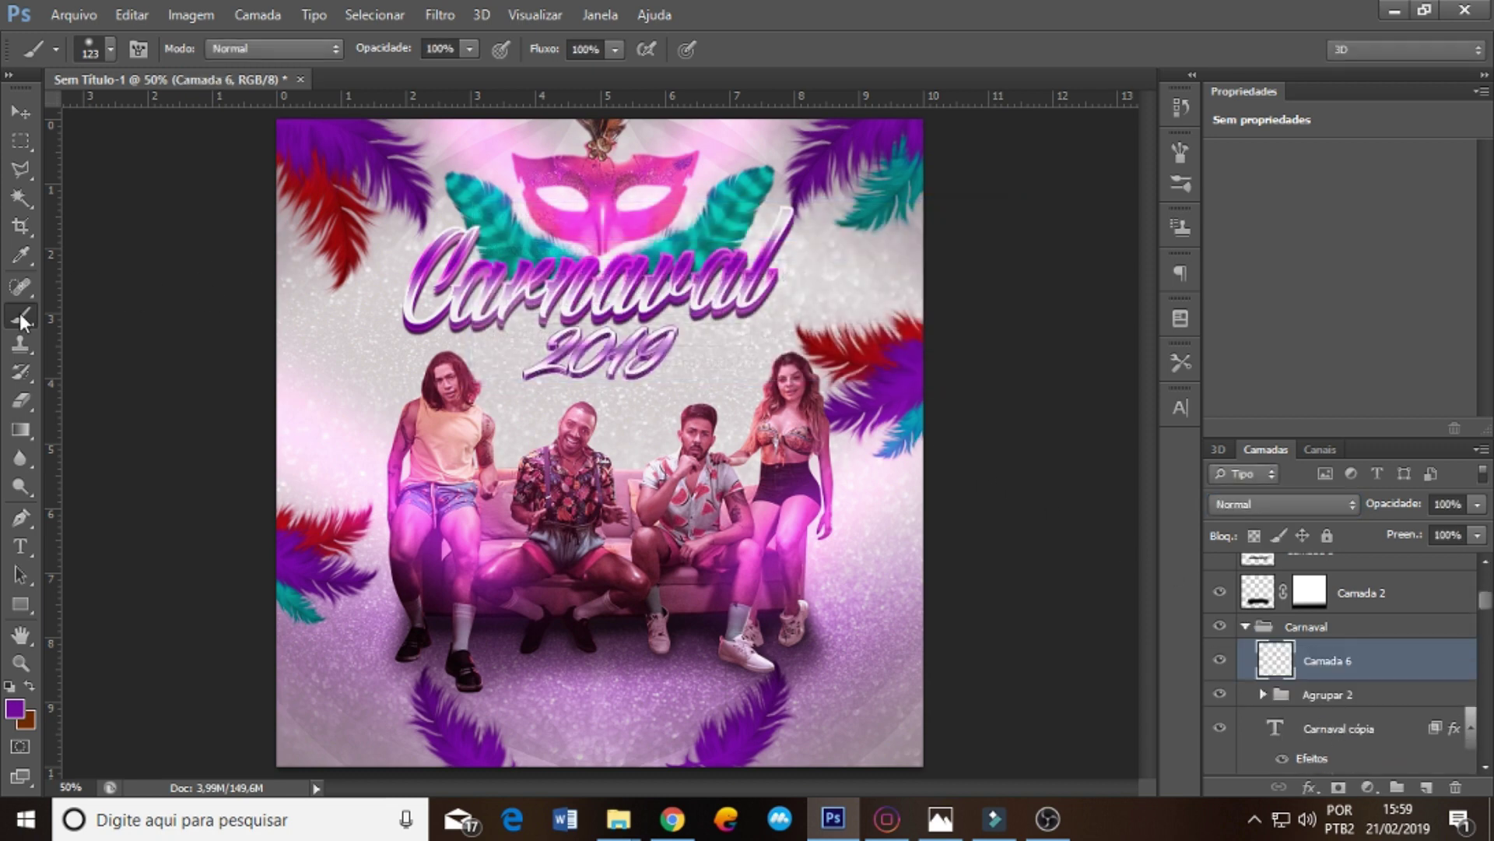
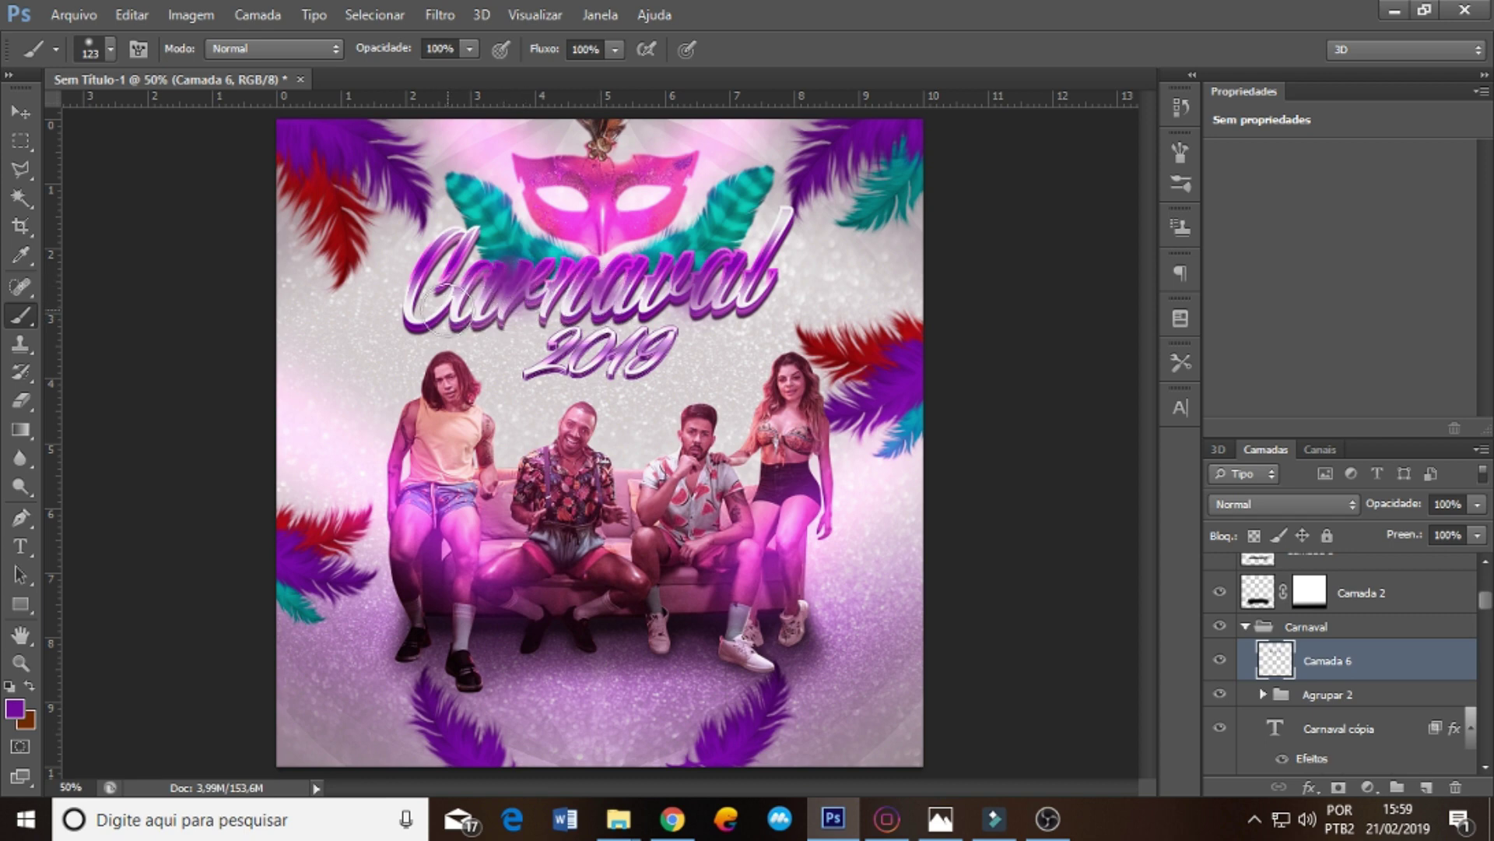
- Set Camada 6 to Subexposição Linear (Adicionar) and paint a faint stroke near the 2019 title
{"action": "left_click", "coordinate": [1276, 505]}
{"action": "left_click", "coordinate": [1308, 229]}
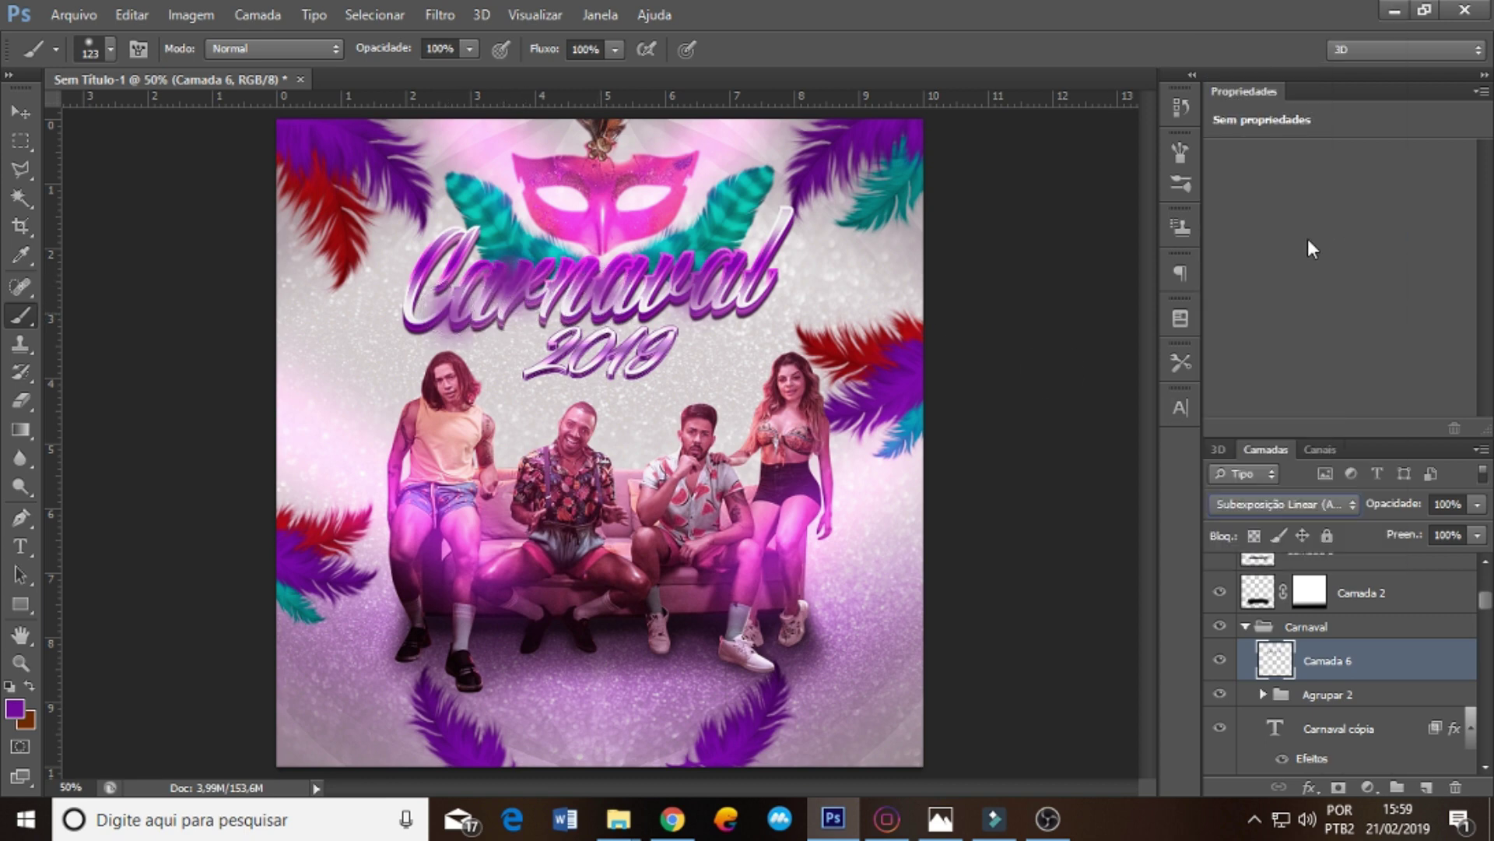
{"action": "left_click_drag", "start_coordinate": [613, 348], "coordinate": [654, 404]}
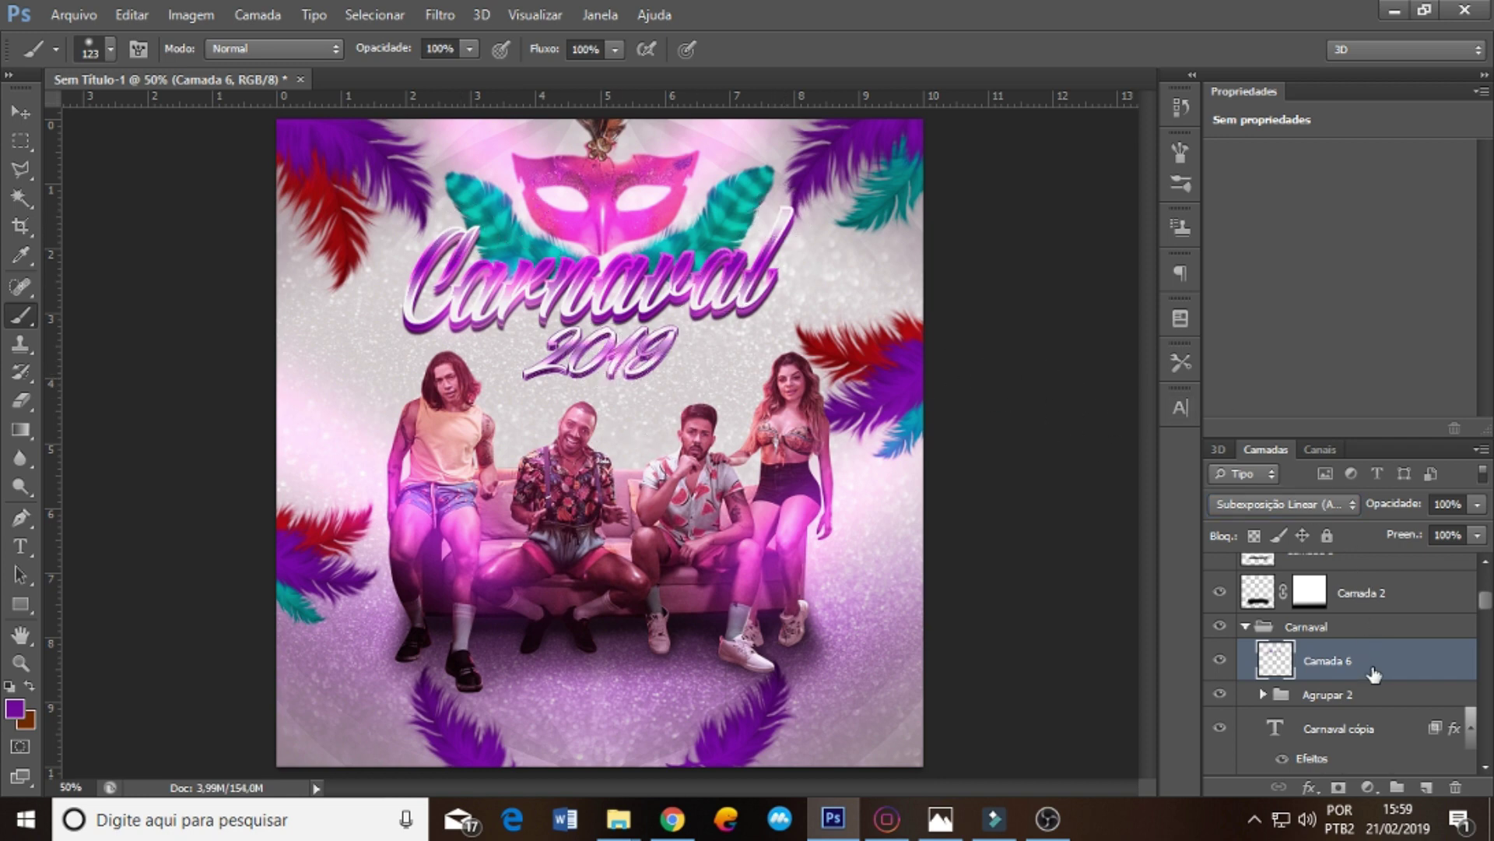
- Add a new layer, Camada 7, above Camada 5 and brush purple strokes along the bottom
{"action": "left_click_drag", "start_coordinate": [1485, 607], "coordinate": [1485, 572]}
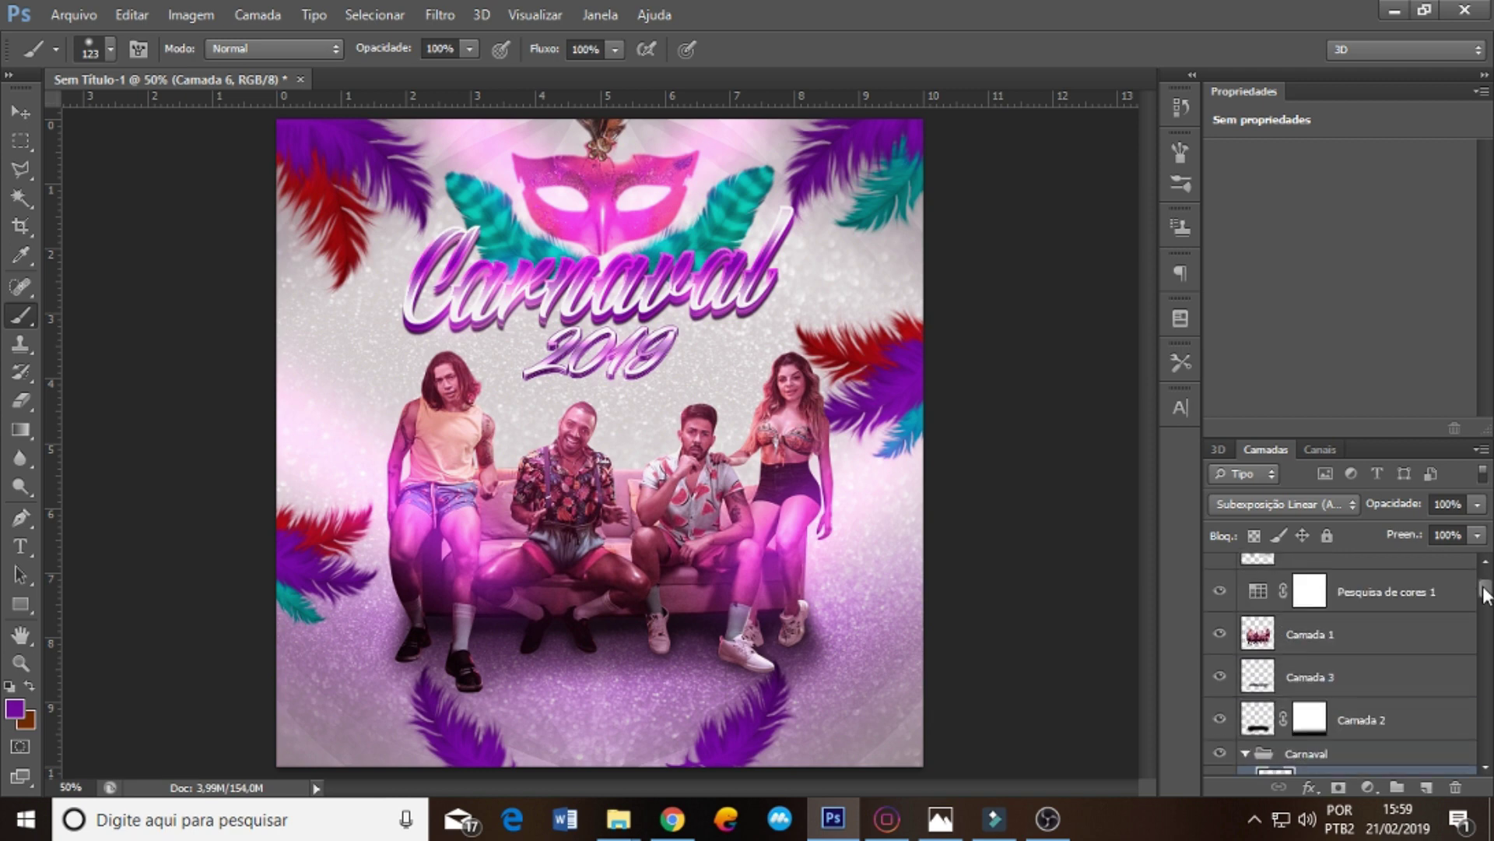
{"action": "left_click", "coordinate": [1394, 576]}
{"action": "key", "text": "ctrl+shift+n"}
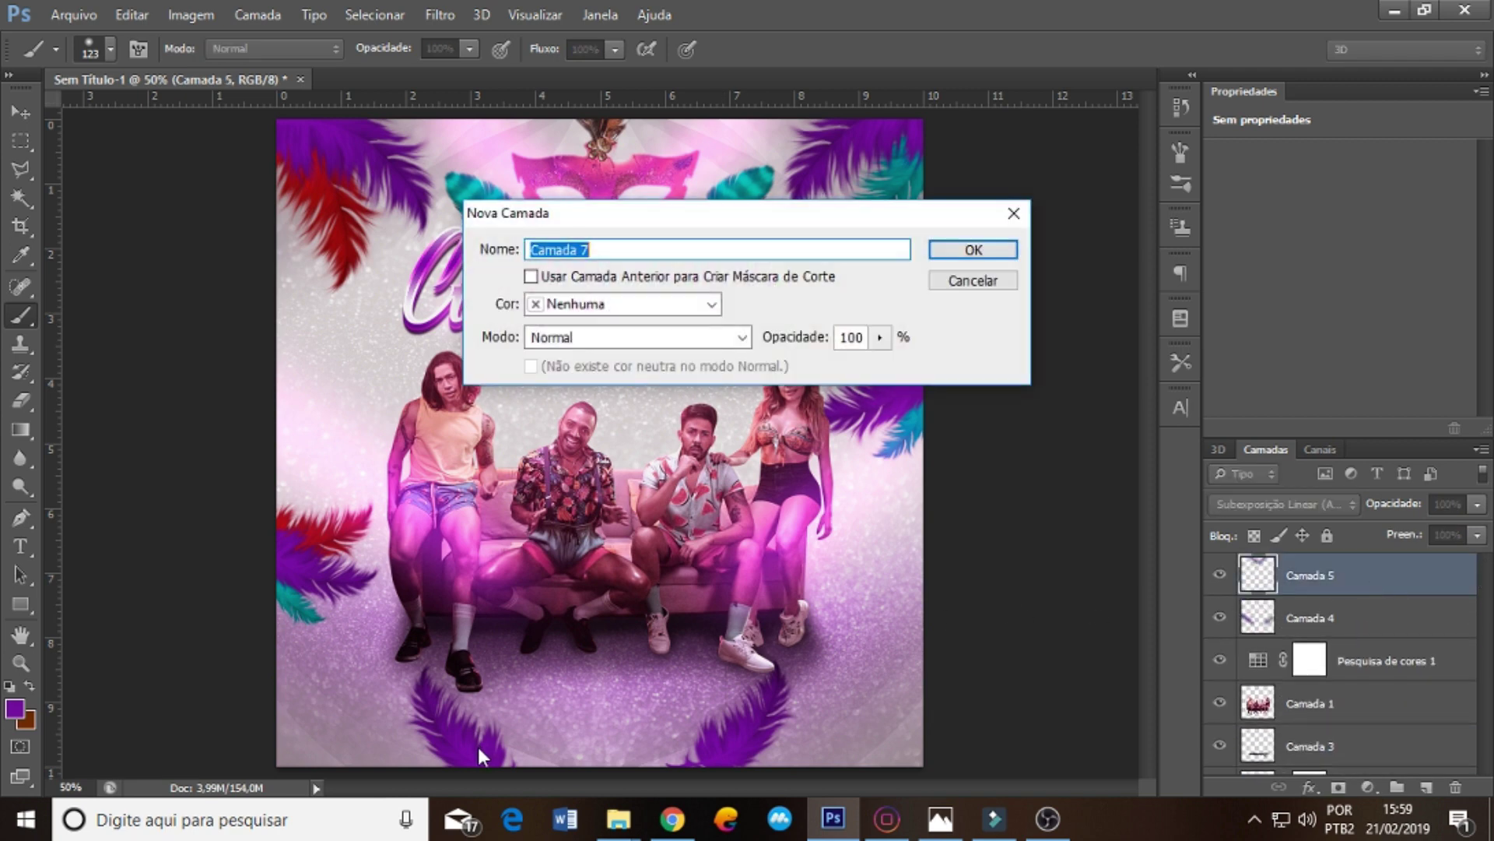
{"action": "key", "text": "Return"}
{"action": "left_click_drag", "start_coordinate": [500, 714], "coordinate": [397, 759]}
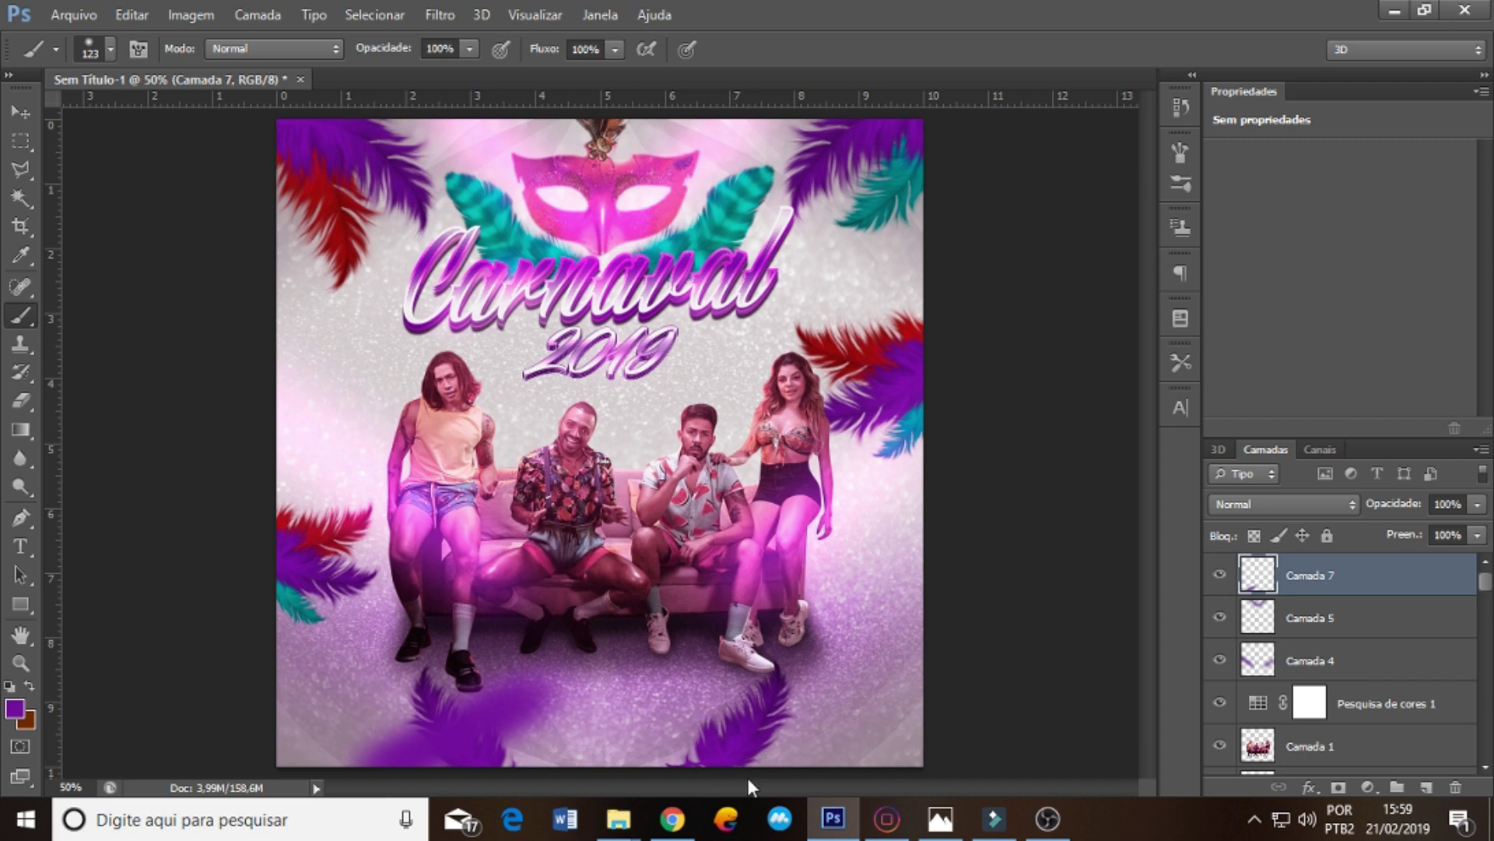
{"action": "mouse_move", "coordinate": [701, 700]}
{"action": "left_mouse_down"}
{"action": "mouse_move", "coordinate": [747, 766]}
{"action": "mouse_move", "coordinate": [623, 657]}
{"action": "left_mouse_up"}
{"action": "left_click_drag", "start_coordinate": [744, 766], "coordinate": [615, 662]}
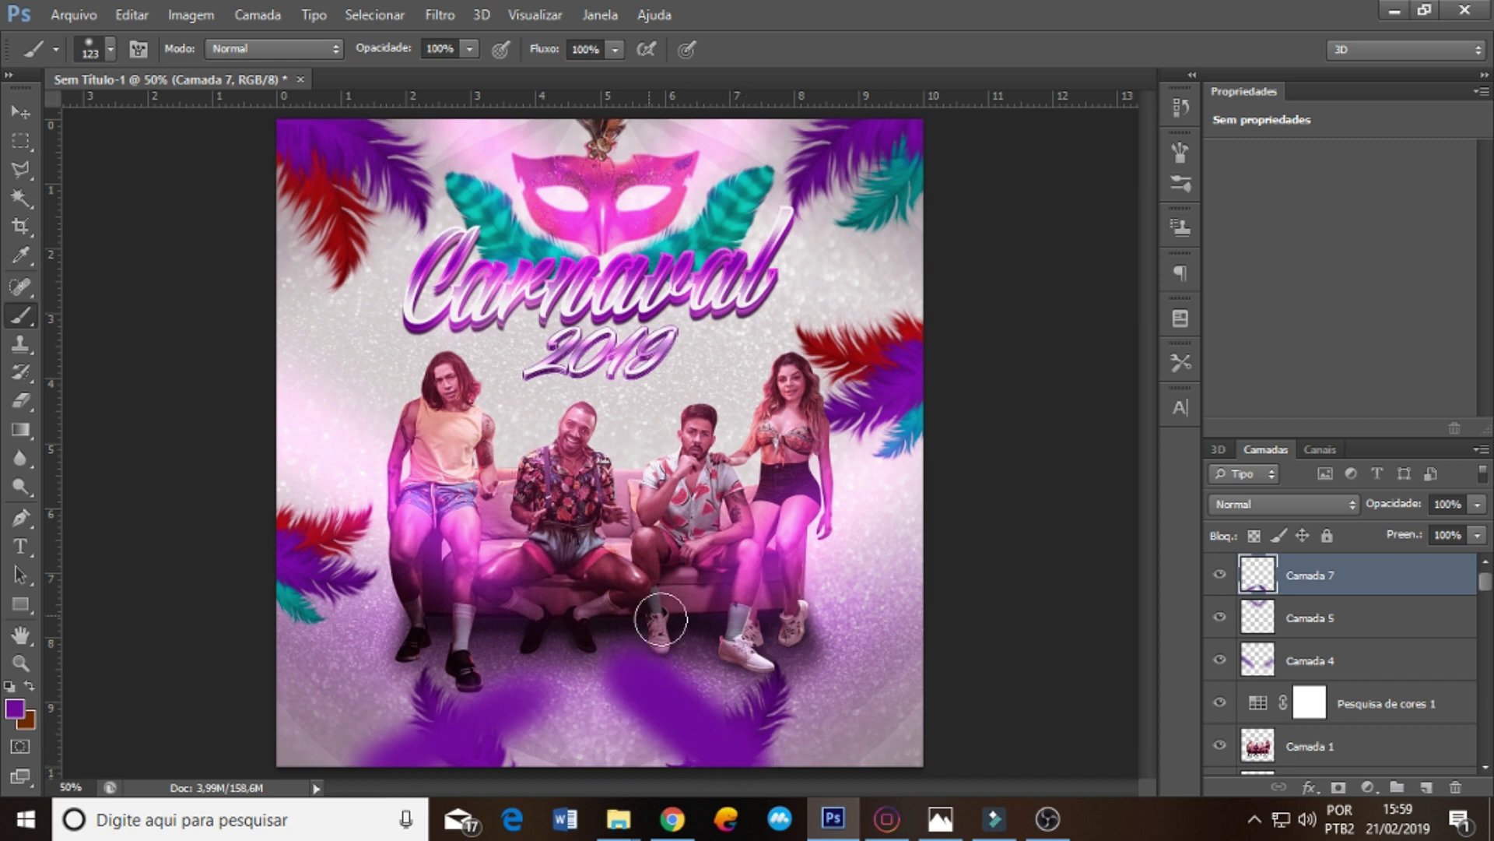
- Set Camada 7 to Subexposição Linear (Adicionar) with Hue/Saturation at -100 saturation and +25 lightness
{"action": "left_click", "coordinate": [1278, 503]}
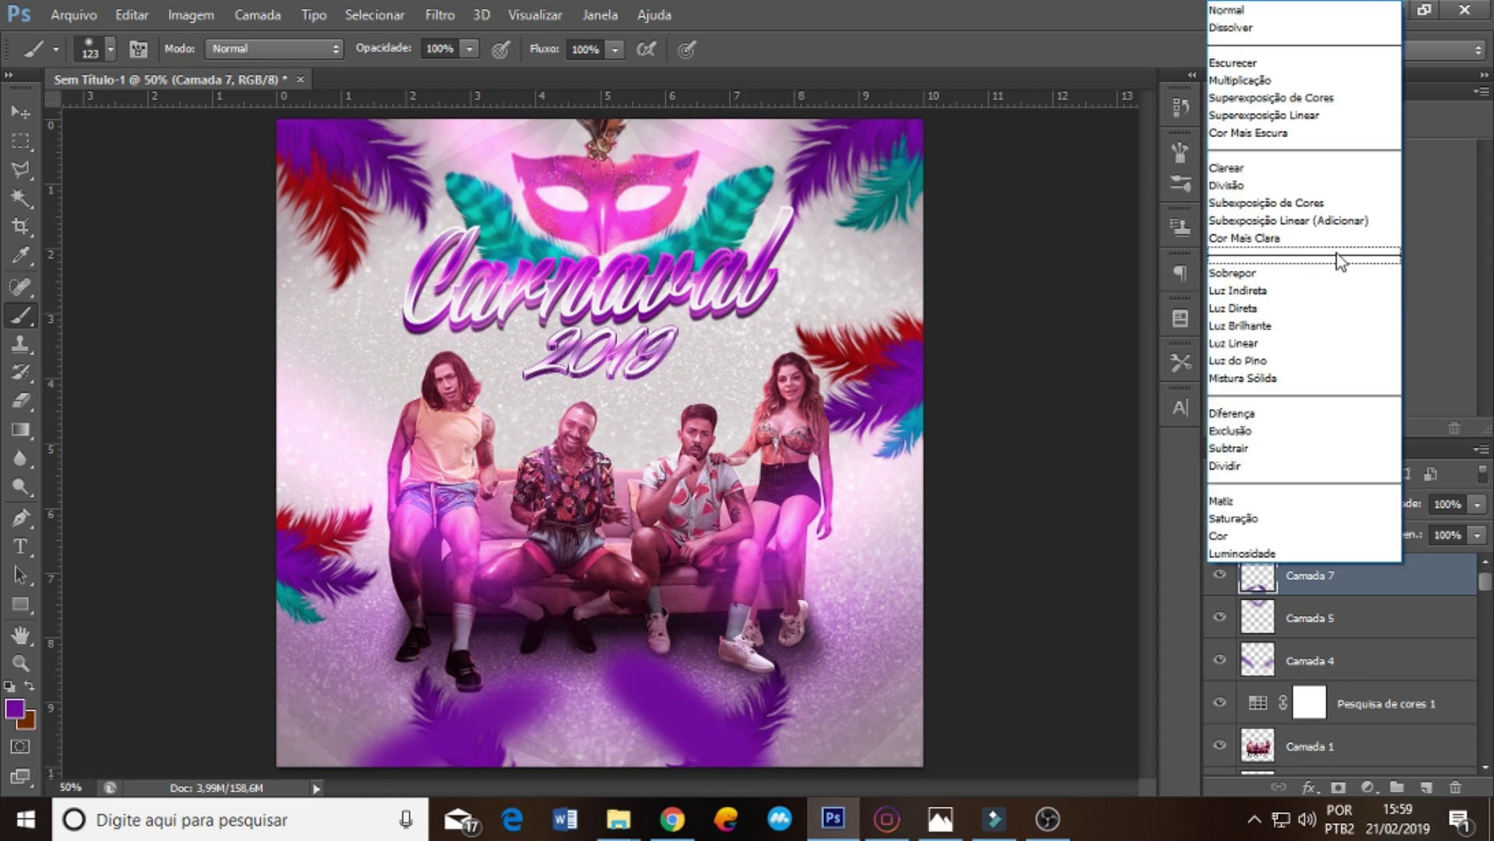
{"action": "left_click", "coordinate": [1271, 262]}
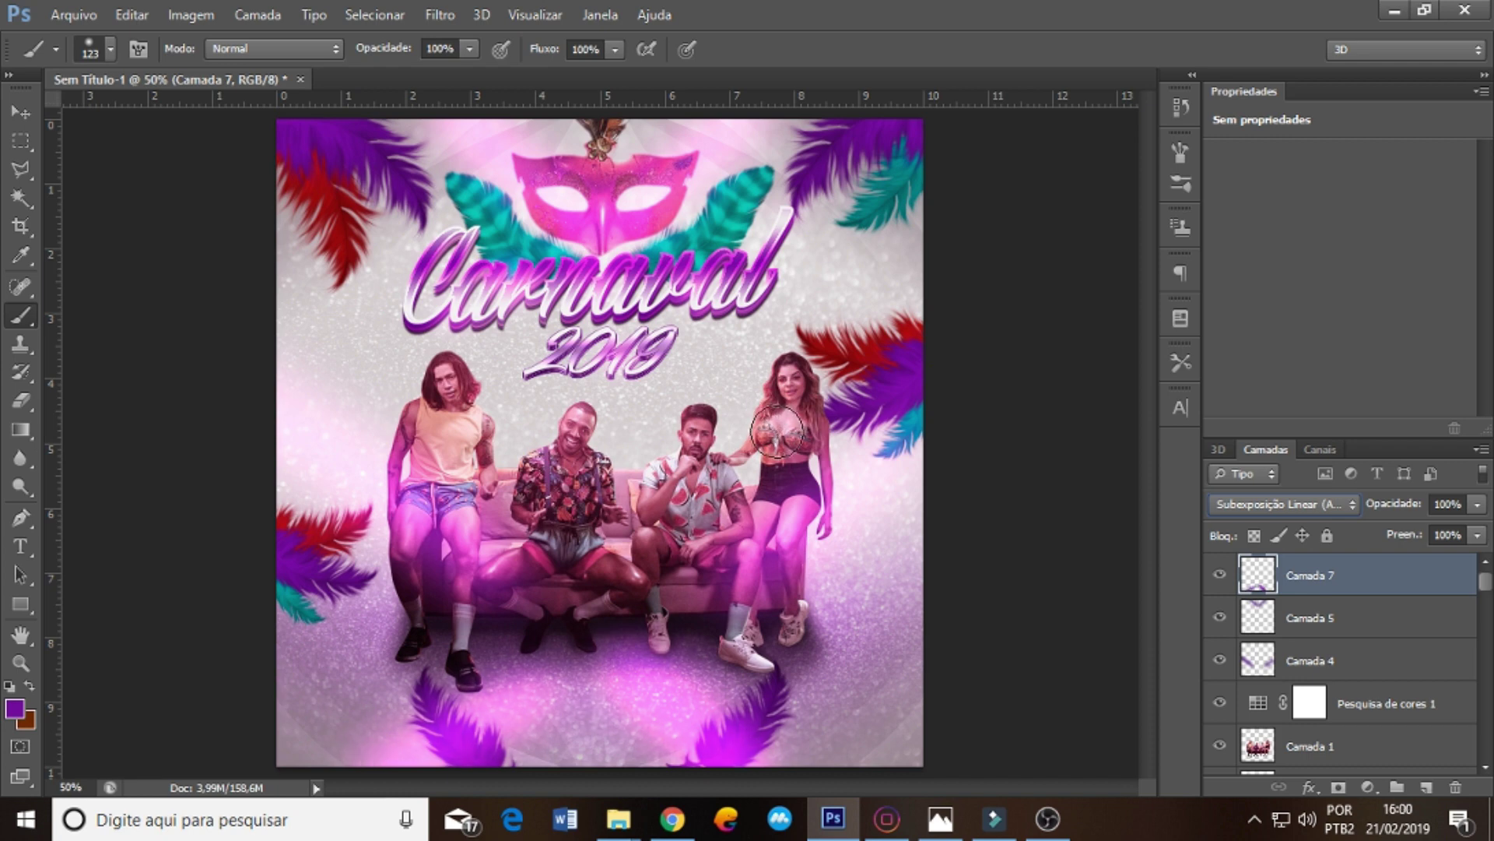
{"action": "key", "text": "ctrl+u"}
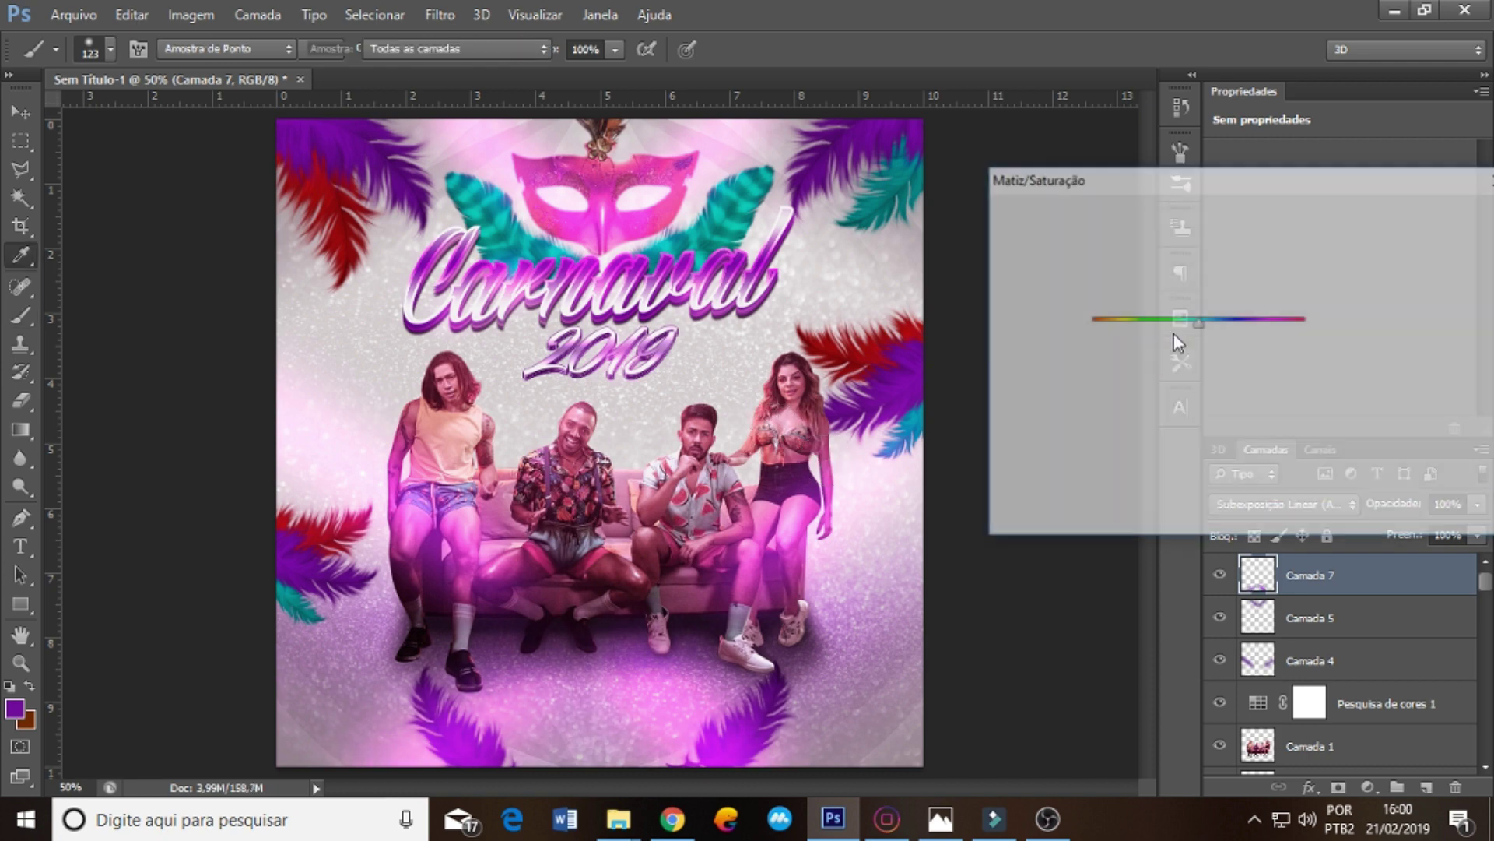
{"action": "left_click_drag", "start_coordinate": [1198, 375], "coordinate": [1089, 375]}
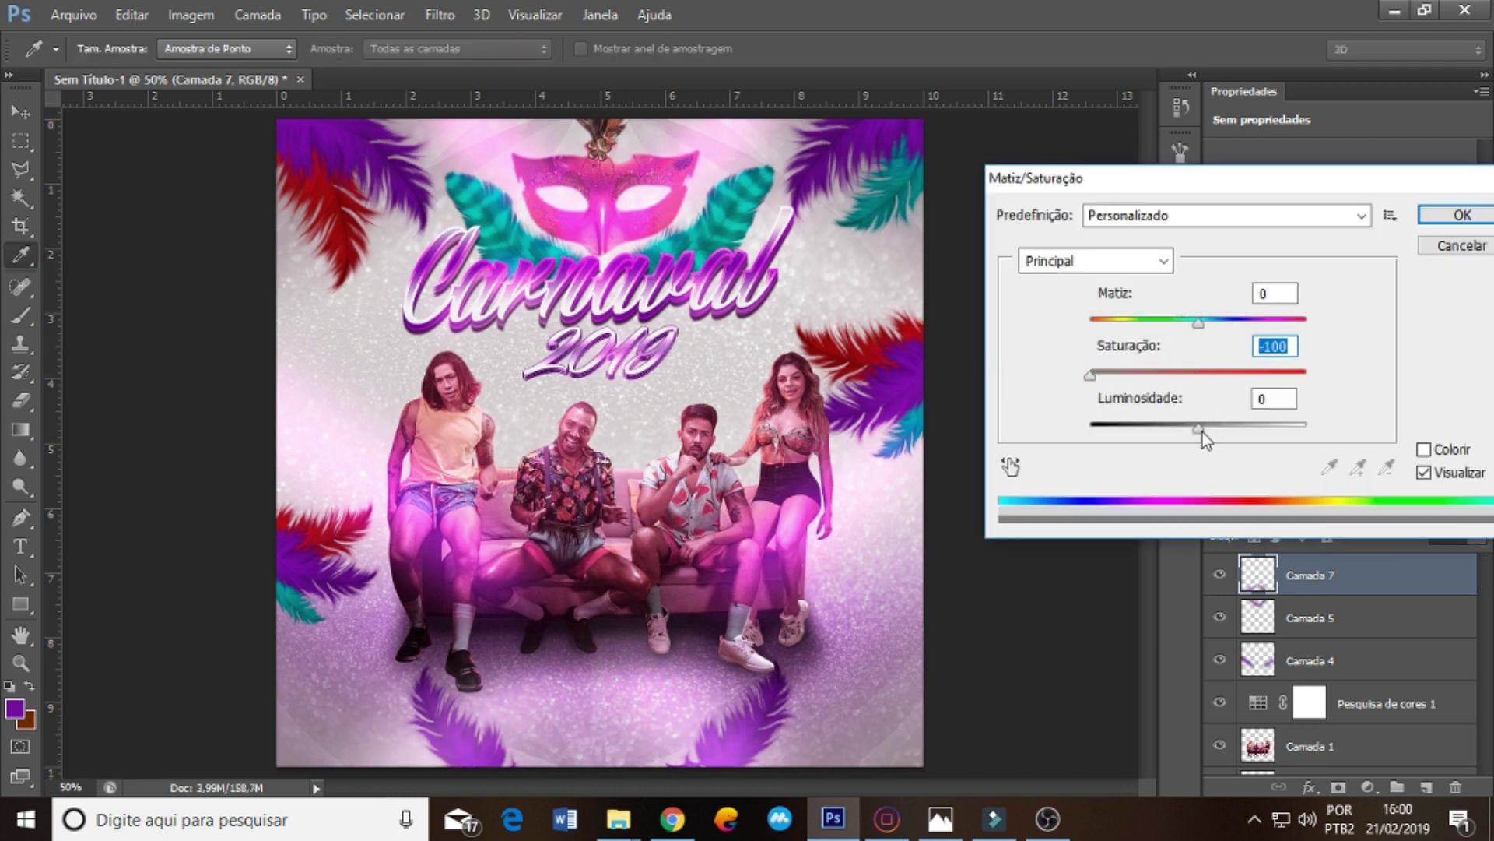
{"action": "left_click_drag", "start_coordinate": [1203, 432], "coordinate": [1227, 433]}
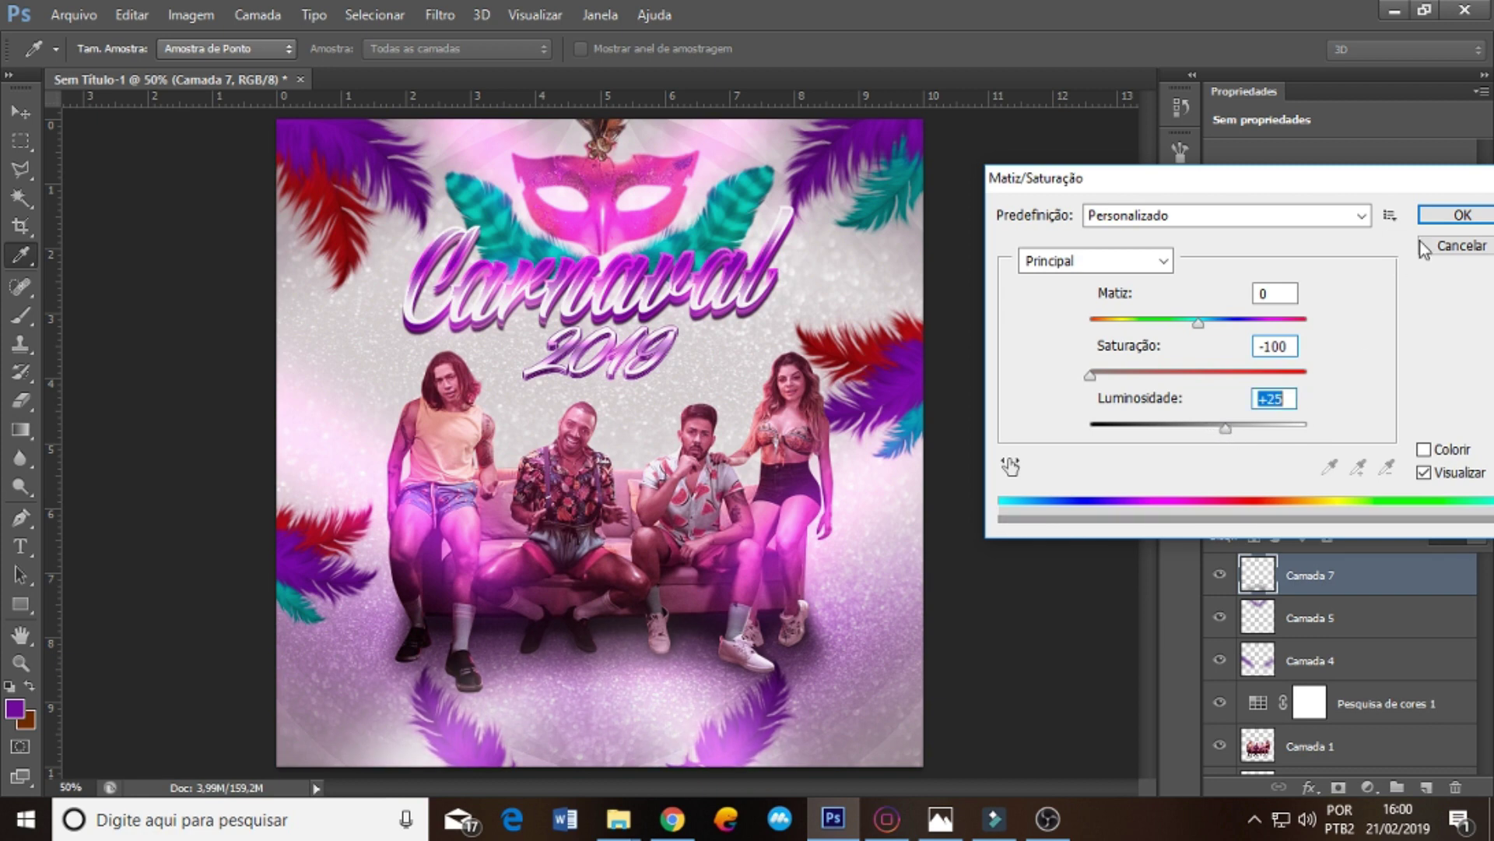
{"action": "left_click", "coordinate": [1457, 216]}
{"action": "key", "text": "b"}
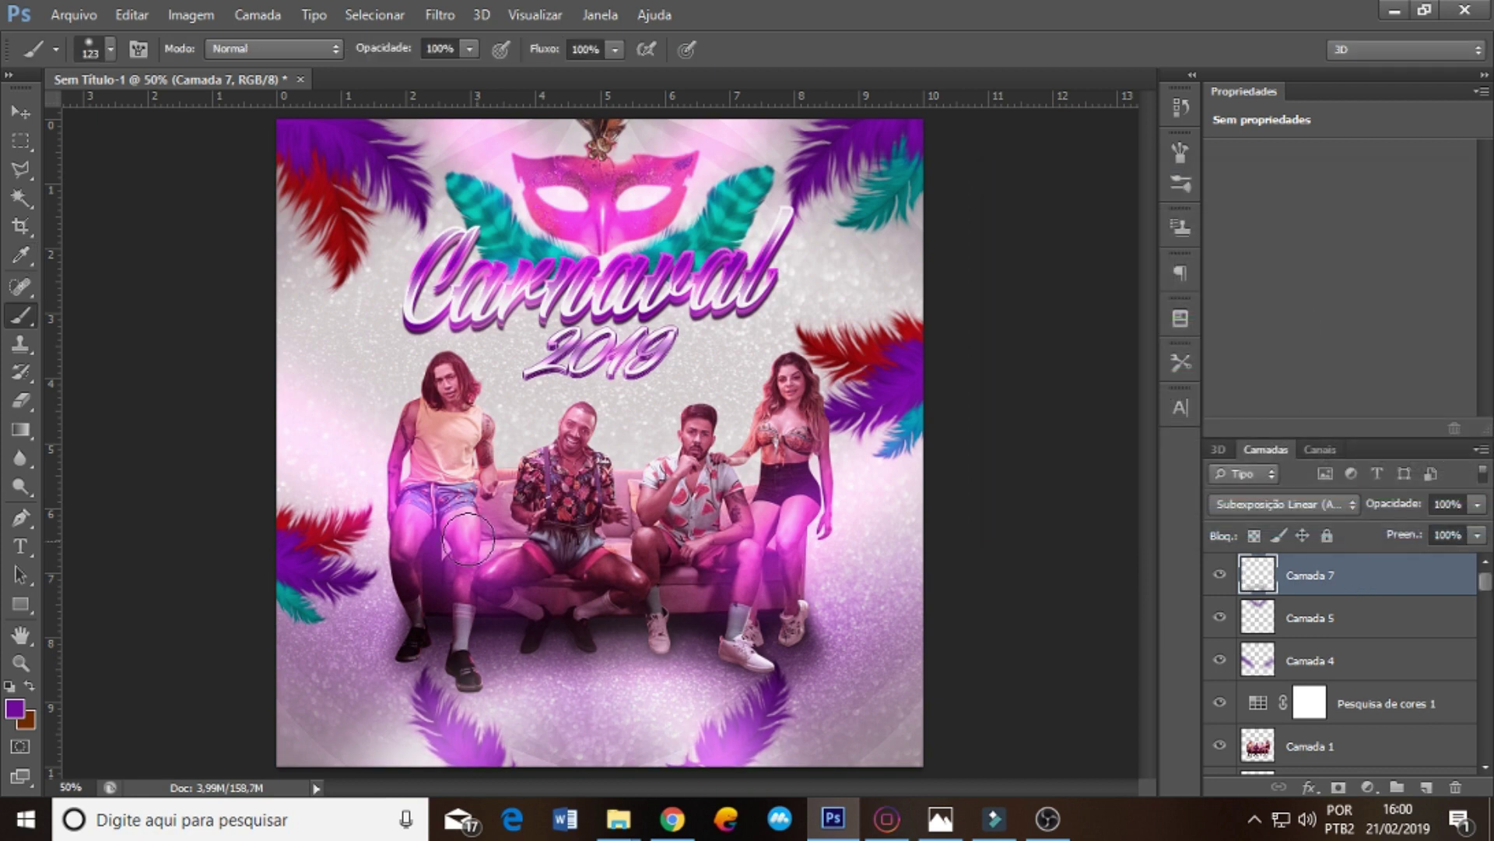
{"action": "left_click", "coordinate": [20, 547]}
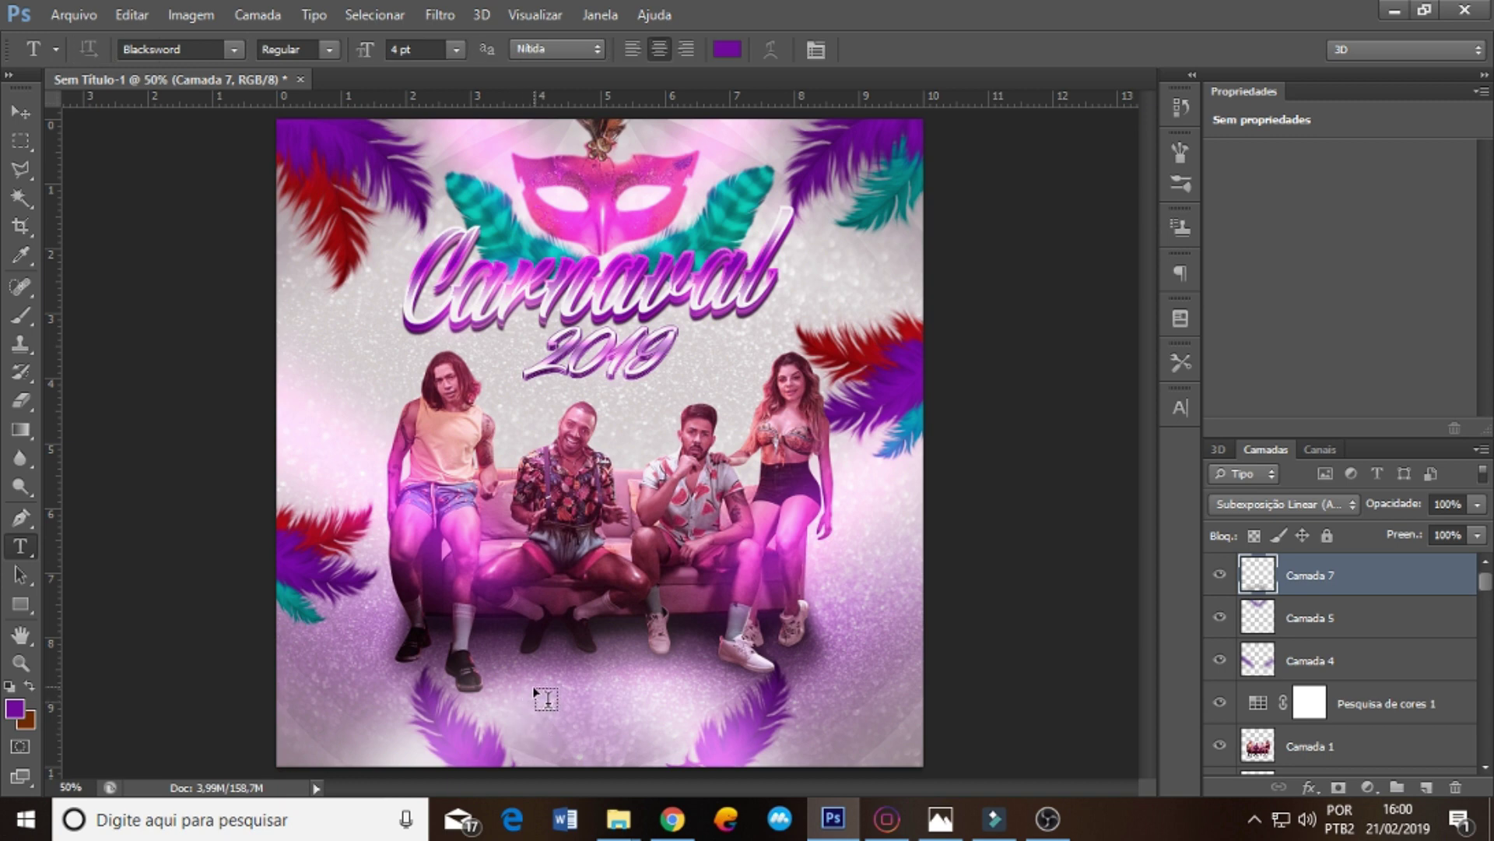
- Type the date 21 DE FEVEREIRO below the people and enlarge it to about 396%
{"action": "left_click", "coordinate": [535, 687]}
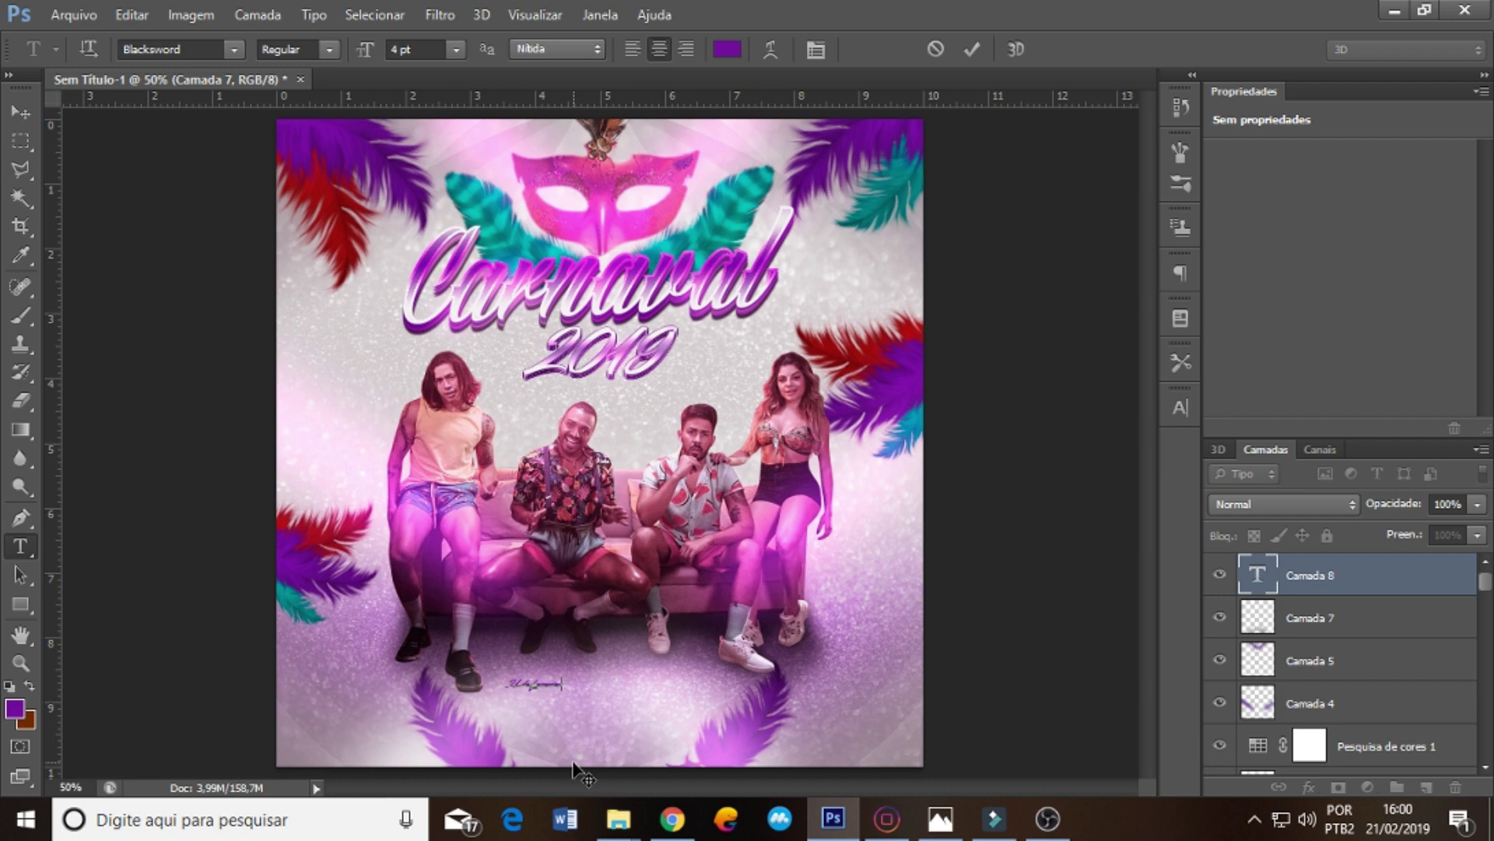
{"action": "left_click", "coordinate": [1372, 561]}
{"action": "key", "text": "ctrl+t"}
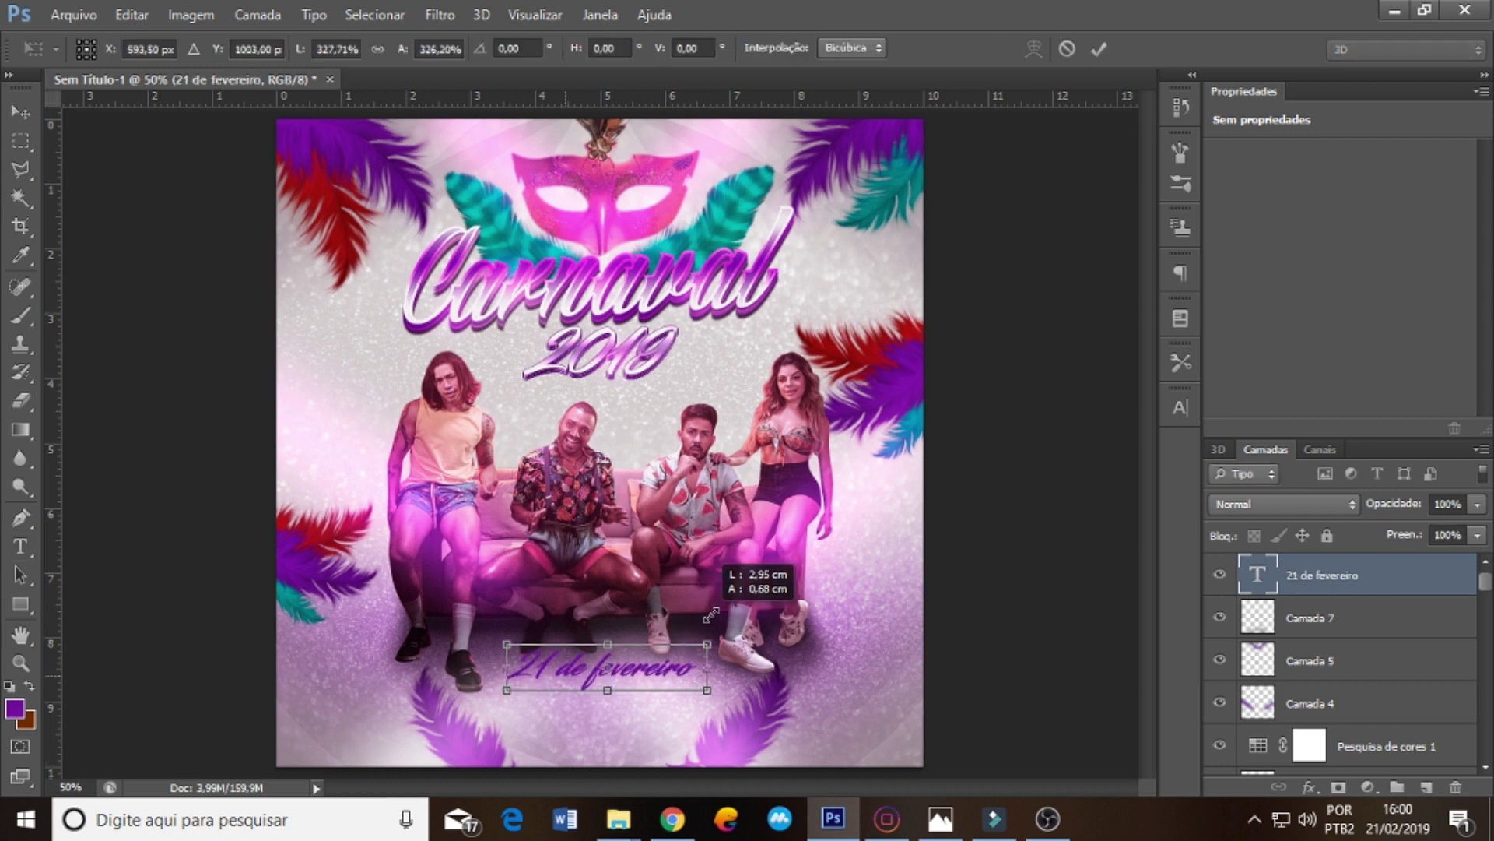
{"action": "mouse_move", "coordinate": [568, 665]}
{"action": "left_mouse_down"}
{"action": "mouse_move", "coordinate": [736, 640]}
{"action": "mouse_move", "coordinate": [659, 697]}
{"action": "left_mouse_up"}
{"action": "key", "text": "Return"}
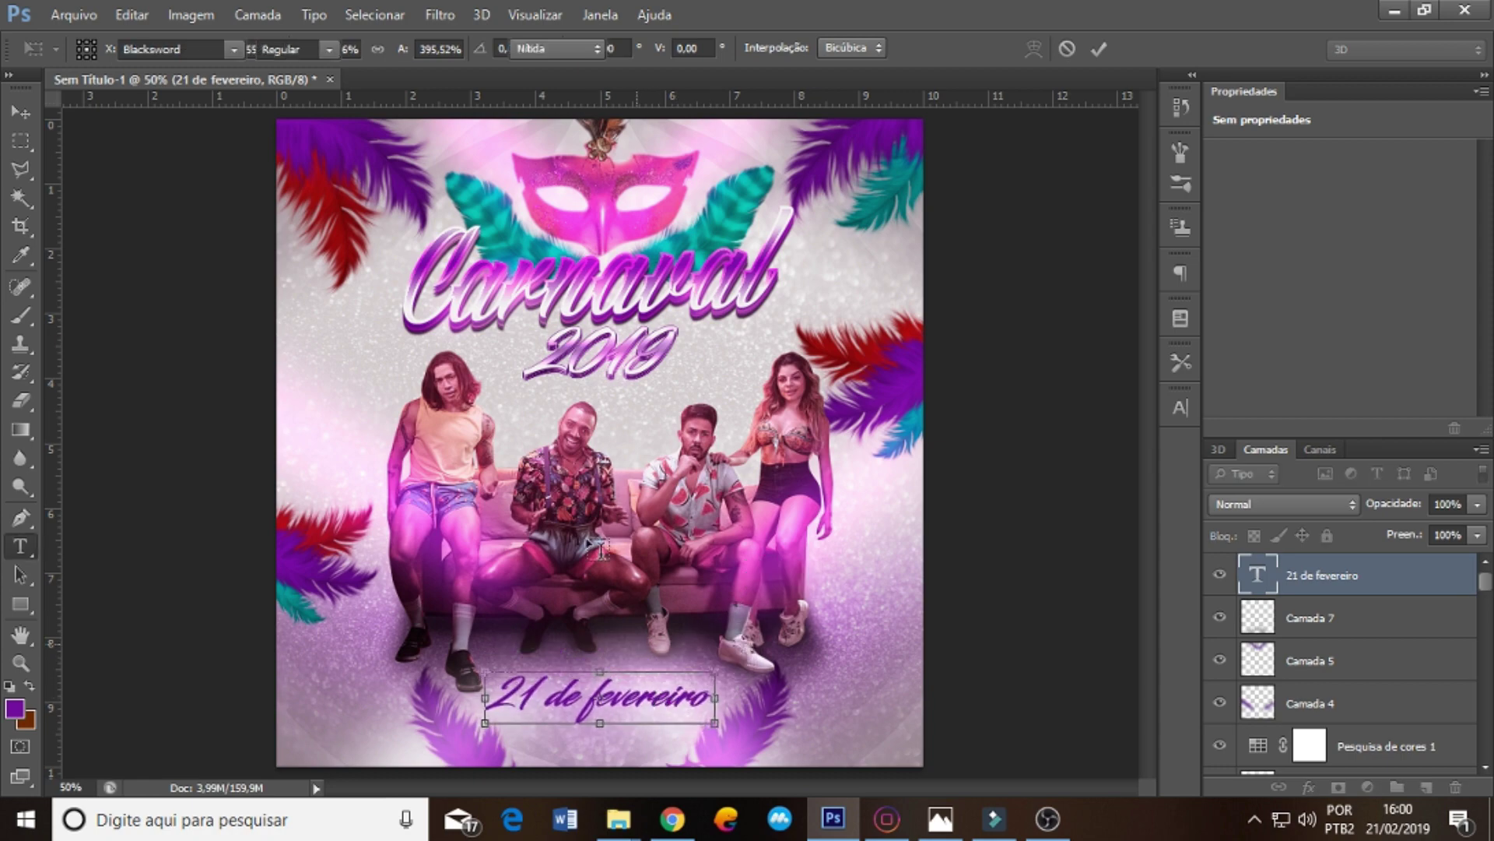
- Set the date in American Captain font, faux bold, with no italic
{"action": "left_click", "coordinate": [234, 49]}
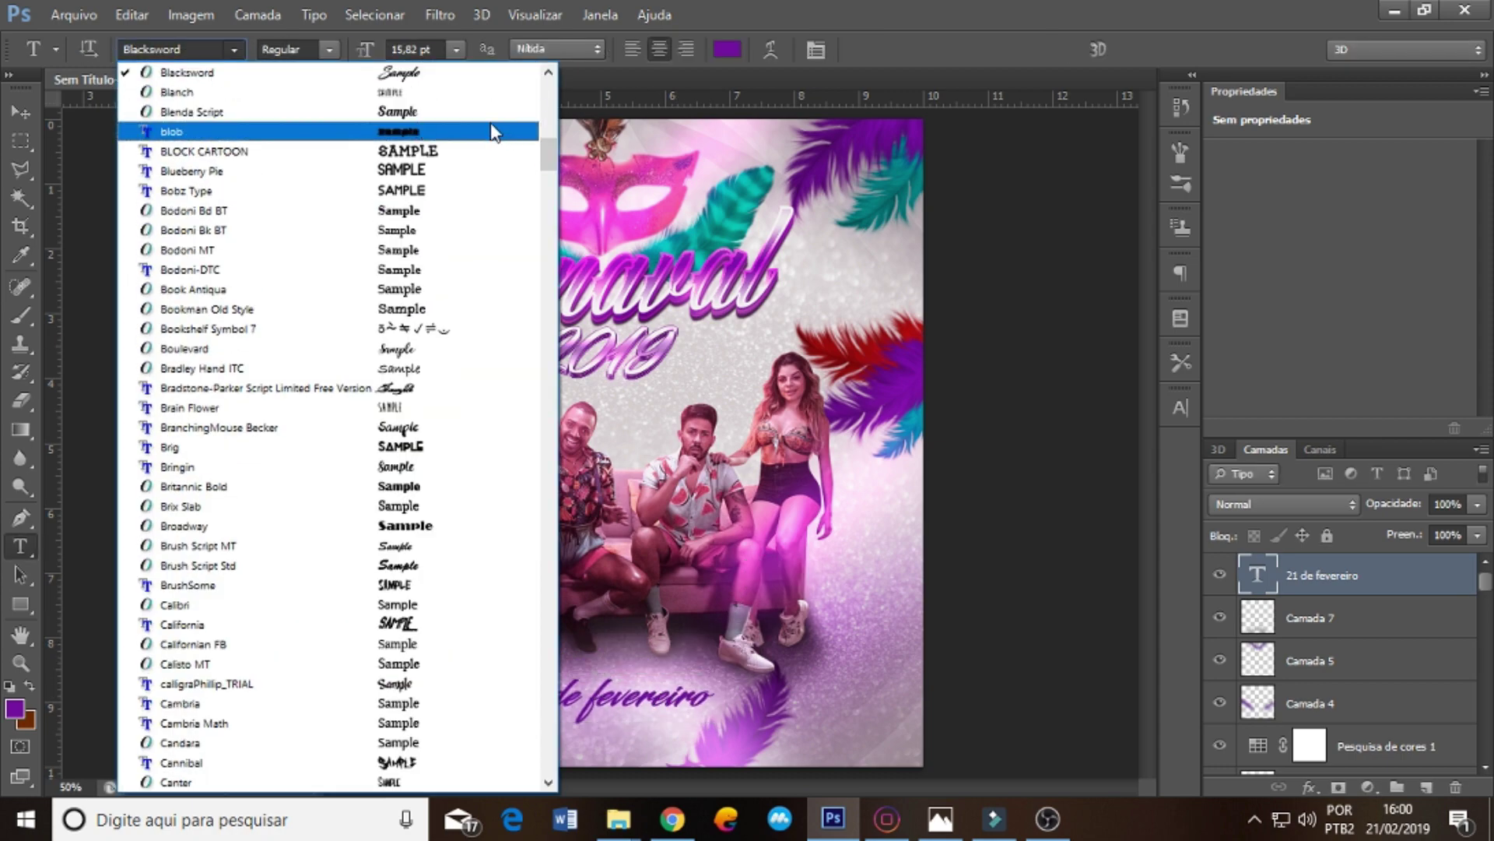
{"action": "left_click_drag", "start_coordinate": [551, 165], "coordinate": [544, 87]}
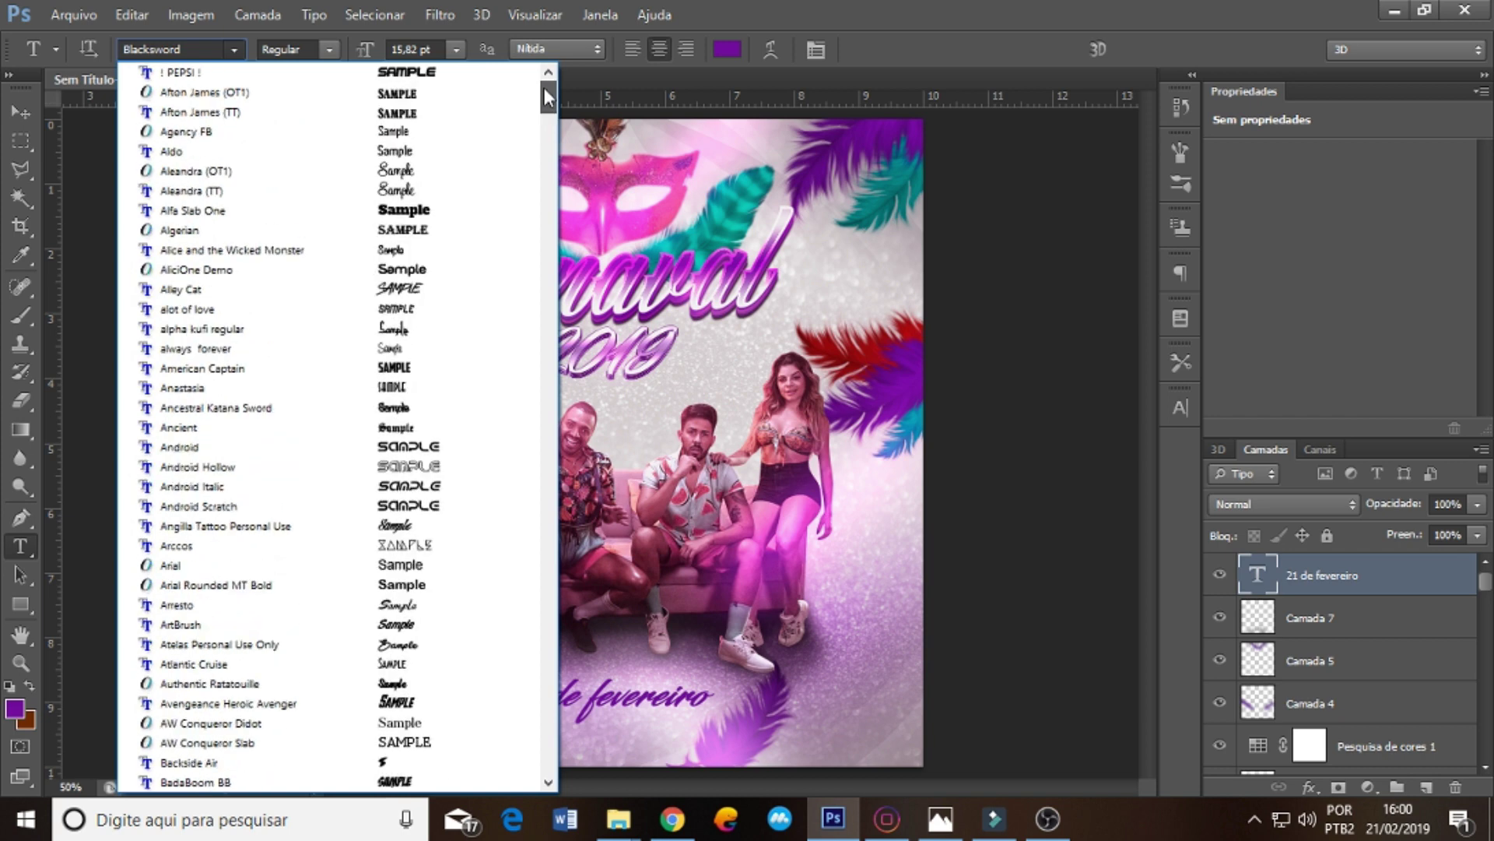
{"action": "left_click", "coordinate": [414, 370]}
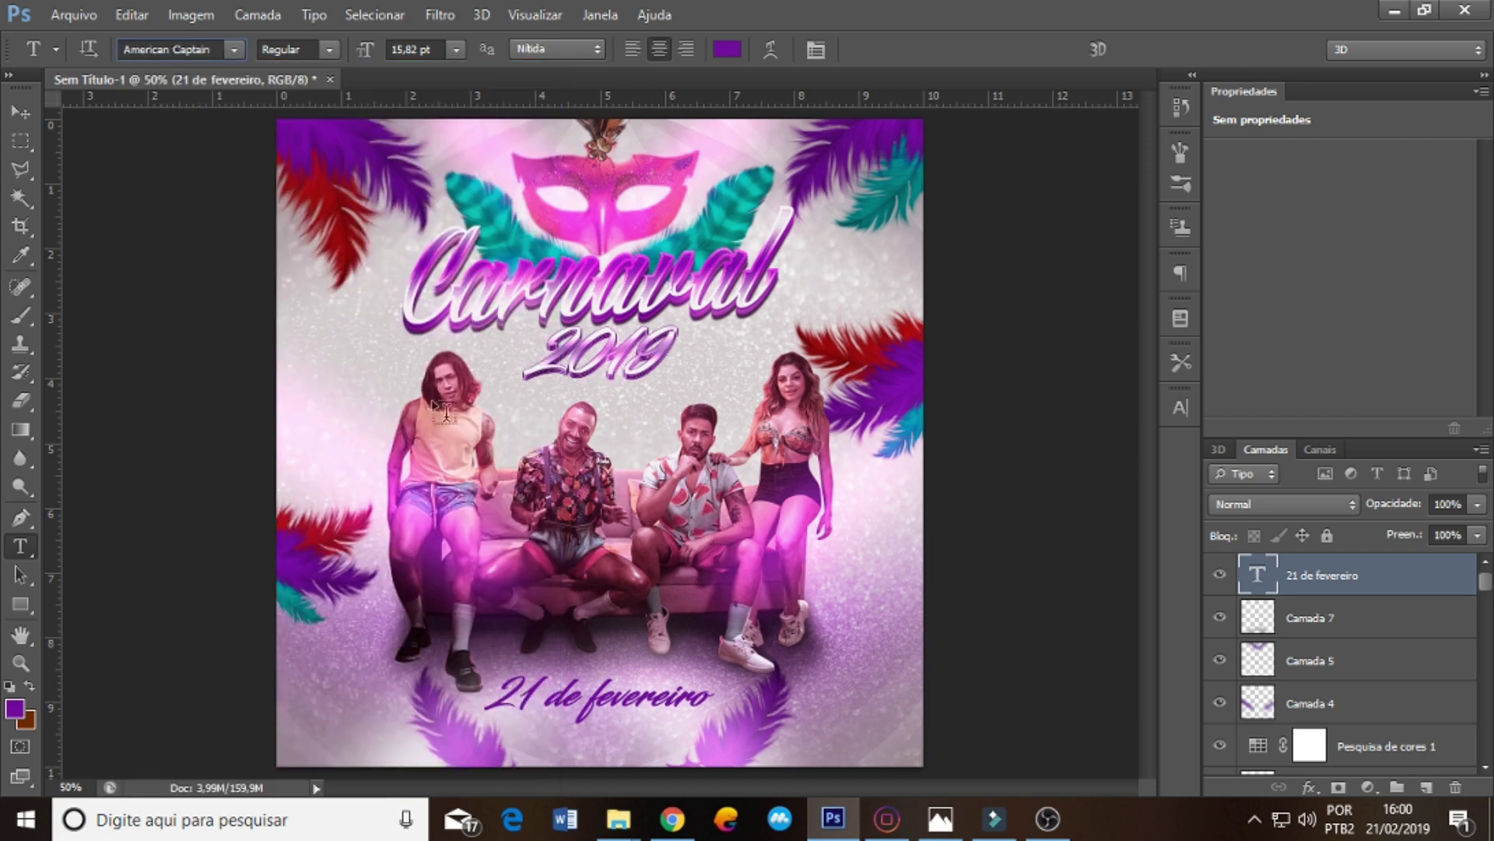
{"action": "left_click", "coordinate": [1180, 406]}
{"action": "key", "text": "ctrl+z"}
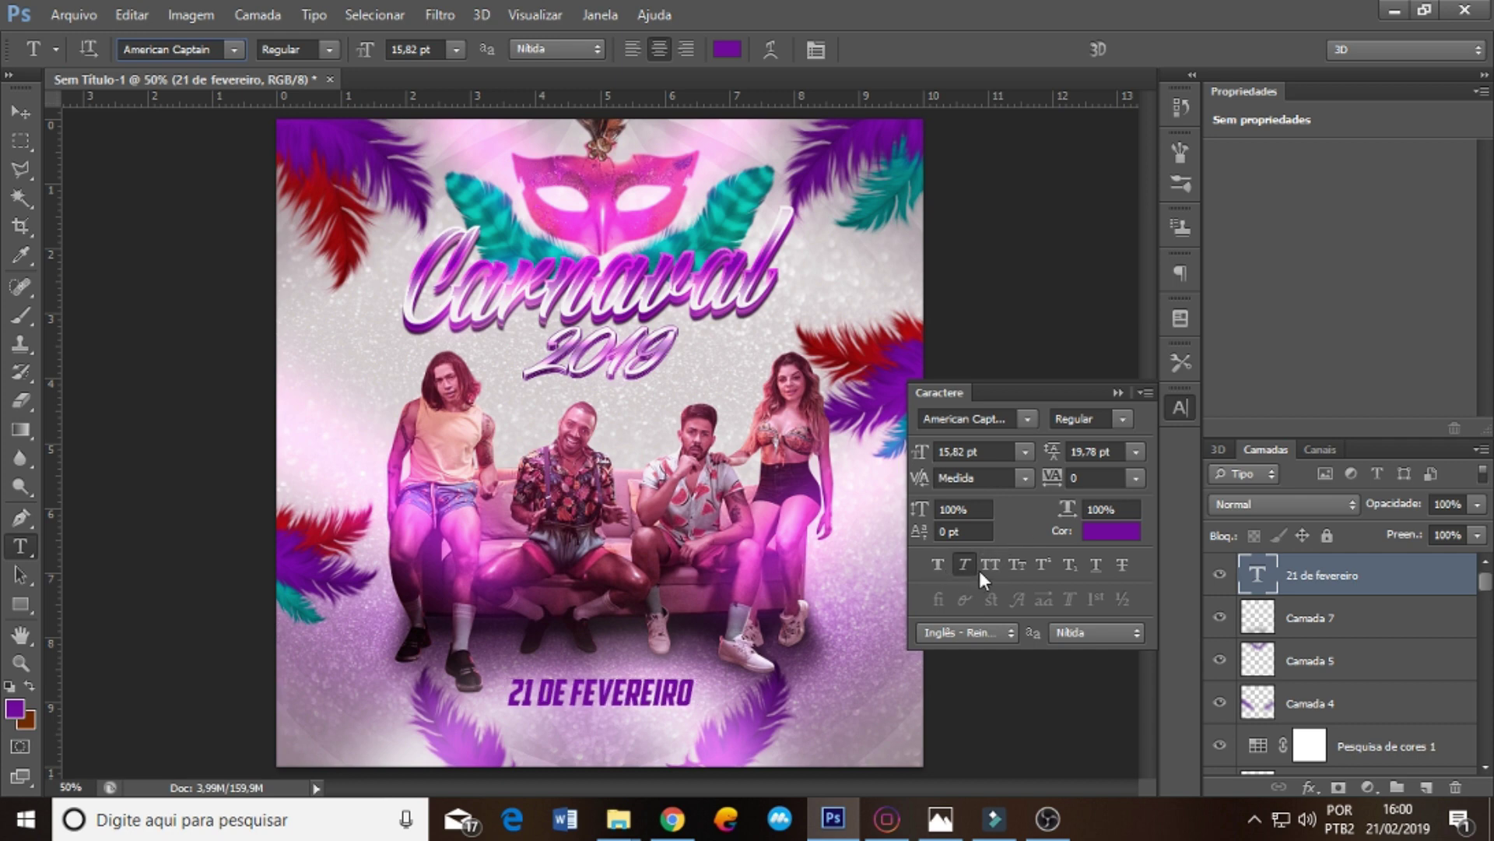
{"action": "left_click", "coordinate": [936, 564]}
{"action": "left_click", "coordinate": [971, 574]}
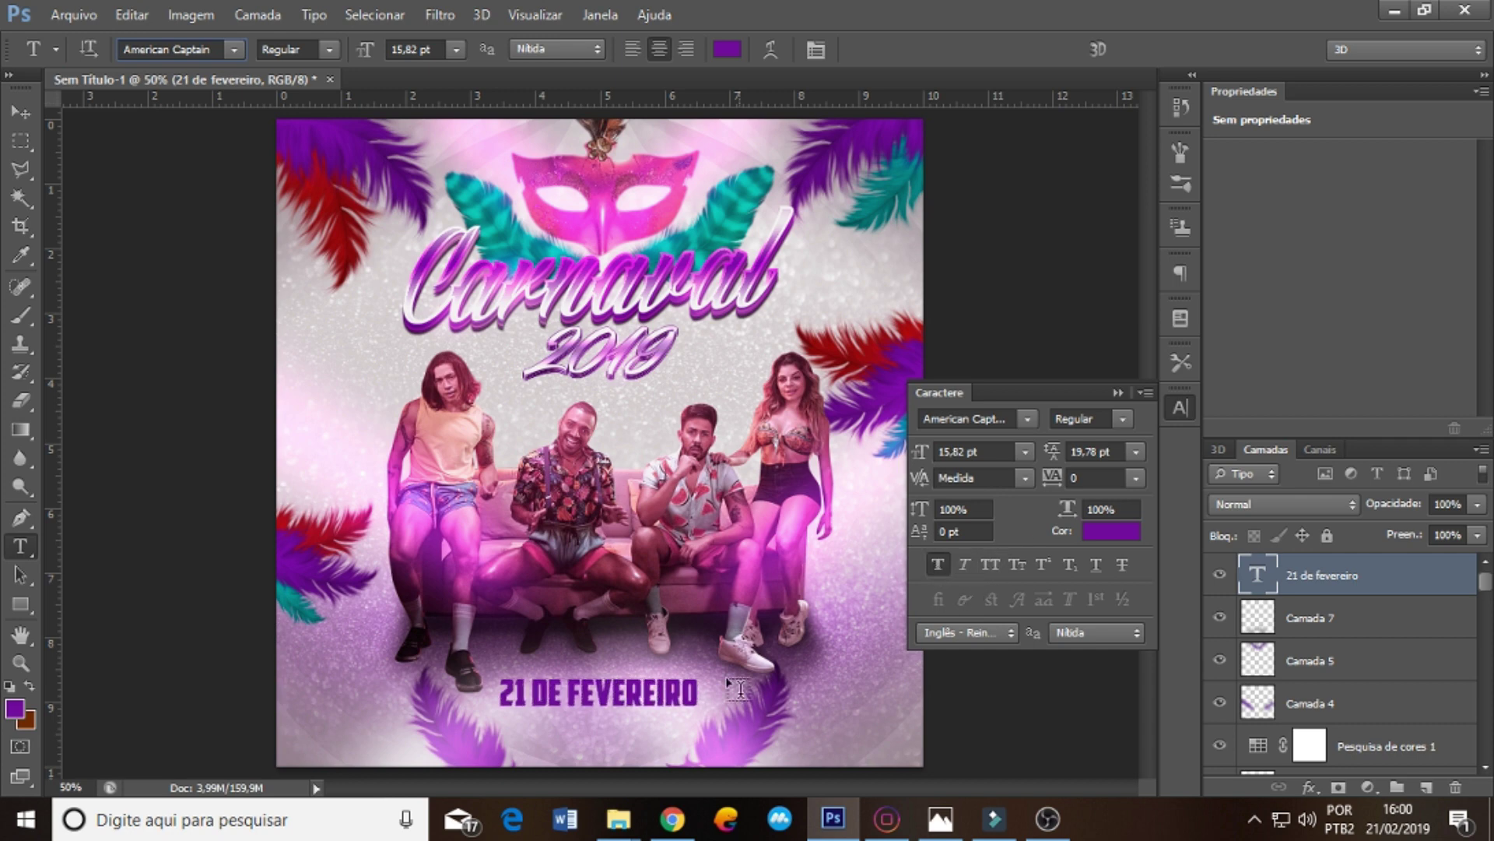
- Set the date layer to Multiplicação, add centre guides, and scale it down to about 81%
{"action": "left_click", "coordinate": [1258, 504]}
{"action": "left_click", "coordinate": [1277, 73]}
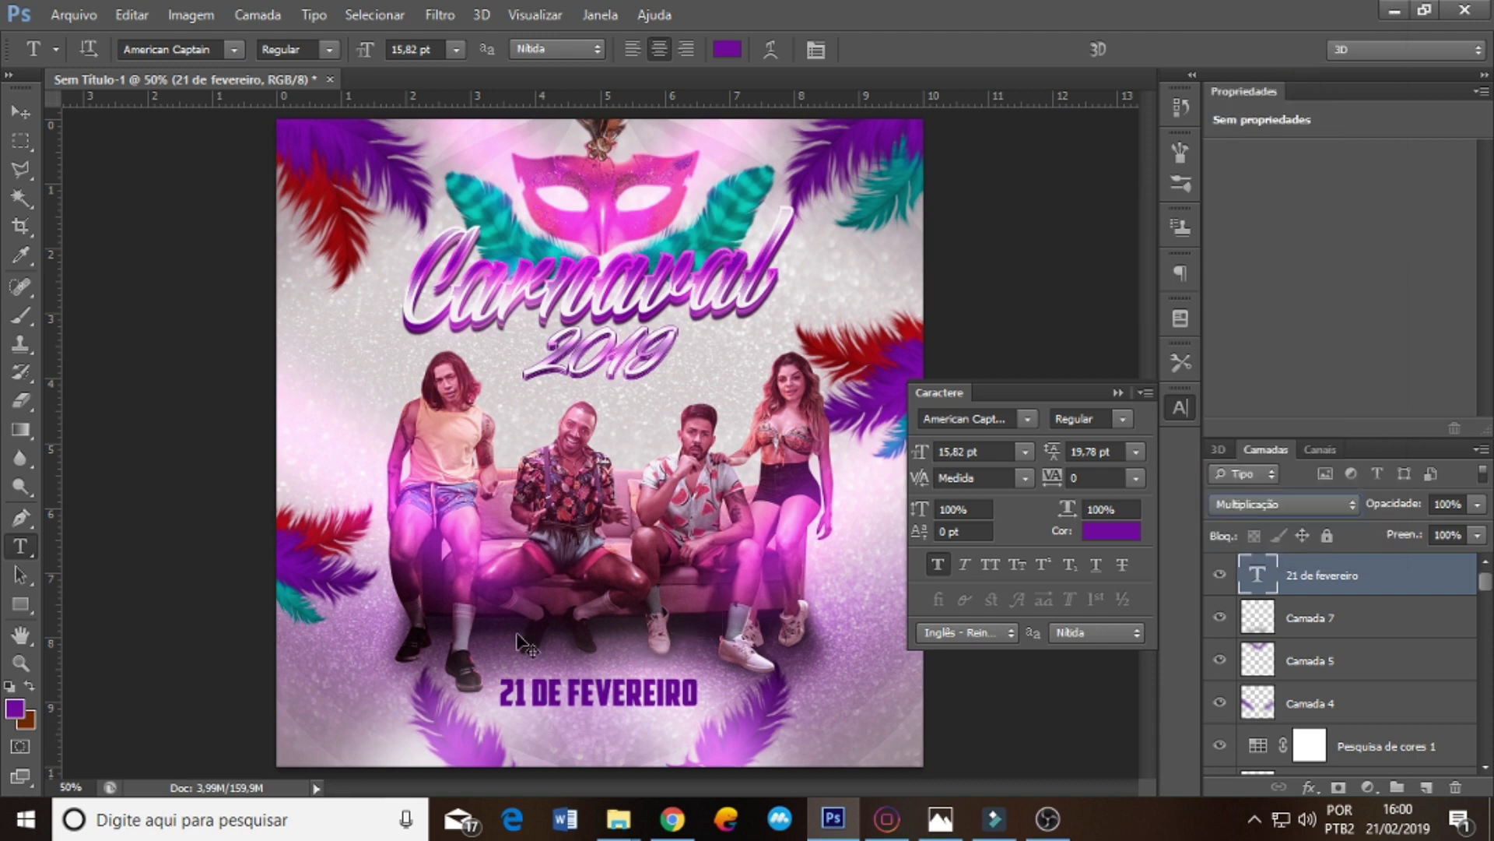
{"action": "left_click_drag", "start_coordinate": [61, 494], "coordinate": [599, 443]}
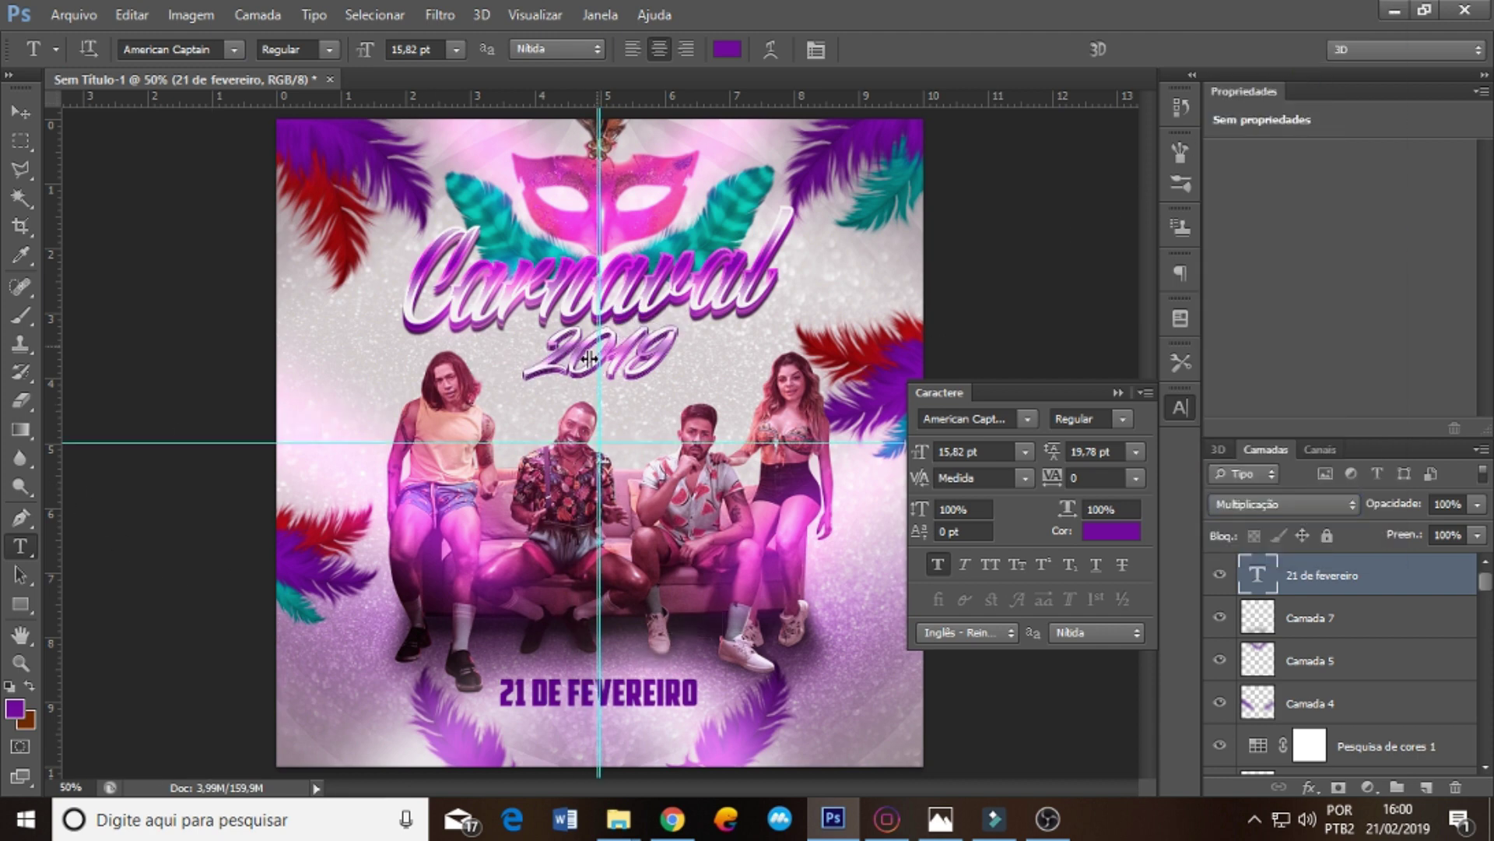
{"action": "key", "text": "ctrl+t"}
{"action": "left_click_drag", "start_coordinate": [700, 674], "coordinate": [684, 677]}
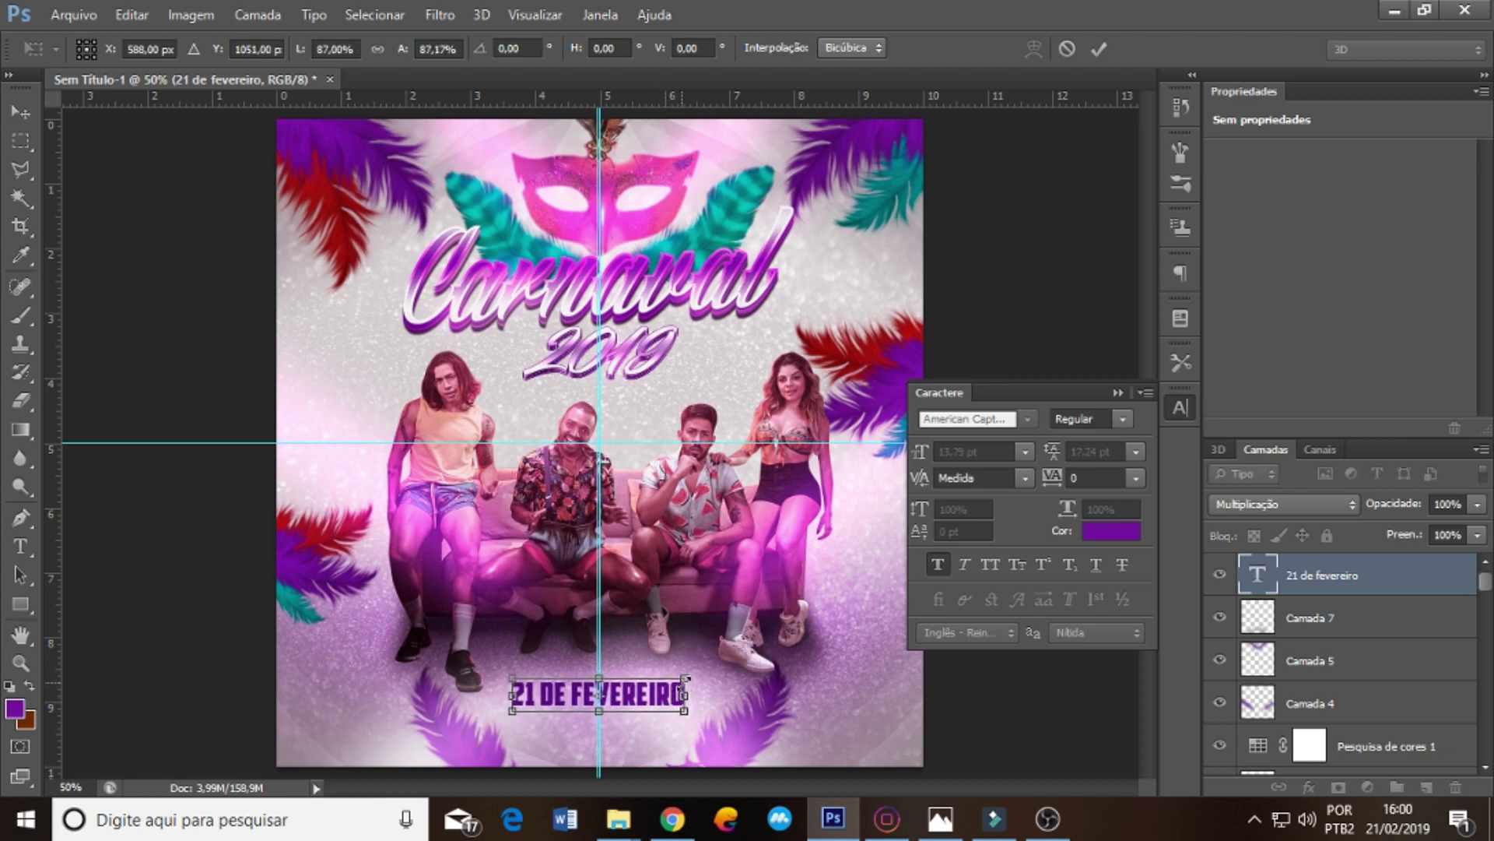
{"action": "left_click_drag", "start_coordinate": [684, 677], "coordinate": [675, 683]}
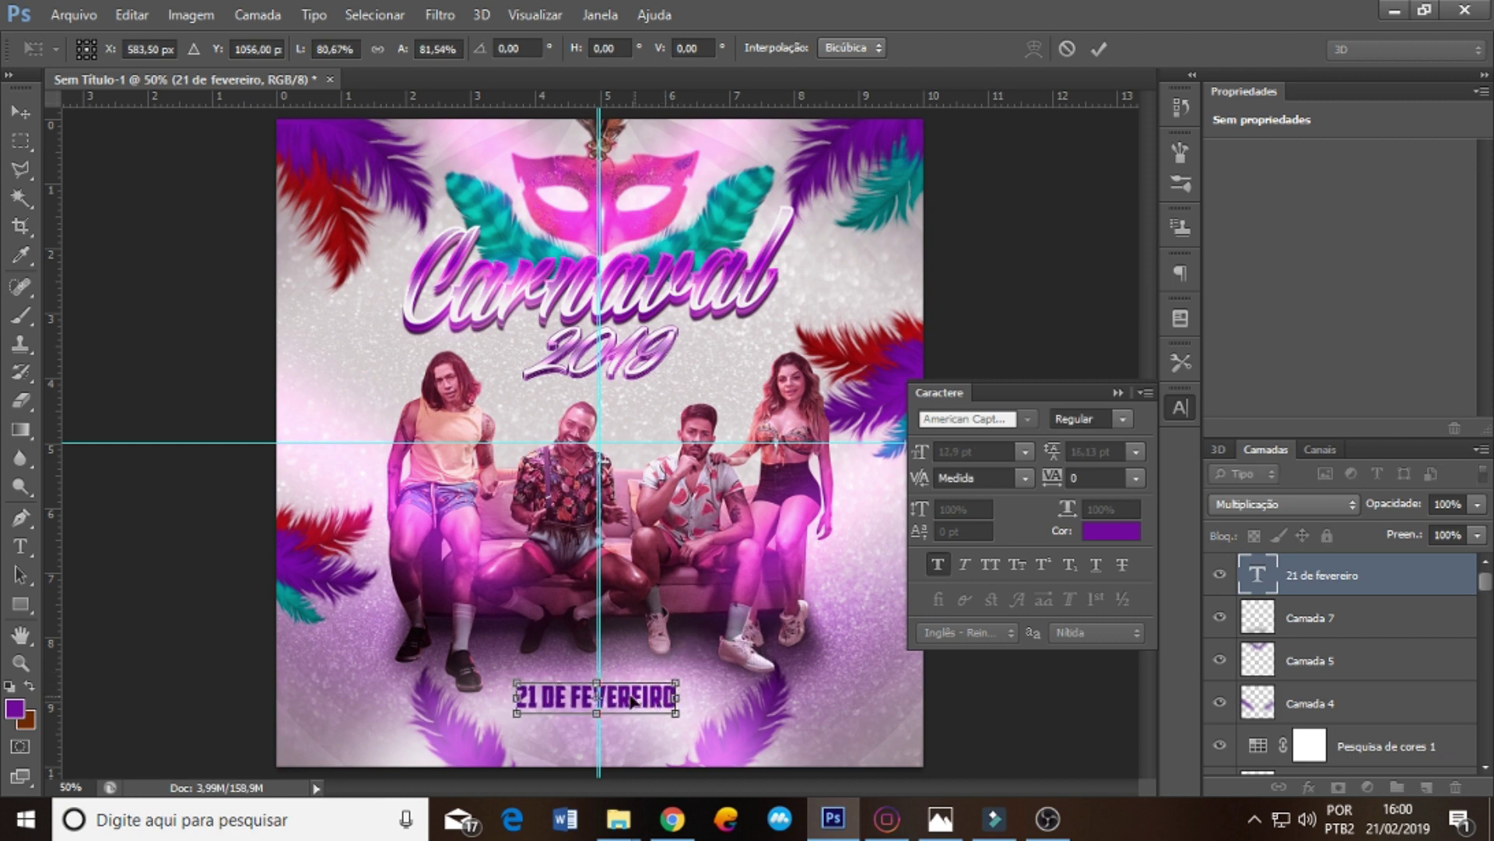
{"action": "key", "text": "Return"}
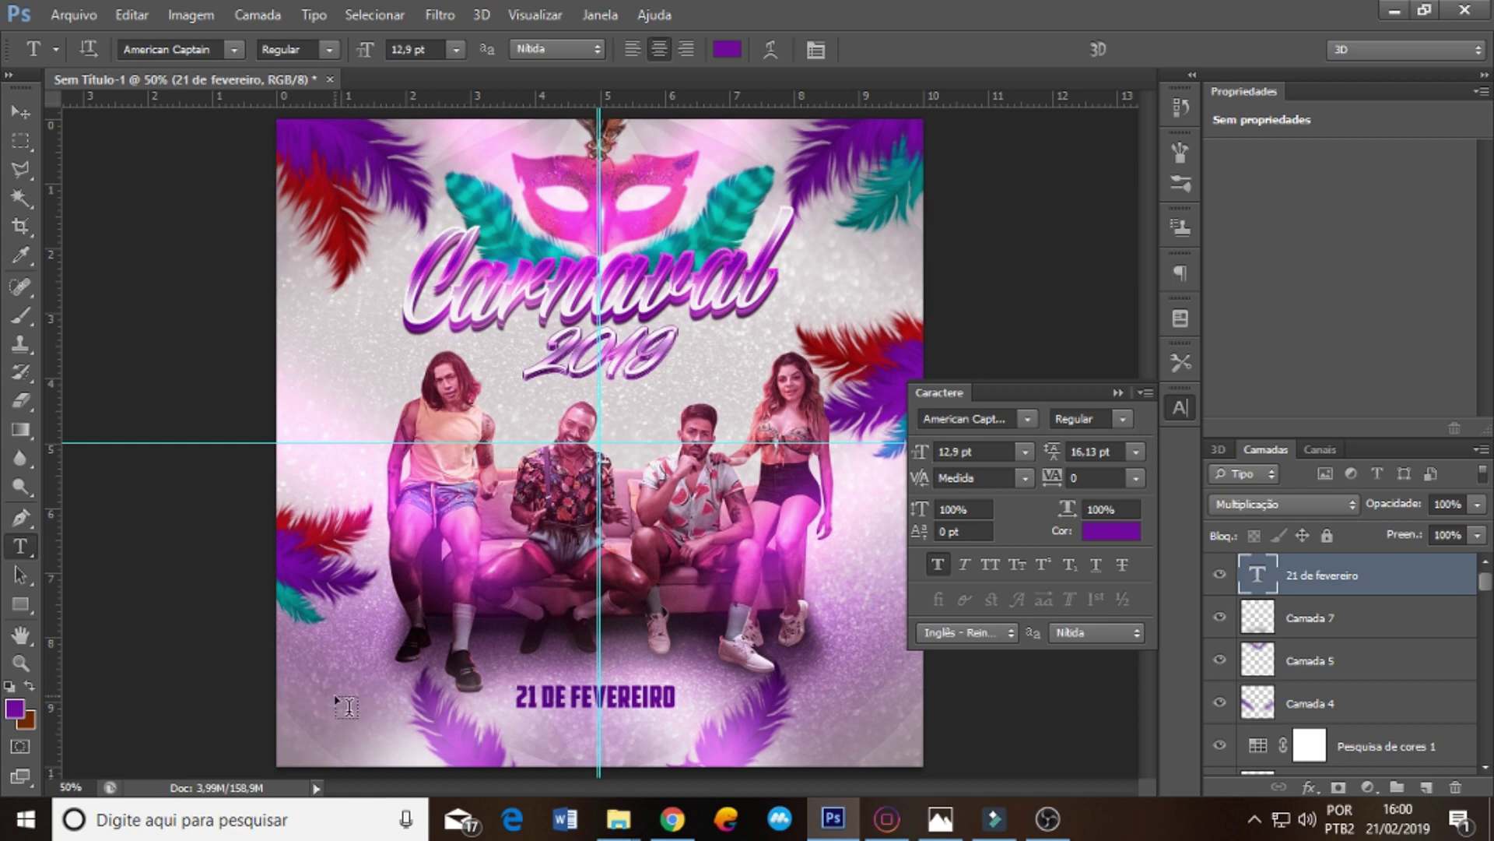
{"action": "left_click", "coordinate": [347, 706]}
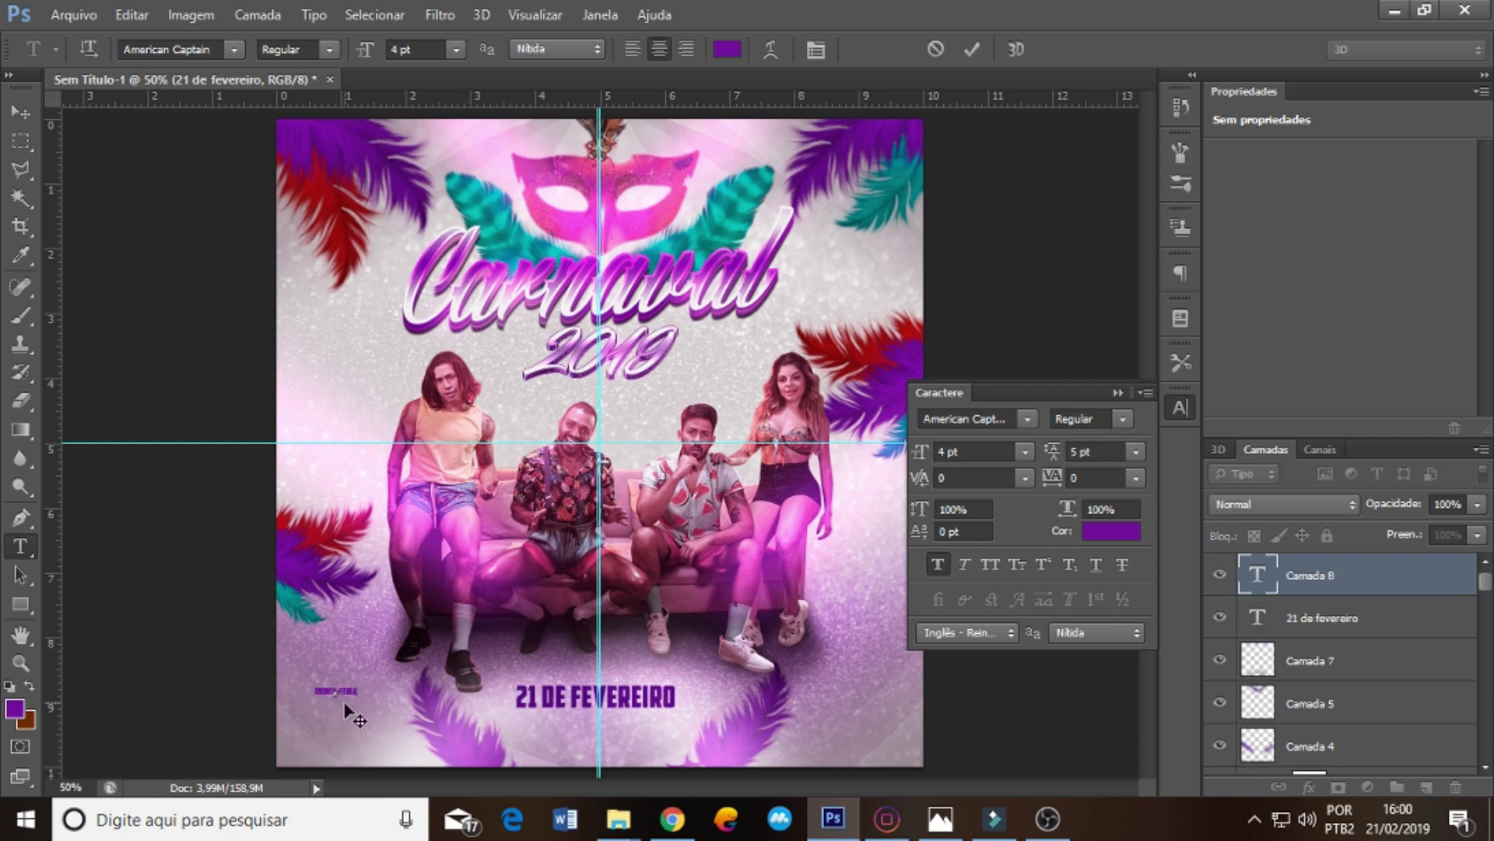
- Enlarge QUINTA-FEIRA, give it 200 tracking and 6 pt size, and place it above the date
{"action": "left_click", "coordinate": [1315, 578]}
{"action": "key", "text": "ctrl+t"}
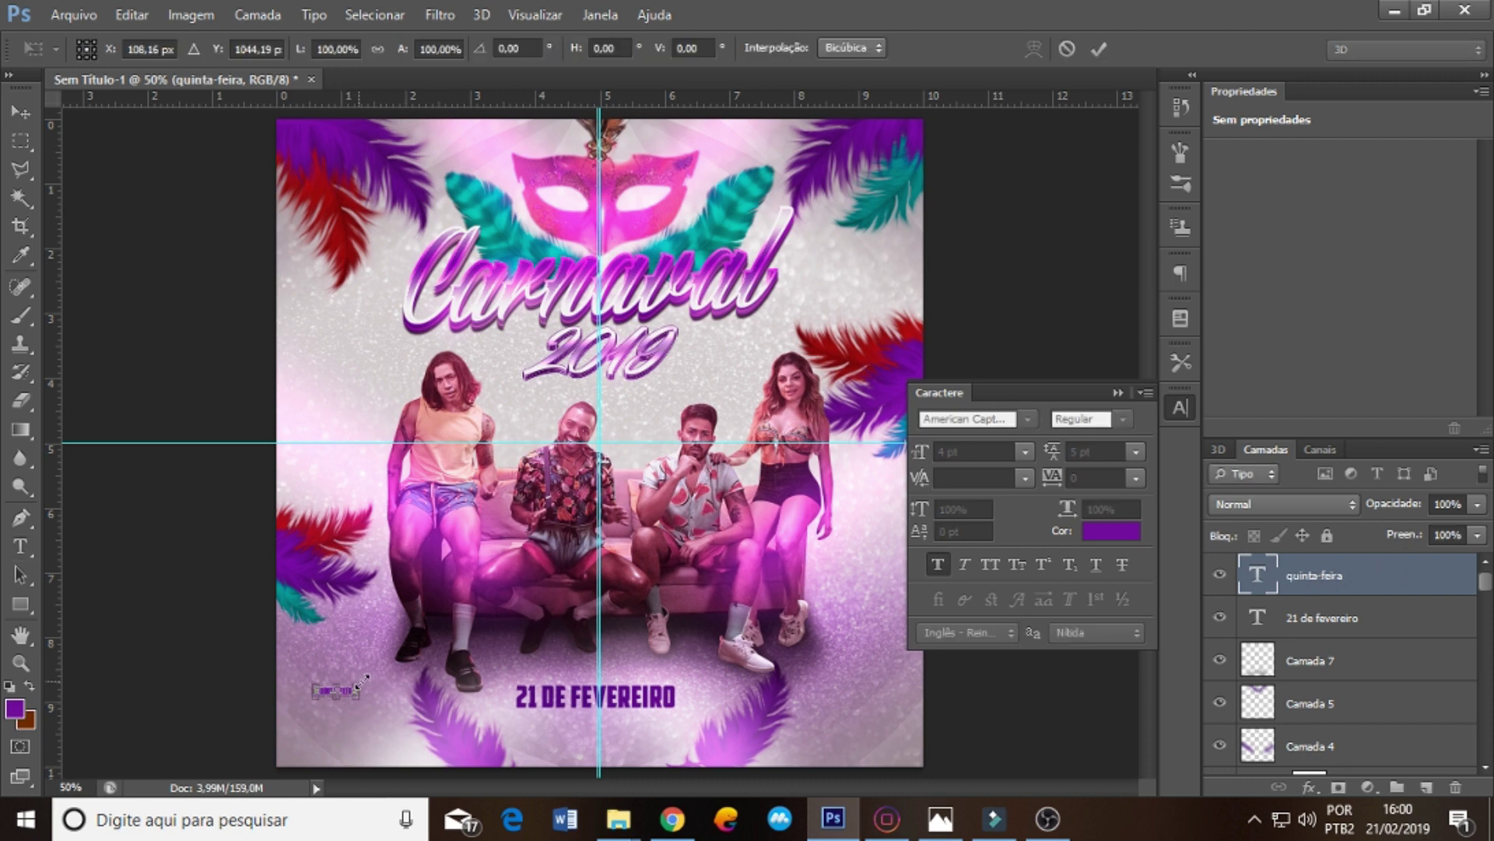
{"action": "mouse_move", "coordinate": [357, 687]}
{"action": "left_mouse_down"}
{"action": "mouse_move", "coordinate": [396, 666]}
{"action": "mouse_move", "coordinate": [610, 677]}
{"action": "left_mouse_up"}
{"action": "key", "text": "Return"}
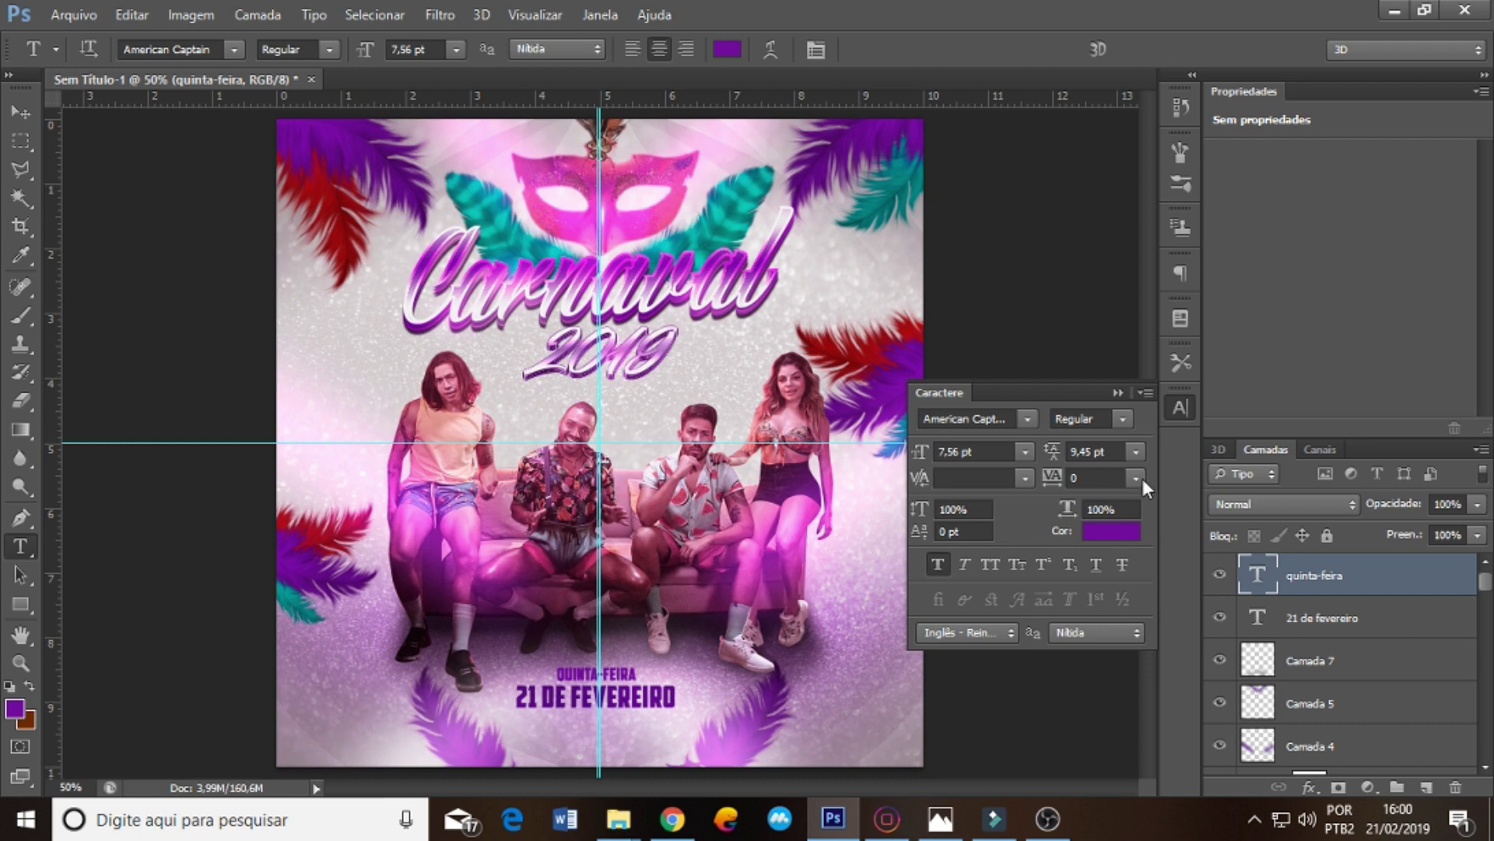
{"action": "left_click", "coordinate": [1142, 479]}
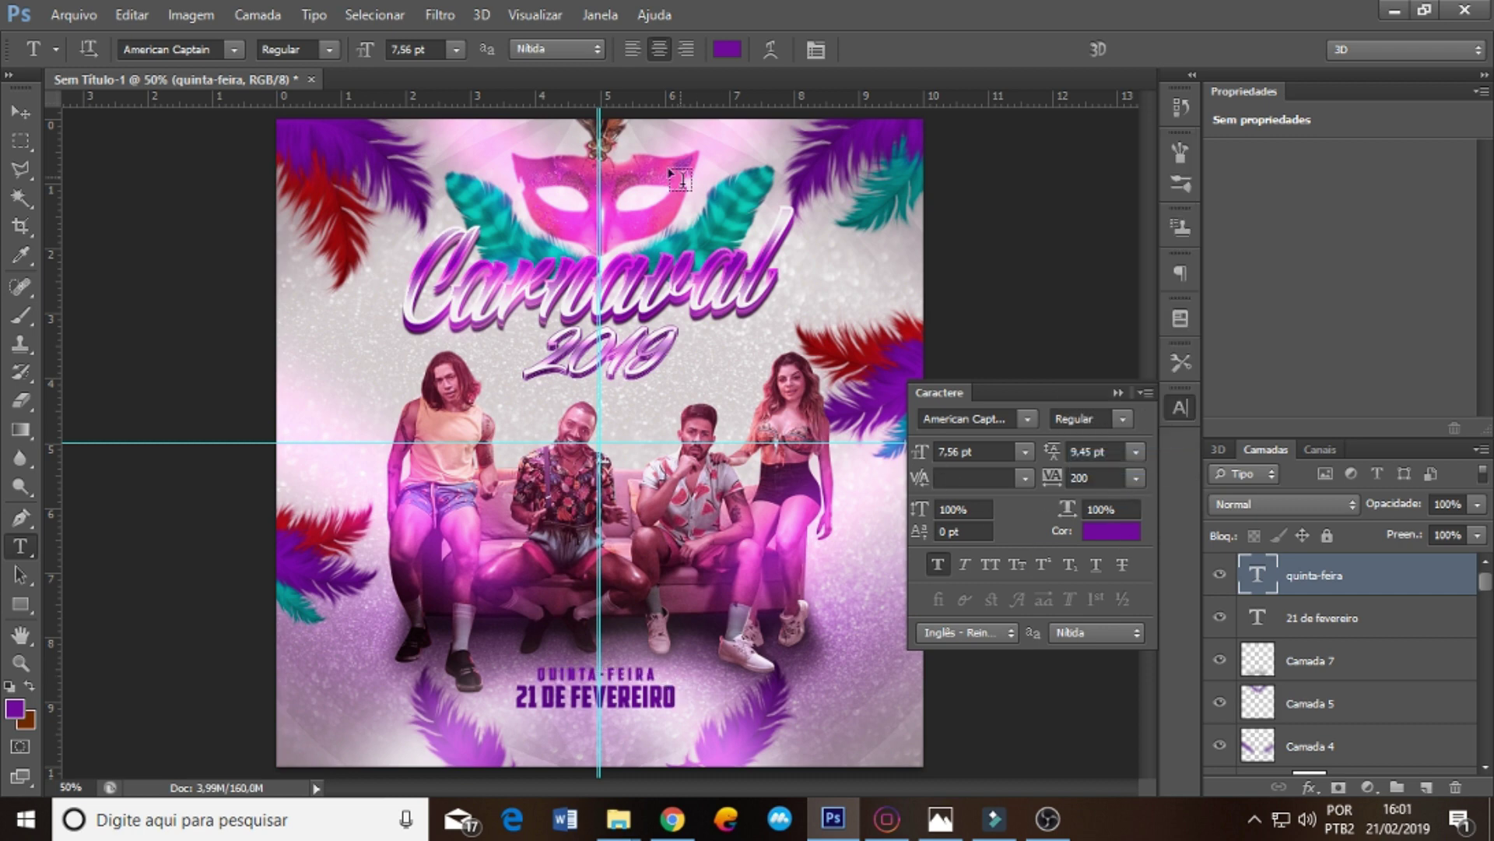
{"action": "left_click", "coordinate": [458, 49]}
{"action": "left_click", "coordinate": [433, 104]}
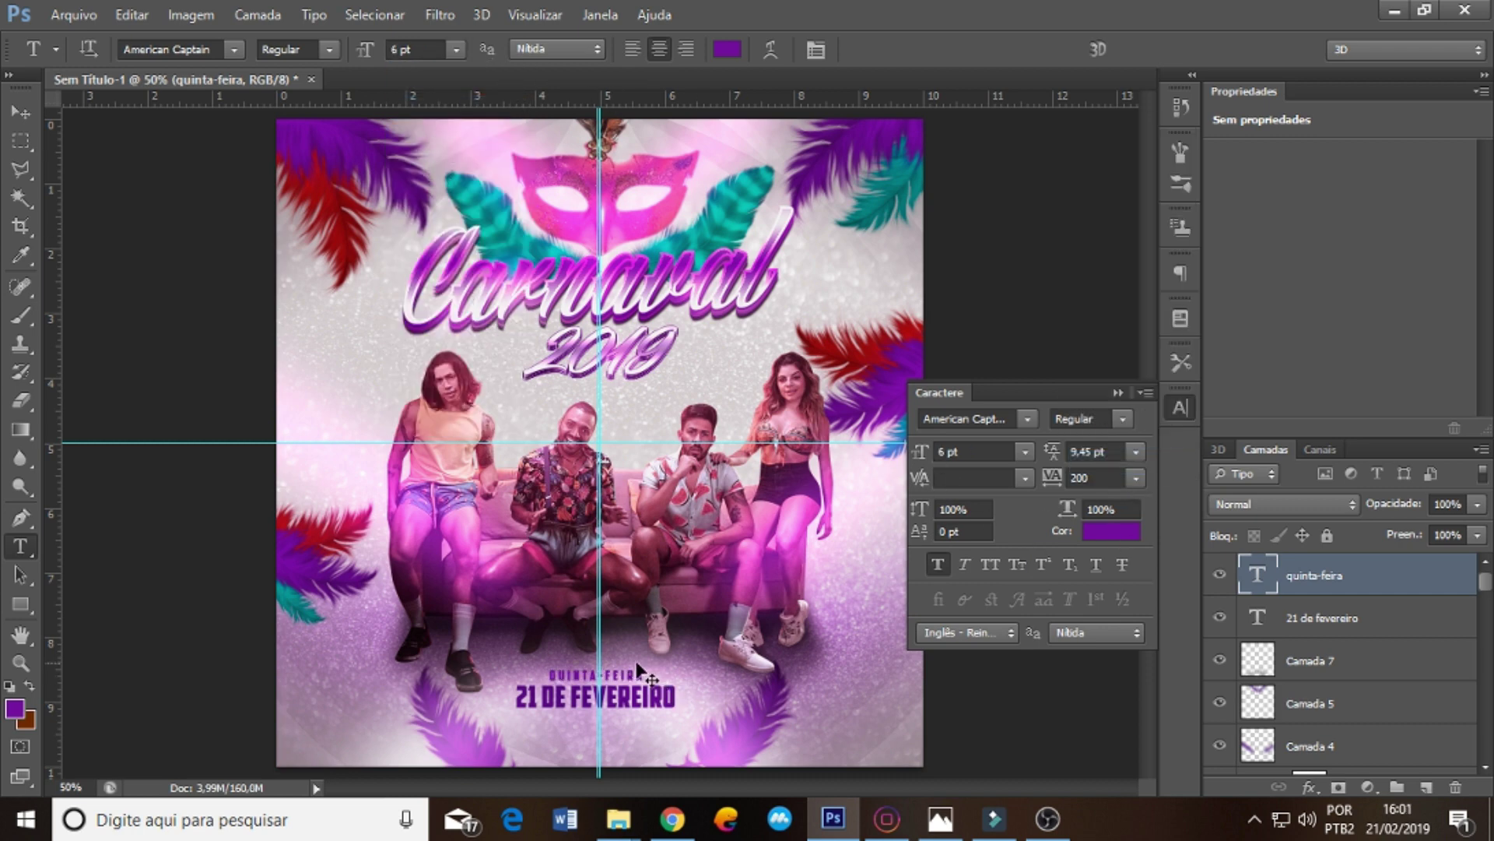
{"action": "left_click_drag", "start_coordinate": [646, 670], "coordinate": [646, 675]}
- Set the QUINTA-FEIRA layer to Multiply blending
{"action": "key", "text": "ctrl+t"}
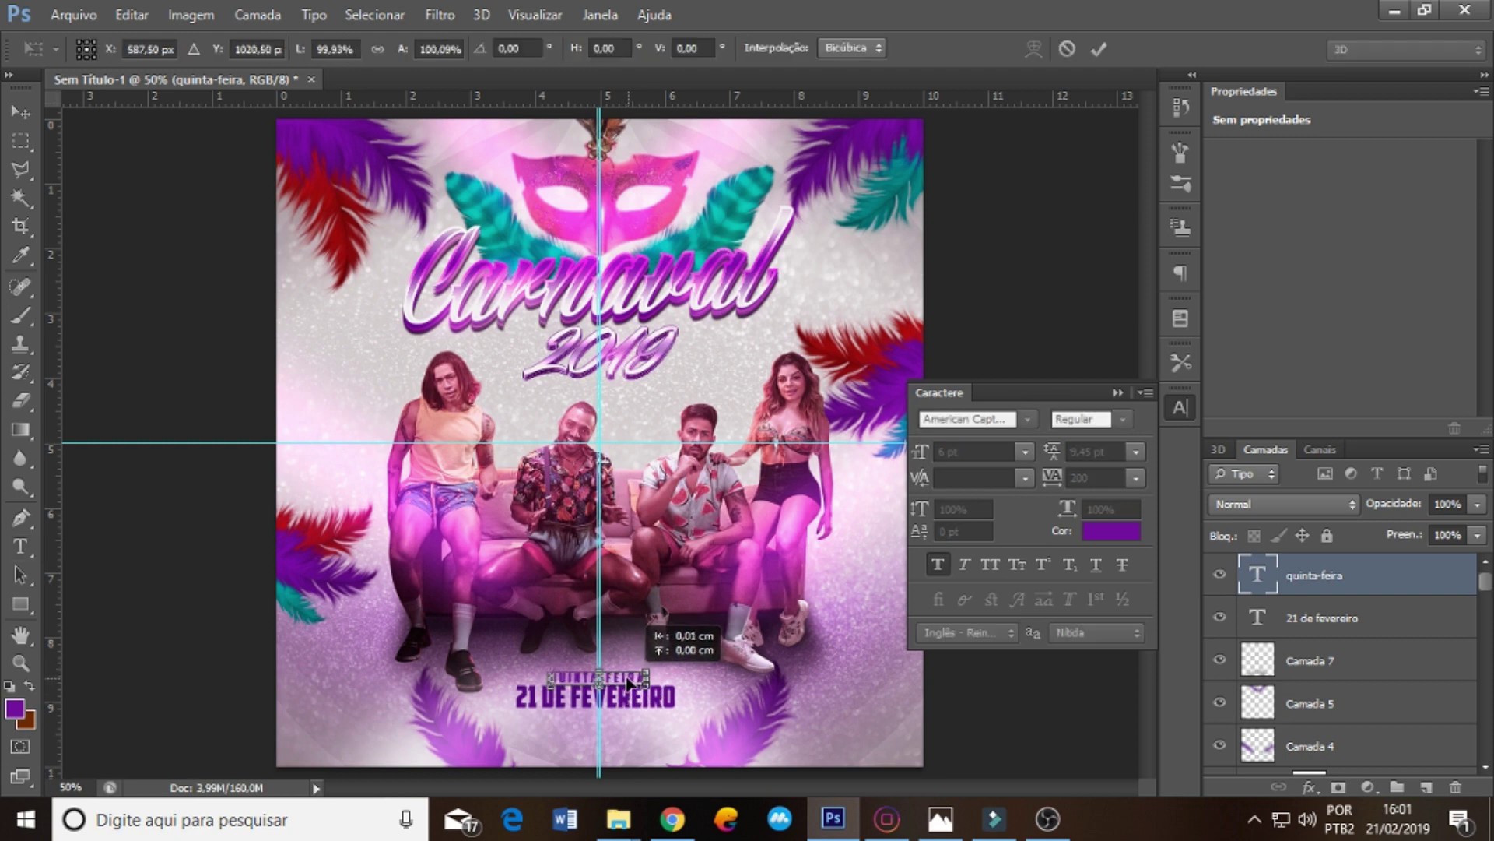
{"action": "key", "text": "Return"}
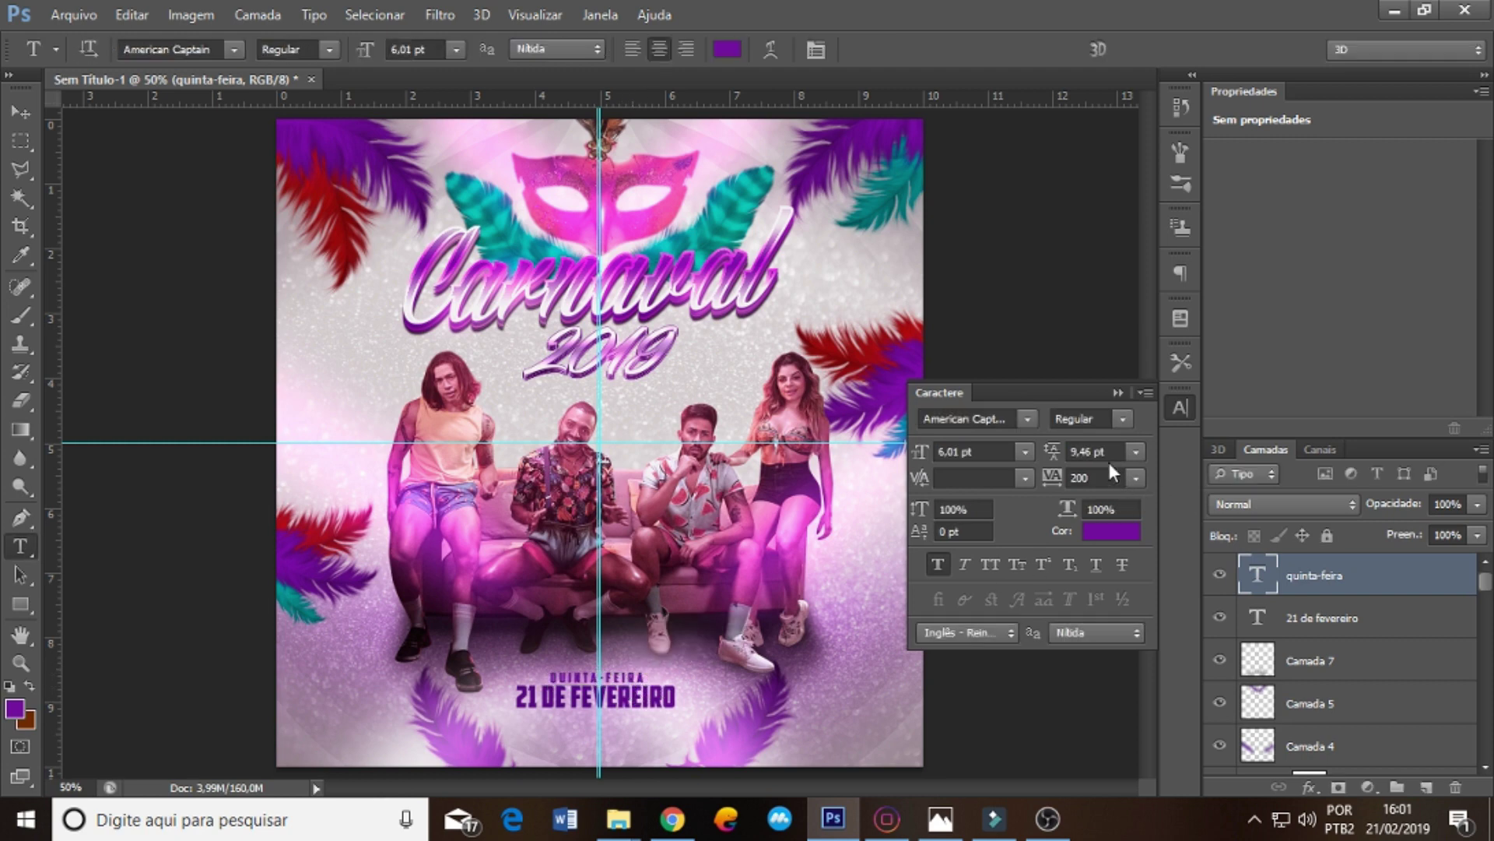
{"action": "left_click", "coordinate": [1288, 504]}
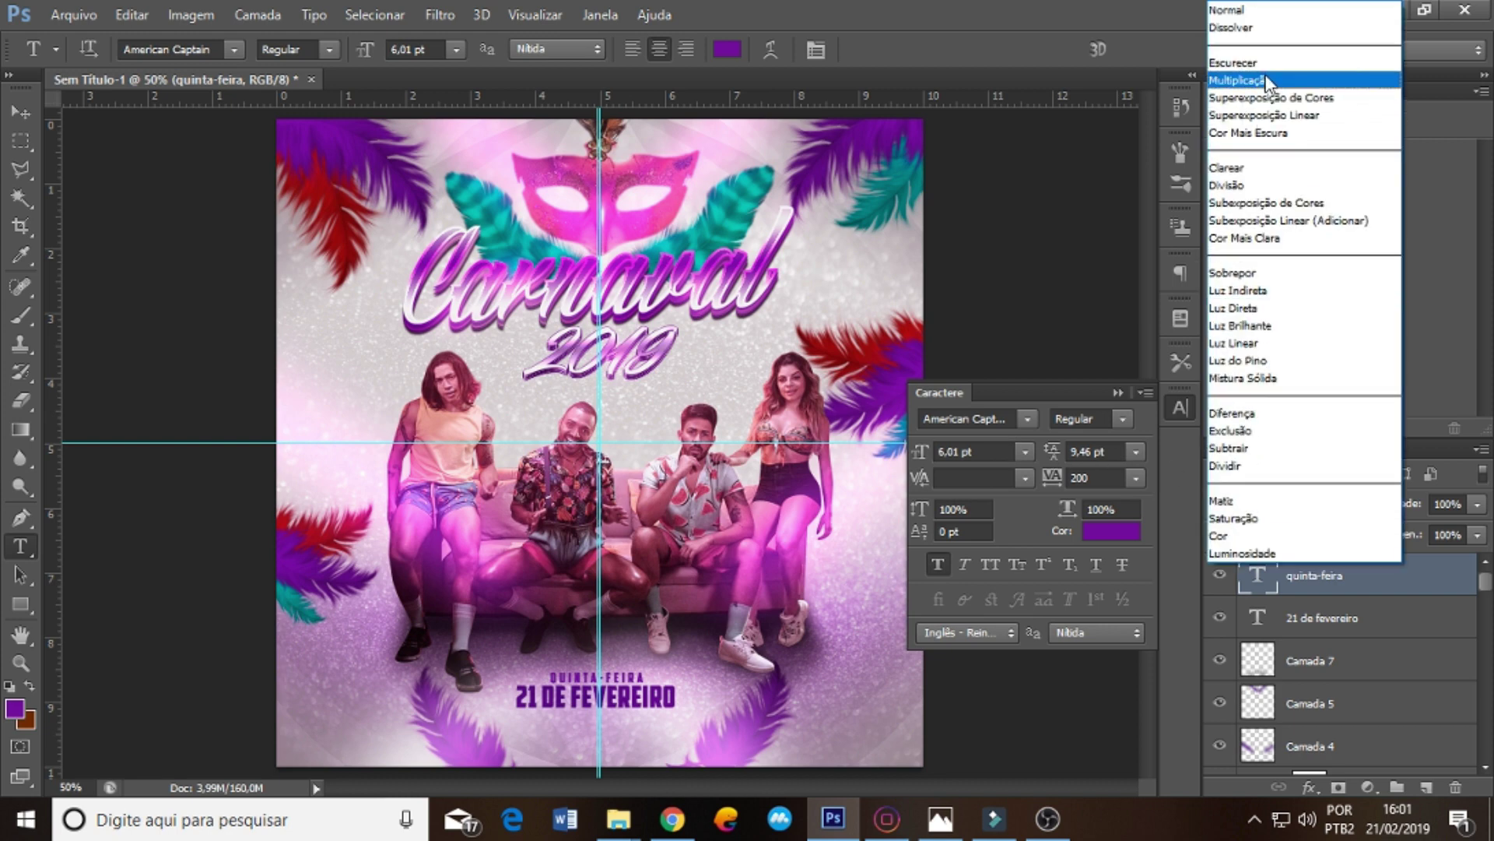
{"action": "left_click", "coordinate": [1267, 87]}
{"action": "left_click", "coordinate": [1118, 393]}
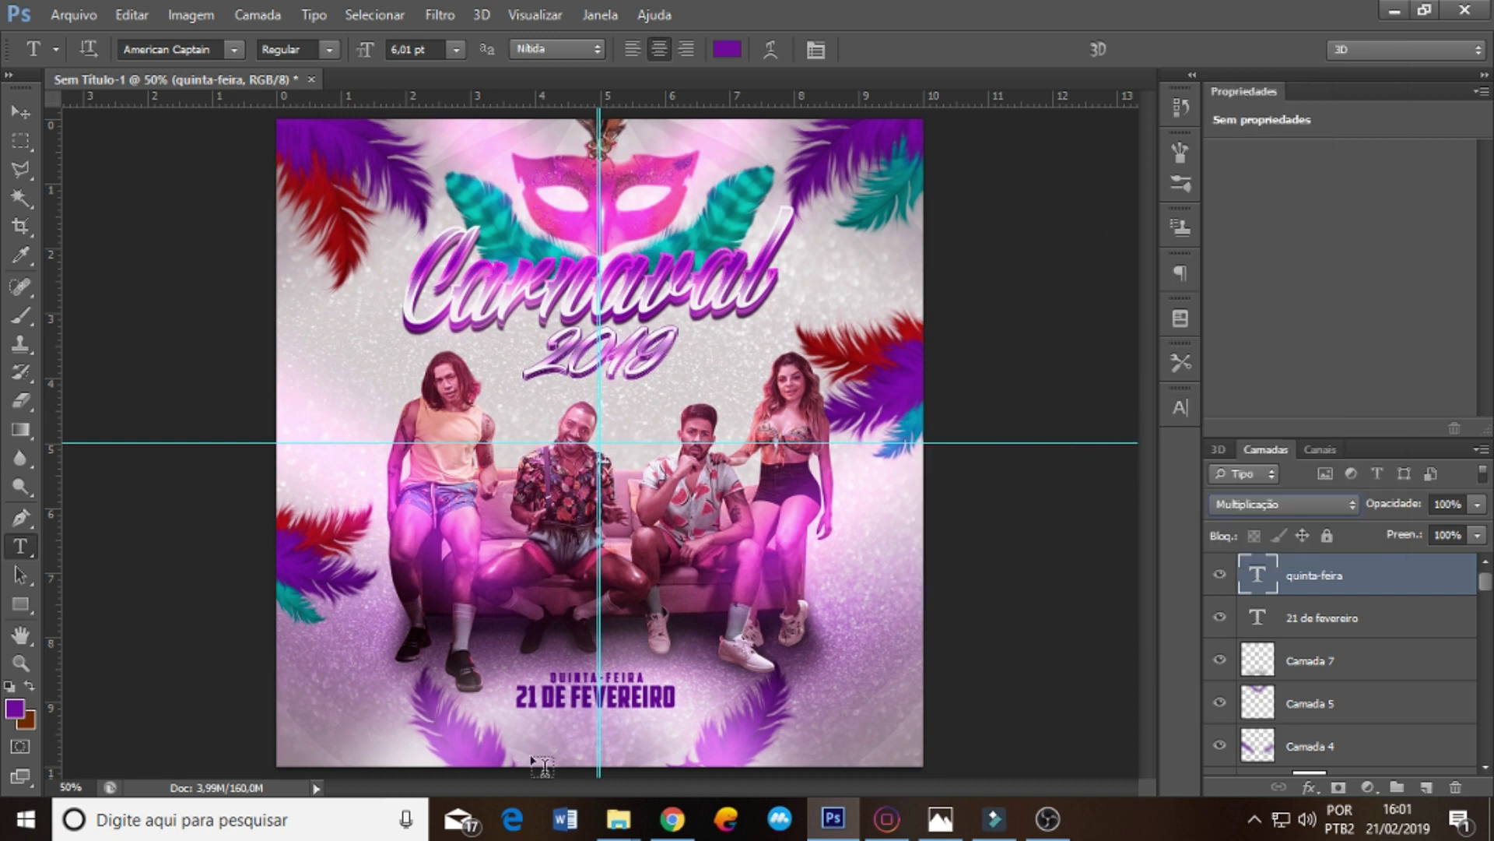
- Add a text line below the date, enlarge it about 181%, and change it to LOCAL DO SHOW
{"action": "left_click", "coordinate": [523, 747]}
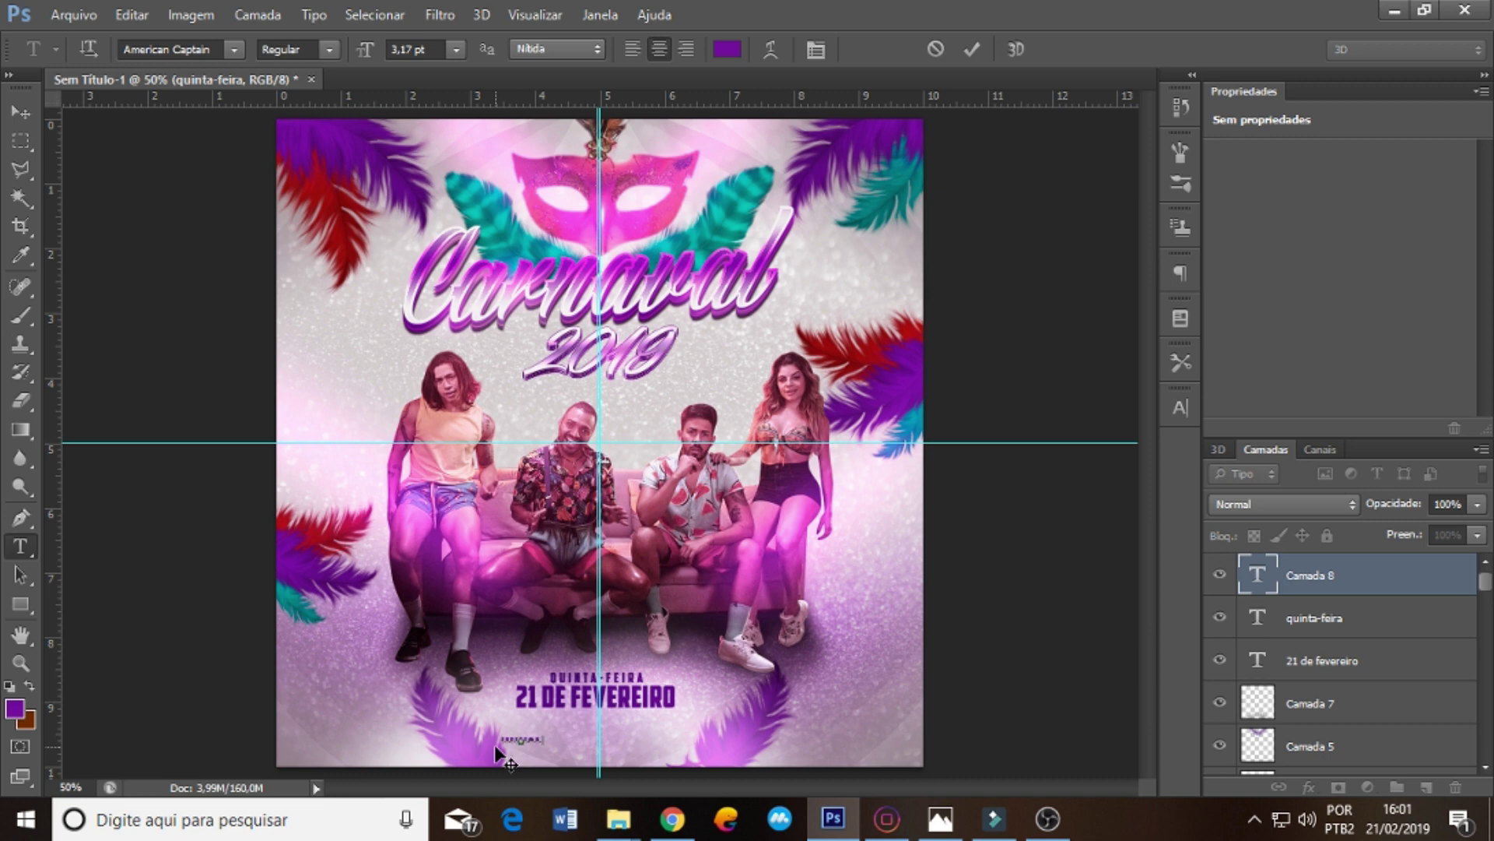
{"action": "left_click", "coordinate": [1336, 574]}
{"action": "key", "text": "ctrl+t"}
{"action": "left_click_drag", "start_coordinate": [543, 741], "coordinate": [577, 745]}
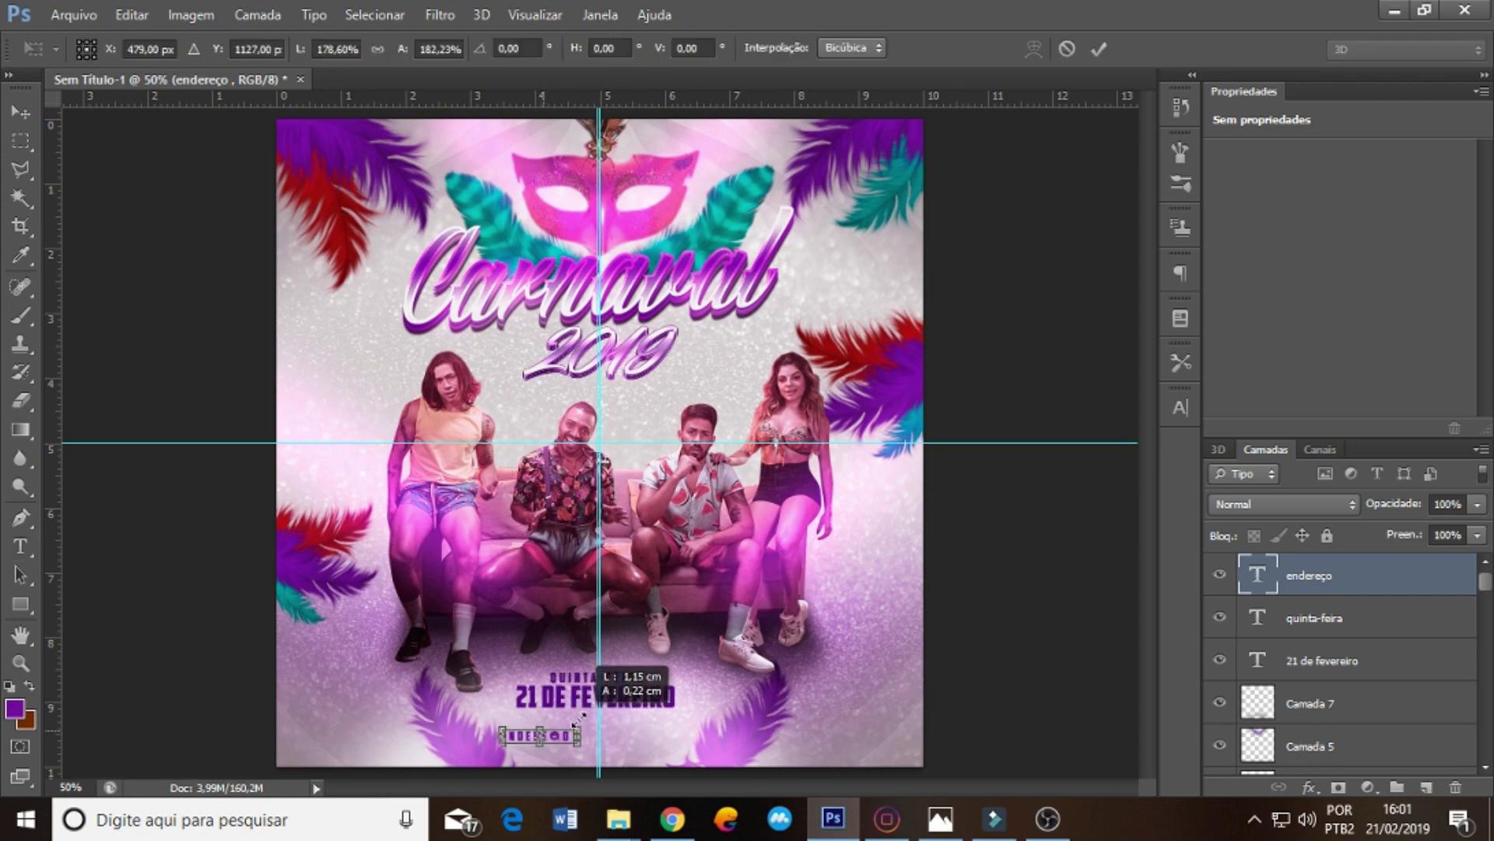
{"action": "key", "text": "Return"}
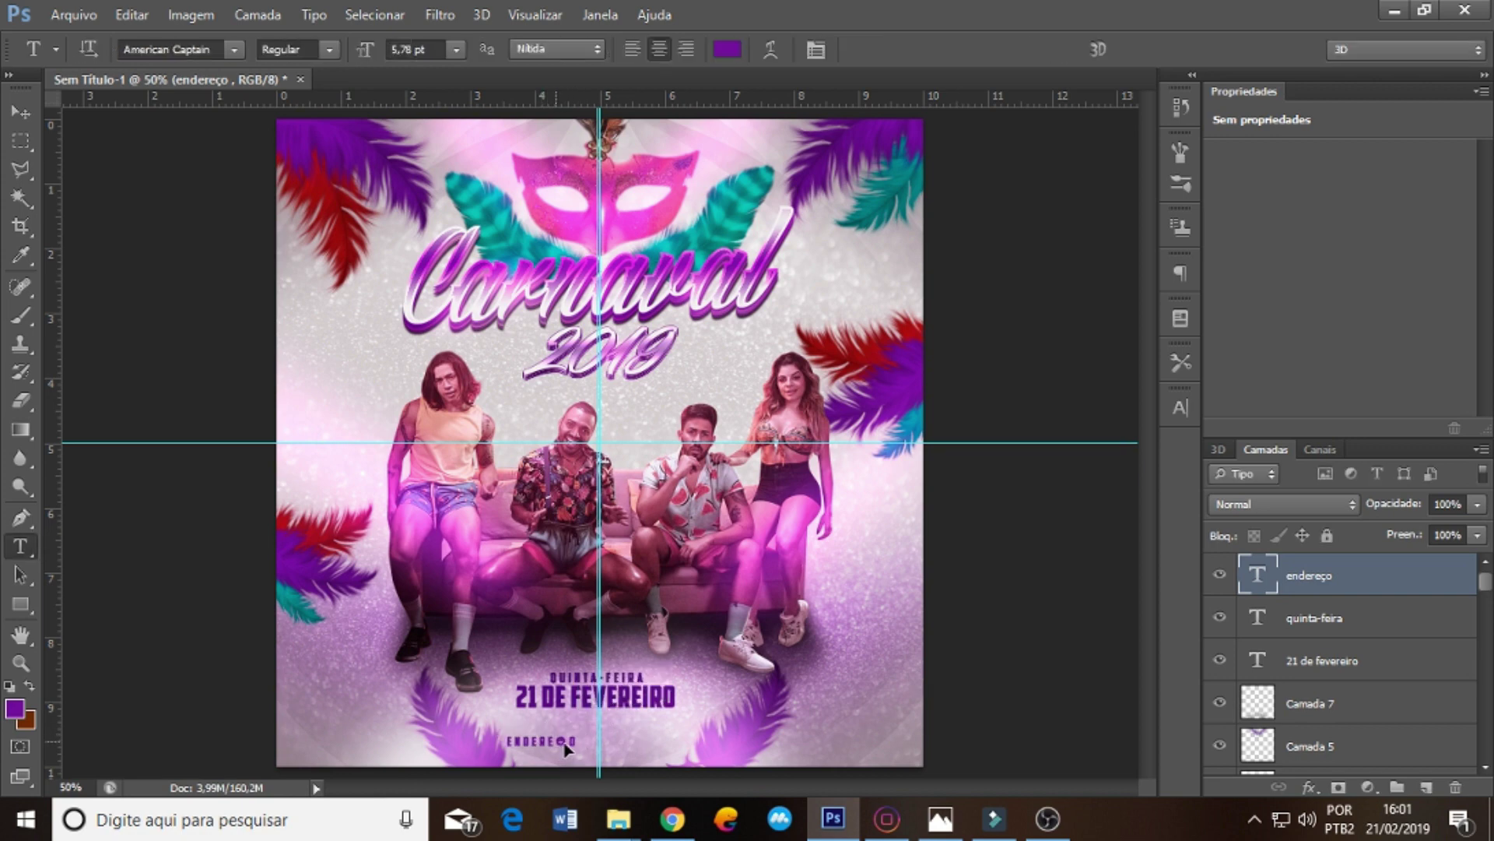
{"action": "double_click", "coordinate": [552, 745]}
{"action": "key", "text": "BackSpace"}
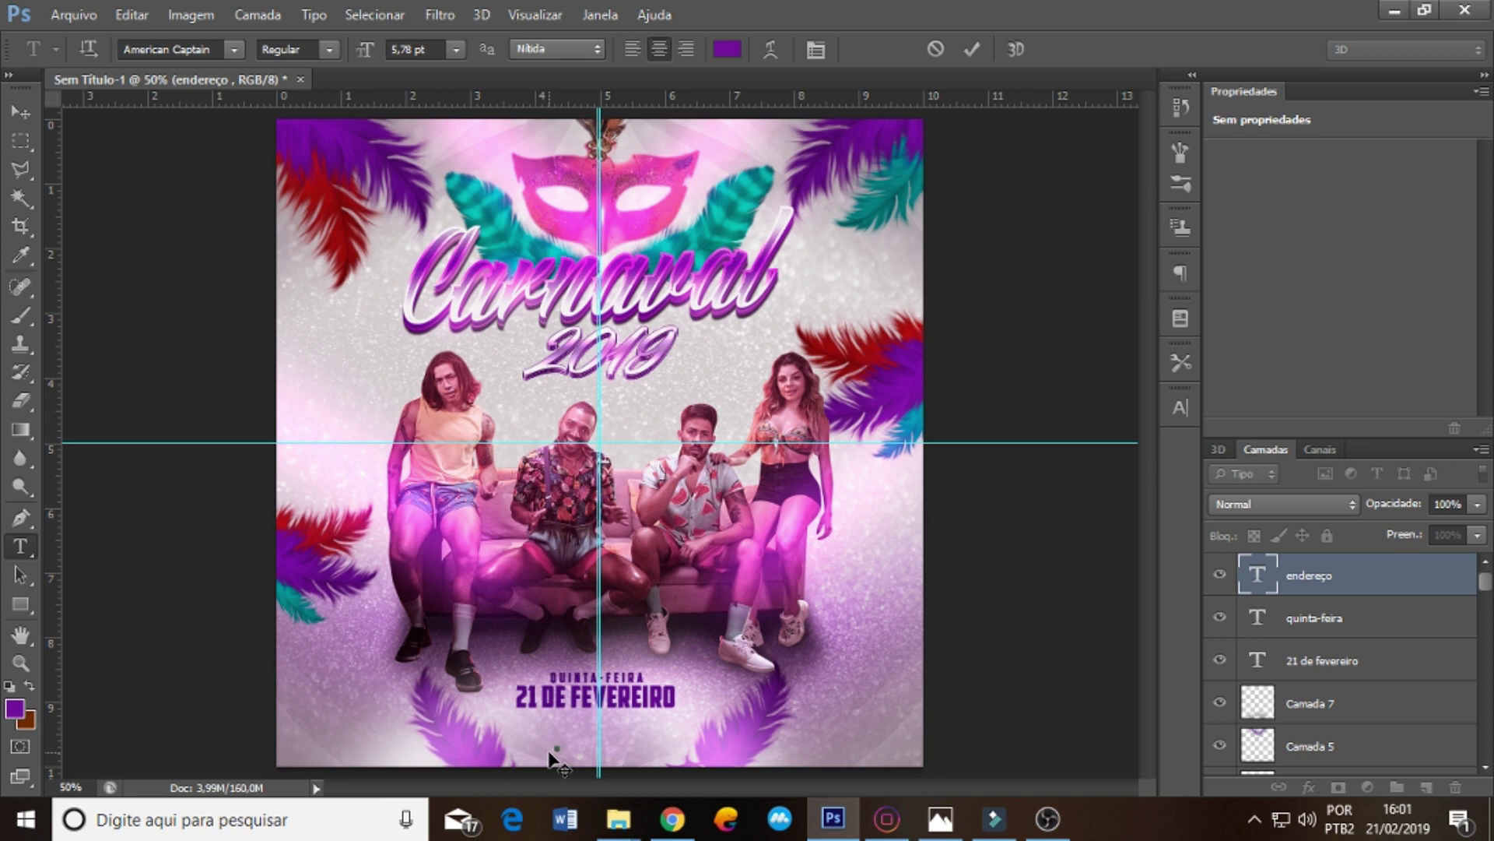
{"action": "type", "text": "LOCAL DOSH"}
{"action": "type", "text": "OW"}
{"action": "left_click", "coordinate": [1280, 595]}
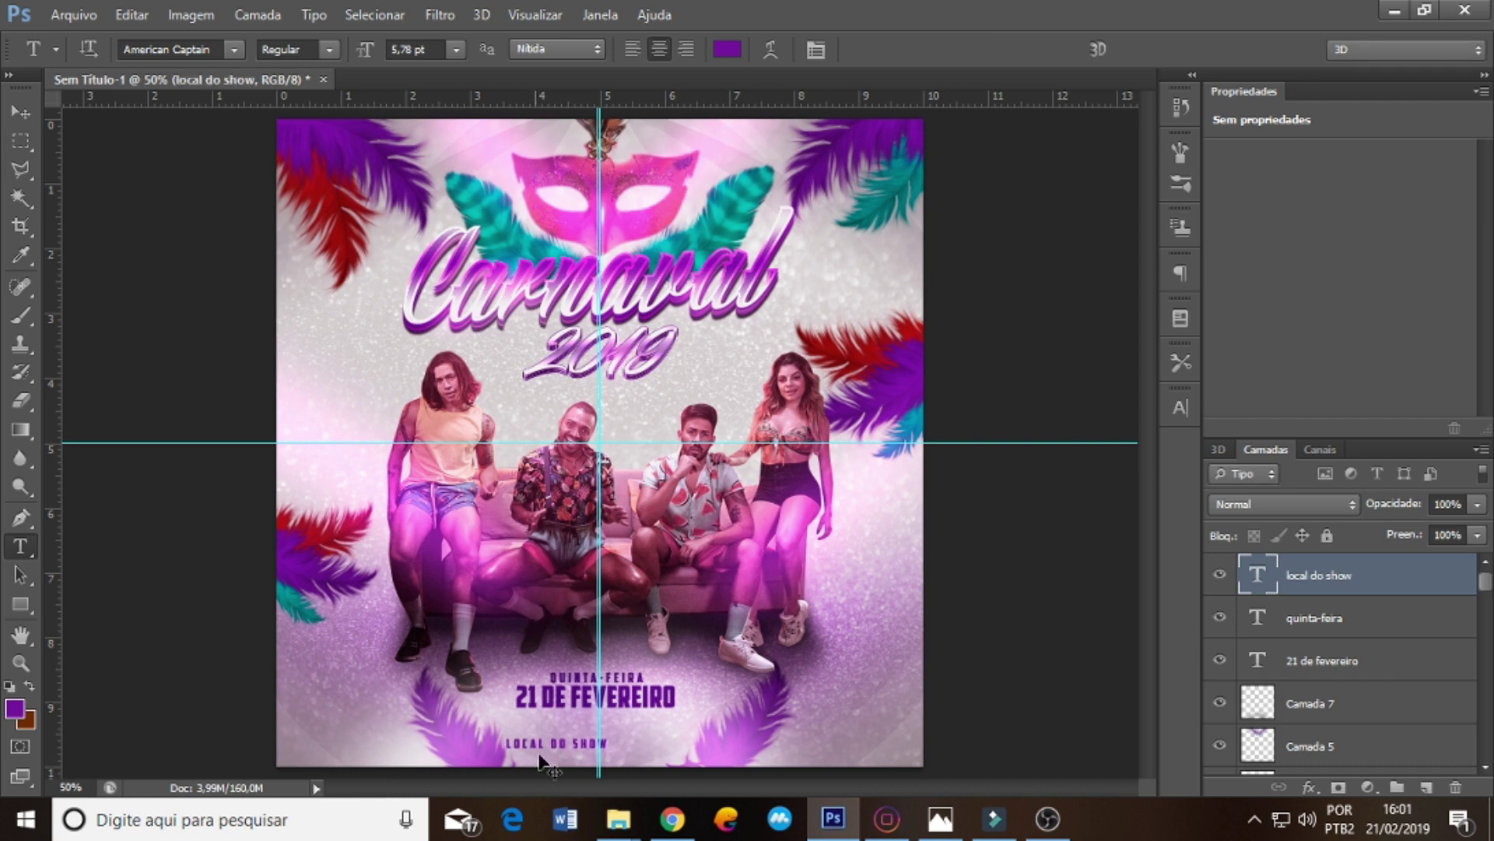
- Centre LOCAL DO SHOW on the vertical guide and set its tracking to 555
{"action": "left_click_drag", "start_coordinate": [590, 749], "coordinate": [632, 746]}
{"action": "key", "text": "ctrl+t"}
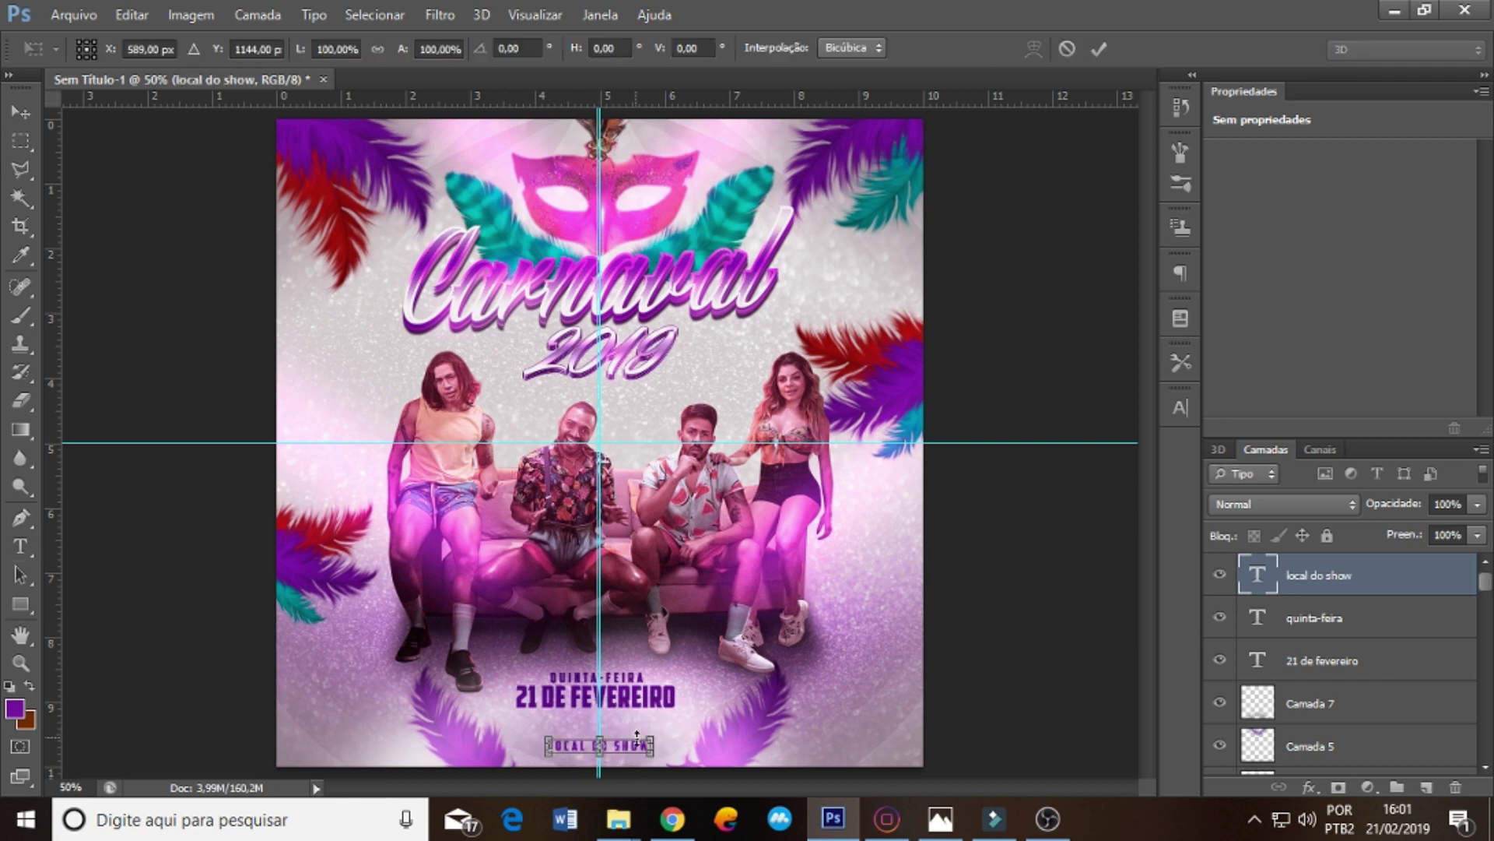
{"action": "key", "text": "Return"}
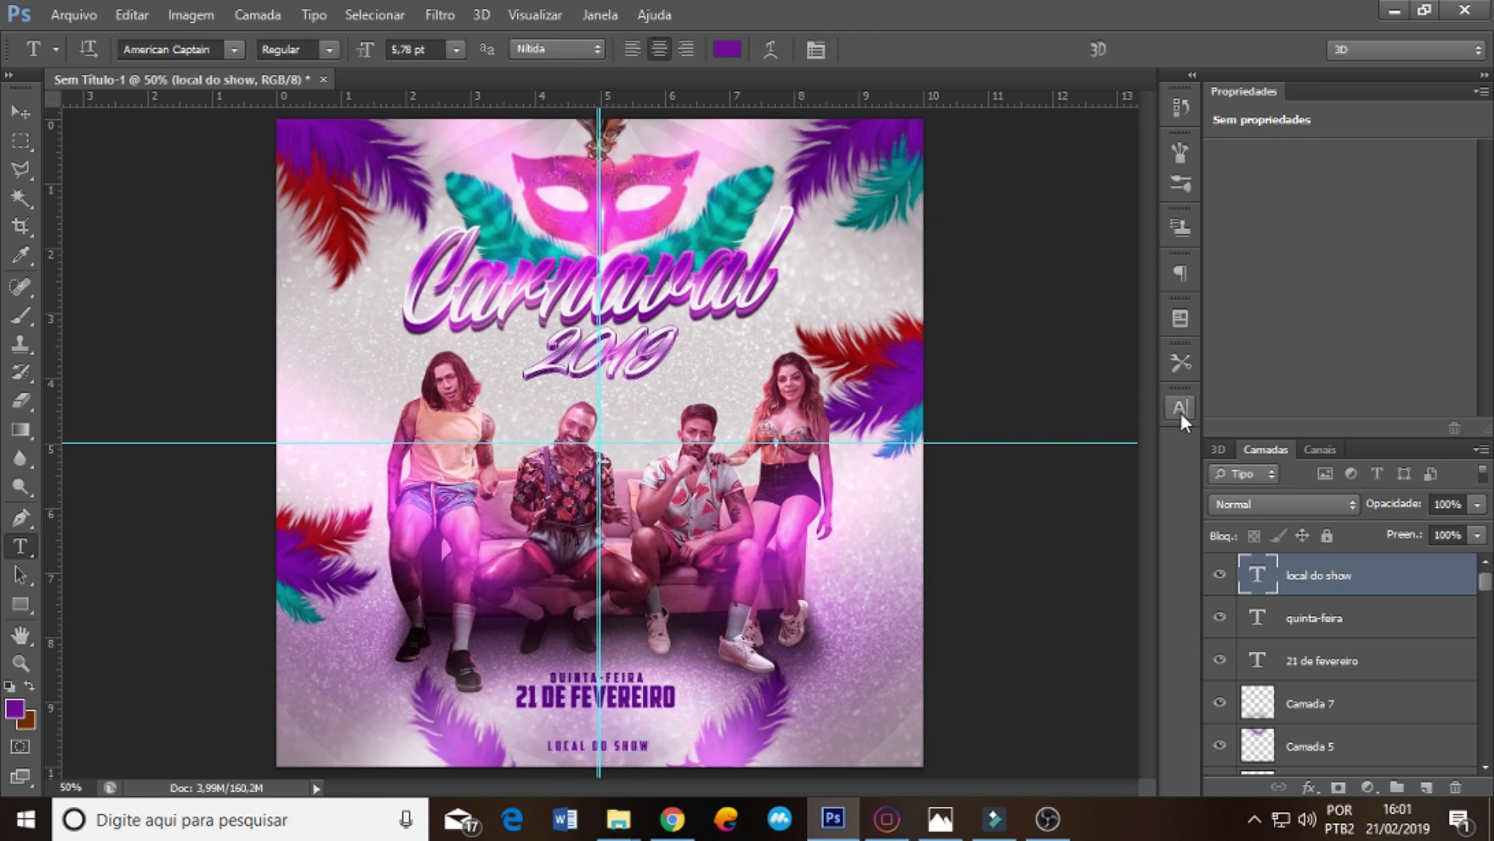
{"action": "left_click", "coordinate": [1180, 407]}
{"action": "left_click", "coordinate": [1133, 477]}
{"action": "left_click", "coordinate": [1127, 459]}
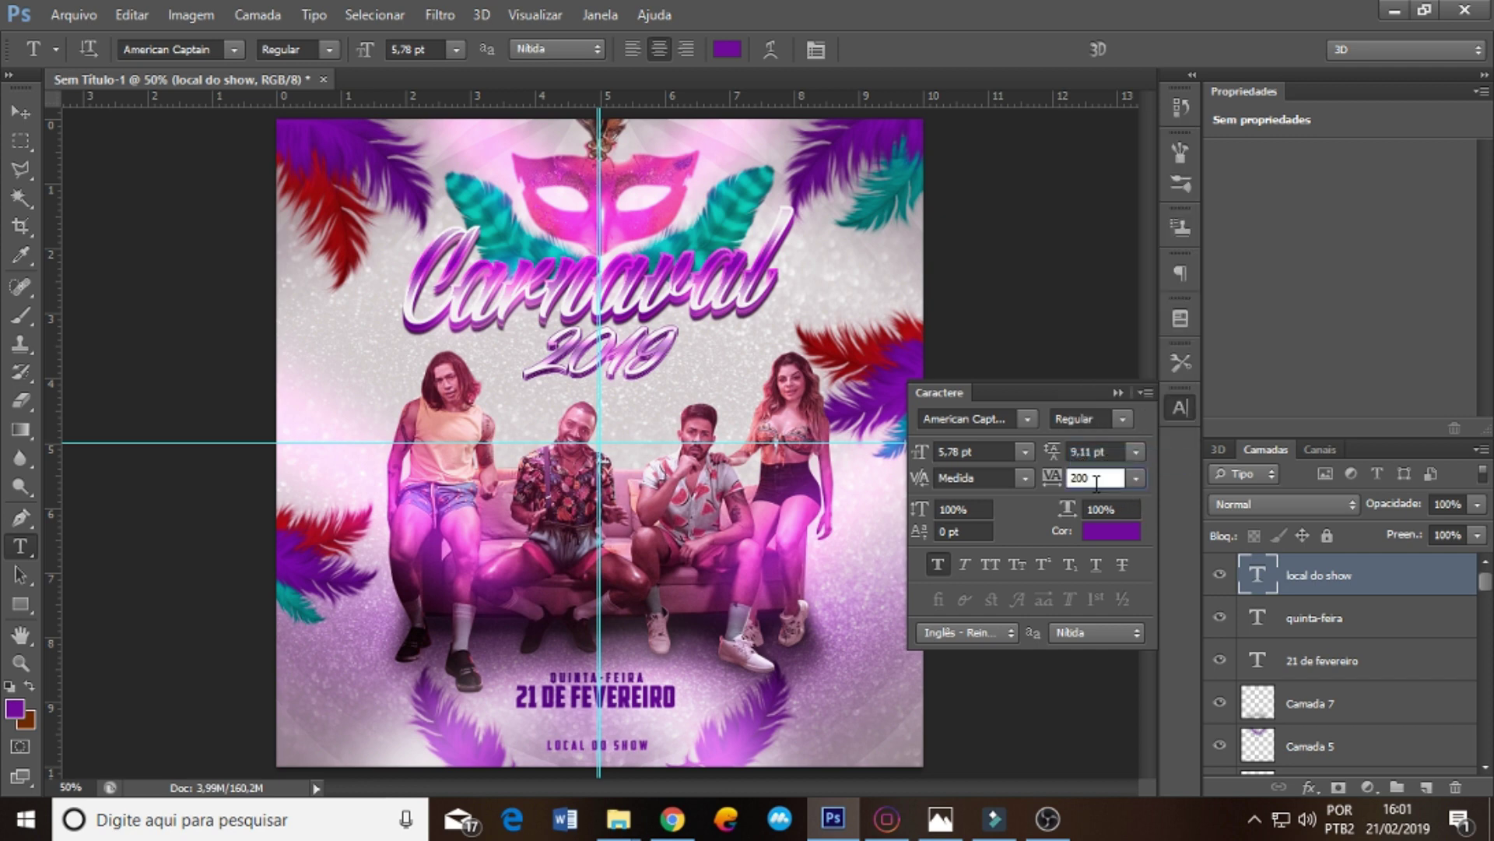
{"action": "type", "text": "555"}
{"action": "key", "text": "Return"}
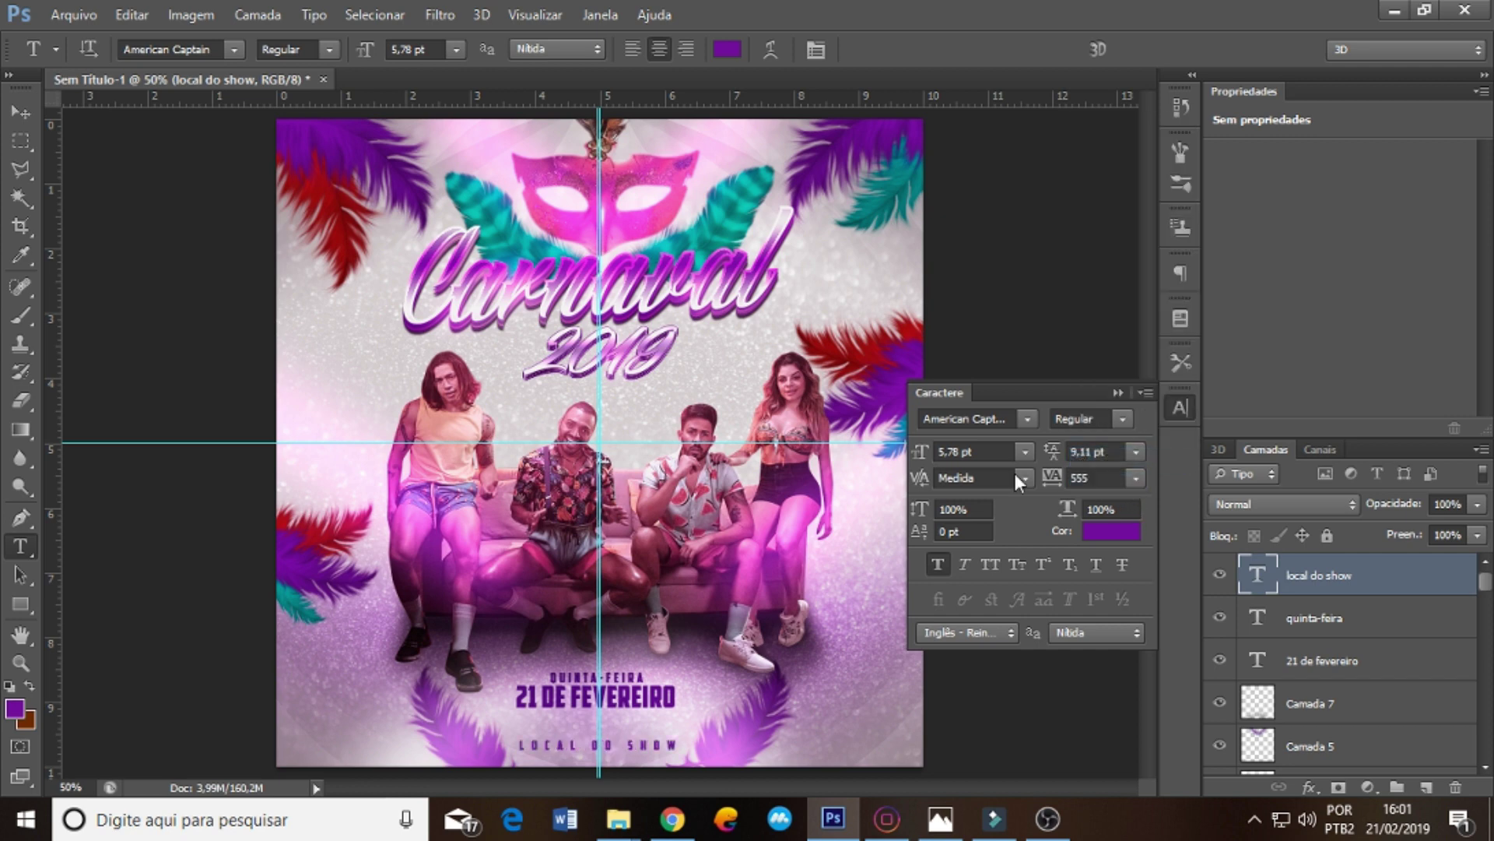
- Re-centre the widened LOCAL DO SHOW line on the flyer
{"action": "left_click", "coordinate": [1118, 393]}
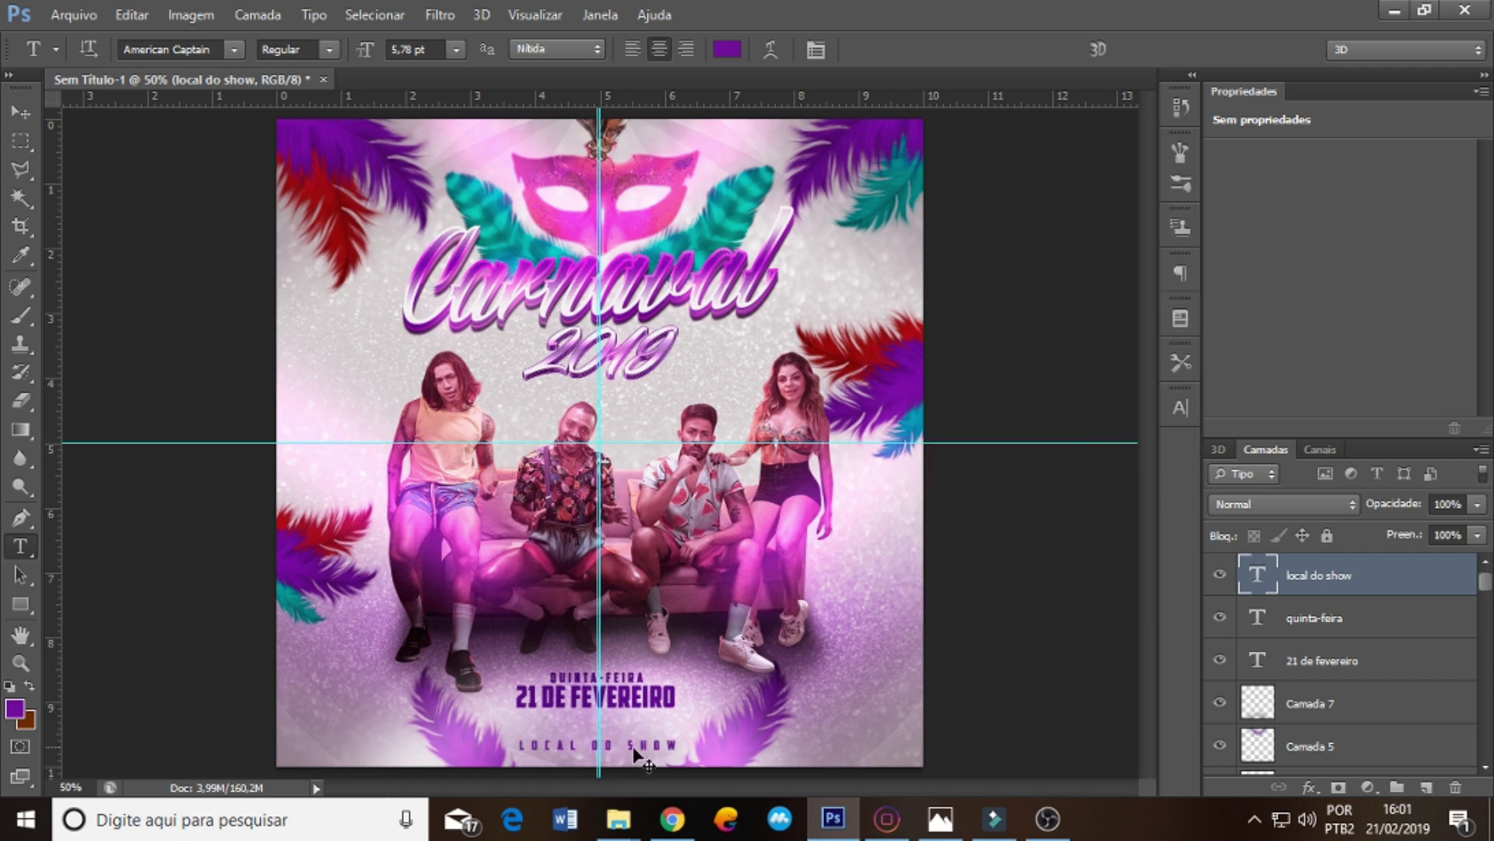
{"action": "key", "text": "ctrl+t"}
{"action": "left_click_drag", "start_coordinate": [625, 751], "coordinate": [638, 751]}
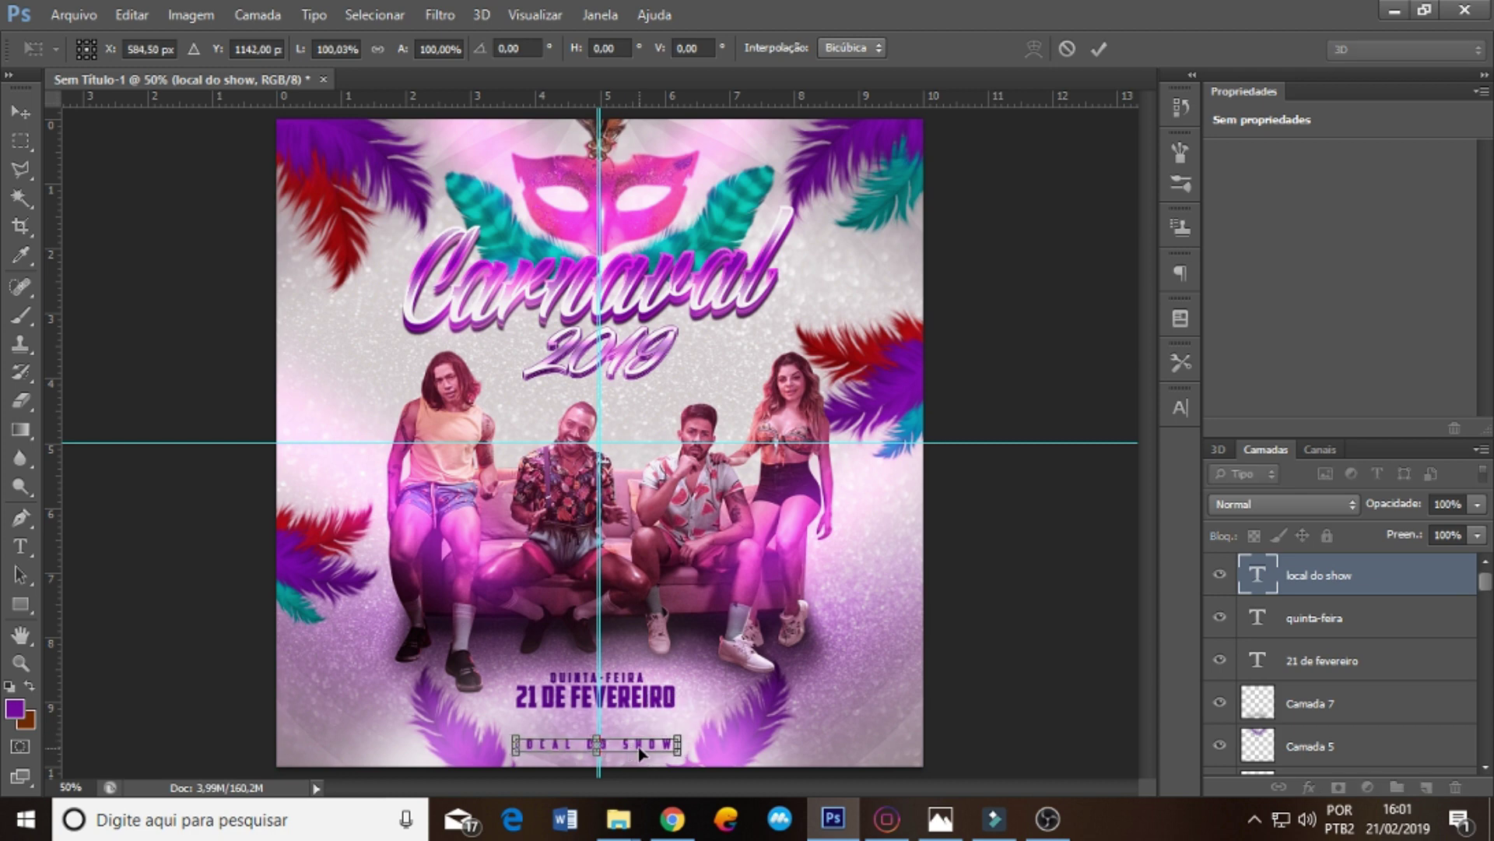
{"action": "key", "text": "Return"}
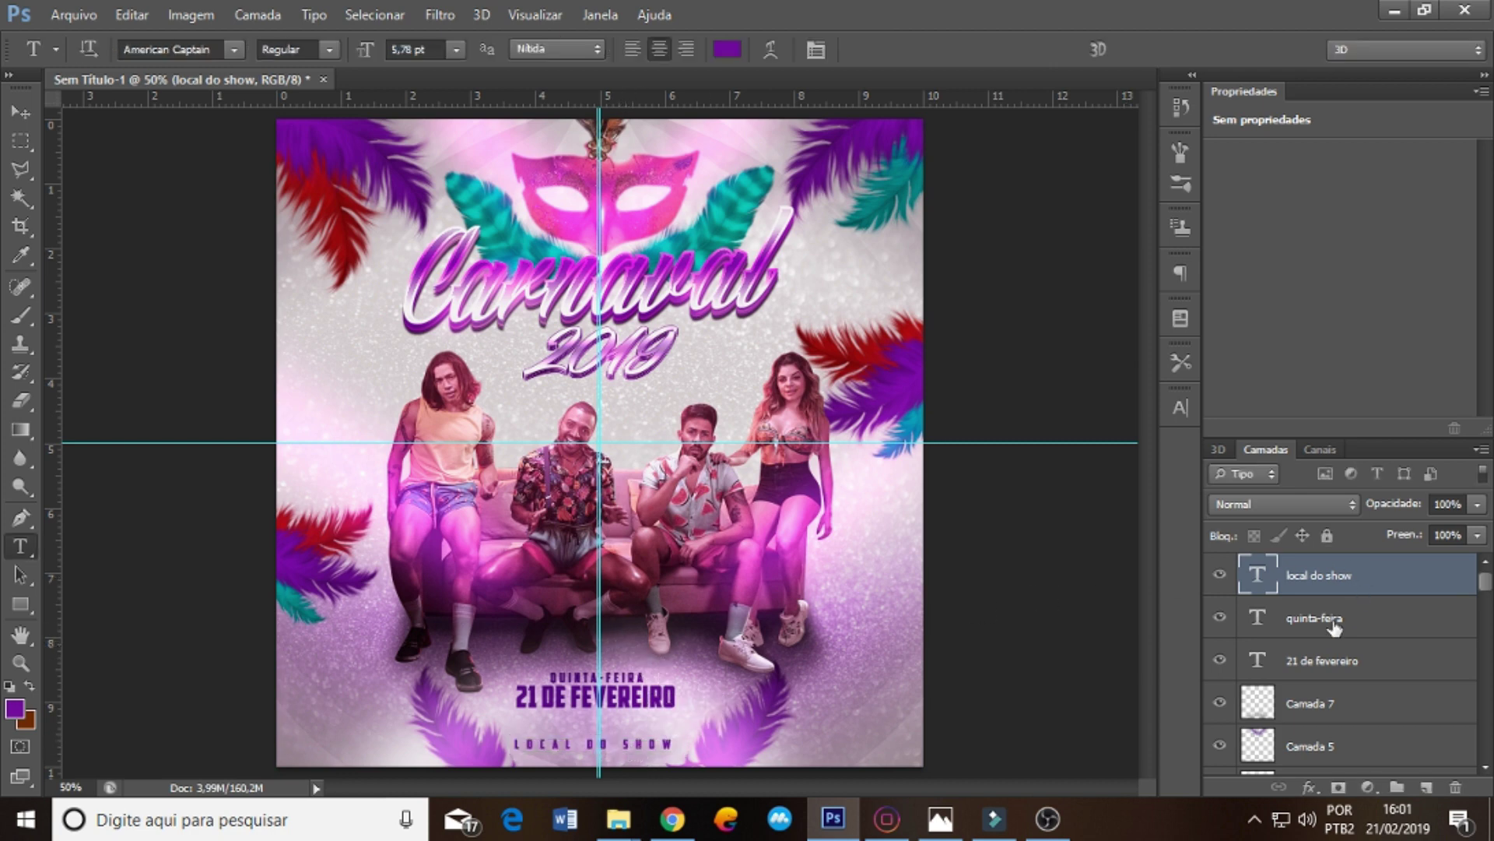
- Move the QUINTA-FEIRA and date layers down about 0.37 cm
{"action": "left_click", "coordinate": [1333, 618]}
{"action": "left_click", "coordinate": [1331, 660], "text": "shift"}
{"action": "left_click_drag", "start_coordinate": [658, 686], "coordinate": [660, 706]}
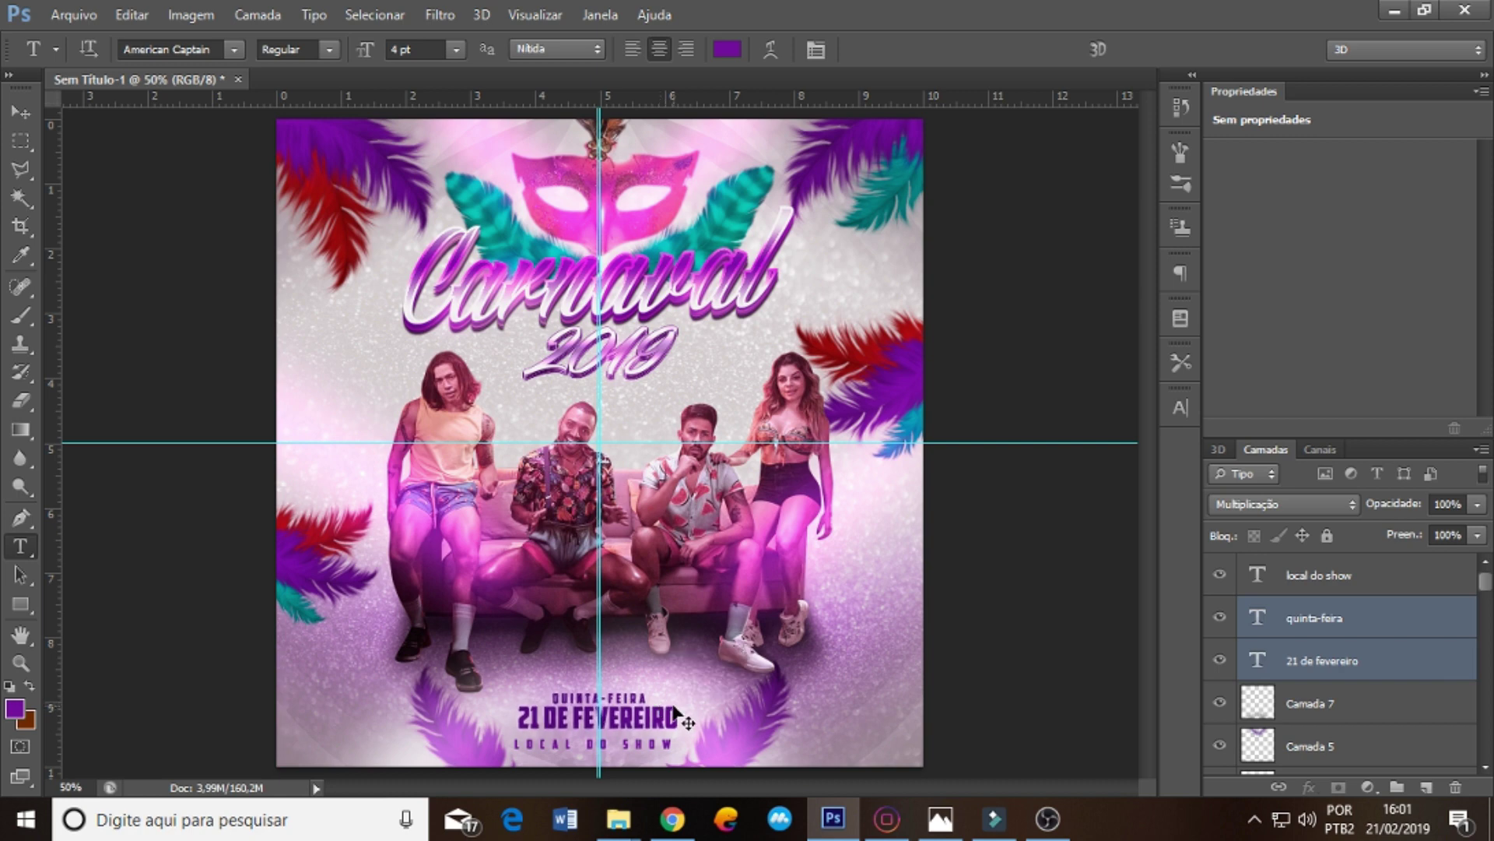
- Raise the group photo layers Camada 1, 2 and 3 slightly
{"action": "left_click_drag", "start_coordinate": [1486, 585], "coordinate": [1486, 607]}
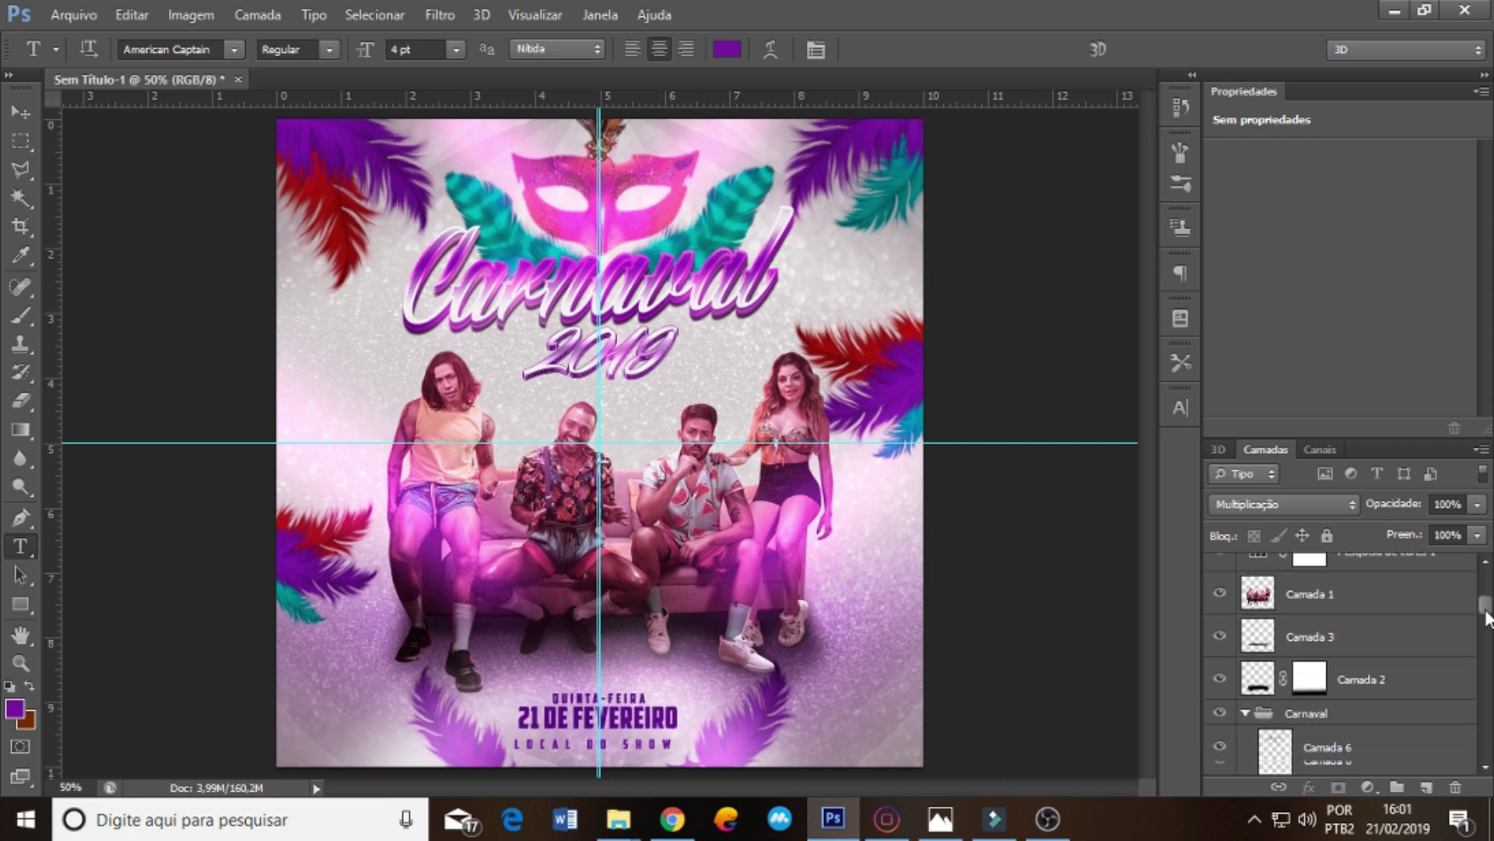
{"action": "left_click", "coordinate": [1354, 595]}
{"action": "left_click", "coordinate": [1338, 689], "text": "shift"}
{"action": "left_click_drag", "start_coordinate": [693, 613], "coordinate": [694, 598]}
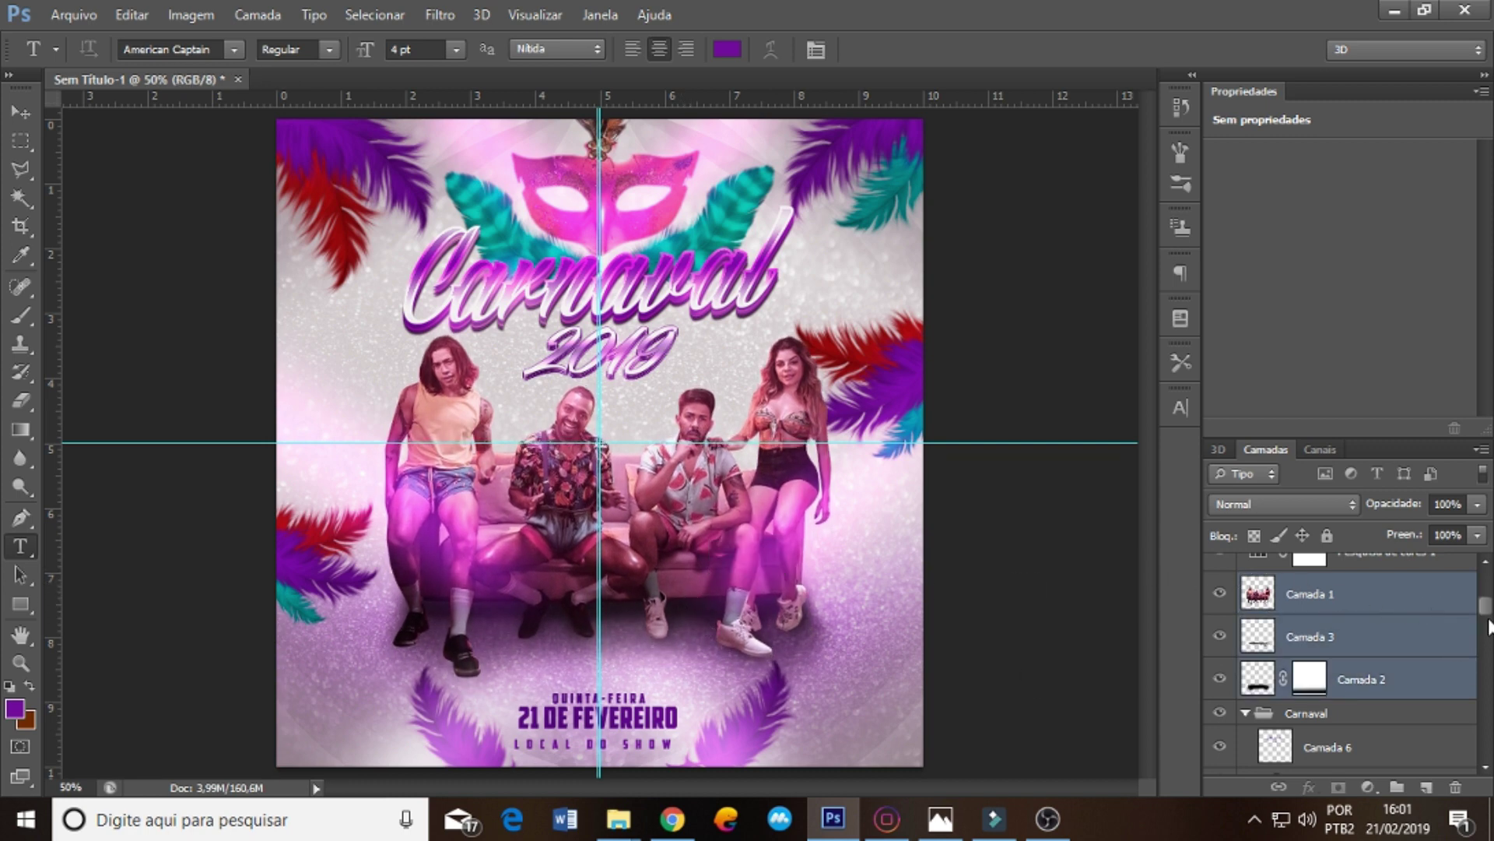
{"action": "left_click_drag", "start_coordinate": [1487, 609], "coordinate": [1488, 590]}
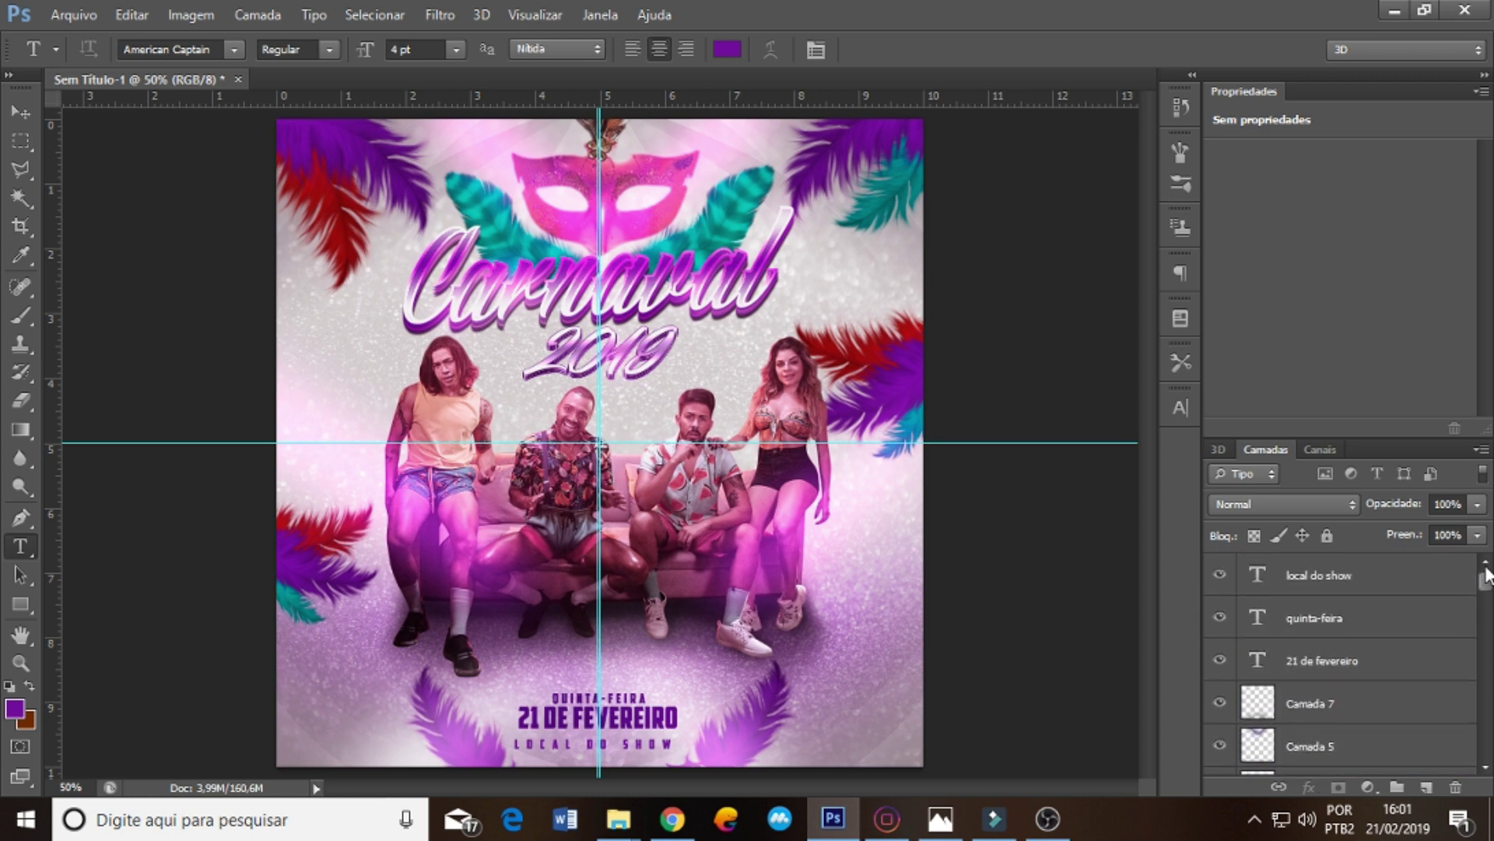
{"action": "left_click", "coordinate": [1364, 577]}
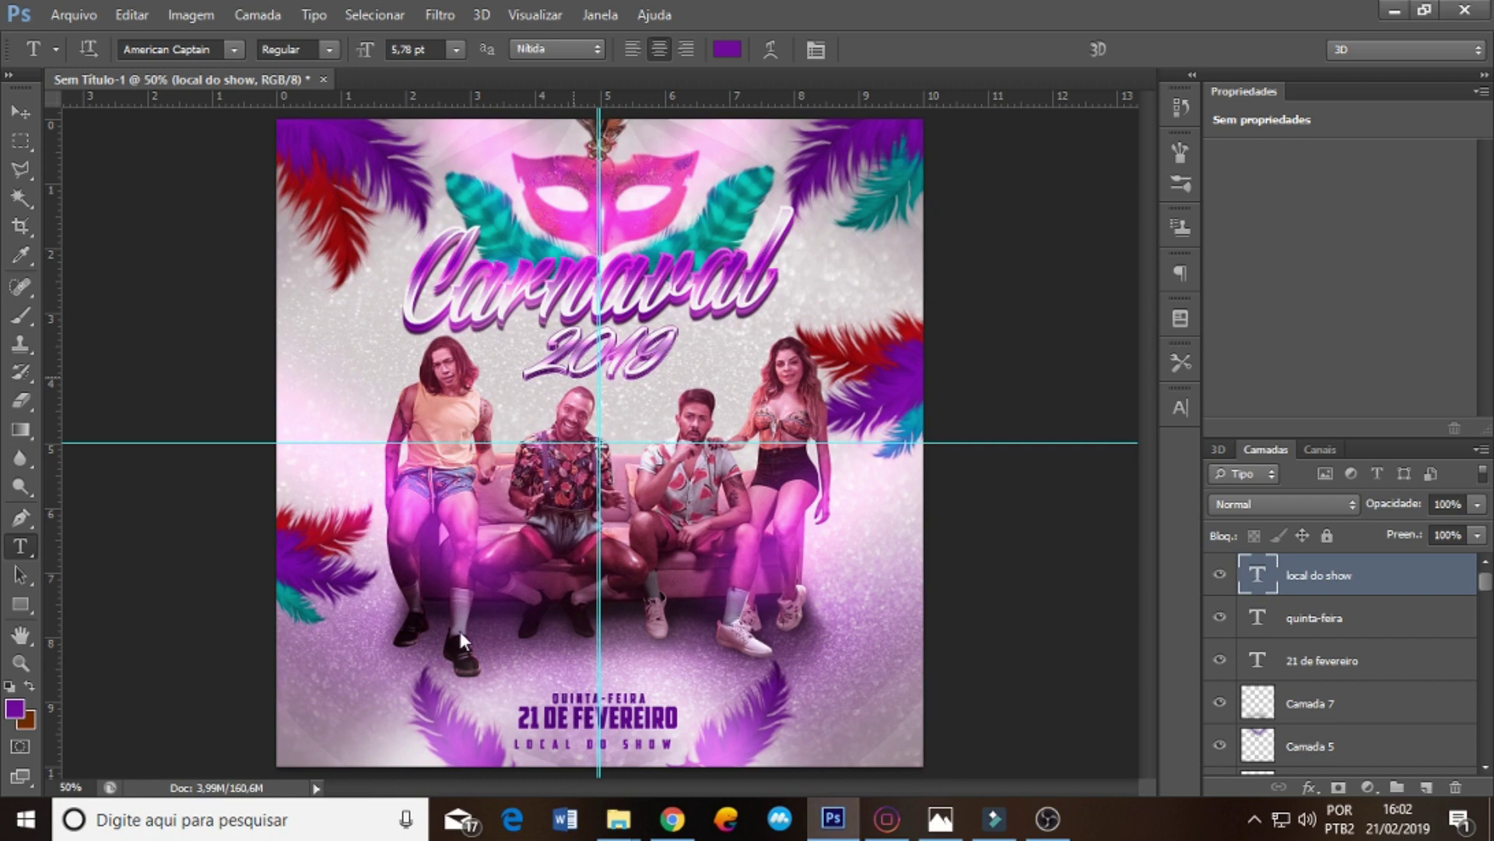
- Paste the artist-names line above QUINTA-FEIRA and set its tracking to 0
{"action": "left_click", "coordinate": [529, 666]}
{"action": "key", "text": "ctrl+v"}
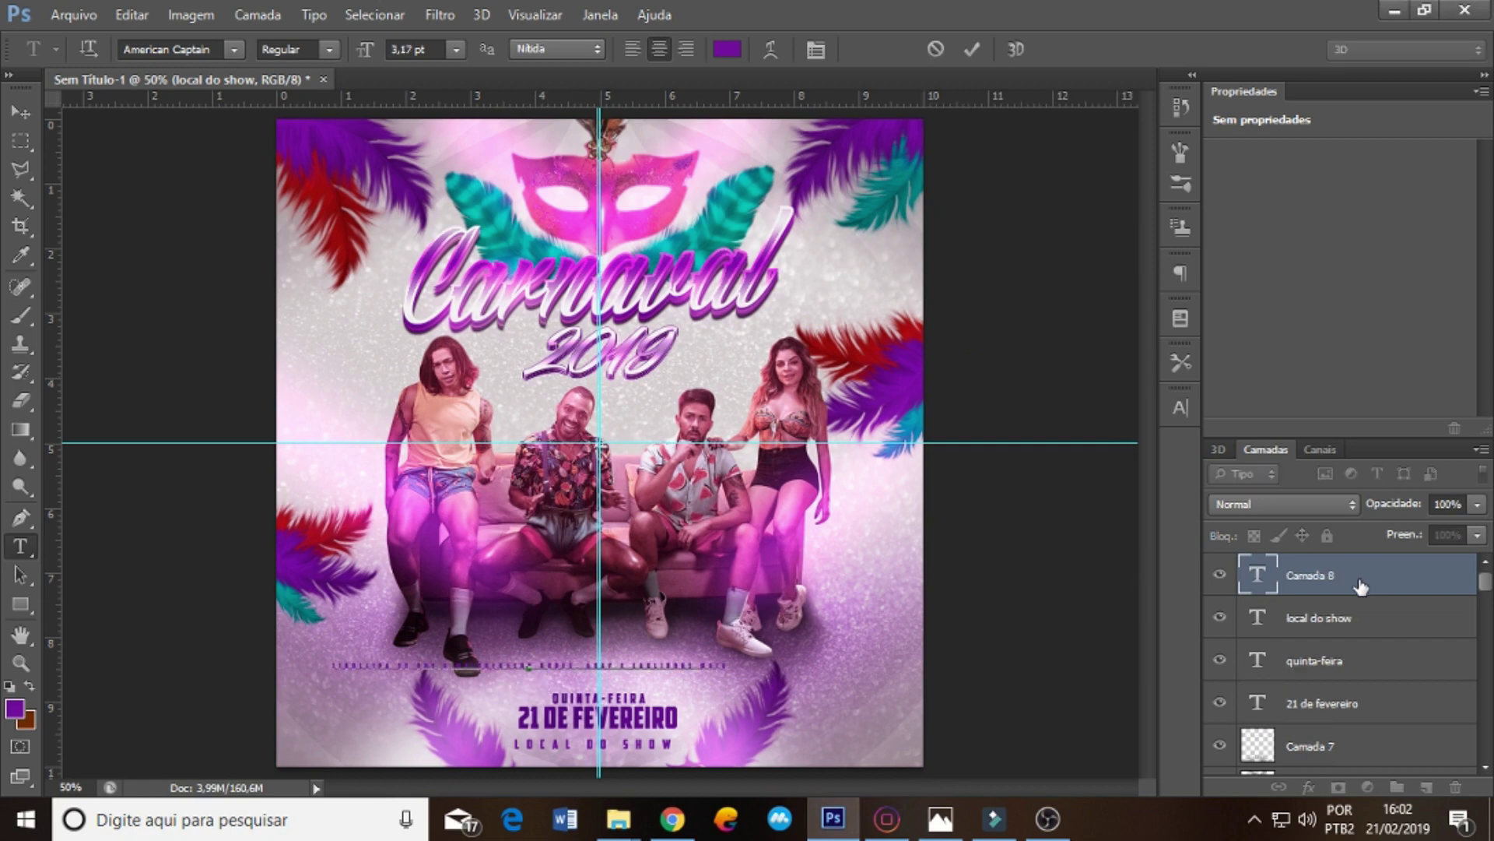
{"action": "left_click", "coordinate": [1360, 586]}
{"action": "left_click", "coordinate": [1180, 407]}
{"action": "left_click", "coordinate": [1140, 477]}
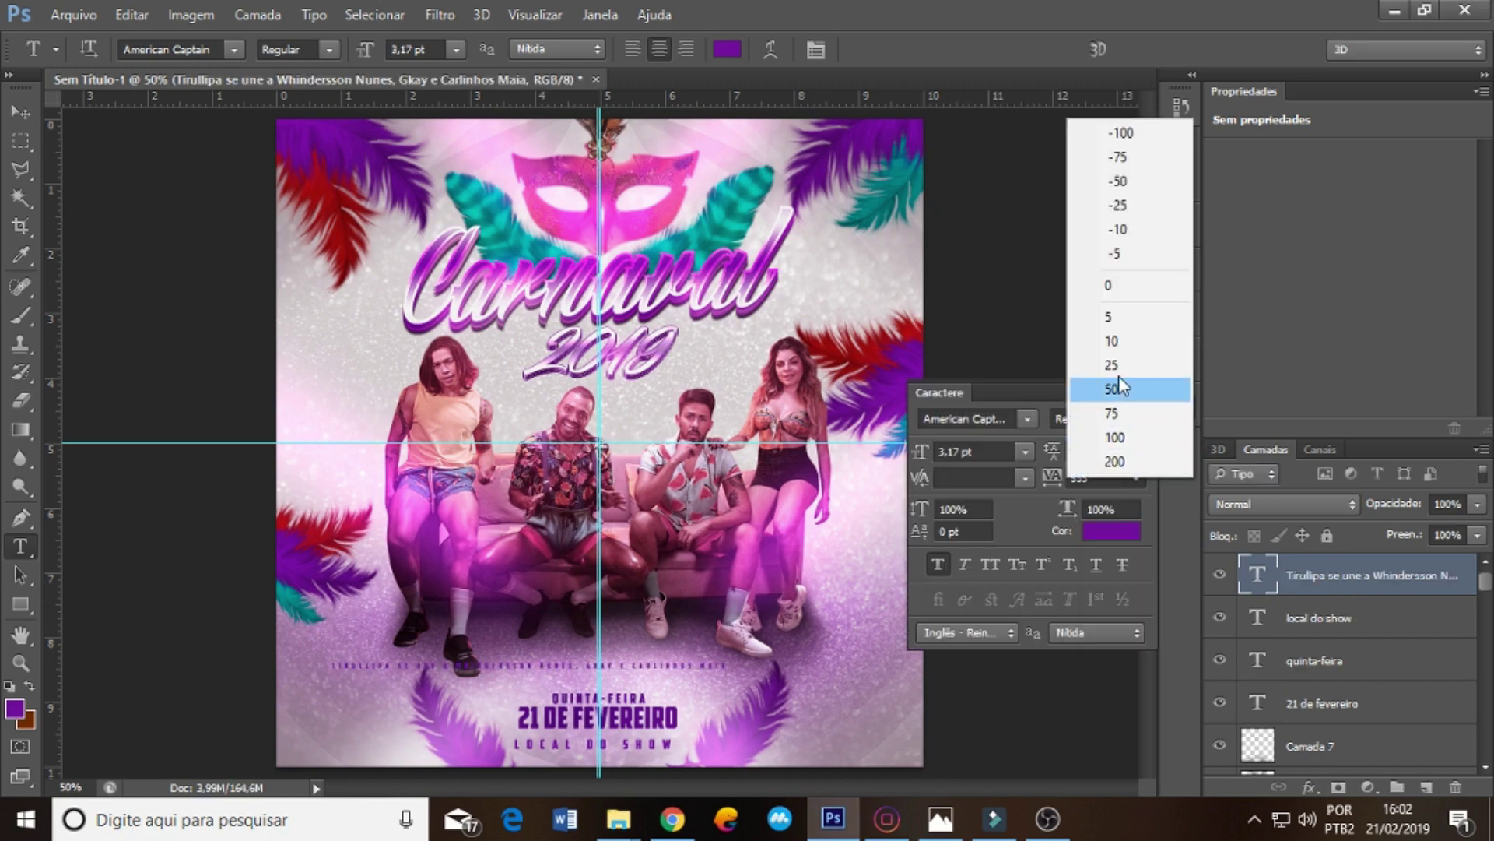
{"action": "left_click", "coordinate": [1118, 286]}
- Enlarge the artist-names line across the flyer, nudge it down, and scale it to about 115%
{"action": "key", "text": "ctrl+t"}
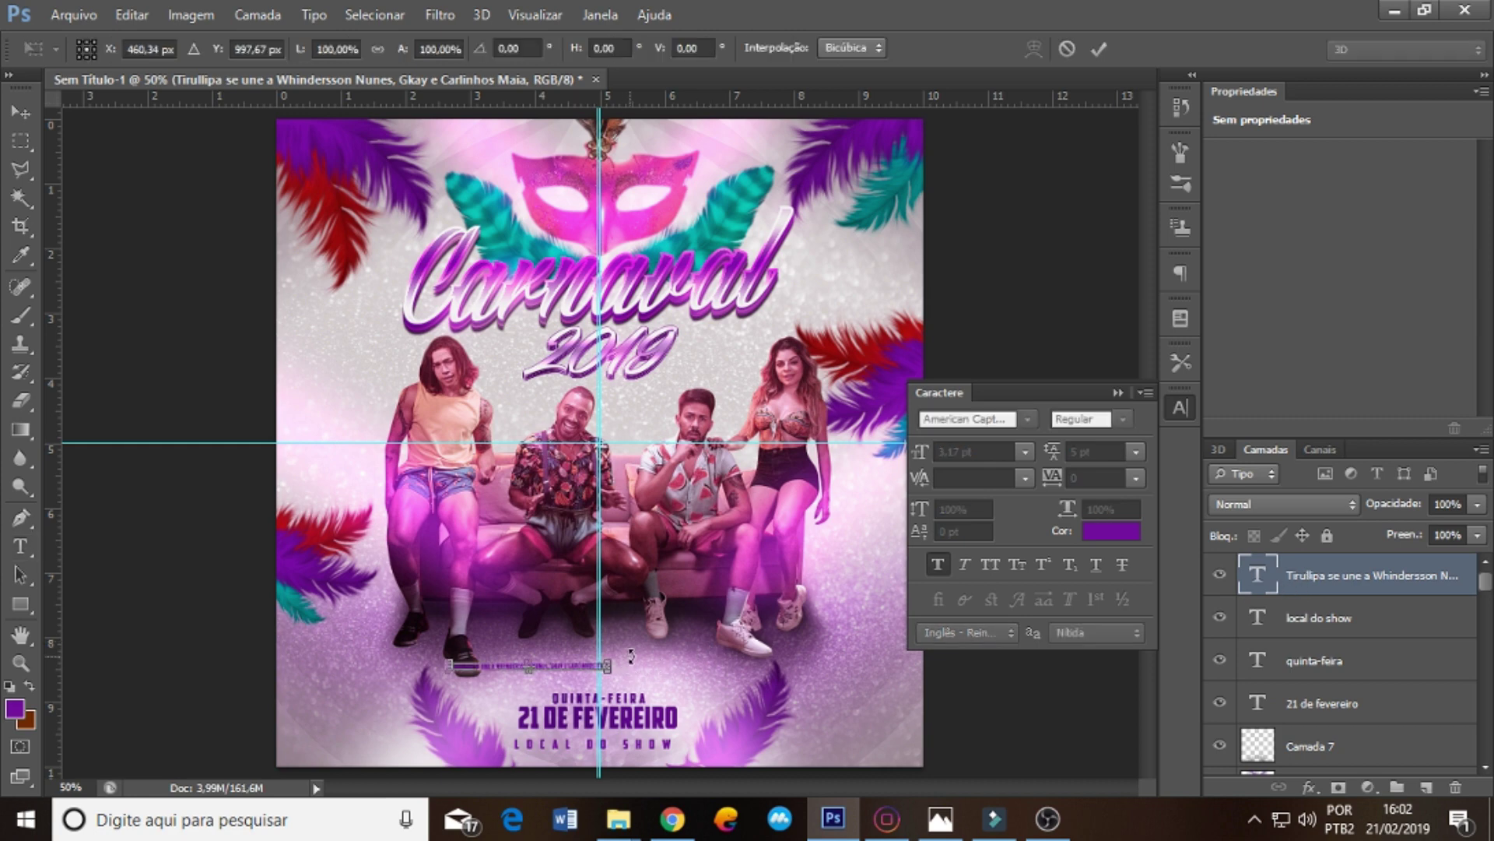
{"action": "mouse_move", "coordinate": [610, 668]}
{"action": "left_mouse_down"}
{"action": "mouse_move", "coordinate": [666, 671]}
{"action": "mouse_move", "coordinate": [682, 690]}
{"action": "left_mouse_up"}
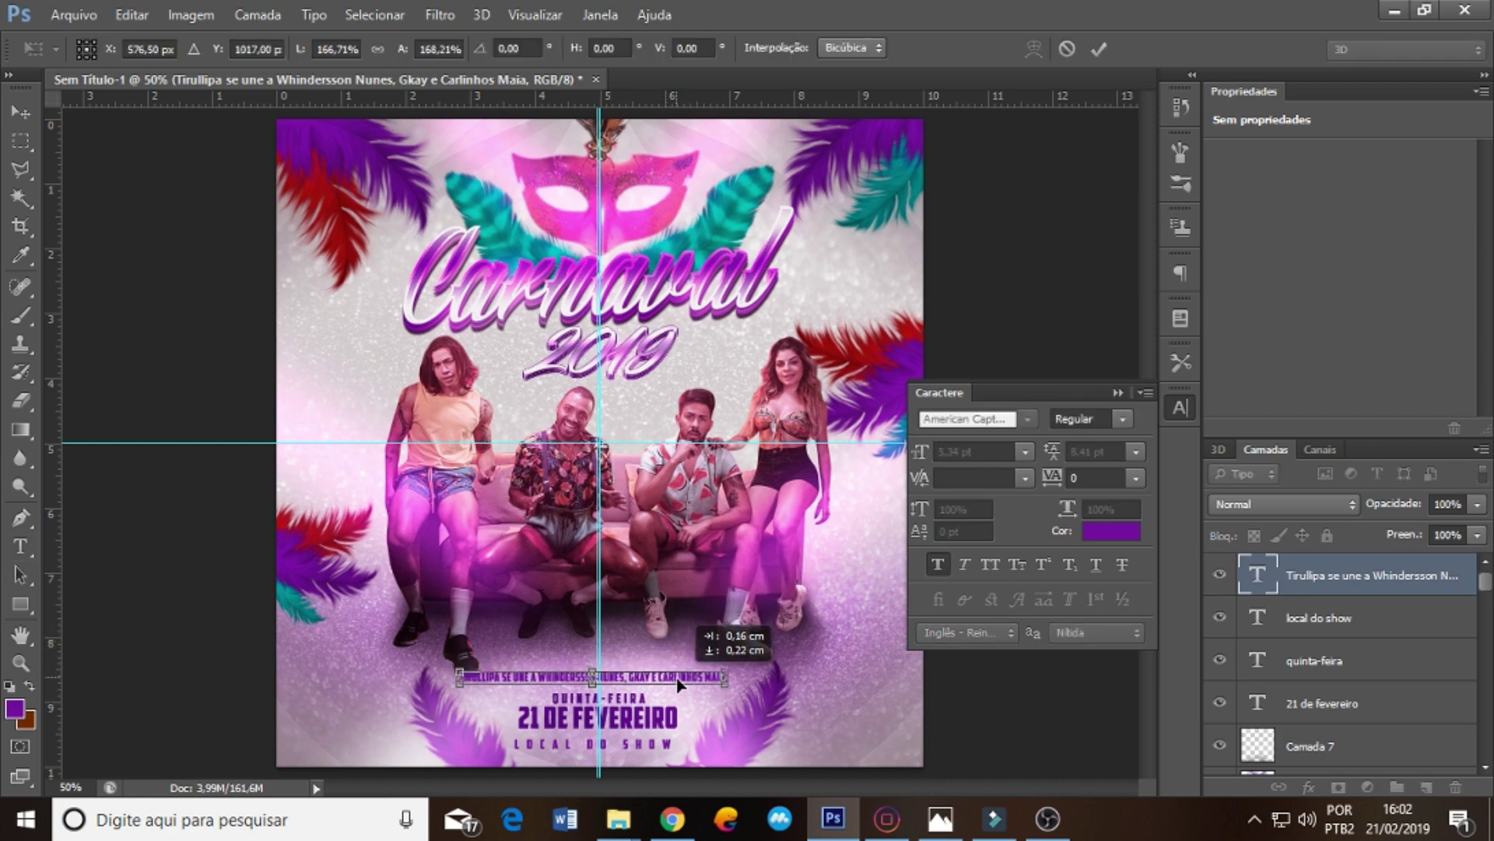
{"action": "key", "text": "Return"}
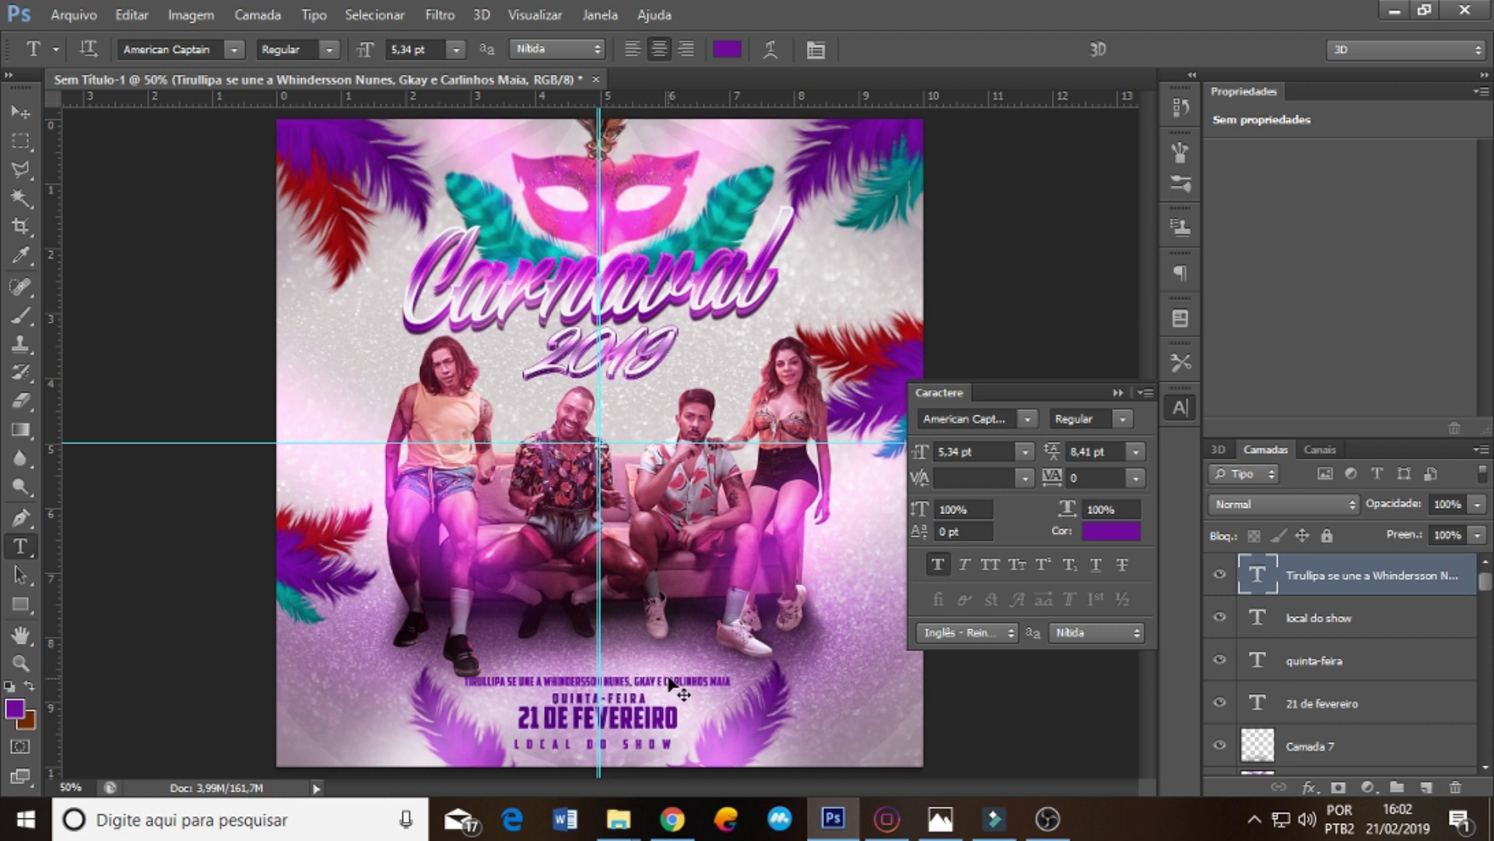
{"action": "left_click_drag", "start_coordinate": [669, 680], "coordinate": [670, 684]}
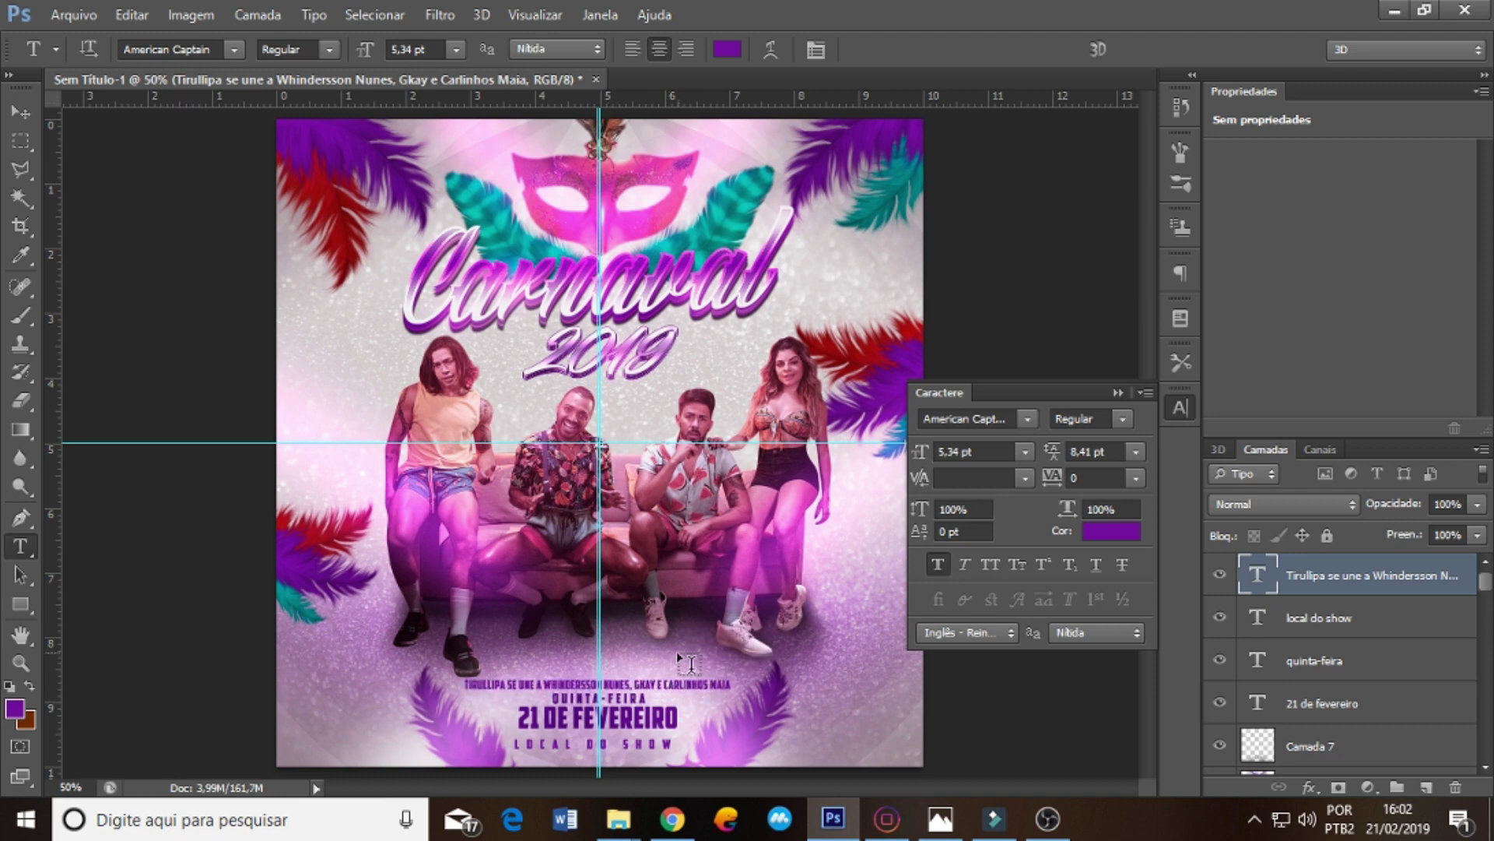
{"action": "key", "text": "ctrl+t"}
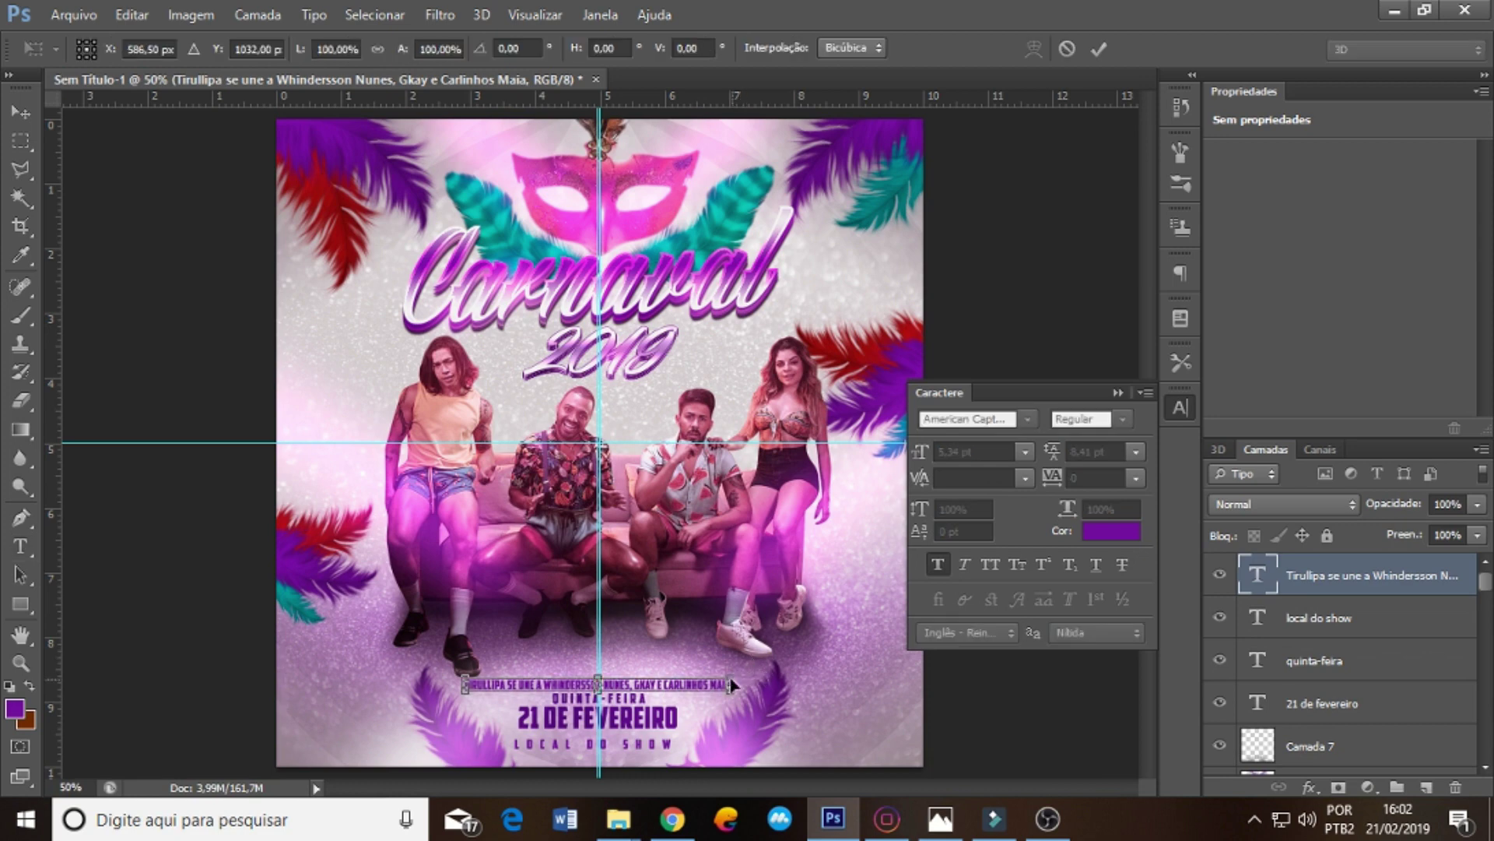
{"action": "mouse_move", "coordinate": [727, 684]}
{"action": "left_mouse_down"}
{"action": "mouse_move", "coordinate": [755, 682]}
{"action": "mouse_move", "coordinate": [708, 681]}
{"action": "left_mouse_up"}
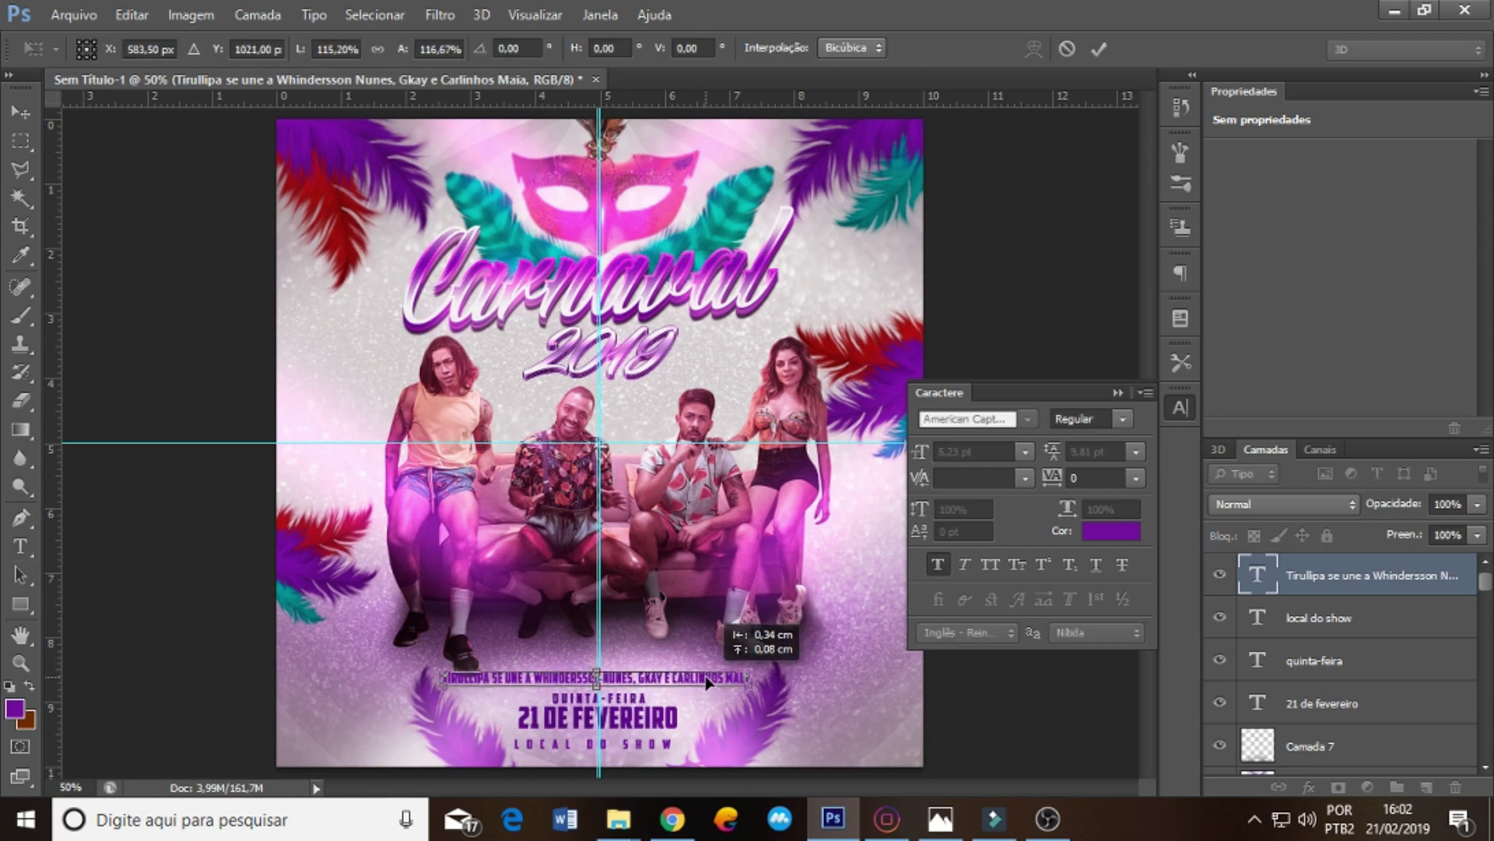
{"action": "key", "text": "Return"}
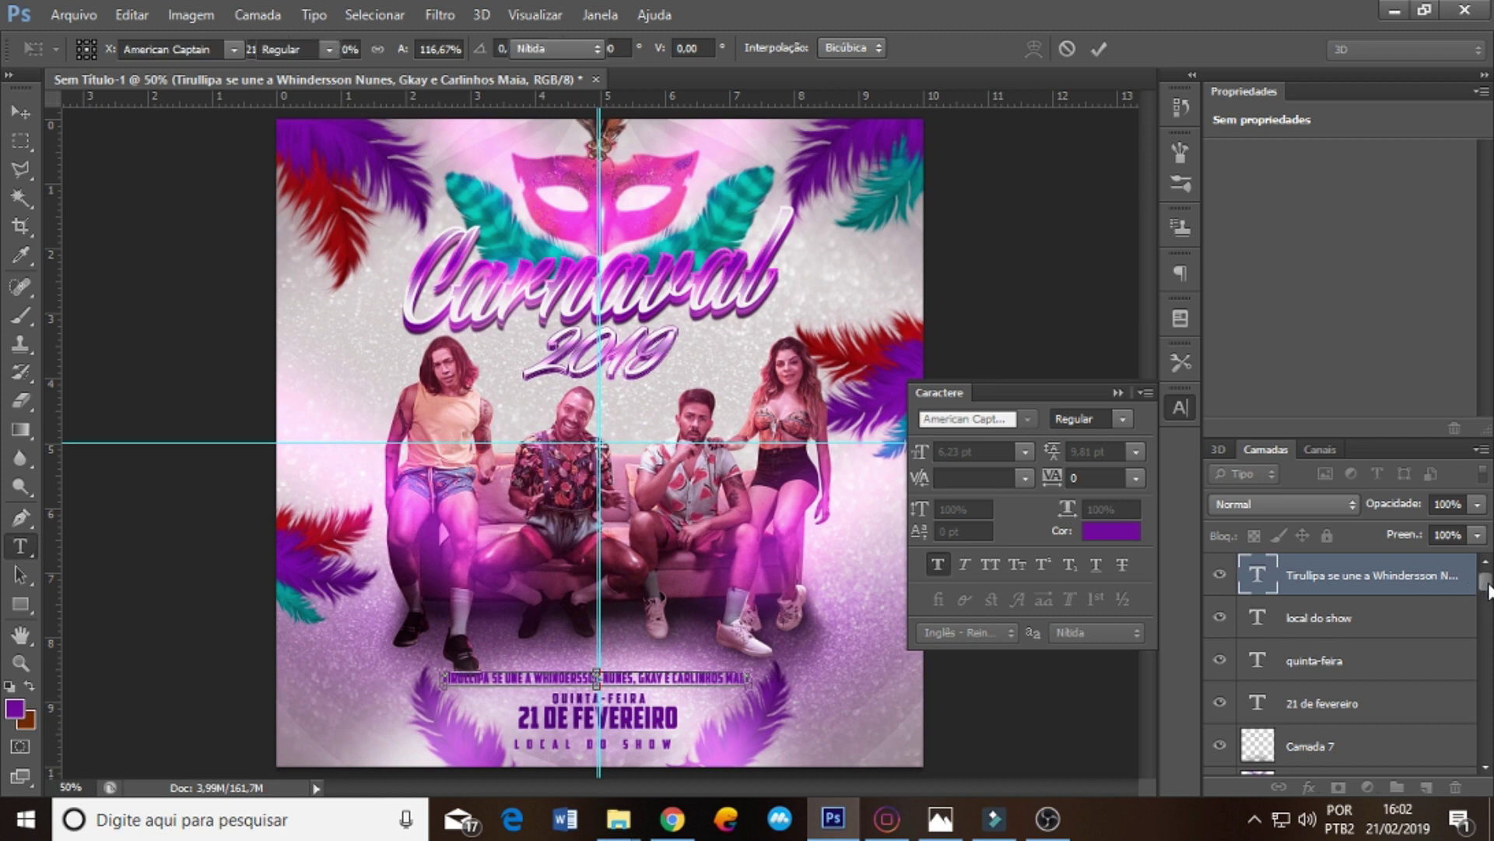
- Collapse the Carnaval layer group and hide the title to check it
{"action": "scroll", "coordinate": [1362, 607], "scroll_direction": "down", "scroll_amount": 3}
{"action": "scroll", "coordinate": [1323, 623], "scroll_direction": "down", "scroll_amount": 3}
{"action": "scroll", "coordinate": [1292, 634], "scroll_direction": "down", "scroll_amount": 3}
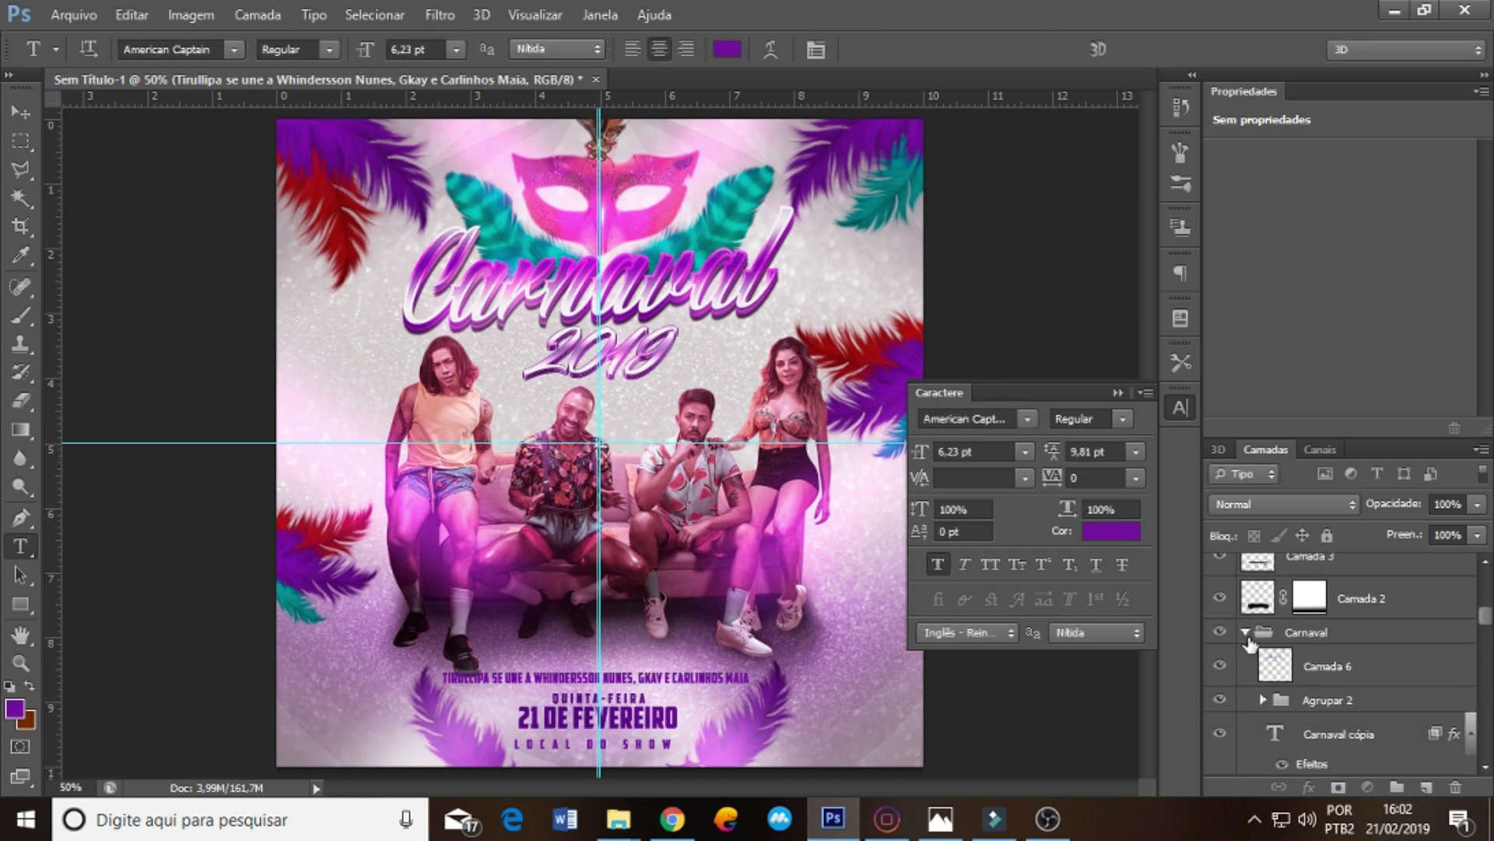
{"action": "left_click", "coordinate": [1246, 634]}
{"action": "left_click", "coordinate": [1219, 632]}
- Show the Carnaval title and scale it with Mascara to 87%, shifted slightly right and down
{"action": "left_click", "coordinate": [1307, 637]}
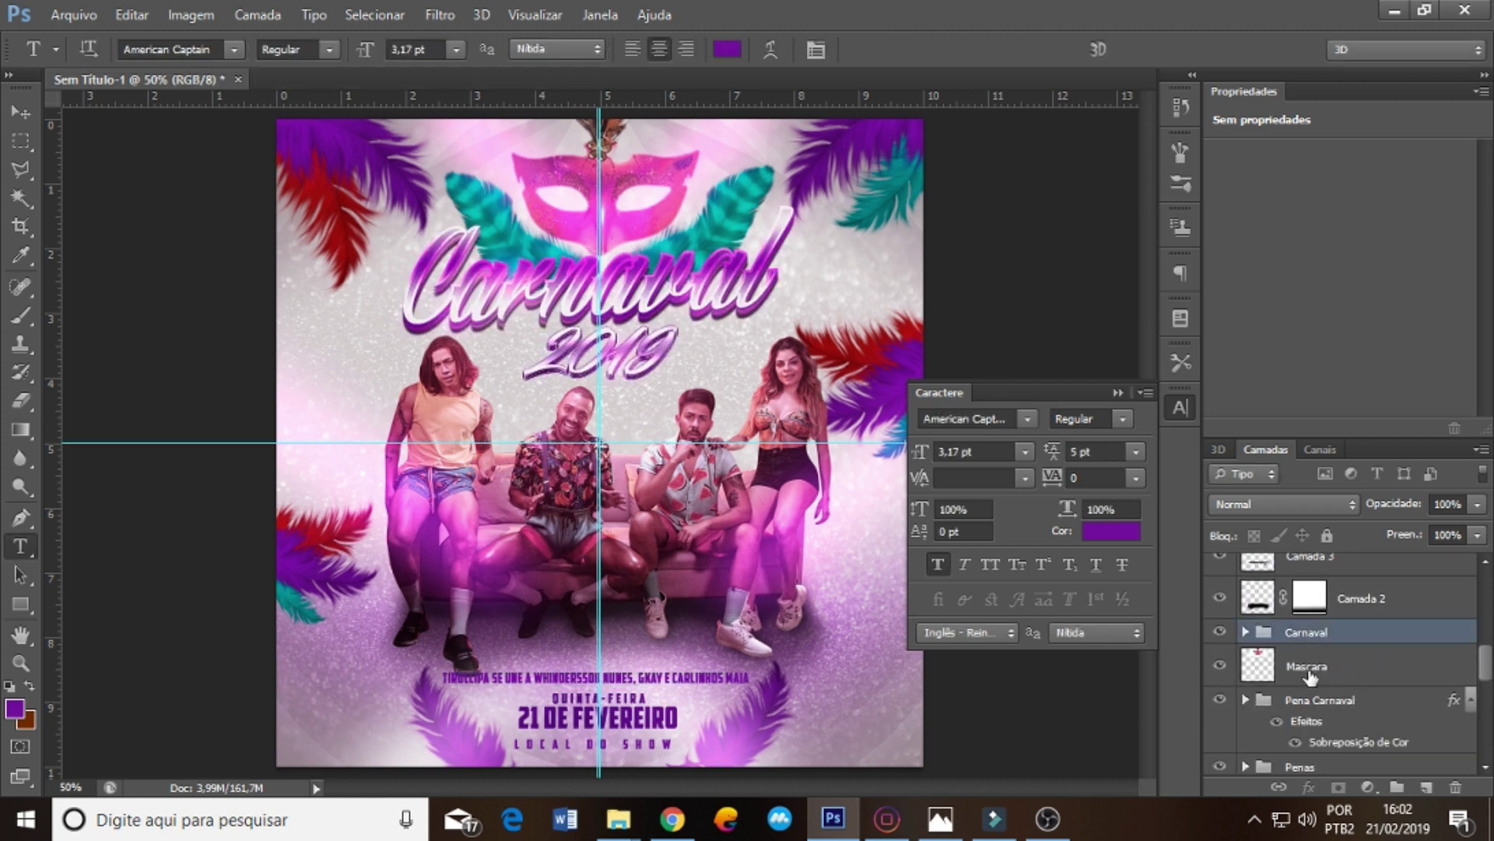
{"action": "left_click", "coordinate": [1311, 674], "text": "ctrl"}
{"action": "key", "text": "ctrl+t"}
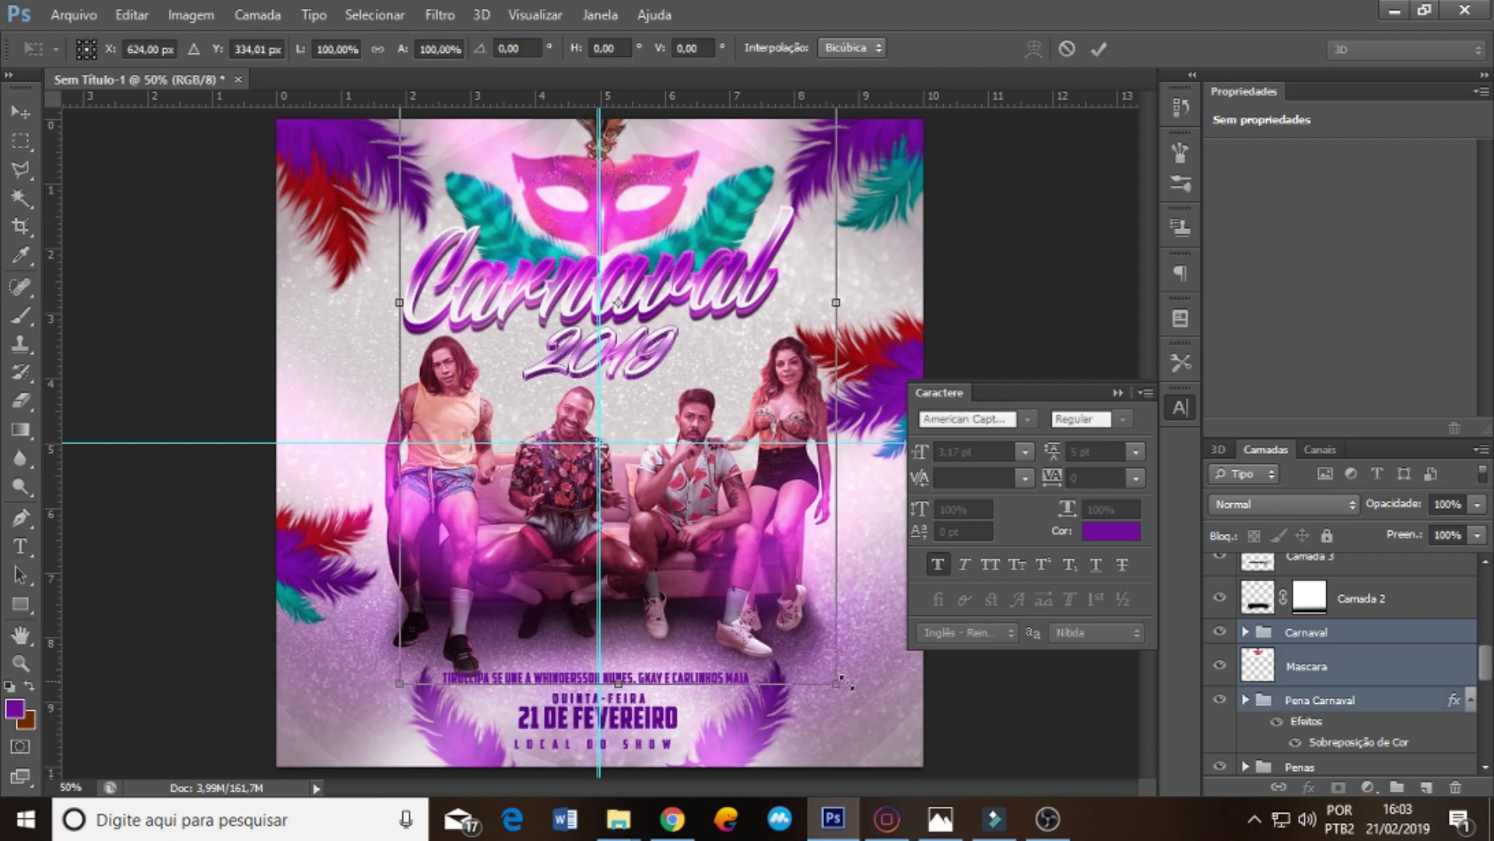
{"action": "left_click_drag", "start_coordinate": [846, 682], "coordinate": [790, 596]}
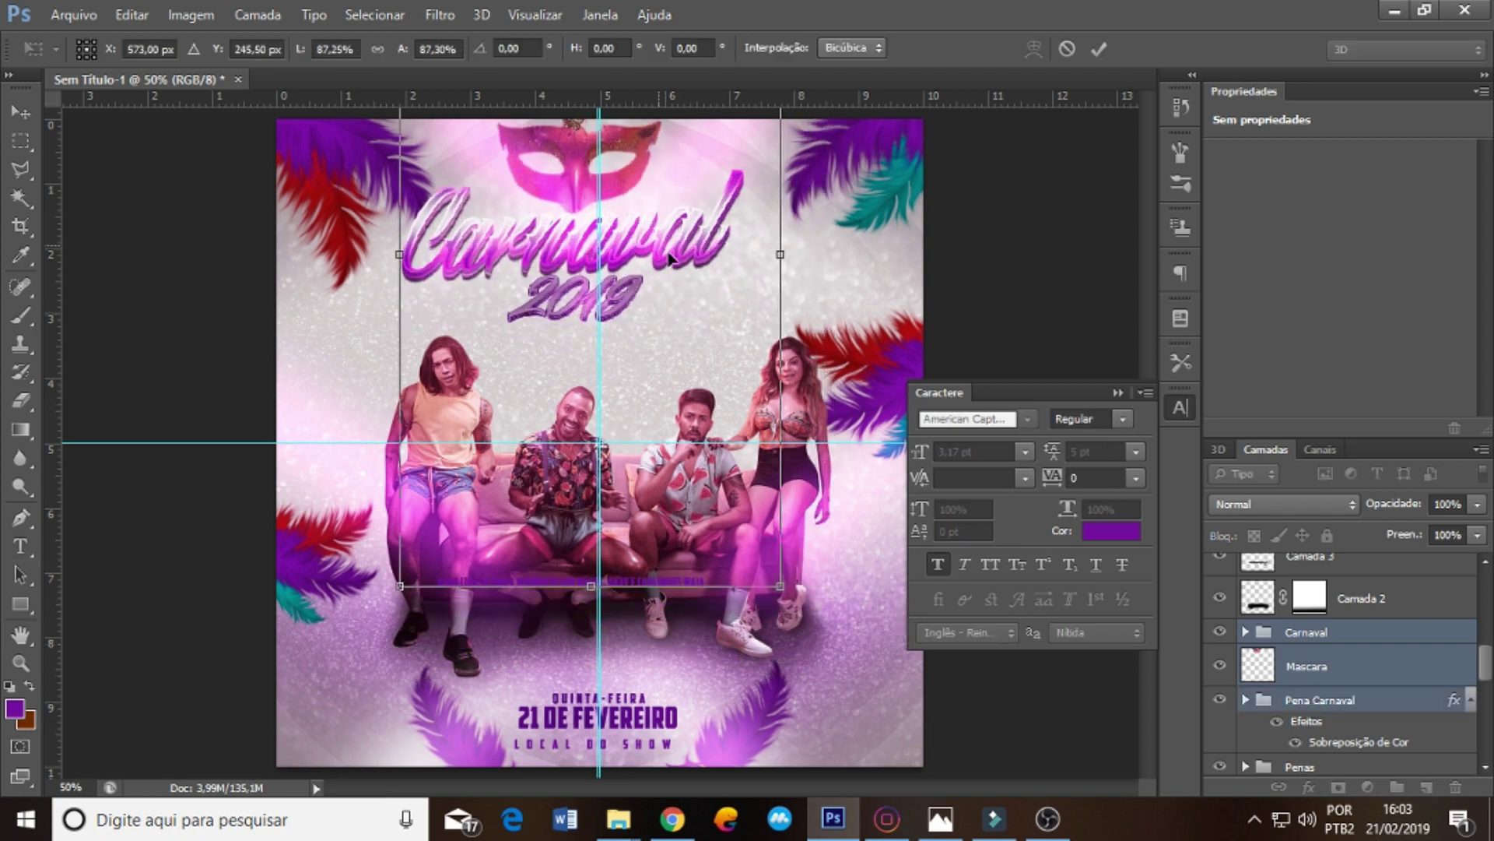
{"action": "left_click_drag", "start_coordinate": [669, 257], "coordinate": [687, 263]}
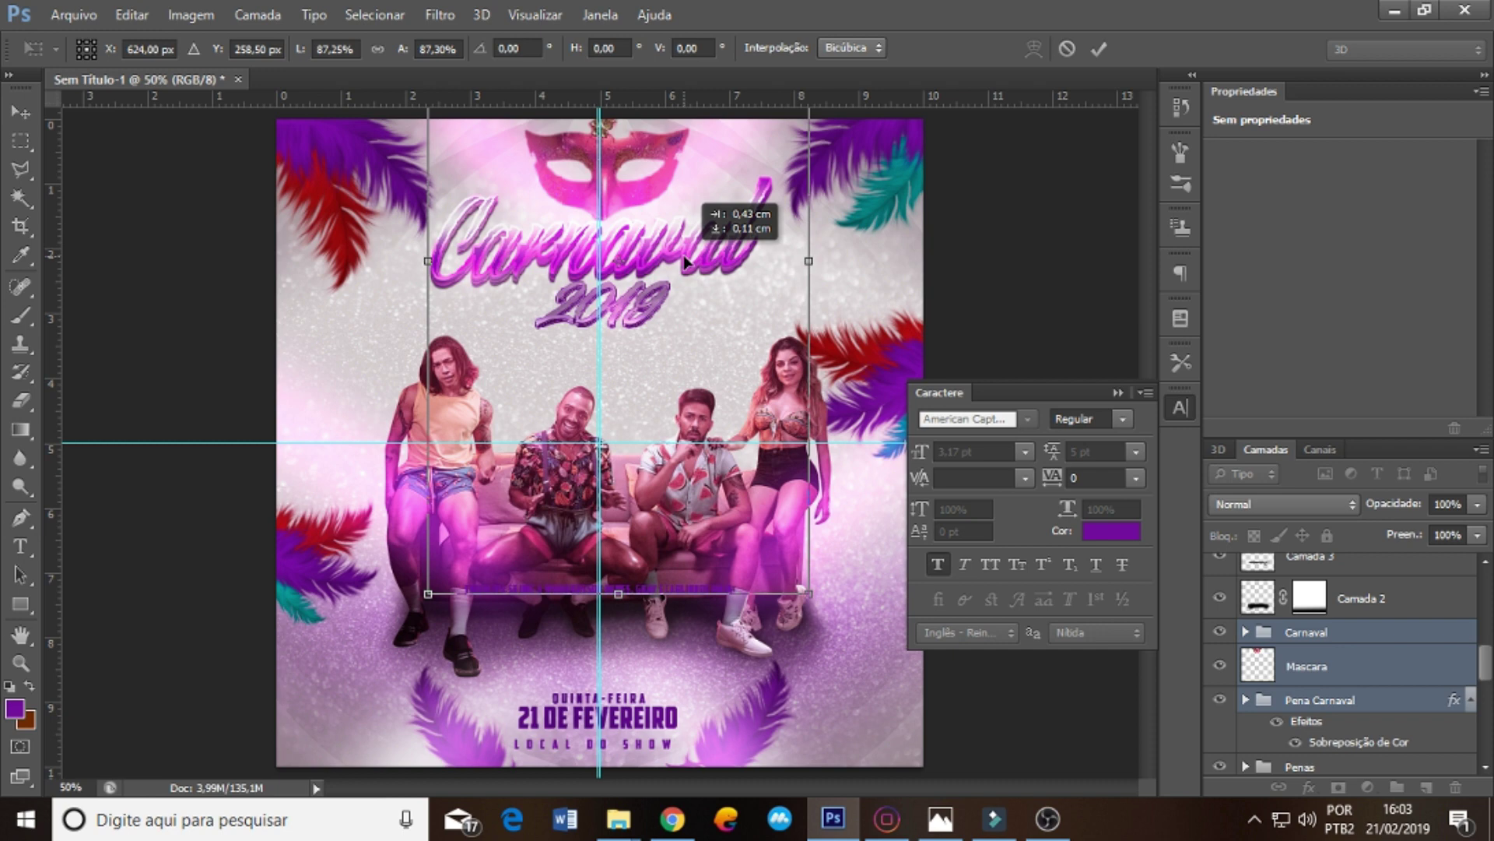
{"action": "key", "text": "Return"}
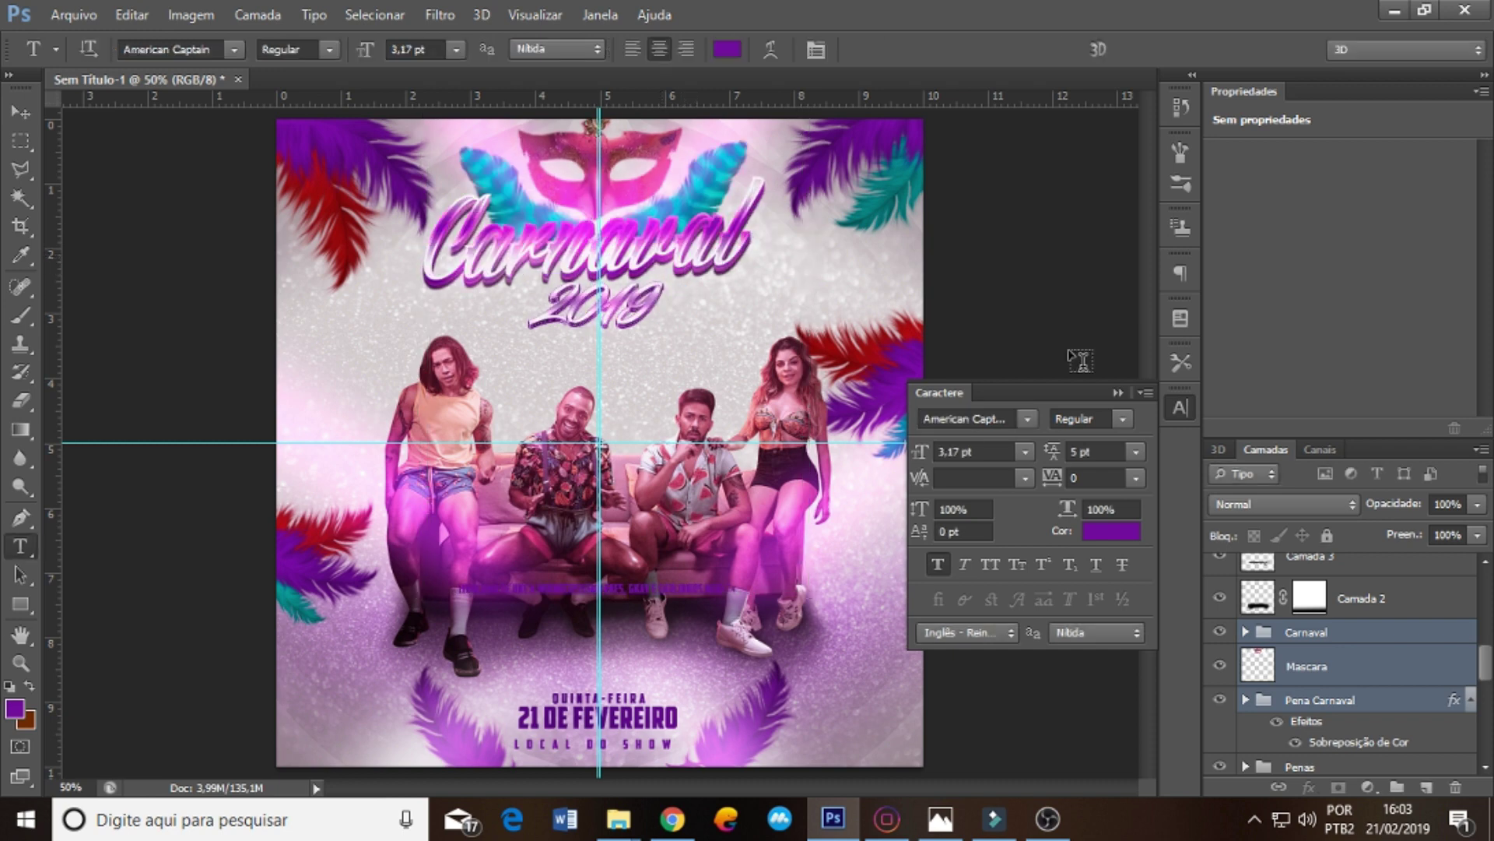
- Move the group photo layers Camada 1–3 up and the artist-names line lower
{"action": "left_click", "coordinate": [1368, 607]}
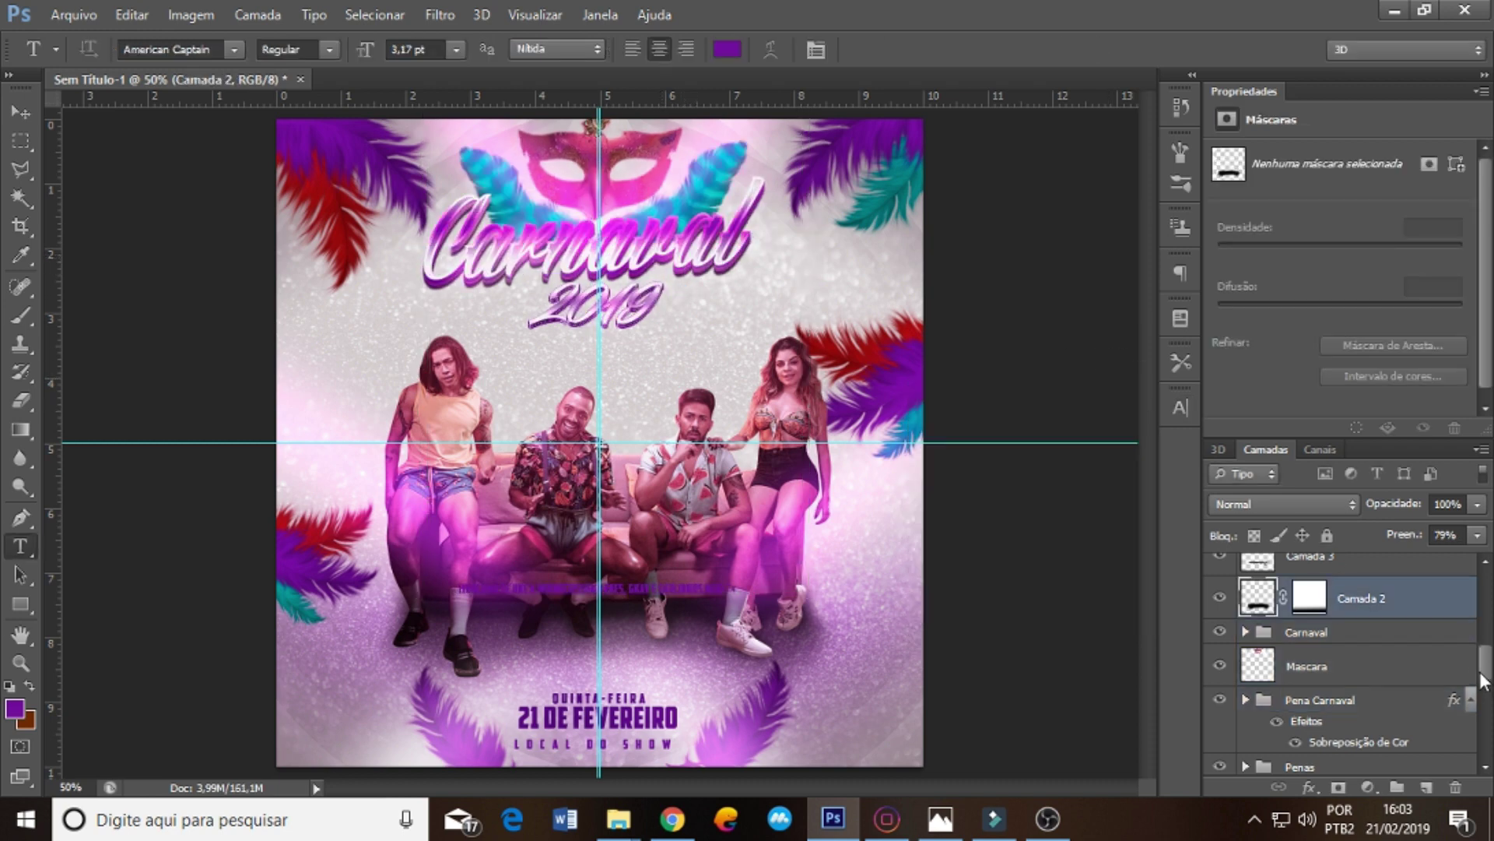
{"action": "scroll", "coordinate": [1444, 657], "scroll_direction": "up", "scroll_amount": 2}
{"action": "left_click", "coordinate": [1386, 642], "text": "shift"}
{"action": "left_click", "coordinate": [1370, 599], "text": "shift"}
{"action": "left_click_drag", "start_coordinate": [733, 567], "coordinate": [730, 537]}
{"action": "mouse_move", "coordinate": [685, 588]}
{"action": "left_mouse_down"}
{"action": "mouse_move", "coordinate": [669, 671]}
{"action": "mouse_move", "coordinate": [800, 655]}
{"action": "mouse_move", "coordinate": [703, 664]}
{"action": "mouse_move", "coordinate": [715, 661]}
{"action": "left_mouse_up"}
{"action": "key", "text": "ctrl+t"}
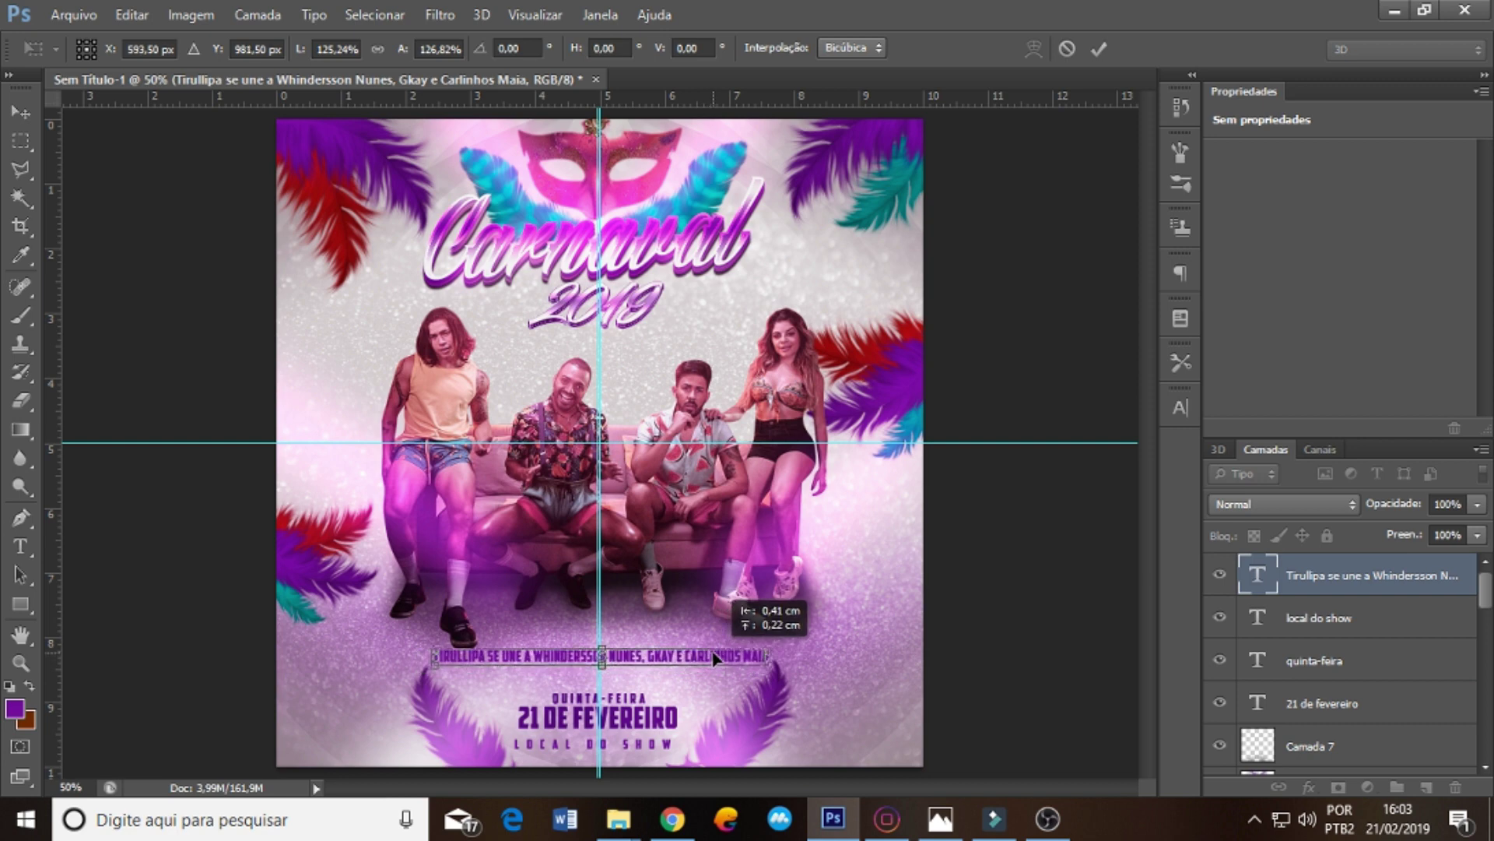
- Apply the 6,9 pt performers line and, after trying Subexposição Linear, blend it as Multiplicação
{"action": "key", "text": "Return"}
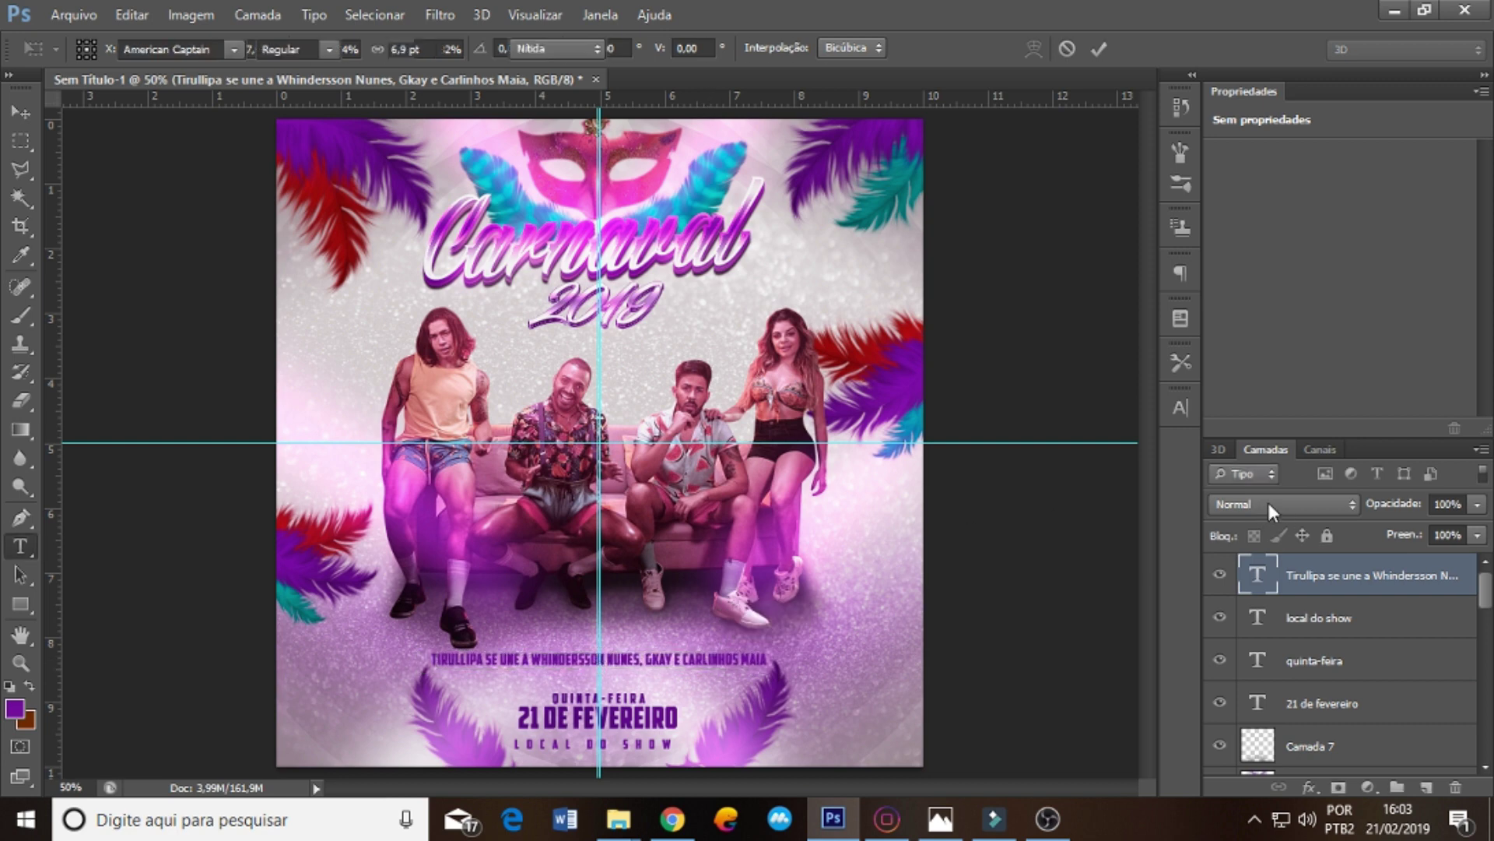
{"action": "left_click", "coordinate": [1284, 504]}
{"action": "left_click", "coordinate": [1292, 220]}
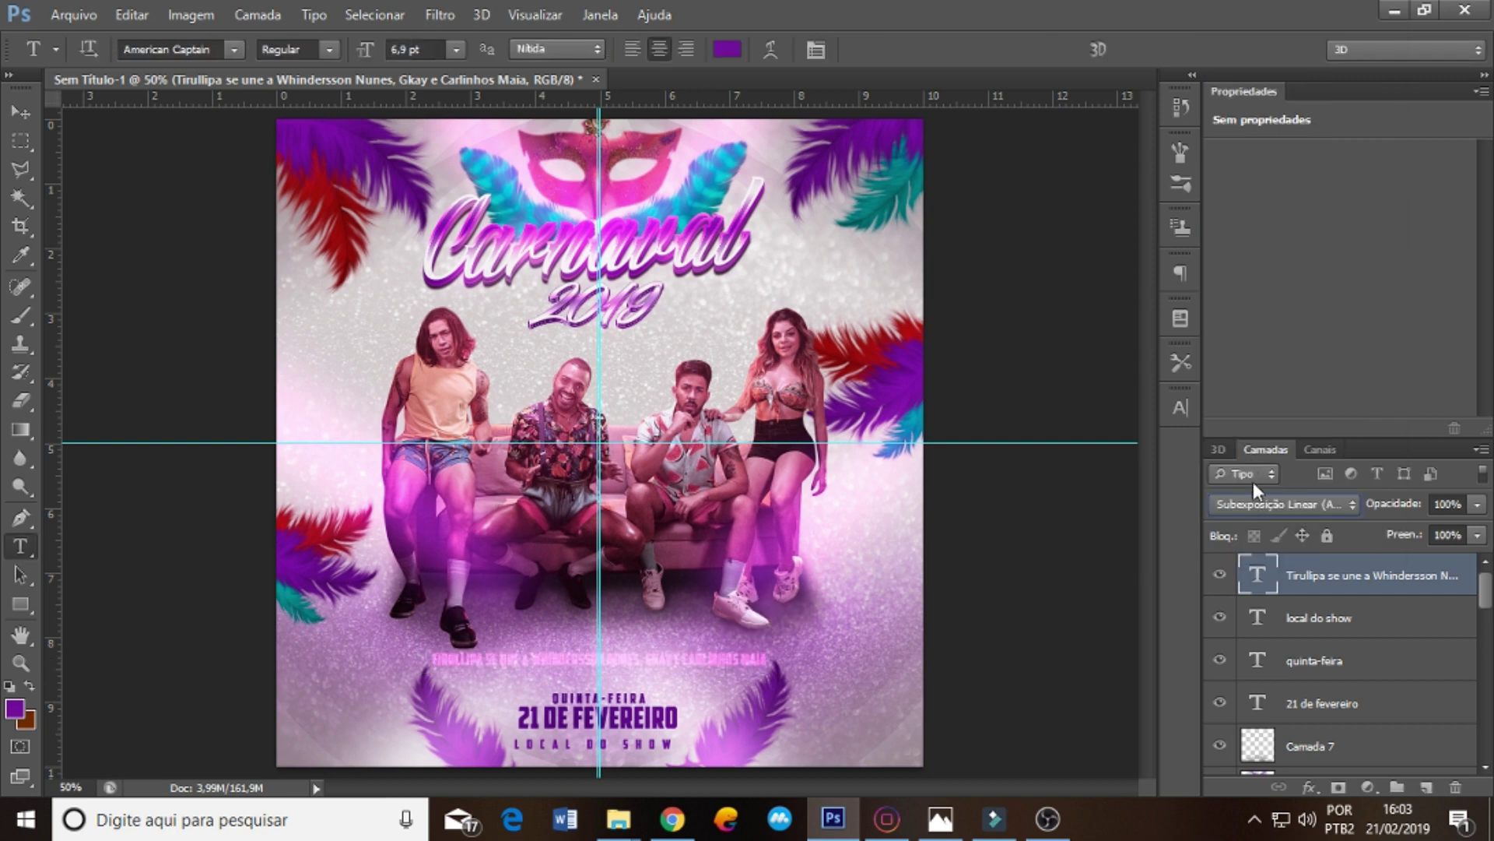
{"action": "left_click", "coordinate": [1276, 503]}
{"action": "left_click", "coordinate": [1277, 92]}
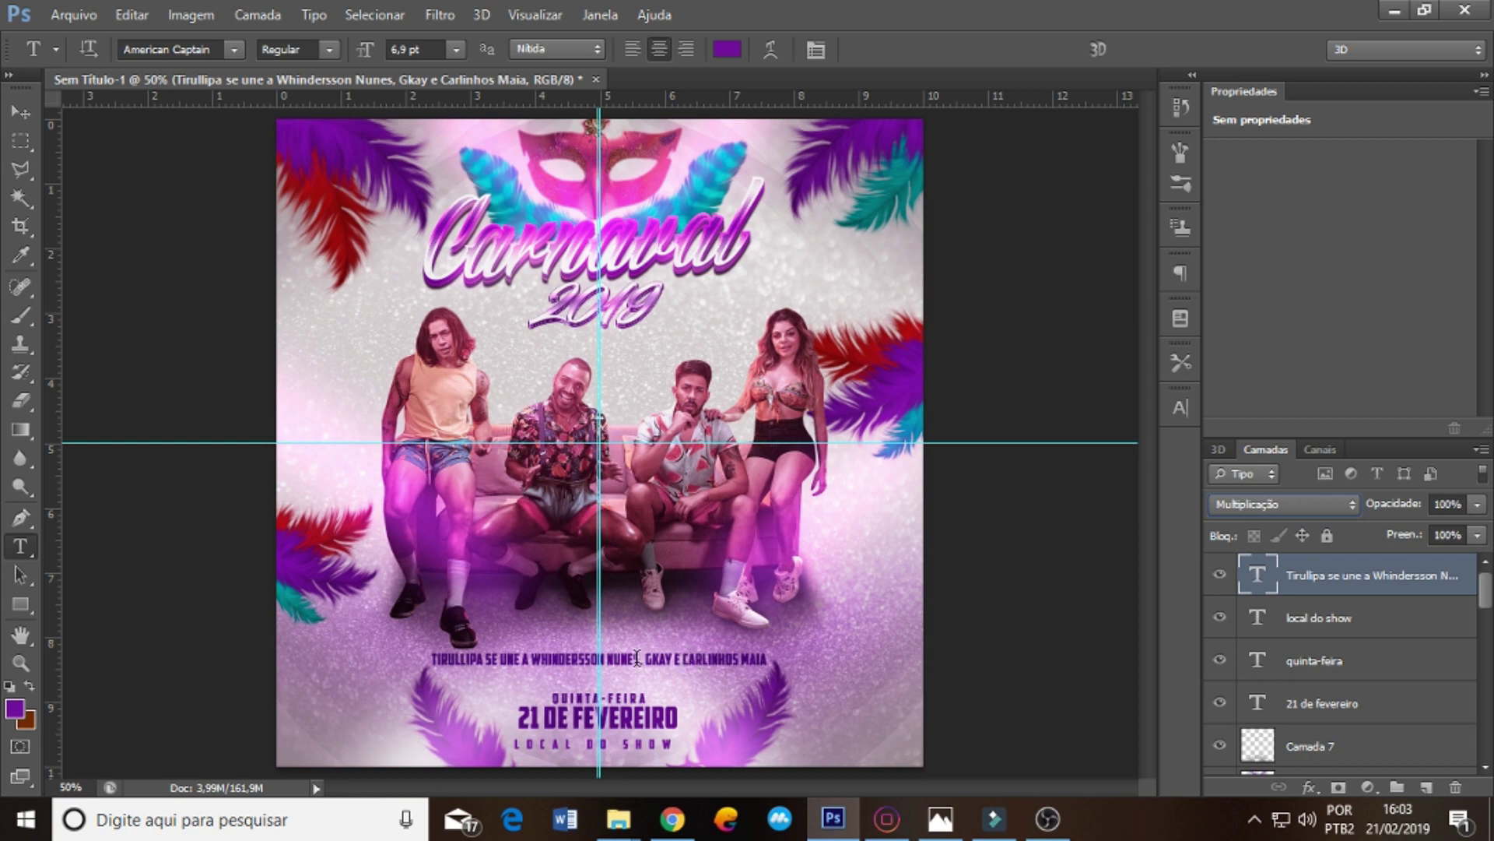
{"action": "left_click", "coordinate": [649, 658]}
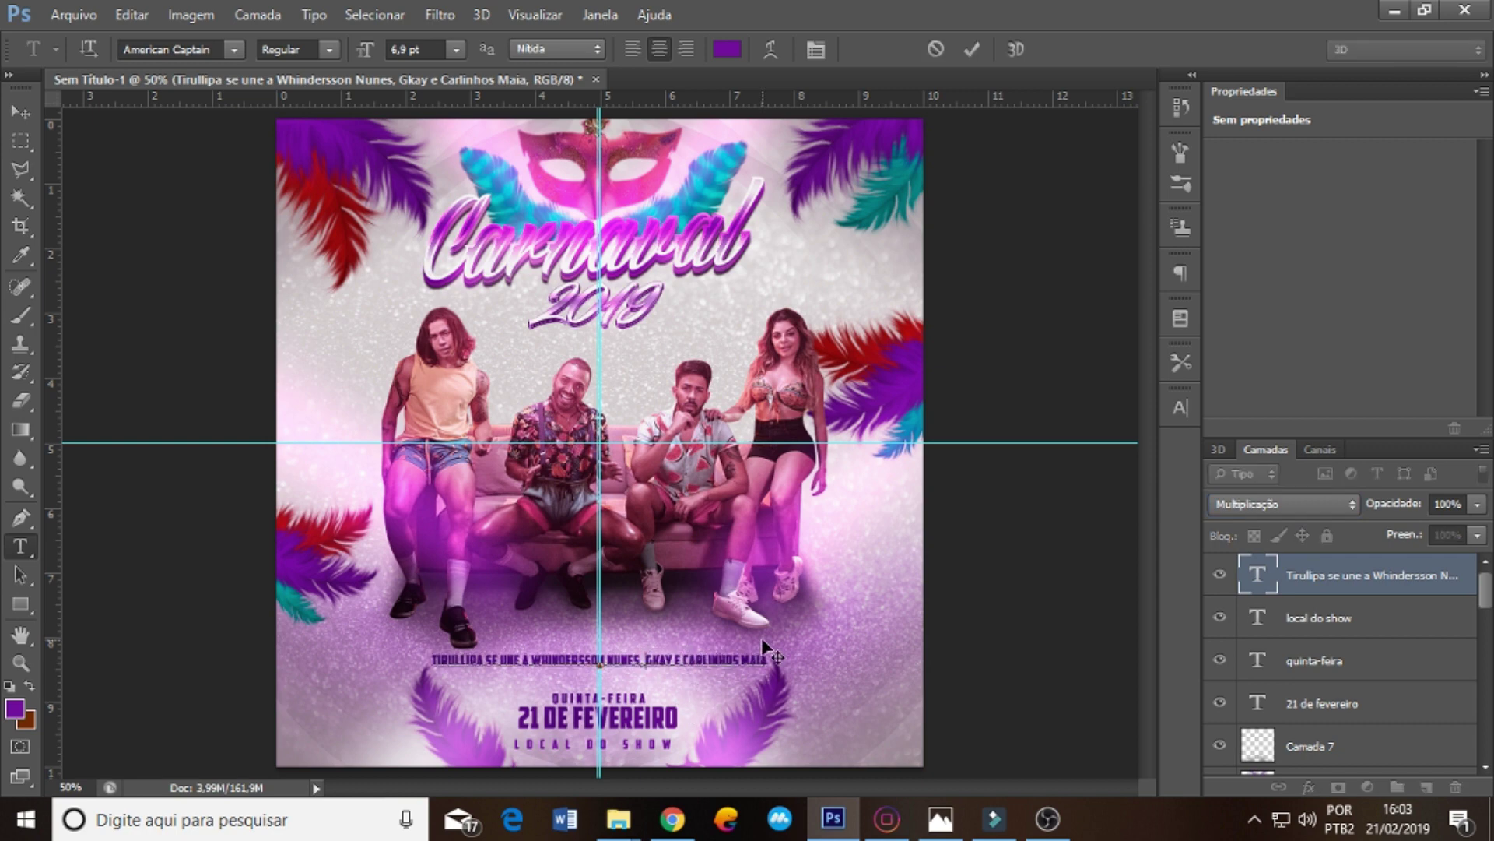
{"action": "left_click", "coordinate": [1351, 582]}
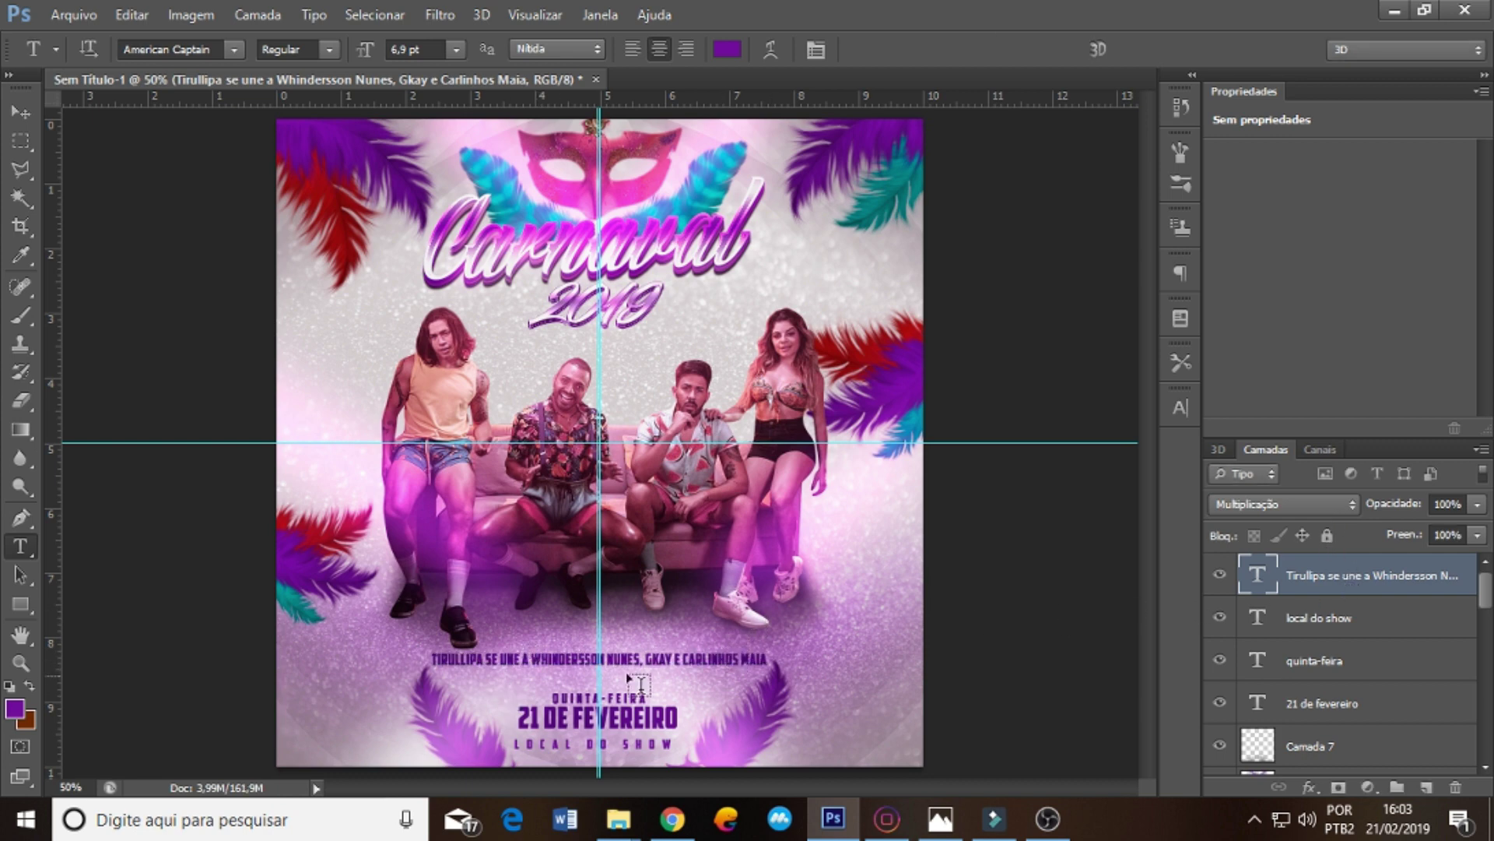
- Expand the Penas group and move the Pena Roxa cópia 4 feather farther left
{"action": "scroll", "coordinate": [1472, 568], "scroll_direction": "down", "scroll_amount": 2}
{"action": "scroll", "coordinate": [1471, 568], "scroll_direction": "down", "scroll_amount": 2}
{"action": "scroll", "coordinate": [1472, 568], "scroll_direction": "down", "scroll_amount": 2}
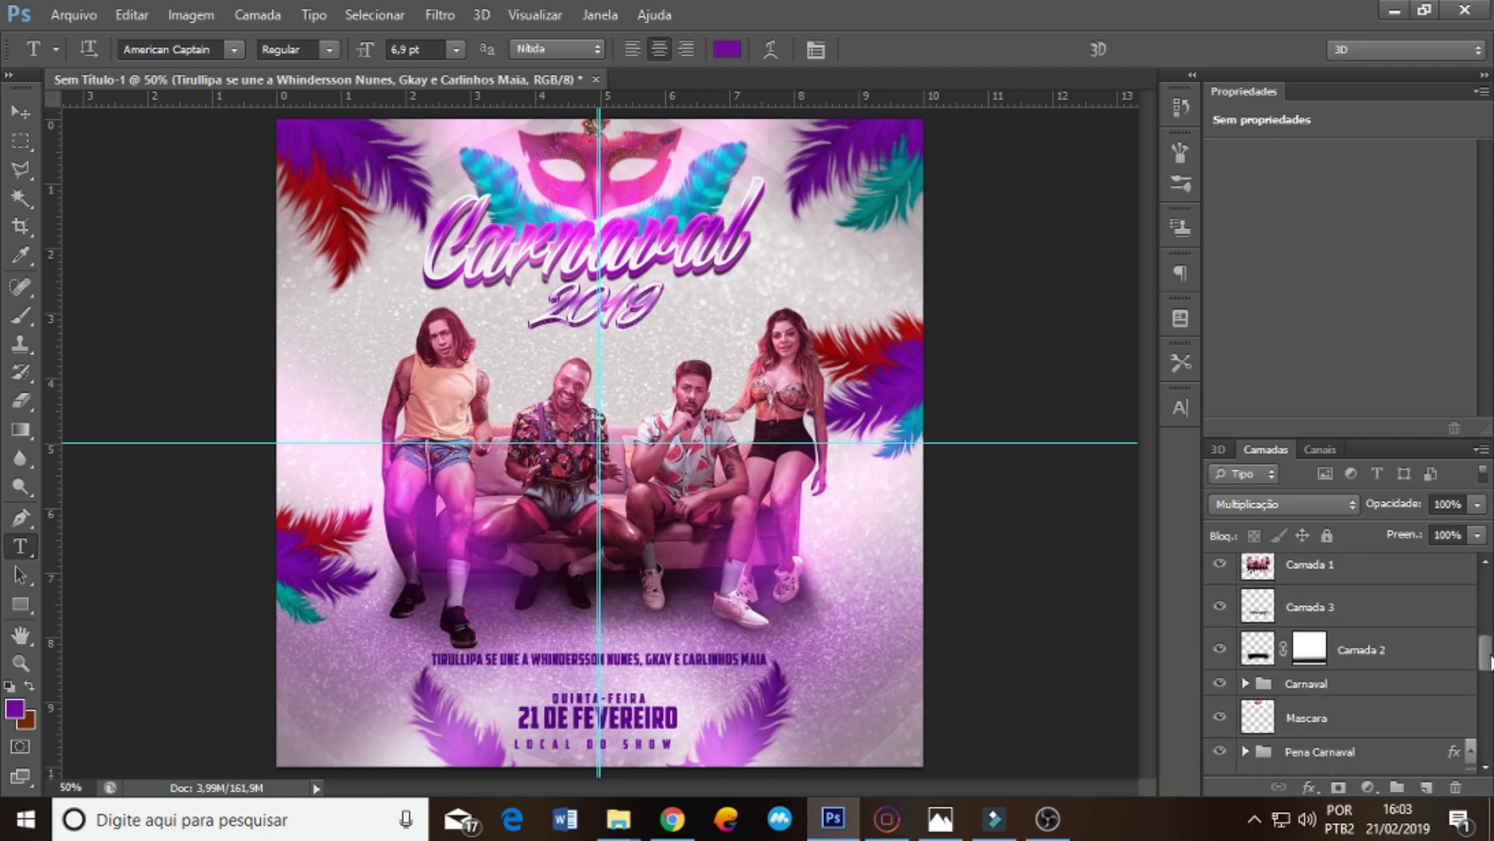
{"action": "scroll", "coordinate": [1472, 568], "scroll_direction": "down", "scroll_amount": 2}
{"action": "scroll", "coordinate": [1449, 667], "scroll_direction": "down", "scroll_amount": 1}
{"action": "left_click", "coordinate": [1219, 602]}
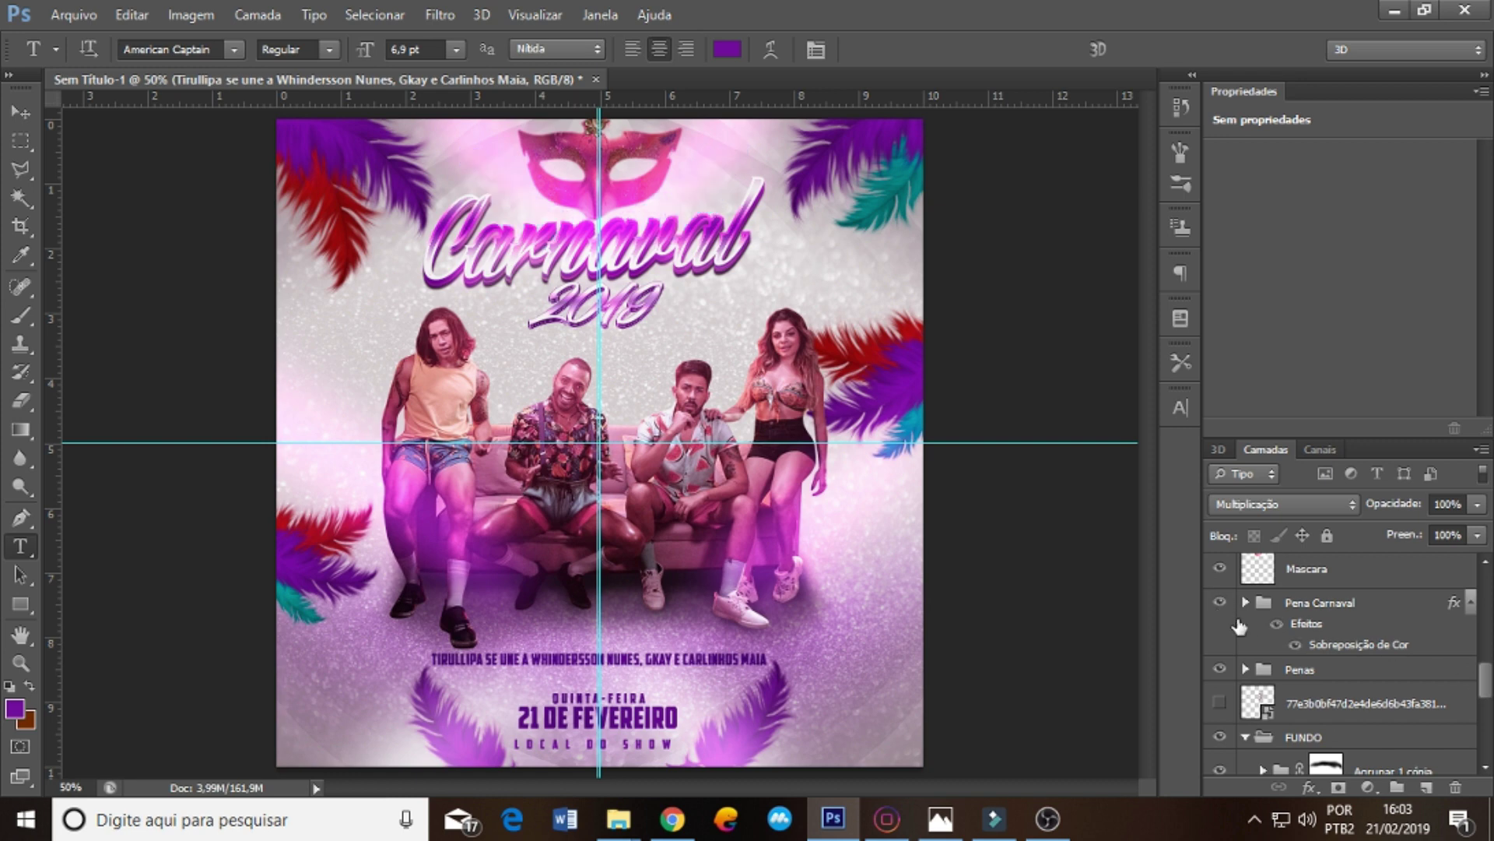
{"action": "left_click", "coordinate": [1246, 670]}
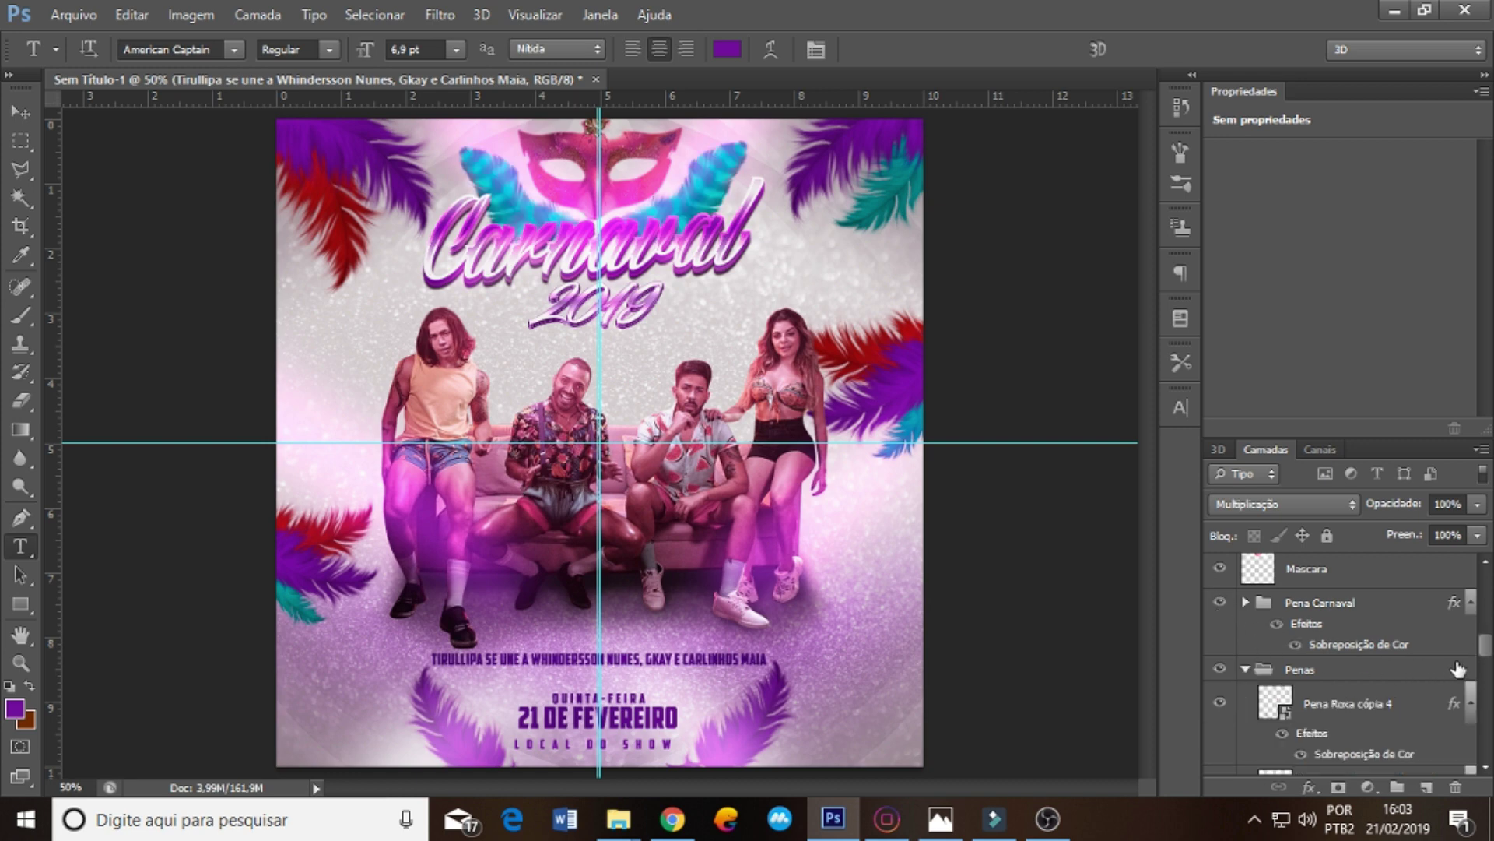
{"action": "left_click", "coordinate": [1221, 702]}
{"action": "left_click", "coordinate": [1281, 711]}
{"action": "left_click_drag", "start_coordinate": [477, 756], "coordinate": [418, 753]}
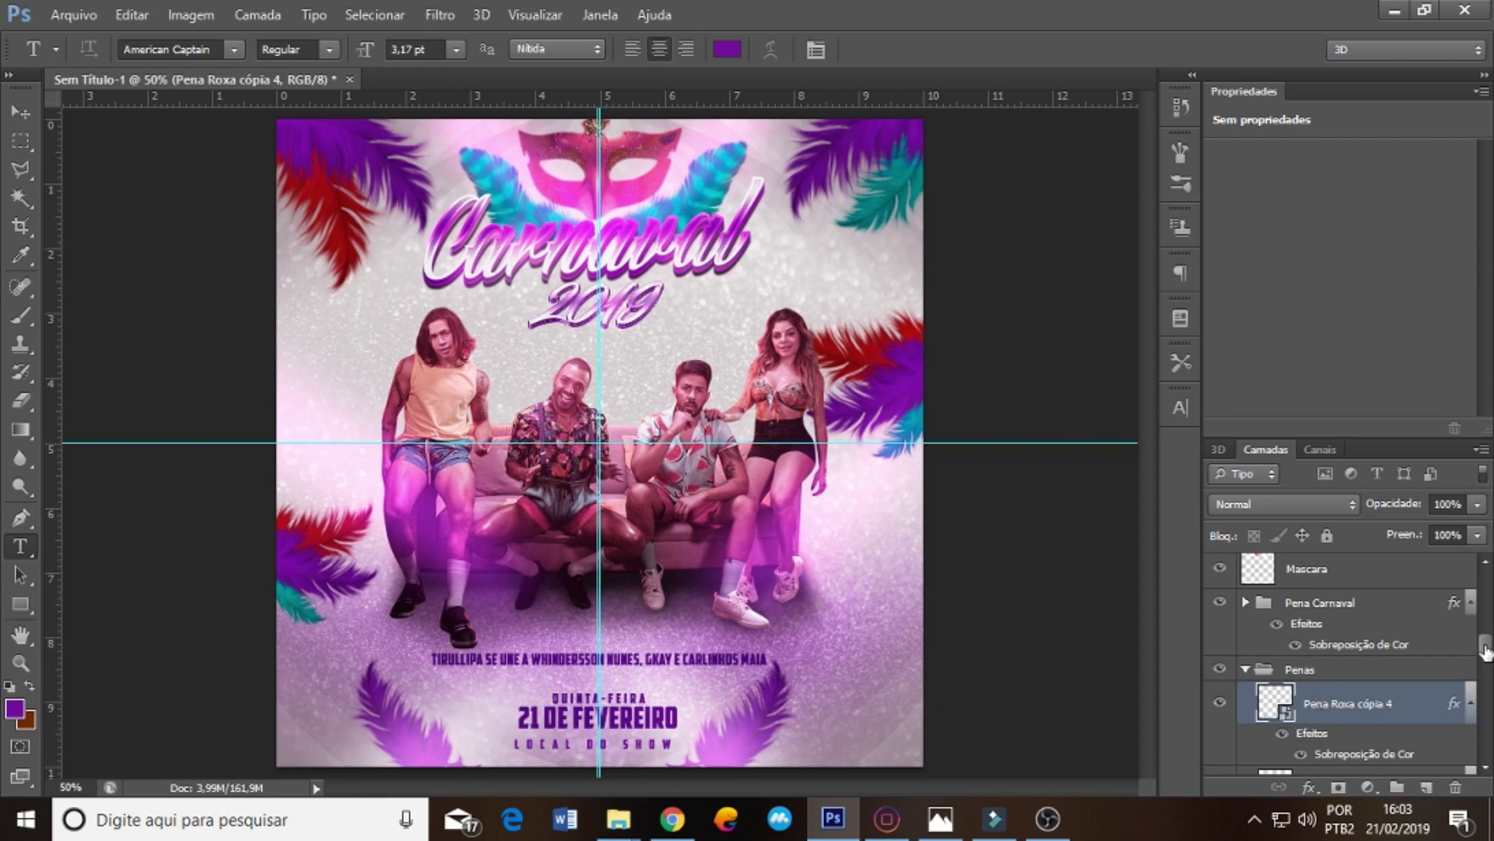
- Reposition Pena Roxa cópia 3 and cópia 4 together toward the flyer's bottom corners
{"action": "scroll", "coordinate": [1487, 653], "scroll_direction": "up", "scroll_amount": 1}
{"action": "scroll", "coordinate": [1486, 649], "scroll_direction": "down", "scroll_amount": 1}
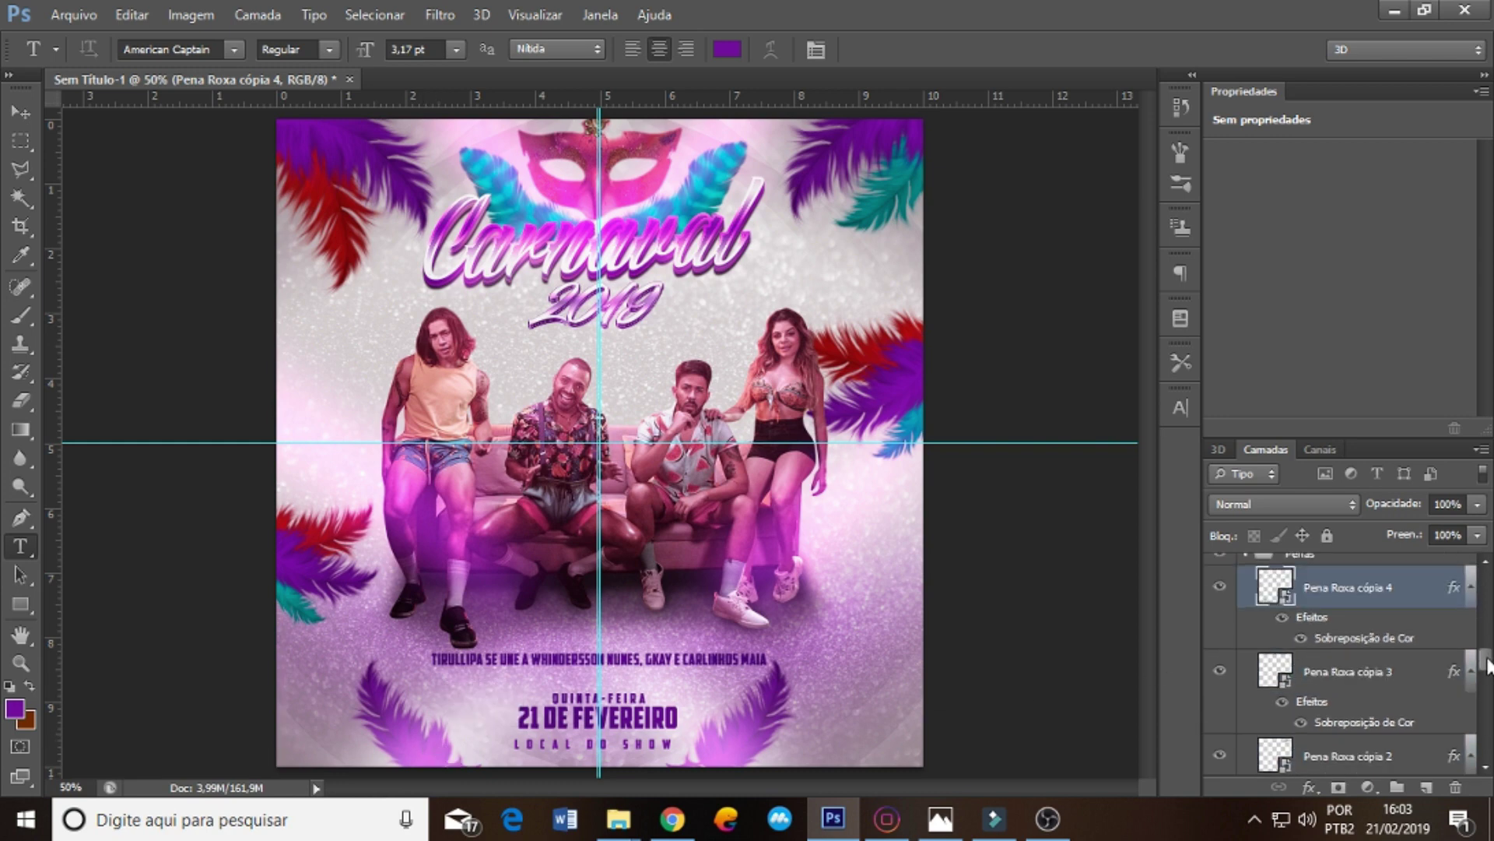
{"action": "scroll", "coordinate": [1486, 650], "scroll_direction": "down", "scroll_amount": 3}
{"action": "left_click", "coordinate": [1385, 681]}
{"action": "mouse_move", "coordinate": [854, 737]}
{"action": "left_mouse_down"}
{"action": "mouse_move", "coordinate": [819, 720]}
{"action": "mouse_move", "coordinate": [836, 732]}
{"action": "left_mouse_up"}
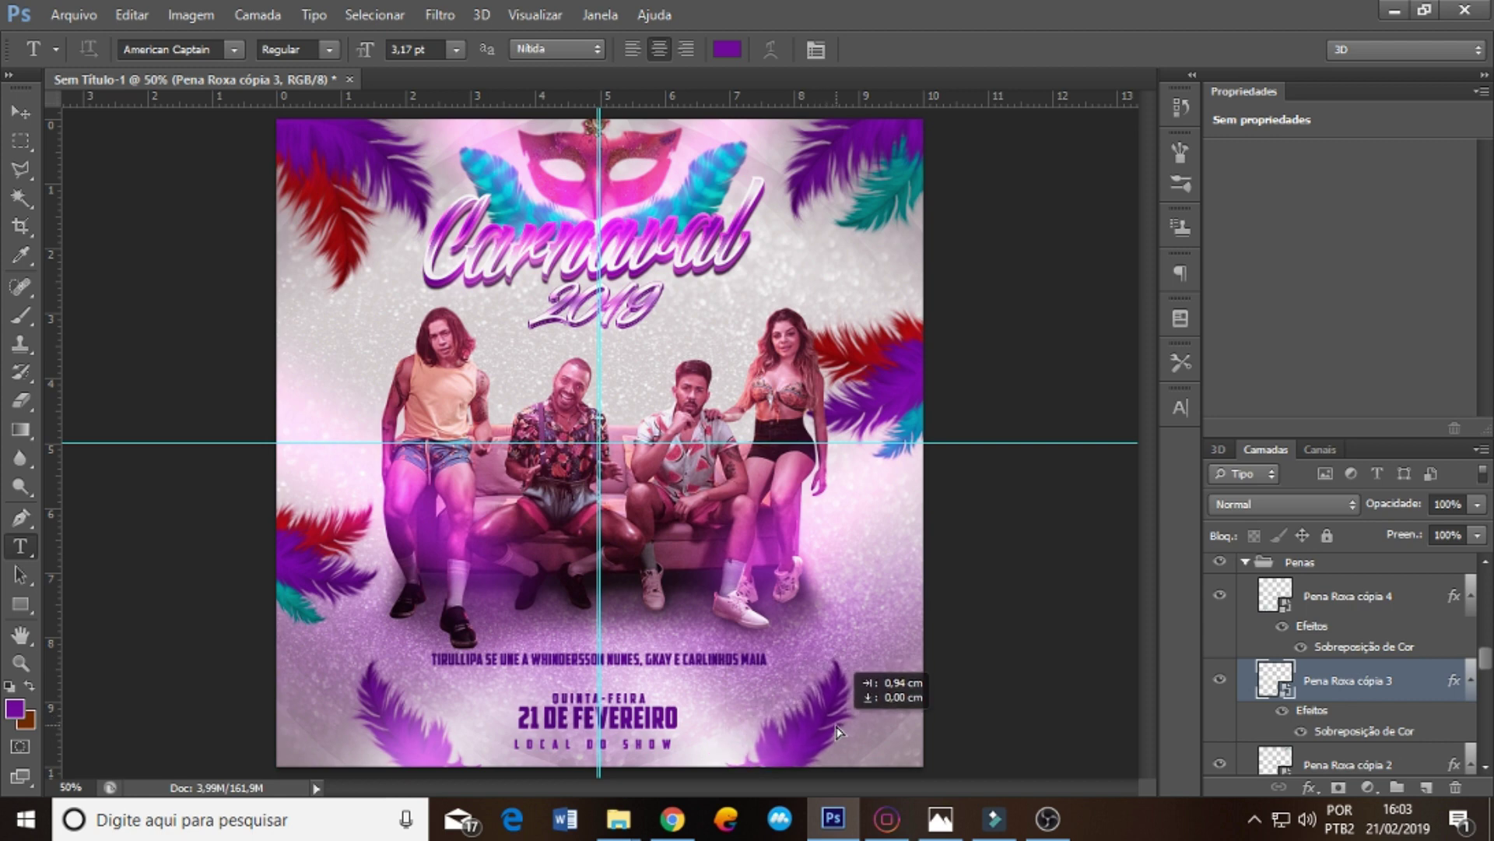
{"action": "left_click", "coordinate": [1328, 601], "text": "ctrl"}
{"action": "key", "text": "ctrl+t"}
{"action": "left_click_drag", "start_coordinate": [697, 715], "coordinate": [697, 720]}
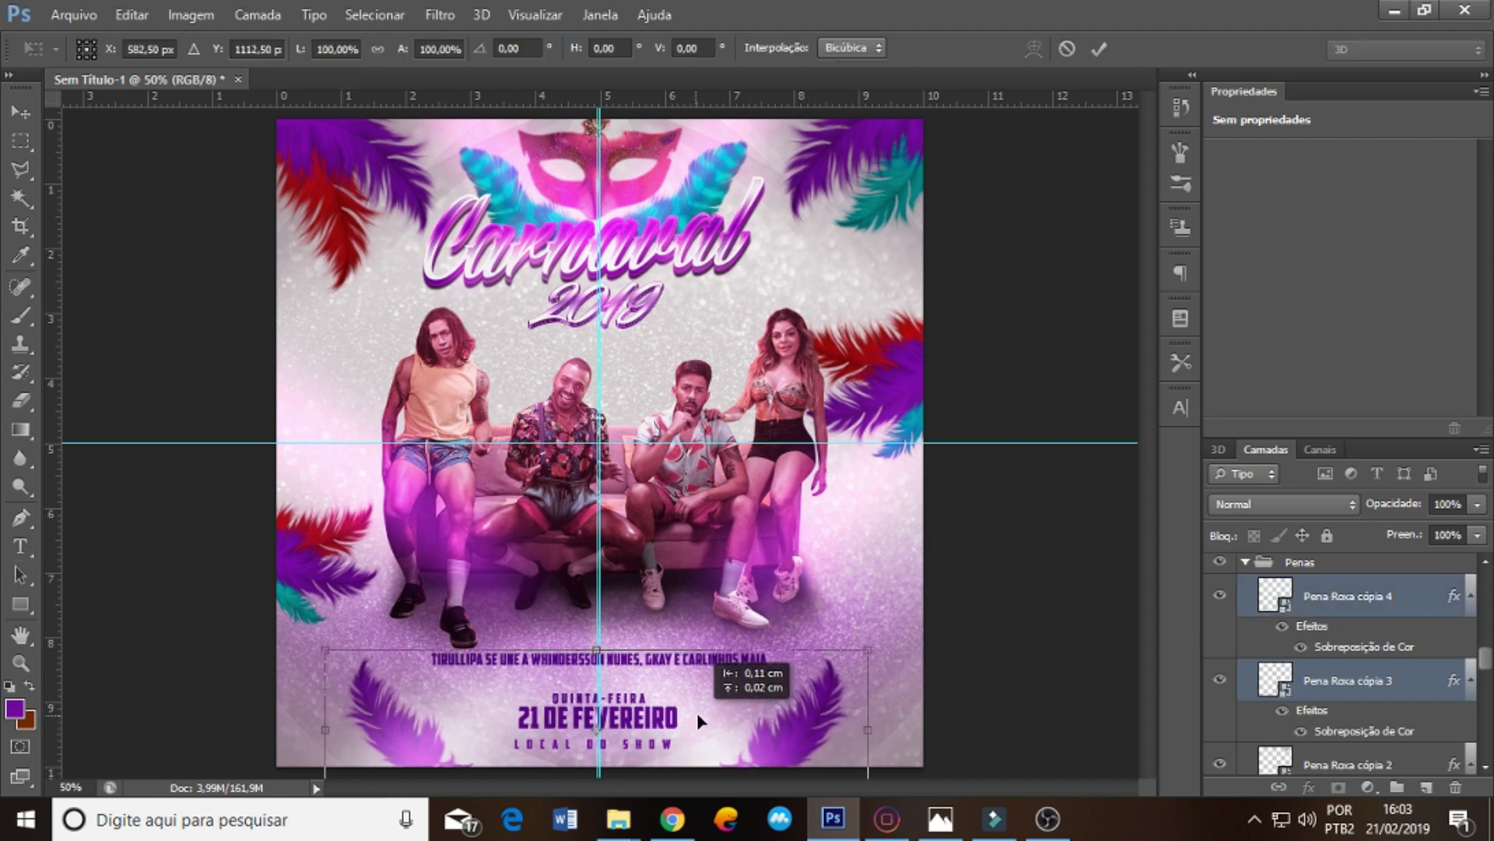
{"action": "key", "text": "Return"}
{"action": "key", "text": "t"}
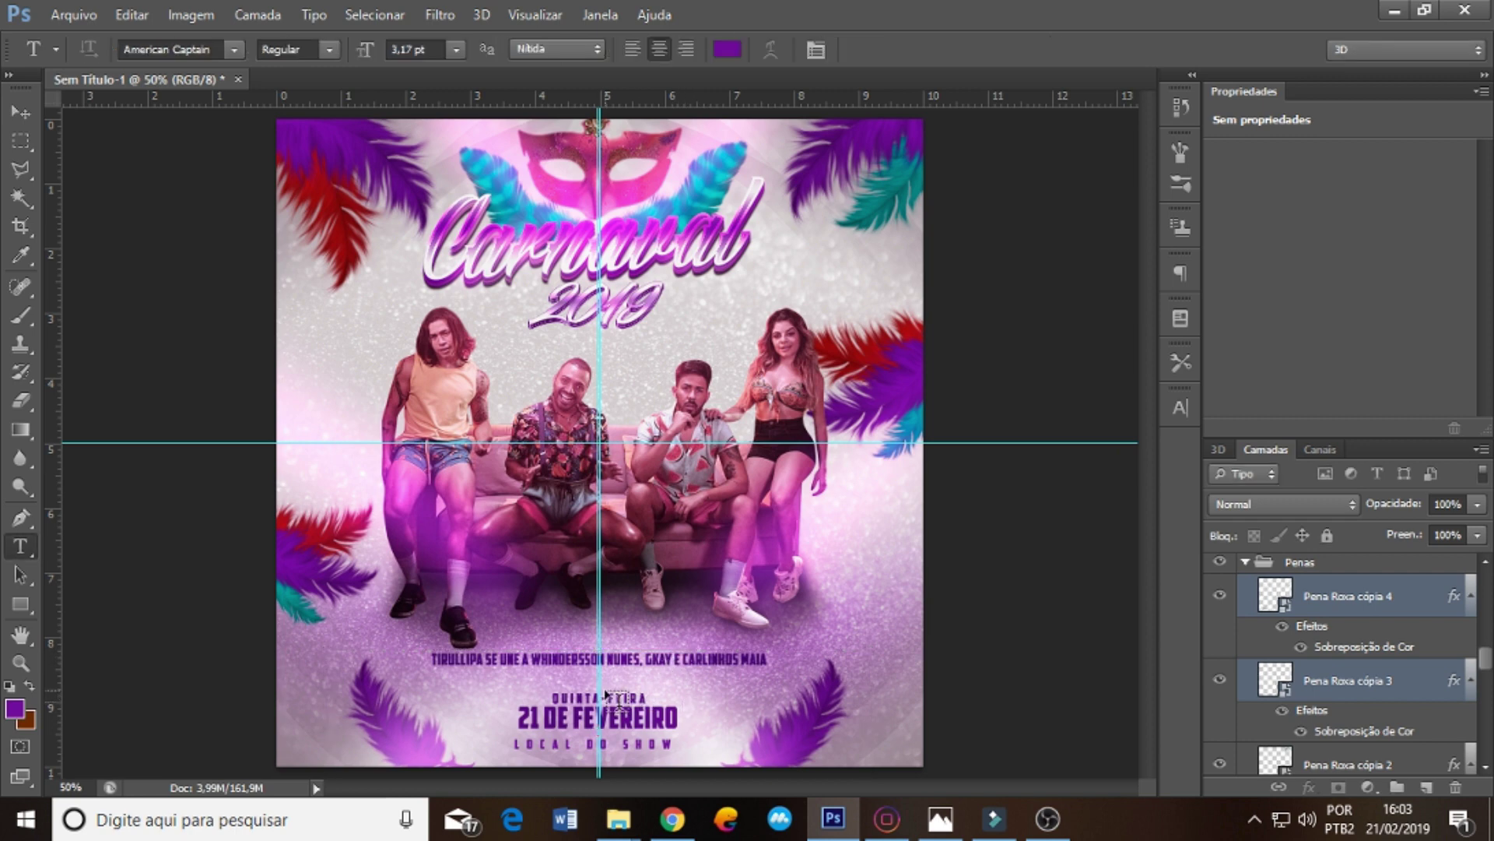
{"action": "left_click", "coordinate": [606, 696]}
- Move the date block up and place the performers' names line below it
{"action": "left_click", "coordinate": [1346, 620], "text": "ctrl"}
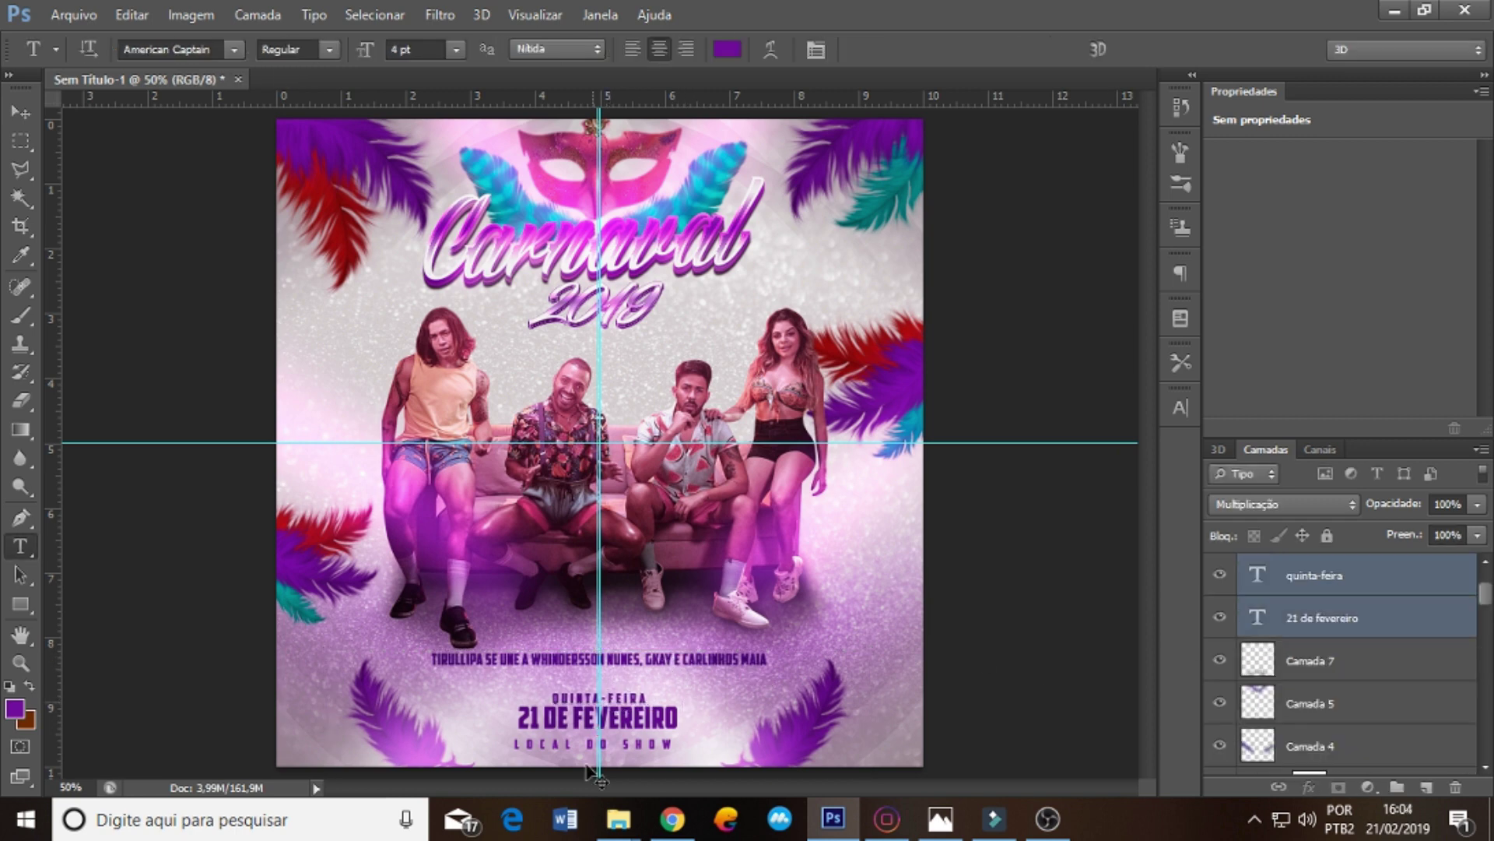
{"action": "left_click_drag", "start_coordinate": [615, 724], "coordinate": [617, 676]}
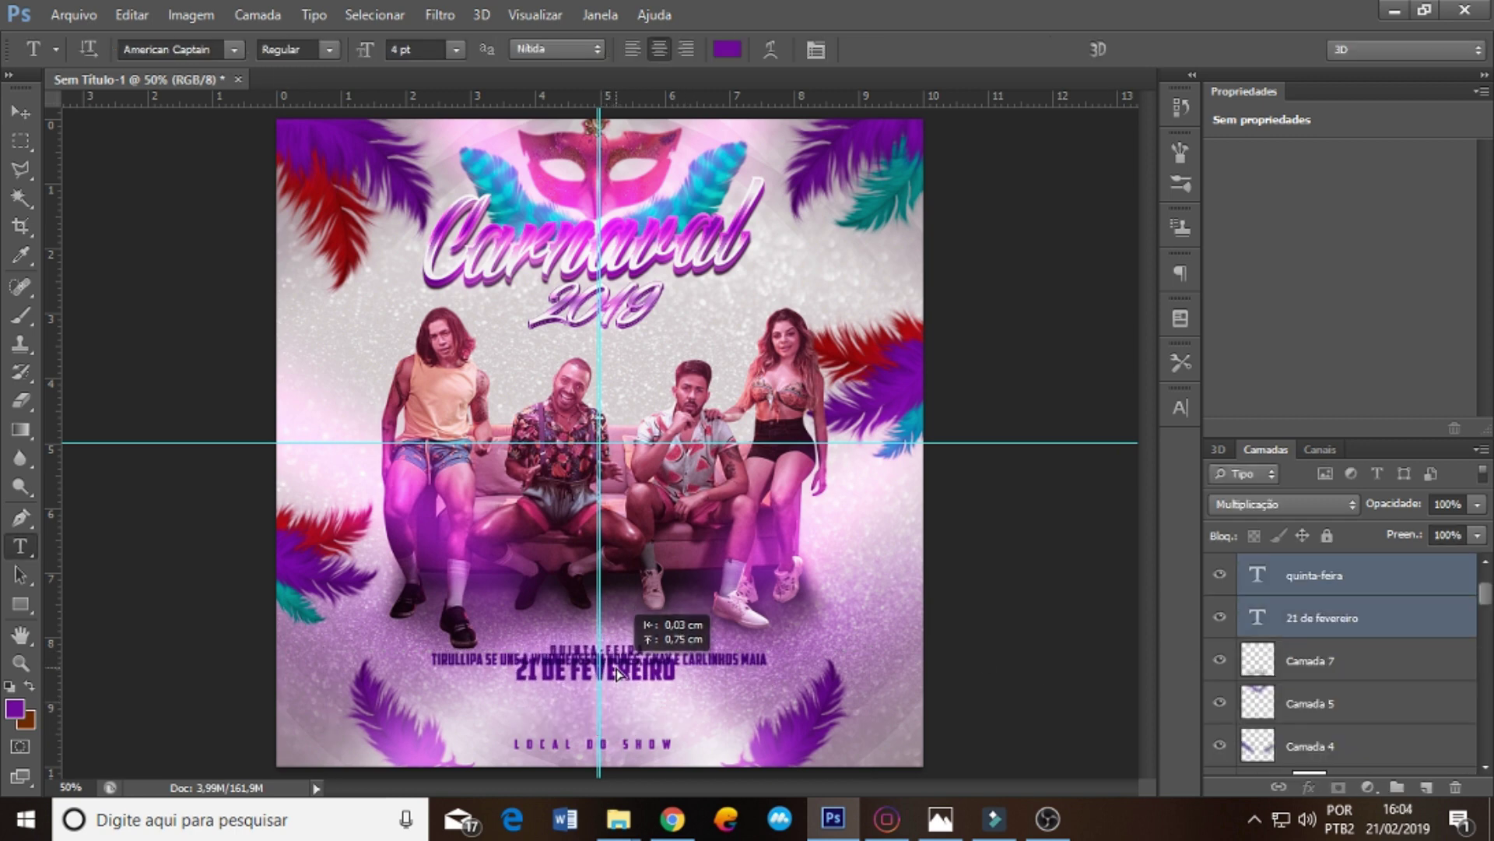
{"action": "left_click", "coordinate": [732, 658], "text": "ctrl"}
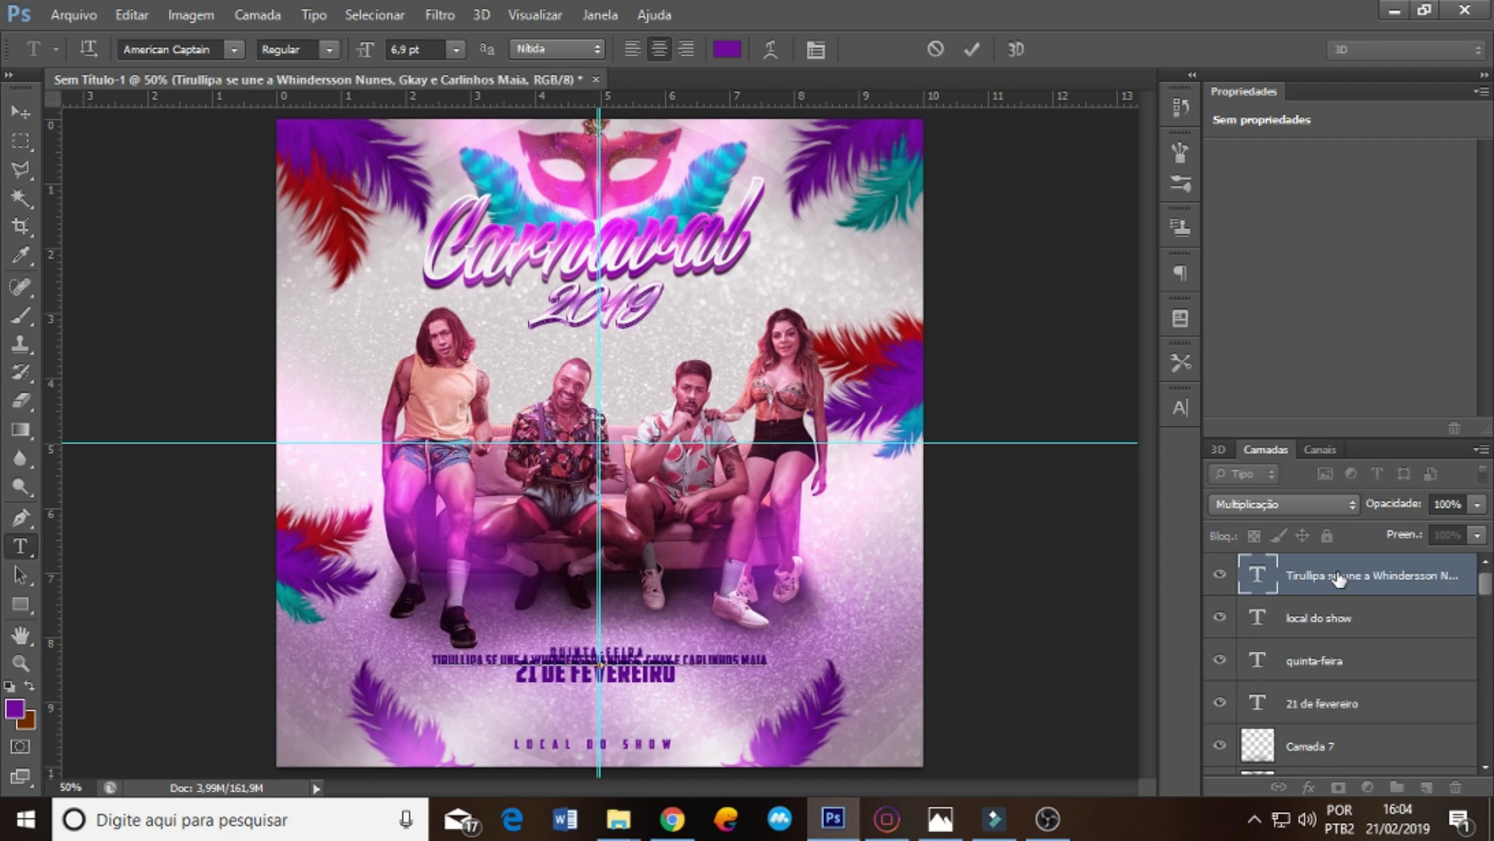
{"action": "left_click_drag", "start_coordinate": [707, 652], "coordinate": [705, 716]}
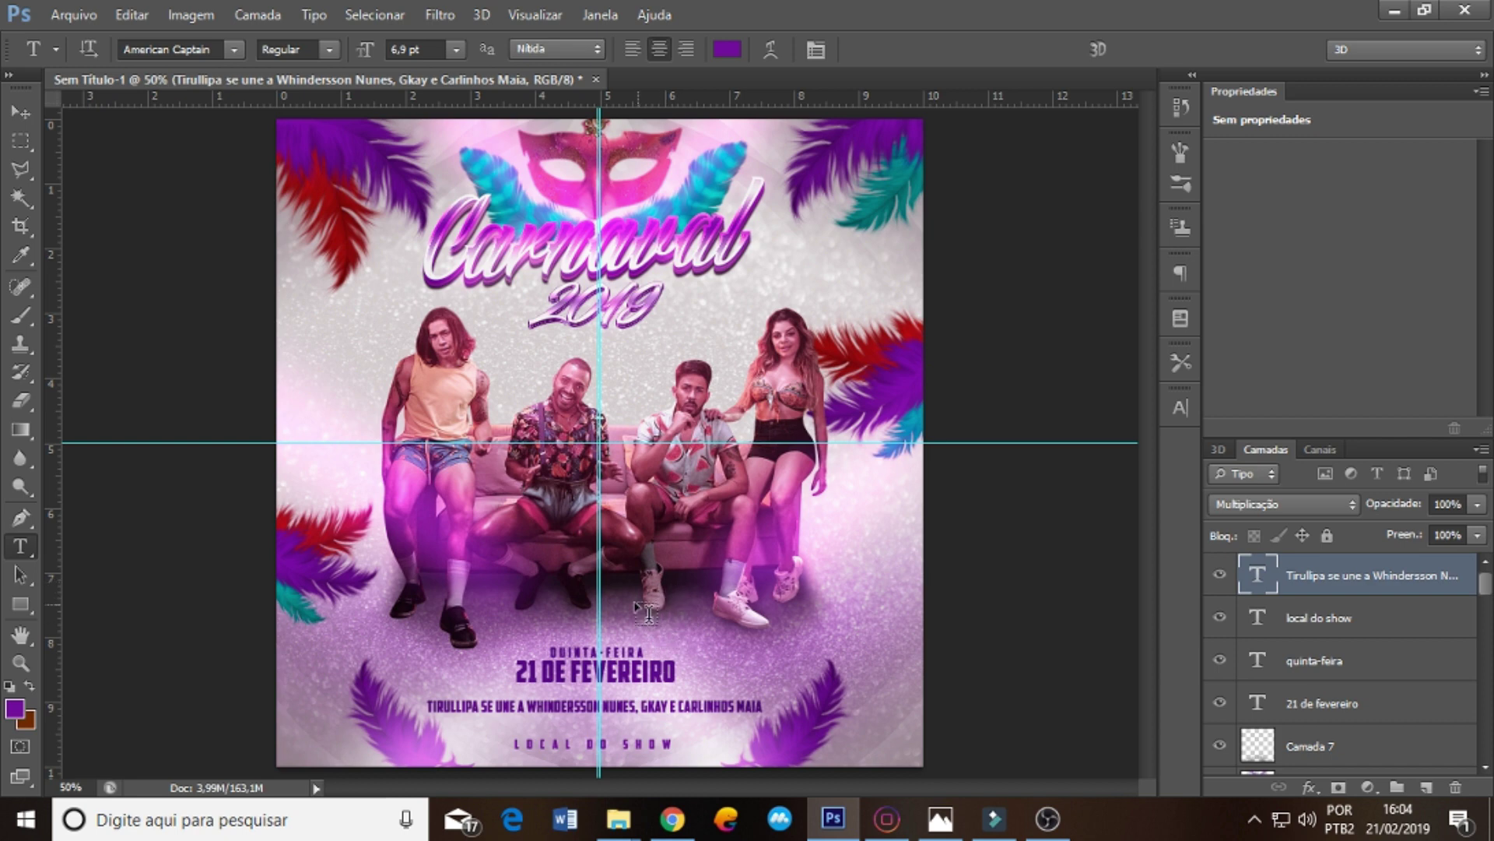
- Fill a rectangle around the names line with purple on a new layer
{"action": "left_click", "coordinate": [21, 141]}
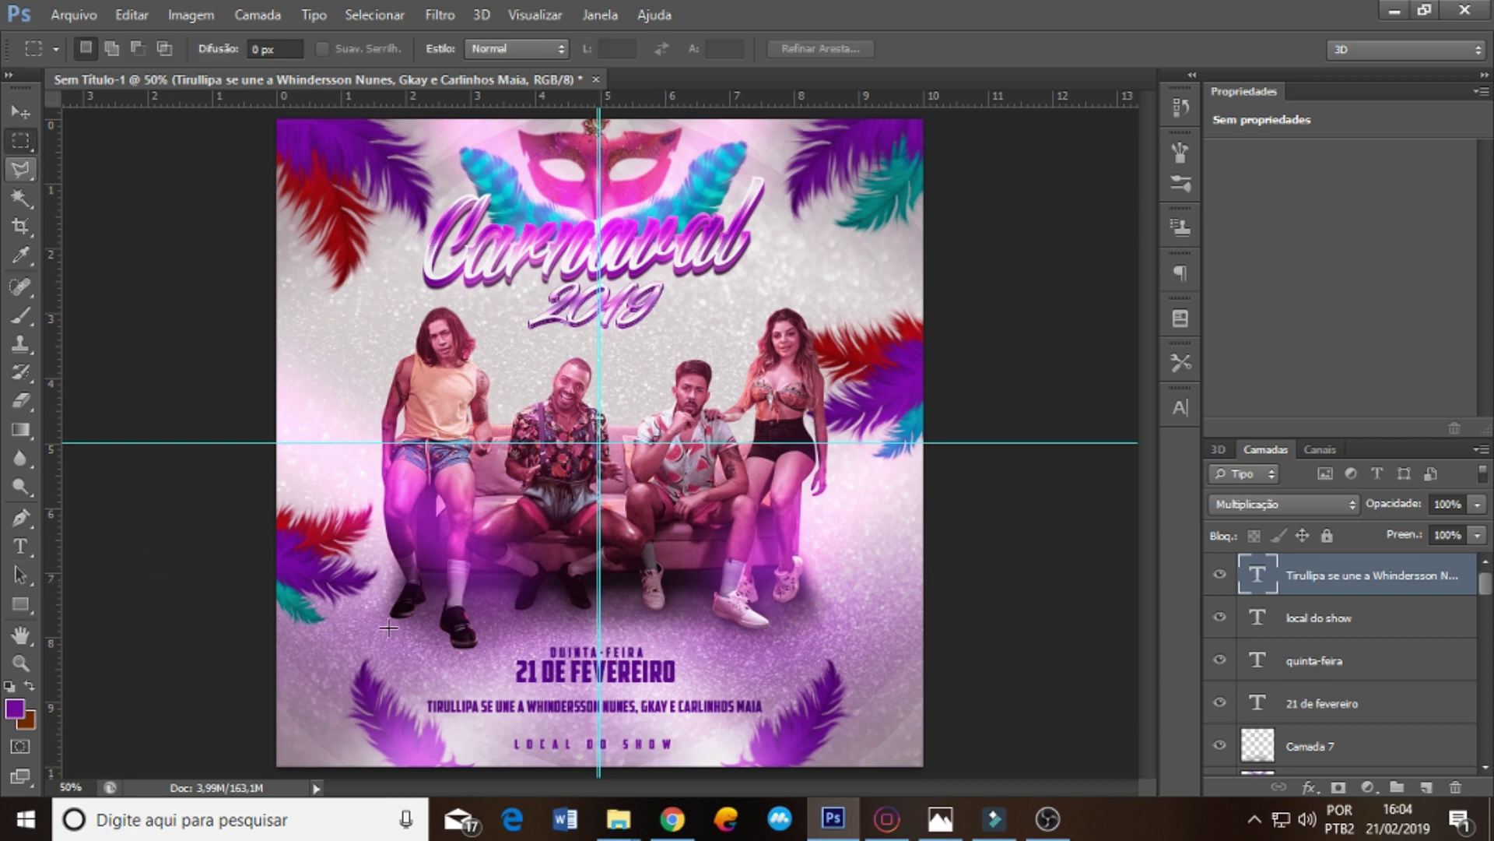
{"action": "left_click_drag", "start_coordinate": [382, 691], "coordinate": [808, 721]}
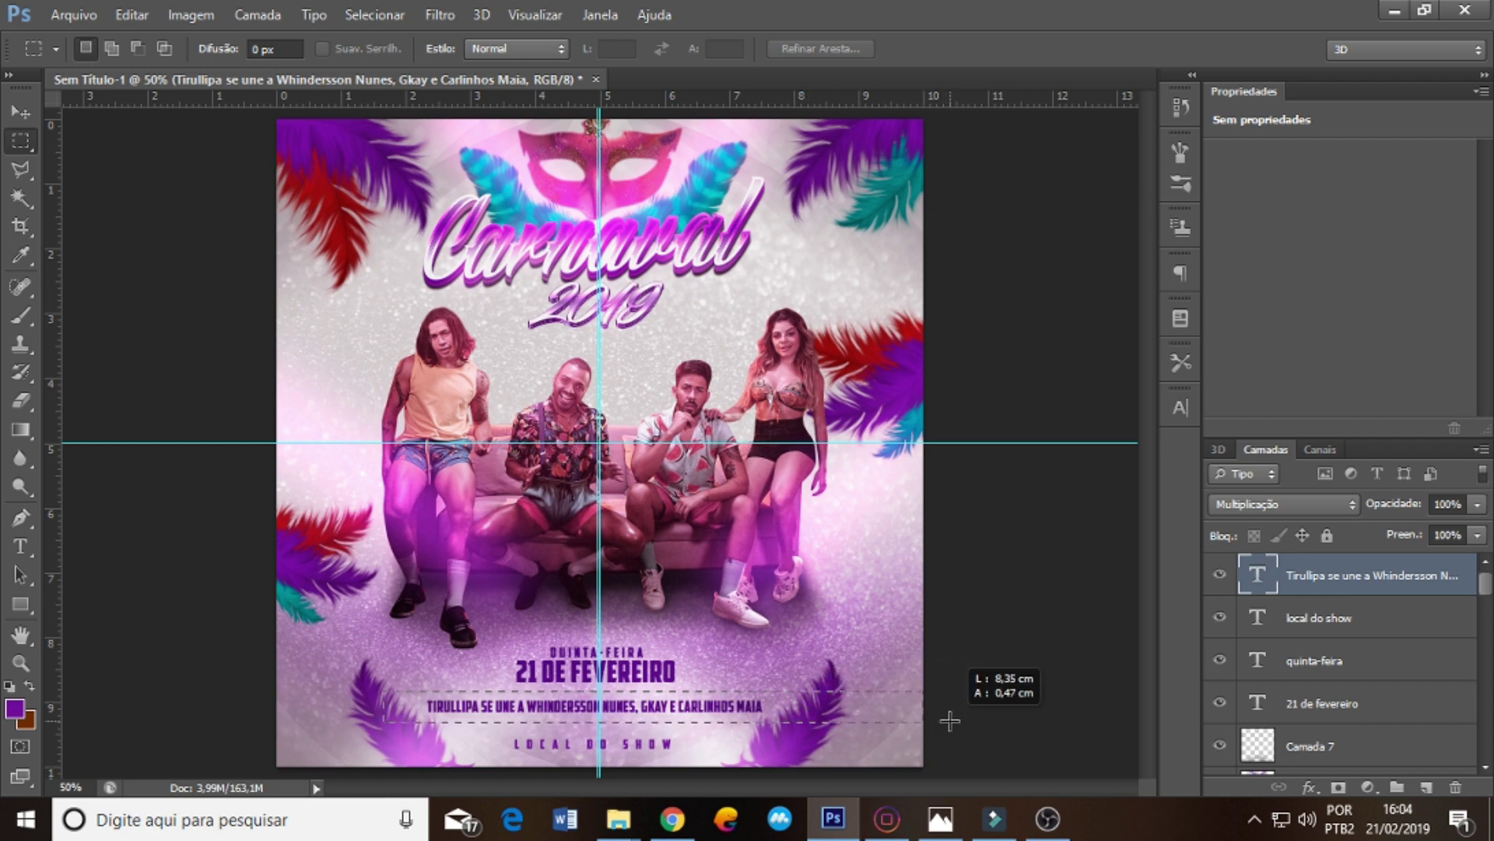
{"action": "mouse_move", "coordinate": [808, 721]}
{"action": "left_mouse_down"}
{"action": "mouse_move", "coordinate": [844, 730]}
{"action": "mouse_move", "coordinate": [810, 719]}
{"action": "left_mouse_up"}
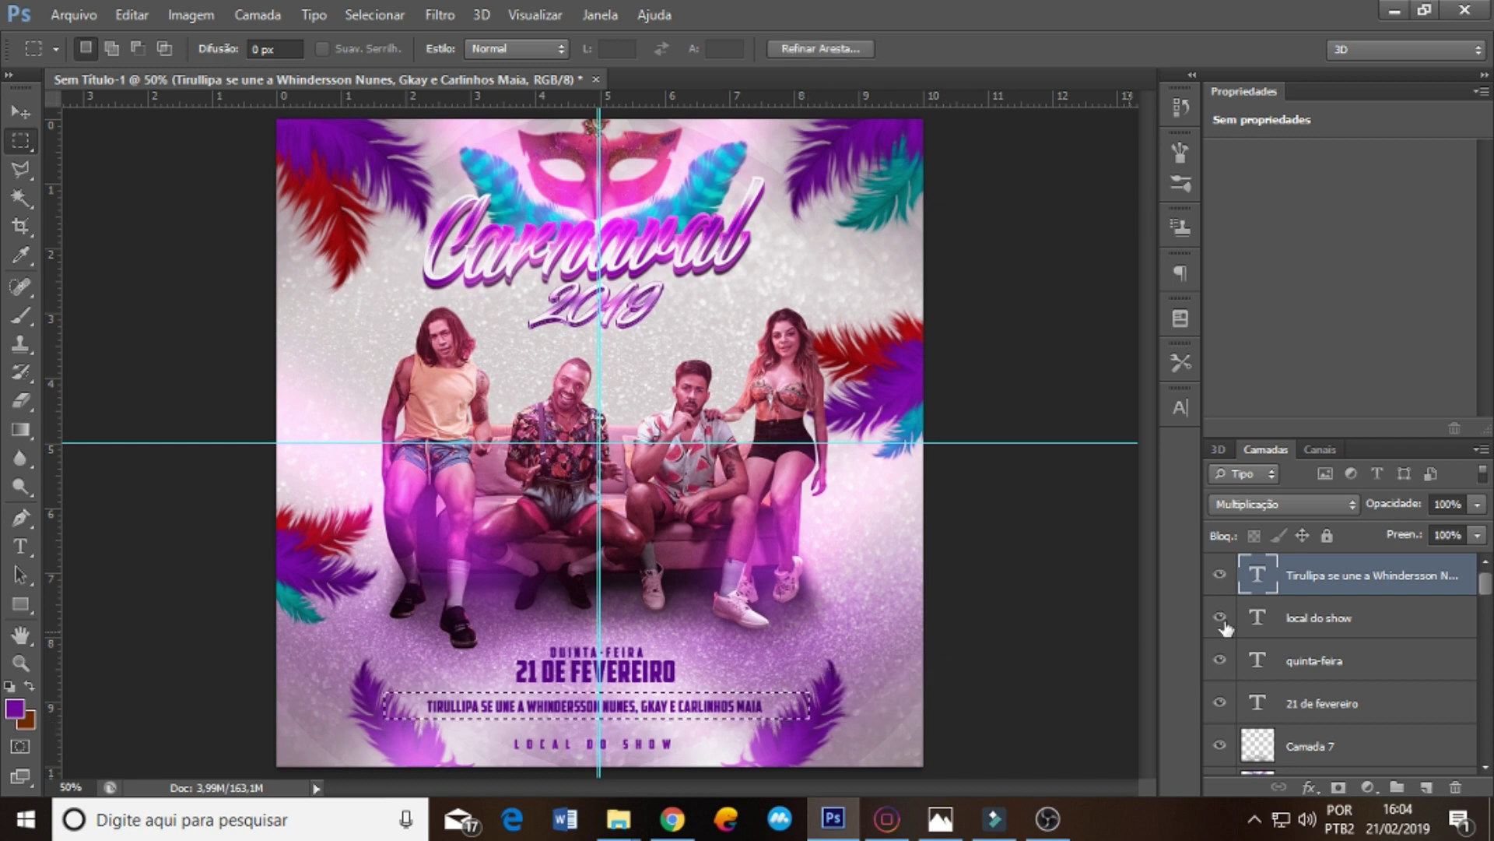
{"action": "left_click", "coordinate": [1323, 617]}
{"action": "key", "text": "ctrl+shift+n"}
{"action": "key", "text": "Return"}
{"action": "key", "text": "b"}
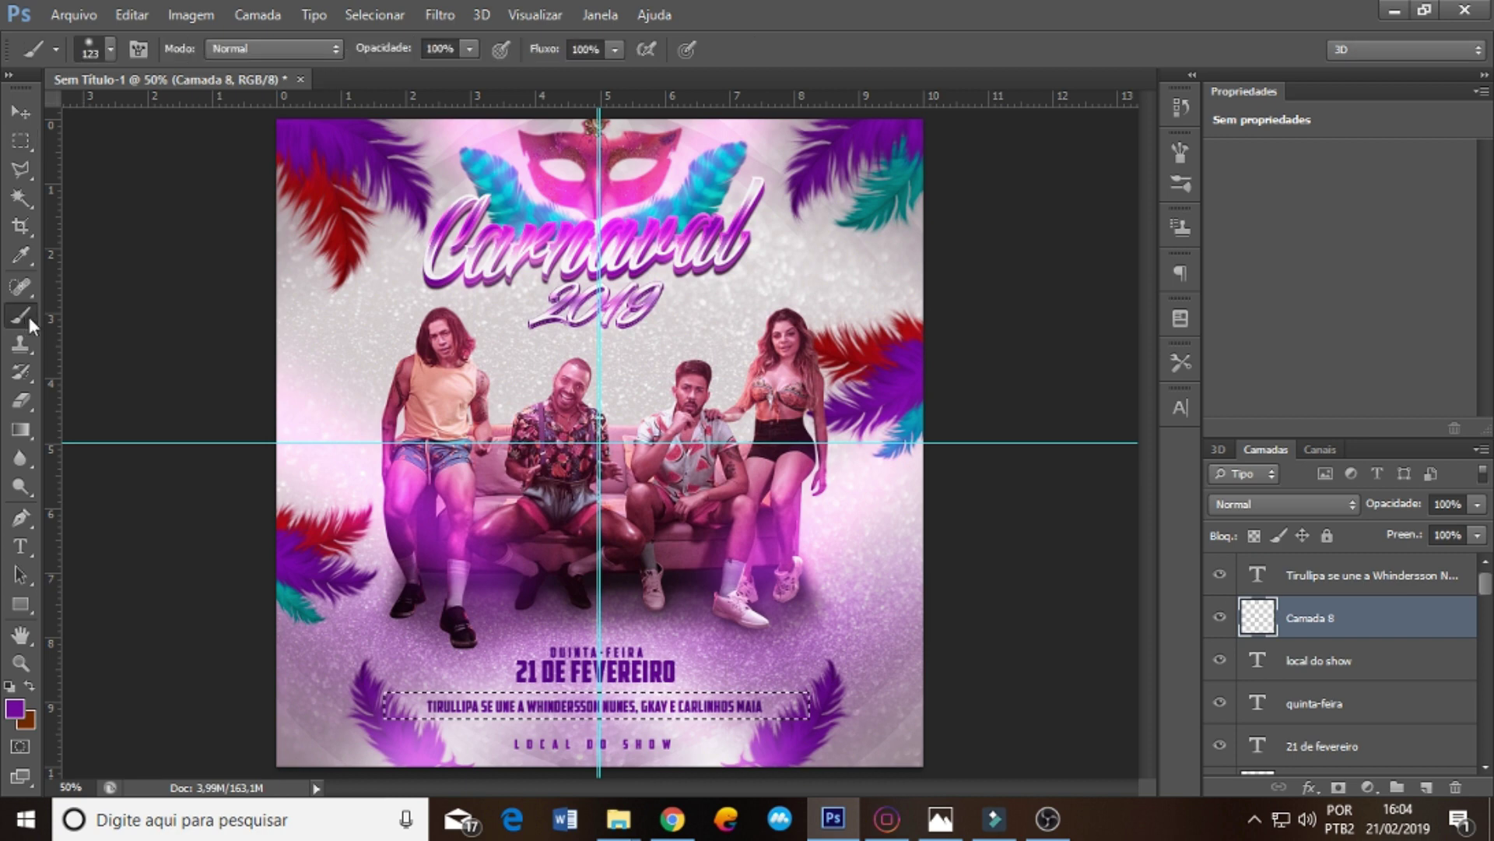
{"action": "key", "text": "alt+BackSpace"}
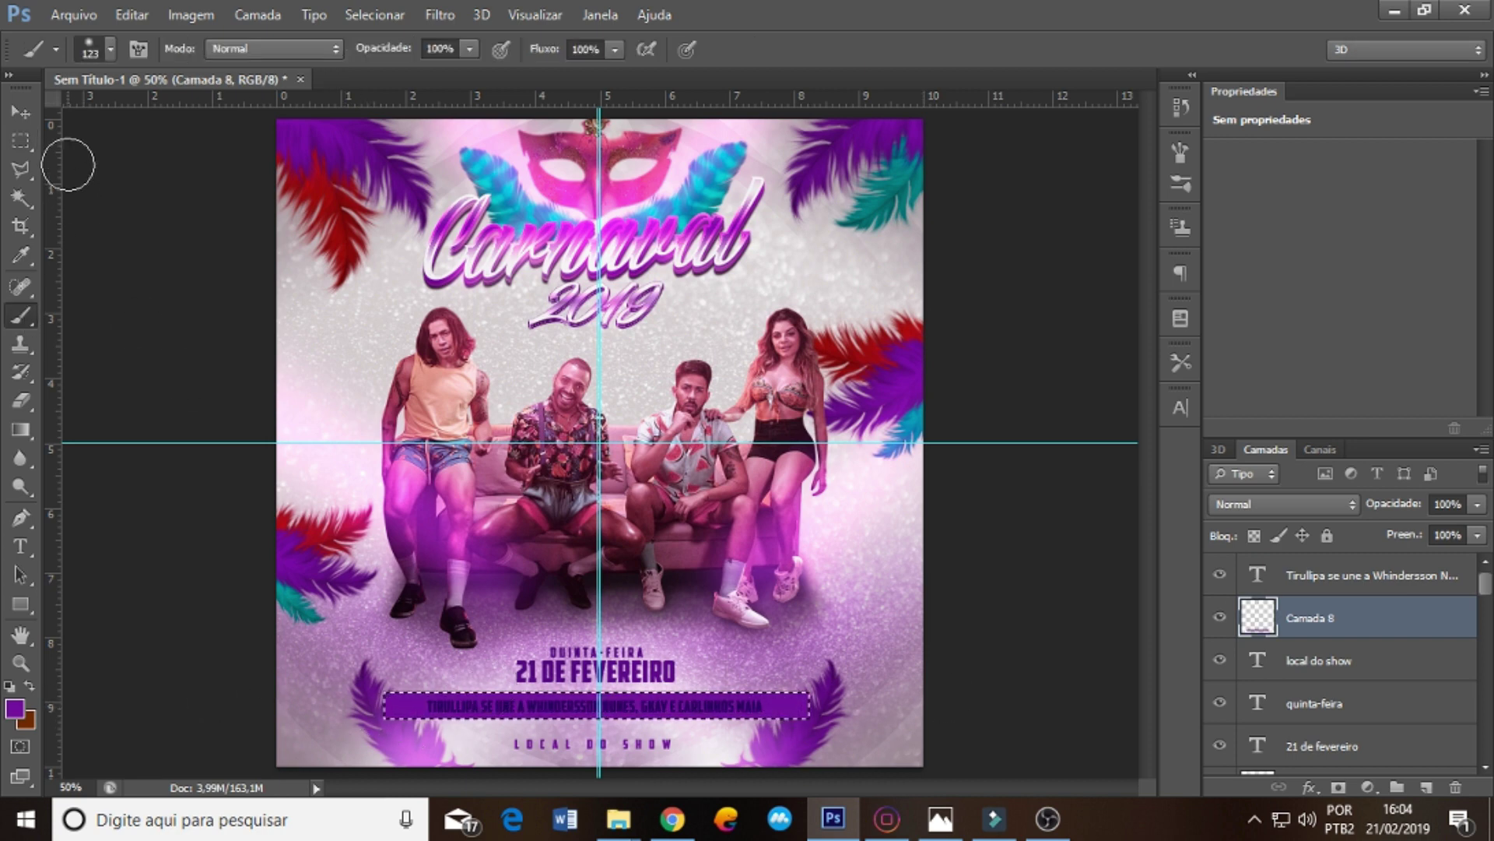
- Deselect and set the names text layer to Subexposição Linear (Adicionar) blending
{"action": "key", "text": "m"}
{"action": "key", "text": "ctrl+d"}
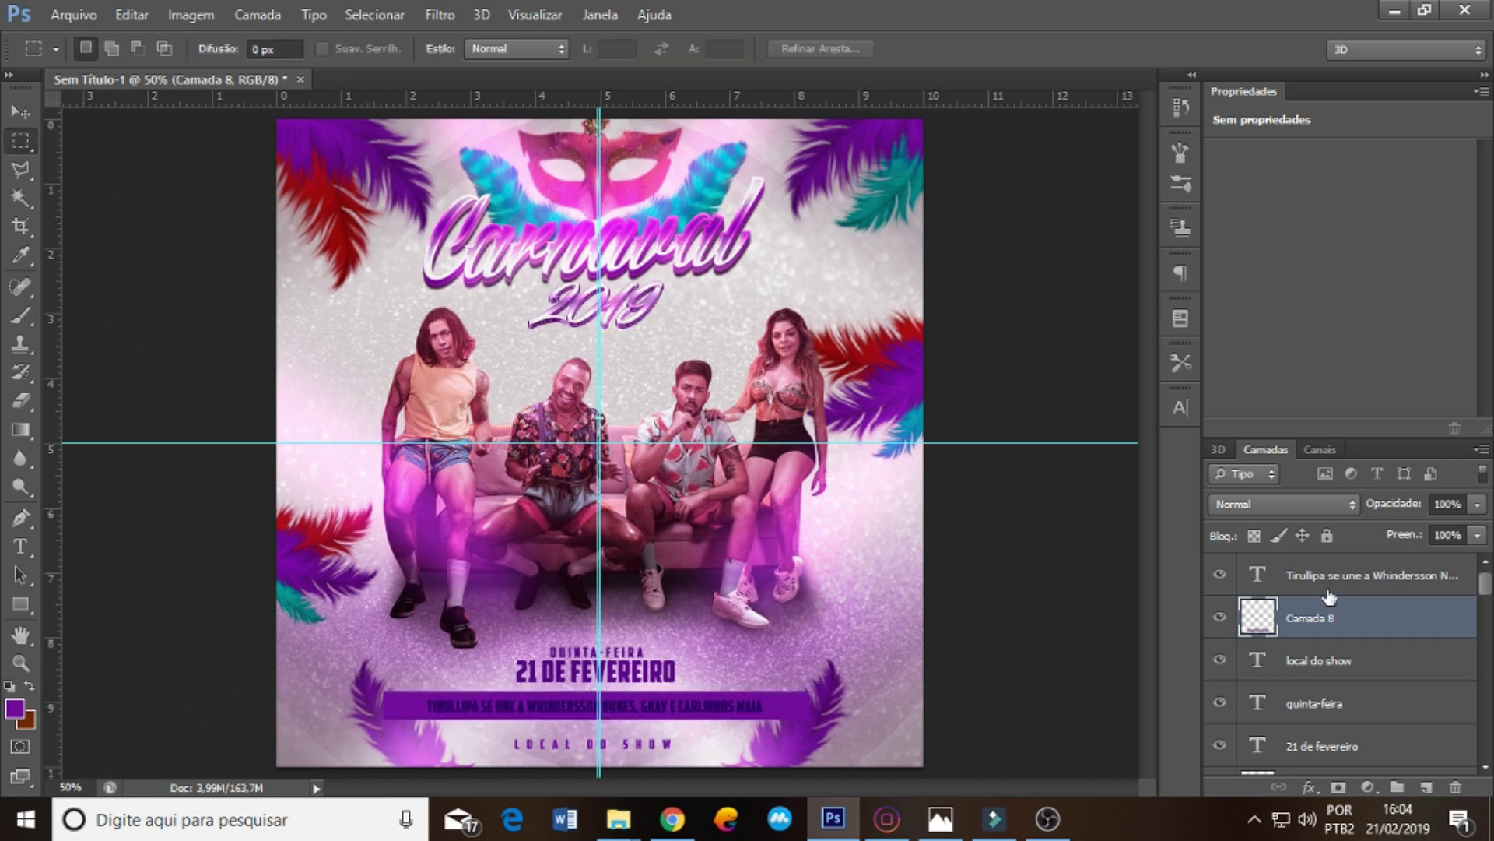
{"action": "left_click", "coordinate": [1330, 585]}
{"action": "left_click", "coordinate": [1298, 506]}
{"action": "left_click", "coordinate": [1343, 234]}
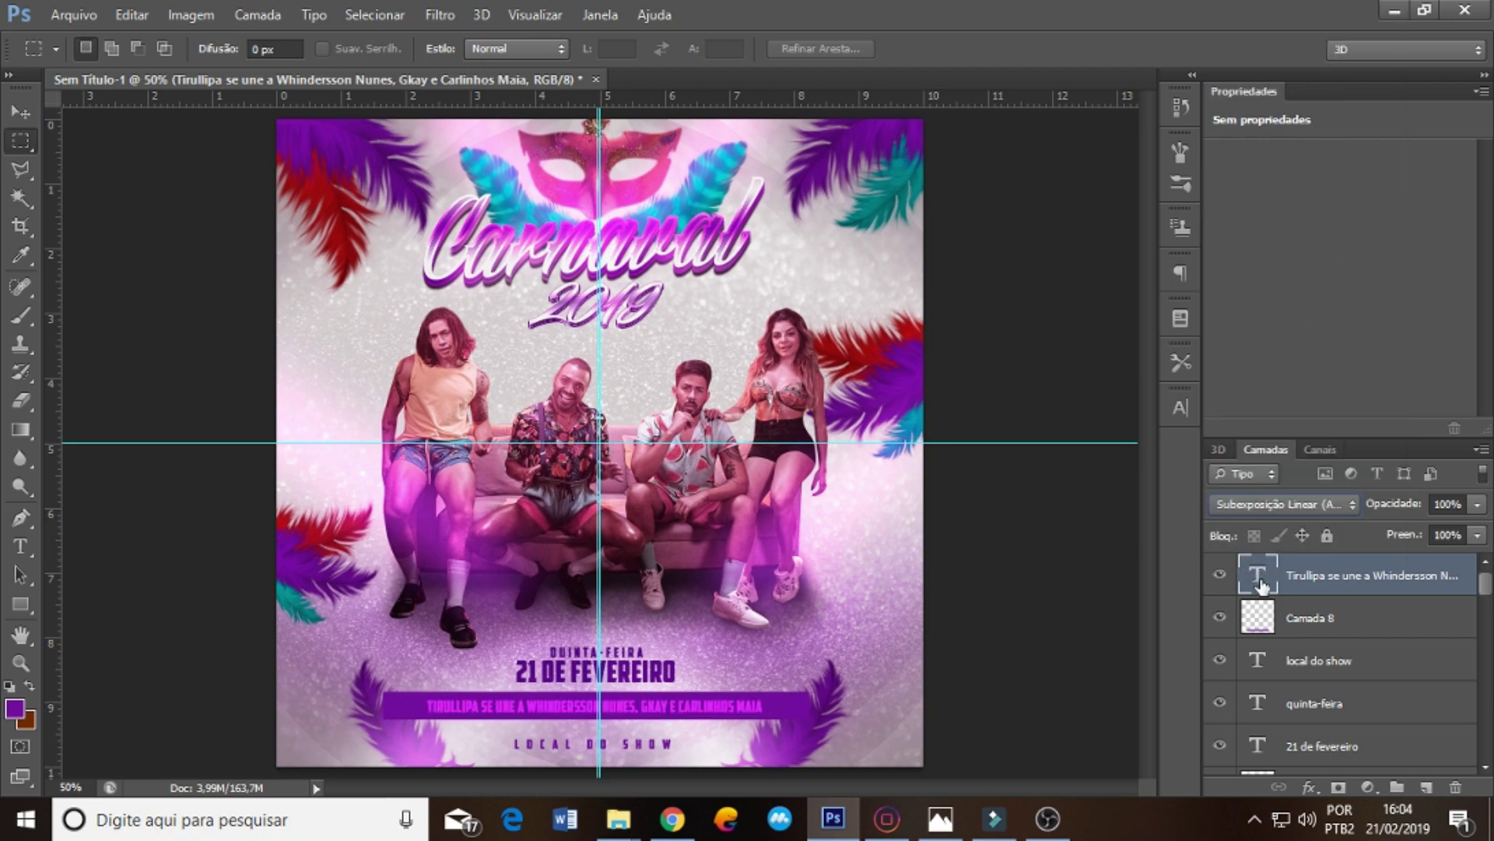
- Change the names line text colour to near-white f4f4f4
{"action": "double_click", "coordinate": [1261, 584]}
{"action": "left_click", "coordinate": [727, 49]}
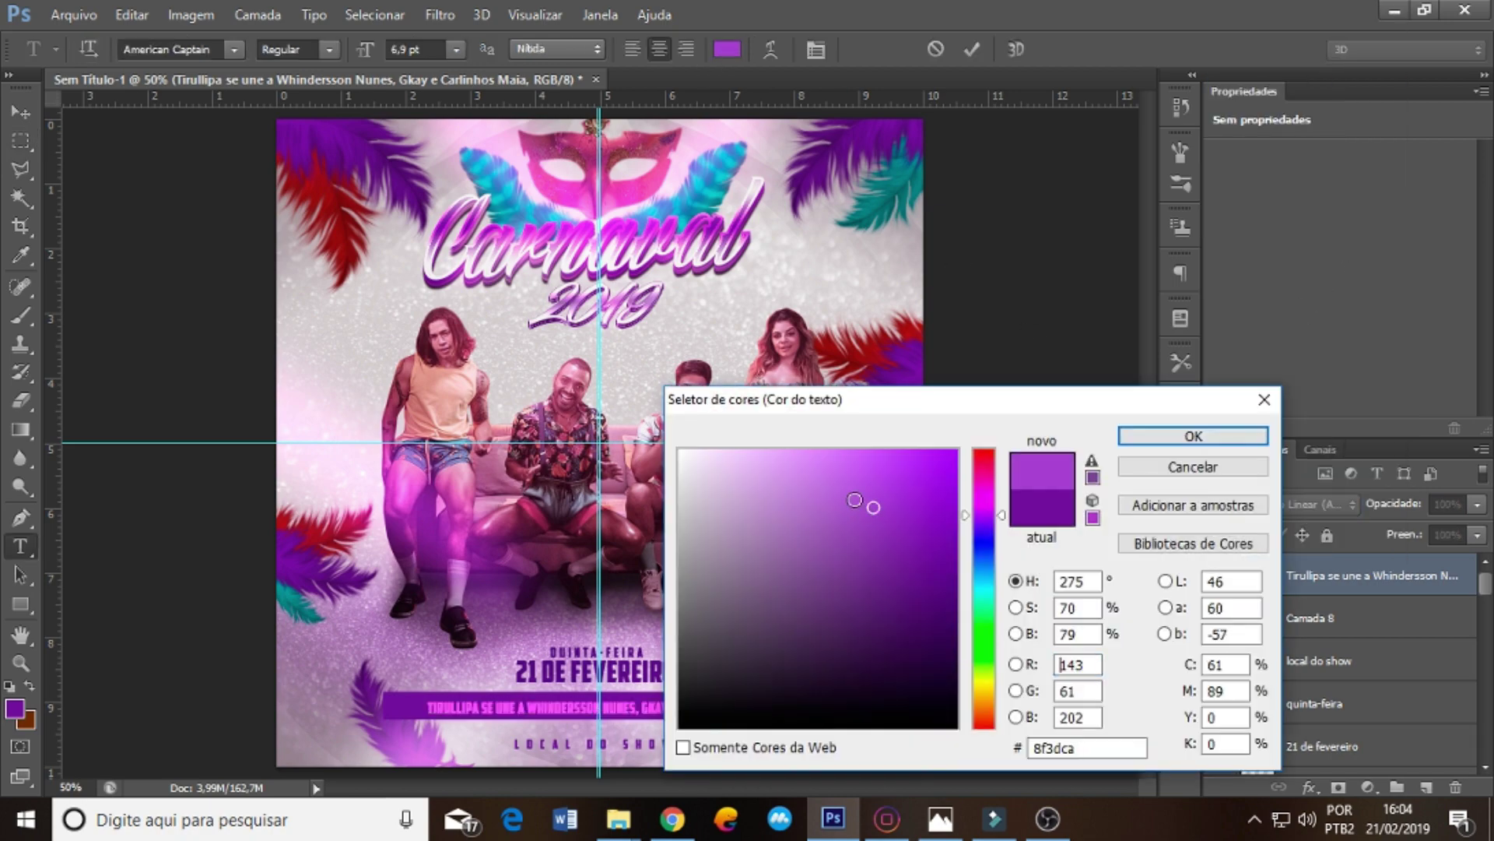
{"action": "left_click", "coordinate": [802, 463]}
{"action": "left_click_drag", "start_coordinate": [827, 513], "coordinate": [680, 461]}
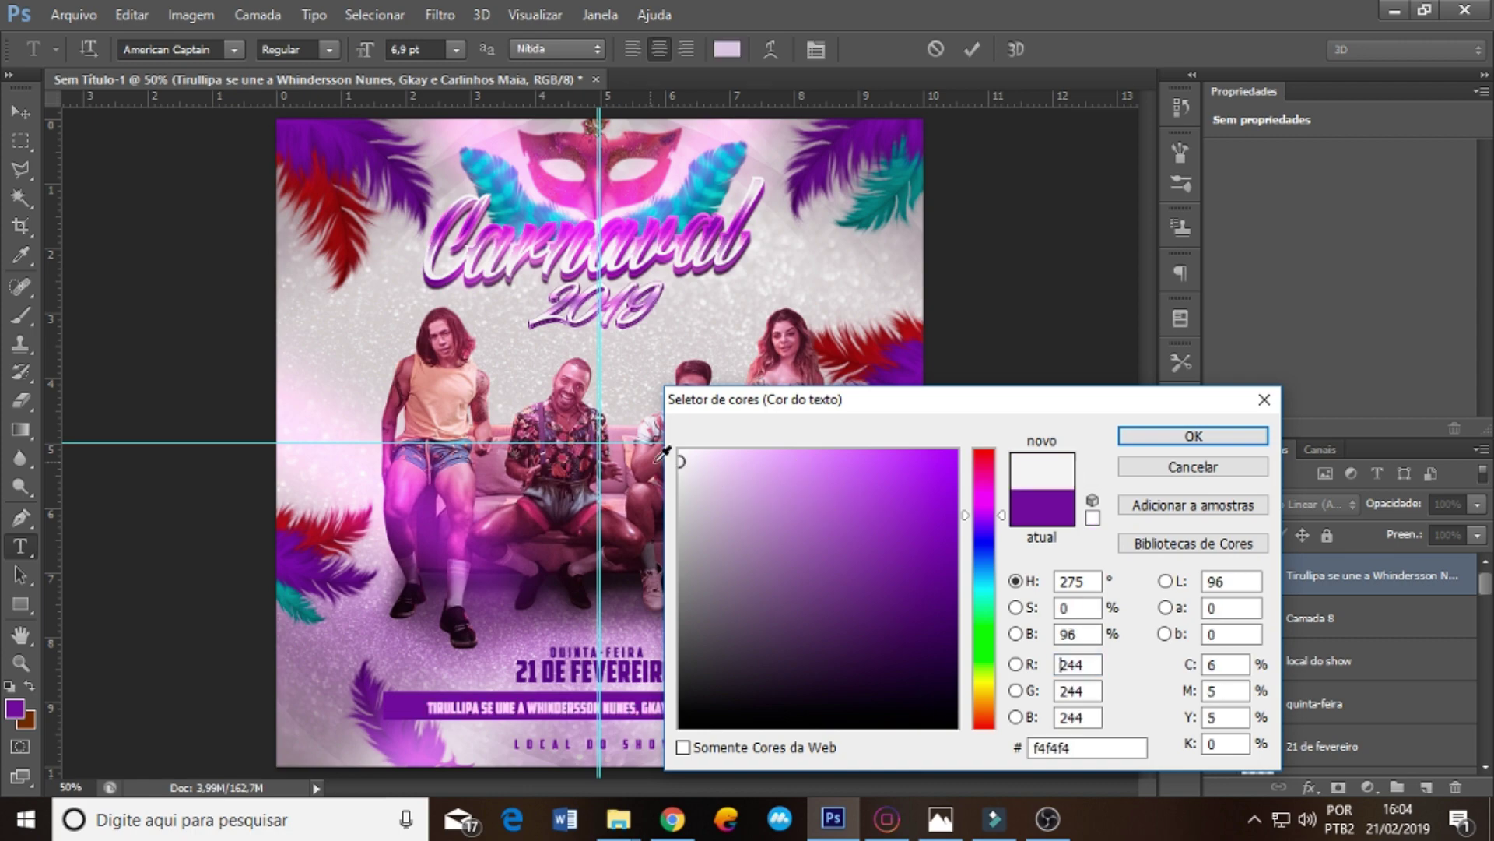
{"action": "left_click", "coordinate": [1193, 436]}
{"action": "left_click", "coordinate": [20, 140]}
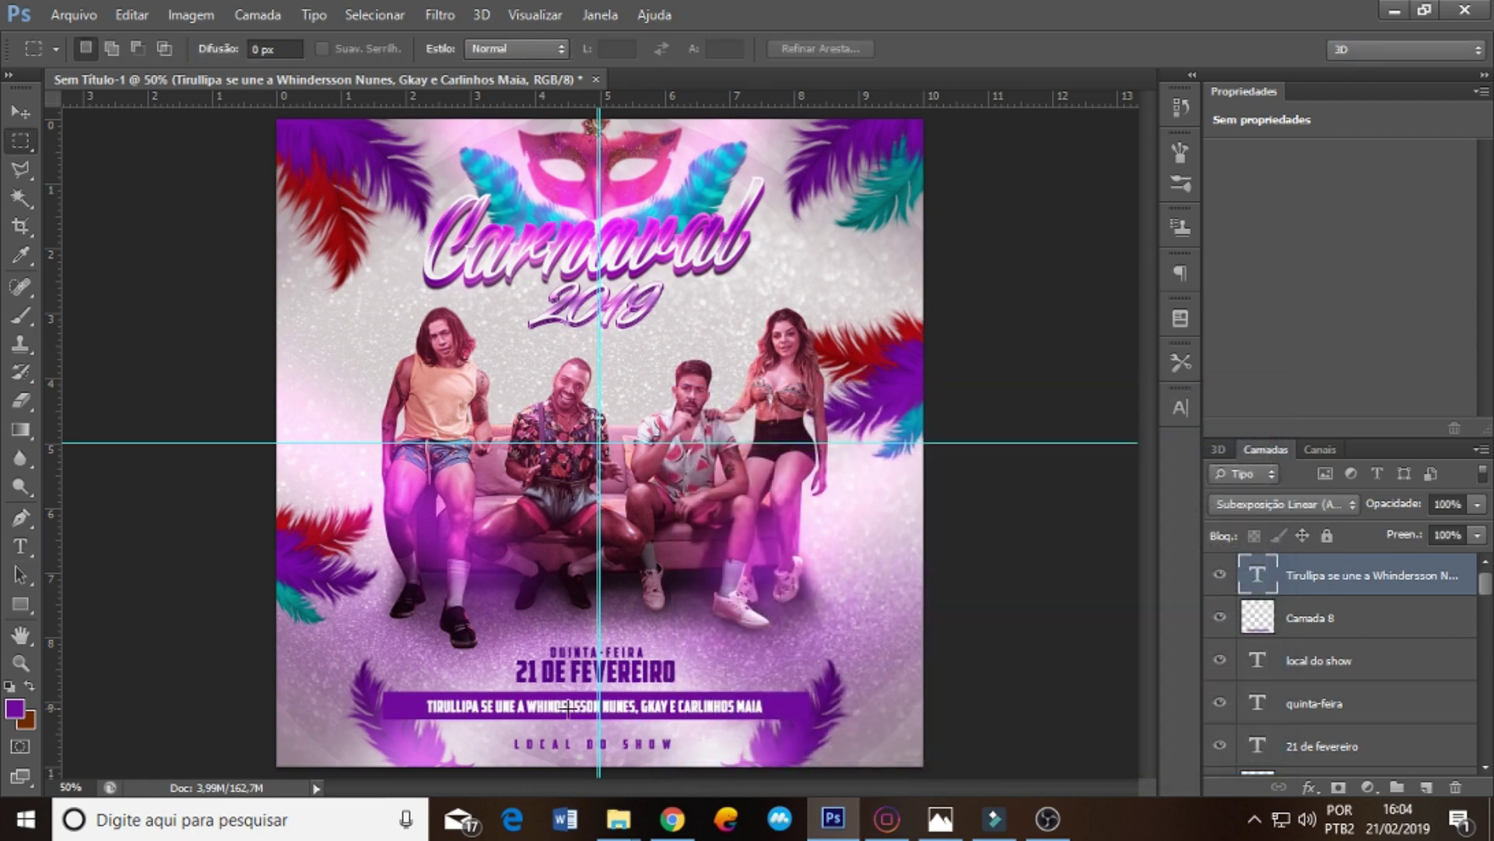
- Replace the connecting words between performers' names with hyphens
{"action": "key", "text": "t"}
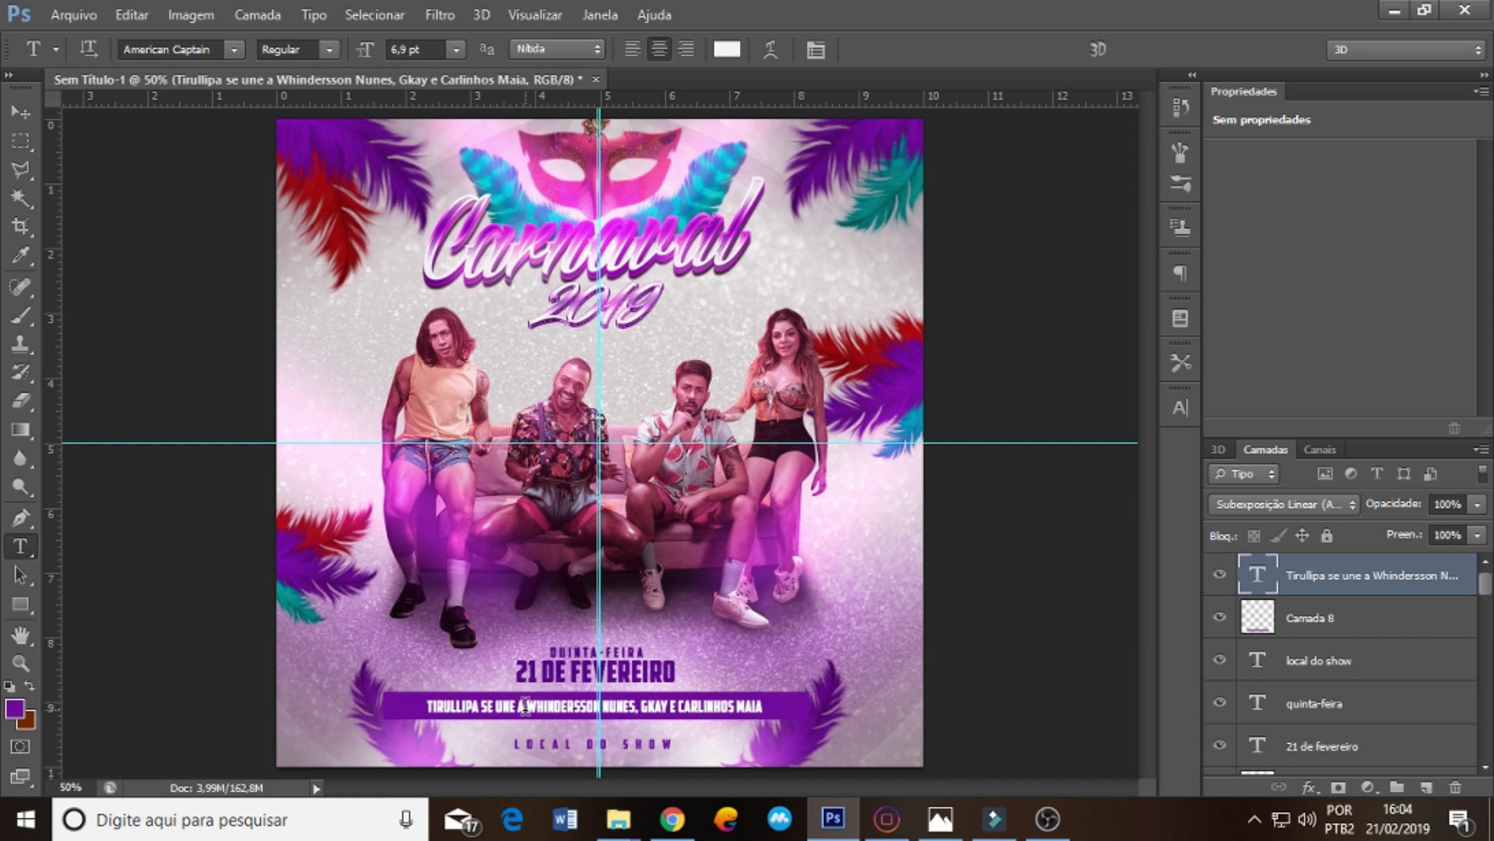
{"action": "left_click", "coordinate": [519, 705]}
{"action": "key", "text": "BackSpace"}
{"action": "key", "text": "BackSpace"}
{"action": "key", "text": "BackSpace"}
{"action": "key", "text": "BackSpace"}
{"action": "key", "text": "BackSpace"}
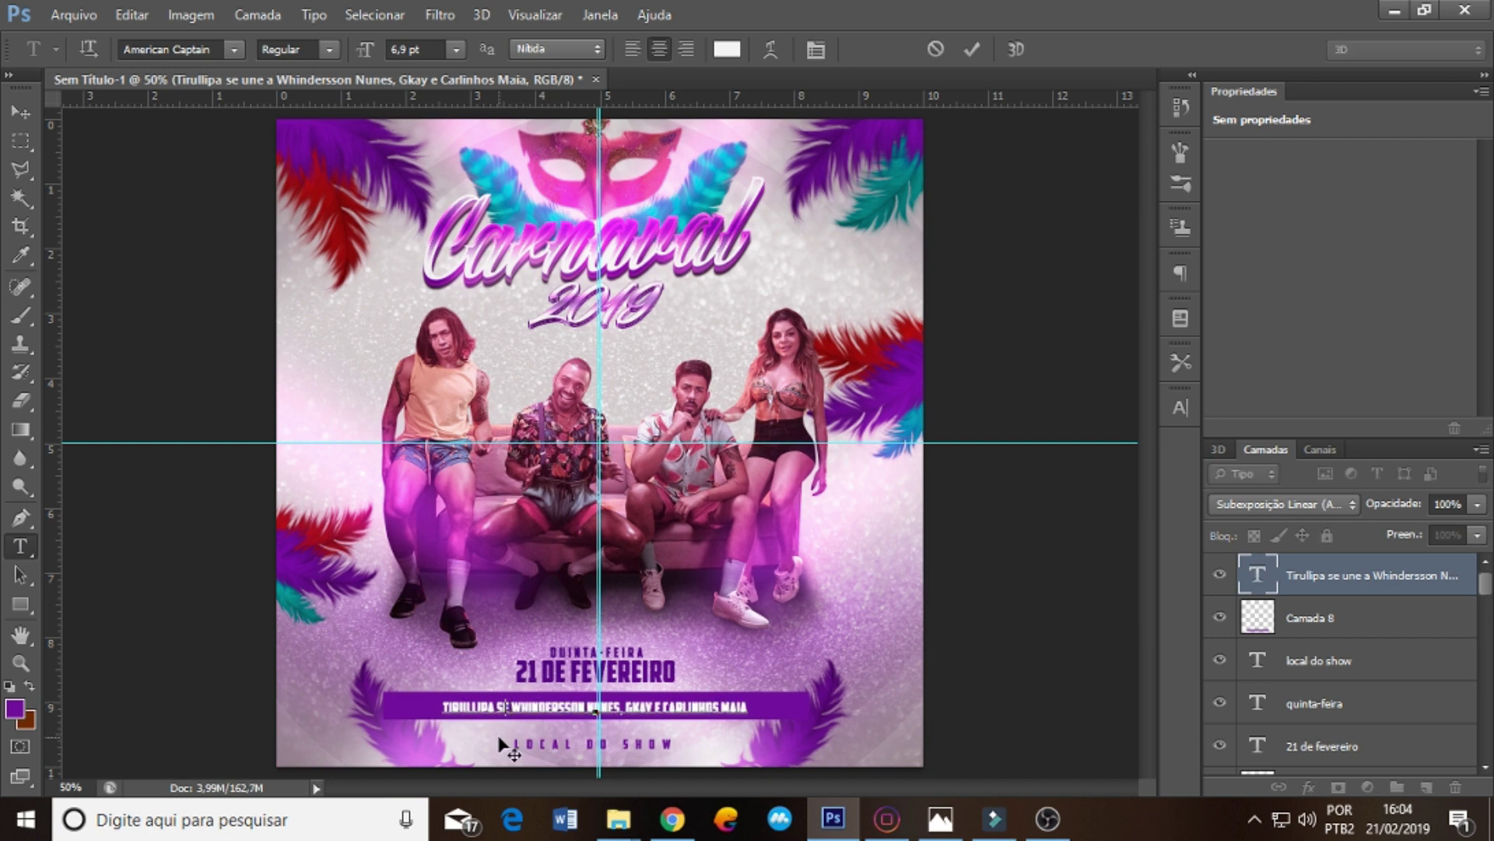
{"action": "key", "text": "BackSpace"}
{"action": "key", "text": "BackSpace"}
{"action": "key", "text": "BackSpace"}
{"action": "key", "text": "BackSpace"}
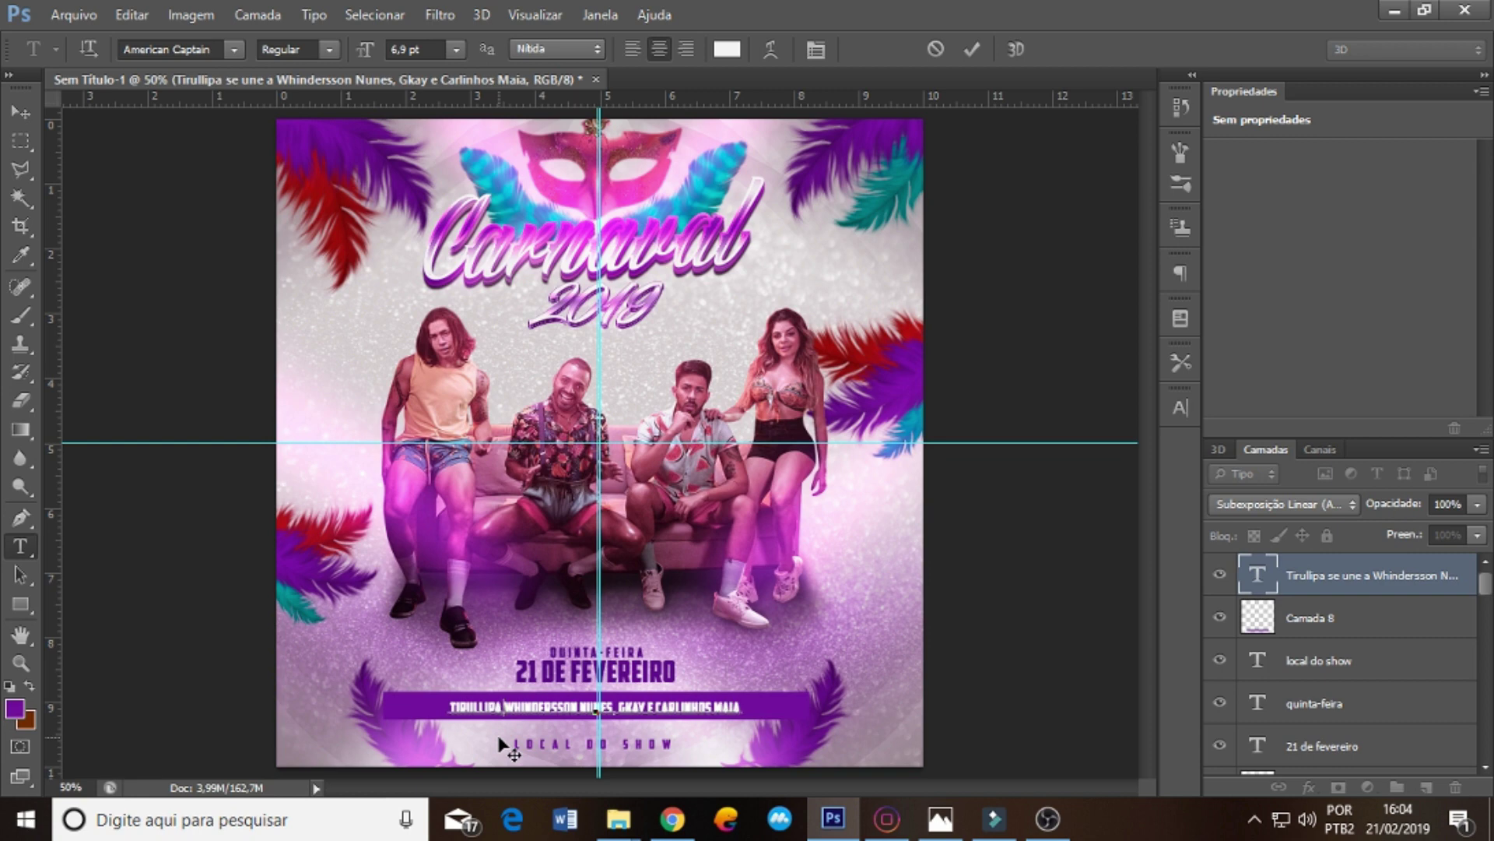
{"action": "type", "text": ","}
{"action": "type", "text": "-"}
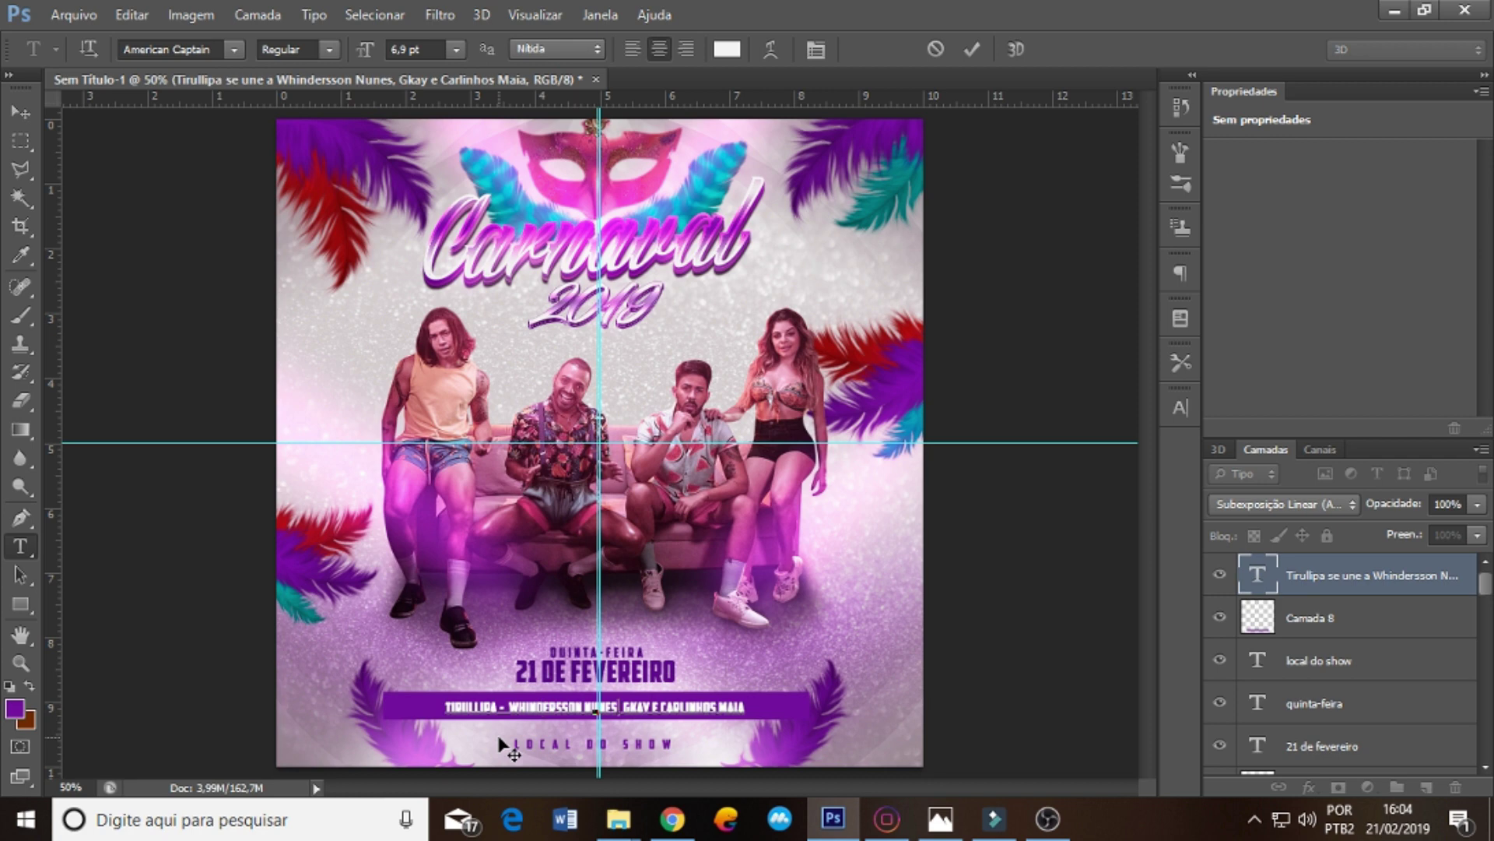
{"action": "key", "text": "BackSpace"}
{"action": "type", "text": "-"}
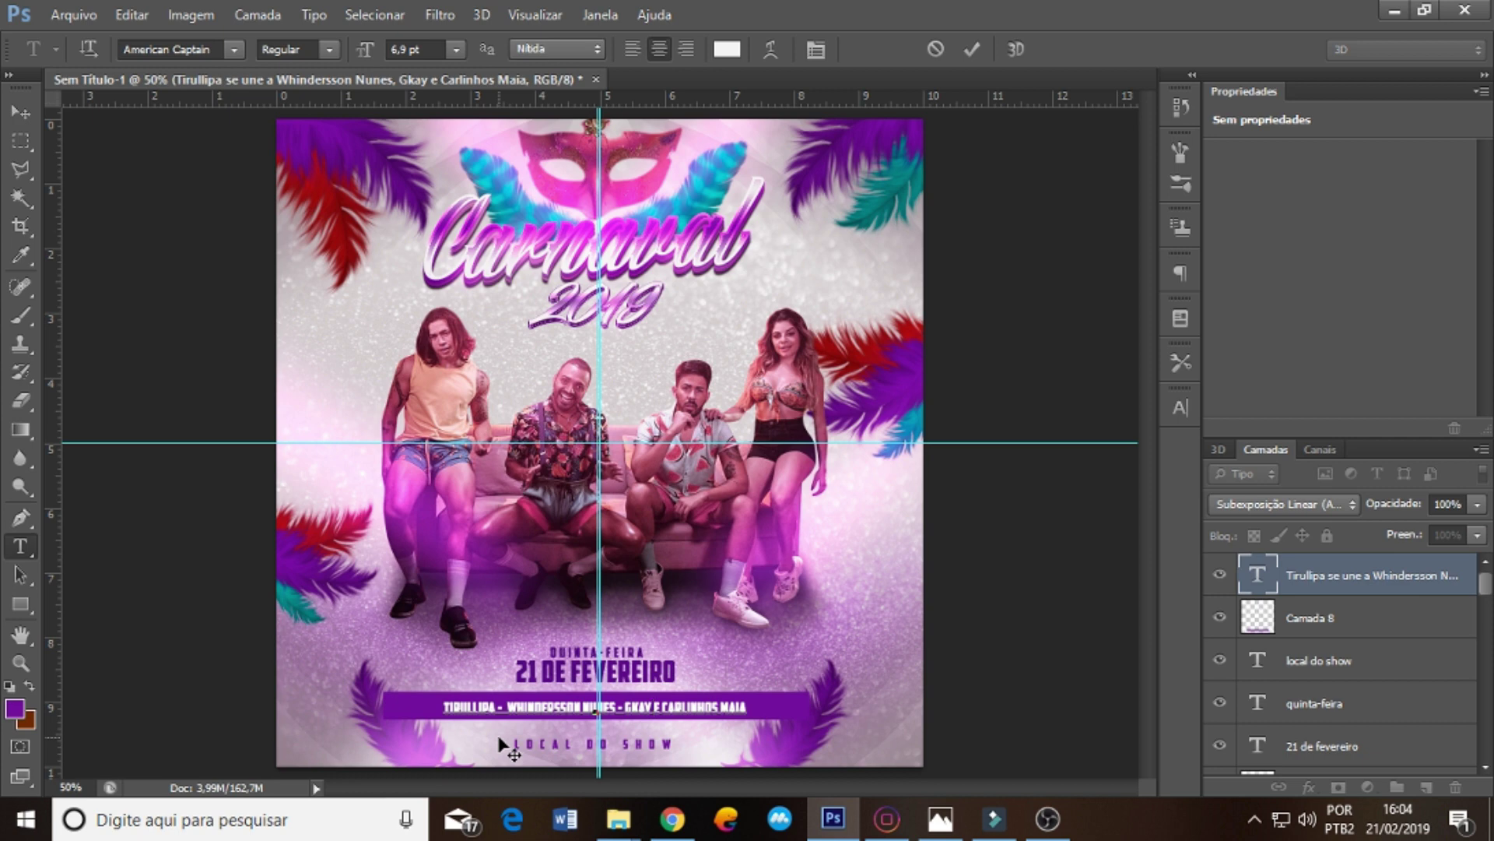
{"action": "key", "text": "Delete"}
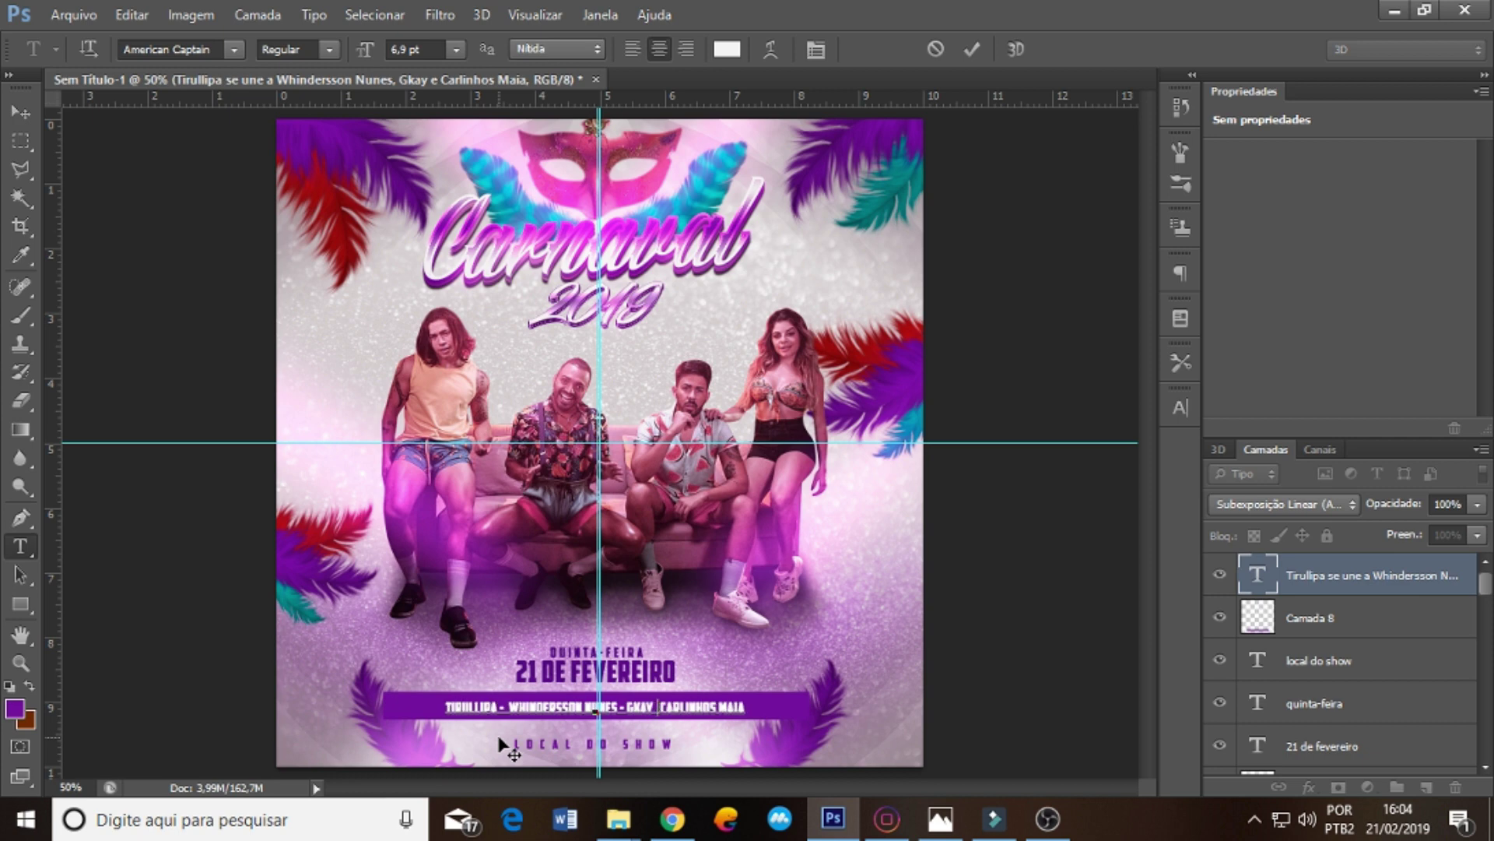
{"action": "type", "text": "-"}
- Set the names line tracking to 100 and add a layer mask to Camada 8
{"action": "key", "text": "ctrl+a"}
{"action": "left_click", "coordinate": [1189, 411]}
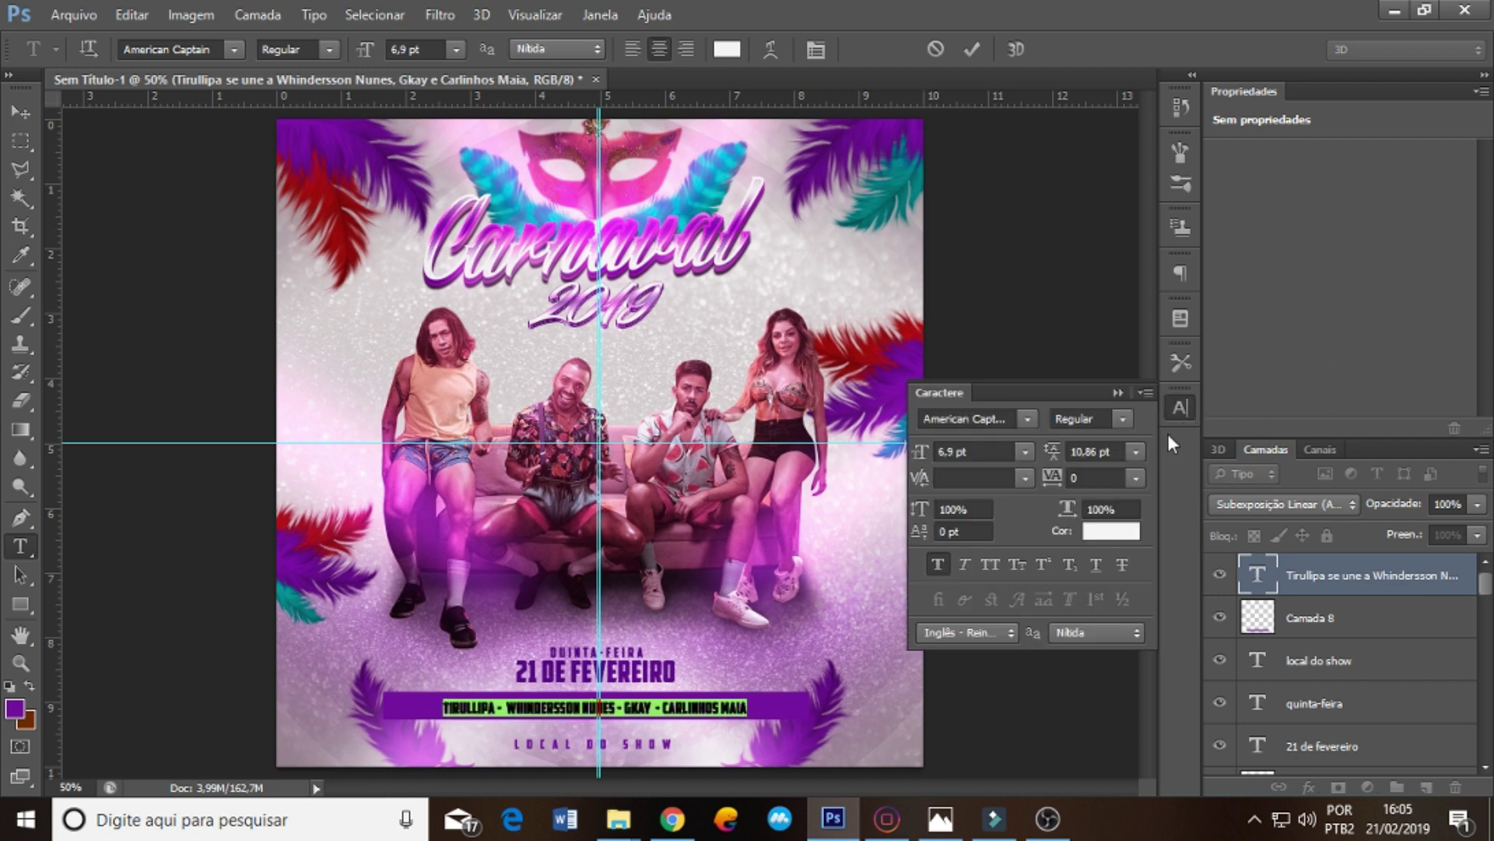
{"action": "left_click", "coordinate": [1136, 477]}
{"action": "left_click", "coordinate": [1111, 434]}
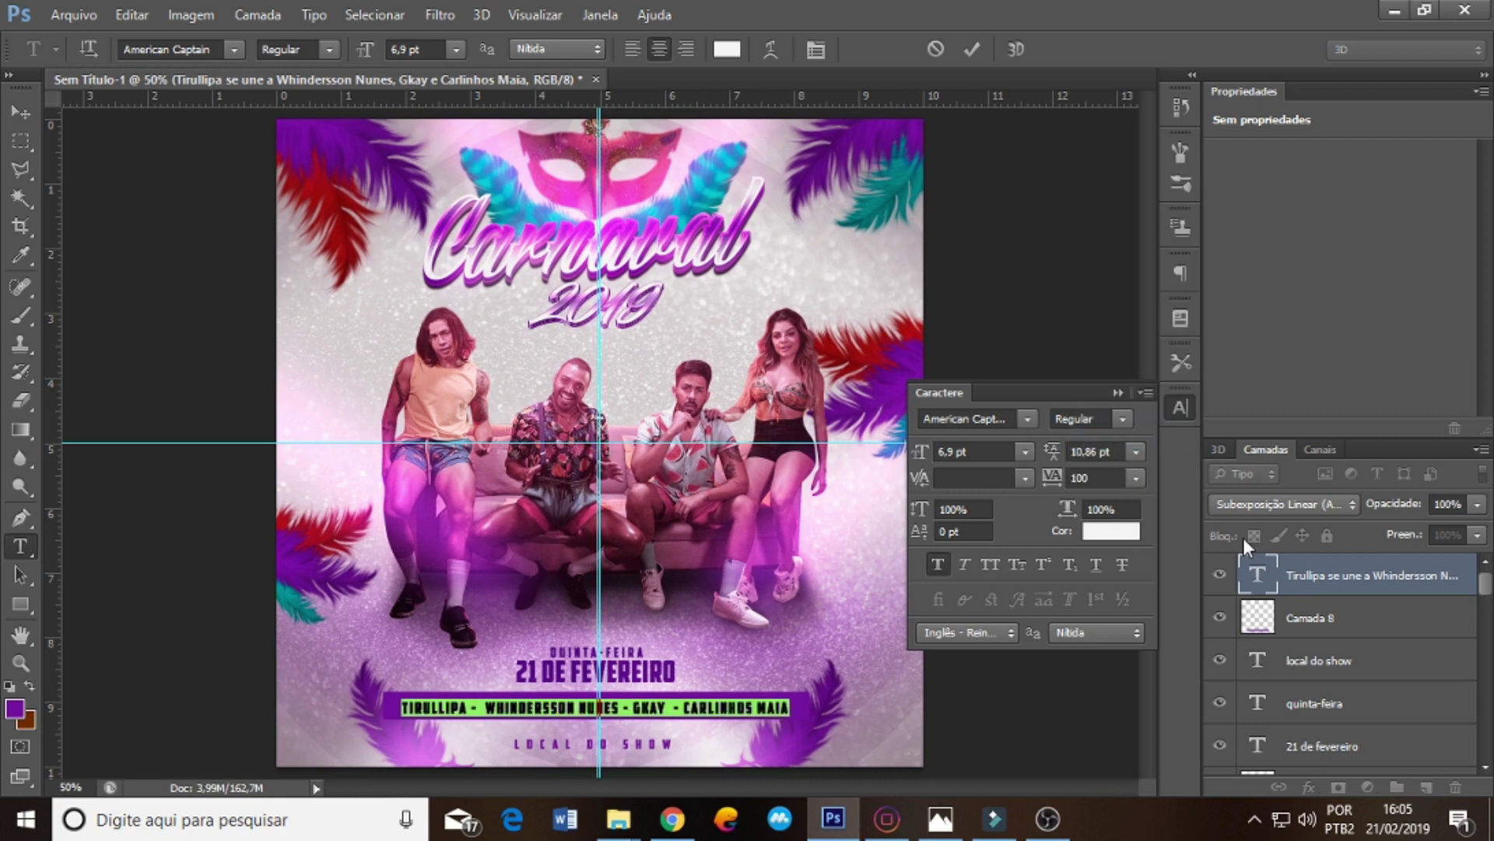
{"action": "left_click", "coordinate": [1360, 580]}
{"action": "left_click", "coordinate": [1135, 392]}
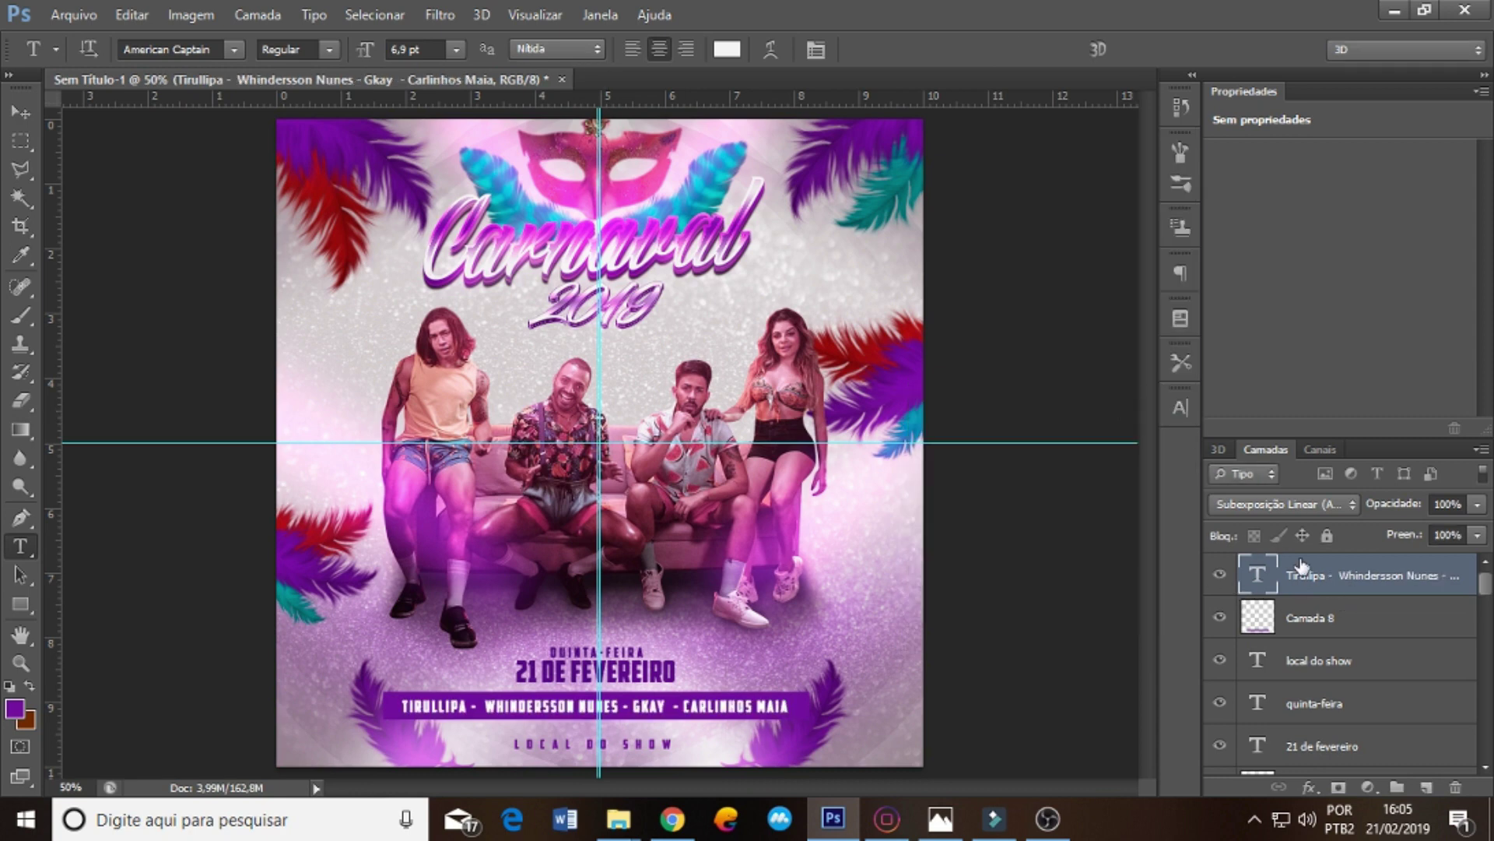
{"action": "left_click", "coordinate": [1338, 617]}
{"action": "left_click", "coordinate": [1339, 788]}
- Fade the left and right ends of the purple bar with gradients on its mask
{"action": "key", "text": "g"}
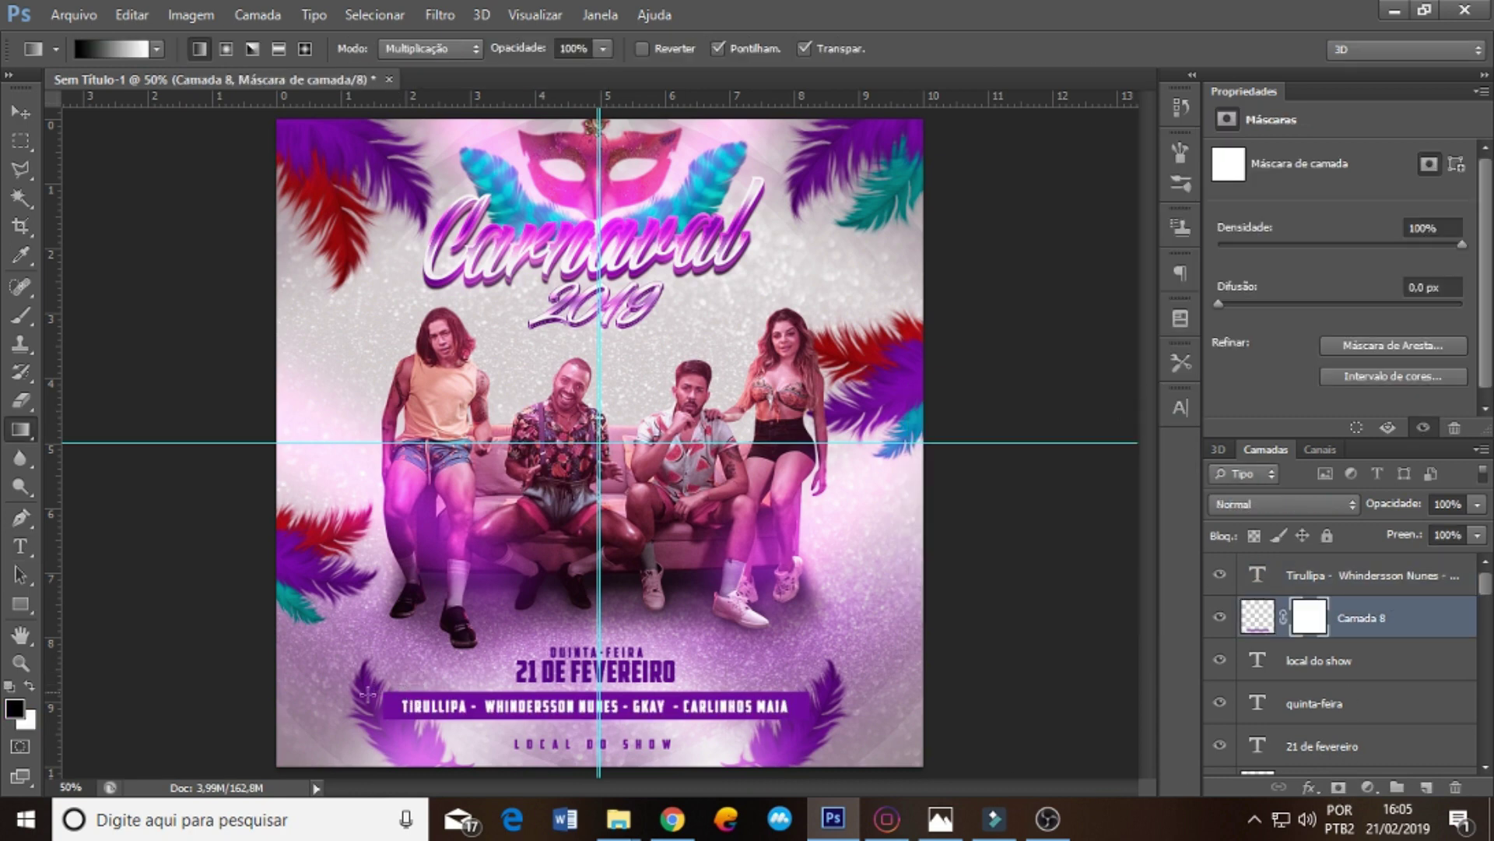
{"action": "left_click_drag", "start_coordinate": [365, 693], "coordinate": [413, 692]}
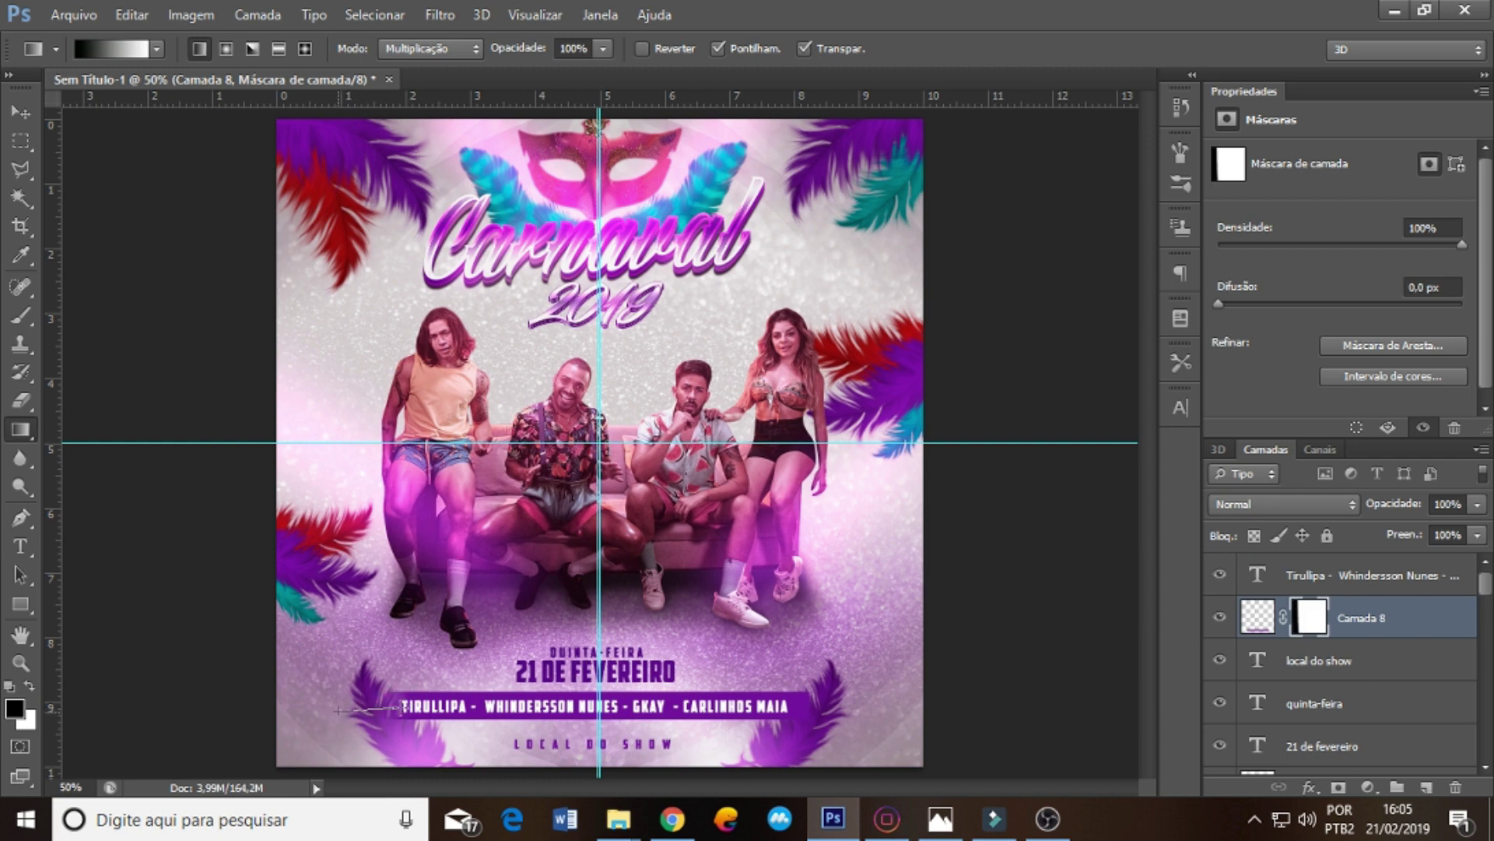
{"action": "left_click_drag", "start_coordinate": [837, 699], "coordinate": [826, 706]}
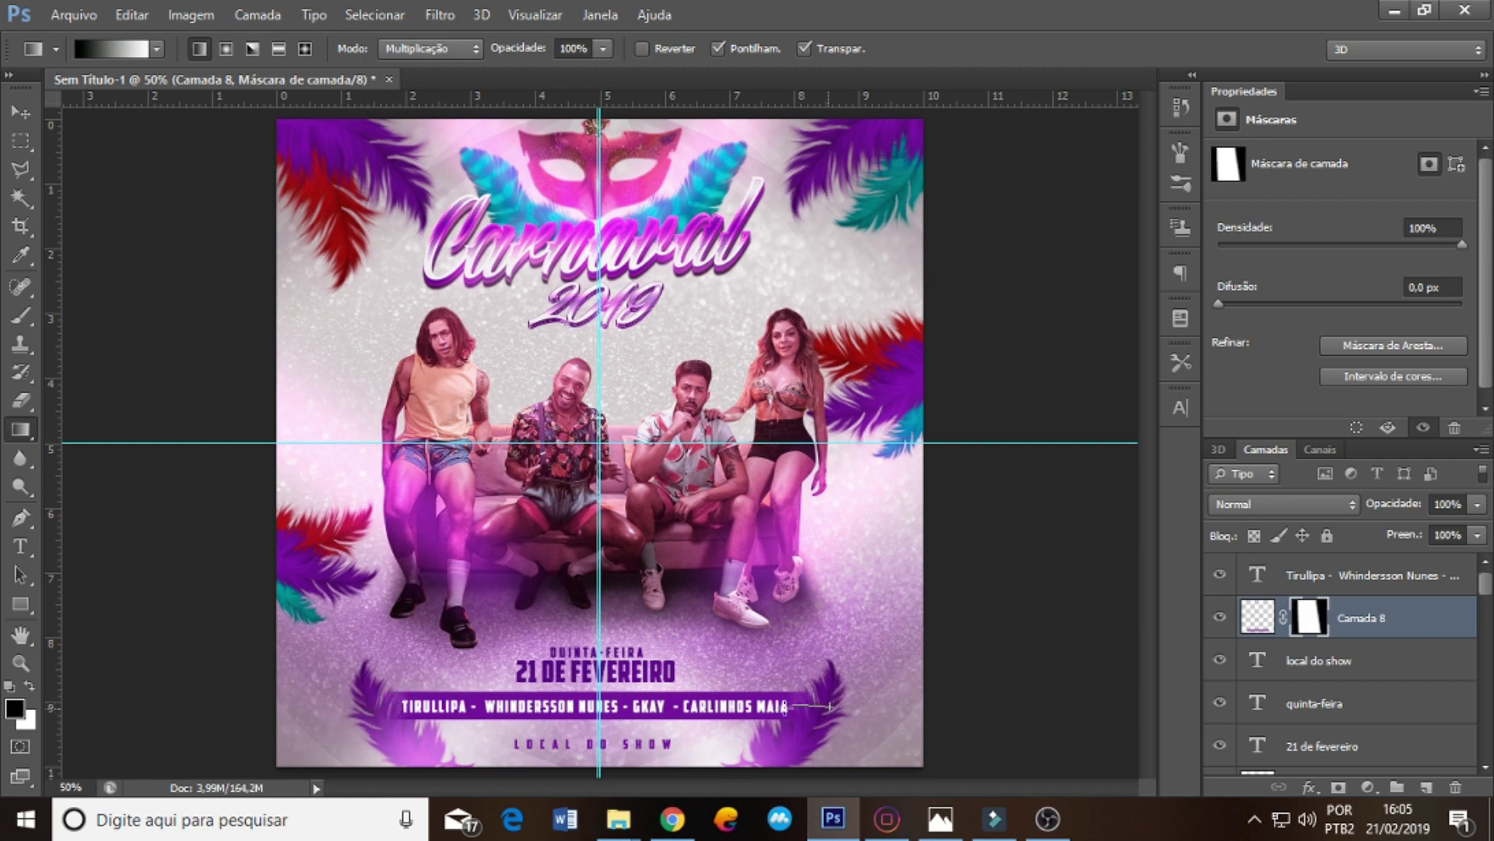
- Drag the confetes1 confetti image from the assets folder into the flyer
{"action": "left_click", "coordinate": [1281, 578]}
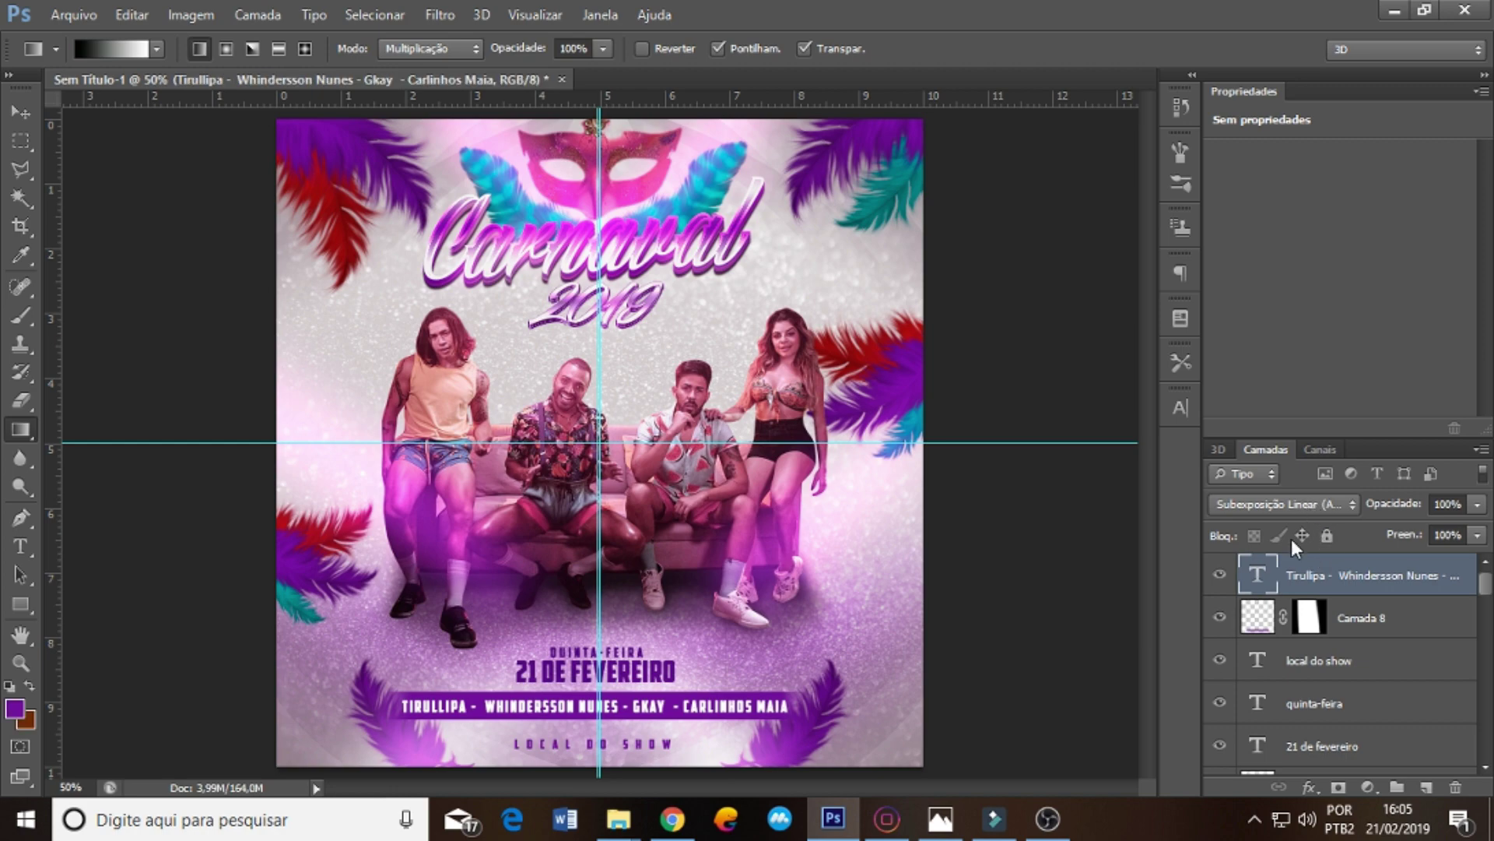
{"action": "left_click", "coordinate": [1178, 404]}
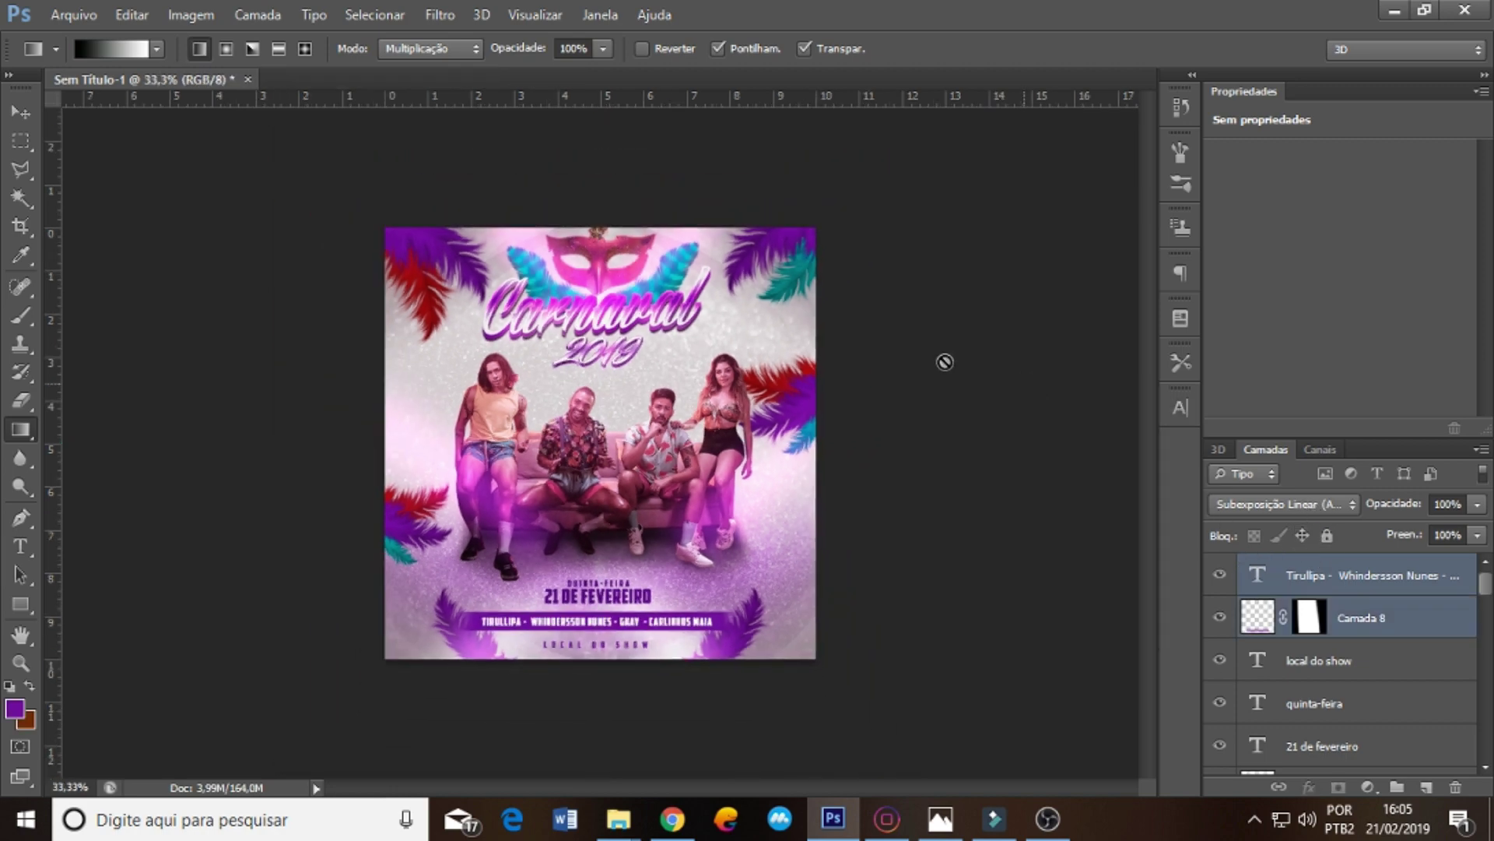
{"action": "key", "text": "alt+Tab"}
{"action": "mouse_move", "coordinate": [1084, 162]}
{"action": "left_mouse_down"}
{"action": "mouse_move", "coordinate": [830, 759]}
{"action": "mouse_move", "coordinate": [757, 410]}
{"action": "left_mouse_up"}
- Place the confetti, shrink it to about 9.5 percent, and rasterize the layer
{"action": "key", "text": "Return"}
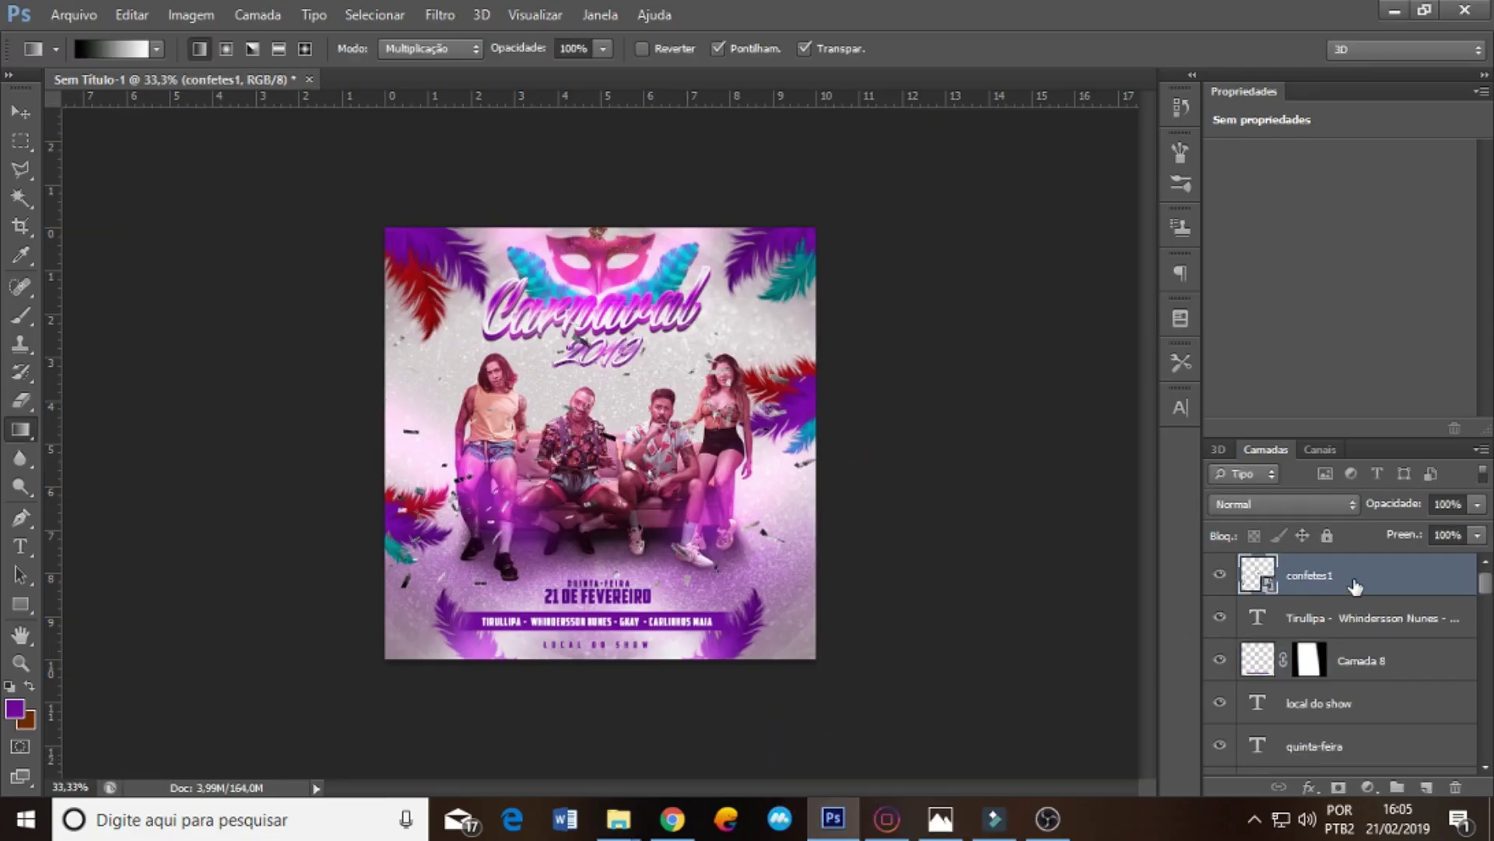
{"action": "left_click_drag", "start_coordinate": [736, 476], "coordinate": [851, 483]}
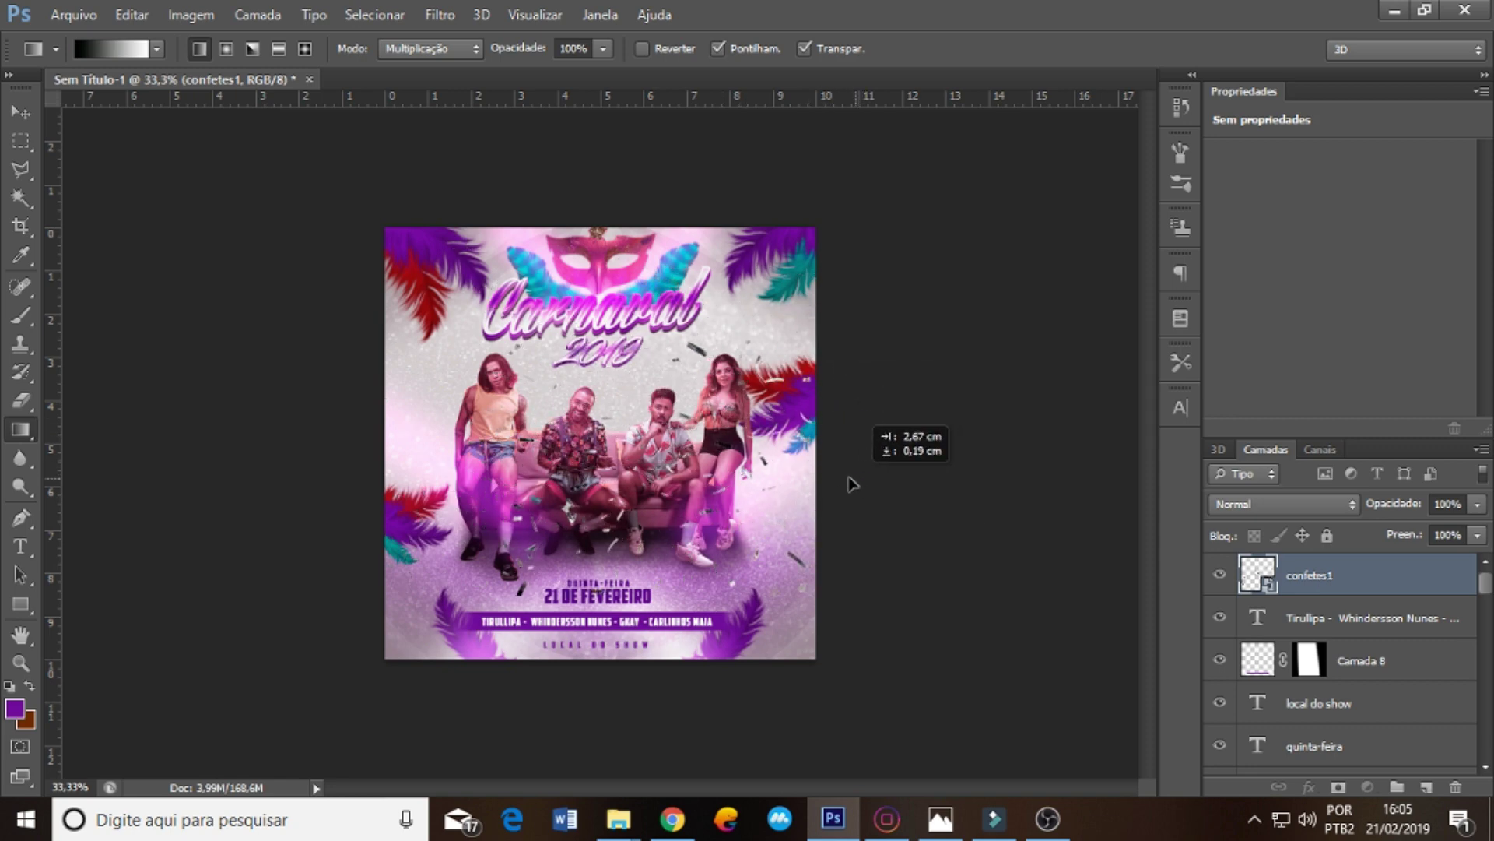
{"action": "key", "text": "ctrl+t"}
{"action": "left_click_drag", "start_coordinate": [922, 296], "coordinate": [780, 406]}
{"action": "left_click_drag", "start_coordinate": [743, 490], "coordinate": [821, 483]}
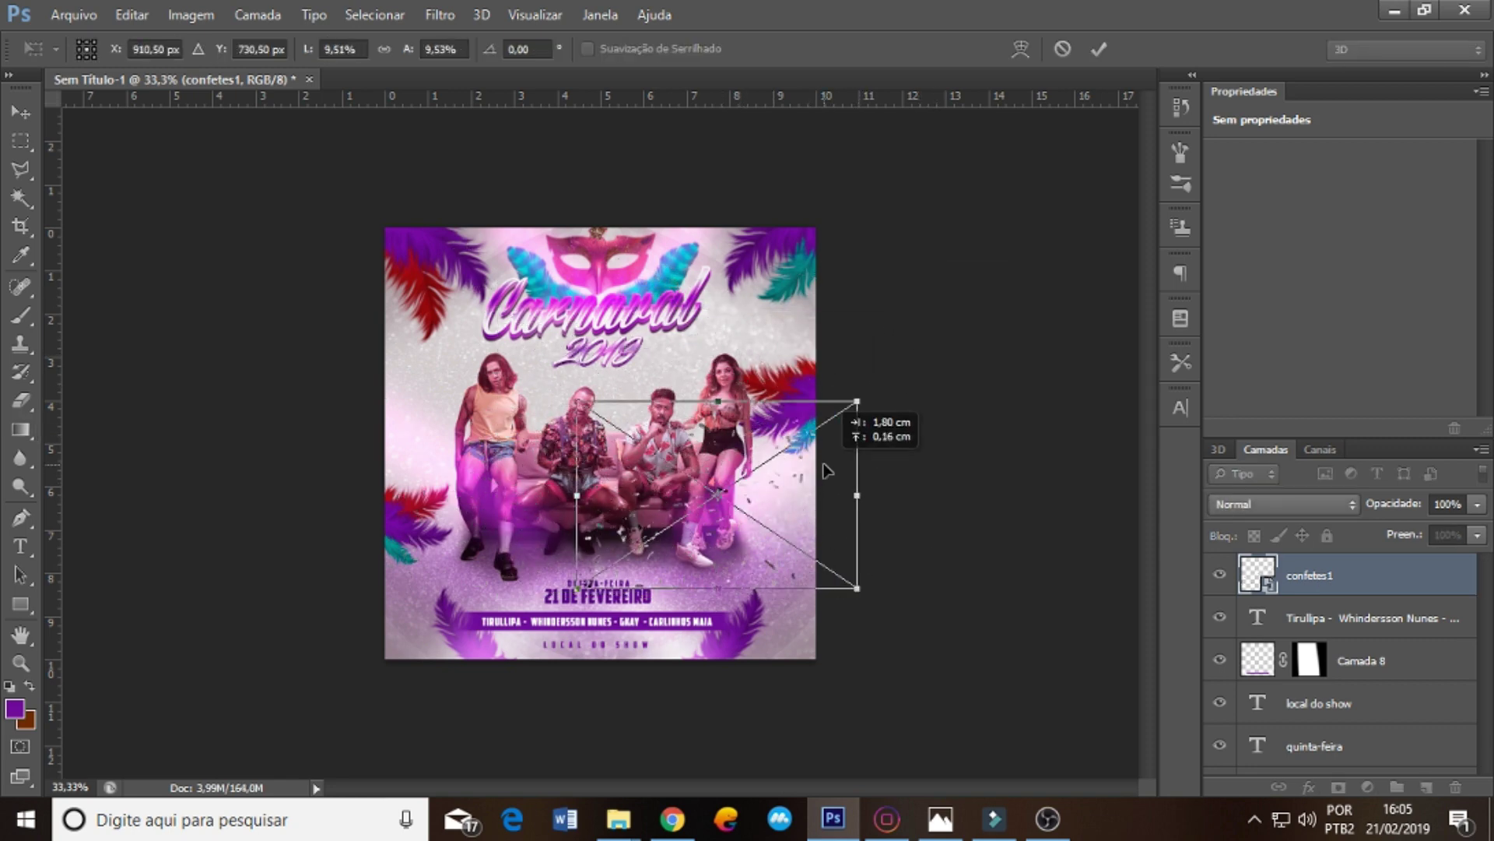
{"action": "key", "text": "Return"}
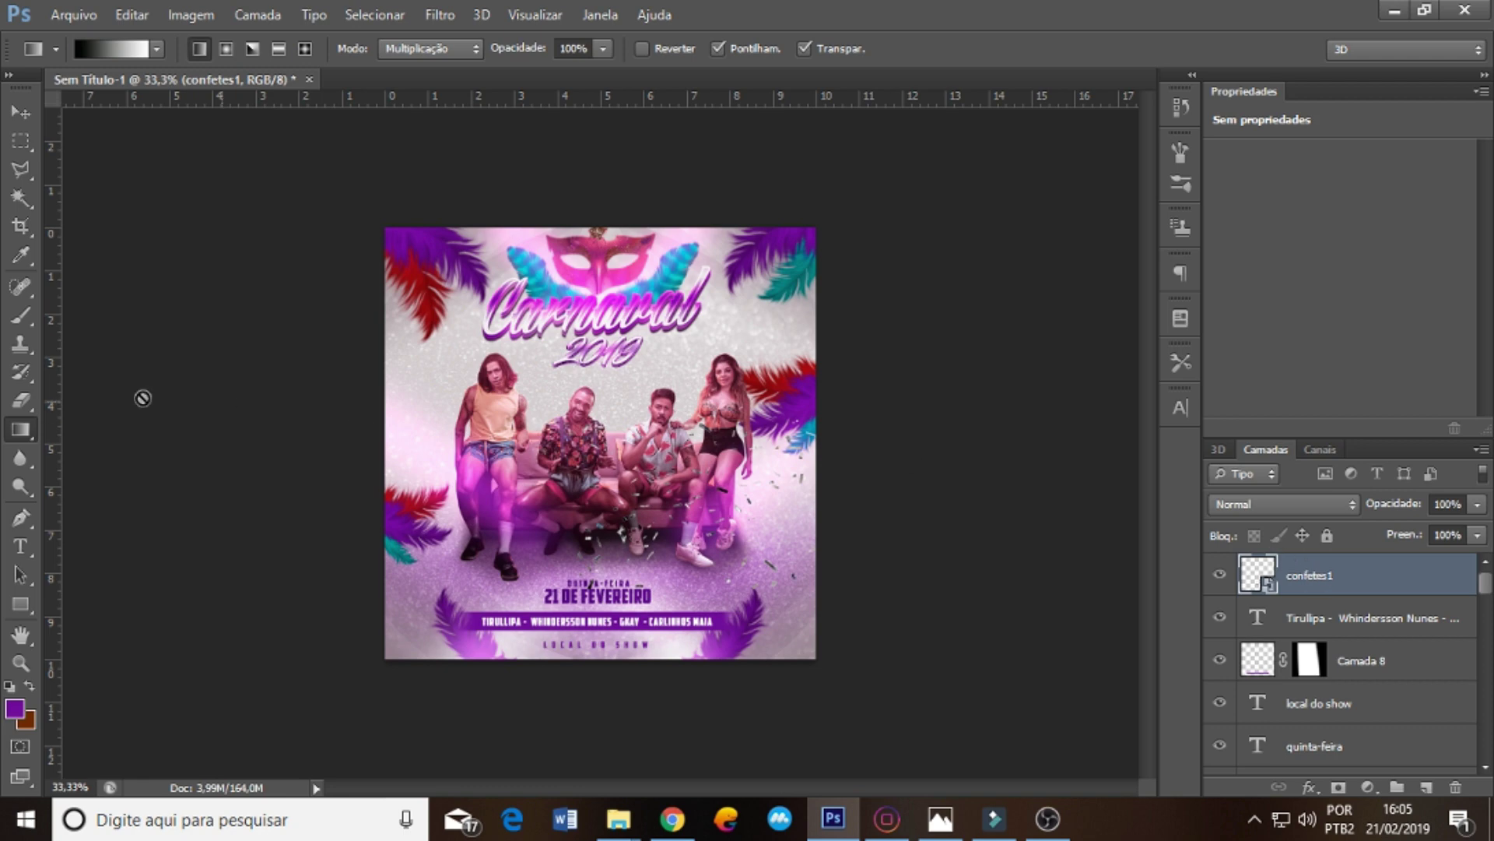
{"action": "left_click", "coordinate": [25, 316]}
{"action": "left_click", "coordinate": [583, 367]}
{"action": "key", "text": "Return"}
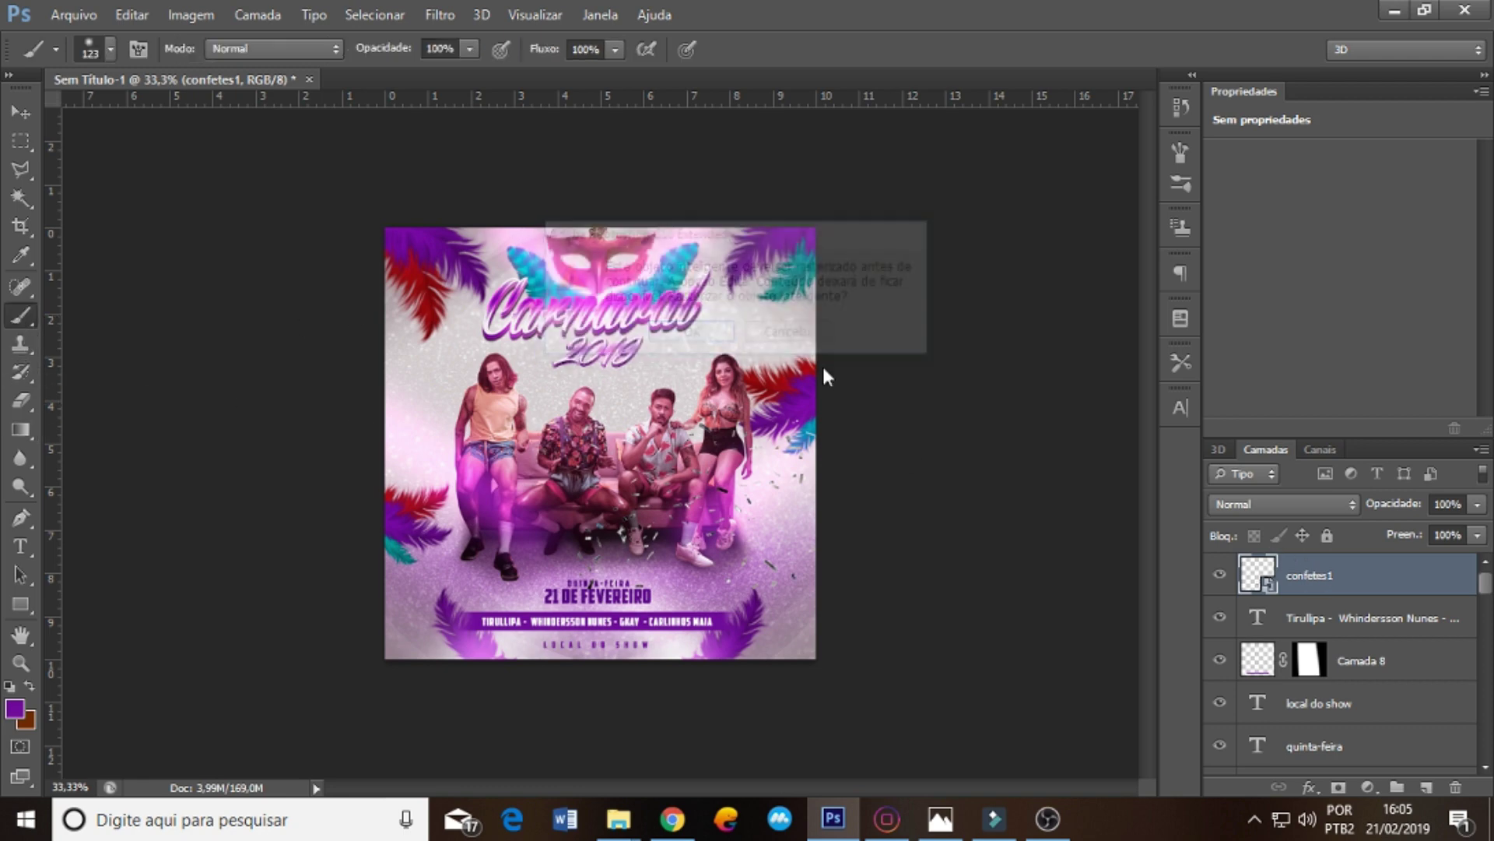
- Give the confetti a cyan (00fcff) Color Overlay in Cor blending mode
{"action": "left_click", "coordinate": [1305, 787]}
{"action": "left_click", "coordinate": [1290, 520]}
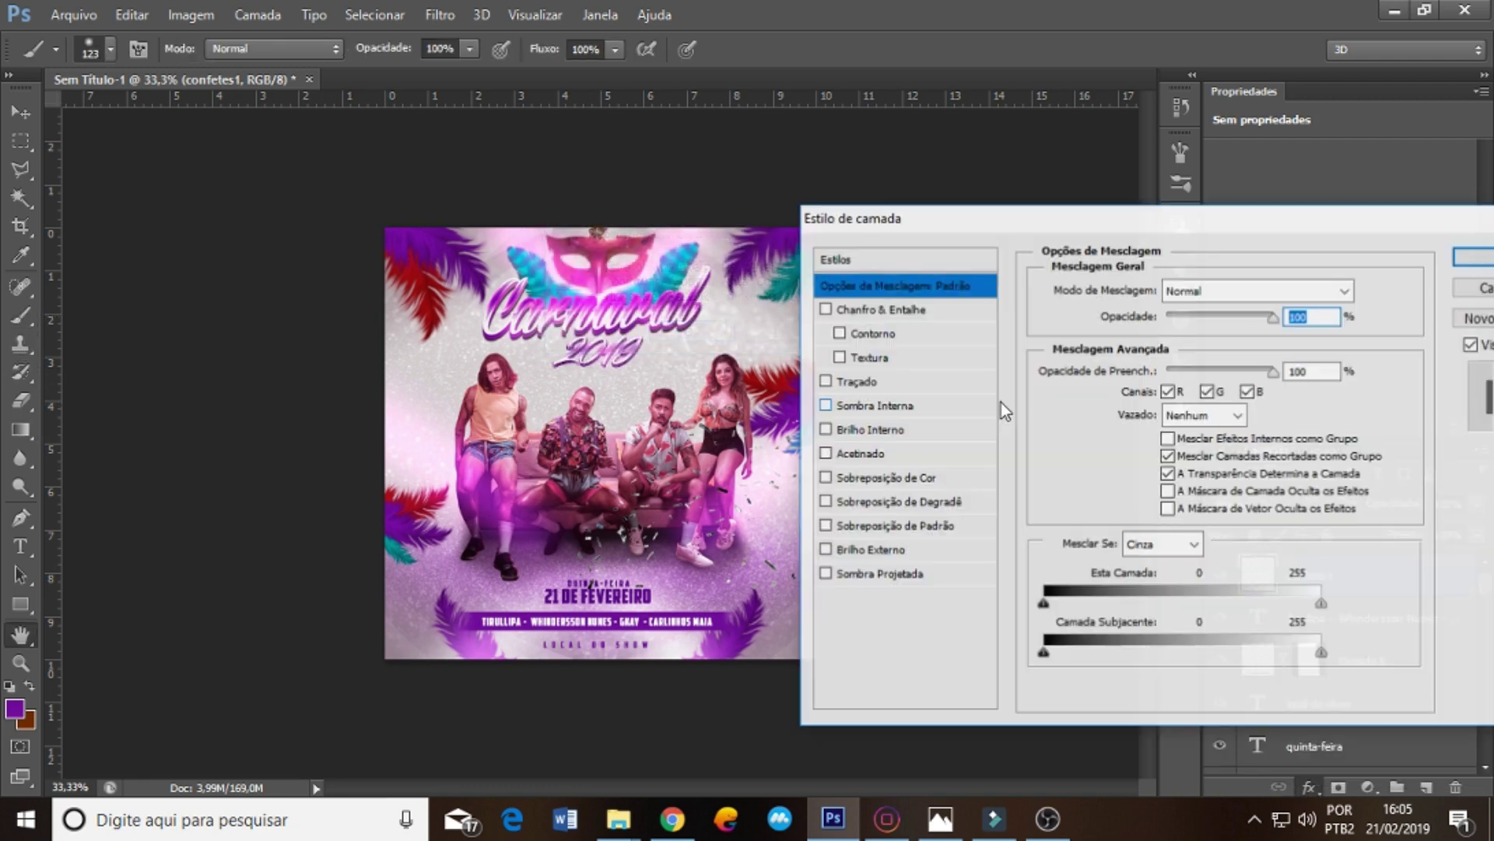
{"action": "left_click", "coordinate": [879, 477]}
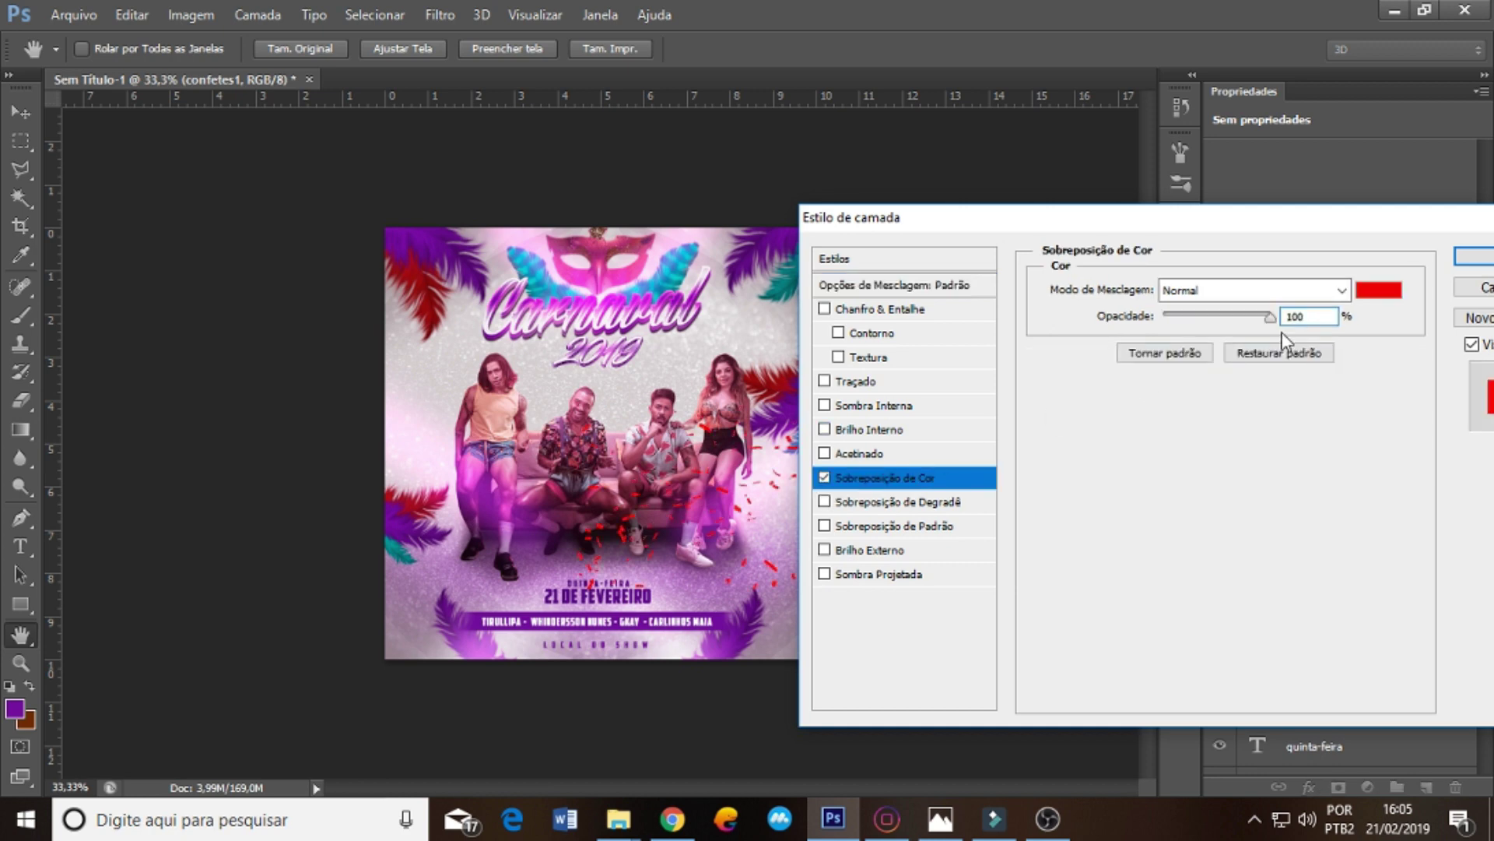
{"action": "left_click", "coordinate": [1230, 289]}
{"action": "left_click", "coordinate": [1207, 536]}
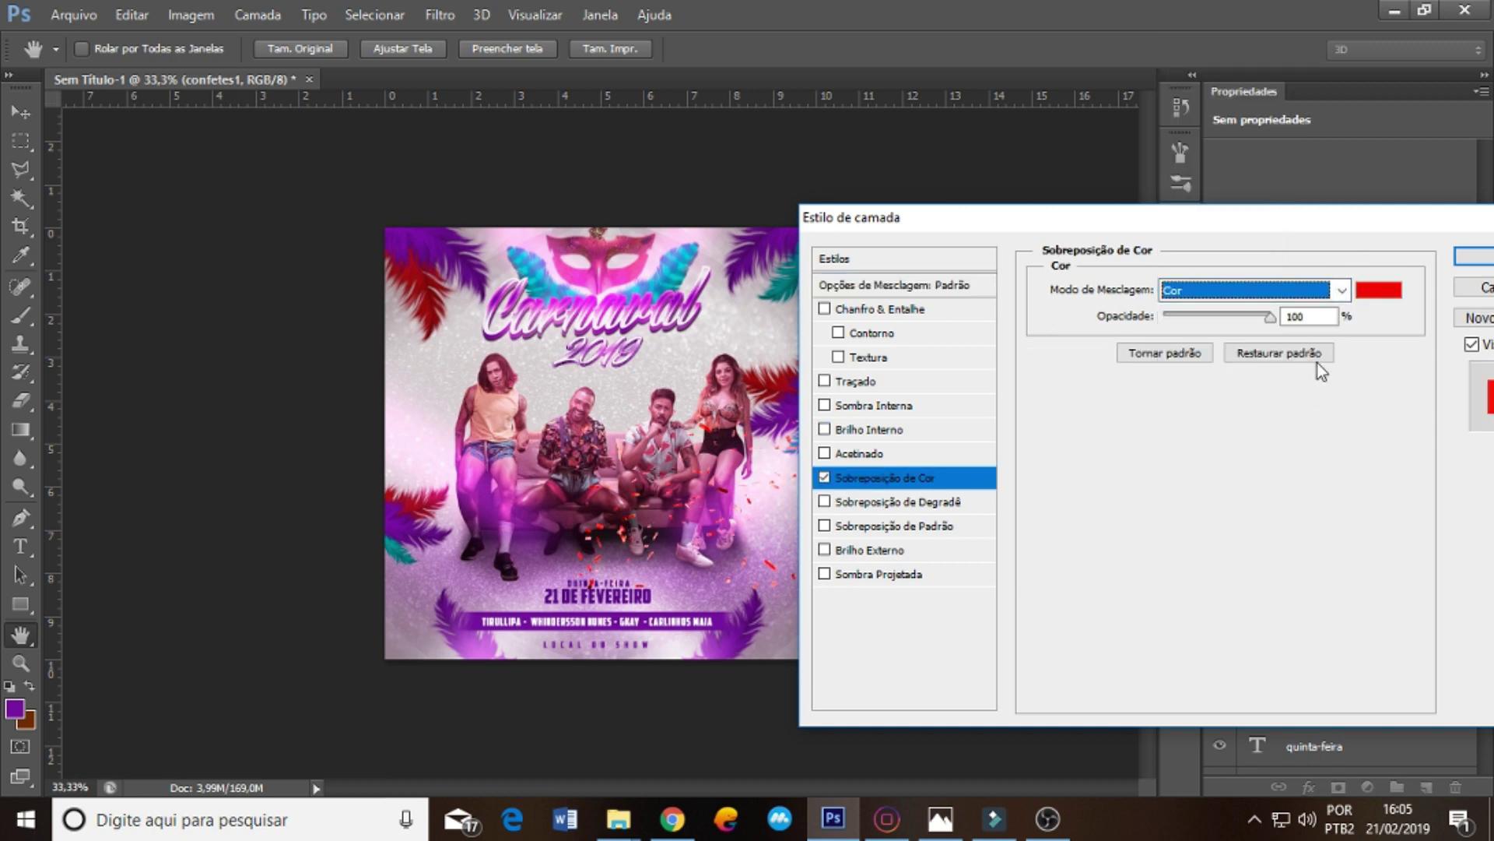
{"action": "left_click", "coordinate": [1380, 291]}
{"action": "left_click", "coordinate": [983, 589]}
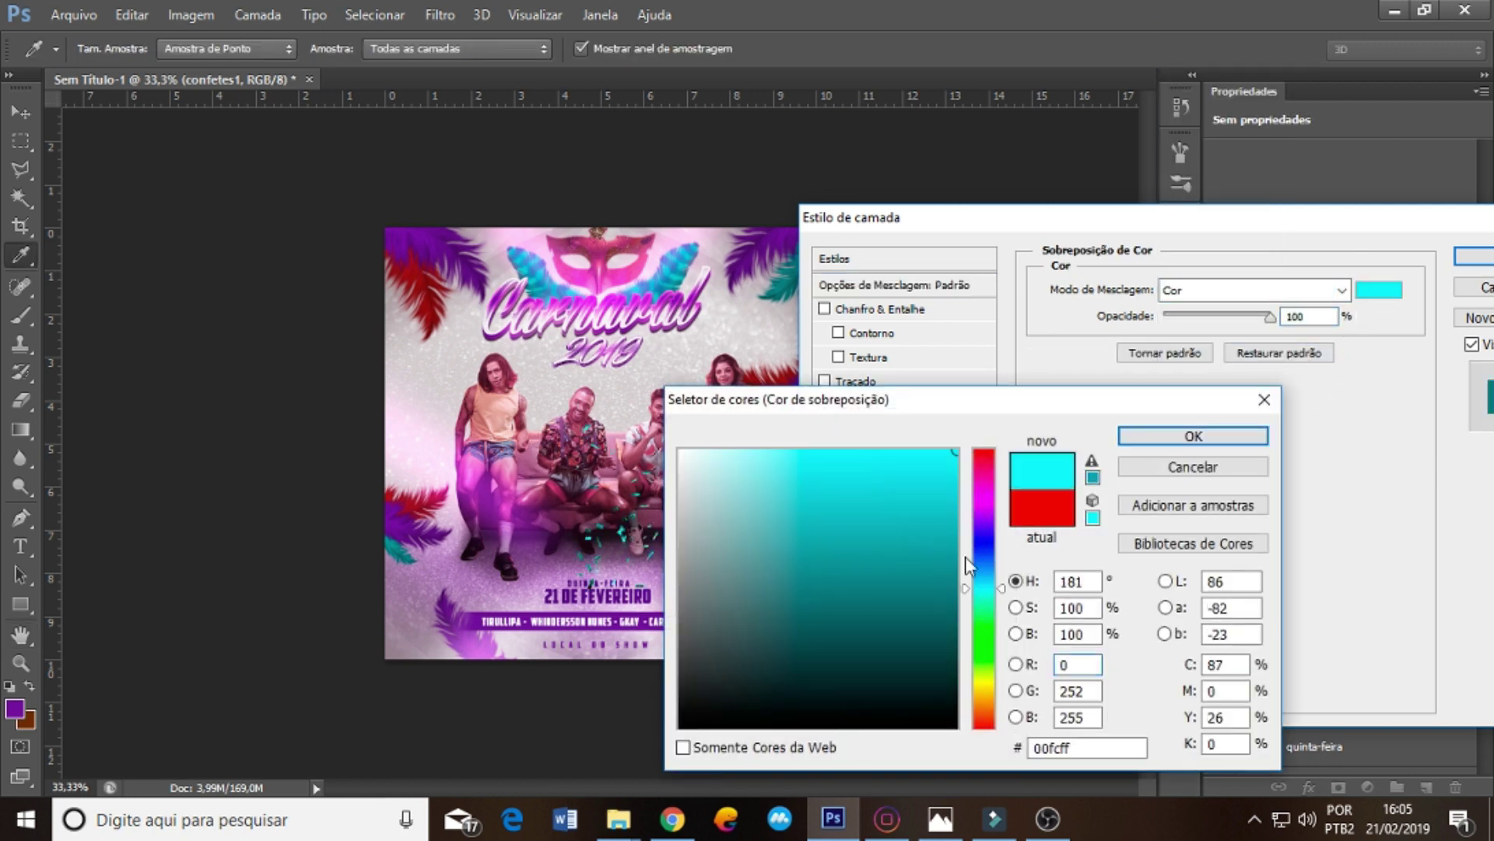
{"action": "left_click", "coordinate": [1136, 445]}
{"action": "left_click", "coordinate": [1474, 257]}
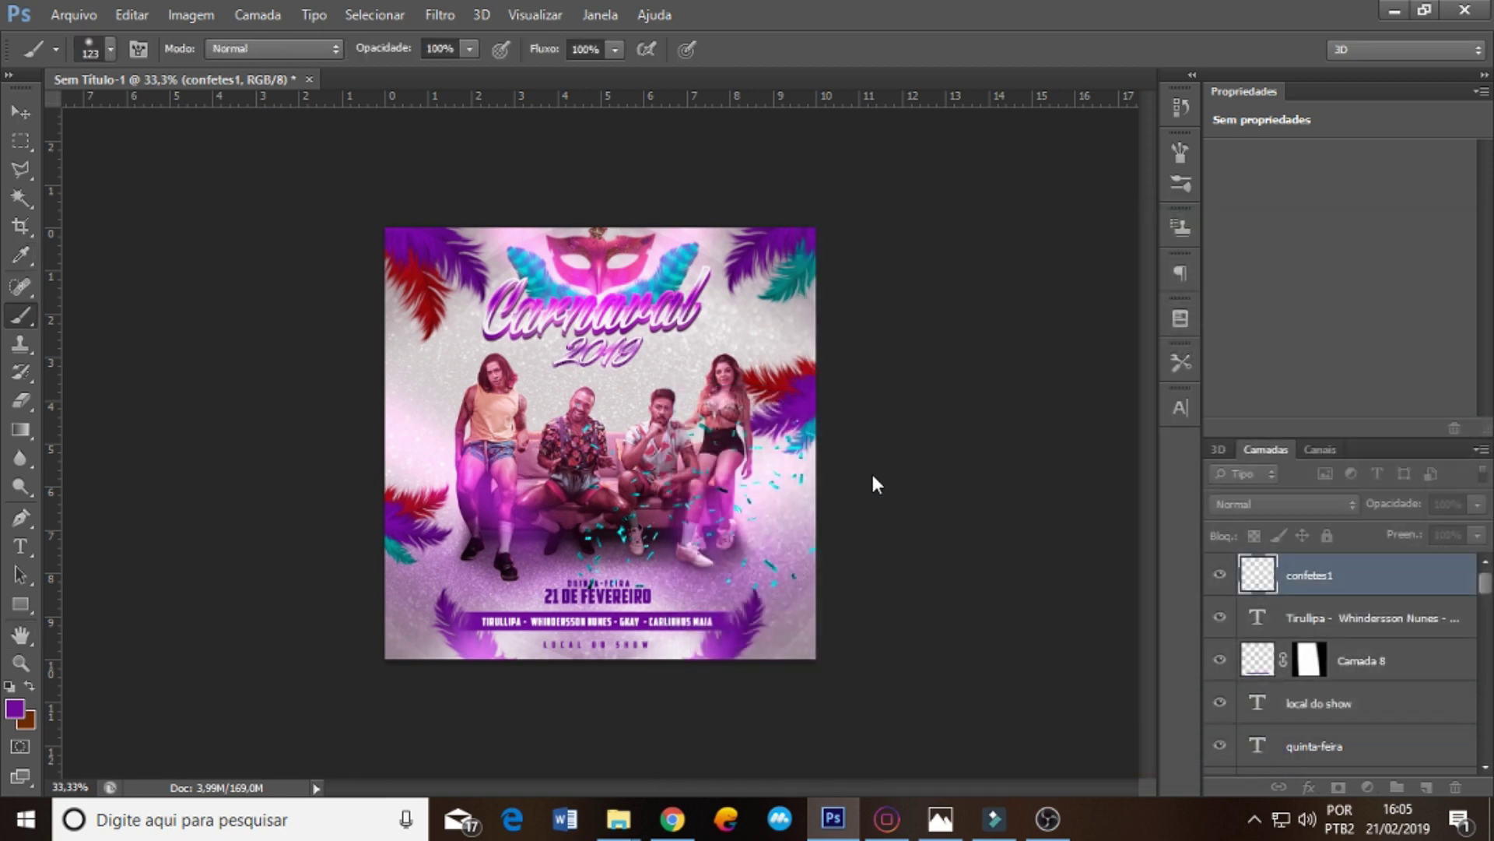
- Duplicate the confetti, flip the copy horizontally, and move it to the poster's left
{"action": "key", "text": "ctrl+j"}
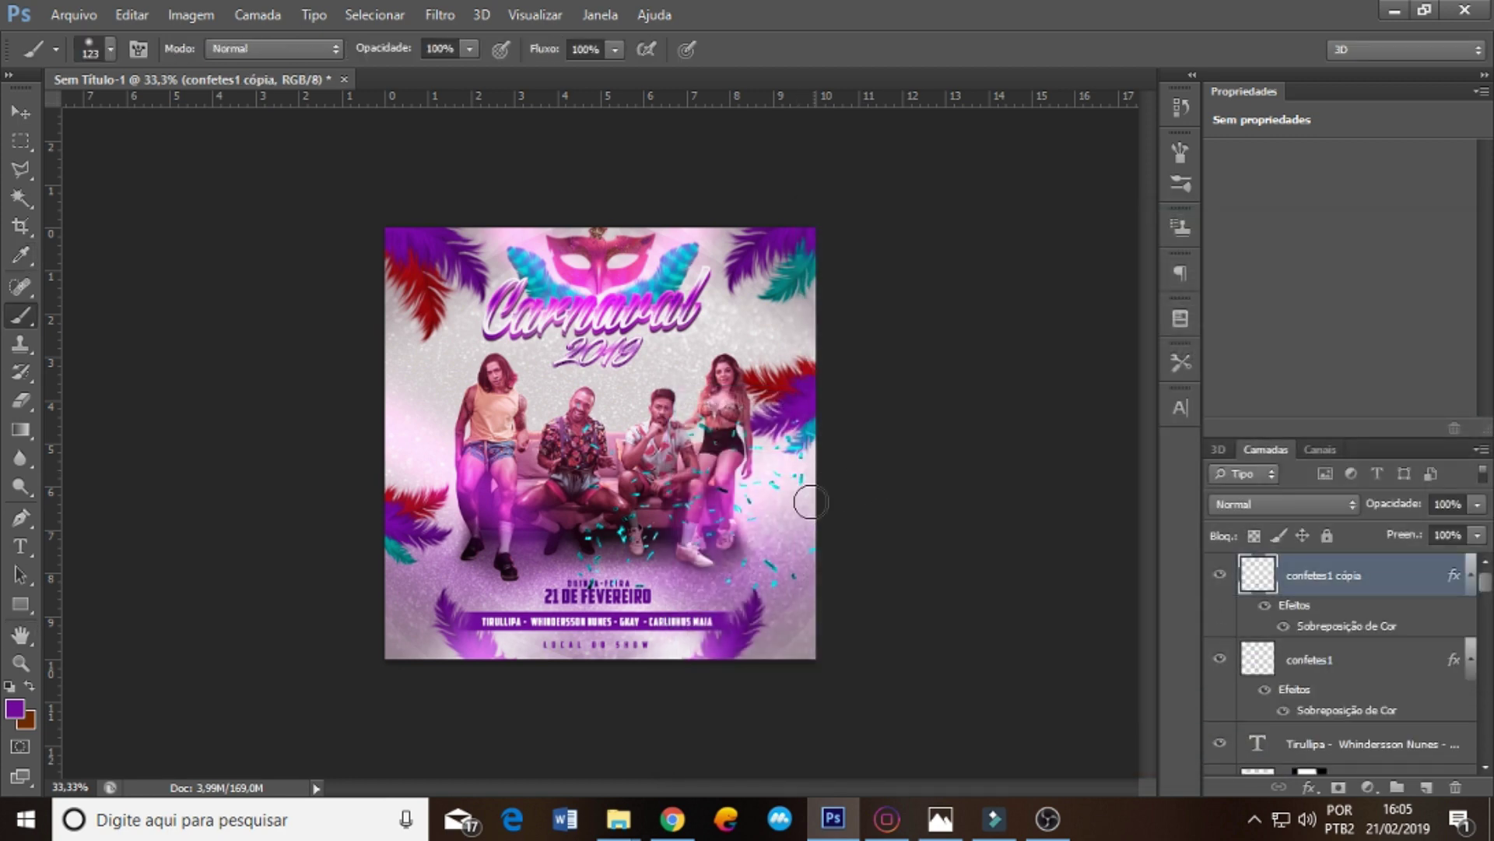
{"action": "key", "text": "ctrl+t"}
{"action": "right_click", "coordinate": [759, 517]}
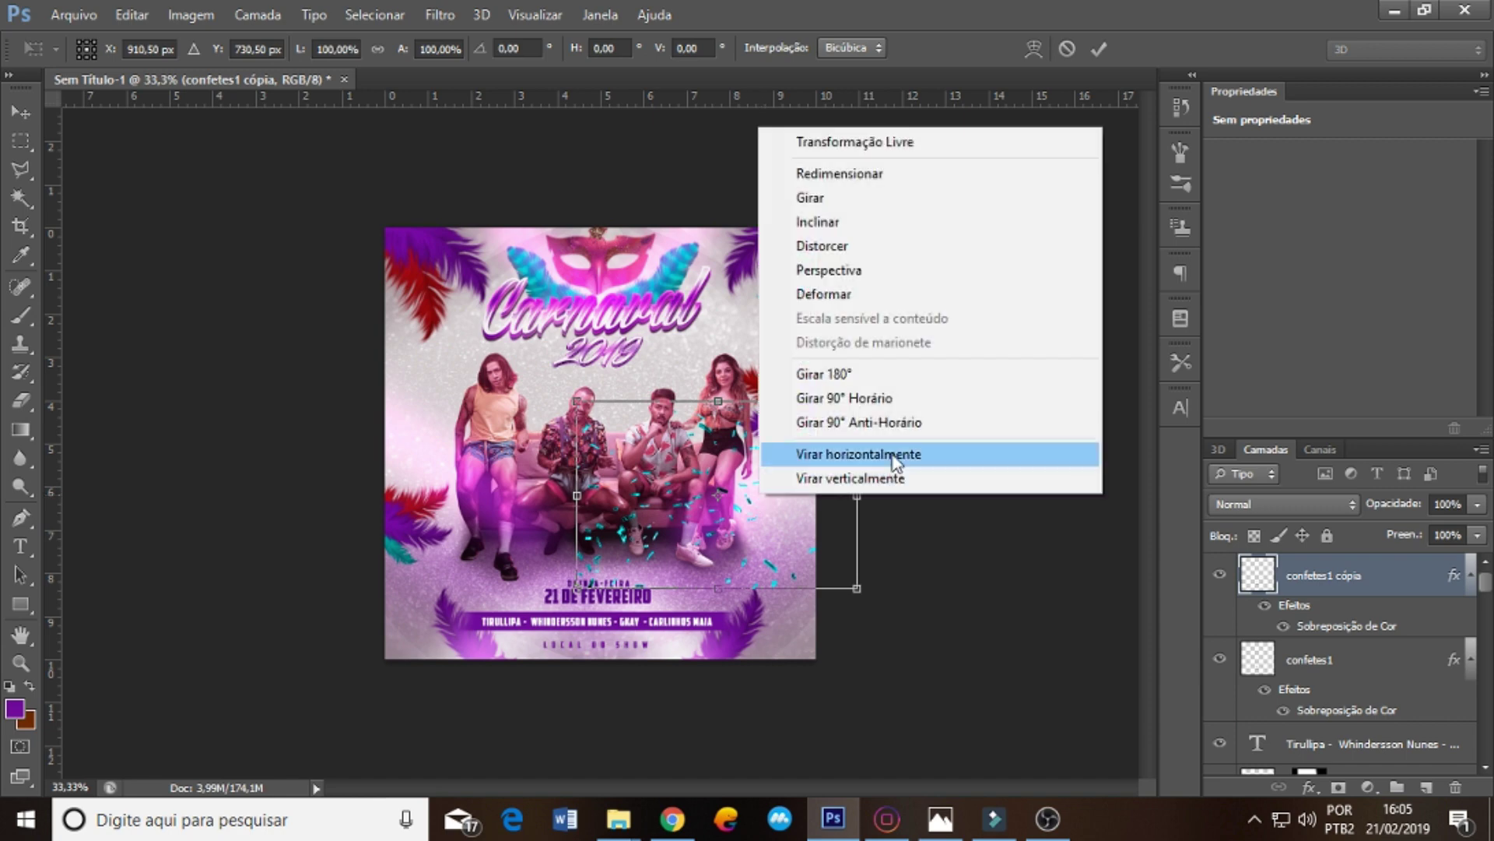
{"action": "left_click", "coordinate": [899, 451]}
{"action": "key", "text": "Return"}
{"action": "mouse_move", "coordinate": [820, 494]}
{"action": "left_mouse_down"}
{"action": "mouse_move", "coordinate": [543, 504]}
{"action": "mouse_move", "coordinate": [492, 355]}
{"action": "left_mouse_up"}
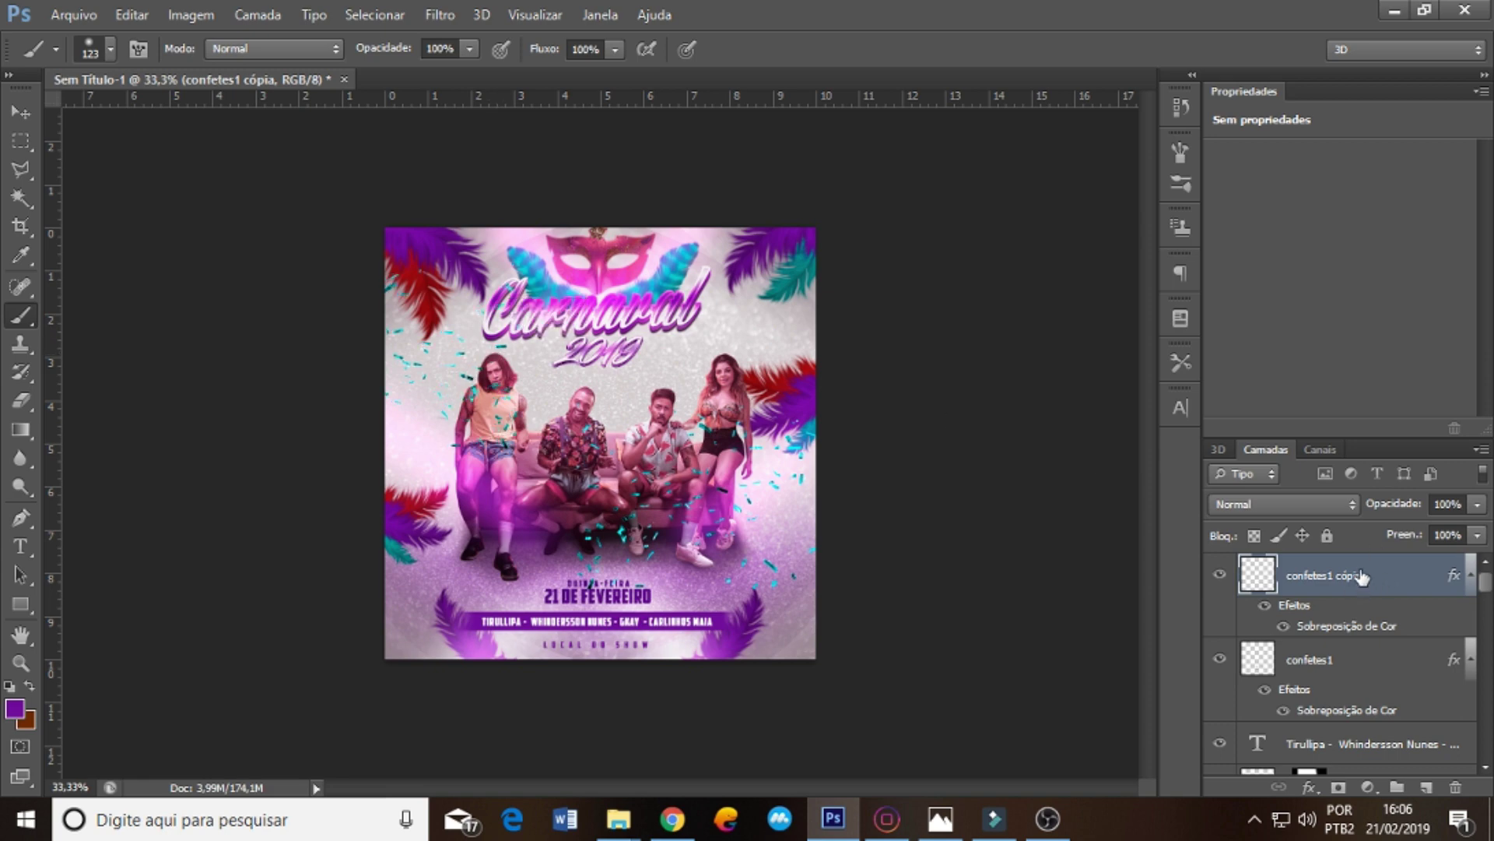
- Move confetes1 cópia lower in the layer stack and reposition the original confetti
{"action": "mouse_move", "coordinate": [1378, 584]}
{"action": "left_mouse_down"}
{"action": "mouse_move", "coordinate": [1368, 769]}
{"action": "mouse_move", "coordinate": [1359, 705]}
{"action": "mouse_move", "coordinate": [1324, 648]}
{"action": "left_mouse_up"}
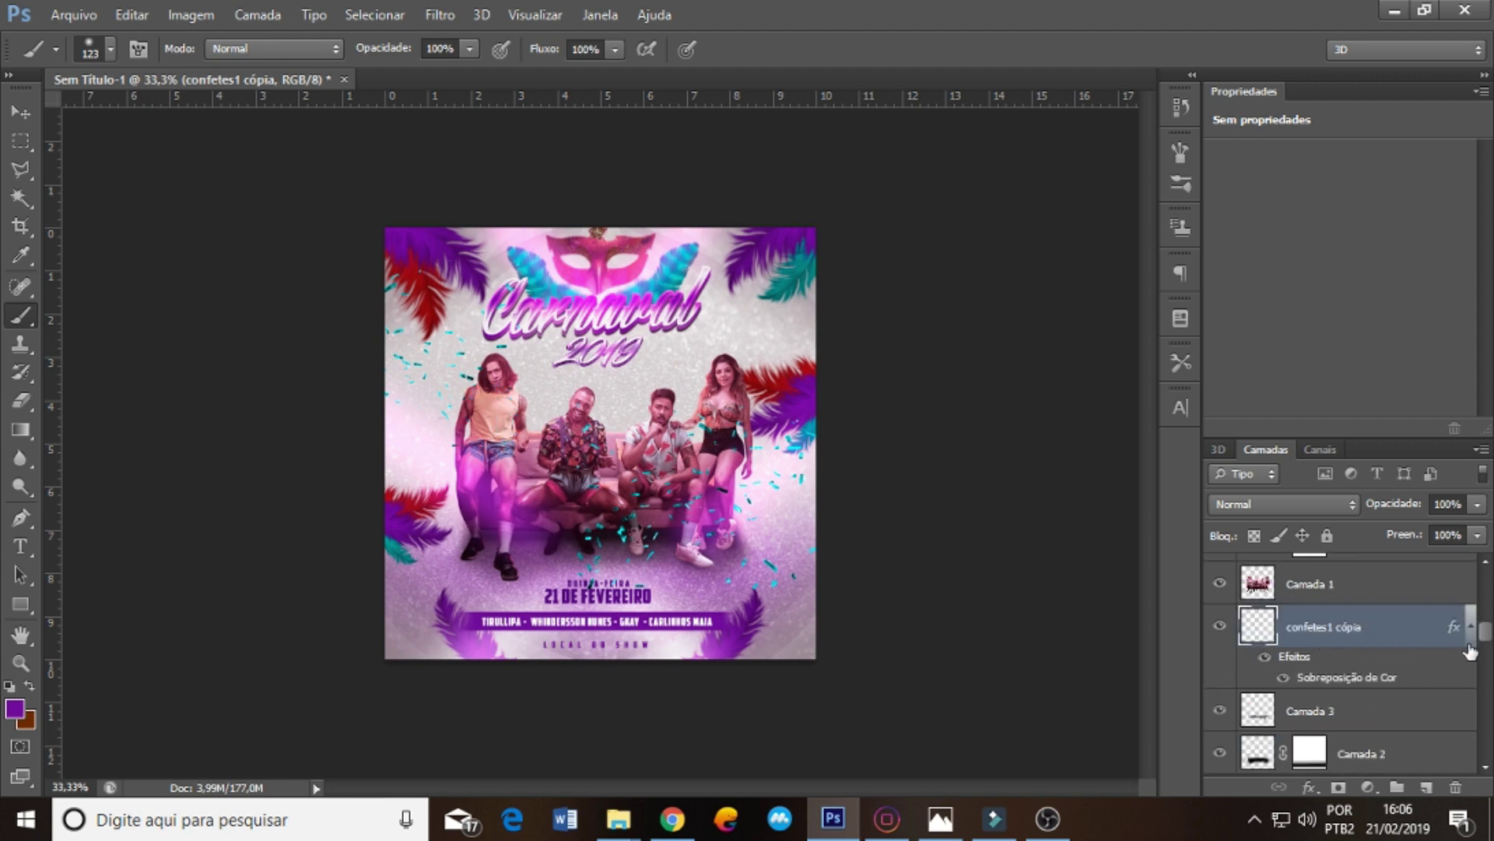
{"action": "scroll", "coordinate": [1470, 651], "scroll_direction": "up", "scroll_amount": 3}
{"action": "scroll", "coordinate": [1470, 652], "scroll_direction": "up", "scroll_amount": 3}
{"action": "left_click", "coordinate": [1367, 597]}
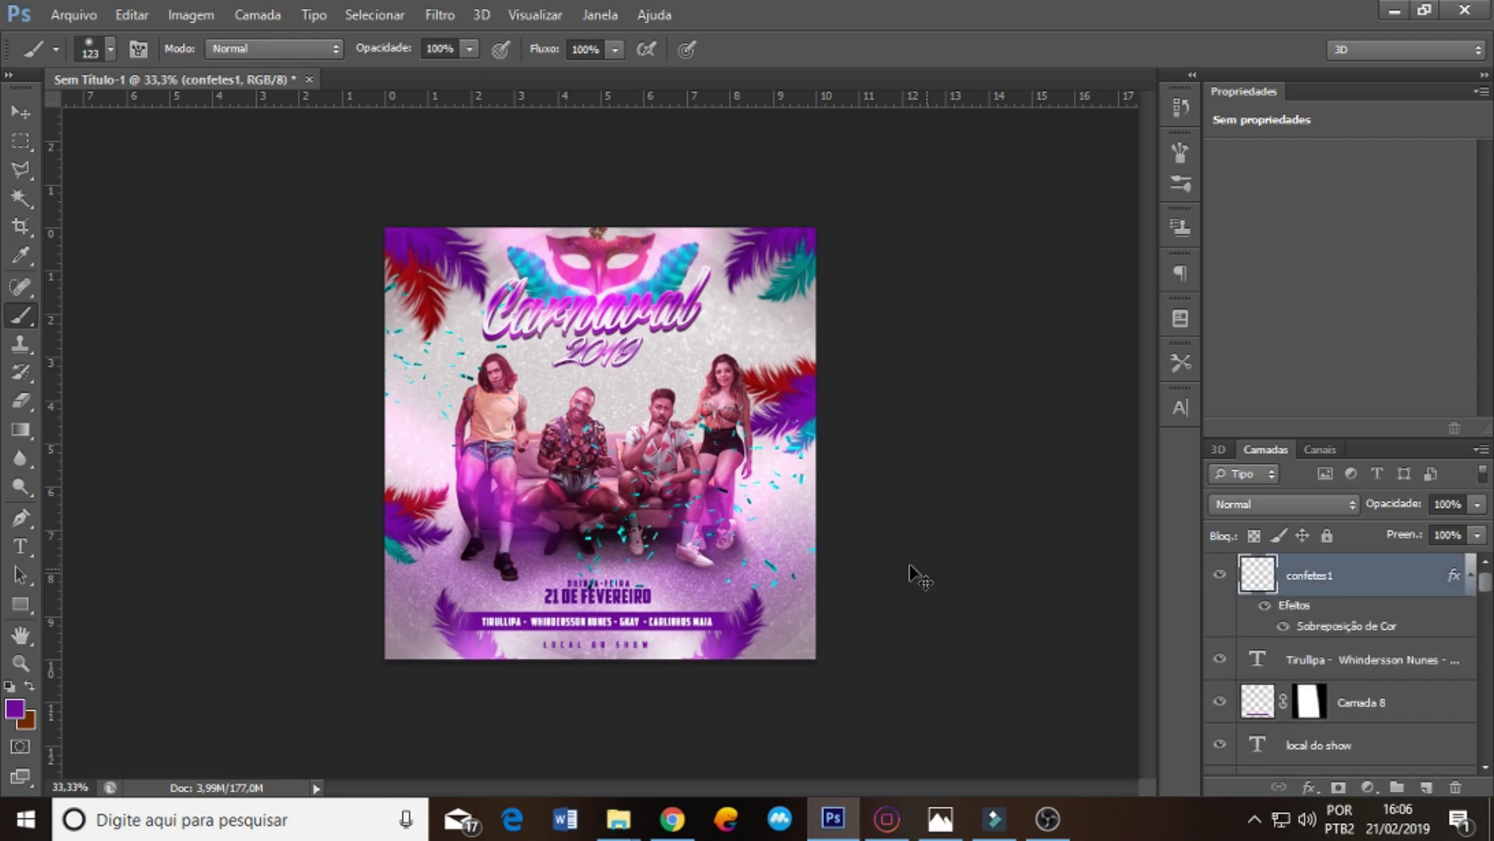
{"action": "mouse_move", "coordinate": [831, 500]}
{"action": "left_mouse_down"}
{"action": "mouse_move", "coordinate": [851, 500]}
{"action": "mouse_move", "coordinate": [847, 515]}
{"action": "left_mouse_up"}
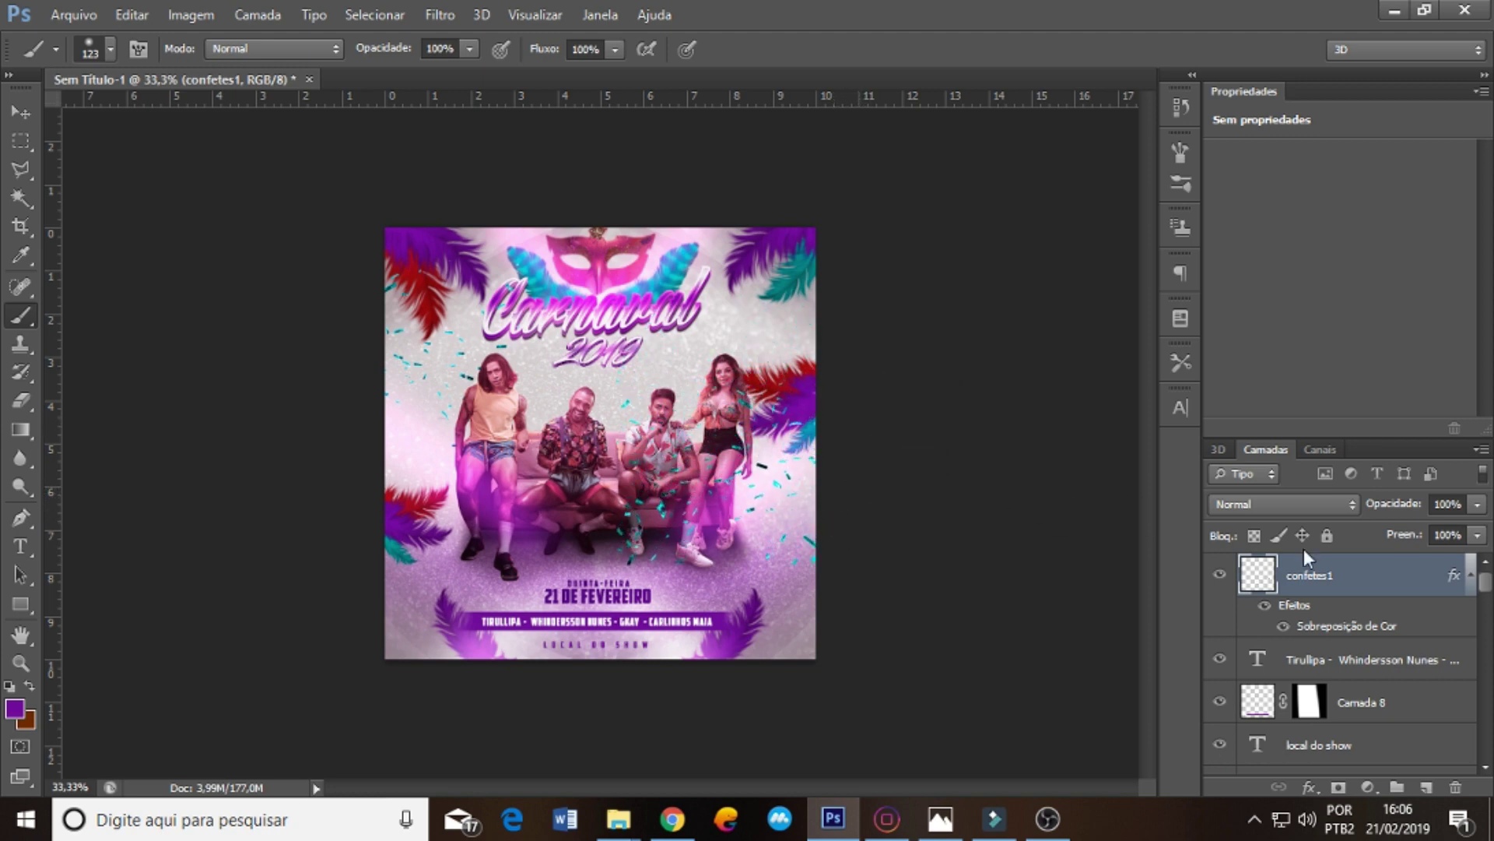
- Mask confetti off the legs and date on confetes1, then add an empty layer
{"action": "left_click", "coordinate": [1338, 788]}
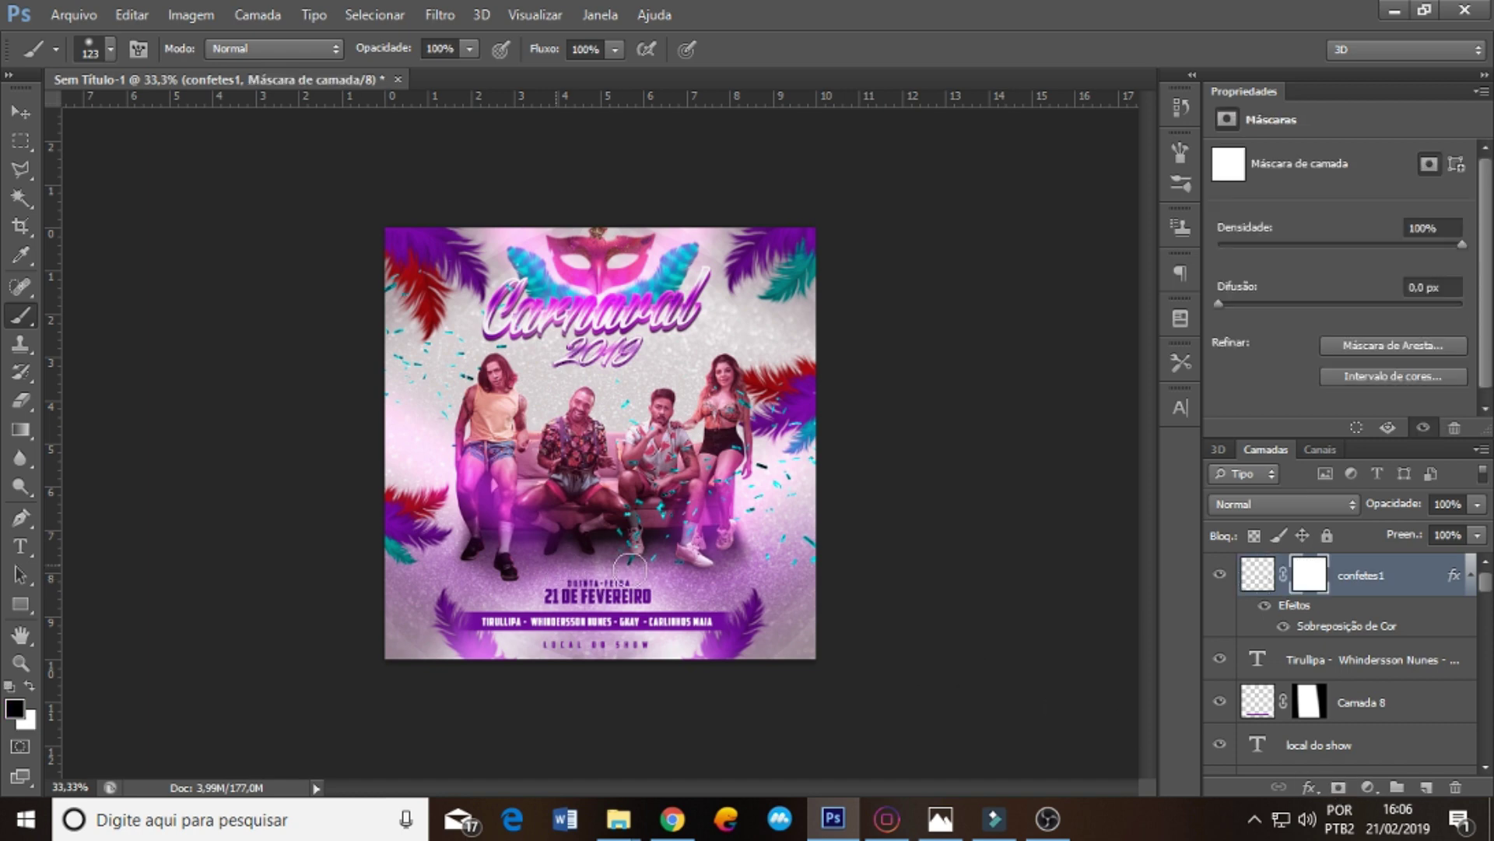
{"action": "left_click_drag", "start_coordinate": [631, 570], "coordinate": [661, 554]}
{"action": "left_click_drag", "start_coordinate": [683, 601], "coordinate": [664, 578]}
{"action": "left_click", "coordinate": [1364, 595]}
{"action": "key", "text": "ctrl+shift+n"}
- Paint two soft white spots between the performers on Camada 9
{"action": "key", "text": "Return"}
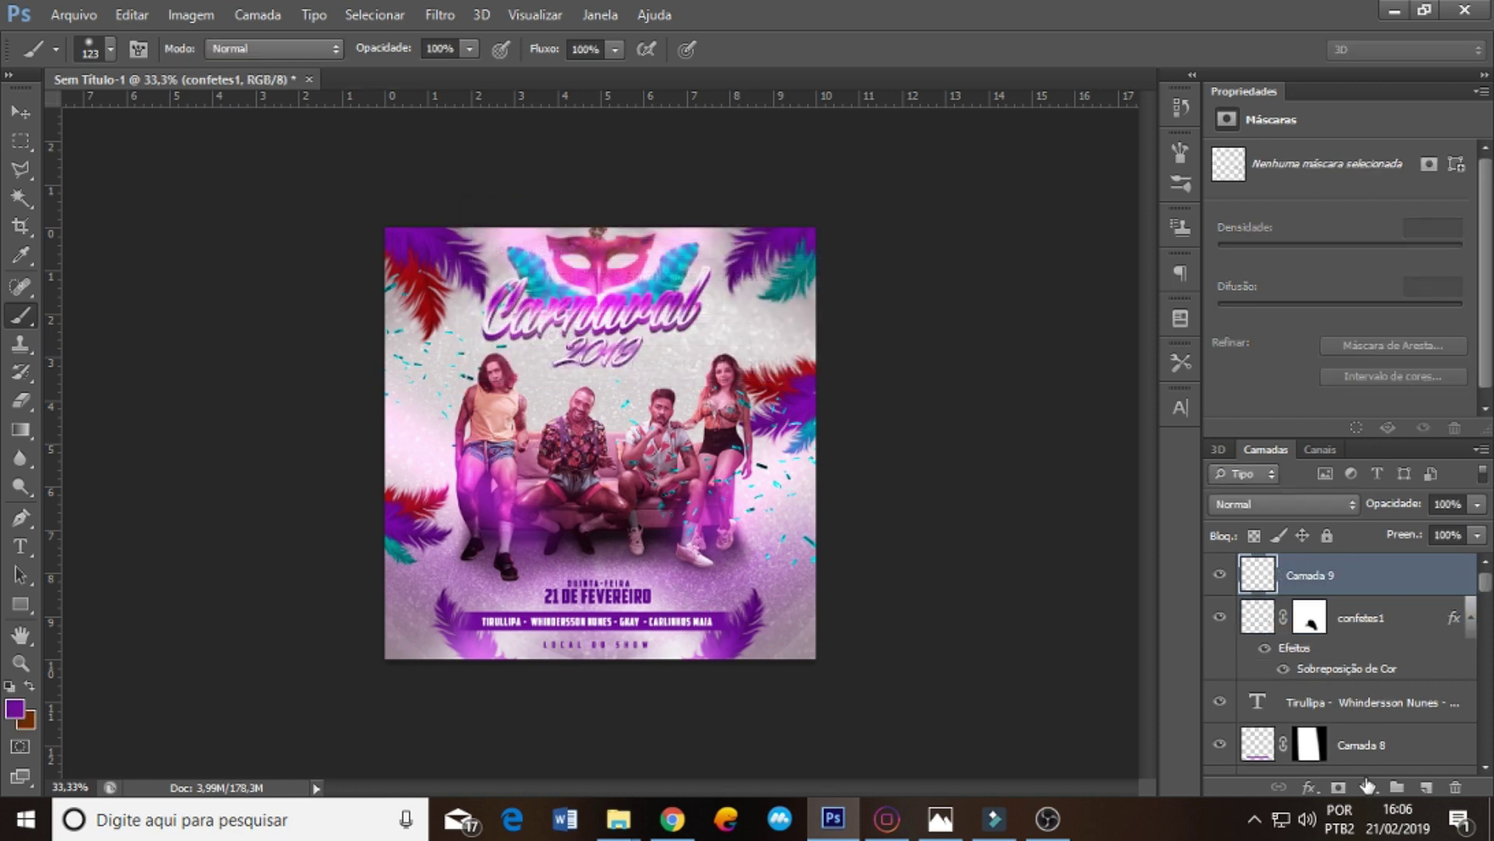
{"action": "left_click", "coordinate": [109, 49]}
{"action": "left_click", "coordinate": [154, 359]}
{"action": "left_click", "coordinate": [8, 686]}
{"action": "left_click", "coordinate": [30, 686]}
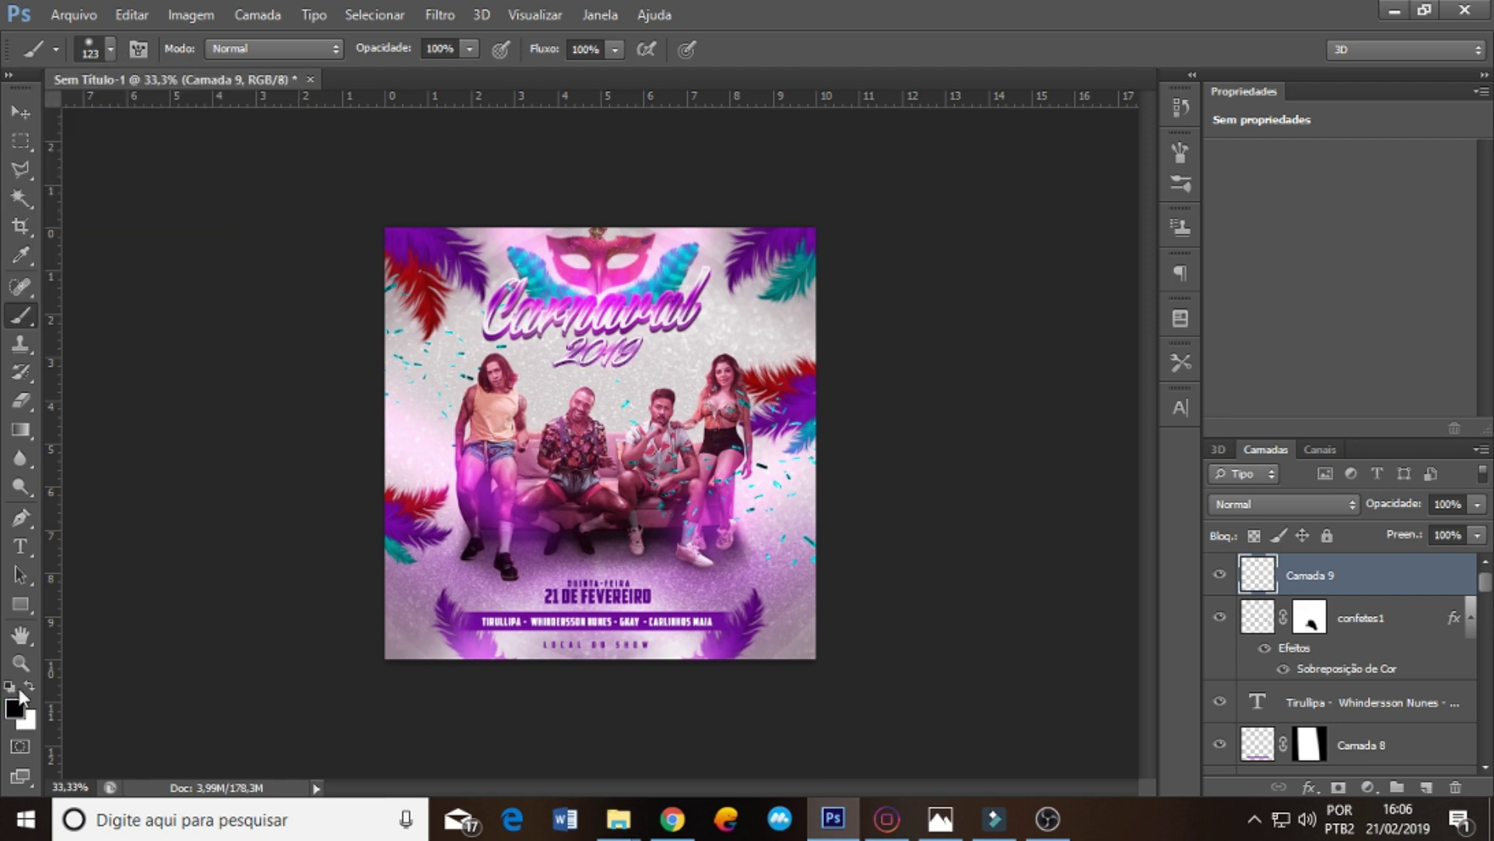
{"action": "left_click", "coordinate": [537, 425]}
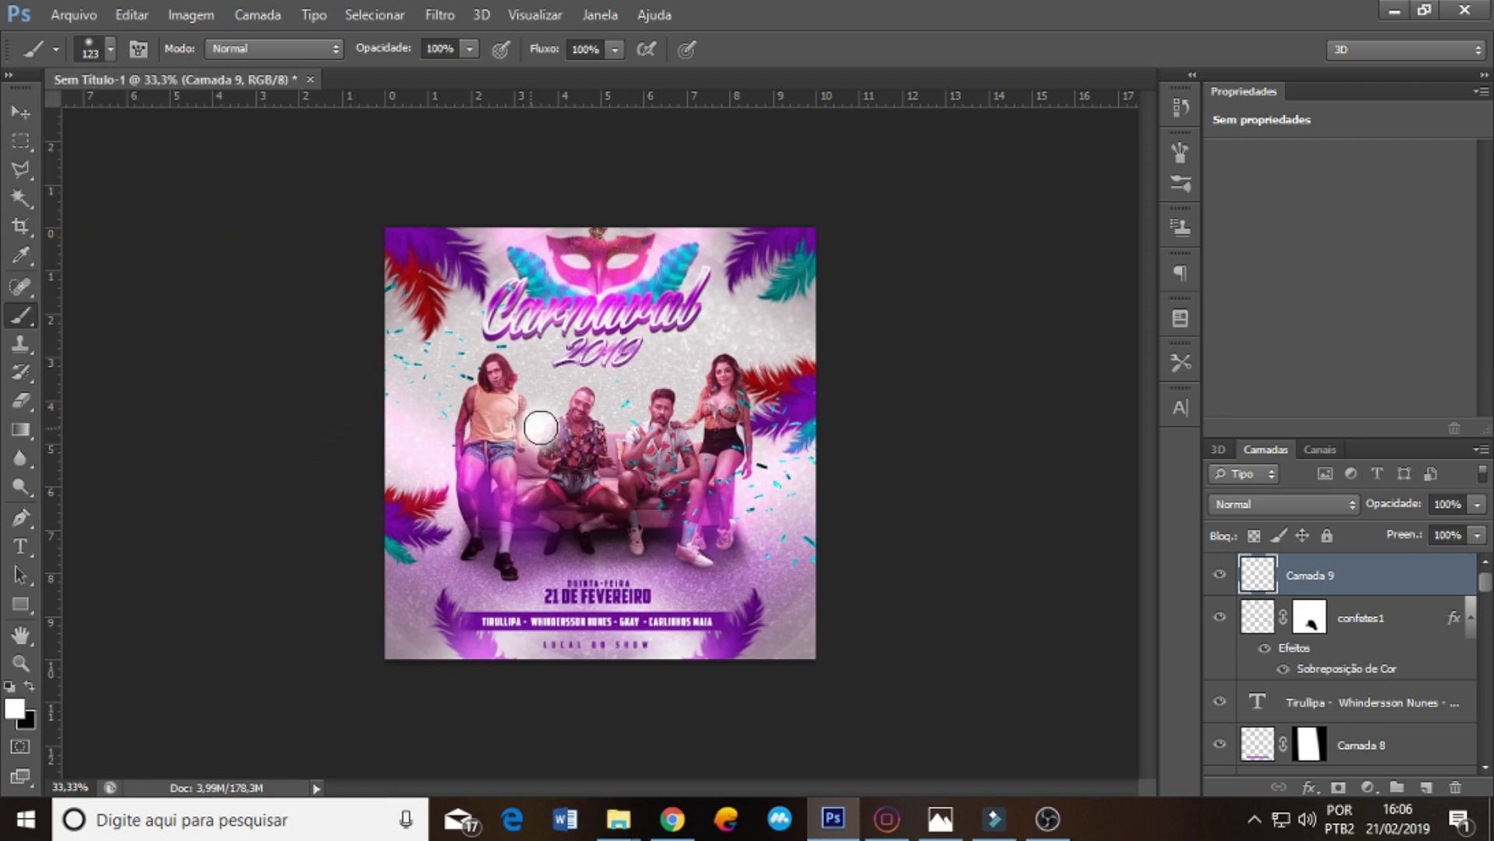
{"action": "left_click", "coordinate": [620, 428]}
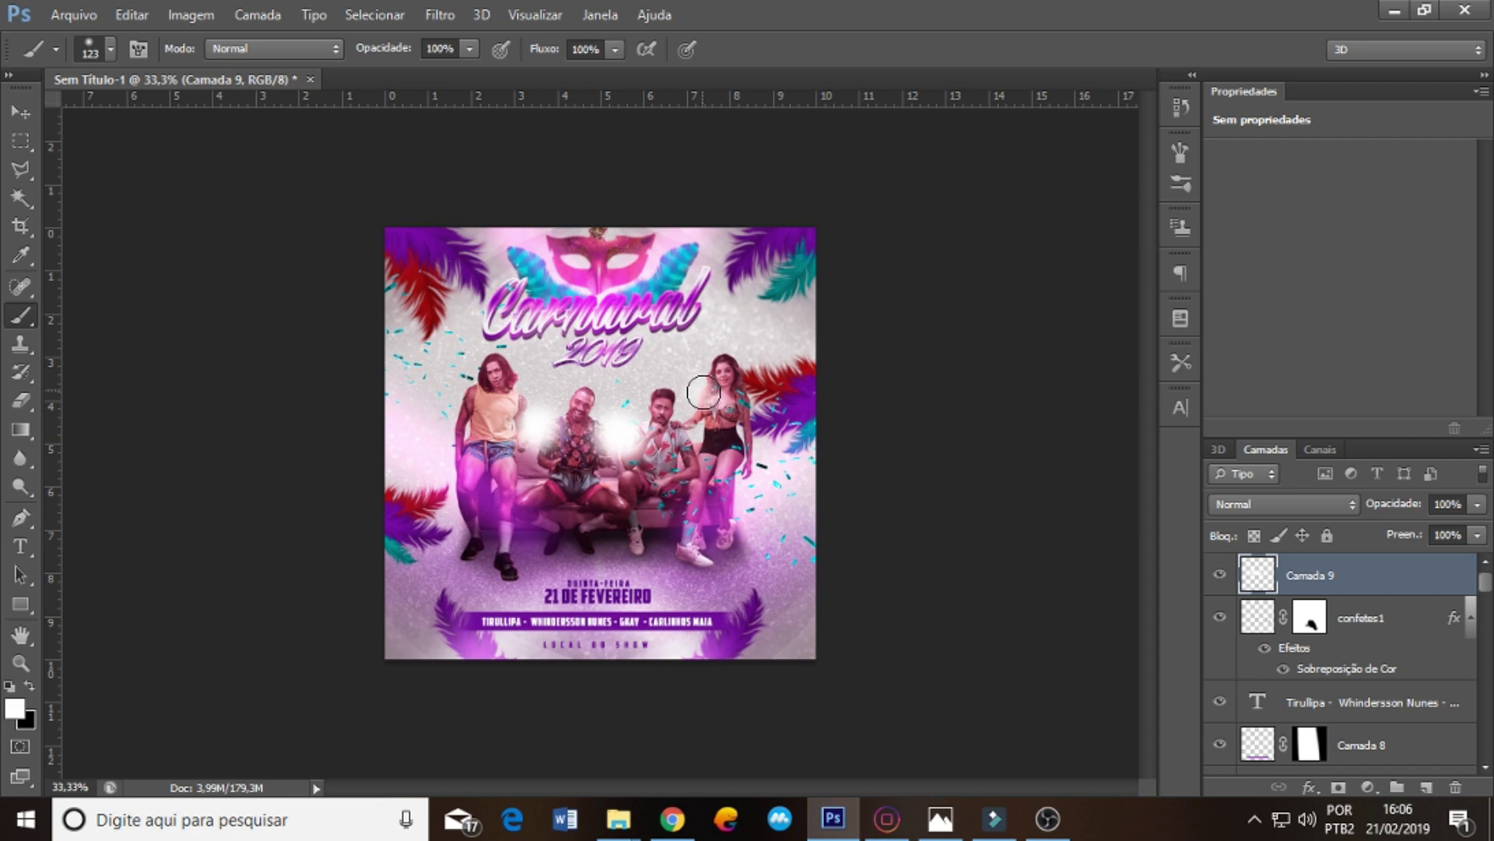
- Set Camada 9 to Subexposição Linear (Adicionar) and apply a 44,2 px Gaussian blur
{"action": "left_click", "coordinate": [1281, 503]}
{"action": "left_click", "coordinate": [1358, 222]}
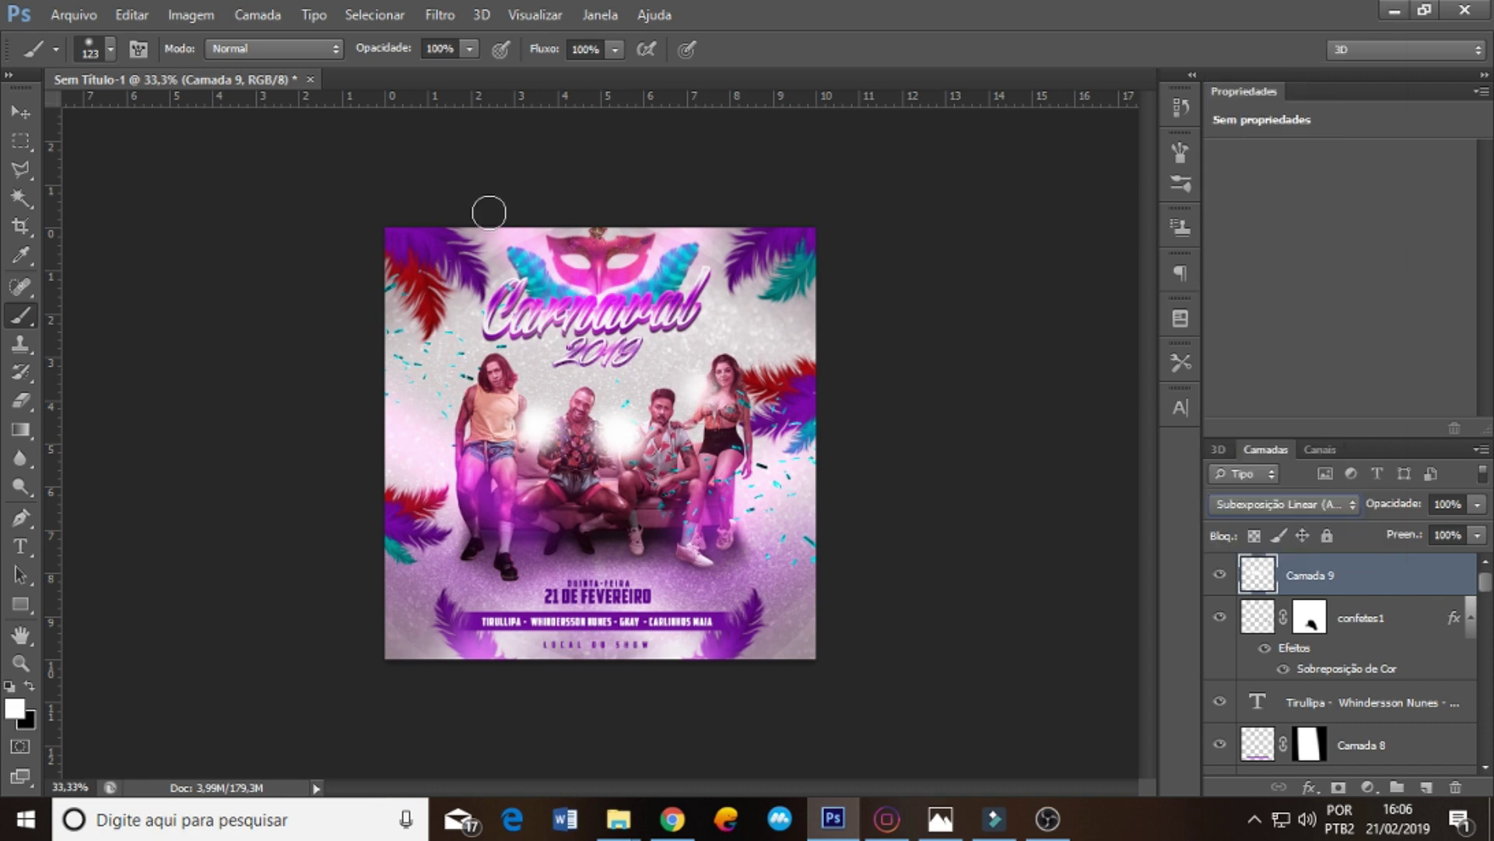
{"action": "left_click", "coordinate": [440, 14]}
{"action": "mouse_move", "coordinate": [490, 257]}
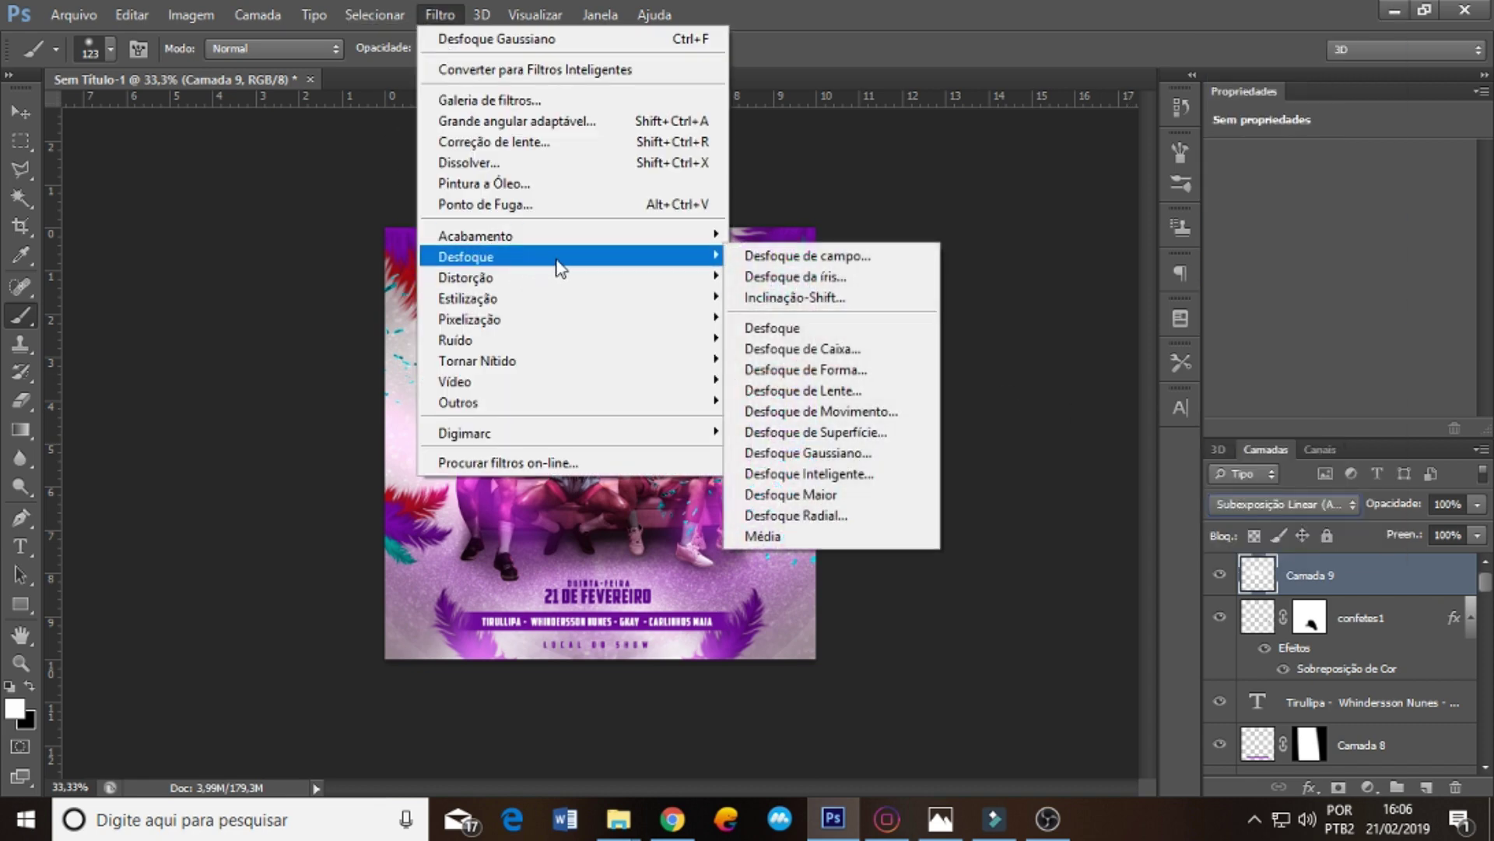
{"action": "left_click", "coordinate": [849, 453]}
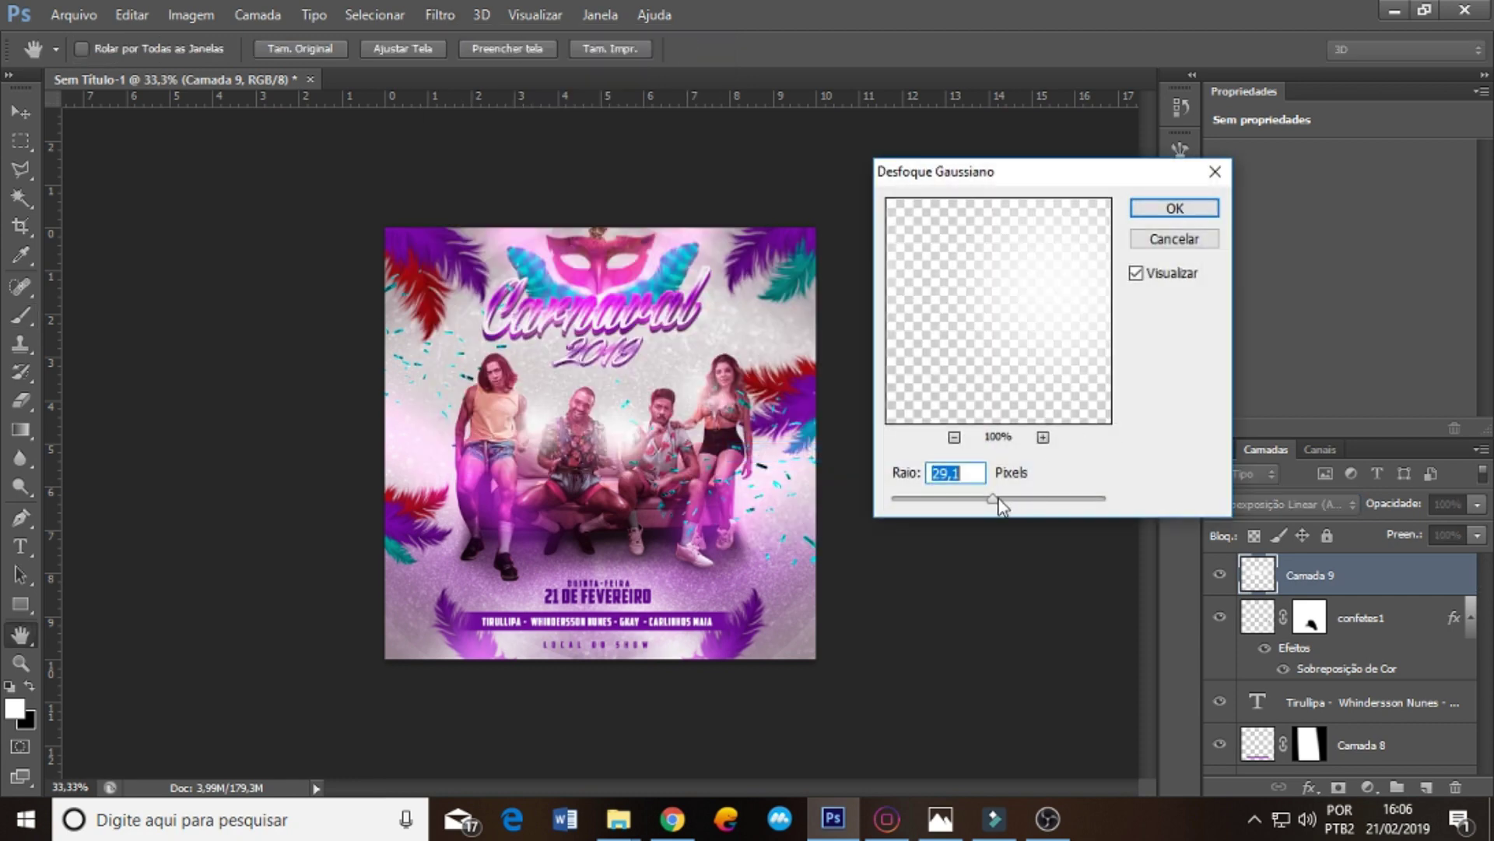
{"action": "left_click_drag", "start_coordinate": [1003, 504], "coordinate": [1005, 504]}
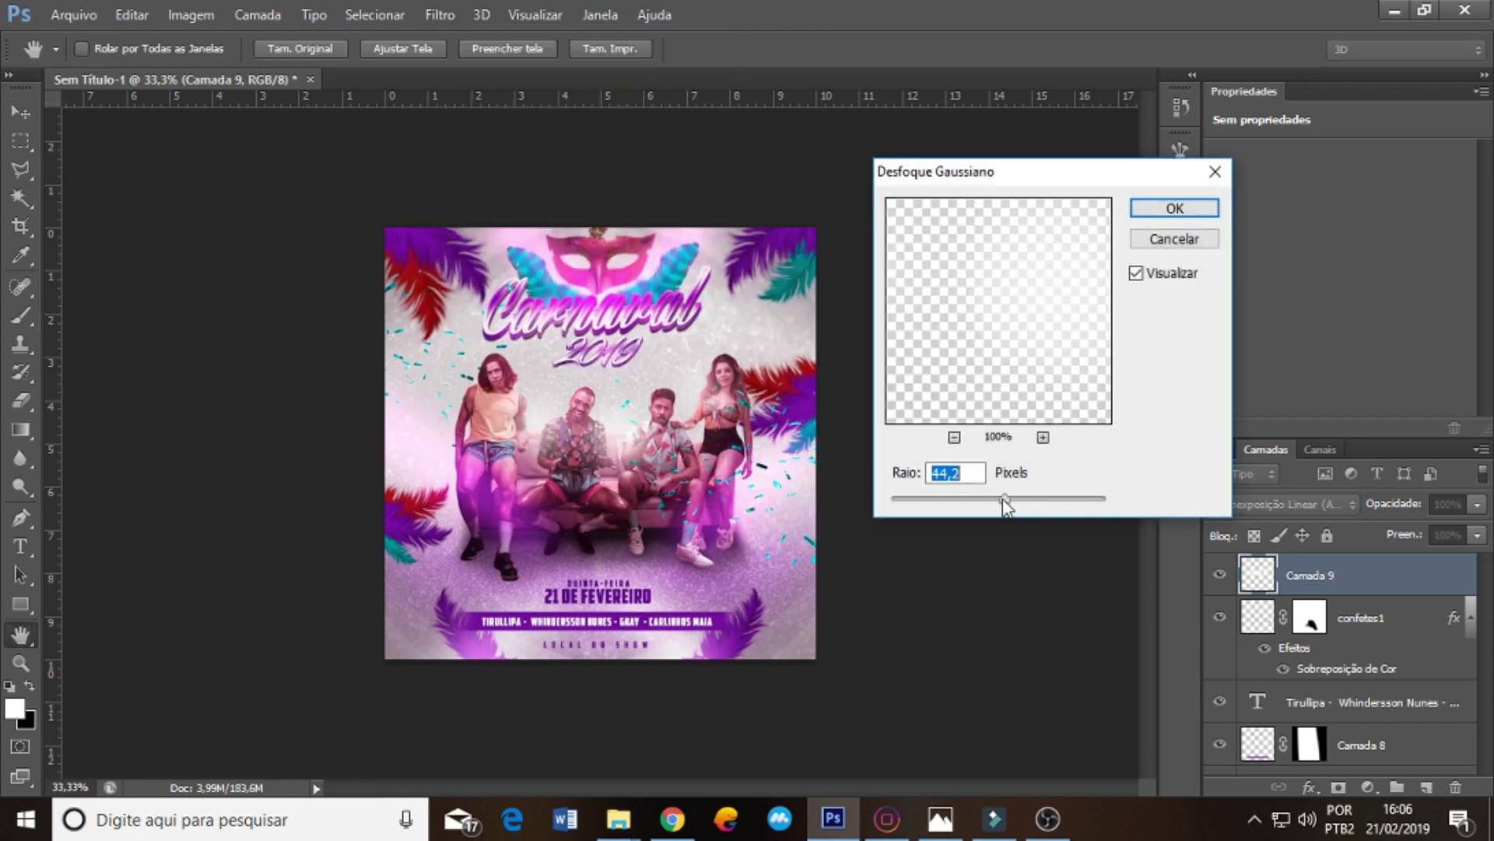
{"action": "left_click", "coordinate": [1174, 208]}
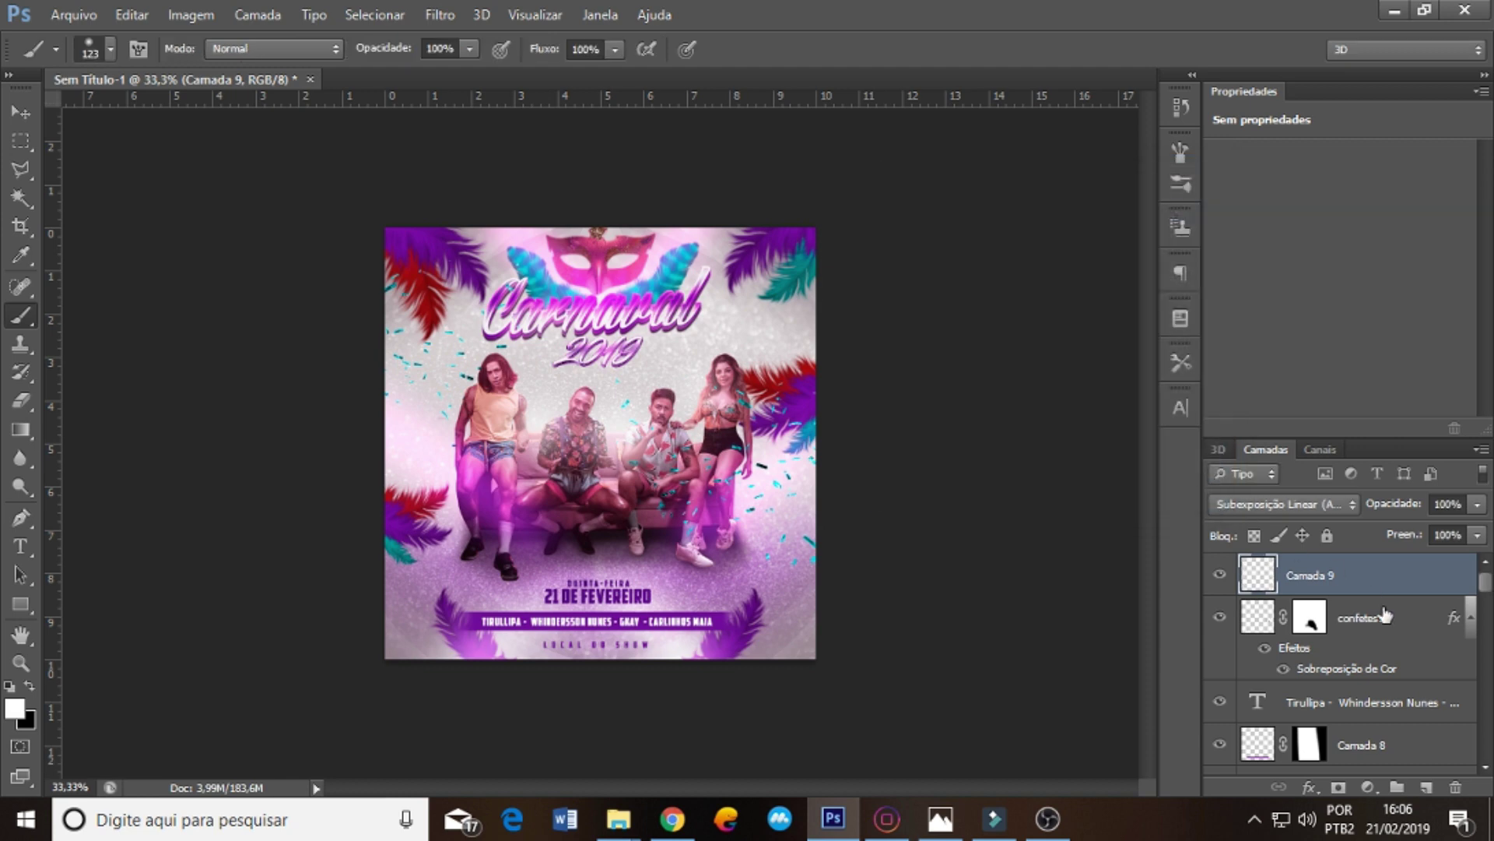
- Paint white glows on both sides on new Camada 10, blending as Subexposição Linear (Adicionar)
{"action": "key", "text": "ctrl+shift+n"}
{"action": "key", "text": "Return"}
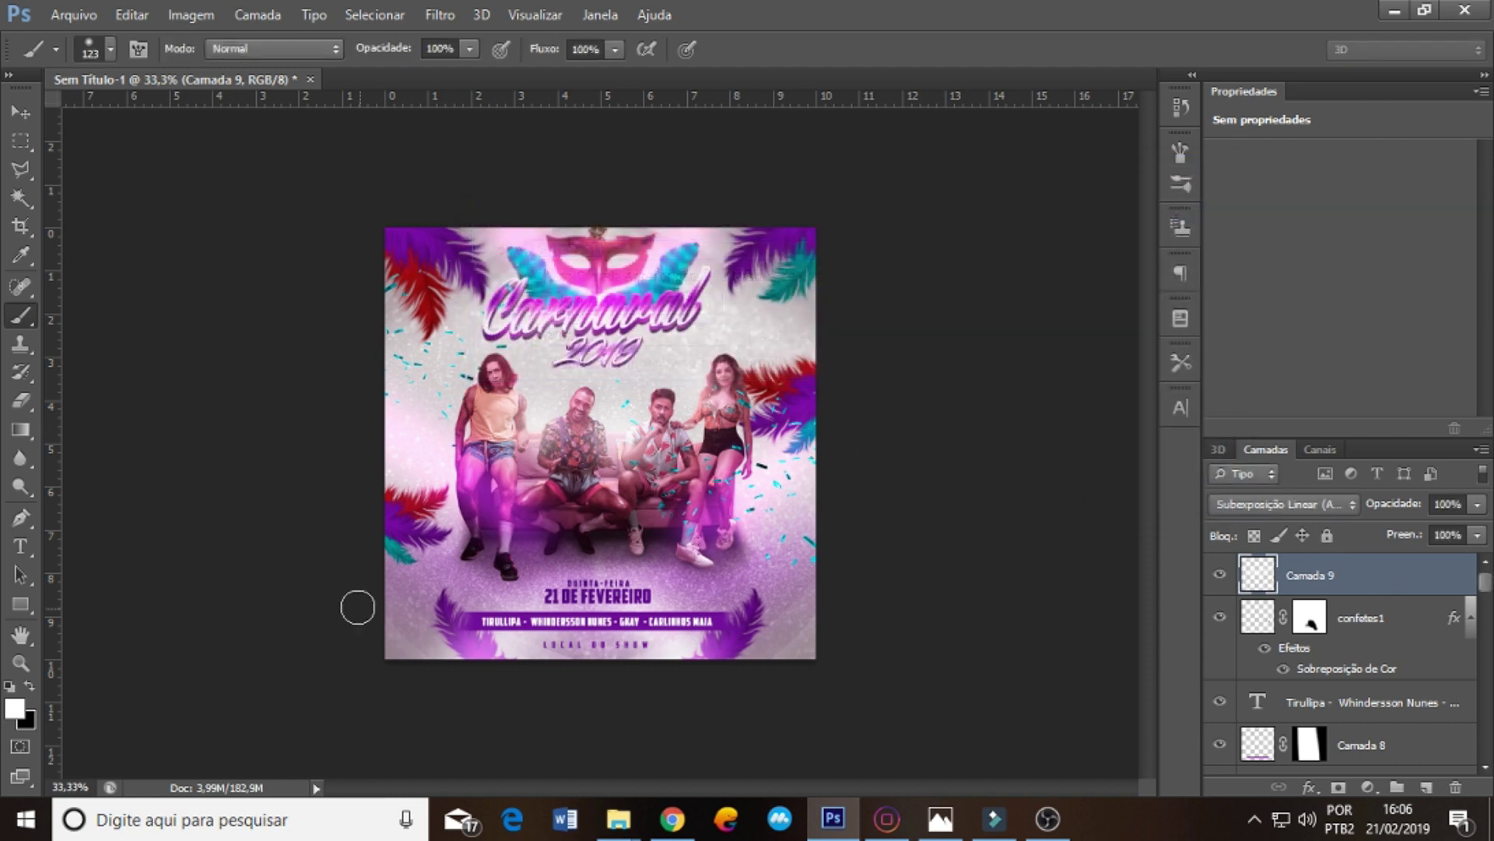
{"action": "left_click_drag", "start_coordinate": [325, 403], "coordinate": [413, 428]}
{"action": "left_click_drag", "start_coordinate": [313, 400], "coordinate": [532, 477]}
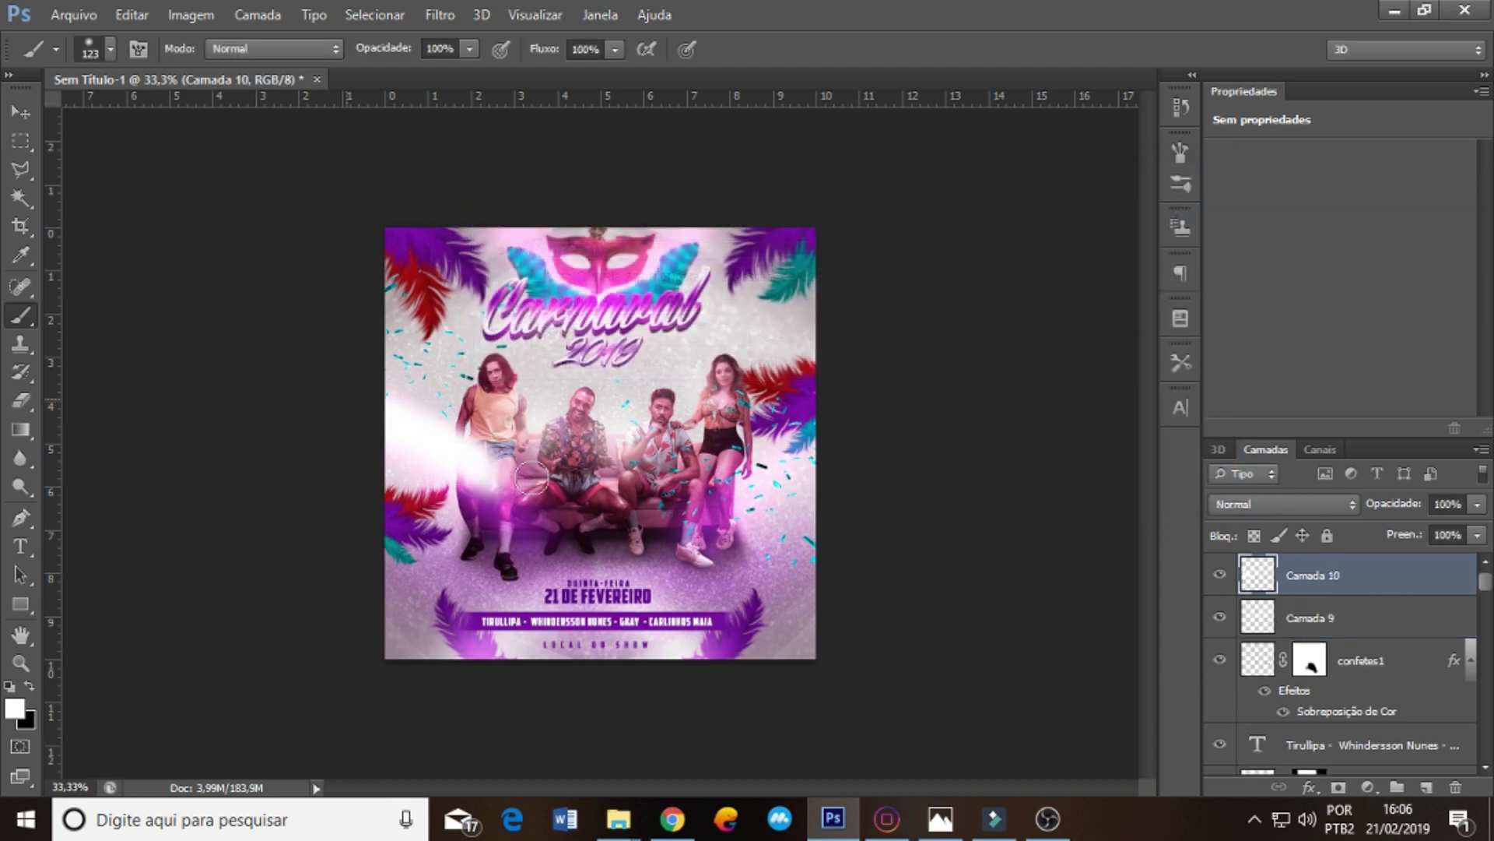
{"action": "left_click_drag", "start_coordinate": [868, 379], "coordinate": [848, 369]}
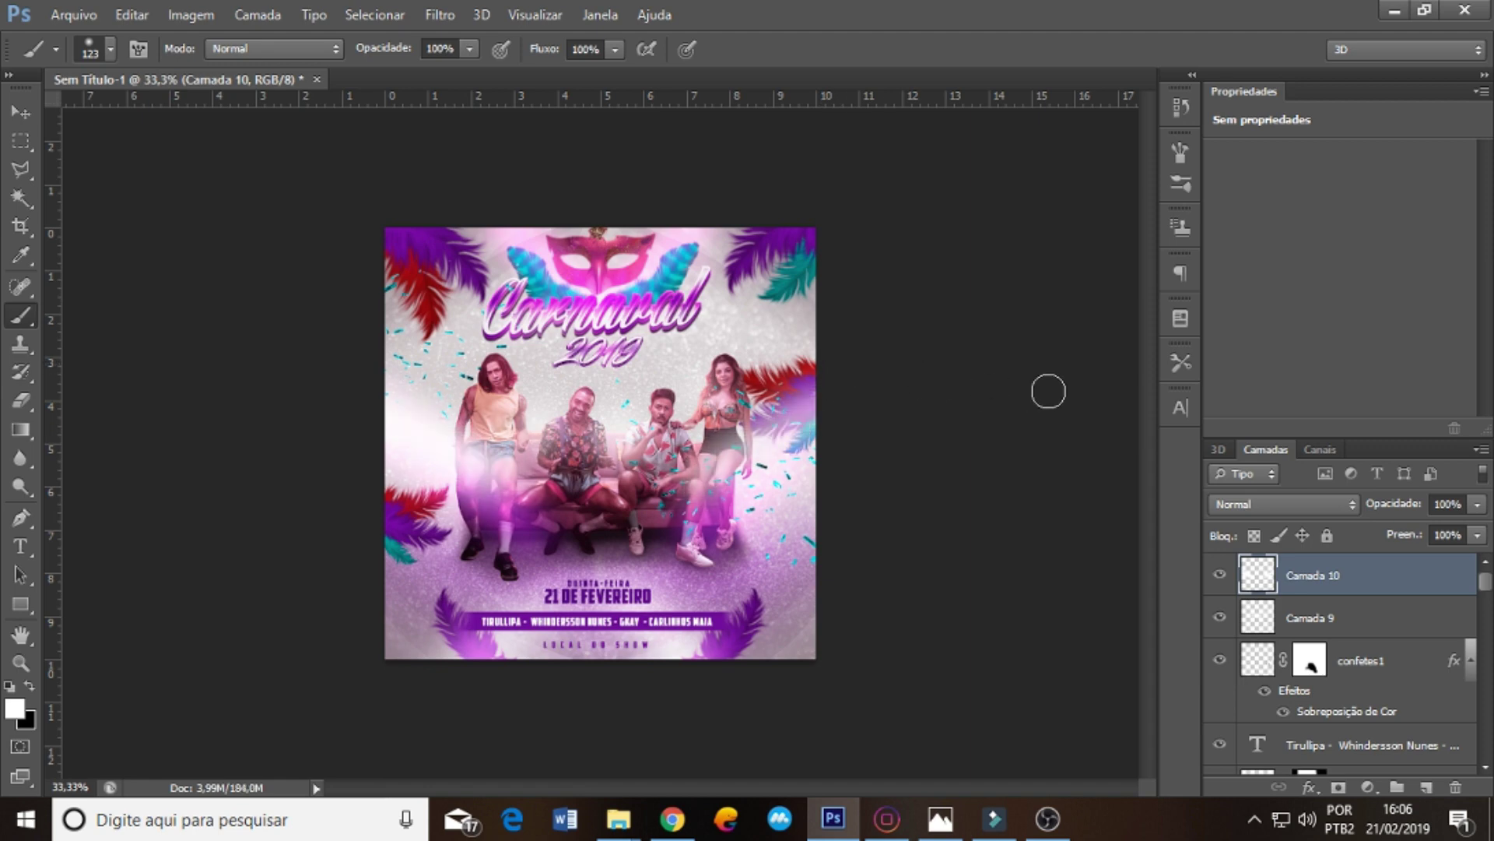
{"action": "left_click", "coordinate": [1284, 504]}
{"action": "left_click", "coordinate": [1350, 238]}
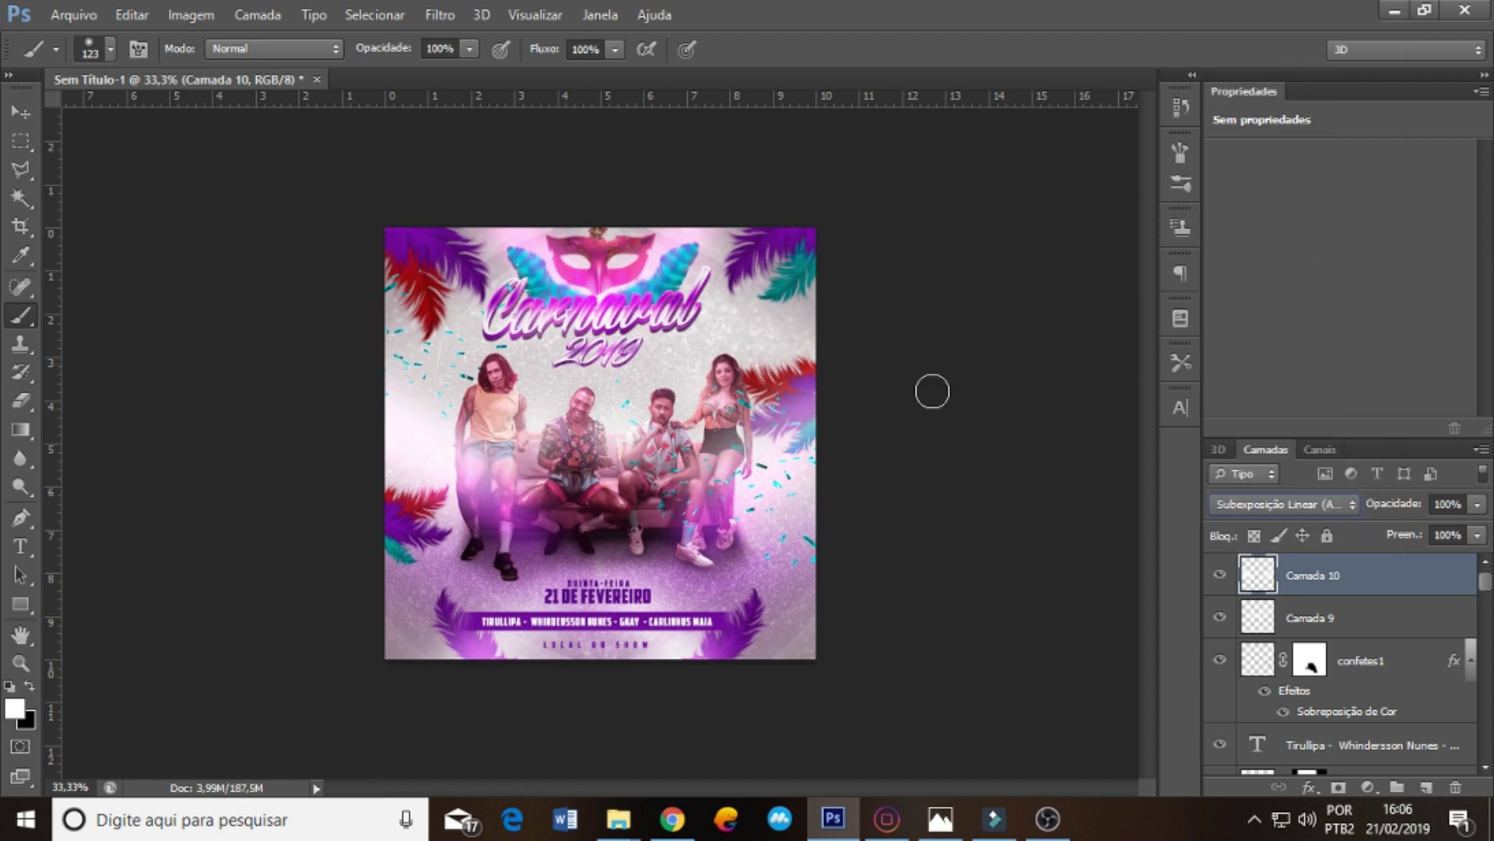
{"action": "left_click_drag", "start_coordinate": [809, 483], "coordinate": [810, 148]}
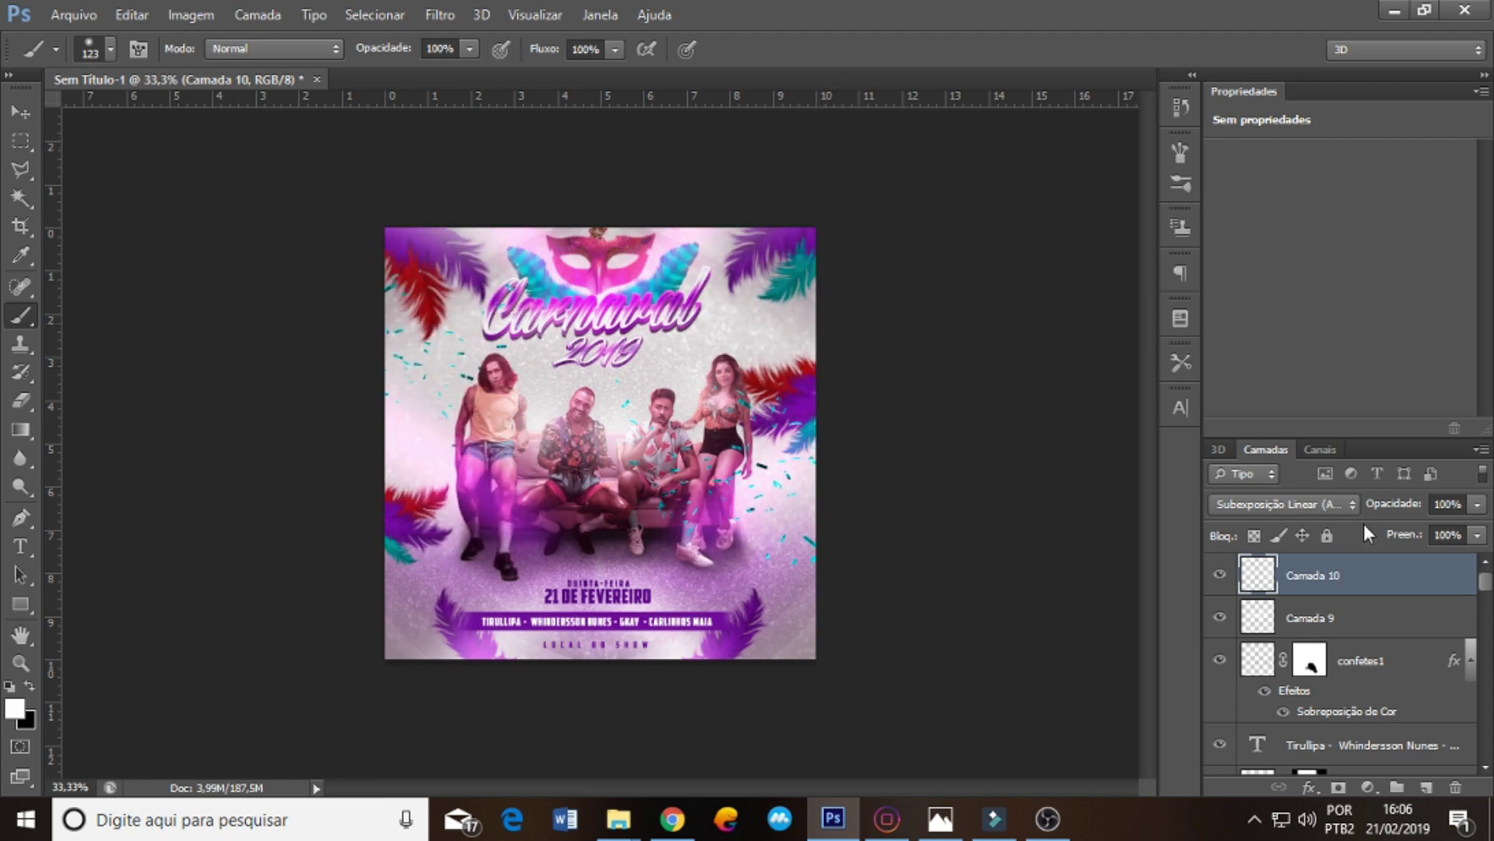
- Add a Pesquisa de cores adjustment layer using the 3Strip.look LUT
{"action": "left_click", "coordinate": [1367, 787]}
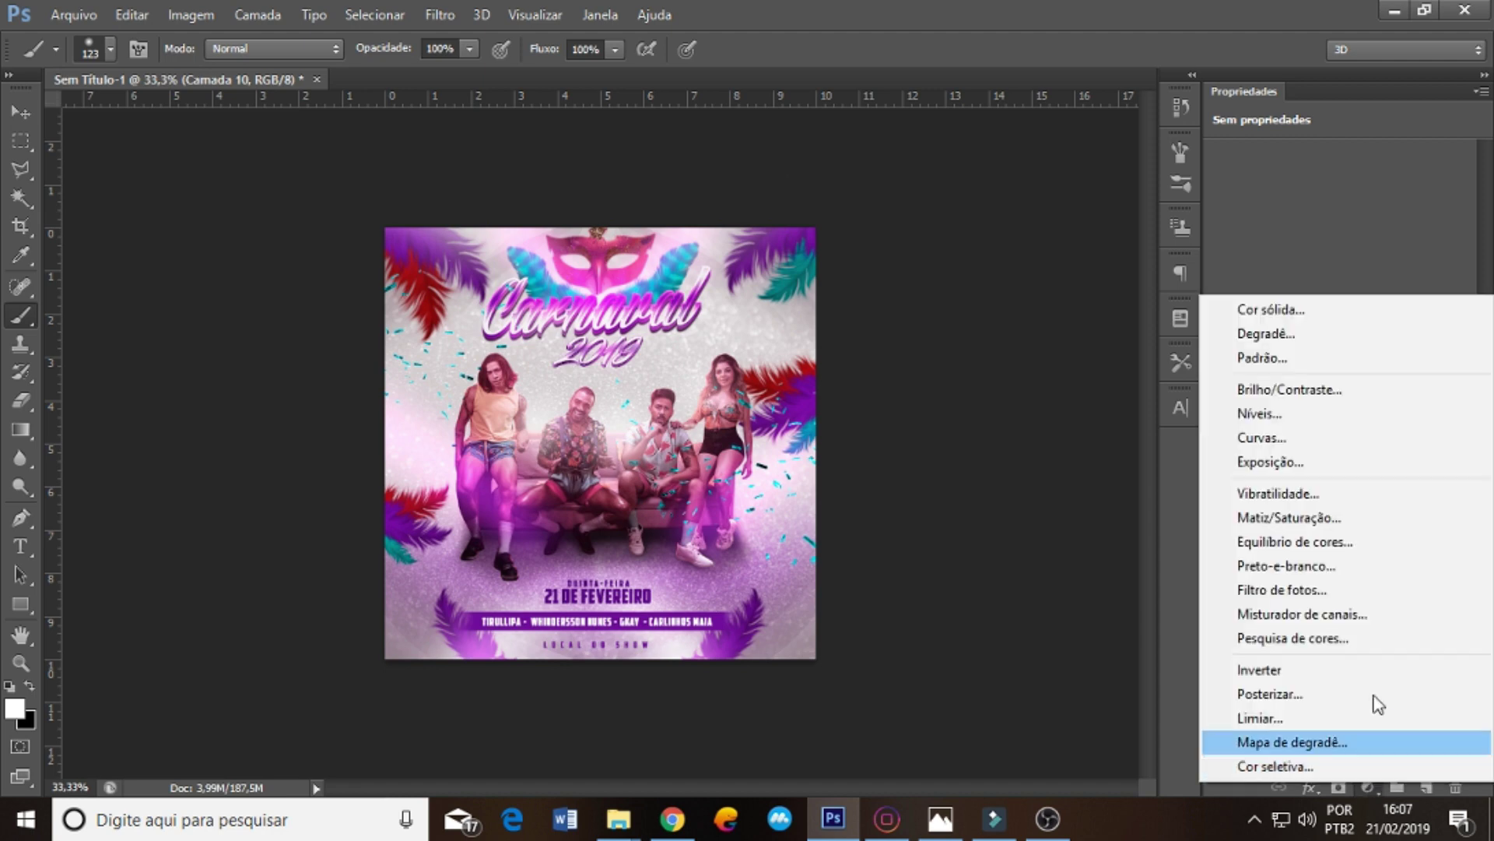
{"action": "left_click", "coordinate": [1355, 640]}
{"action": "left_click", "coordinate": [1421, 157]}
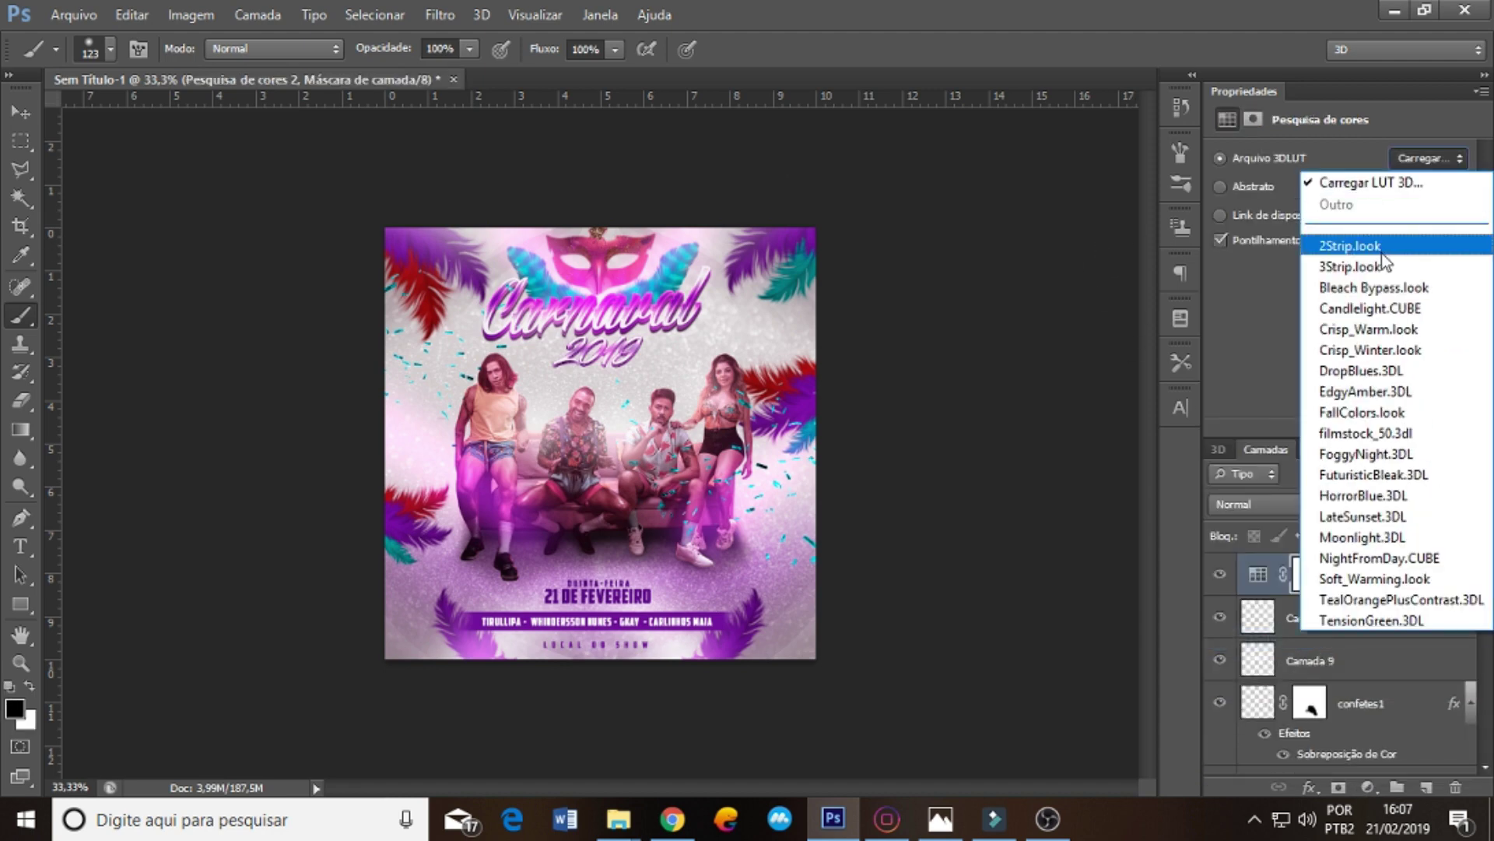
{"action": "left_click", "coordinate": [1338, 240]}
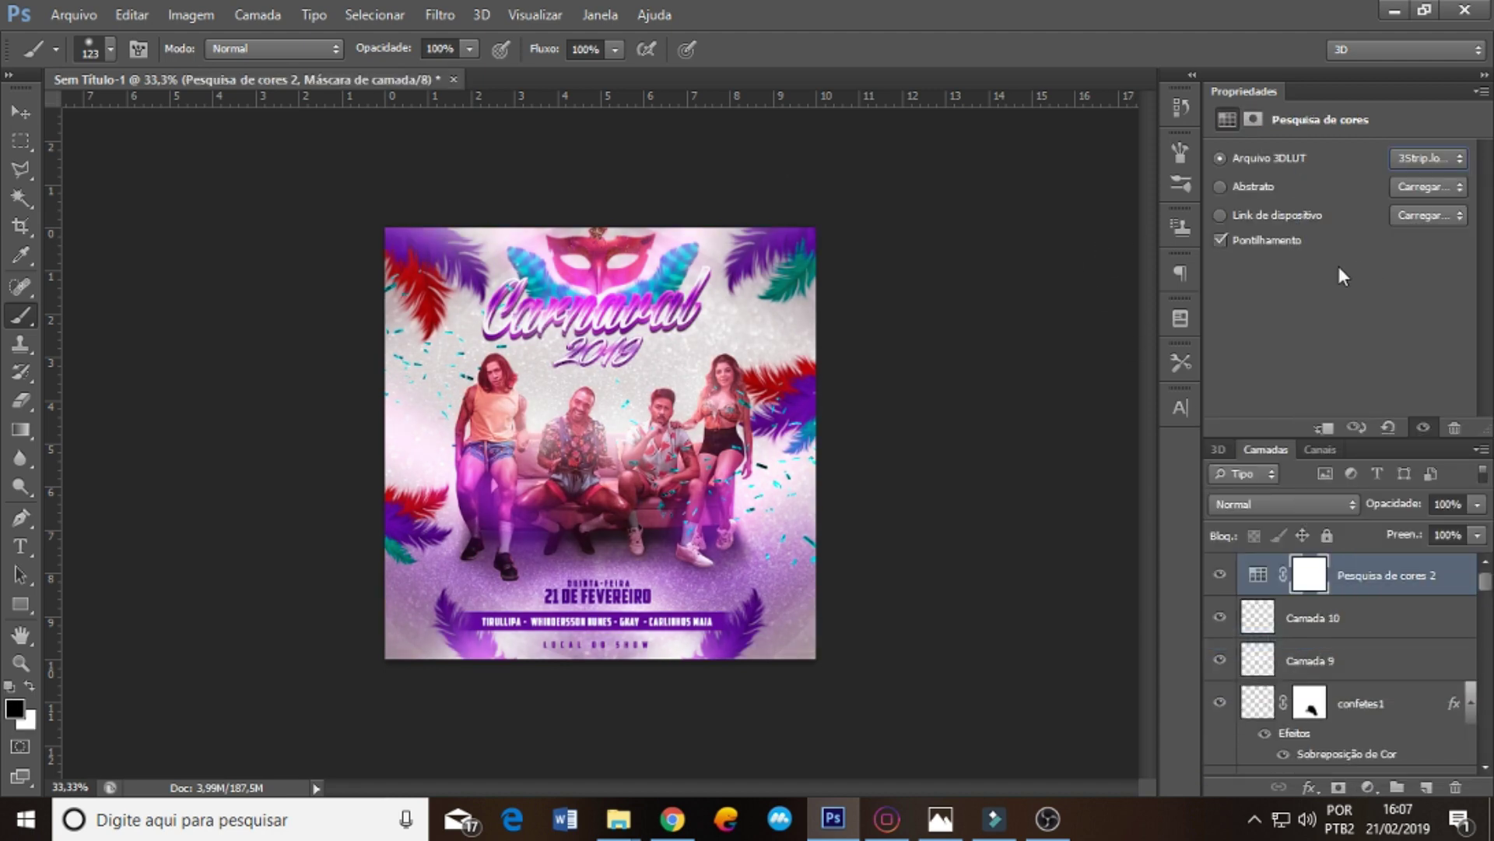
- Preview successive 3D LUTs and settle on a pinkish look
{"action": "key", "text": "Down"}
{"action": "key", "text": "Down"}
{"action": "key", "text": "Down"}
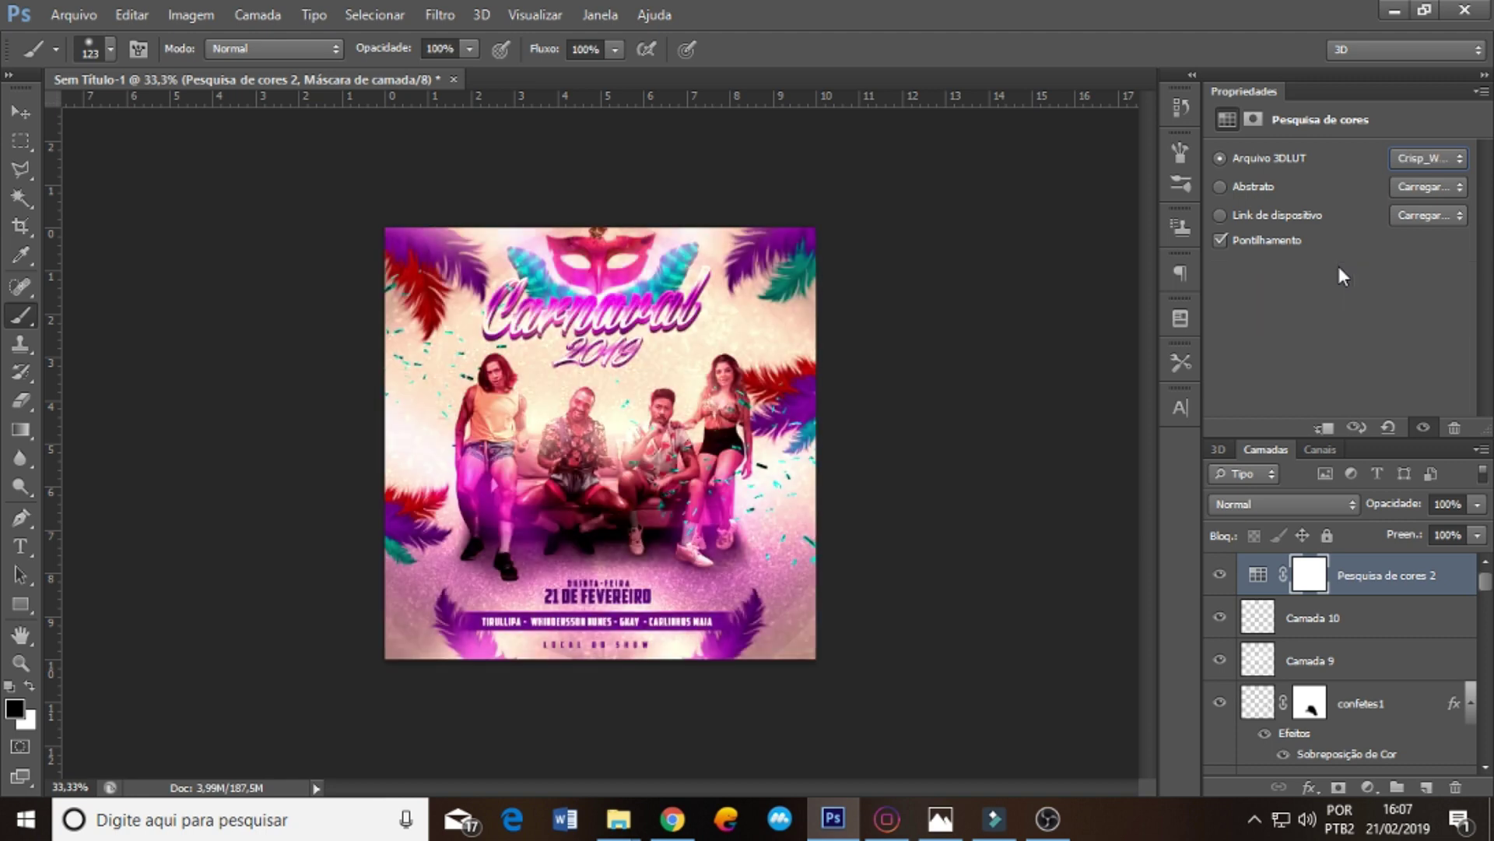
{"action": "key", "text": "Down"}
{"action": "key", "text": "Up"}
{"action": "key", "text": "Down"}
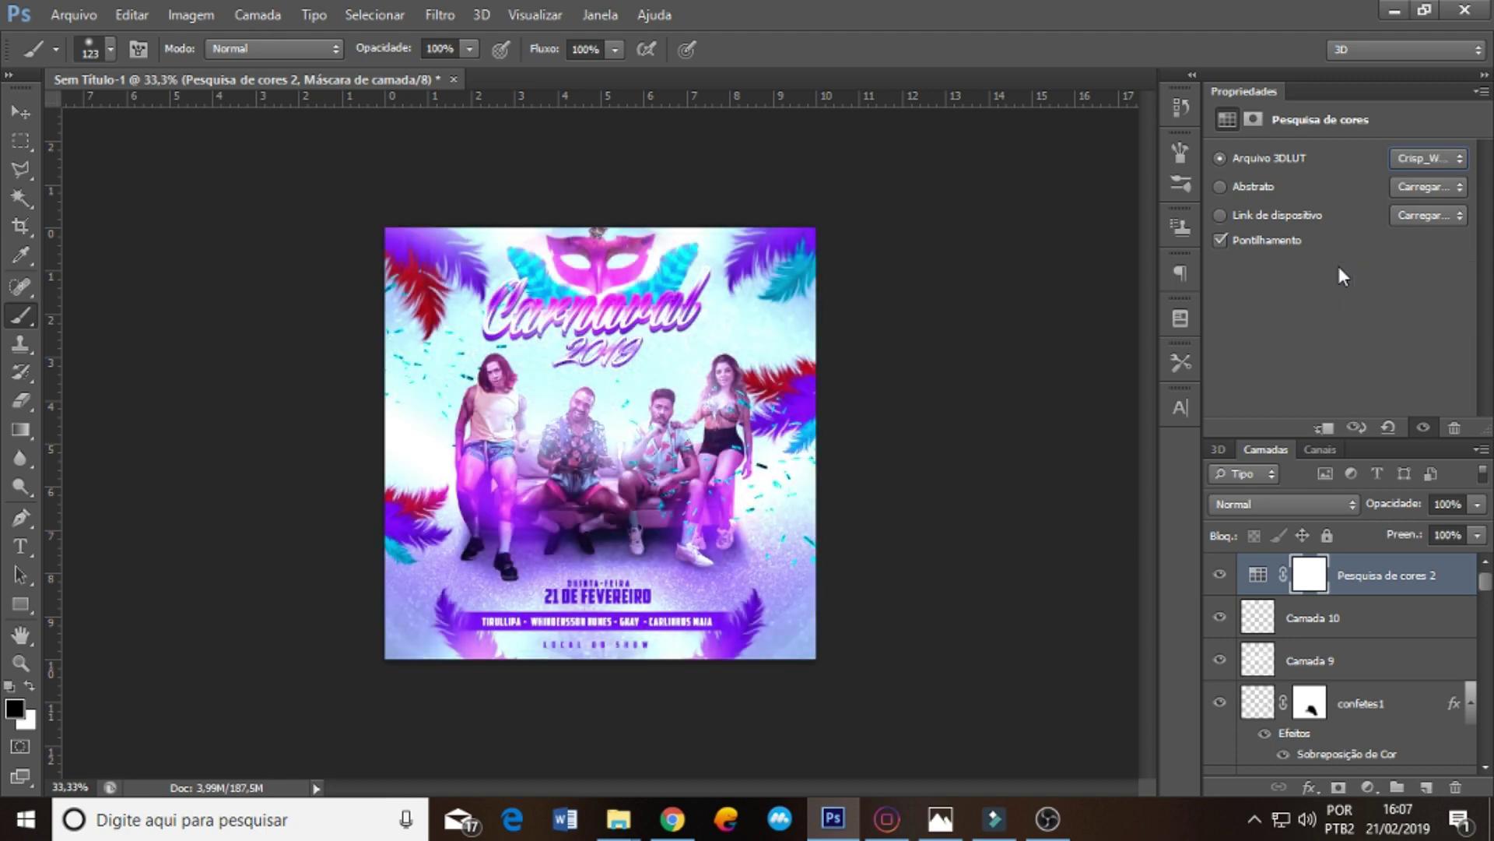
{"action": "key", "text": "Down"}
{"action": "key", "text": "Down"}
{"action": "key", "text": "Down"}
{"action": "key", "text": "Down"}
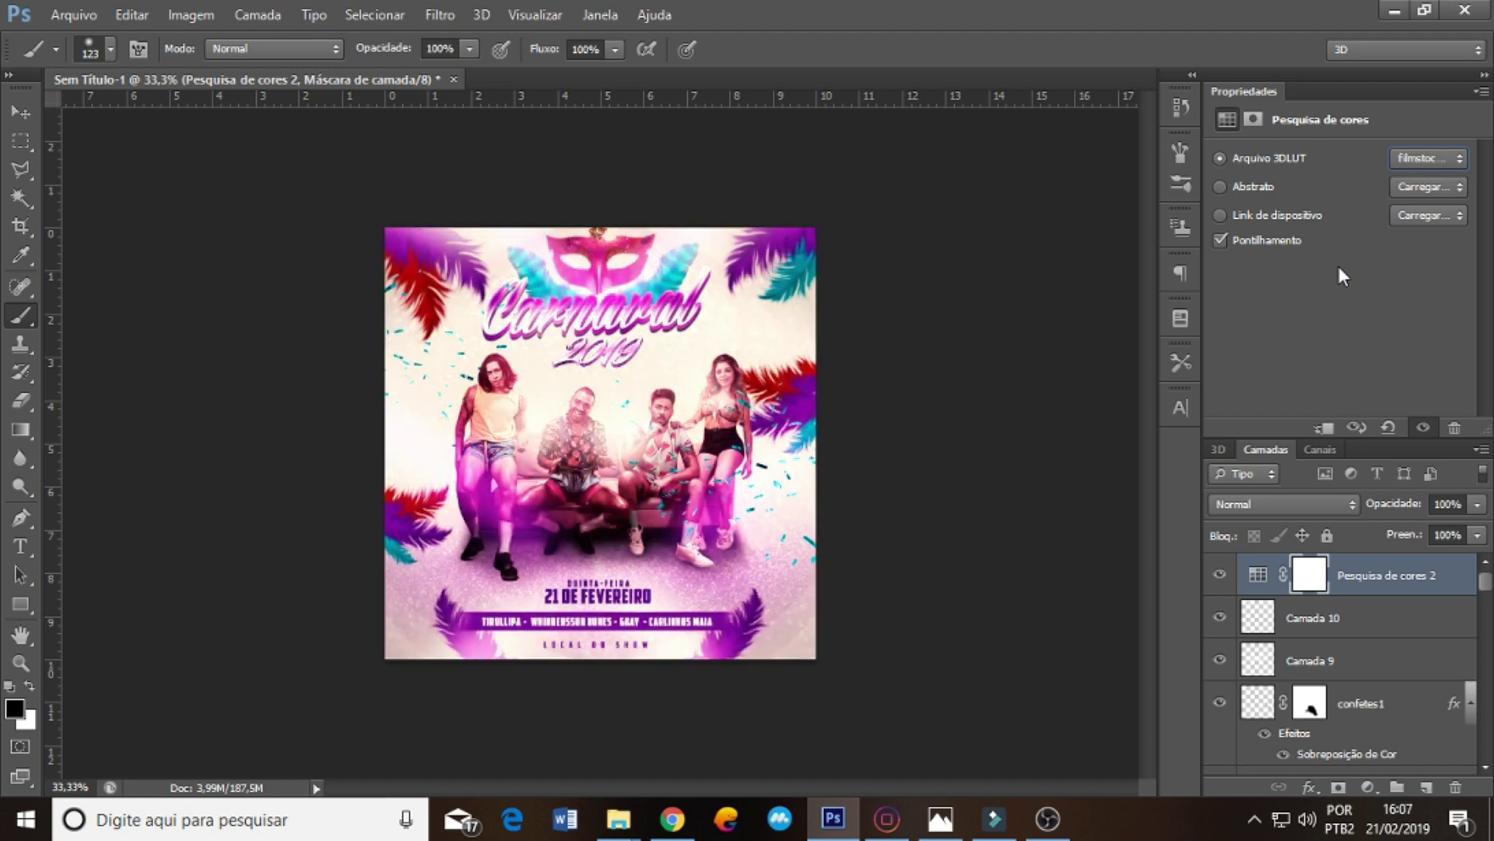
{"action": "key", "text": "Down"}
{"action": "key", "text": "Down"}
{"action": "key", "text": "Down"}
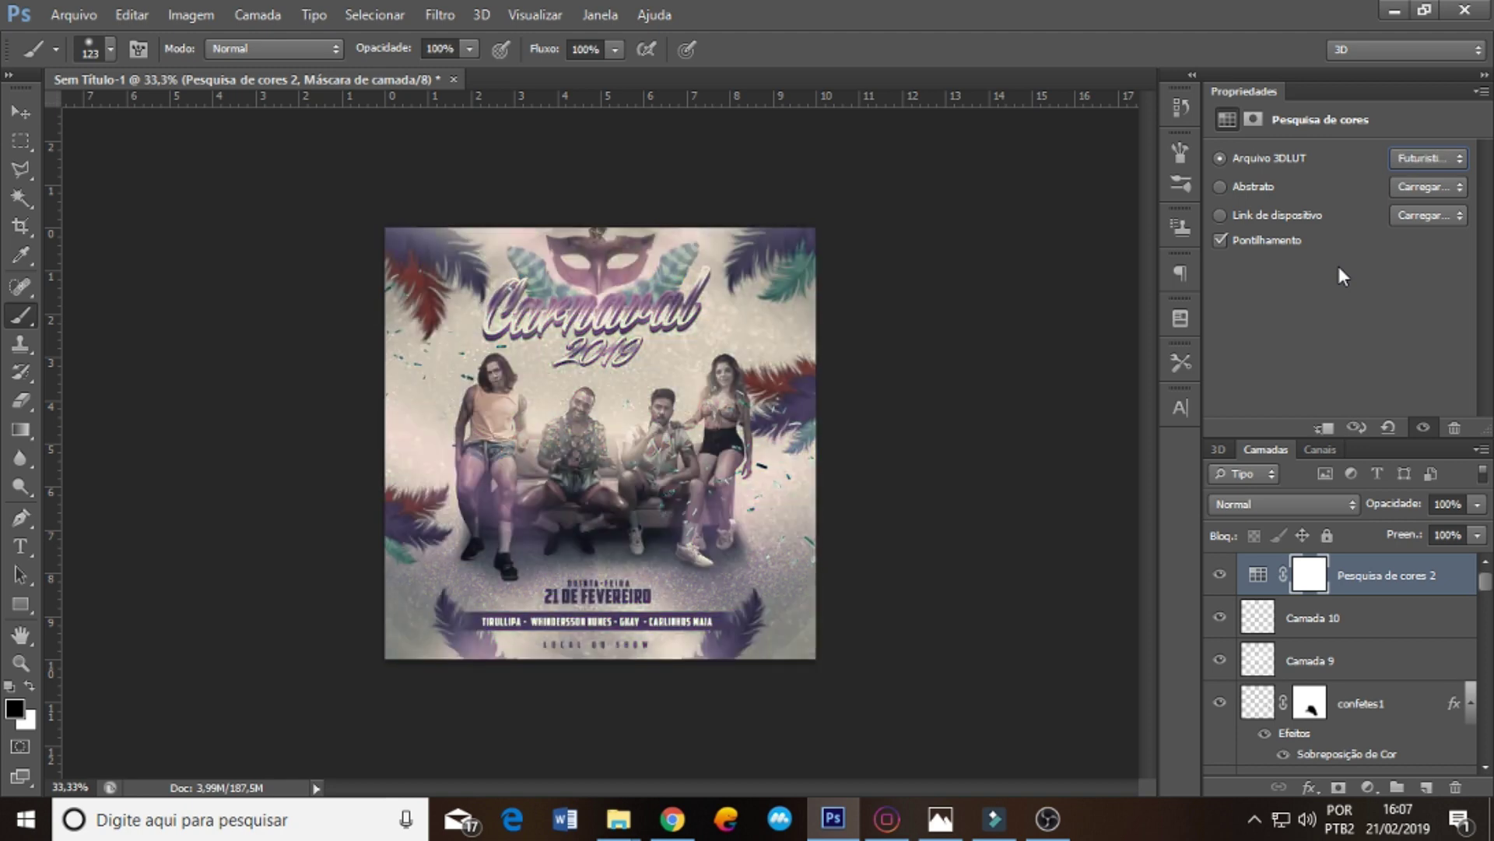
{"action": "key", "text": "Down"}
{"action": "key", "text": "Down"}
{"action": "key", "text": "Down"}
{"action": "key", "text": "Down"}
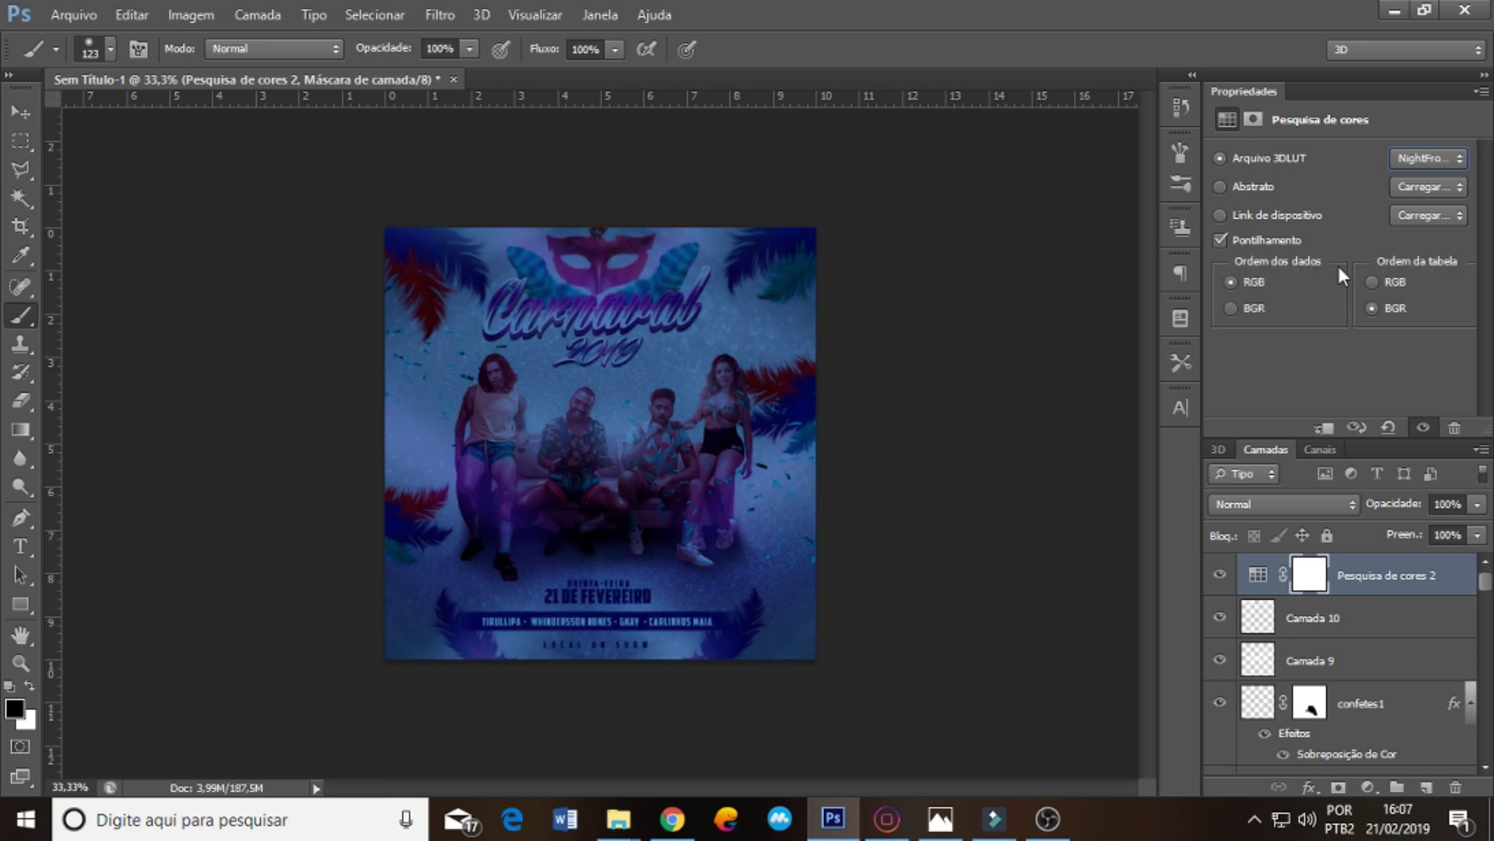
{"action": "key", "text": "Down"}
{"action": "key", "text": "Down"}
{"action": "key", "text": "Up"}
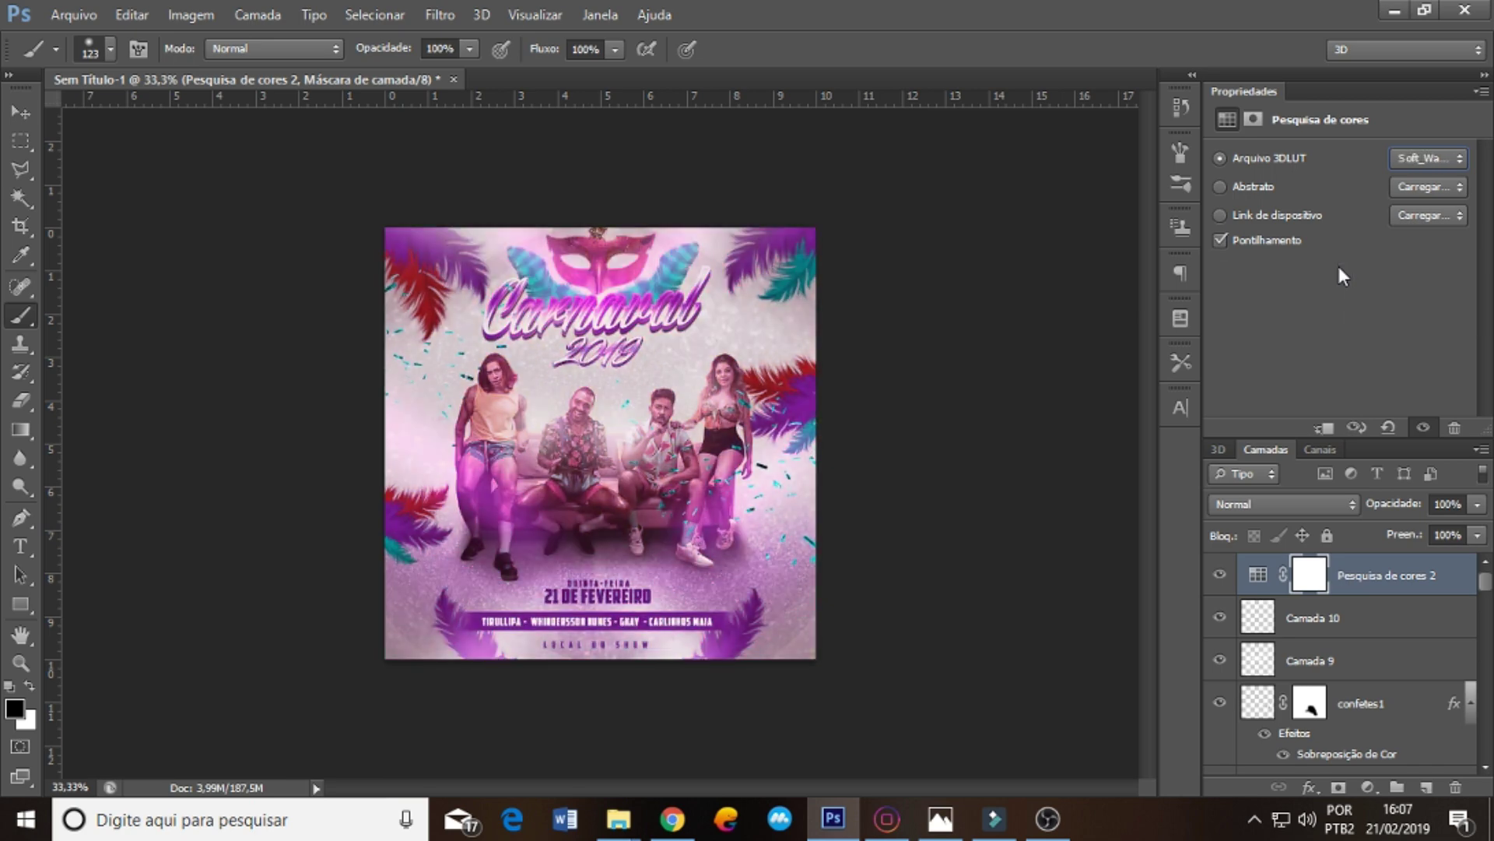
{"action": "key", "text": "Down"}
{"action": "key", "text": "Down"}
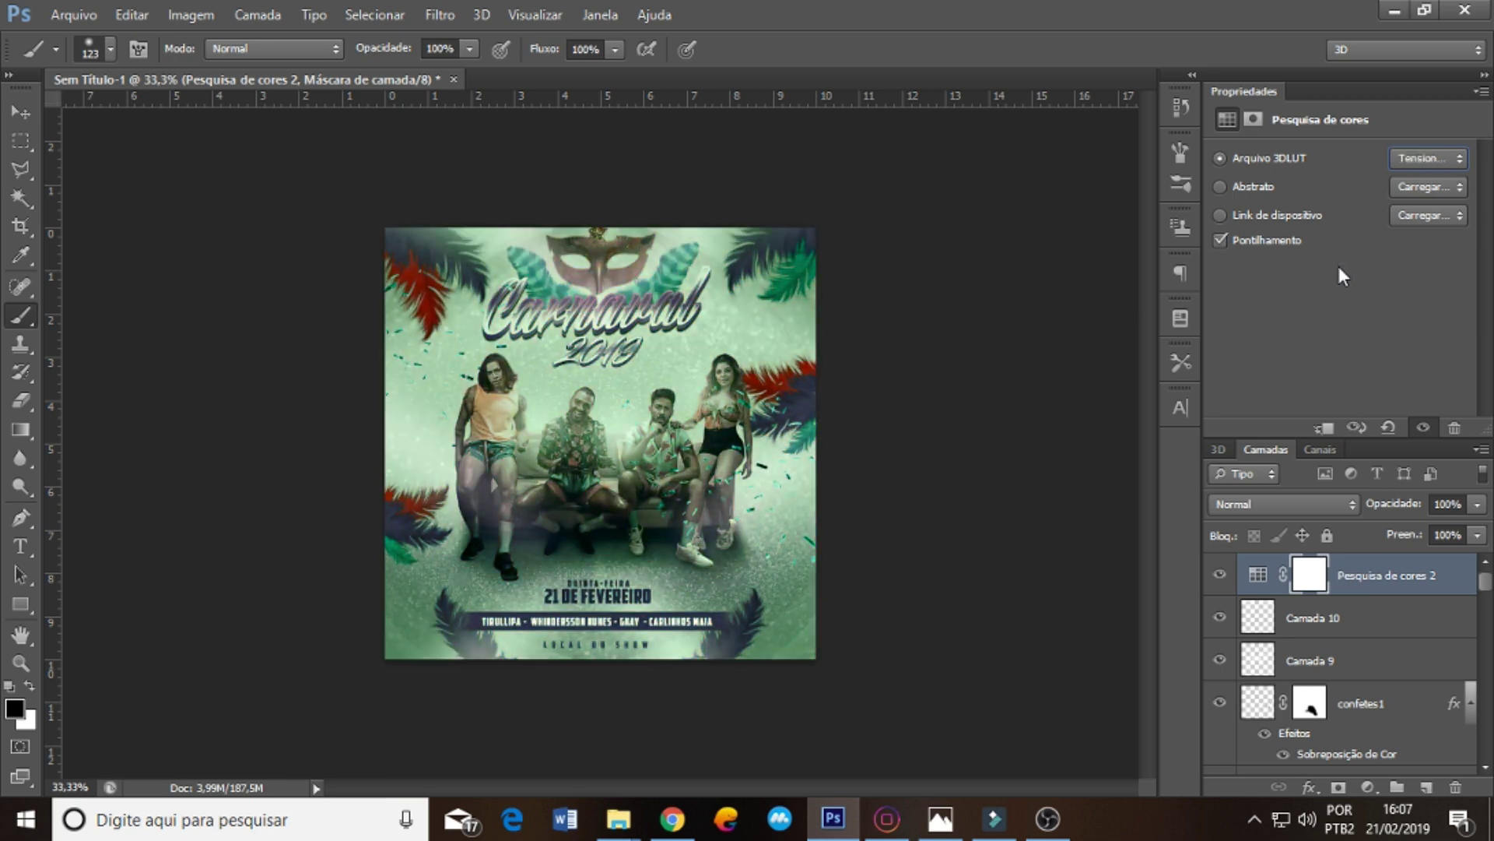
{"action": "key", "text": "Down"}
{"action": "key", "text": "Down"}
{"action": "key", "text": "Down"}
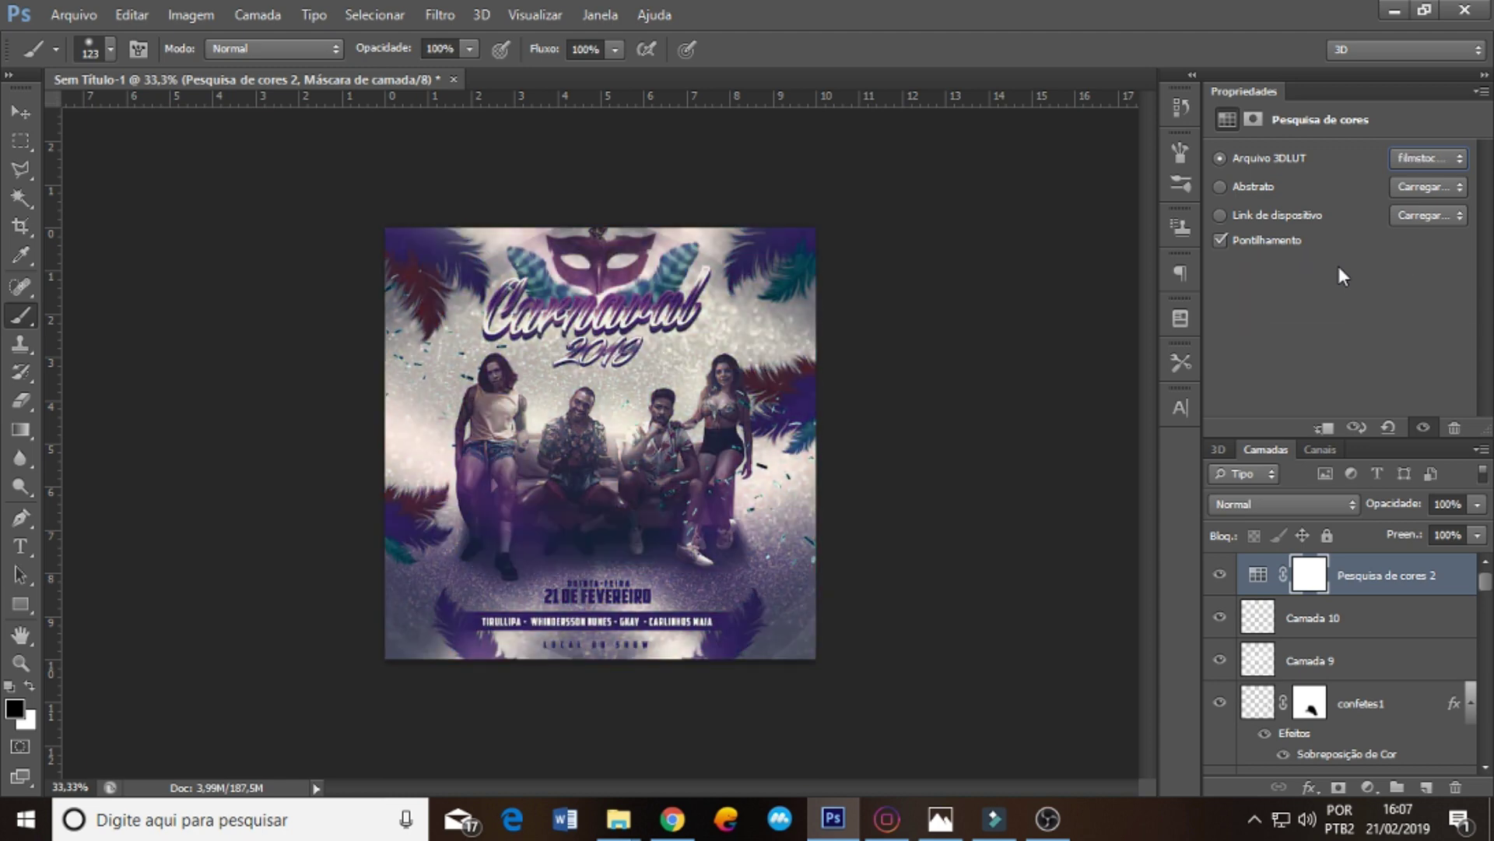
{"action": "key", "text": "Up"}
{"action": "key", "text": "Up"}
{"action": "key", "text": "Up"}
{"action": "key", "text": "Up"}
{"action": "key", "text": "Up"}
{"action": "key", "text": "Up"}
{"action": "key", "text": "Down"}
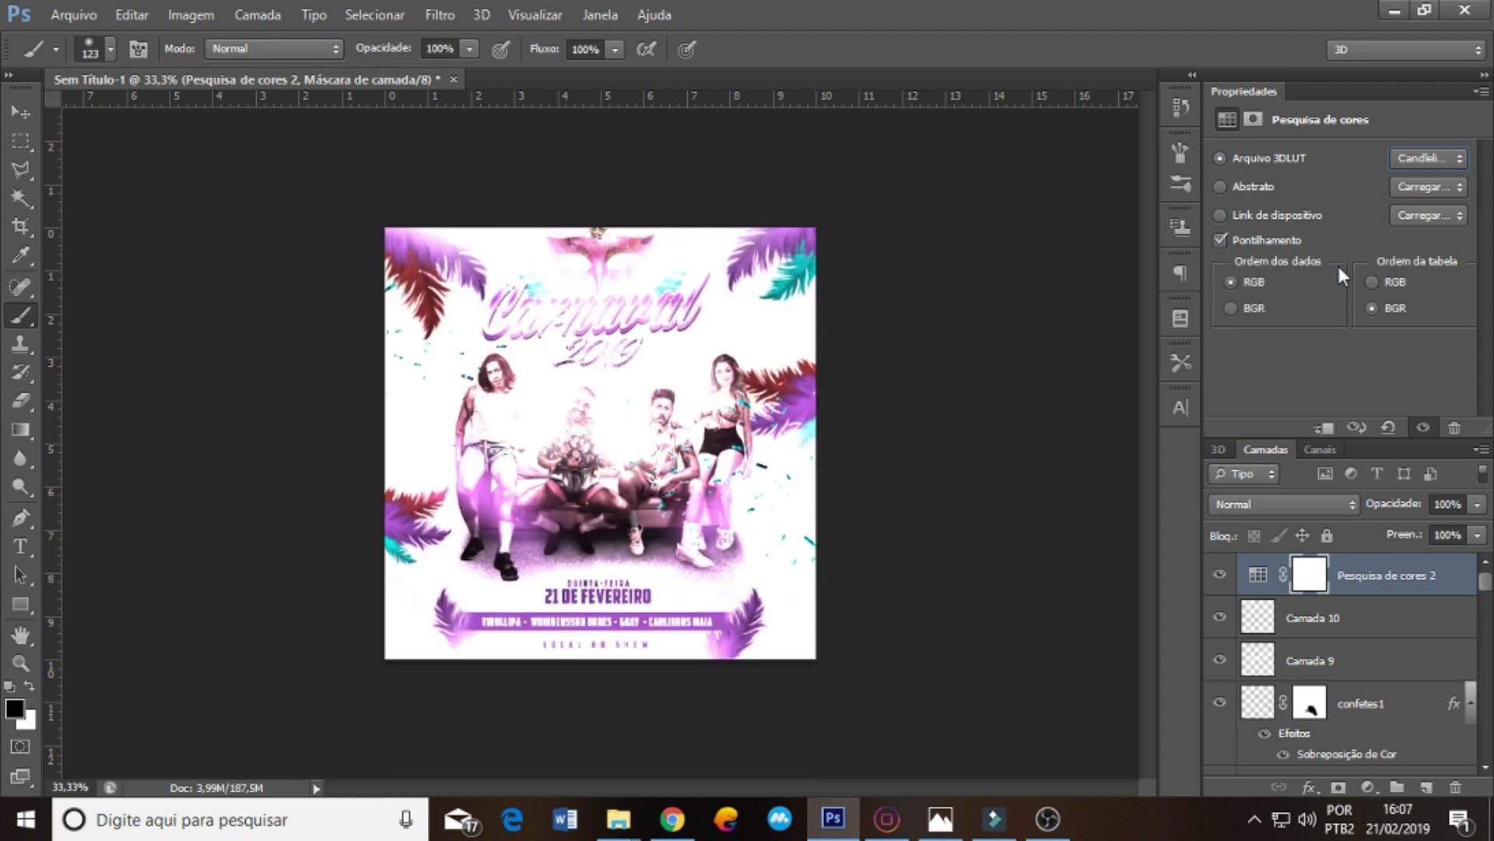
{"action": "key", "text": "Down"}
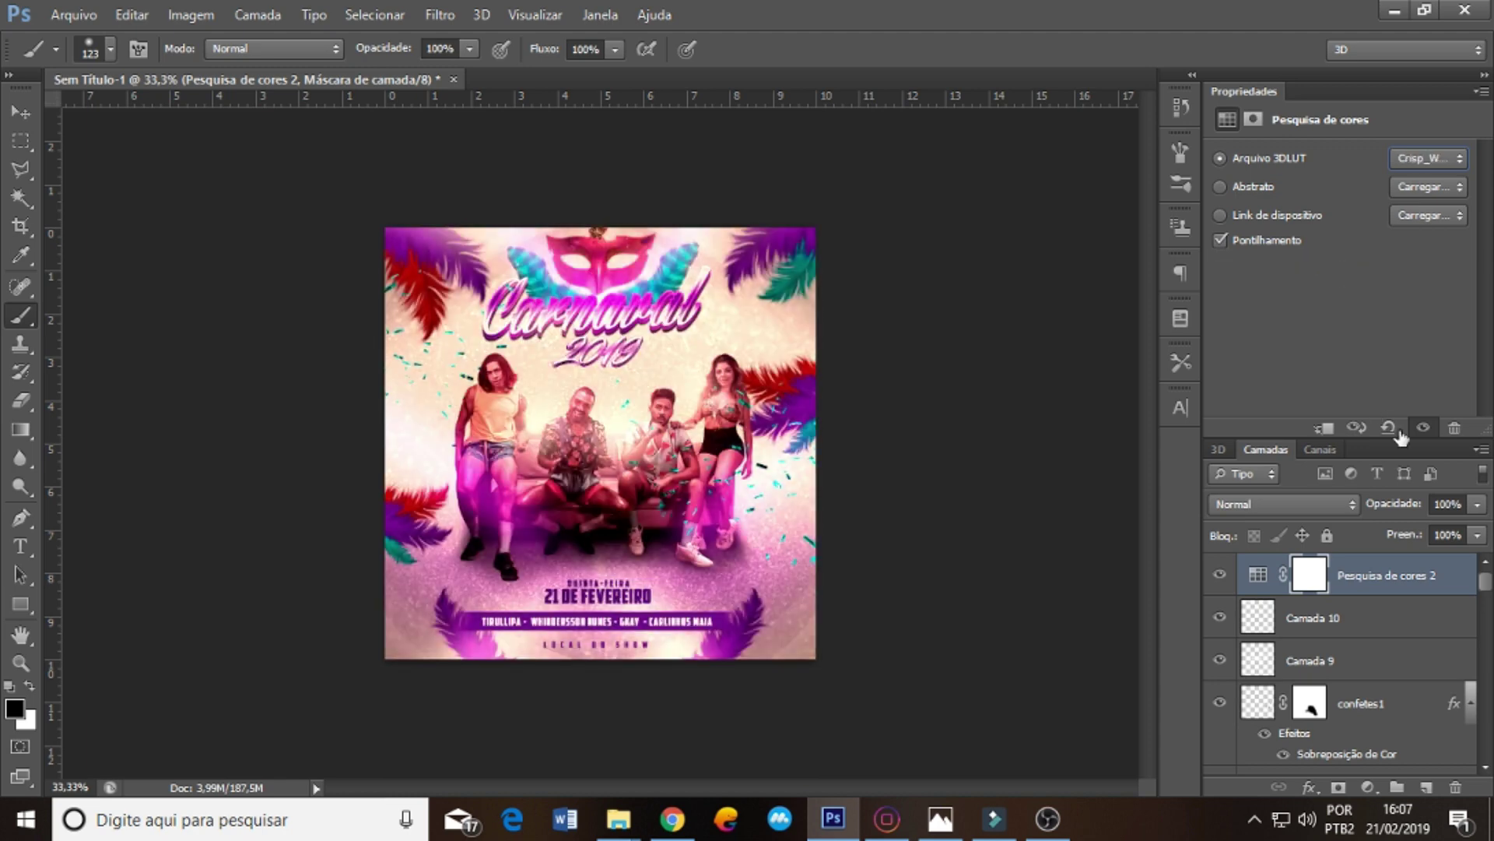
- Lower the color lookup layer's fill to 23%
{"action": "left_click", "coordinate": [1477, 536]}
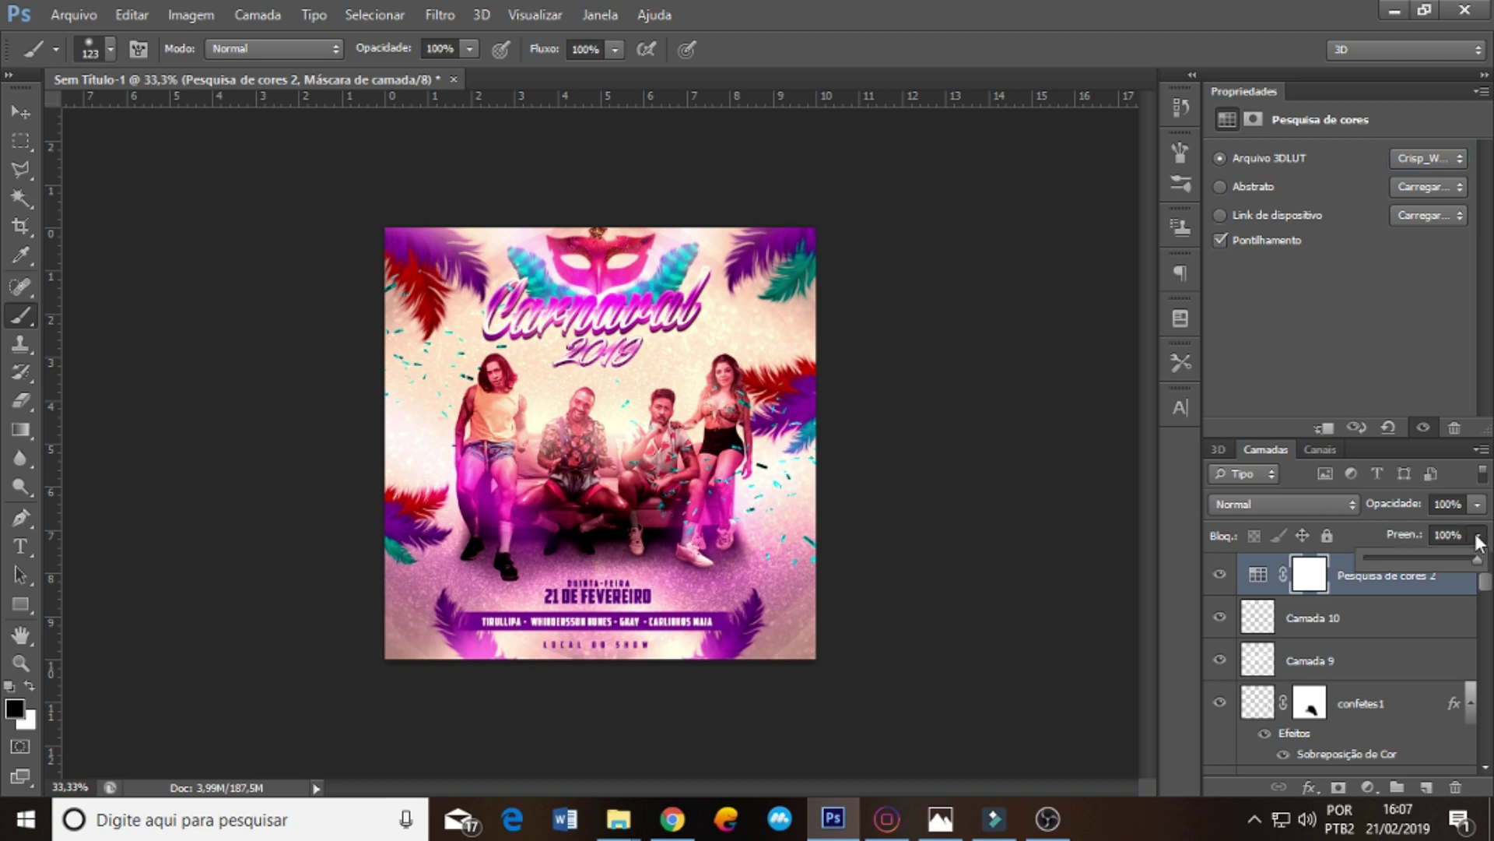
{"action": "left_click", "coordinate": [1393, 559]}
{"action": "left_click", "coordinate": [1218, 576]}
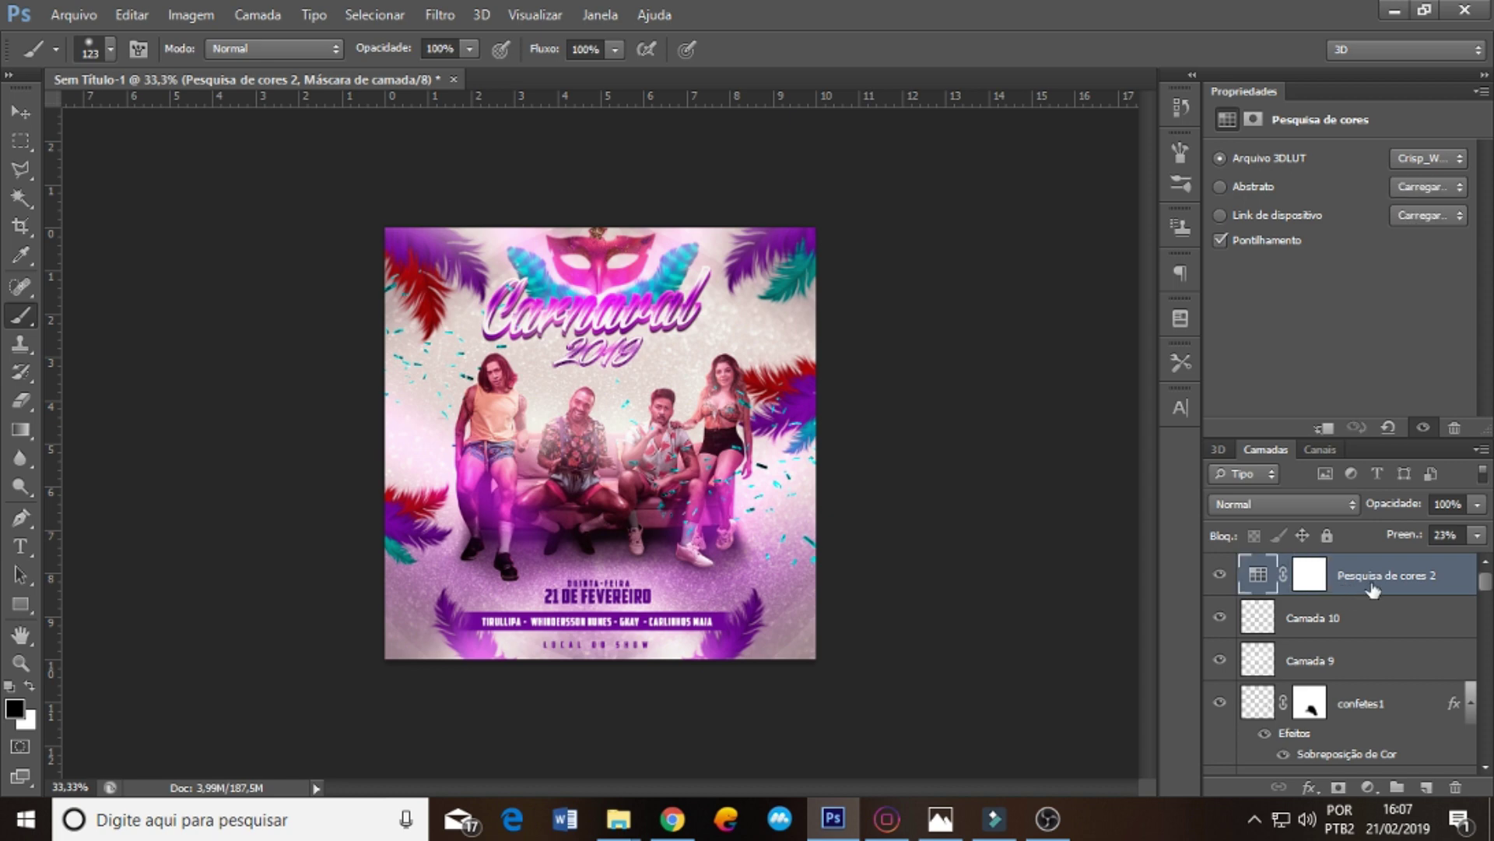
{"action": "left_click", "coordinate": [1401, 583]}
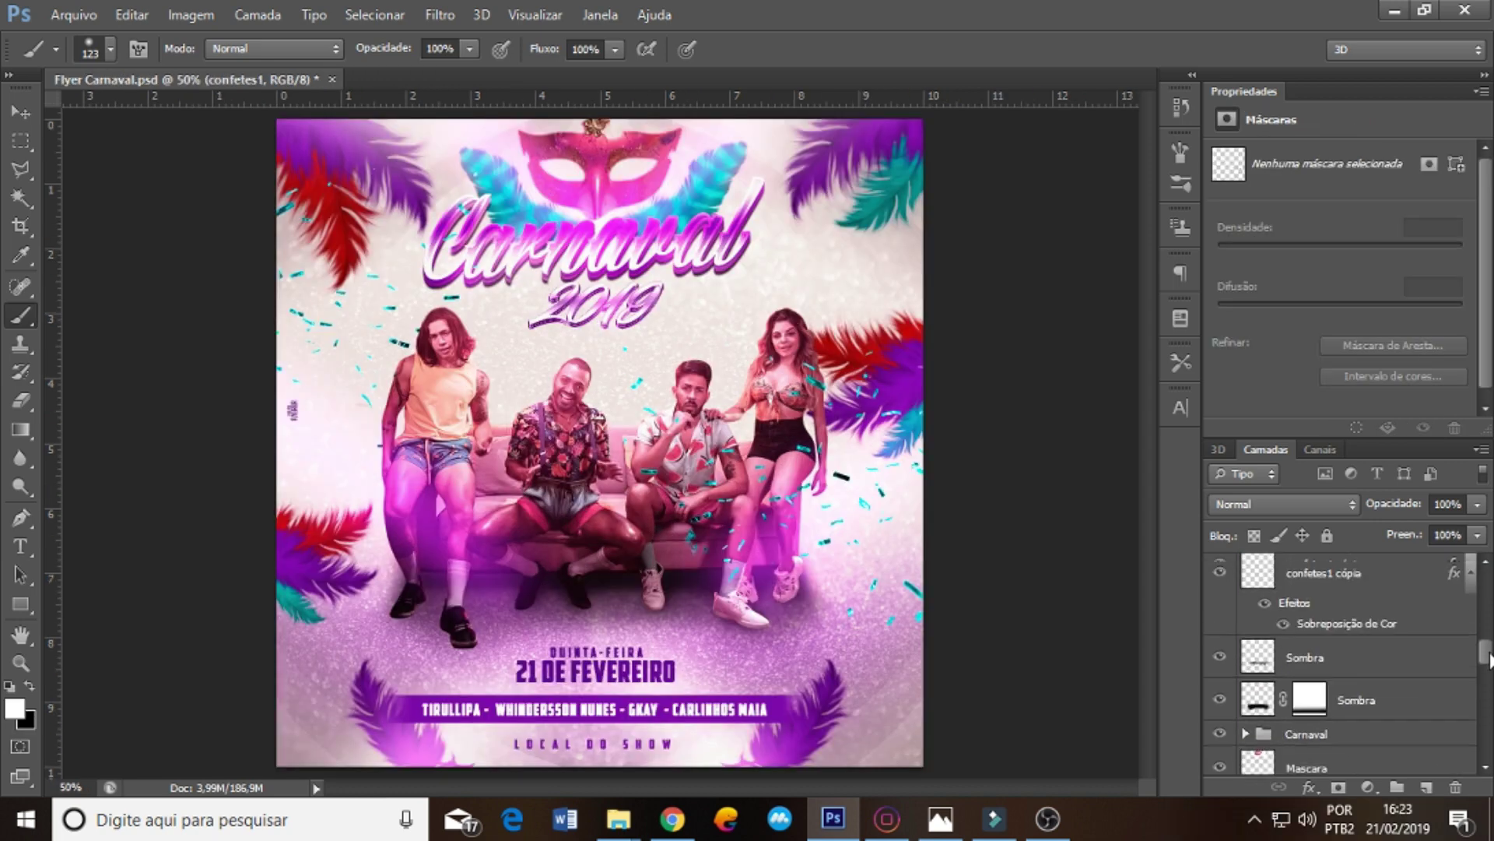
- Combine the Carnaval, Pena Carnaval and Penas groups into one Carnaval smart object
{"action": "mouse_move", "coordinate": [1488, 644]}
{"action": "left_mouse_down"}
{"action": "mouse_move", "coordinate": [1461, 655]}
{"action": "mouse_move", "coordinate": [1490, 699]}
{"action": "left_mouse_up"}
{"action": "left_click", "coordinate": [1380, 635]}
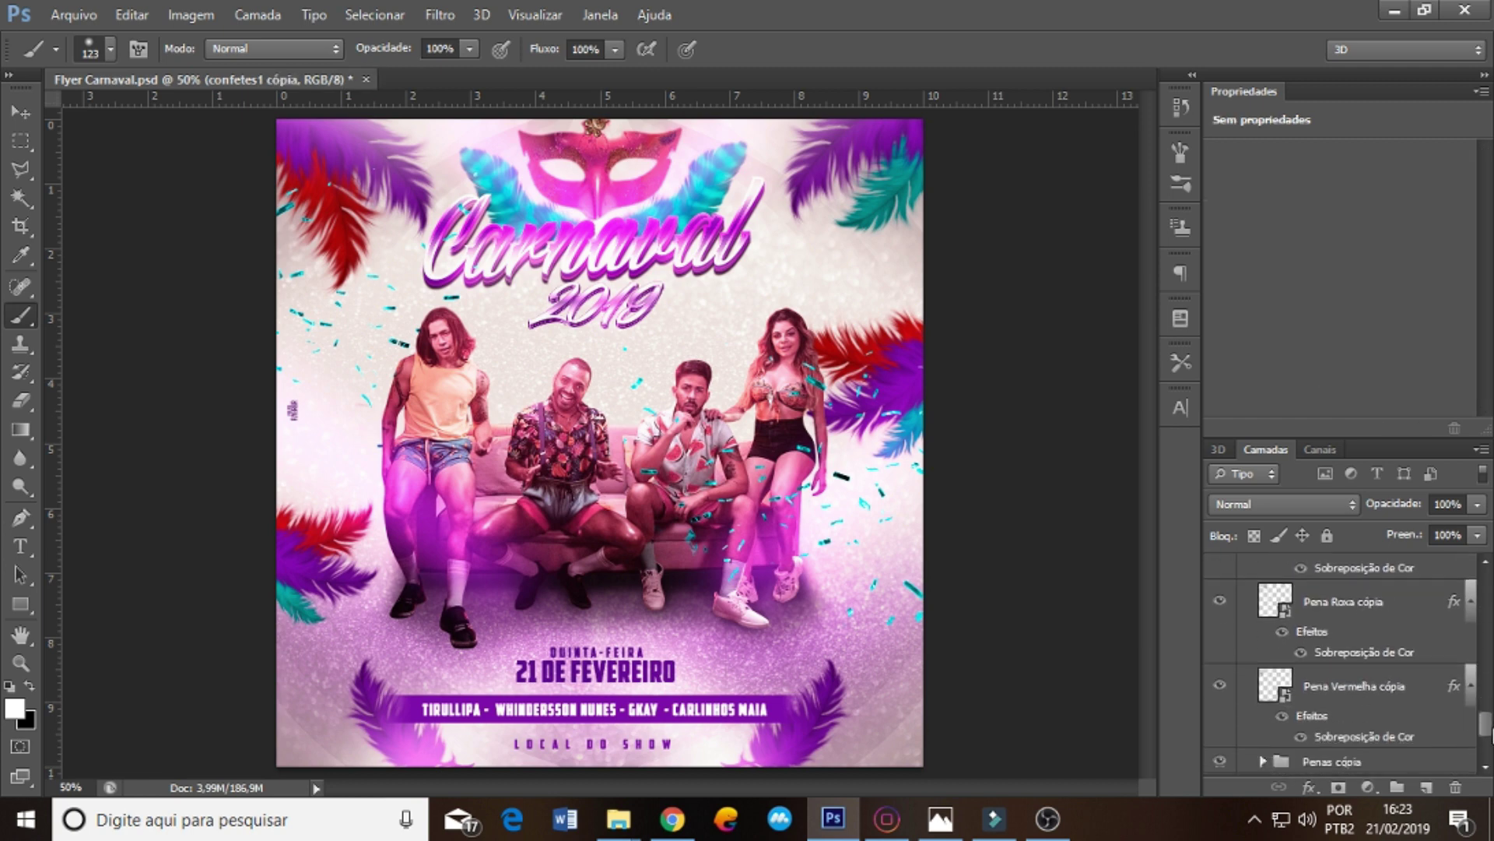
{"action": "scroll", "coordinate": [1332, 660], "scroll_direction": "up", "scroll_amount": 5}
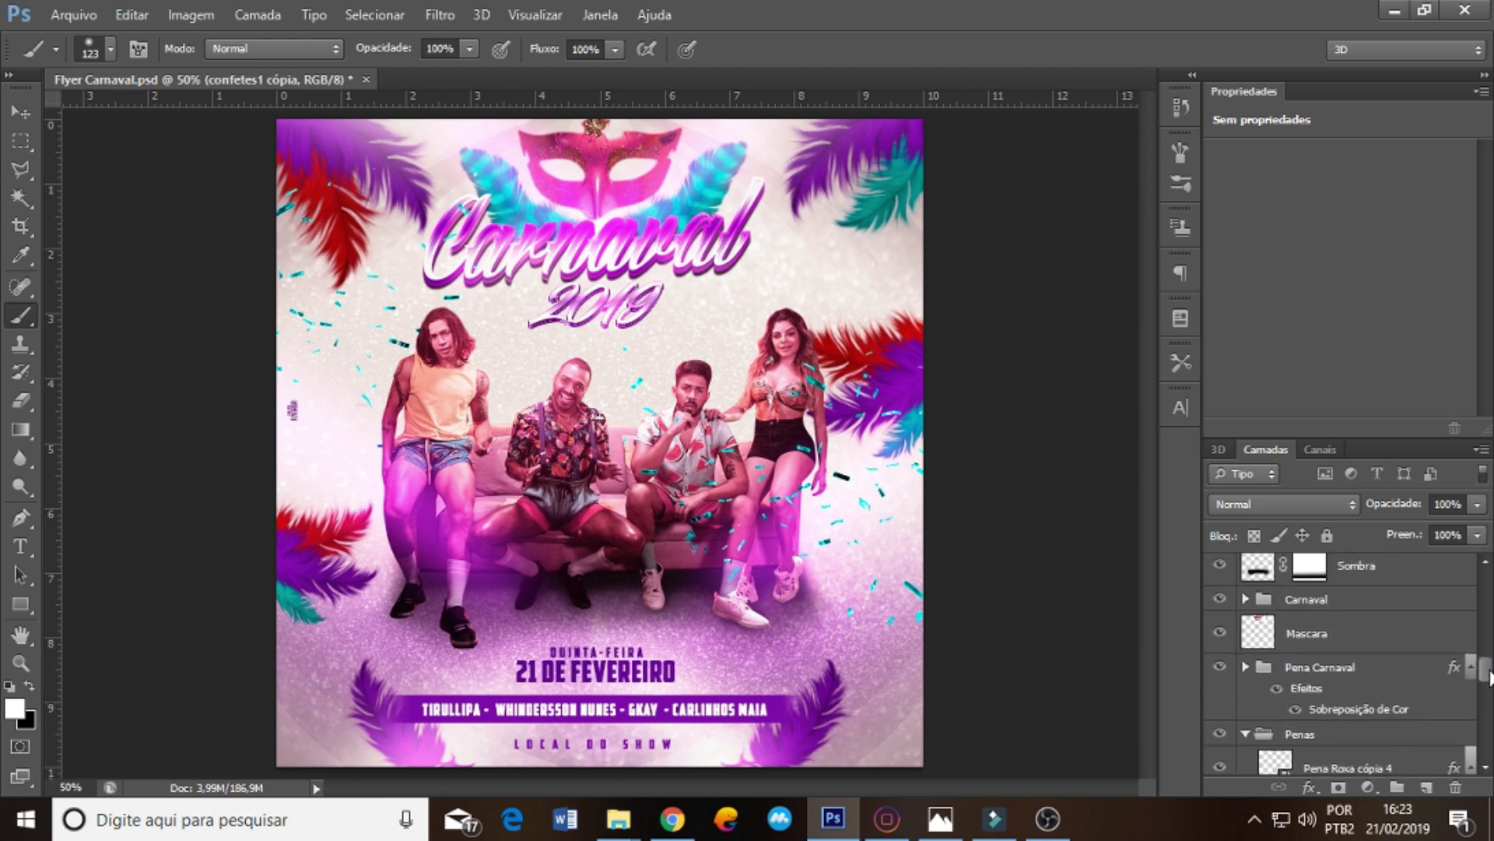
{"action": "left_click", "coordinate": [1220, 651]}
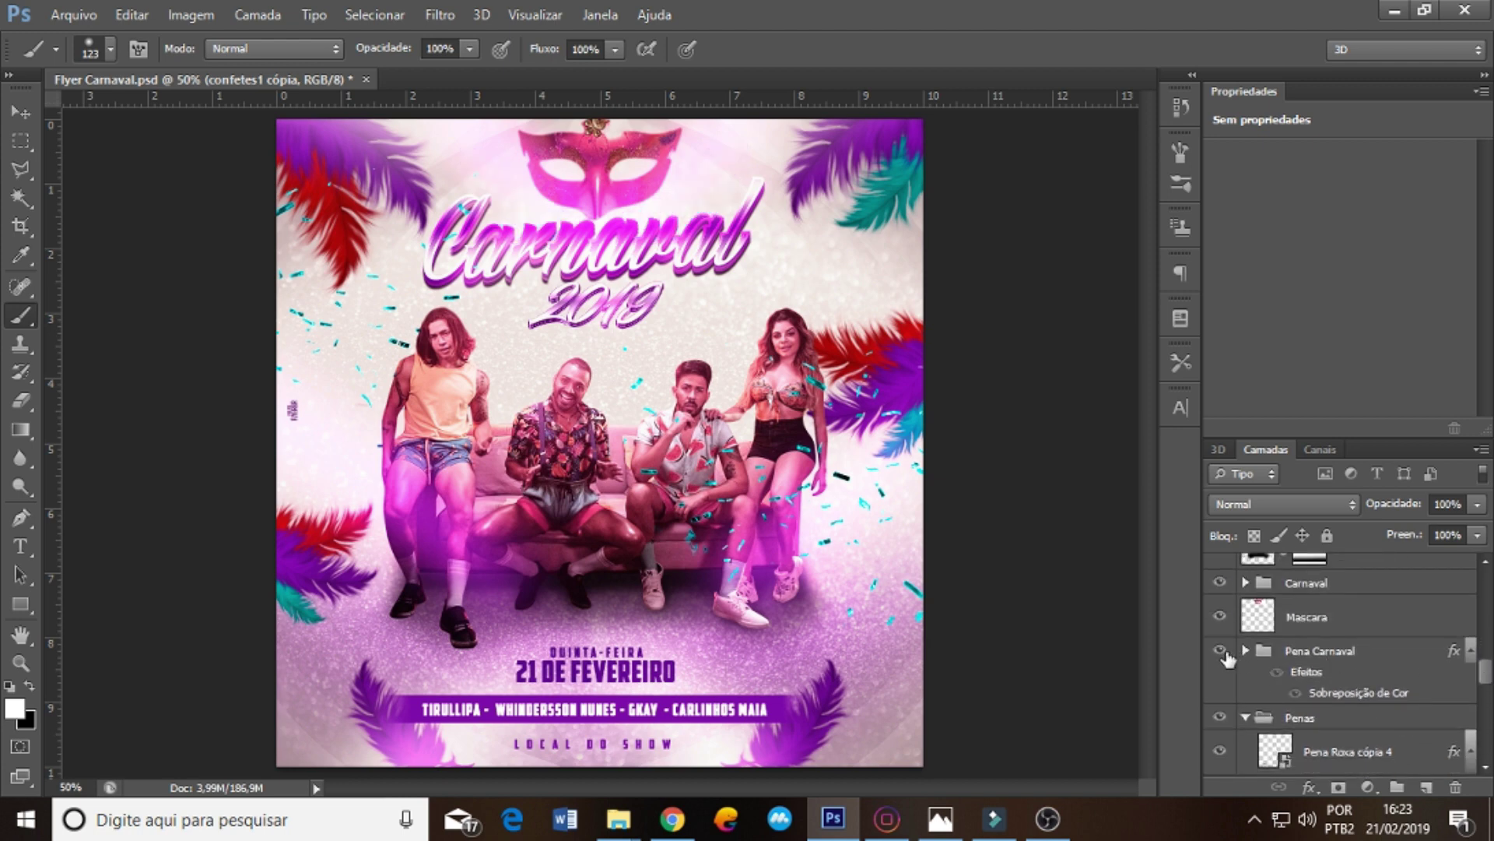
{"action": "left_click", "coordinate": [1245, 650]}
{"action": "left_click", "coordinate": [1245, 650]}
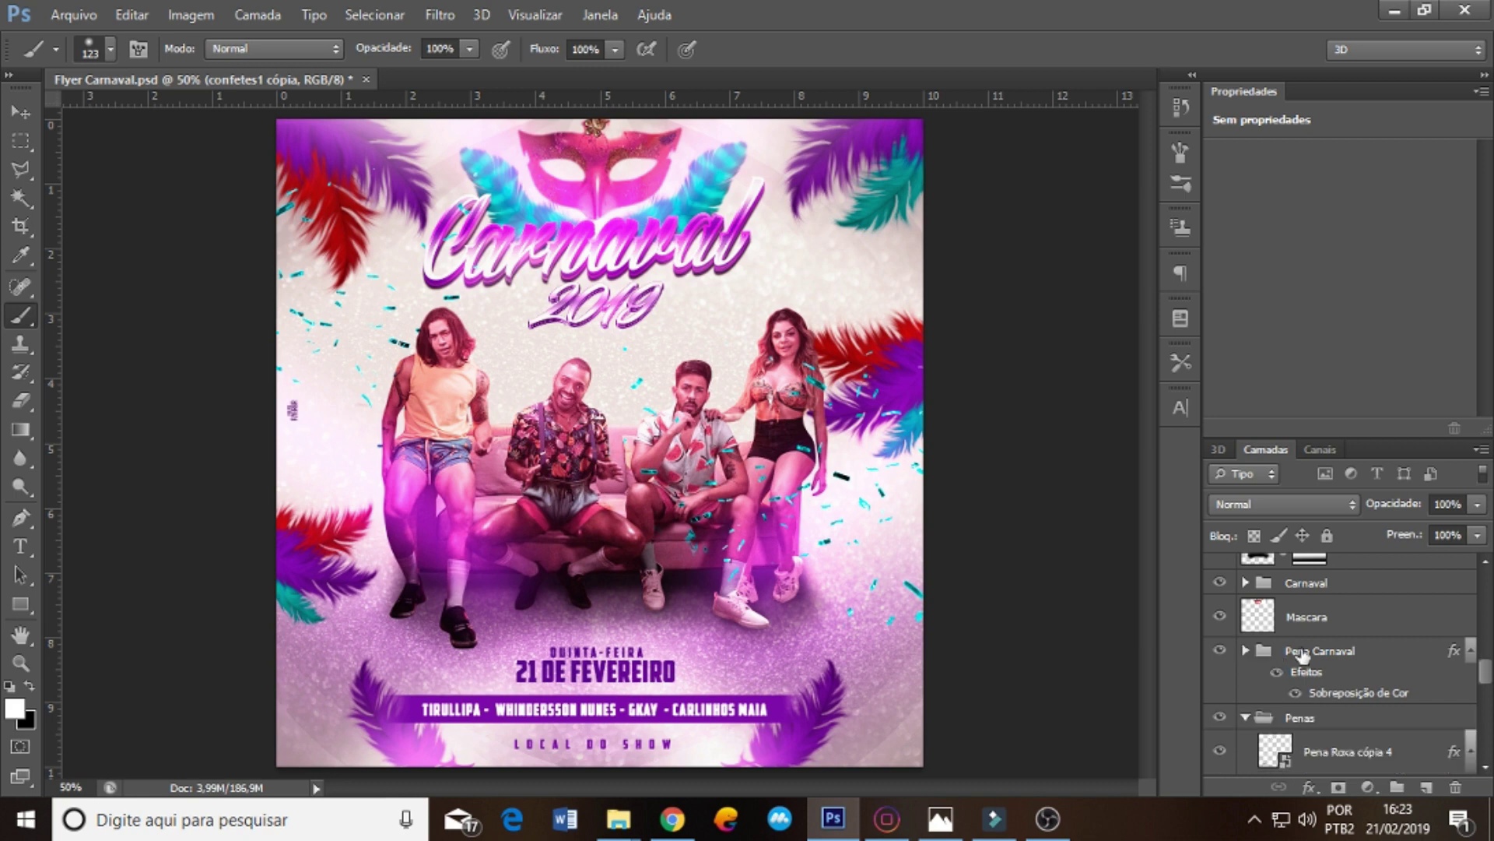
{"action": "left_click", "coordinate": [1315, 651]}
{"action": "left_click", "coordinate": [1312, 718], "text": "ctrl"}
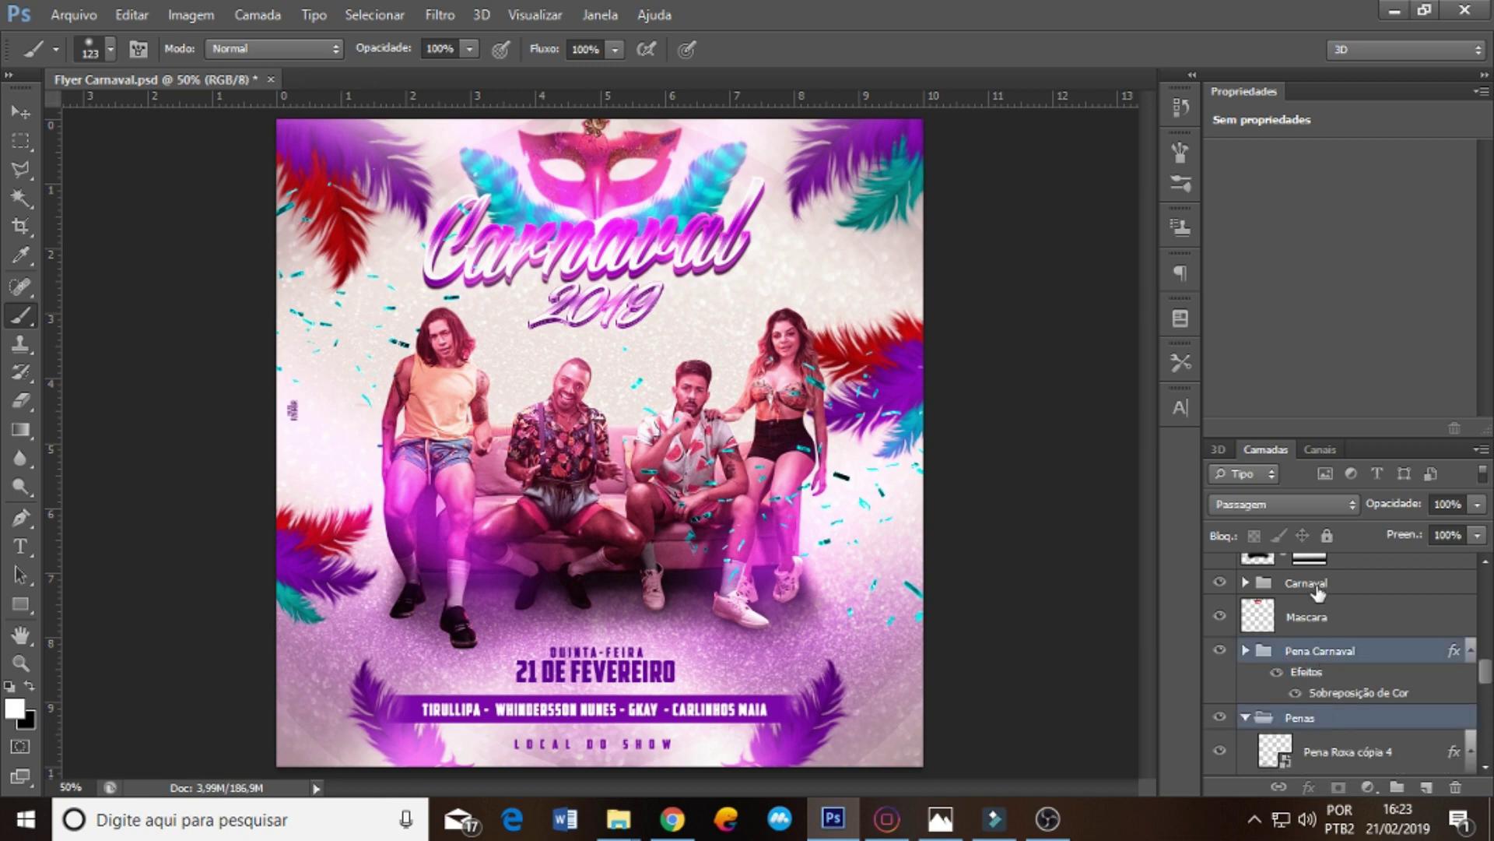
{"action": "left_click", "coordinate": [1321, 586], "text": "ctrl"}
{"action": "right_click", "coordinate": [1325, 591]}
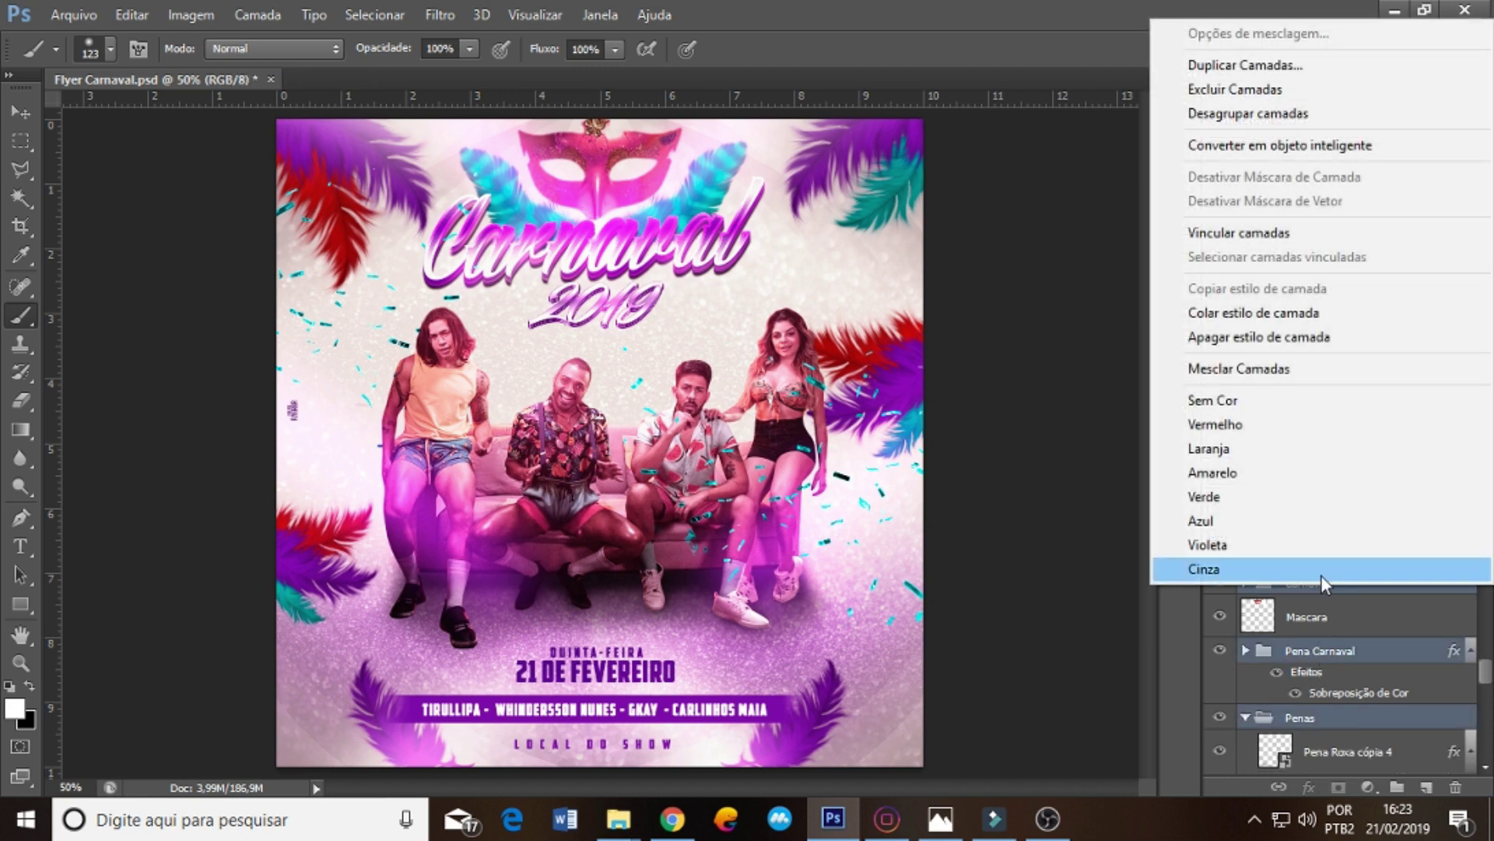
{"action": "left_click", "coordinate": [1318, 148]}
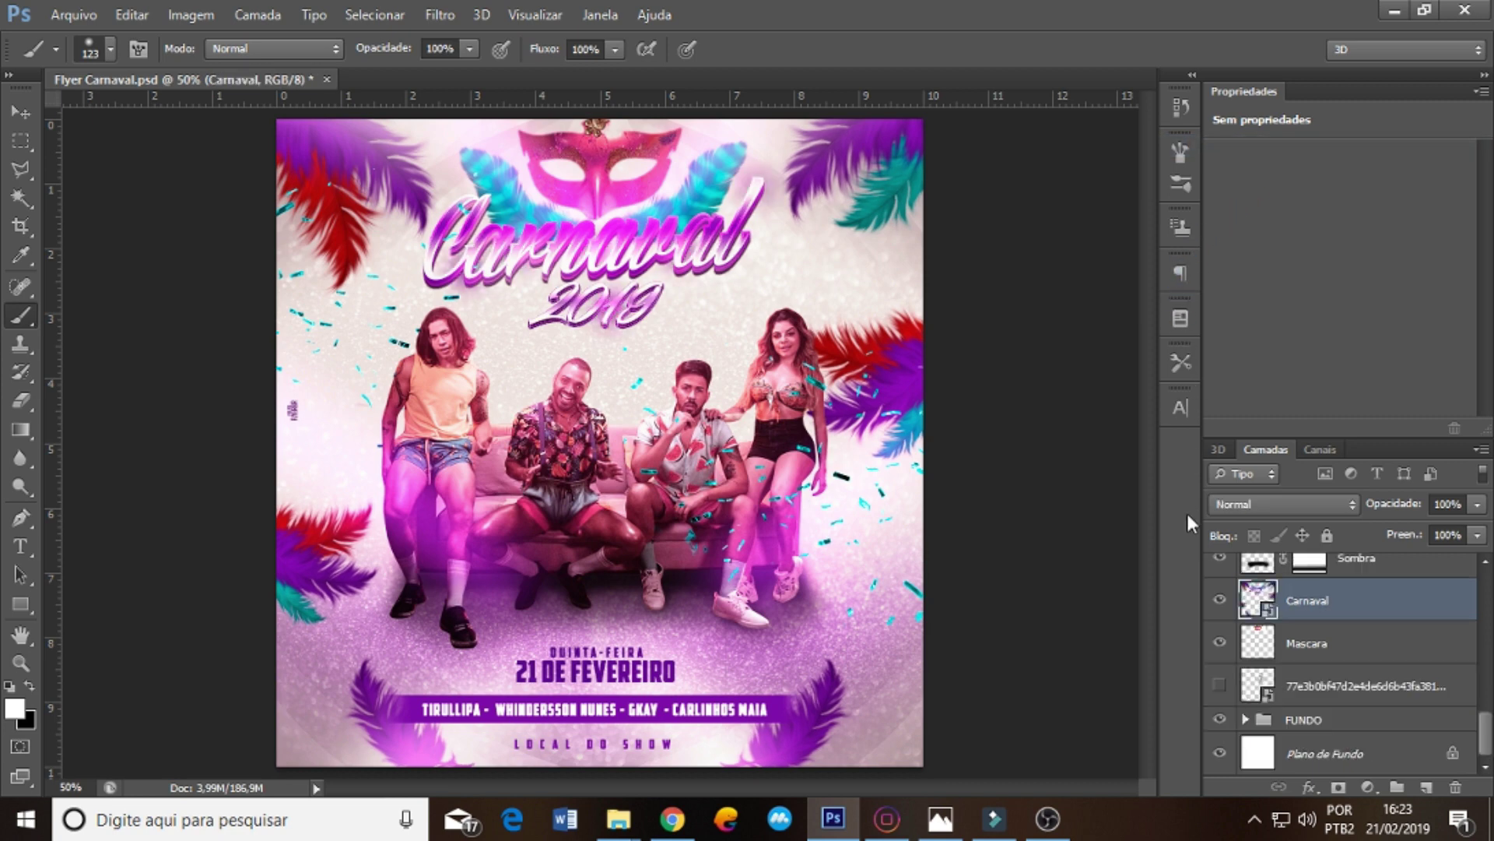
- Delete the hidden stray image layer beneath Mascara
{"action": "left_click", "coordinate": [1220, 601]}
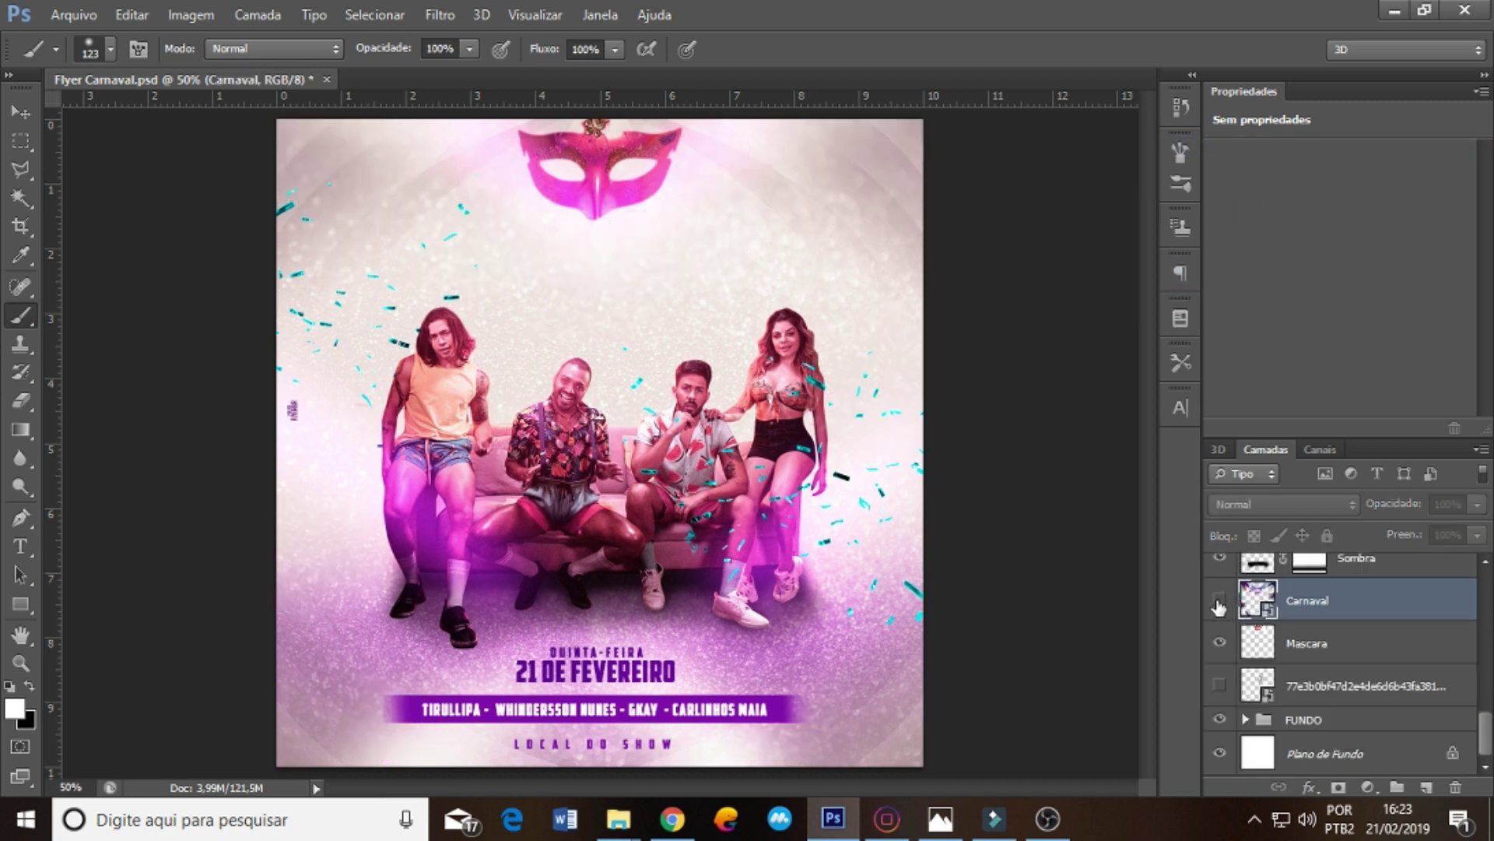
{"action": "left_click", "coordinate": [1305, 651]}
{"action": "left_click", "coordinate": [1222, 686]}
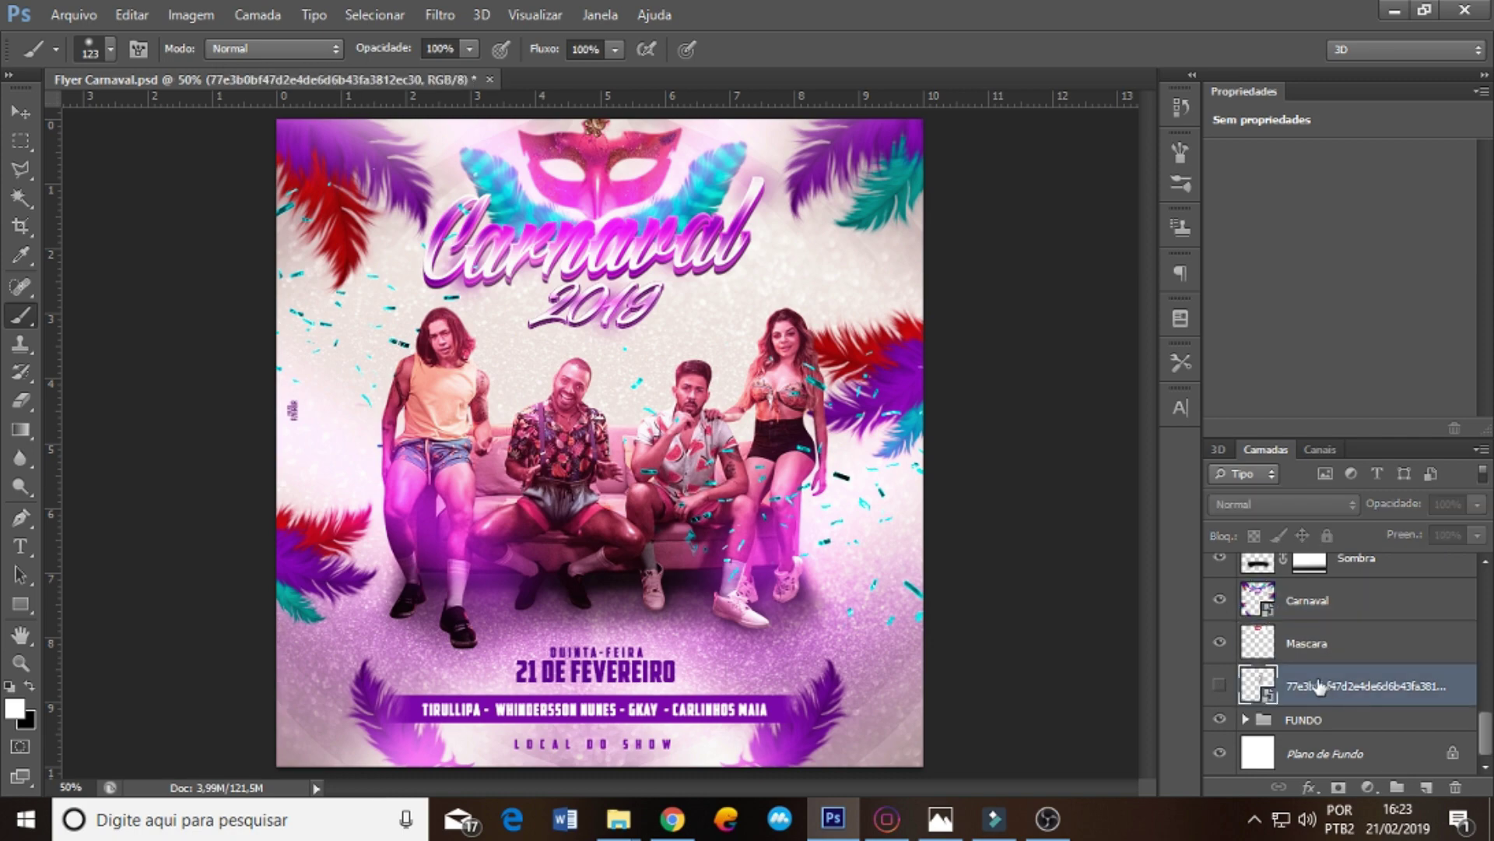
{"action": "key", "text": "Delete"}
- Convert the FUNDO group into a single smart-object layer
{"action": "left_click", "coordinate": [1220, 720]}
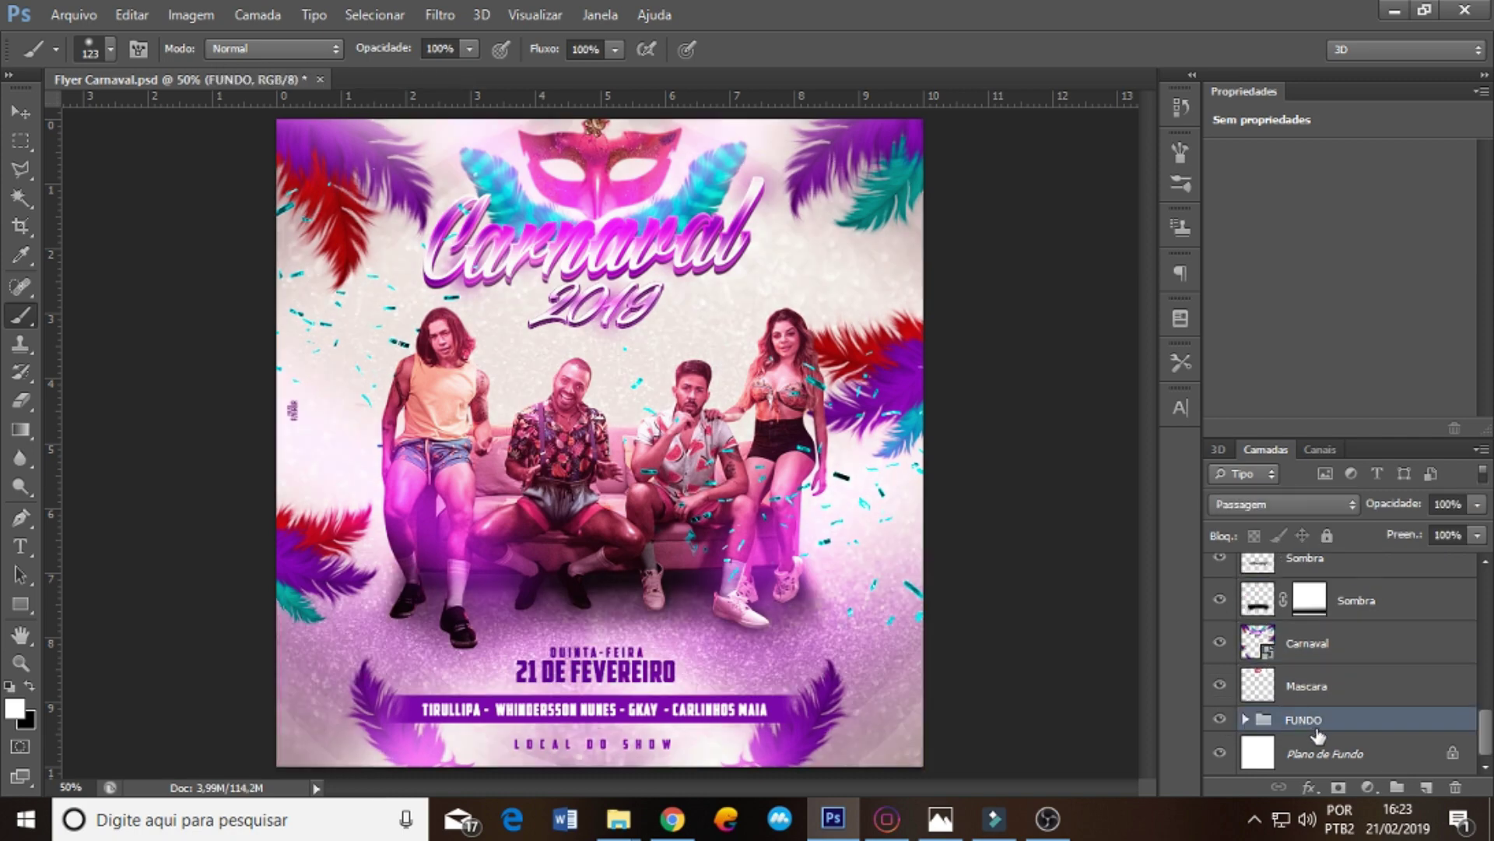
{"action": "right_click", "coordinate": [1321, 720]}
{"action": "left_click", "coordinate": [1349, 288]}
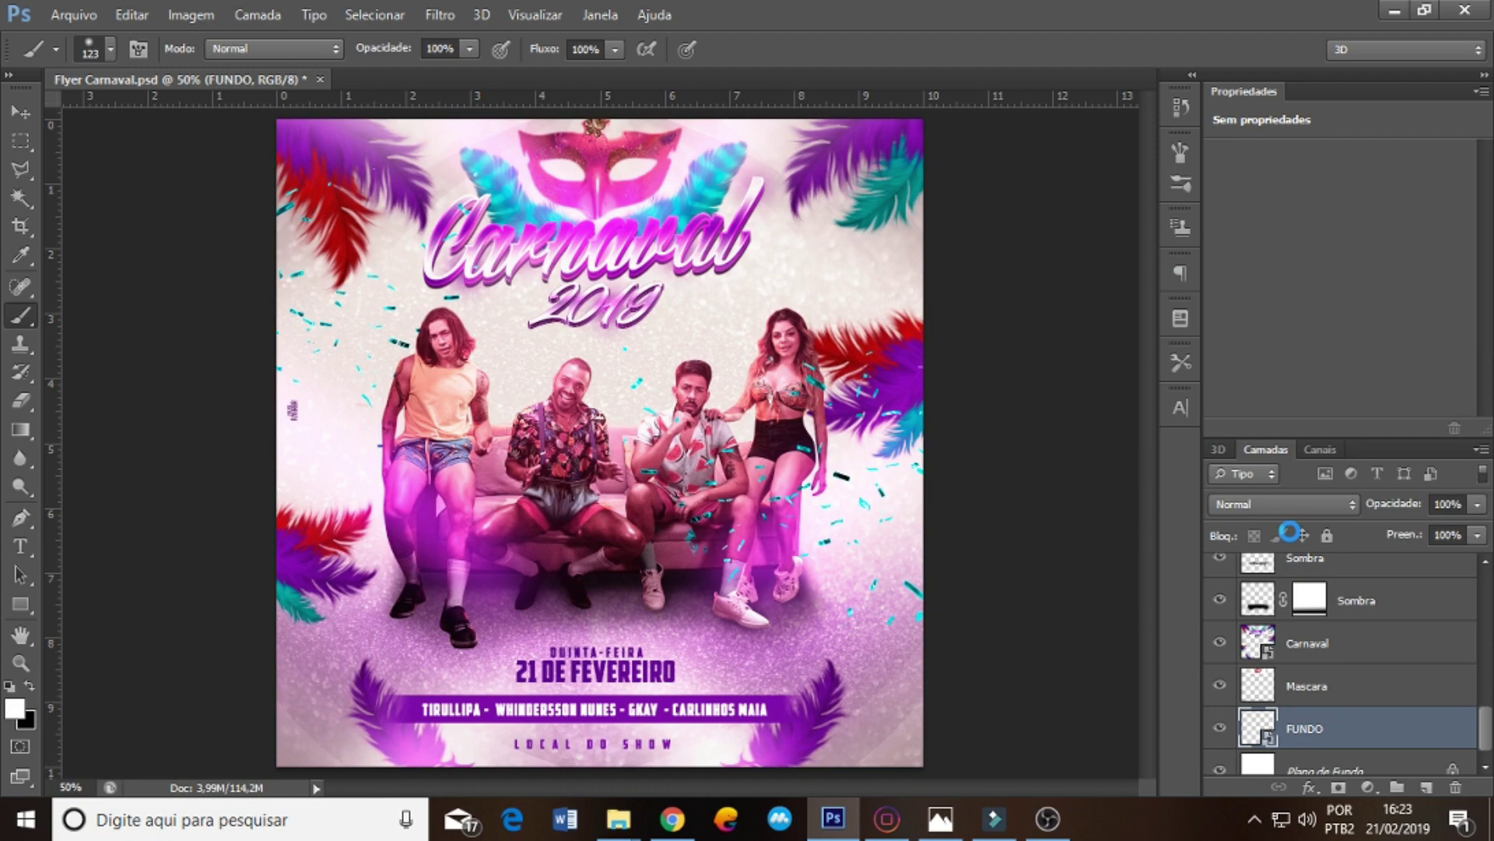
{"action": "left_click", "coordinate": [1321, 689]}
{"action": "left_click", "coordinate": [1331, 650]}
{"action": "left_click", "coordinate": [1374, 605]}
- Merge the two Sombra layers into one layer
{"action": "scroll", "coordinate": [1369, 631], "scroll_direction": "up", "scroll_amount": 1}
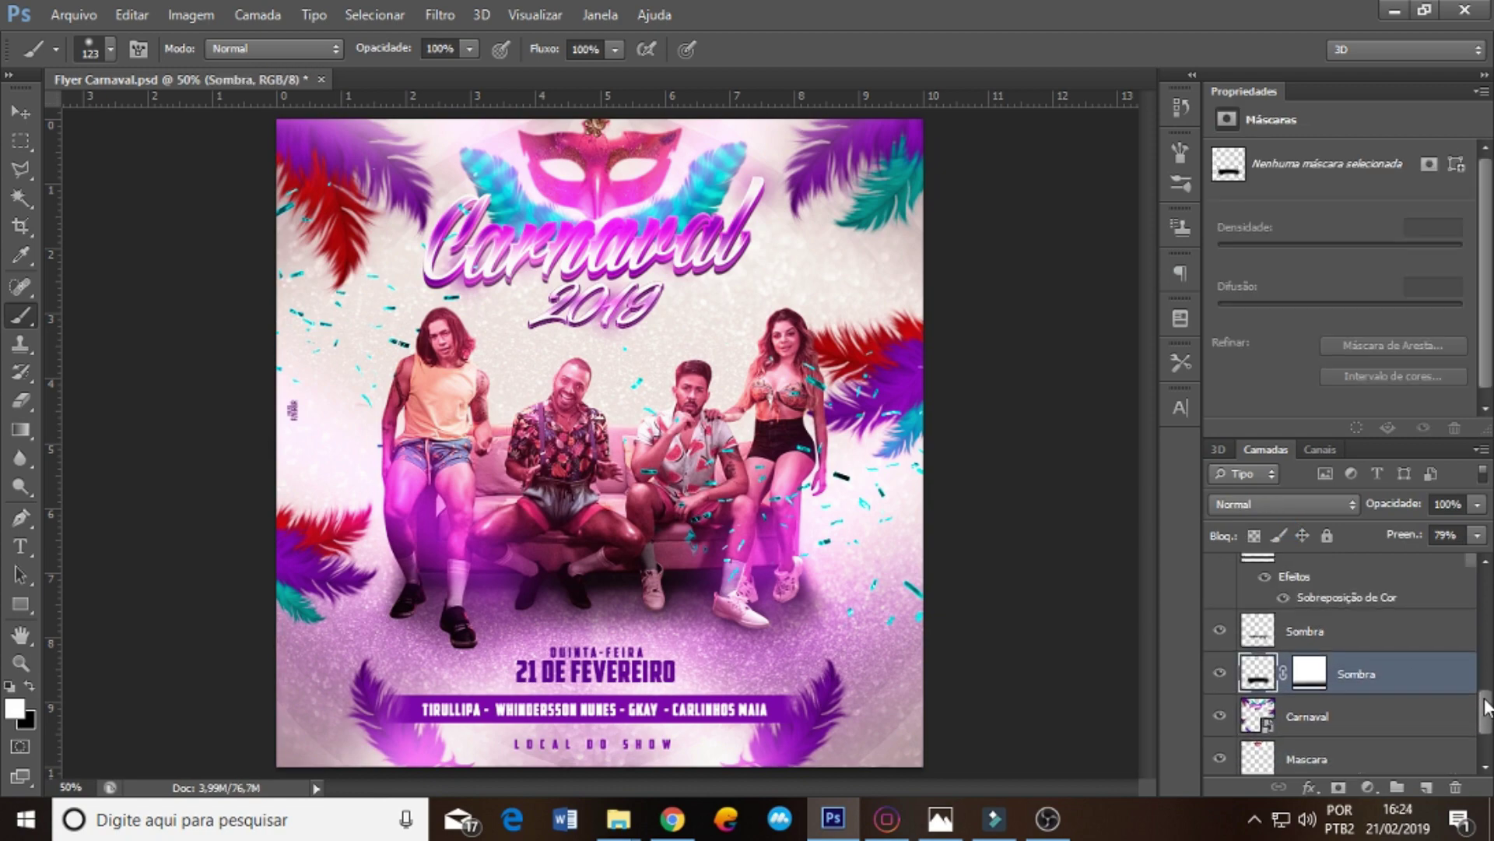
{"action": "scroll", "coordinate": [1370, 638], "scroll_direction": "up", "scroll_amount": 1}
{"action": "left_click", "coordinate": [1364, 662], "text": "shift"}
{"action": "right_click", "coordinate": [1364, 663]}
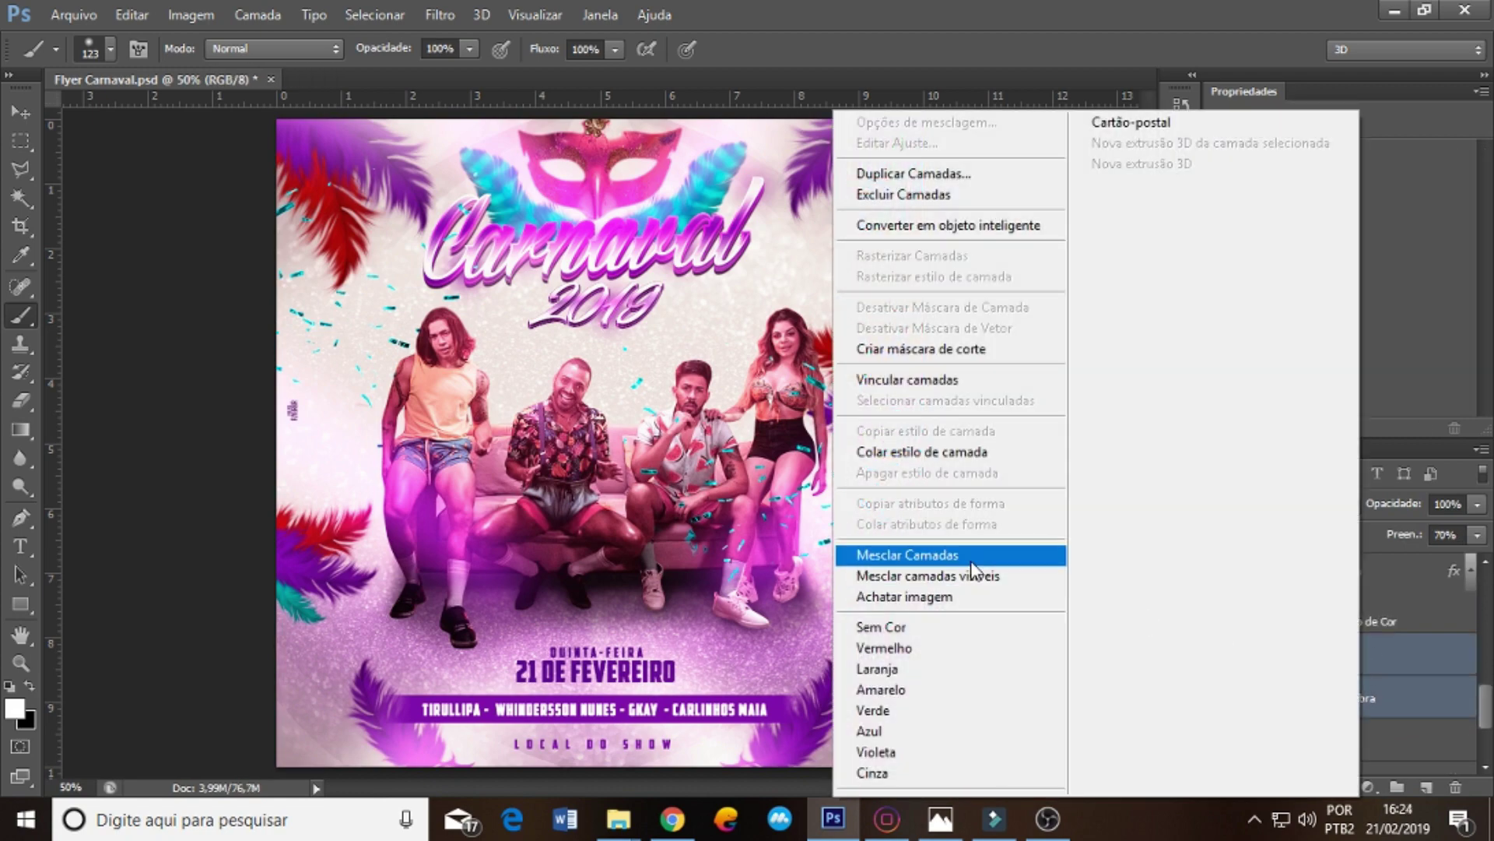
{"action": "left_click", "coordinate": [919, 554]}
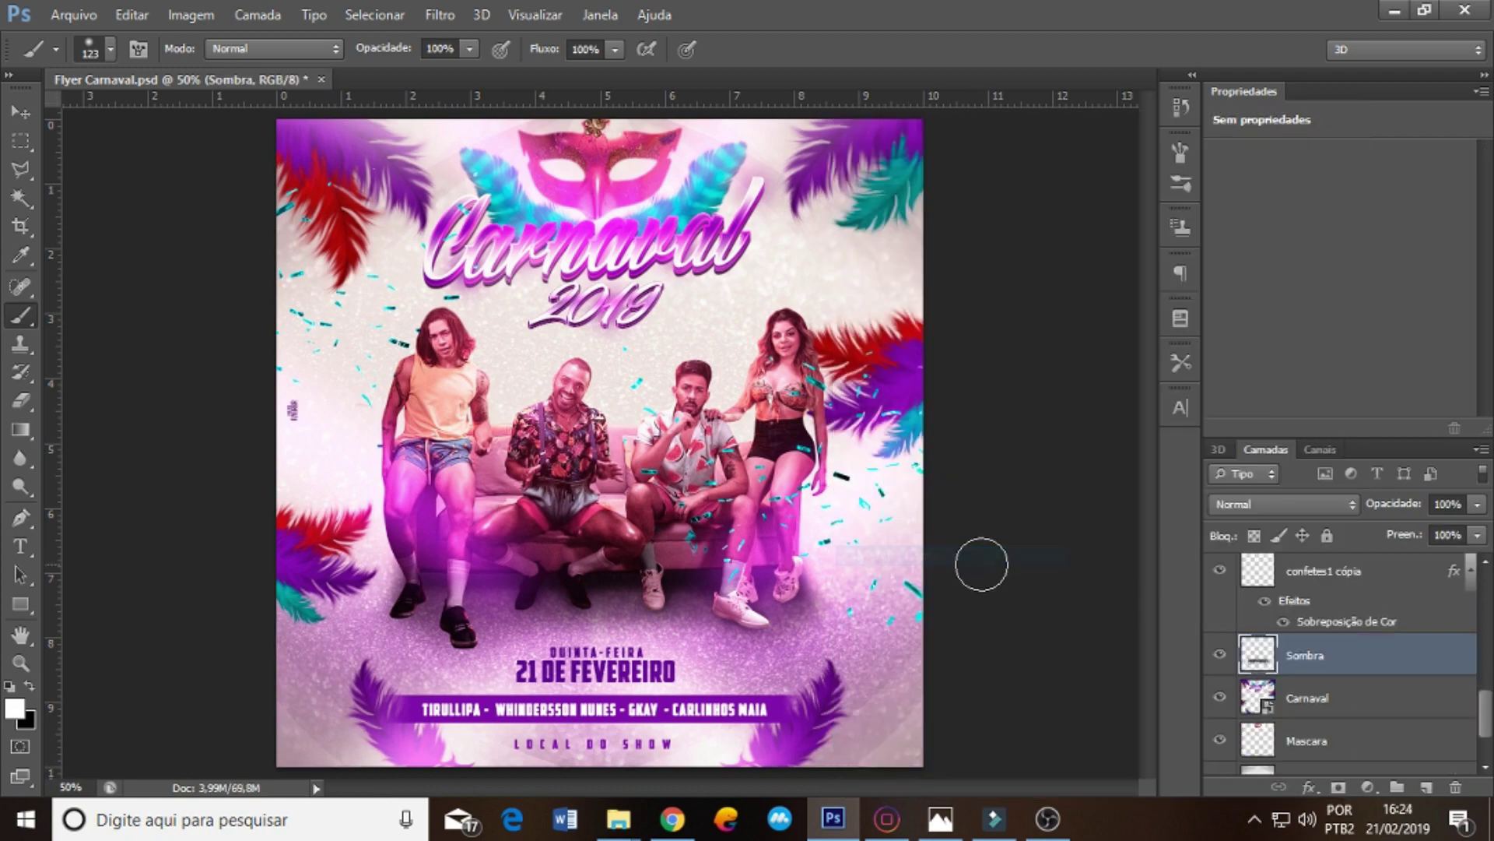
{"action": "left_click", "coordinate": [1220, 654]}
{"action": "left_click", "coordinate": [1220, 654]}
- Toggle Camada 1 and the Pesquisa de cores 1 color lookup to compare the flyer
{"action": "scroll", "coordinate": [1370, 669], "scroll_direction": "up", "scroll_amount": 1}
{"action": "scroll", "coordinate": [1370, 669], "scroll_direction": "up", "scroll_amount": 2}
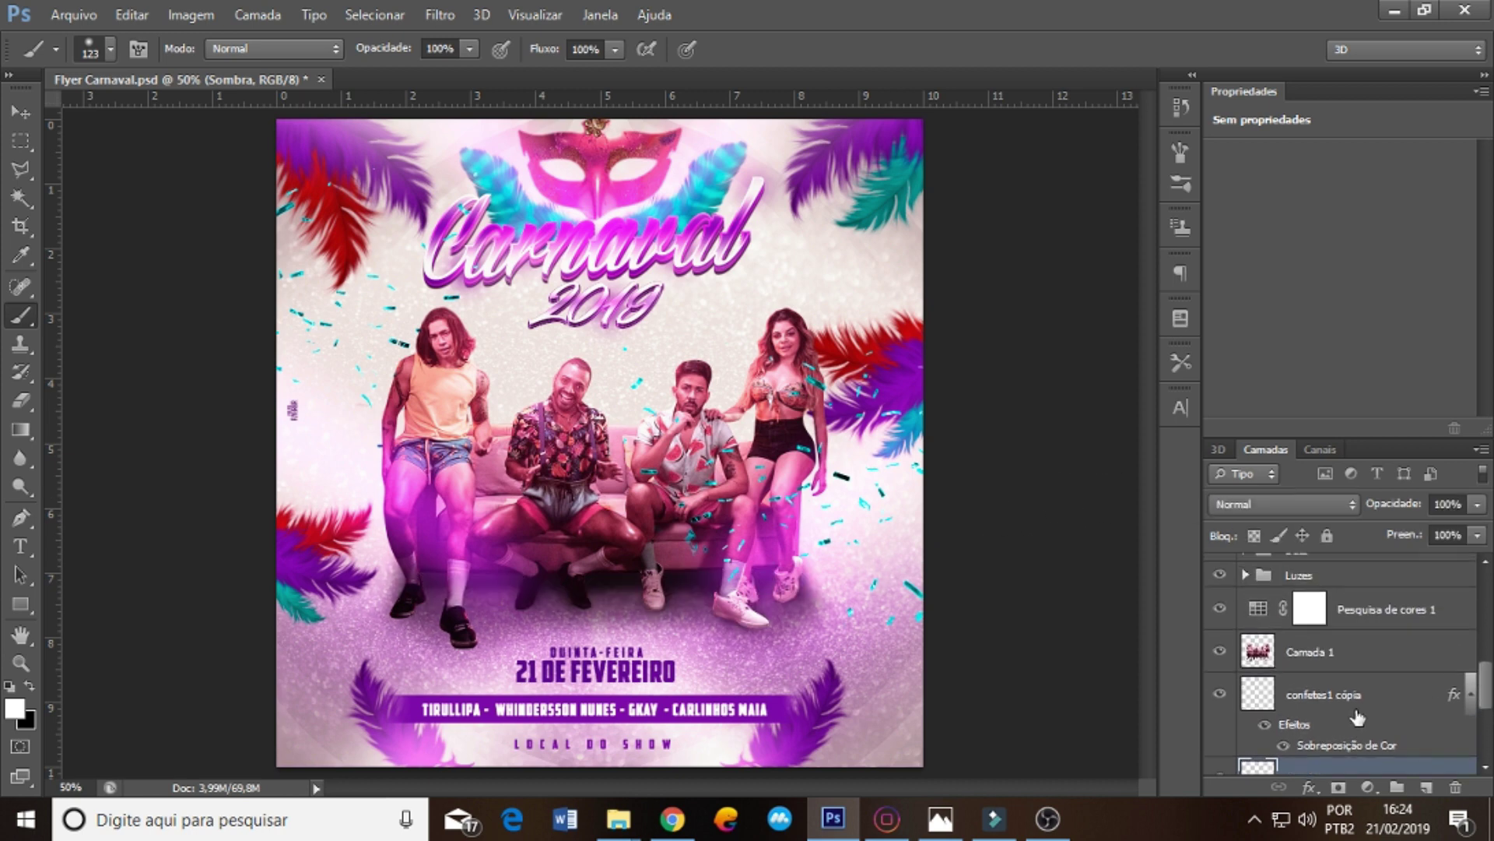
{"action": "left_click", "coordinate": [1338, 701]}
{"action": "left_click", "coordinate": [1243, 654]}
{"action": "left_click", "coordinate": [1221, 652]}
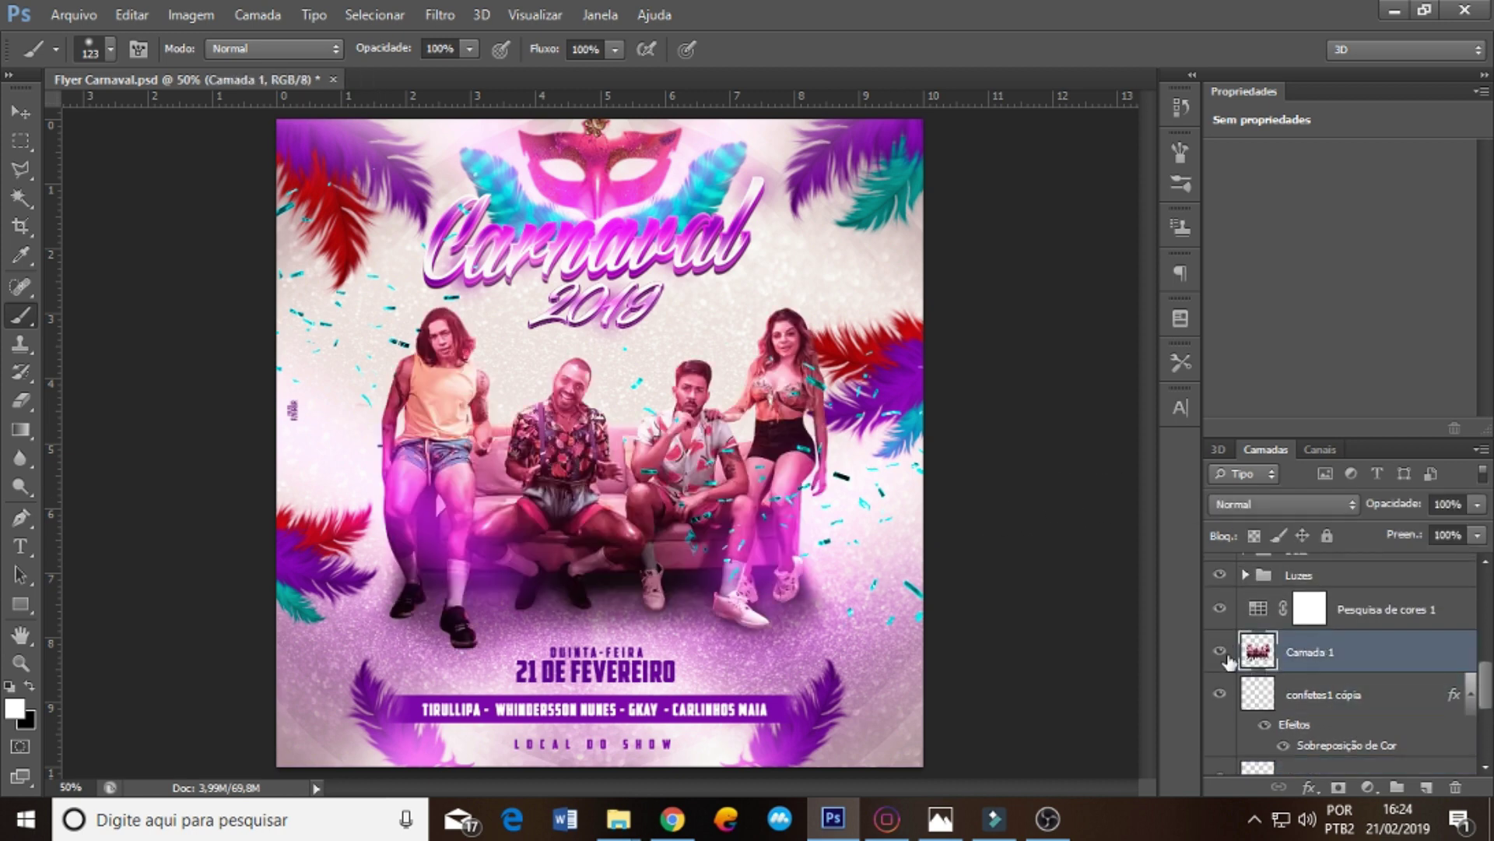
{"action": "left_click", "coordinate": [1219, 611]}
{"action": "left_click", "coordinate": [1294, 607]}
- Merge the Luzes group into one layer blended with Subexposição Linear (Adicionar)
{"action": "left_click", "coordinate": [1222, 575]}
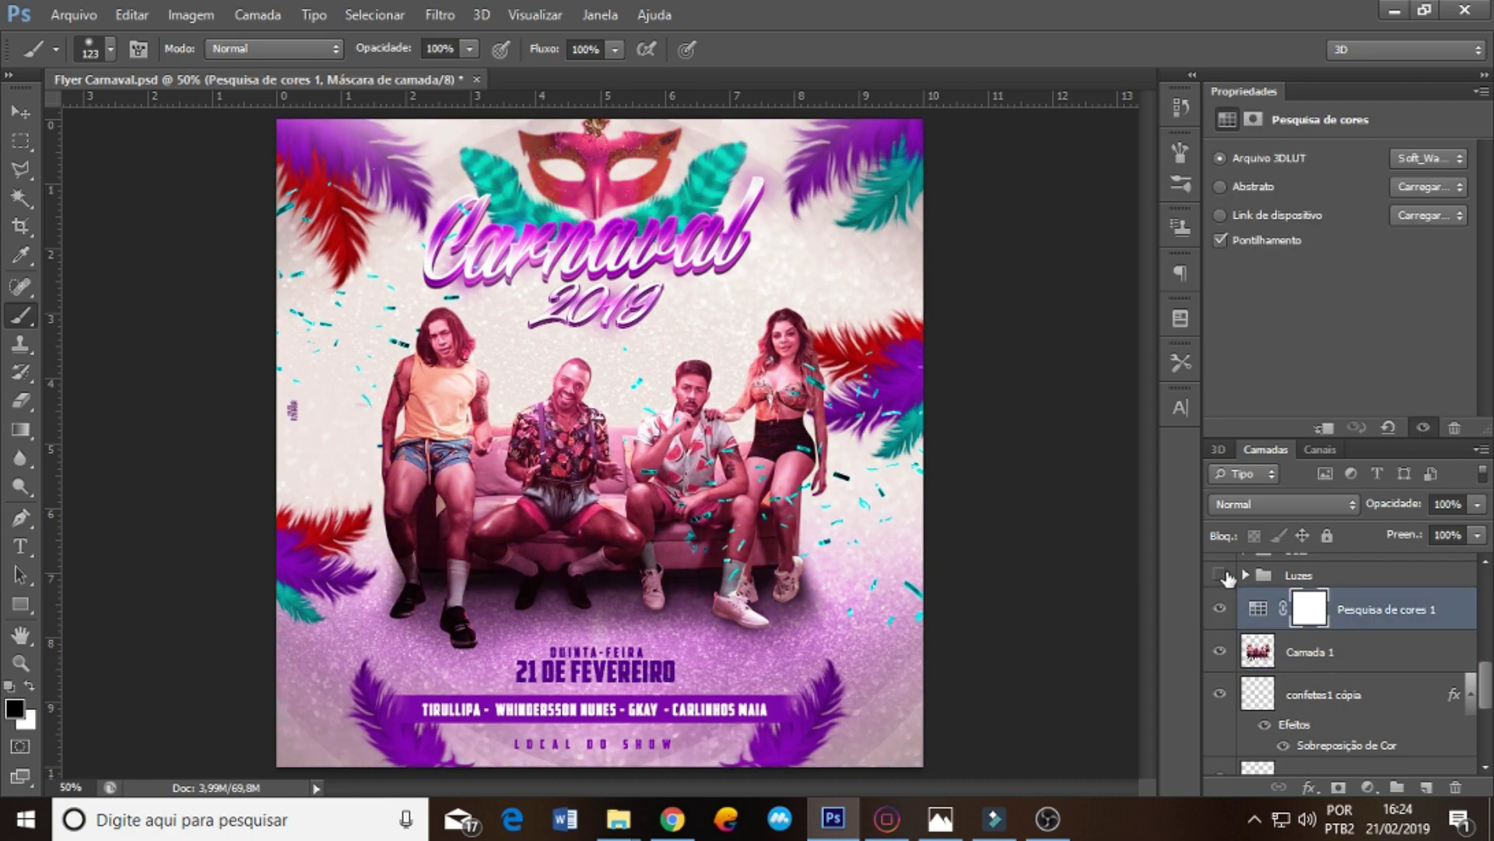
{"action": "left_click", "coordinate": [1220, 575]}
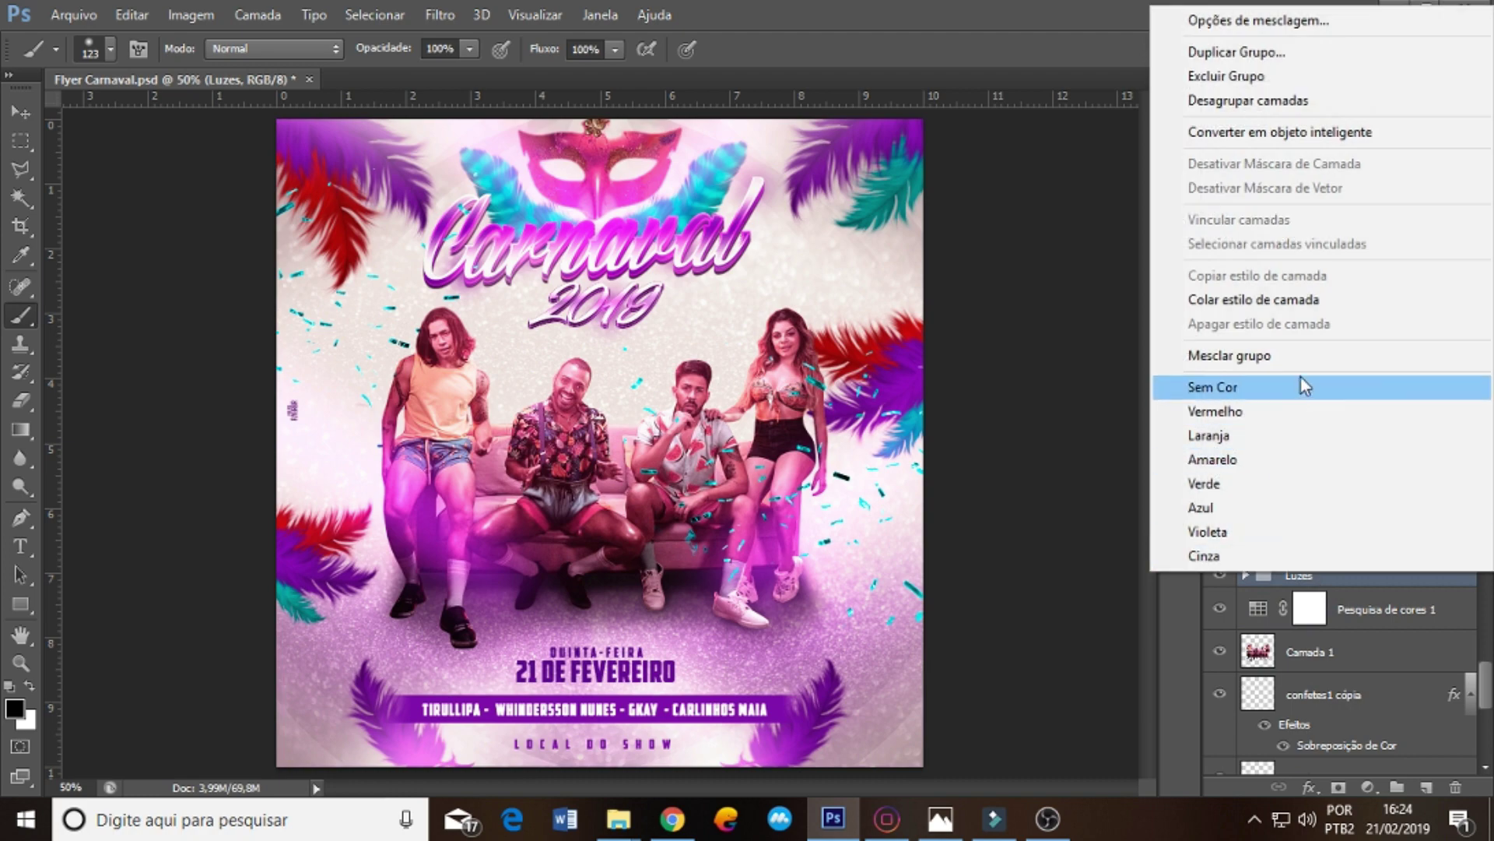
{"action": "left_click", "coordinate": [1301, 355]}
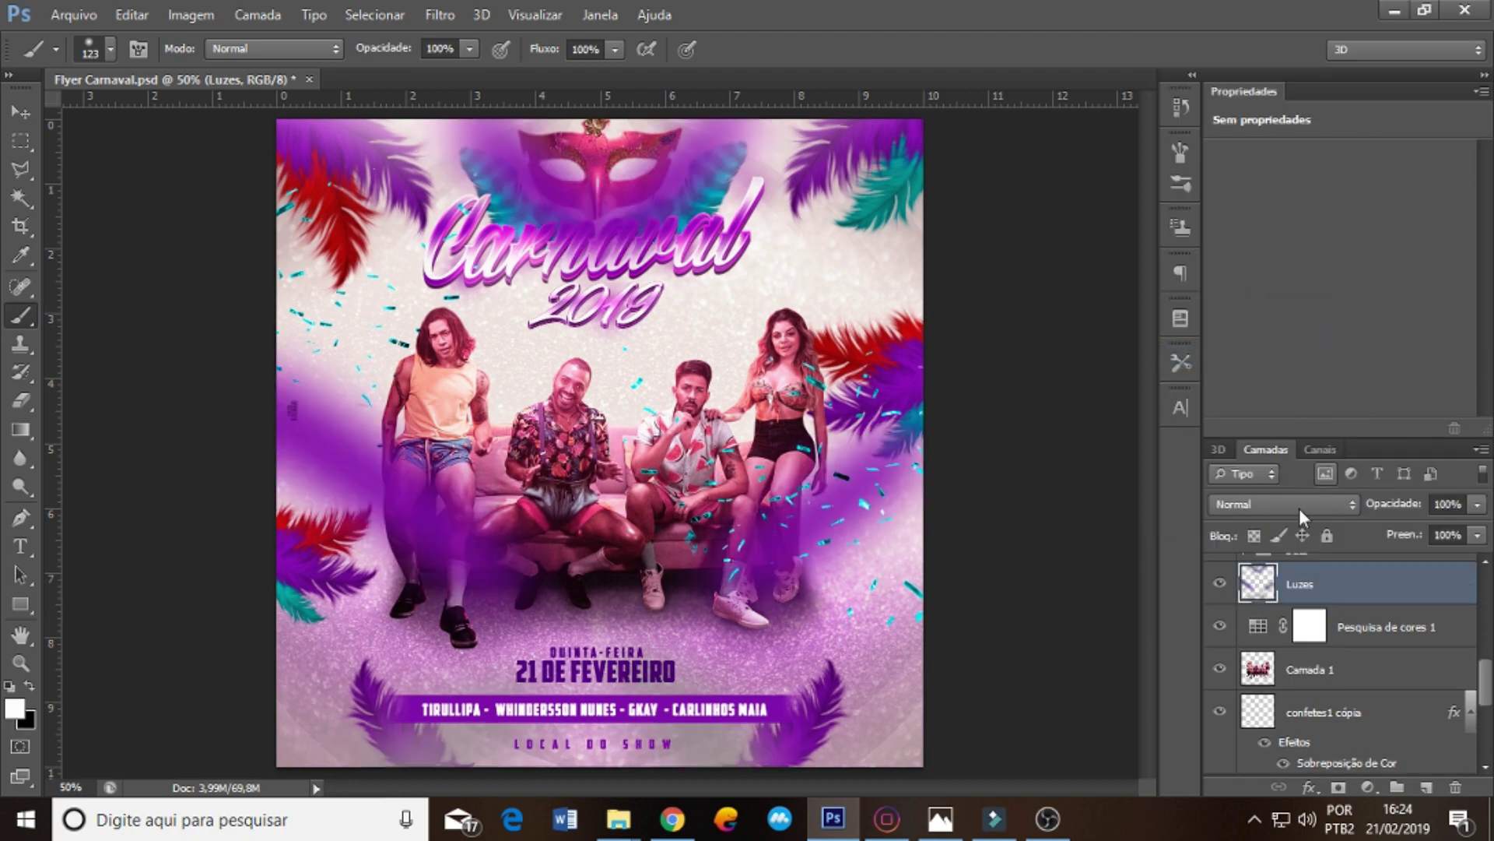
{"action": "left_click", "coordinate": [1258, 488]}
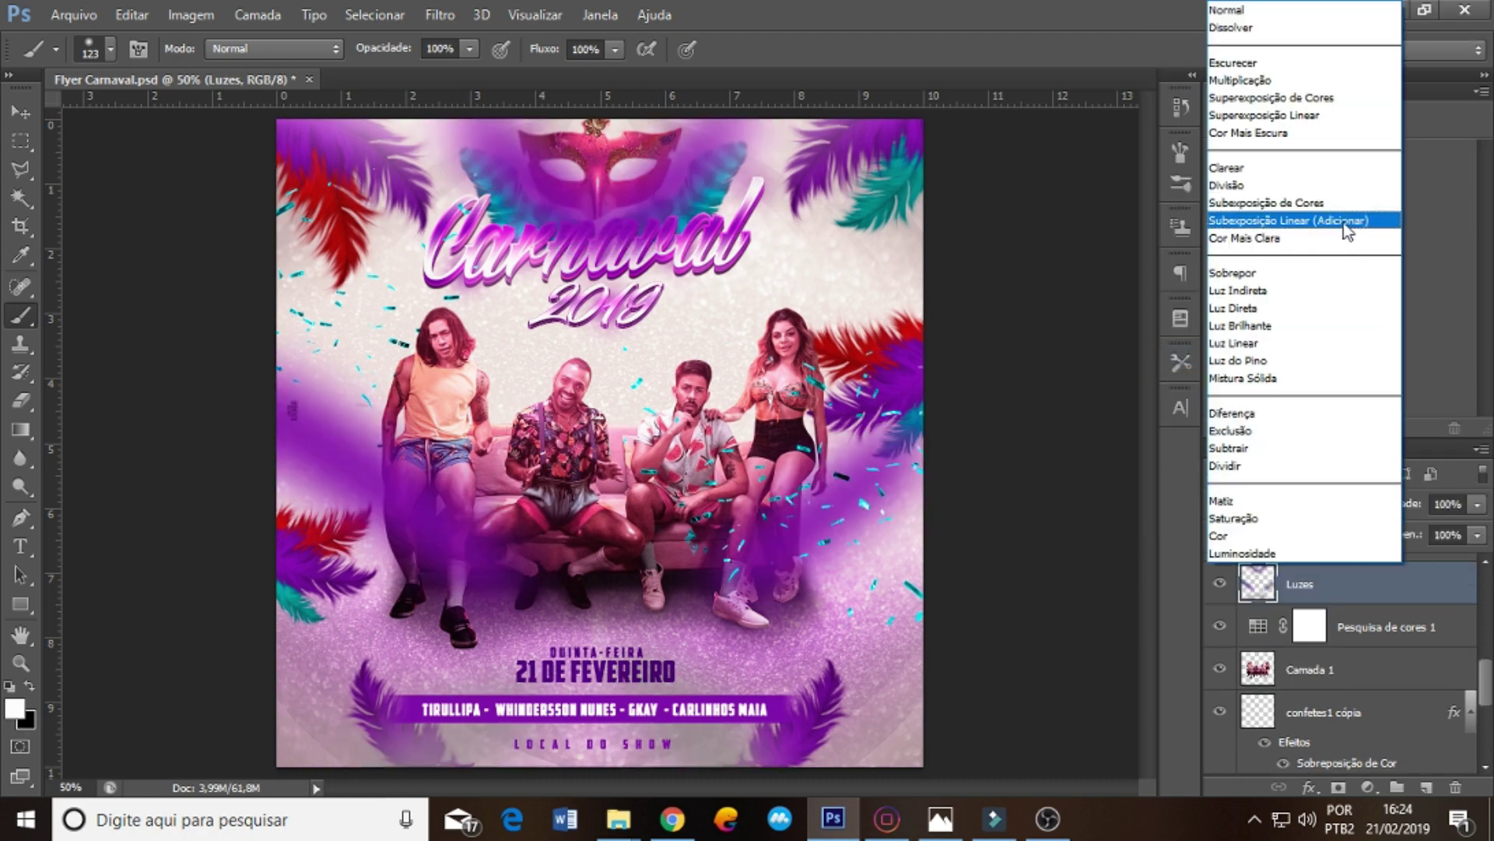
{"action": "left_click", "coordinate": [1343, 233]}
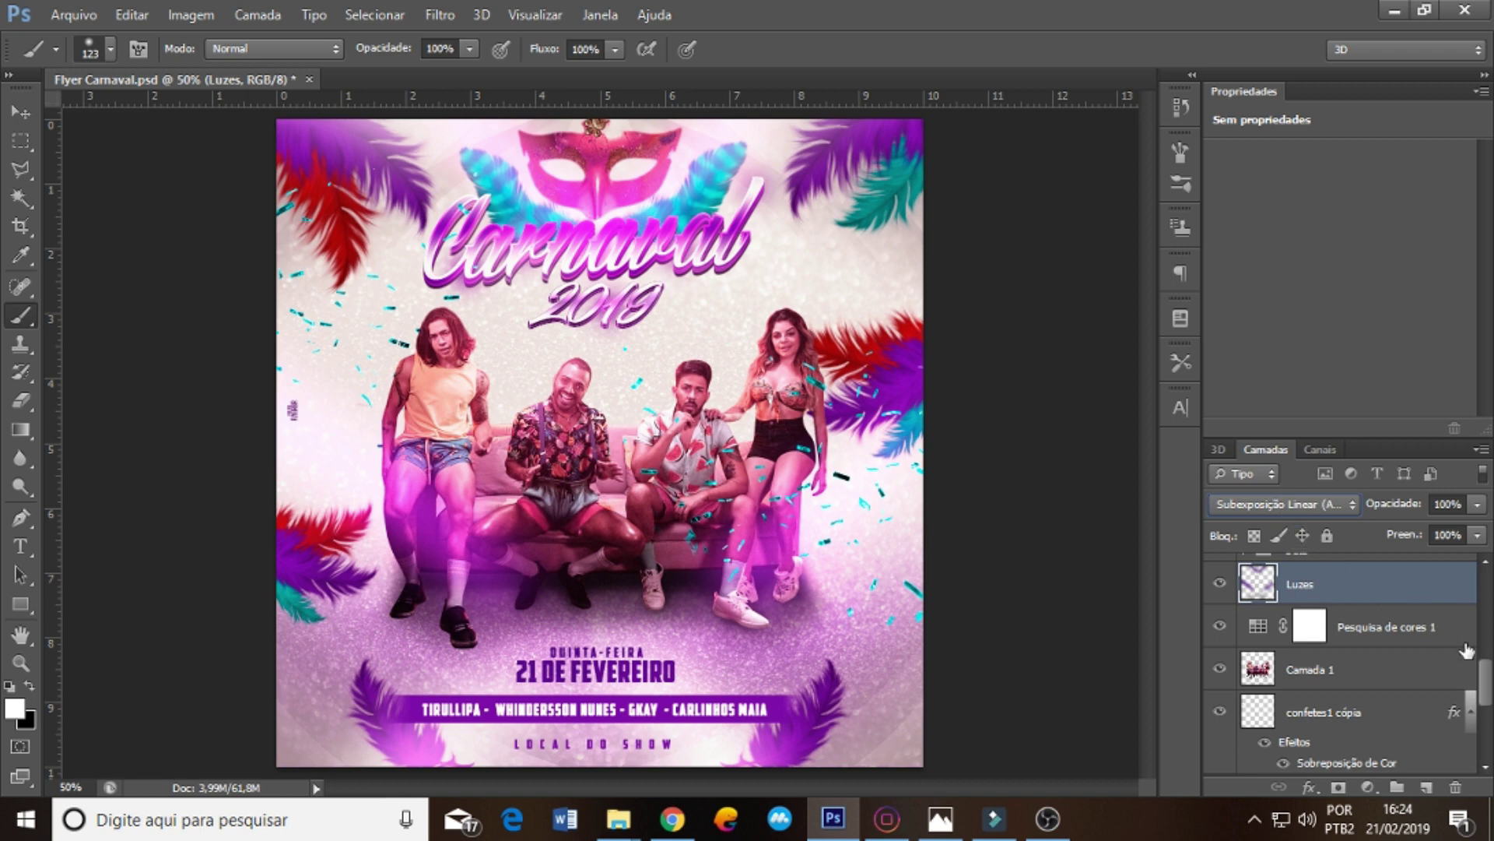
- Make the Data group visible and merge it into a single layer
{"action": "scroll", "coordinate": [1467, 650], "scroll_direction": "up", "scroll_amount": 2}
{"action": "scroll", "coordinate": [1323, 685], "scroll_direction": "up", "scroll_amount": 2}
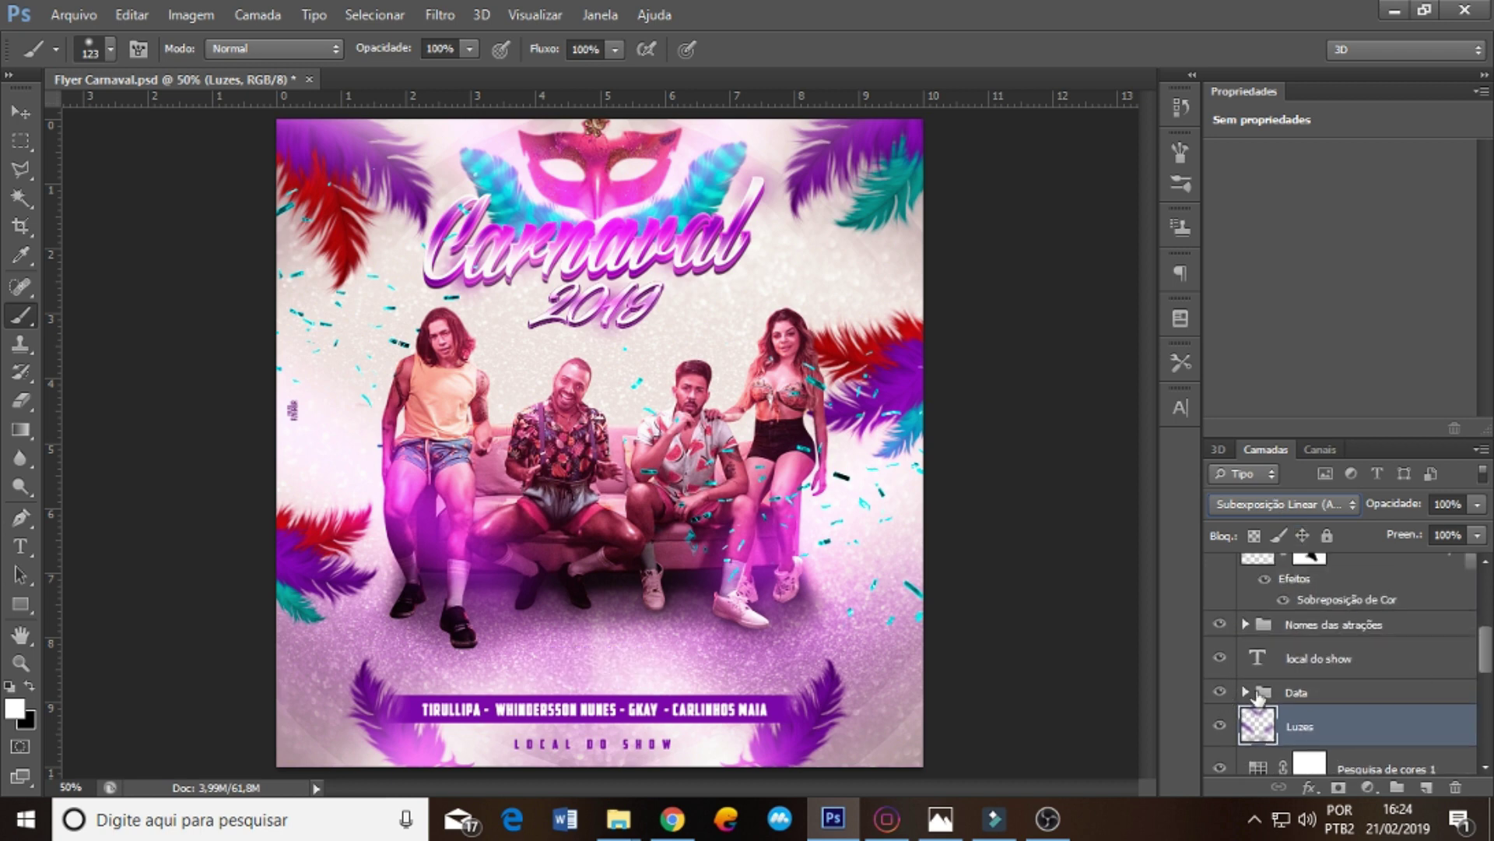
{"action": "left_click", "coordinate": [1220, 692]}
{"action": "right_click", "coordinate": [1324, 692]}
{"action": "left_click", "coordinate": [1278, 476]}
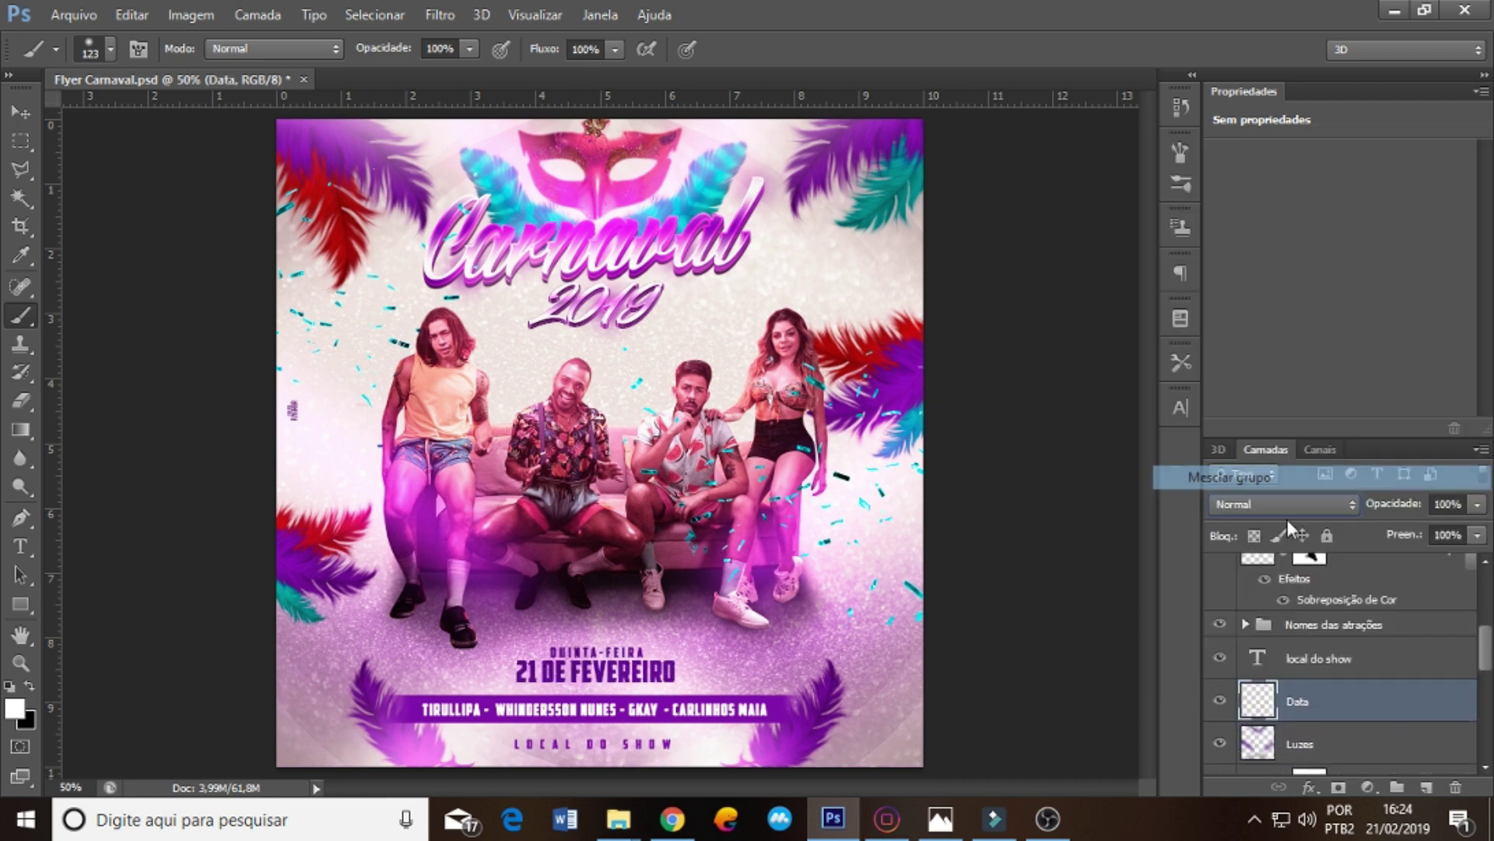
{"action": "left_click", "coordinate": [1330, 674]}
- Convert the local do show text layer into a smart object
{"action": "left_click", "coordinate": [1321, 705], "text": "shift"}
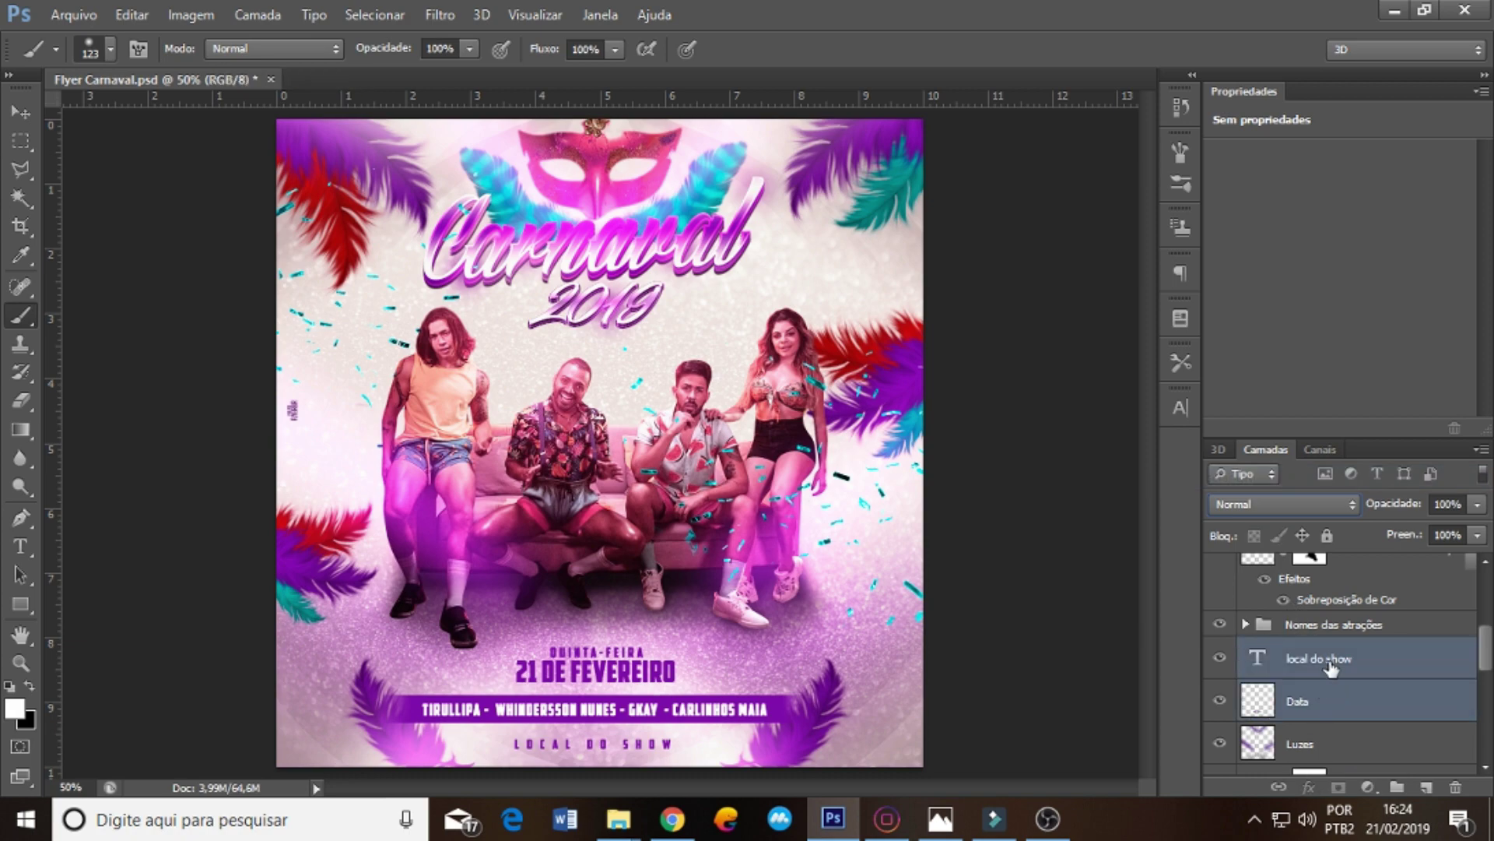
{"action": "left_click", "coordinate": [1345, 667]}
{"action": "right_click", "coordinate": [1344, 667]}
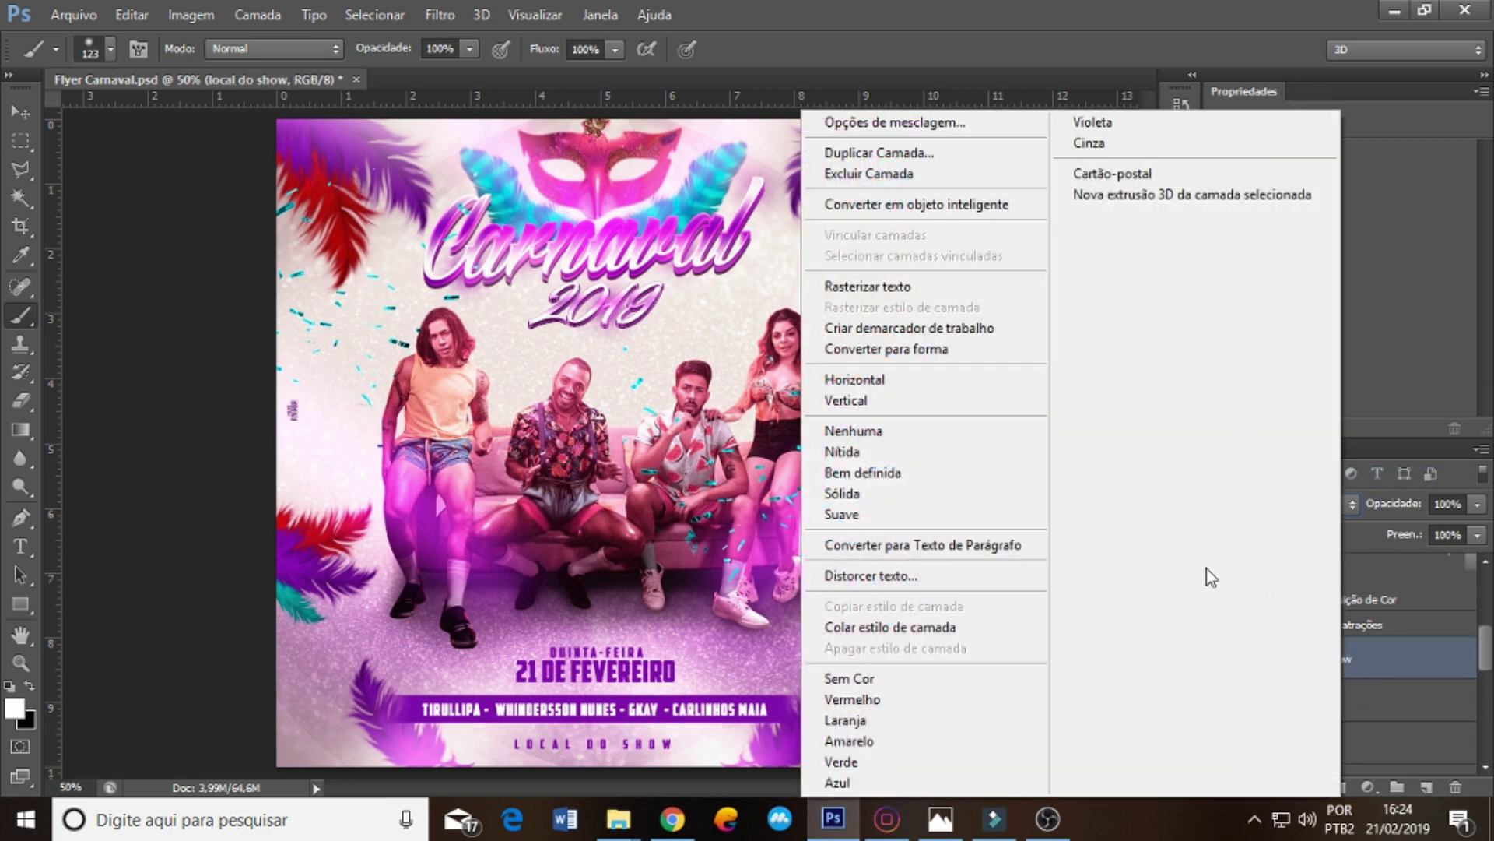
{"action": "left_click", "coordinate": [1004, 204]}
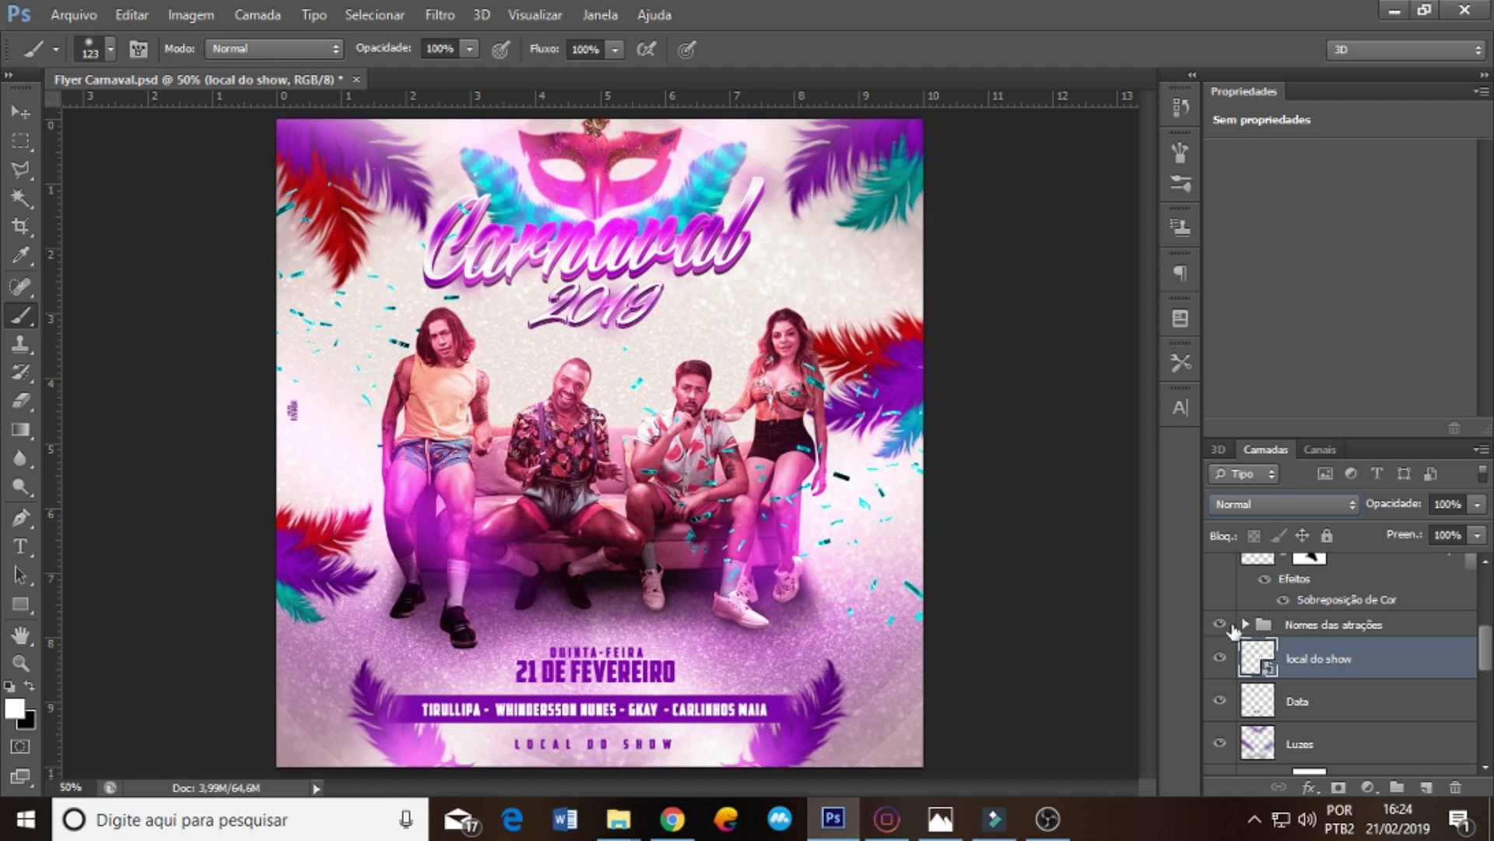
- Merge the Nomes das atrações group into a single layer
{"action": "left_click", "coordinate": [1340, 637]}
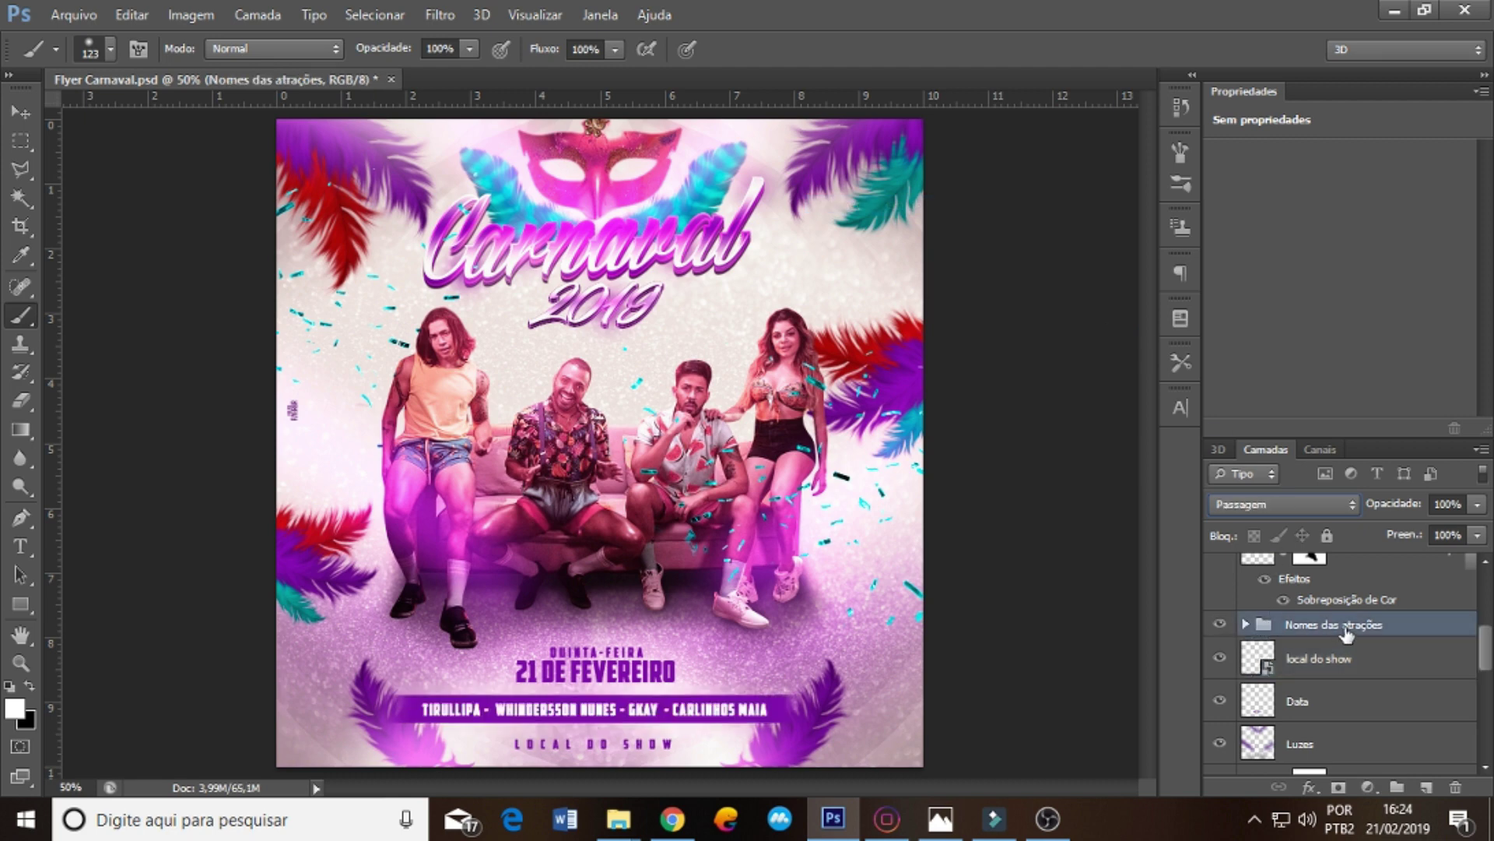
{"action": "right_click", "coordinate": [1340, 632]}
{"action": "left_click", "coordinate": [1261, 408]}
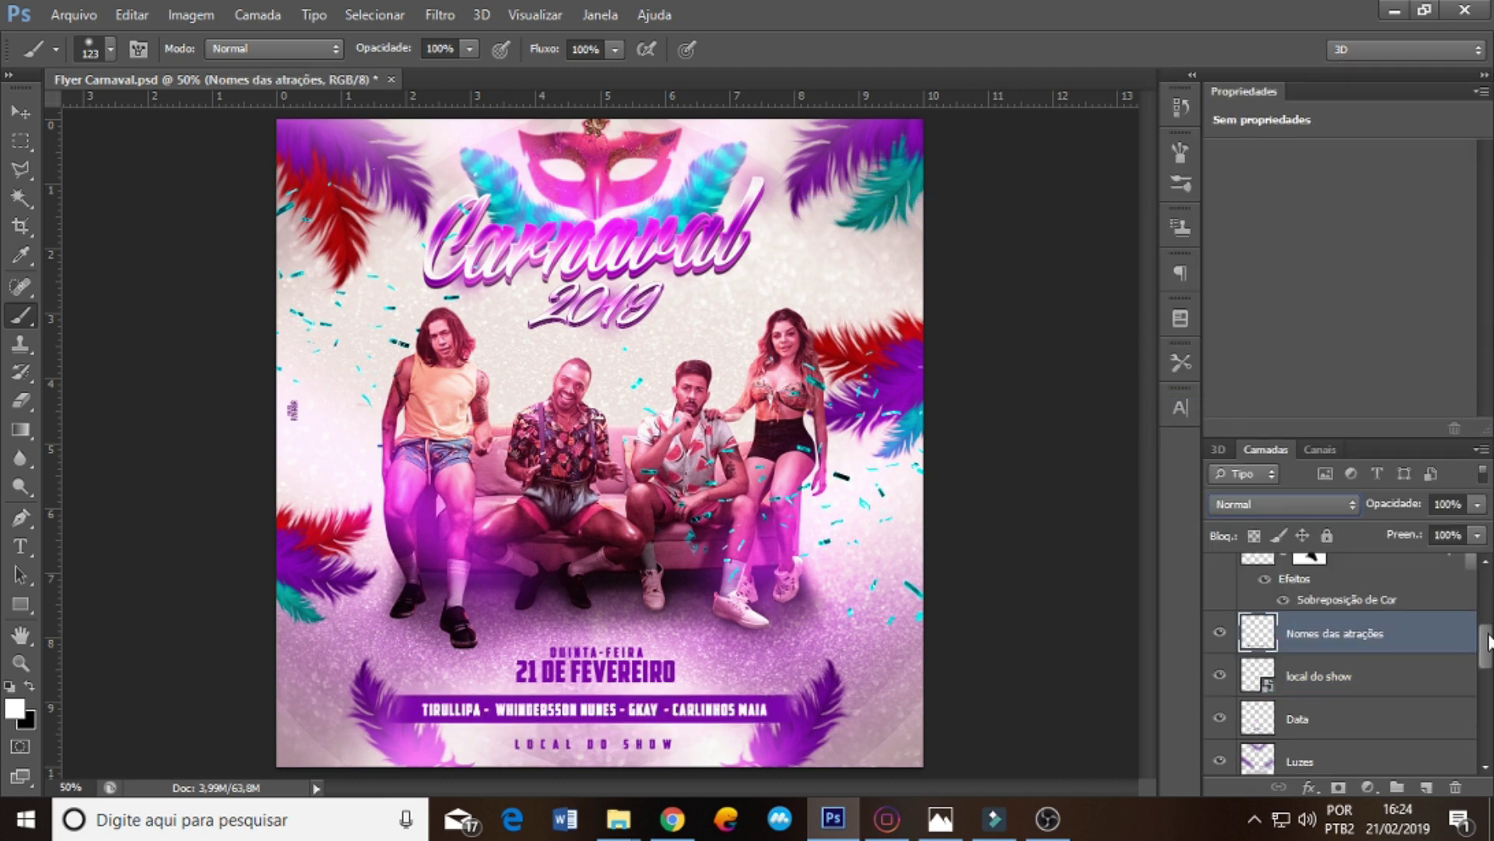
{"action": "mouse_move", "coordinate": [1485, 647]}
{"action": "left_mouse_down"}
{"action": "mouse_move", "coordinate": [1486, 568]}
{"action": "mouse_move", "coordinate": [1487, 779]}
{"action": "left_mouse_up"}
{"action": "left_click", "coordinate": [1323, 623]}
{"action": "left_click", "coordinate": [1373, 584]}
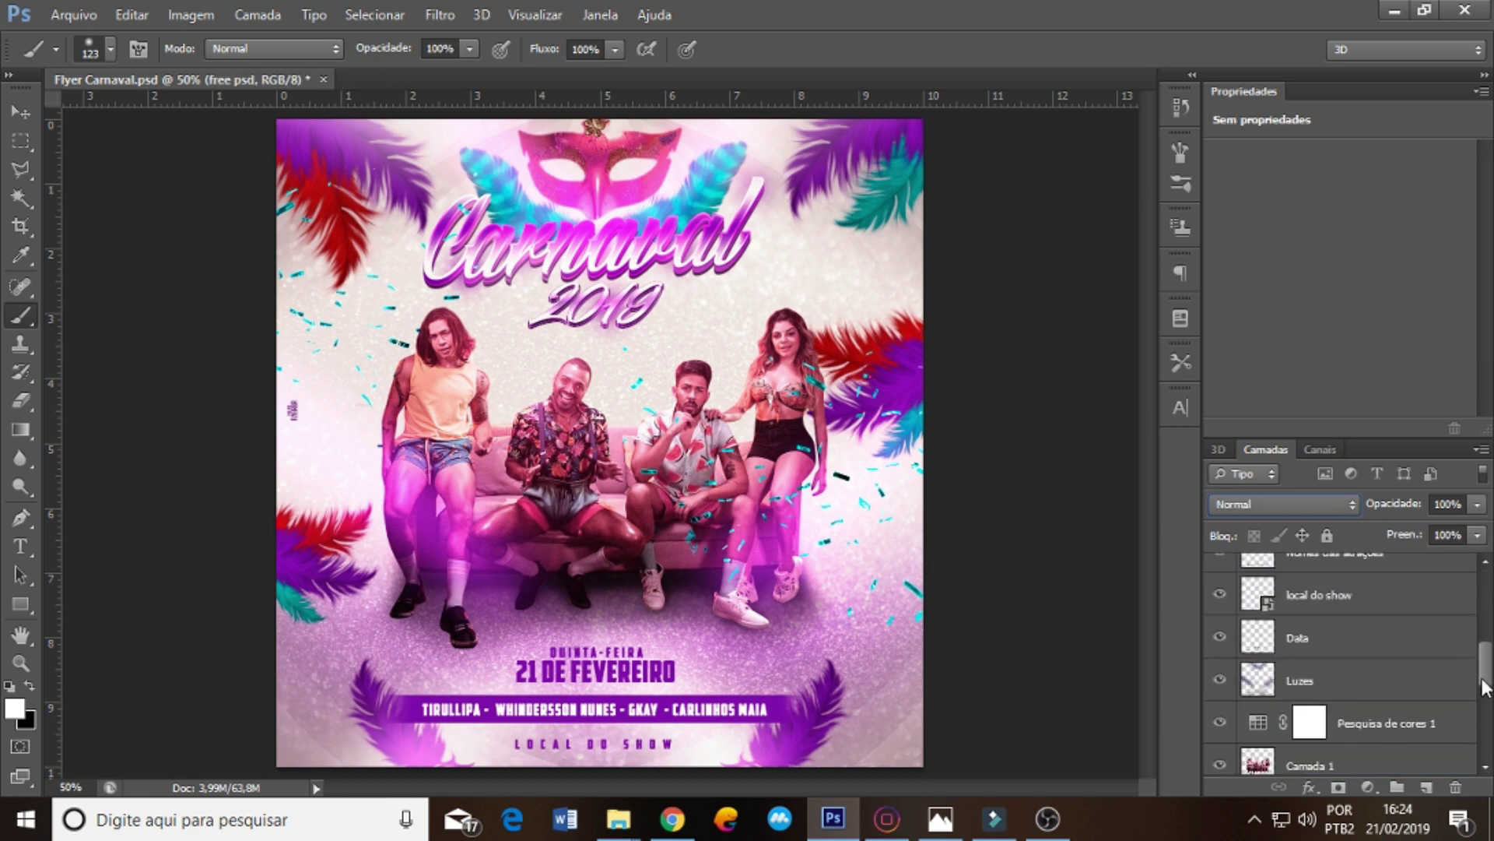
- Drag the eu vou video file from the Flyer Carnaval folder over to Photoshop
{"action": "left_click", "coordinate": [1347, 724]}
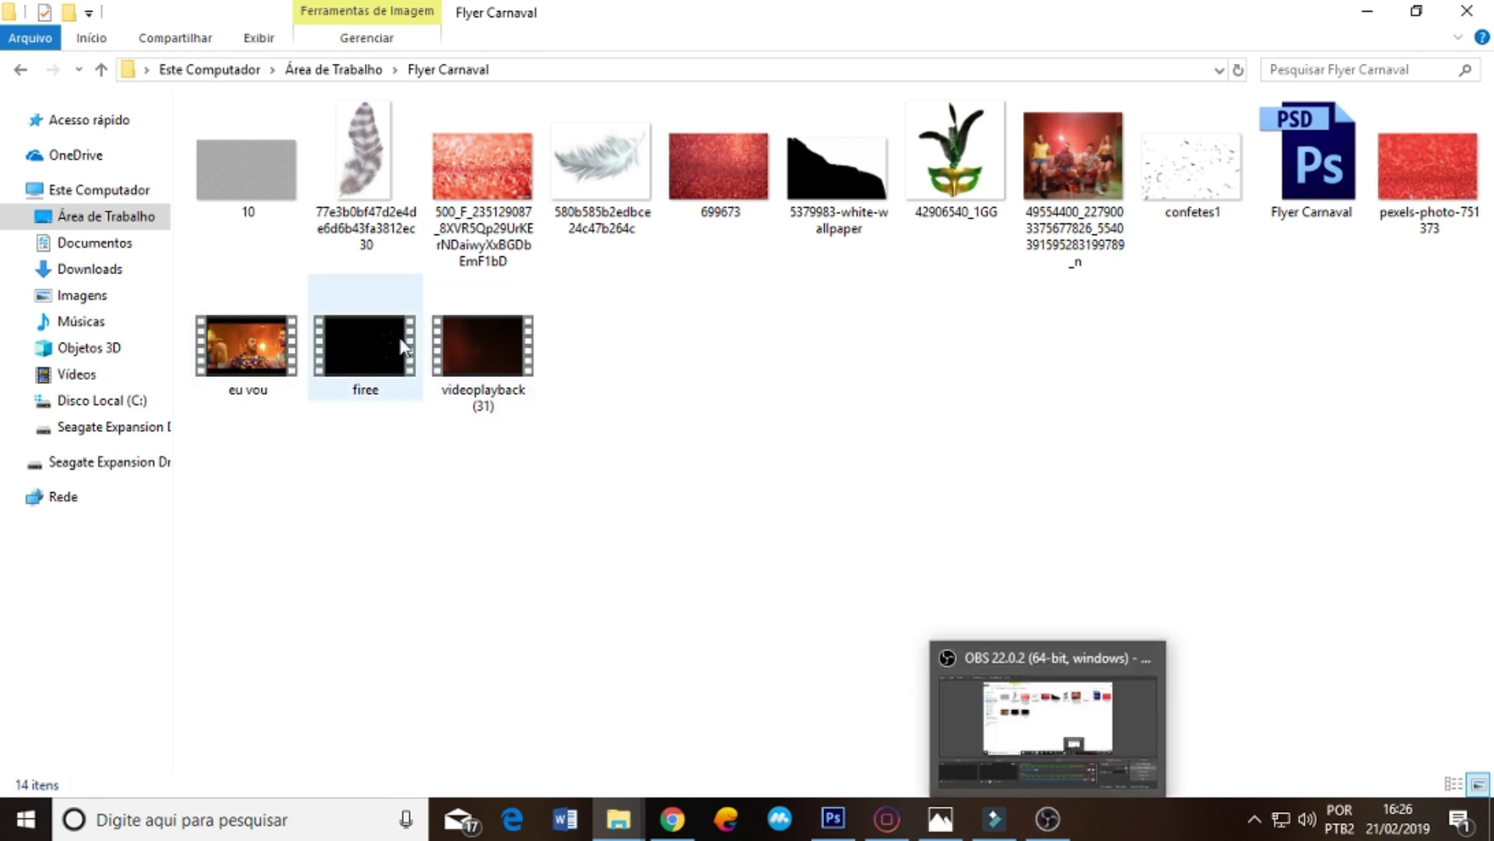
{"action": "mouse_move", "coordinate": [253, 358]}
{"action": "left_mouse_down"}
{"action": "mouse_move", "coordinate": [836, 802]}
{"action": "mouse_move", "coordinate": [806, 494]}
{"action": "left_mouse_up"}
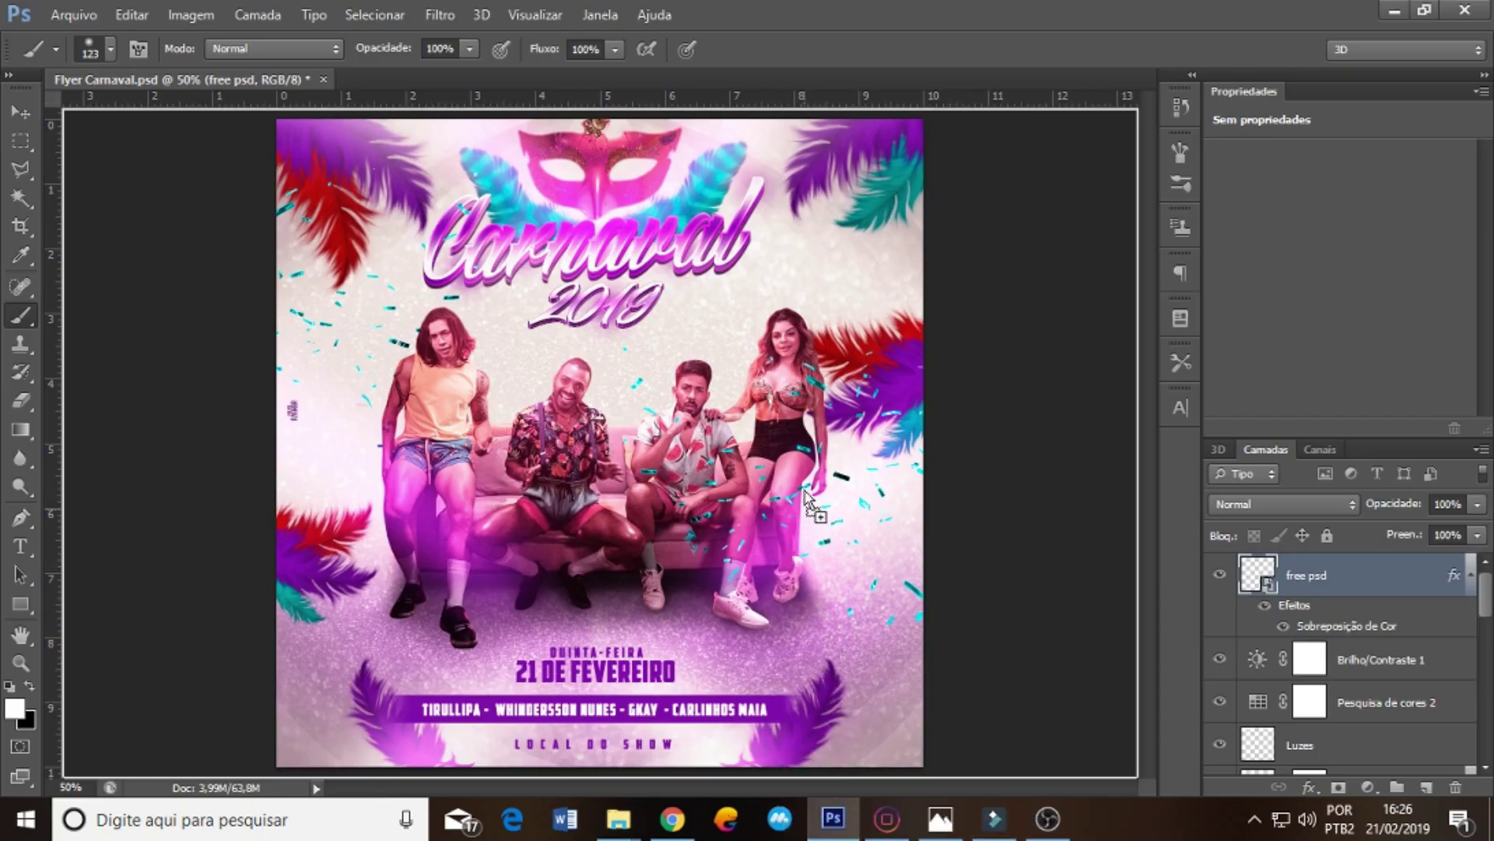
- Place the eu vou video on the flyer, enlarged and moved over the upper area
{"action": "left_click_drag", "start_coordinate": [691, 421], "coordinate": [691, 421]}
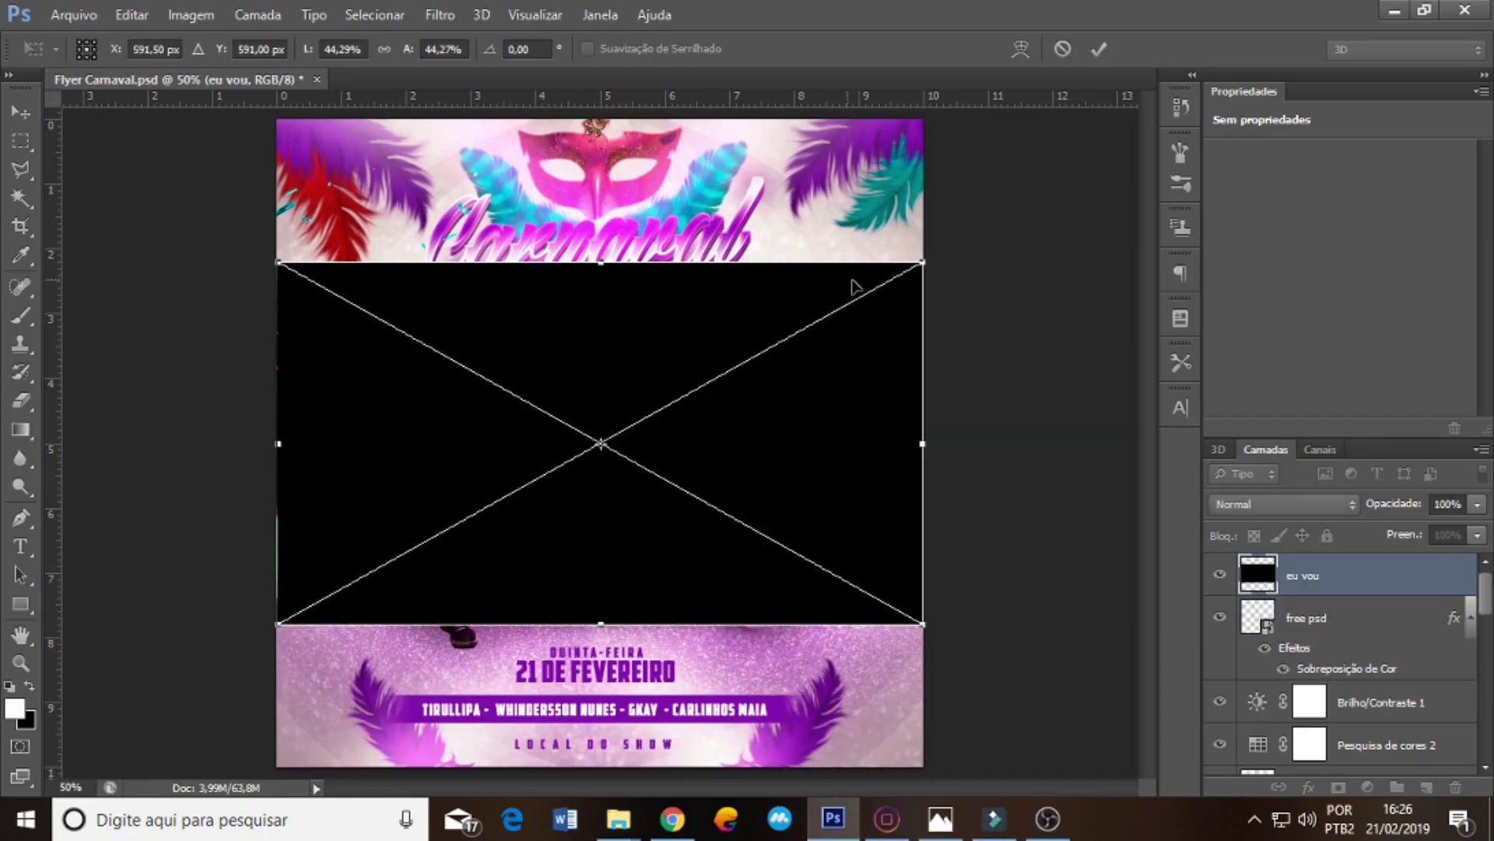
{"action": "left_click_drag", "start_coordinate": [927, 265], "coordinate": [991, 224]}
{"action": "left_click_drag", "start_coordinate": [846, 424], "coordinate": [827, 319]}
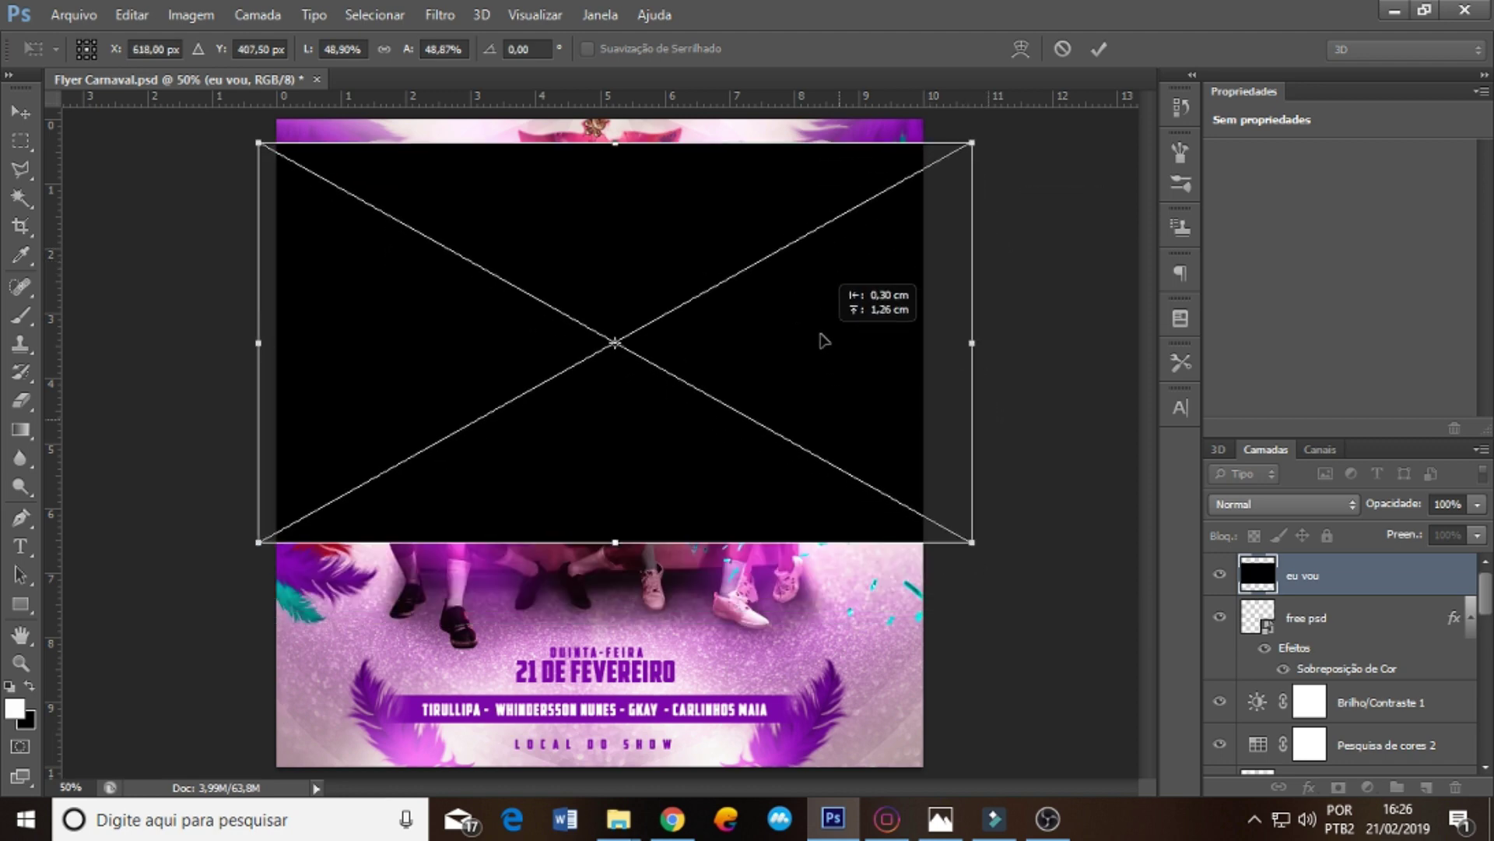
{"action": "key", "text": "Return"}
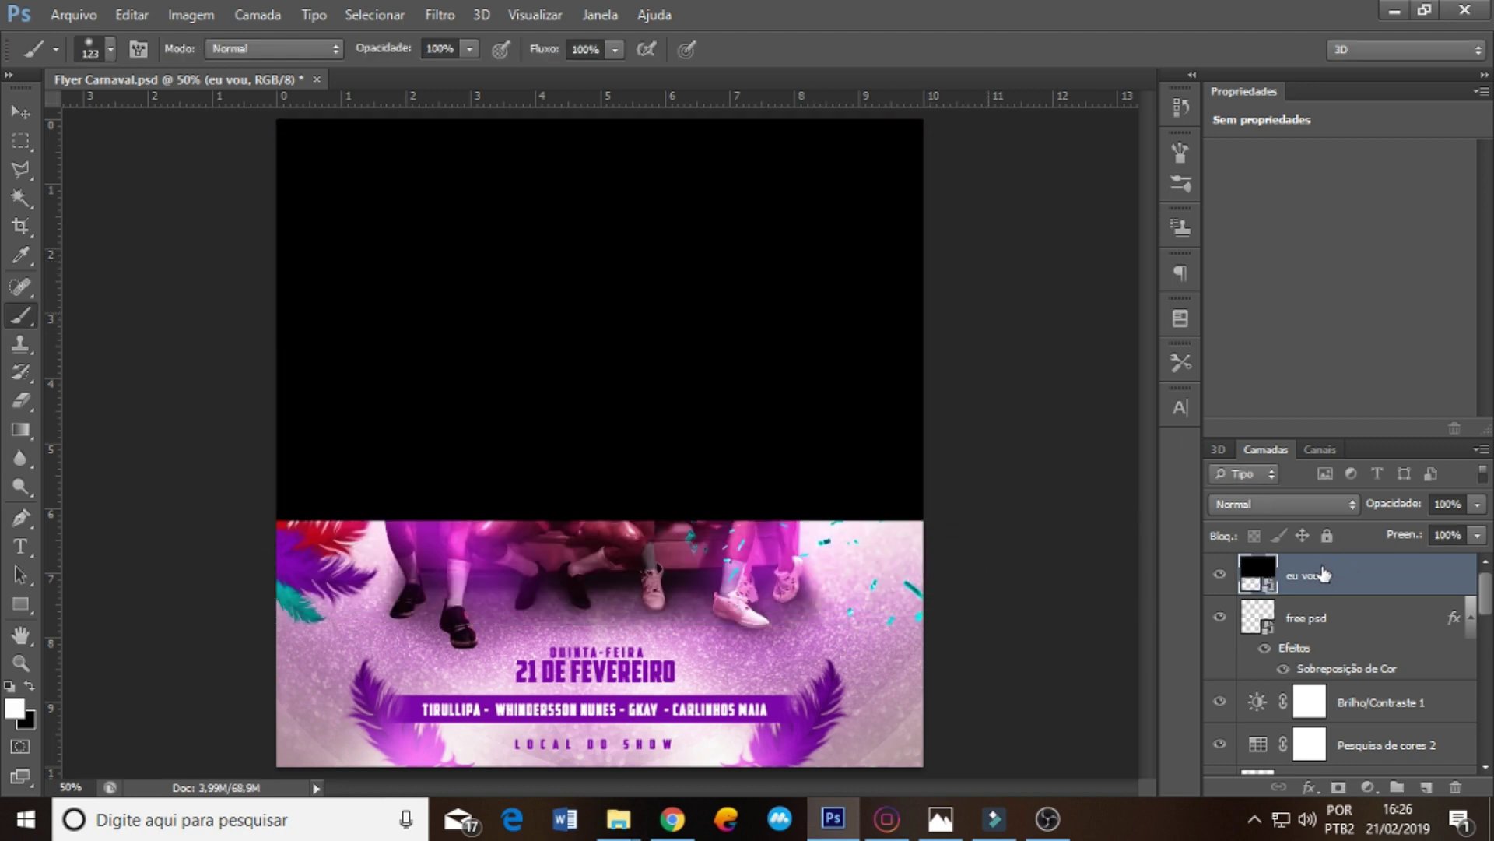
- Move the eu vou layer between Carnaval and Mascara in the layer stack
{"action": "scroll", "coordinate": [1331, 592], "scroll_direction": "down", "scroll_amount": 2}
{"action": "scroll", "coordinate": [1330, 607], "scroll_direction": "down", "scroll_amount": 2}
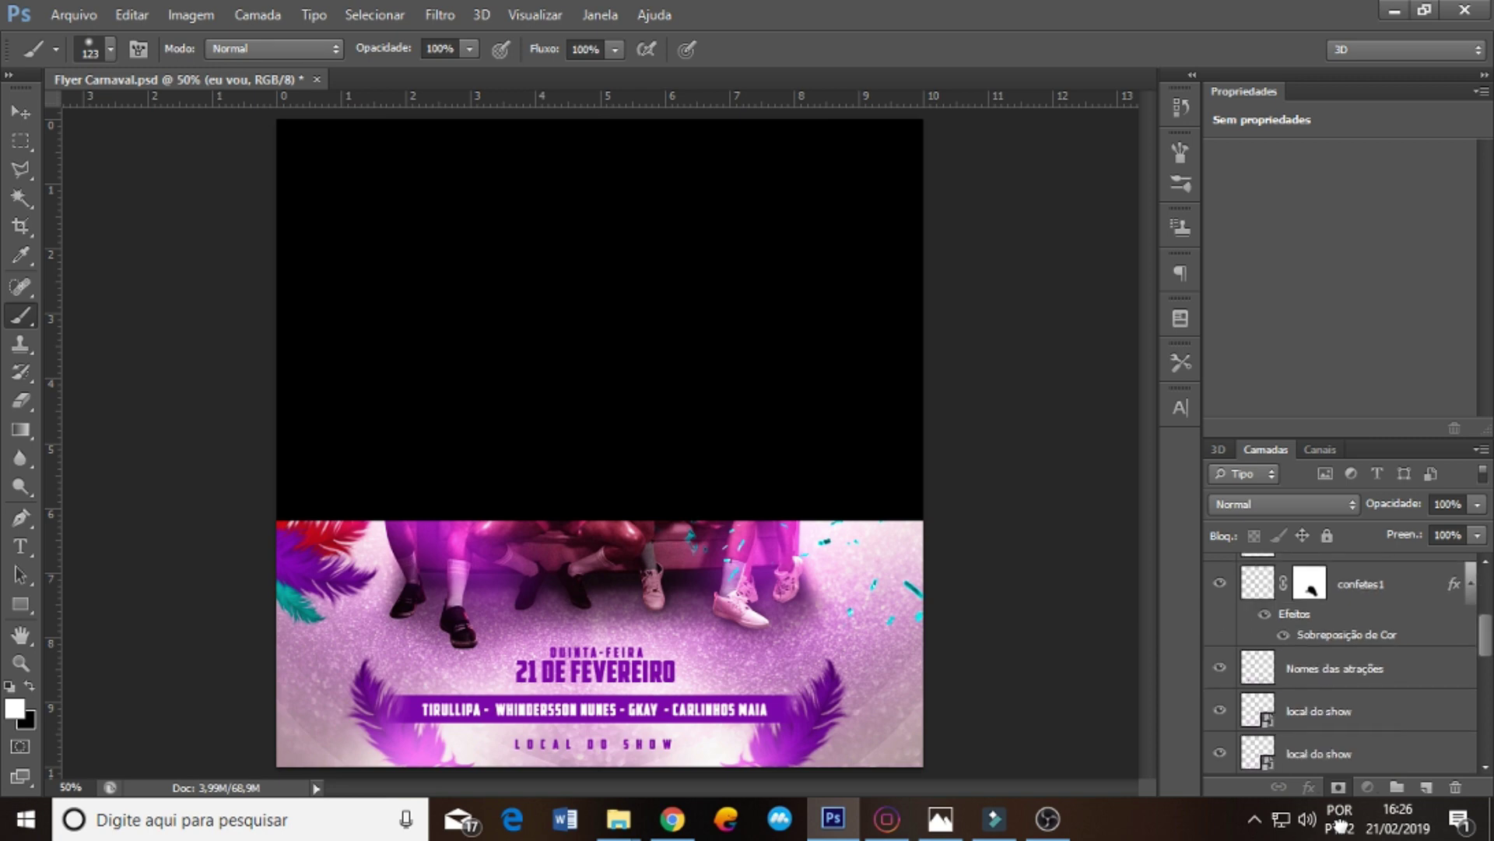
{"action": "scroll", "coordinate": [1333, 623], "scroll_direction": "down", "scroll_amount": 2}
{"action": "left_click_drag", "start_coordinate": [1339, 827], "coordinate": [1346, 738]}
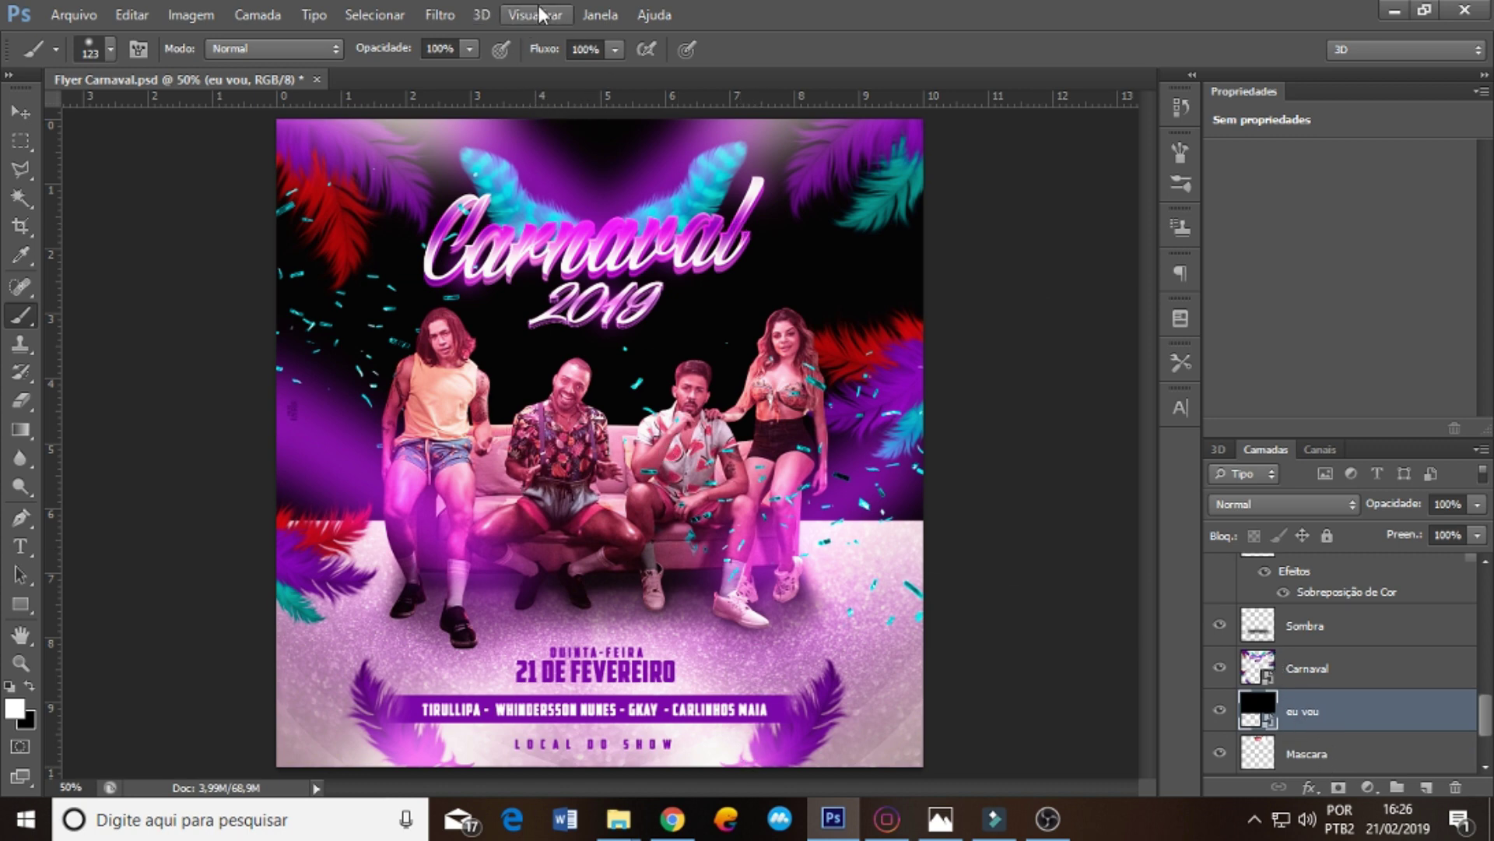
- Create a video timeline for the flyer from the Linha do Tempo panel
{"action": "left_click", "coordinate": [601, 16]}
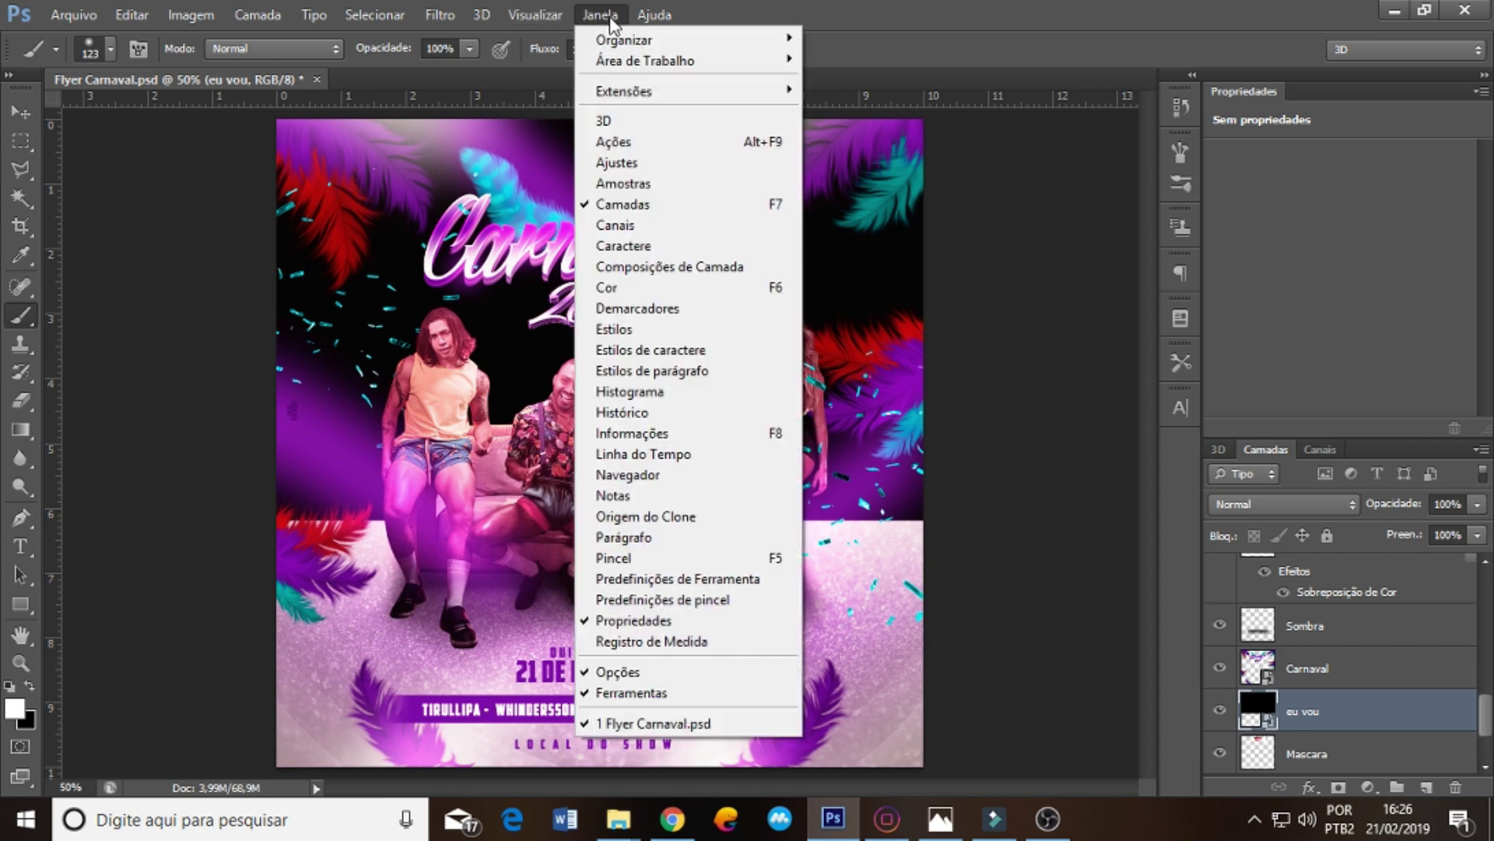
{"action": "left_click", "coordinate": [681, 462]}
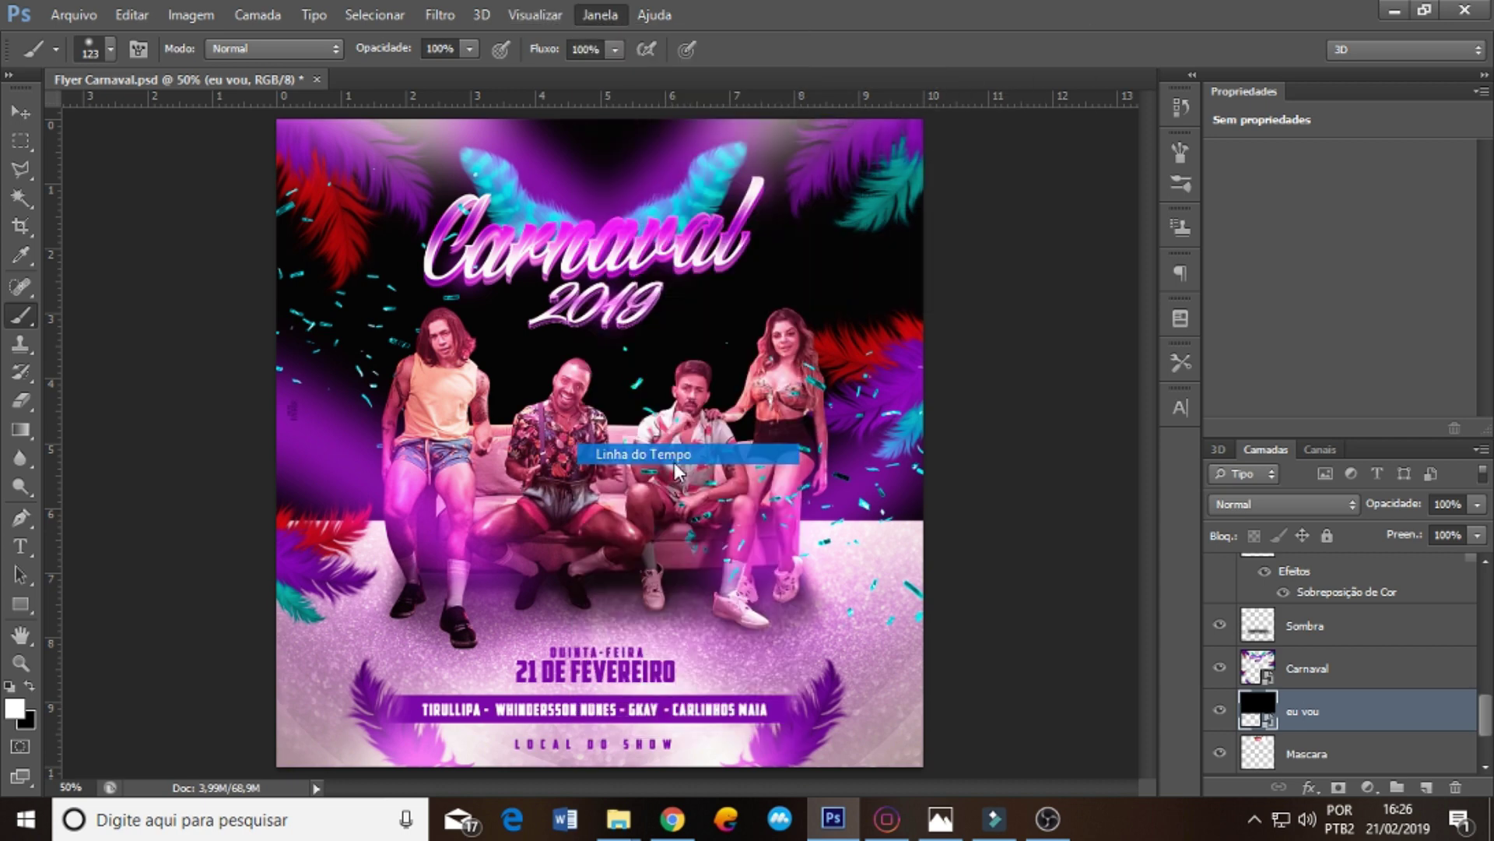
{"action": "left_click", "coordinate": [585, 670]}
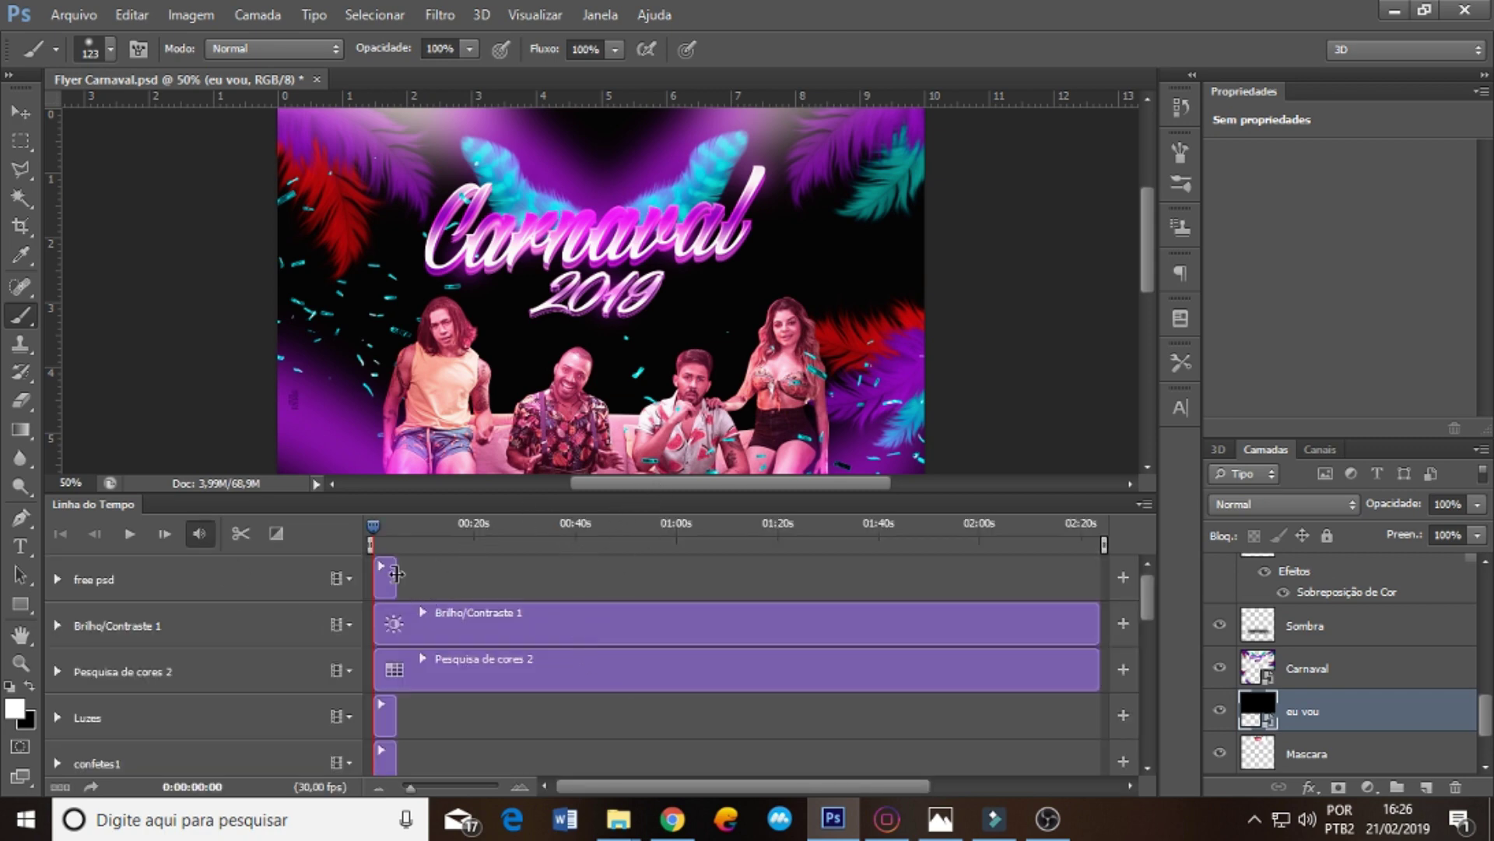
- Stretch the free psd, Luzes, confetes, Nomes, local do show, Data, Camada 1 and Sombra clips to ~15 s
{"action": "left_click_drag", "start_coordinate": [396, 573], "coordinate": [446, 576]}
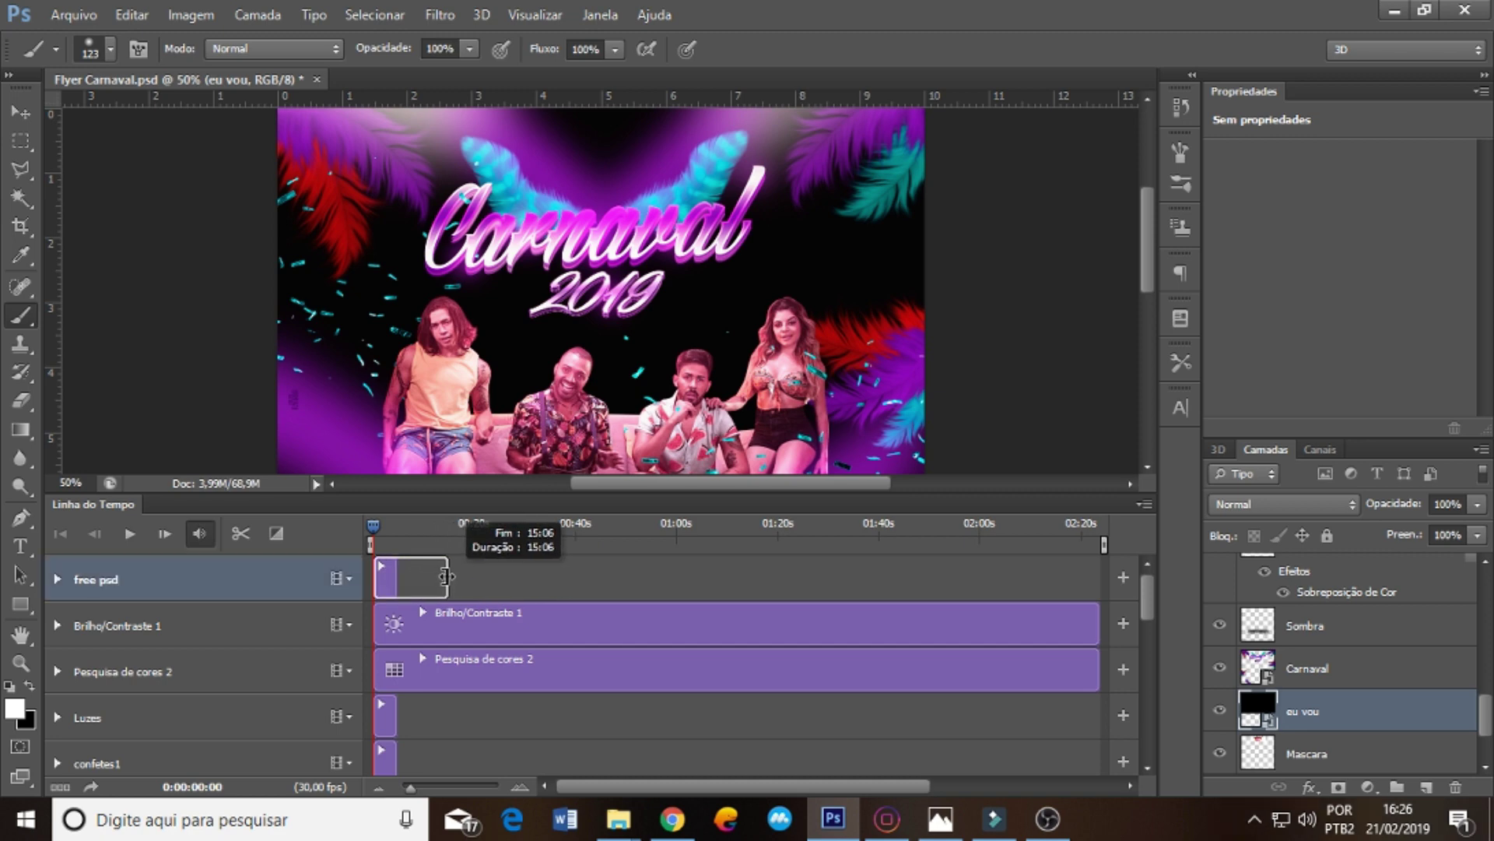
{"action": "left_click_drag", "start_coordinate": [445, 576], "coordinate": [447, 576]}
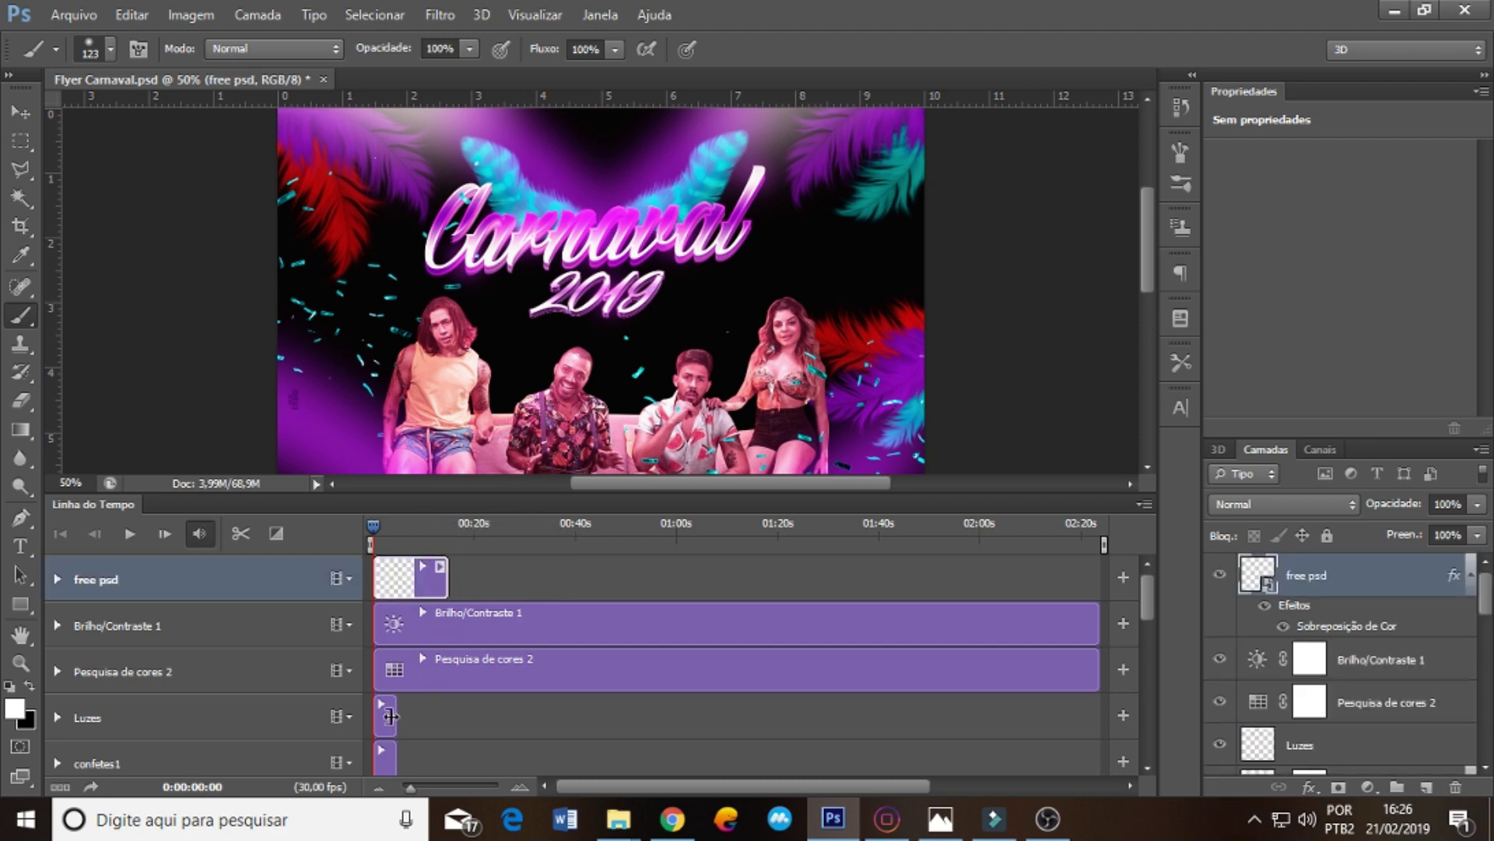
{"action": "left_click_drag", "start_coordinate": [389, 716], "coordinate": [447, 716]}
{"action": "left_click_drag", "start_coordinate": [1145, 608], "coordinate": [1142, 627]}
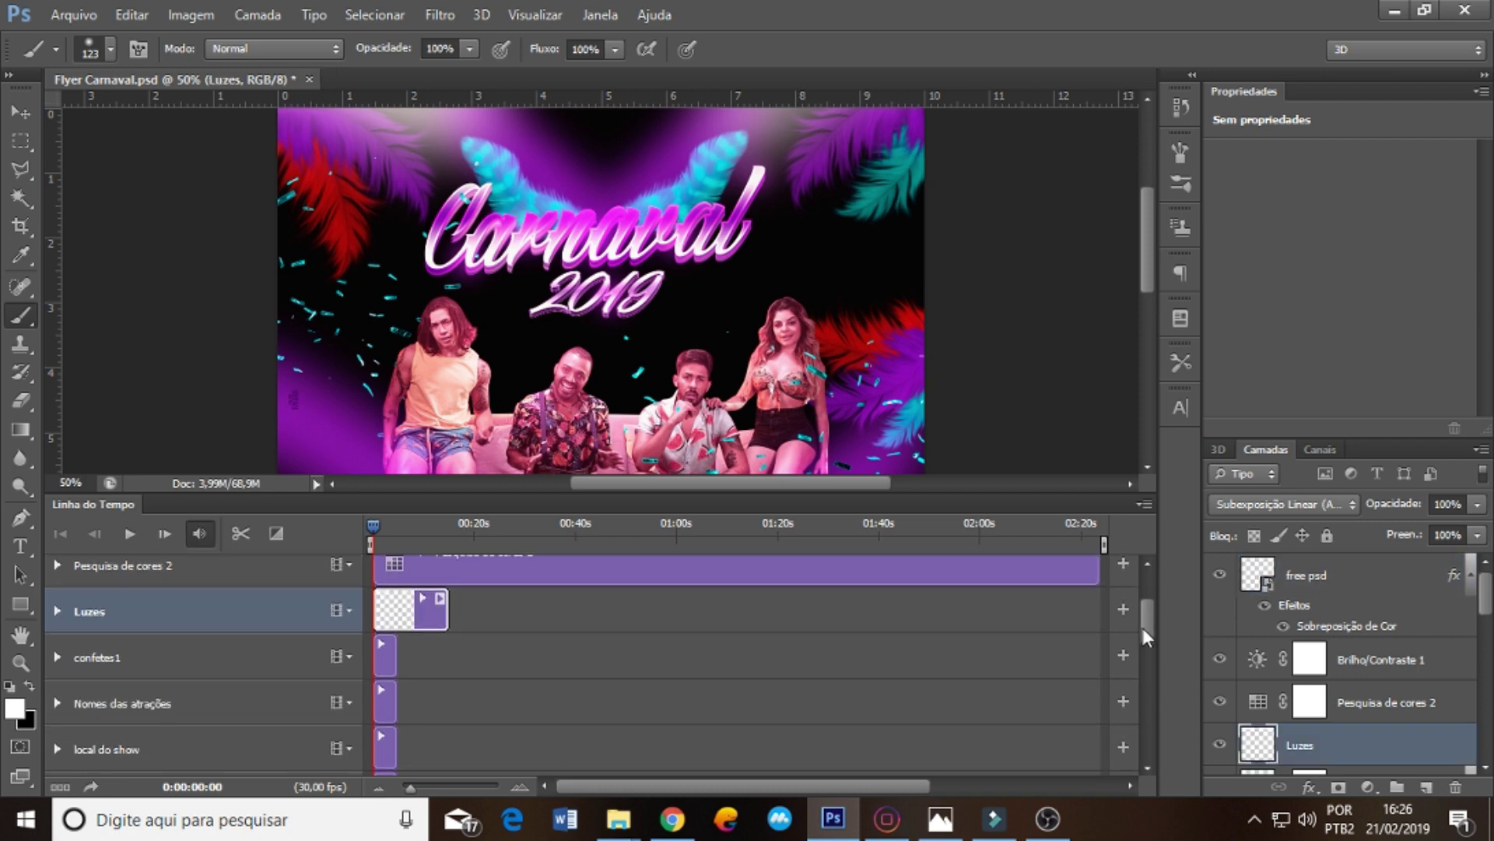
{"action": "left_click_drag", "start_coordinate": [392, 638], "coordinate": [448, 638]}
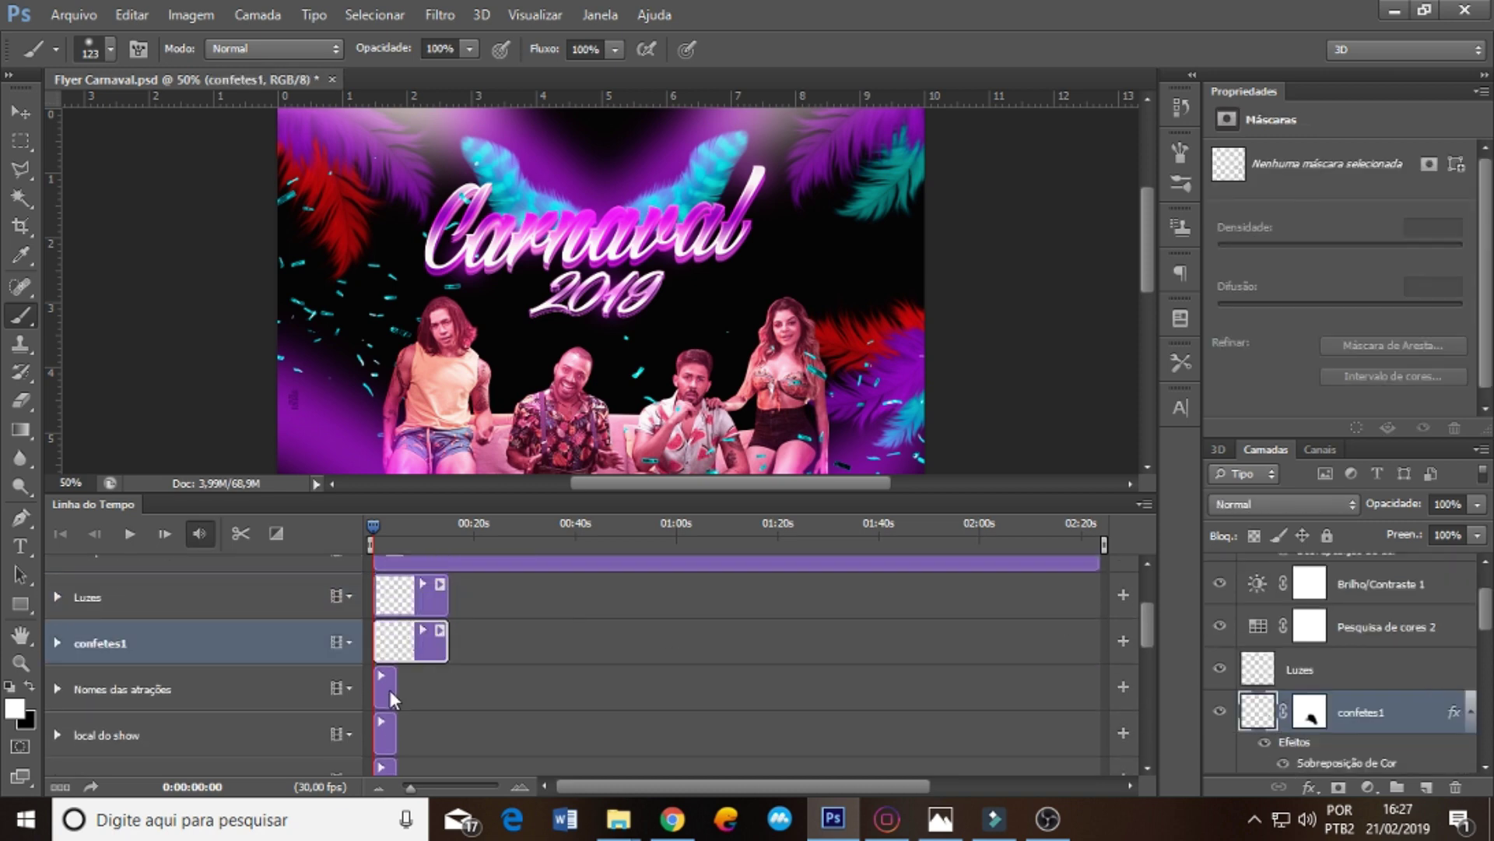
{"action": "left_click_drag", "start_coordinate": [391, 685], "coordinate": [448, 685]}
{"action": "left_click_drag", "start_coordinate": [393, 732], "coordinate": [445, 732]}
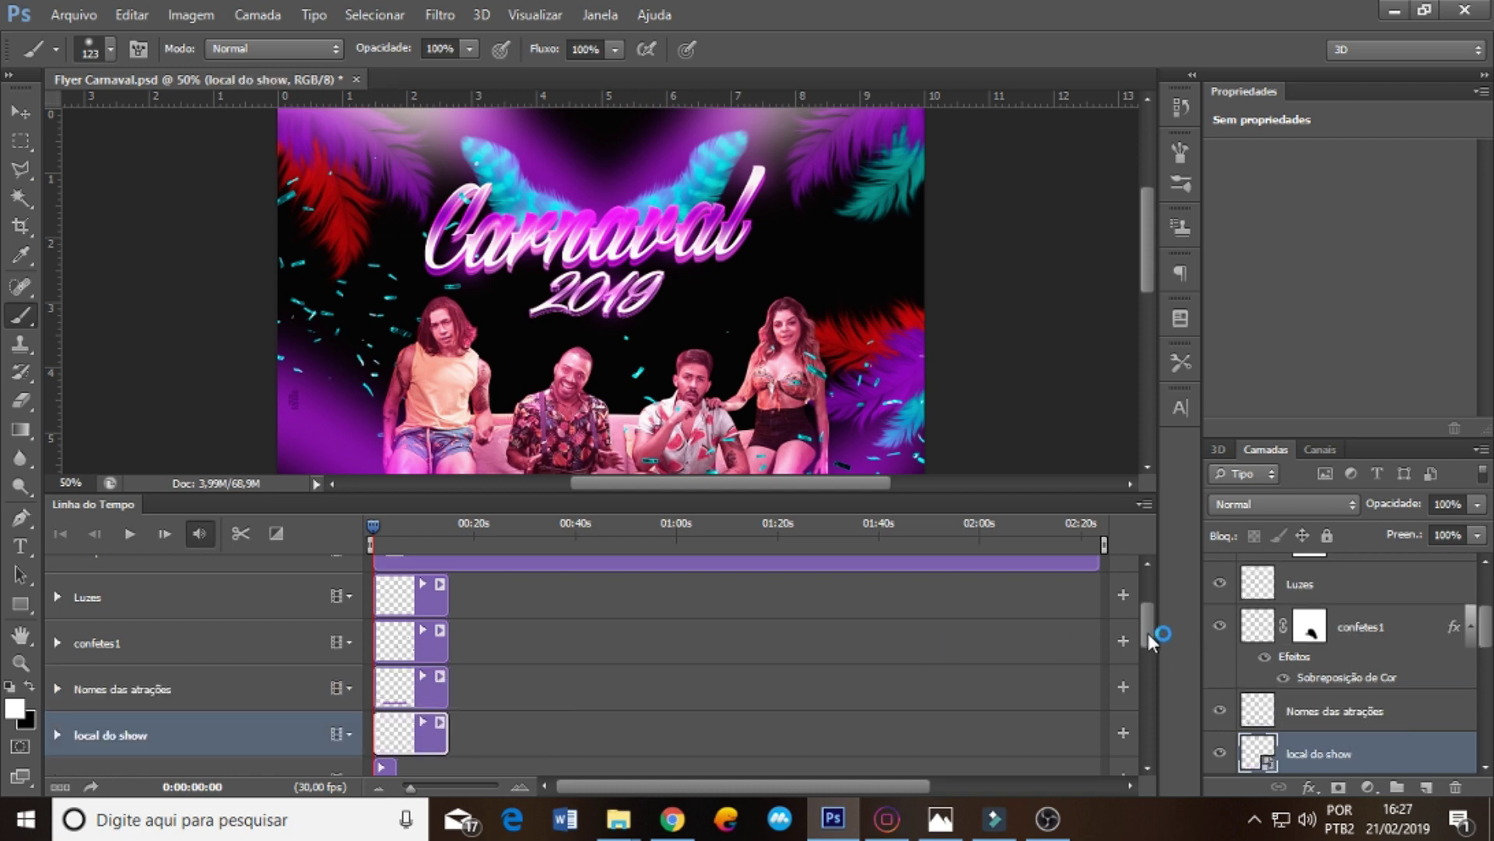
{"action": "scroll", "coordinate": [1147, 633], "scroll_direction": "down", "scroll_amount": 3}
{"action": "left_click_drag", "start_coordinate": [391, 651], "coordinate": [445, 650]}
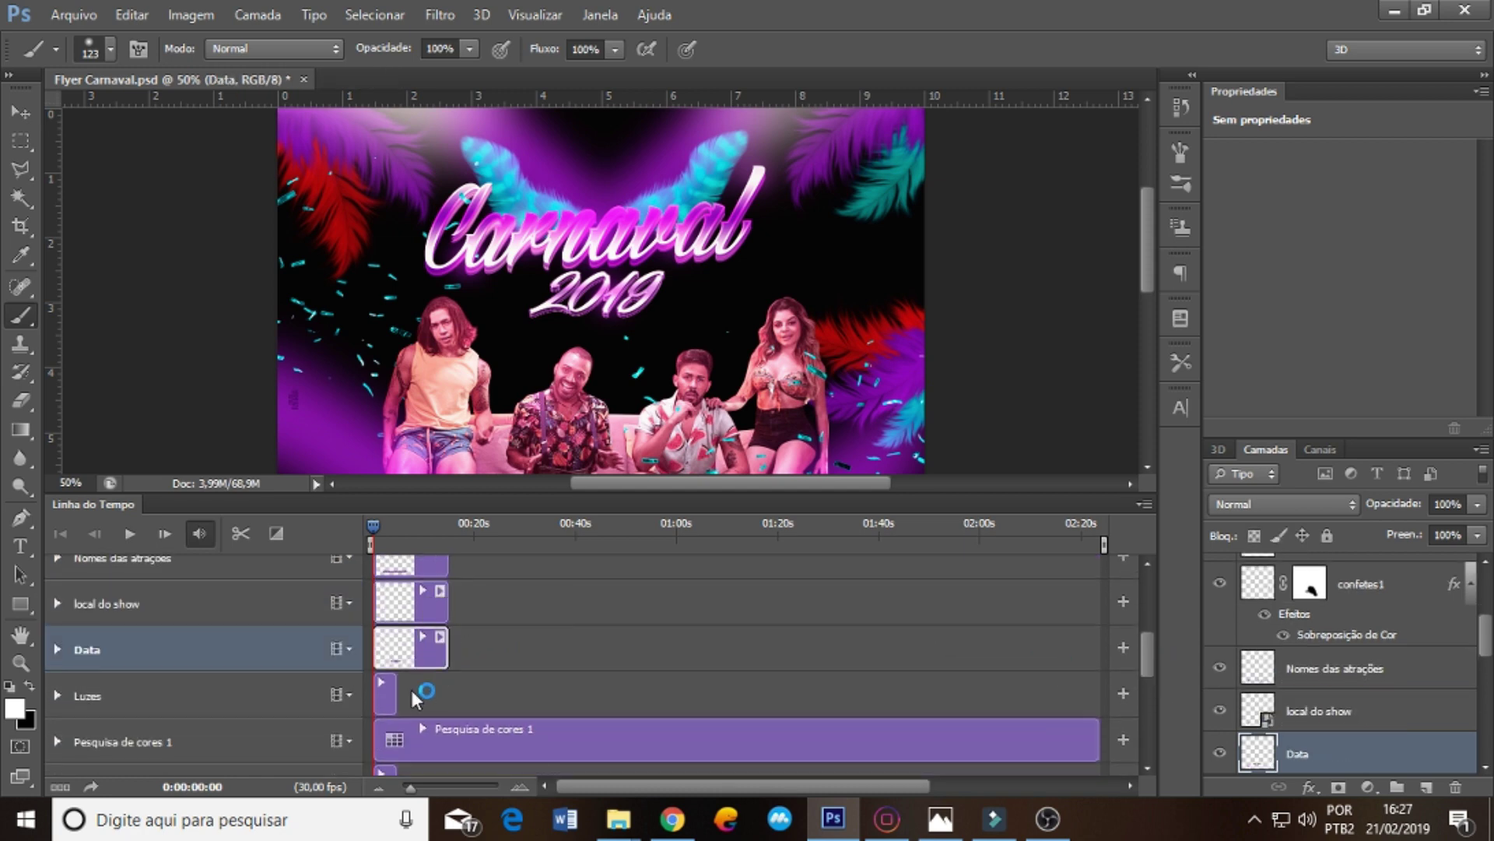
{"action": "left_click_drag", "start_coordinate": [391, 697], "coordinate": [441, 698]}
{"action": "left_click_drag", "start_coordinate": [1145, 652], "coordinate": [1143, 685]}
{"action": "left_click_drag", "start_coordinate": [392, 652], "coordinate": [448, 651]}
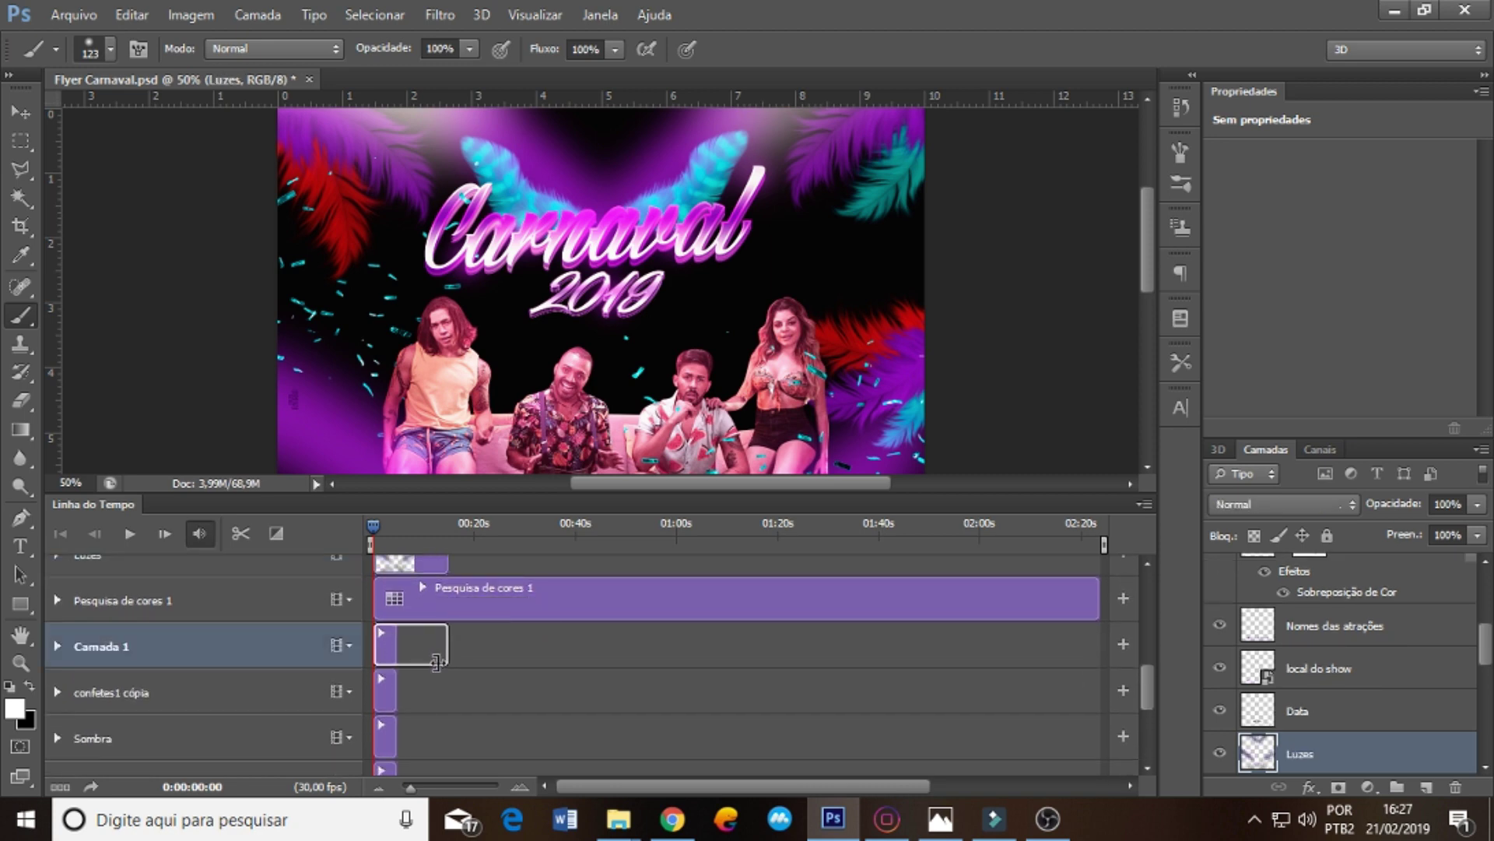
{"action": "left_click_drag", "start_coordinate": [391, 697], "coordinate": [441, 697]}
{"action": "left_click_drag", "start_coordinate": [392, 743], "coordinate": [442, 742]}
{"action": "left_click_drag", "start_coordinate": [1150, 680], "coordinate": [1146, 716]}
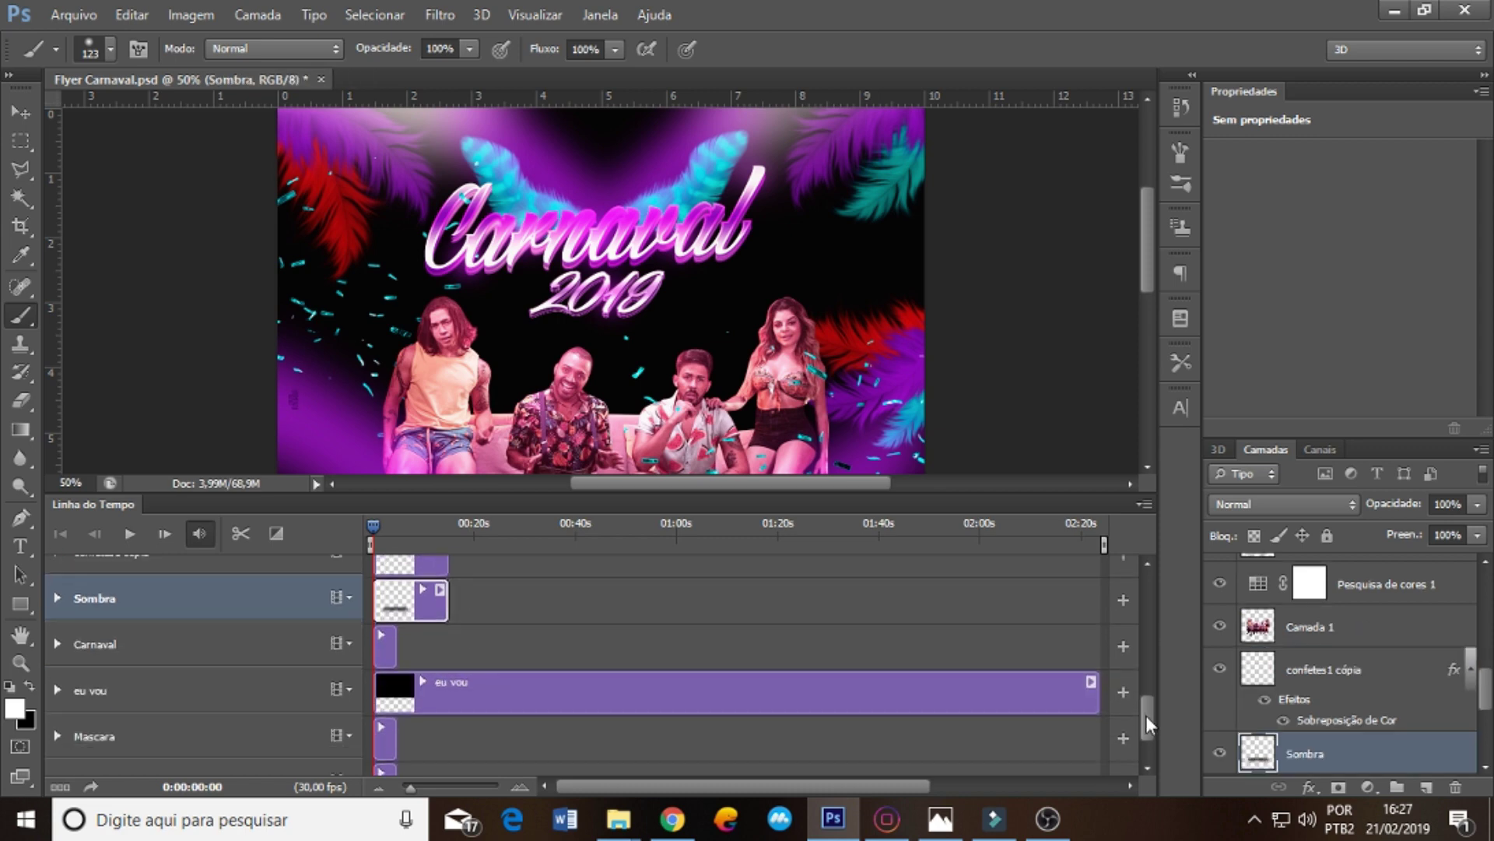
- Extend the Carnaval, Mascara and FUNDO clips to match and move the playhead to about 0:30
{"action": "left_click", "coordinate": [390, 627]}
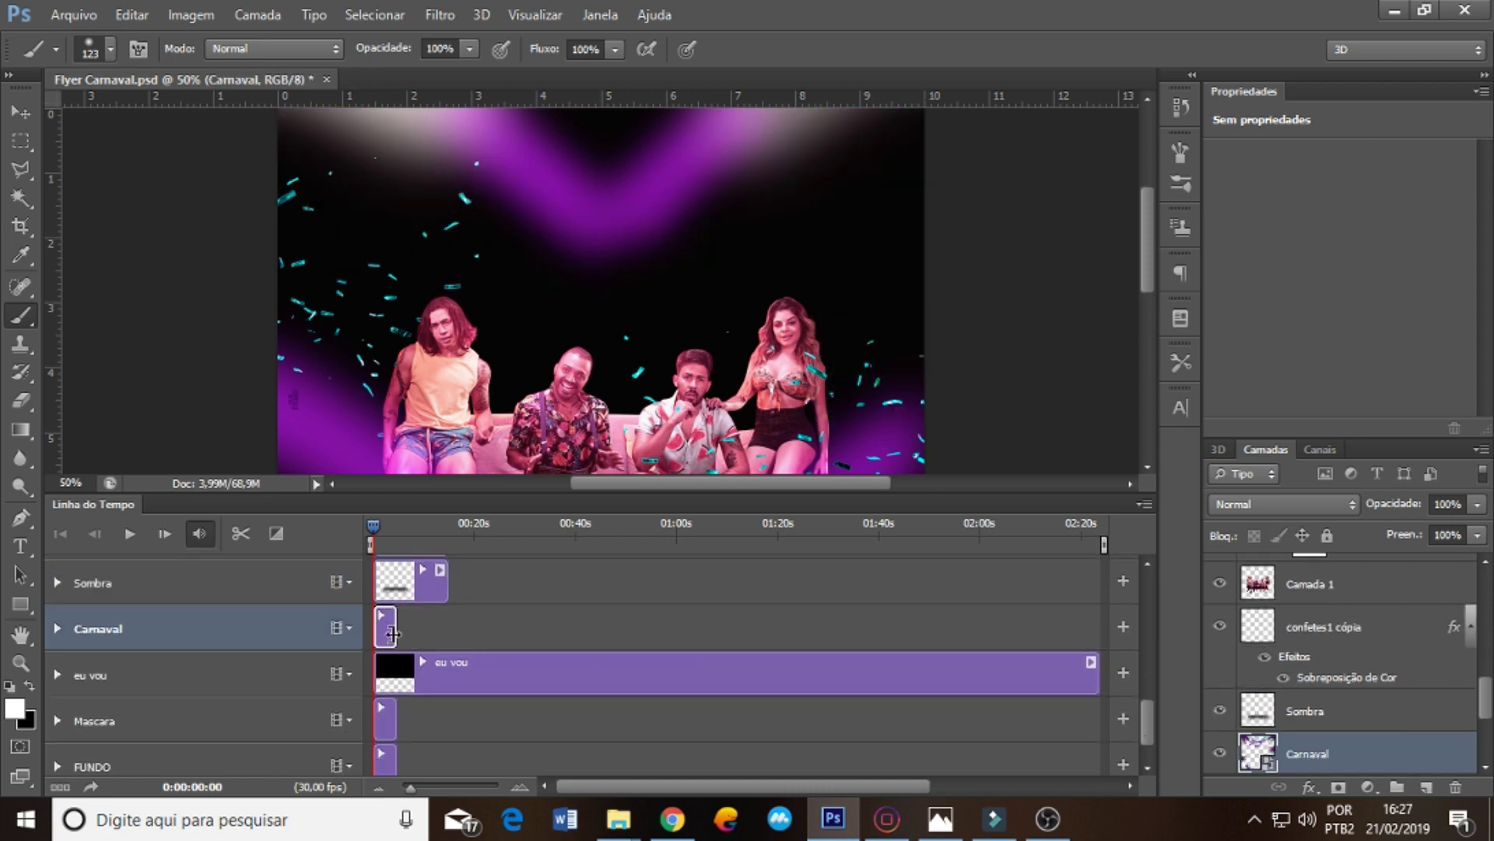
{"action": "mouse_move", "coordinate": [387, 637]}
{"action": "left_mouse_down"}
{"action": "mouse_move", "coordinate": [365, 628]}
{"action": "mouse_move", "coordinate": [447, 628]}
{"action": "left_mouse_up"}
{"action": "left_click_drag", "start_coordinate": [394, 717], "coordinate": [442, 726]}
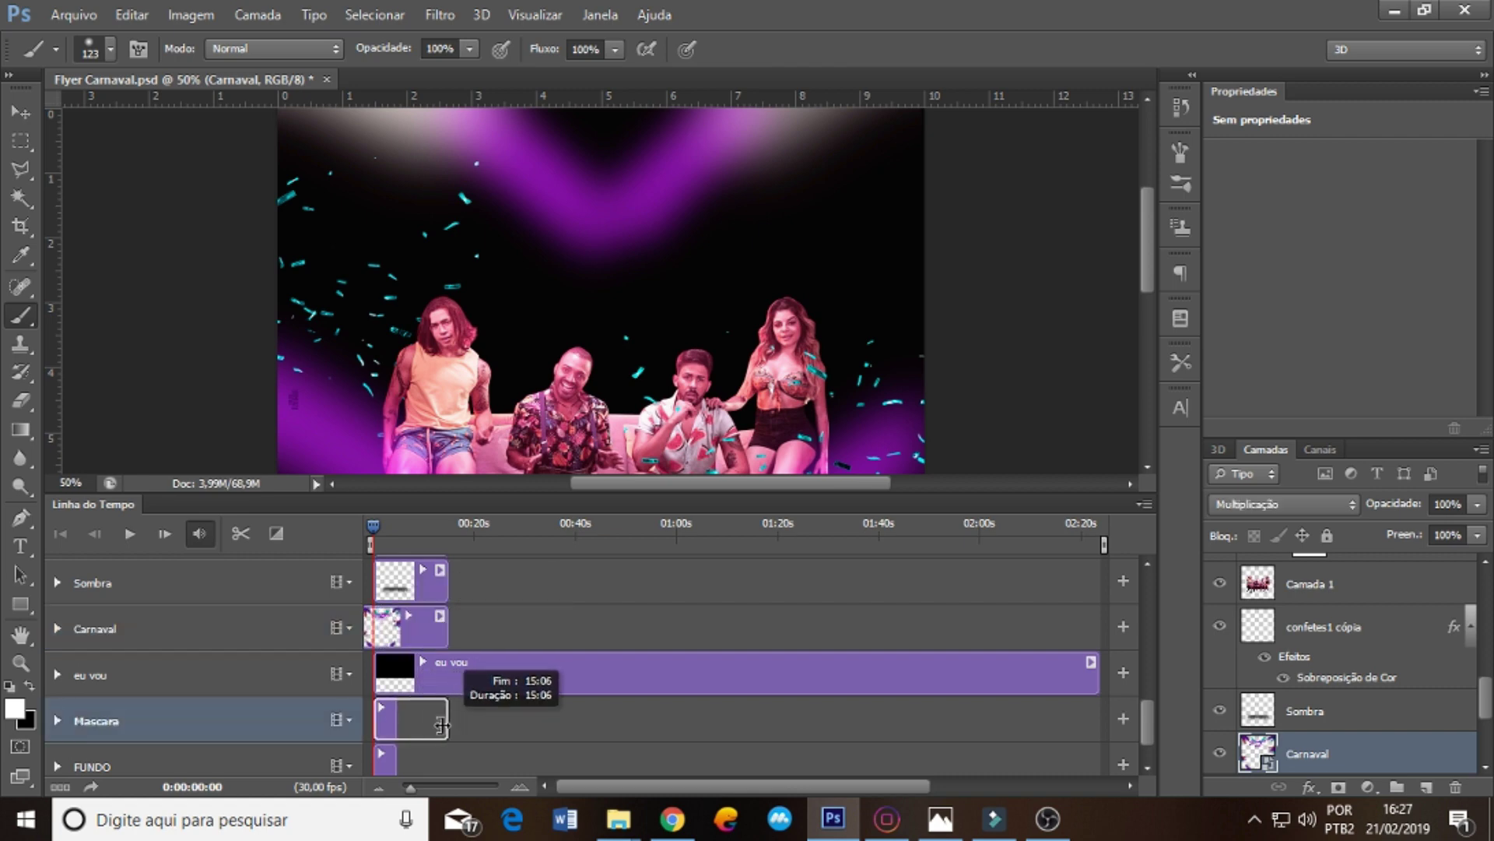
{"action": "scroll", "coordinate": [1143, 747], "scroll_direction": "down", "scroll_amount": 1}
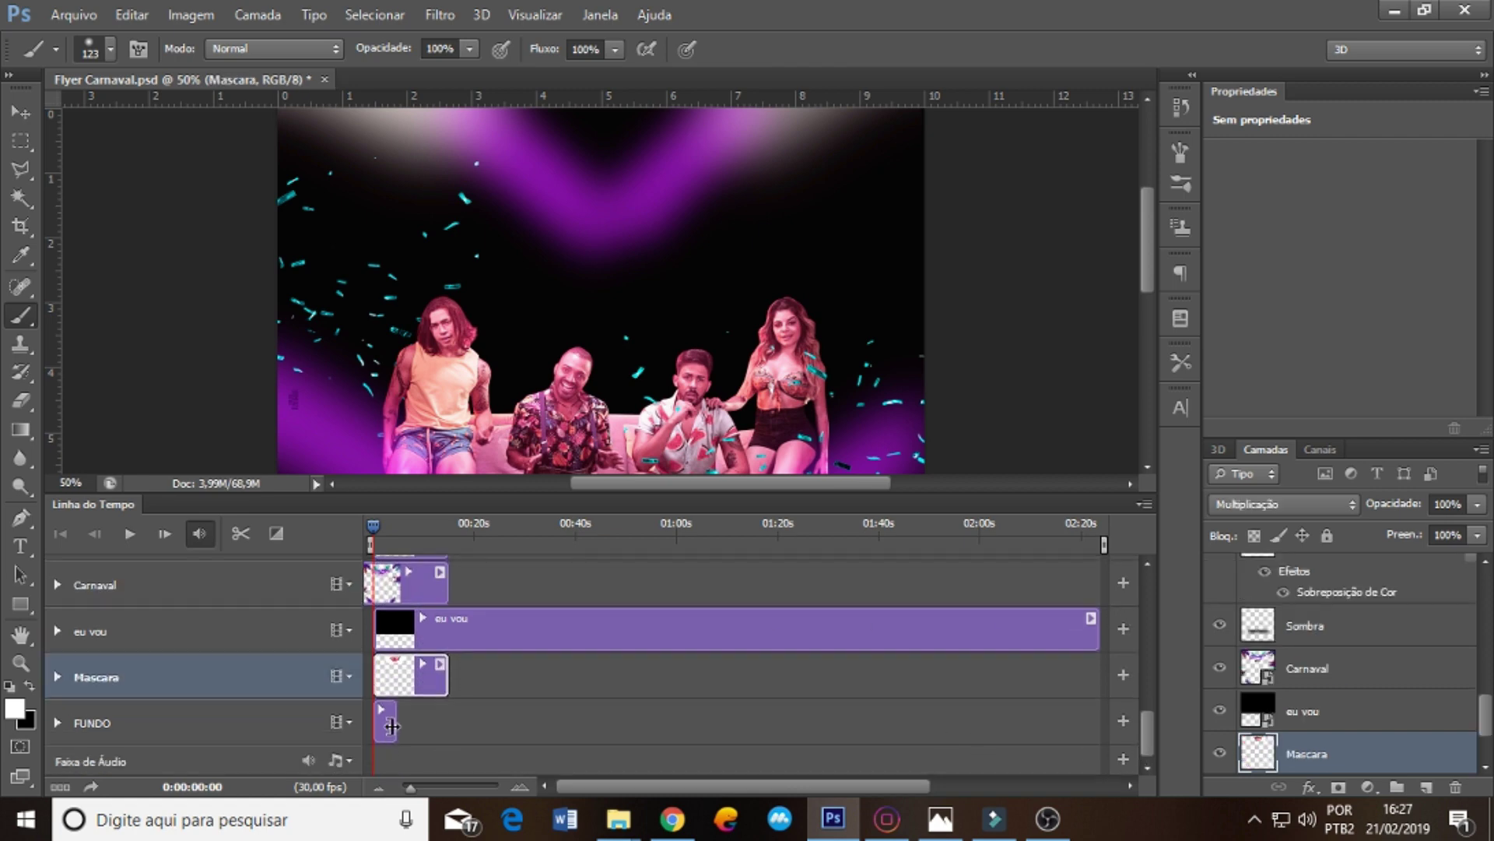
{"action": "left_click_drag", "start_coordinate": [392, 725], "coordinate": [447, 724]}
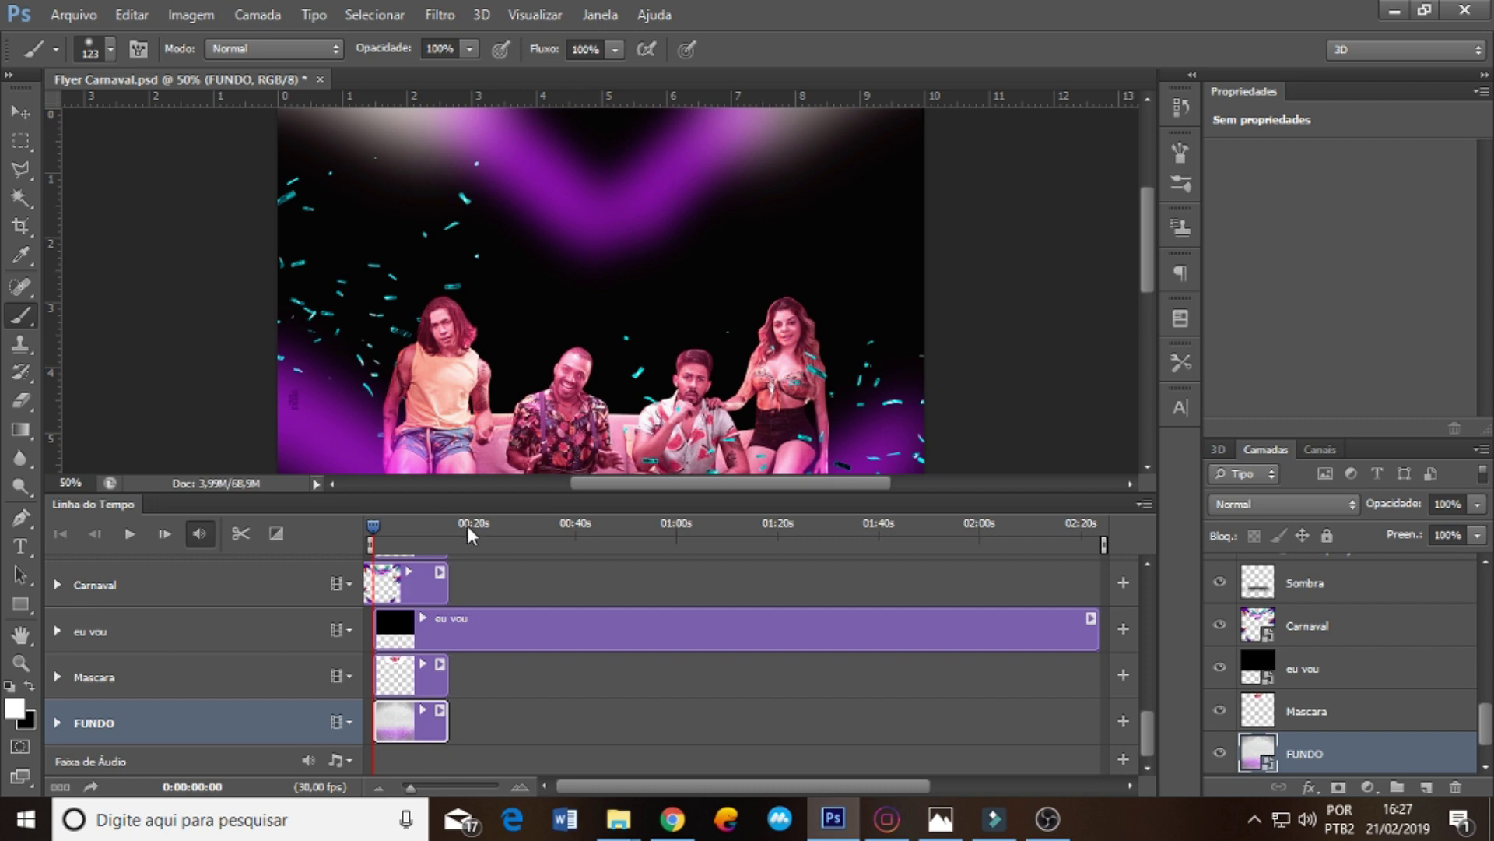
{"action": "left_click_drag", "start_coordinate": [467, 525], "coordinate": [525, 525]}
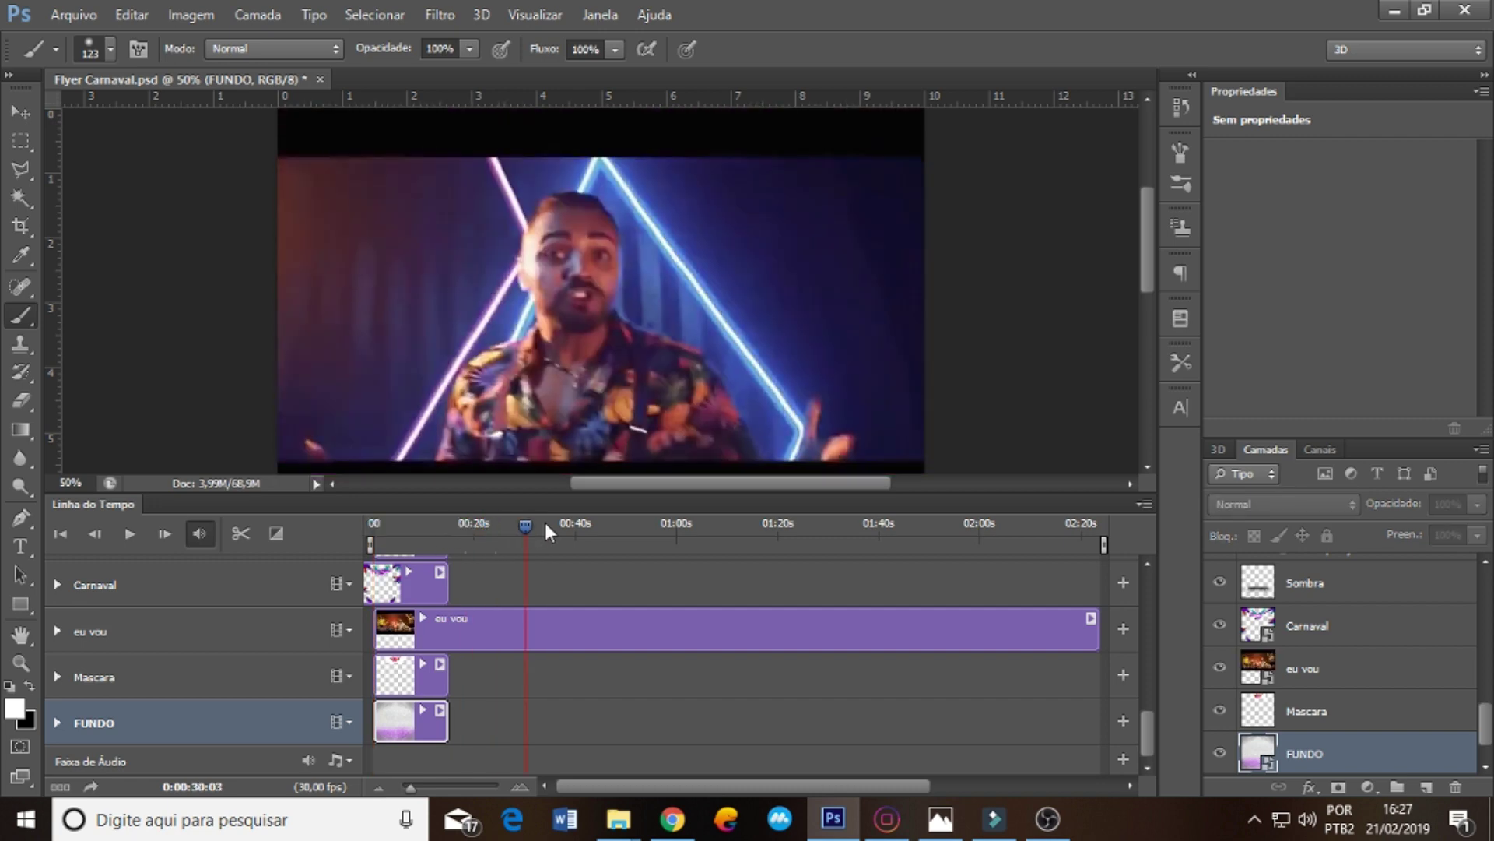
- Play and stop the timeline to preview the animation
{"action": "left_click", "coordinate": [131, 534]}
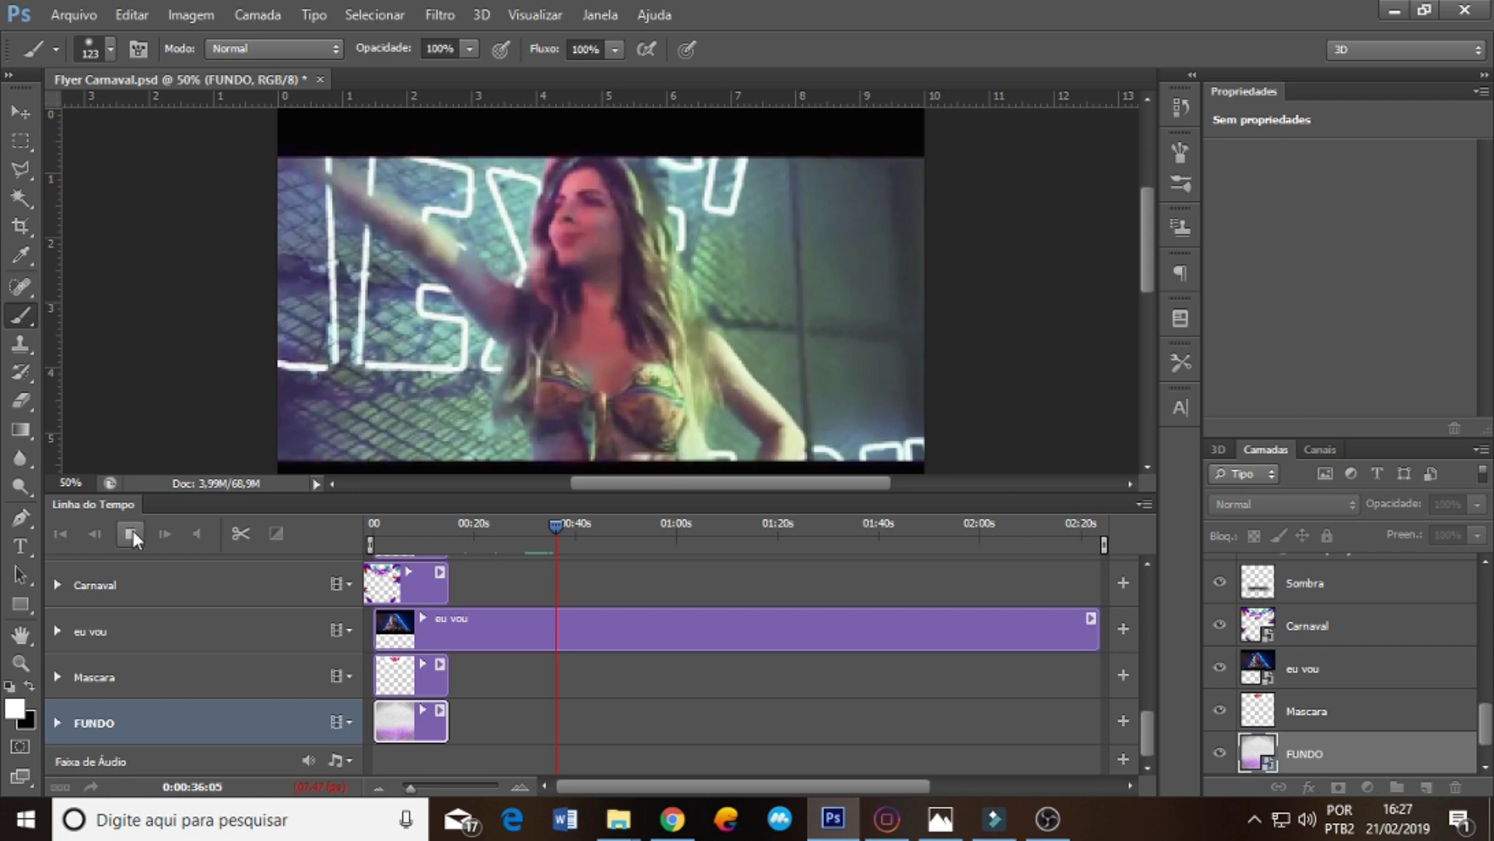
{"action": "left_click", "coordinate": [133, 532]}
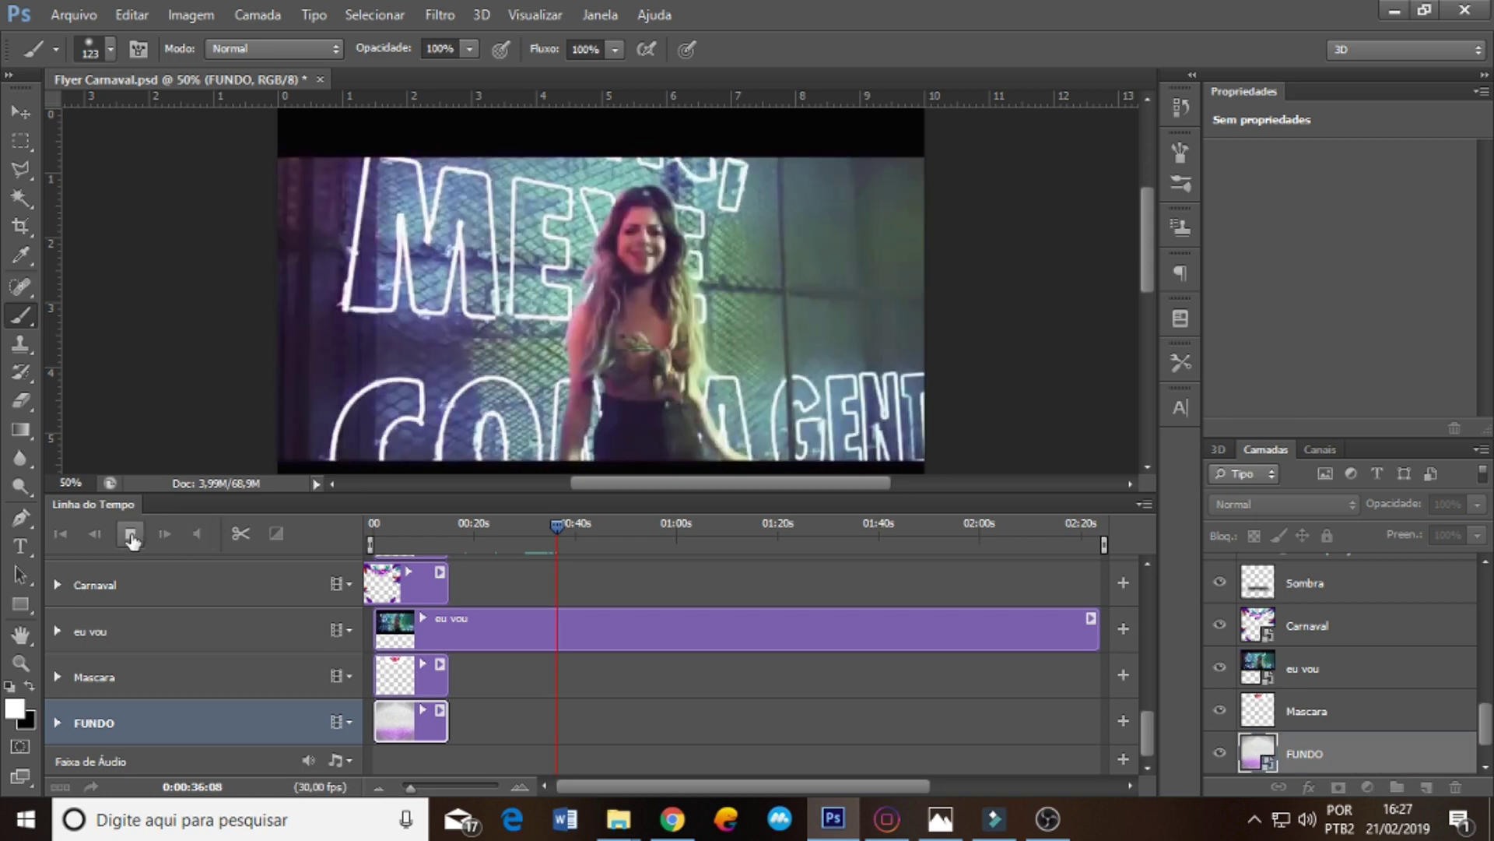
{"action": "left_click", "coordinate": [132, 532]}
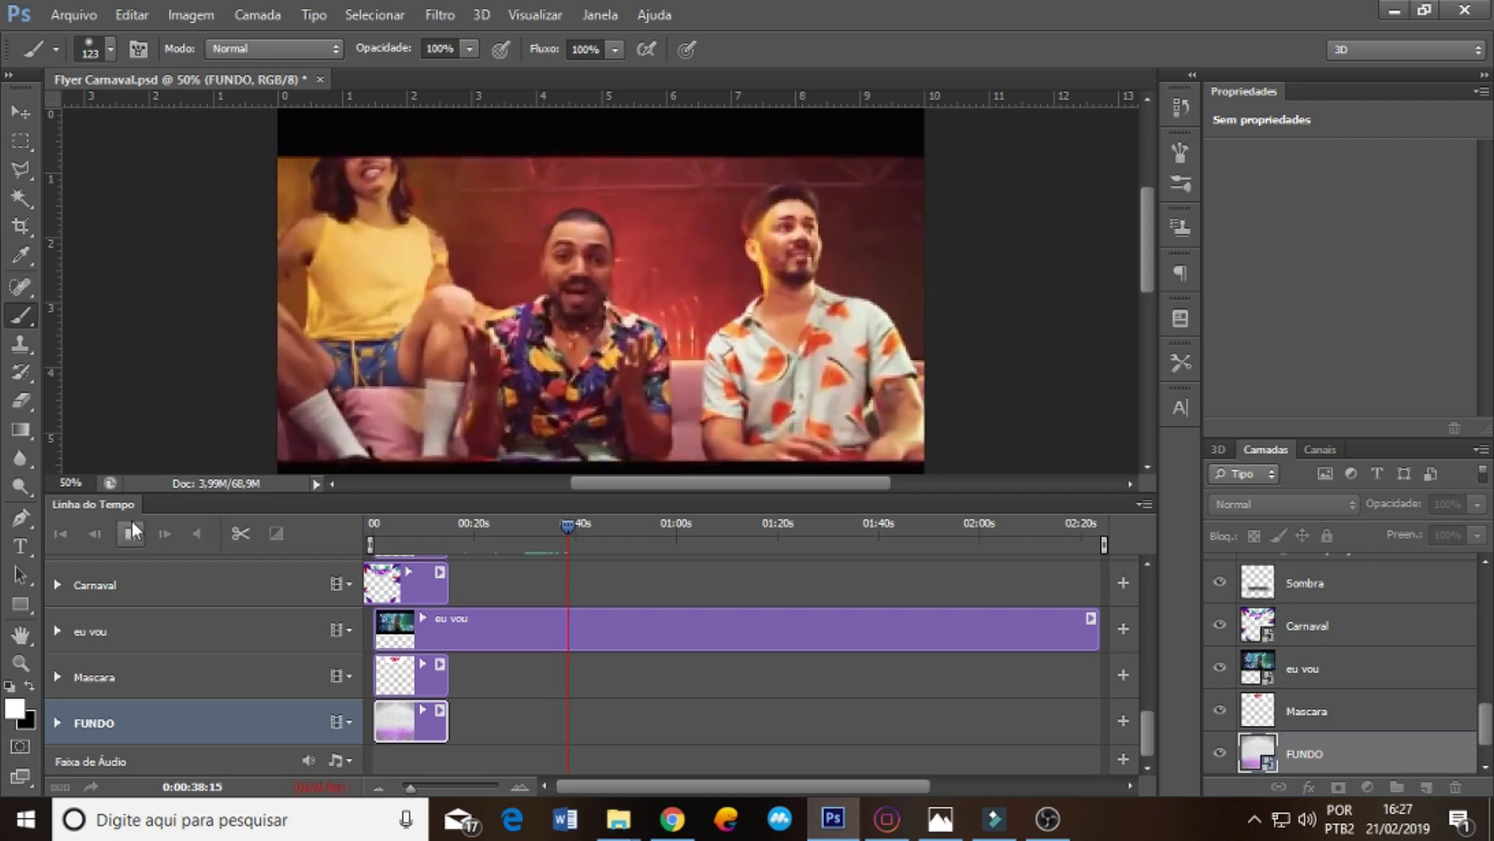
- Split the eu vou clip at about 0:51, delete the first part, move the rest to 0:00
{"action": "left_click", "coordinate": [634, 527]}
{"action": "left_click", "coordinate": [604, 642]}
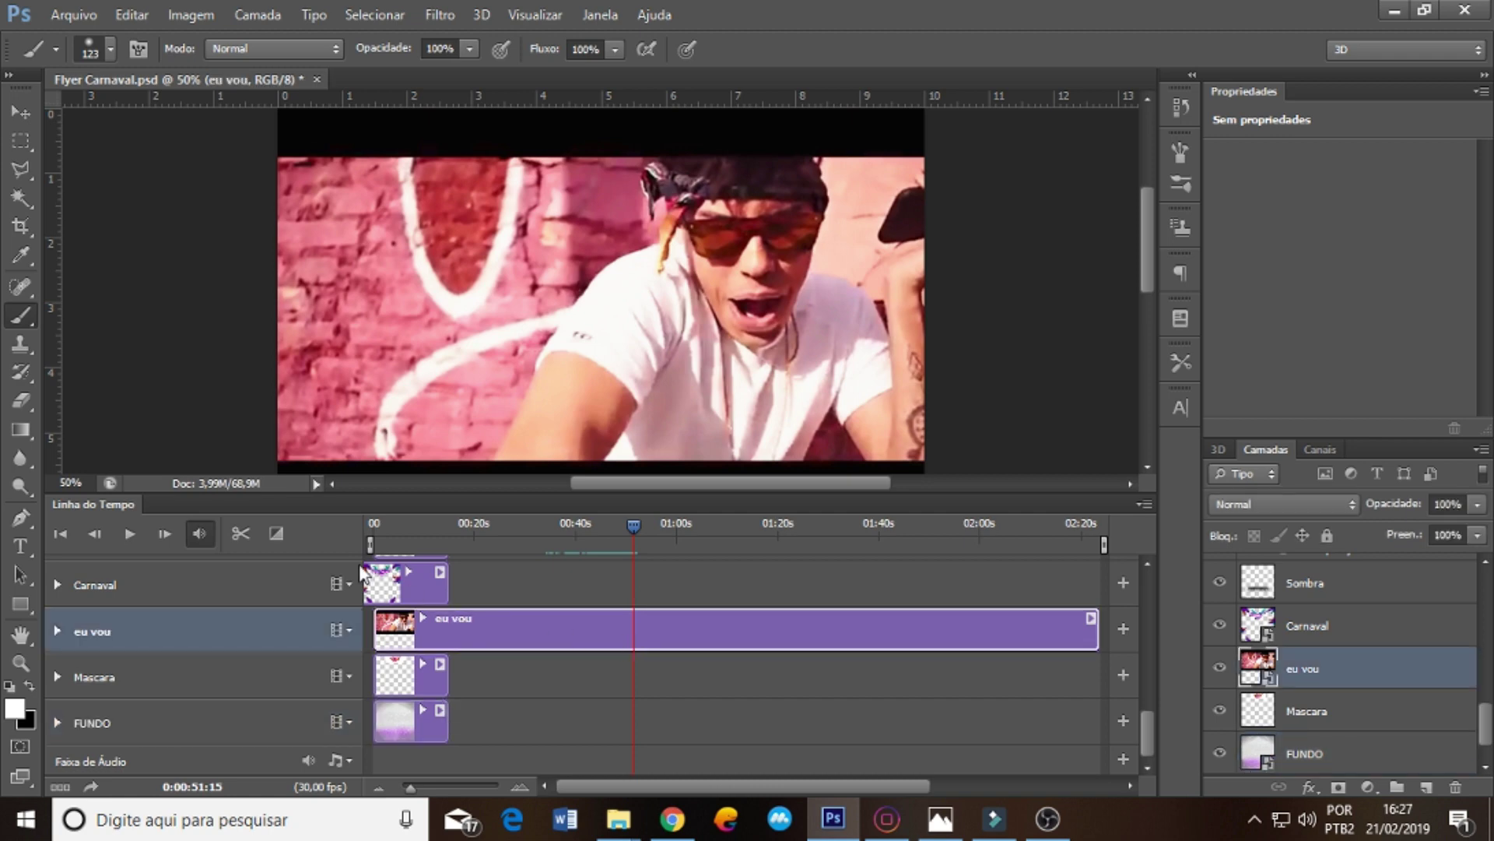
{"action": "left_click", "coordinate": [241, 533]}
{"action": "left_click", "coordinate": [526, 680]}
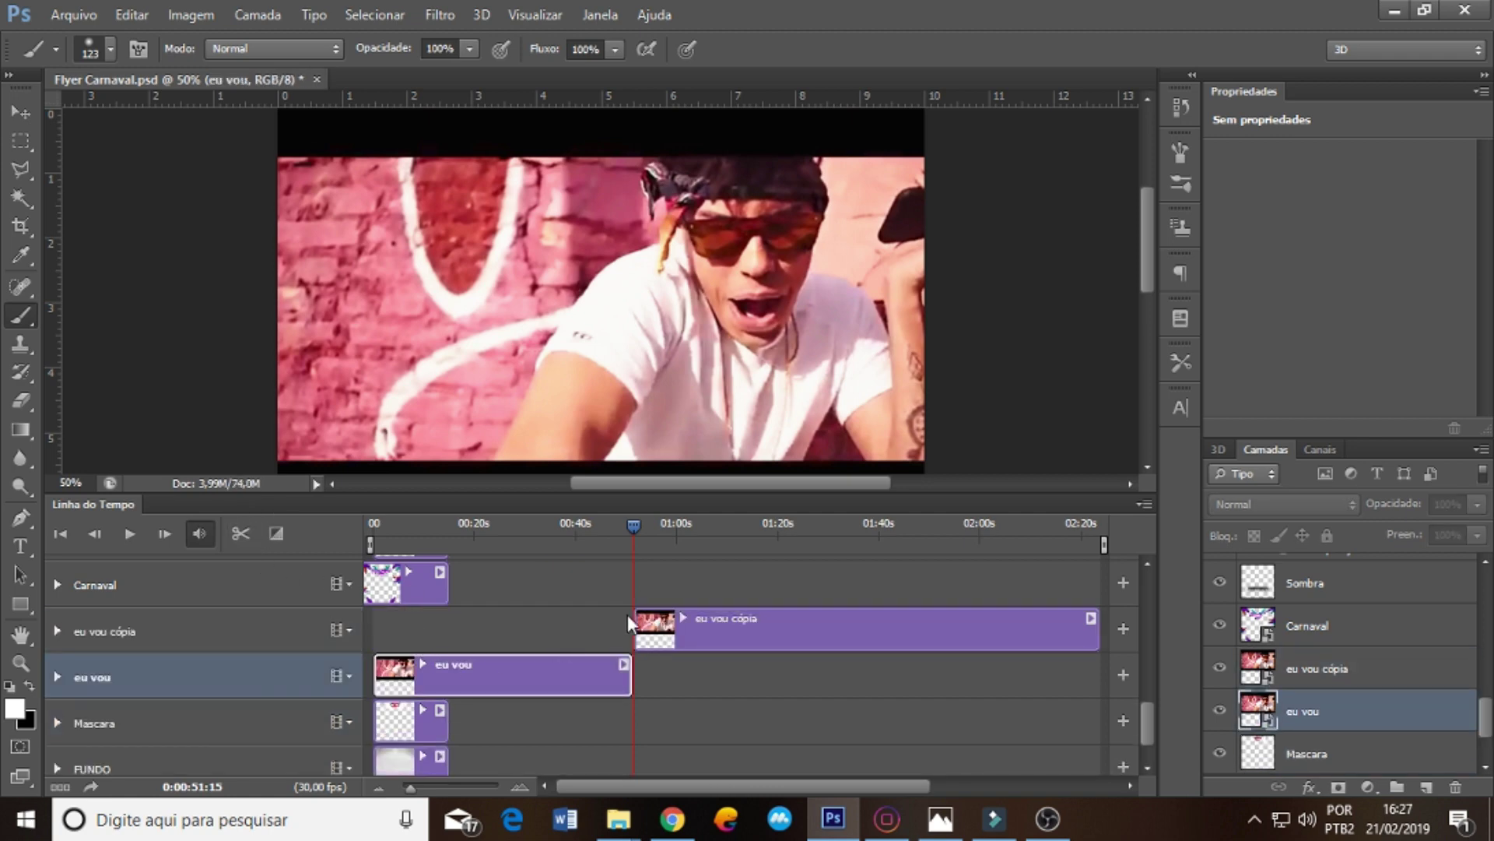
{"action": "key", "text": "Delete"}
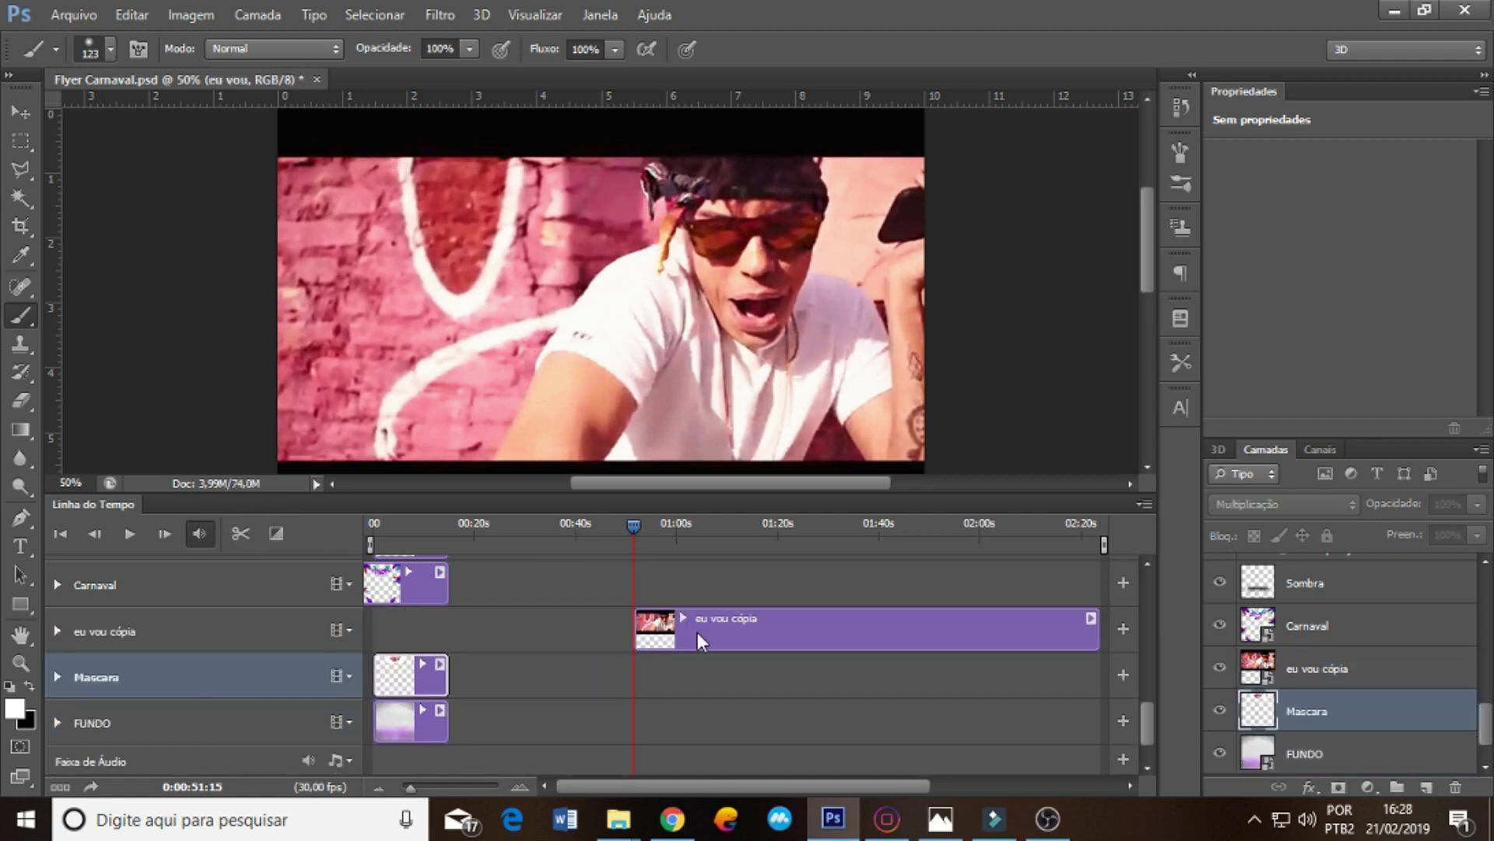
{"action": "mouse_move", "coordinate": [697, 632]}
{"action": "left_mouse_down"}
{"action": "mouse_move", "coordinate": [468, 623]}
{"action": "mouse_move", "coordinate": [358, 539]}
{"action": "left_mouse_up"}
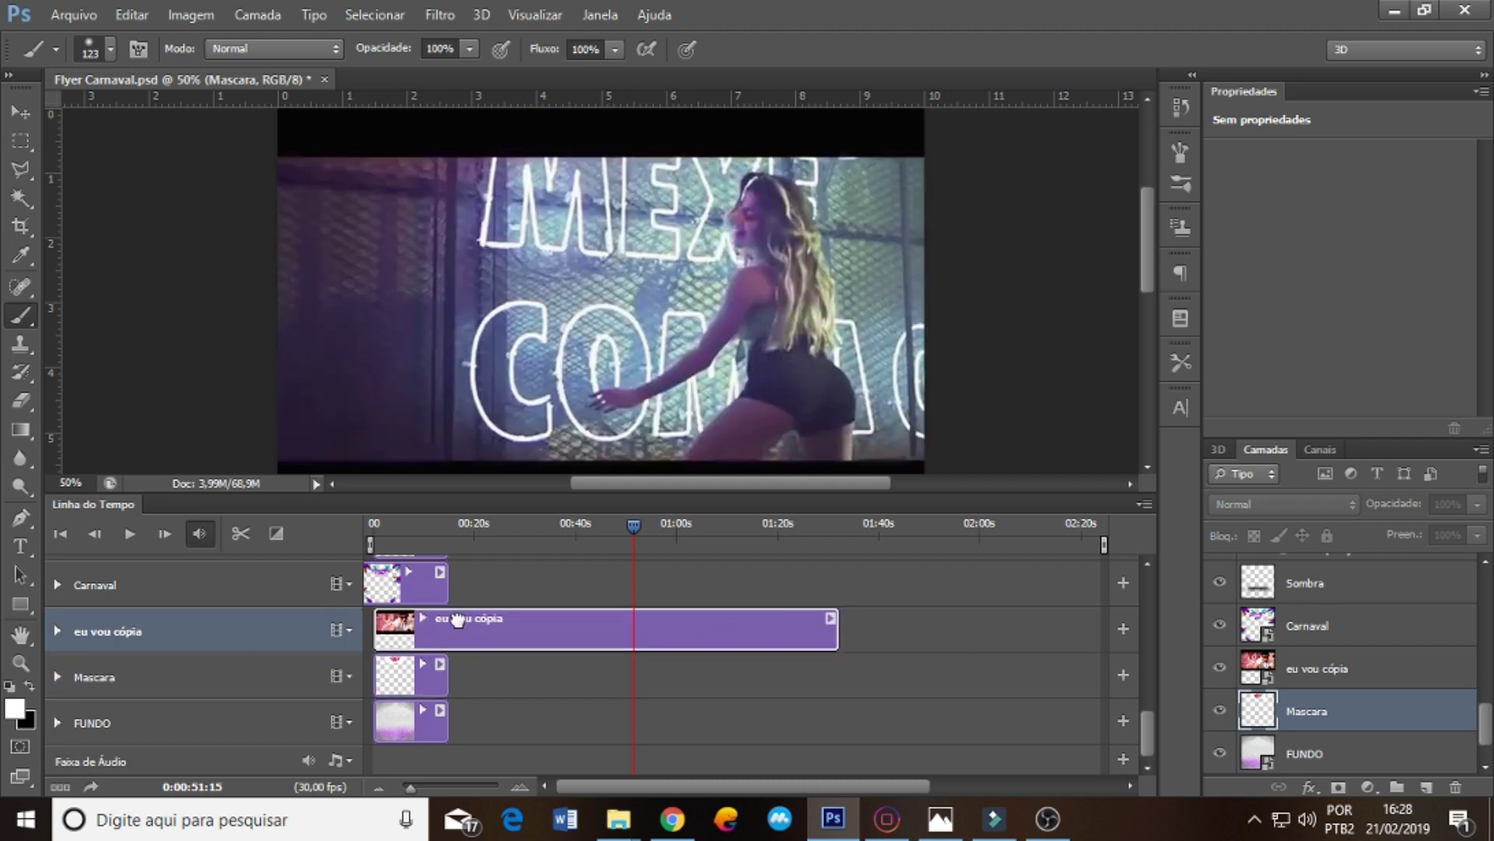
- Zoom out and shift the eu vou cópia video upward on the flyer
{"action": "left_click", "coordinate": [374, 525]}
{"action": "key", "text": "ctrl+minus"}
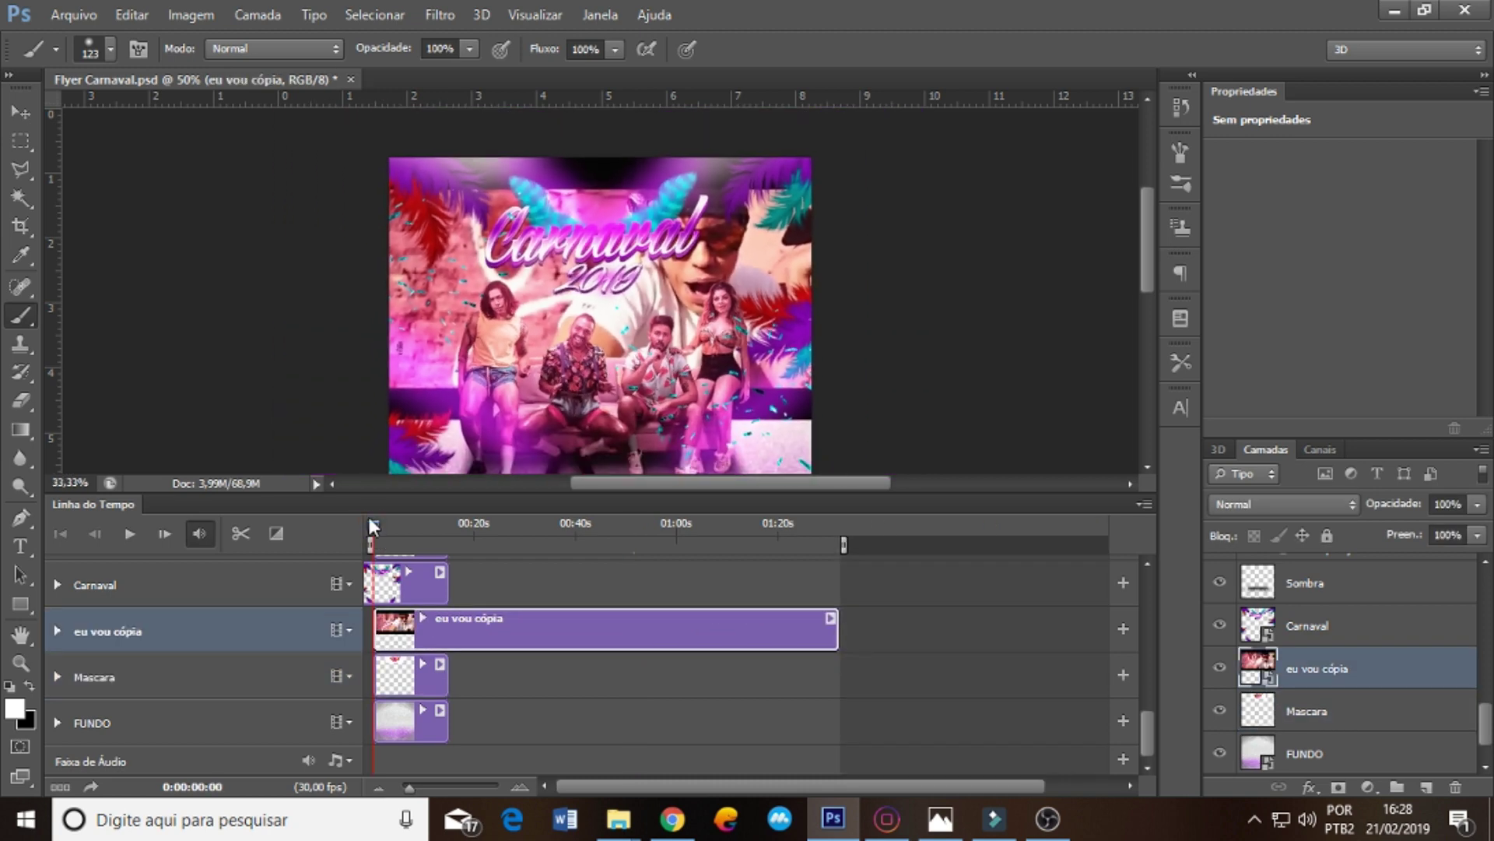
{"action": "key", "text": "ctrl+minus"}
{"action": "left_click_drag", "start_coordinate": [663, 311], "coordinate": [682, 266]}
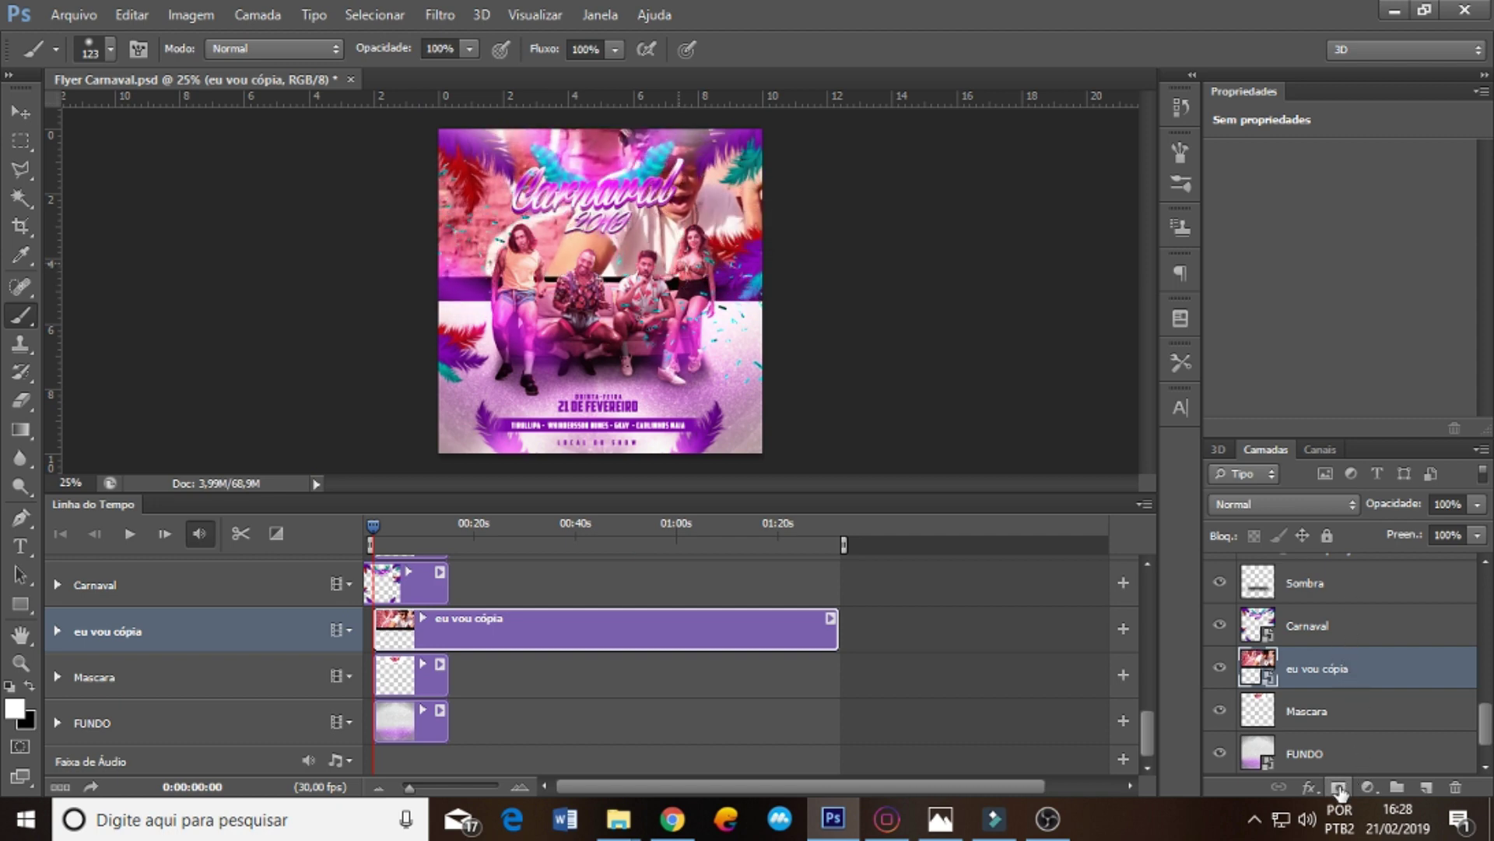
- Add a layer mask to eu vou cópia and gradient-fade the video's lower part
{"action": "left_click", "coordinate": [1338, 788]}
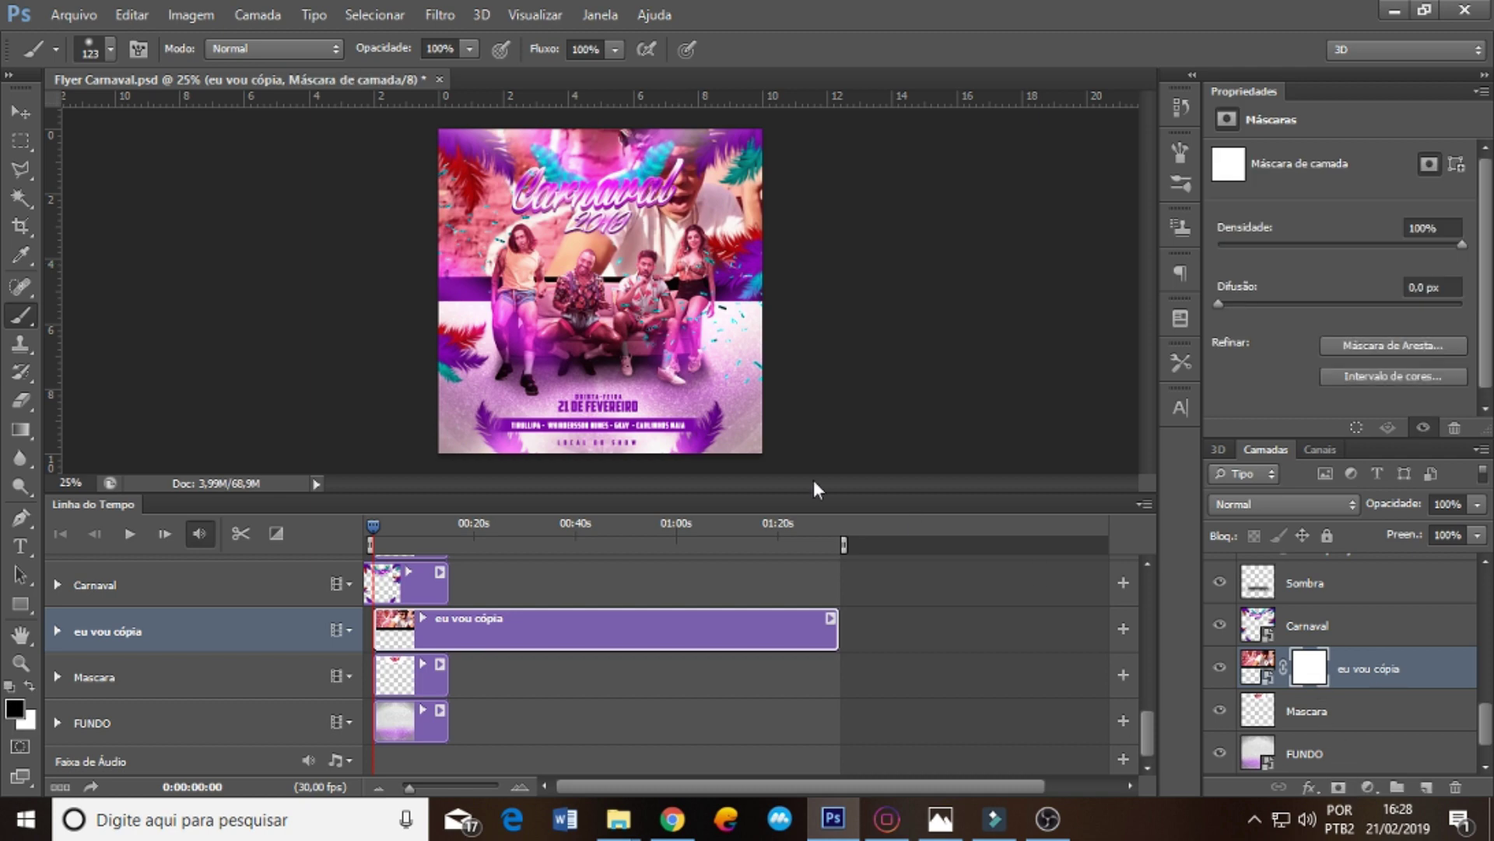
{"action": "key", "text": "g"}
{"action": "left_click_drag", "start_coordinate": [471, 319], "coordinate": [456, 288]}
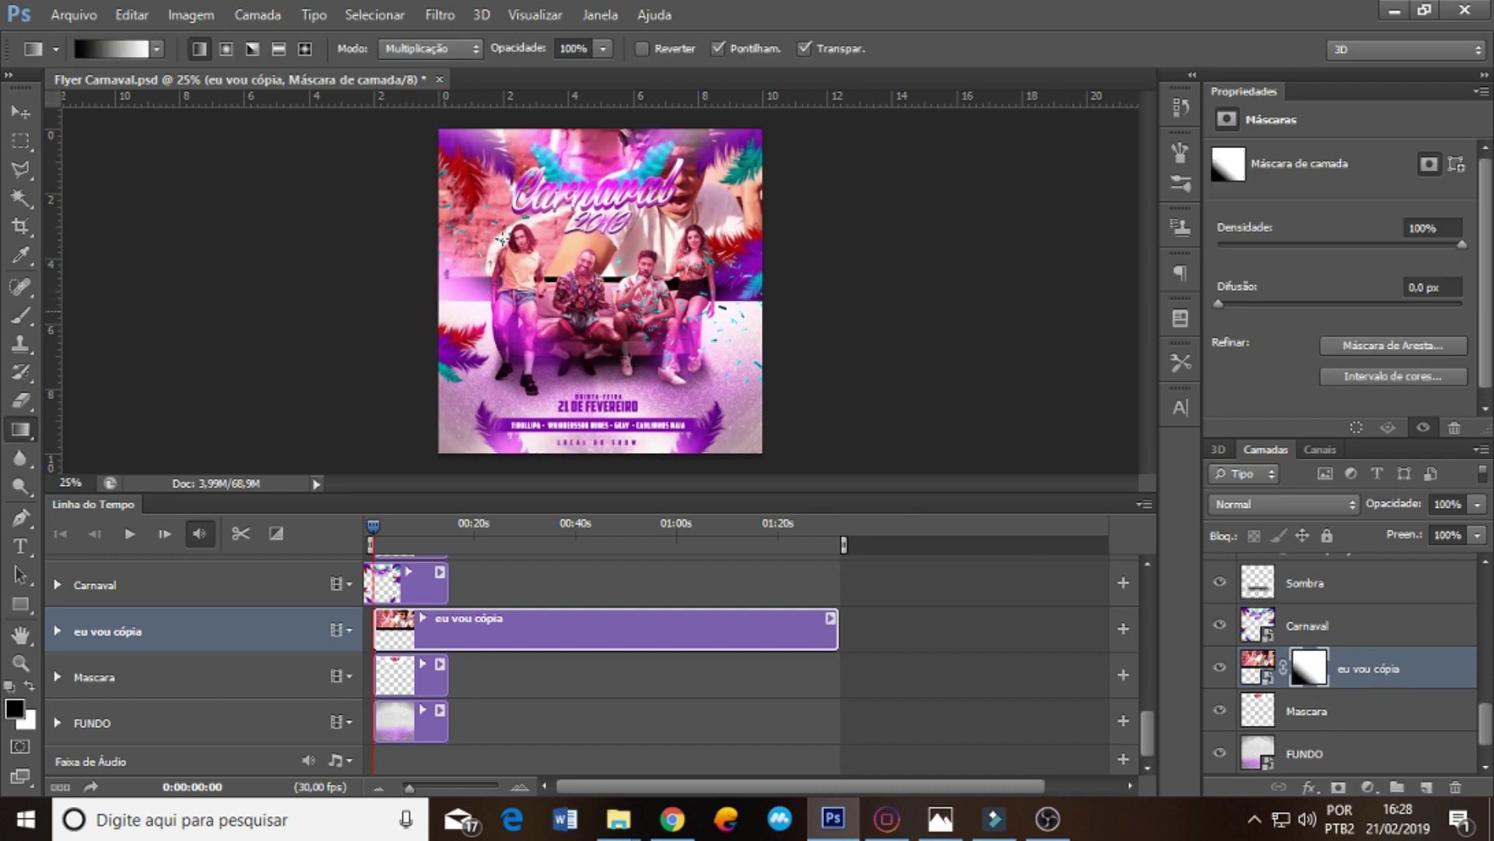
{"action": "left_click_drag", "start_coordinate": [502, 239], "coordinate": [500, 315]}
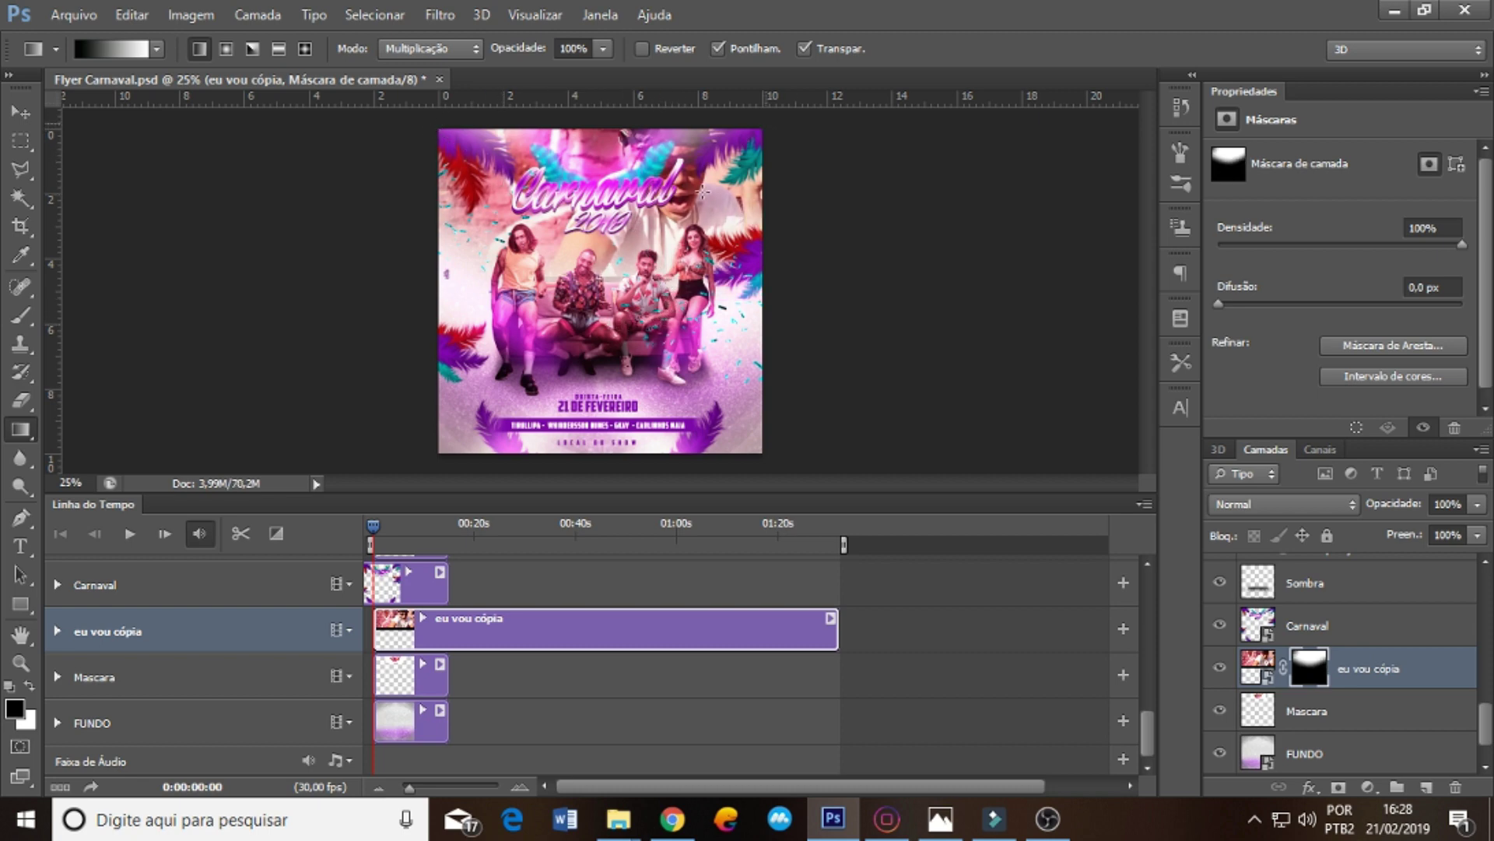
{"action": "left_click_drag", "start_coordinate": [602, 115], "coordinate": [600, 165]}
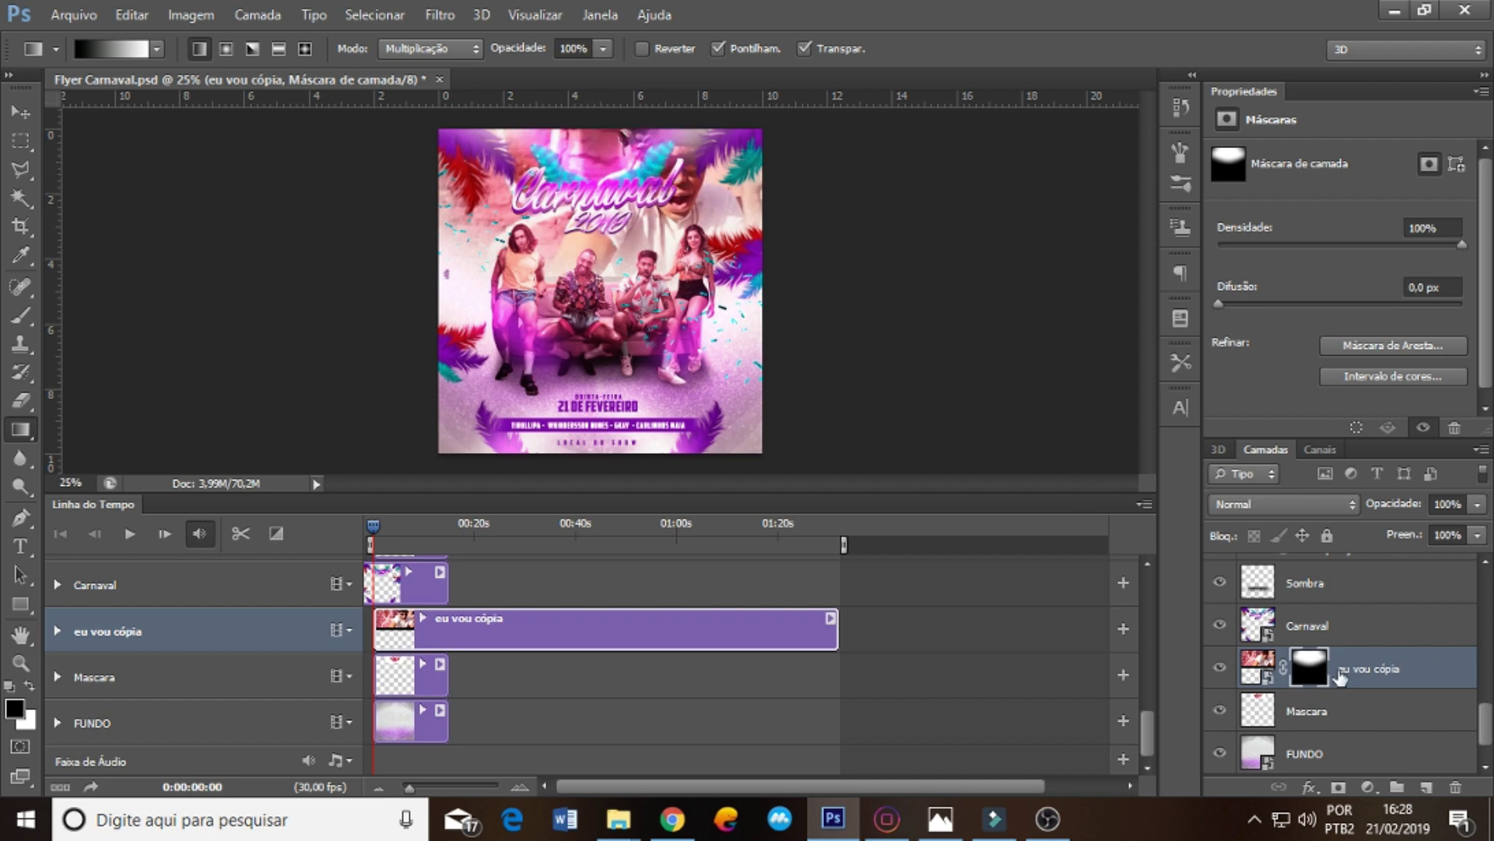
- Move eu vou cópia under Mascara, refine the mask to reveal the pink mask, set fill 61%
{"action": "left_click_drag", "start_coordinate": [1338, 677], "coordinate": [1339, 732]}
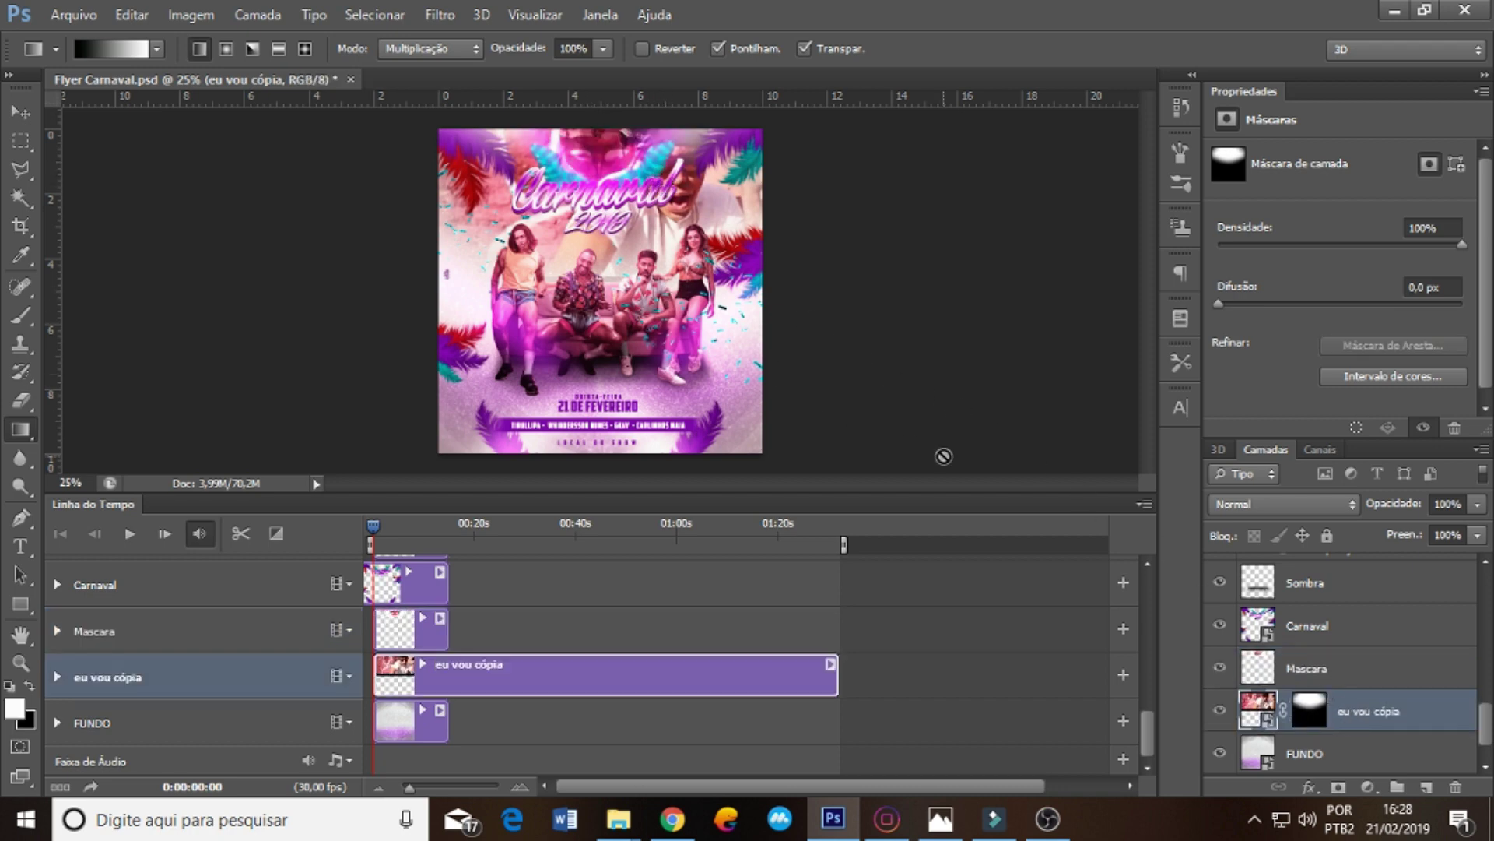
{"action": "left_click_drag", "start_coordinate": [683, 261], "coordinate": [691, 263]}
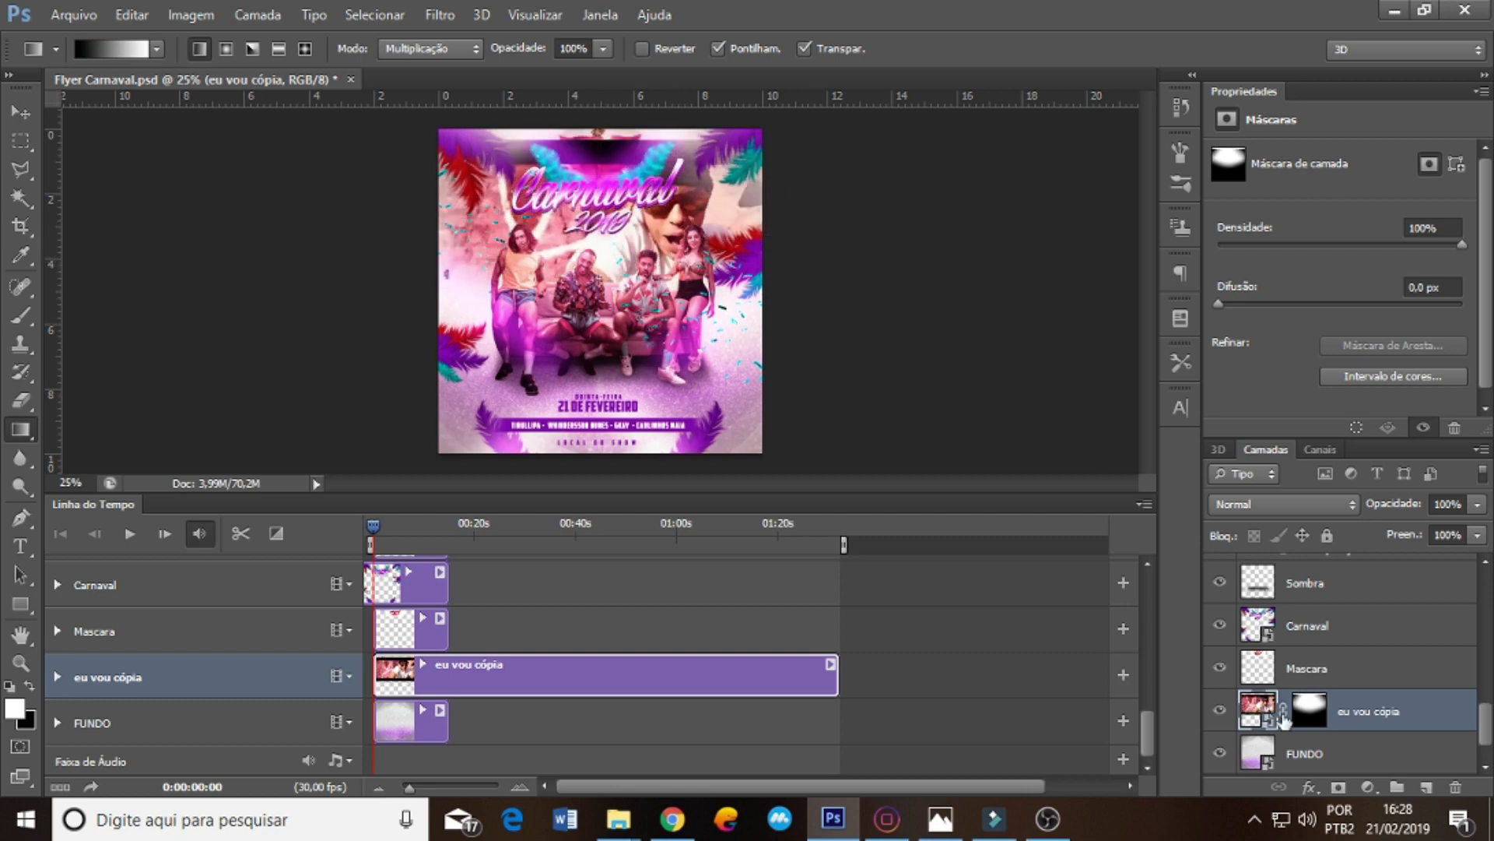
{"action": "left_click", "coordinate": [1309, 710]}
{"action": "left_click_drag", "start_coordinate": [592, 165], "coordinate": [580, 140]}
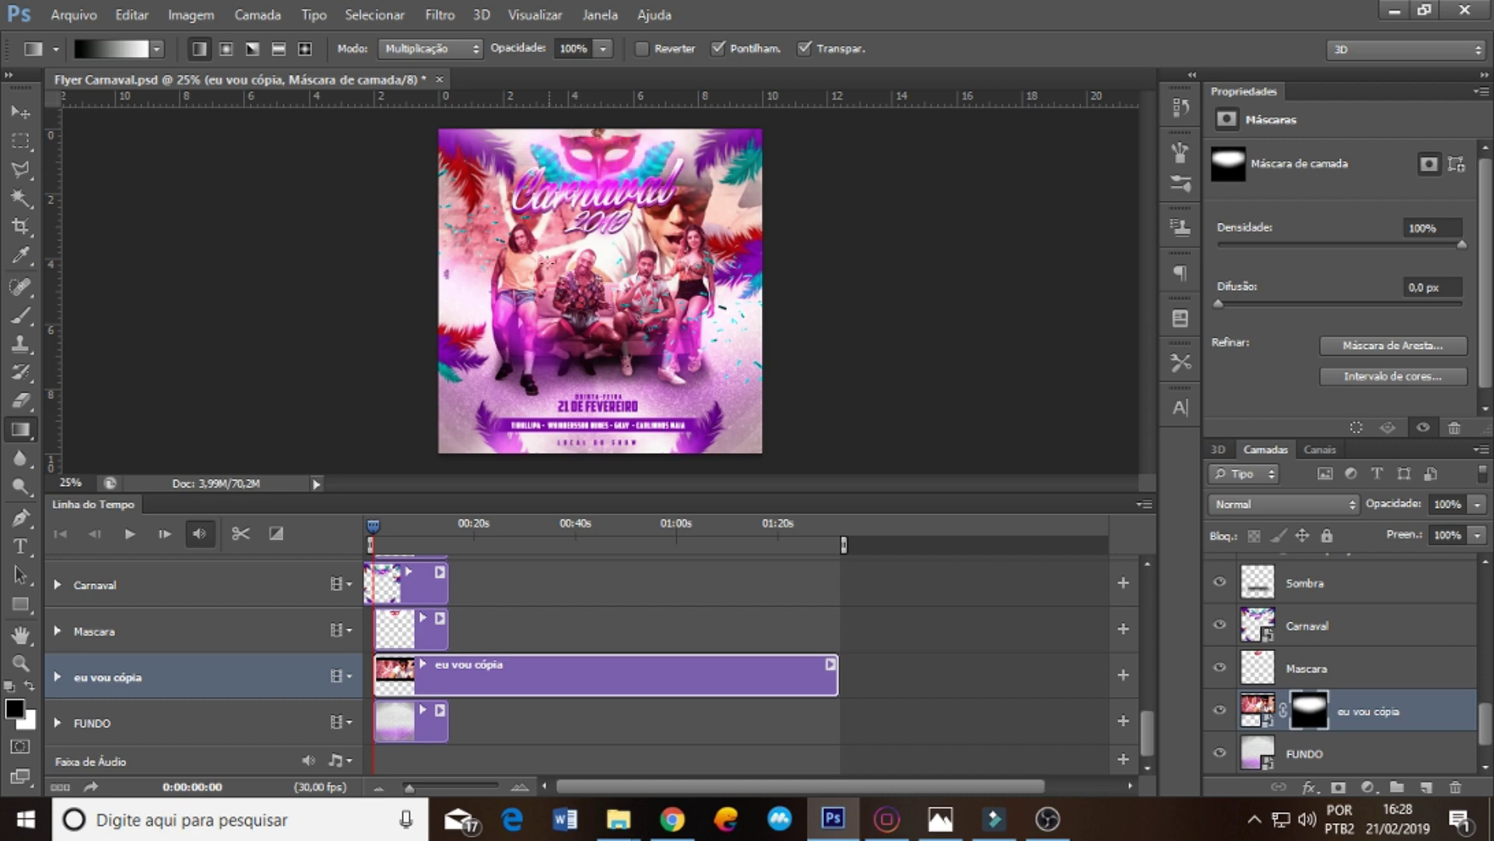
{"action": "left_click", "coordinate": [1260, 712]}
{"action": "left_click", "coordinate": [1477, 535]}
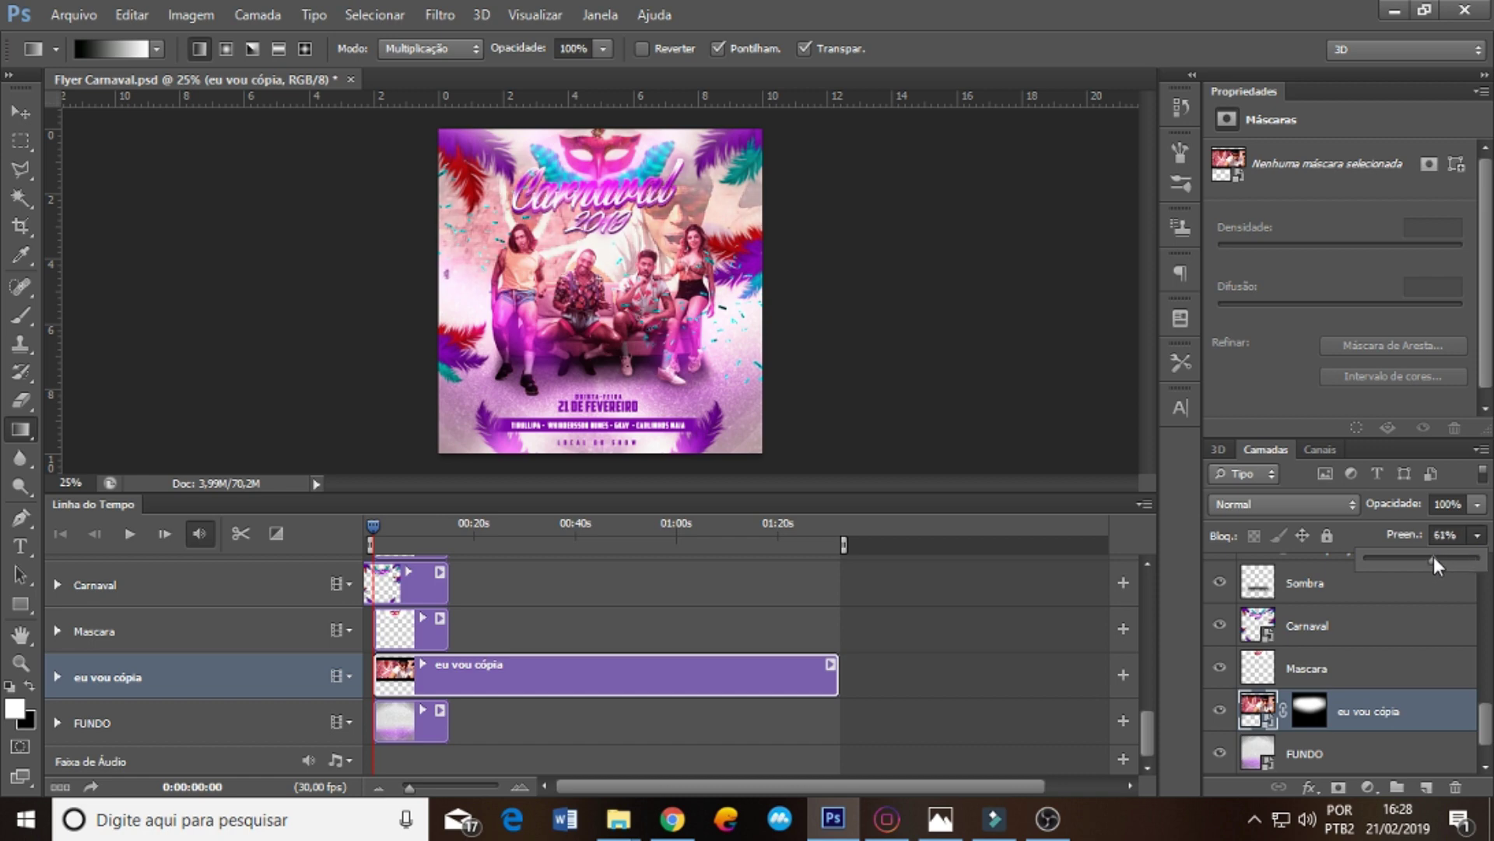
- Play and scrub the timeline to review the softly blended video
{"action": "left_click", "coordinate": [130, 533]}
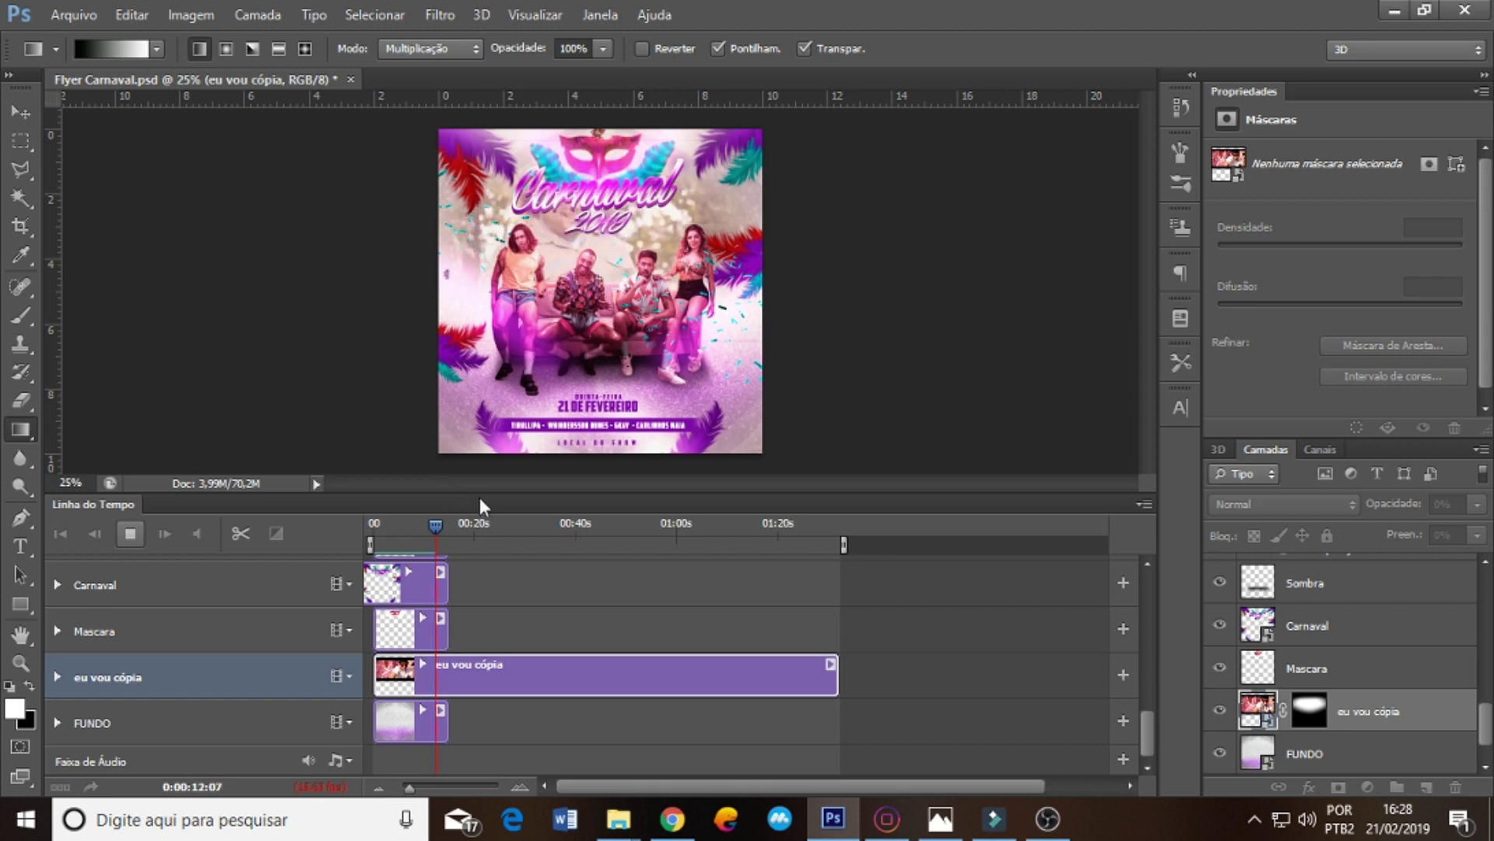
{"action": "left_click", "coordinate": [511, 526]}
{"action": "left_click", "coordinate": [555, 533]}
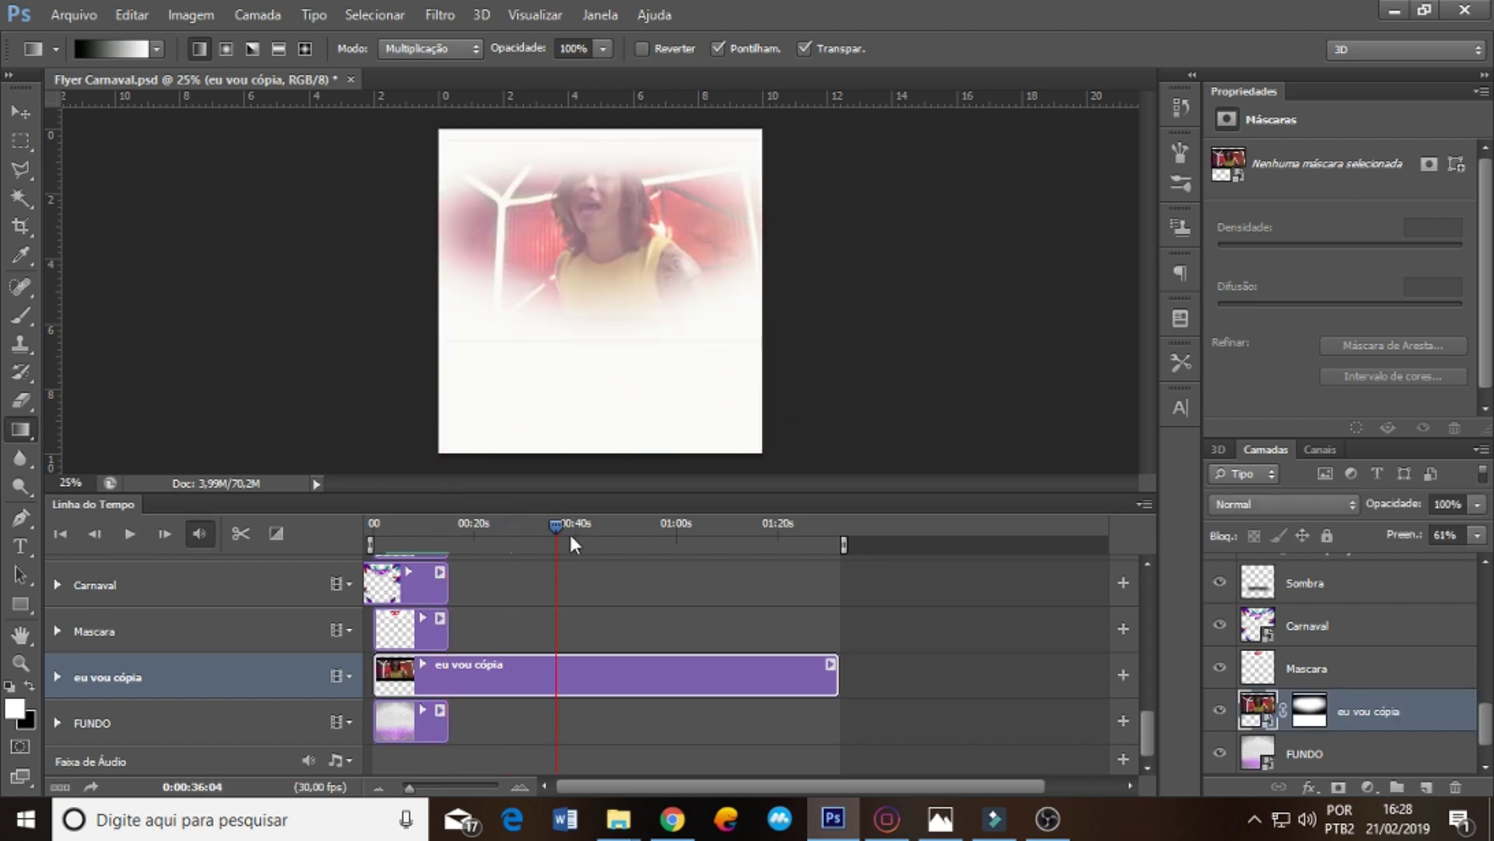
{"action": "mouse_move", "coordinate": [556, 529]}
{"action": "left_mouse_down"}
{"action": "mouse_move", "coordinate": [544, 526]}
{"action": "mouse_move", "coordinate": [685, 523]}
{"action": "left_mouse_up"}
{"action": "left_click", "coordinate": [657, 526]}
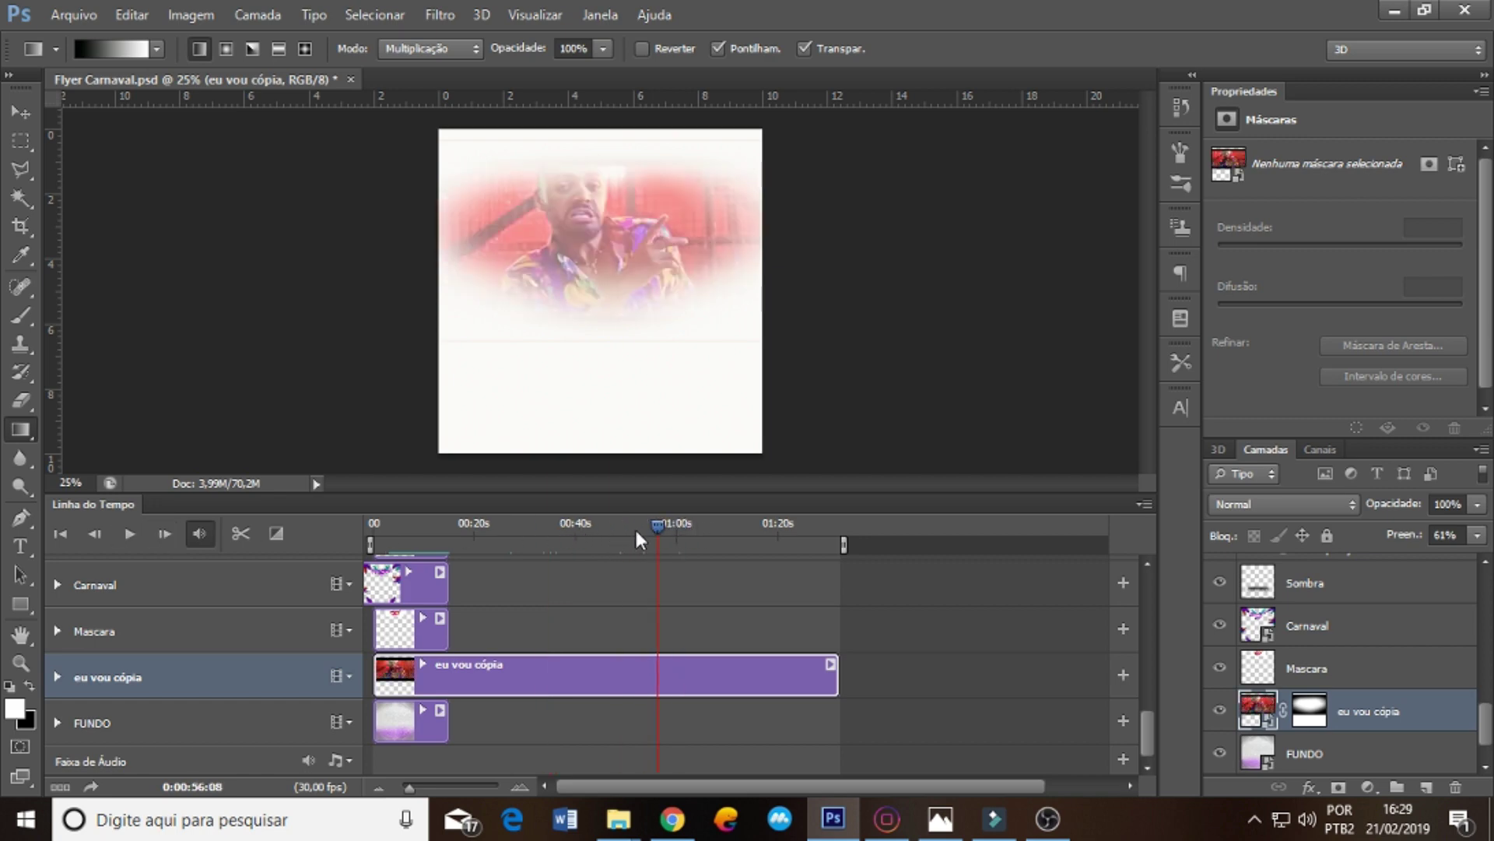
{"action": "left_click", "coordinate": [130, 534]}
{"action": "left_click", "coordinate": [129, 534]}
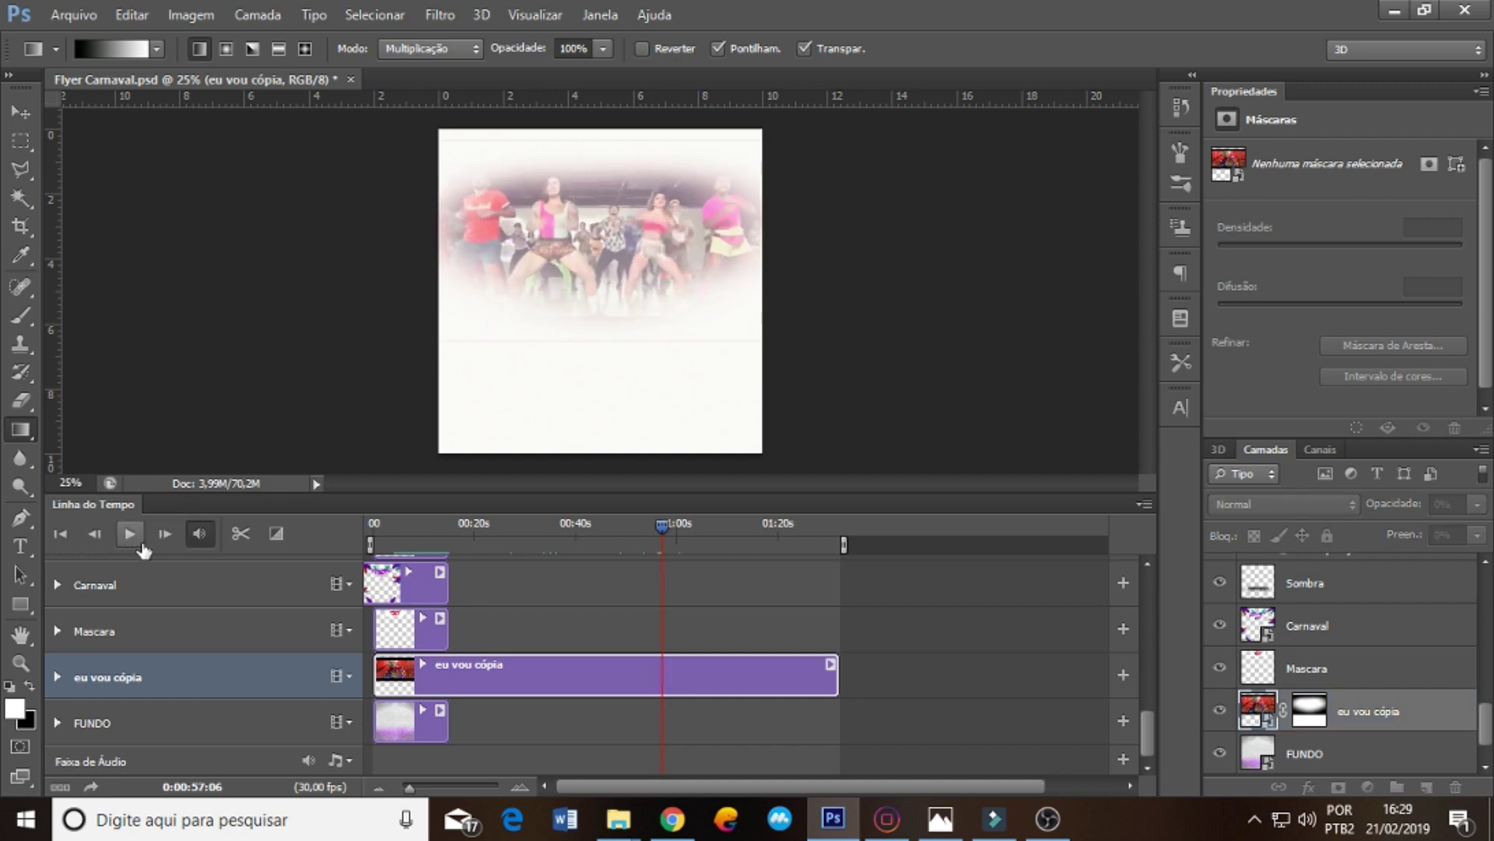
- Split the eu vou cópia clip at 0:50:06
{"action": "left_click_drag", "start_coordinate": [660, 526], "coordinate": [633, 529]}
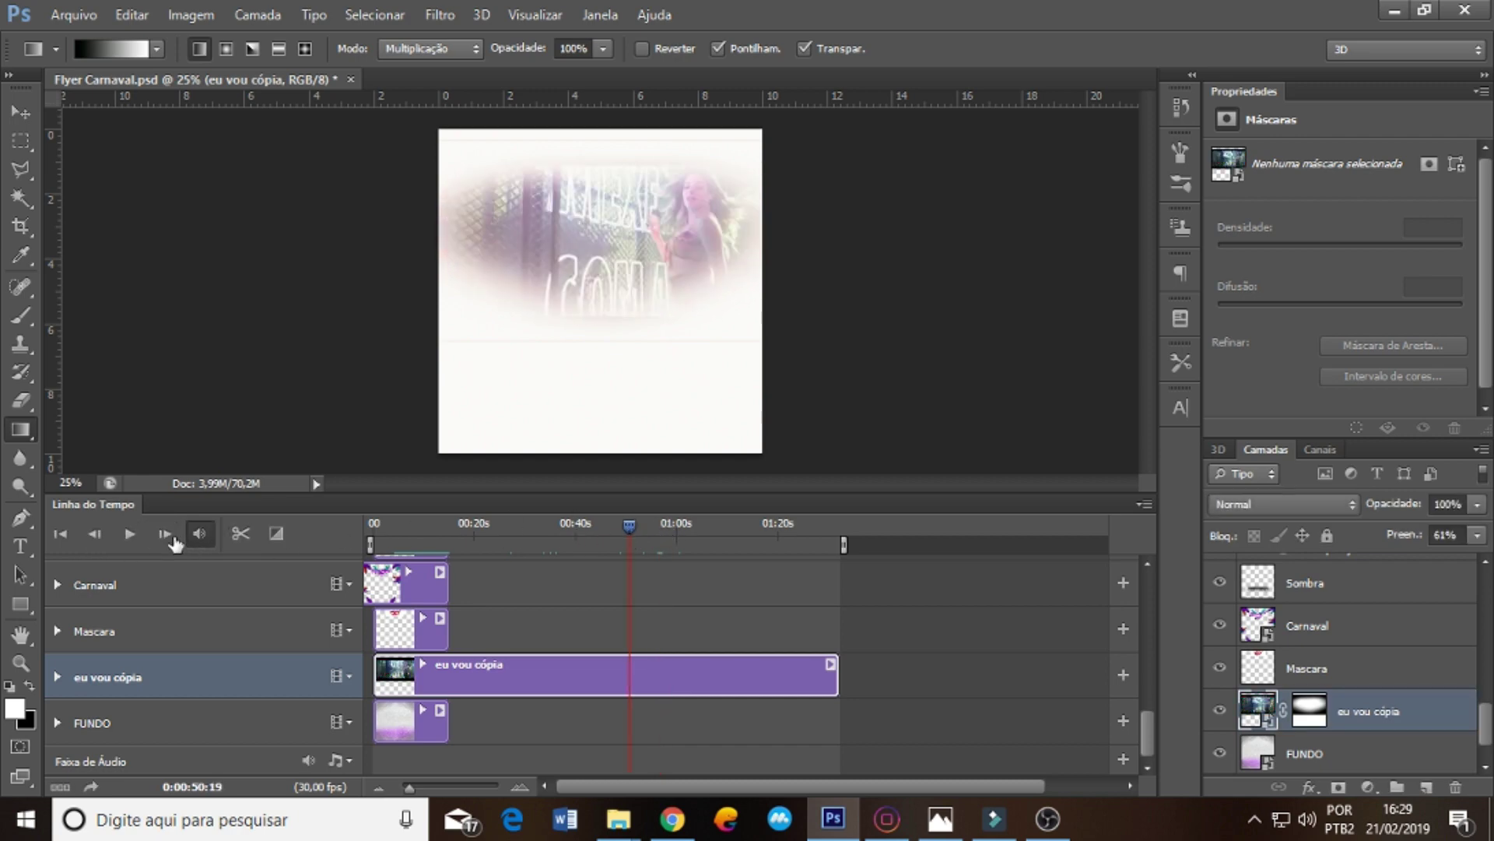
{"action": "left_click", "coordinate": [130, 536]}
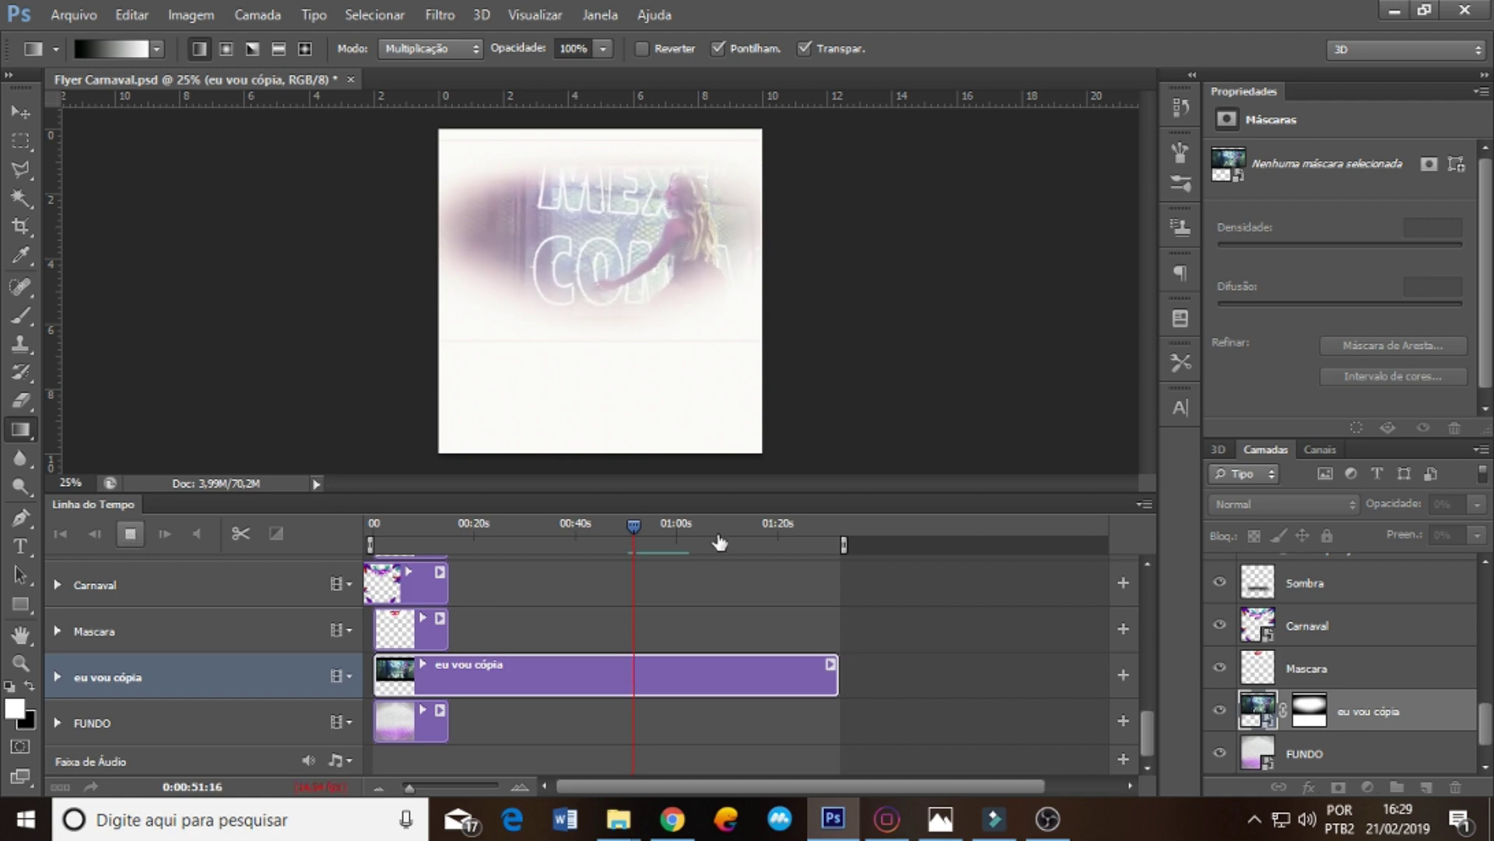
{"action": "left_click_drag", "start_coordinate": [633, 525], "coordinate": [628, 528]}
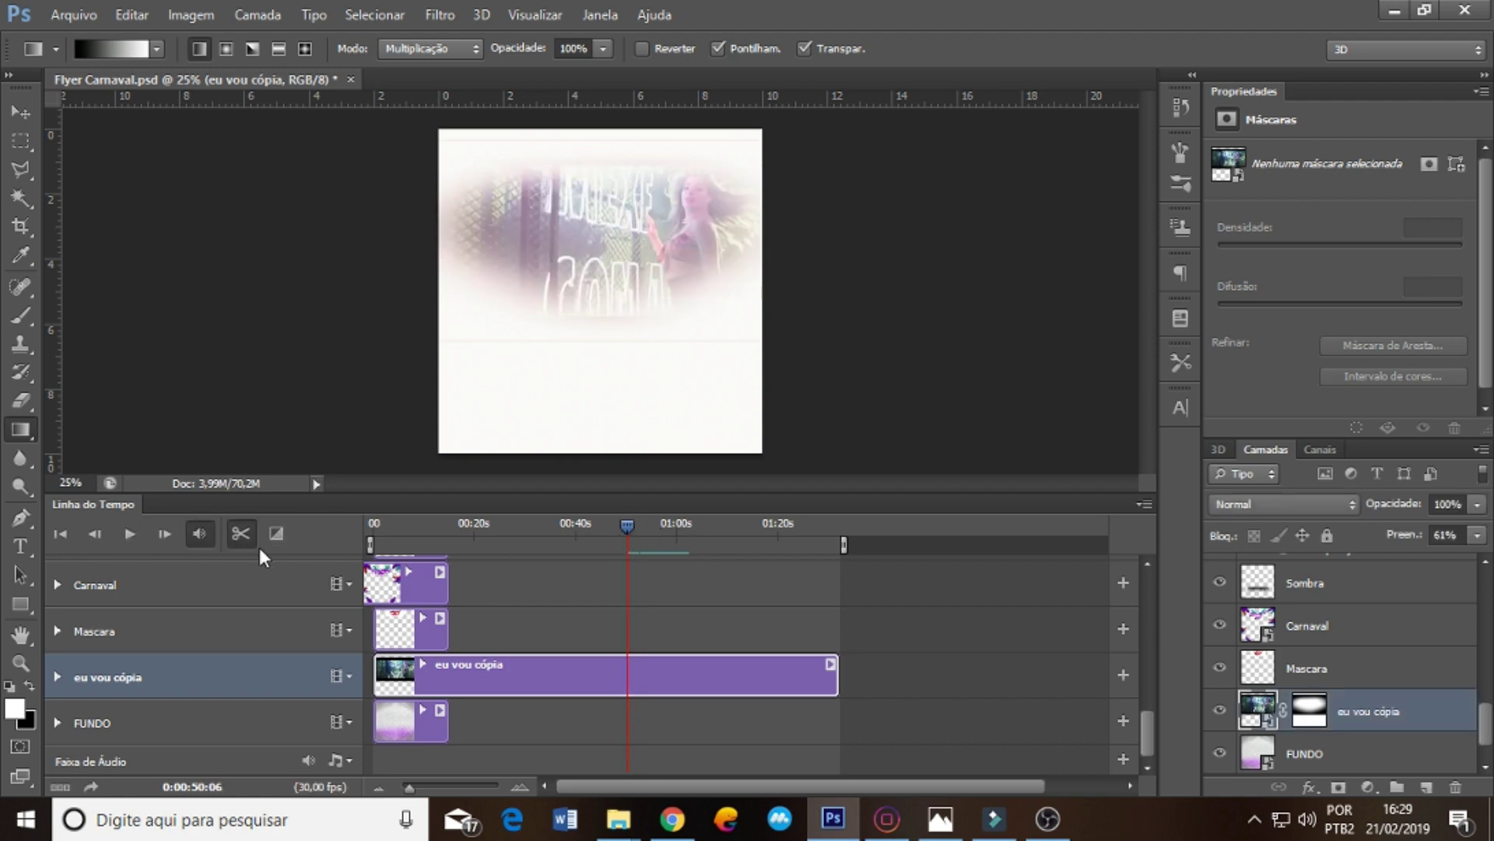
{"action": "left_click", "coordinate": [241, 535]}
- Delete the first part and move the eu vou cópia 2 clip to the timeline start
{"action": "left_click", "coordinate": [568, 709]}
{"action": "key", "text": "Delete"}
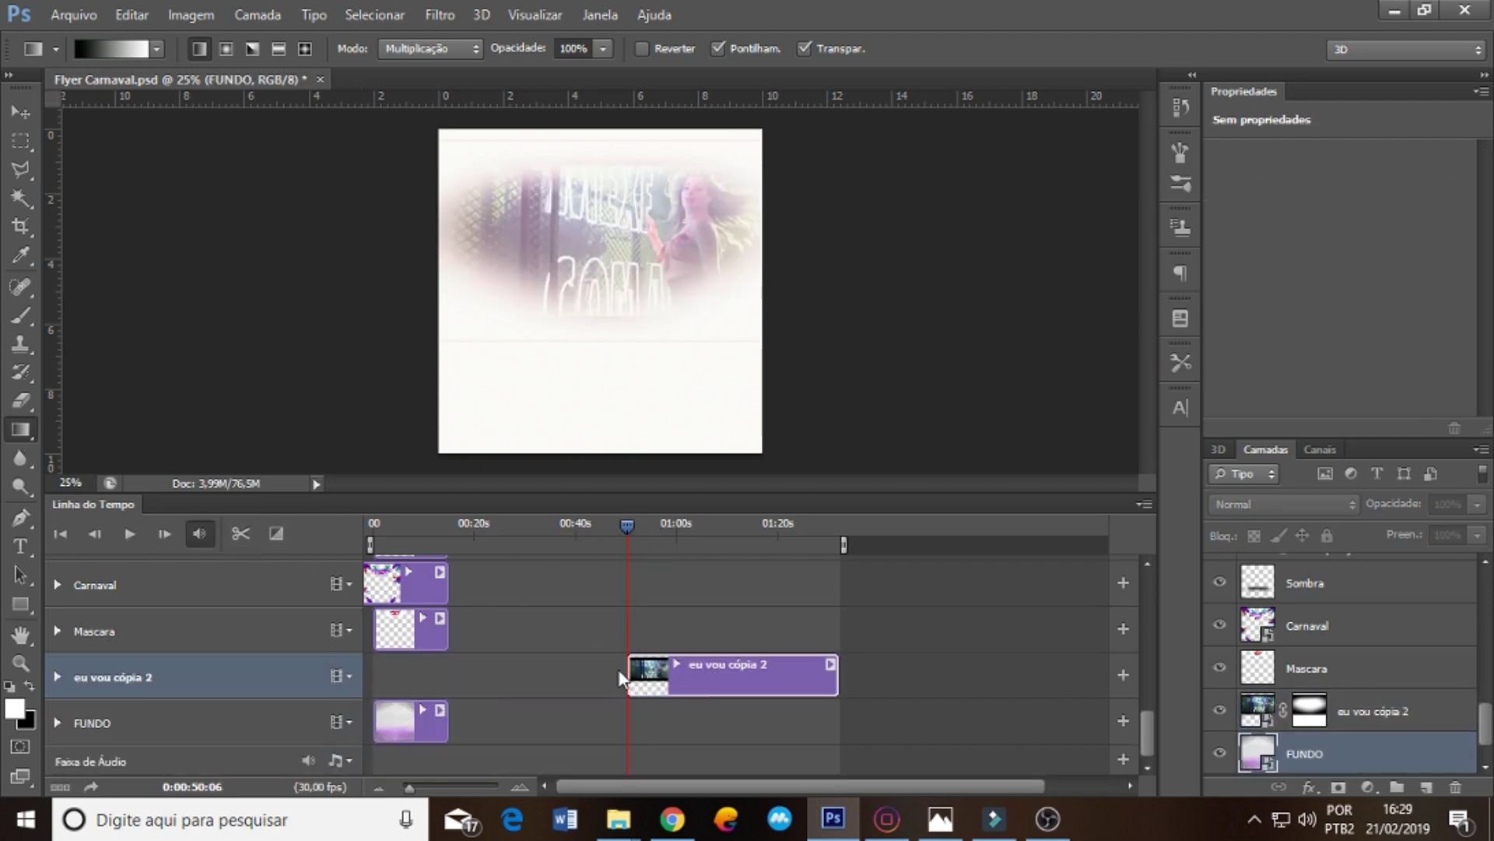
{"action": "left_click_drag", "start_coordinate": [622, 677], "coordinate": [373, 677]}
{"action": "left_click", "coordinate": [366, 526]}
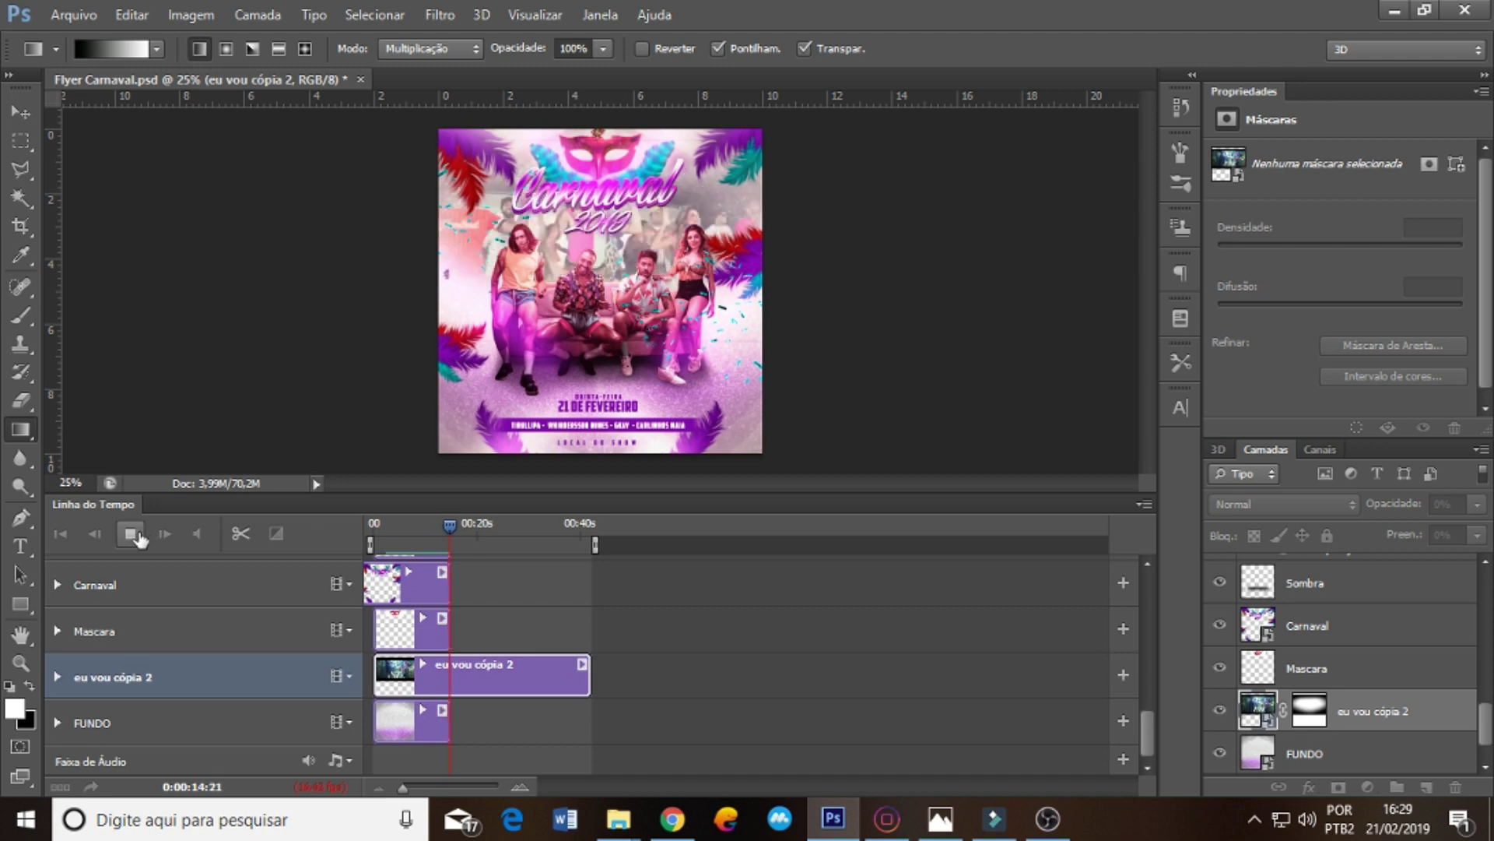
- Trim the eu vou cópia 2 clip to end at about 14 seconds
{"action": "left_click", "coordinate": [143, 535]}
{"action": "left_click_drag", "start_coordinate": [452, 524], "coordinate": [450, 525]}
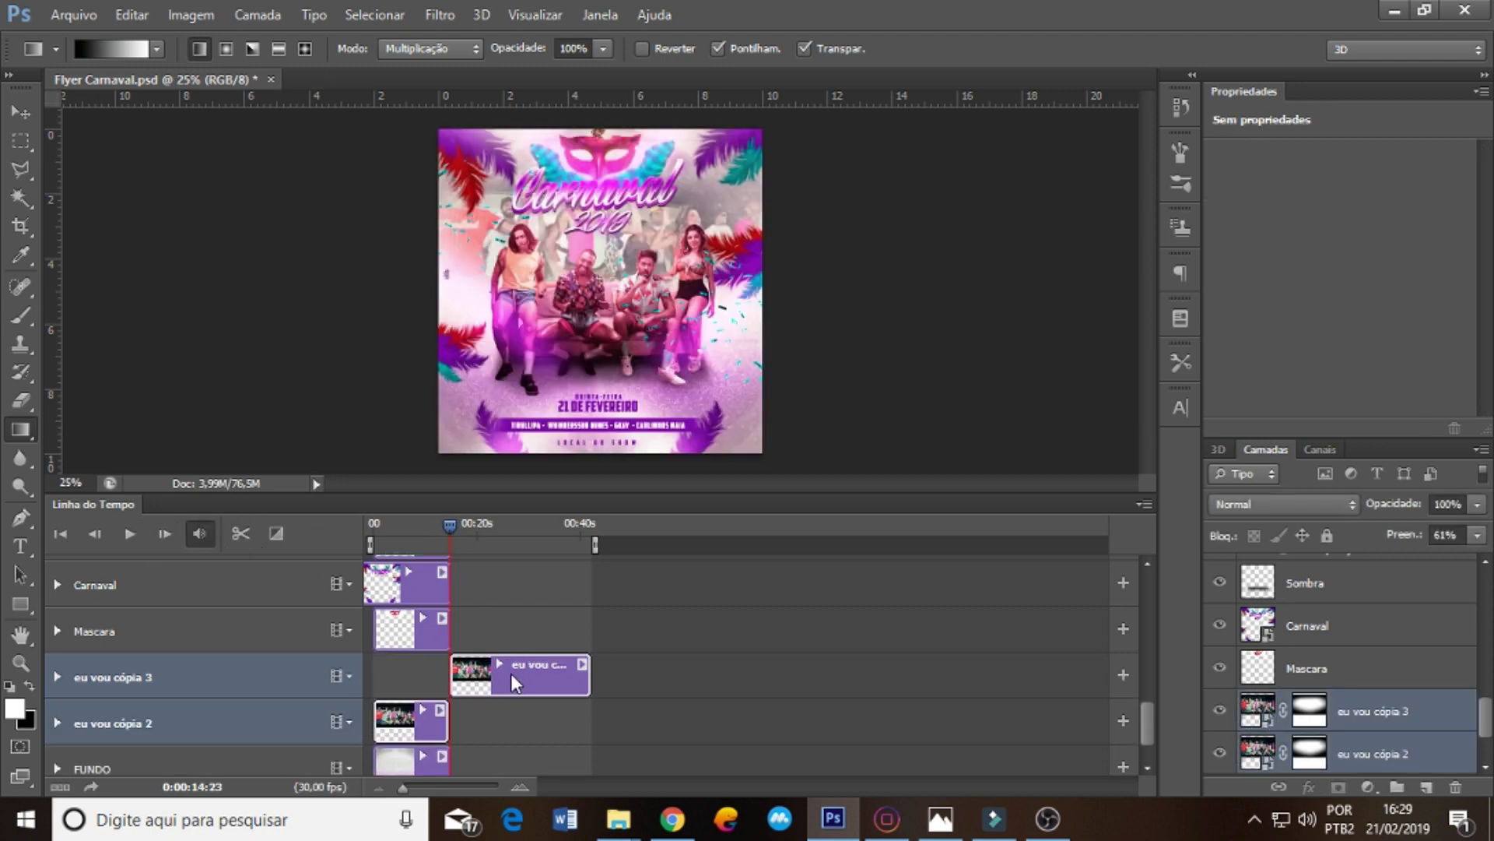
{"action": "mouse_move", "coordinate": [589, 674]}
{"action": "left_mouse_down"}
{"action": "mouse_move", "coordinate": [475, 661]}
{"action": "mouse_move", "coordinate": [469, 676]}
{"action": "left_mouse_up"}
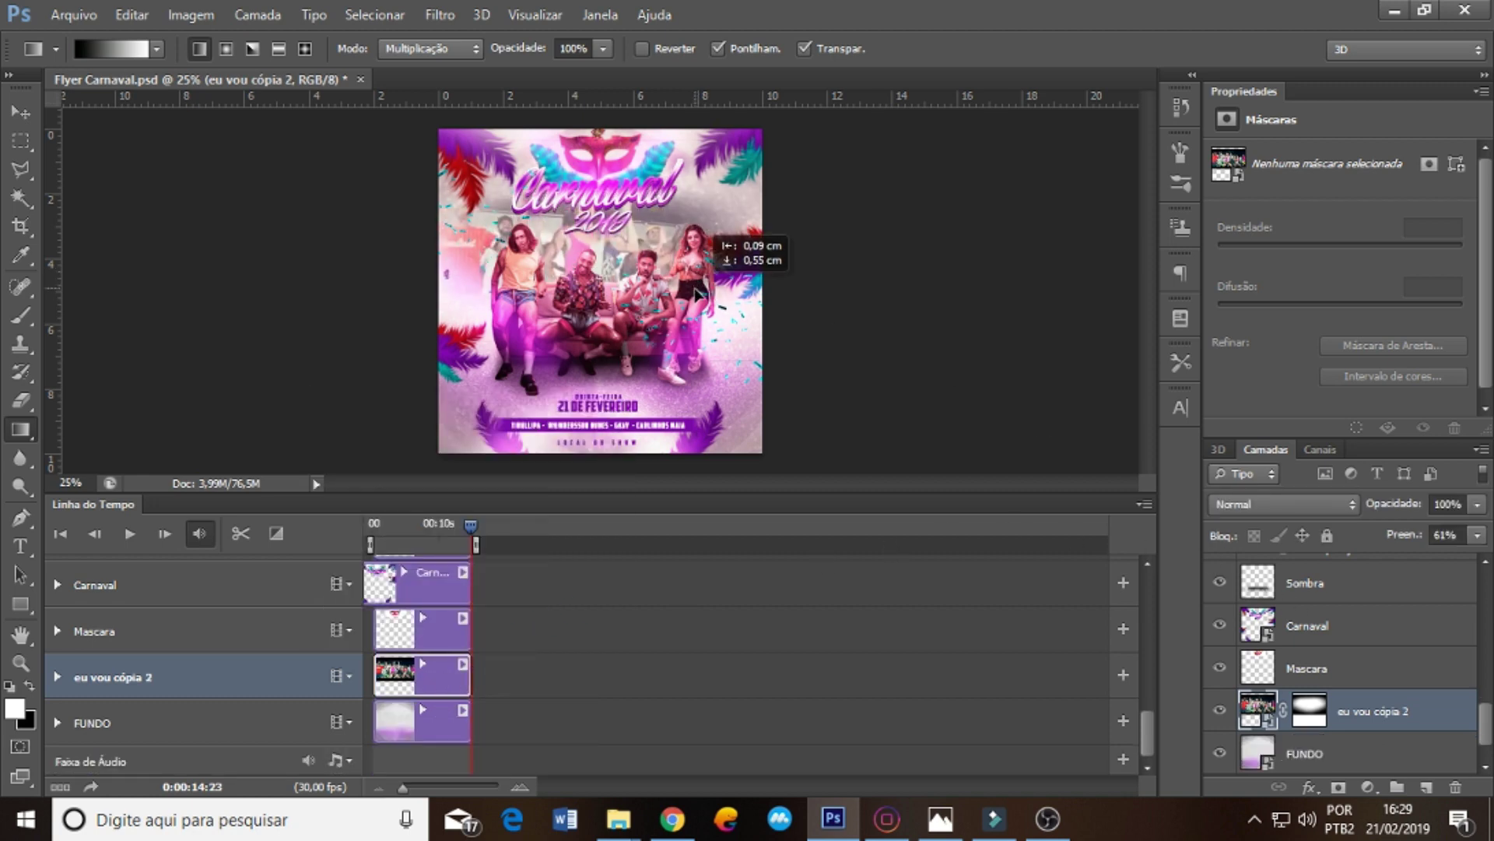
{"action": "left_click_drag", "start_coordinate": [469, 526], "coordinate": [348, 521]}
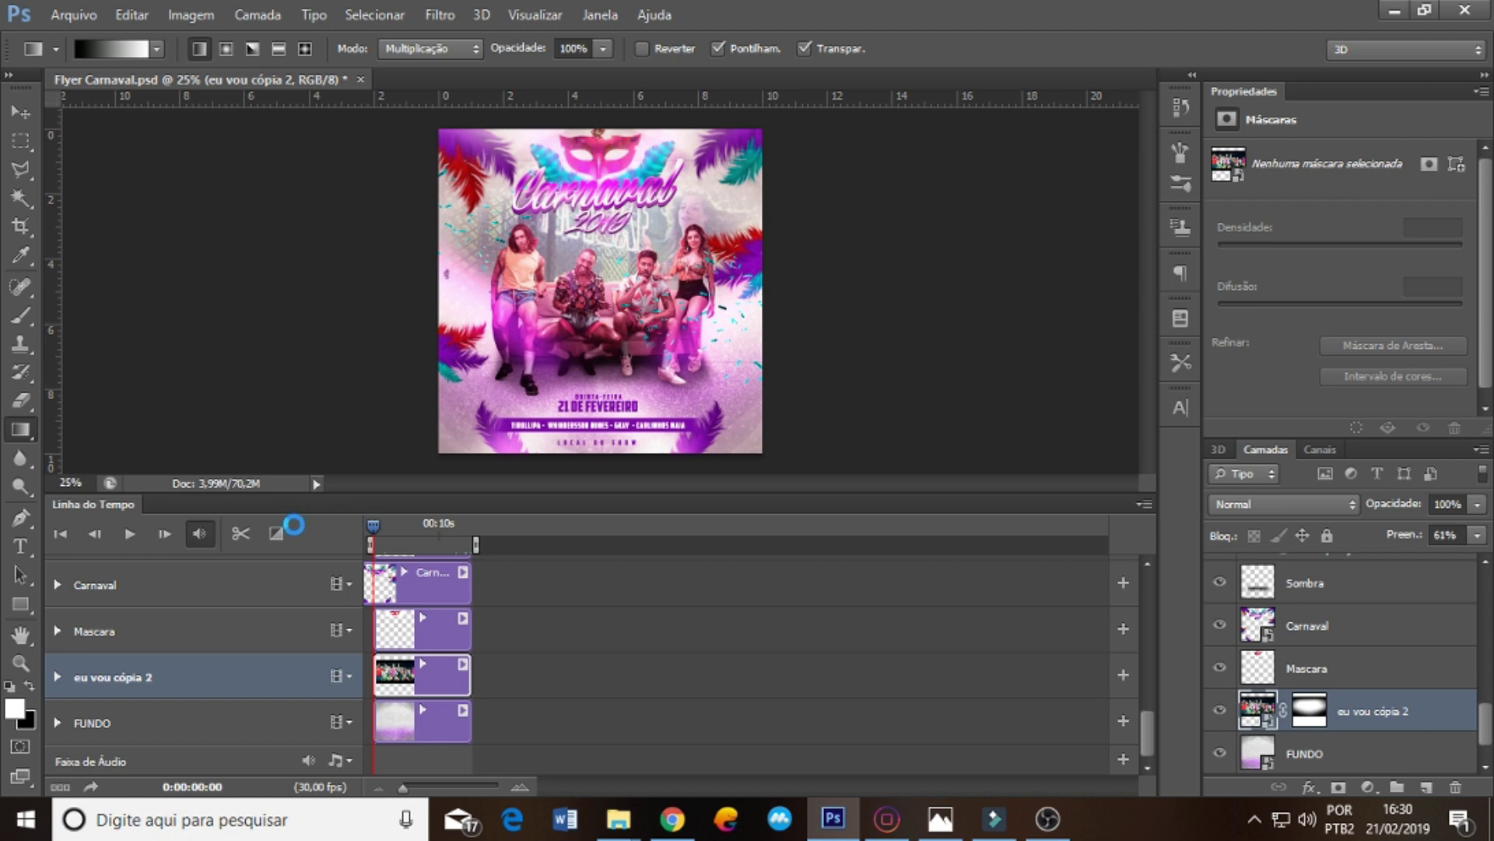
{"action": "mouse_move", "coordinate": [618, 819]}
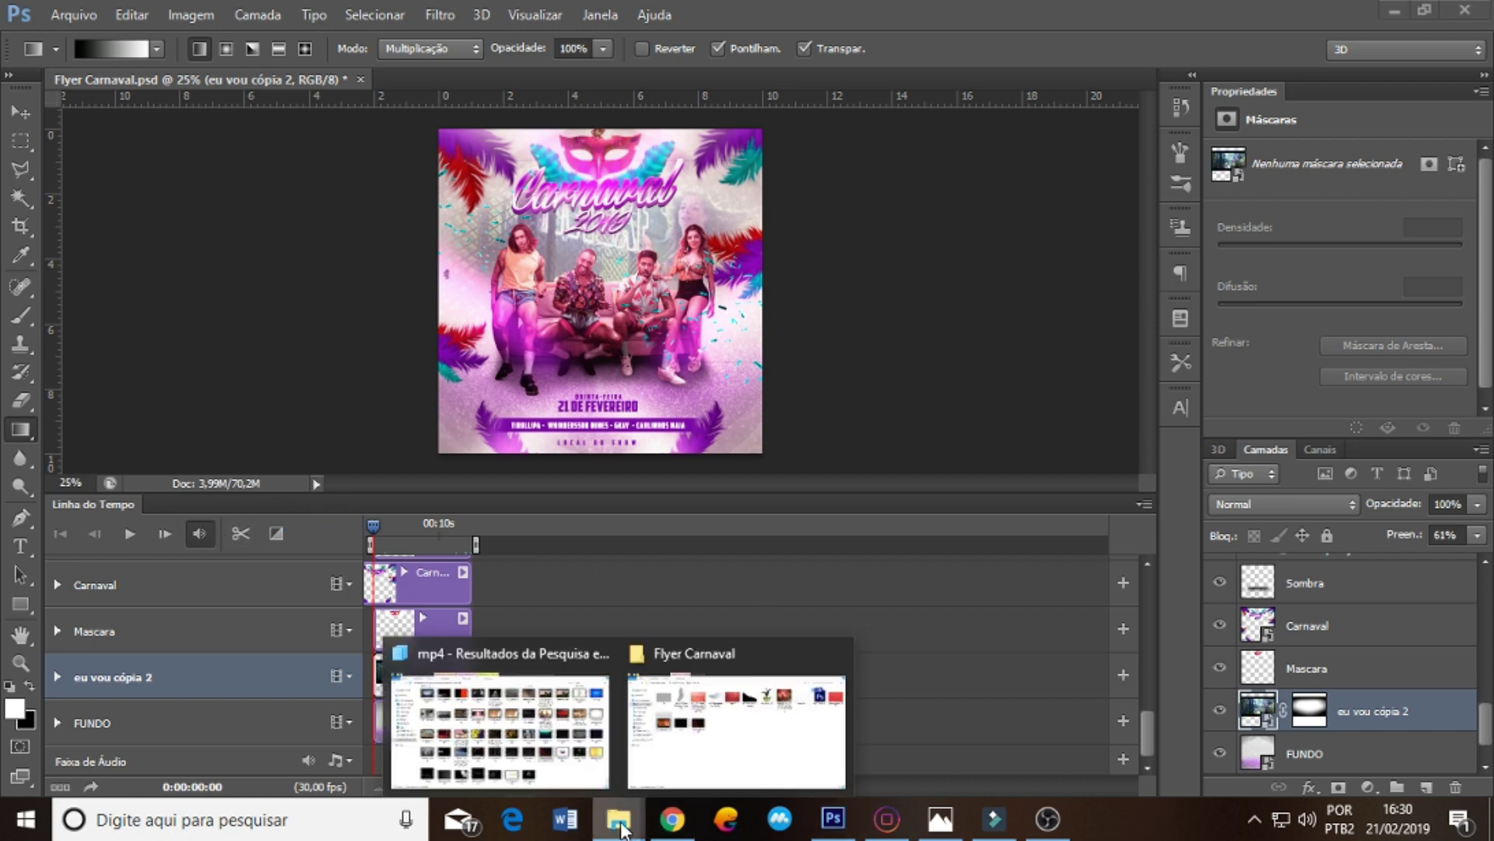
- Drag the firee clip from the Flyer Carnaval folder onto the flyer as a new layer
{"action": "left_click", "coordinate": [678, 739]}
{"action": "mouse_move", "coordinate": [366, 351]}
{"action": "left_mouse_down"}
{"action": "mouse_move", "coordinate": [778, 561]}
{"action": "mouse_move", "coordinate": [868, 753]}
{"action": "mouse_move", "coordinate": [705, 411]}
{"action": "left_mouse_up"}
{"action": "mouse_move", "coordinate": [770, 206]}
{"action": "left_mouse_down"}
{"action": "mouse_move", "coordinate": [984, 89]}
{"action": "mouse_move", "coordinate": [802, 433]}
{"action": "left_mouse_up"}
{"action": "left_click_drag", "start_coordinate": [802, 257], "coordinate": [635, 274]}
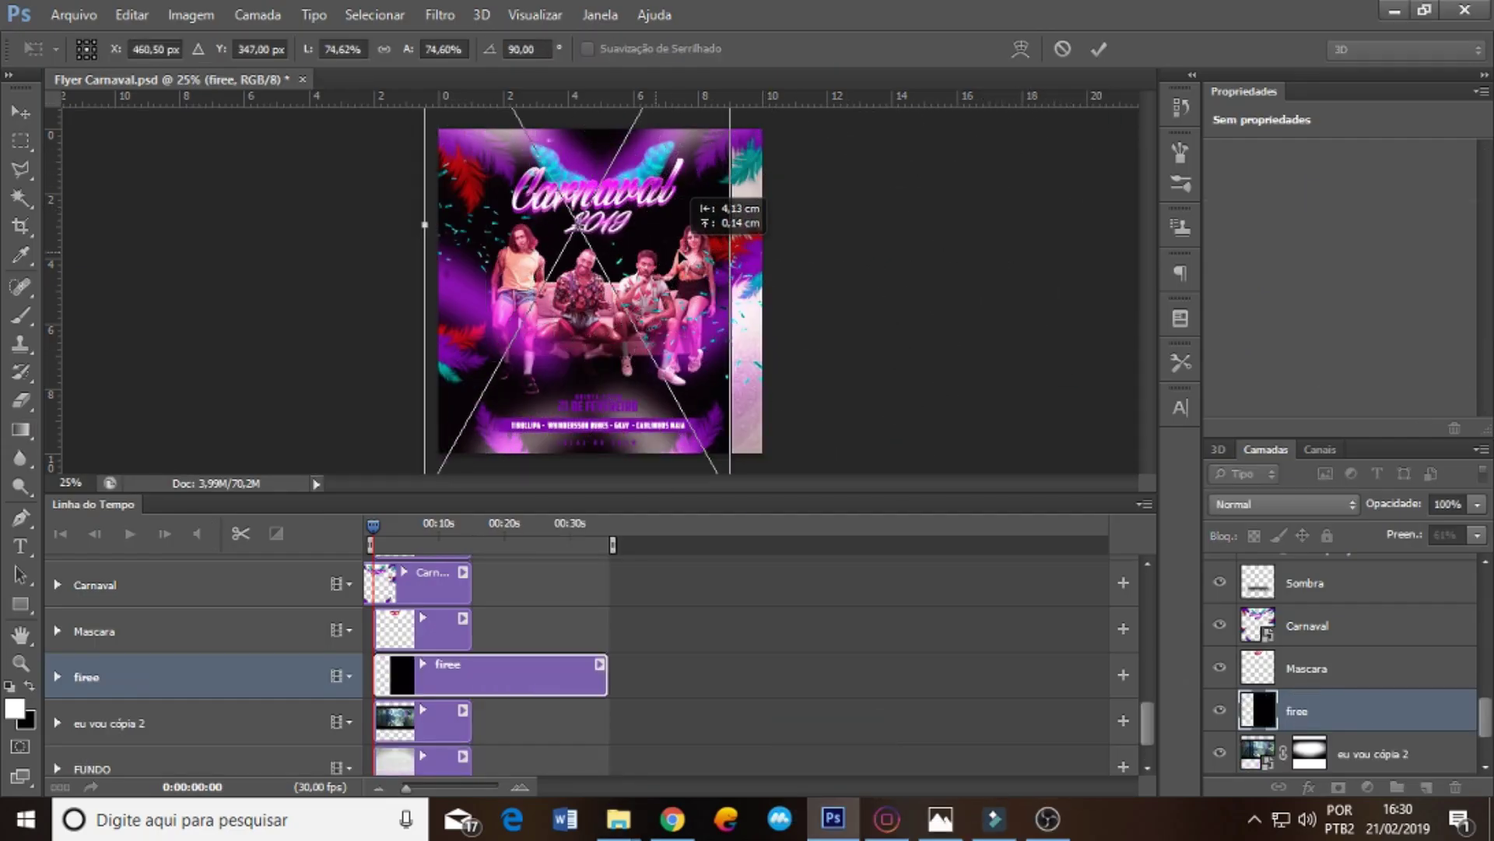
- Enlarge the firee clip to about 84% and move its layer to the top of the stack
{"action": "key", "text": "ctrl+minus"}
{"action": "key", "text": "ctrl+minus"}
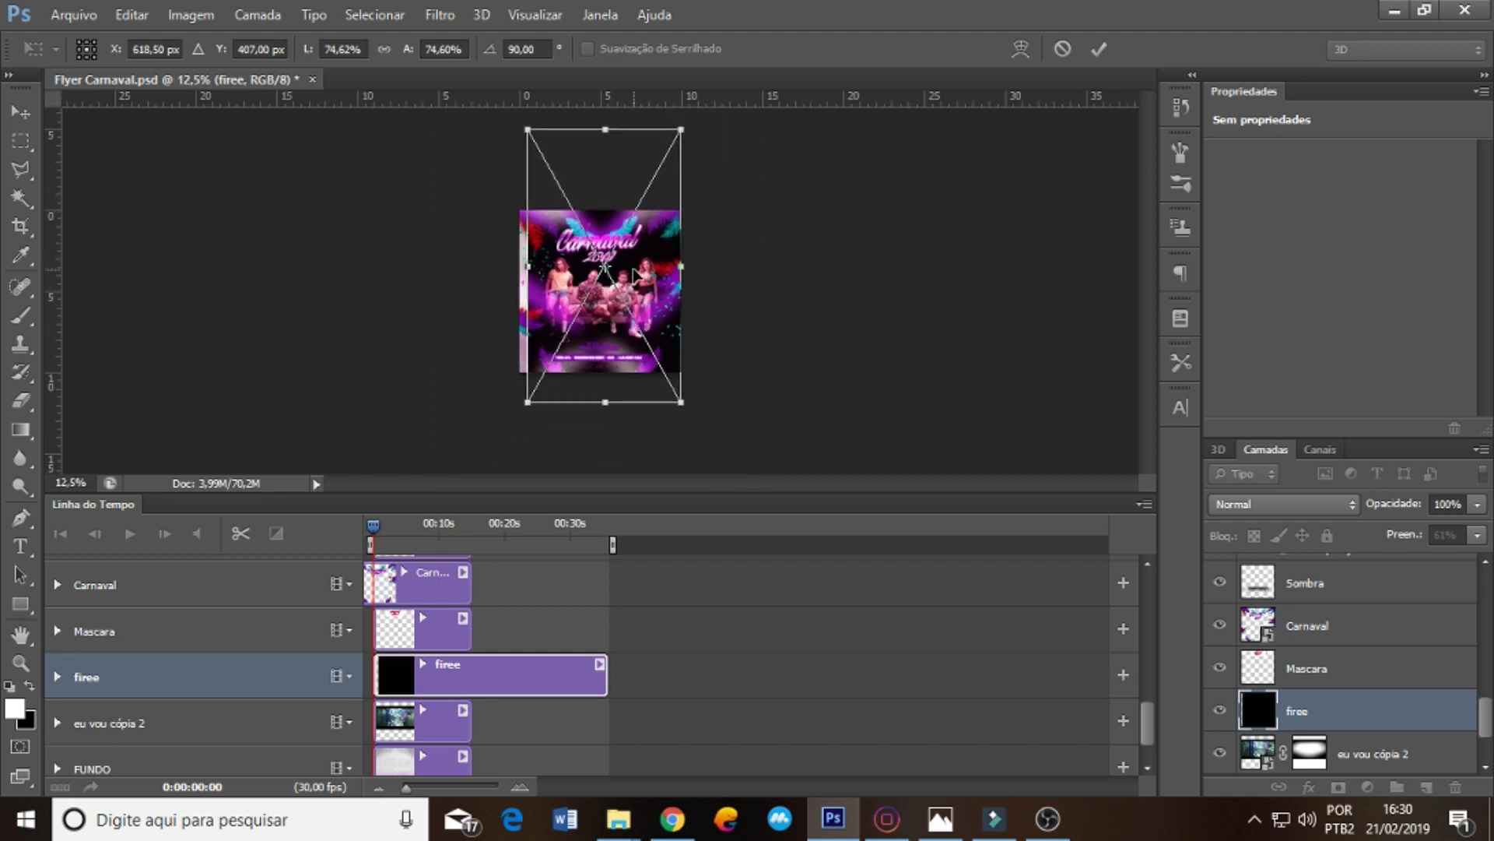
{"action": "left_click_drag", "start_coordinate": [538, 412], "coordinate": [517, 448]}
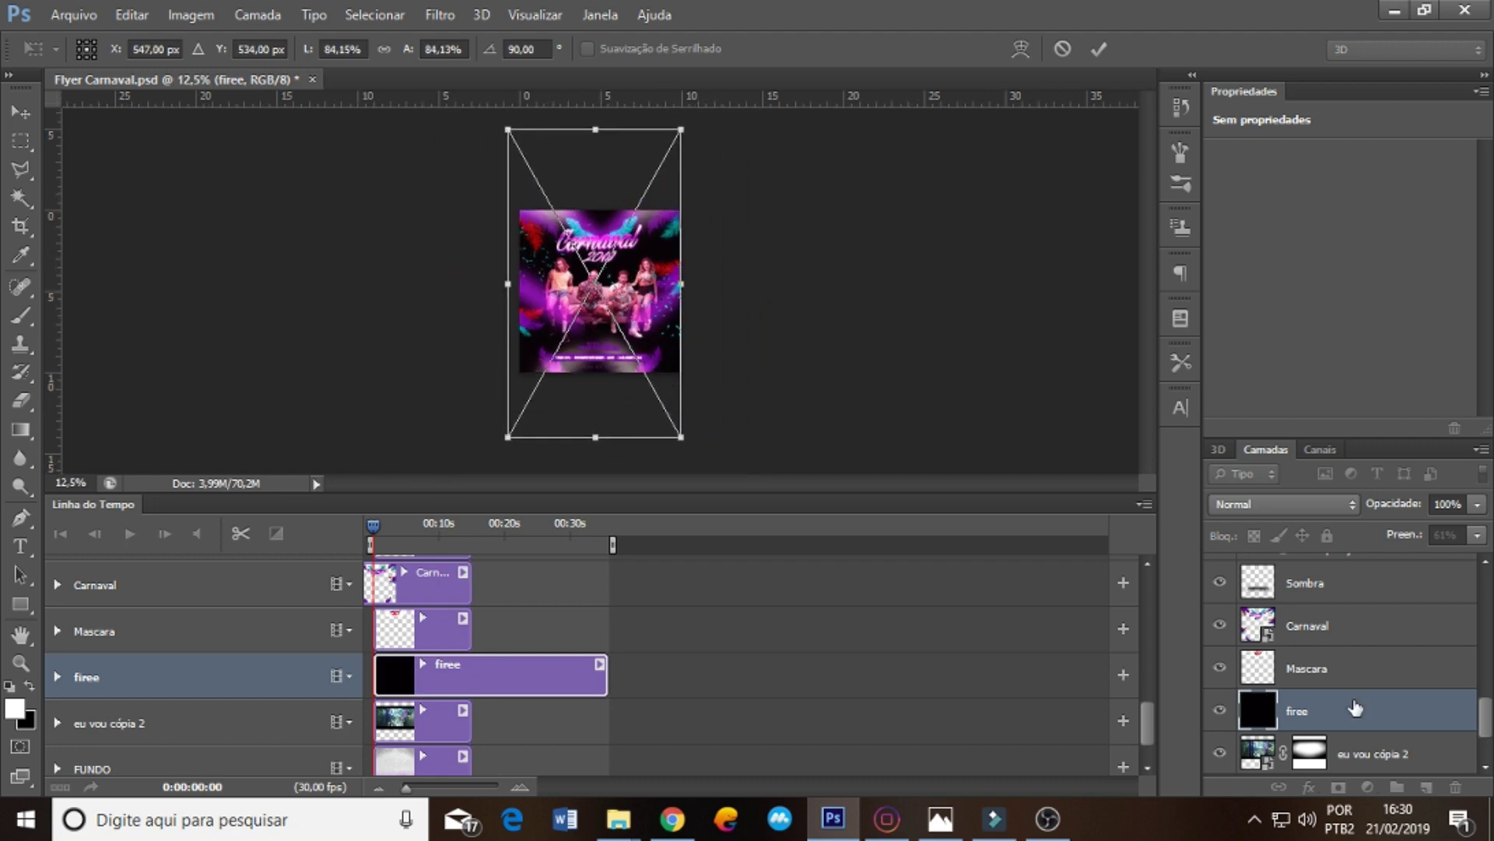
{"action": "scroll", "coordinate": [1323, 592], "scroll_direction": "up", "scroll_amount": 3}
{"action": "scroll", "coordinate": [1323, 576], "scroll_direction": "up", "scroll_amount": 3}
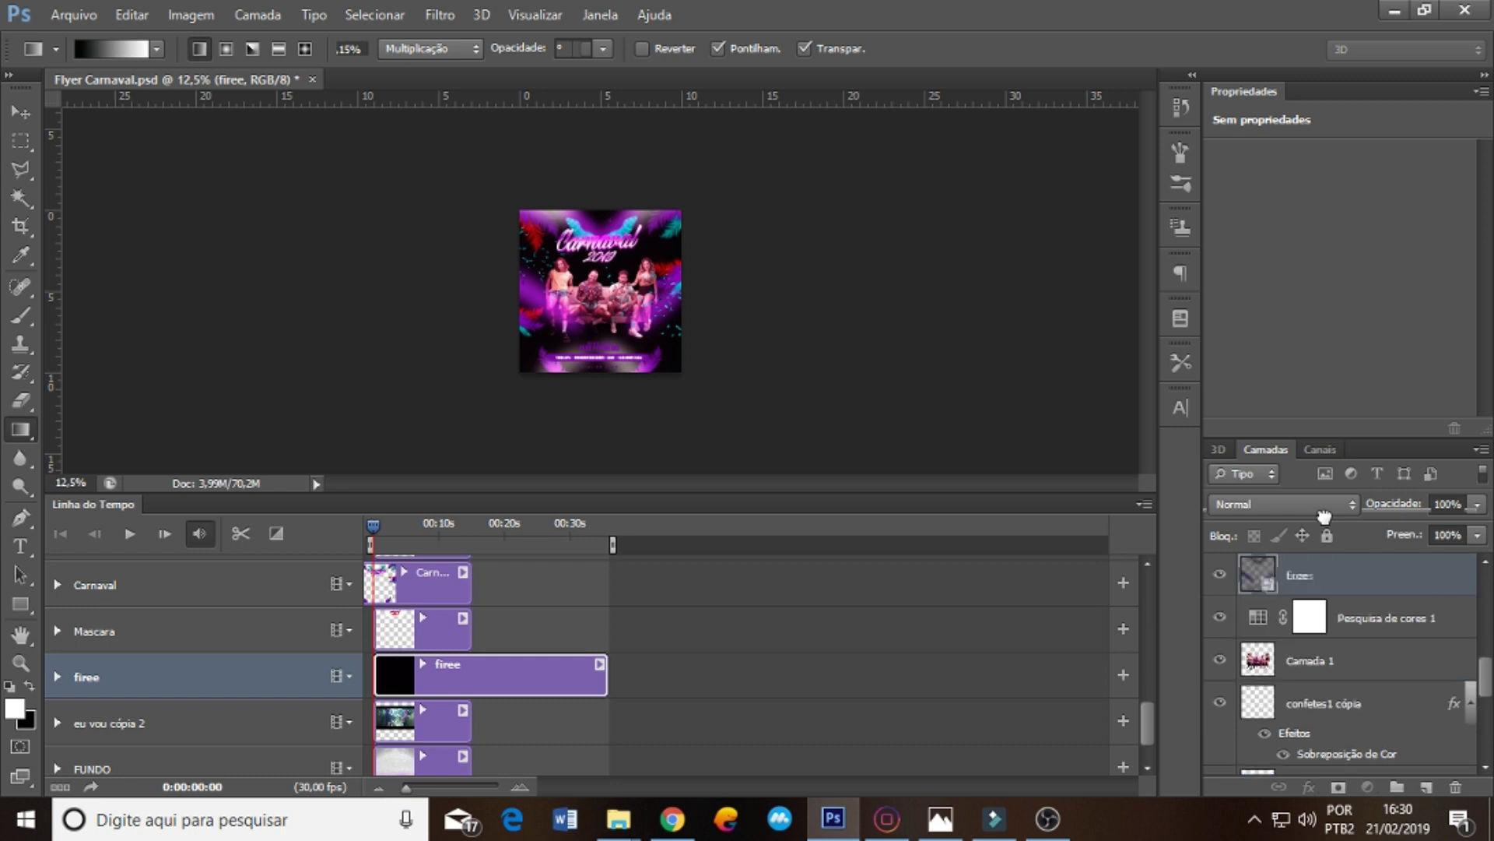
{"action": "scroll", "coordinate": [1323, 553], "scroll_direction": "up", "scroll_amount": 3}
{"action": "left_click_drag", "start_coordinate": [1324, 549], "coordinate": [1241, 574]}
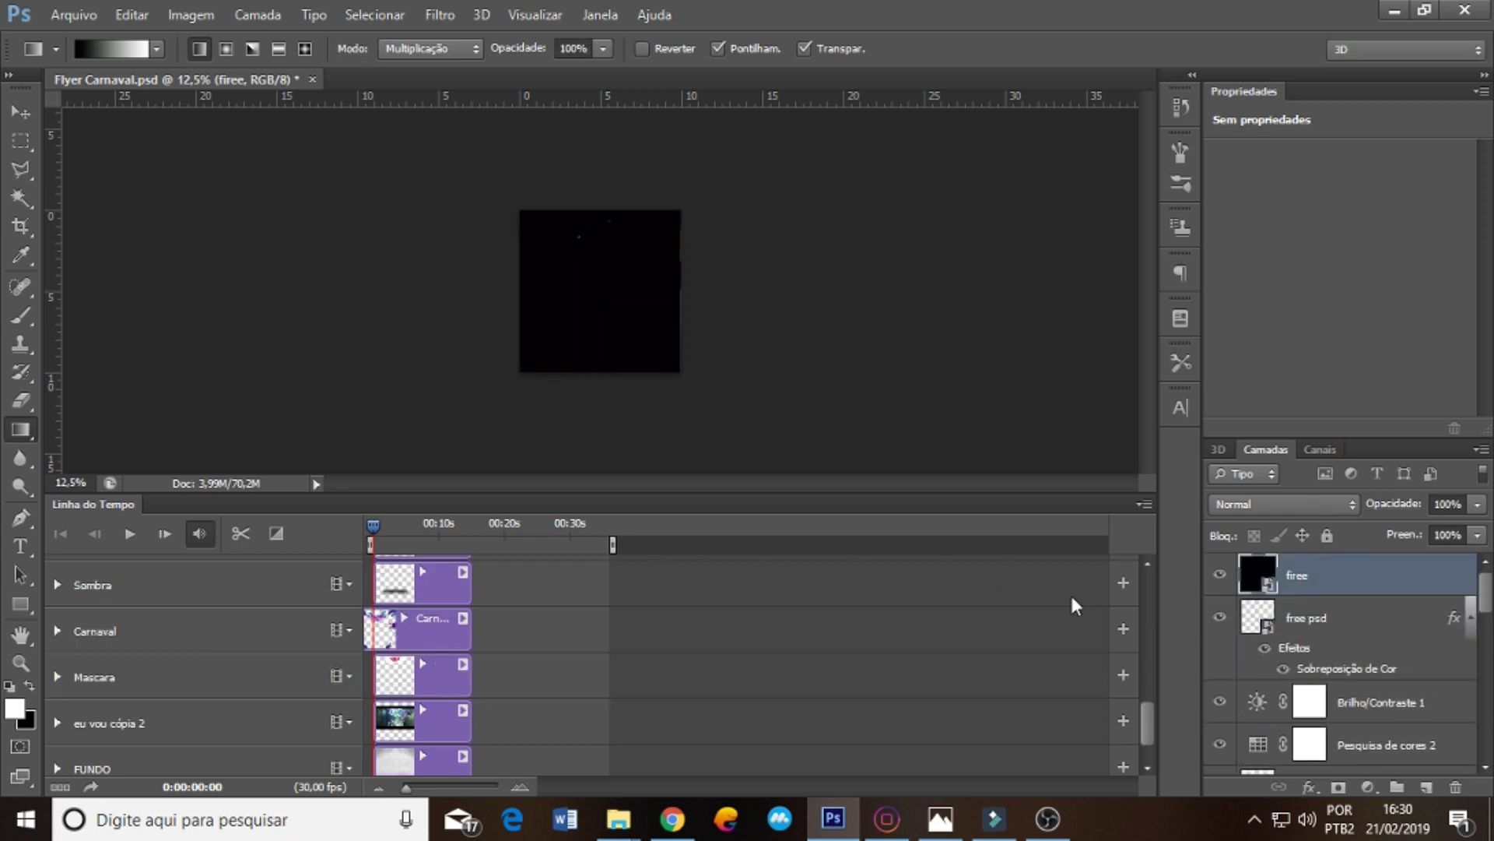
- Set the firee layer's blend mode to Subexposição Linear (Adicionar)
{"action": "left_click_drag", "start_coordinate": [1151, 730], "coordinate": [1153, 548]}
{"action": "left_click", "coordinate": [1304, 506]}
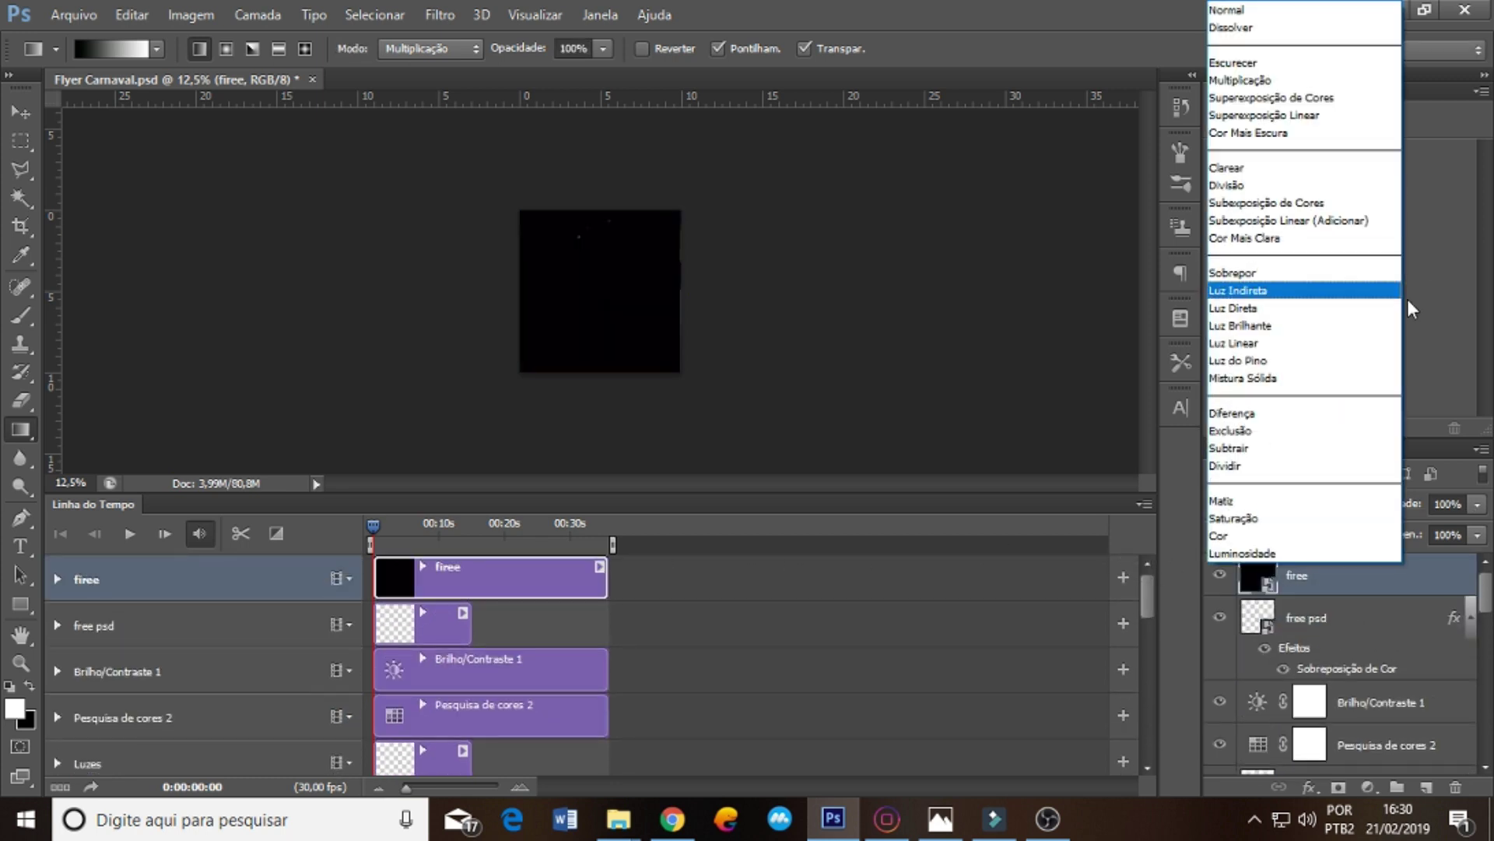
{"action": "left_click", "coordinate": [1362, 226]}
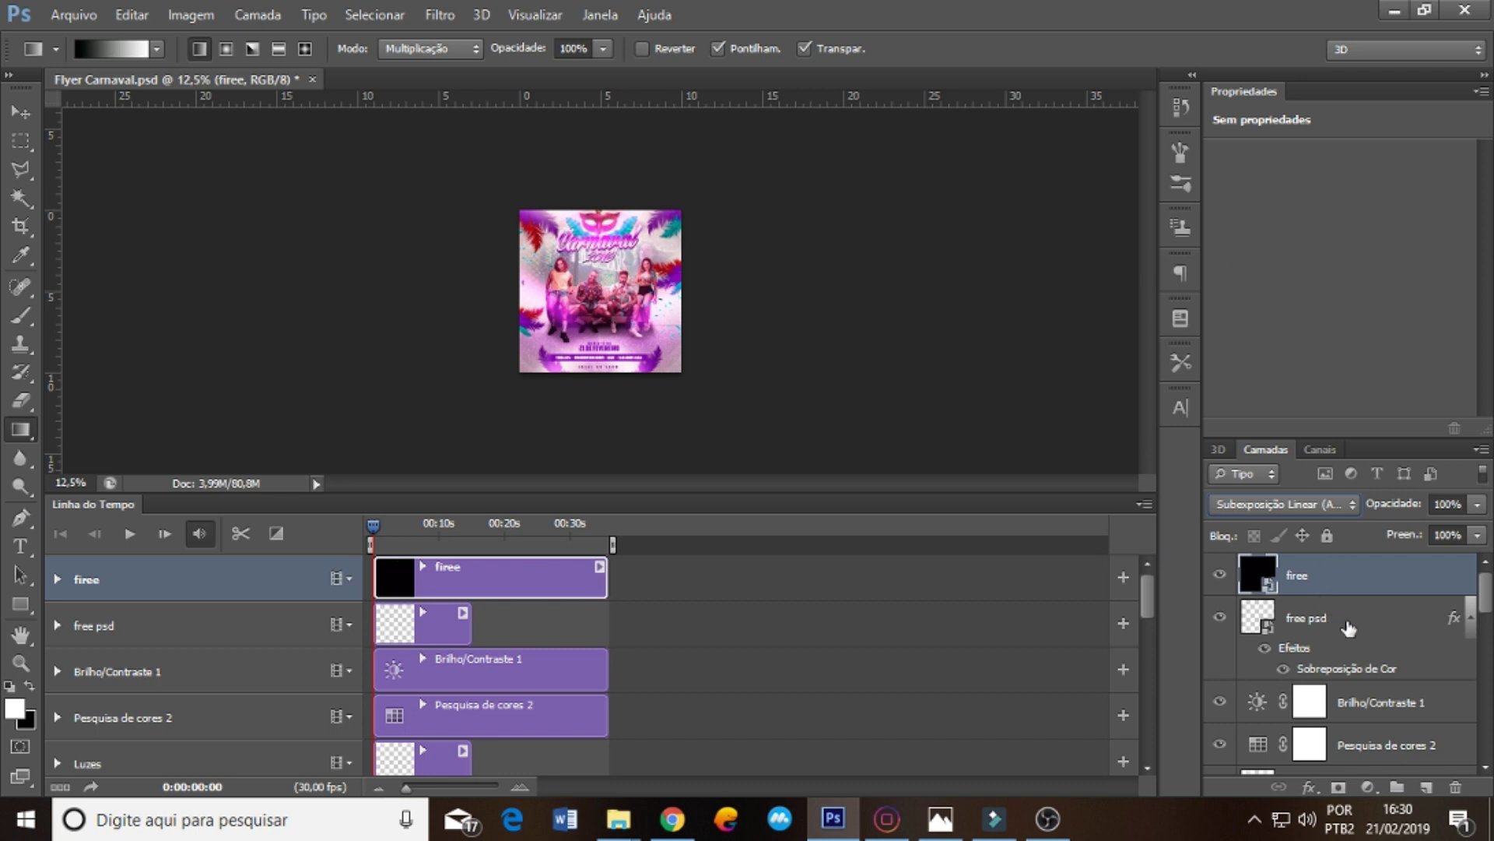
- Add a Solid Color fill layer in purple 4100d6
{"action": "left_click", "coordinate": [1368, 788]}
{"action": "left_click", "coordinate": [1345, 317]}
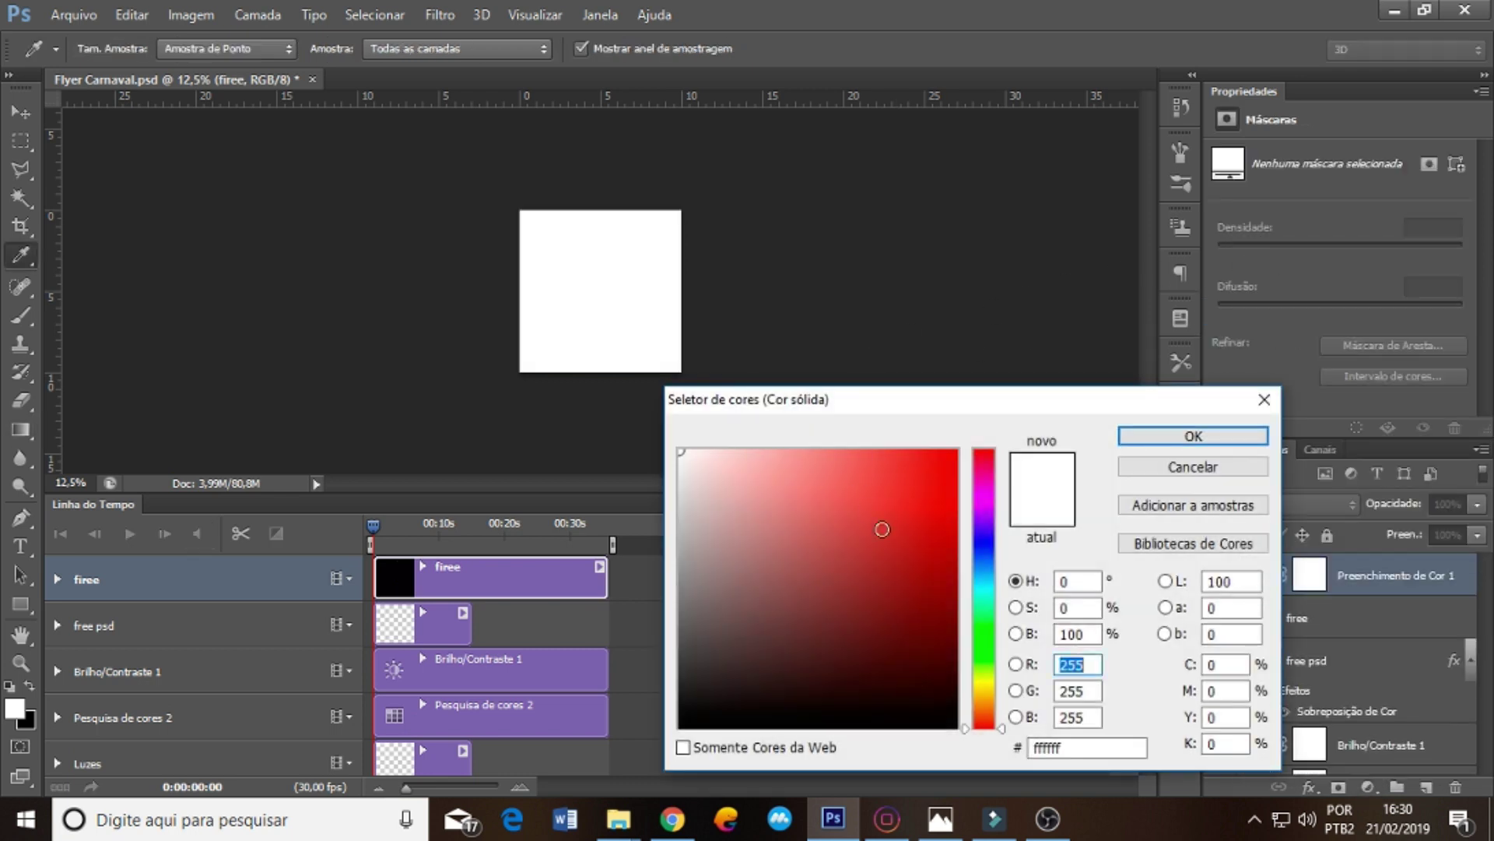
{"action": "left_click", "coordinate": [983, 534]}
{"action": "left_click", "coordinate": [986, 597]}
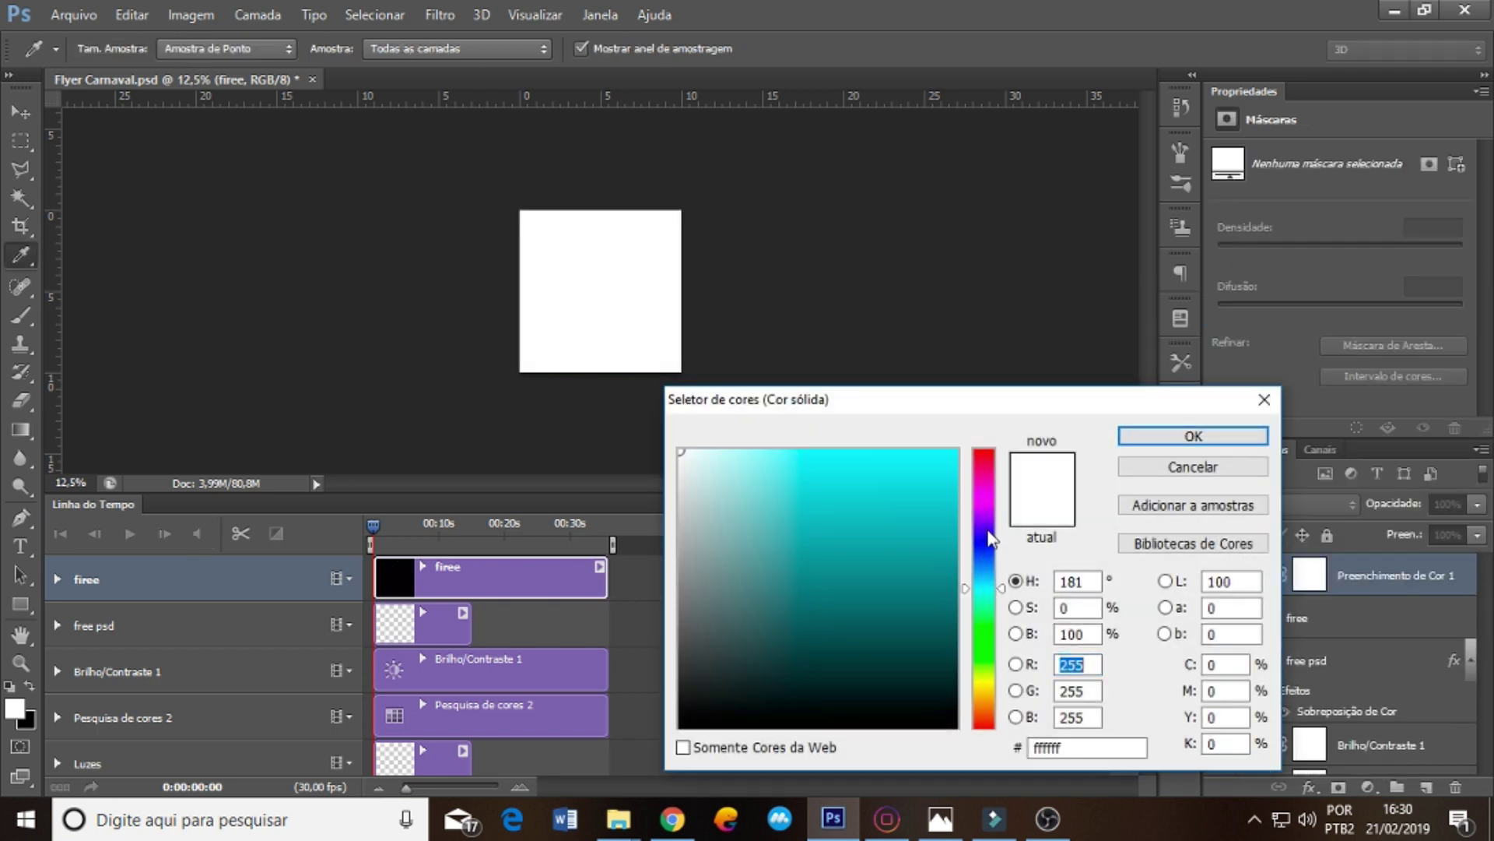
{"action": "left_click", "coordinate": [986, 531]}
{"action": "left_click", "coordinate": [955, 494]}
{"action": "left_click", "coordinate": [1175, 438]}
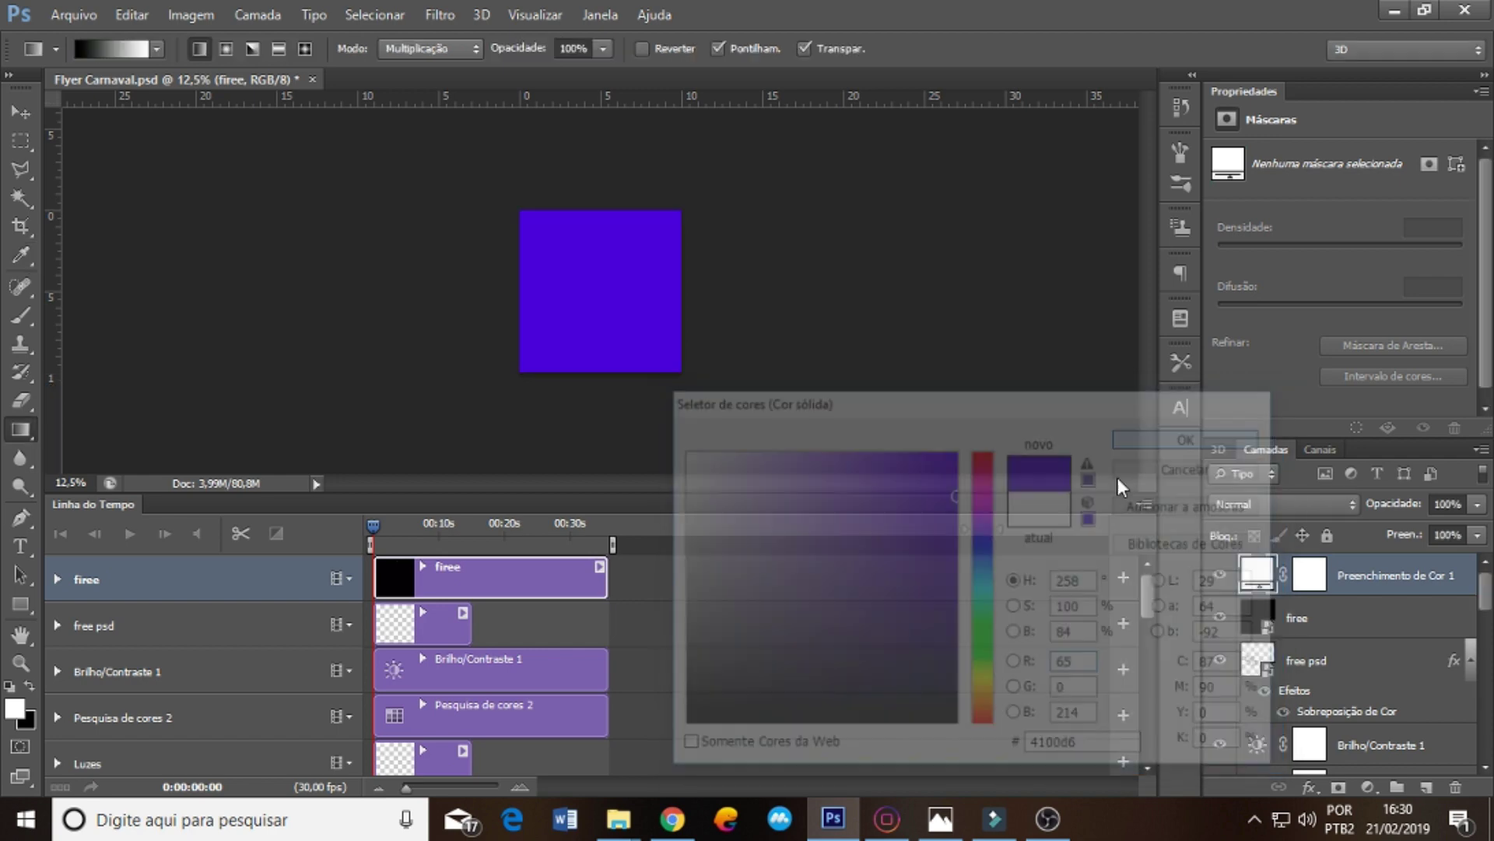
- Clip the purple fill to firee, extend its duration, and set it to Cor blend mode
{"action": "left_click", "coordinate": [1362, 595], "text": "alt"}
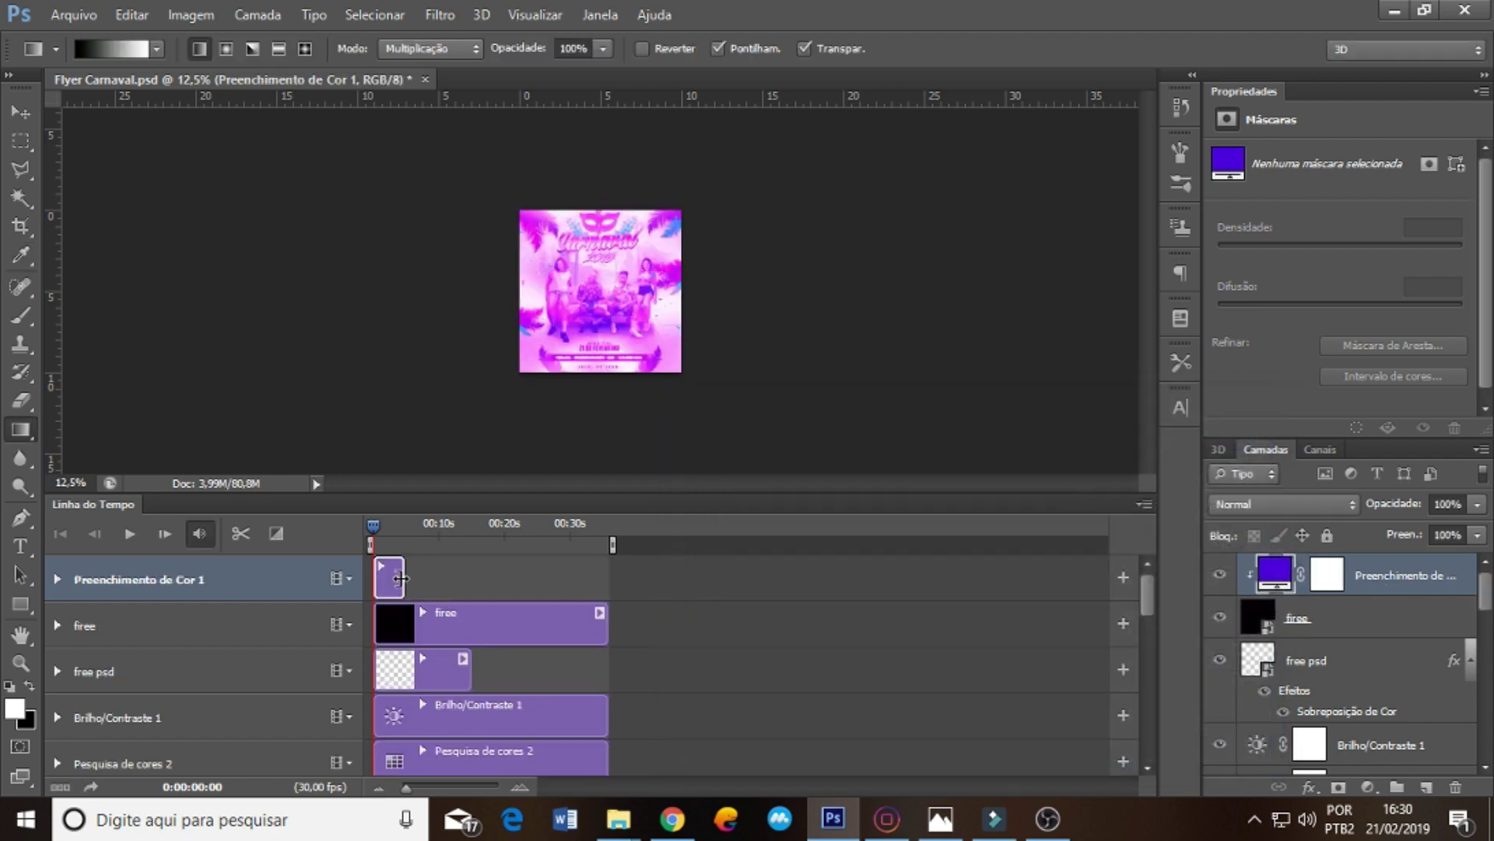
{"action": "left_click_drag", "start_coordinate": [402, 578], "coordinate": [470, 578]}
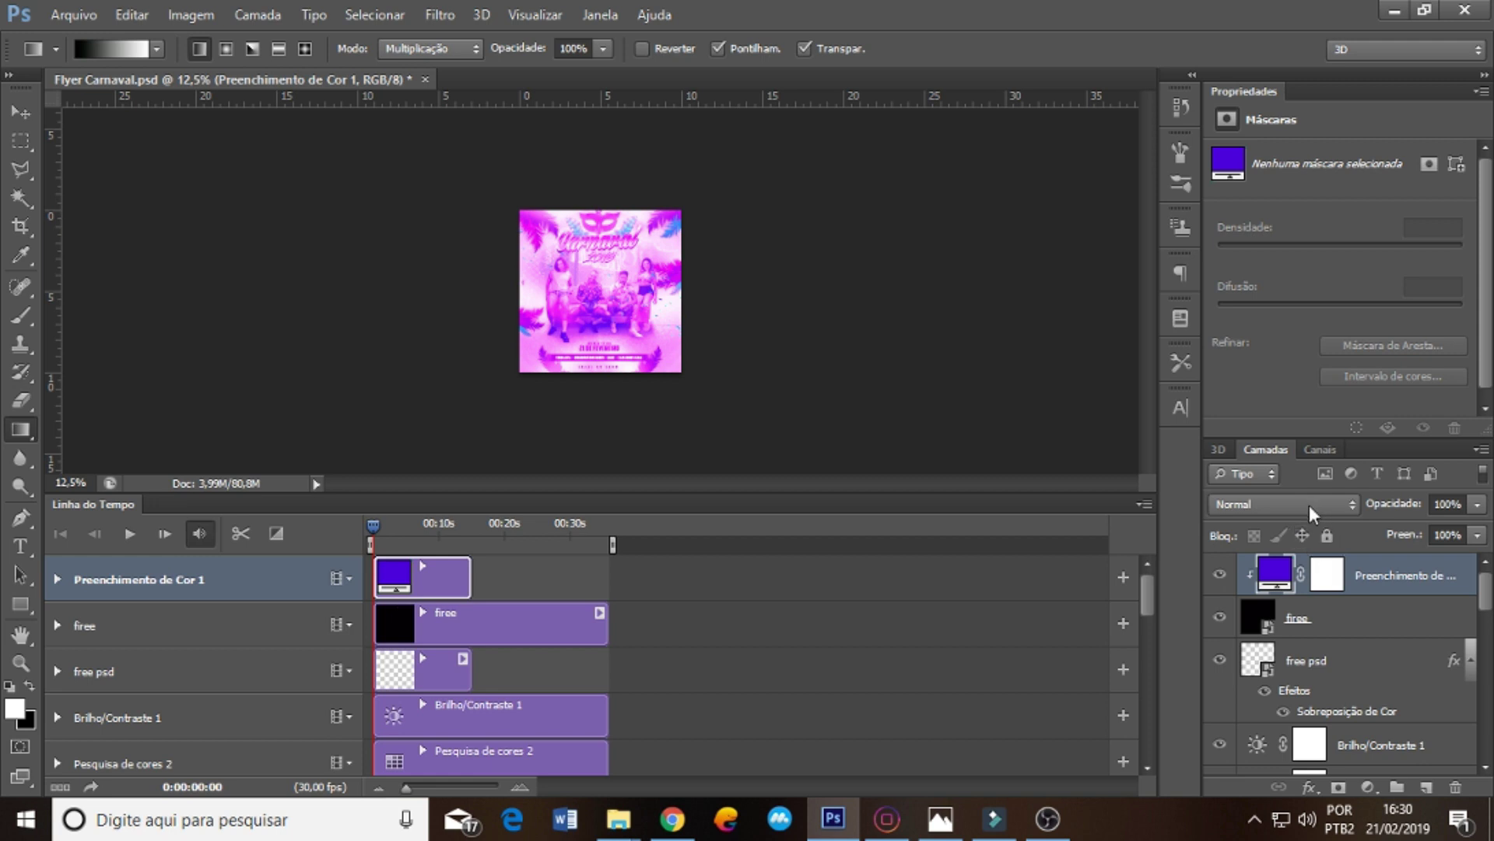
{"action": "left_click", "coordinate": [1309, 504]}
{"action": "left_click", "coordinate": [1253, 517]}
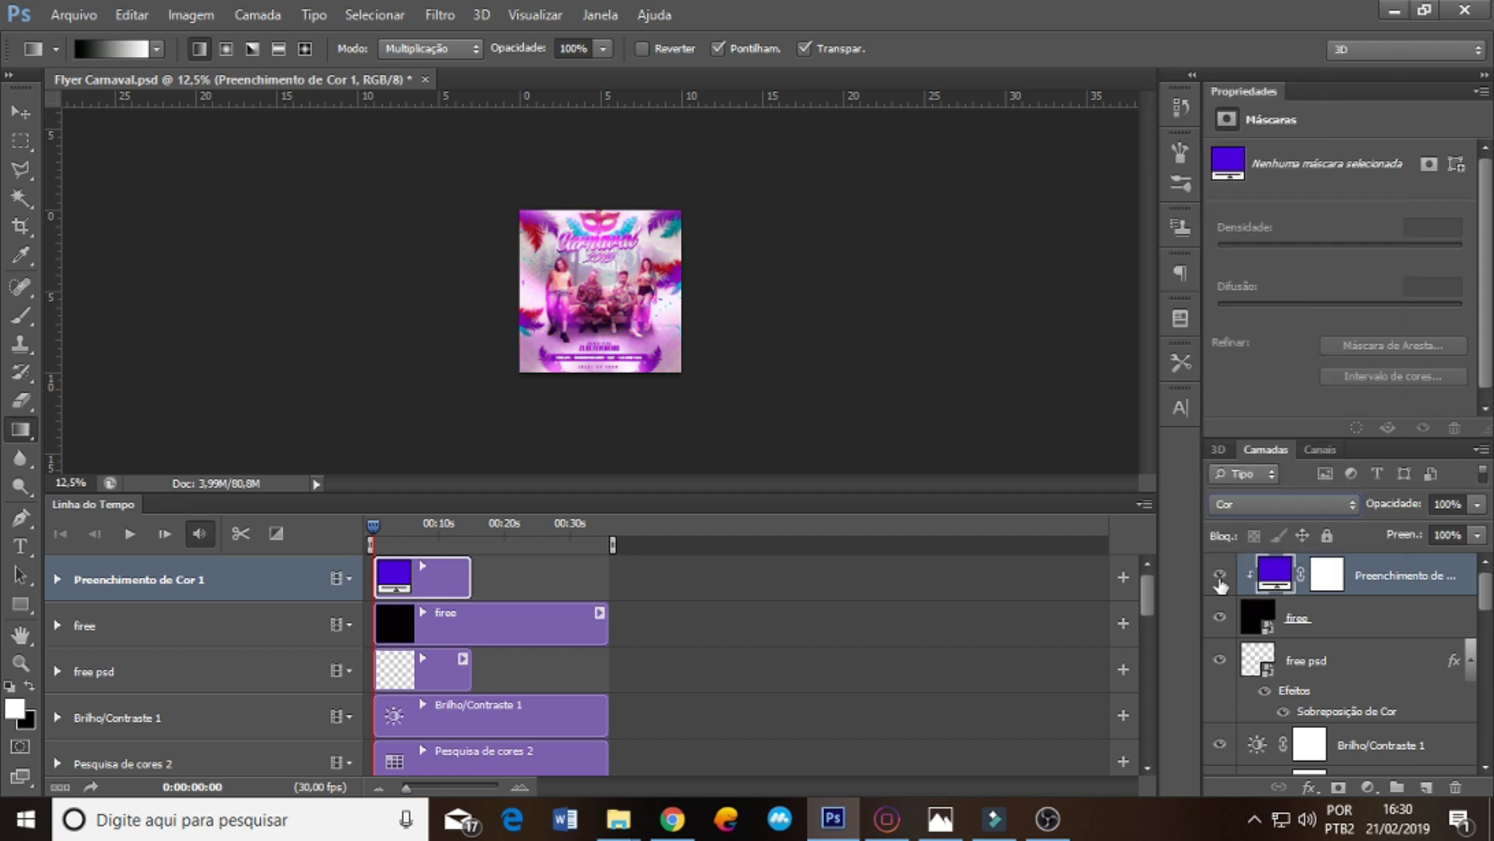
{"action": "left_click", "coordinate": [1345, 632]}
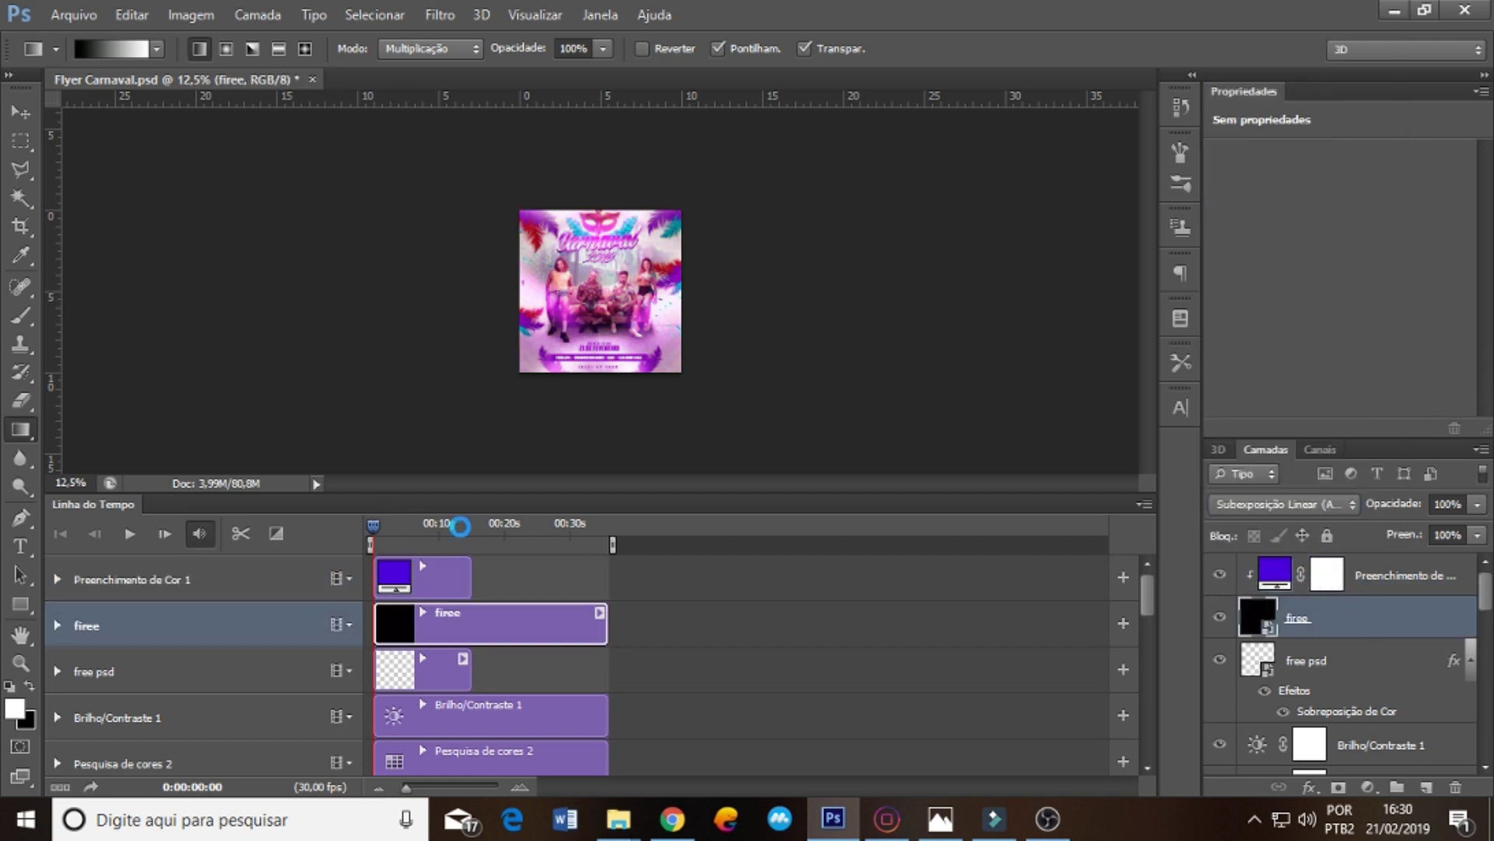
- Split the firee clip at about 15 seconds and delete the split-off end
{"action": "left_click_drag", "start_coordinate": [460, 527], "coordinate": [470, 525]}
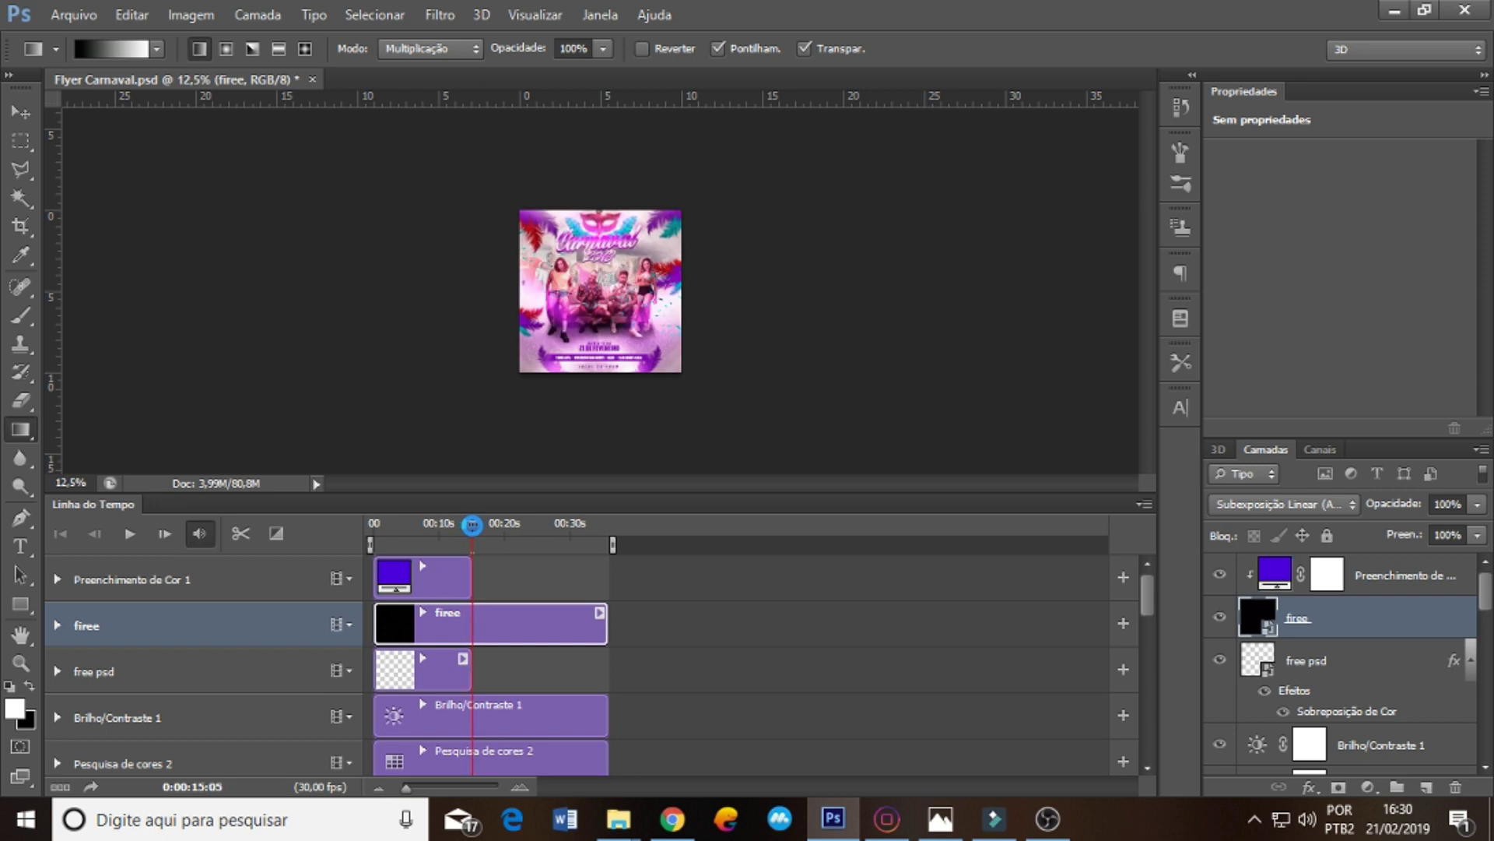
{"action": "left_click", "coordinate": [274, 535]}
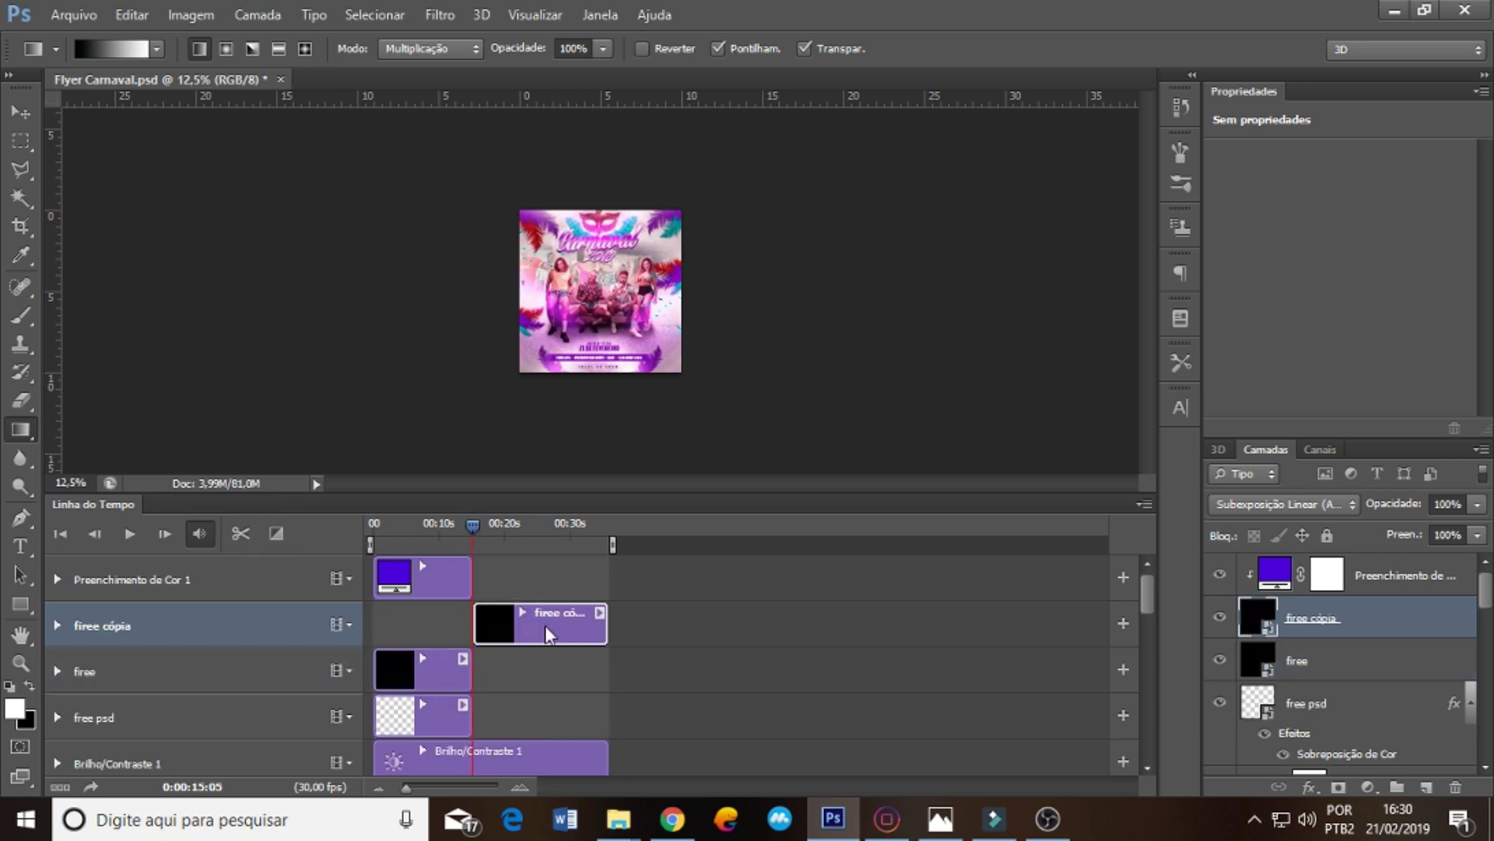
{"action": "key", "text": "Delete"}
- Re-clip the purple colour fill onto firee and return the playhead to the start
{"action": "left_click", "coordinate": [469, 584]}
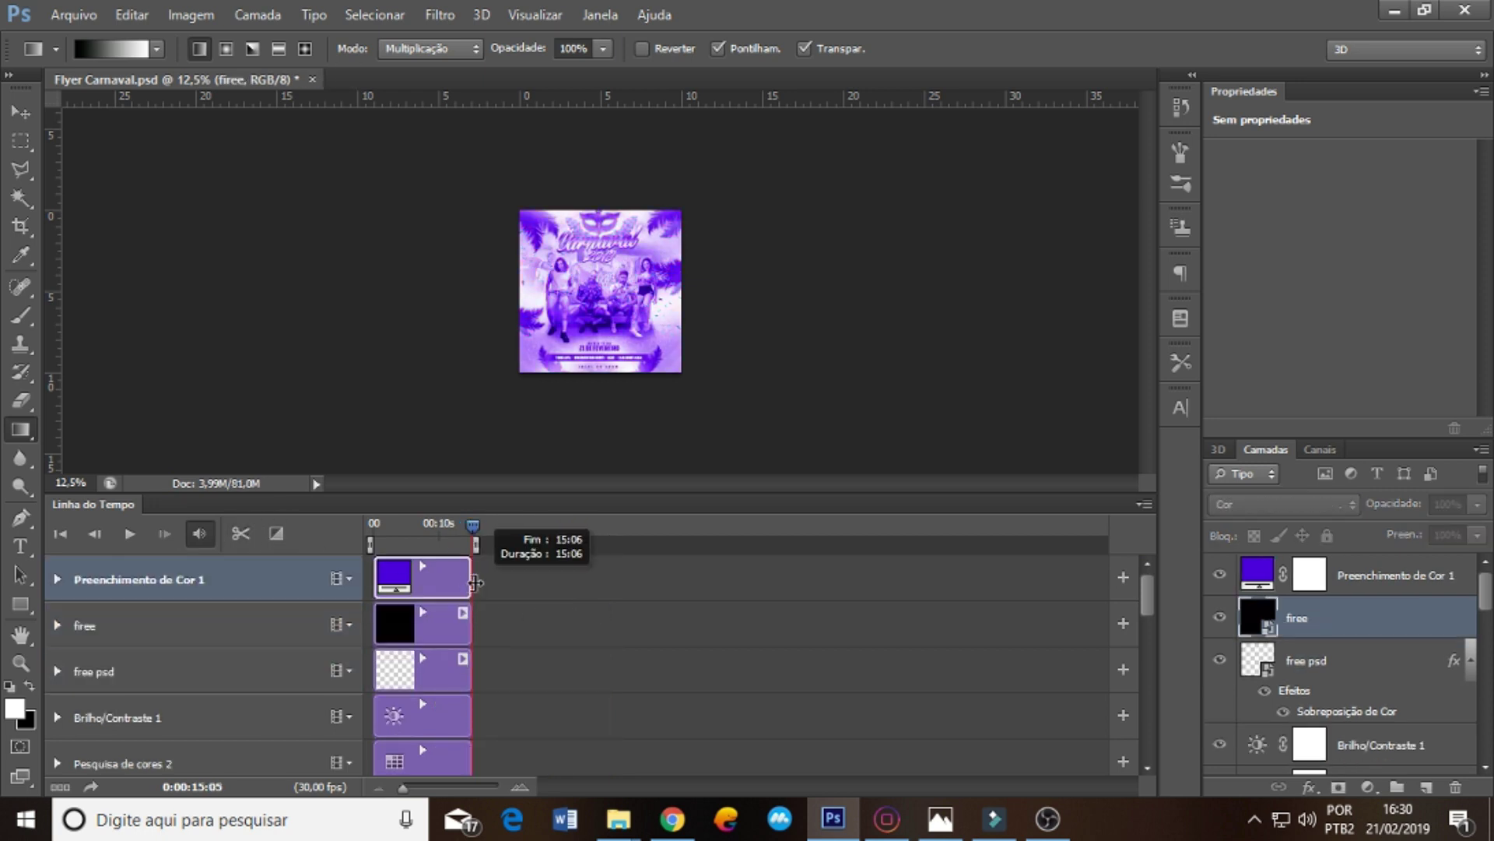
{"action": "left_click", "coordinate": [1344, 590], "text": "alt"}
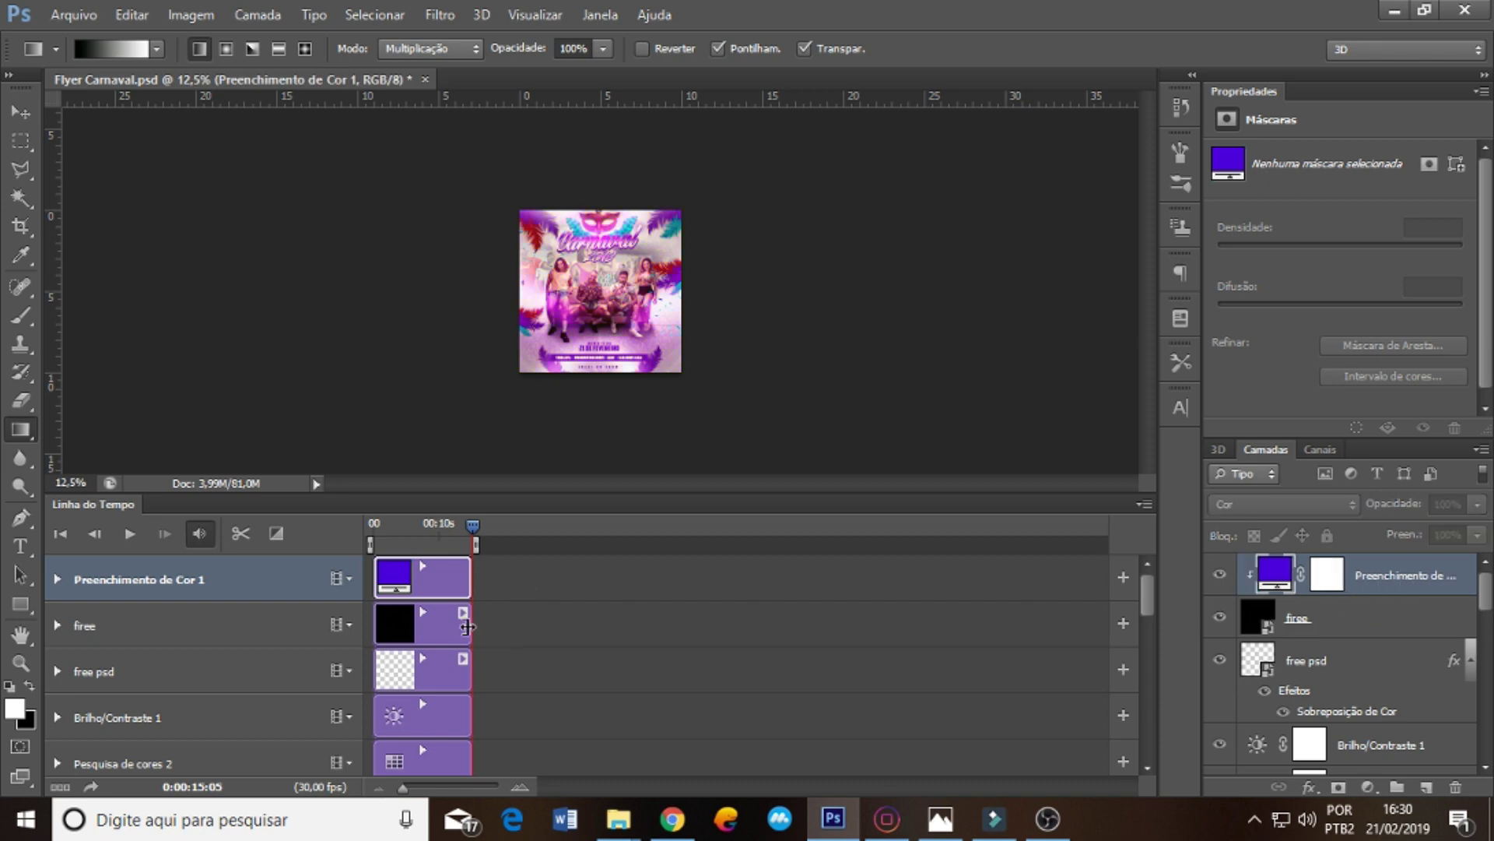
{"action": "left_click_drag", "start_coordinate": [409, 522], "coordinate": [344, 527]}
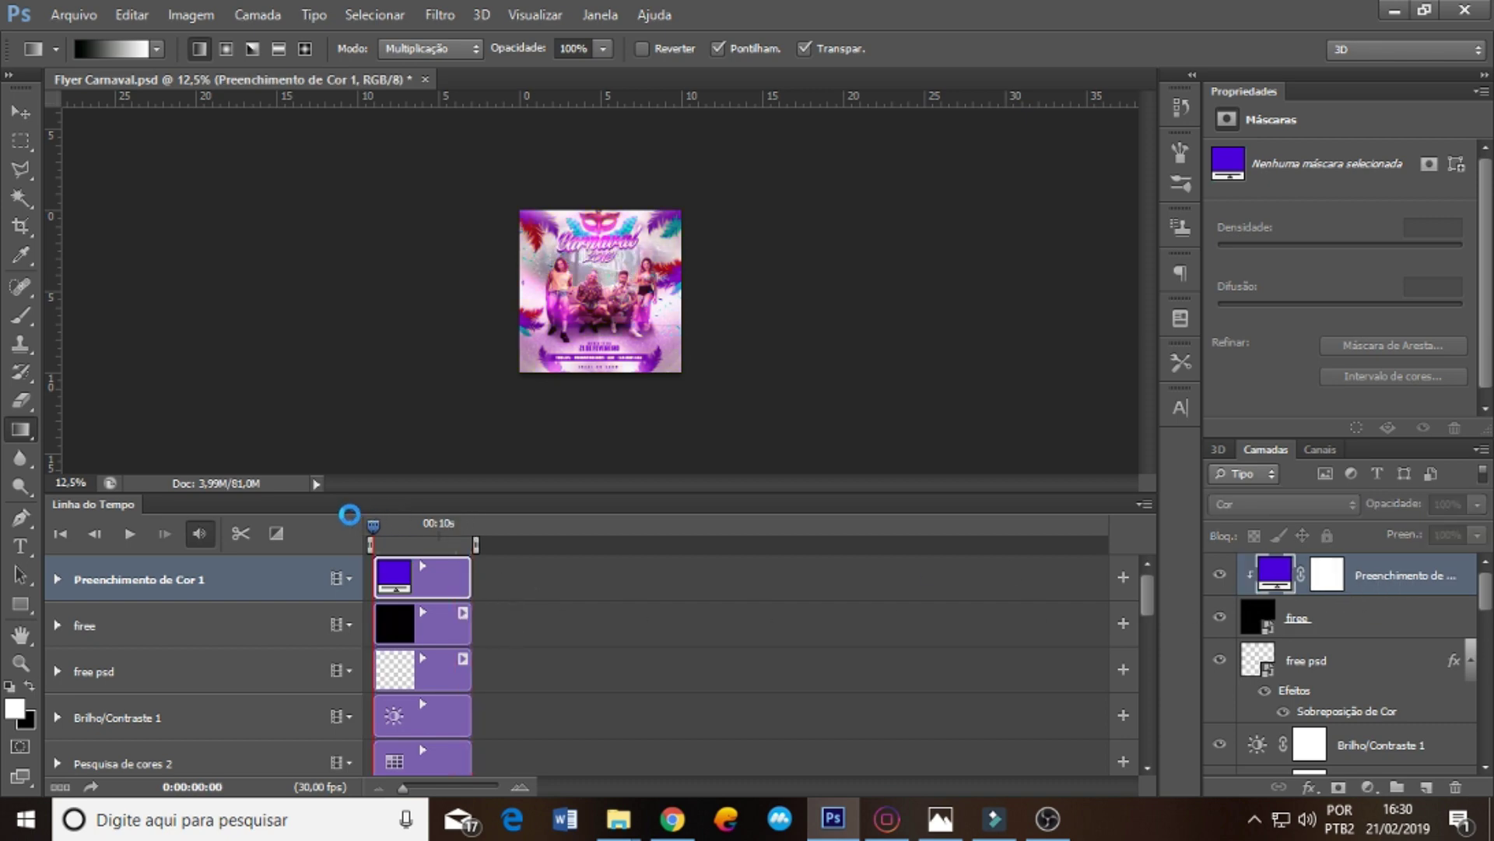
{"action": "key", "text": "ctrl+plus"}
{"action": "key", "text": "ctrl+plus"}
{"action": "key", "text": "ctrl+plus"}
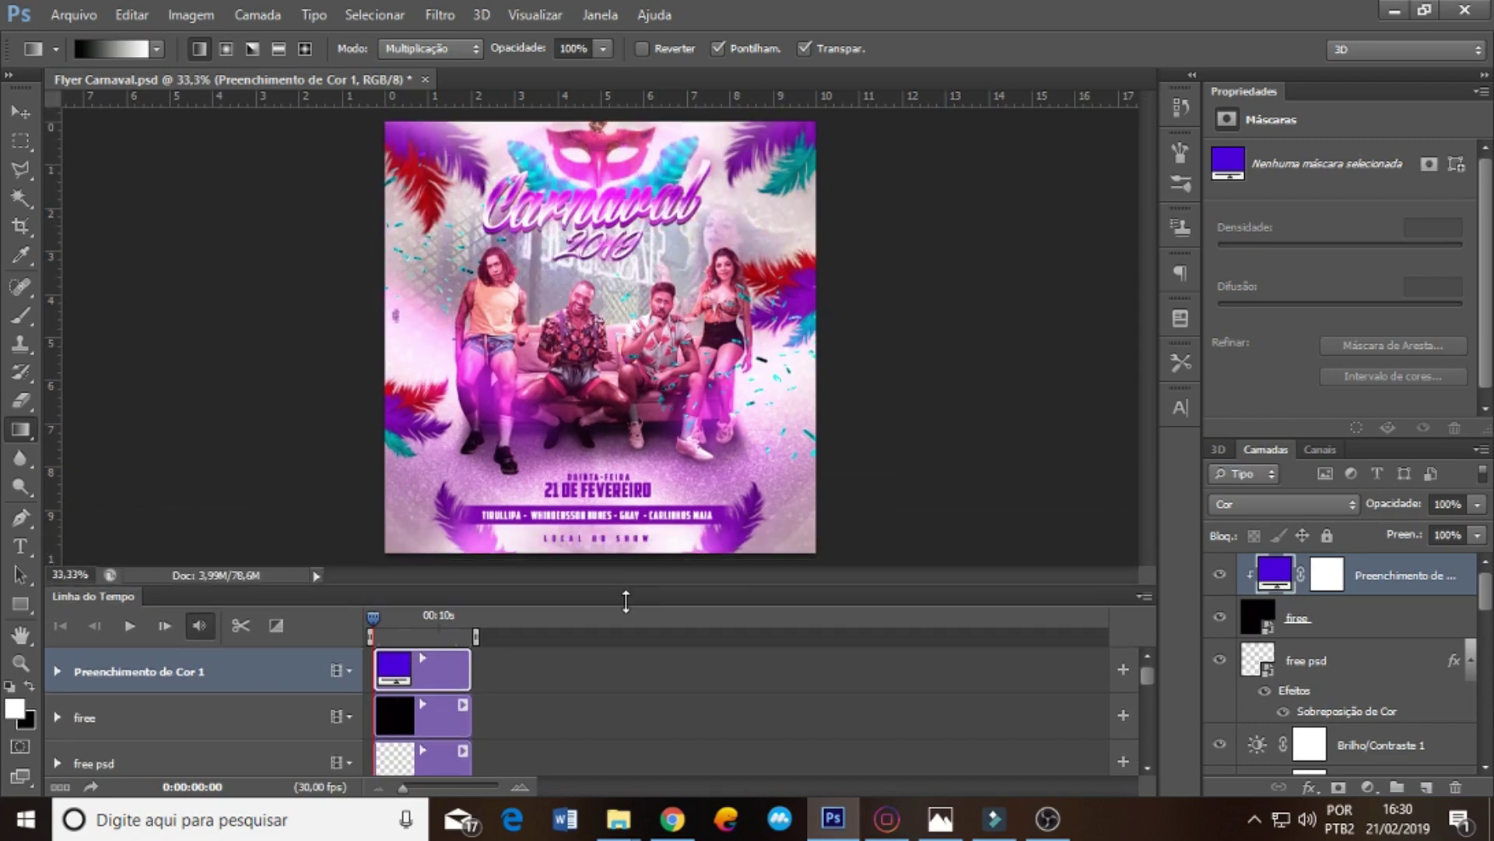
- Preview the flyer animation to 0:00:15, then drag videoplayback (31) from Flyer Carnaval into Photoshop
{"action": "left_click_drag", "start_coordinate": [636, 494], "coordinate": [636, 614]}
{"action": "left_click", "coordinate": [130, 658]}
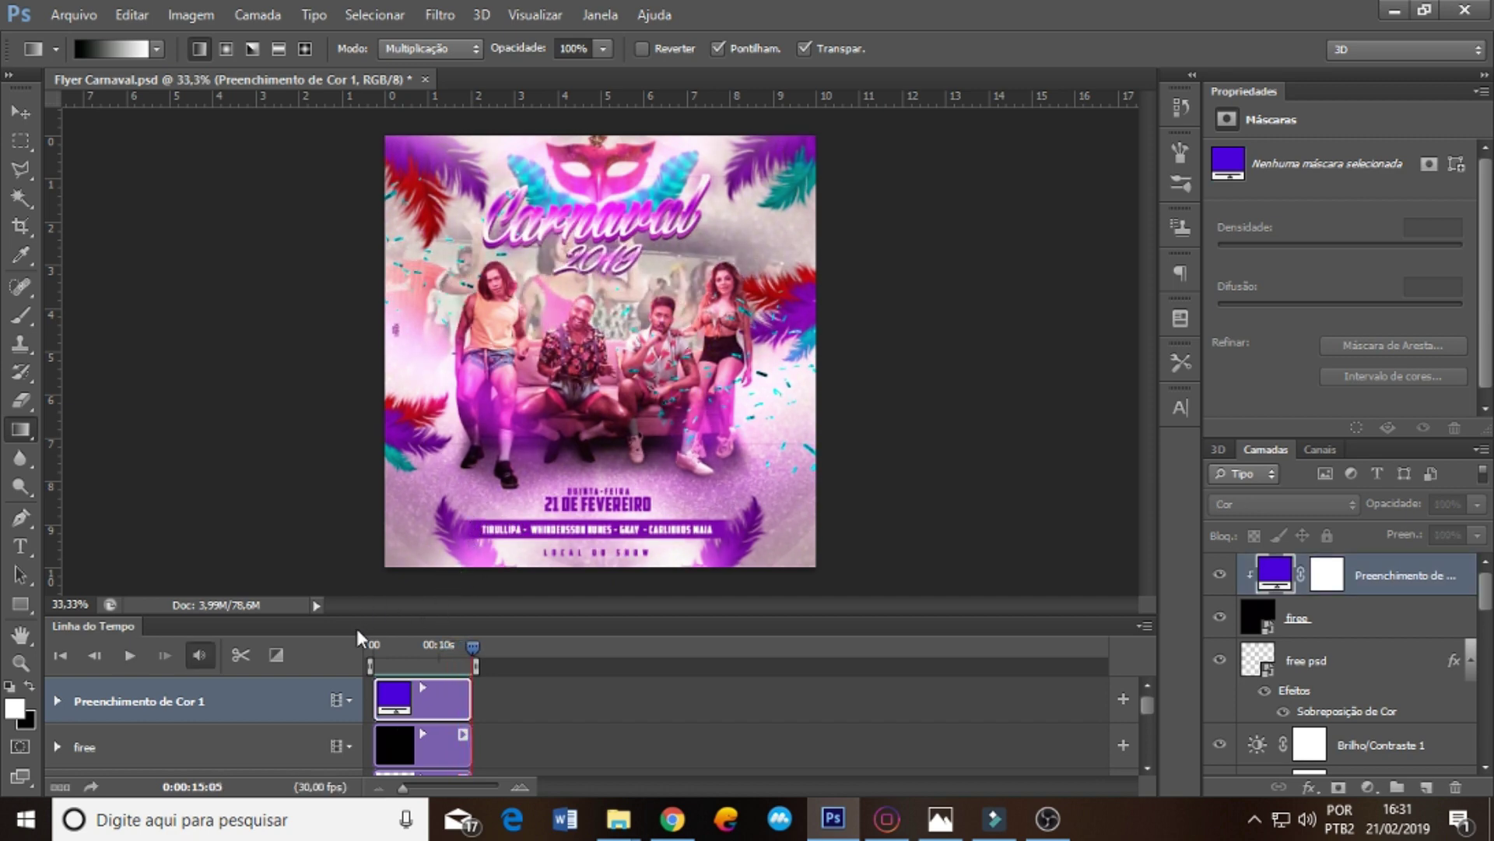
{"action": "left_click", "coordinate": [372, 644]}
{"action": "mouse_move", "coordinate": [619, 819]}
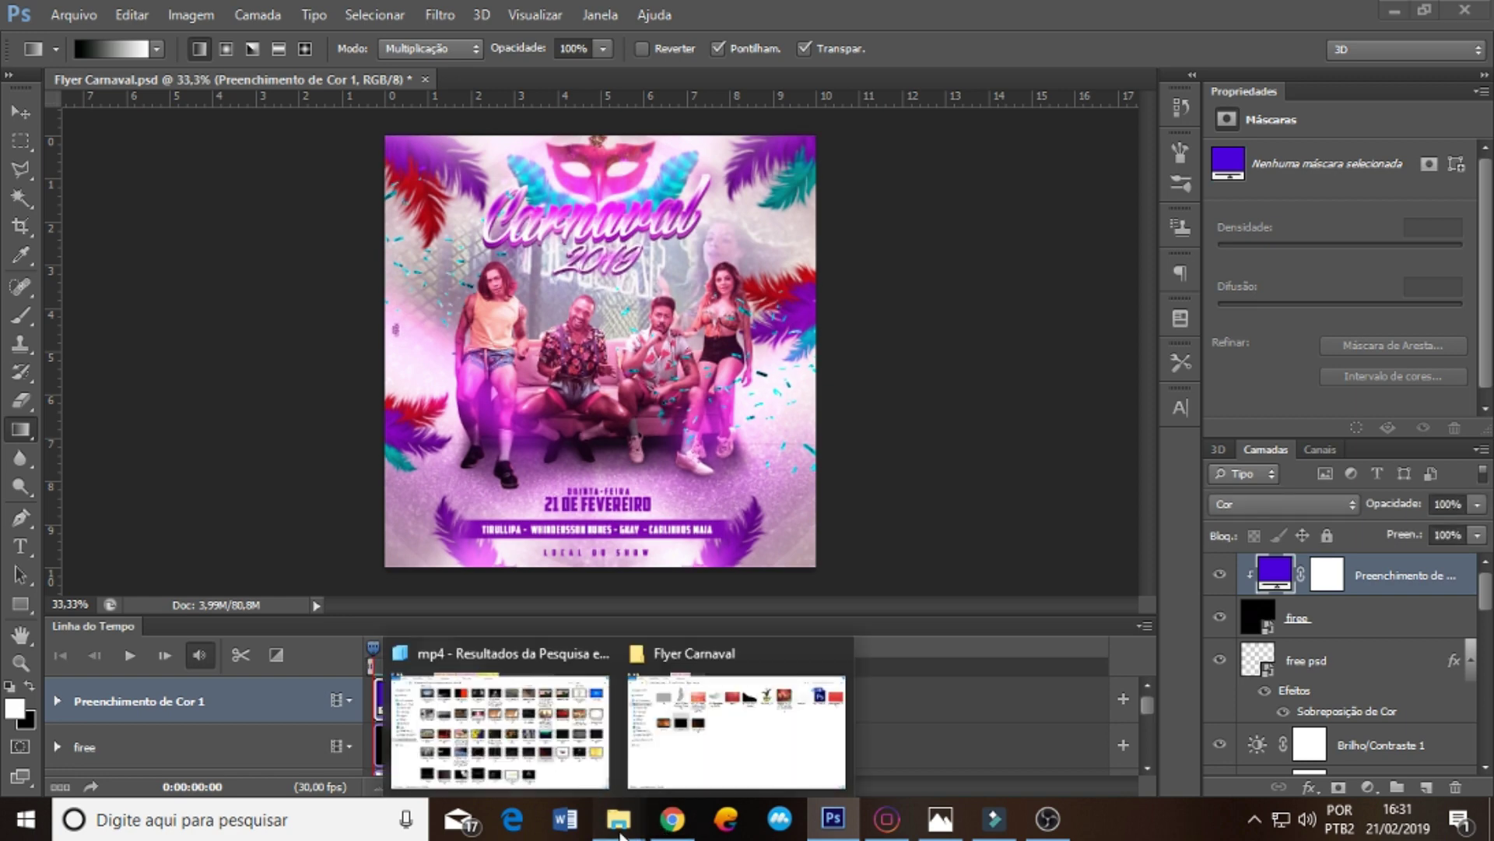
{"action": "left_click", "coordinate": [693, 728]}
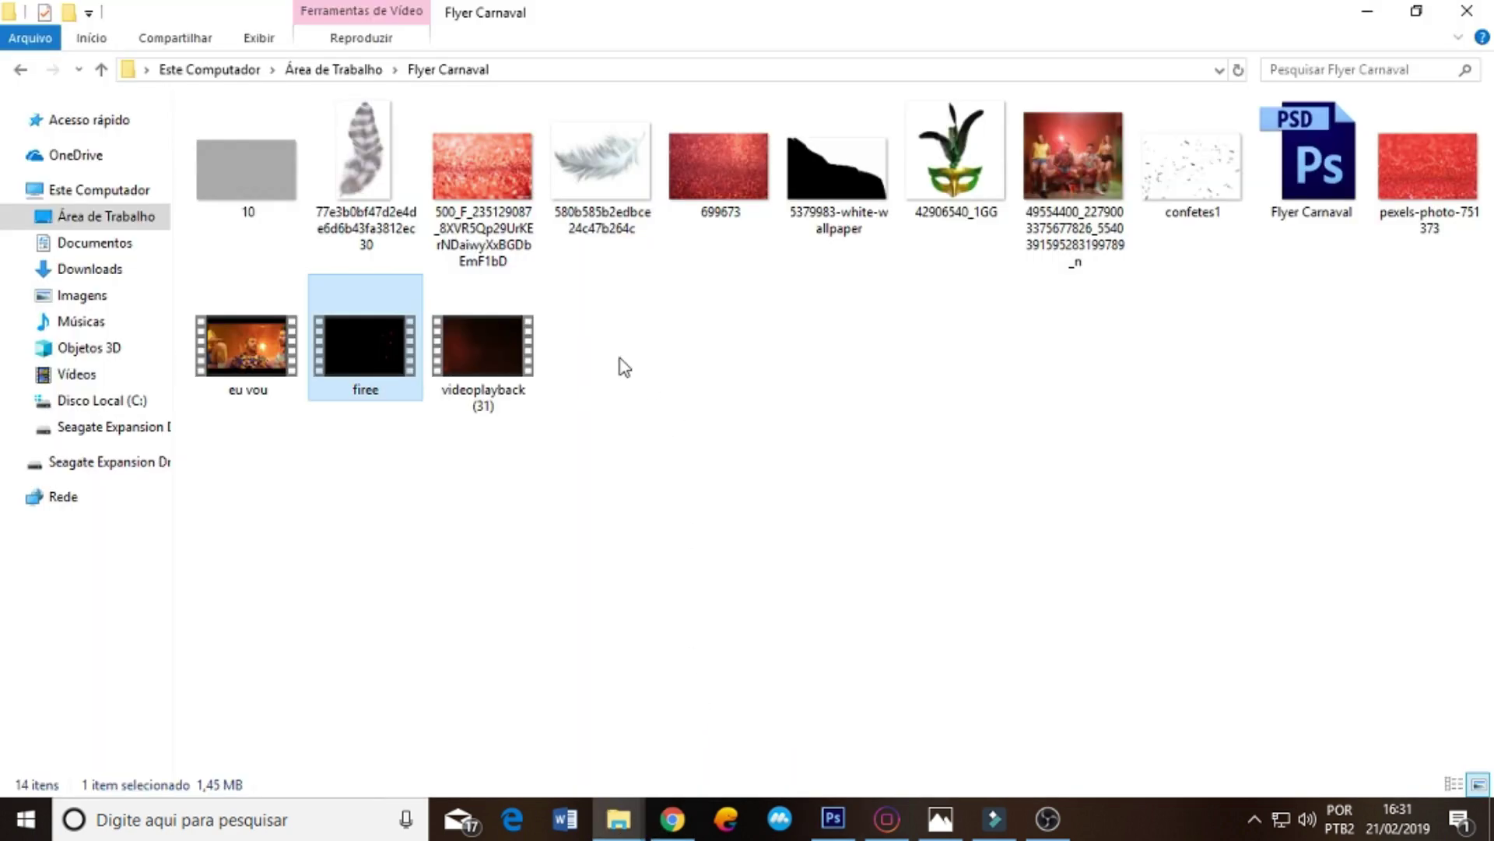
{"action": "mouse_move", "coordinate": [482, 350]}
{"action": "left_mouse_down"}
{"action": "mouse_move", "coordinate": [878, 492]}
{"action": "mouse_move", "coordinate": [846, 831]}
{"action": "left_mouse_up"}
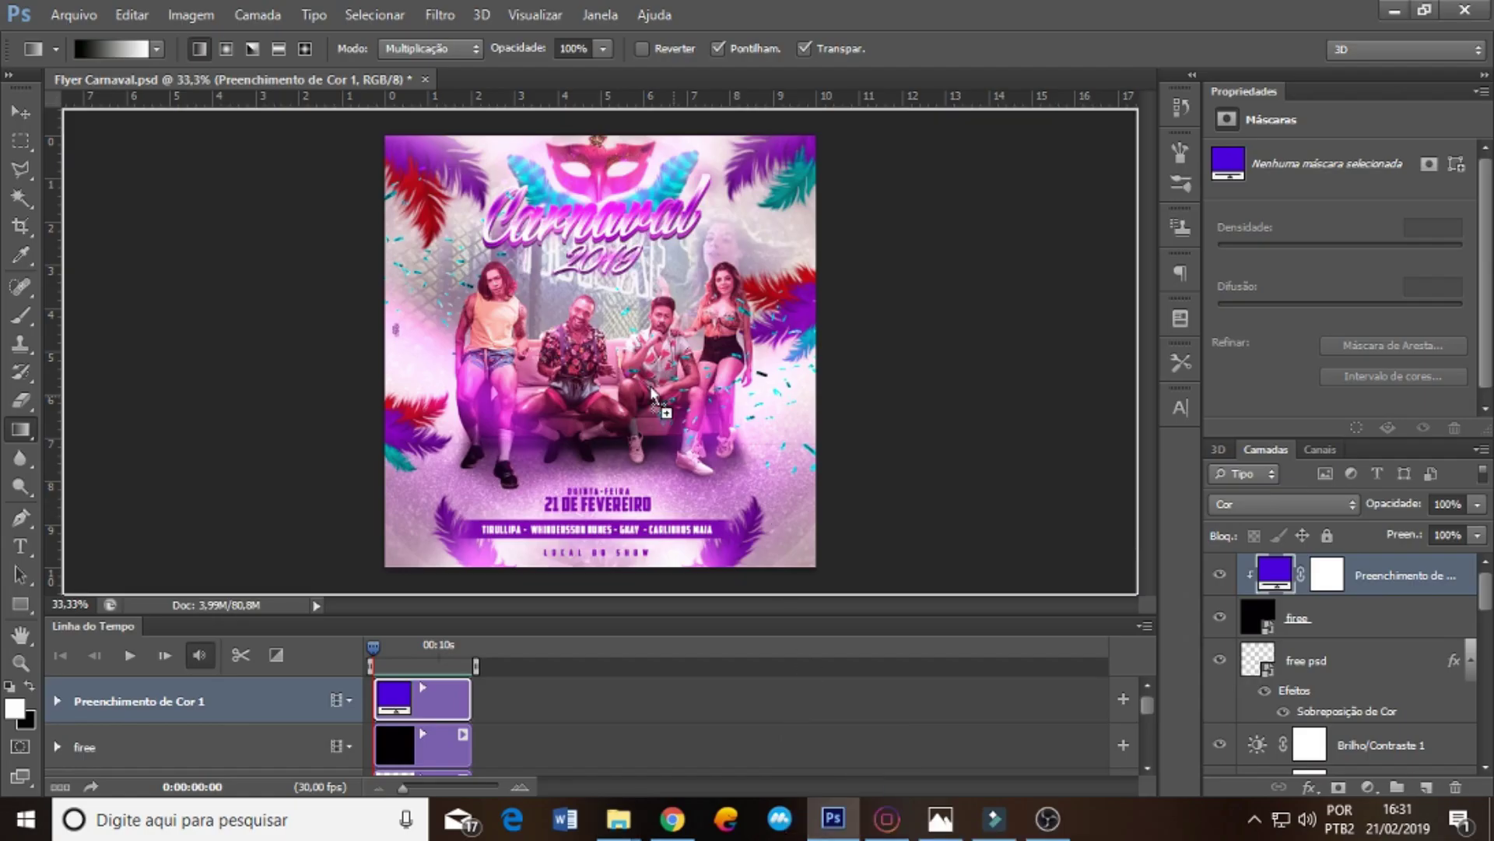
- Drop the videoplayback (31) clip onto the flyer and scale it to cover the canvas
{"action": "left_click_drag", "start_coordinate": [846, 831], "coordinate": [622, 350]}
{"action": "mouse_move", "coordinate": [817, 226]}
{"action": "left_mouse_down"}
{"action": "mouse_move", "coordinate": [903, 193]}
{"action": "mouse_move", "coordinate": [1034, 187]}
{"action": "left_mouse_up"}
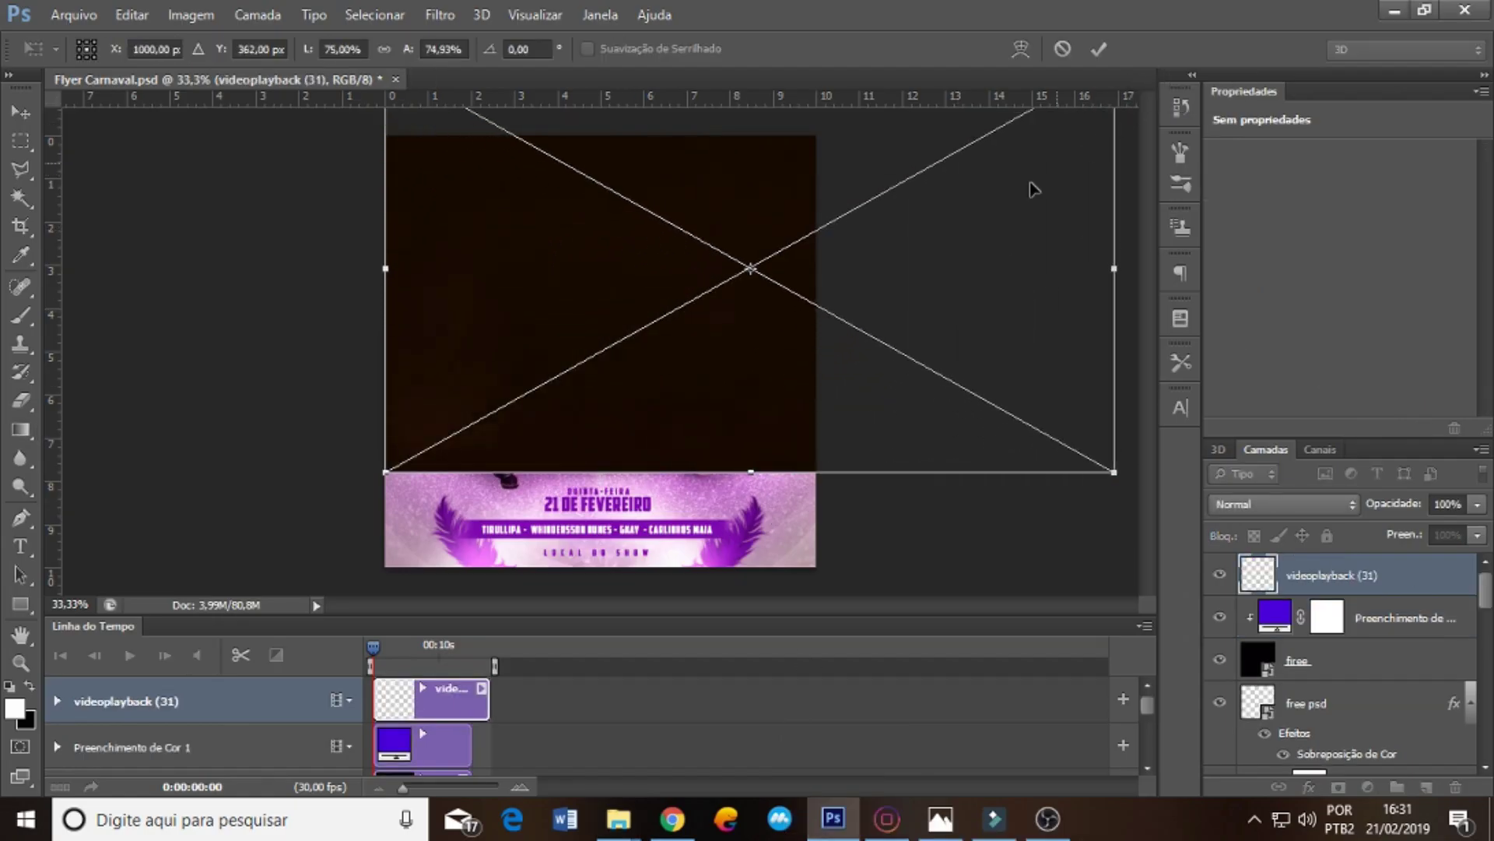
{"action": "left_click_drag", "start_coordinate": [942, 249], "coordinate": [747, 365]}
{"action": "left_click_drag", "start_coordinate": [926, 218], "coordinate": [1102, 146]}
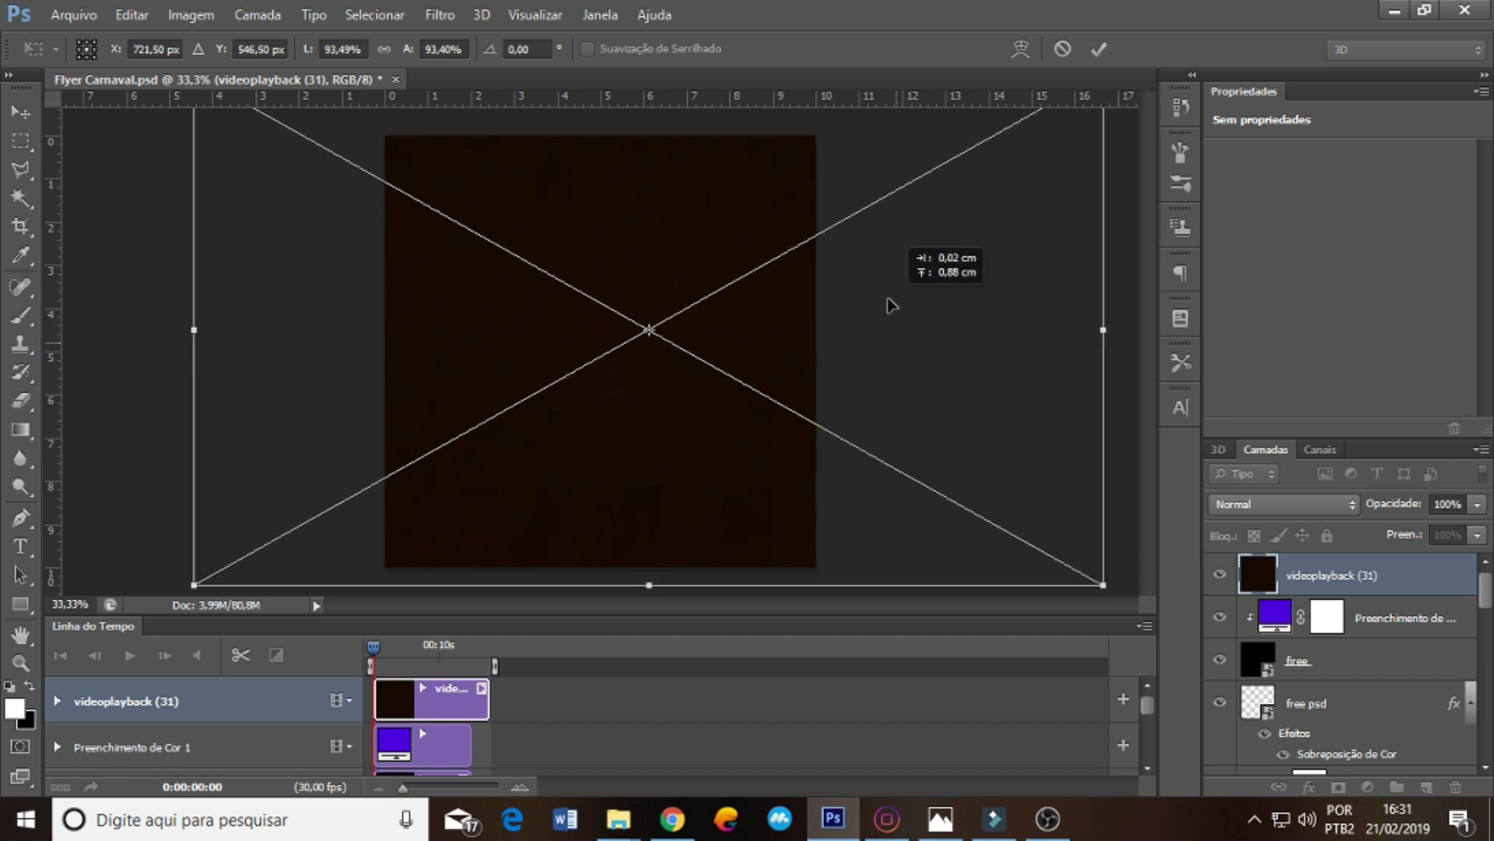
{"action": "left_click_drag", "start_coordinate": [891, 306], "coordinate": [883, 262]}
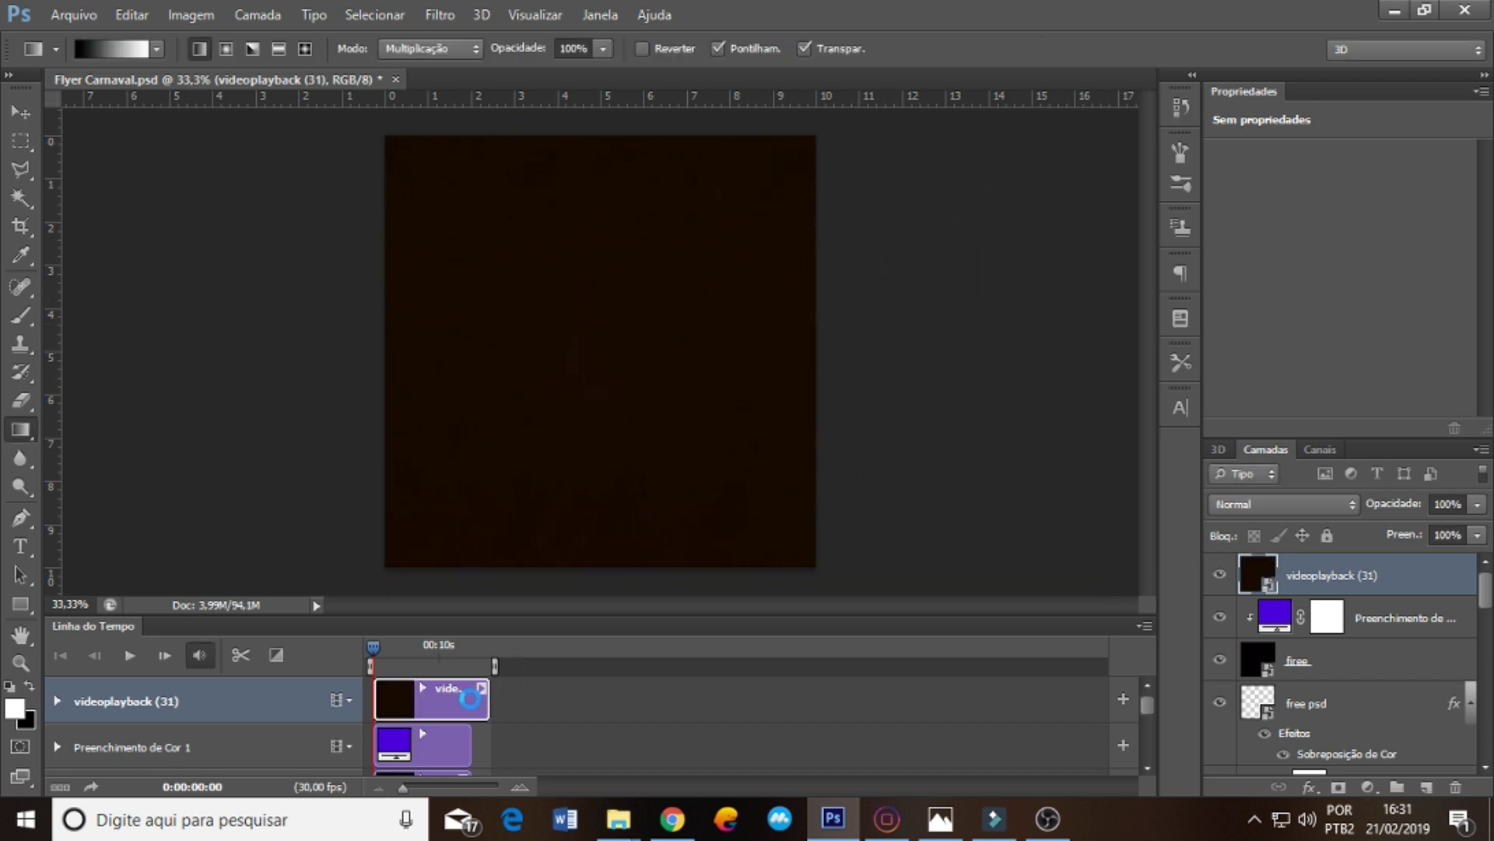
- Trim the clip's end to match, blend it as Subexposição Linear (Adicionar), and add Hue/Saturation
{"action": "left_click_drag", "start_coordinate": [486, 699], "coordinate": [470, 699]}
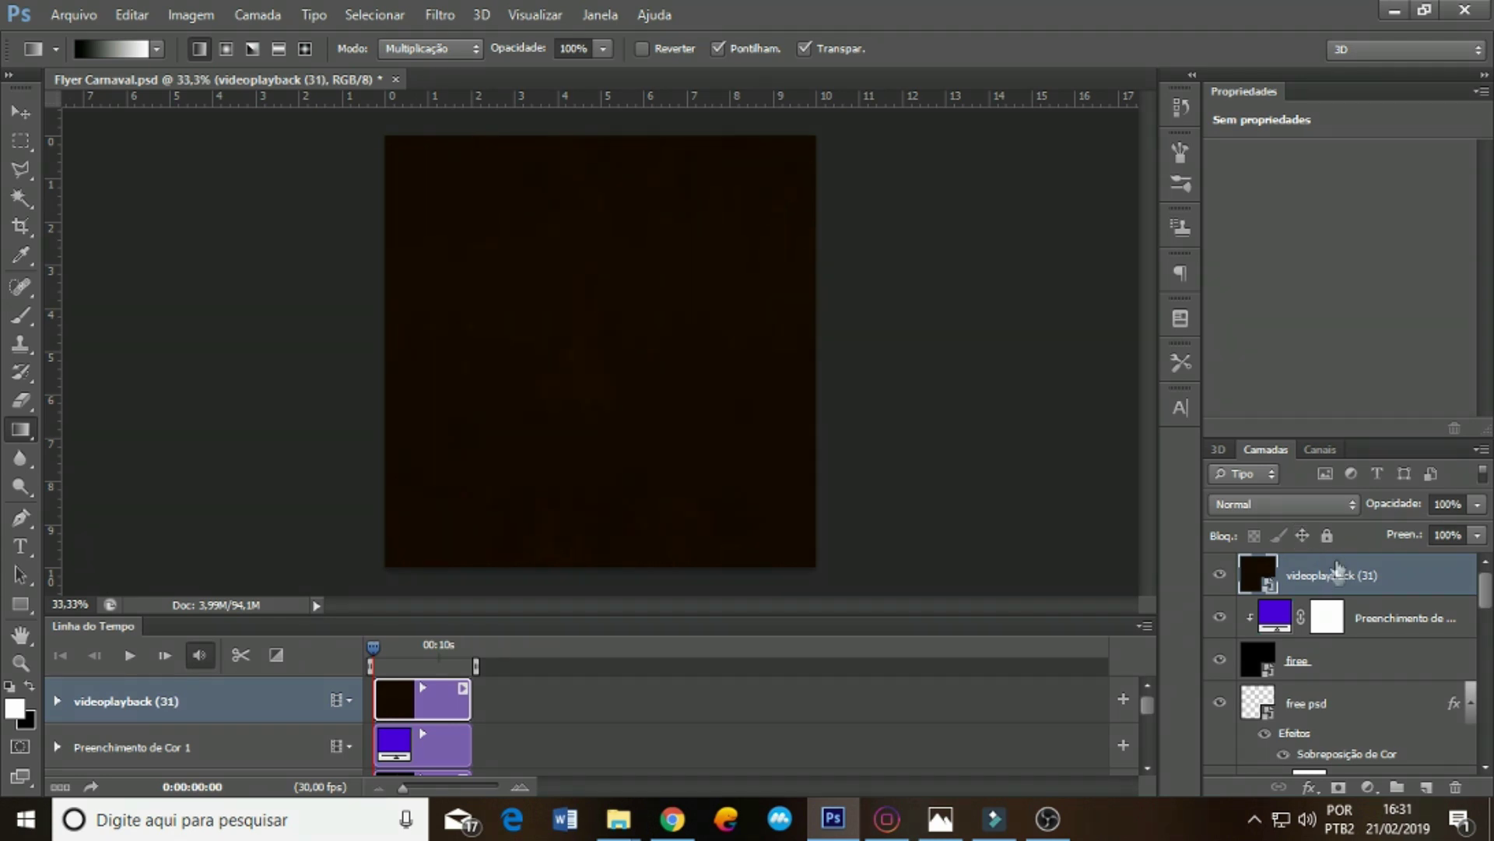
{"action": "left_click", "coordinate": [1313, 506]}
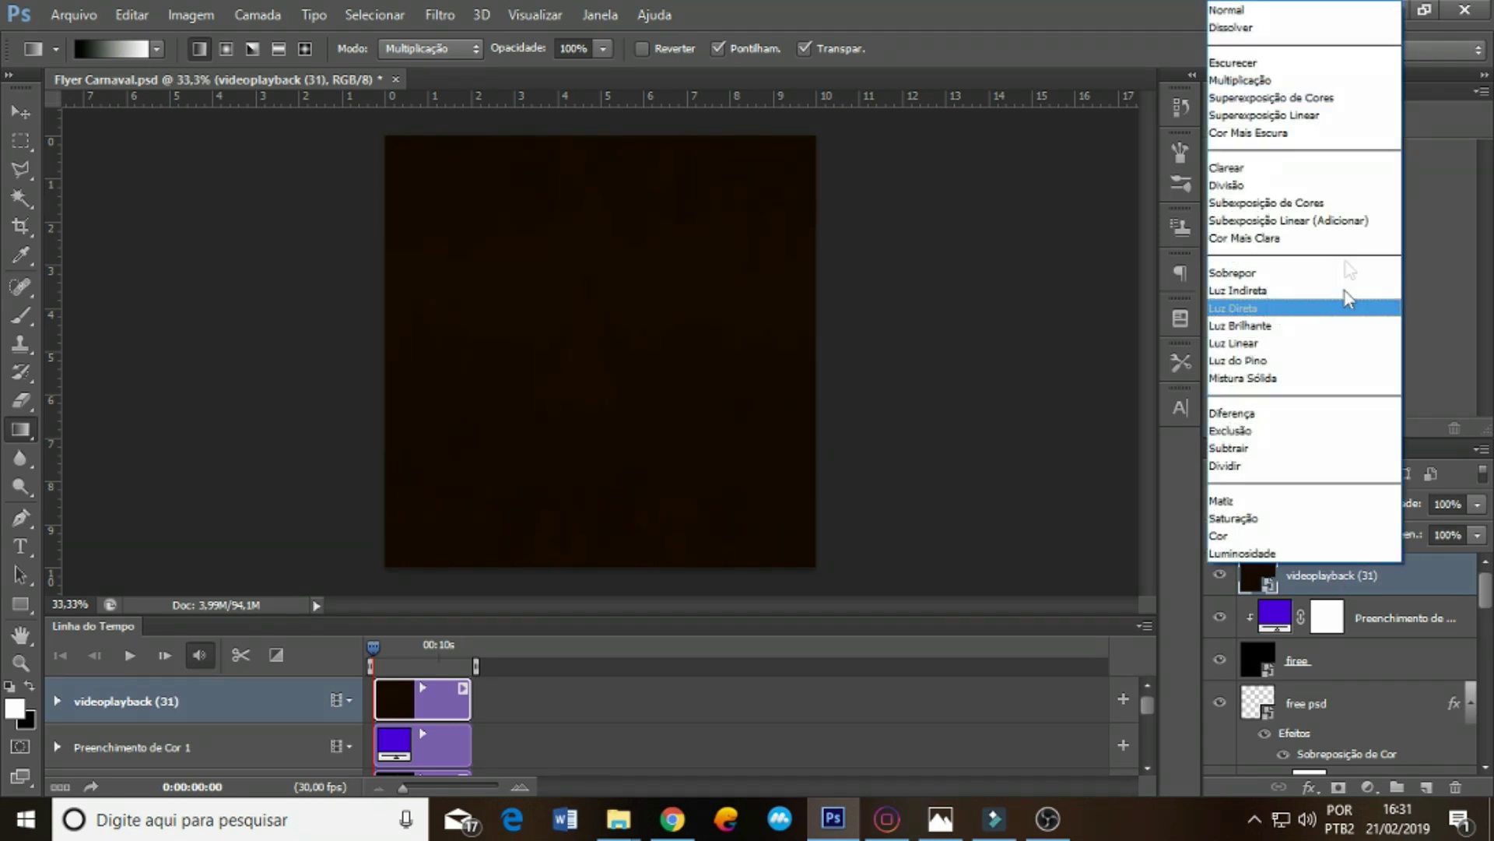
{"action": "left_click", "coordinate": [1334, 220]}
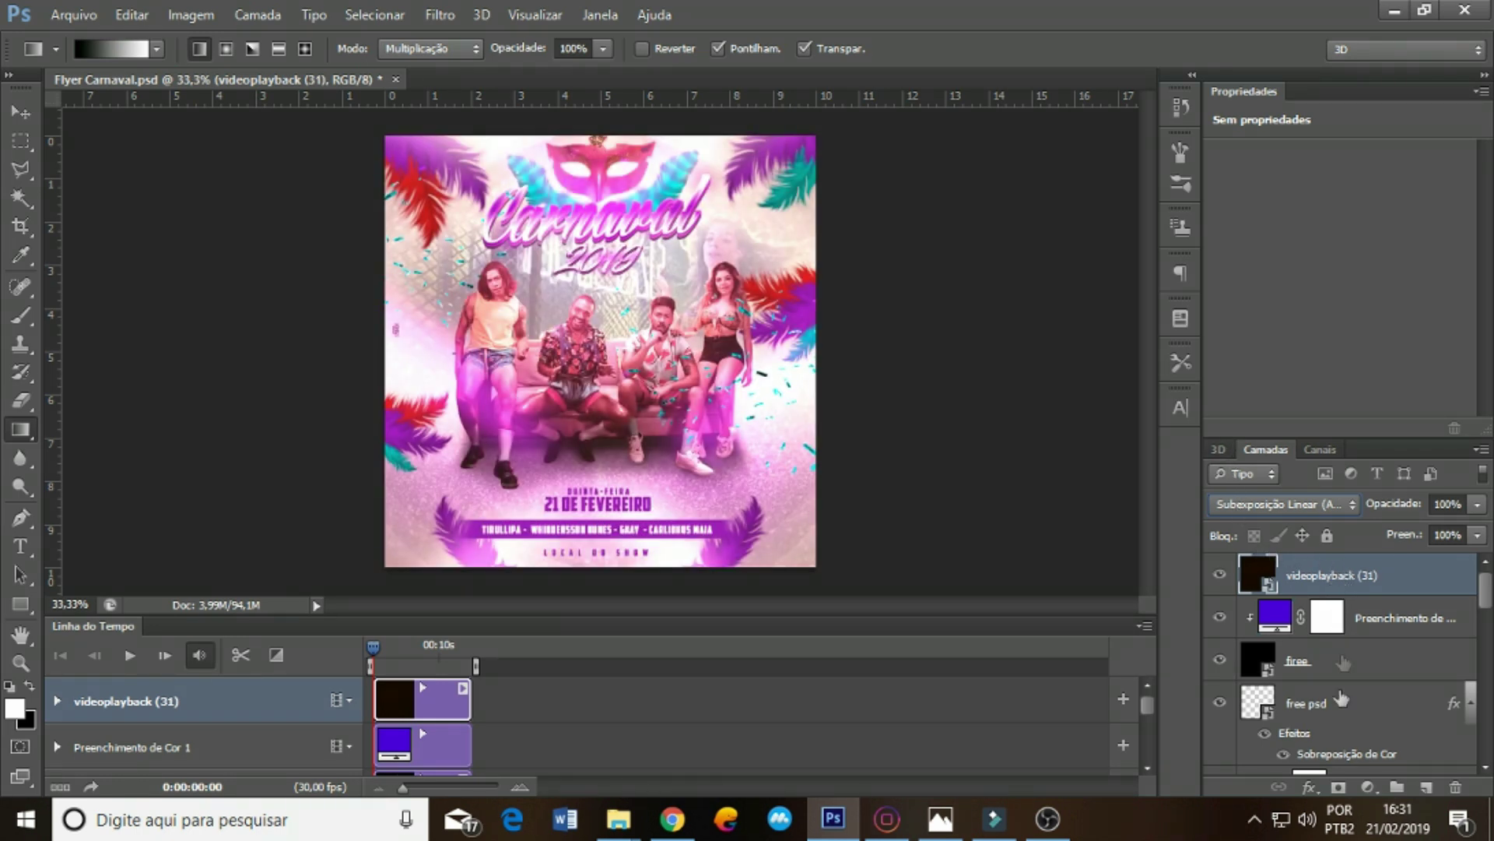
{"action": "left_click", "coordinate": [1369, 787]}
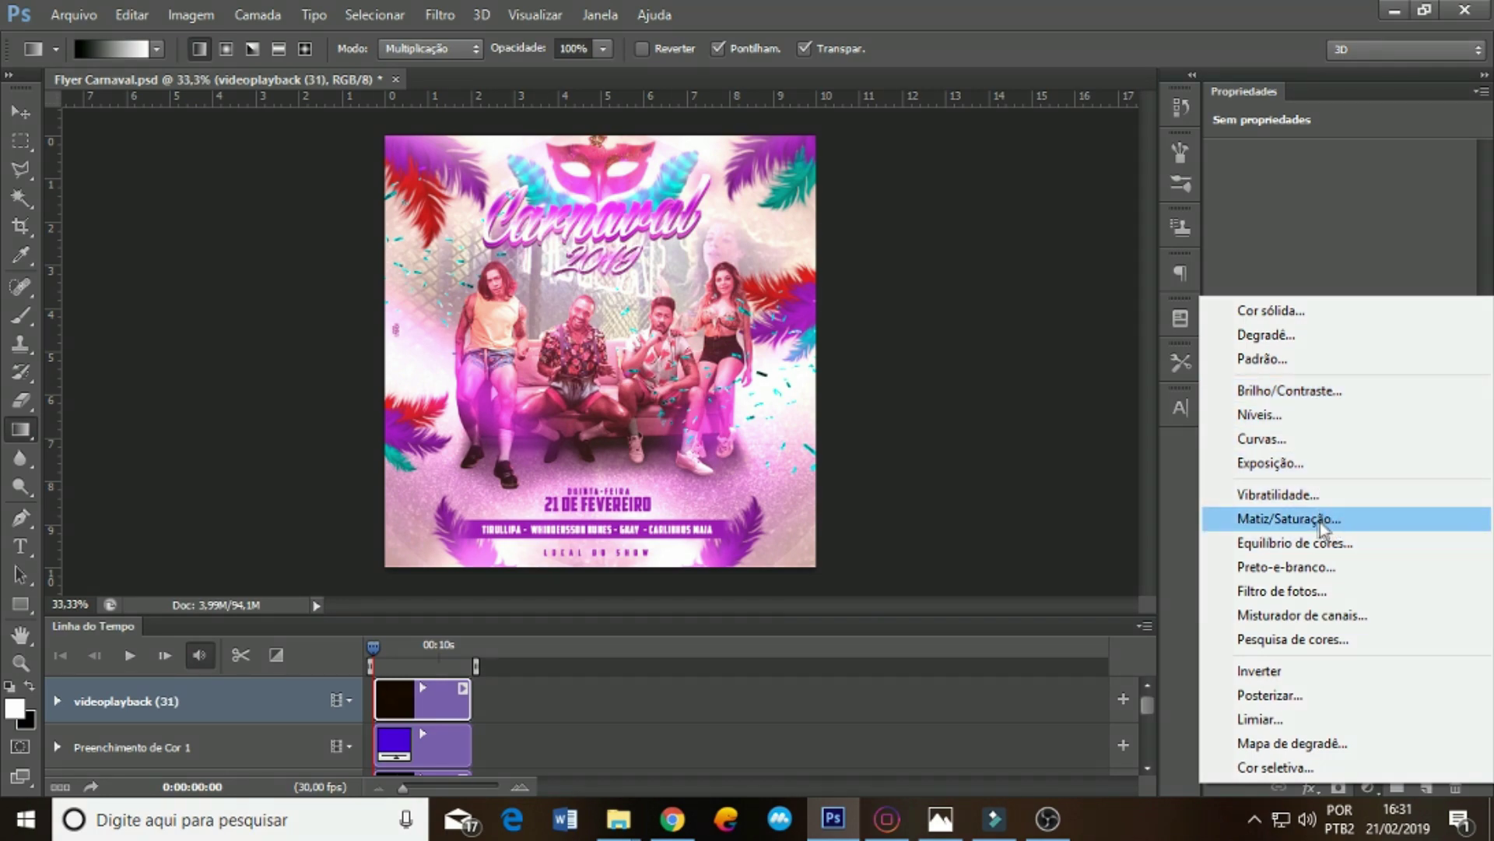
{"action": "left_click", "coordinate": [1321, 519]}
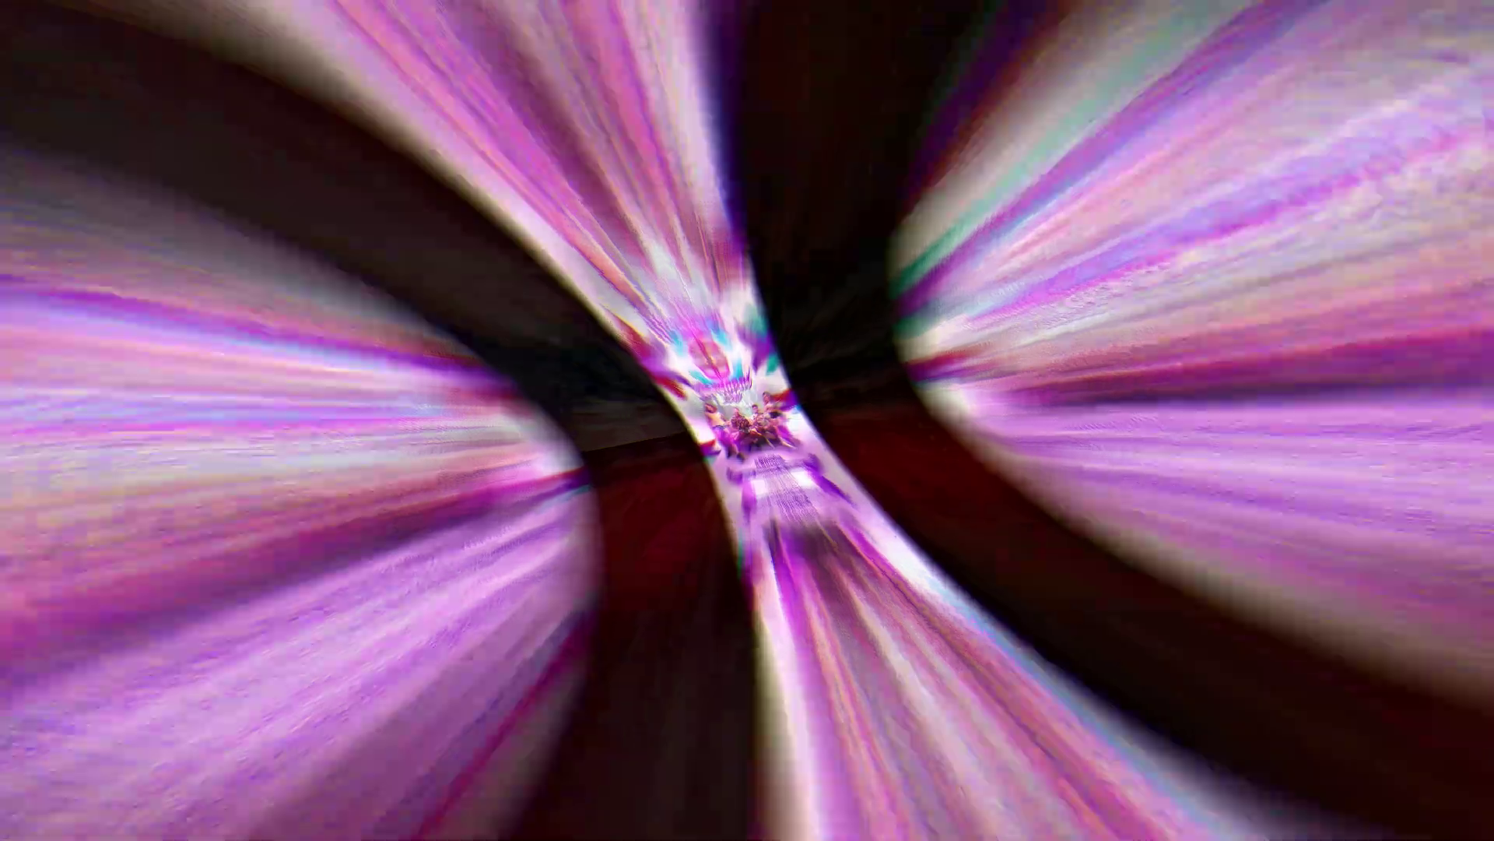